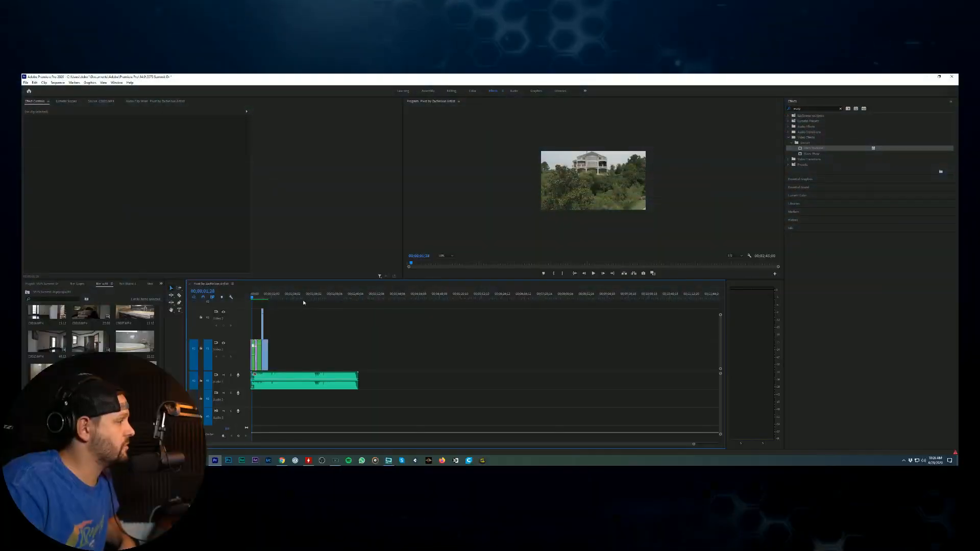
Step: Fit the Program monitor picture to its frame and play the sequence from the beginning through to the front door clip
{"action": "right_click", "coordinate": [567, 233]}
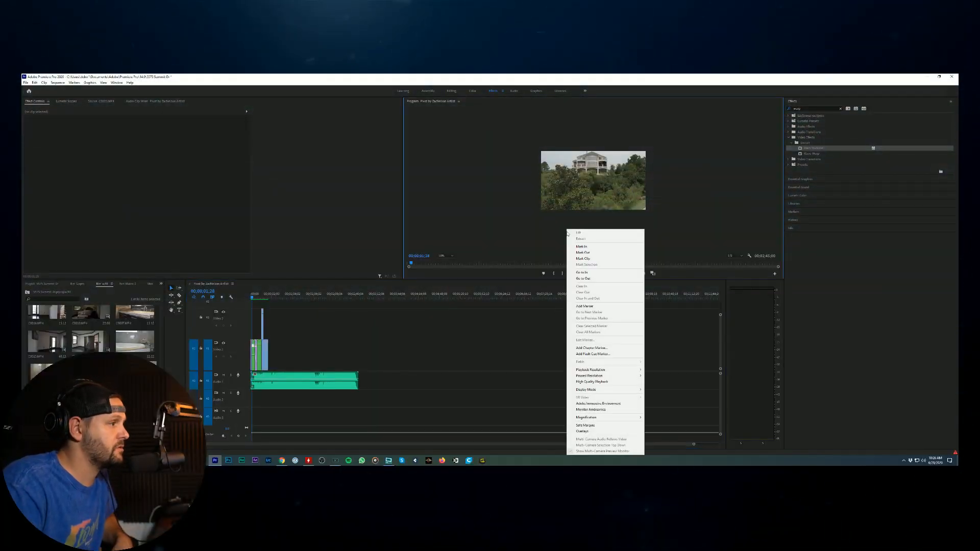
{"action": "mouse_move", "coordinate": [600, 420]}
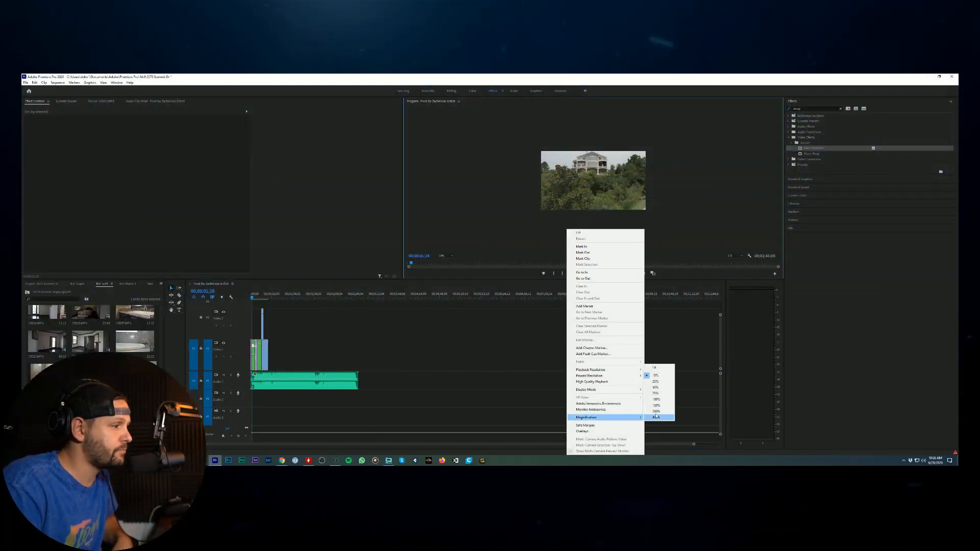
{"action": "left_click", "coordinate": [654, 368]}
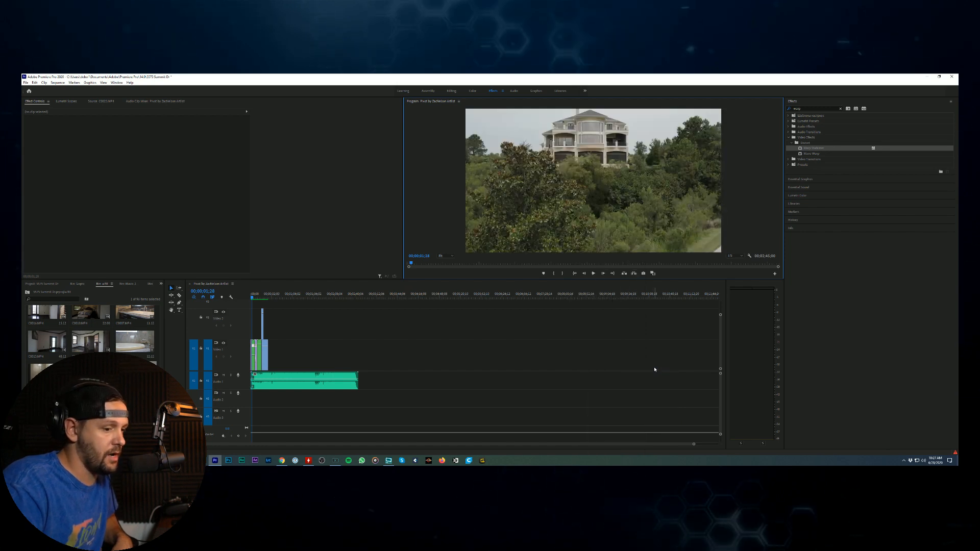
{"action": "key", "text": "Home"}
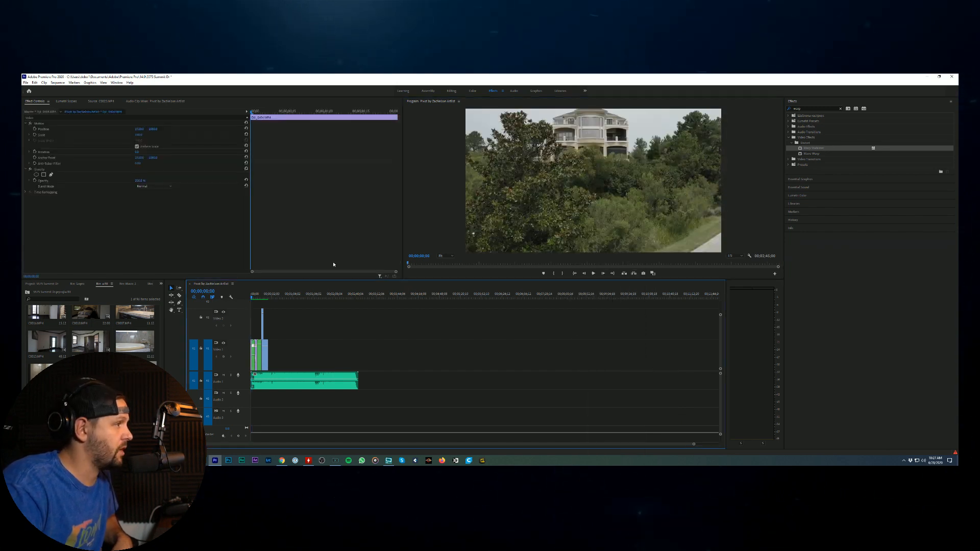
{"action": "left_click", "coordinate": [593, 274]}
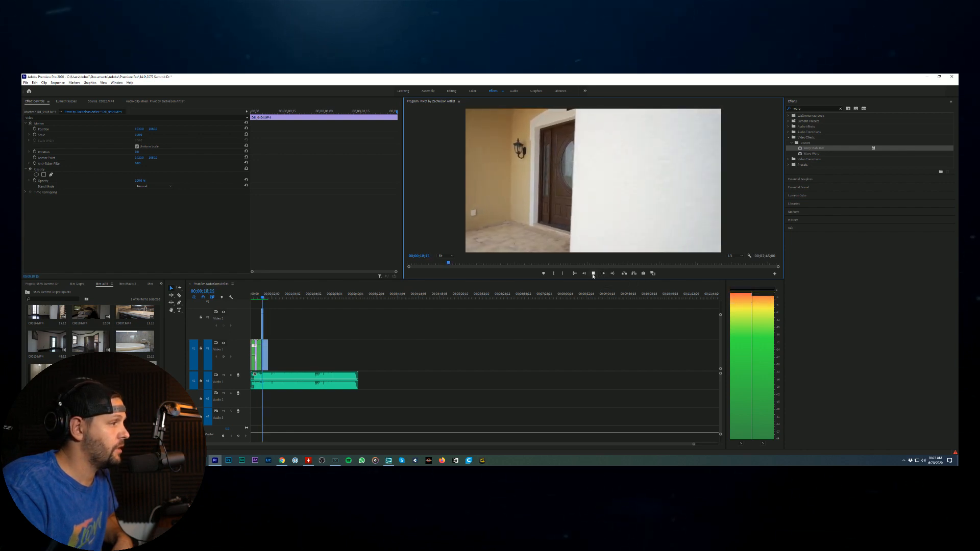
{"action": "key", "text": "space"}
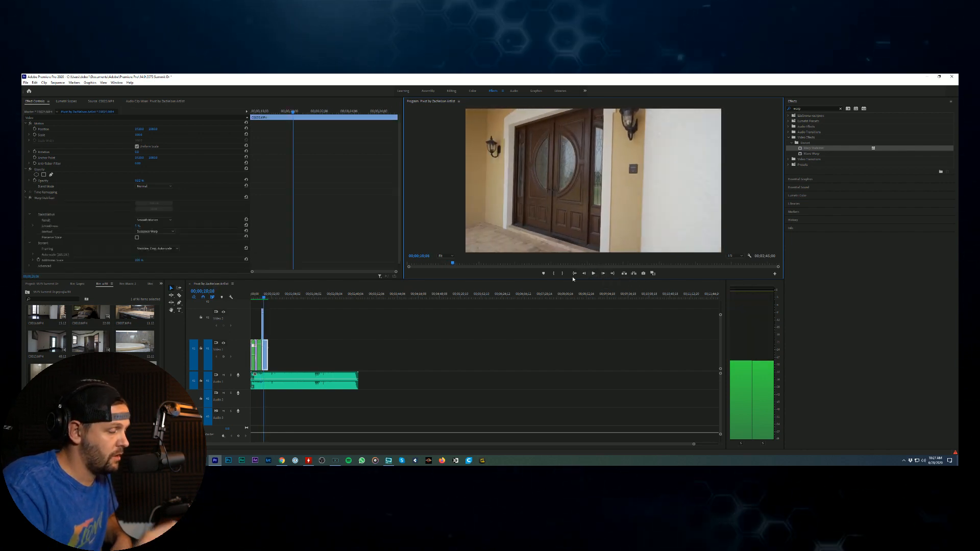
Step: Reduce the Program monitor magnification to 10% and park the playhead at 00;00;18;12 in the front door clip
{"action": "right_click", "coordinate": [674, 204]}
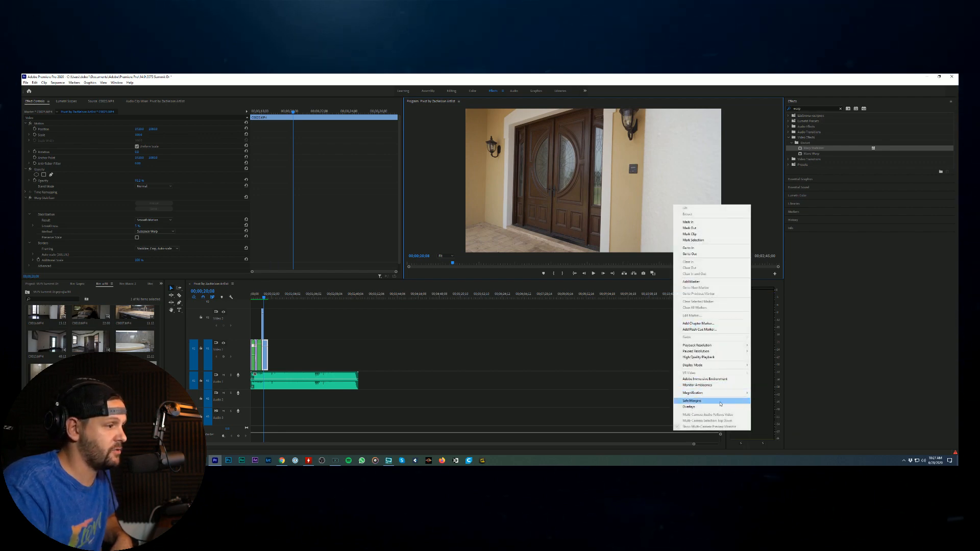
{"action": "mouse_move", "coordinate": [714, 392]}
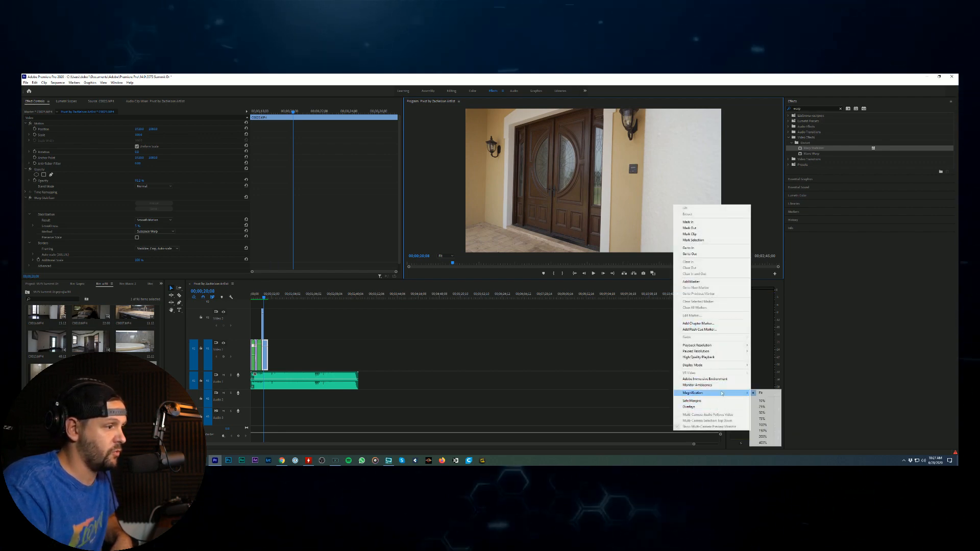
{"action": "left_click", "coordinate": [760, 401]}
{"action": "left_click", "coordinate": [324, 326]}
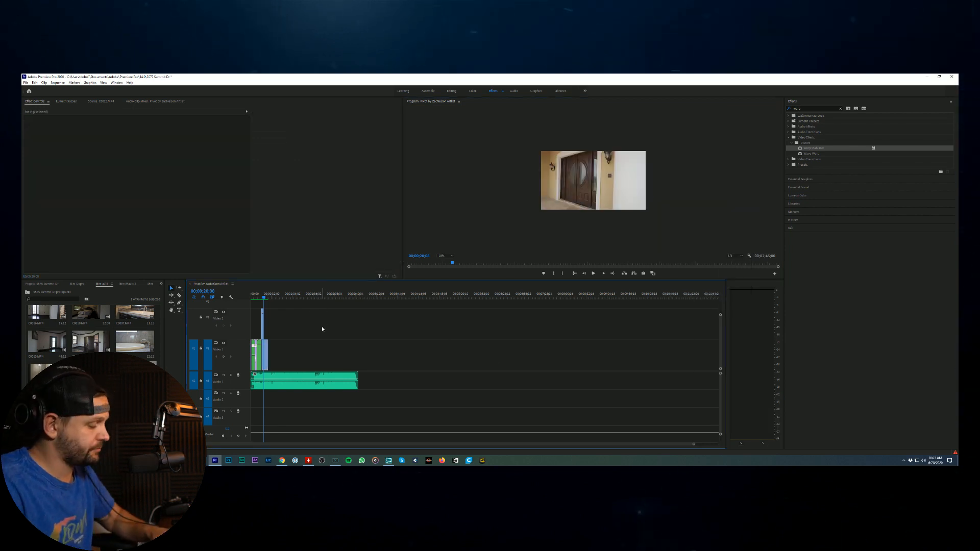
{"action": "key", "text": "backslash"}
{"action": "key", "text": "equal"}
{"action": "left_click", "coordinate": [357, 354]}
{"action": "mouse_move", "coordinate": [357, 296]}
{"action": "left_mouse_down"}
{"action": "mouse_move", "coordinate": [389, 295]}
{"action": "mouse_move", "coordinate": [347, 296]}
{"action": "left_mouse_up"}
{"action": "left_click", "coordinate": [361, 330]}
{"action": "left_click_drag", "start_coordinate": [346, 332], "coordinate": [348, 332]}
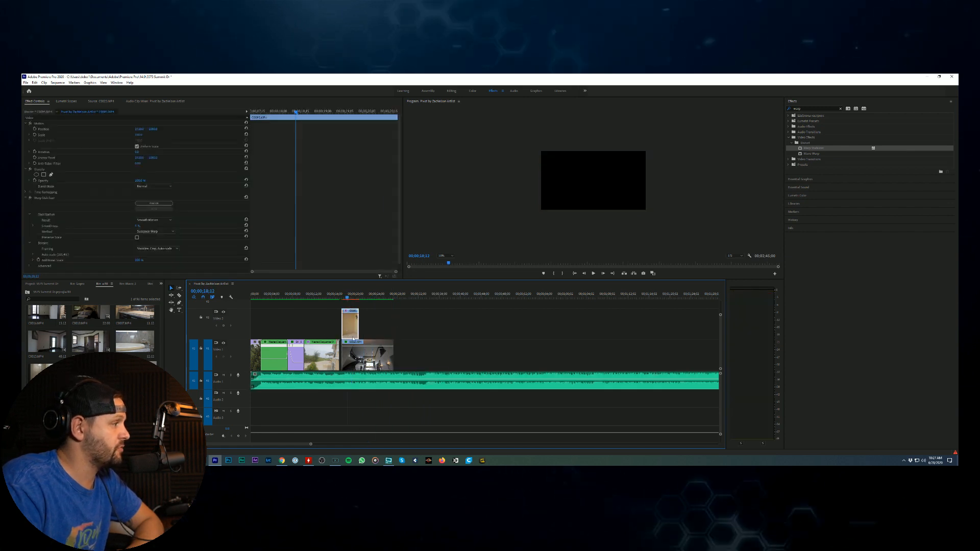
{"action": "key", "text": "ctrl+z"}
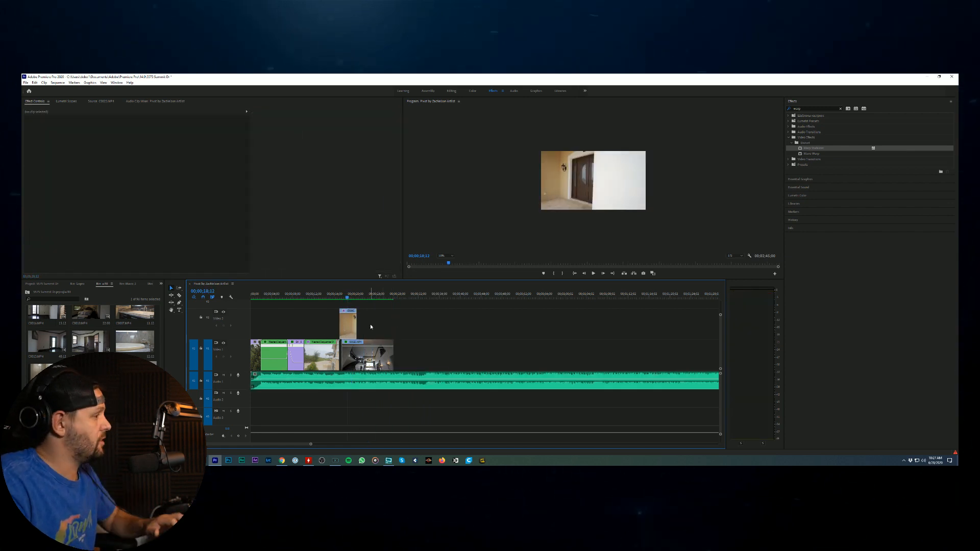
Step: Add a rectangular opacity mask to the front door clip on the upper video track and invert it
{"action": "key", "text": "equal"}
{"action": "key", "text": "equal"}
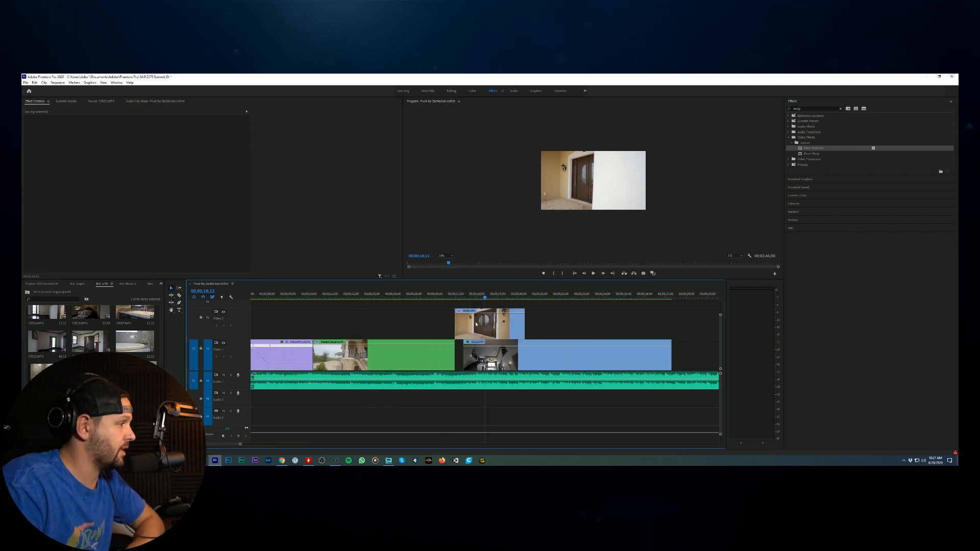
{"action": "left_click", "coordinate": [491, 322]}
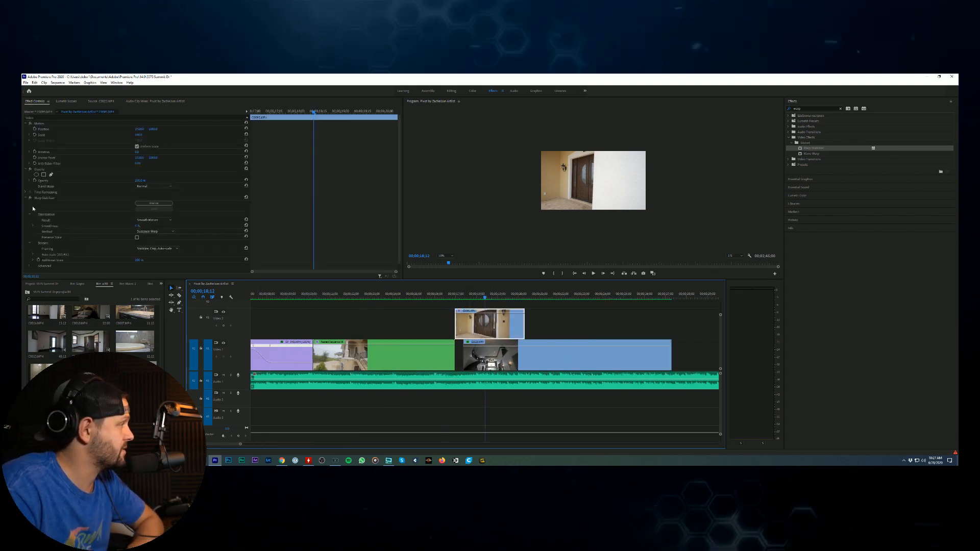
{"action": "left_click", "coordinate": [43, 174]}
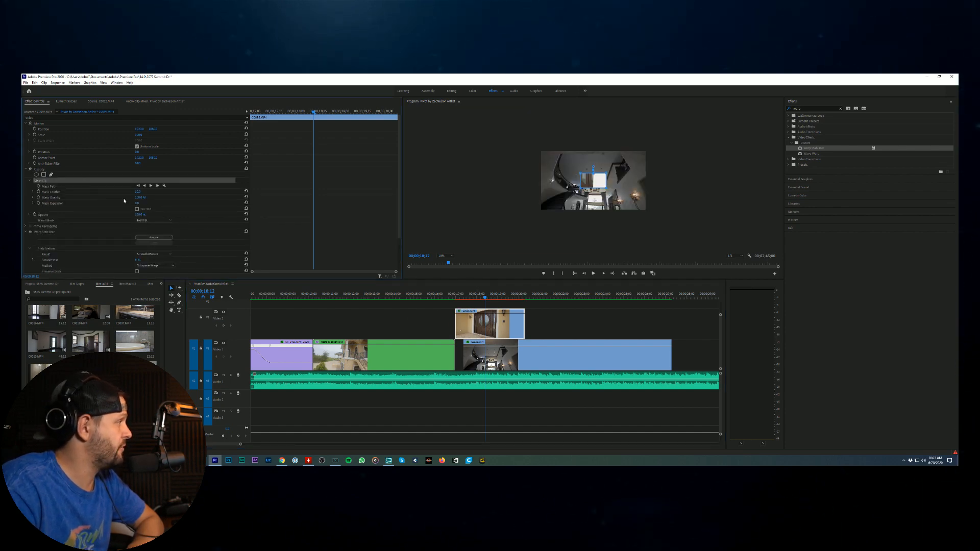
{"action": "left_click", "coordinate": [136, 209]}
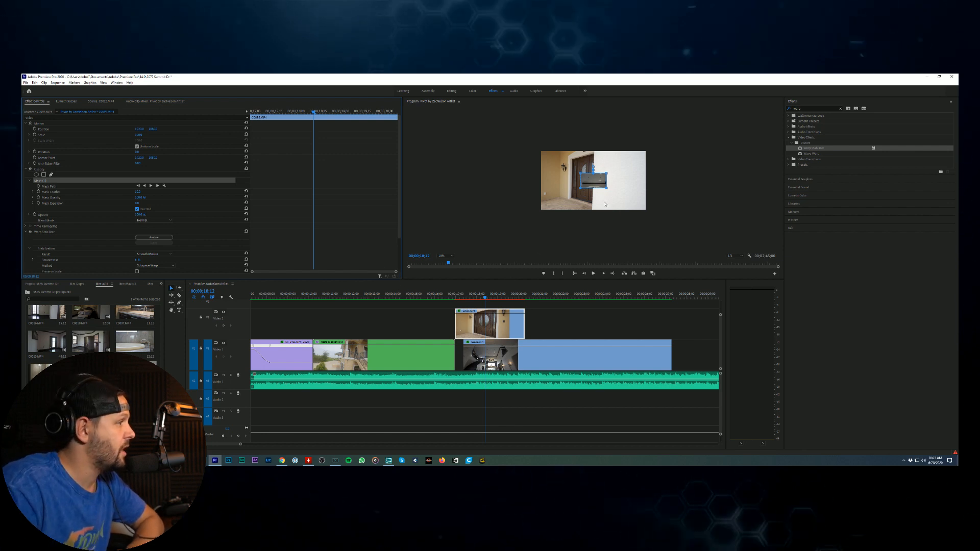
Step: Move and enlarge the mask into a tall four-point shape just outside the frame, with its near side along the picture's right edge
{"action": "left_click_drag", "start_coordinate": [591, 190], "coordinate": [669, 162]}
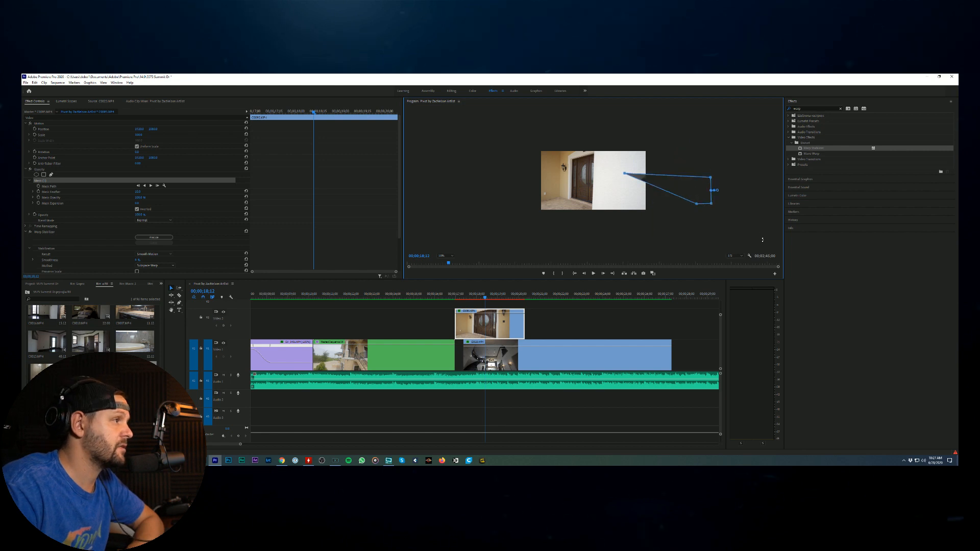
{"action": "left_click_drag", "start_coordinate": [623, 187], "coordinate": [687, 164]}
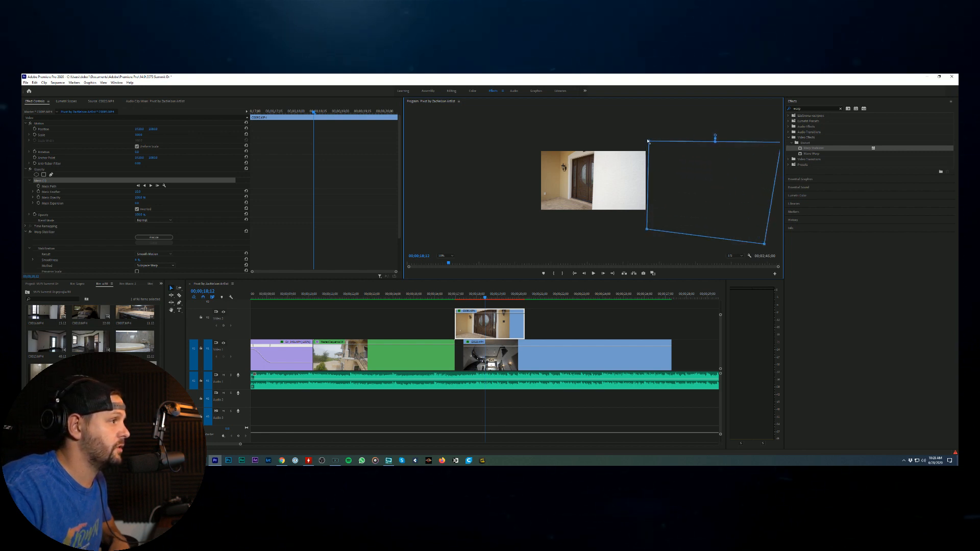
Step: Turn on keyframing for the mask's path and feather at 00;00;18;12, and set the feather to 20
{"action": "left_click", "coordinate": [477, 325]}
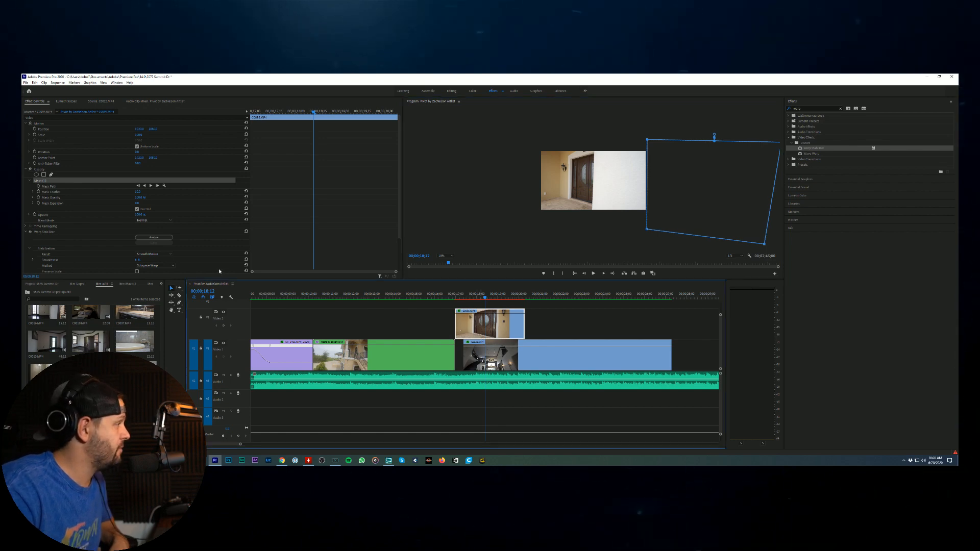
{"action": "left_click", "coordinate": [38, 186]}
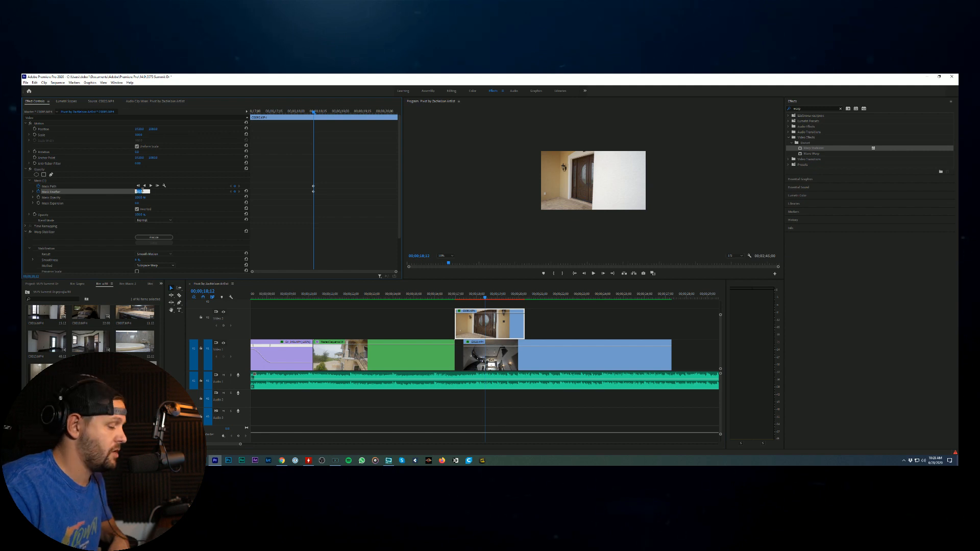
{"action": "type", "text": "20"}
{"action": "key", "text": "Return"}
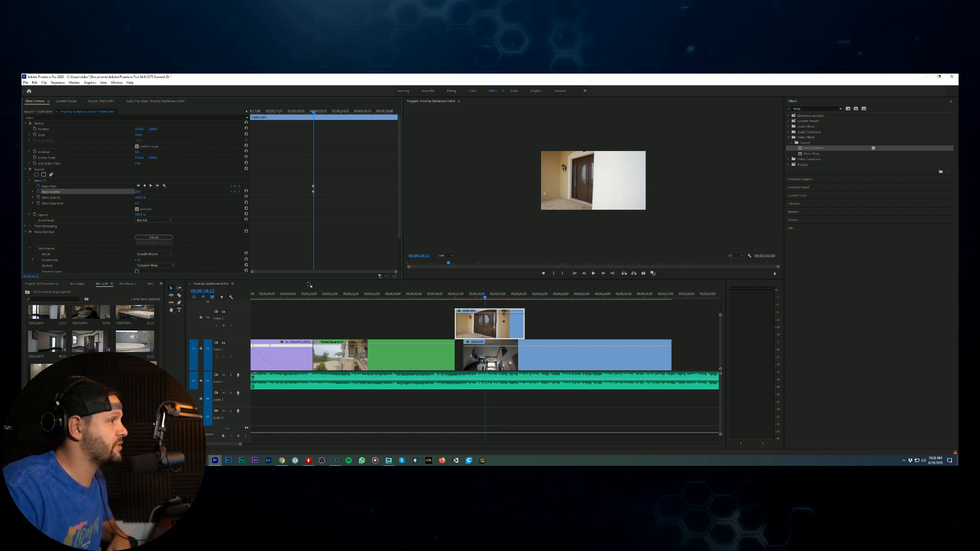
Step: At 00;00;18;21, reshape the mask's near corners so its side follows the white wall's edge entering the frame
{"action": "left_click", "coordinate": [54, 180]}
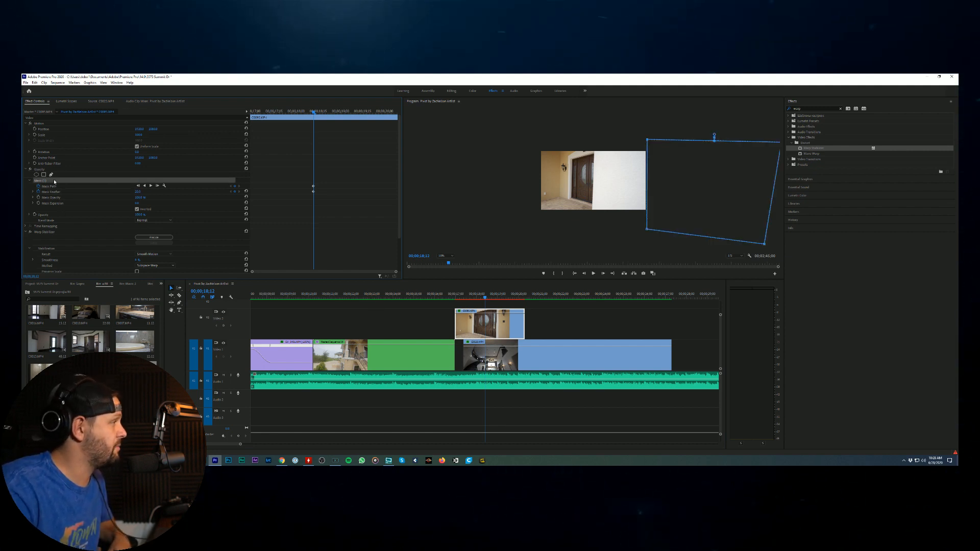
{"action": "left_click", "coordinate": [583, 322]}
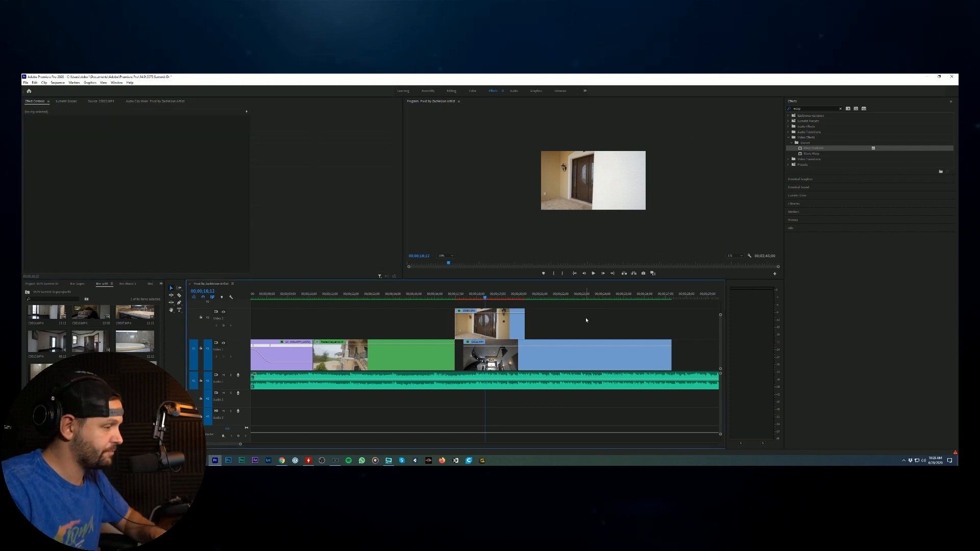
{"action": "key", "text": "="}
{"action": "key", "text": "="}
{"action": "key", "text": "="}
{"action": "left_click", "coordinate": [486, 320]}
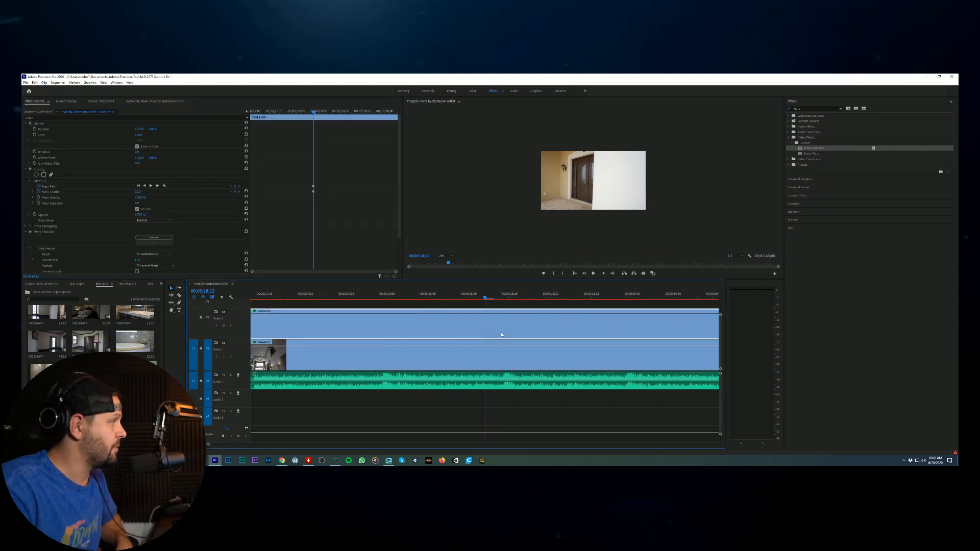
{"action": "left_click", "coordinate": [47, 180]}
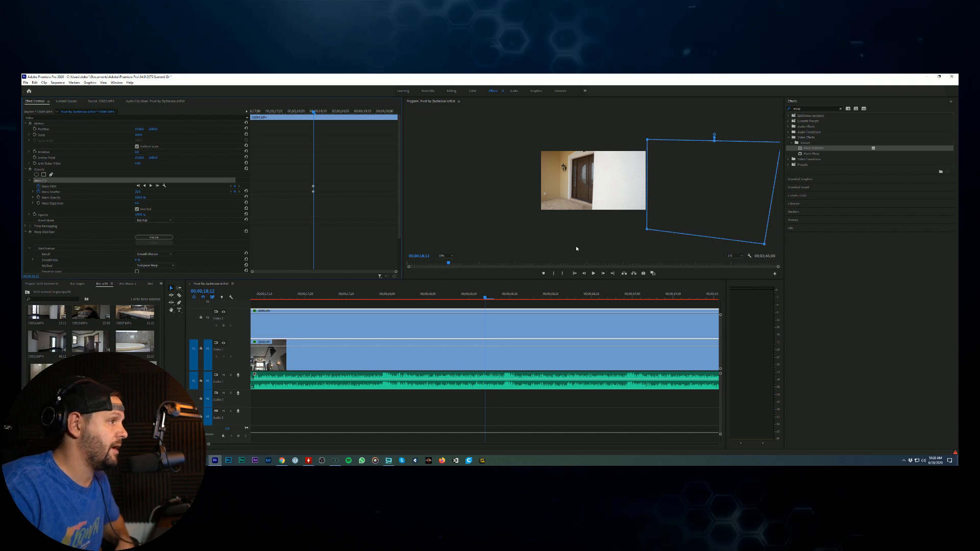
{"action": "left_click_drag", "start_coordinate": [485, 297], "coordinate": [560, 303]}
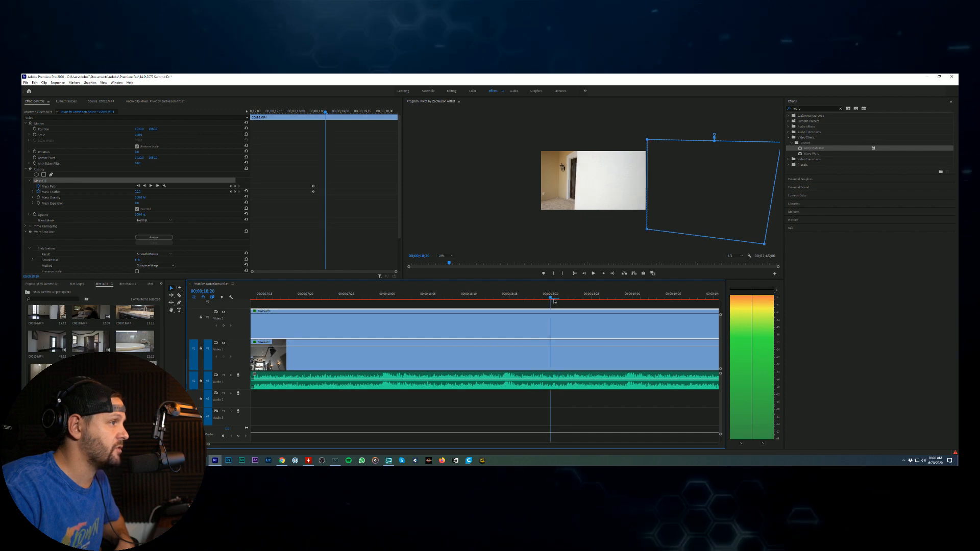
{"action": "left_click", "coordinate": [644, 229]}
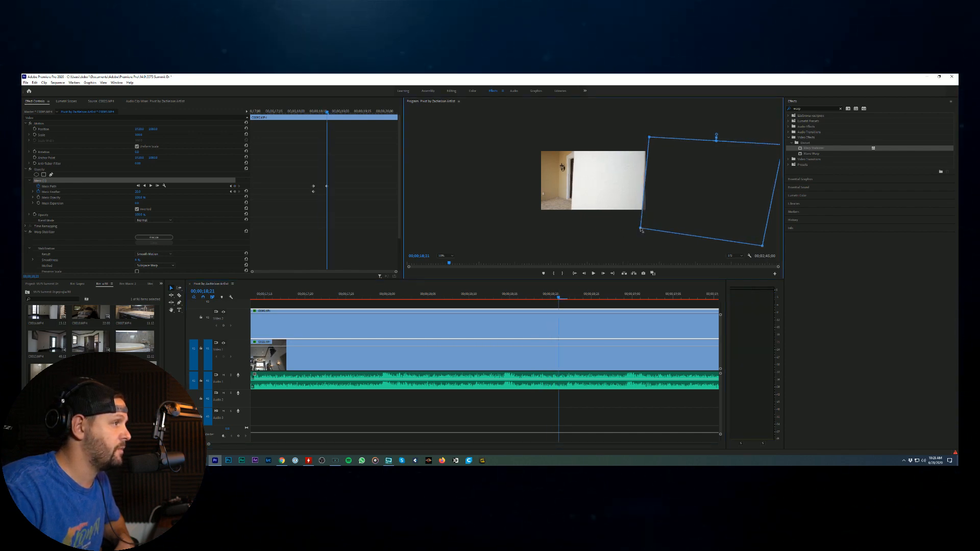
{"action": "left_click_drag", "start_coordinate": [649, 139], "coordinate": [646, 138]}
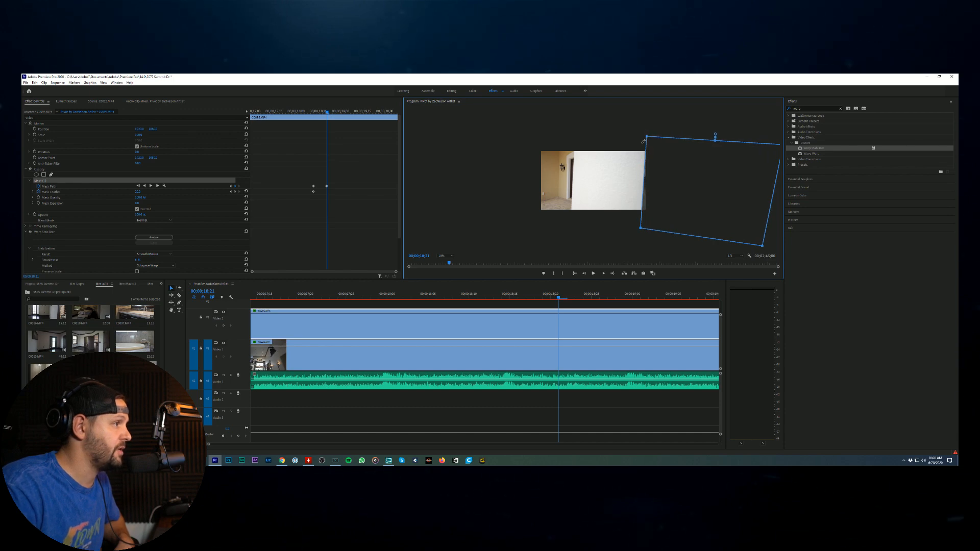
Step: Shift the mask inward to track the white wall's edge at frames 00;00;18;22 and 00;00;18;23
{"action": "left_click", "coordinate": [565, 297]}
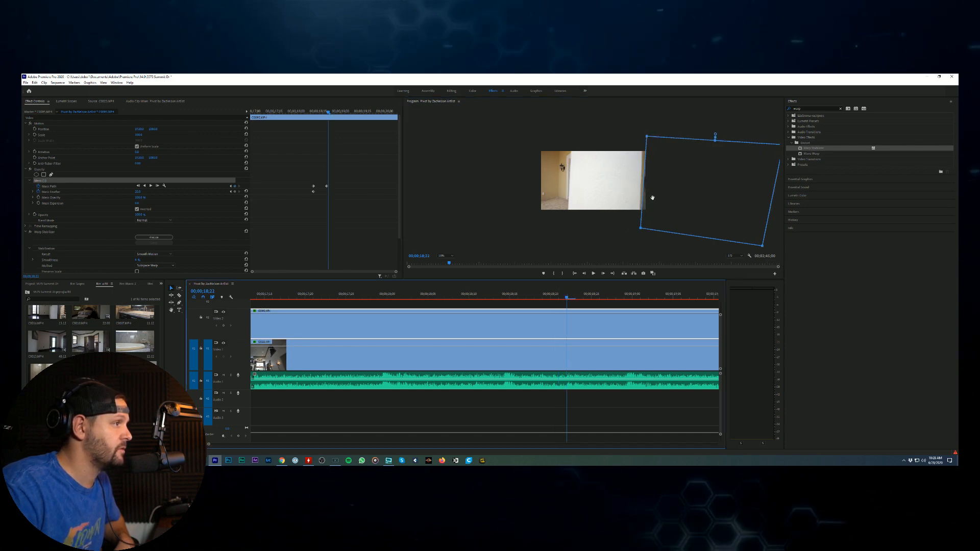
{"action": "left_click_drag", "start_coordinate": [647, 138], "coordinate": [642, 135]}
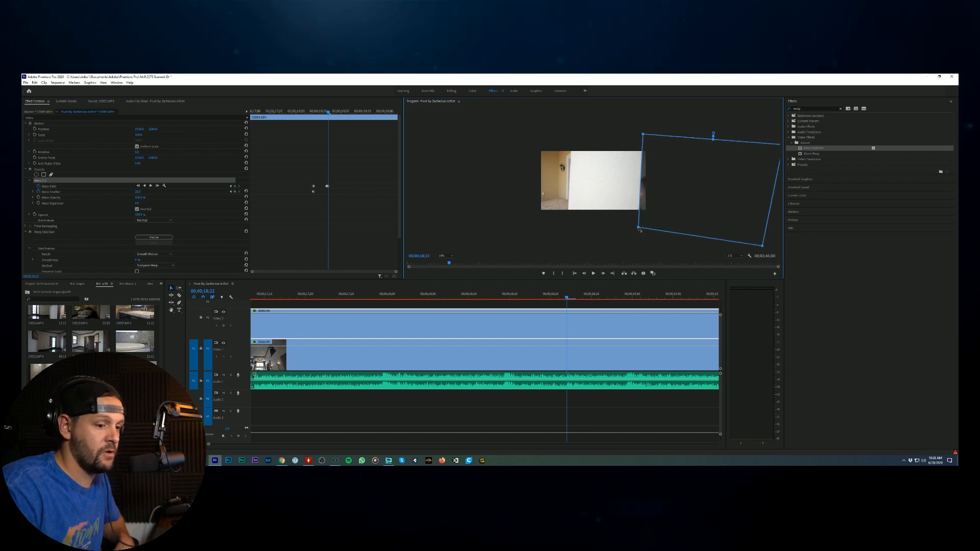
{"action": "left_click", "coordinate": [573, 298]}
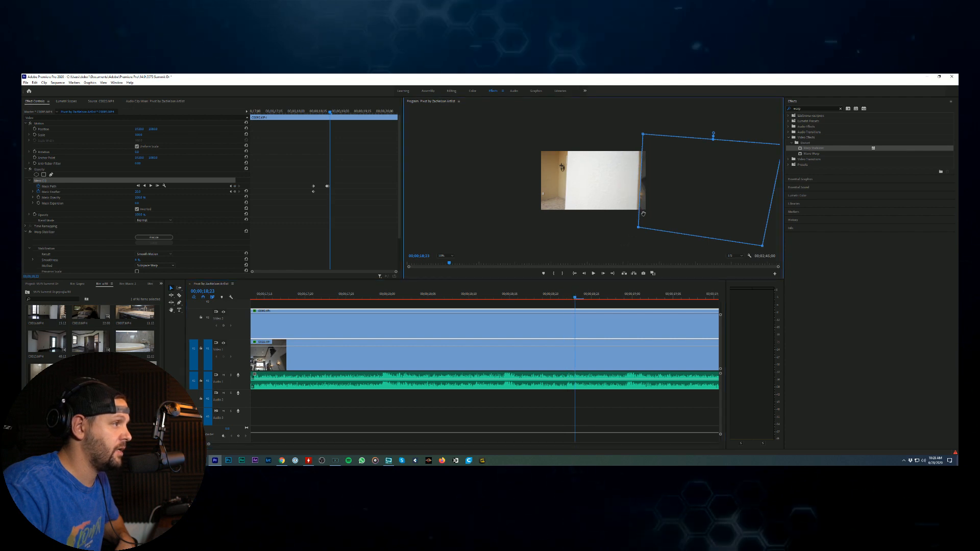
{"action": "left_click", "coordinate": [580, 299]}
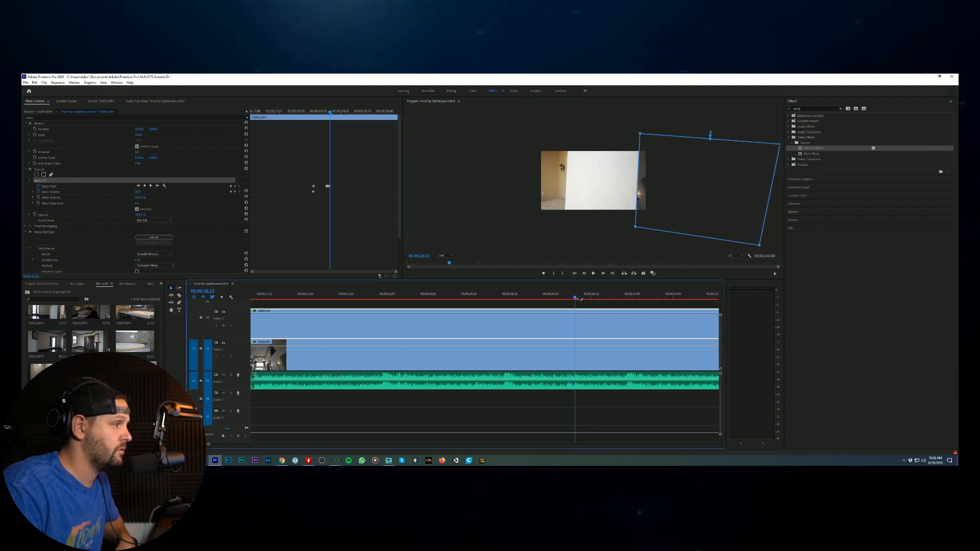
{"action": "left_click", "coordinate": [648, 219]}
Step: Shift the mask inward frame by frame from 00;00;18;24 through 00;00;18;28 so its side tracks the white wall's edge
{"action": "left_click", "coordinate": [584, 297]}
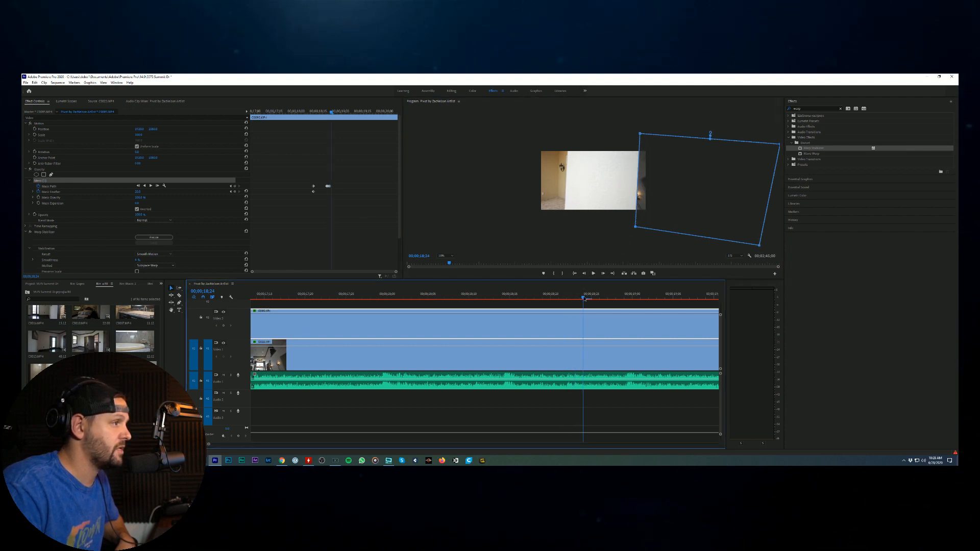
{"action": "left_click_drag", "start_coordinate": [645, 215], "coordinate": [642, 215]}
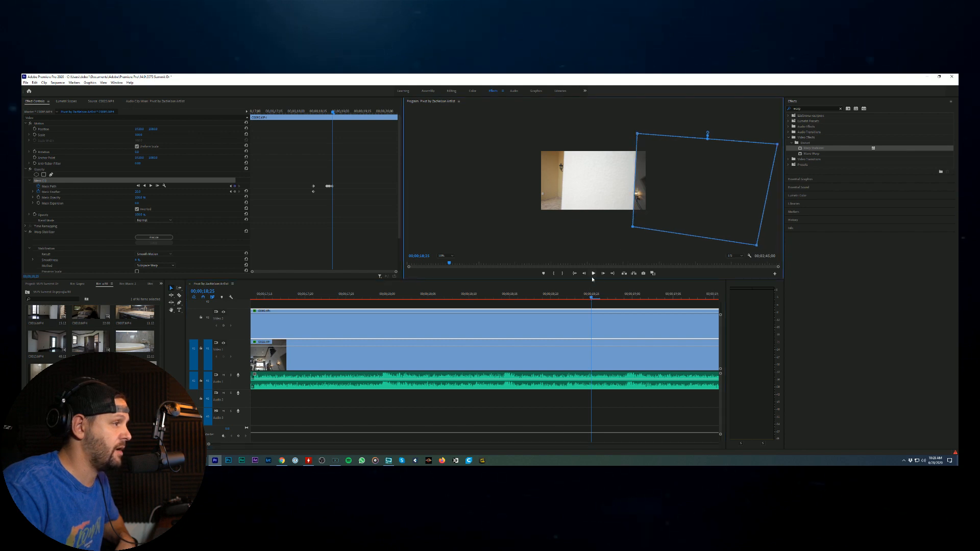
{"action": "left_click", "coordinate": [599, 297]}
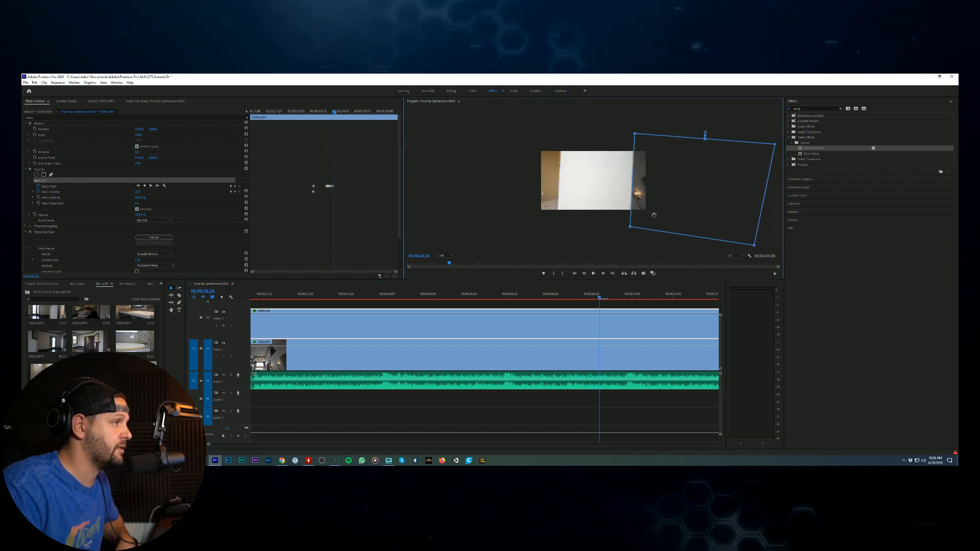
{"action": "key", "text": "Right"}
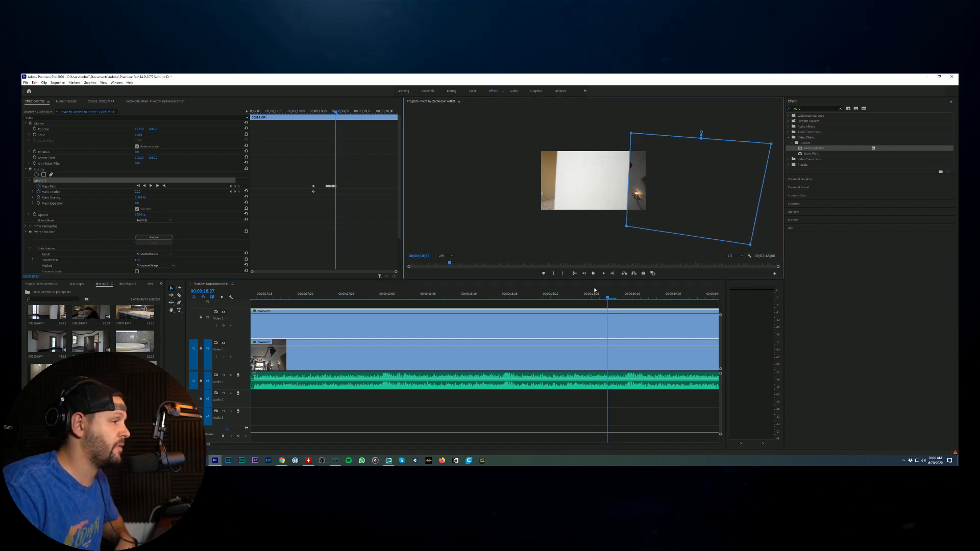
{"action": "key", "text": "Right"}
{"action": "left_click_drag", "start_coordinate": [640, 226], "coordinate": [637, 225]}
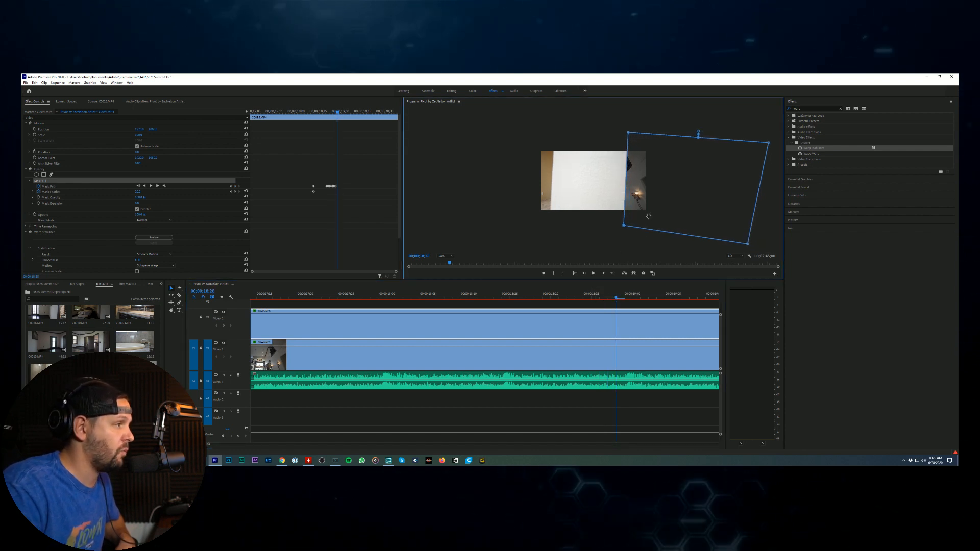
Step: Keyframe the mask farther inward at 00;00;19;00 and 00;00;19;01 so its near side stays on the wall's edge
{"action": "key", "text": "Right"}
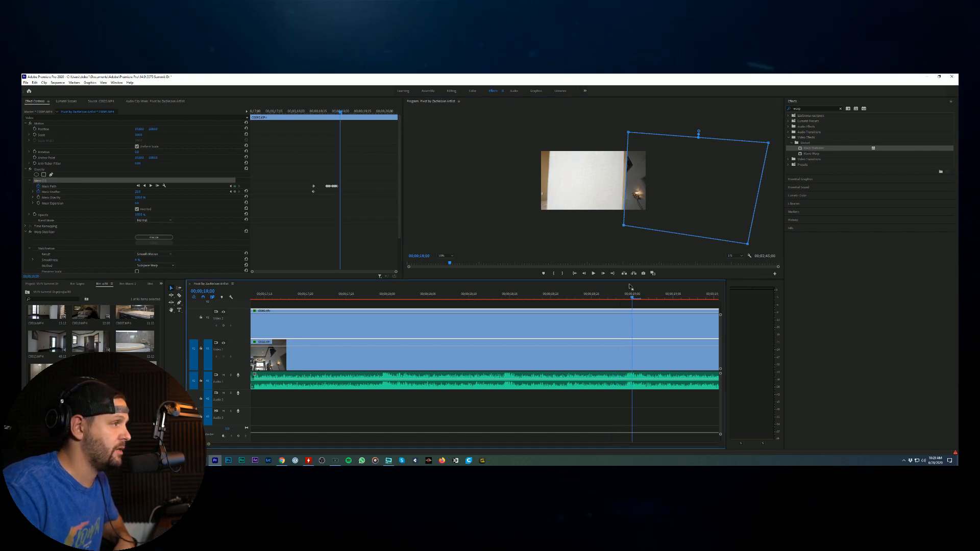
{"action": "left_click", "coordinate": [644, 199]}
{"action": "key", "text": "Right"}
{"action": "key", "text": "Right"}
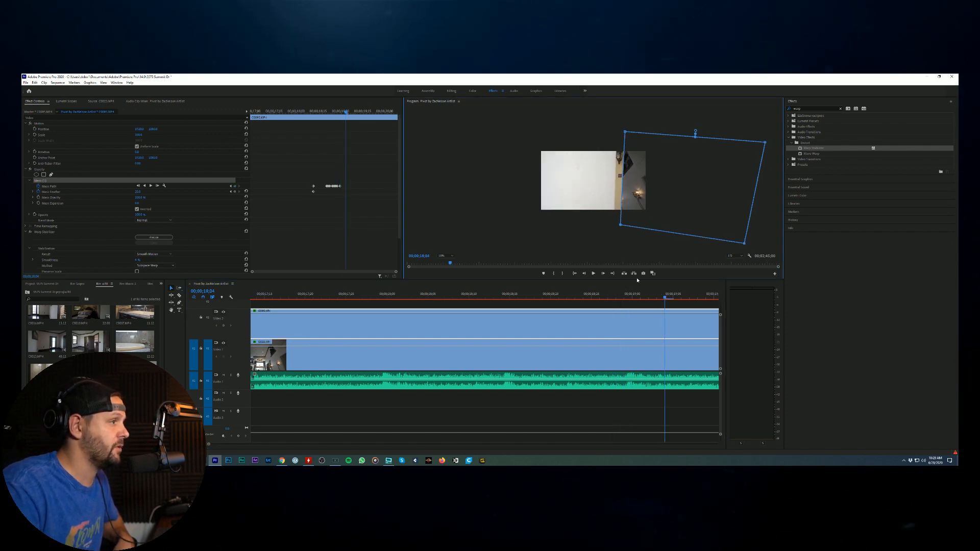
{"action": "key", "text": "Left"}
{"action": "key", "text": "Left"}
{"action": "key", "text": "Left"}
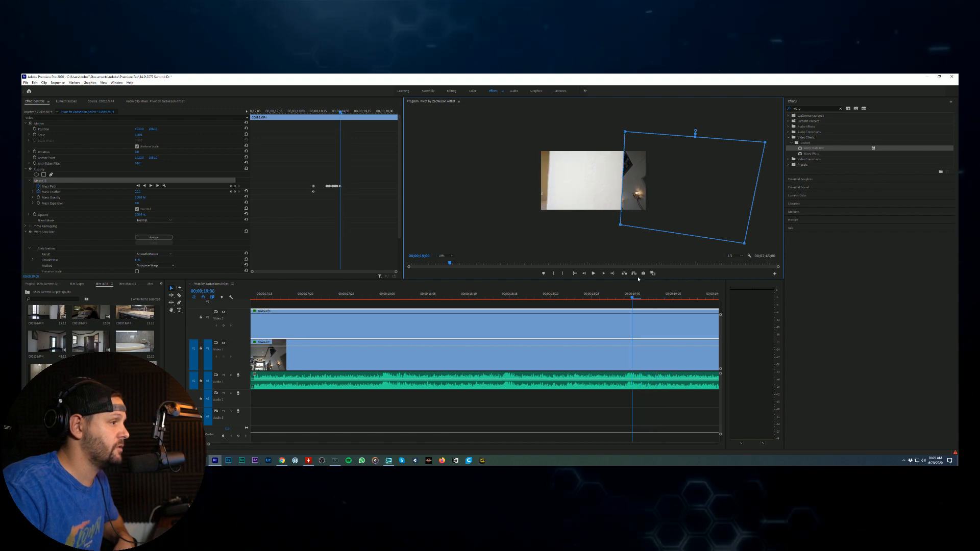
{"action": "key", "text": "Right"}
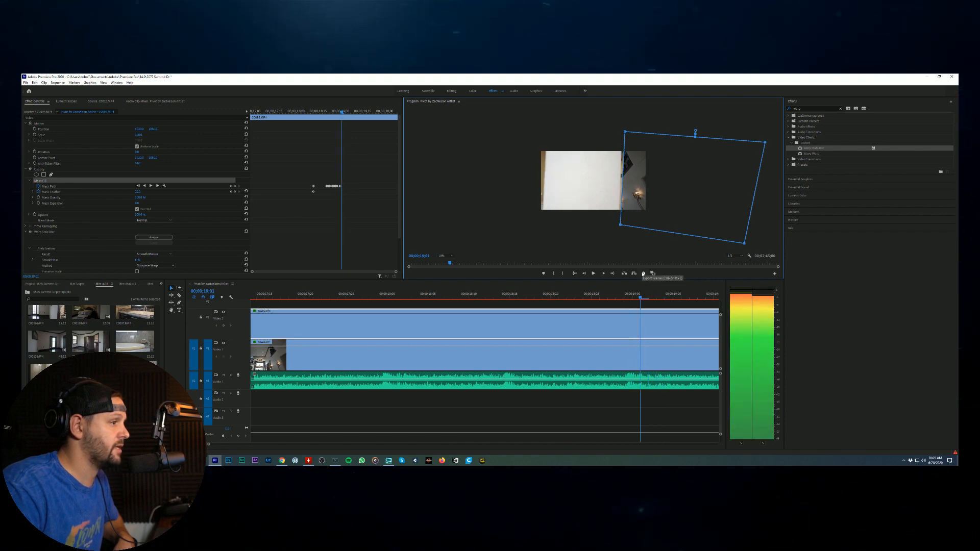
{"action": "left_click_drag", "start_coordinate": [647, 192], "coordinate": [644, 190]}
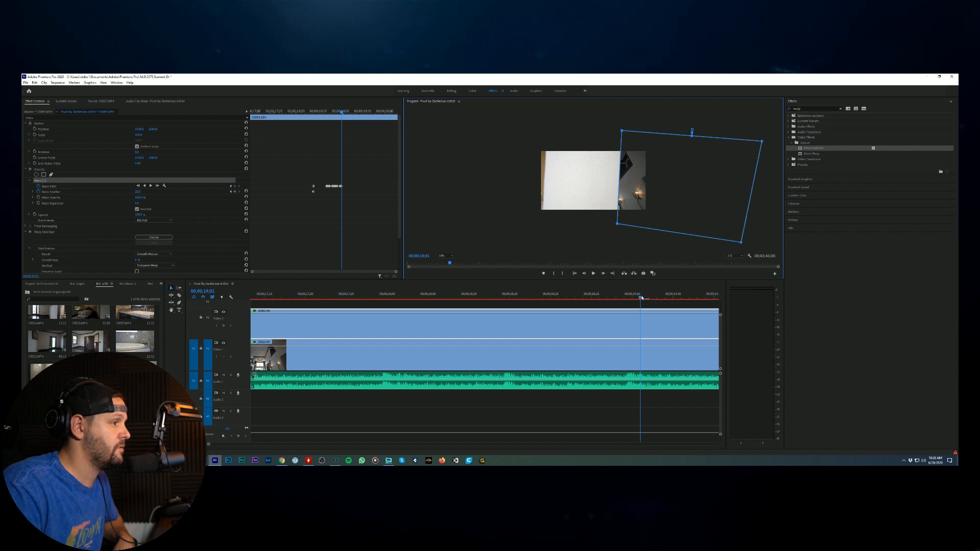
Step: Continue tracking the wall's edge from 00;00;19;02 through 00;00;19;04 by nudging the mask inward
{"action": "left_click_drag", "start_coordinate": [642, 298], "coordinate": [648, 297]}
{"action": "left_click_drag", "start_coordinate": [648, 212], "coordinate": [646, 211]}
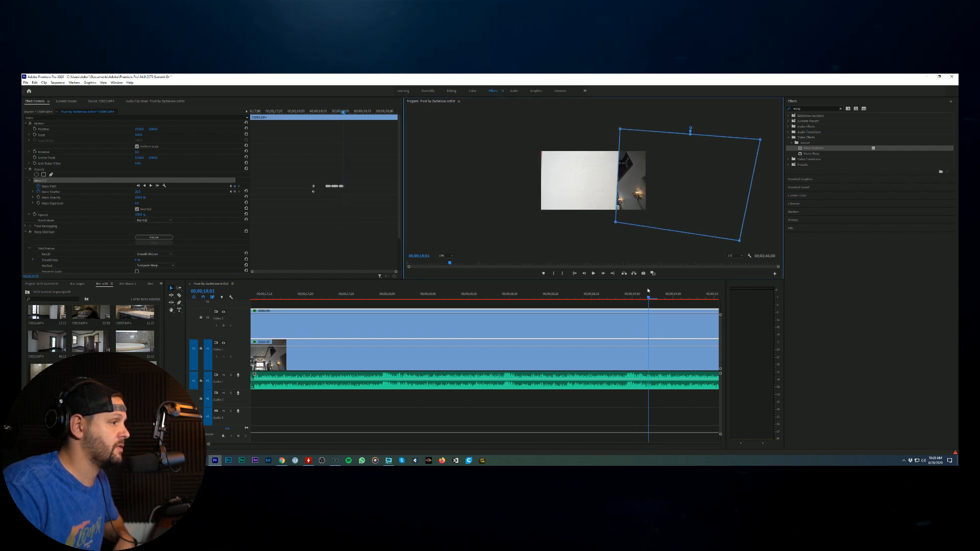
{"action": "left_click_drag", "start_coordinate": [649, 299], "coordinate": [657, 298]}
{"action": "left_click_drag", "start_coordinate": [657, 216], "coordinate": [654, 215]}
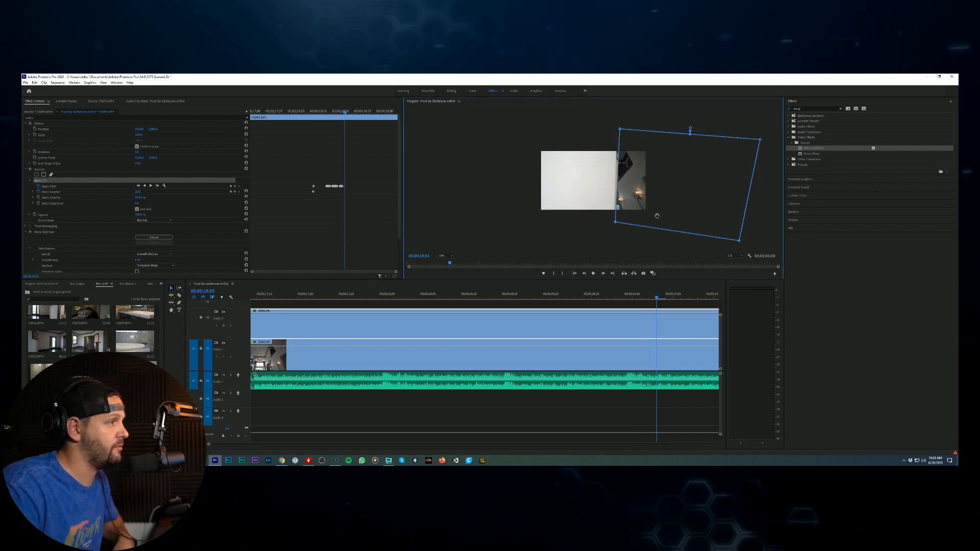
{"action": "left_click", "coordinate": [664, 298]}
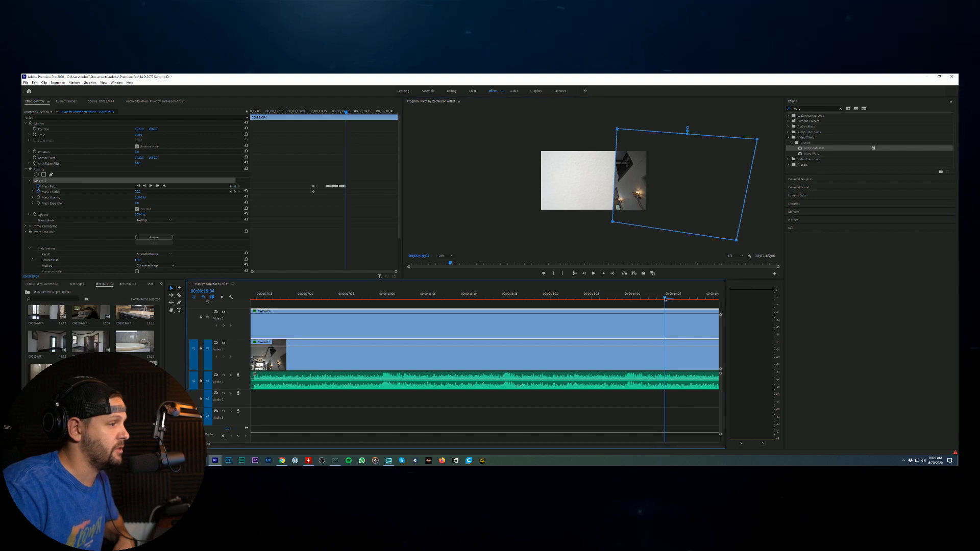
{"action": "left_click", "coordinate": [655, 220]}
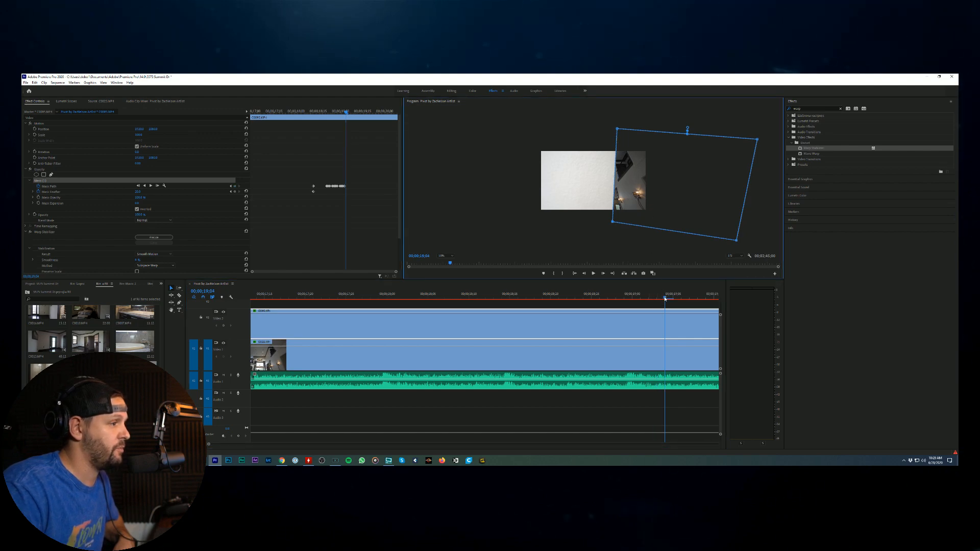
Step: Move the mask inward with the wall's edge from 00;00;19;05 through 00;00;19;08
{"action": "left_click_drag", "start_coordinate": [665, 298], "coordinate": [672, 299]}
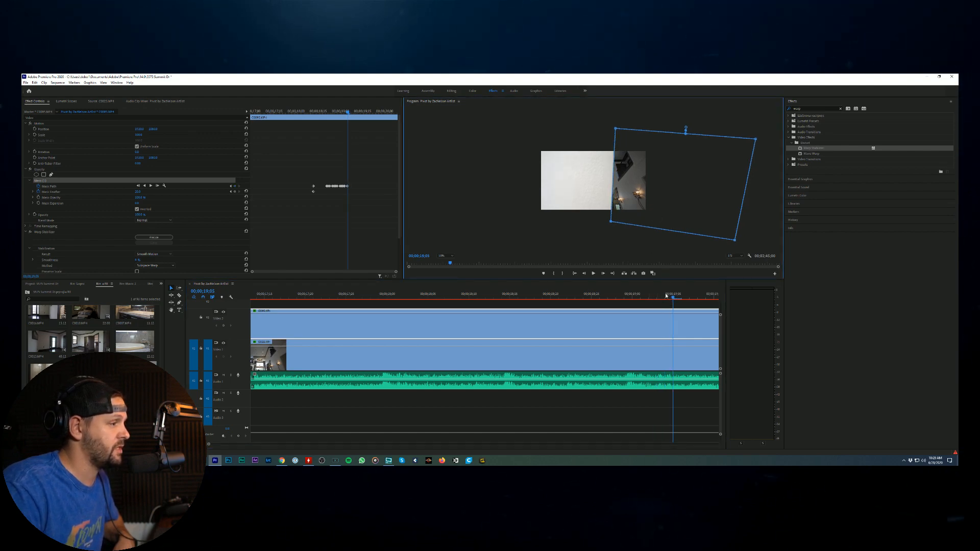
{"action": "left_click", "coordinate": [673, 298]}
{"action": "left_click", "coordinate": [686, 295]}
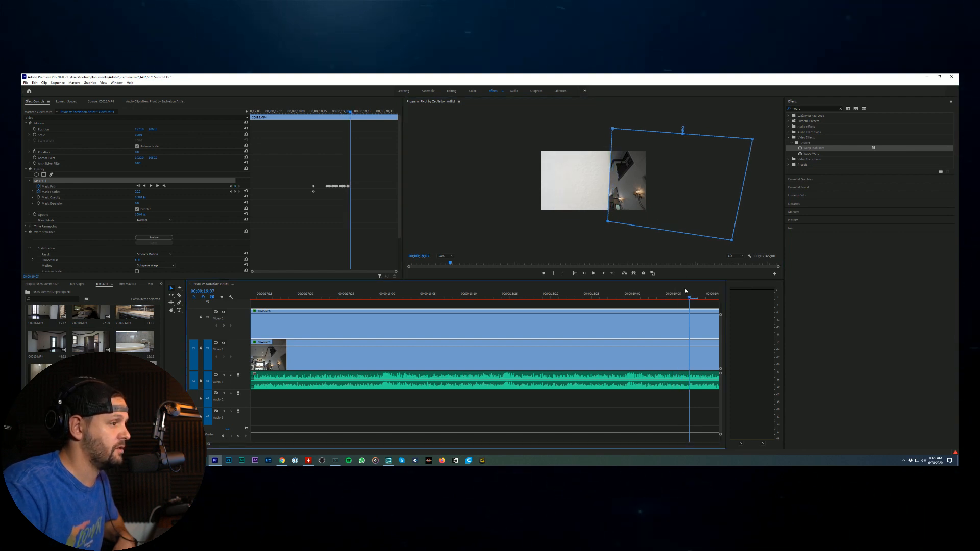
{"action": "left_click", "coordinate": [659, 218]}
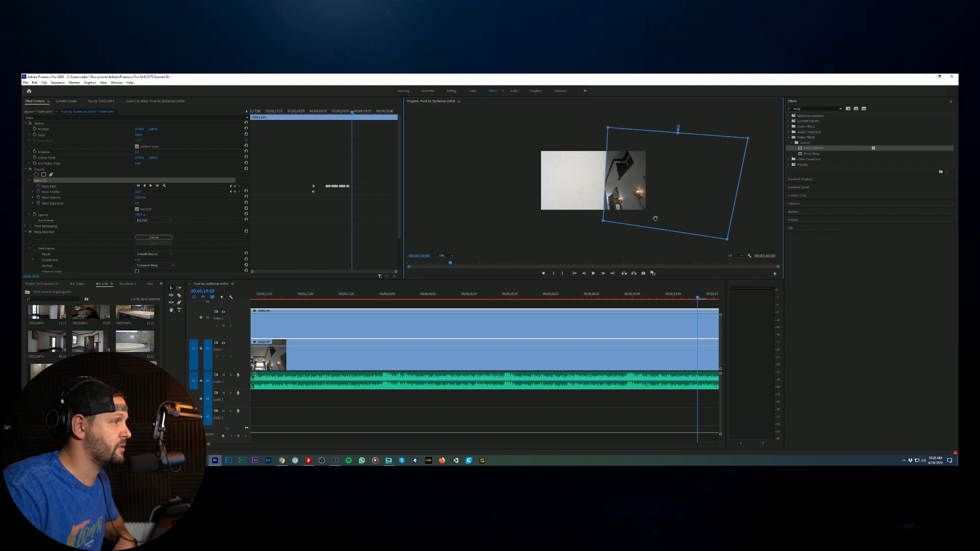
Step: Shift the mask inward and slightly up at frames 00;00;19;10 and 00;00;19;11 to follow the wall's edge
{"action": "left_click_drag", "start_coordinate": [688, 295], "coordinate": [707, 296]}
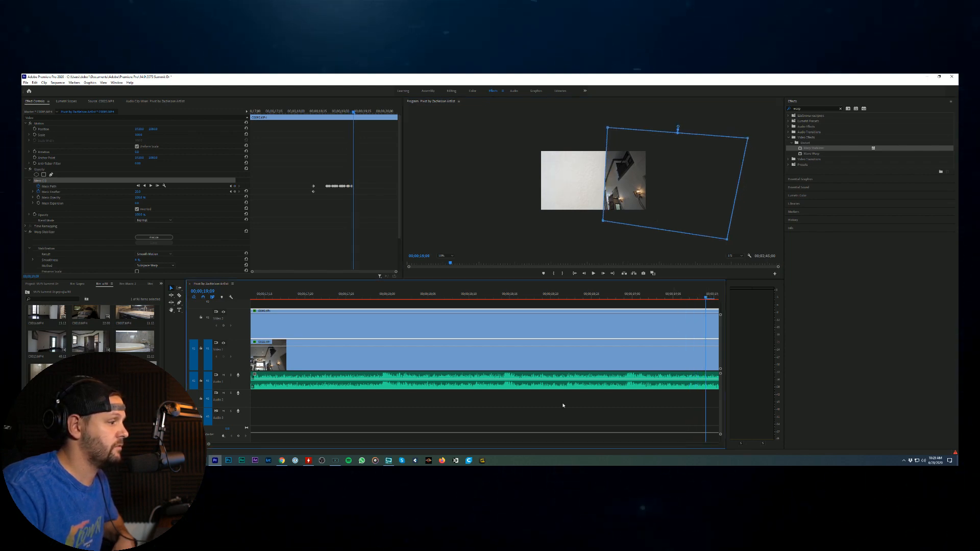
{"action": "scroll", "coordinate": [536, 403], "scroll_direction": "right", "scroll_amount": 3}
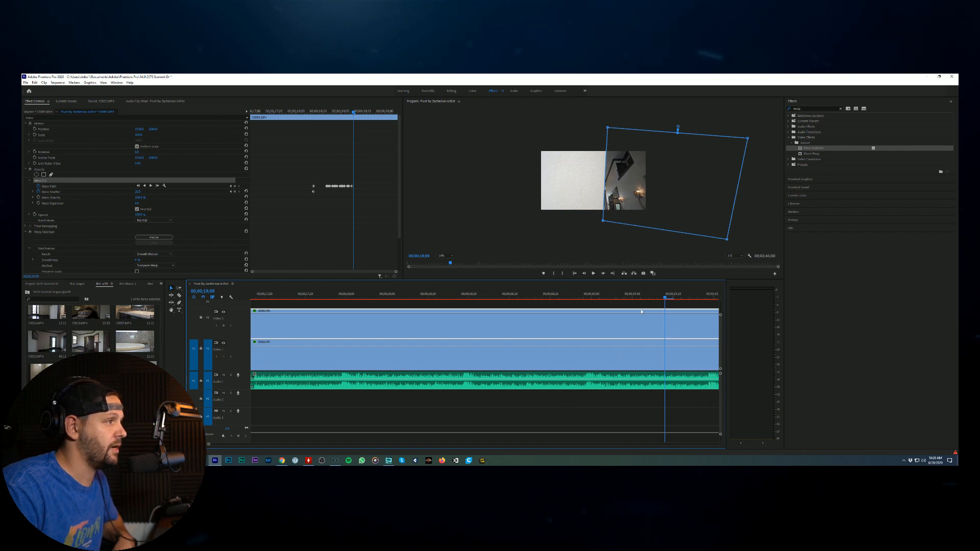
{"action": "left_click_drag", "start_coordinate": [665, 298], "coordinate": [670, 298]}
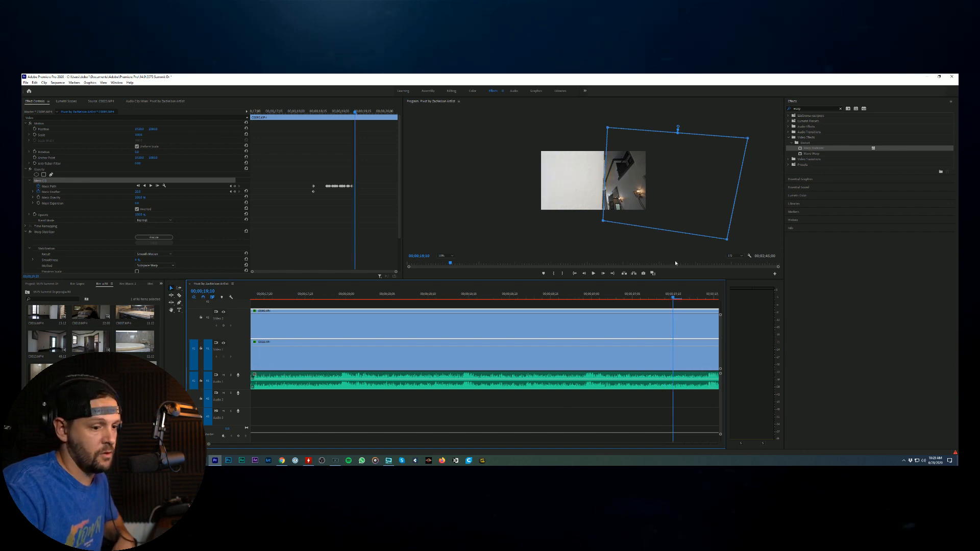
{"action": "left_click_drag", "start_coordinate": [633, 209], "coordinate": [632, 208]}
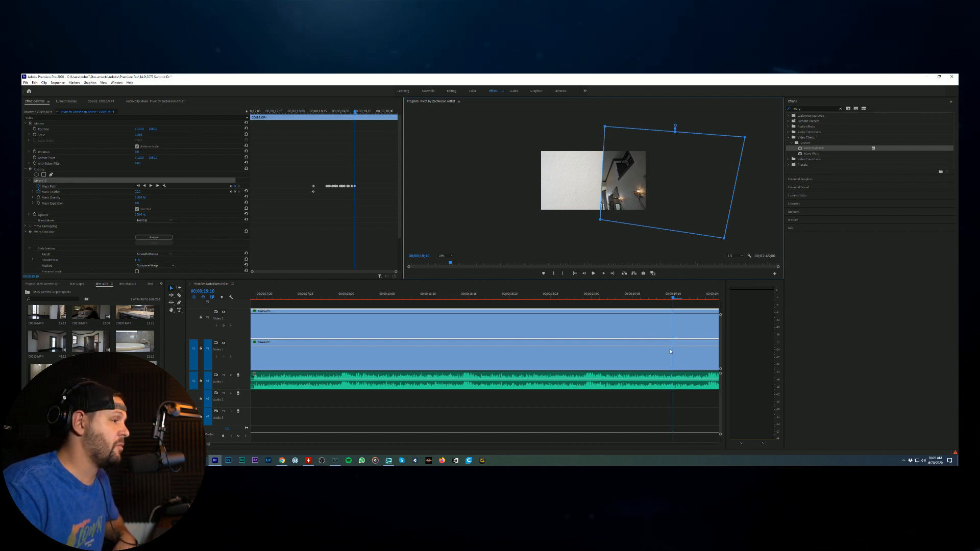
{"action": "left_click_drag", "start_coordinate": [672, 300], "coordinate": [680, 299]}
{"action": "left_click", "coordinate": [647, 219]}
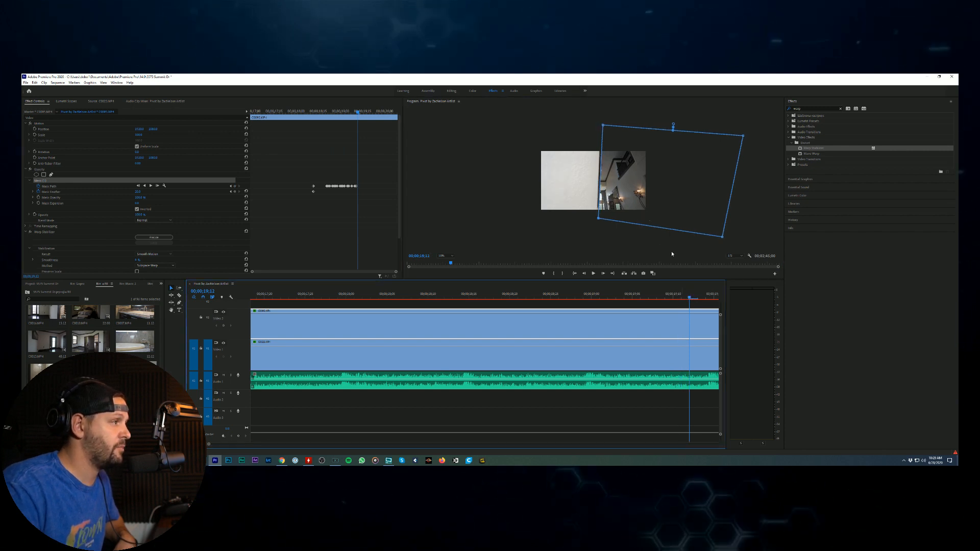
Step: Keyframe the mask's position against the wall's edge frame by frame from 00;00;19;12 through 00;00;19;15
{"action": "left_click", "coordinate": [689, 296]}
{"action": "left_click_drag", "start_coordinate": [658, 211], "coordinate": [655, 209]}
{"action": "left_click", "coordinate": [693, 297]}
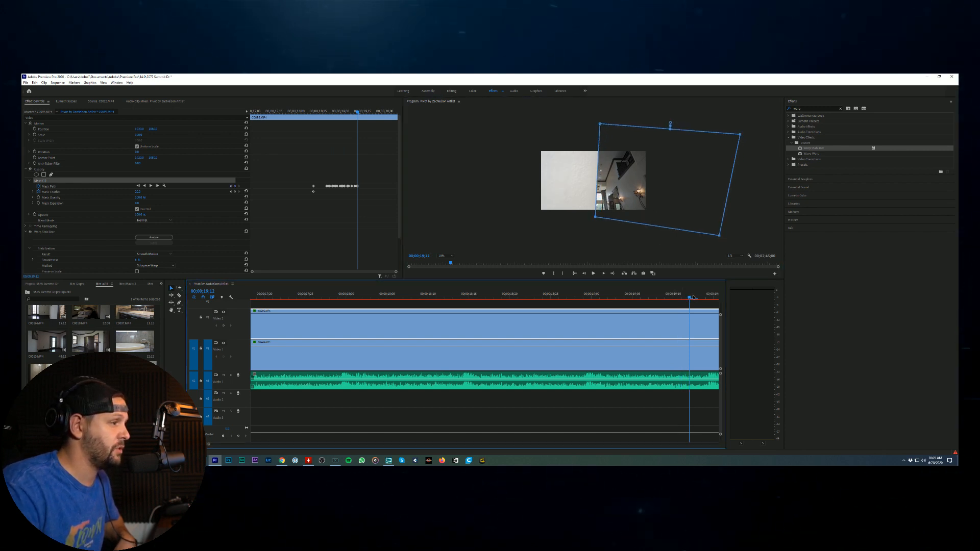
{"action": "left_click_drag", "start_coordinate": [672, 213], "coordinate": [670, 210]}
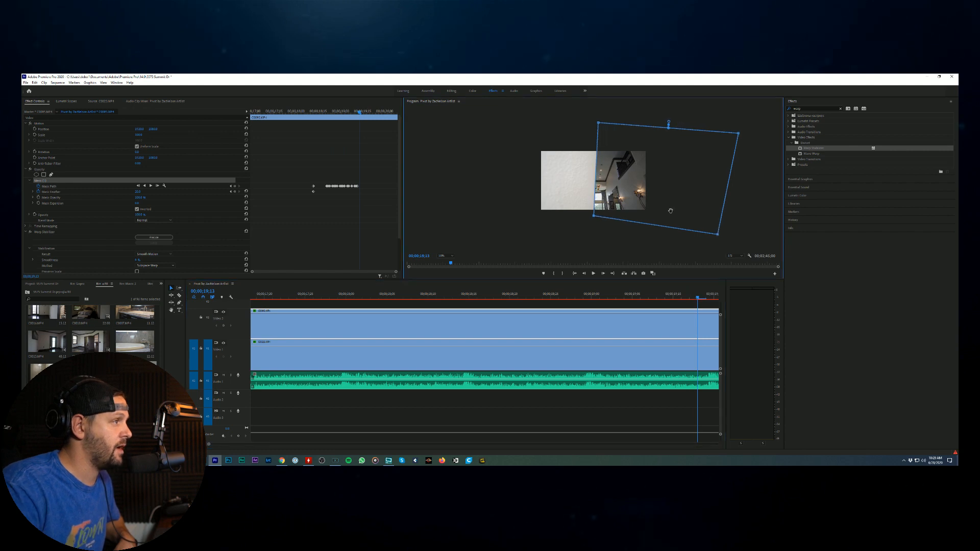
{"action": "left_click", "coordinate": [706, 295]}
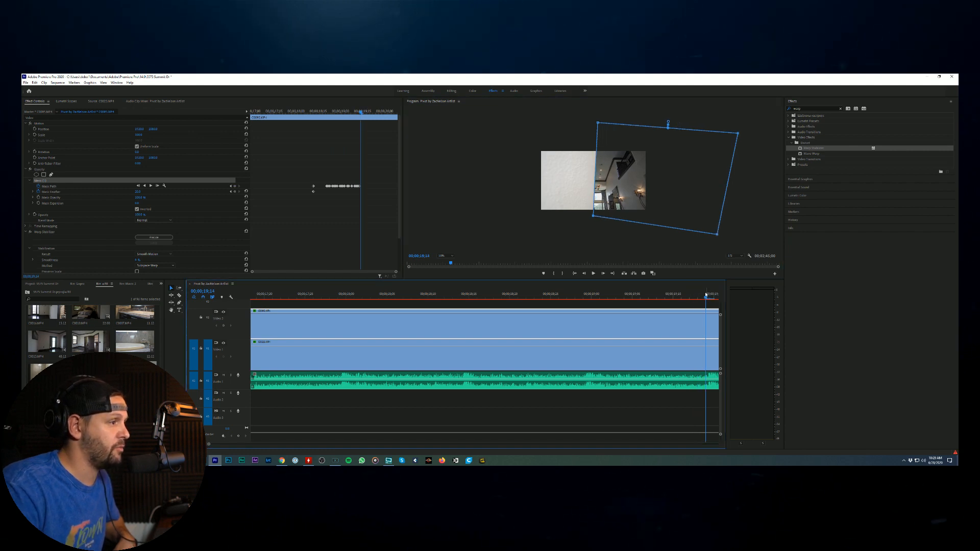
{"action": "left_click", "coordinate": [713, 298]}
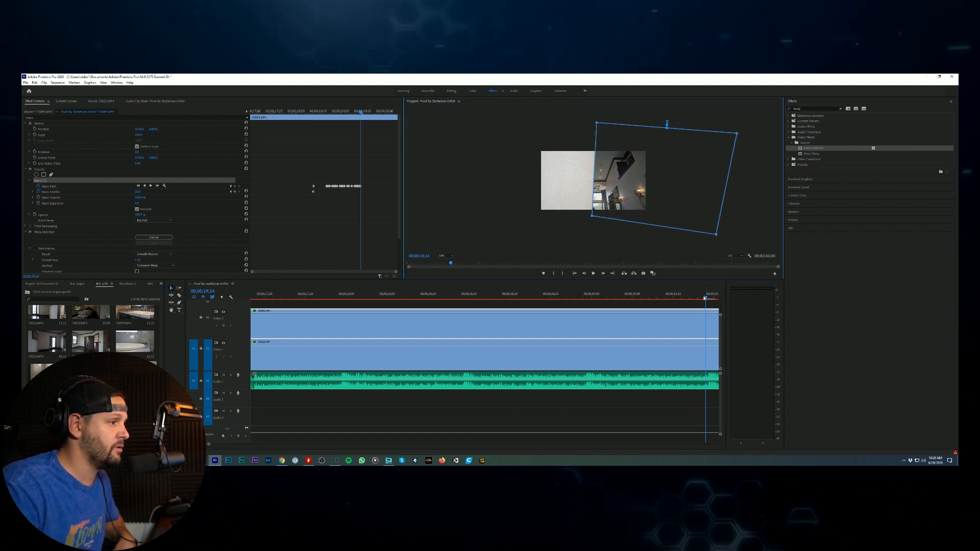
{"action": "scroll", "coordinate": [709, 301], "scroll_direction": "down", "scroll_amount": 1}
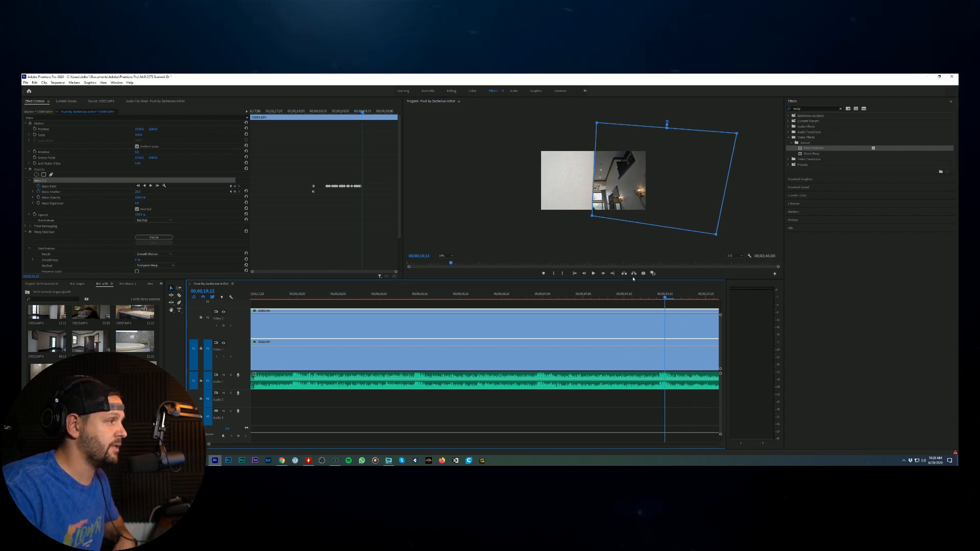
{"action": "left_click", "coordinate": [626, 209]}
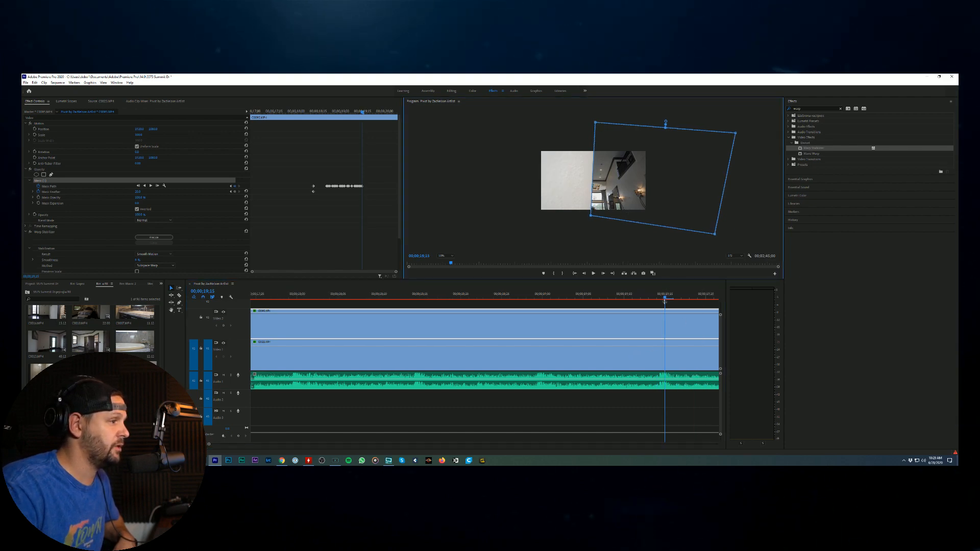
Step: Shift the mask farther inward along the wall's edge from 00;00;19;16 through 00;00;19;18
{"action": "key", "text": "Right"}
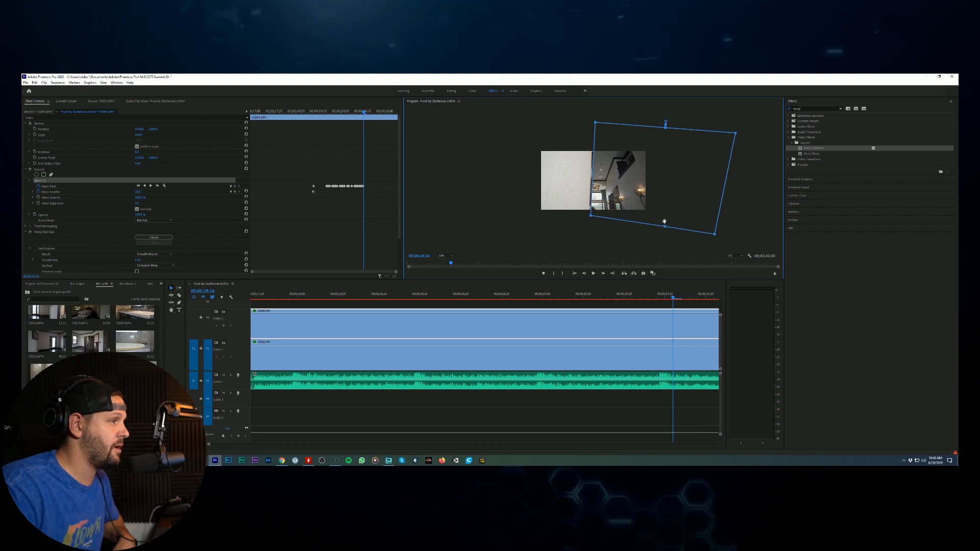
{"action": "left_click", "coordinate": [676, 299]}
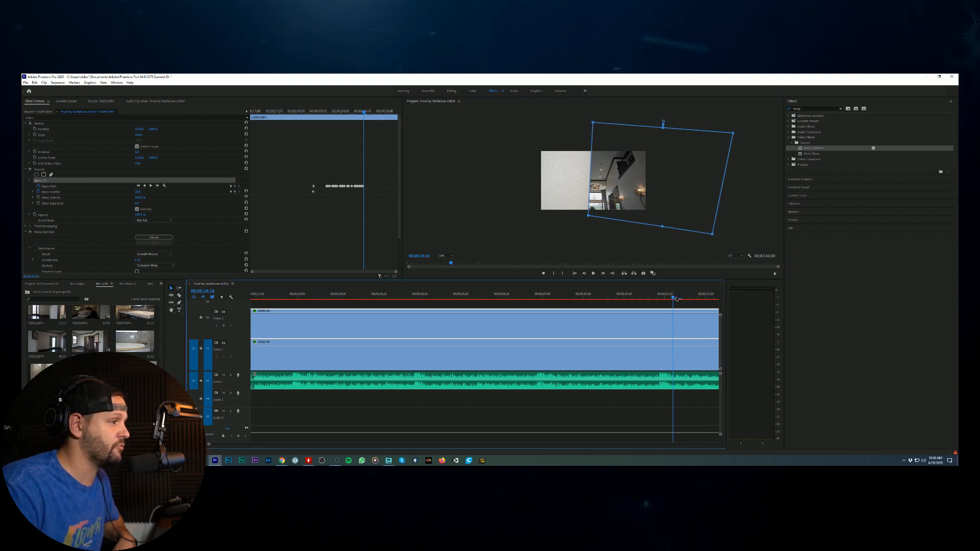
{"action": "left_click_drag", "start_coordinate": [658, 214], "coordinate": [664, 211]}
{"action": "left_click", "coordinate": [680, 298]}
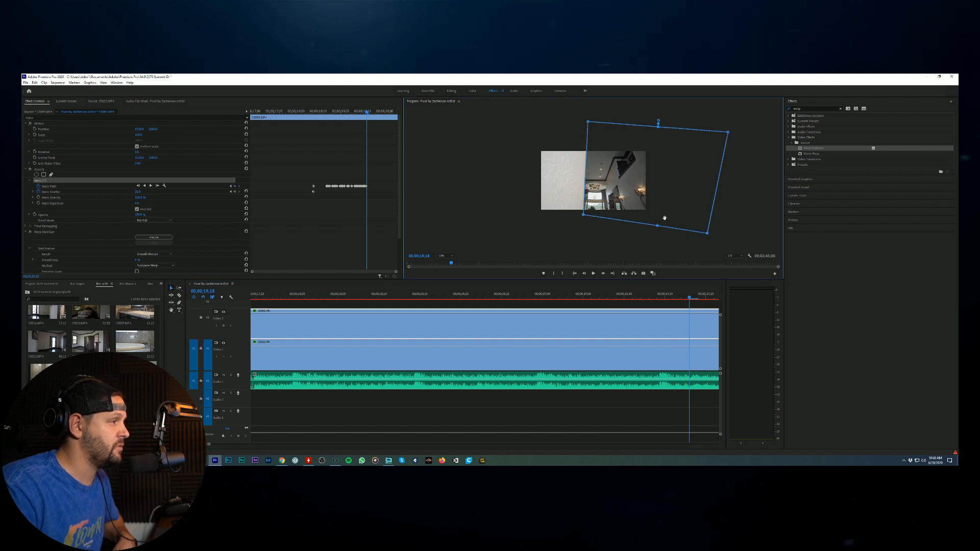
Step: Keep the mask aligned with the wall's edge by moving it inward from 00;00;19;19 through 00;00;19;21
{"action": "left_click", "coordinate": [698, 298]}
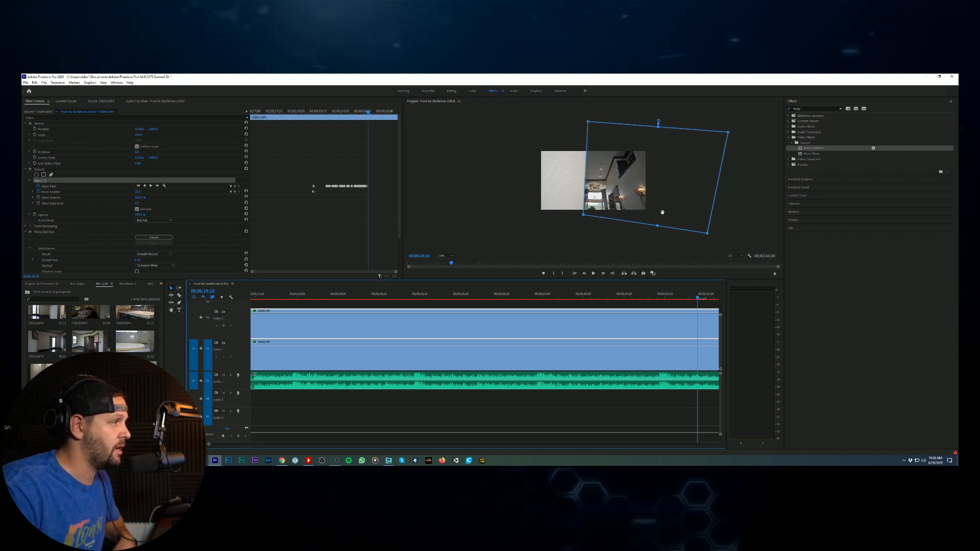
{"action": "left_click", "coordinate": [690, 299]}
{"action": "left_click", "coordinate": [645, 215]}
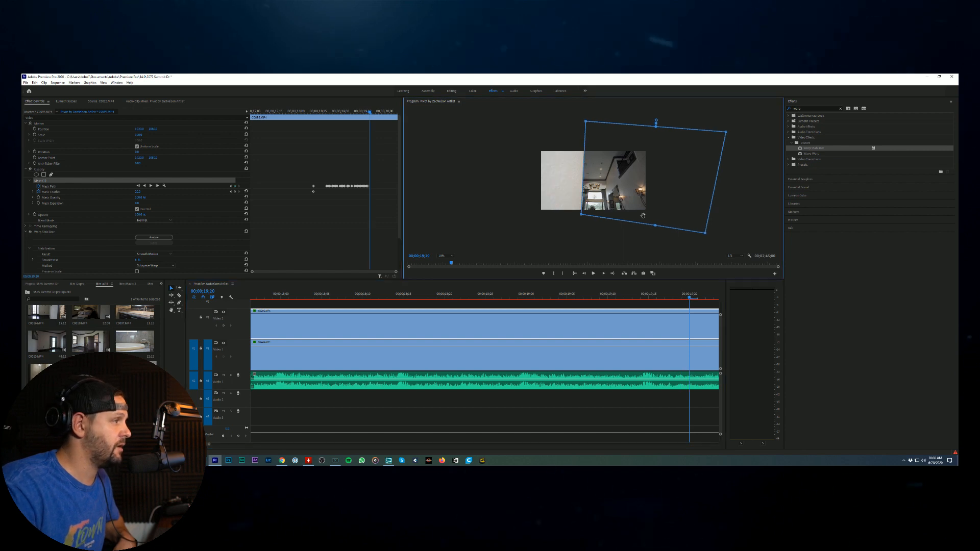
{"action": "scroll", "coordinate": [676, 324], "scroll_direction": "down", "scroll_amount": 1}
{"action": "left_click", "coordinate": [657, 298]}
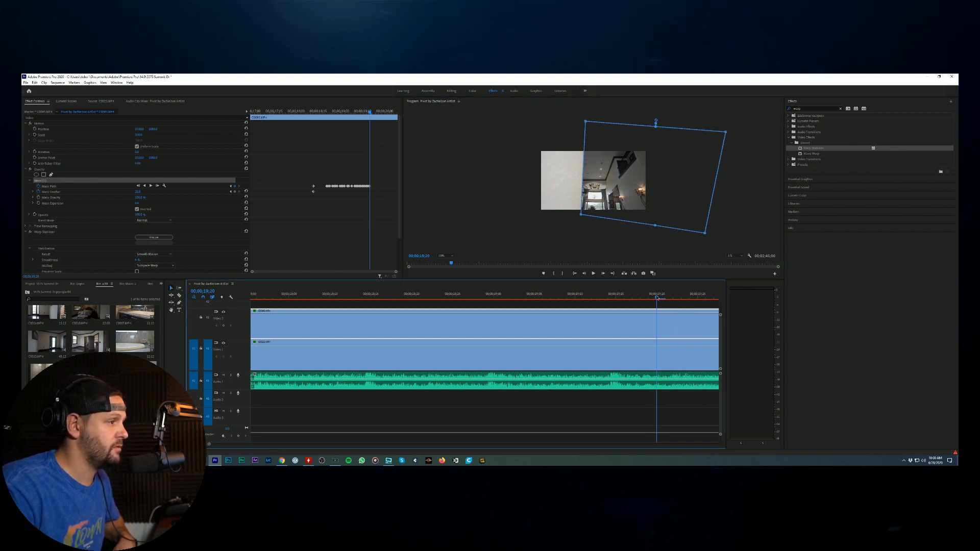
{"action": "left_click_drag", "start_coordinate": [644, 219], "coordinate": [642, 220]}
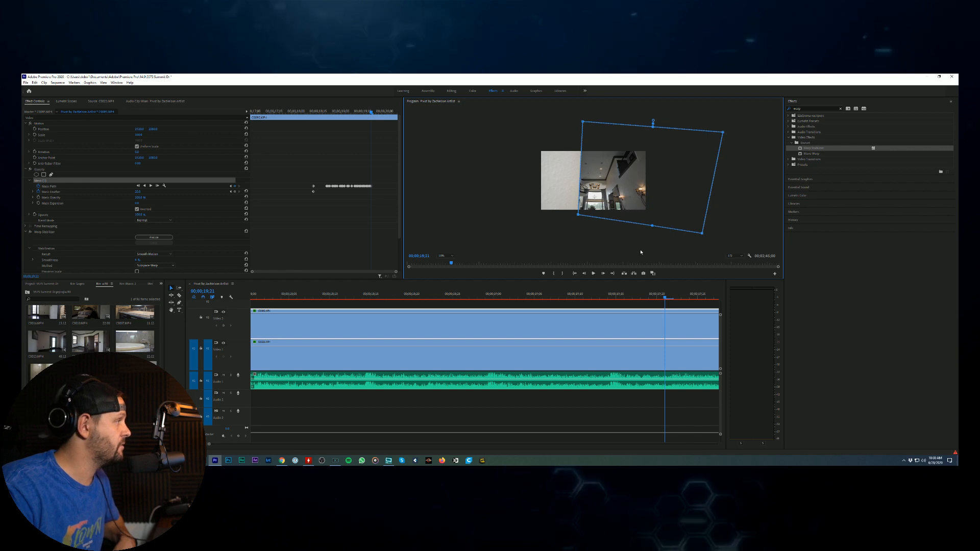
Step: Move the mask inward to match the wall's edge from 00;00;19;22 through 00;00;19;24
{"action": "key", "text": "Right"}
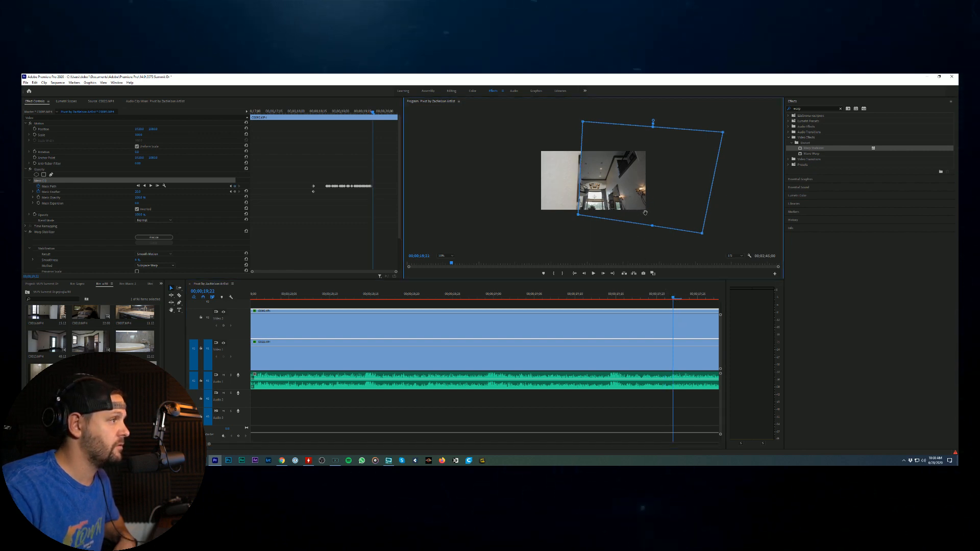
{"action": "key", "text": "Right"}
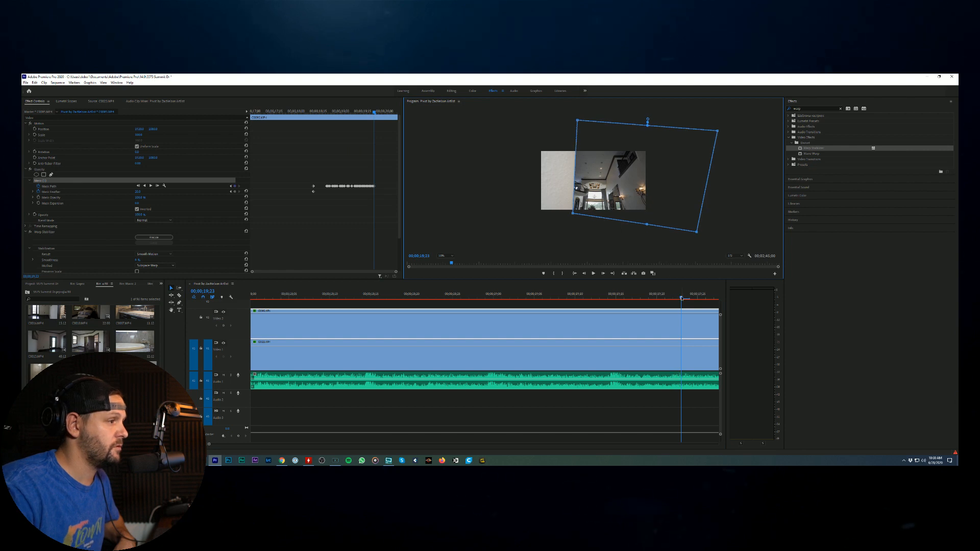
{"action": "left_click_drag", "start_coordinate": [680, 297], "coordinate": [690, 296]}
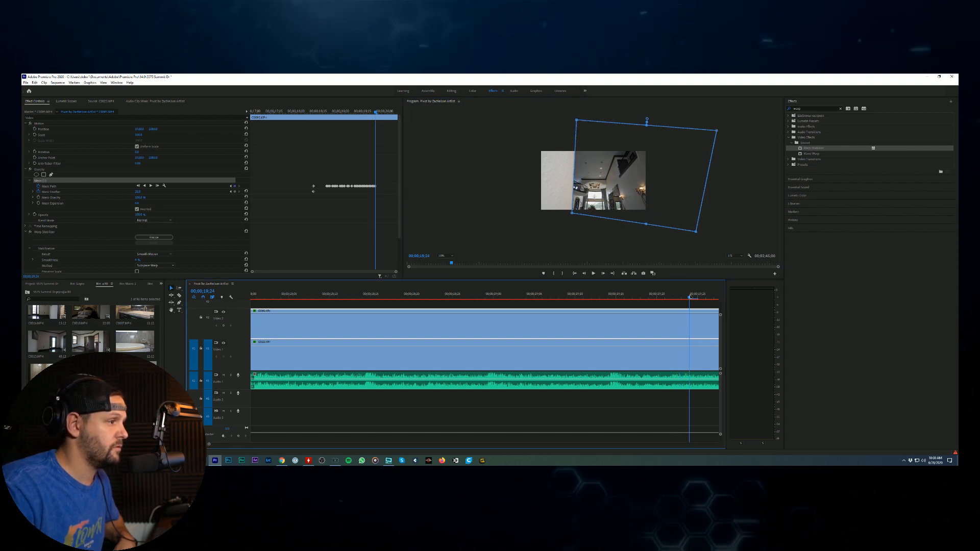
{"action": "left_click", "coordinate": [670, 217]}
Step: Keyframe the mask farther inward along the wall's edge from 00;00;19;25 through 00;00;19;27
{"action": "key", "text": "Right"}
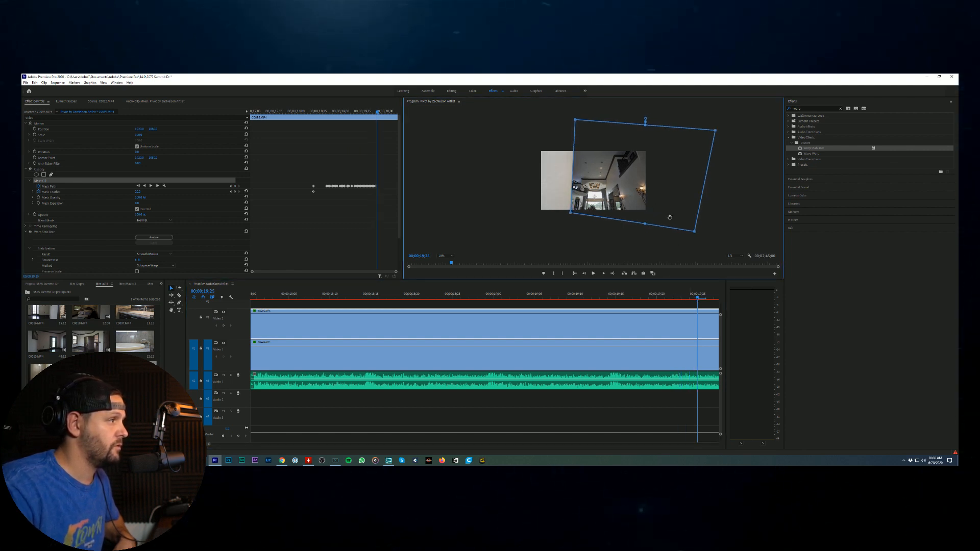
{"action": "scroll", "coordinate": [698, 297], "scroll_direction": "right", "scroll_amount": 3}
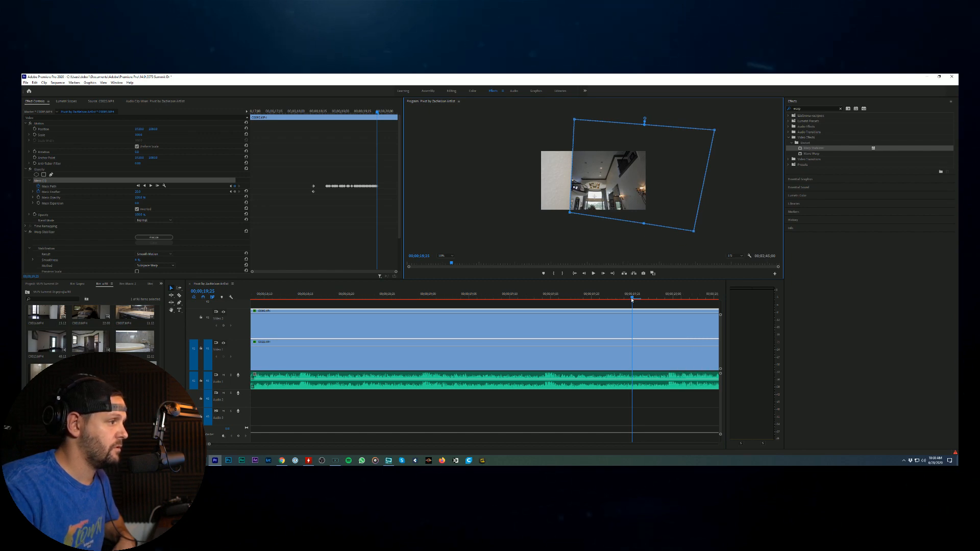
{"action": "left_click_drag", "start_coordinate": [631, 299], "coordinate": [639, 299]}
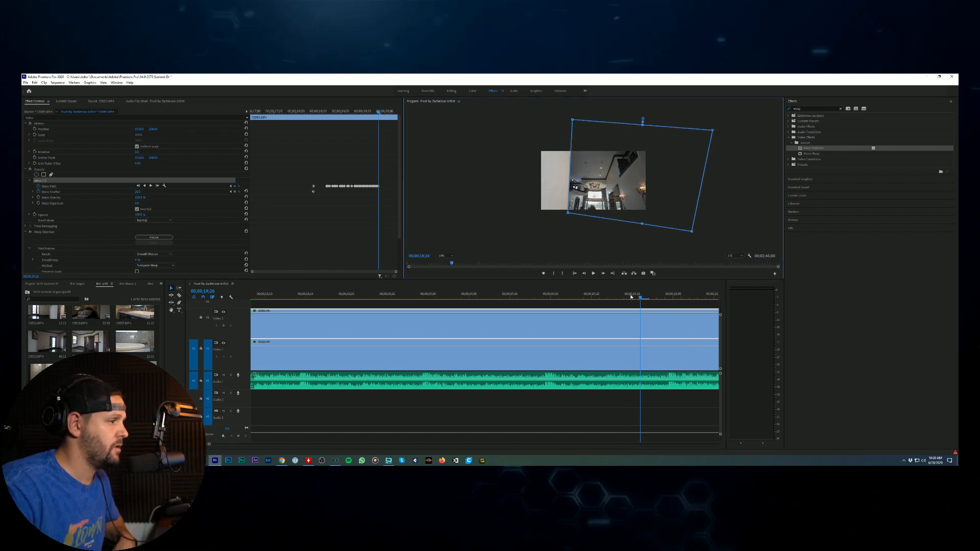
{"action": "key", "text": "Right"}
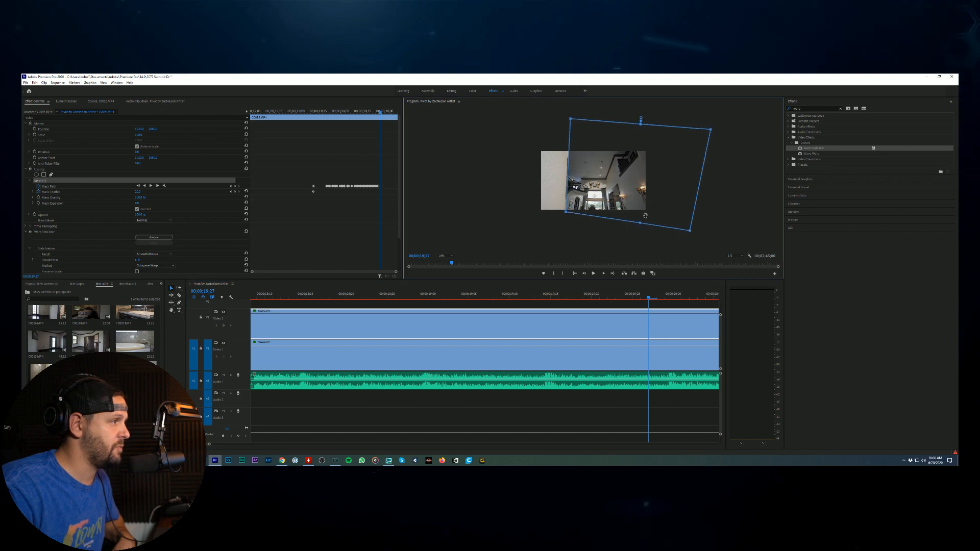
{"action": "left_click_drag", "start_coordinate": [647, 215], "coordinate": [644, 217]}
Step: Continue keyframing the mask's position against the receding wall from 00;00;19;28 through 00;00;20;00
{"action": "left_click_drag", "start_coordinate": [647, 298], "coordinate": [654, 300]}
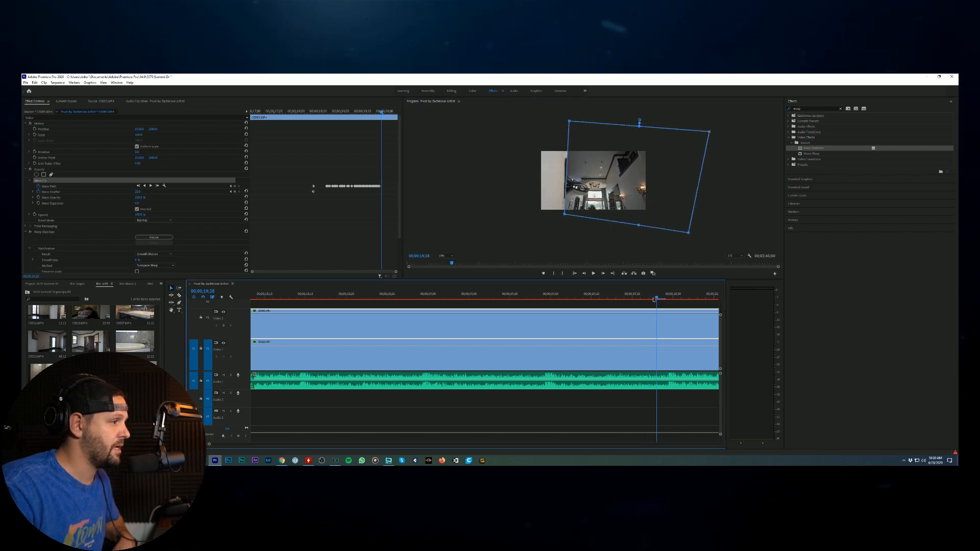
{"action": "left_click_drag", "start_coordinate": [635, 218], "coordinate": [636, 212]}
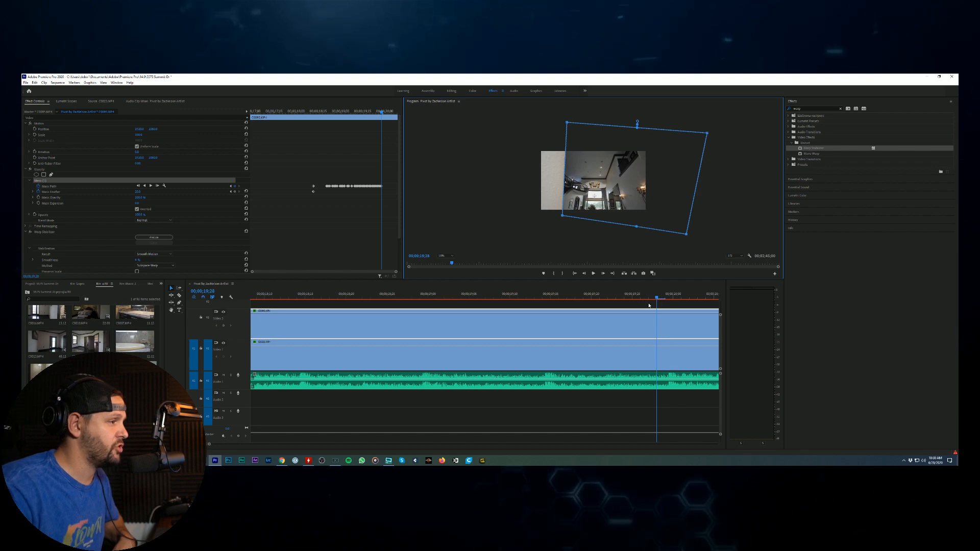
{"action": "key", "text": "Right"}
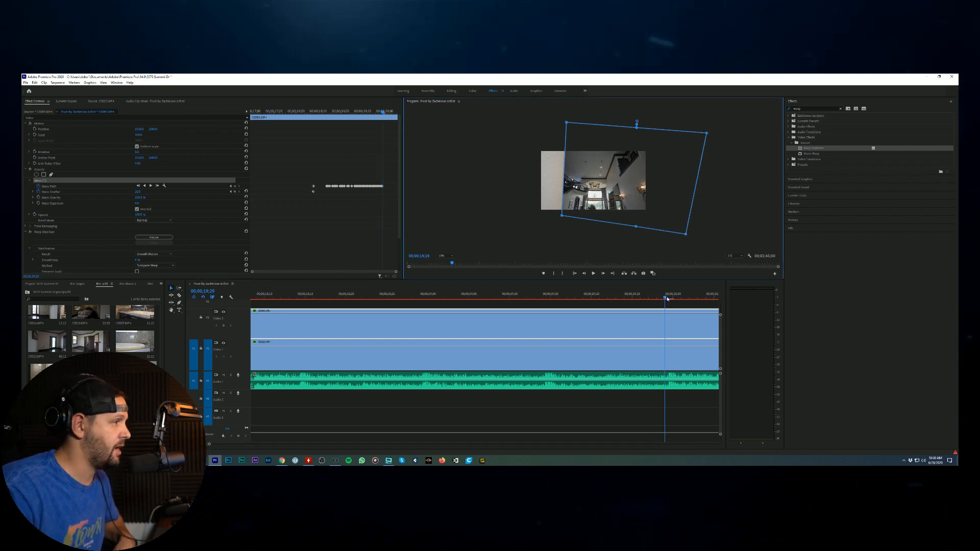
{"action": "left_click_drag", "start_coordinate": [665, 298], "coordinate": [672, 300]}
{"action": "left_click_drag", "start_coordinate": [669, 226], "coordinate": [666, 221]}
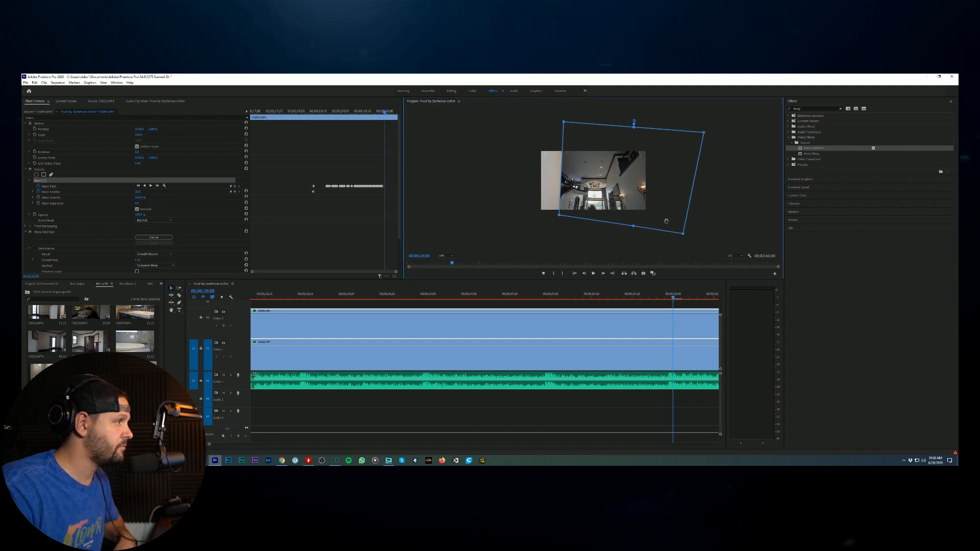
Step: Shift the mask along the wall's edge frame by frame from 00;00;20;01 through 00;00;20;03
{"action": "key", "text": "Right"}
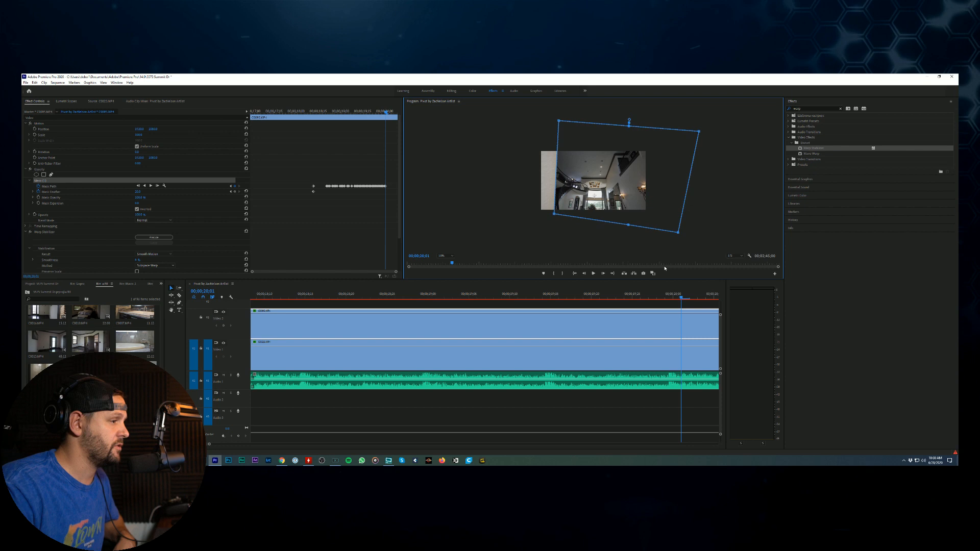
{"action": "left_click", "coordinate": [687, 300]}
{"action": "left_click", "coordinate": [638, 208]}
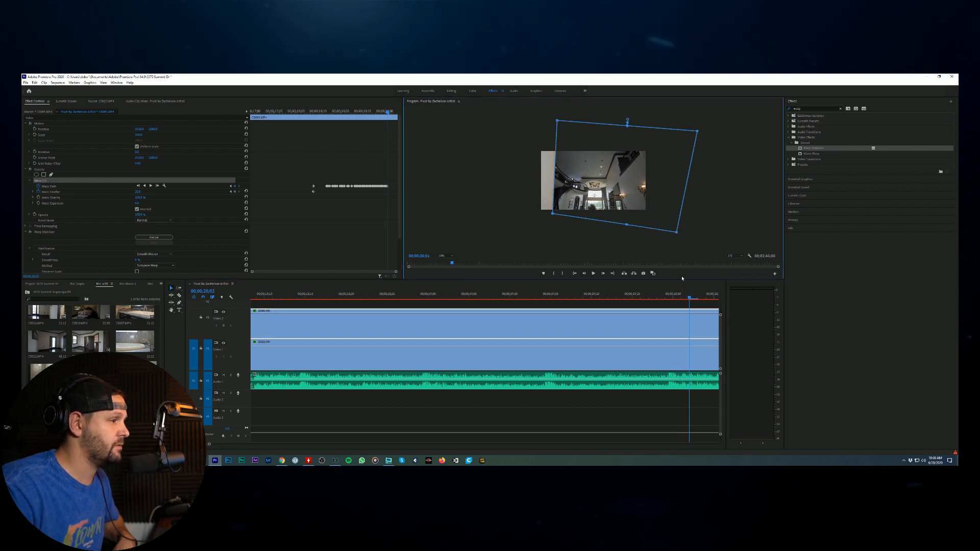
{"action": "key", "text": "Right"}
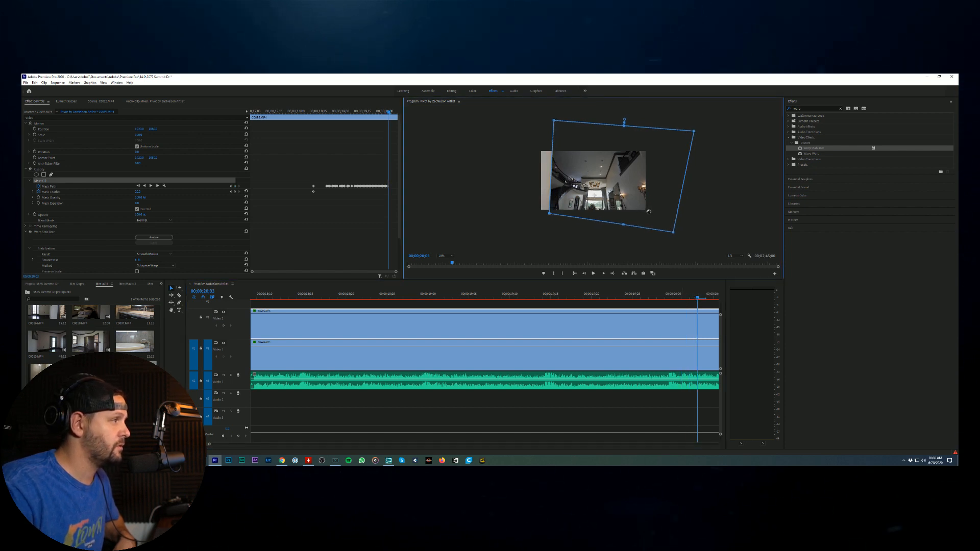
{"action": "scroll", "coordinate": [691, 328], "scroll_direction": "down", "scroll_amount": 2}
Step: Keyframe the mask from 00;00;20;04 through 00;00;20;08 until it covers the whole frame at the front door clip's end
{"action": "key", "text": "Right"}
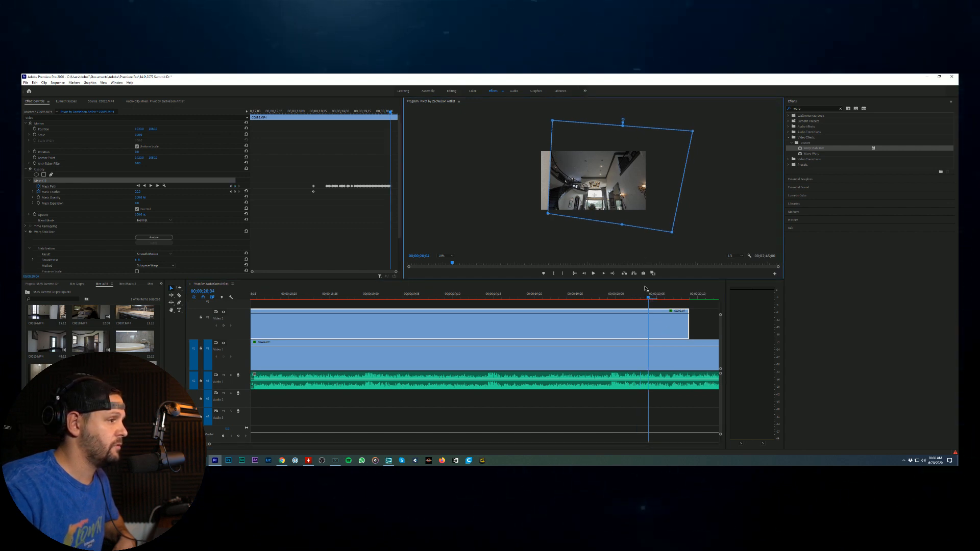
{"action": "key", "text": "Right"}
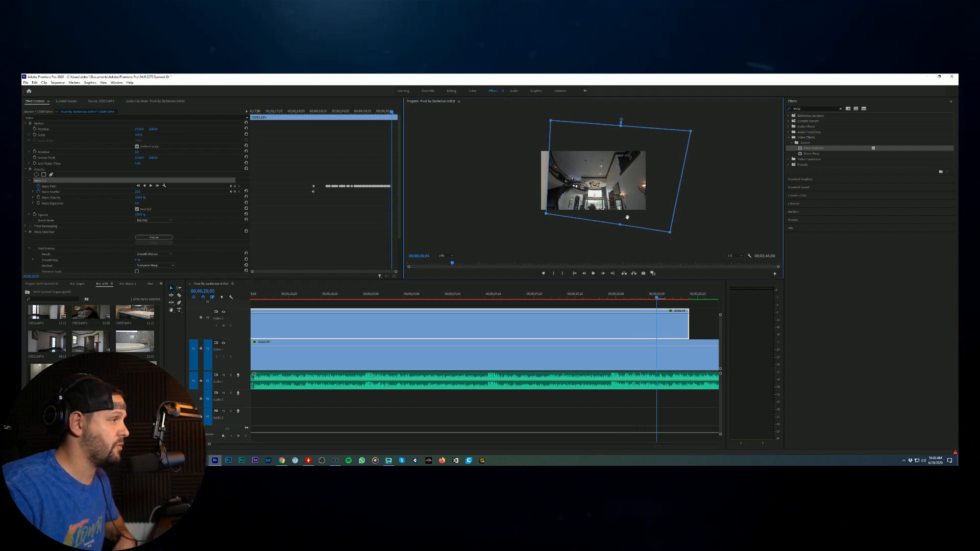
{"action": "key", "text": "Right"}
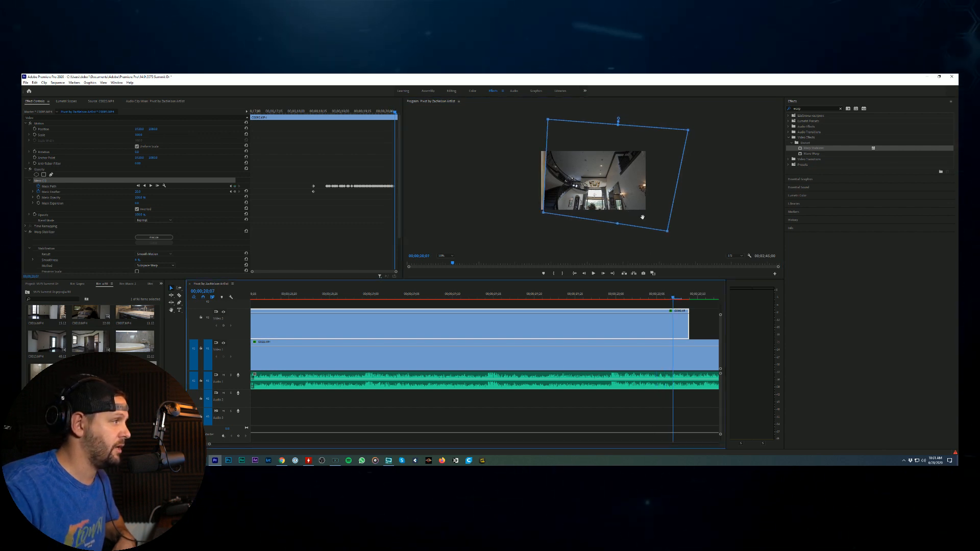
{"action": "key", "text": "Right"}
{"action": "left_click", "coordinate": [672, 296]}
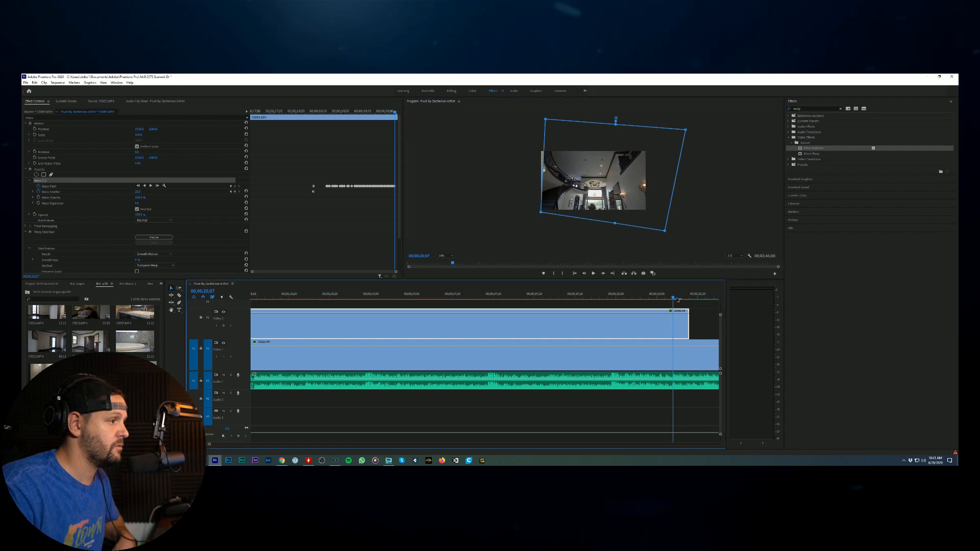
{"action": "left_click_drag", "start_coordinate": [641, 220], "coordinate": [637, 218]}
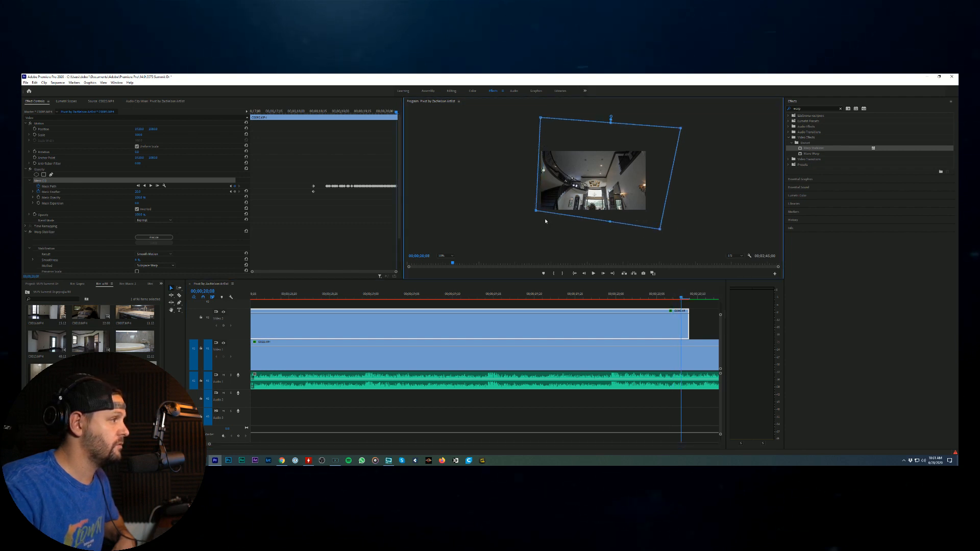
{"action": "left_click", "coordinate": [682, 302]}
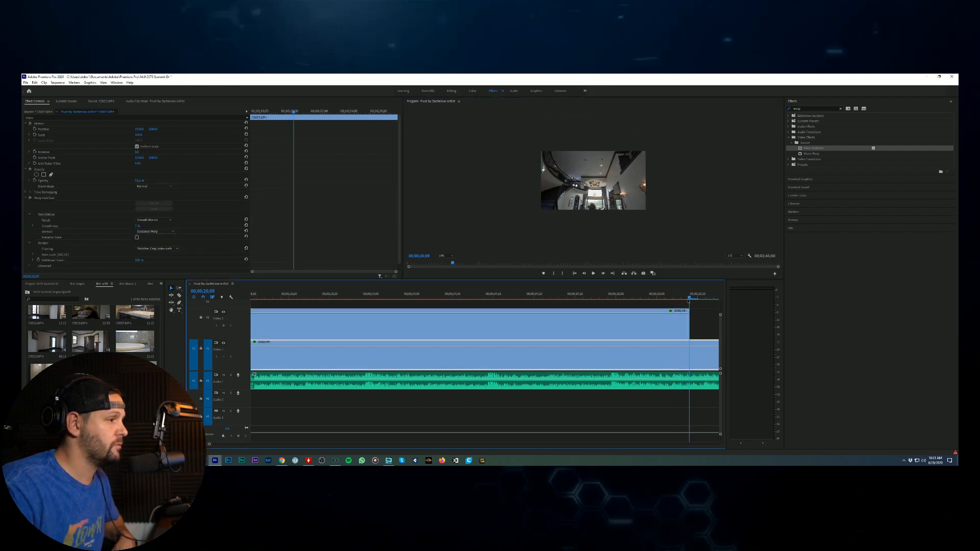
Step: Check the start of the transition, then render the sequence's effects and play back the result
{"action": "left_click_drag", "start_coordinate": [682, 296], "coordinate": [552, 298]}
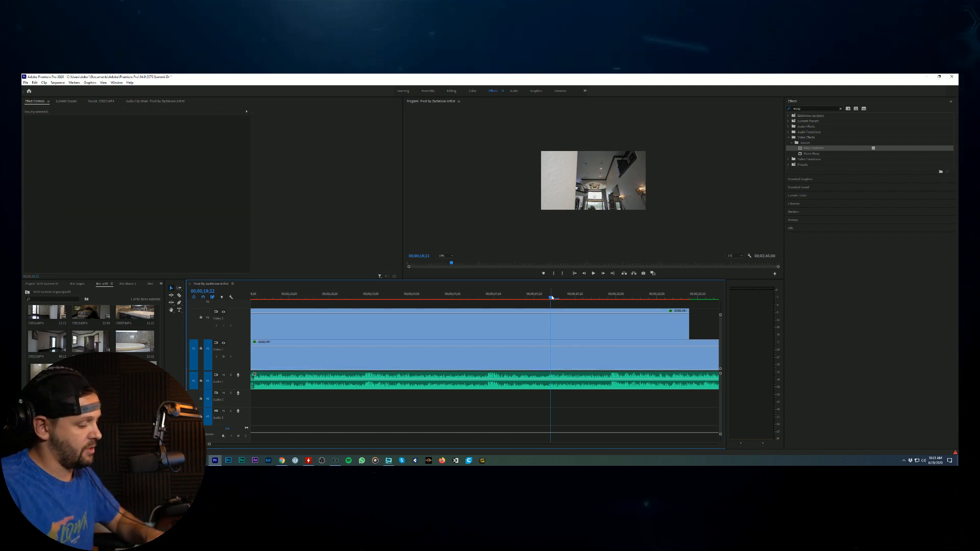
{"action": "key", "text": "minus"}
{"action": "key", "text": "minus"}
{"action": "left_click", "coordinate": [415, 296]}
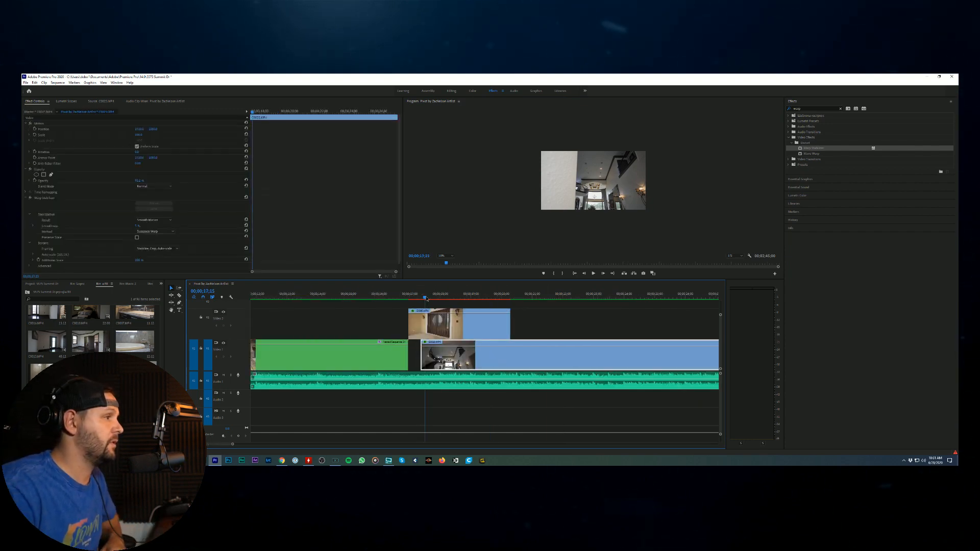
{"action": "left_click_drag", "start_coordinate": [419, 296], "coordinate": [427, 296]}
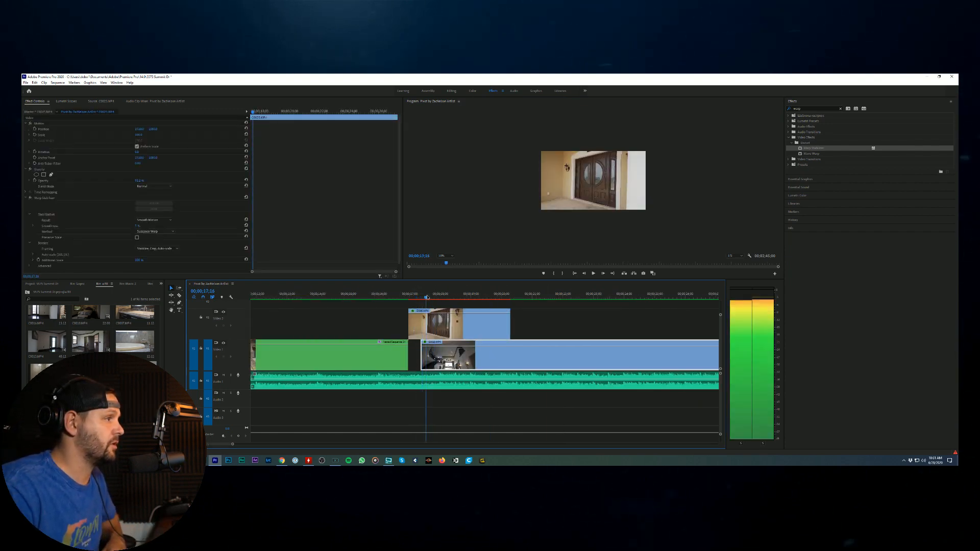
{"action": "left_click", "coordinate": [523, 322]}
{"action": "key", "text": "Return"}
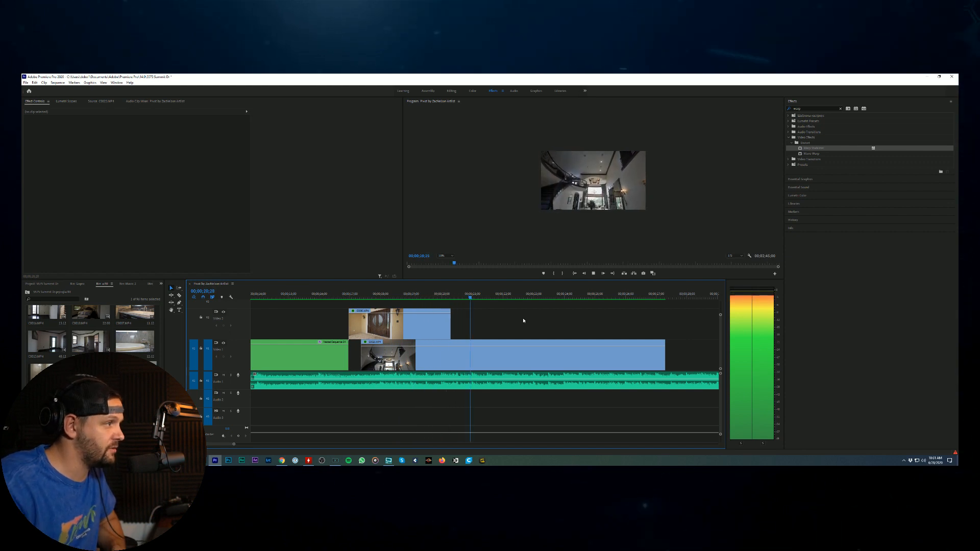
Step: Stop playback and trim the end of the interior clip back to just after 00;00;22;21
{"action": "left_click", "coordinate": [553, 342]}
{"action": "key", "text": "space"}
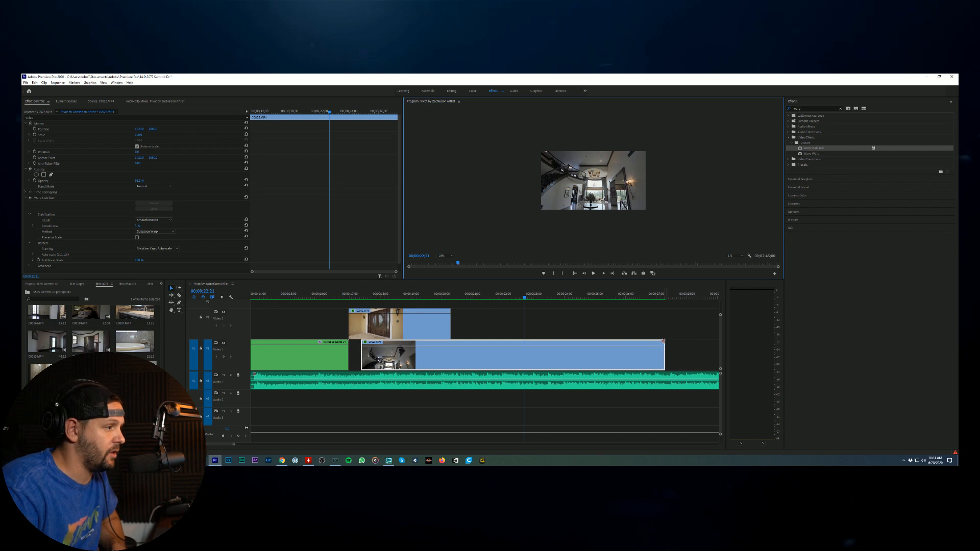
{"action": "left_click_drag", "start_coordinate": [663, 340], "coordinate": [651, 338]}
{"action": "left_click_drag", "start_coordinate": [549, 342], "coordinate": [533, 343]}
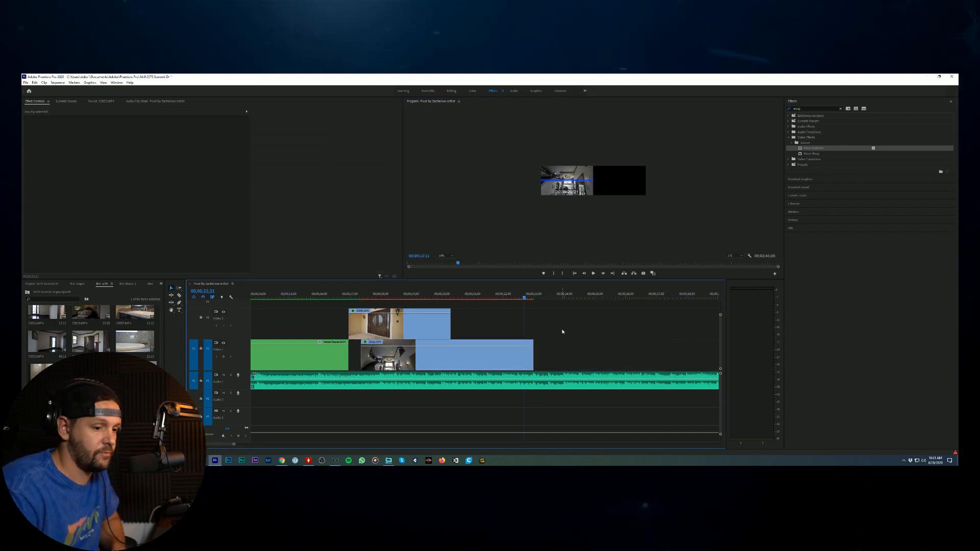
Step: Select the shortened interior clip and play through its ending
{"action": "left_click", "coordinate": [481, 355]}
{"action": "key", "text": "space"}
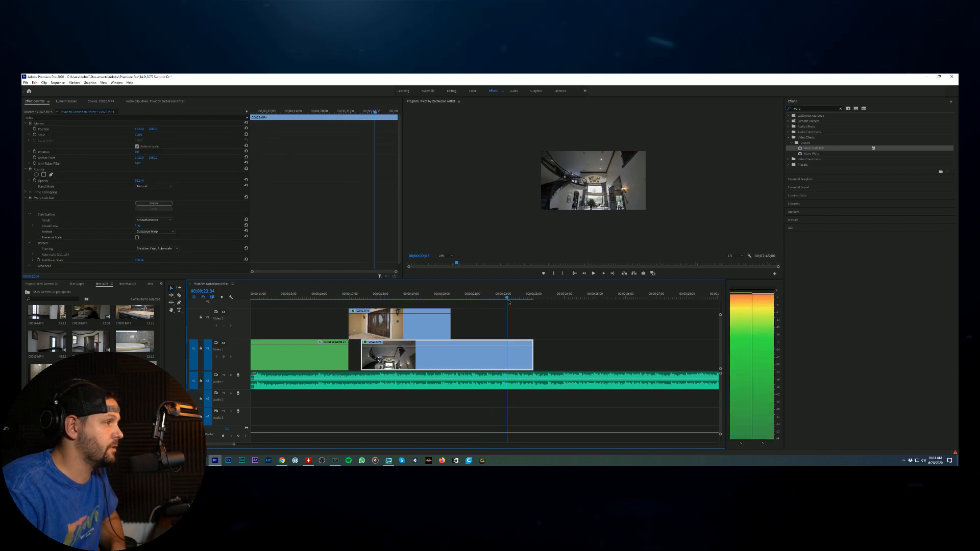
{"action": "key", "text": "space"}
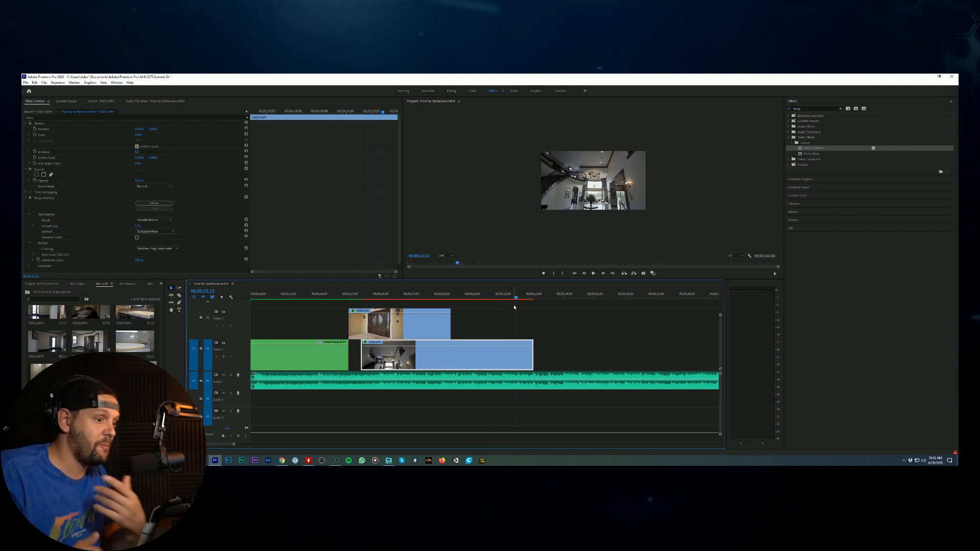
Step: Play back the sequence from 00;00;16;05 through the front door clip and masked transition into the interior clip
{"action": "left_click", "coordinate": [381, 295]}
{"action": "left_click_drag", "start_coordinate": [381, 297], "coordinate": [374, 297]}
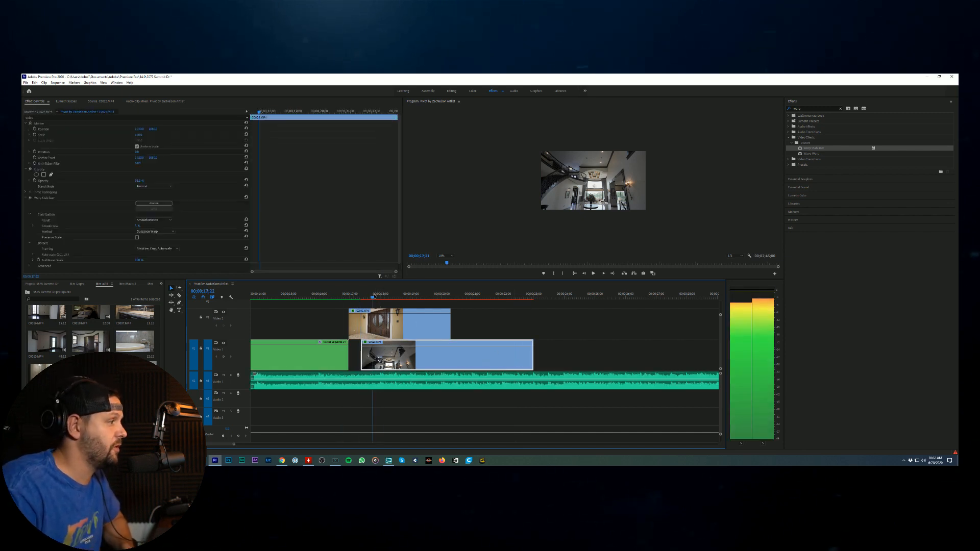
{"action": "key", "text": "space"}
{"action": "left_click", "coordinate": [392, 316]}
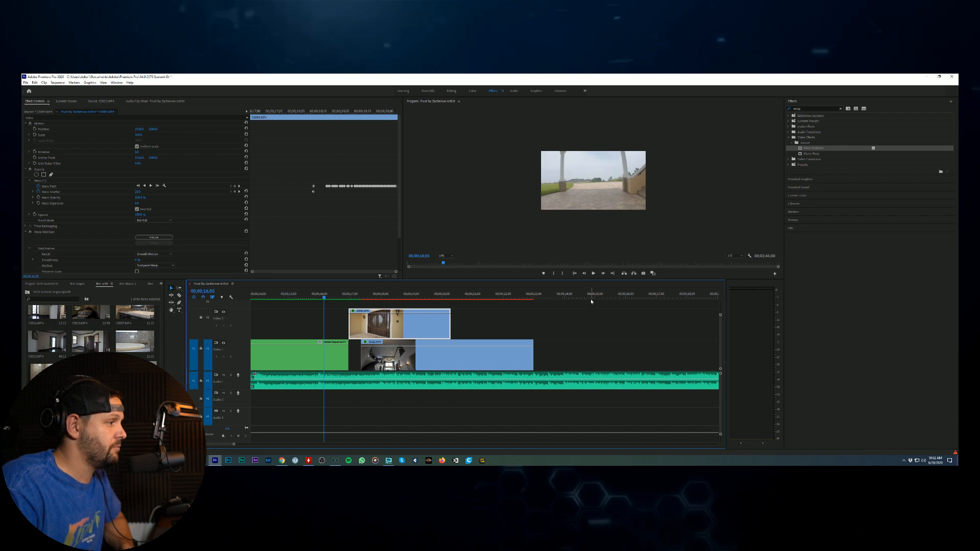
{"action": "left_click", "coordinate": [592, 274]}
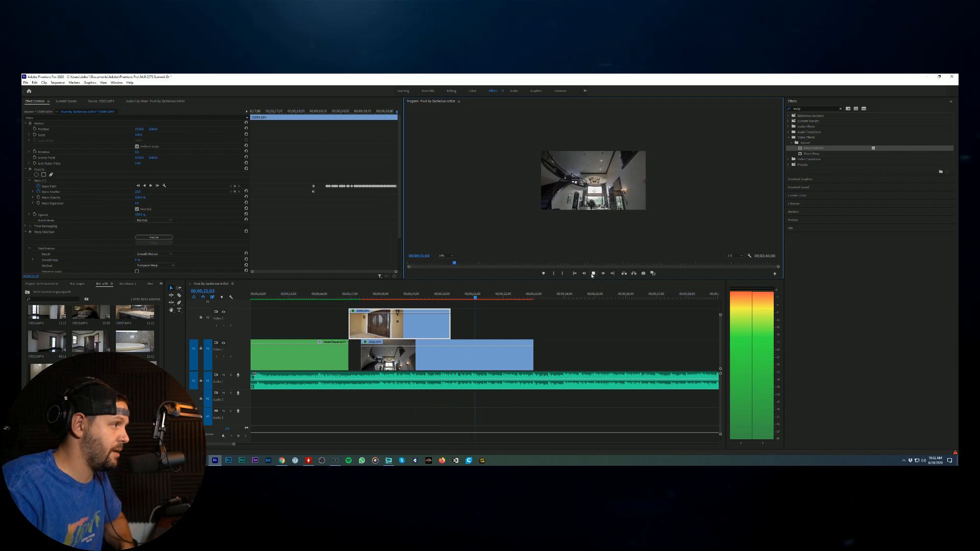
{"action": "left_click", "coordinate": [449, 355]}
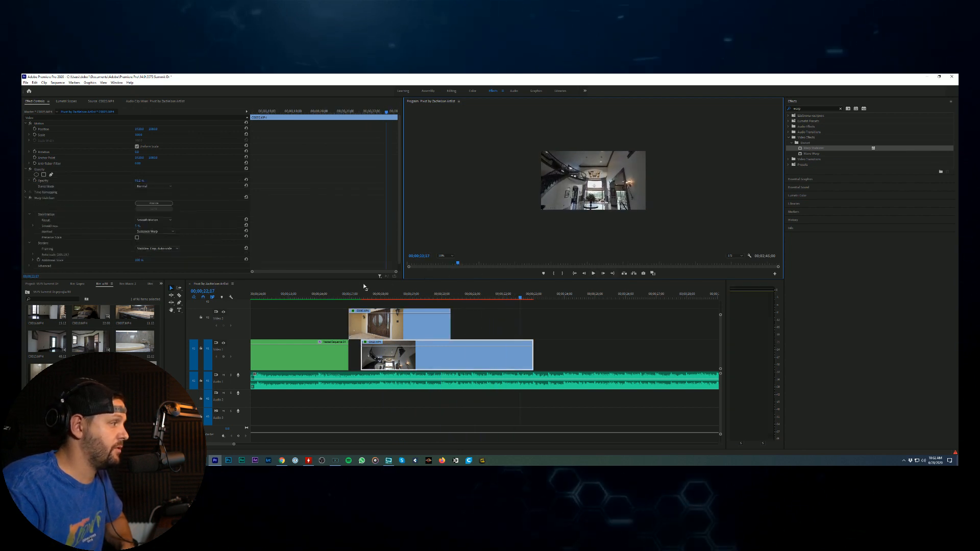
Step: Review the interior clip again after the transition and place the playhead at 00;00;22;00 near its end
{"action": "key", "text": "Left"}
{"action": "key", "text": "Left"}
{"action": "key", "text": "Left"}
{"action": "key", "text": "Left"}
{"action": "key", "text": "Left"}
{"action": "key", "text": "Left"}
{"action": "key", "text": "Left"}
{"action": "key", "text": "Left"}
{"action": "key", "text": "Left"}
{"action": "key", "text": "Left"}
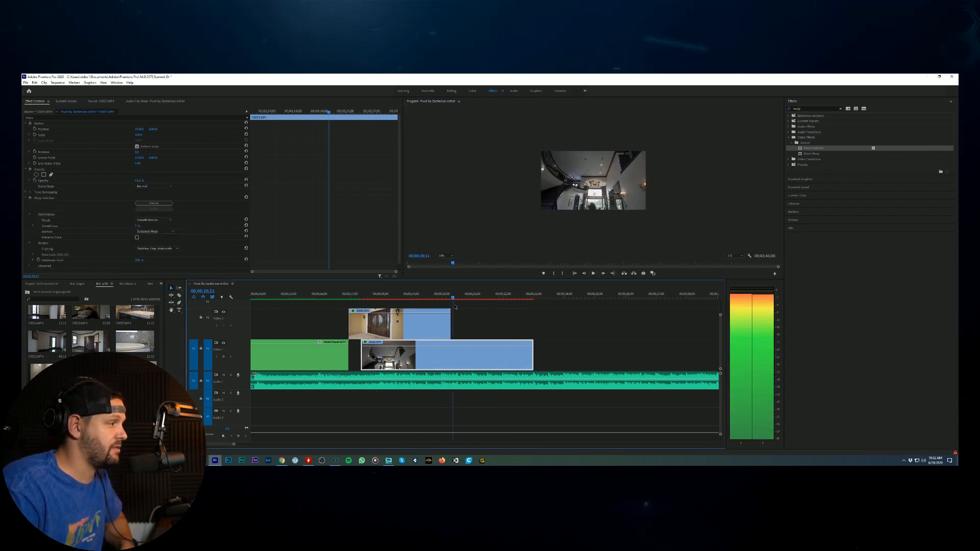
{"action": "key", "text": "Left"}
{"action": "key", "text": "Left"}
{"action": "key", "text": "Left"}
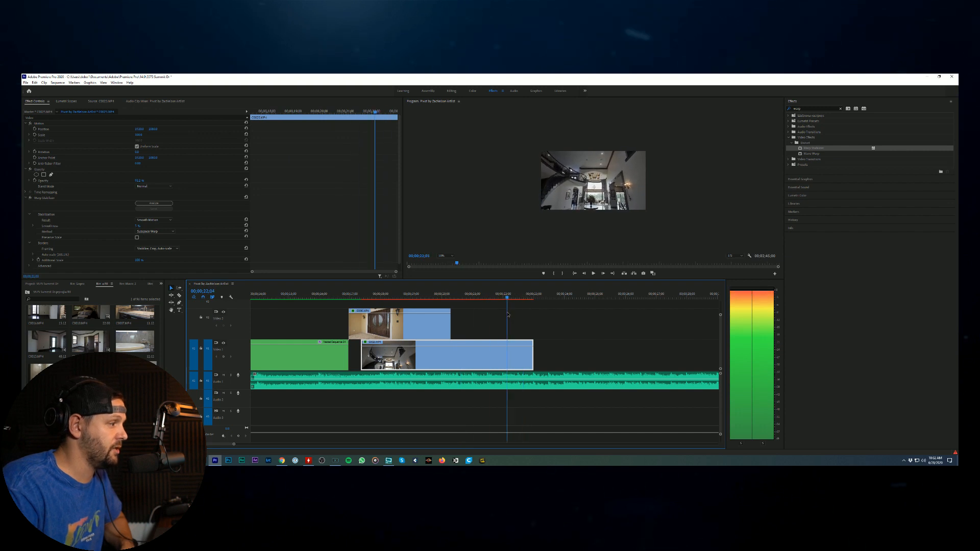
{"action": "key", "text": "Left"}
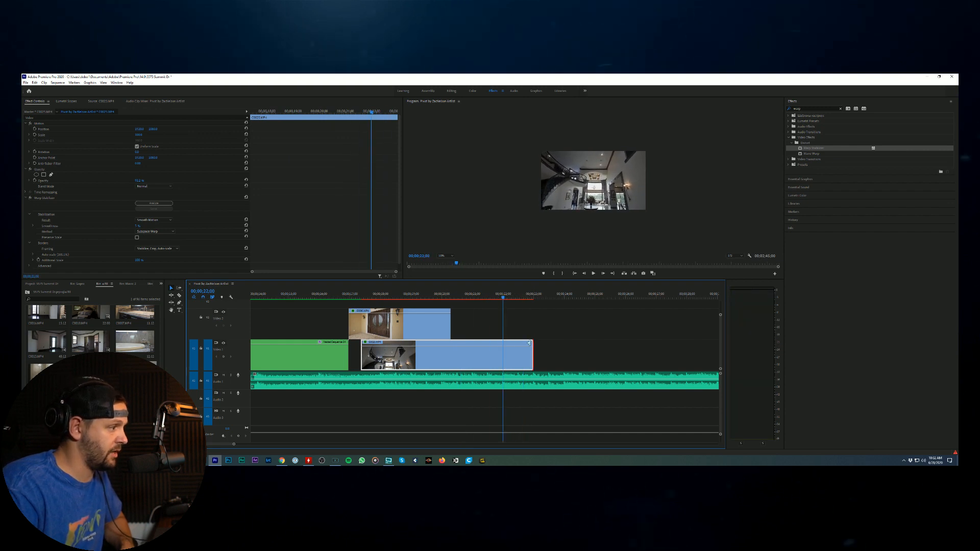
Step: Trim the interior clip's end to 00;00;22;00 and play back the sequence through the masked transition
{"action": "key", "text": "w"}
{"action": "left_click", "coordinate": [414, 295]}
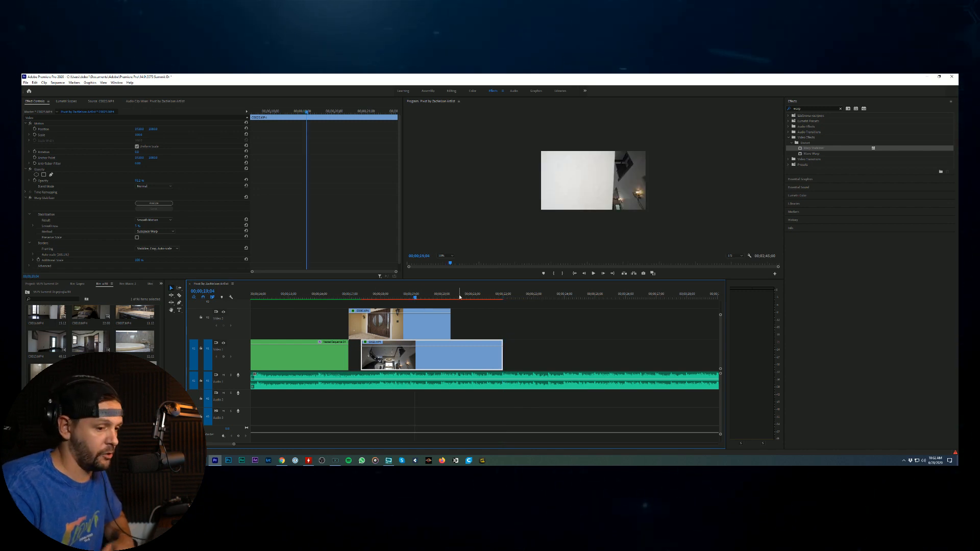
{"action": "left_click", "coordinate": [322, 294]}
{"action": "left_click", "coordinate": [593, 274]}
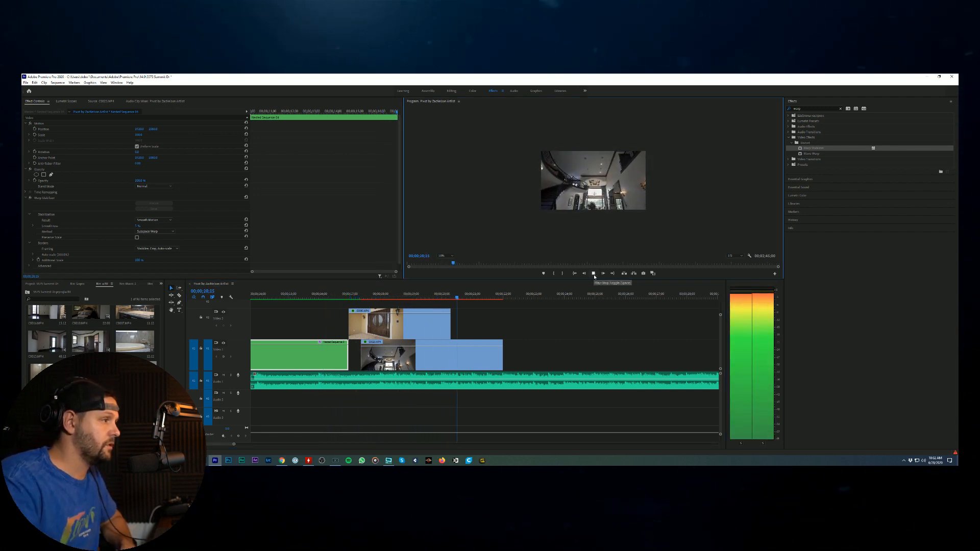
{"action": "left_click", "coordinate": [593, 272]}
{"action": "left_click", "coordinate": [470, 298]}
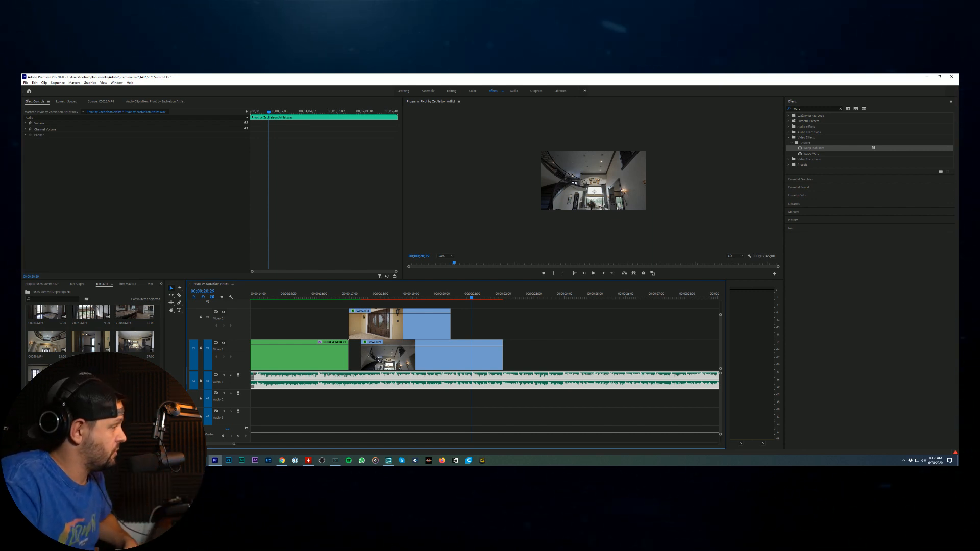
Step: Browse the bin for the next interior shot and preview the foyer clip facing the front doors
{"action": "scroll", "coordinate": [92, 332], "scroll_direction": "down", "scroll_amount": 3}
{"action": "scroll", "coordinate": [159, 362], "scroll_direction": "down", "scroll_amount": 6}
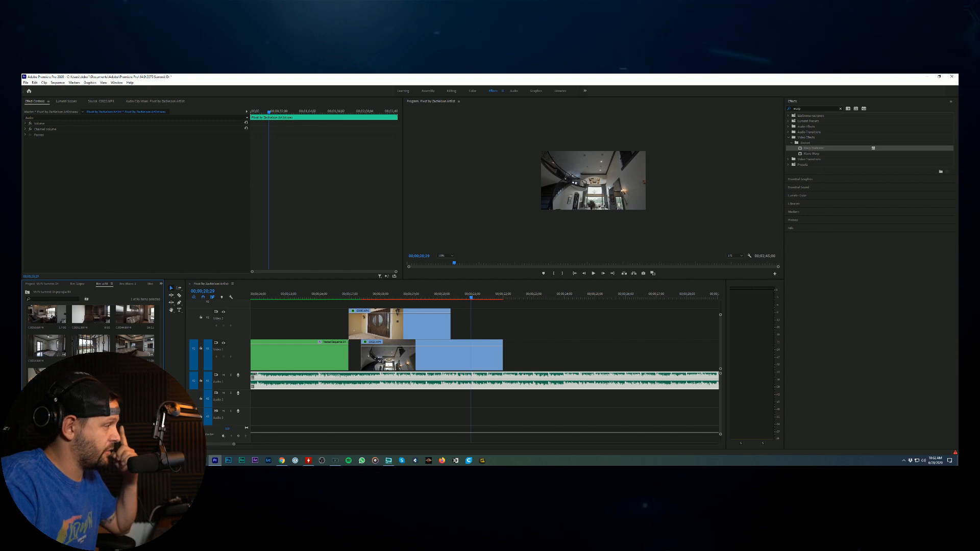
{"action": "double_click", "coordinate": [131, 323]}
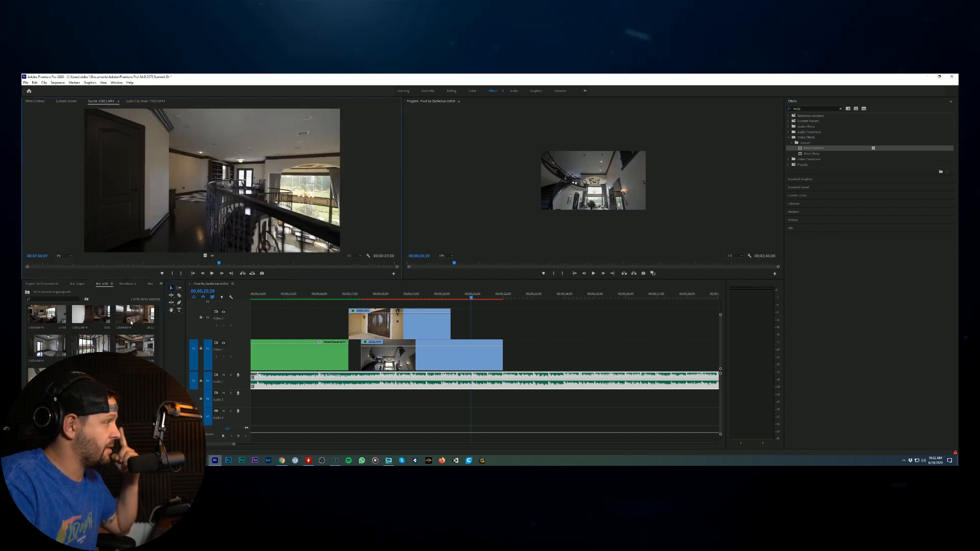
{"action": "left_click_drag", "start_coordinate": [34, 266], "coordinate": [144, 272]}
{"action": "key", "text": "space"}
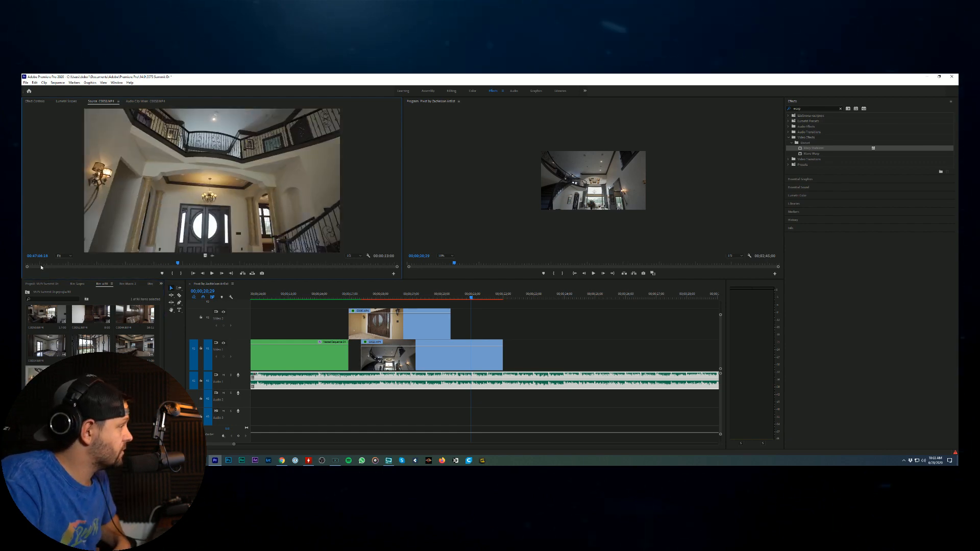
Step: Mark the out and in points of the foyer clip, place it directly after the interior clip, and play it back
{"action": "left_click_drag", "start_coordinate": [51, 267], "coordinate": [315, 269]}
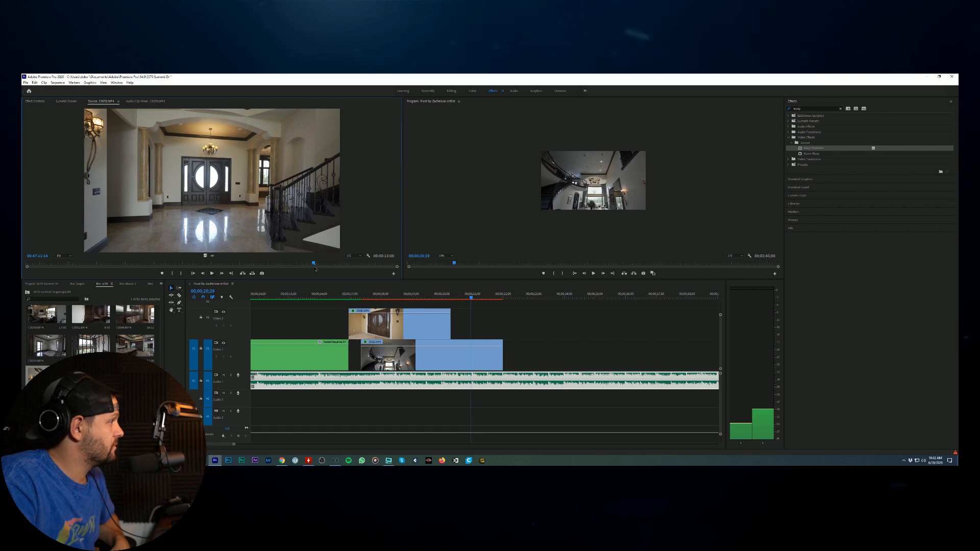
{"action": "key", "text": "o"}
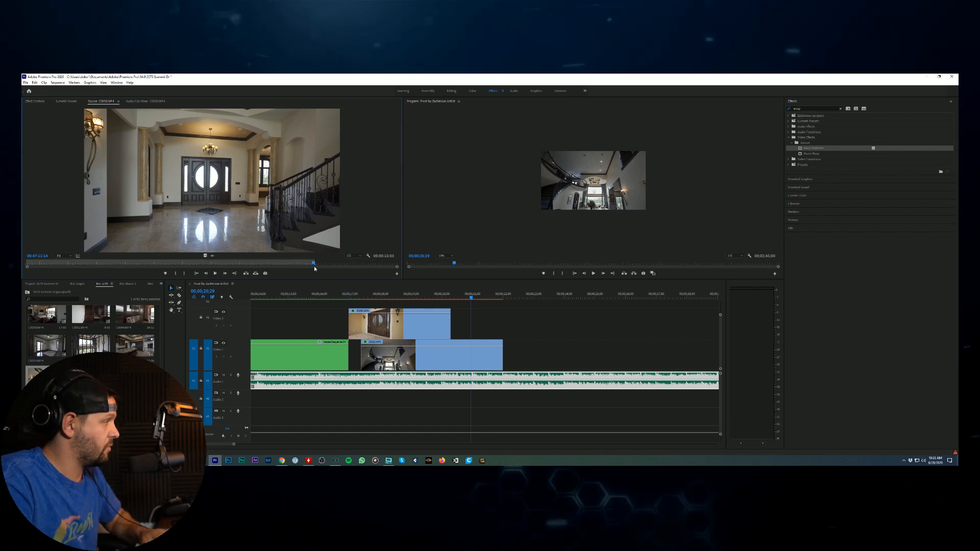
{"action": "left_click_drag", "start_coordinate": [314, 266], "coordinate": [194, 265]}
{"action": "key", "text": "i"}
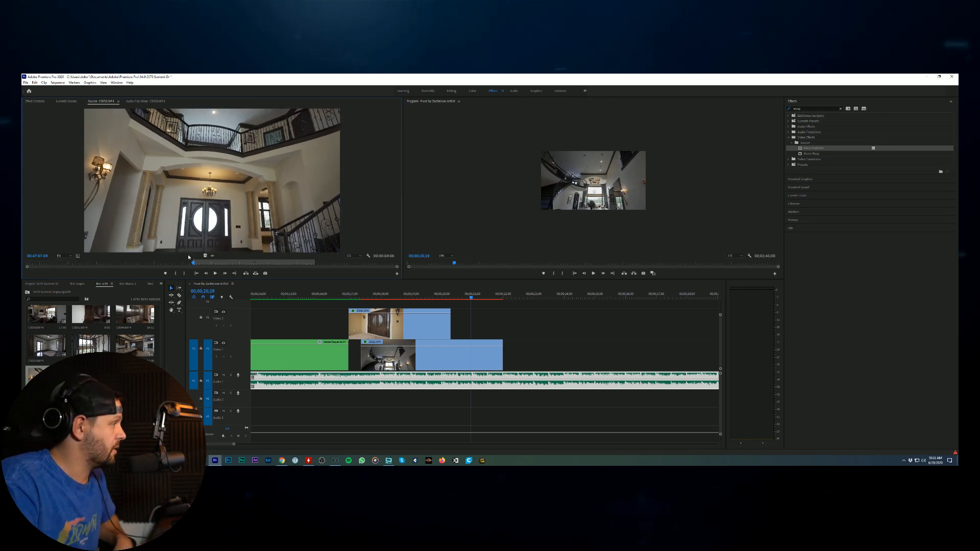
{"action": "left_click_drag", "start_coordinate": [212, 204], "coordinate": [502, 355]}
{"action": "left_click", "coordinate": [593, 273]}
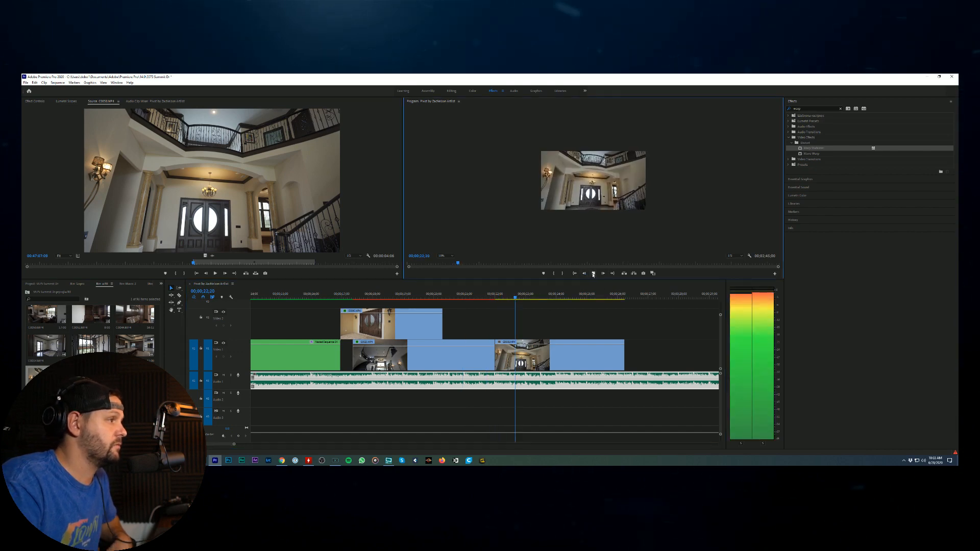
{"action": "left_click", "coordinate": [593, 274]}
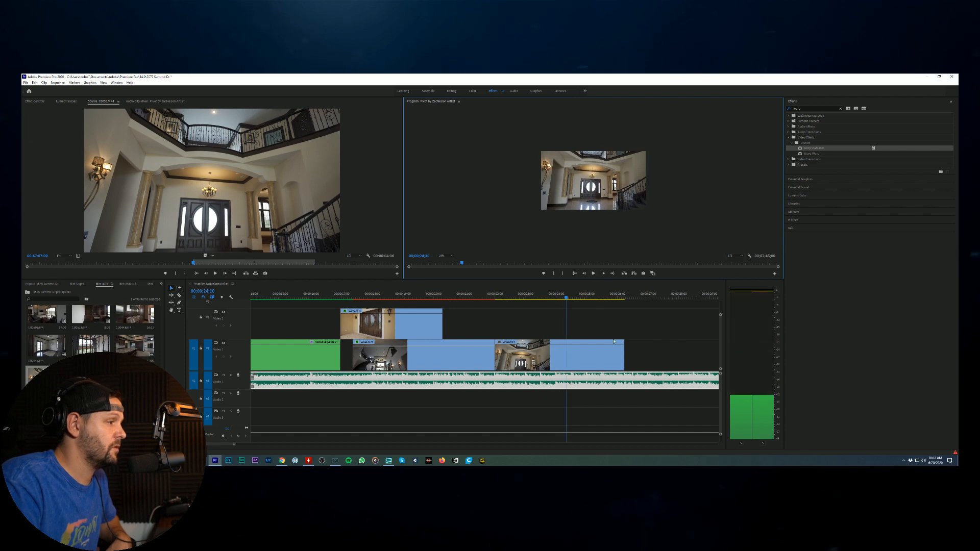
Step: Set the foyer clip's speed to 125% and play back the cut from the interior clip
{"action": "left_click", "coordinate": [623, 340]}
{"action": "right_click", "coordinate": [541, 357]}
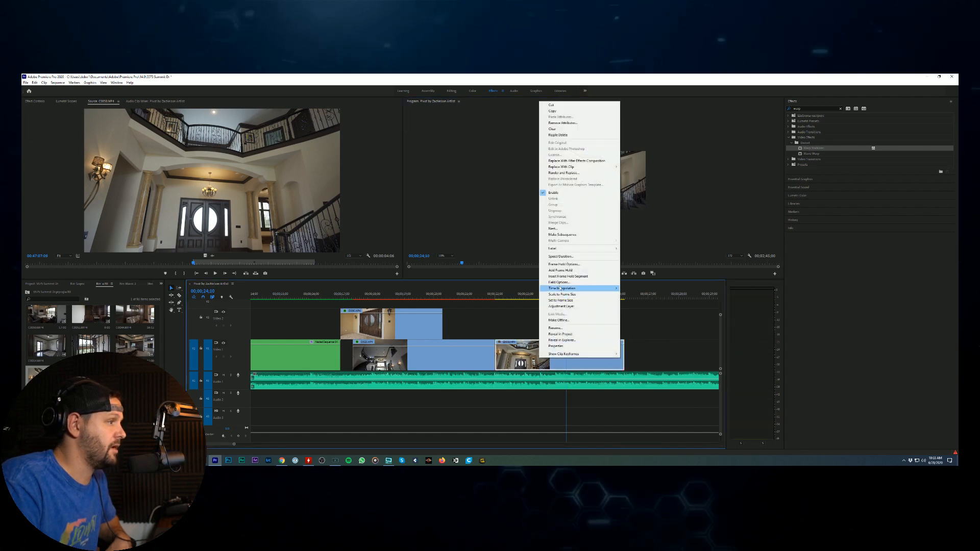
{"action": "left_click", "coordinate": [563, 257]}
{"action": "type", "text": "1"}
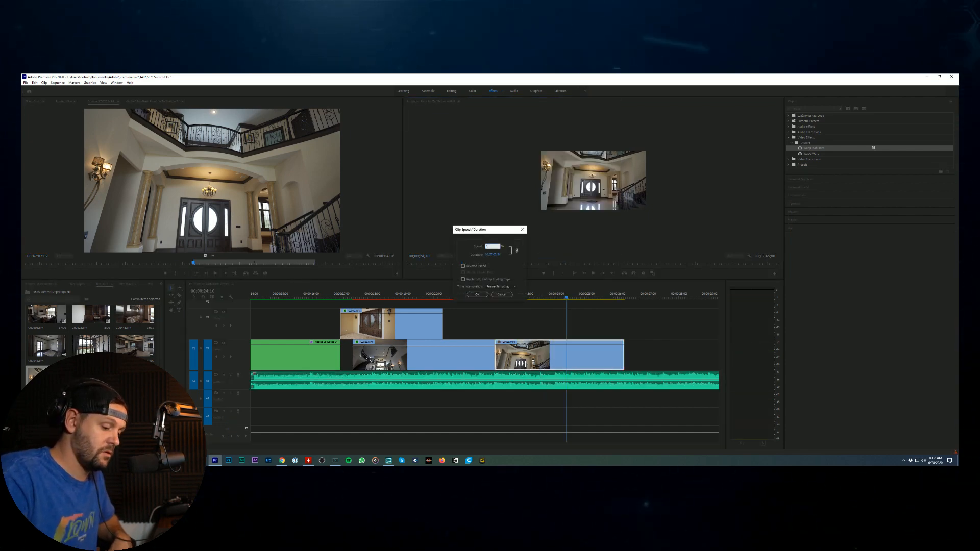
{"action": "type", "text": "25"}
{"action": "key", "text": "Return"}
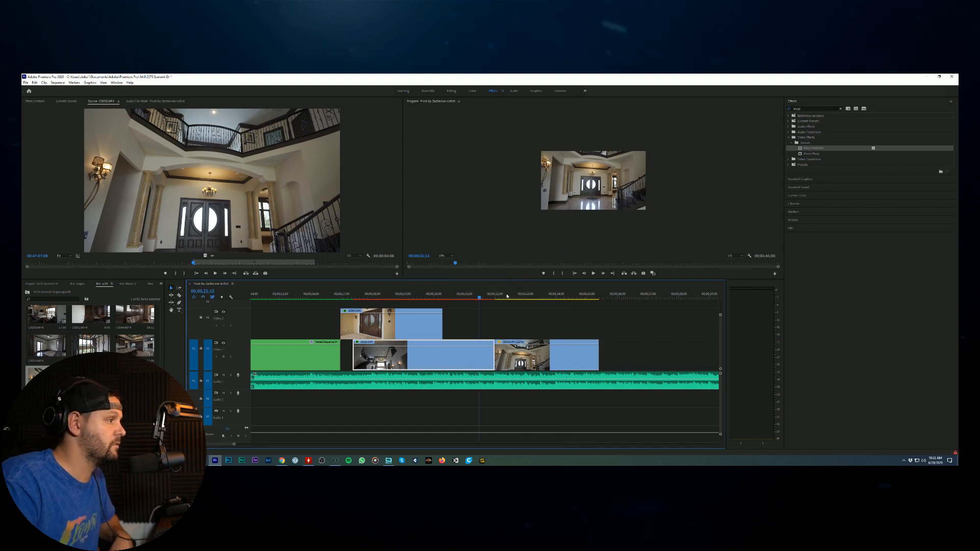
{"action": "left_click", "coordinate": [593, 274]}
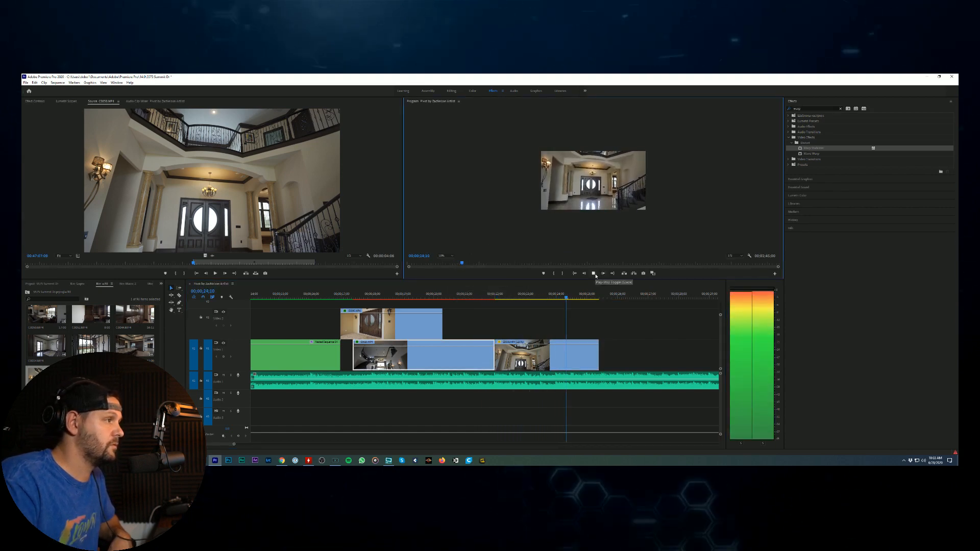
Step: Rotate the foyer clip's frame slightly counterclockwise and scale it up to cover the frame edges
{"action": "left_click", "coordinate": [556, 364]}
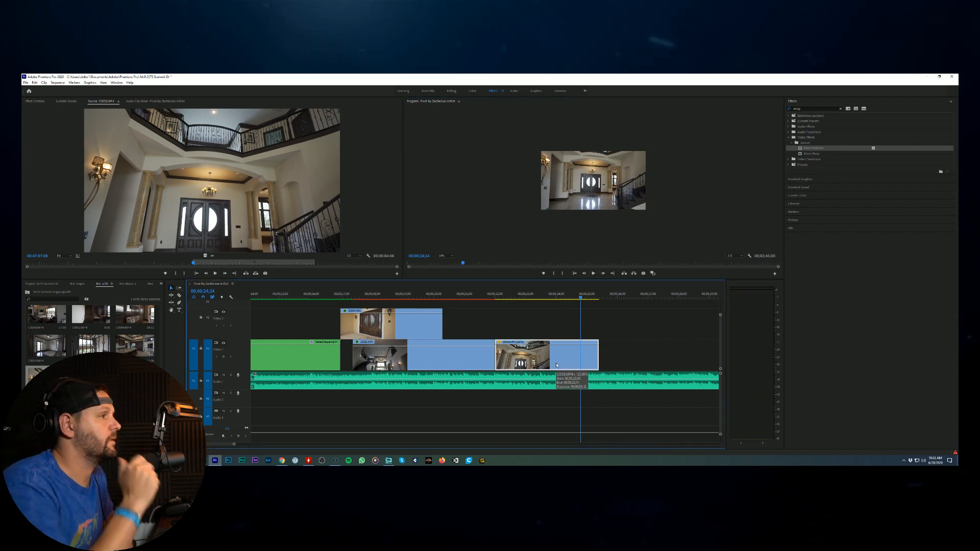
{"action": "left_click", "coordinate": [35, 101]}
{"action": "left_click", "coordinate": [88, 135]}
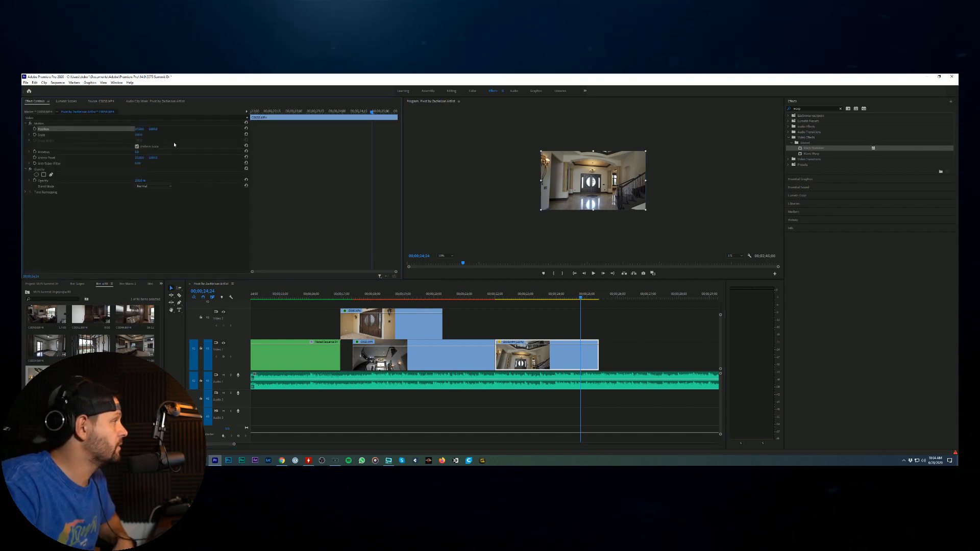
{"action": "left_click", "coordinate": [535, 180]}
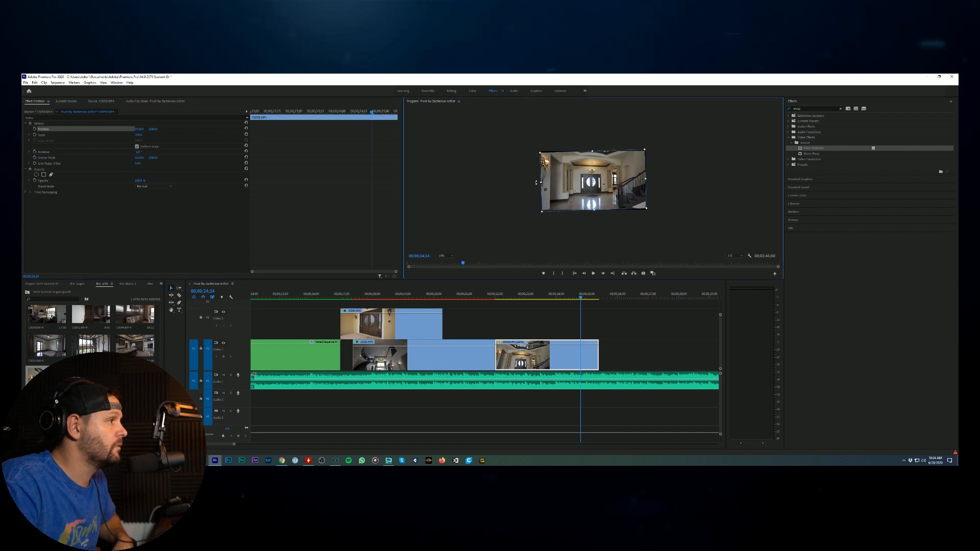
{"action": "left_click_drag", "start_coordinate": [536, 183], "coordinate": [534, 151]}
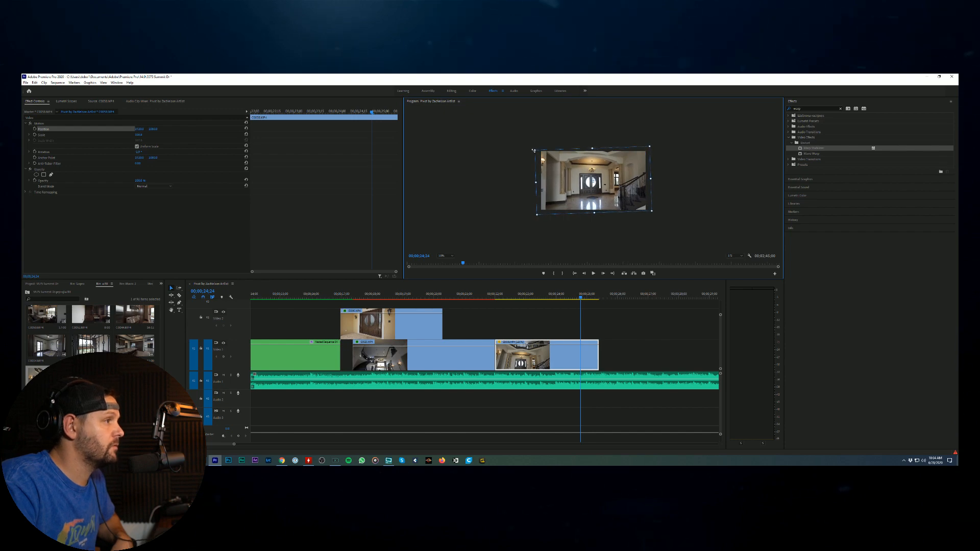
Step: Set the program monitor's magnification to Fit and fine-tune the foyer clip's rotation to level the shot
{"action": "right_click", "coordinate": [669, 231]}
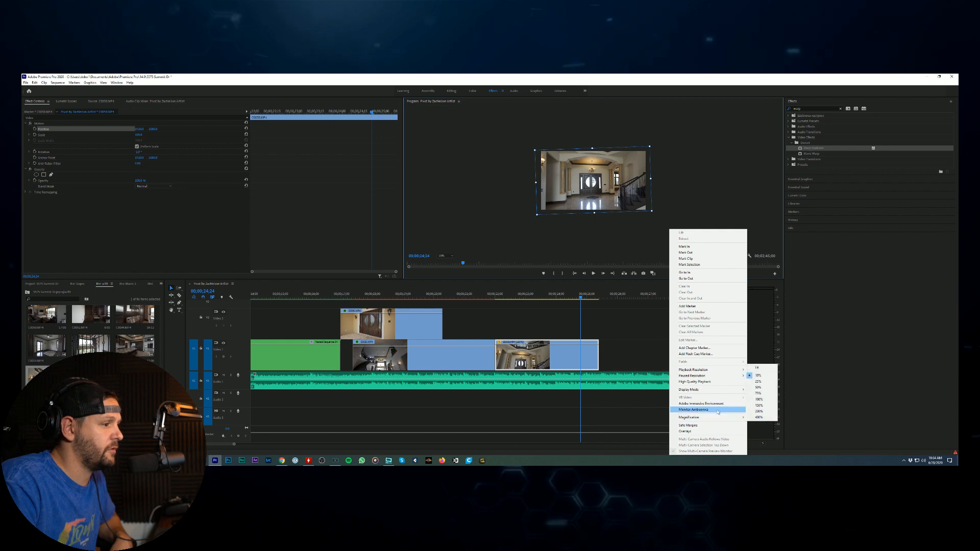
{"action": "left_click", "coordinate": [760, 368]}
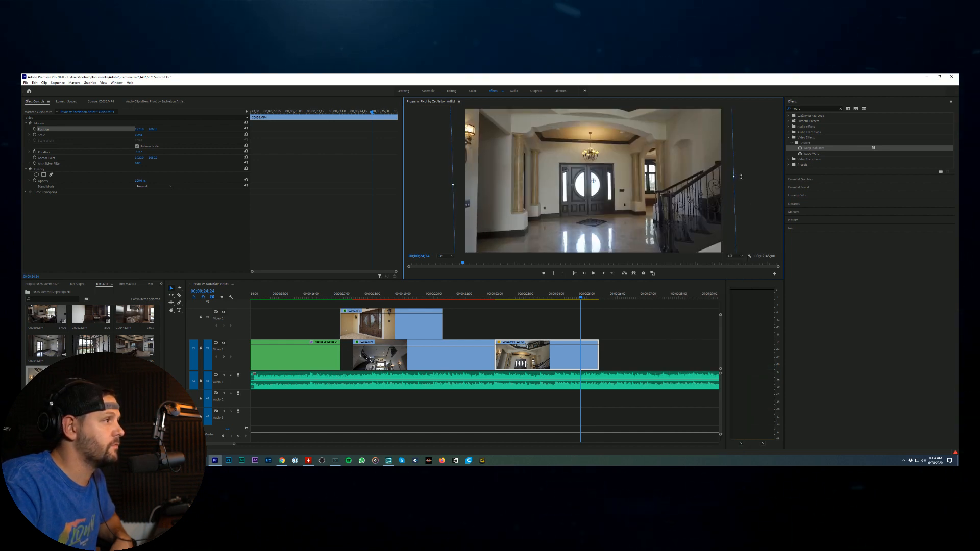
{"action": "left_click_drag", "start_coordinate": [741, 176], "coordinate": [746, 181]}
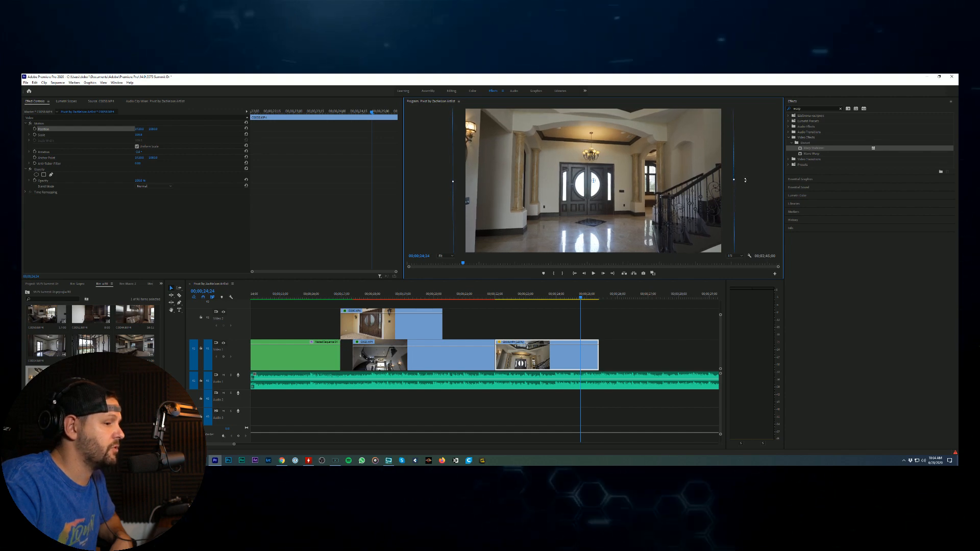
{"action": "left_click", "coordinate": [758, 187]}
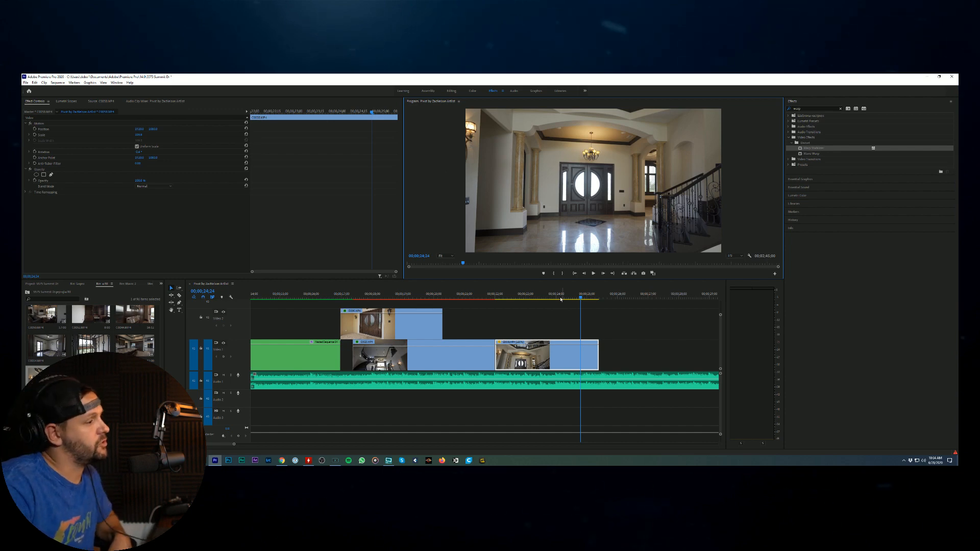
Step: Trim the foyer clip's end to 00;00;24;17 and nest the clip under the default sequence name
{"action": "mouse_move", "coordinate": [560, 299]}
{"action": "left_mouse_down"}
{"action": "mouse_move", "coordinate": [525, 298]}
{"action": "mouse_move", "coordinate": [573, 299]}
{"action": "left_mouse_up"}
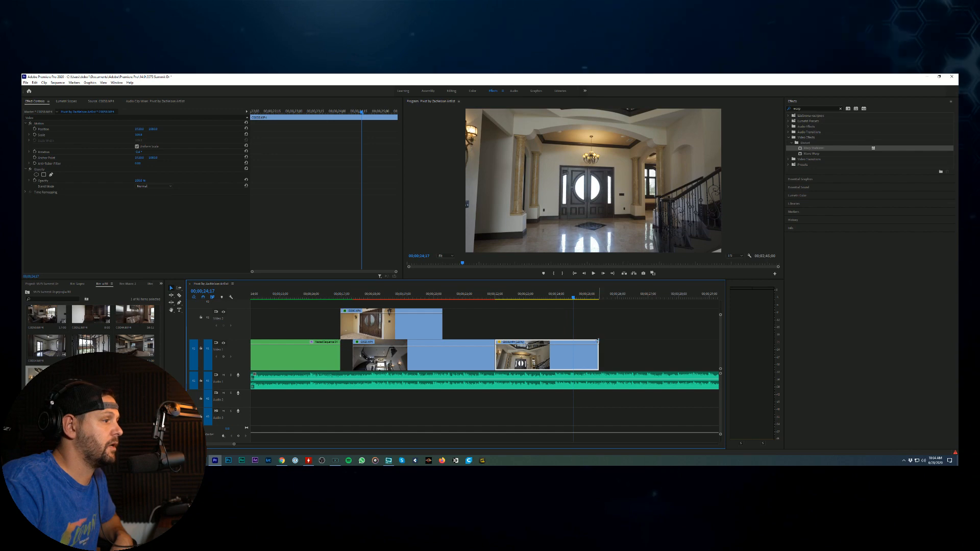
{"action": "key", "text": "w"}
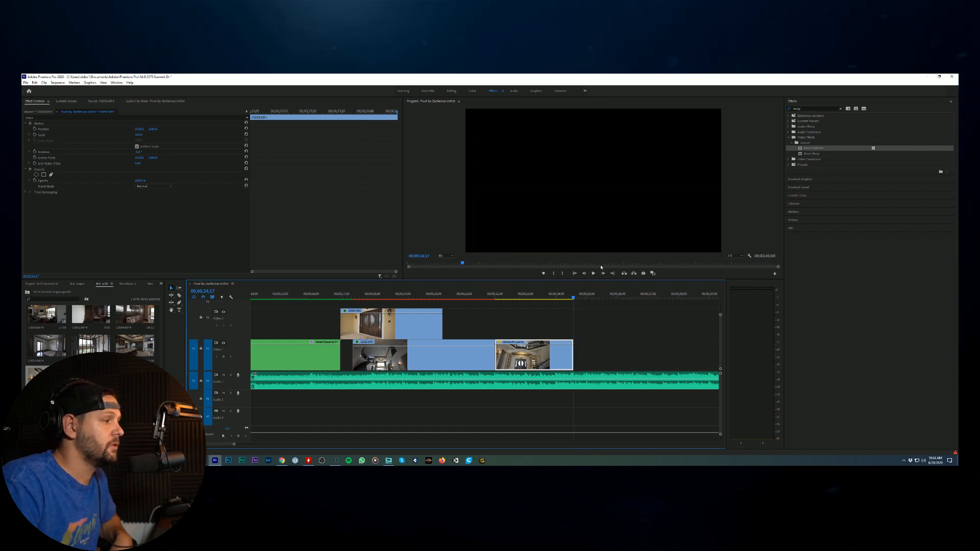
{"action": "right_click", "coordinate": [535, 364]}
{"action": "left_click", "coordinate": [548, 231]}
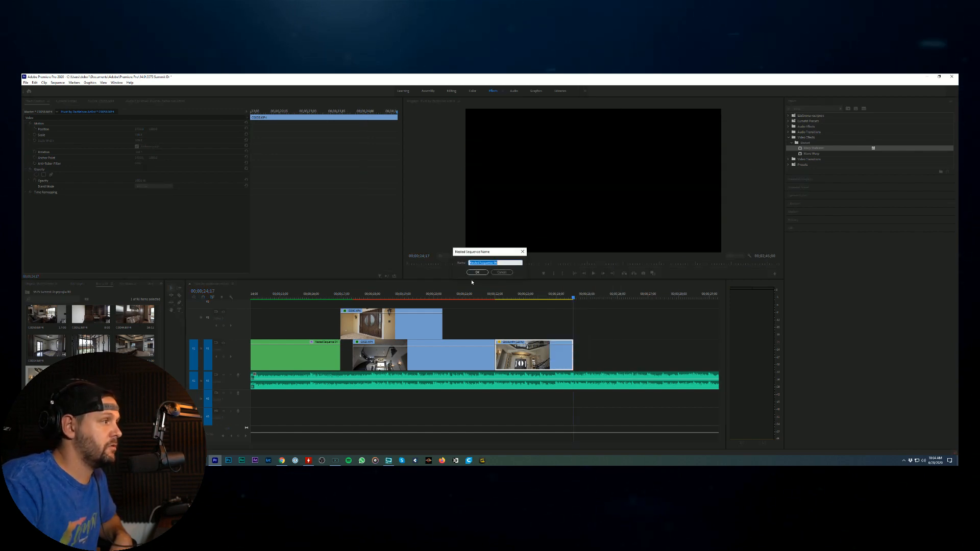
{"action": "left_click", "coordinate": [476, 272]}
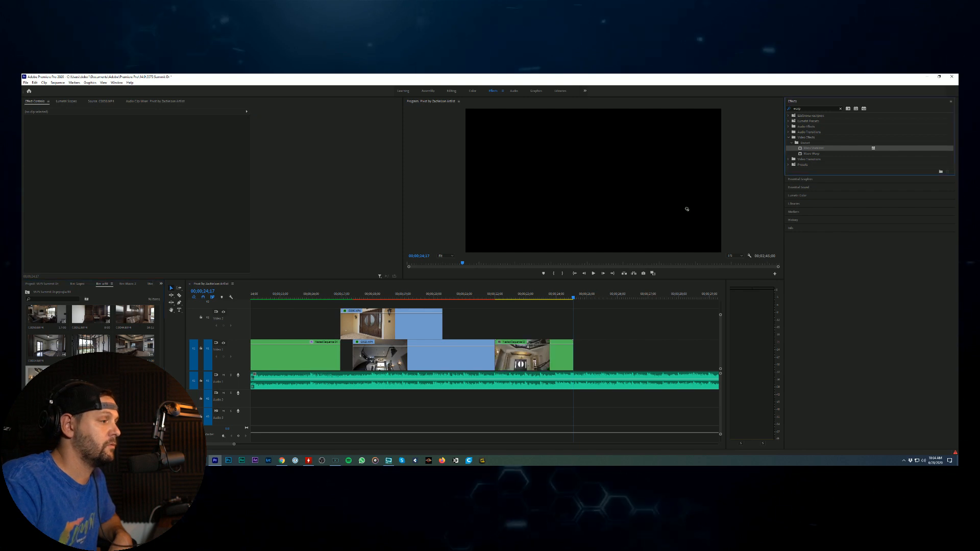
Step: Apply Warp Stabilizer to the nested foyer clip, adjust its Smoothness, and check a frame near the clip's middle
{"action": "left_click", "coordinate": [138, 225]}
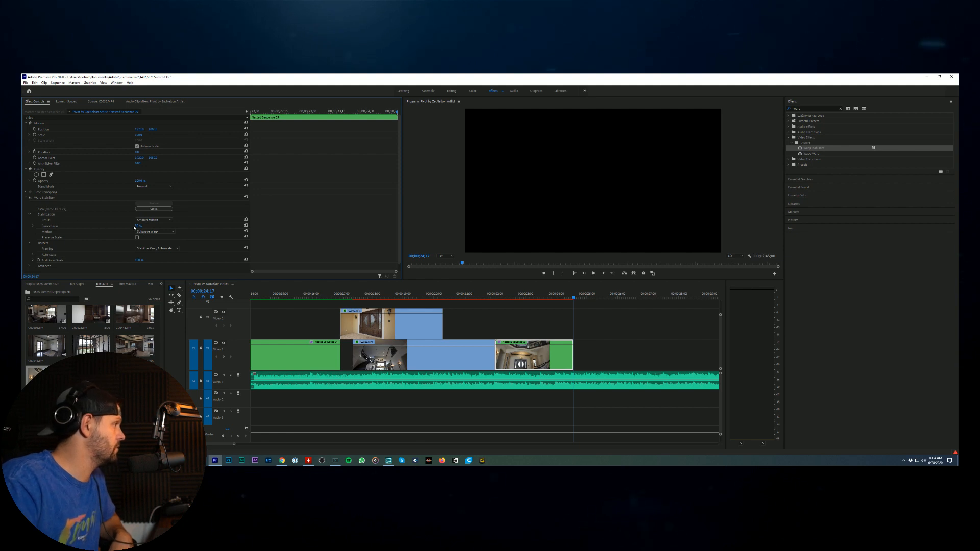
{"action": "key", "text": "Return"}
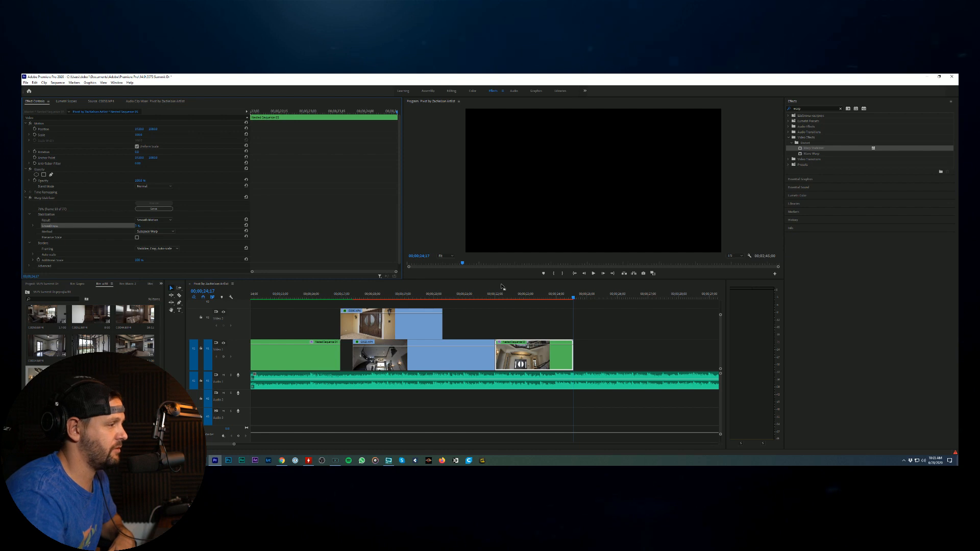
{"action": "left_click", "coordinate": [536, 298]}
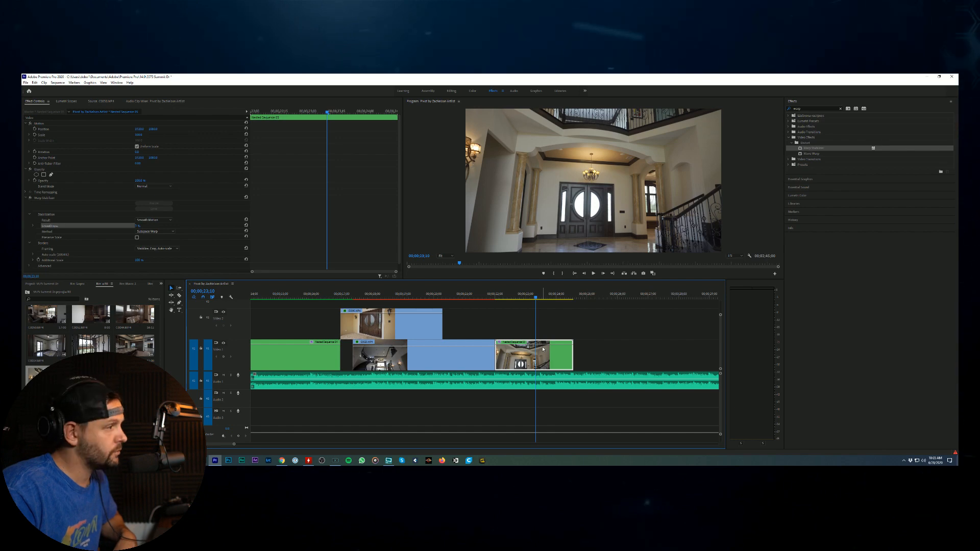
Step: Play back the sequence from 00;00;21;05 through the stabilized foyer clip
{"action": "left_click", "coordinate": [455, 264]}
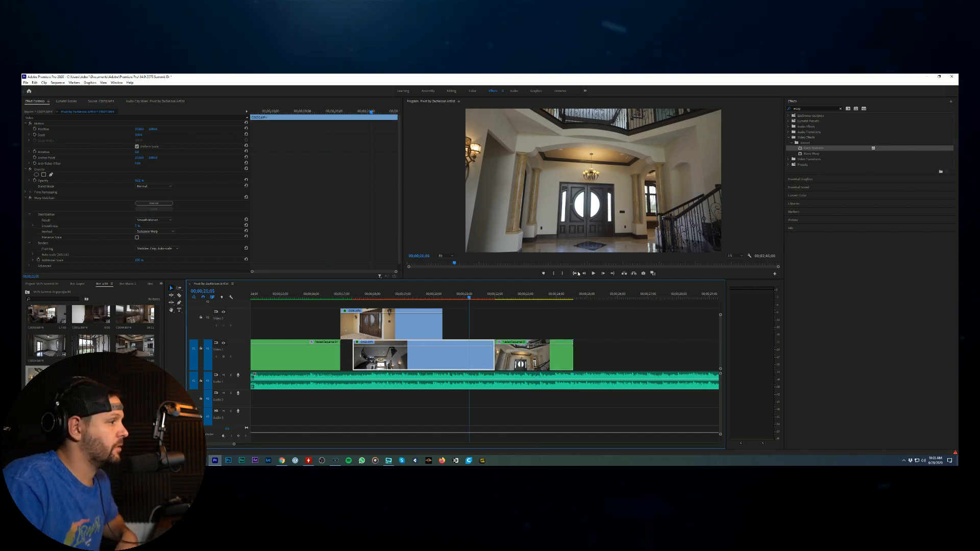
{"action": "left_click", "coordinate": [594, 274]}
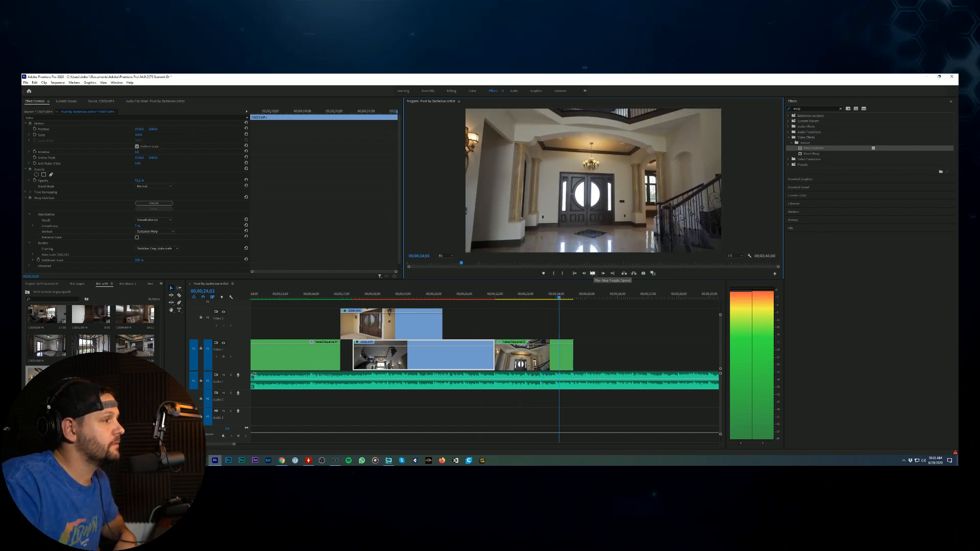
{"action": "left_click", "coordinate": [286, 380]}
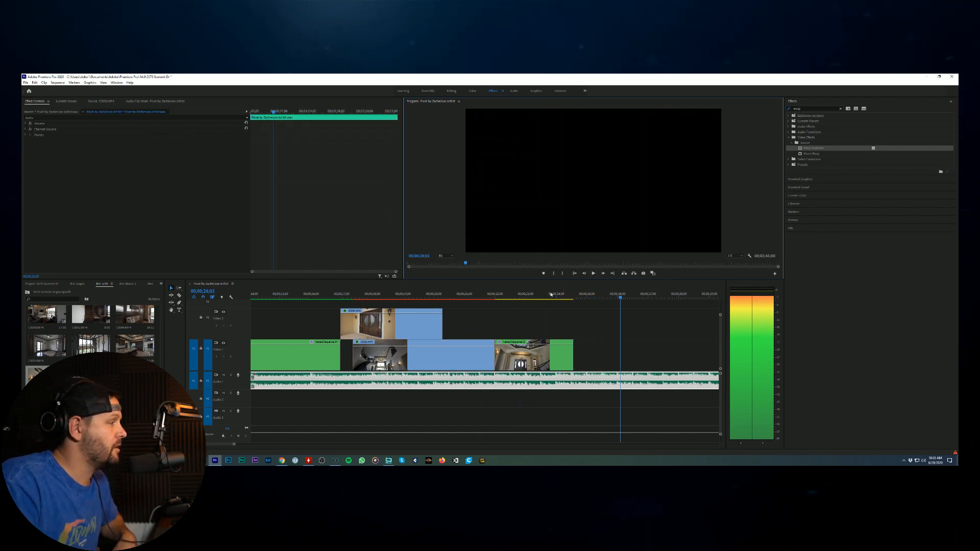
Step: Open the balcony clip with the wrought-iron railing in front of the curtained window for source preview, and scrub and play through it
{"action": "left_click", "coordinate": [45, 370]}
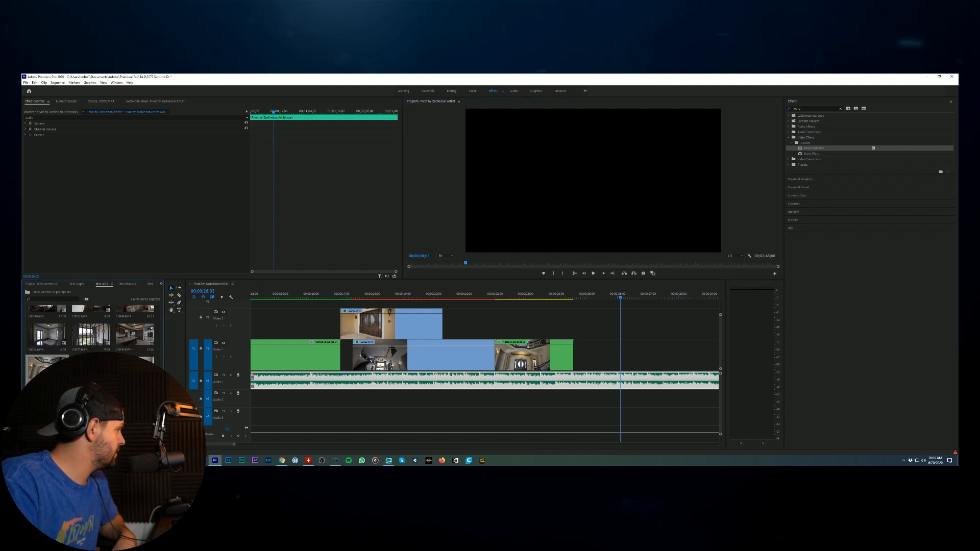
{"action": "double_click", "coordinate": [46, 363]}
{"action": "double_click", "coordinate": [91, 327]}
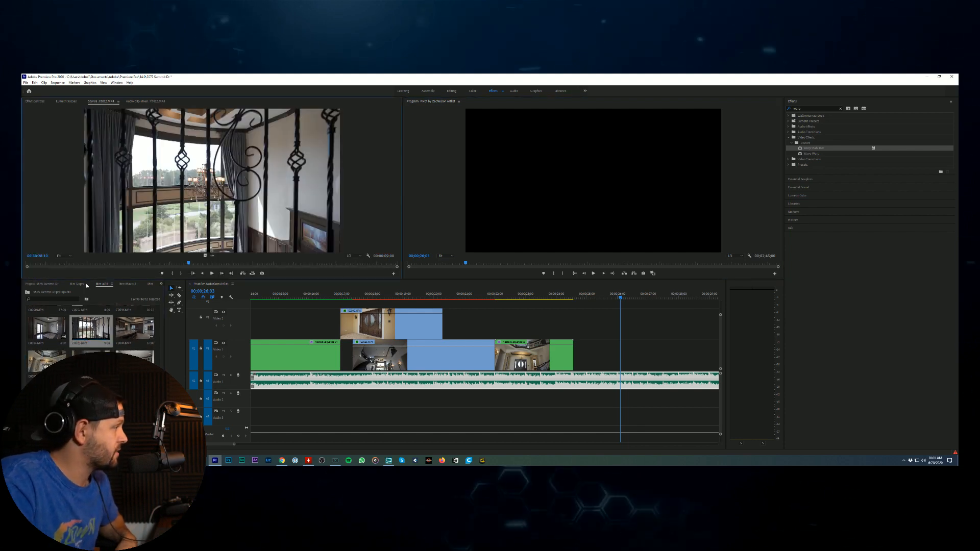
{"action": "left_click_drag", "start_coordinate": [49, 264], "coordinate": [77, 263]}
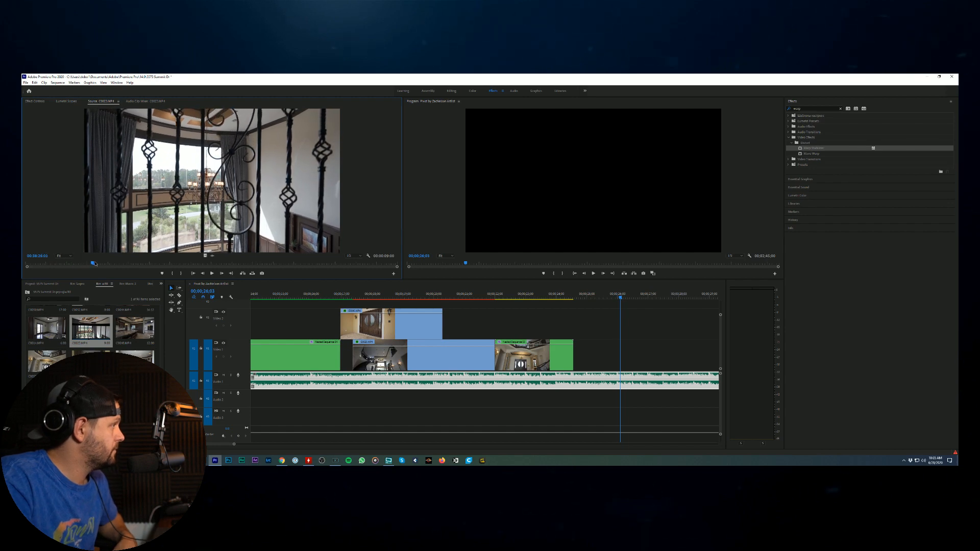
{"action": "key", "text": "space"}
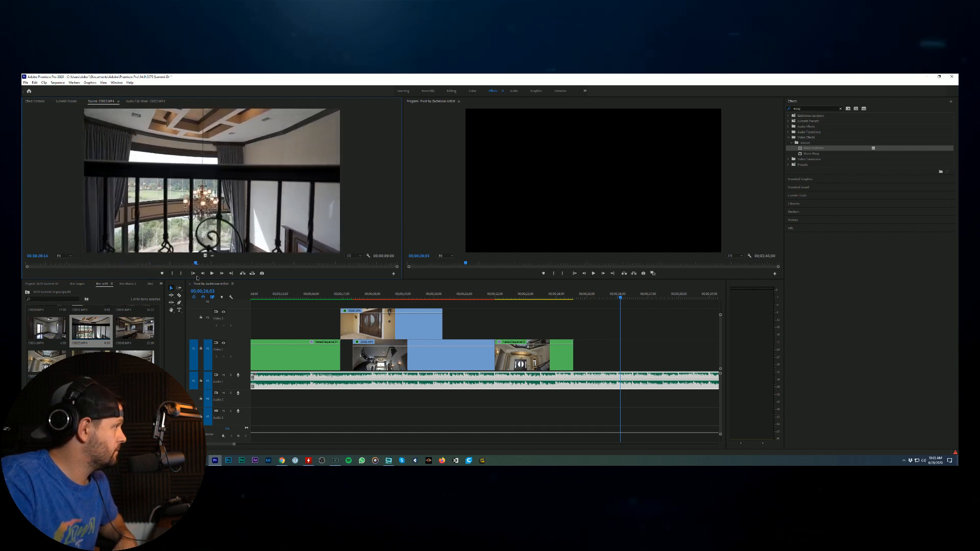
Step: Find the frame where the camera rises along the balcony railing and set the source clip's In point there
{"action": "key", "text": "Left"}
{"action": "key", "text": "Left"}
{"action": "key", "text": "Left"}
{"action": "key", "text": "Left"}
{"action": "key", "text": "Left"}
{"action": "key", "text": "Left"}
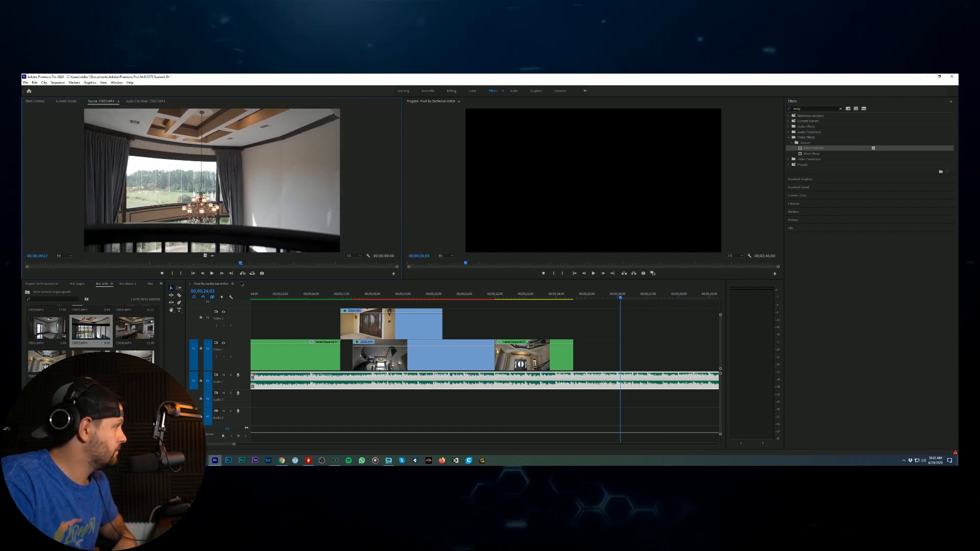
{"action": "key", "text": "Left"}
{"action": "key", "text": "Left"}
{"action": "key", "text": "Left"}
{"action": "key", "text": "Left"}
{"action": "key", "text": "Left"}
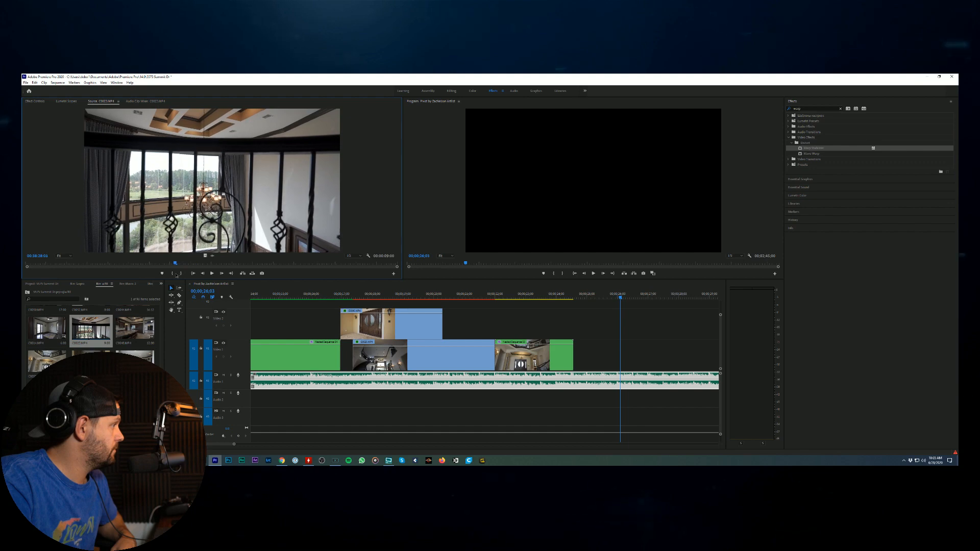
{"action": "key", "text": "Right"}
{"action": "key", "text": "Right"}
{"action": "key", "text": "Right"}
{"action": "key", "text": "Right"}
{"action": "key", "text": "Right"}
{"action": "key", "text": "Right"}
{"action": "key", "text": "Right"}
{"action": "key", "text": "Right"}
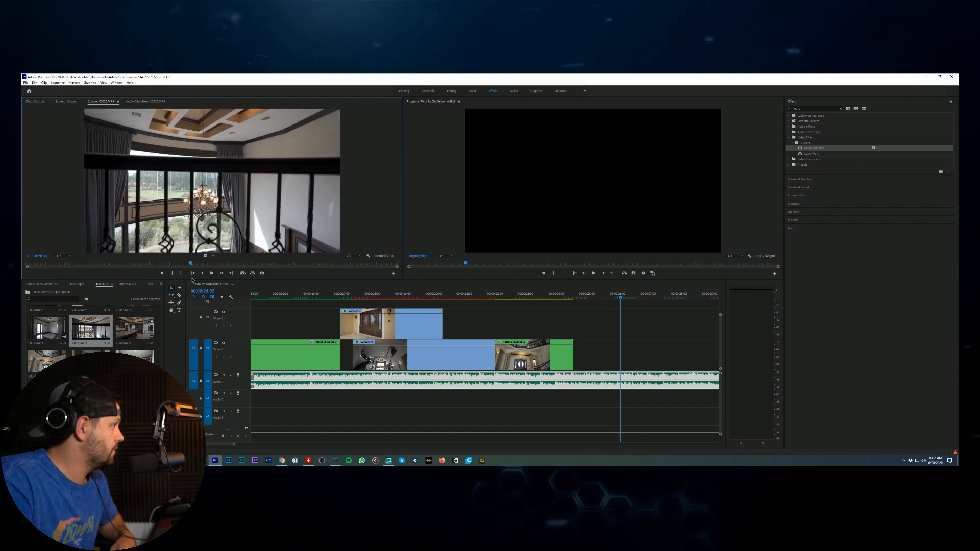
{"action": "key", "text": "i"}
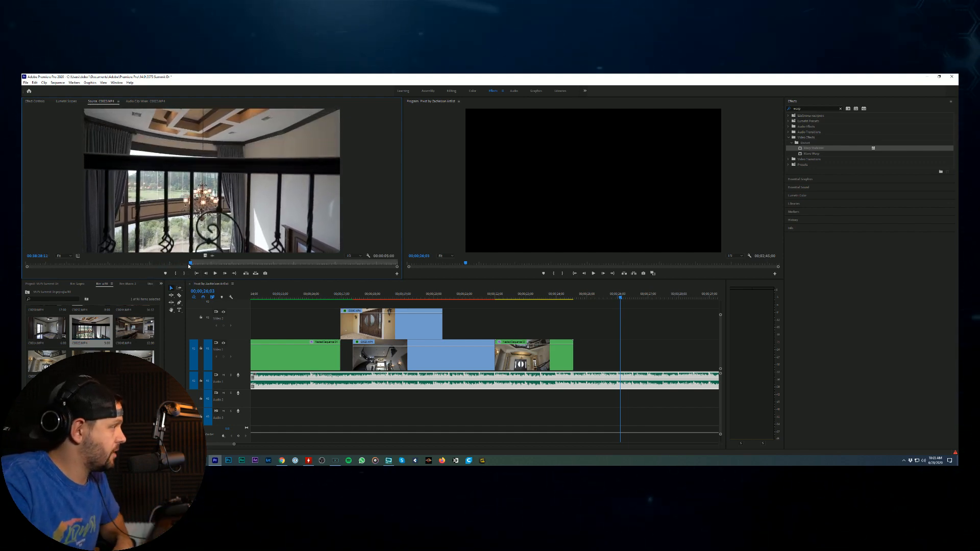
Step: Set the railing clip's Out point where the camera clears the handrail, and place the clip directly after the nested foyer clip
{"action": "left_click_drag", "start_coordinate": [191, 264], "coordinate": [195, 265]}
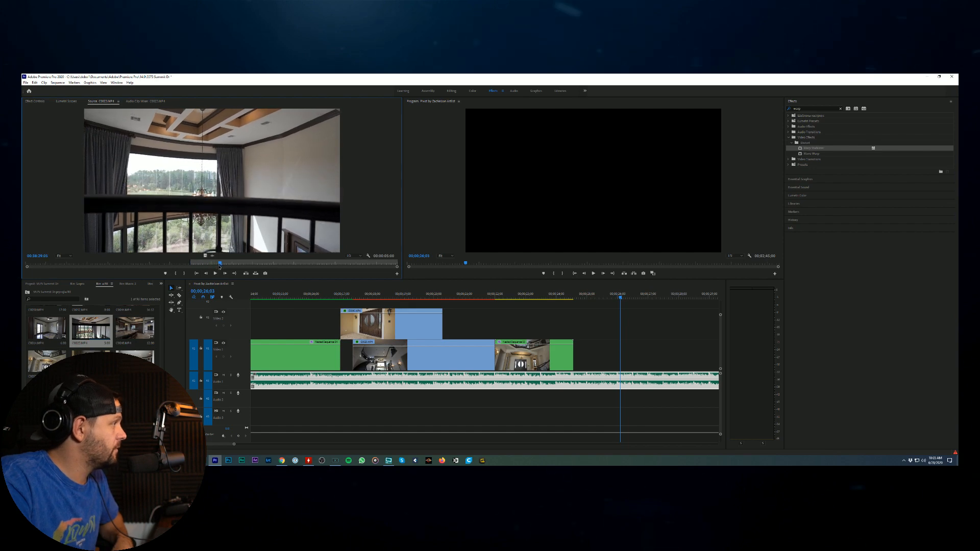
{"action": "key", "text": "o"}
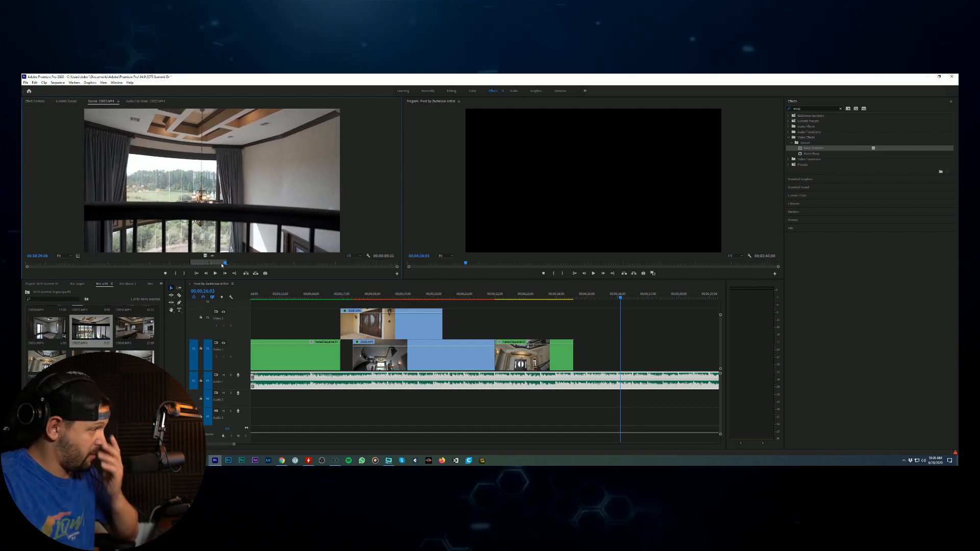
{"action": "left_click_drag", "start_coordinate": [446, 382], "coordinate": [562, 374]}
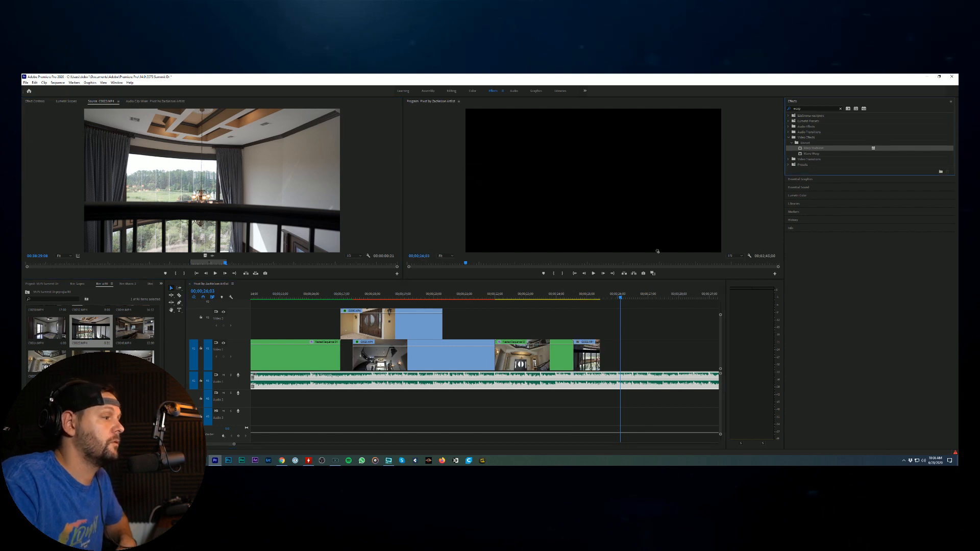
Step: Apply Warp Stabilizer to the railing clip, show its effect settings, and play back the sequence from the foyer clip through it
{"action": "left_click", "coordinate": [594, 360]}
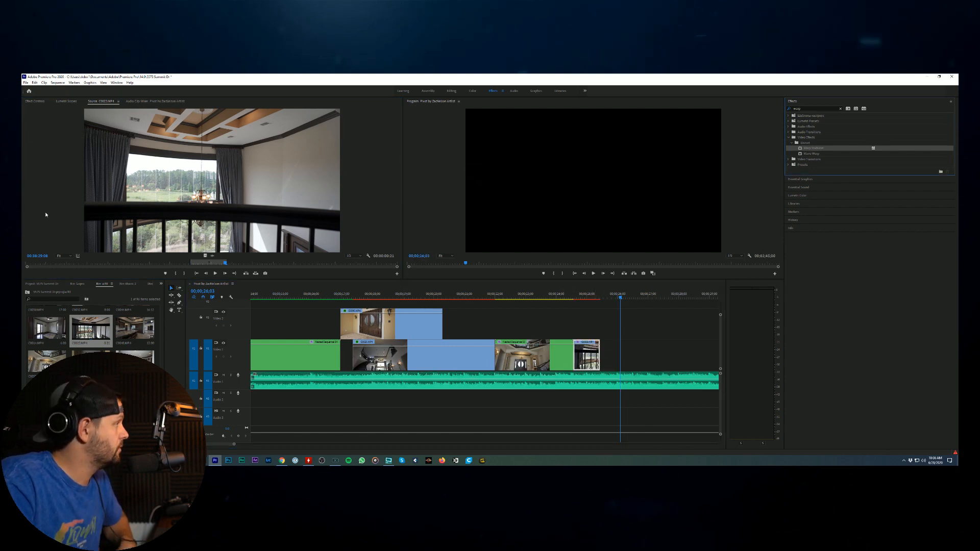
{"action": "left_click", "coordinate": [66, 101]}
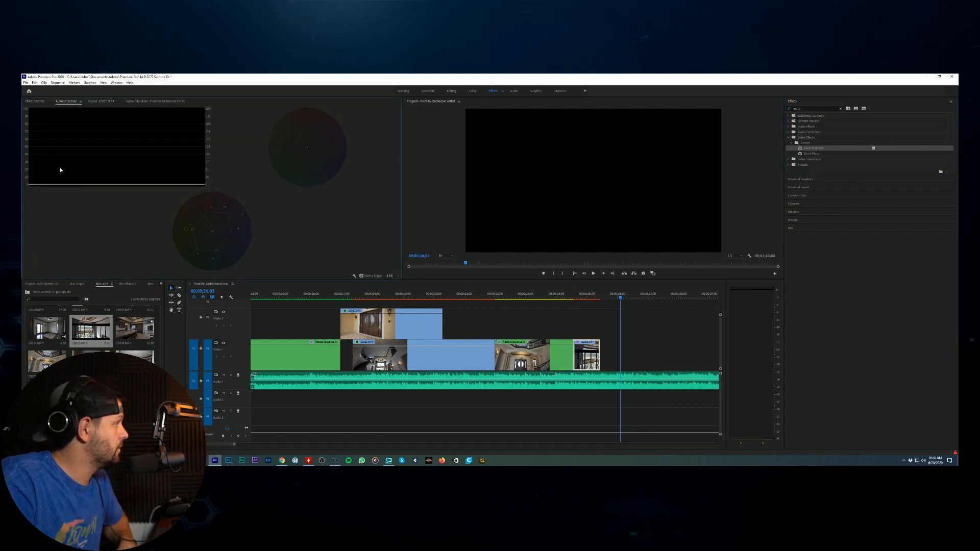
{"action": "left_click", "coordinate": [31, 101]}
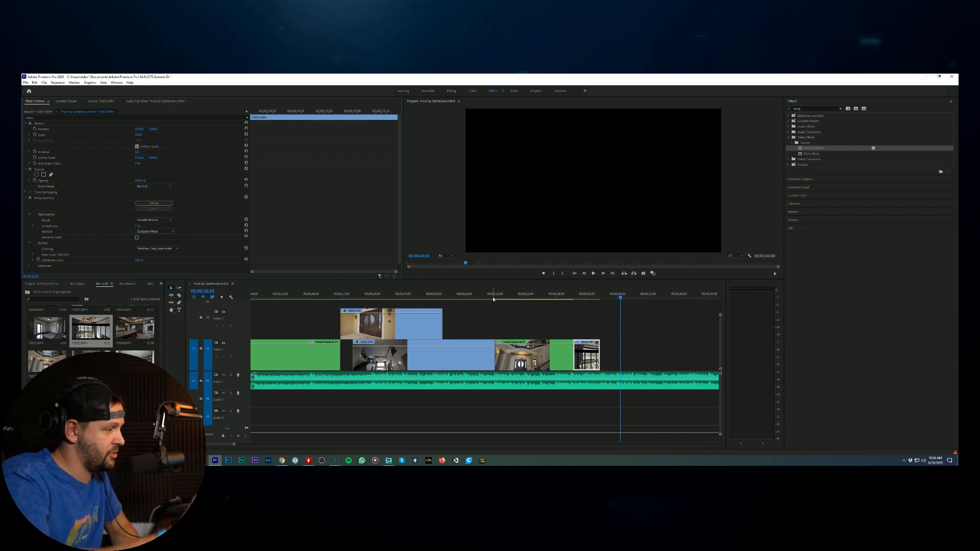
{"action": "left_click", "coordinate": [559, 296]}
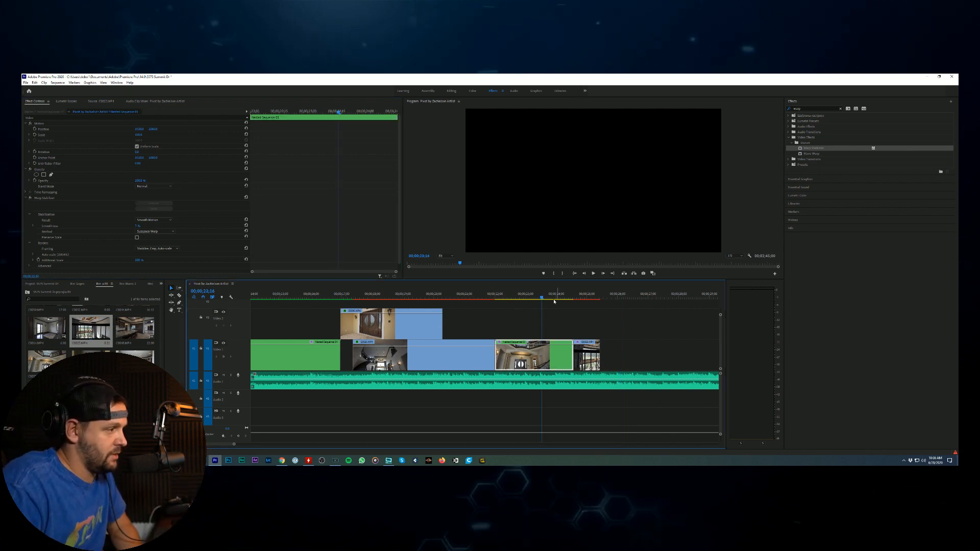
{"action": "left_click", "coordinate": [594, 274]}
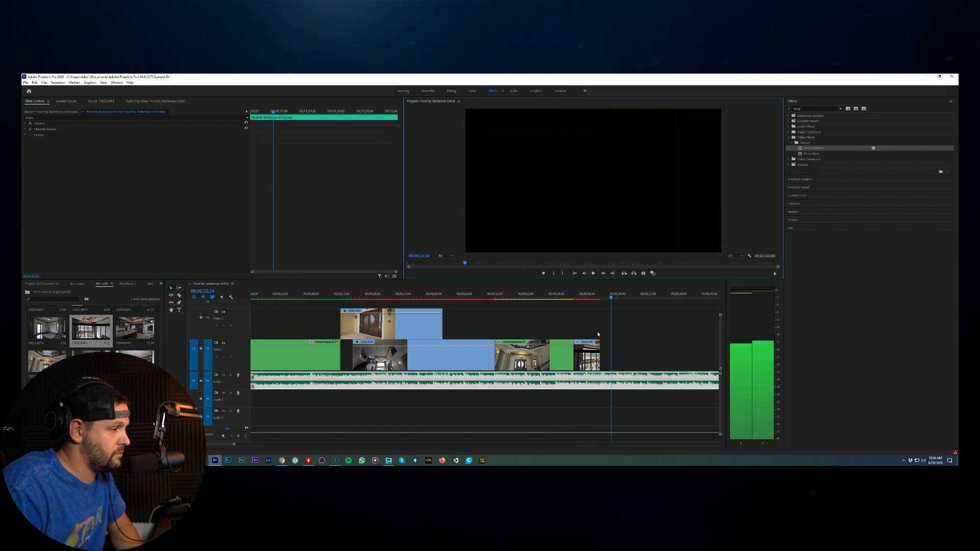
Step: Try to slow down the stabilized railing clip through its Speed/Duration settings
{"action": "right_click", "coordinate": [593, 351]}
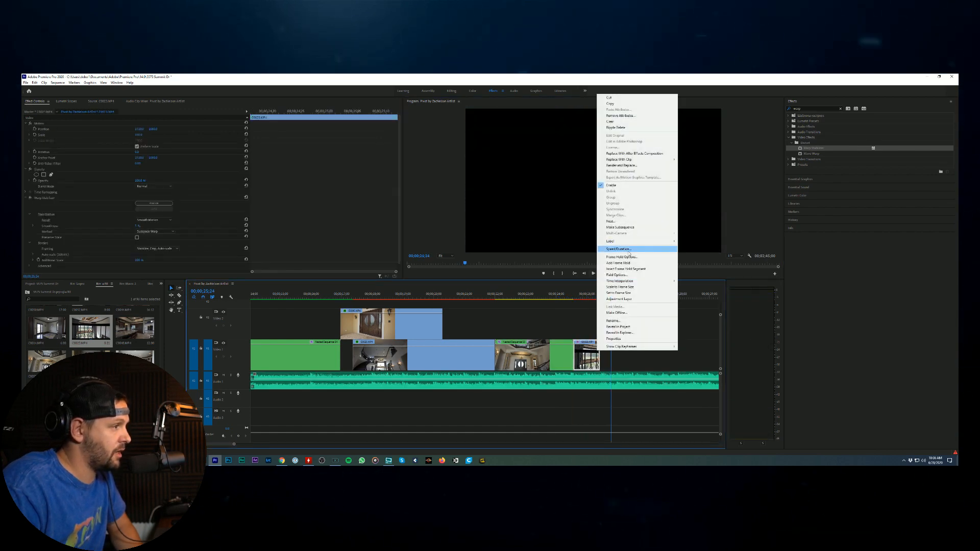
{"action": "left_click", "coordinate": [619, 249]}
{"action": "key", "text": "Escape"}
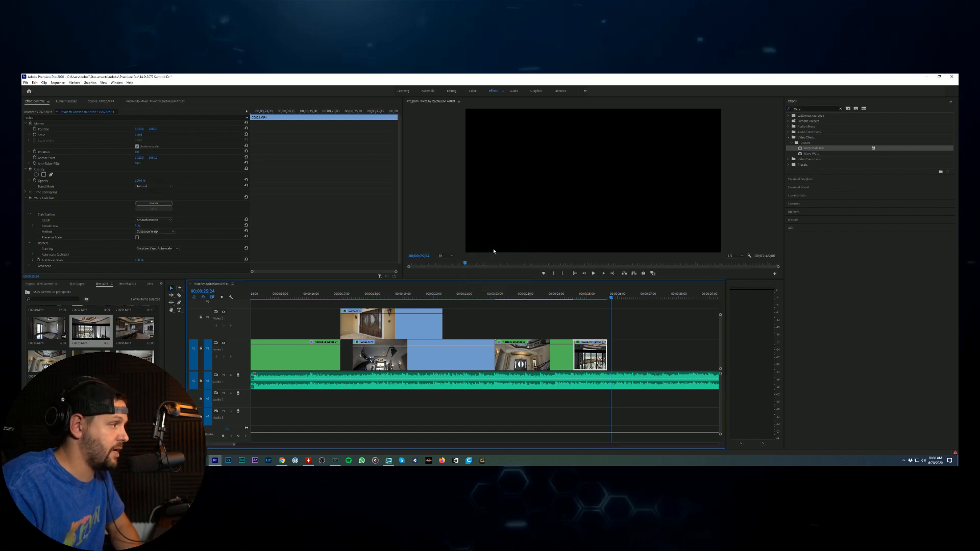
{"action": "right_click", "coordinate": [598, 357]}
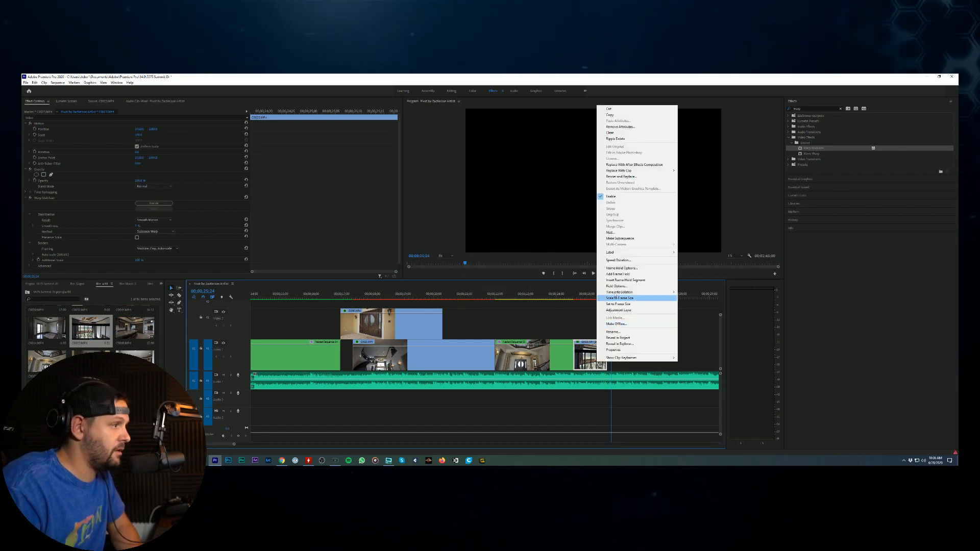
{"action": "left_click", "coordinate": [592, 352]}
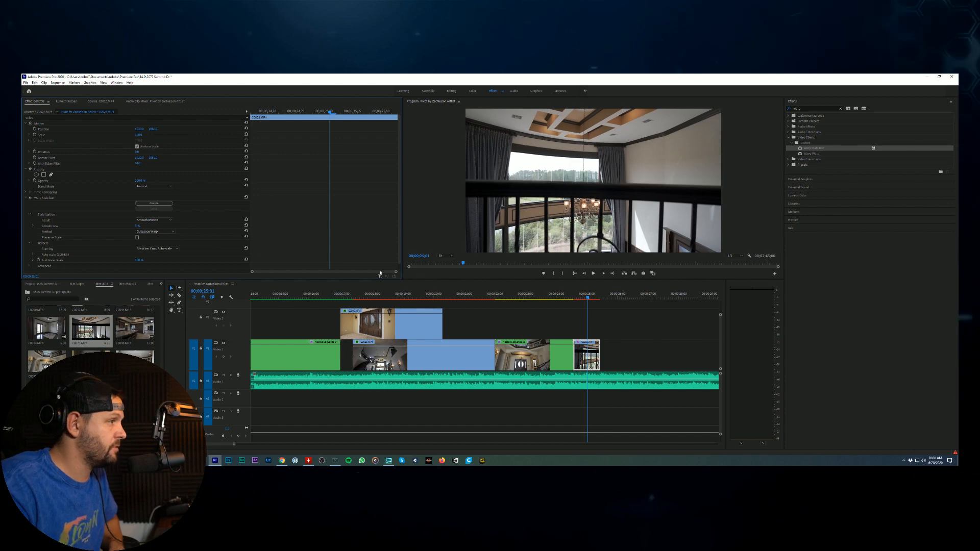
Step: Nest the stabilized railing clip under the default sequence name
{"action": "right_click", "coordinate": [594, 352]}
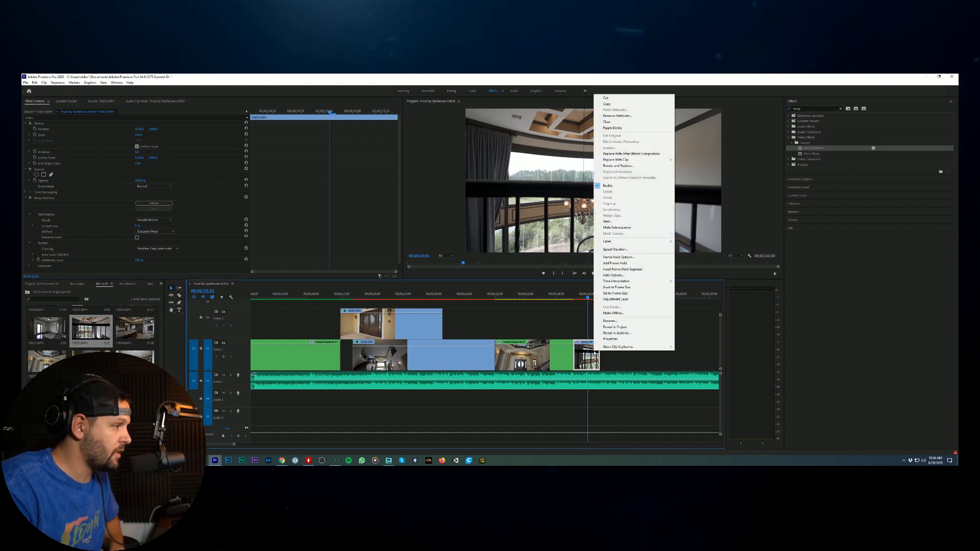
{"action": "left_click", "coordinate": [613, 222]}
{"action": "left_click", "coordinate": [474, 272]}
Step: Set the nested railing clip's speed to 80% and recheck its Speed/Duration settings without further changes
{"action": "right_click", "coordinate": [592, 356]}
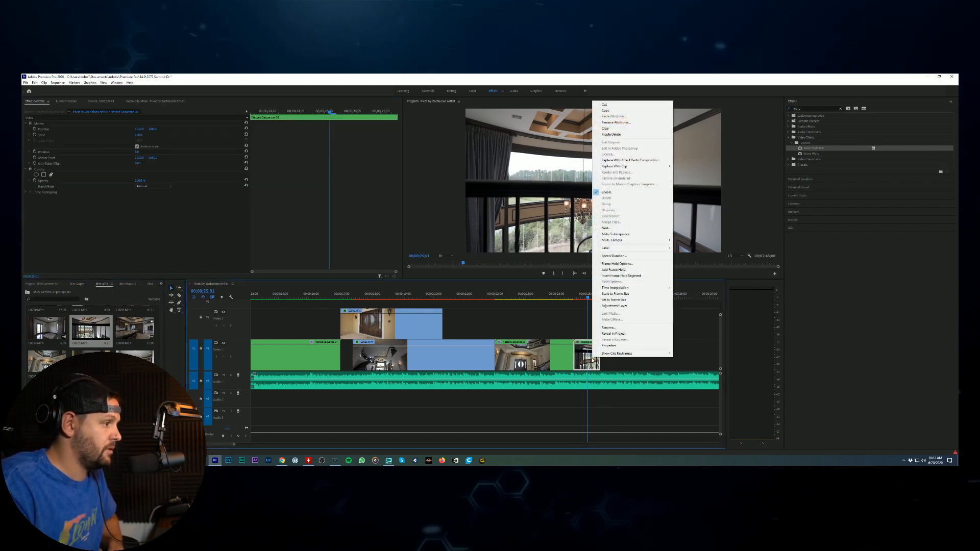
{"action": "left_click", "coordinate": [632, 257]}
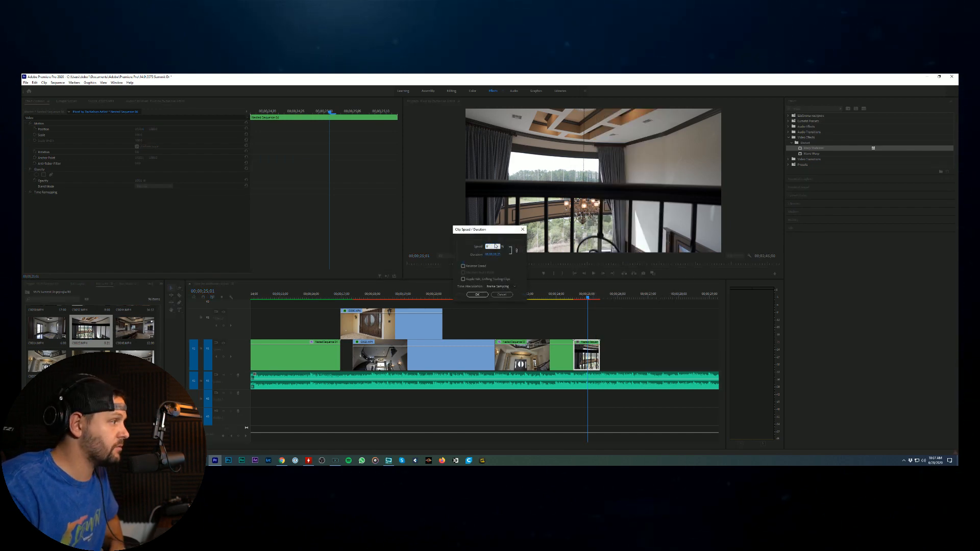
{"action": "type", "text": "80"}
{"action": "key", "text": "Return"}
{"action": "right_click", "coordinate": [593, 357]}
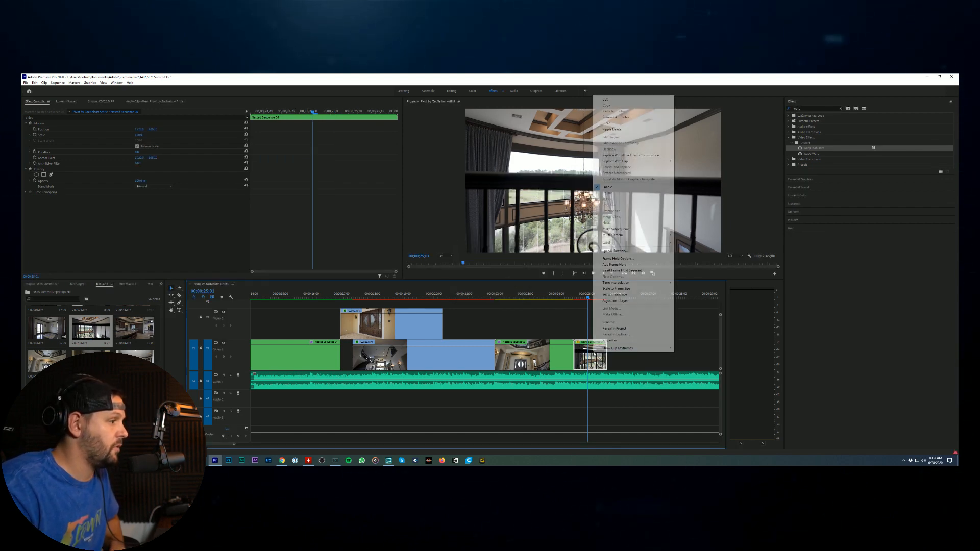
{"action": "left_click", "coordinate": [614, 251]}
{"action": "left_click", "coordinate": [502, 294]}
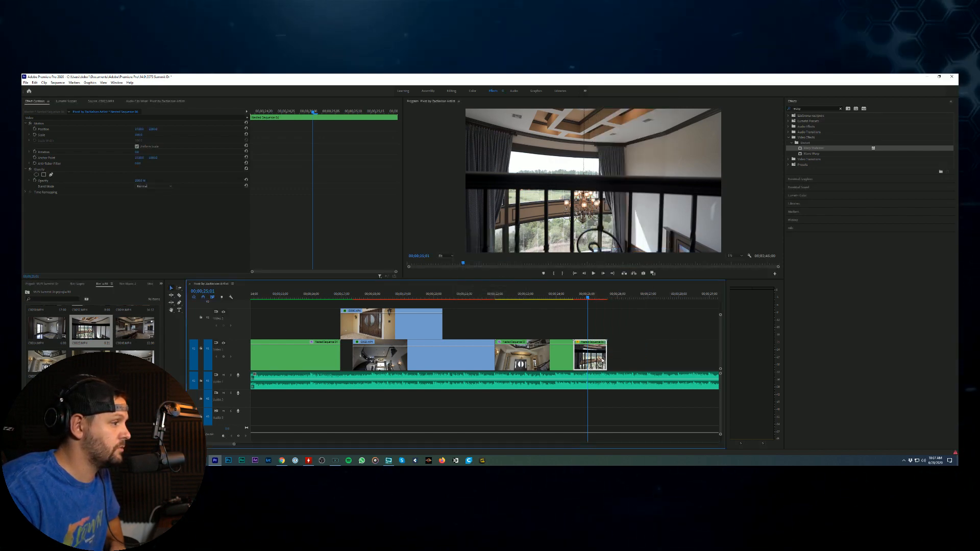
Step: Set the nested railing clip's time interpolation to Optical Flow
{"action": "right_click", "coordinate": [601, 357]}
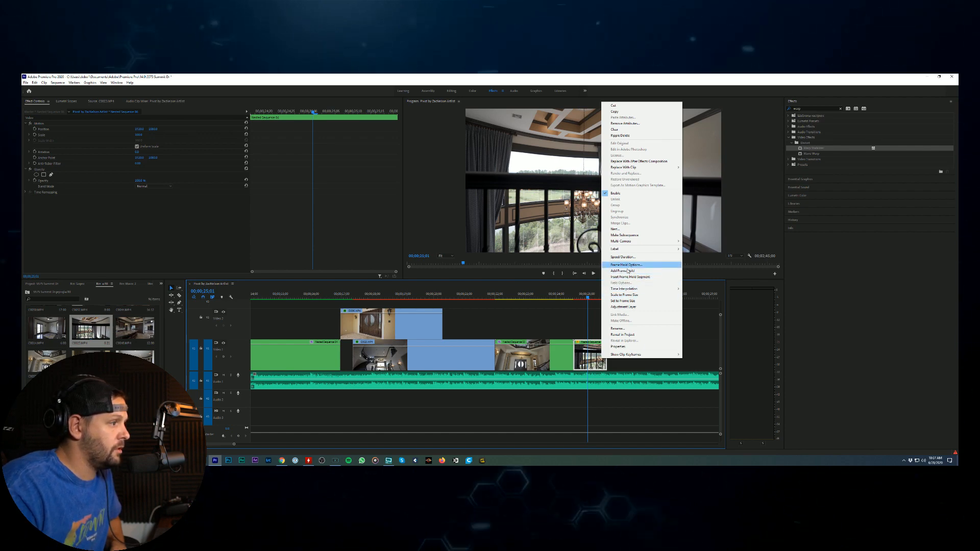
{"action": "mouse_move", "coordinate": [638, 288]}
{"action": "left_click", "coordinate": [704, 301]}
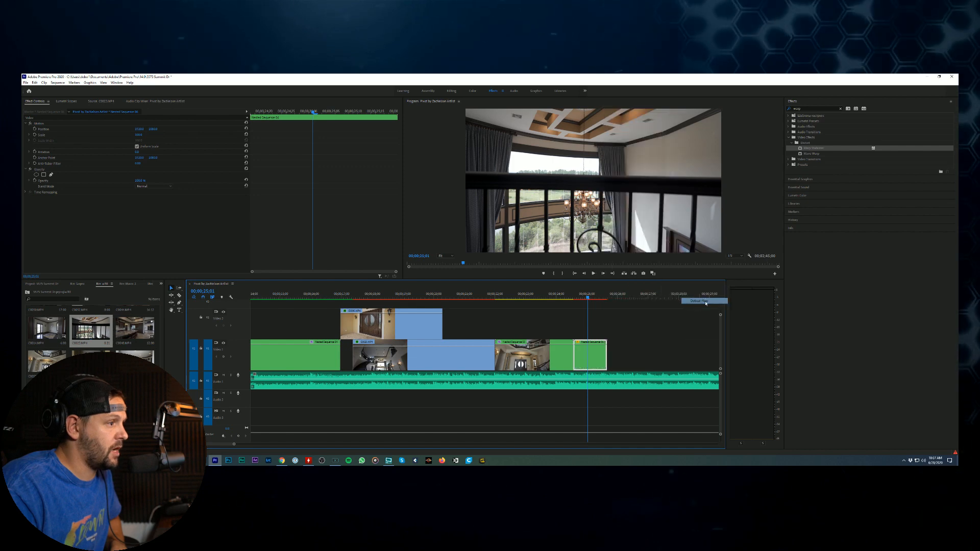
Step: Render the sequence previews and play back through the end of the nested railing clip
{"action": "left_click", "coordinate": [573, 298]}
{"action": "key", "text": "Return"}
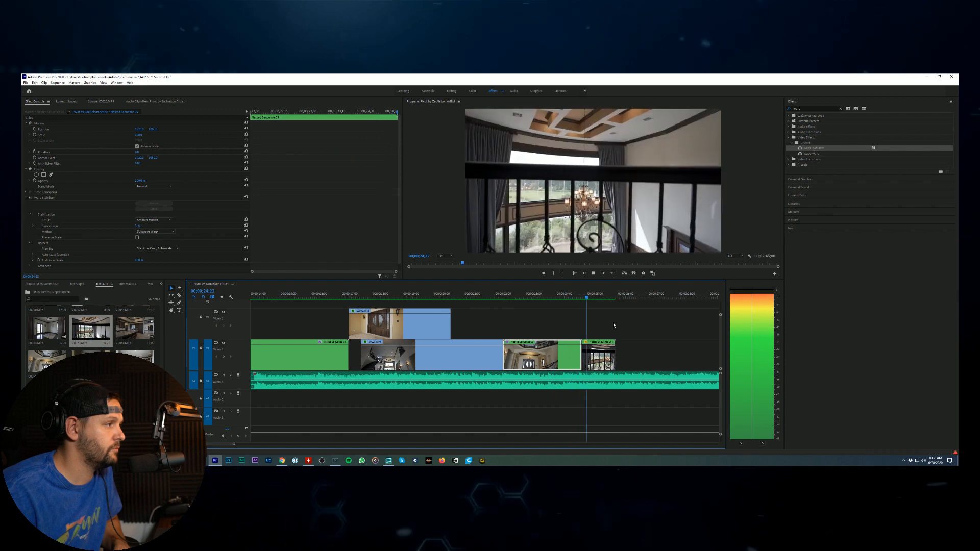
{"action": "left_click", "coordinate": [617, 380]}
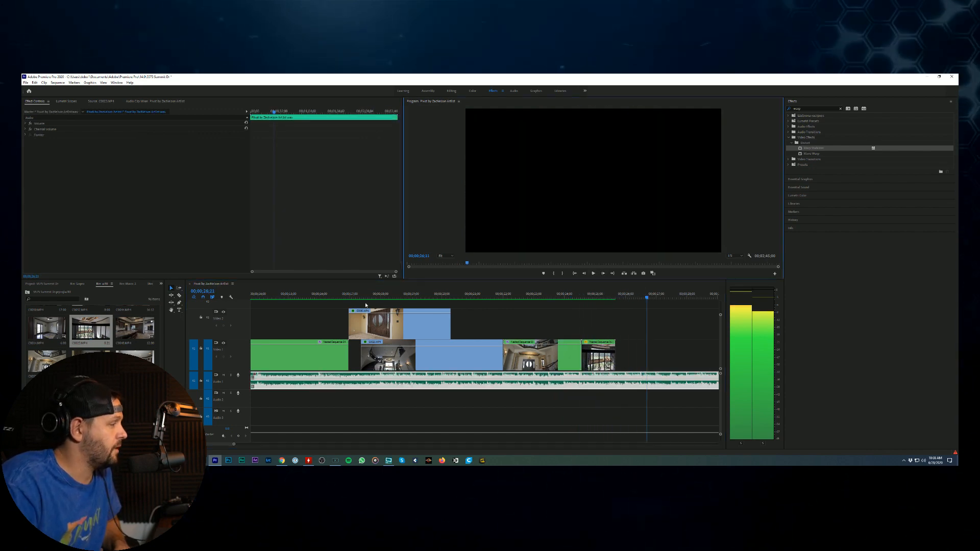
{"action": "key", "text": "space"}
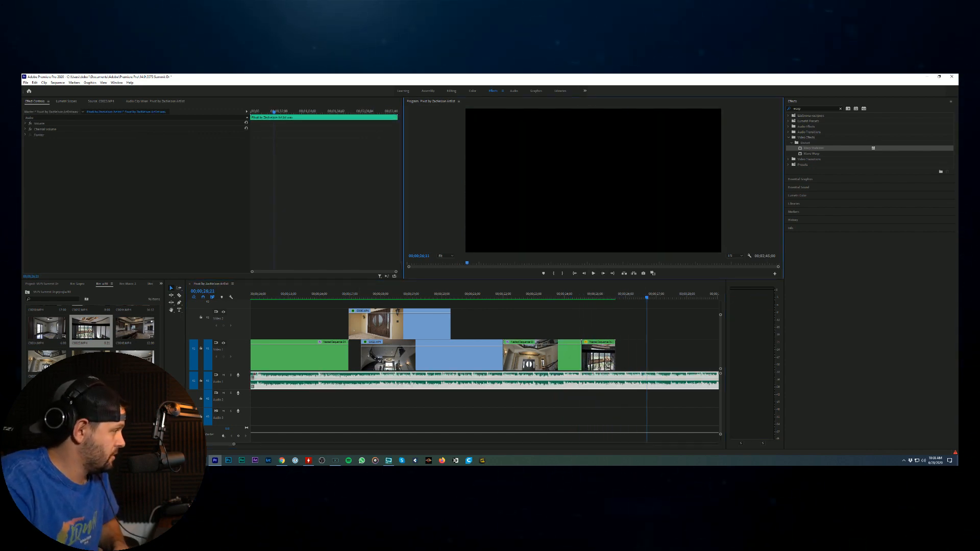
Step: Browse the footage bin, open the clip of white flowers in a vase for source preview, and set its In point
{"action": "scroll", "coordinate": [91, 331], "scroll_direction": "down", "scroll_amount": 5}
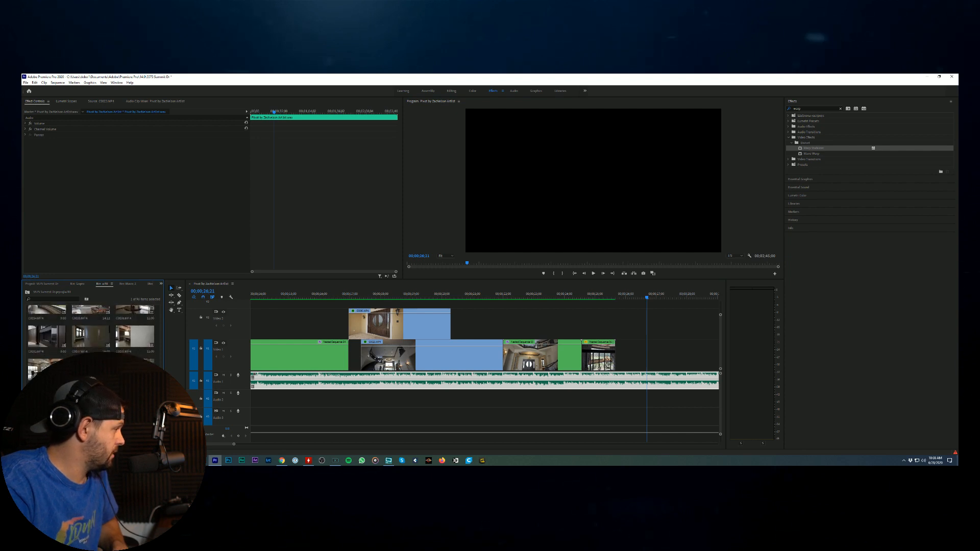
{"action": "scroll", "coordinate": [91, 332], "scroll_direction": "down", "scroll_amount": 8}
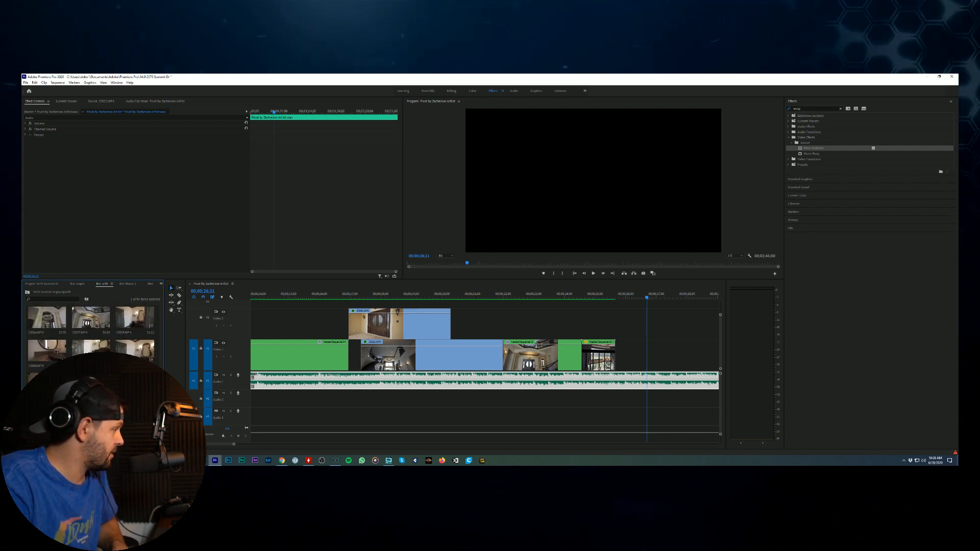
{"action": "scroll", "coordinate": [90, 332], "scroll_direction": "up", "scroll_amount": 10}
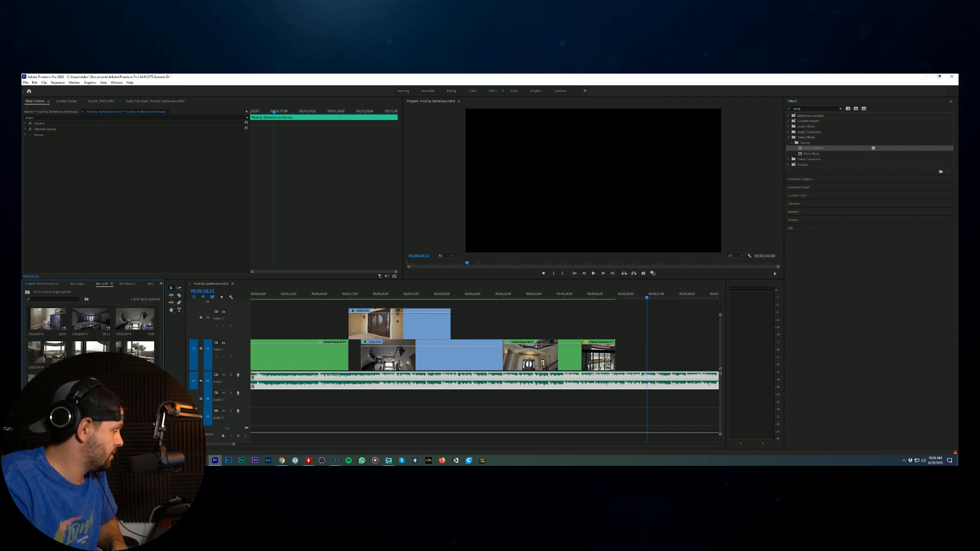
{"action": "double_click", "coordinate": [135, 351]}
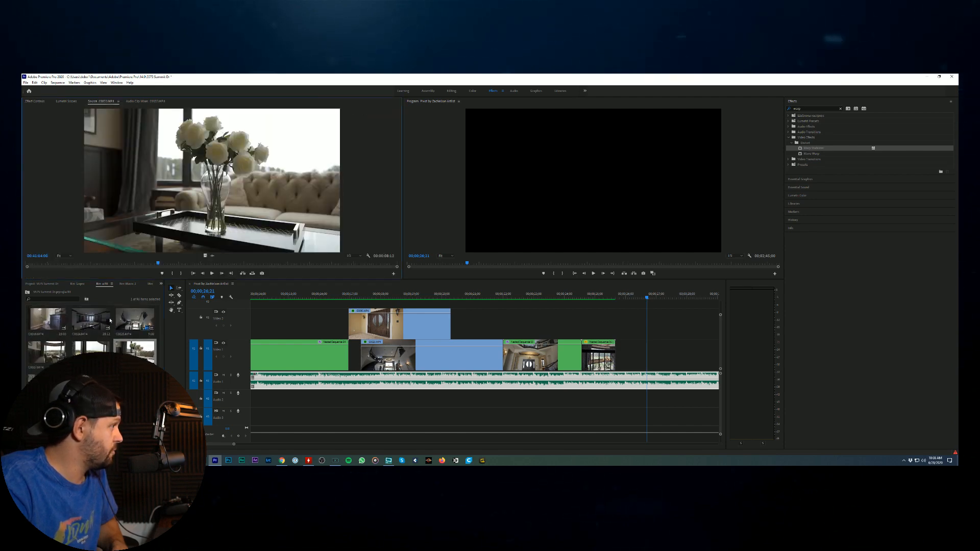
{"action": "left_click_drag", "start_coordinate": [49, 263], "coordinate": [148, 274]}
{"action": "key", "text": "i"}
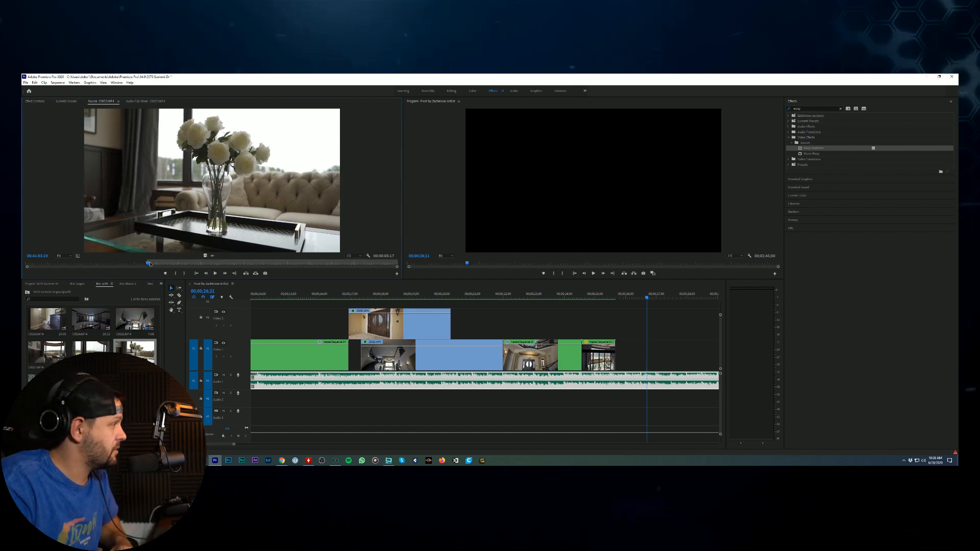
Step: Mark the Out point of the white flowers clip and append the marked range after the nested railing clip on the main video track
{"action": "left_click", "coordinate": [227, 265]}
{"action": "left_click_drag", "start_coordinate": [232, 270], "coordinate": [300, 271]}
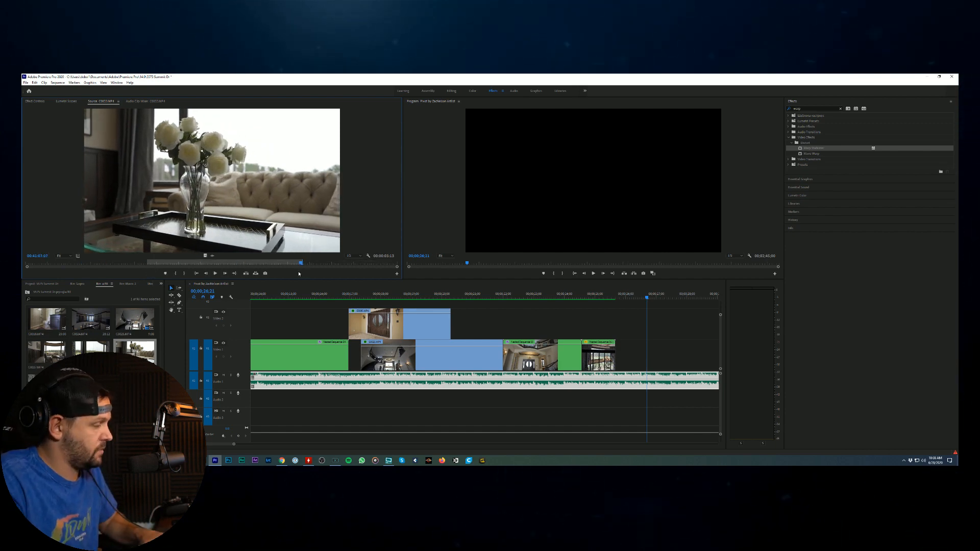
{"action": "left_click_drag", "start_coordinate": [205, 257], "coordinate": [615, 362]}
{"action": "scroll", "coordinate": [602, 306], "scroll_direction": "right", "scroll_amount": 2}
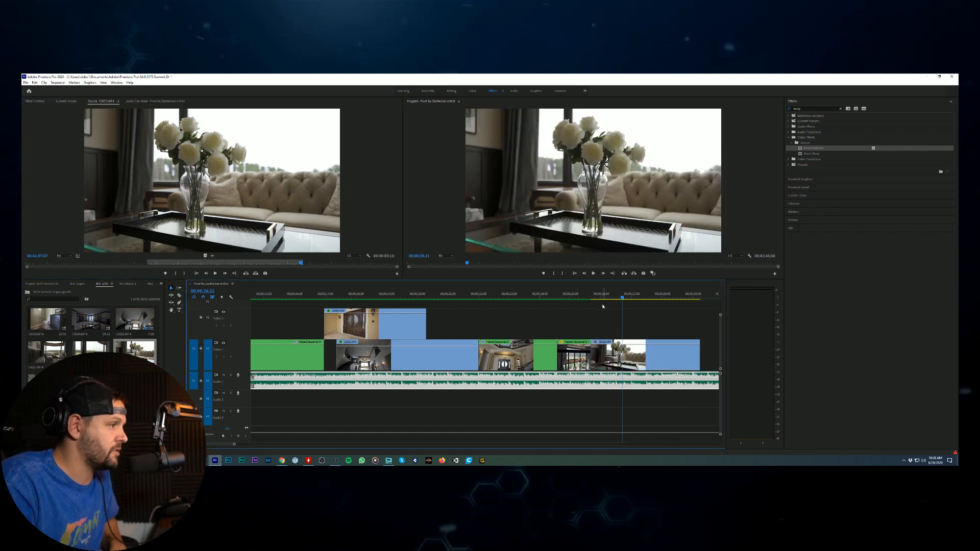
Step: Play the cut from the railing into the flowers and trim the flowers clip's end back to where playback stops
{"action": "key", "text": "Up"}
{"action": "key", "text": "space"}
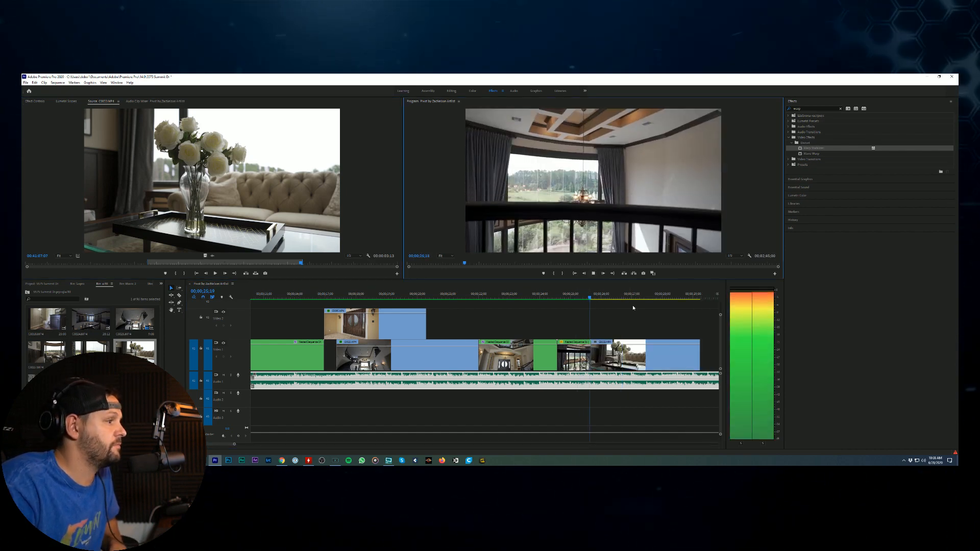
{"action": "key", "text": "space"}
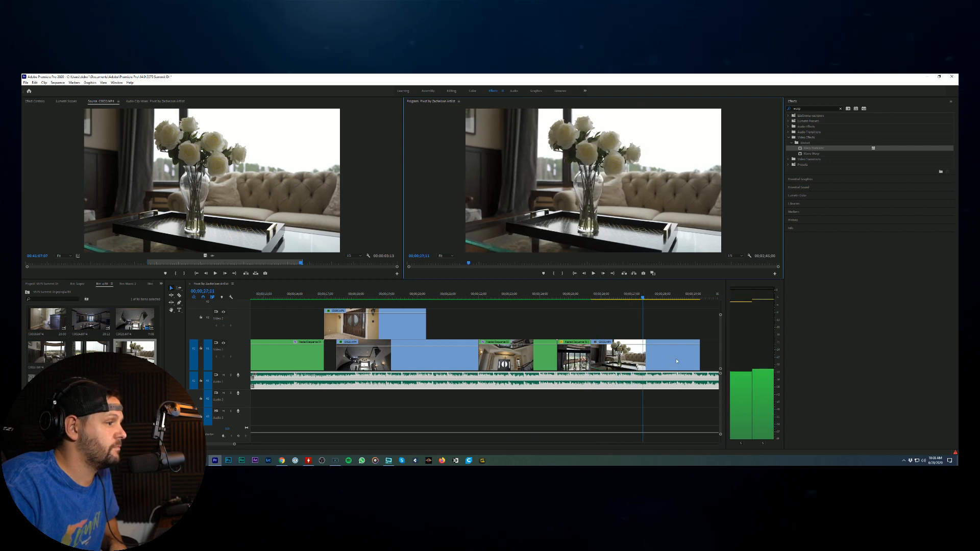
{"action": "left_click_drag", "start_coordinate": [698, 360], "coordinate": [643, 369]}
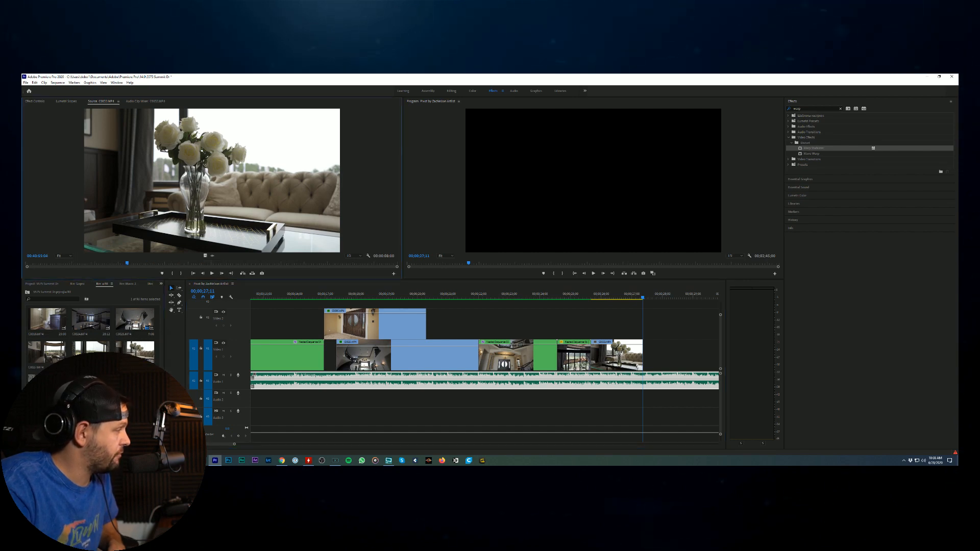
Step: Mark a range in the fireplace source clip and append it directly after the flowers clip on the main video track
{"action": "left_click_drag", "start_coordinate": [61, 264], "coordinate": [331, 266]}
{"action": "key", "text": "i"}
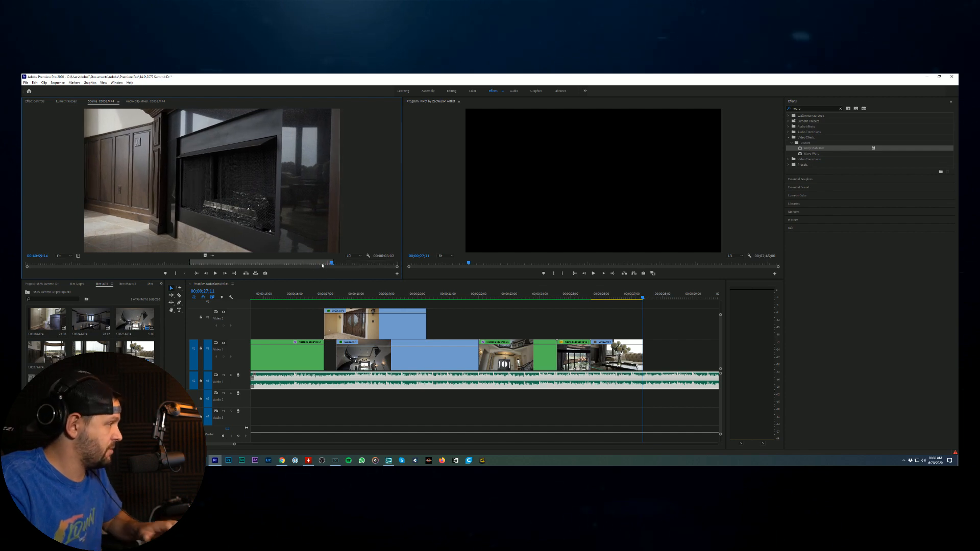
{"action": "left_click_drag", "start_coordinate": [212, 181], "coordinate": [664, 352]}
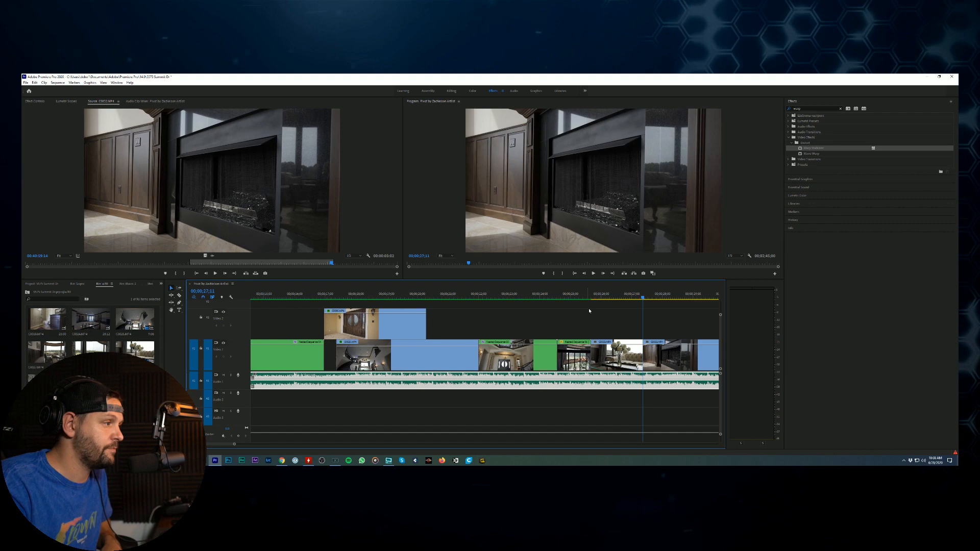
Step: Play the sequence from the foyer clip into the fireplace shot and trim the fireplace clip's end
{"action": "left_click", "coordinate": [552, 297]}
{"action": "key", "text": "minus"}
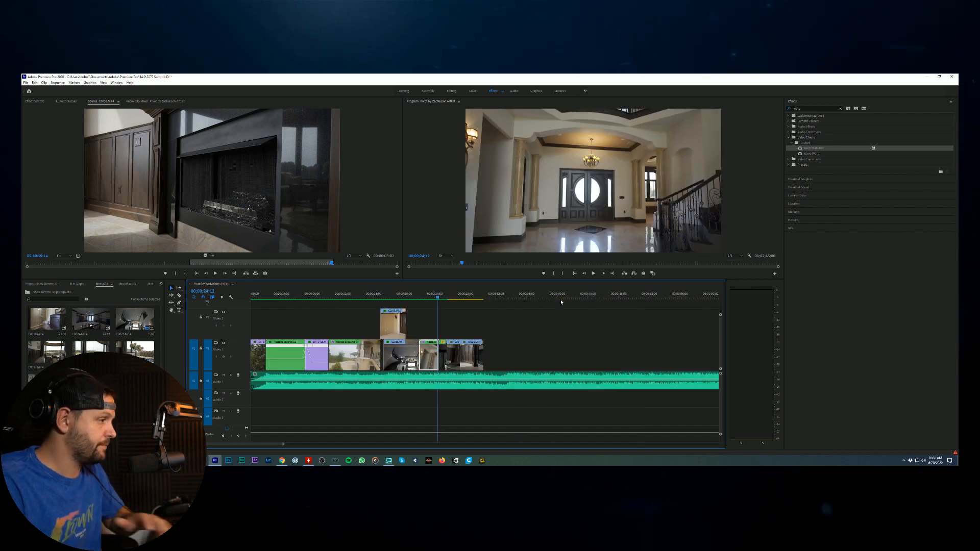
{"action": "left_click", "coordinate": [593, 274]}
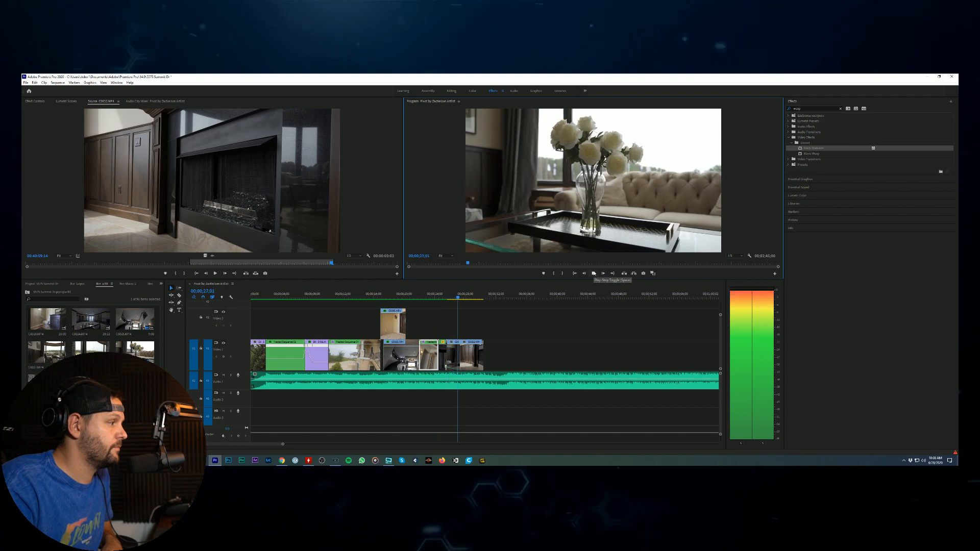
{"action": "left_click", "coordinate": [594, 274]}
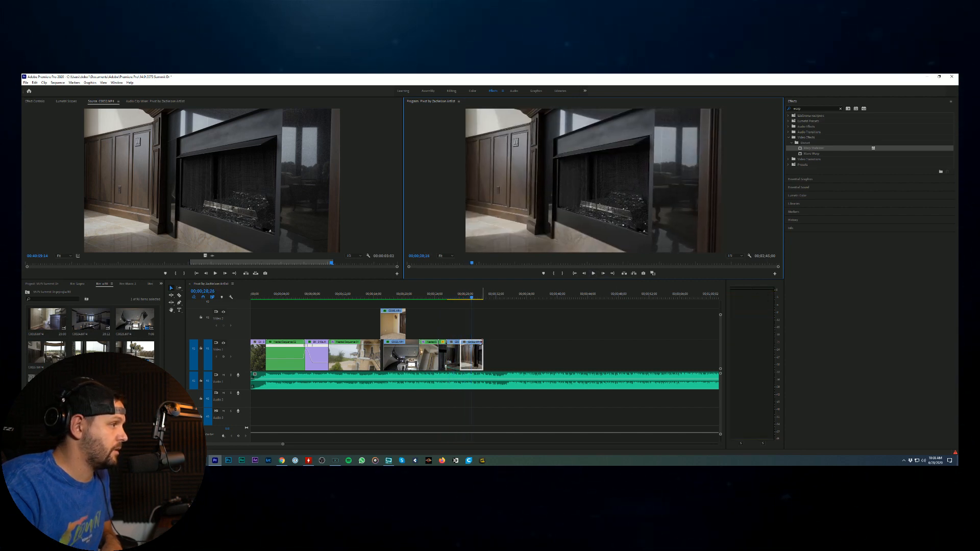
{"action": "left_click", "coordinate": [481, 343]}
{"action": "left_click_drag", "start_coordinate": [481, 341], "coordinate": [475, 339]}
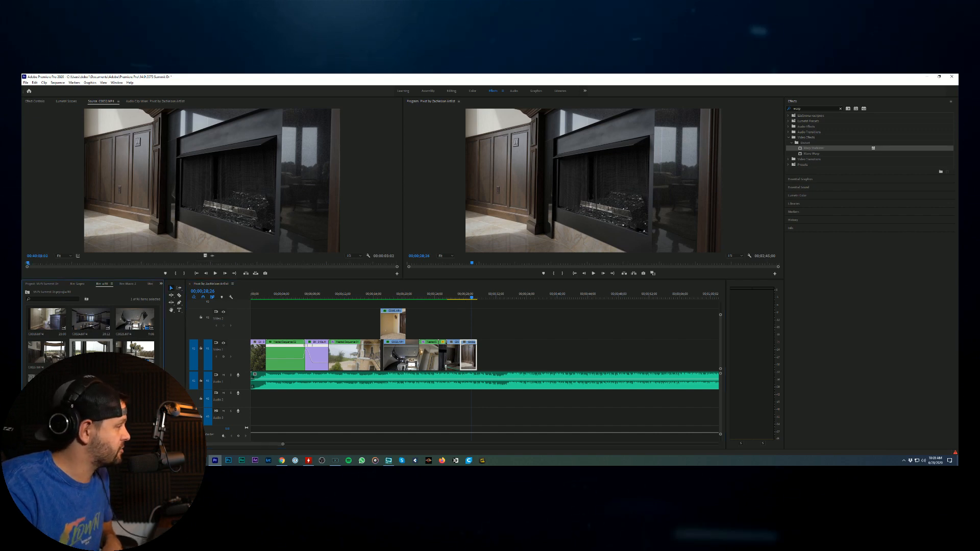
Step: Open the curved window clip from the bin, mark its In and Out points, and append the range after the fireplace clip
{"action": "double_click", "coordinate": [90, 350]}
{"action": "left_click_drag", "start_coordinate": [70, 264], "coordinate": [123, 262]}
{"action": "key", "text": "i"}
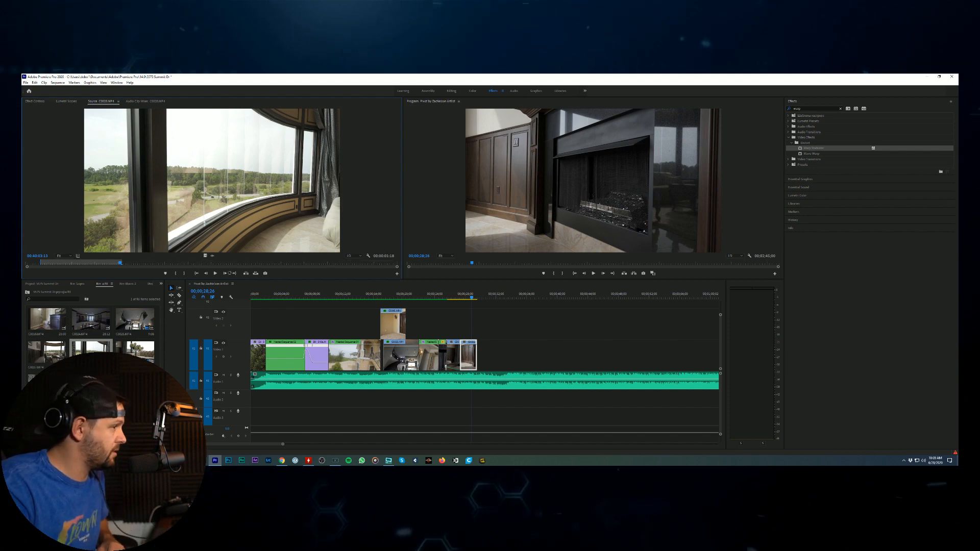
{"action": "left_click_drag", "start_coordinate": [205, 256], "coordinate": [476, 355]}
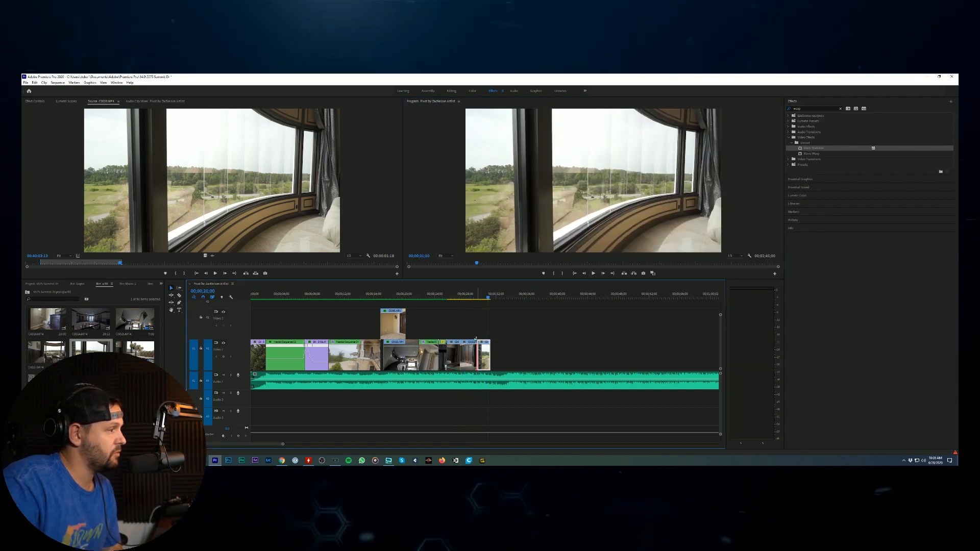
Step: Shorten the fireplace clip so the curved window clip follows it sooner, and play back through the window clip's end
{"action": "left_click_drag", "start_coordinate": [475, 345], "coordinate": [479, 353]}
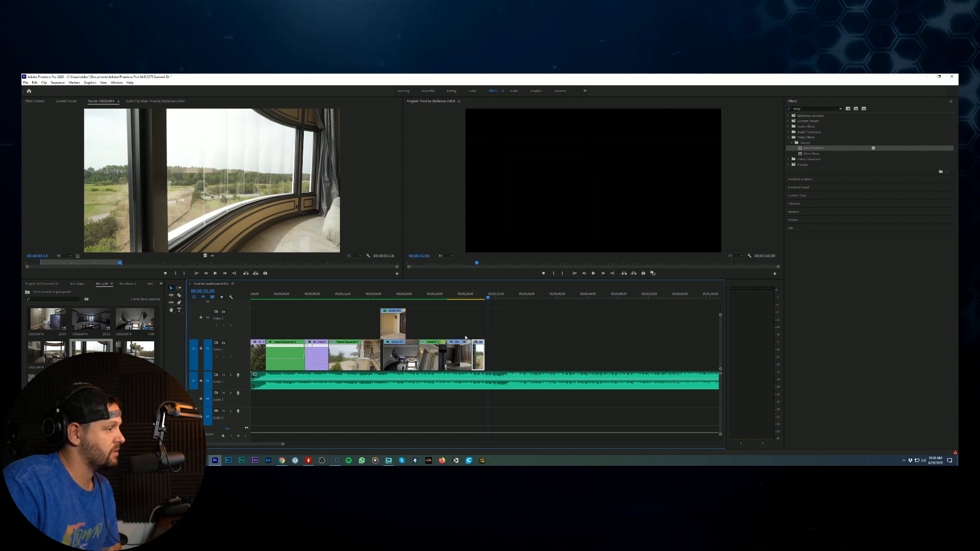
{"action": "left_click", "coordinate": [592, 273]}
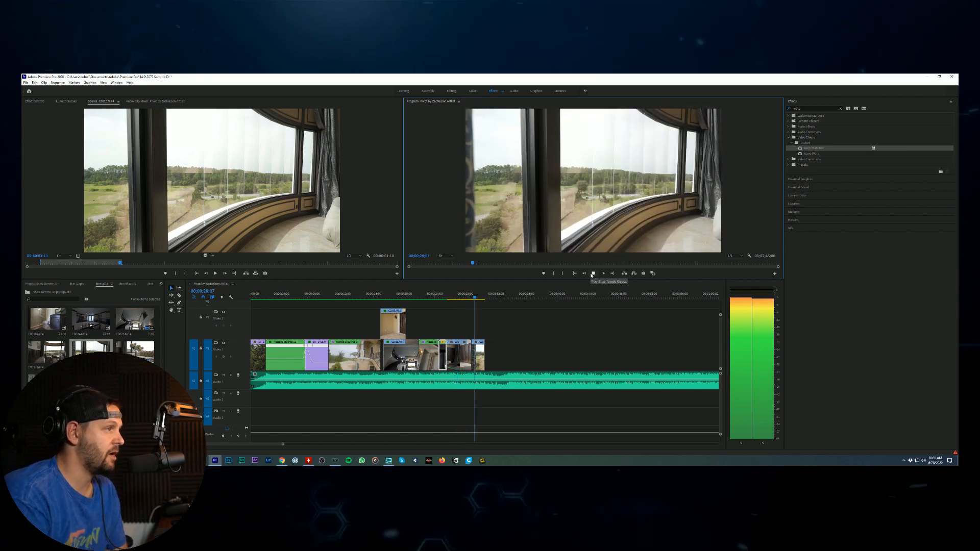
{"action": "left_click", "coordinate": [593, 274]}
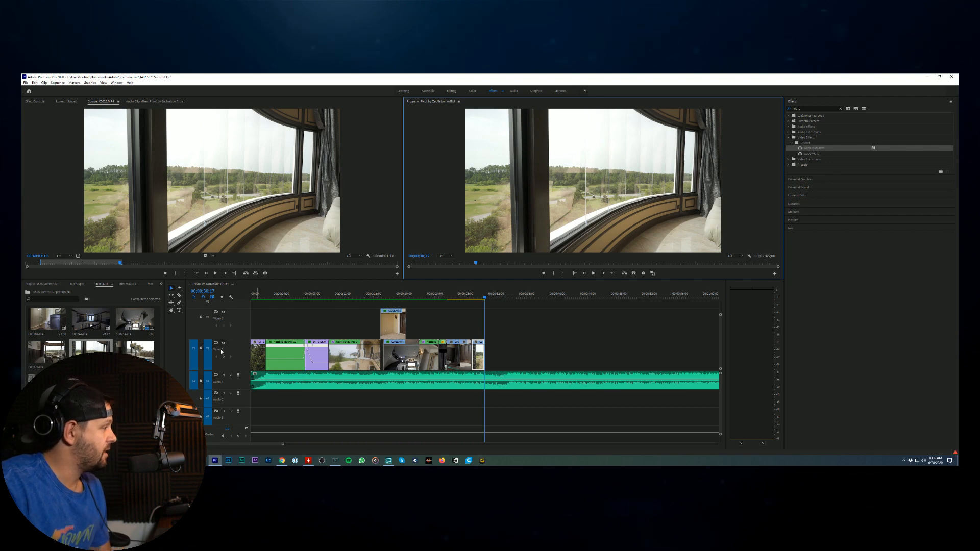
Step: Find the living room clip with armchairs in the bin, append a marked range after the window clip, and apply Warp Stabilizer to it
{"action": "scroll", "coordinate": [92, 332], "scroll_direction": "down", "scroll_amount": 1}
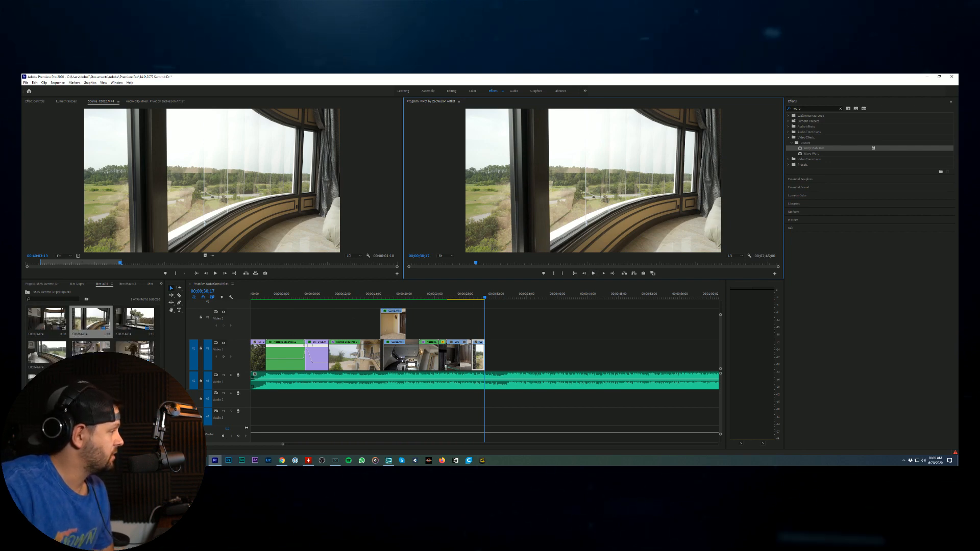
{"action": "scroll", "coordinate": [92, 332], "scroll_direction": "down", "scroll_amount": 1}
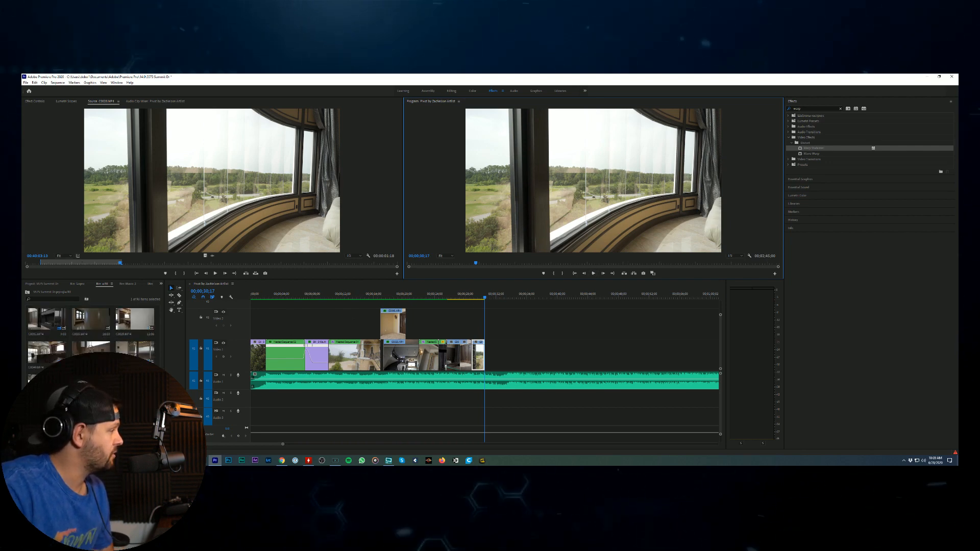
{"action": "scroll", "coordinate": [92, 331], "scroll_direction": "down", "scroll_amount": 1}
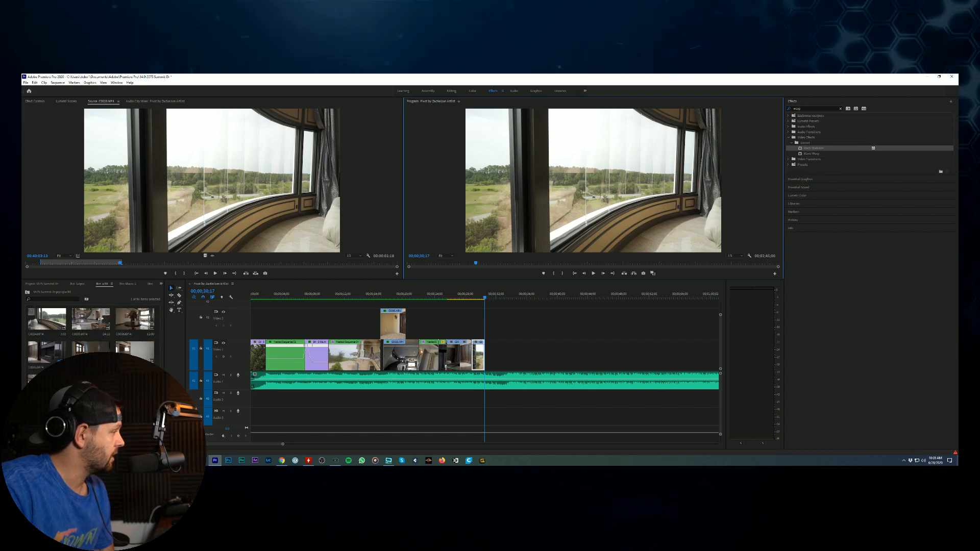
{"action": "scroll", "coordinate": [92, 332], "scroll_direction": "up", "scroll_amount": 1}
{"action": "scroll", "coordinate": [92, 332], "scroll_direction": "down", "scroll_amount": 1}
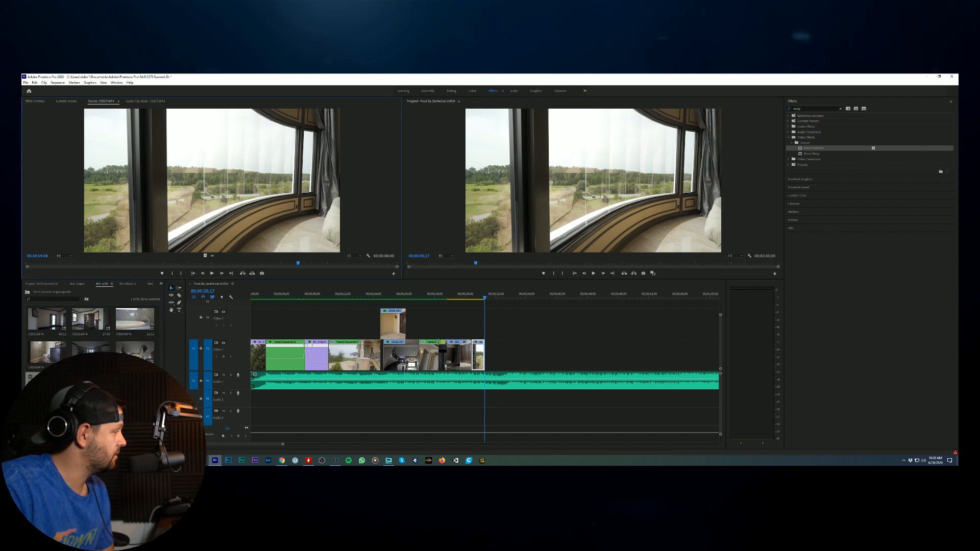
{"action": "double_click", "coordinate": [90, 351]}
{"action": "mouse_move", "coordinate": [34, 263]}
{"action": "left_mouse_down"}
{"action": "mouse_move", "coordinate": [345, 267]}
{"action": "mouse_move", "coordinate": [151, 265]}
{"action": "mouse_move", "coordinate": [510, 323]}
{"action": "mouse_move", "coordinate": [497, 355]}
{"action": "left_mouse_up"}
{"action": "key", "text": "o"}
{"action": "key", "text": "i"}
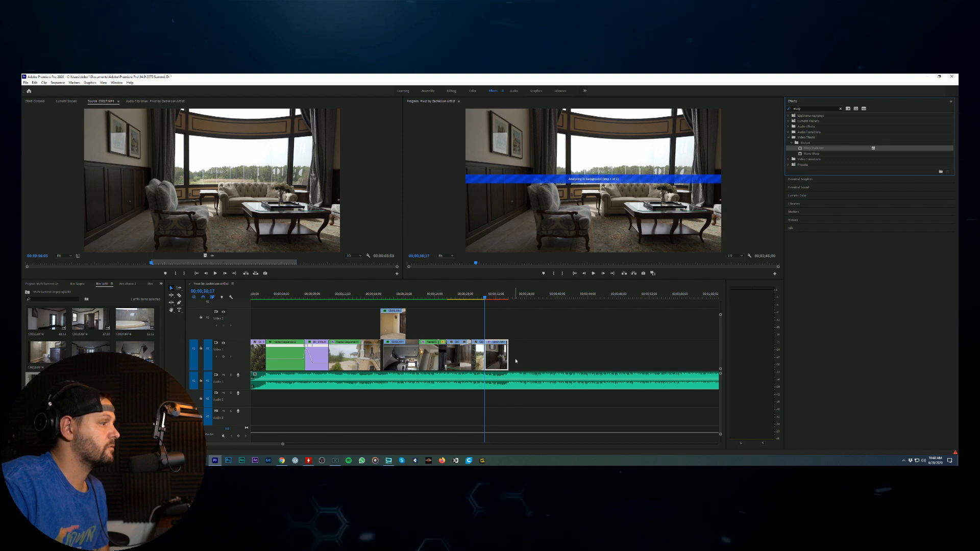
Step: View the living room clip's Warp Stabilizer settings and play the sequence from the foyer clip through the stabilized living room clip
{"action": "left_click", "coordinate": [35, 101]}
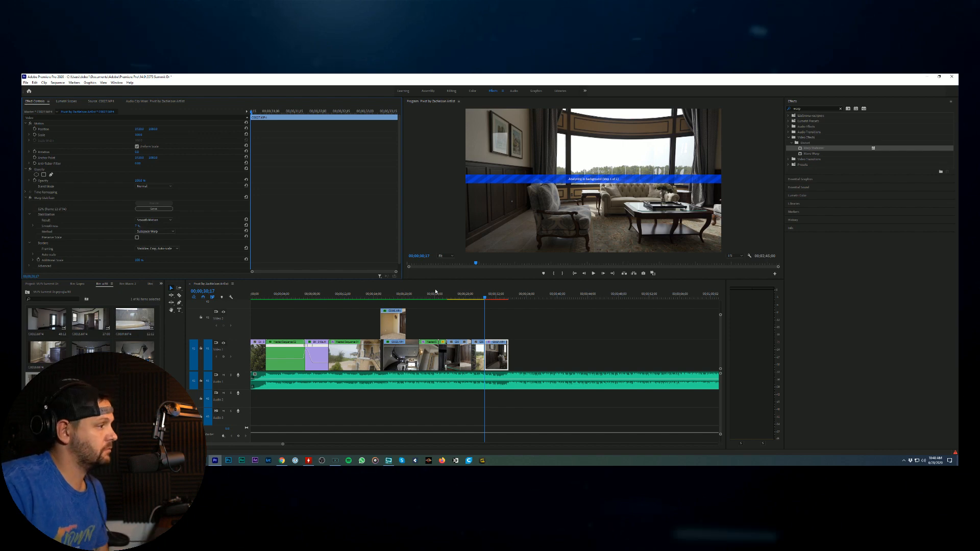
{"action": "left_click", "coordinate": [494, 300]}
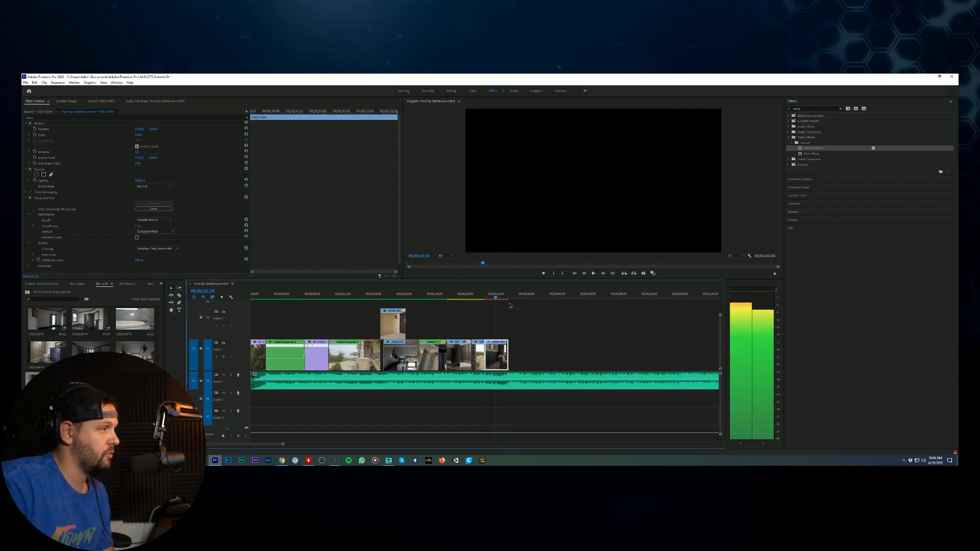
{"action": "mouse_move", "coordinate": [509, 305]}
{"action": "left_mouse_down"}
{"action": "mouse_move", "coordinate": [493, 305]}
{"action": "mouse_move", "coordinate": [503, 306]}
{"action": "left_mouse_up"}
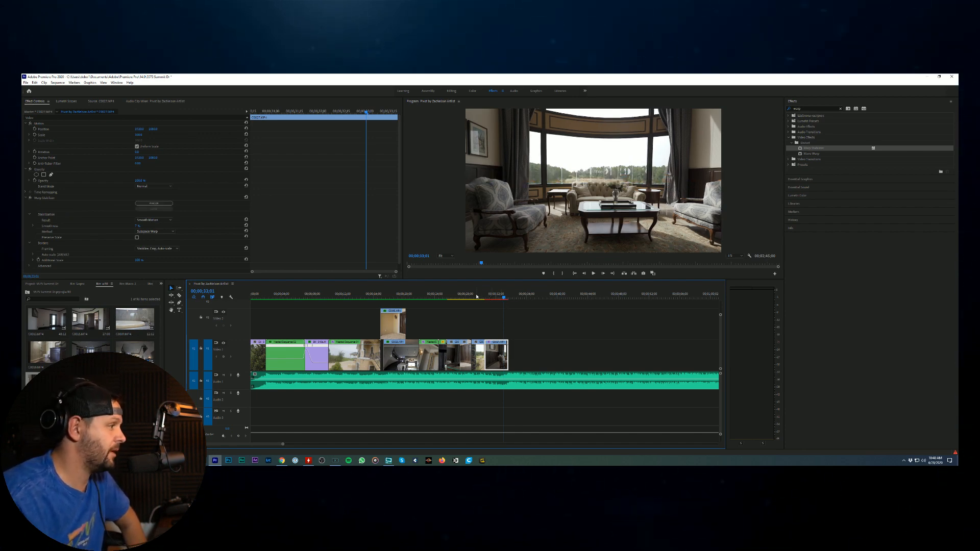
{"action": "left_click", "coordinate": [434, 297]}
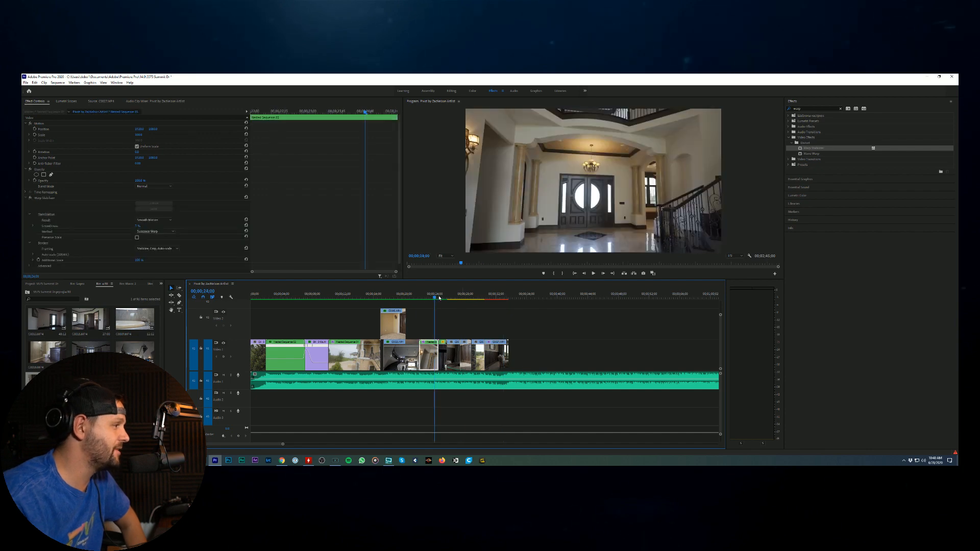
{"action": "left_click", "coordinate": [592, 273]}
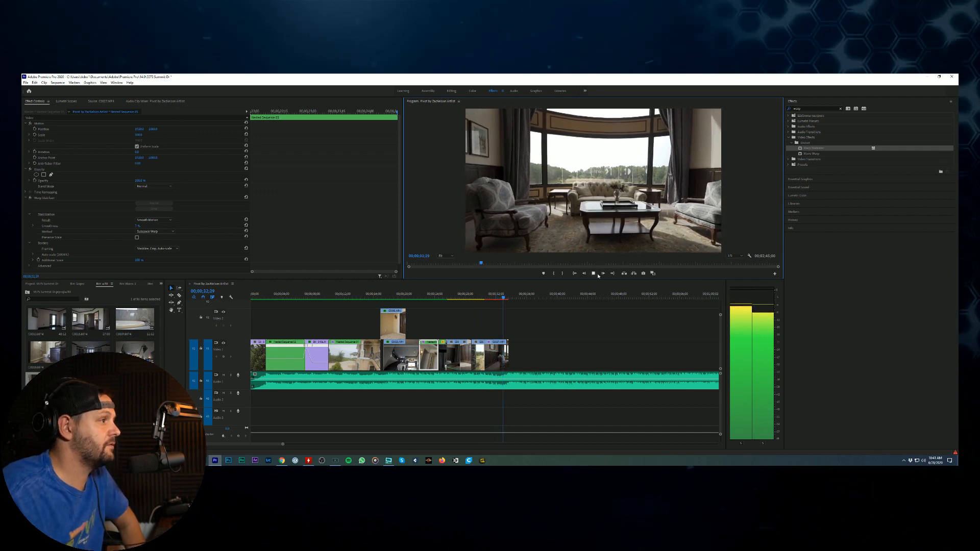
{"action": "key", "text": "space"}
{"action": "left_click", "coordinate": [510, 381]}
{"action": "right_click", "coordinate": [501, 360]}
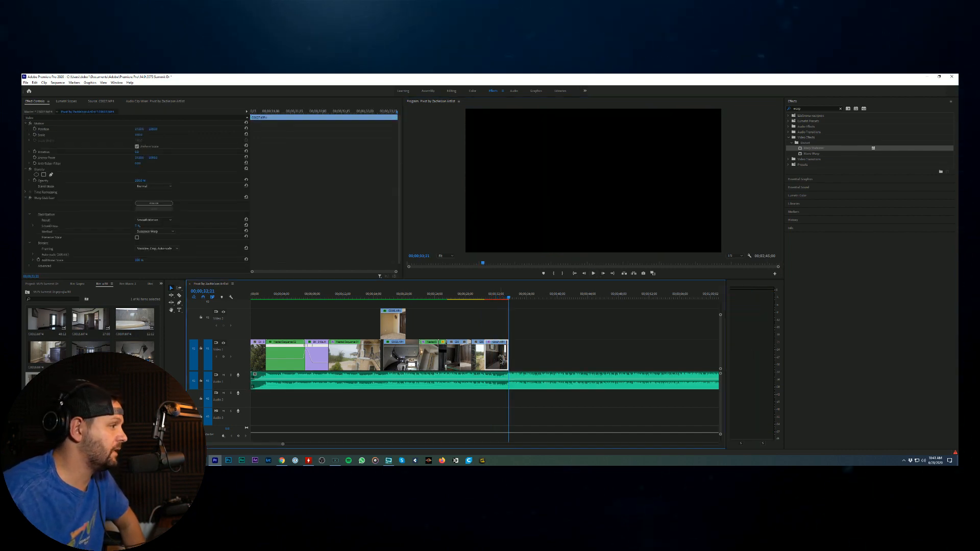
{"action": "left_click", "coordinate": [525, 258]}
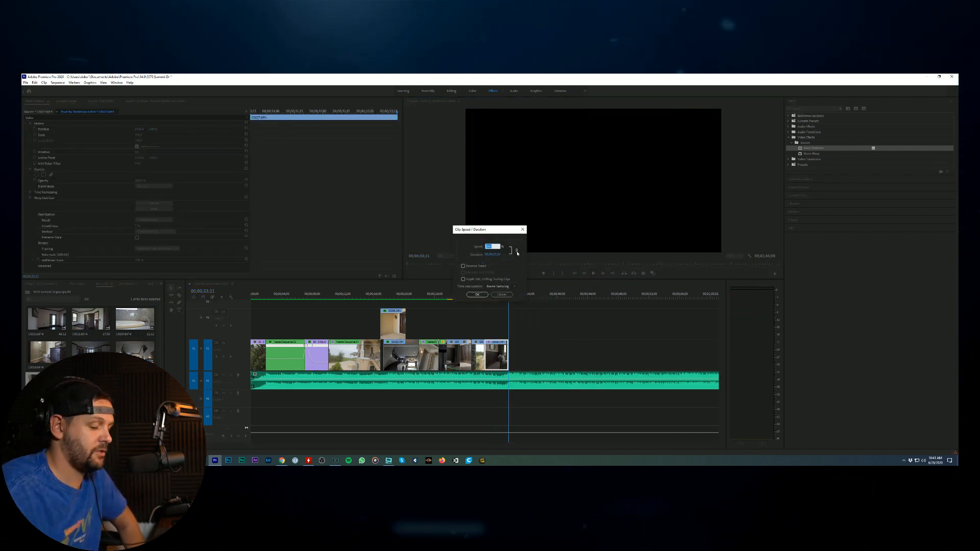
{"action": "left_click", "coordinate": [509, 295]}
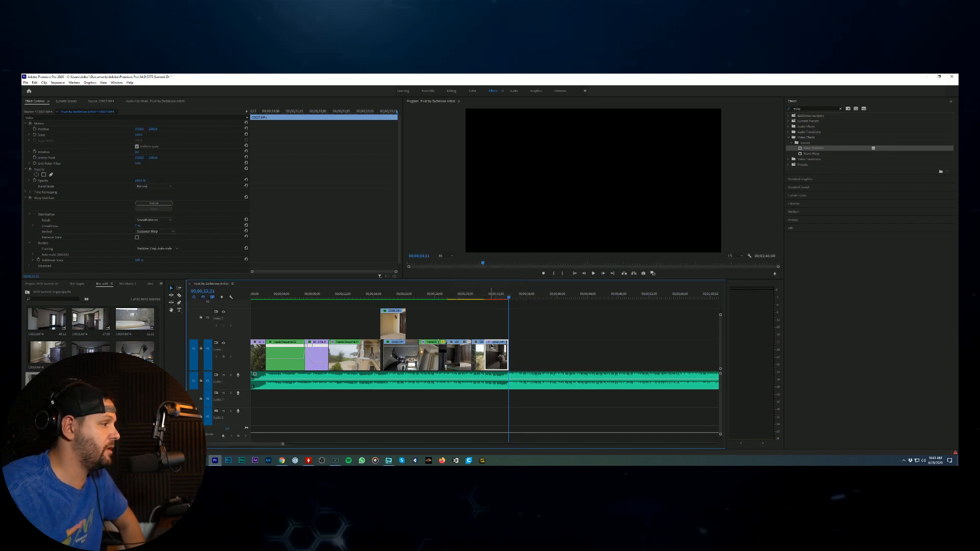
{"action": "key", "text": "Left"}
{"action": "key", "text": "Left"}
{"action": "key", "text": "Left"}
{"action": "key", "text": "Left"}
{"action": "right_click", "coordinate": [503, 362]}
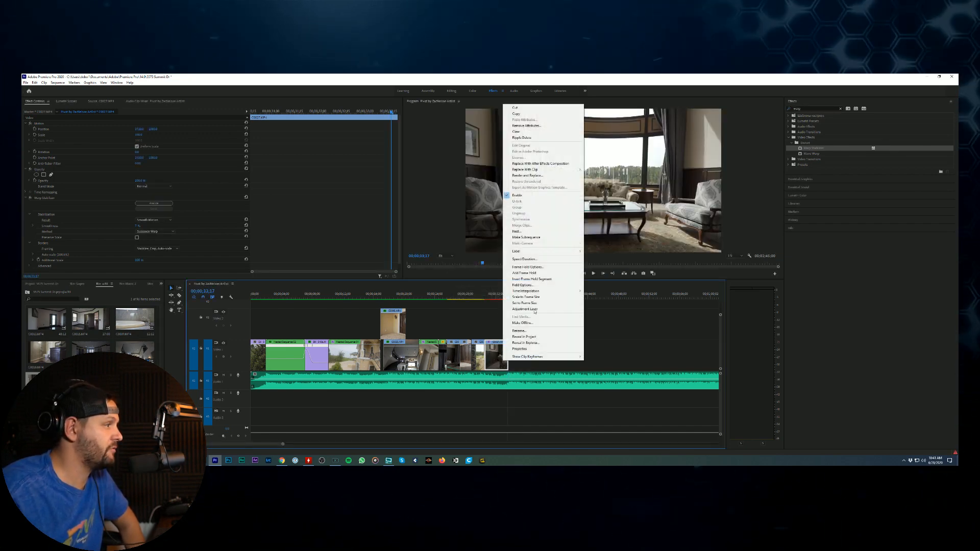
{"action": "left_click", "coordinate": [634, 362]}
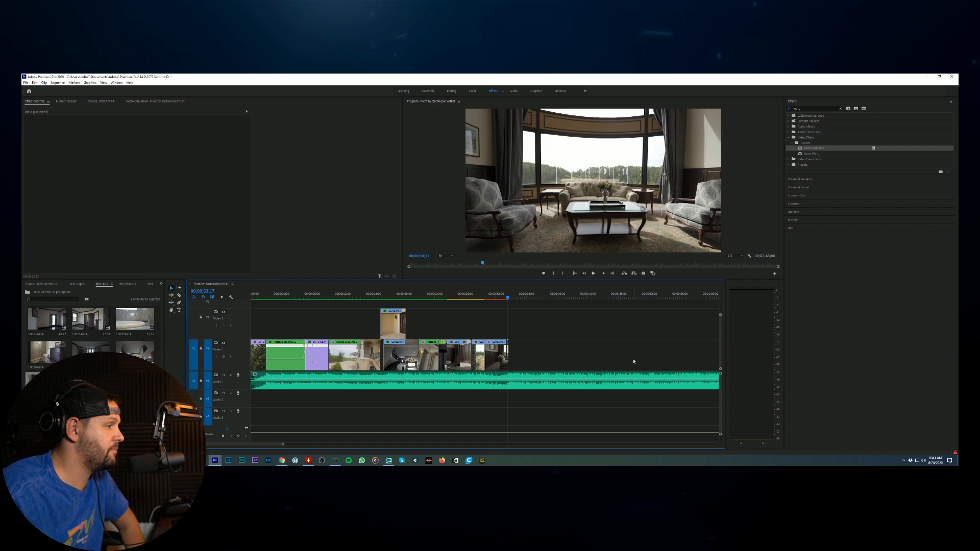
Step: Nest the stabilized living room clip, accepting the suggested sequence name
{"action": "left_click", "coordinate": [498, 361]}
{"action": "right_click", "coordinate": [499, 360]}
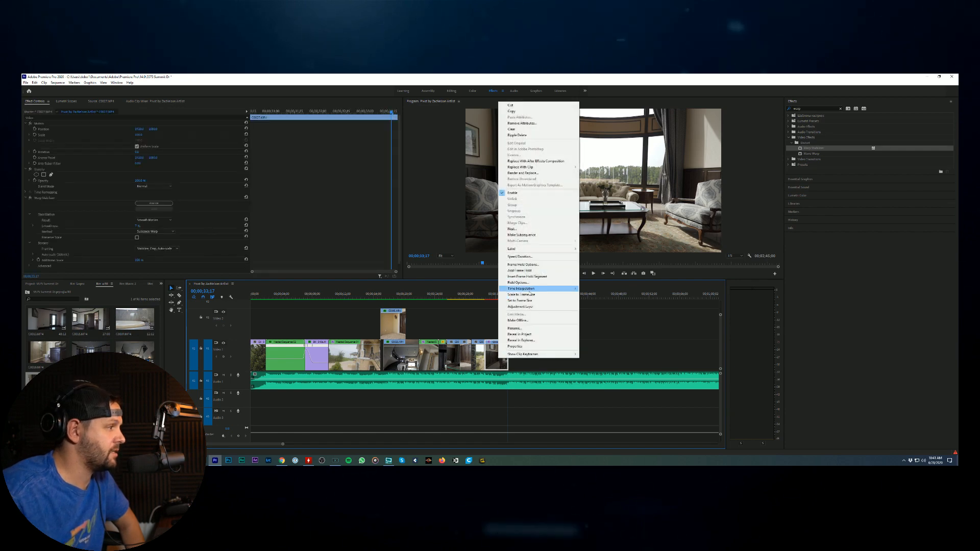
{"action": "left_click", "coordinate": [516, 228]}
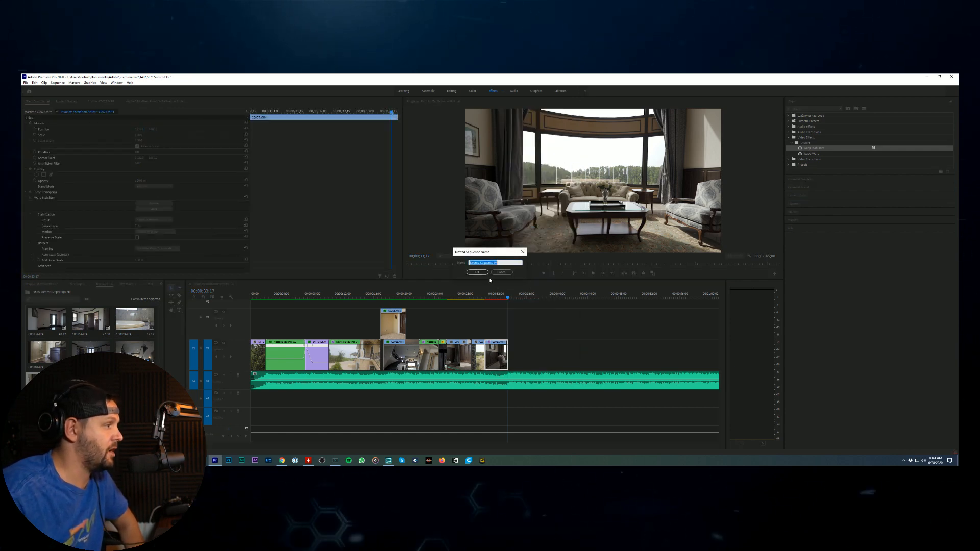
{"action": "key", "text": "Return"}
Step: Reverse the nested living room clip's playback, trim a little off its end, and play it back
{"action": "left_click", "coordinate": [495, 351]}
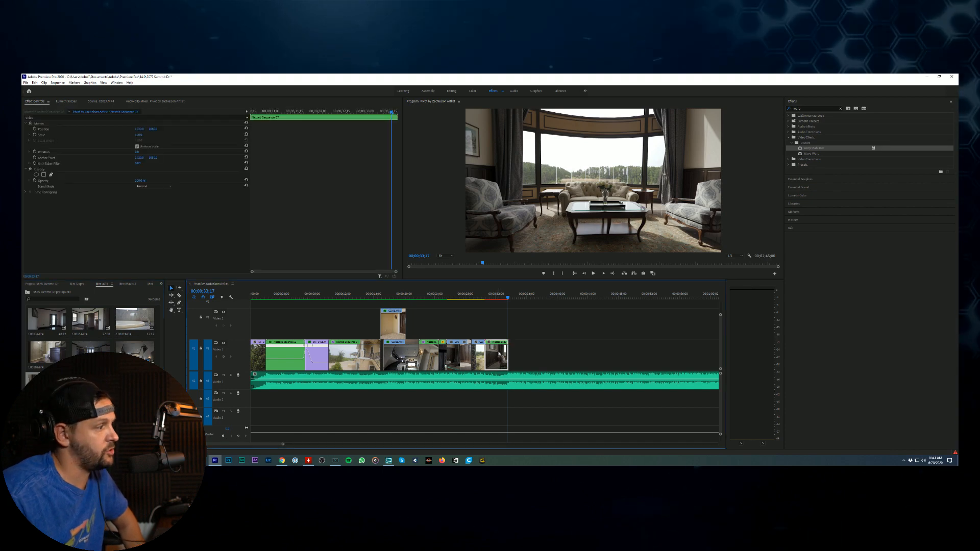
{"action": "right_click", "coordinate": [499, 351]}
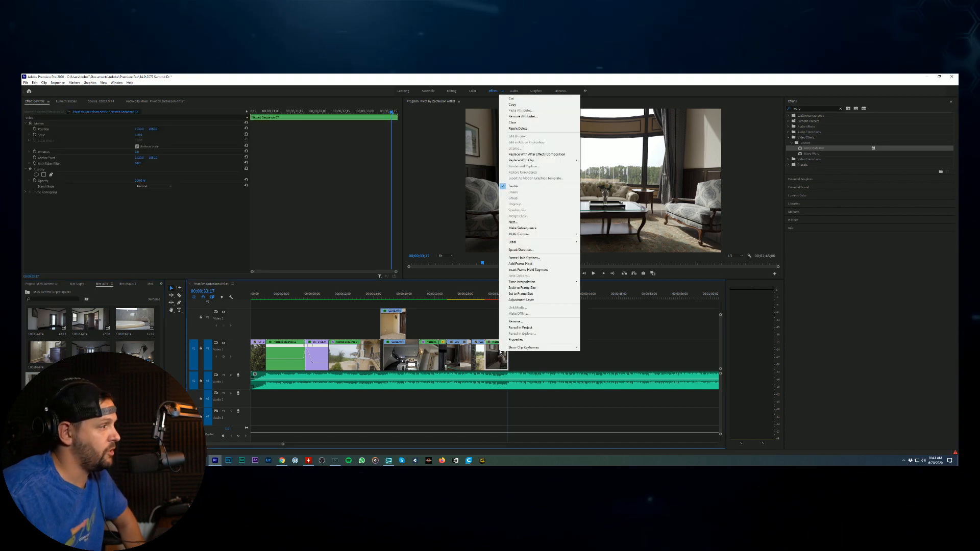
{"action": "left_click", "coordinate": [520, 250]}
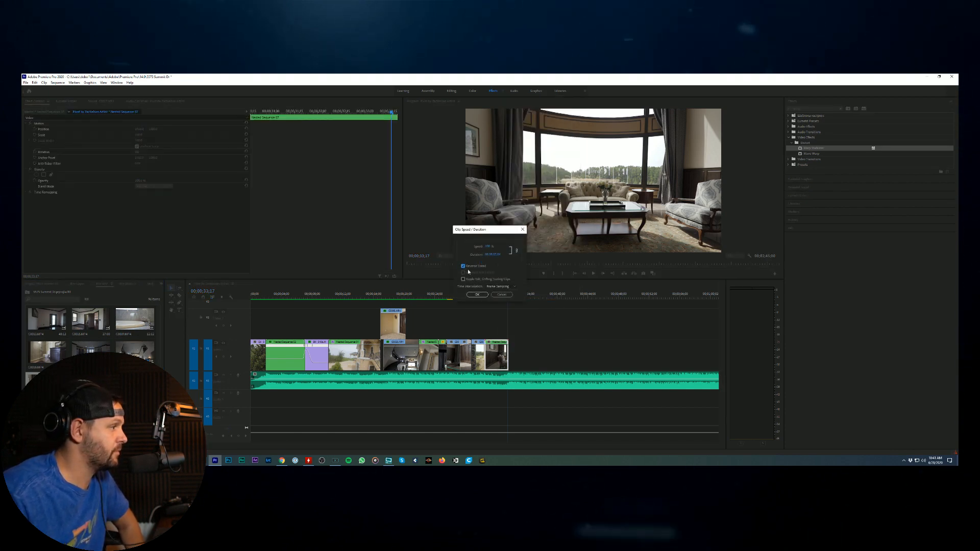
{"action": "left_click", "coordinate": [476, 295]}
{"action": "mouse_move", "coordinate": [473, 298]}
{"action": "left_mouse_down"}
{"action": "mouse_move", "coordinate": [500, 298]}
{"action": "mouse_move", "coordinate": [491, 298]}
{"action": "left_mouse_up"}
{"action": "left_click_drag", "start_coordinate": [507, 343], "coordinate": [505, 342]}
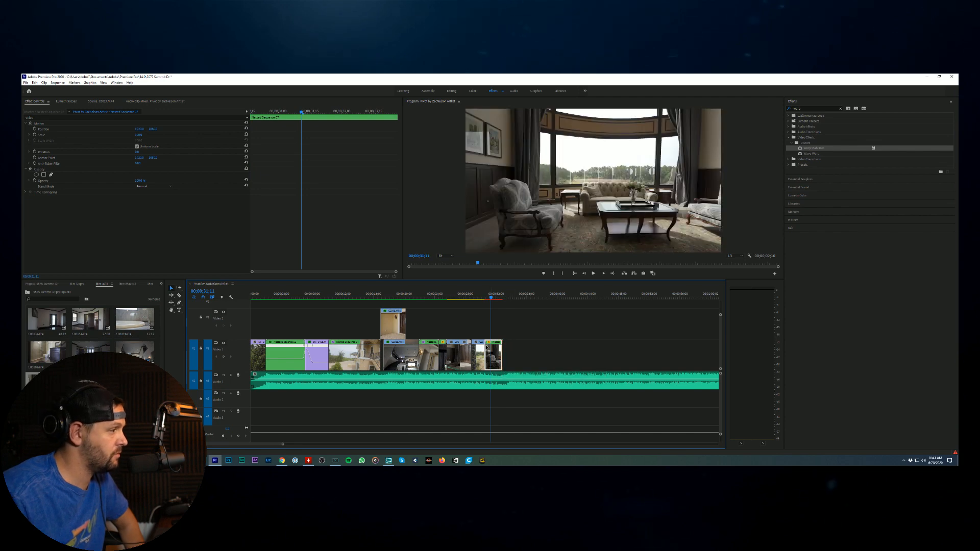
{"action": "key", "text": "space"}
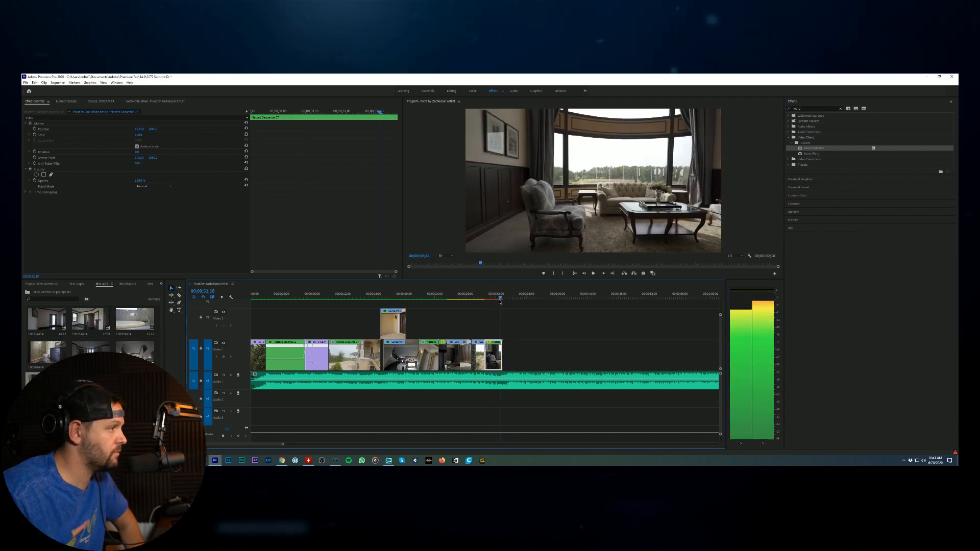
Step: Slow down the reversed living room nest and change its time interpolation method
{"action": "right_click", "coordinate": [496, 359]}
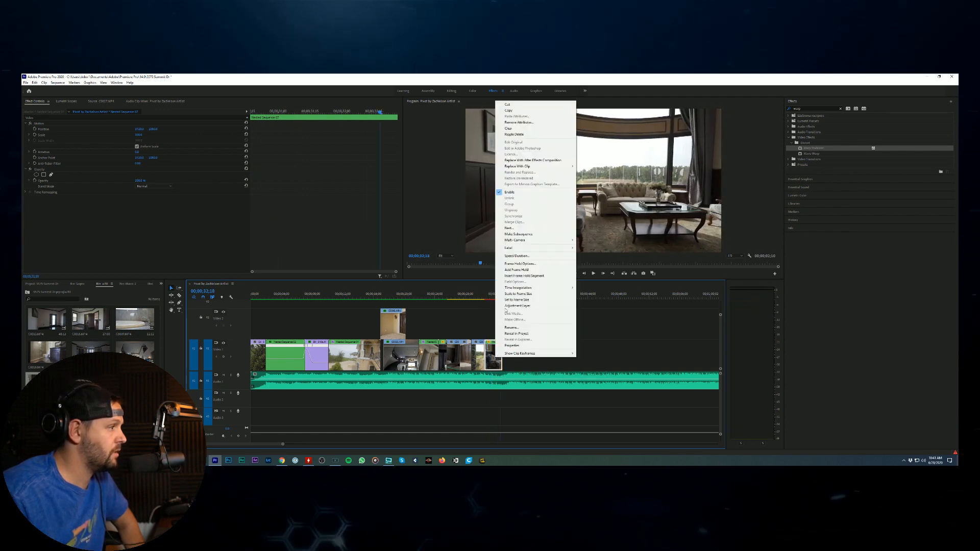
{"action": "left_click", "coordinate": [516, 255]}
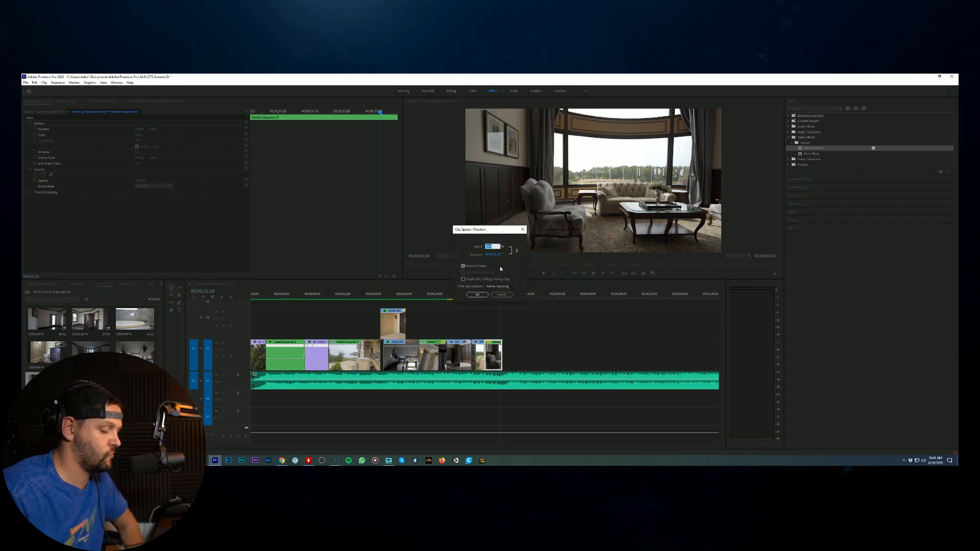
{"action": "key", "text": "Return"}
{"action": "right_click", "coordinate": [501, 363]}
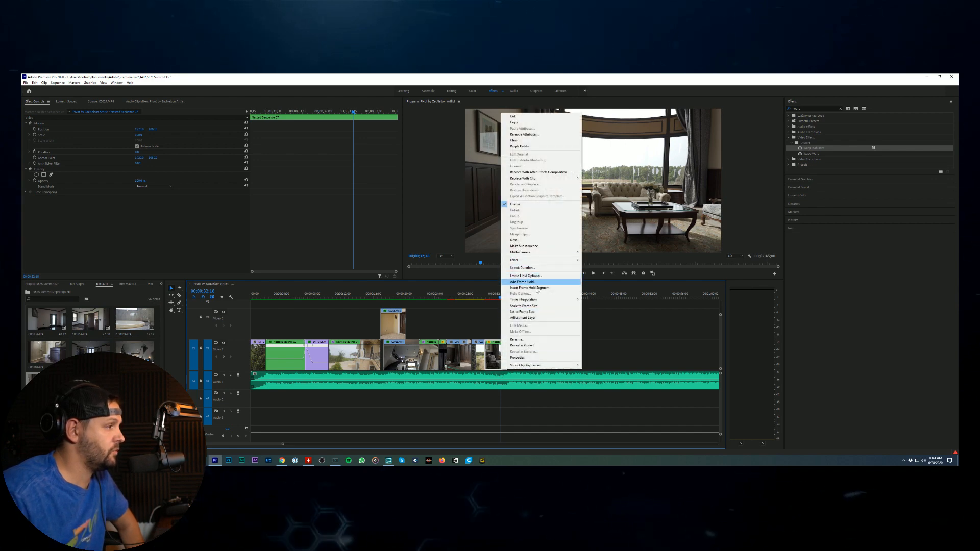
{"action": "mouse_move", "coordinate": [525, 300]}
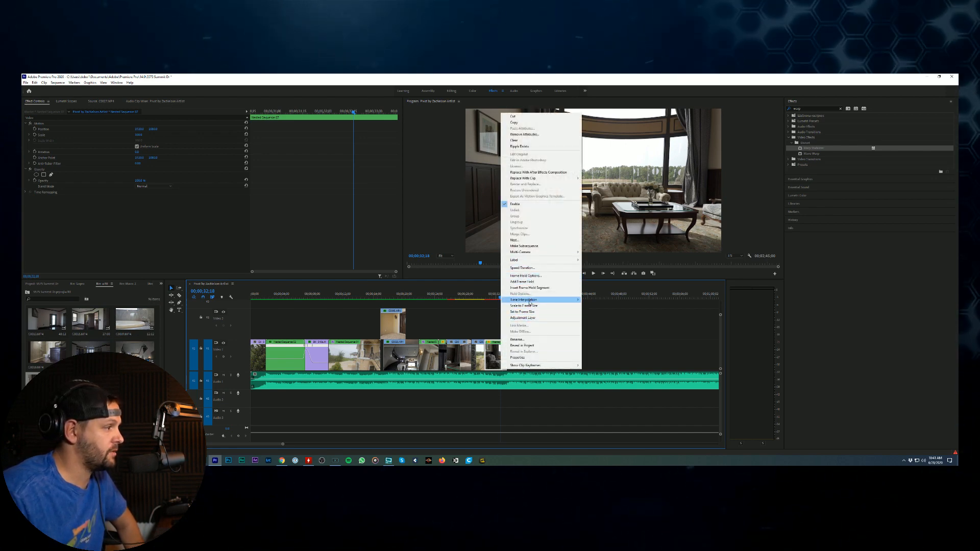
{"action": "left_click", "coordinate": [598, 312]}
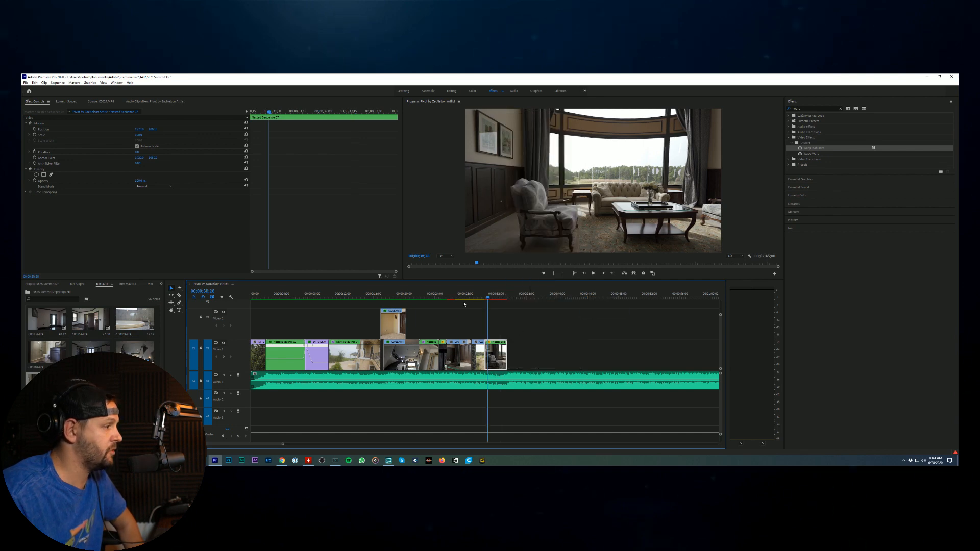
Step: Render and review the sequence from the foyer clip onward, and shorten the nested living room clip's end
{"action": "key", "text": "Return"}
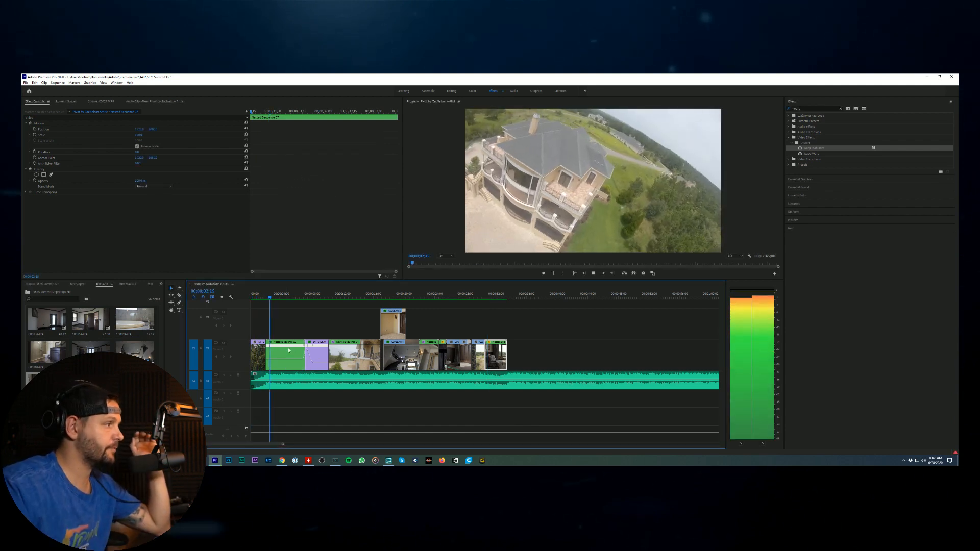
{"action": "left_click", "coordinate": [433, 298]}
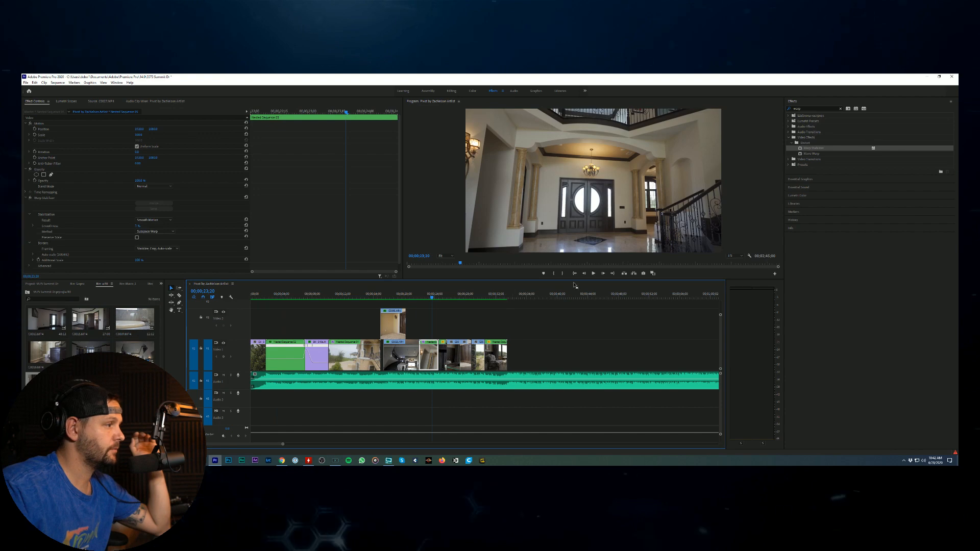
{"action": "left_click", "coordinate": [593, 273]}
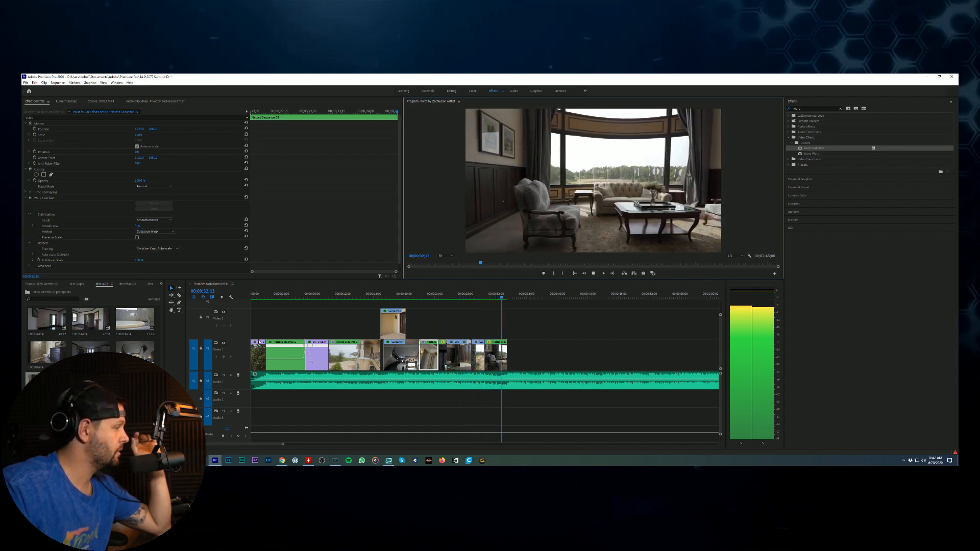
{"action": "left_click", "coordinate": [387, 380]}
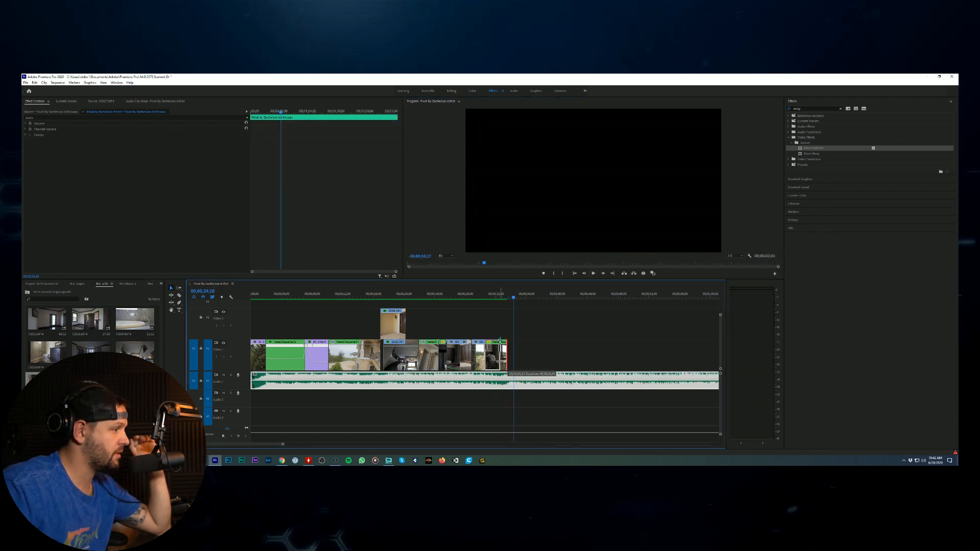
{"action": "left_click_drag", "start_coordinate": [500, 339], "coordinate": [499, 341]}
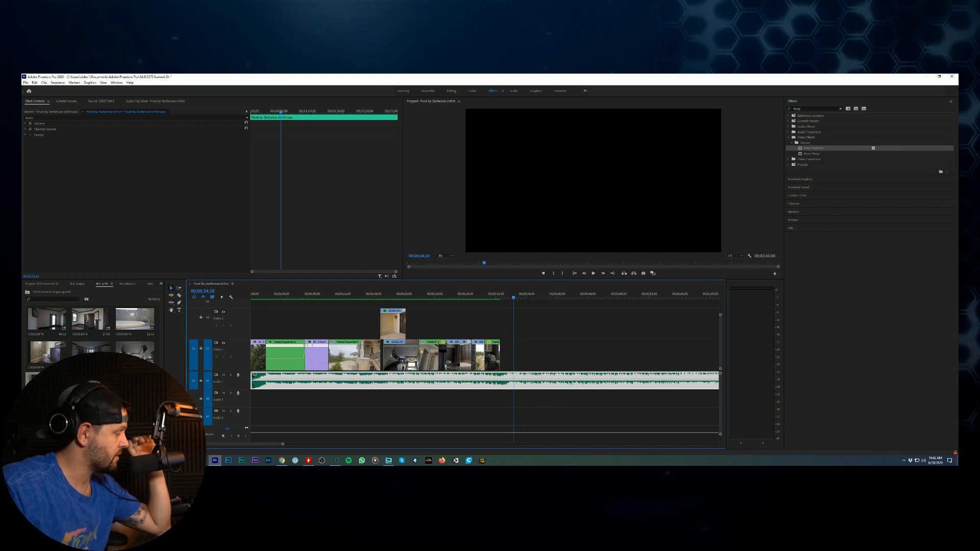
Step: Mark a range of the clip showing the flower vase table facing the foyer, and append it after the nested living room clip
{"action": "double_click", "coordinate": [60, 311]}
{"action": "left_click", "coordinate": [41, 264]}
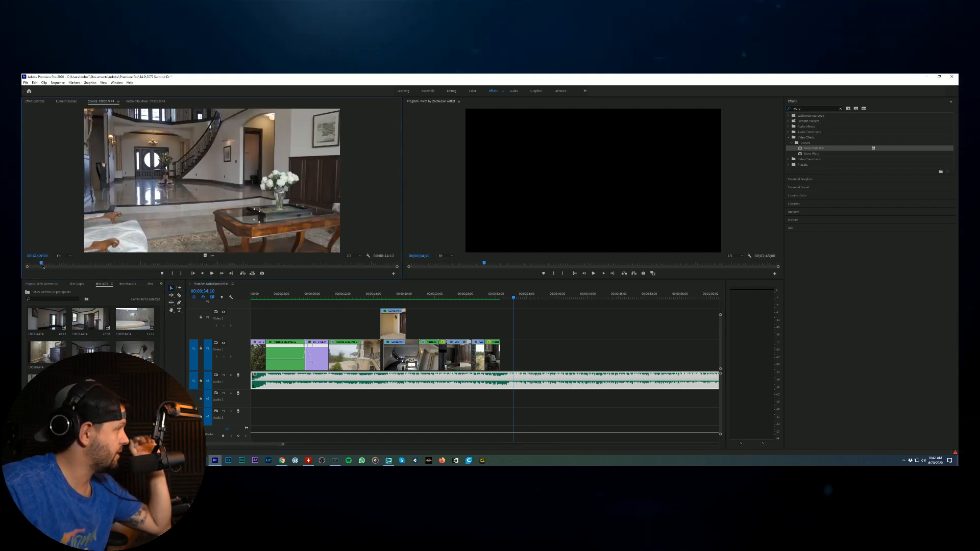
{"action": "left_click_drag", "start_coordinate": [76, 264], "coordinate": [391, 289]}
{"action": "left_click_drag", "start_coordinate": [293, 289], "coordinate": [133, 298]}
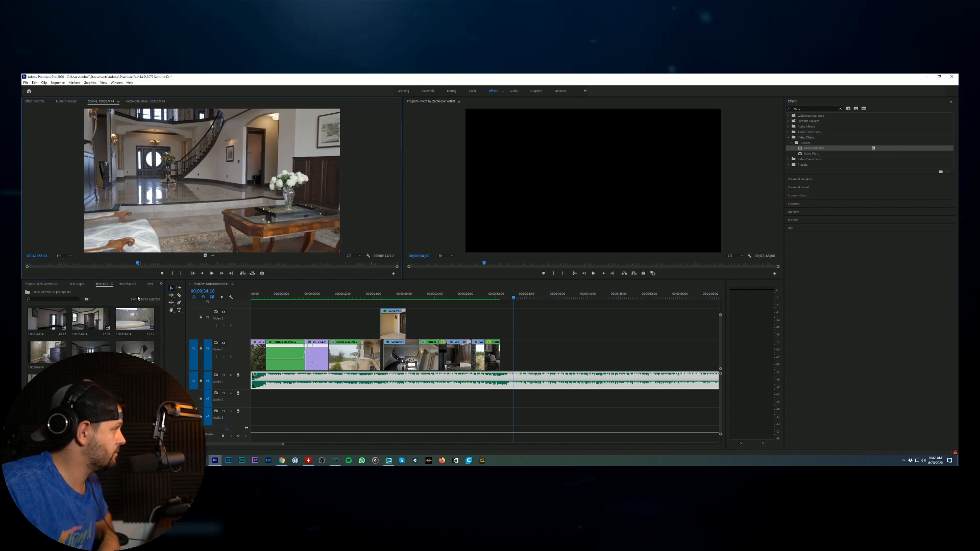
{"action": "left_click_drag", "start_coordinate": [57, 262], "coordinate": [136, 266]}
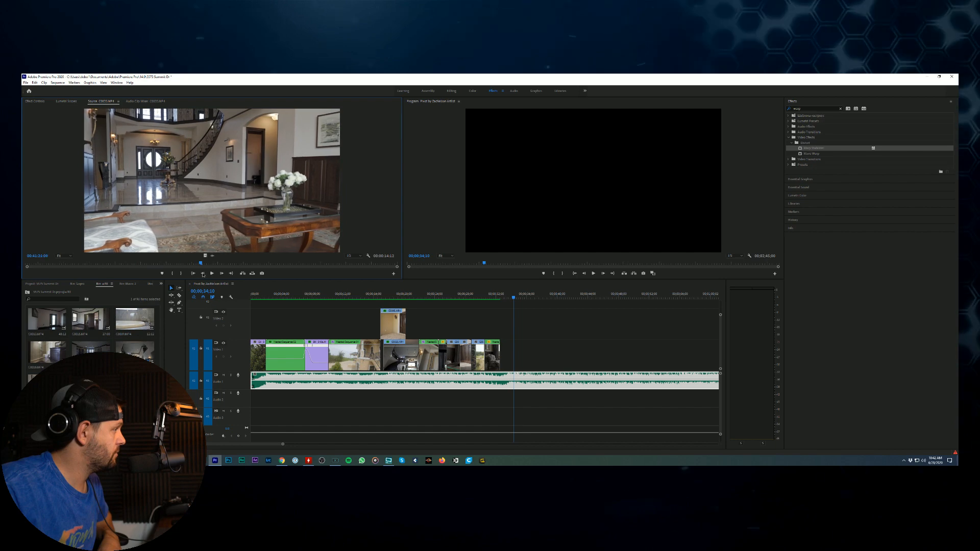
{"action": "left_click_drag", "start_coordinate": [138, 270], "coordinate": [332, 265]}
{"action": "key", "text": "o"}
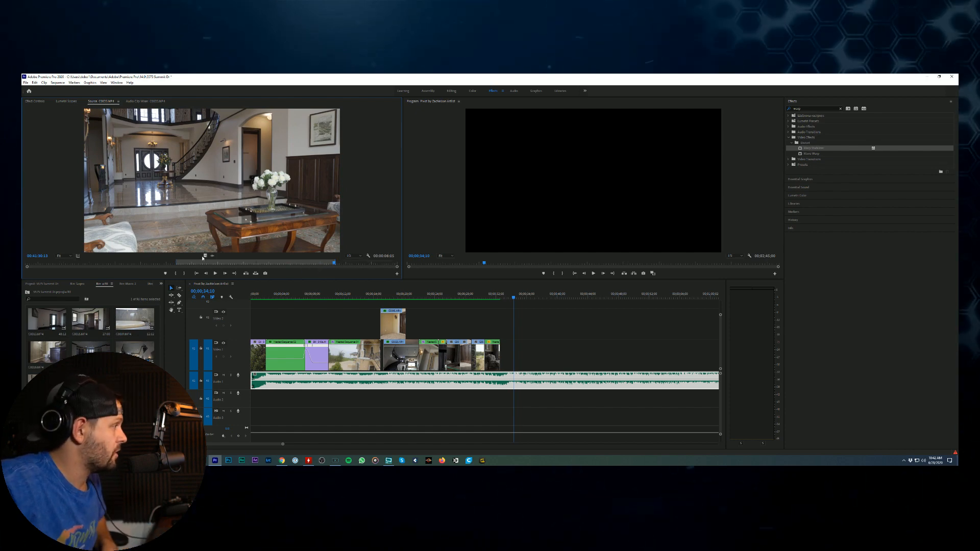
{"action": "left_click_drag", "start_coordinate": [212, 178], "coordinate": [524, 352]}
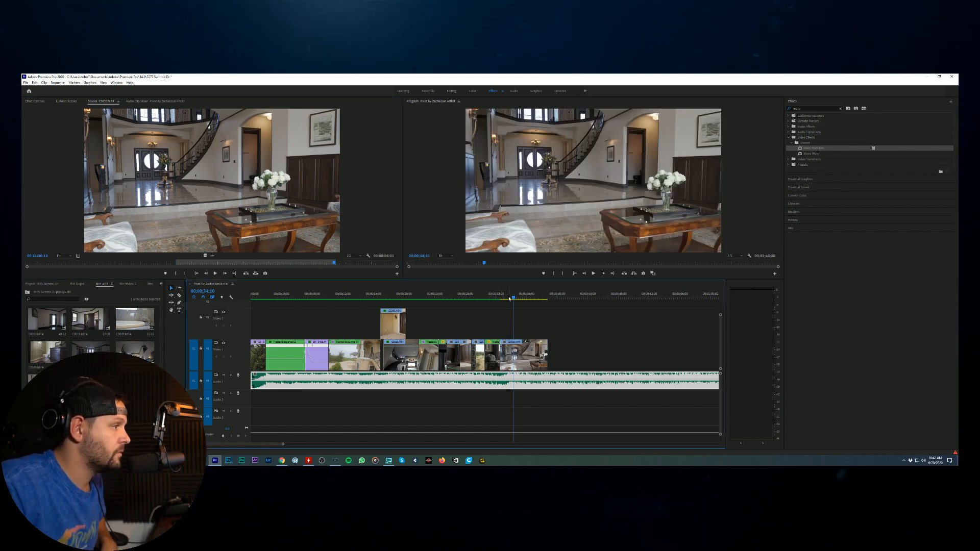
Step: Trim the start of the flower vase clip without leaving a gap, and play through the cut from the living room nest
{"action": "key", "text": "space"}
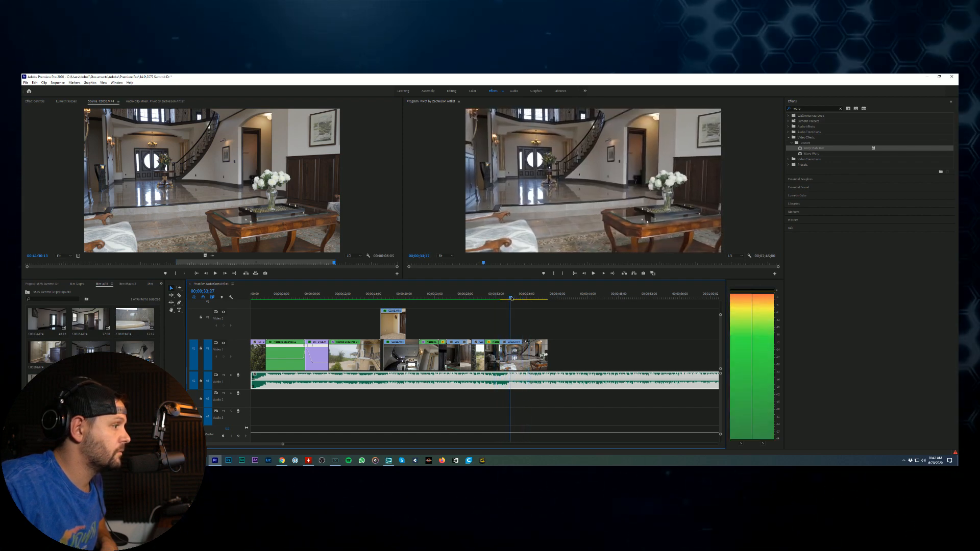
{"action": "key", "text": "space"}
{"action": "left_click_drag", "start_coordinate": [510, 343], "coordinate": [511, 343]}
{"action": "left_click", "coordinate": [492, 297]}
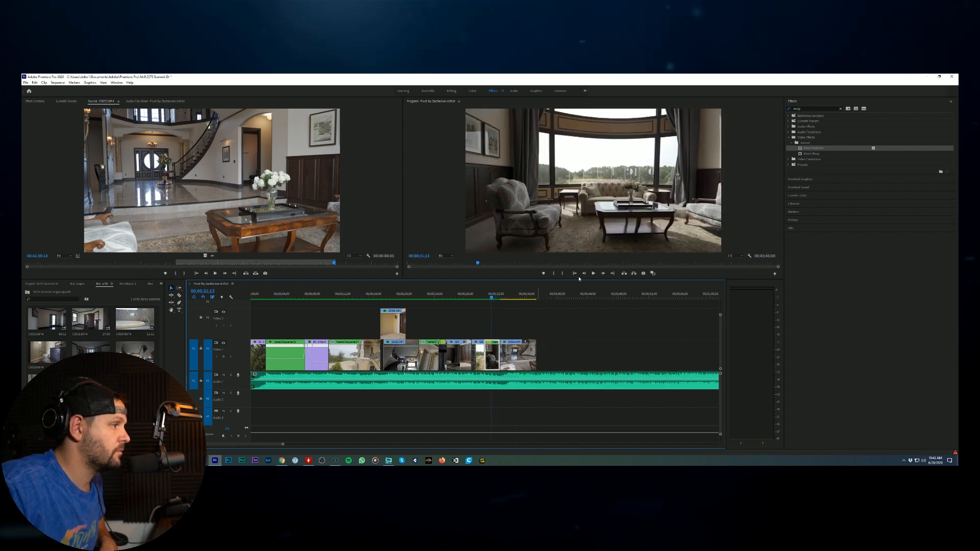
{"action": "left_click", "coordinate": [593, 273]}
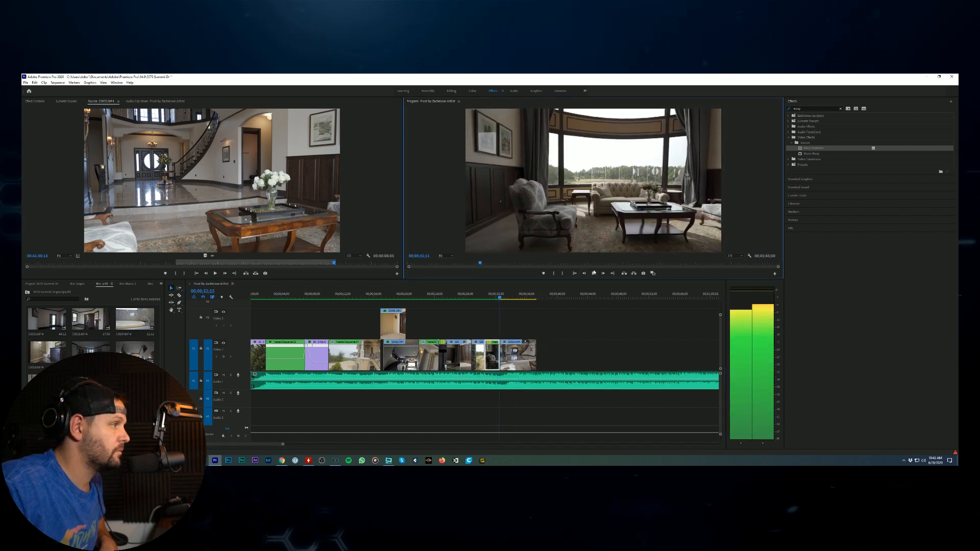
{"action": "right_click", "coordinate": [516, 365]}
{"action": "key", "text": "Escape"}
{"action": "left_click", "coordinate": [591, 273]}
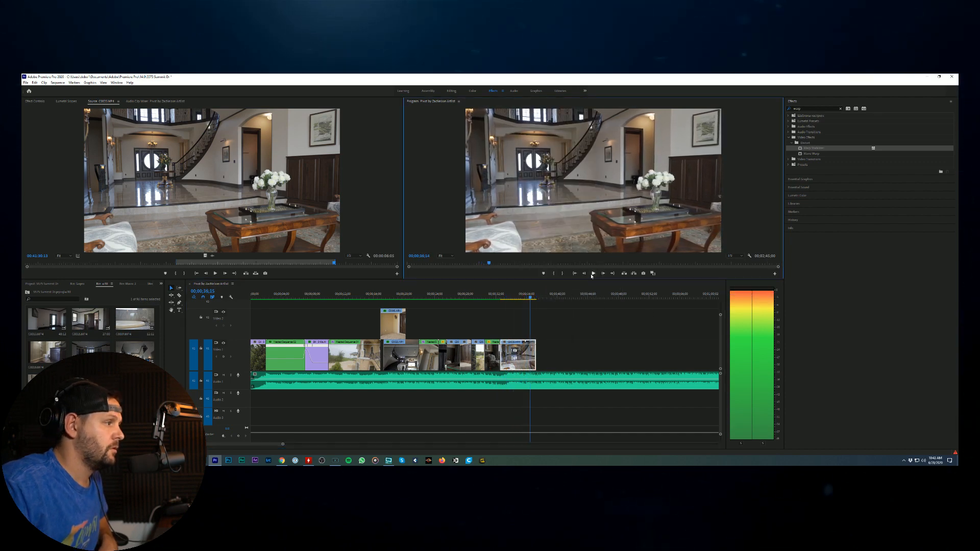
Step: Set the flower vase clip's speed to 140% and play back from the living room nest through it
{"action": "right_click", "coordinate": [518, 358]}
{"action": "left_click", "coordinate": [547, 262]}
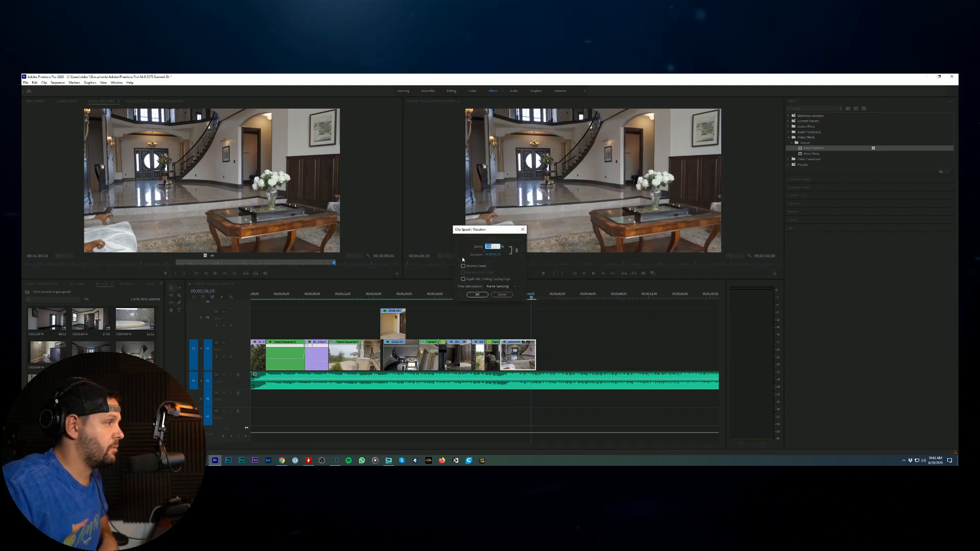
{"action": "type", "text": "14"}
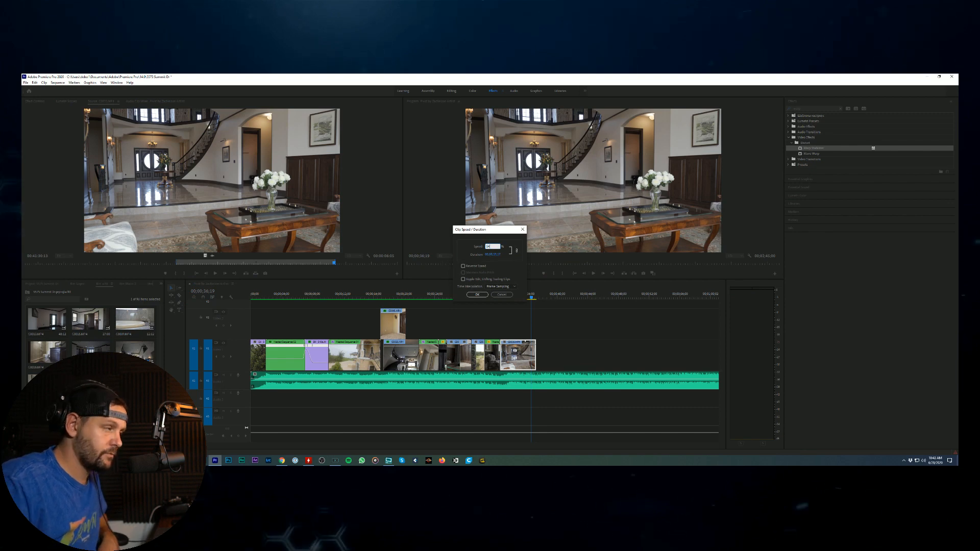
{"action": "type", "text": "0"}
{"action": "key", "text": "Return"}
{"action": "left_click", "coordinate": [575, 273]}
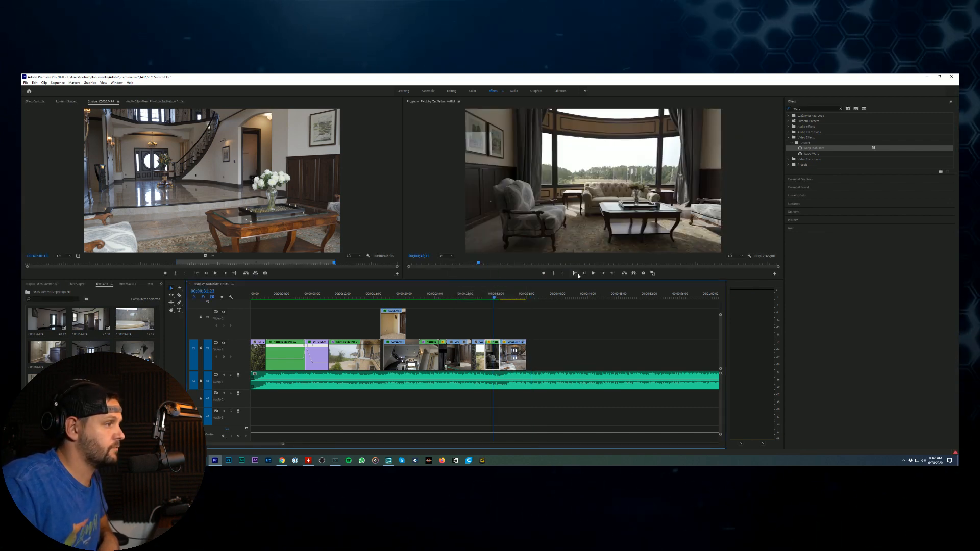
{"action": "left_click", "coordinate": [593, 273]}
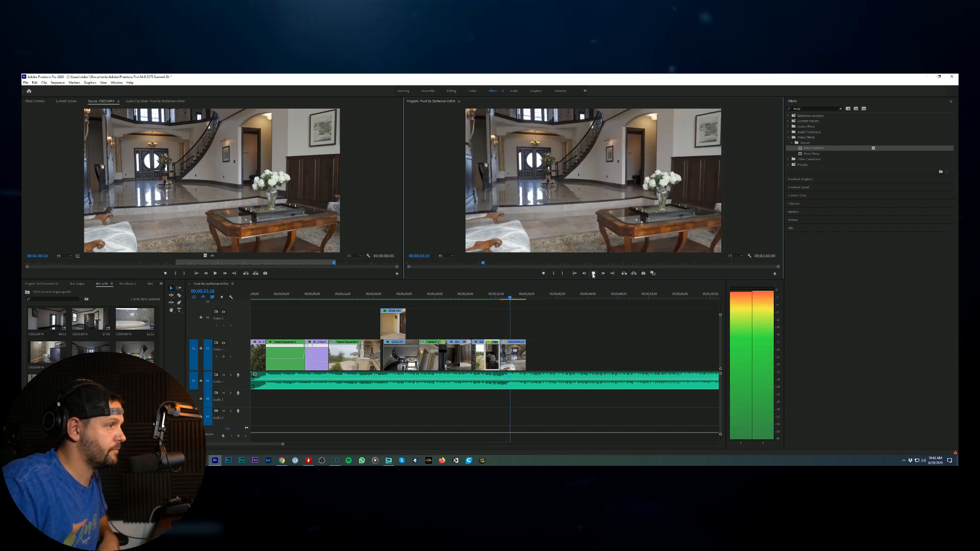
{"action": "left_click", "coordinate": [593, 274]}
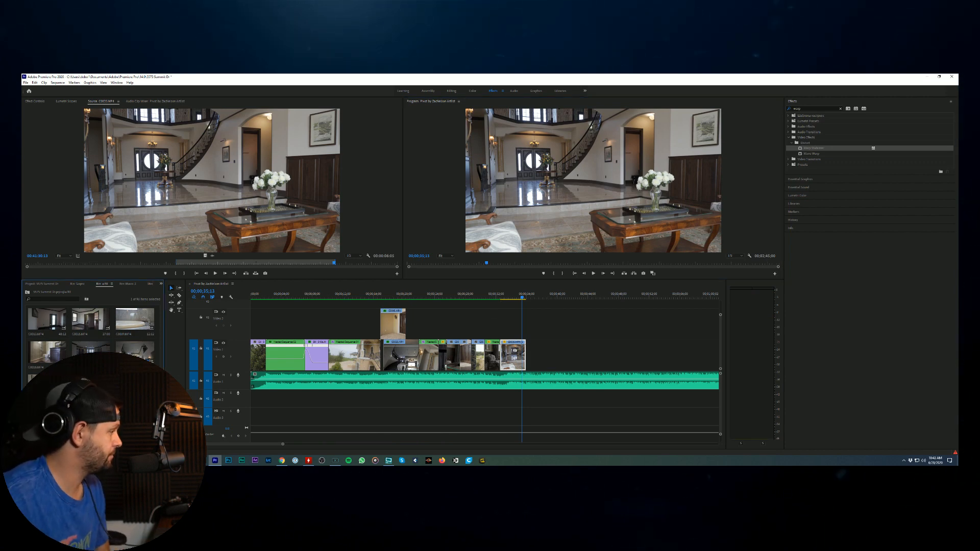
Step: Find the kitchen island clip in the bin, append a marked range after the flower vase clip, and play across the new cut
{"action": "scroll", "coordinate": [92, 331], "scroll_direction": "down", "scroll_amount": 2}
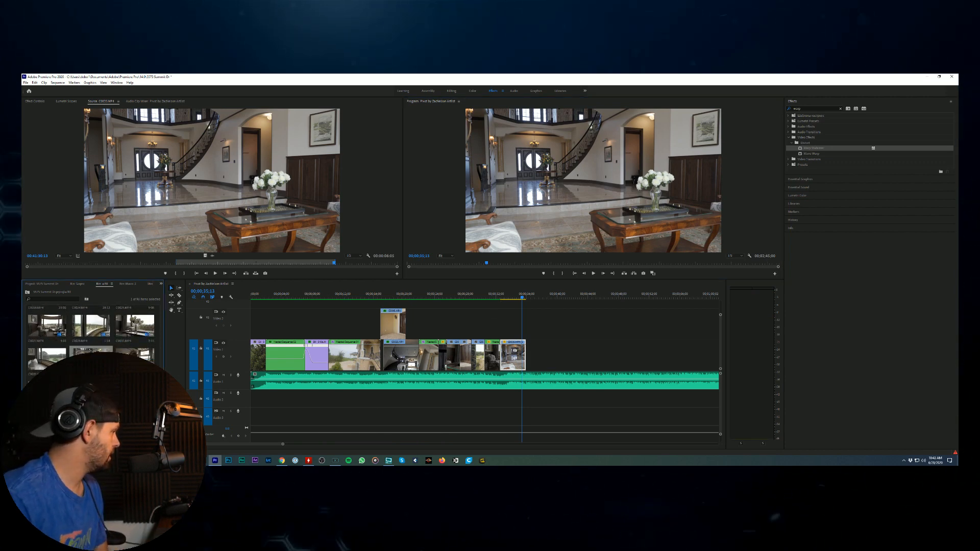
{"action": "double_click", "coordinate": [91, 353]}
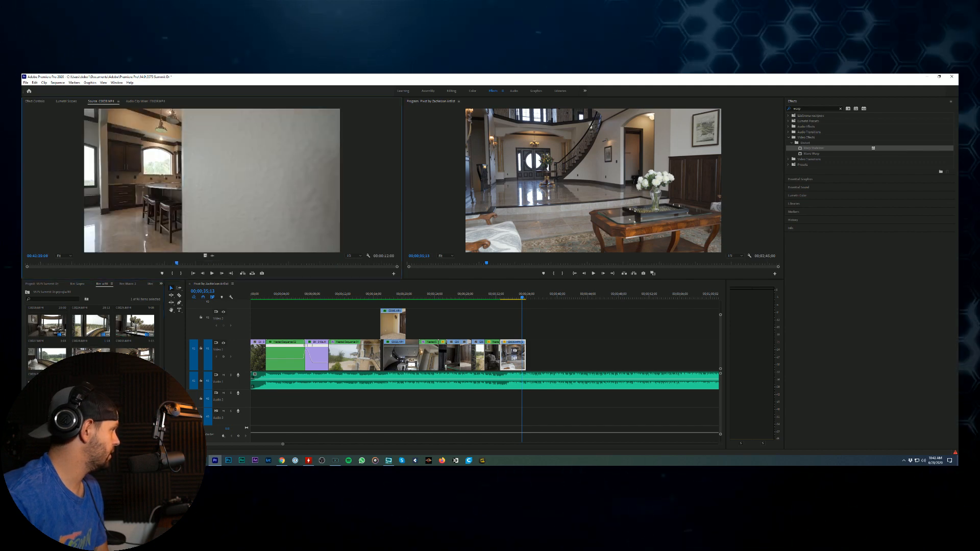
{"action": "left_click", "coordinate": [42, 263]}
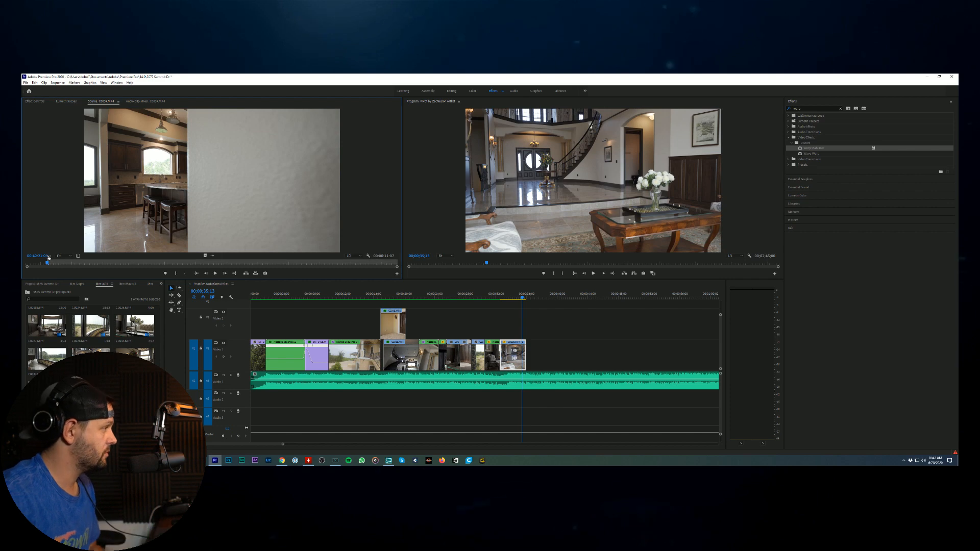
{"action": "left_click_drag", "start_coordinate": [47, 264], "coordinate": [107, 273]}
{"action": "left_click_drag", "start_coordinate": [166, 277], "coordinate": [294, 278]}
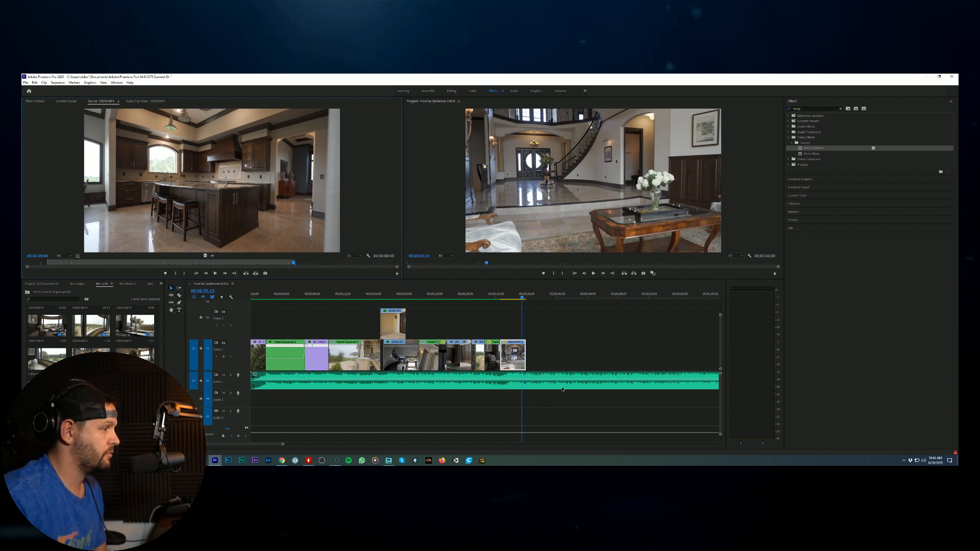
{"action": "left_click_drag", "start_coordinate": [204, 256], "coordinate": [521, 354]}
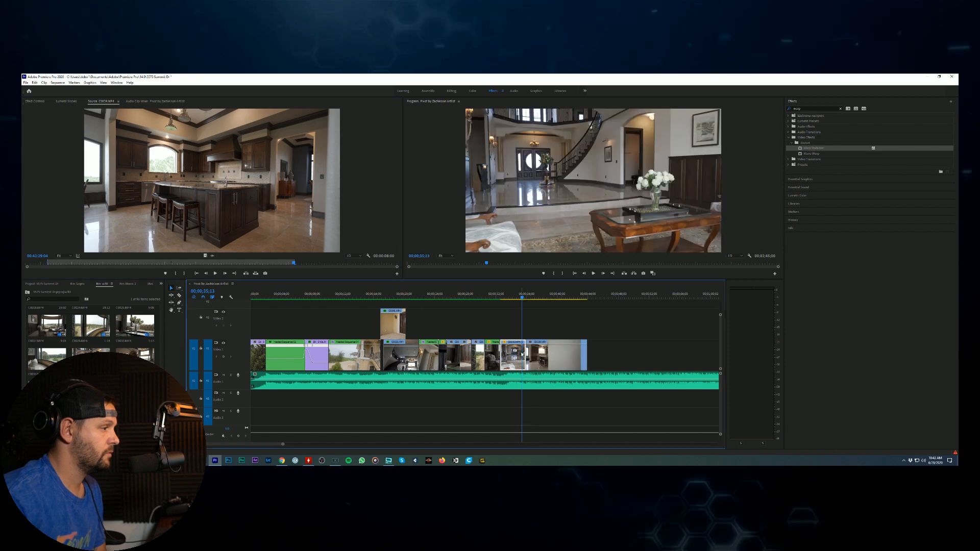
{"action": "left_click", "coordinate": [527, 295]}
{"action": "left_click", "coordinate": [522, 294]}
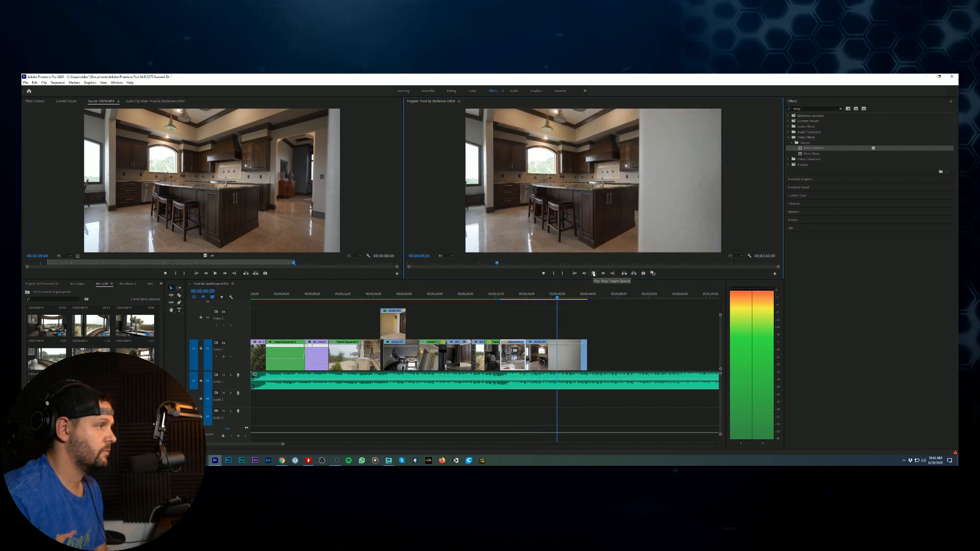
Step: Stop the playback and shorten the end of the kitchen island clip on the timeline
{"action": "left_click", "coordinate": [593, 274]}
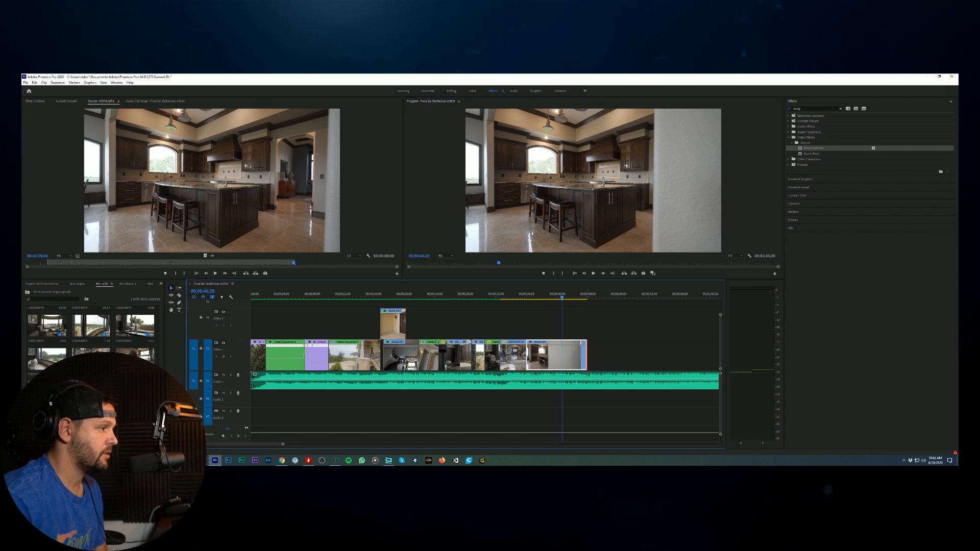
{"action": "left_click_drag", "start_coordinate": [582, 342], "coordinate": [570, 341]}
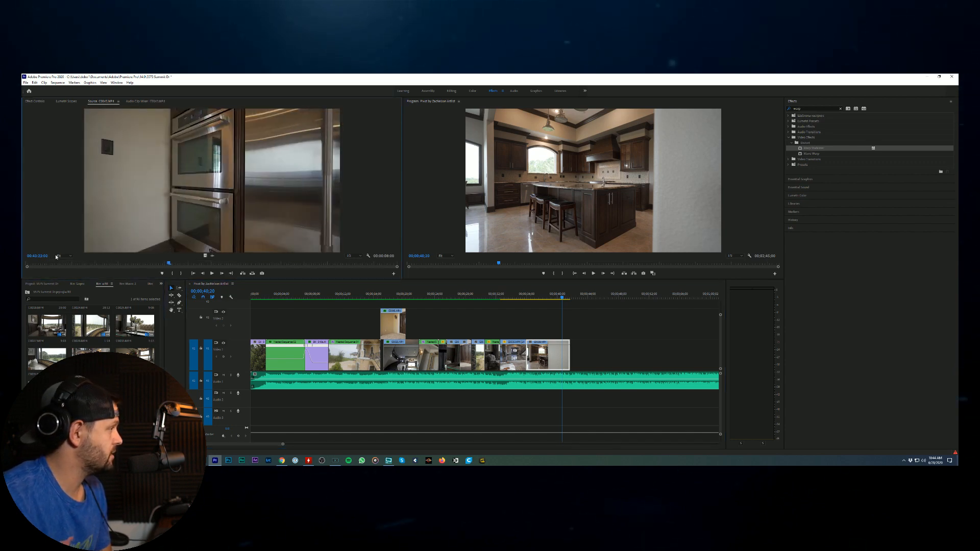
Step: Mark a range of the clip showing the double ovens beside the refrigerator, and park it on the timeline past a gap after the kitchen island clip
{"action": "left_click", "coordinate": [60, 266]}
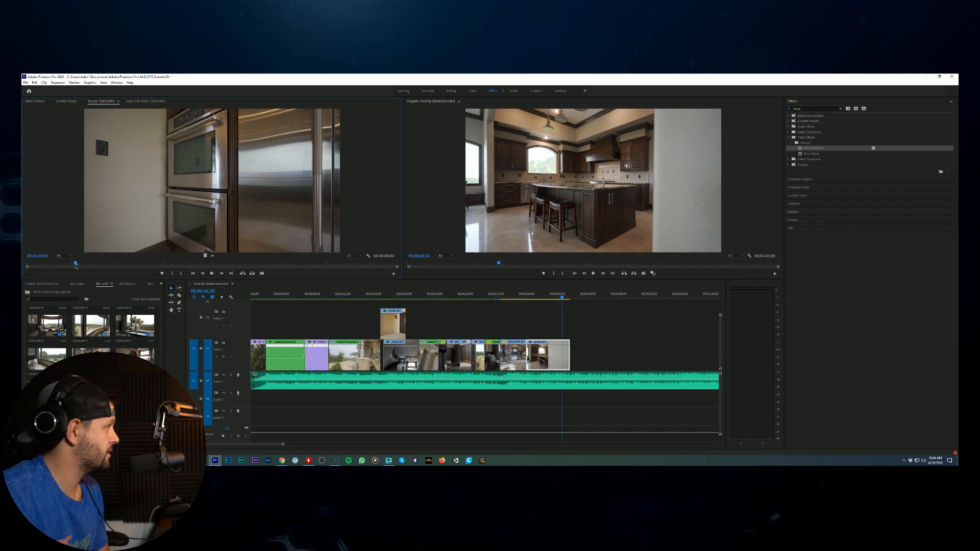
{"action": "left_click_drag", "start_coordinate": [76, 266], "coordinate": [189, 270]}
{"action": "key", "text": "i"}
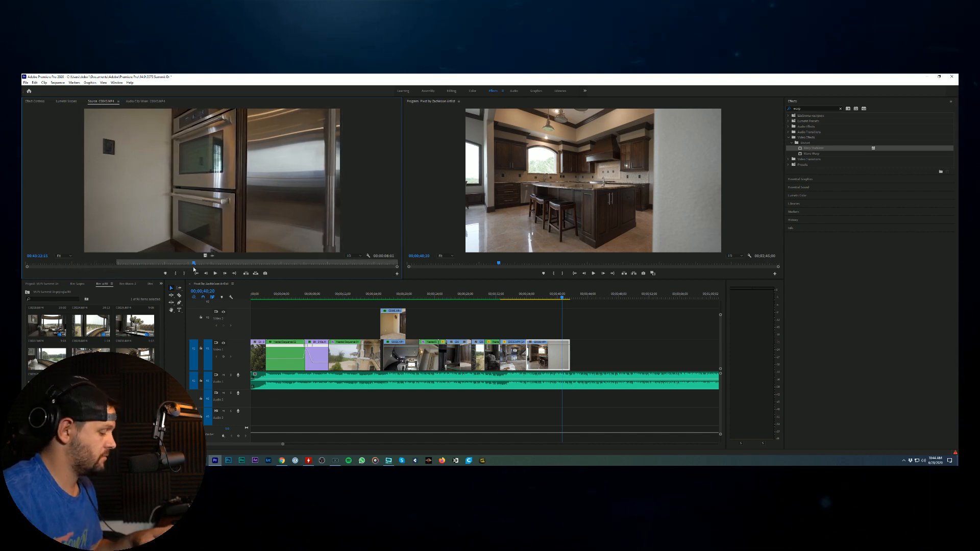
{"action": "left_click_drag", "start_coordinate": [212, 179], "coordinate": [649, 355]}
Step: Re-sort the bin, and append a marked range of the oven close-up clip directly after the kitchen island clip
{"action": "scroll", "coordinate": [91, 331], "scroll_direction": "down", "scroll_amount": 2}
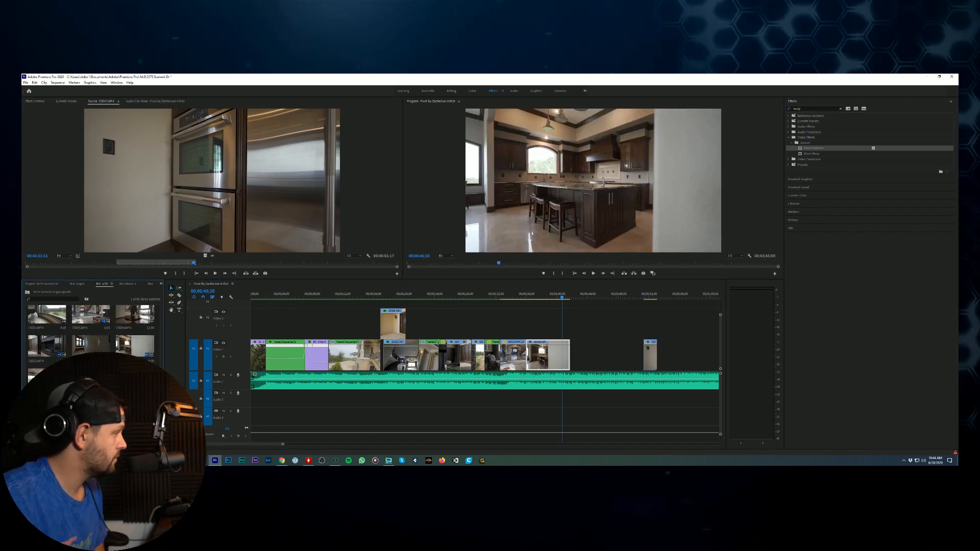
{"action": "scroll", "coordinate": [91, 331], "scroll_direction": "down", "scroll_amount": 3}
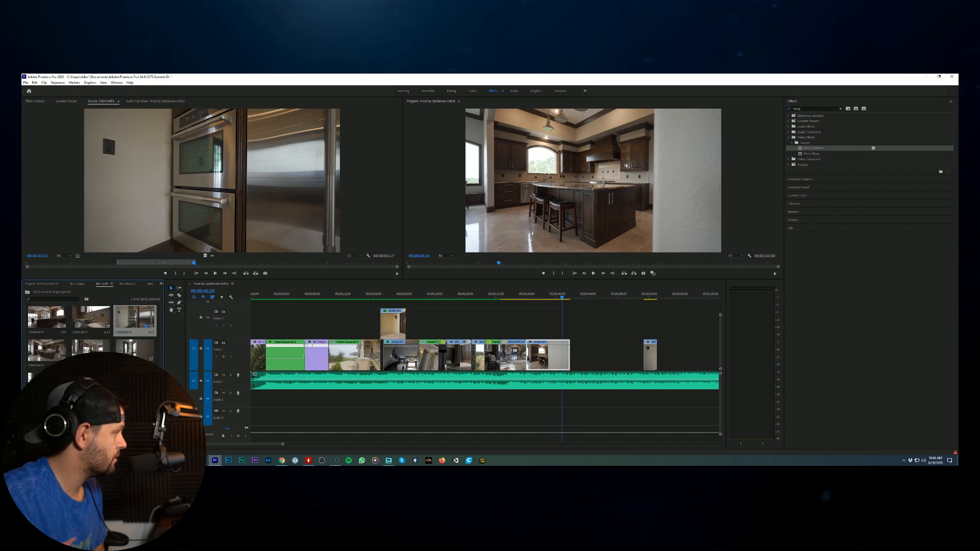
{"action": "scroll", "coordinate": [53, 351], "scroll_direction": "down", "scroll_amount": 5}
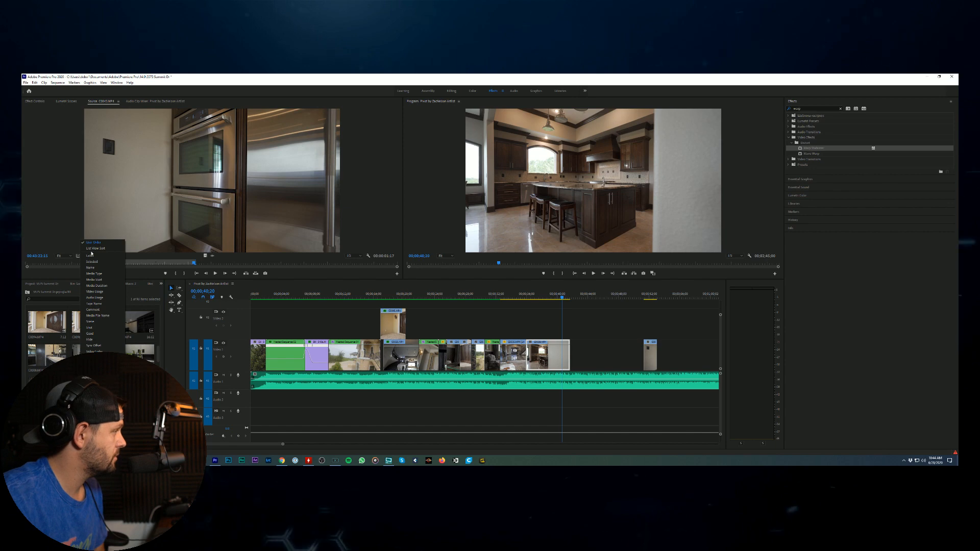
{"action": "left_click", "coordinate": [101, 273]}
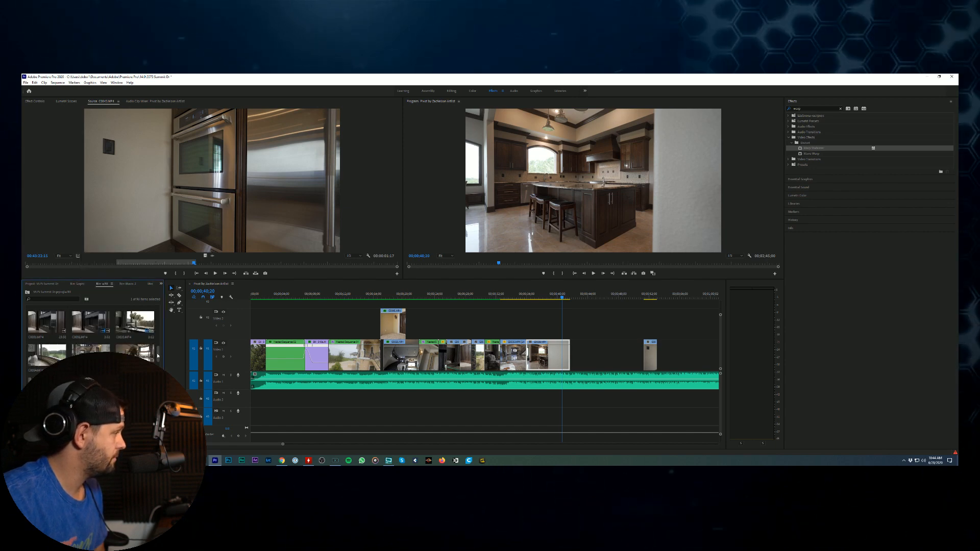
{"action": "scroll", "coordinate": [158, 356], "scroll_direction": "down", "scroll_amount": 3}
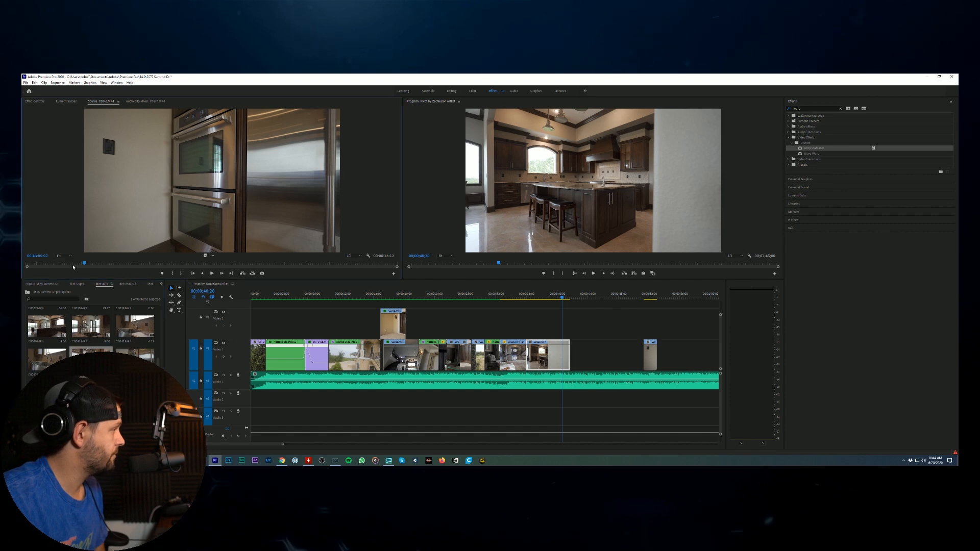
{"action": "left_click_drag", "start_coordinate": [73, 267], "coordinate": [300, 265]}
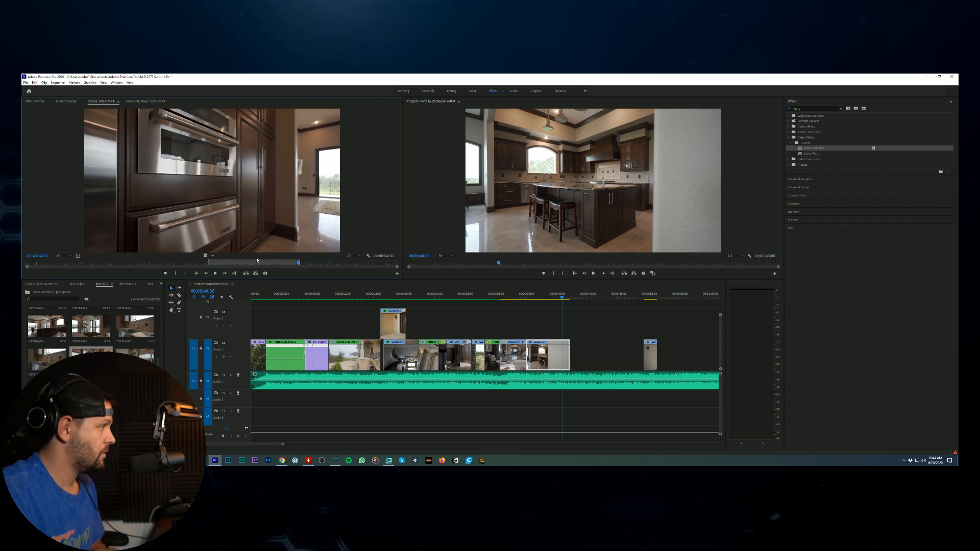
{"action": "left_click_drag", "start_coordinate": [548, 354], "coordinate": [586, 355]}
Step: Scale up the oven close-up clip in the frame and play it back to choose where the shot ends
{"action": "left_click", "coordinate": [574, 296]}
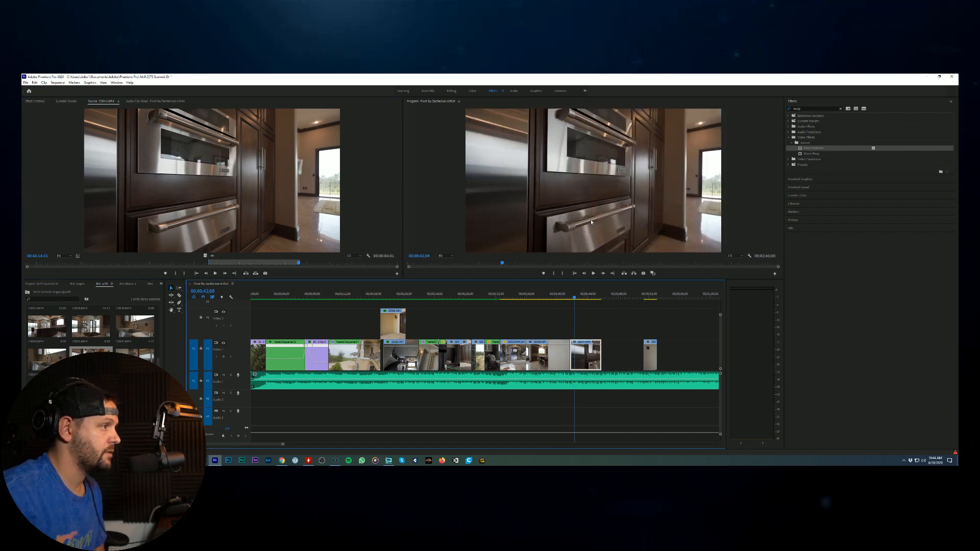
{"action": "left_click_drag", "start_coordinate": [466, 179], "coordinate": [412, 188]}
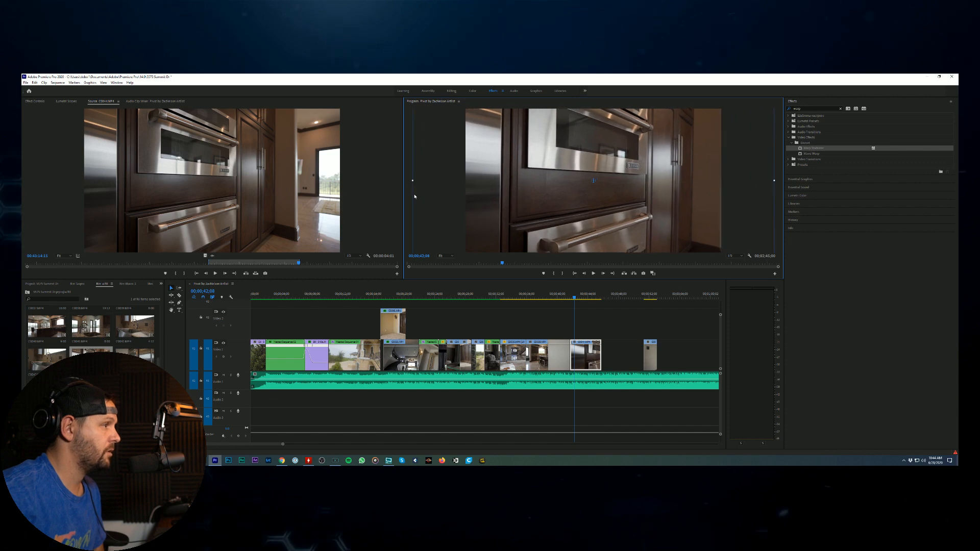
{"action": "left_click", "coordinate": [593, 273]}
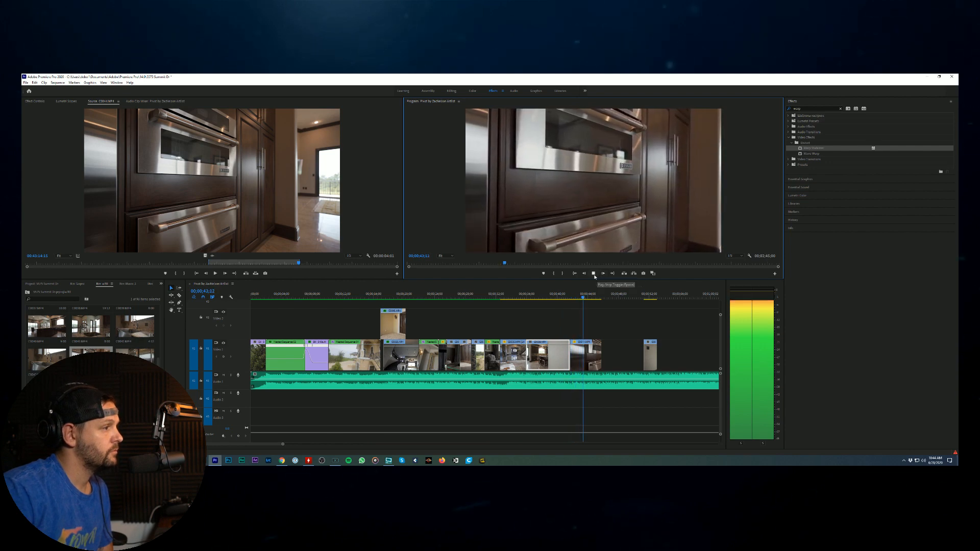
{"action": "left_click", "coordinate": [593, 273]}
Step: Move the parked double-oven clip over the end of the oven close-up clip, and play through to its end
{"action": "left_click", "coordinate": [593, 351]}
{"action": "left_click_drag", "start_coordinate": [649, 352], "coordinate": [593, 352]}
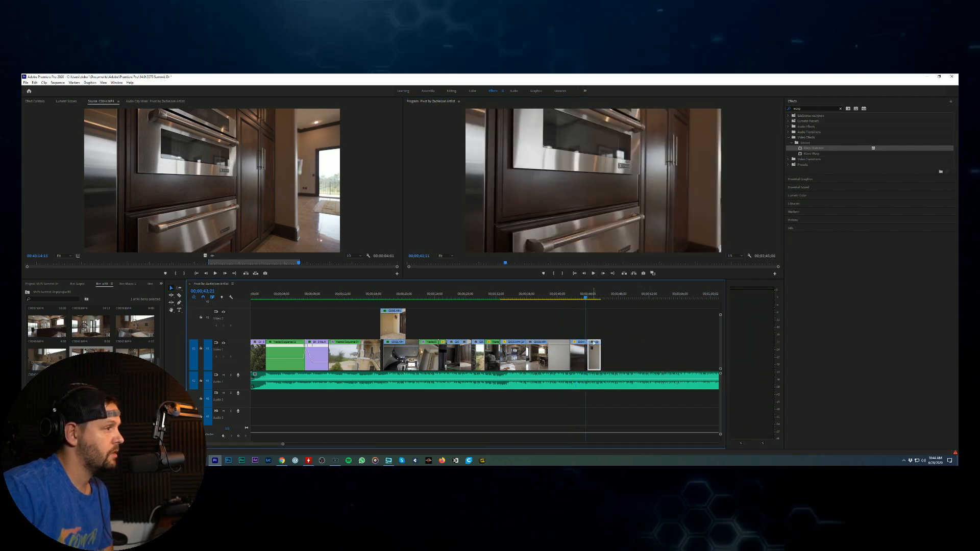
{"action": "left_click", "coordinate": [594, 273]}
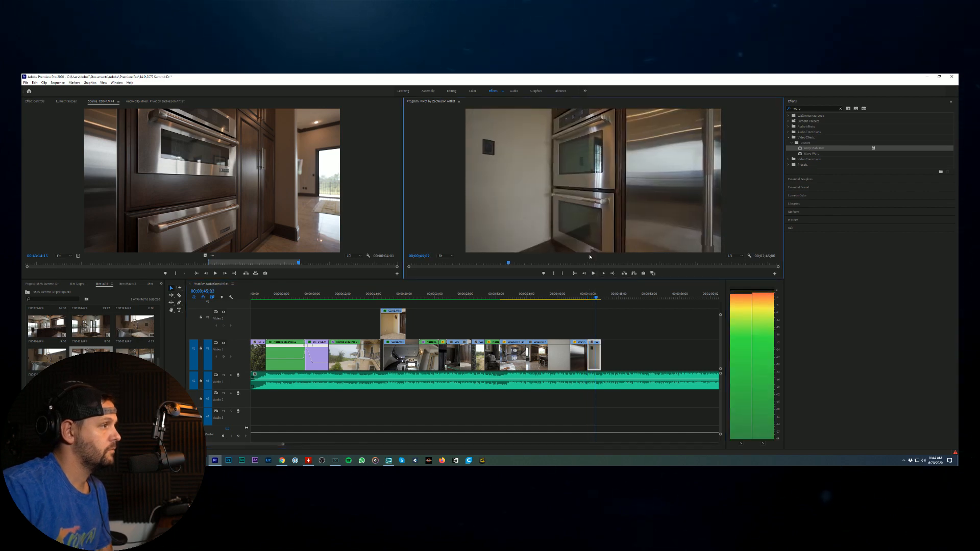
{"action": "key", "text": "space"}
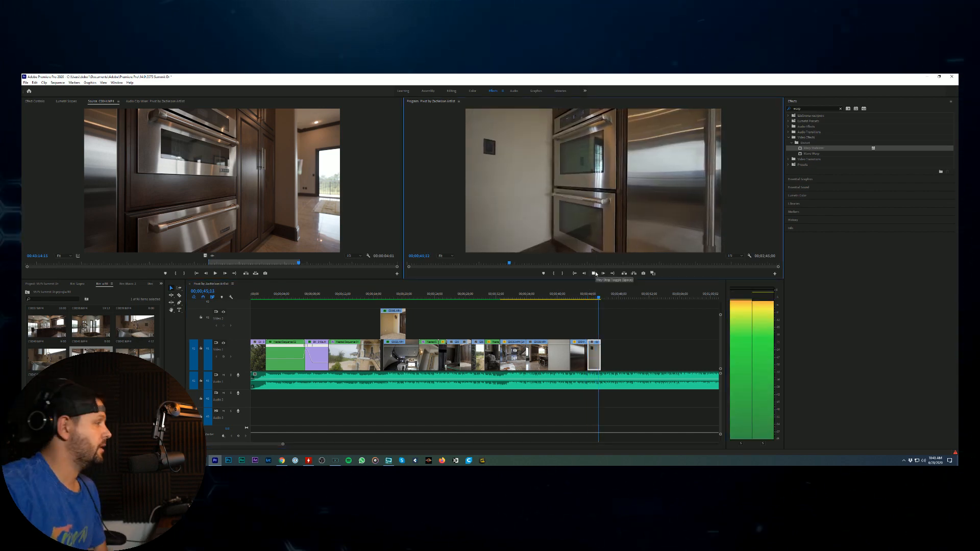
{"action": "key", "text": "space"}
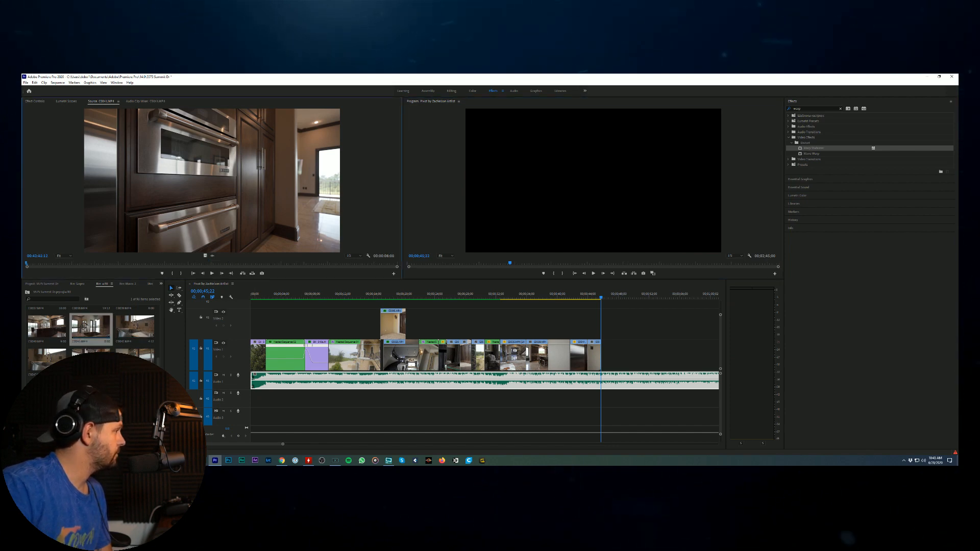
Step: Mark a range of the clip showing the running island faucet, and append it after the double-oven clip
{"action": "left_click", "coordinate": [69, 263]}
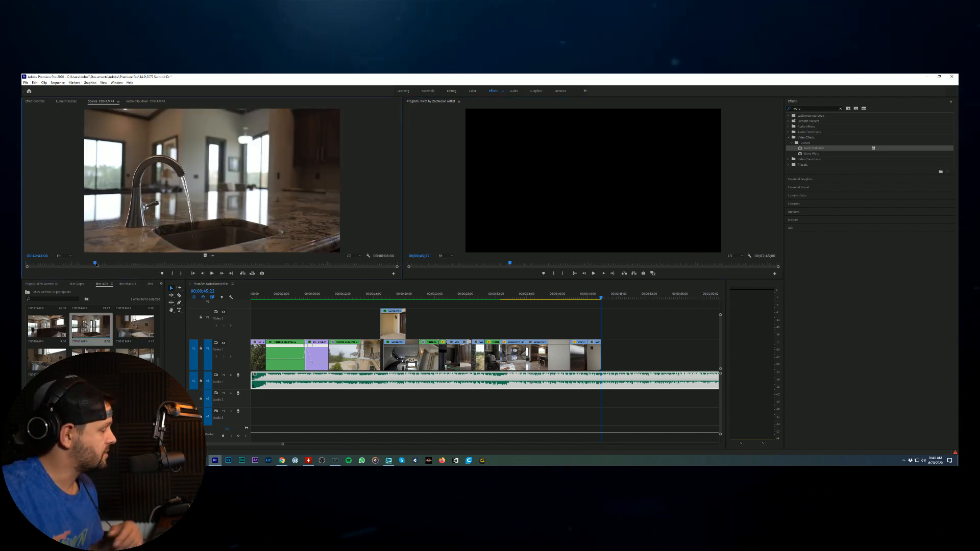
{"action": "key", "text": "i"}
{"action": "left_click_drag", "start_coordinate": [95, 263], "coordinate": [235, 268]}
{"action": "key", "text": "o"}
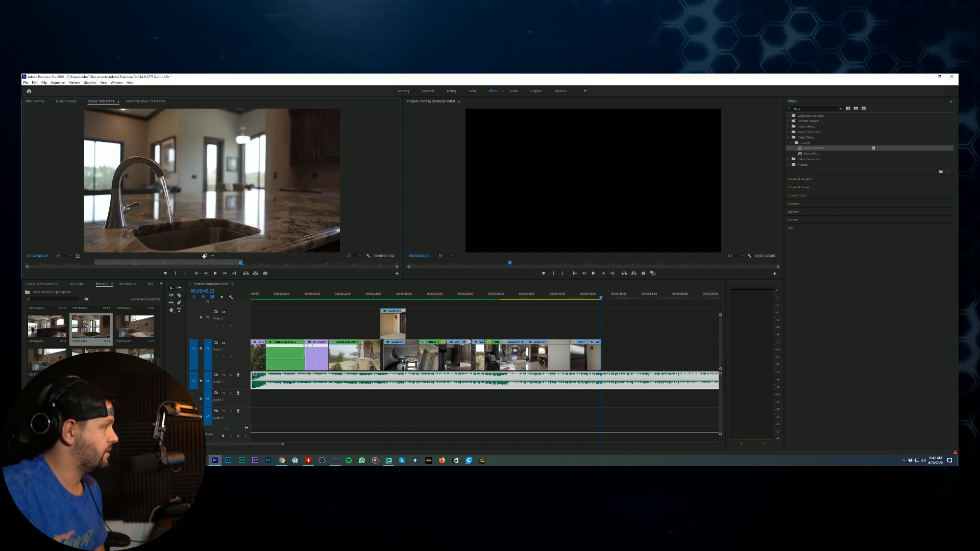
{"action": "left_click_drag", "start_coordinate": [212, 204], "coordinate": [603, 356]}
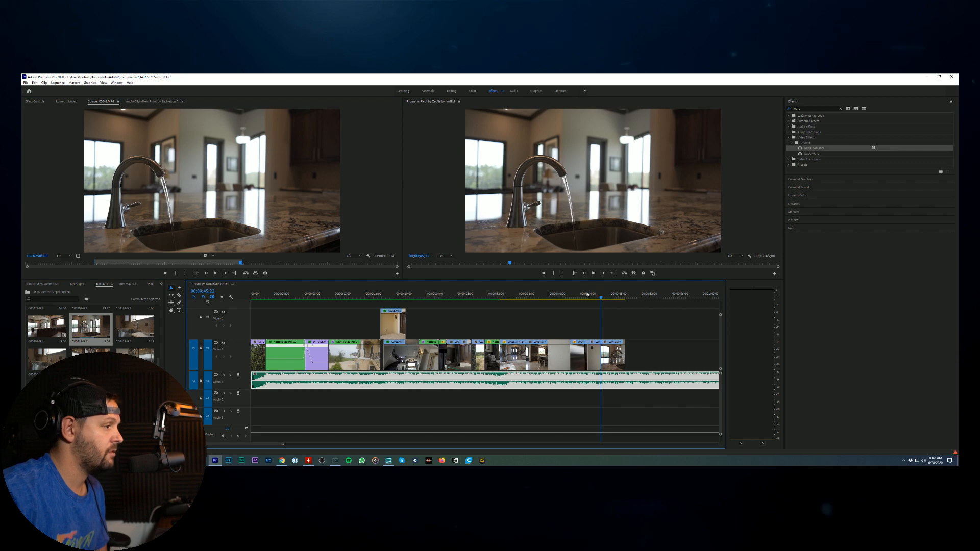
Step: Play back the running faucet clip and trim its end to the 00;00;48;01 stopping point
{"action": "left_click", "coordinate": [593, 273]}
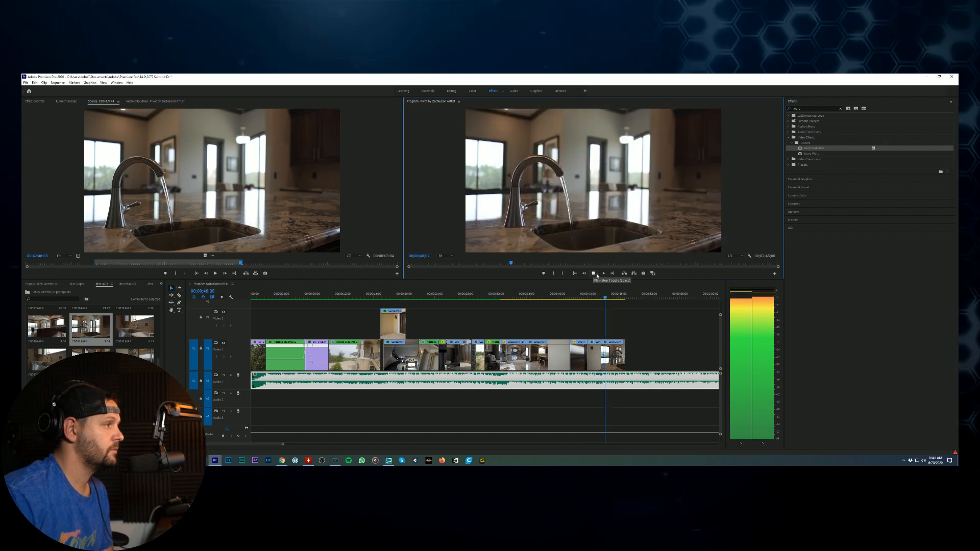
{"action": "left_click", "coordinate": [593, 274]}
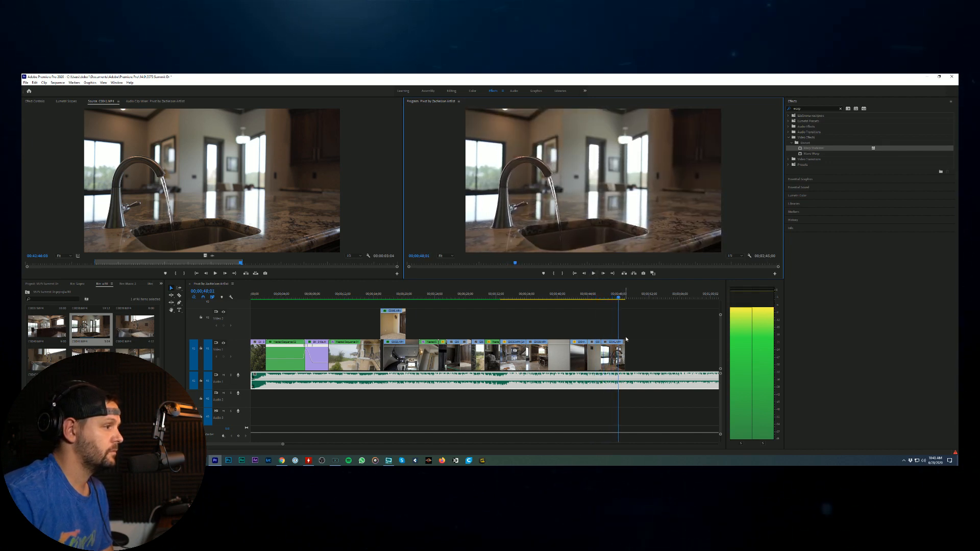
{"action": "left_click_drag", "start_coordinate": [623, 354], "coordinate": [618, 355]}
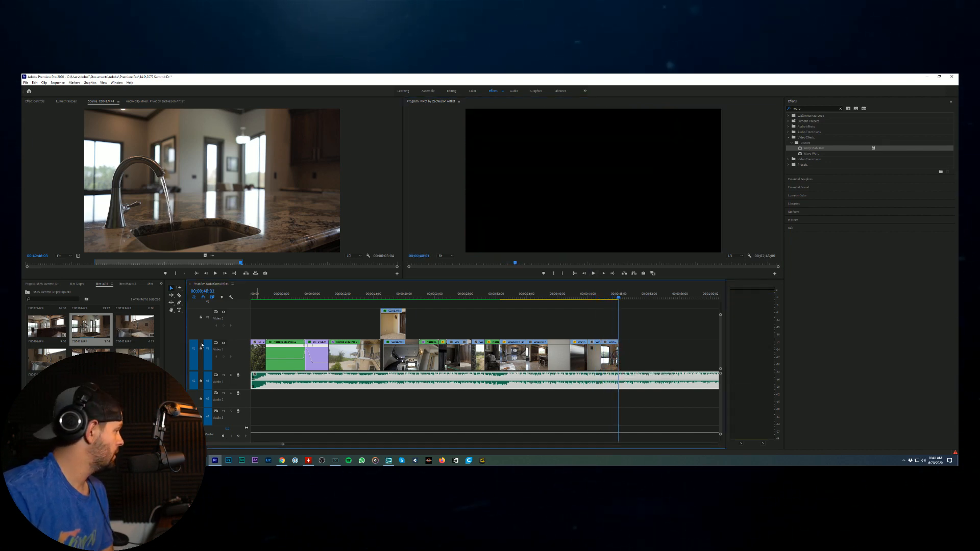
Step: Mark a range of the clip showing the farmhouse sink, and park it on the timeline past a gap after the running faucet clip
{"action": "double_click", "coordinate": [143, 326]}
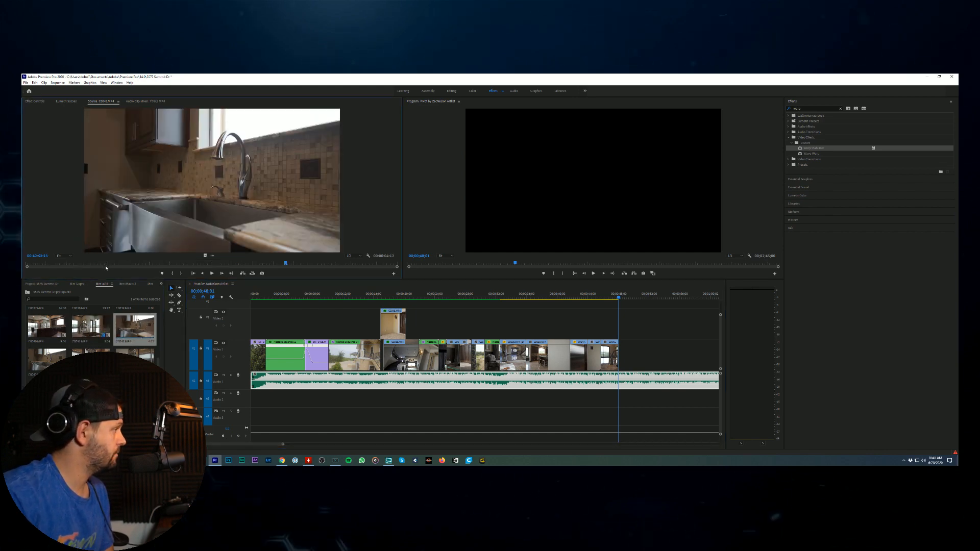
{"action": "left_click", "coordinate": [167, 262]}
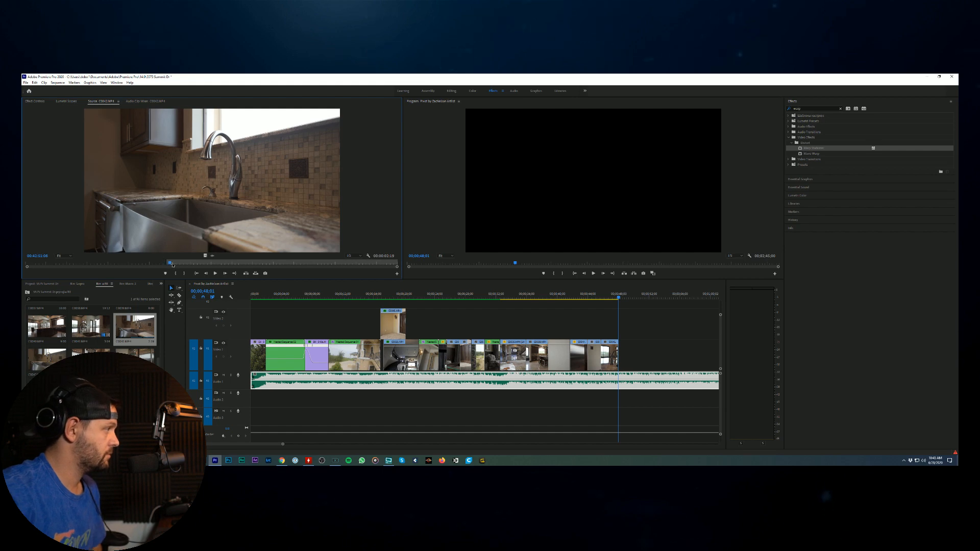
{"action": "left_click_drag", "start_coordinate": [172, 265], "coordinate": [241, 264]}
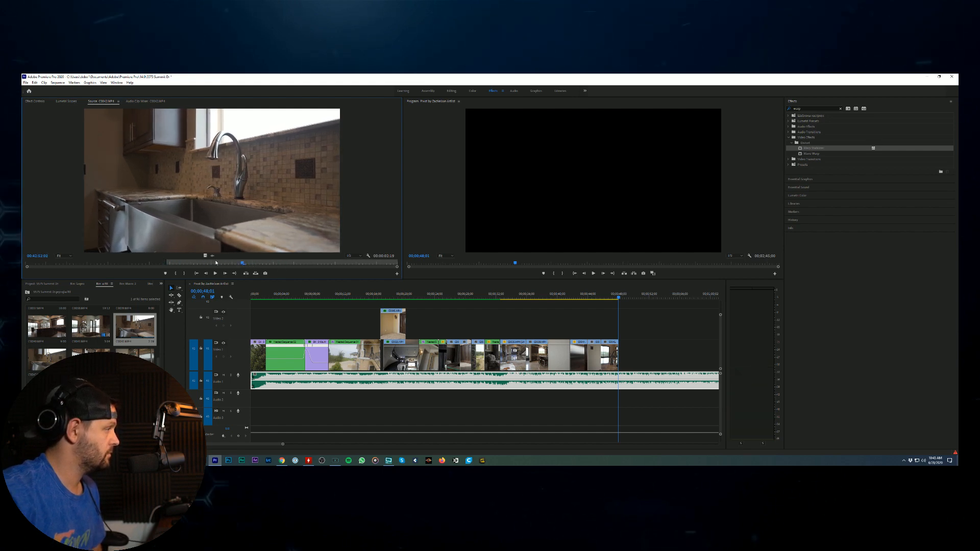
{"action": "left_click", "coordinate": [123, 263]}
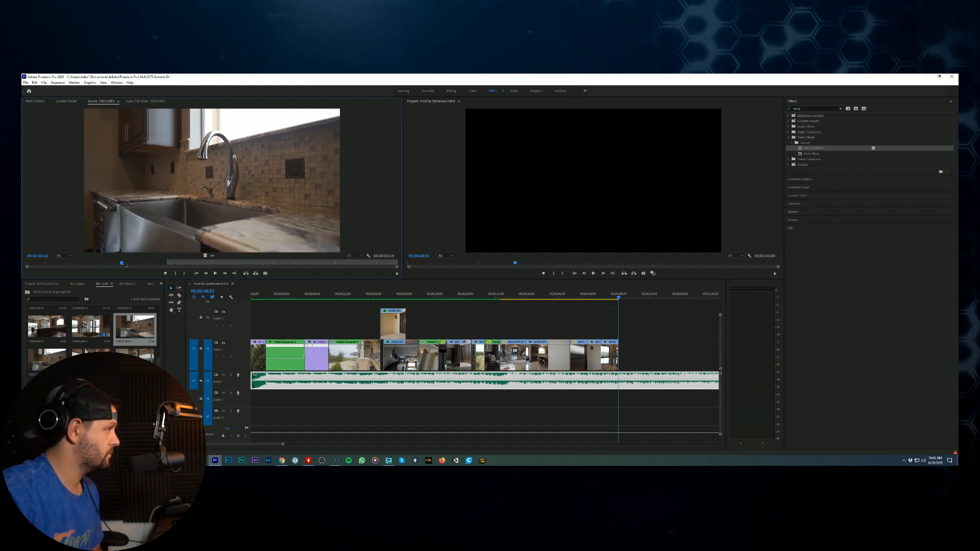
{"action": "key", "text": "i"}
{"action": "left_click", "coordinate": [214, 273]}
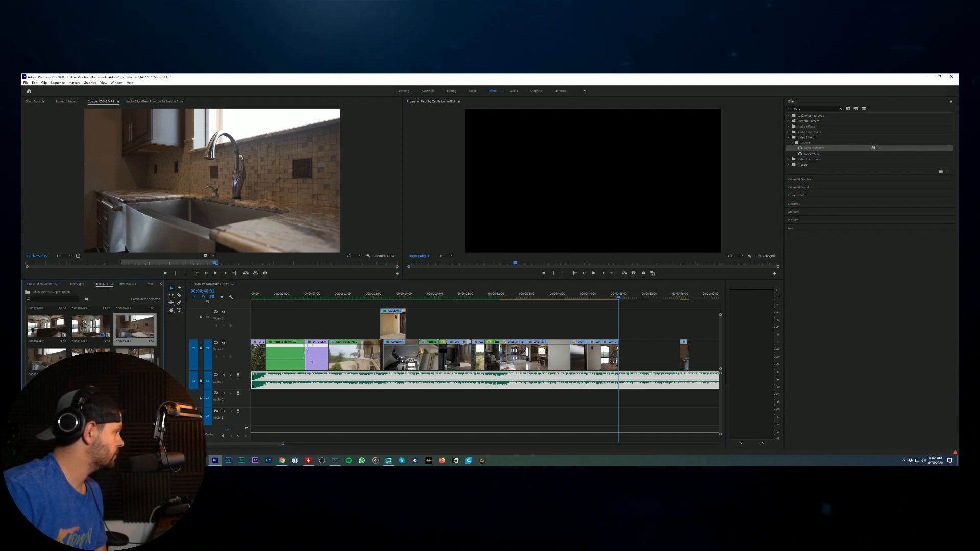
Step: Preview the kitchen island, double-oven, refrigerator and farmhouse sink clips in the bin to find the next shot
{"action": "scroll", "coordinate": [91, 332], "scroll_direction": "up", "scroll_amount": 2}
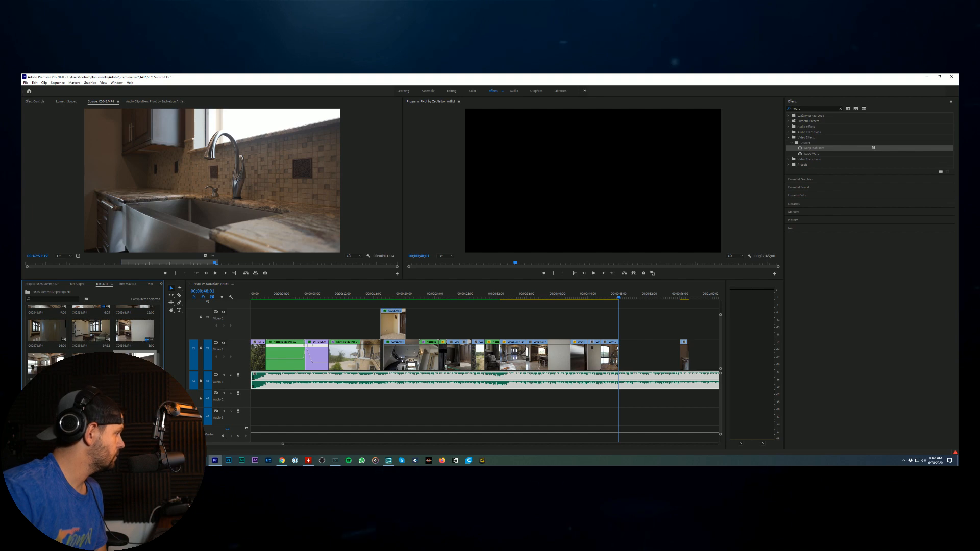
{"action": "double_click", "coordinate": [140, 305]}
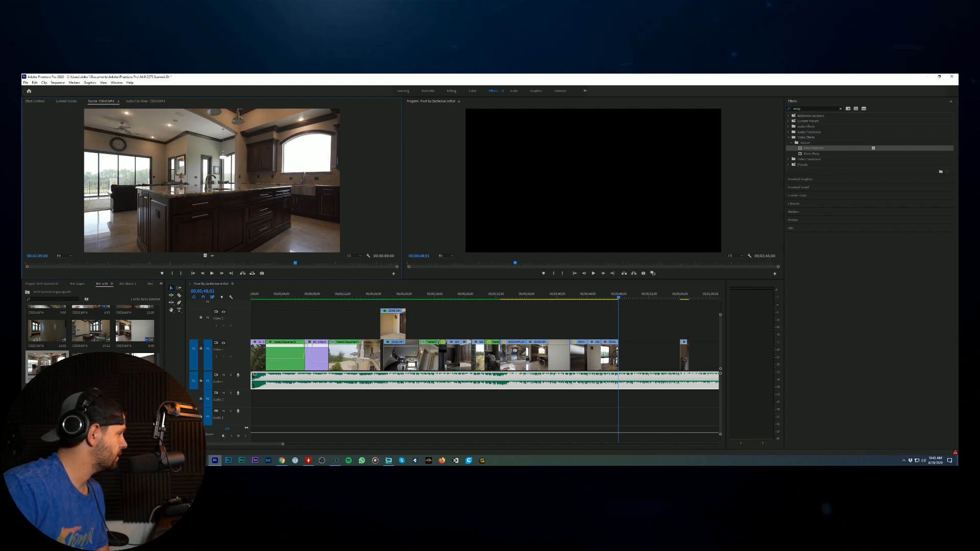
{"action": "scroll", "coordinate": [92, 337], "scroll_direction": "down", "scroll_amount": 3}
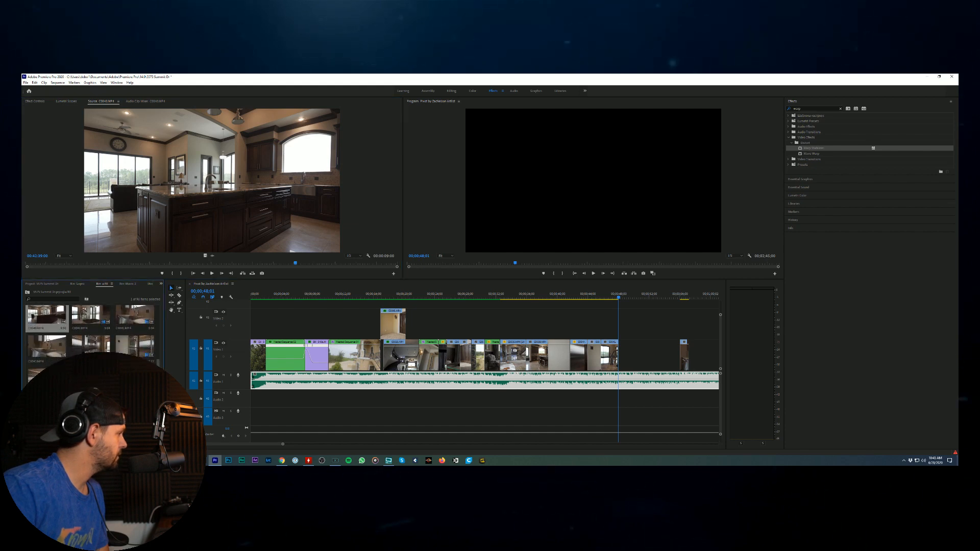
{"action": "scroll", "coordinate": [92, 337], "scroll_direction": "up", "scroll_amount": 1}
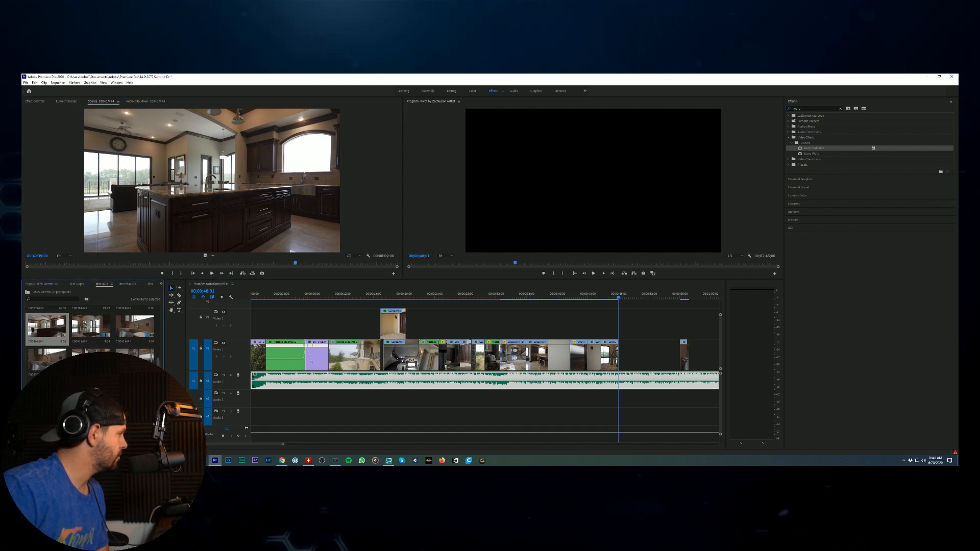
{"action": "double_click", "coordinate": [134, 356]}
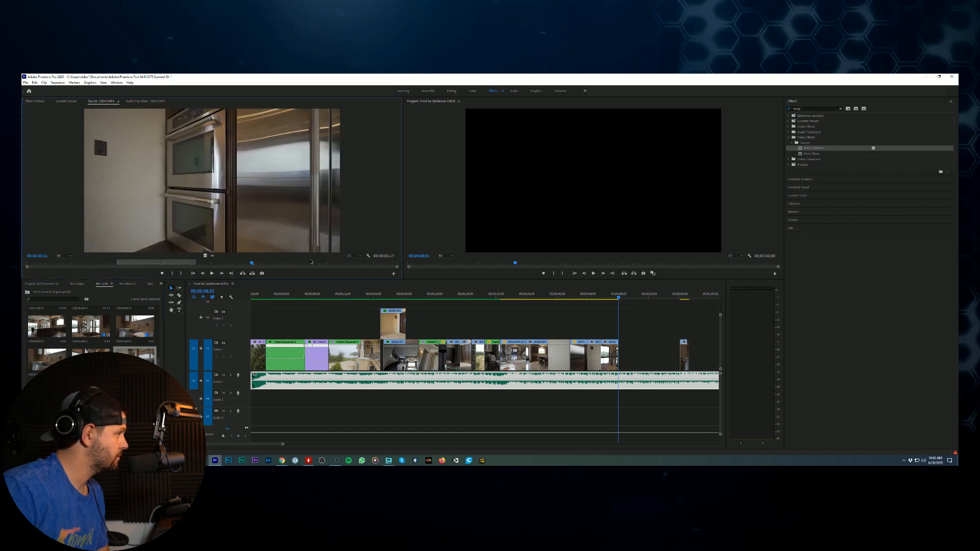
{"action": "left_click_drag", "start_coordinate": [253, 263], "coordinate": [317, 262]}
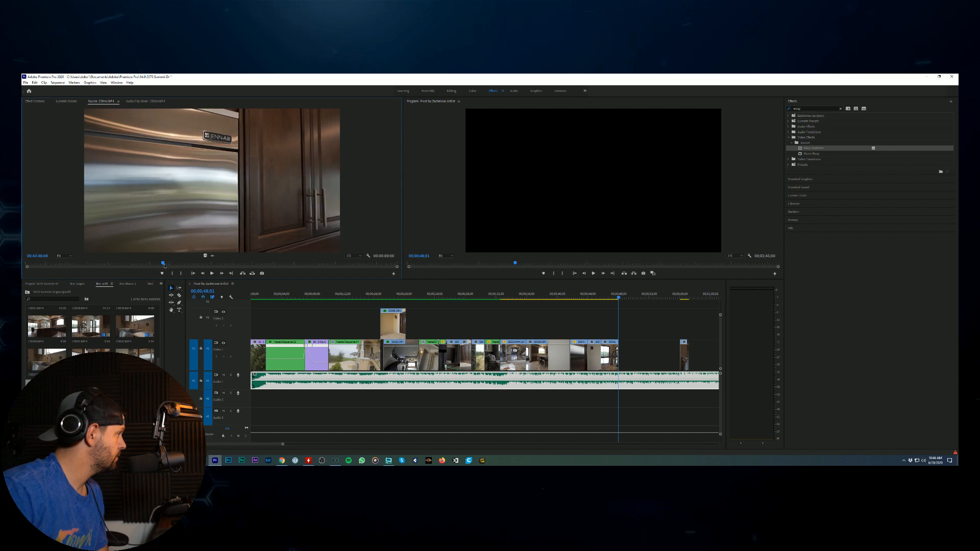
{"action": "left_click", "coordinate": [397, 267]}
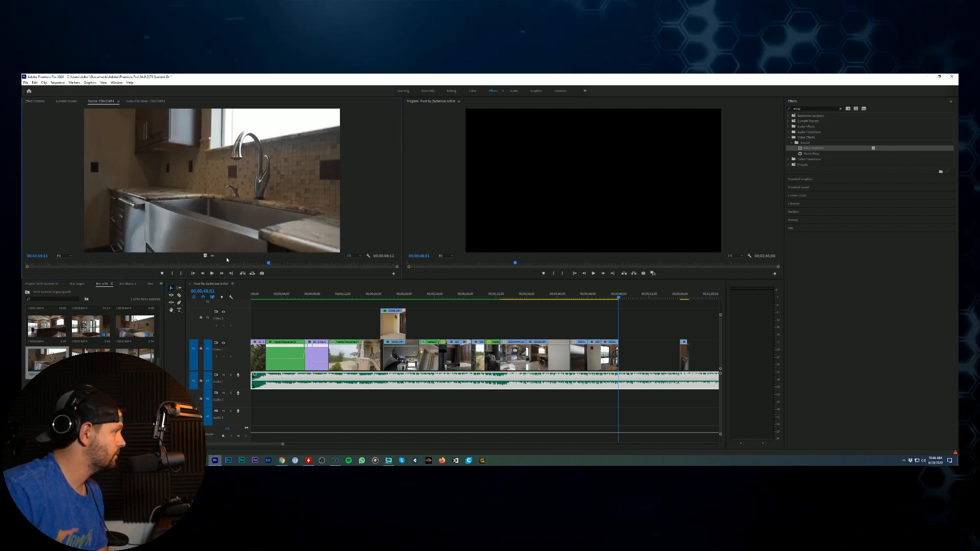
{"action": "double_click", "coordinate": [47, 359]}
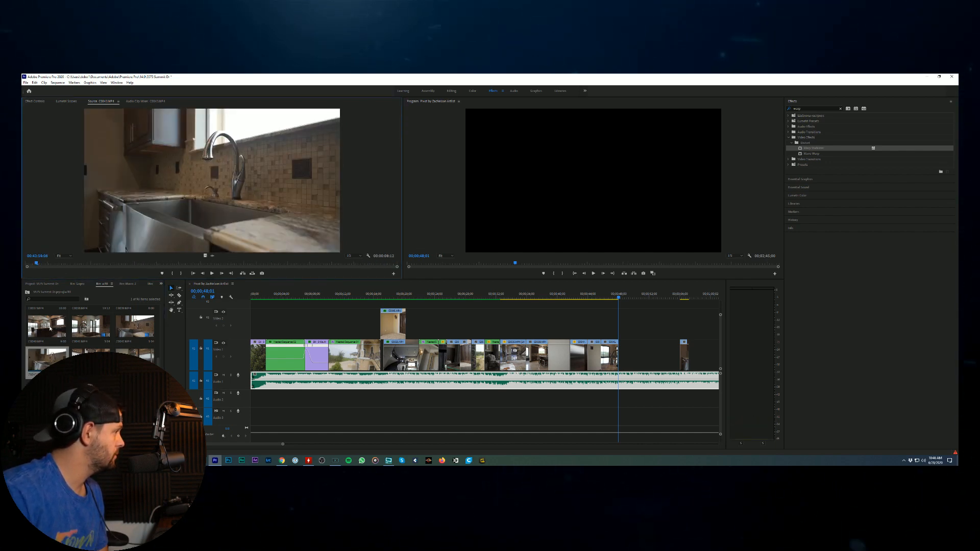
{"action": "double_click", "coordinate": [48, 335]}
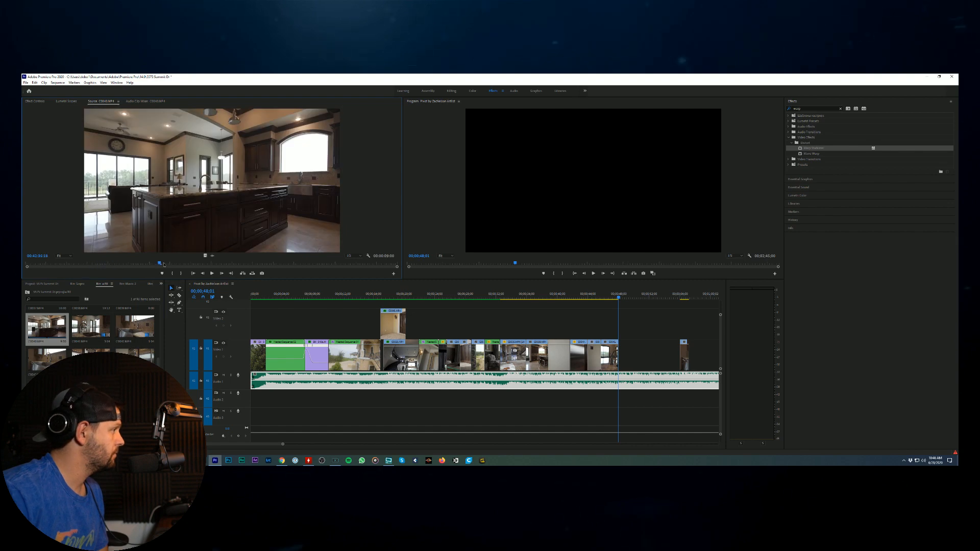
{"action": "left_click_drag", "start_coordinate": [163, 264], "coordinate": [318, 264]}
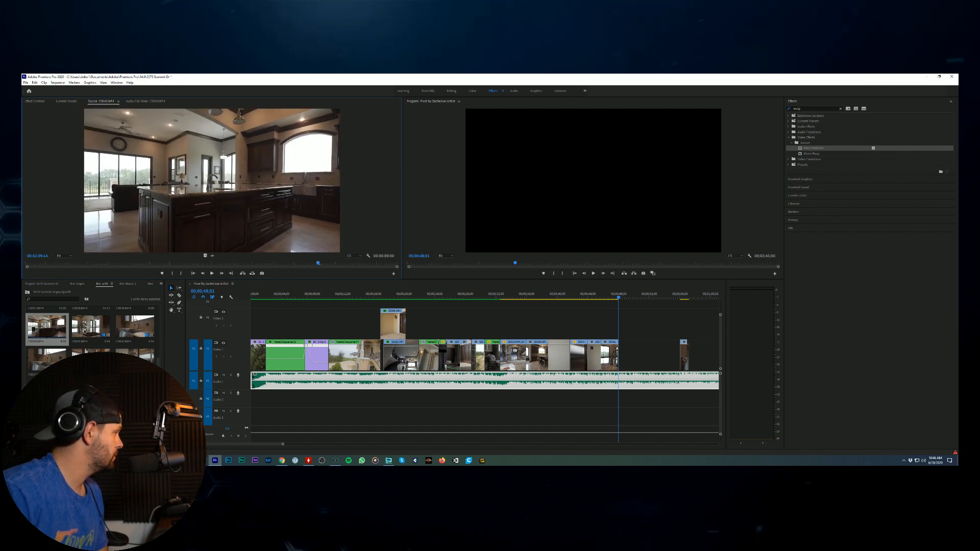
Step: Browse the bin for other kitchen shots and scrub through the clip panning from the kitchen to the living area
{"action": "scroll", "coordinate": [118, 328], "scroll_direction": "up", "scroll_amount": 1}
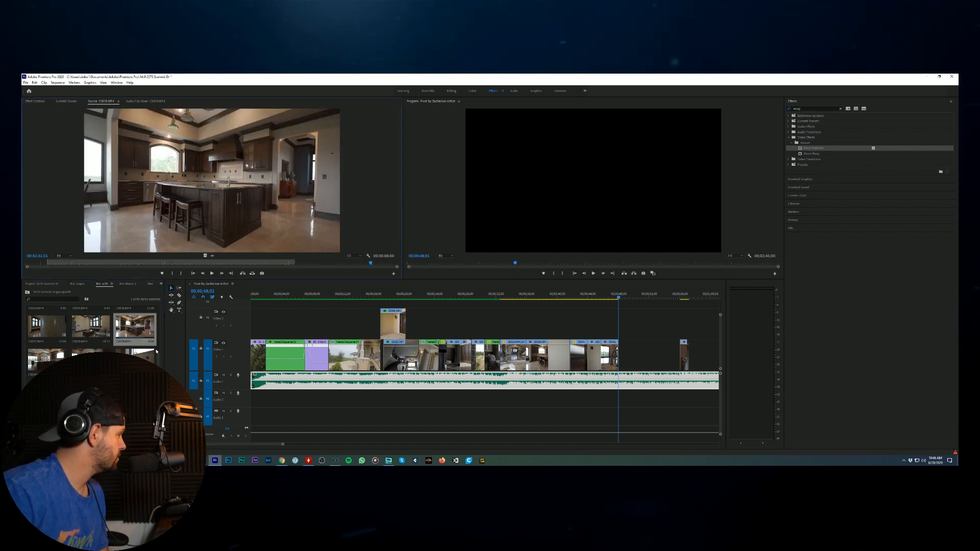
{"action": "scroll", "coordinate": [159, 357], "scroll_direction": "up", "scroll_amount": 3}
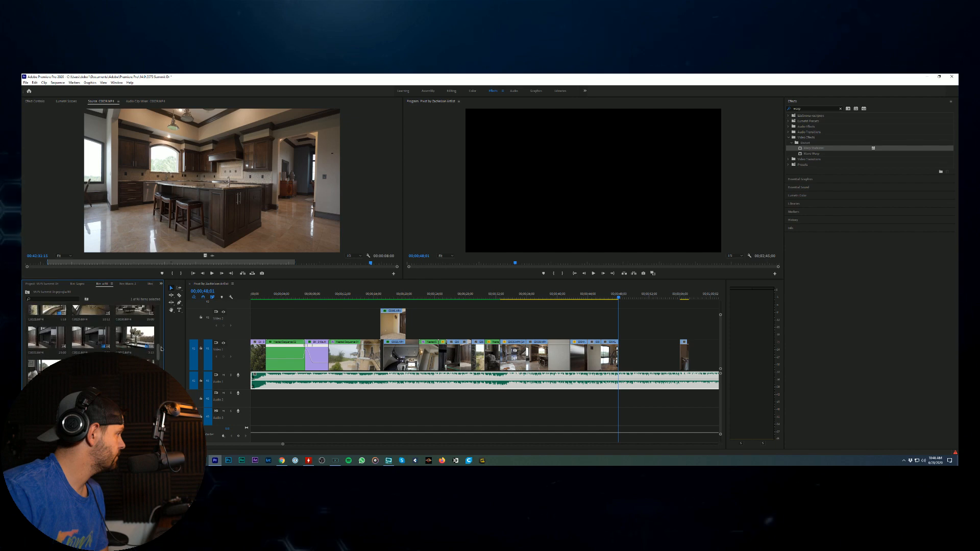
{"action": "scroll", "coordinate": [161, 348], "scroll_direction": "down", "scroll_amount": 5}
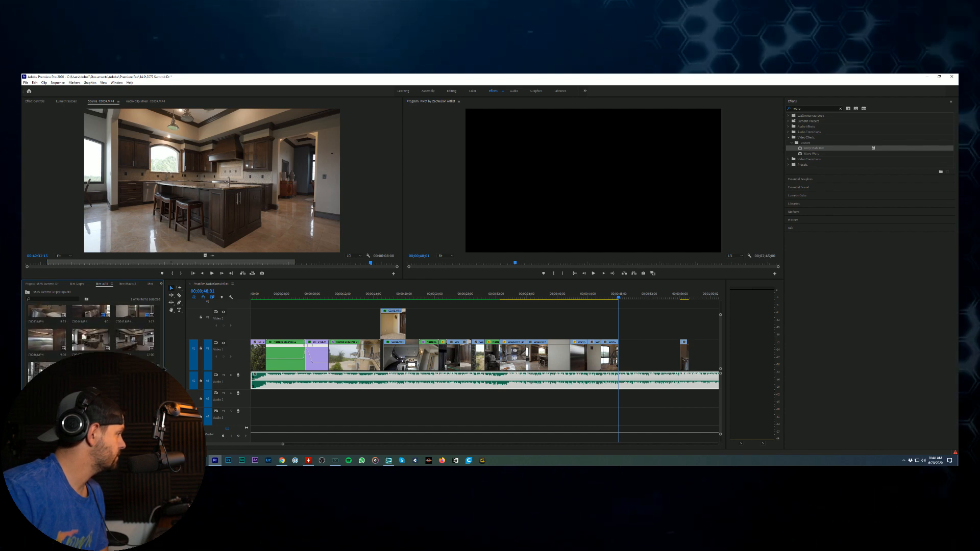
{"action": "scroll", "coordinate": [164, 369], "scroll_direction": "down", "scroll_amount": 1}
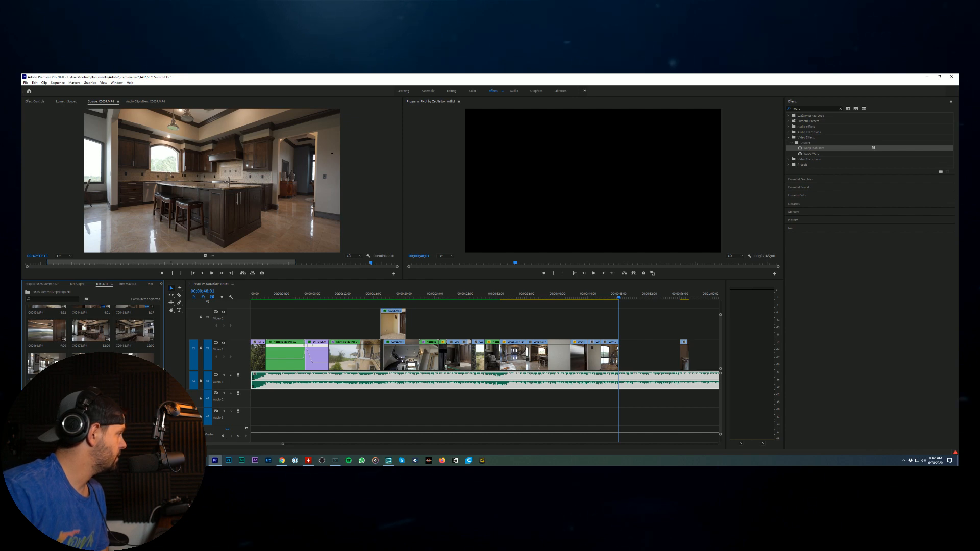
{"action": "scroll", "coordinate": [164, 367], "scroll_direction": "up", "scroll_amount": 1}
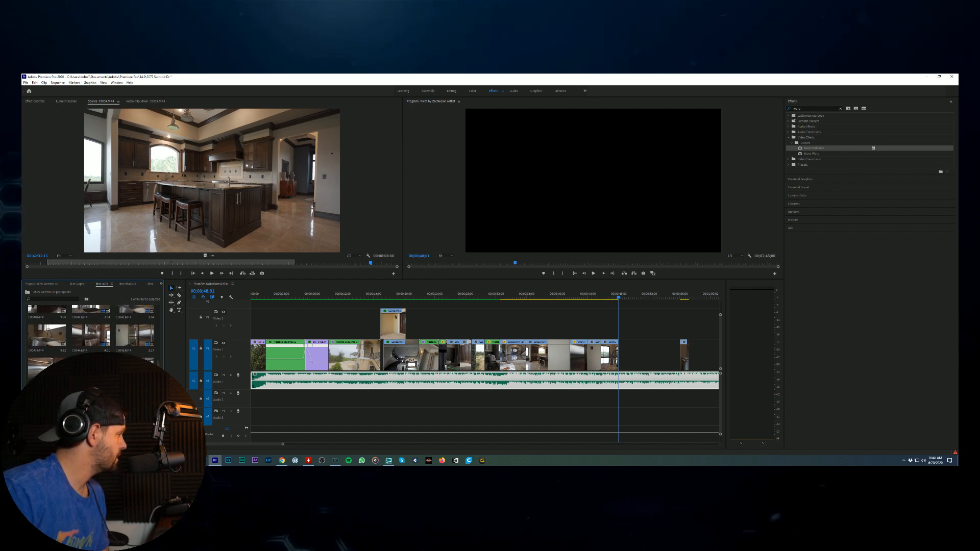
{"action": "double_click", "coordinate": [91, 363]}
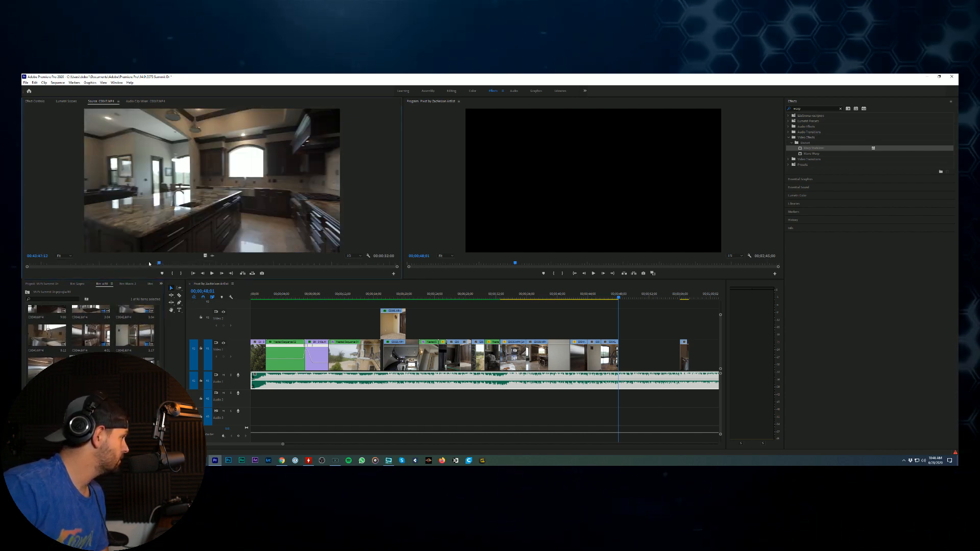
{"action": "left_click_drag", "start_coordinate": [150, 264], "coordinate": [310, 273]}
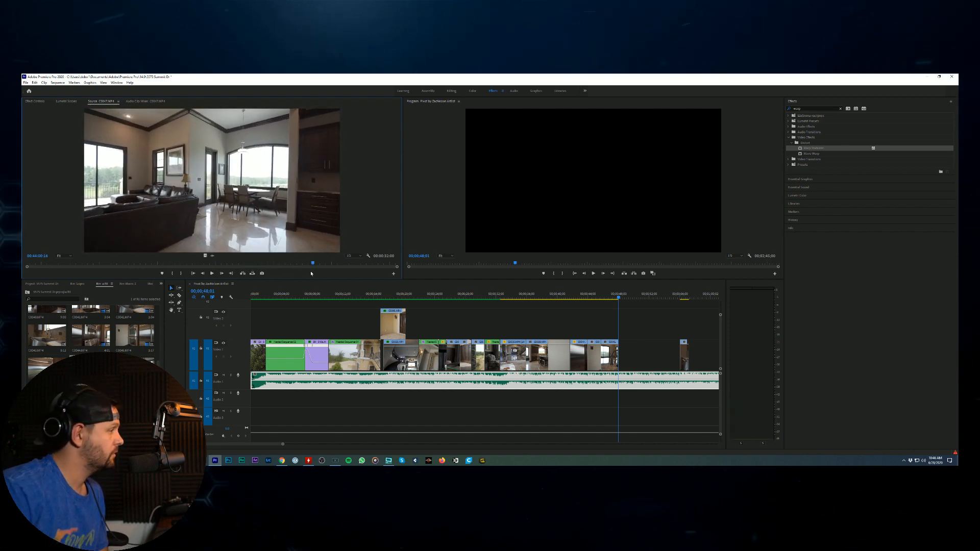
Step: Mark a range of the wide clip moving past the granite island toward the sink, and place it on the upper video track
{"action": "double_click", "coordinate": [134, 363]}
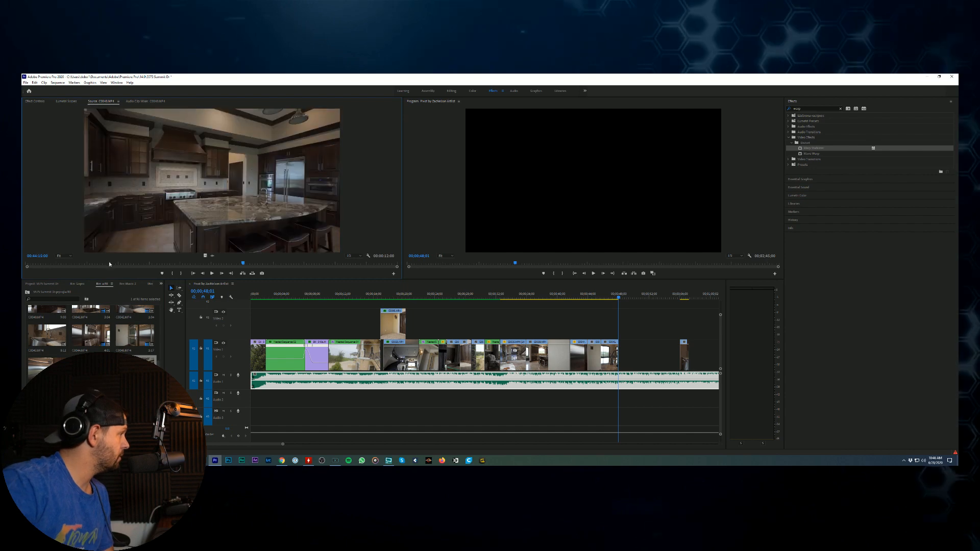
{"action": "left_click_drag", "start_coordinate": [64, 266], "coordinate": [195, 262]}
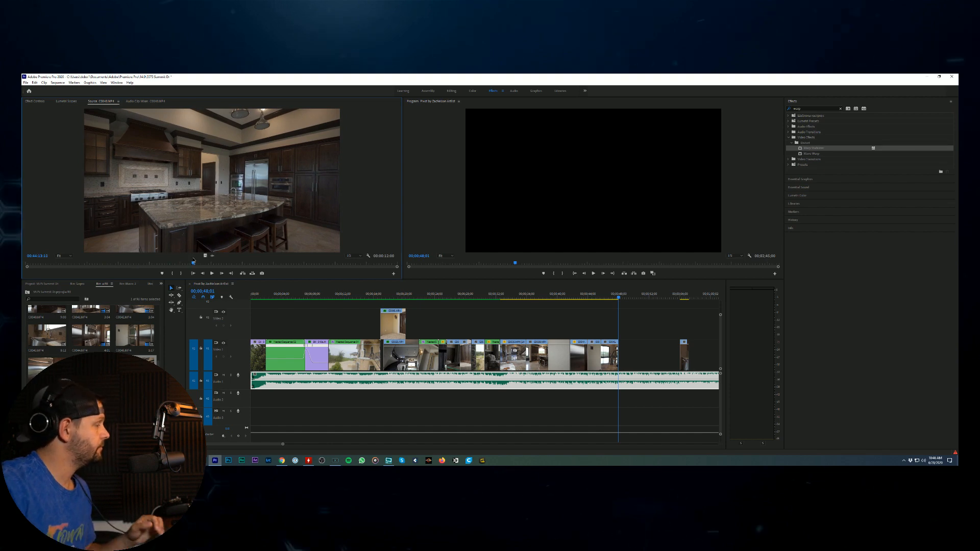
{"action": "key", "text": "i"}
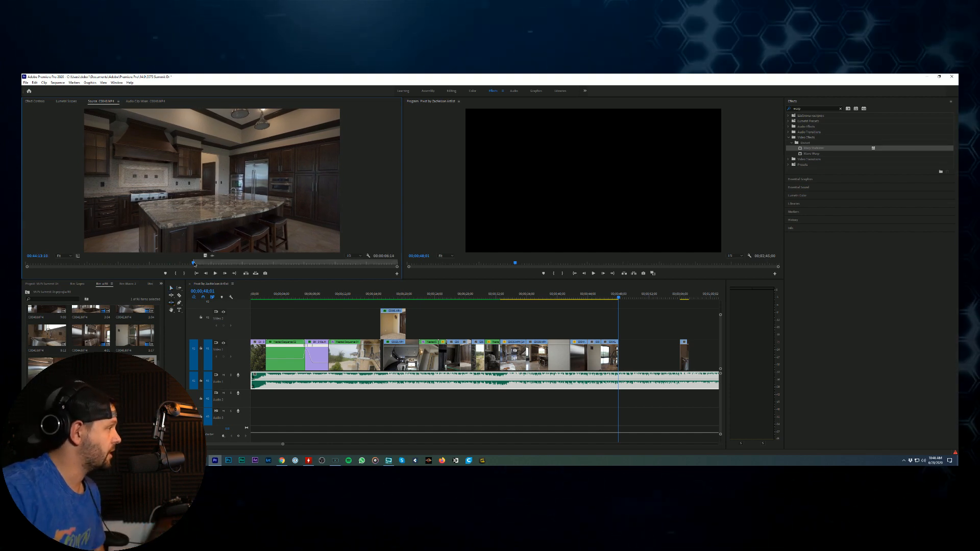
{"action": "left_click_drag", "start_coordinate": [193, 263], "coordinate": [328, 286]}
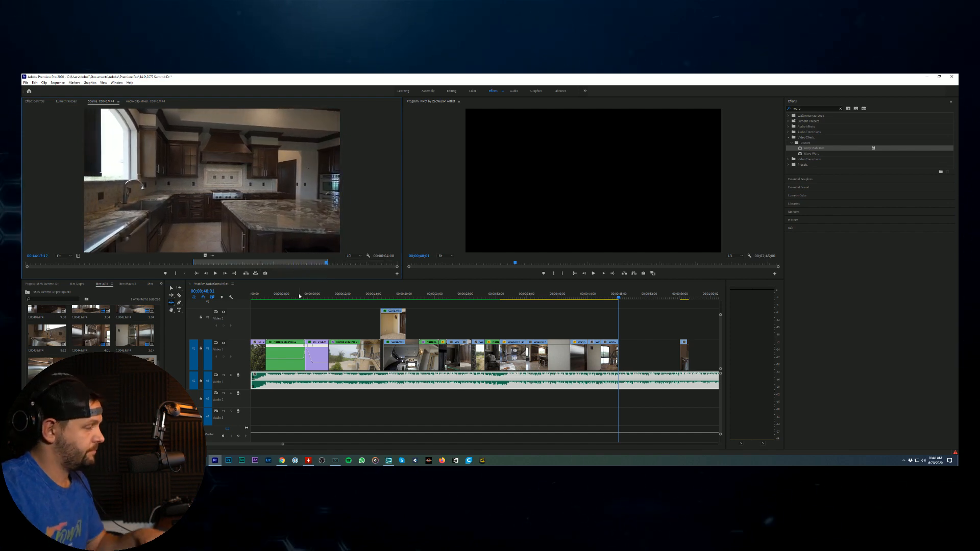
{"action": "left_click_drag", "start_coordinate": [205, 255], "coordinate": [658, 346]}
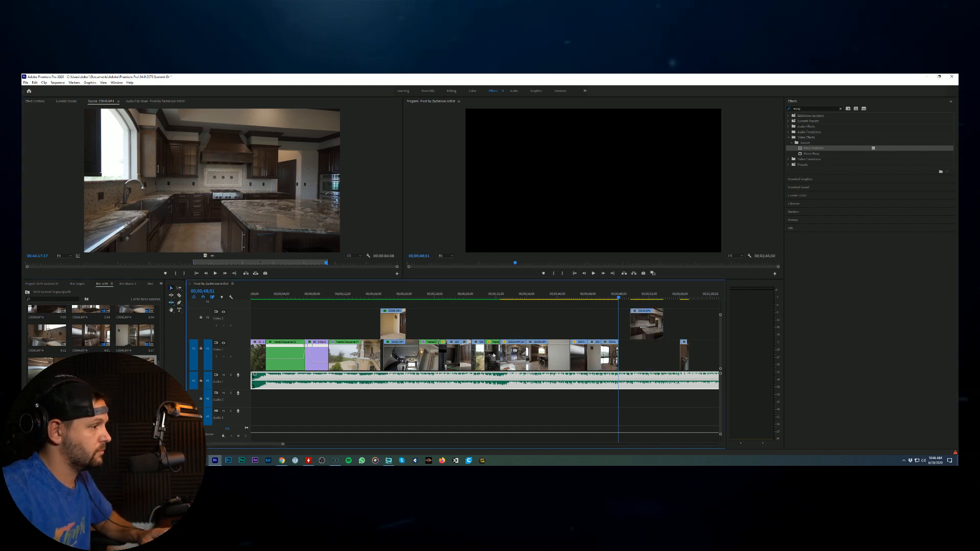
Step: Delete the parked farmhouse sink clip, move the wide island clip directly after the running faucet clip, and play through the kitchen shots
{"action": "left_click", "coordinate": [684, 362]}
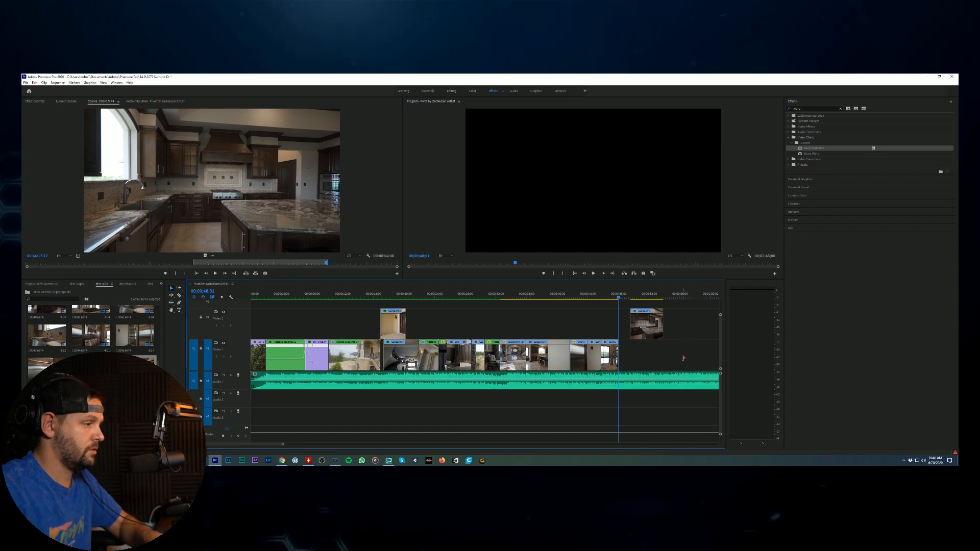
{"action": "left_click_drag", "start_coordinate": [648, 336], "coordinate": [634, 355]}
{"action": "left_click", "coordinate": [552, 295]}
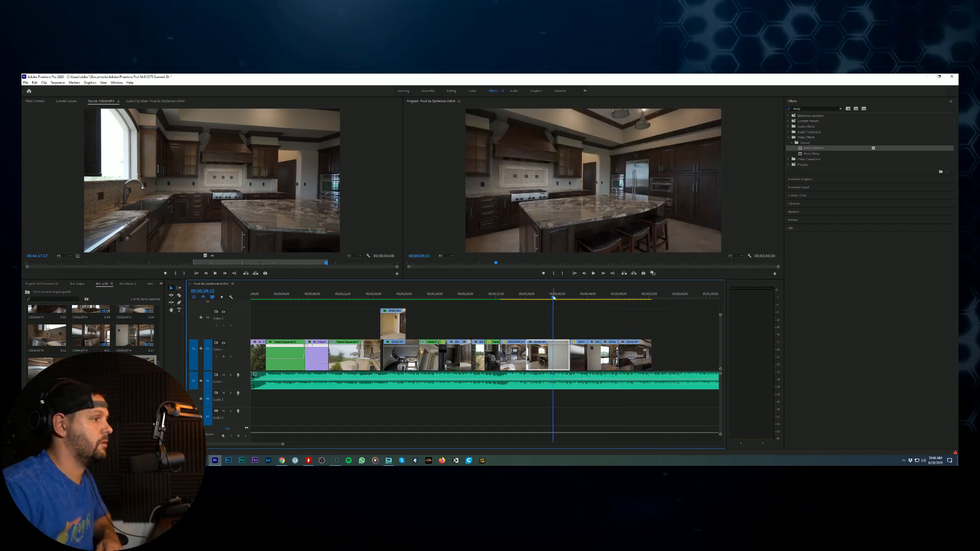
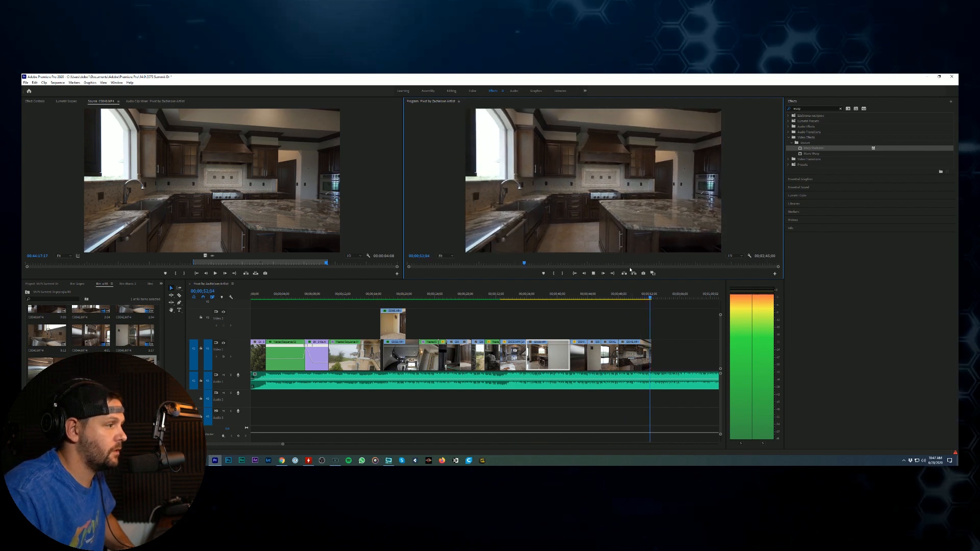
{"action": "key", "text": "space"}
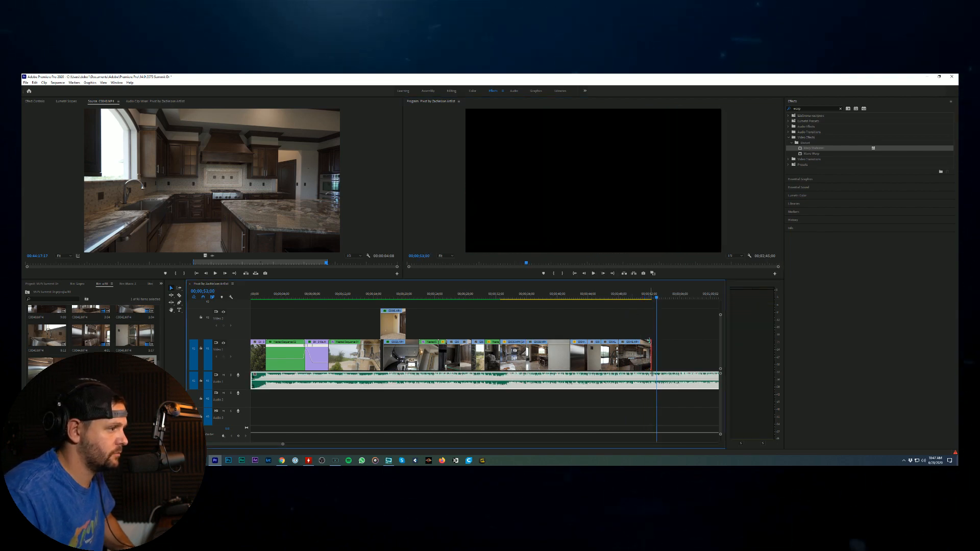
Step: Slow the wide island clip to 80% speed, set its time interpolation to Optical Flow, and play it back
{"action": "right_click", "coordinate": [641, 357]}
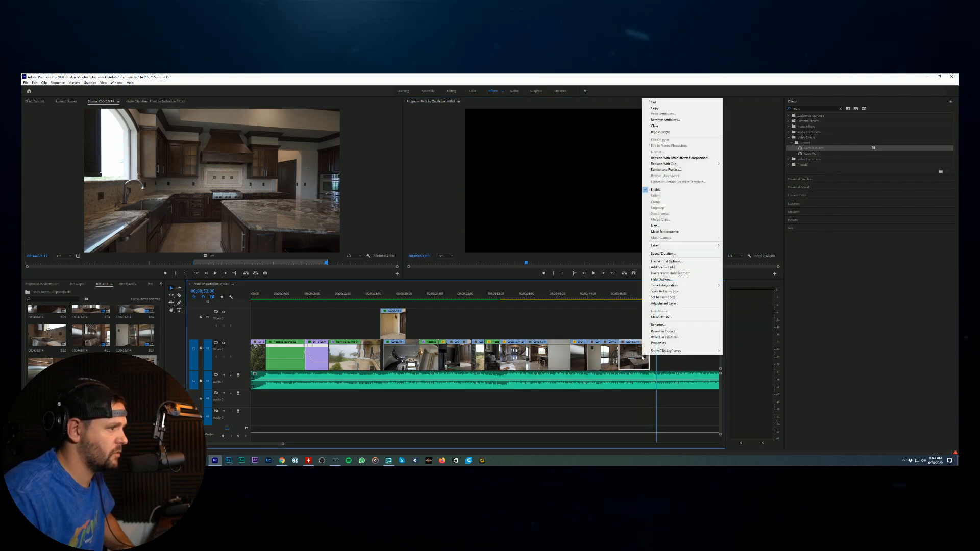
{"action": "left_click", "coordinate": [662, 253]}
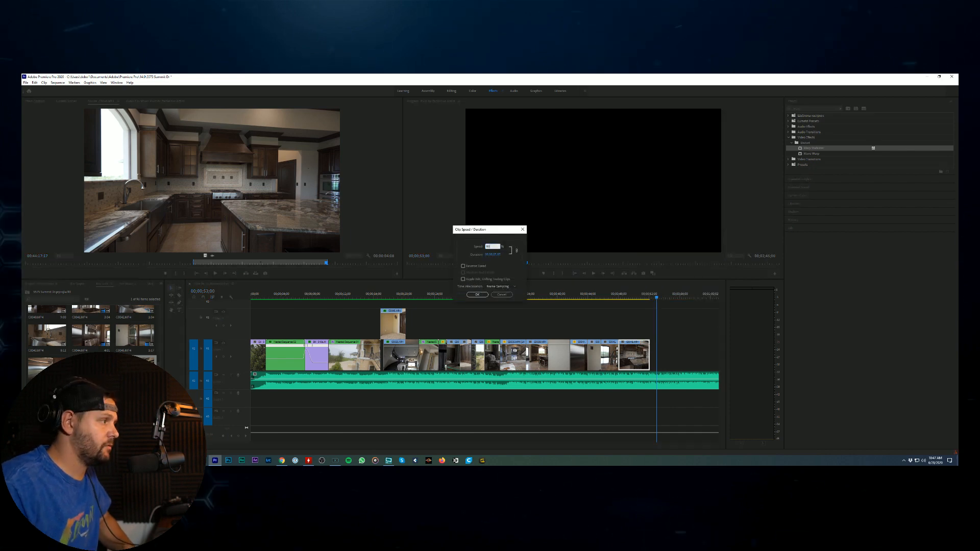
{"action": "key", "text": "Return"}
{"action": "right_click", "coordinate": [638, 361]}
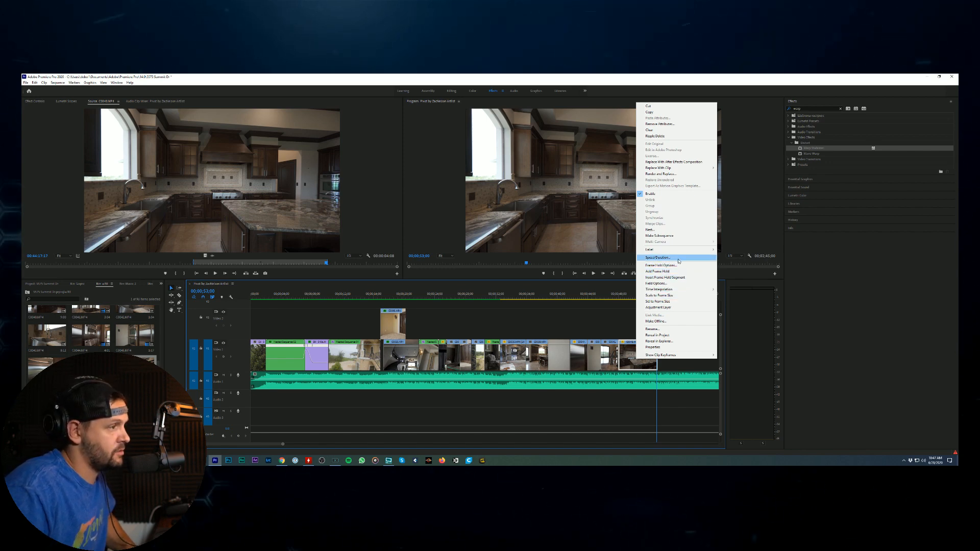
{"action": "mouse_move", "coordinate": [678, 289]}
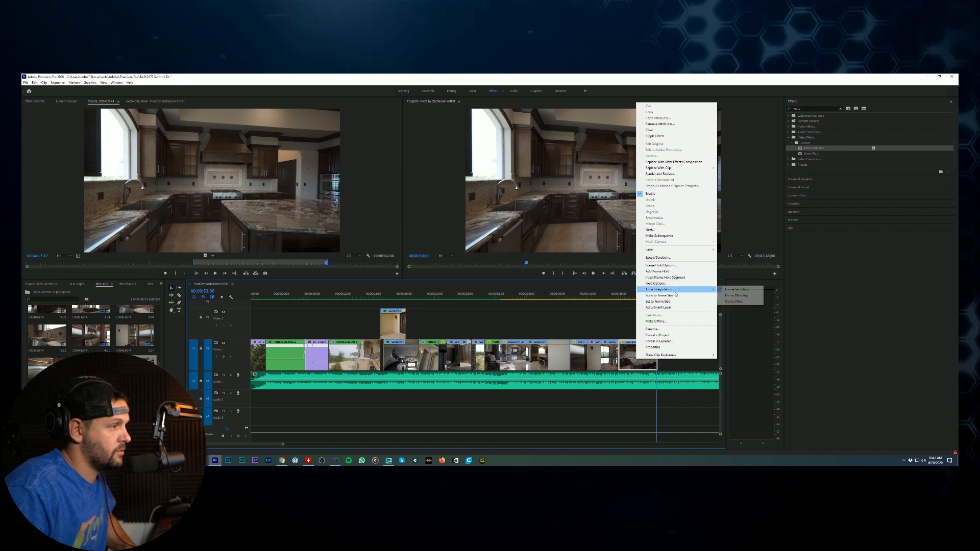
{"action": "left_click", "coordinate": [733, 303]}
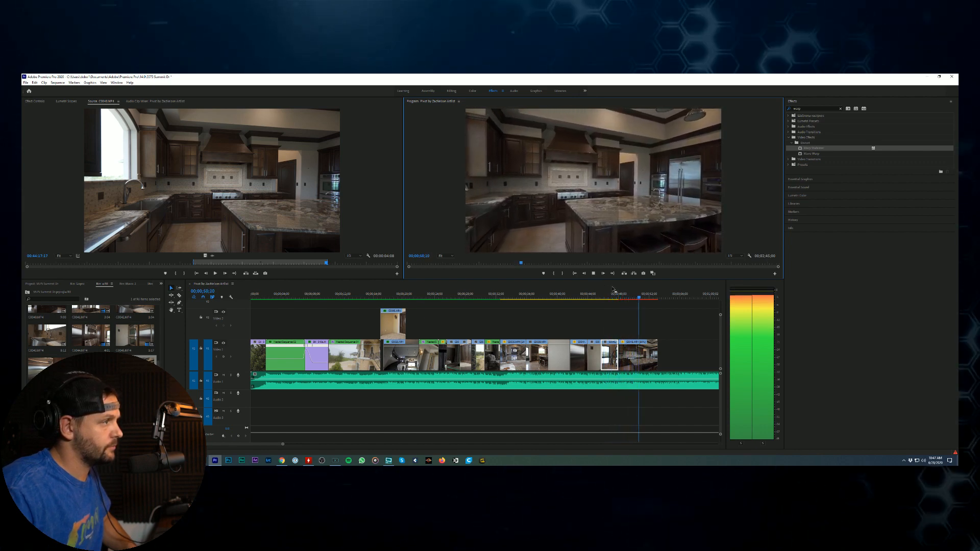
{"action": "left_click", "coordinate": [594, 273]}
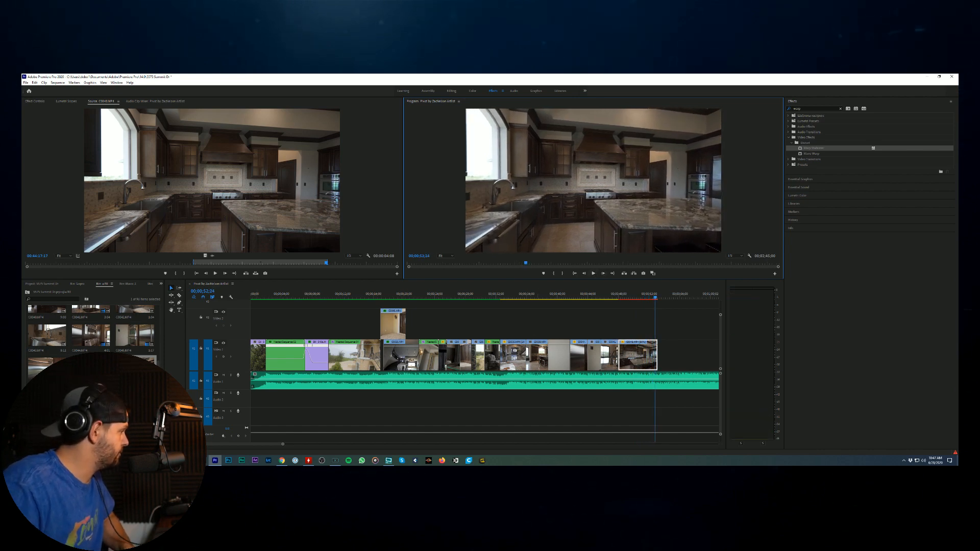
Step: Mark a range of the dining nook clip, append it after the wide island clip, and start playback from the oven shots
{"action": "key", "text": "f"}
{"action": "left_click", "coordinate": [36, 264]}
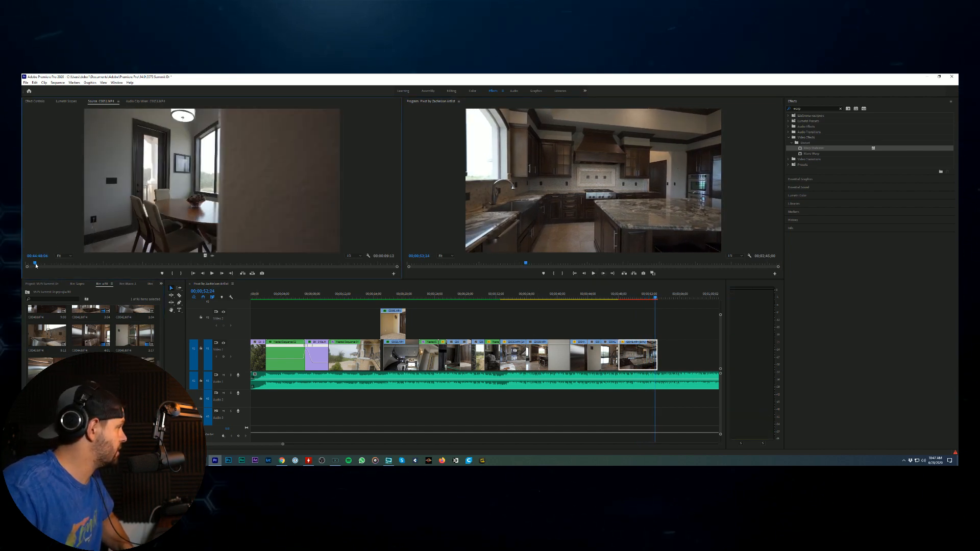
{"action": "left_click_drag", "start_coordinate": [47, 266], "coordinate": [665, 357]}
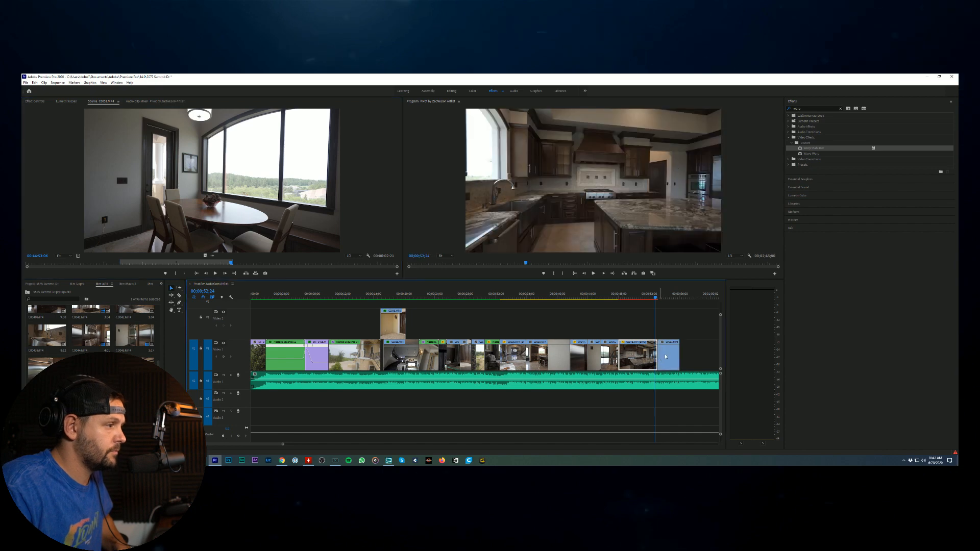
{"action": "left_click", "coordinate": [586, 300]}
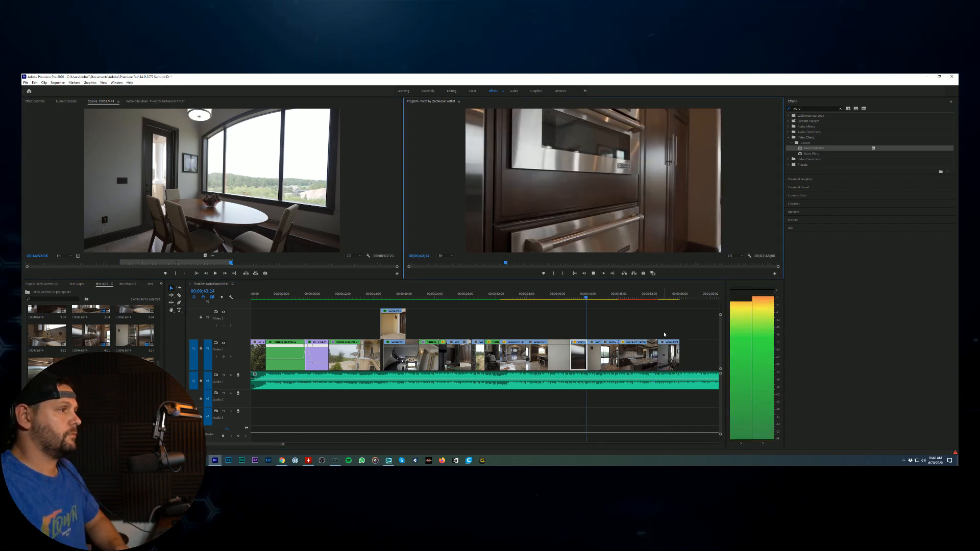
Step: Play through to the dining nook clip and trim its end slightly back to the playhead
{"action": "scroll", "coordinate": [661, 331], "scroll_direction": "down", "scroll_amount": 2}
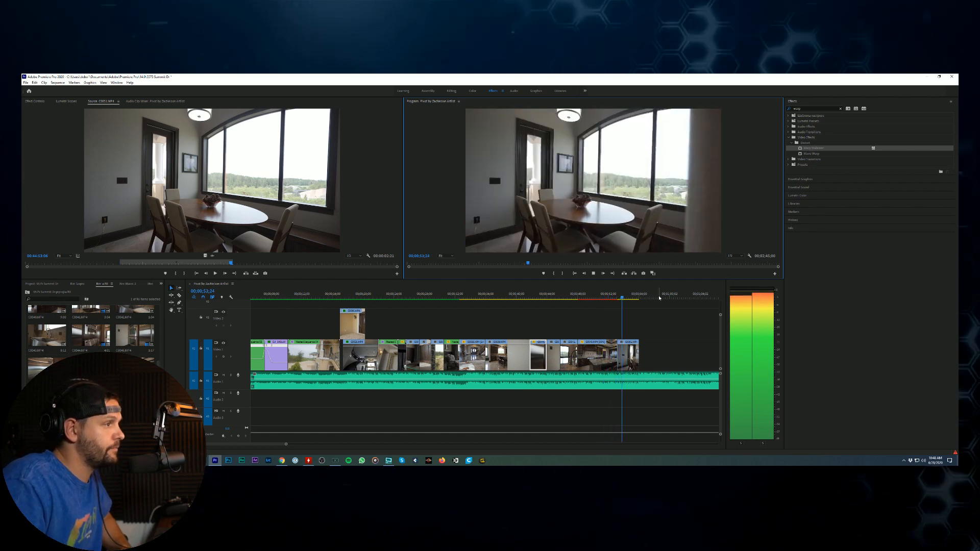
{"action": "key", "text": "space"}
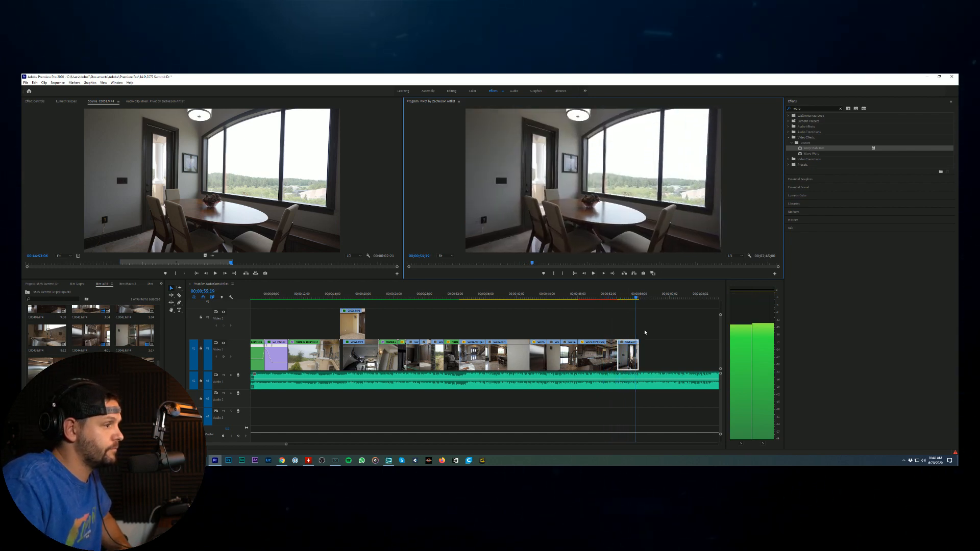
{"action": "left_click_drag", "start_coordinate": [637, 341], "coordinate": [634, 340]}
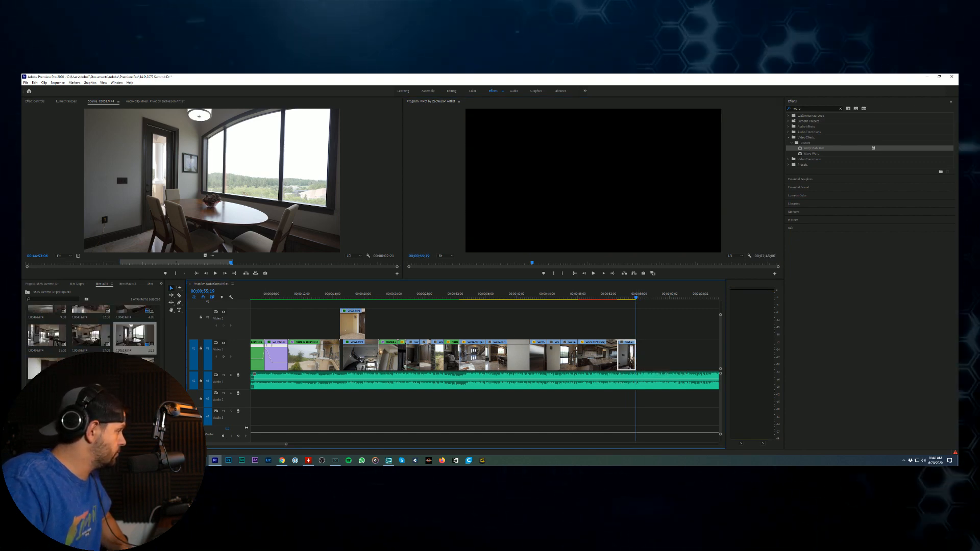
Step: Mark a range of the living room clip showing the leather sofas and kitchen beyond, and append it after the dining nook clip
{"action": "double_click", "coordinate": [90, 335]}
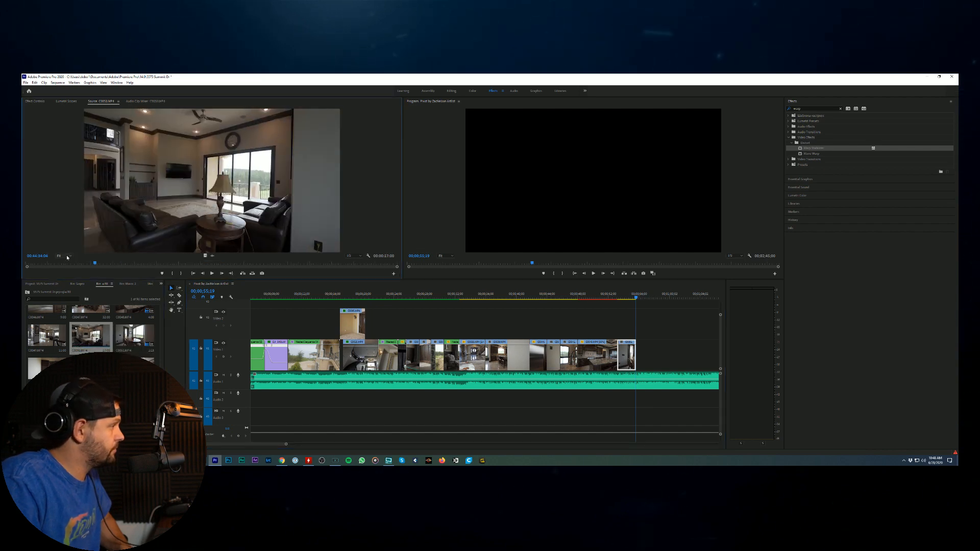
{"action": "left_click_drag", "start_coordinate": [95, 264], "coordinate": [423, 338]}
{"action": "key", "text": "o"}
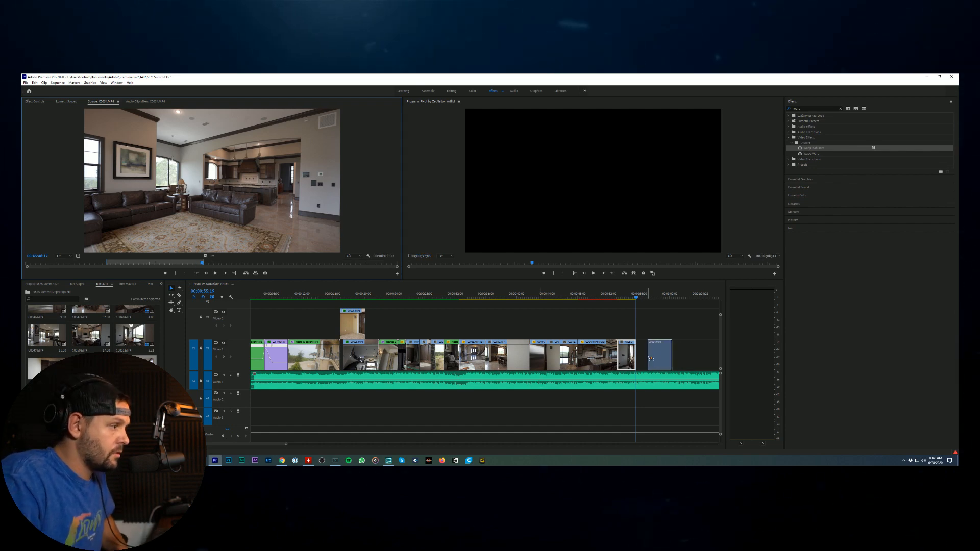
{"action": "left_click_drag", "start_coordinate": [651, 359], "coordinate": [643, 355]}
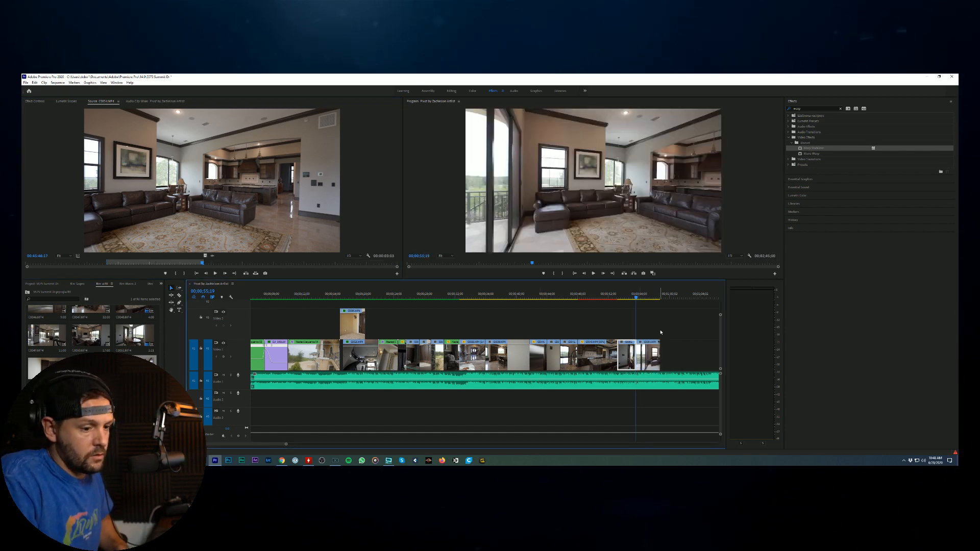
Step: Scrub the new sofa clip and play back the sequence from the wide island clip to its end
{"action": "left_click_drag", "start_coordinate": [643, 295], "coordinate": [649, 322]}
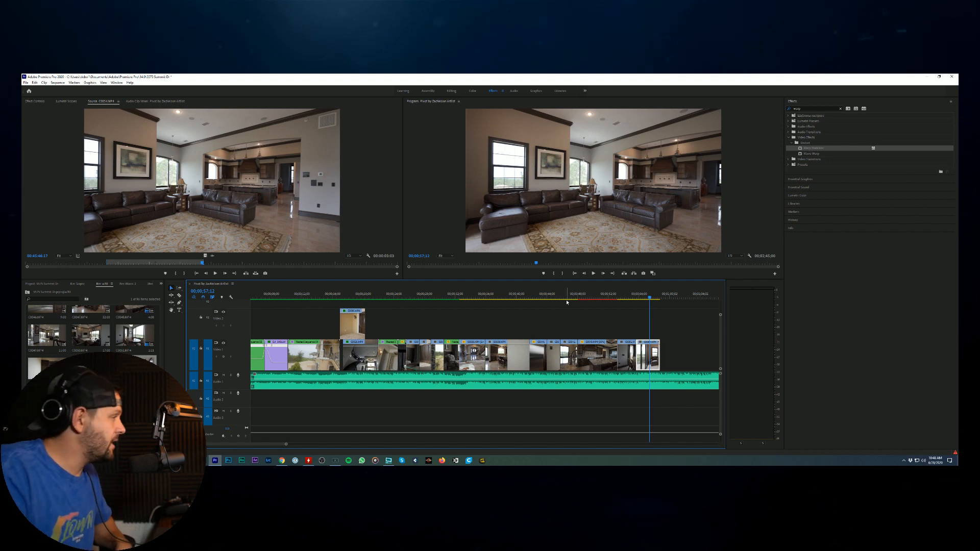
{"action": "left_click_drag", "start_coordinate": [649, 298], "coordinate": [613, 300]}
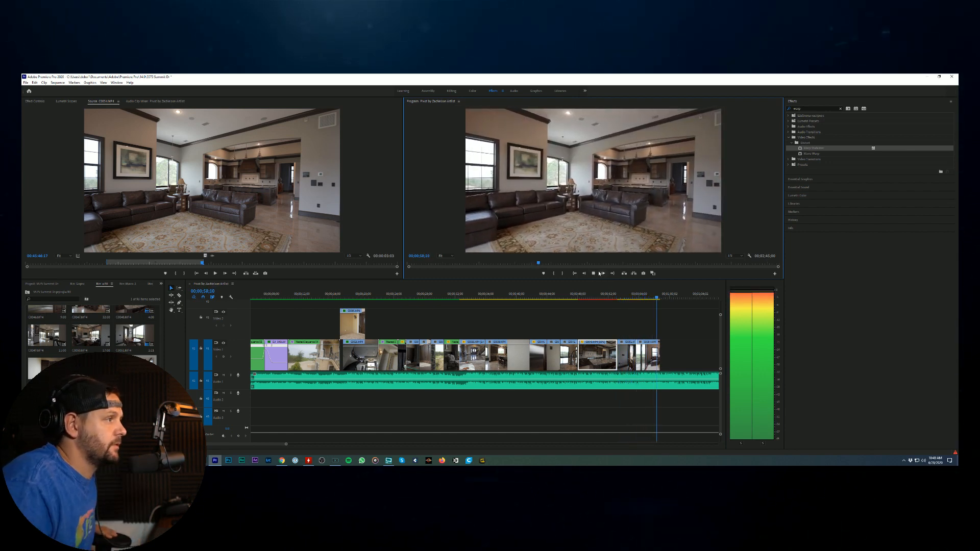
{"action": "left_click", "coordinate": [647, 327]}
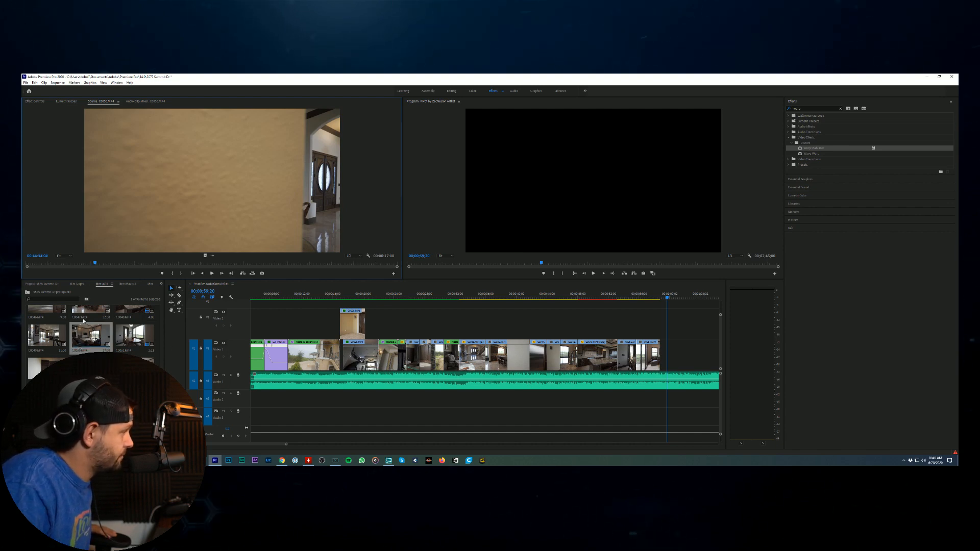
Step: Mark a short range of the living room clip with the table lamp, append it after the sofa clip, and extend its end
{"action": "left_click", "coordinate": [127, 264]}
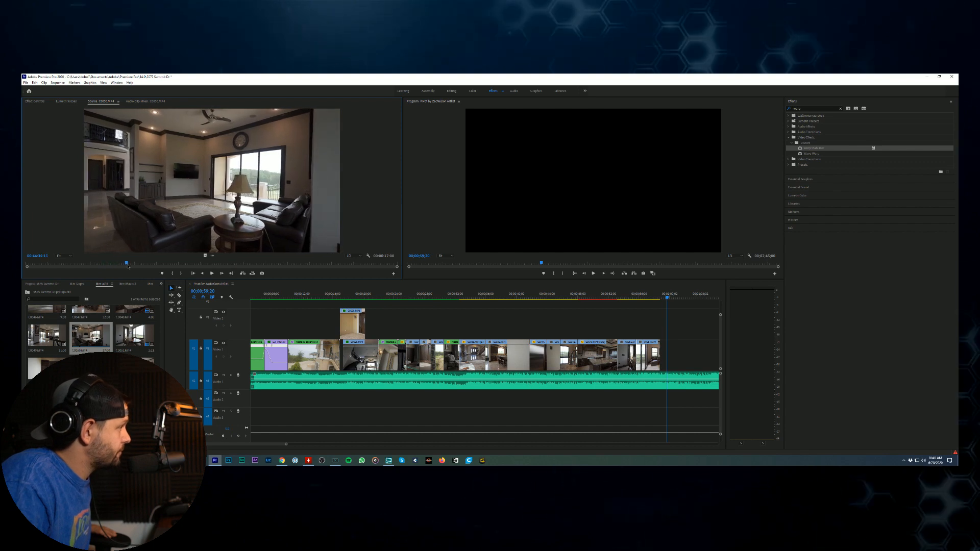
{"action": "left_click_drag", "start_coordinate": [128, 266], "coordinate": [167, 272]}
{"action": "mouse_move", "coordinate": [184, 273]}
{"action": "left_mouse_down"}
{"action": "mouse_move", "coordinate": [344, 272]}
{"action": "mouse_move", "coordinate": [298, 265]}
{"action": "left_mouse_up"}
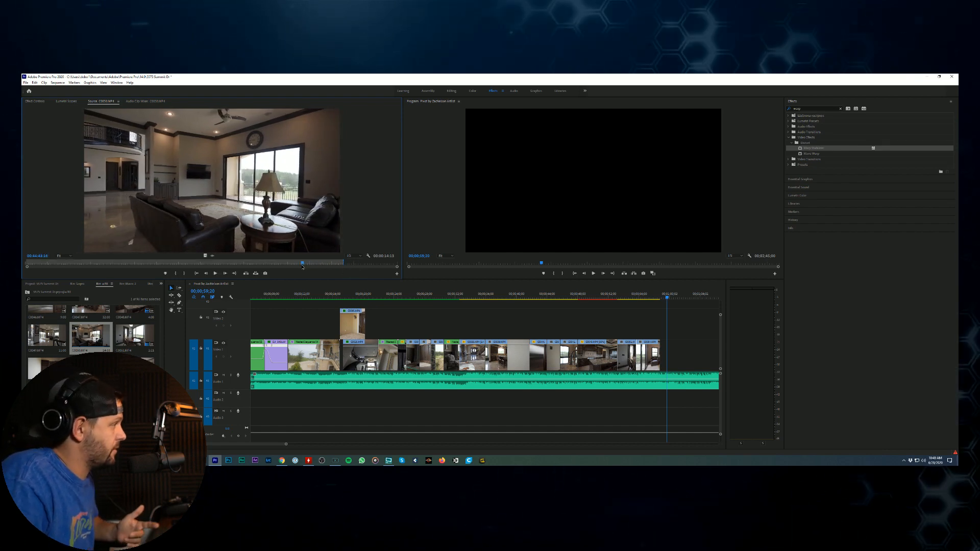
{"action": "key", "text": "i"}
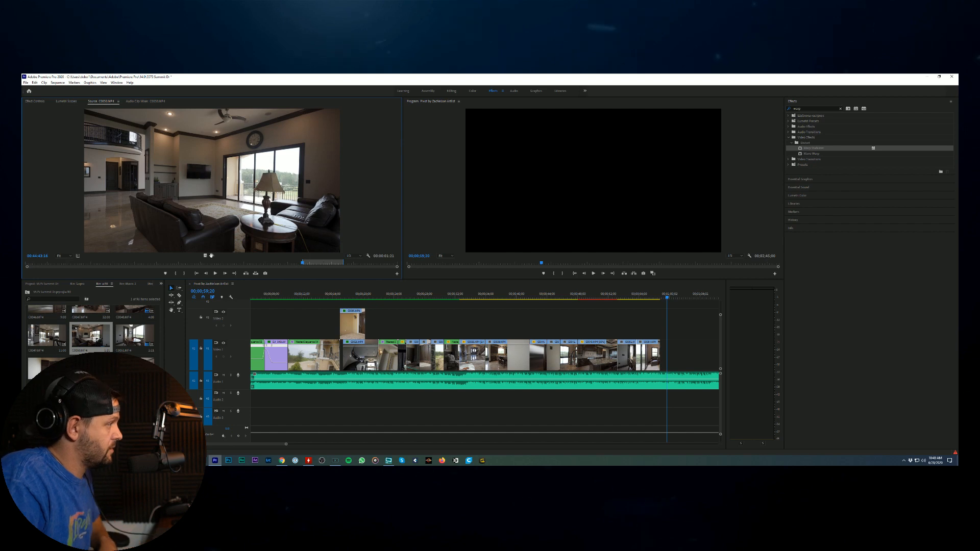
{"action": "mouse_move", "coordinate": [681, 356]}
{"action": "left_mouse_down"}
{"action": "mouse_move", "coordinate": [662, 355]}
{"action": "mouse_move", "coordinate": [683, 353]}
{"action": "left_mouse_up"}
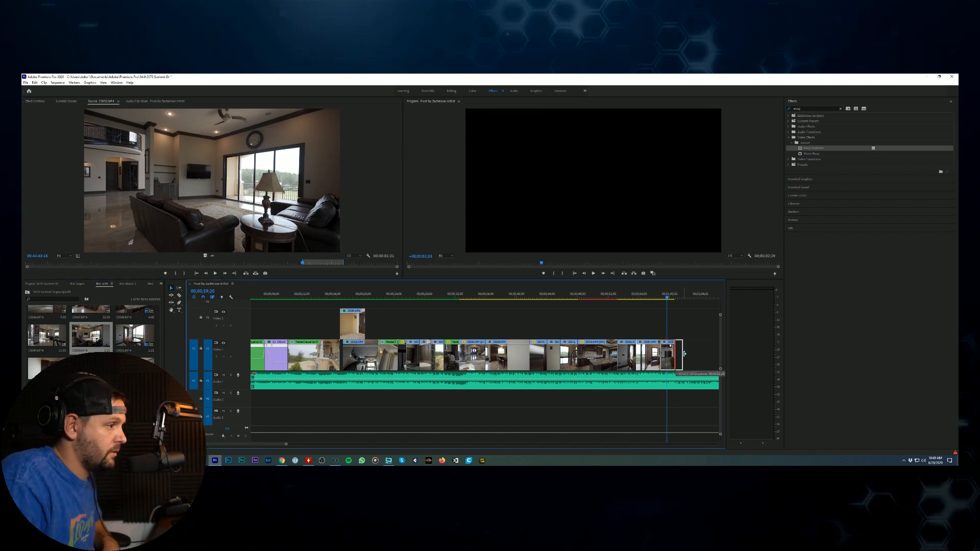
Step: Review the table lamp clip and set its speed options to play in reverse
{"action": "mouse_move", "coordinate": [668, 297]}
{"action": "left_mouse_down"}
{"action": "mouse_move", "coordinate": [679, 298]}
{"action": "mouse_move", "coordinate": [659, 298]}
{"action": "mouse_move", "coordinate": [680, 298]}
{"action": "left_mouse_up"}
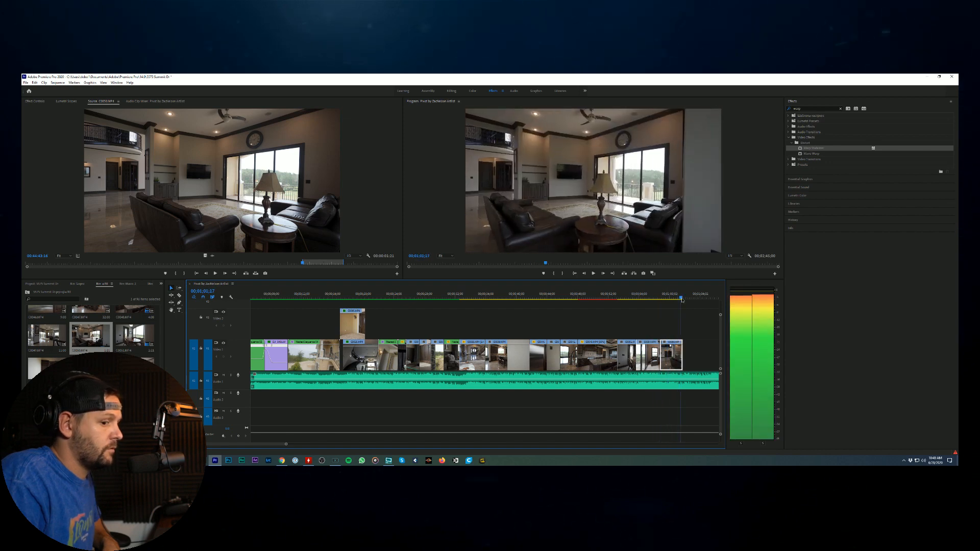
{"action": "right_click", "coordinate": [666, 361]}
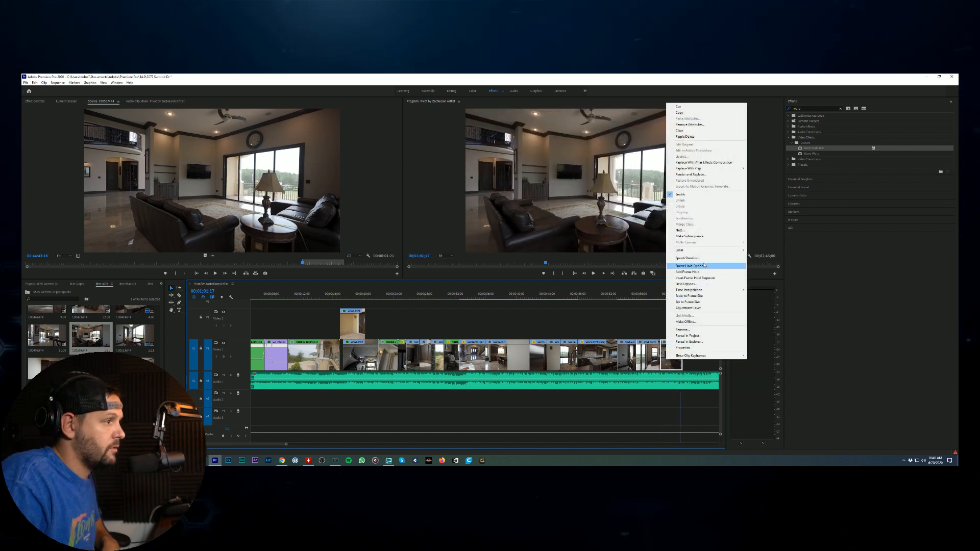
{"action": "left_click", "coordinate": [687, 257]}
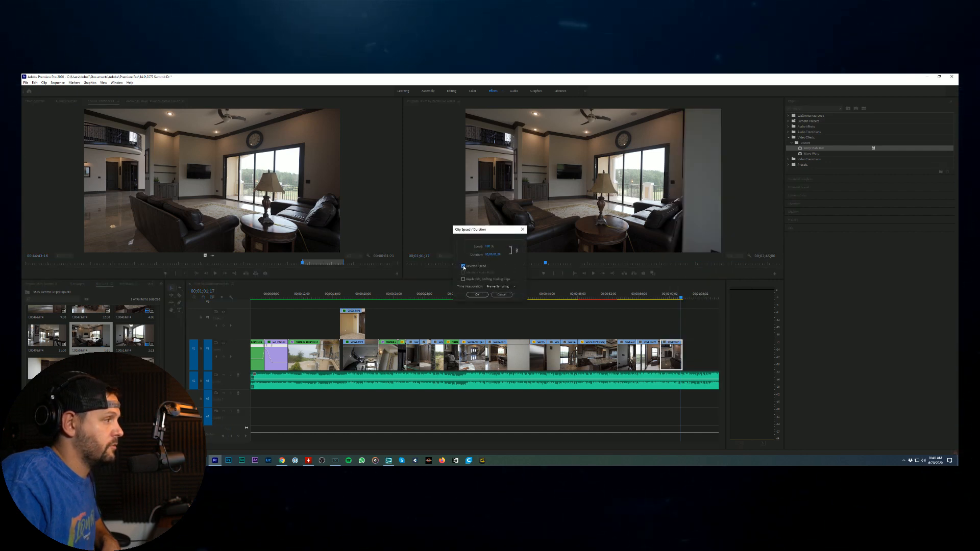
{"action": "left_click", "coordinate": [476, 295]}
Step: Play back from the dining nook clip through the reversed lamp clip, and scrub over the assembled interior shots
{"action": "left_click", "coordinate": [634, 296]}
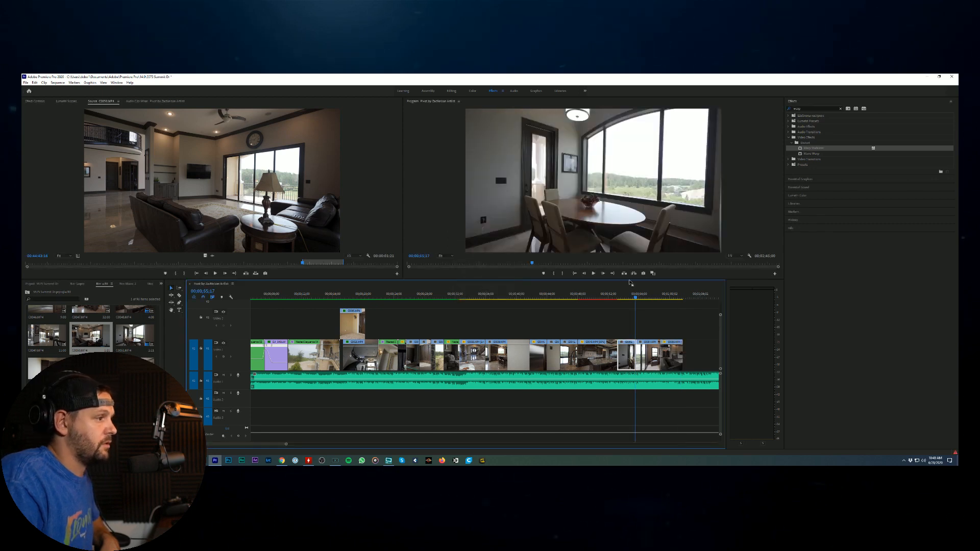
{"action": "left_click", "coordinate": [593, 273]}
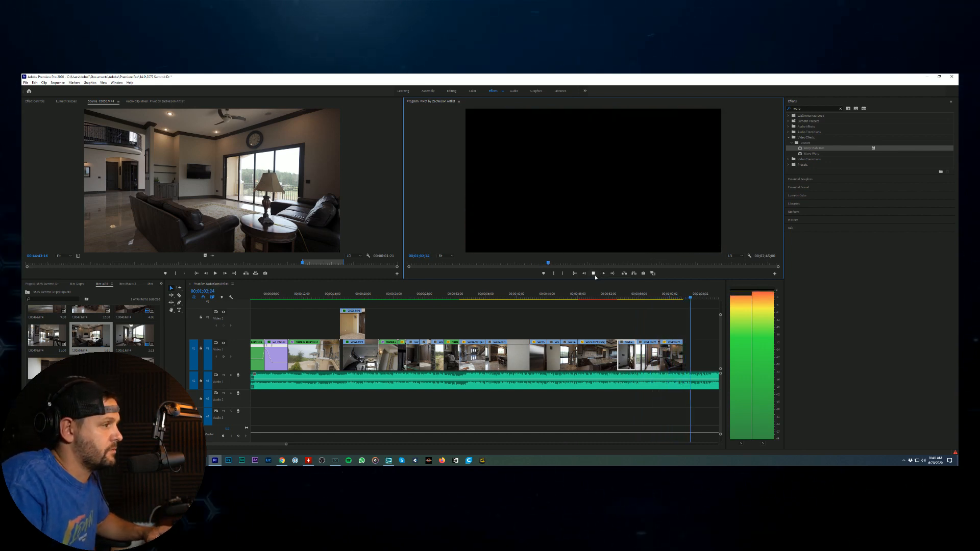
{"action": "left_click", "coordinate": [593, 274]}
{"action": "key", "text": "minus"}
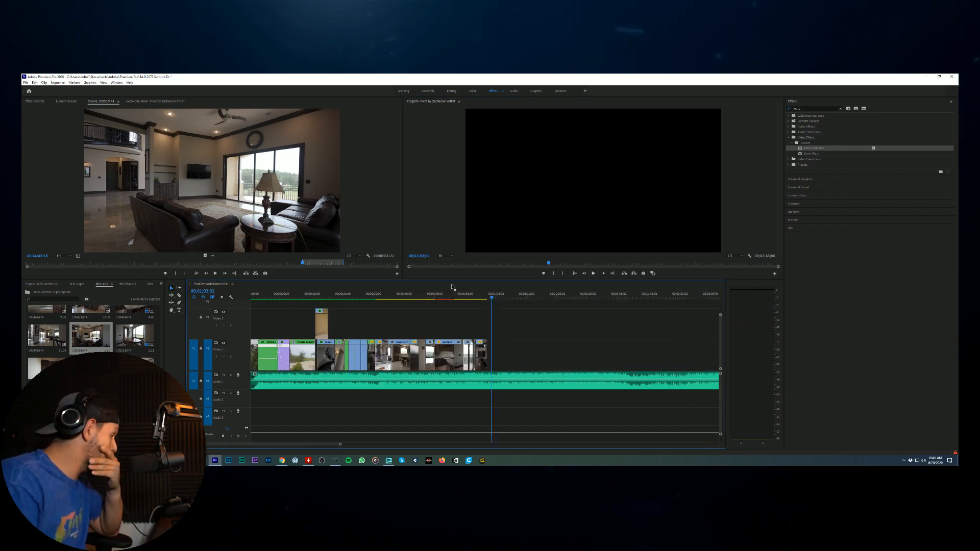
{"action": "left_click_drag", "start_coordinate": [360, 294], "coordinate": [483, 295]}
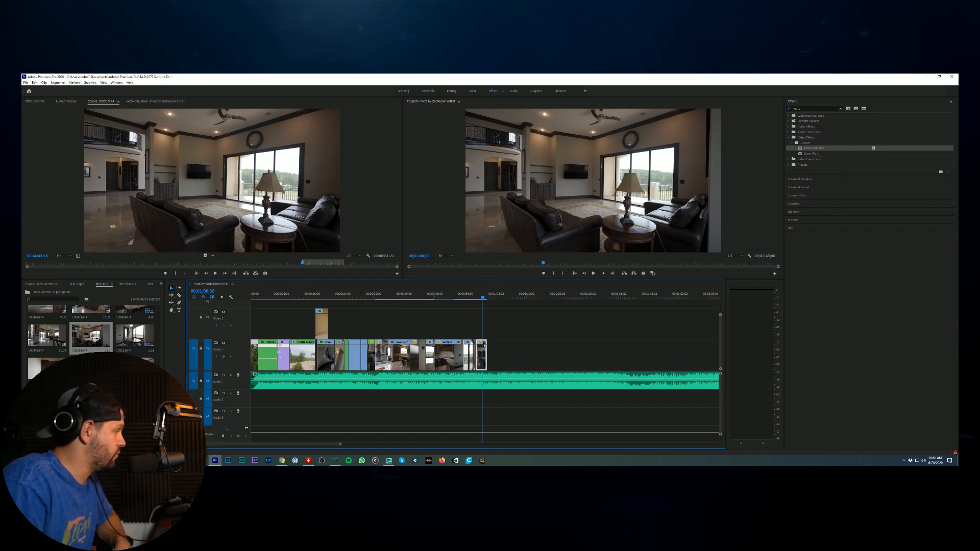
Step: Preview the study clip with the built-in bookshelves and look through the bin for the next interior shot
{"action": "key", "text": "shift+1"}
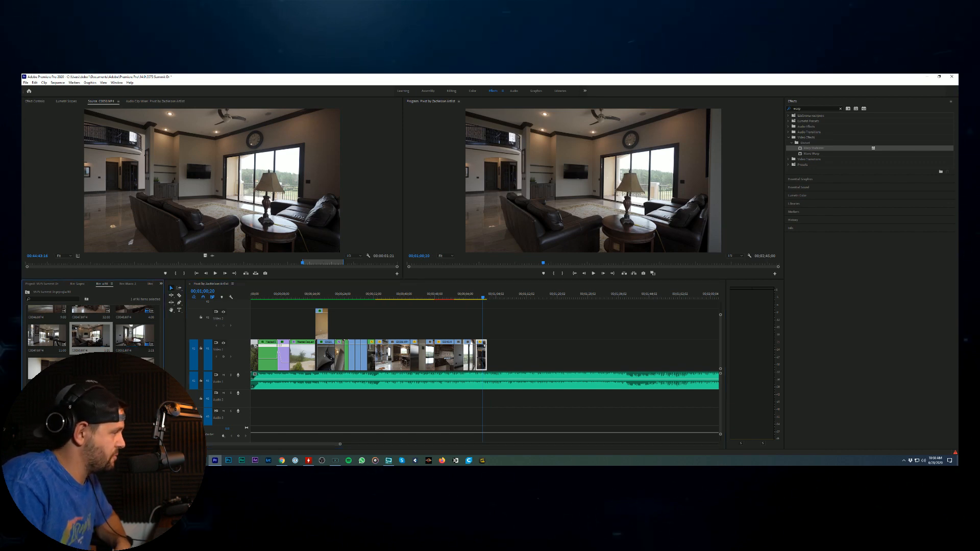
{"action": "key", "text": "Down"}
{"action": "key", "text": "Return"}
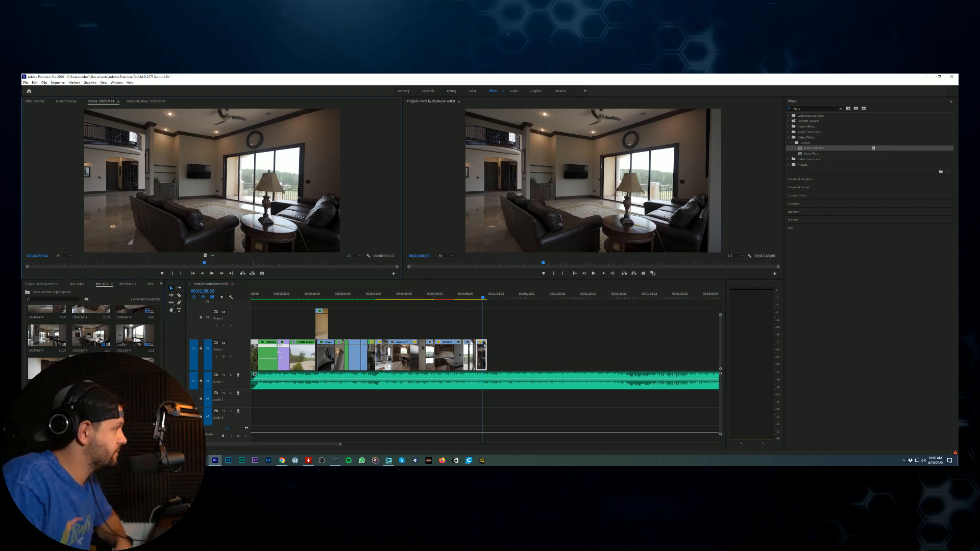
{"action": "left_click_drag", "start_coordinate": [54, 263], "coordinate": [231, 279]}
{"action": "scroll", "coordinate": [92, 331], "scroll_direction": "up", "scroll_amount": 4}
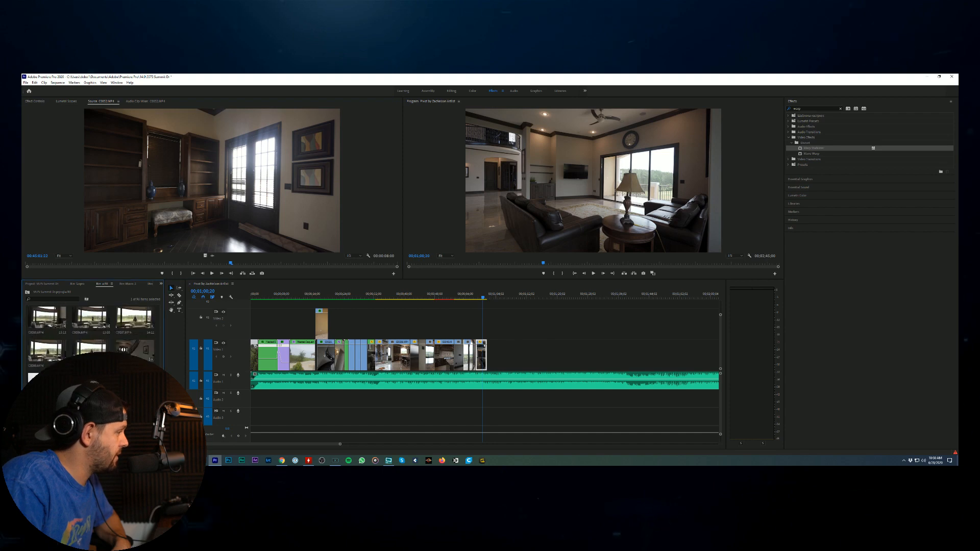
{"action": "scroll", "coordinate": [92, 332], "scroll_direction": "up", "scroll_amount": 1}
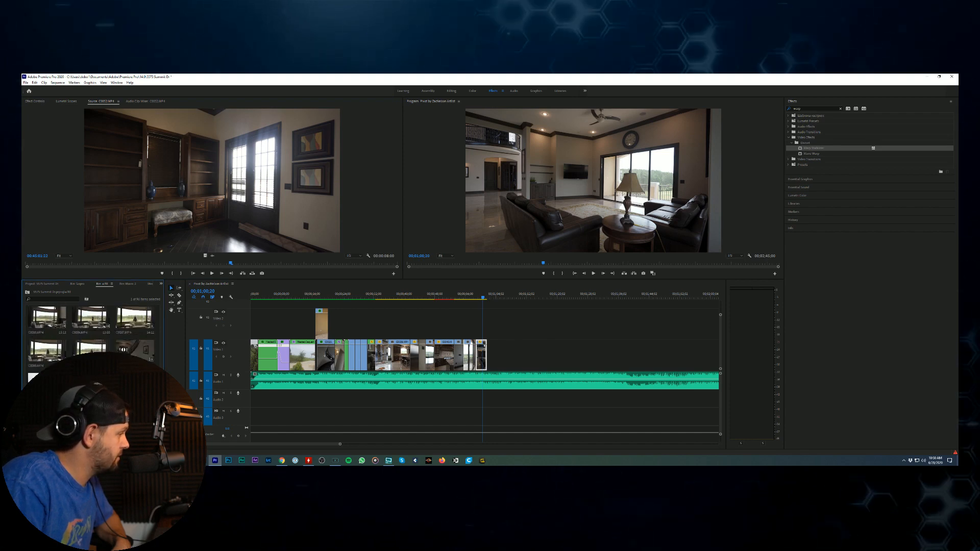
{"action": "scroll", "coordinate": [91, 331], "scroll_direction": "up", "scroll_amount": 4}
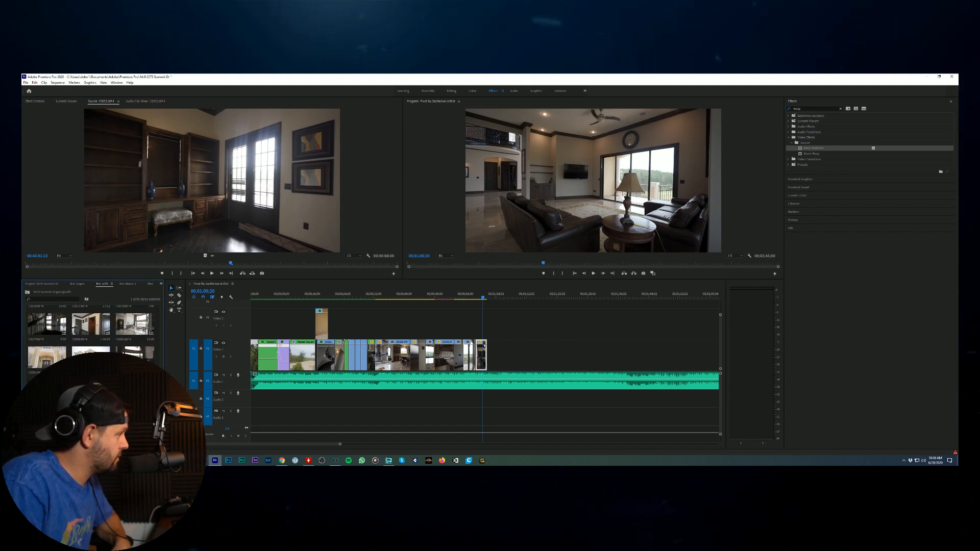
{"action": "scroll", "coordinate": [91, 331], "scroll_direction": "up", "scroll_amount": 2}
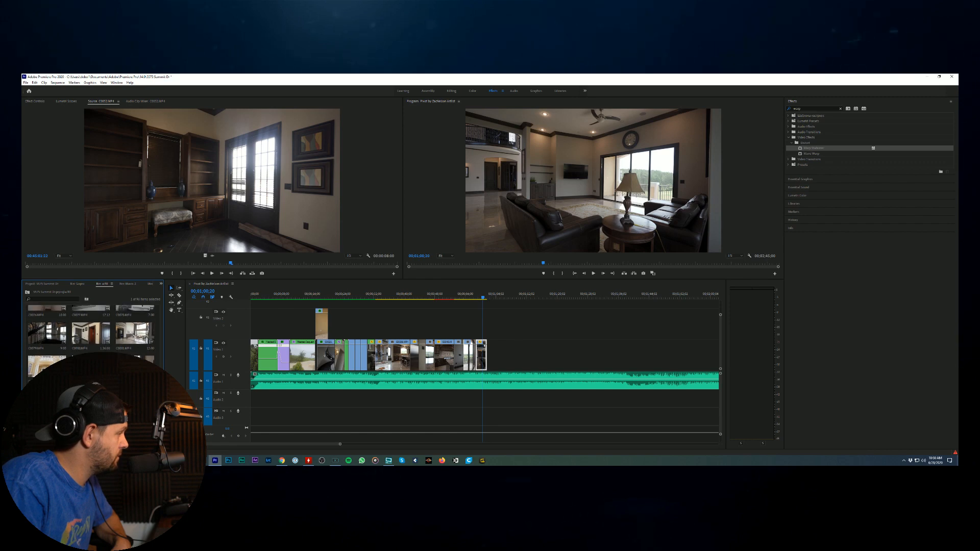
Step: Mark a range of the clip moving from the tall-windowed sitting room to the study, and append it after the table lamp clip
{"action": "double_click", "coordinate": [144, 337]}
{"action": "left_click_drag", "start_coordinate": [81, 266], "coordinate": [56, 305]}
{"action": "key", "text": "o"}
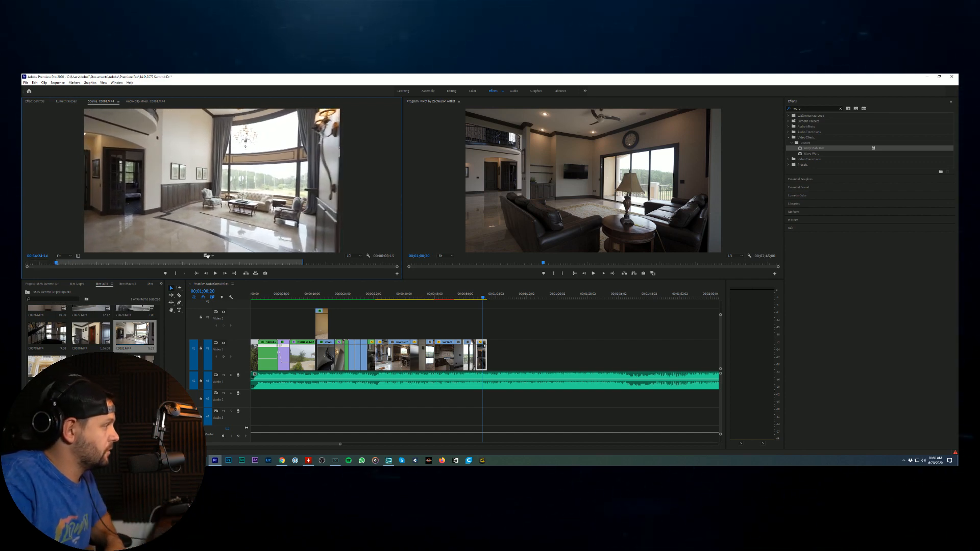
{"action": "left_click_drag", "start_coordinate": [207, 255], "coordinate": [508, 355]}
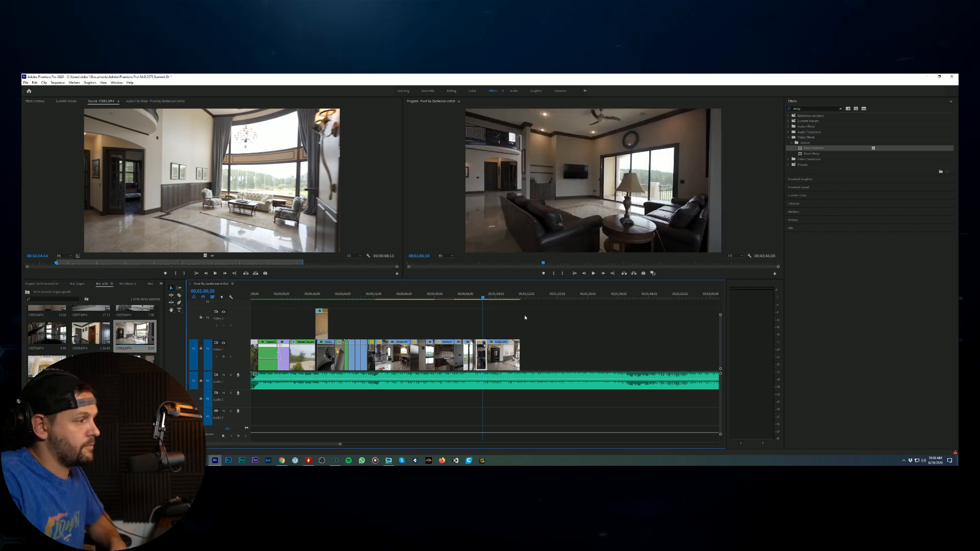
Step: Play back from the dining nook clip through the study clip, and check the system temperatures in HWMonitor
{"action": "left_click", "coordinate": [462, 295]}
{"action": "left_click", "coordinate": [594, 274]}
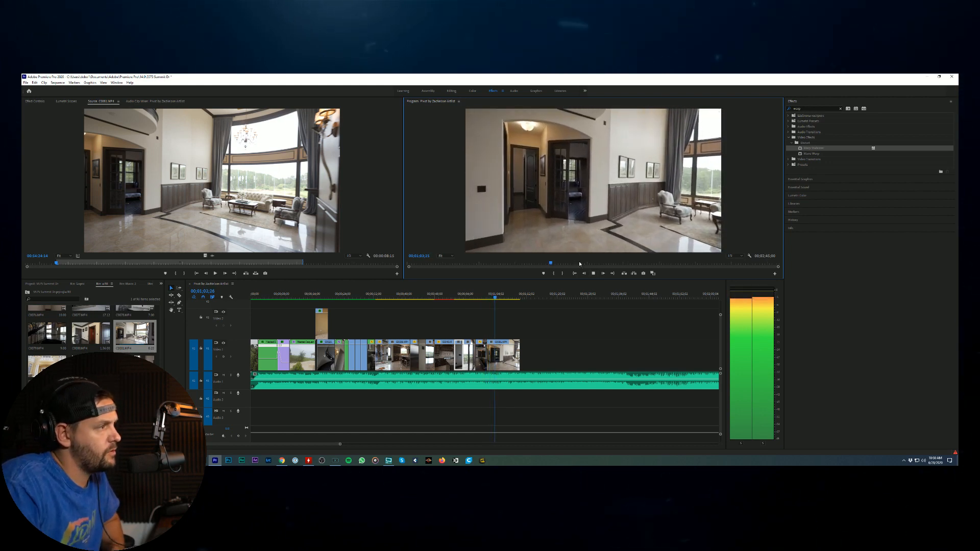
{"action": "left_click", "coordinate": [309, 460]}
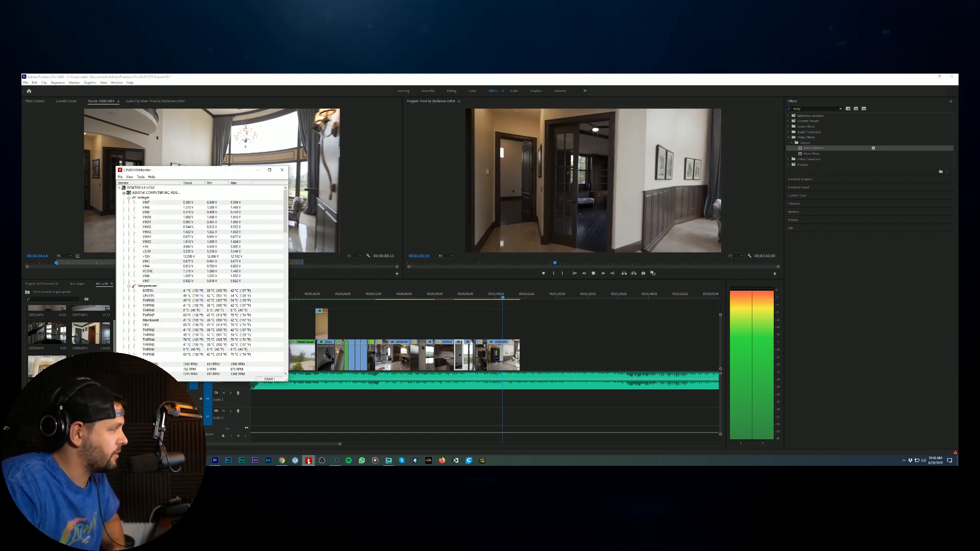
{"action": "left_click", "coordinate": [509, 382]}
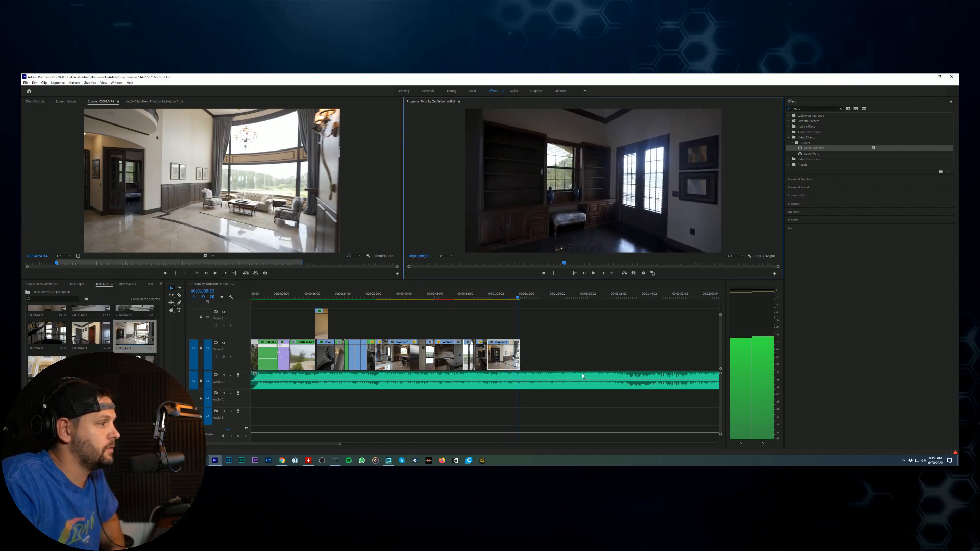
{"action": "left_click", "coordinate": [563, 346]}
{"action": "key", "text": "space"}
Step: Apply Warp Stabilizer to the sitting room to study clip and set its smoothness to 5%
{"action": "key", "text": "="}
{"action": "key", "text": "="}
{"action": "key", "text": "="}
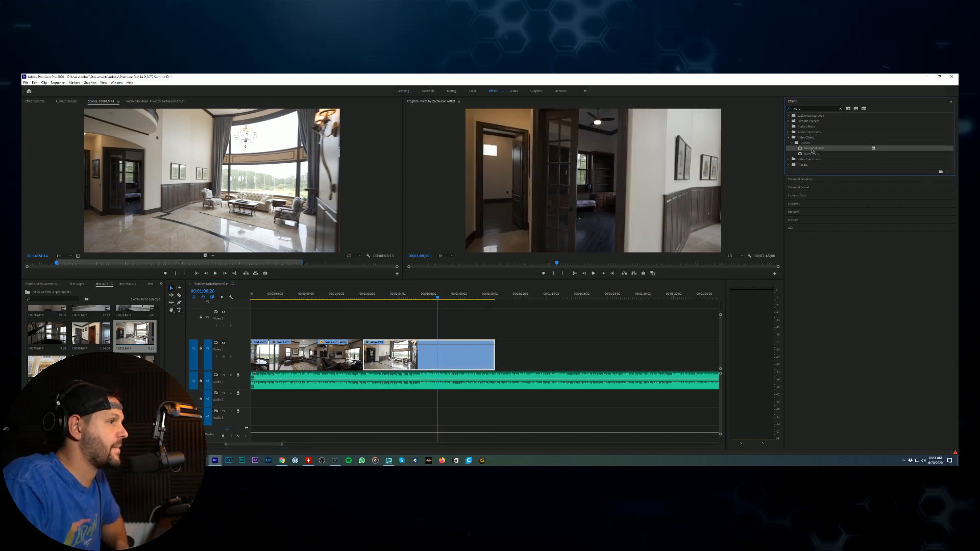
{"action": "left_click_drag", "start_coordinate": [811, 148], "coordinate": [479, 359]}
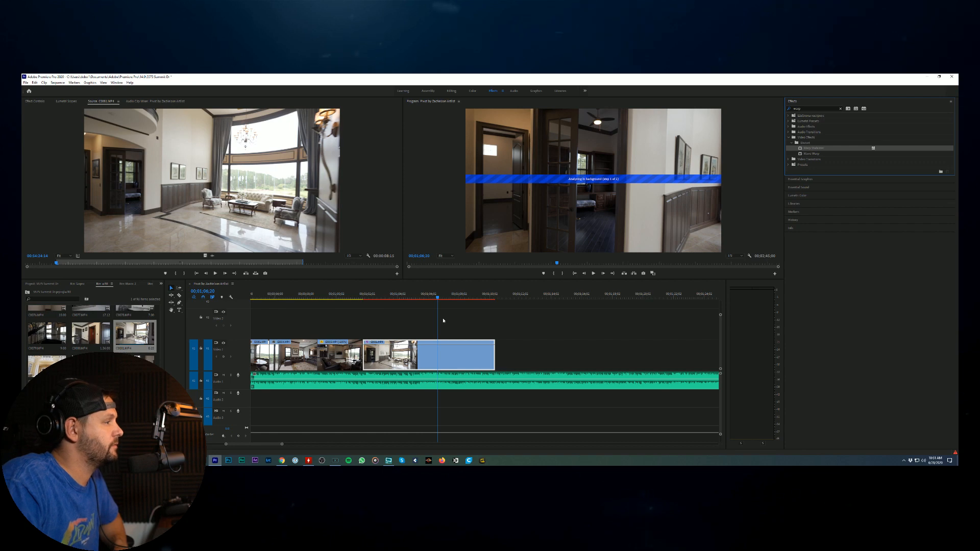
{"action": "left_click", "coordinate": [48, 101]}
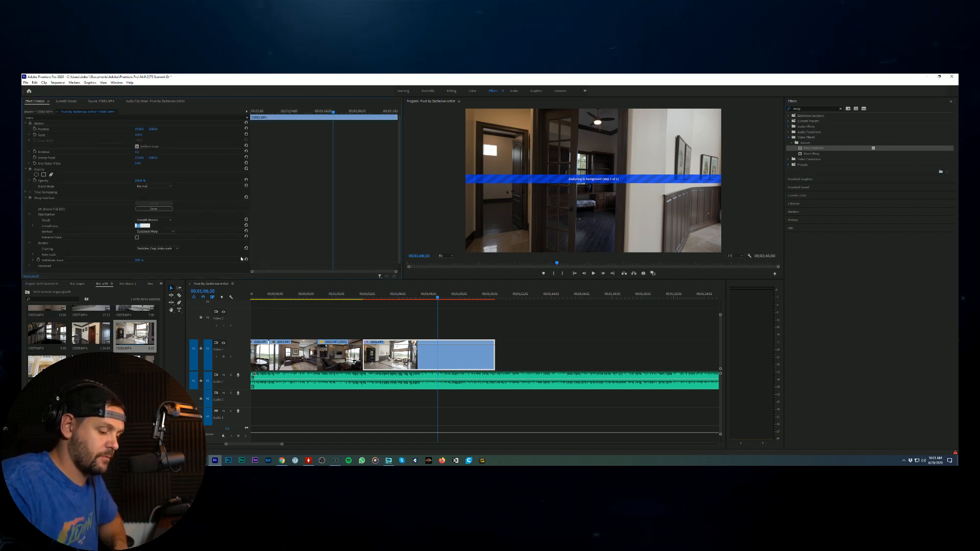
{"action": "type", "text": "5"}
{"action": "key", "text": "Return"}
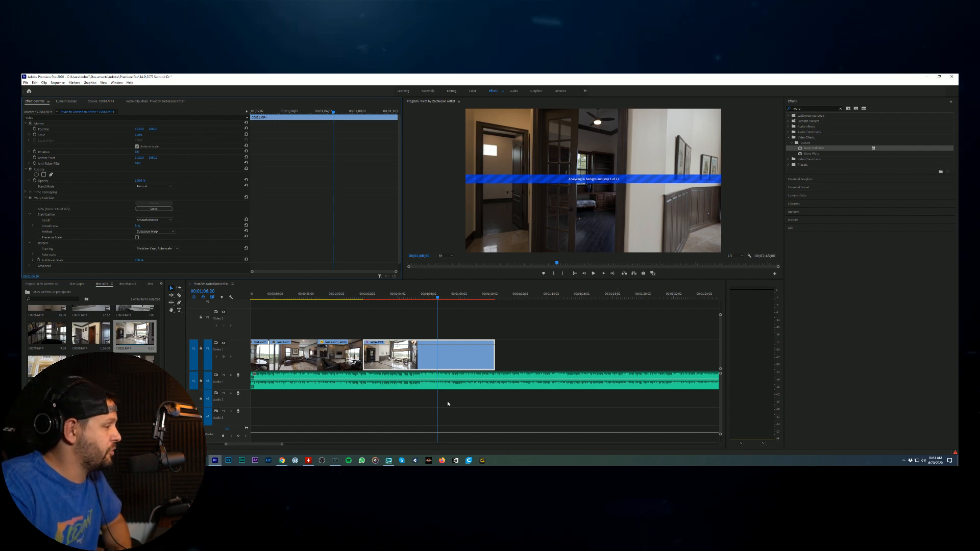
Step: Check the CPU, GPU and memory usage in Task Manager while the clip is being stabilized, then close Task Manager
{"action": "right_click", "coordinate": [532, 456]}
{"action": "left_click", "coordinate": [566, 432]}
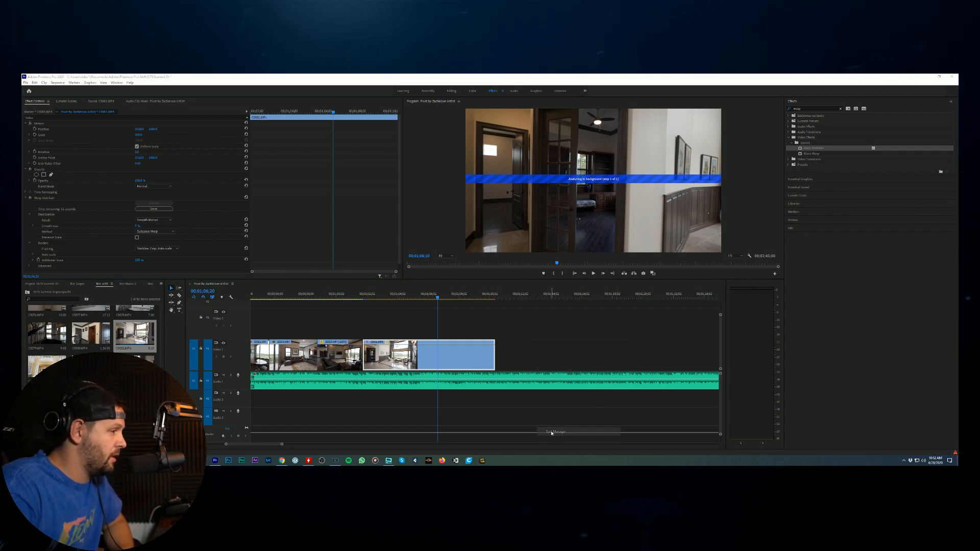
{"action": "left_click", "coordinate": [586, 220]}
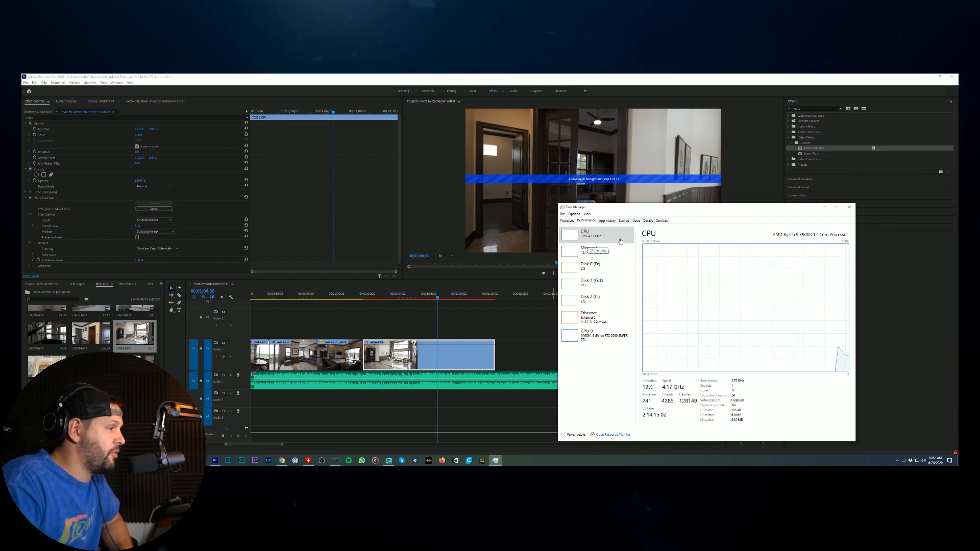
{"action": "left_click", "coordinate": [592, 337]}
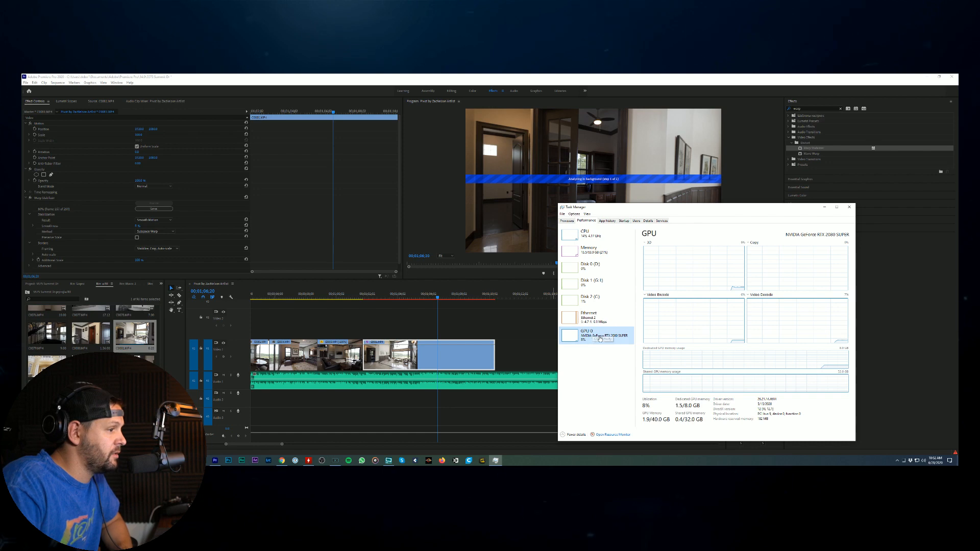
{"action": "left_click", "coordinate": [590, 249]}
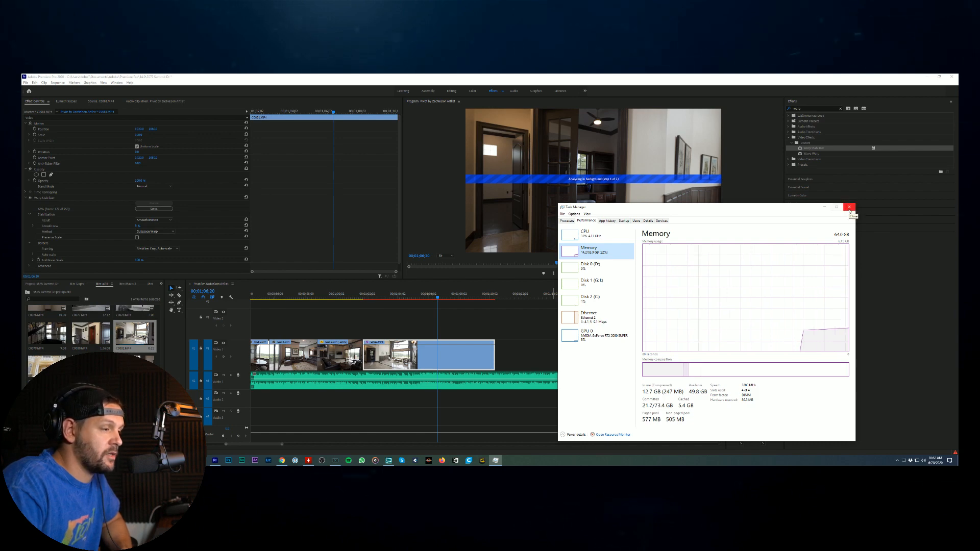
{"action": "left_click", "coordinate": [849, 208]}
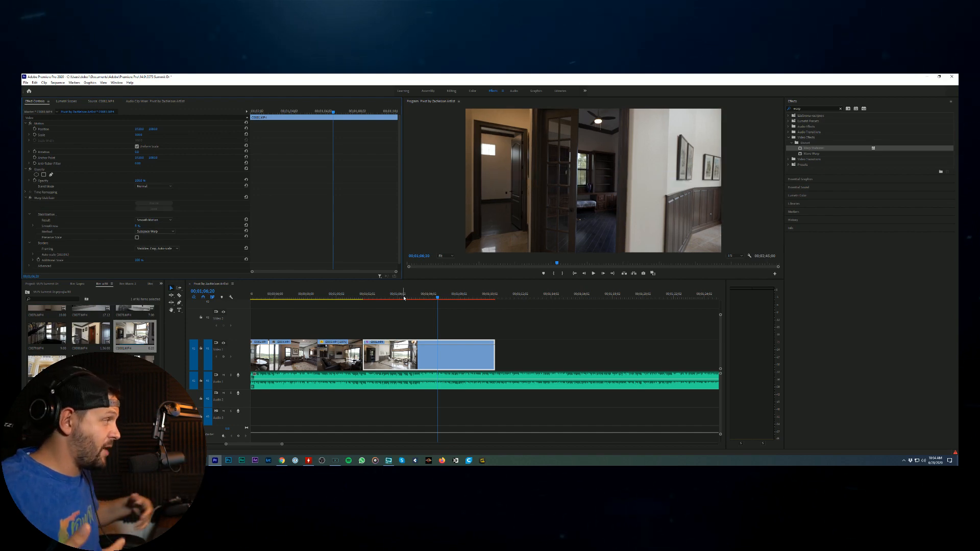
Step: Render the sequence previews and expand the render details
{"action": "left_click", "coordinate": [344, 295]}
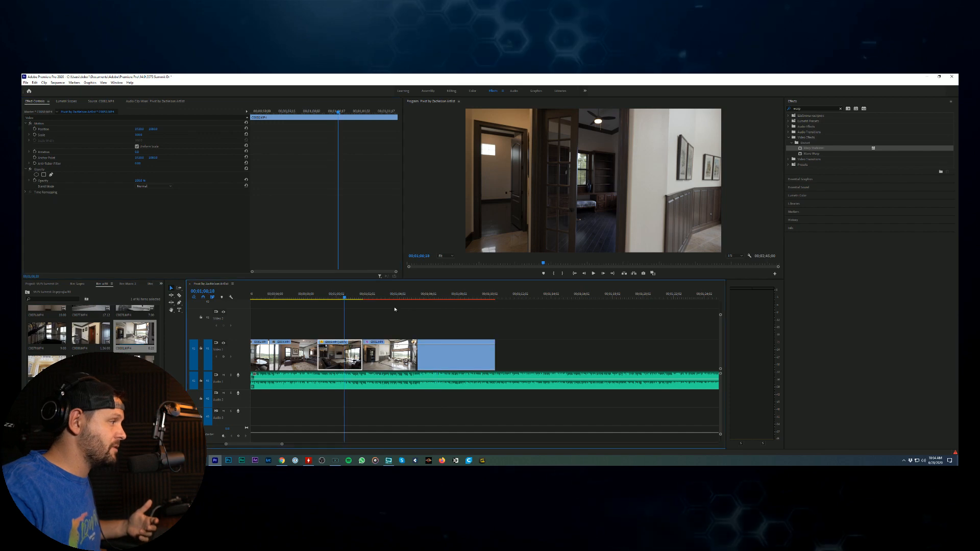
{"action": "key", "text": "Return"}
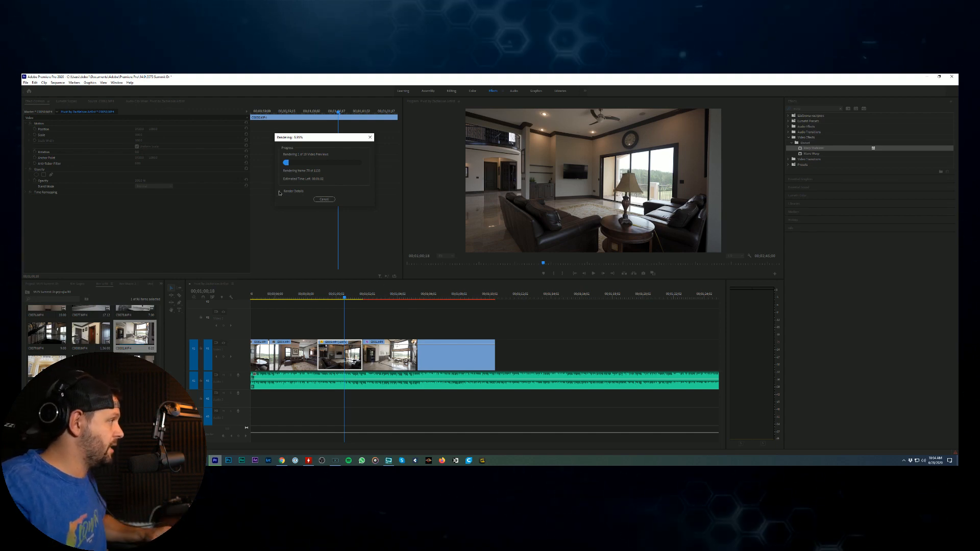
{"action": "left_click", "coordinate": [288, 191]}
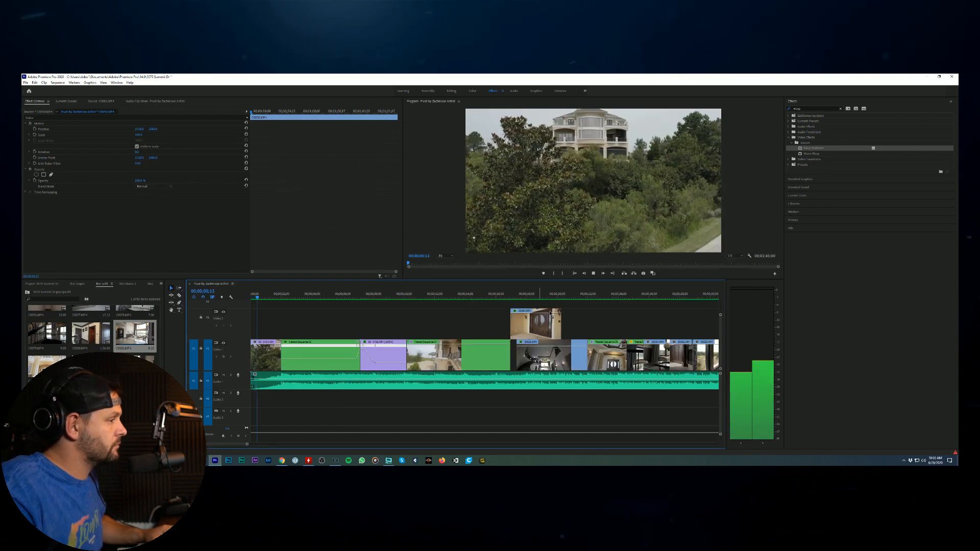
Step: Play back the sequence from the living room clip to the end of the stabilized study clip
{"action": "left_click", "coordinate": [606, 312]}
{"action": "key", "text": "minus"}
{"action": "key", "text": "minus"}
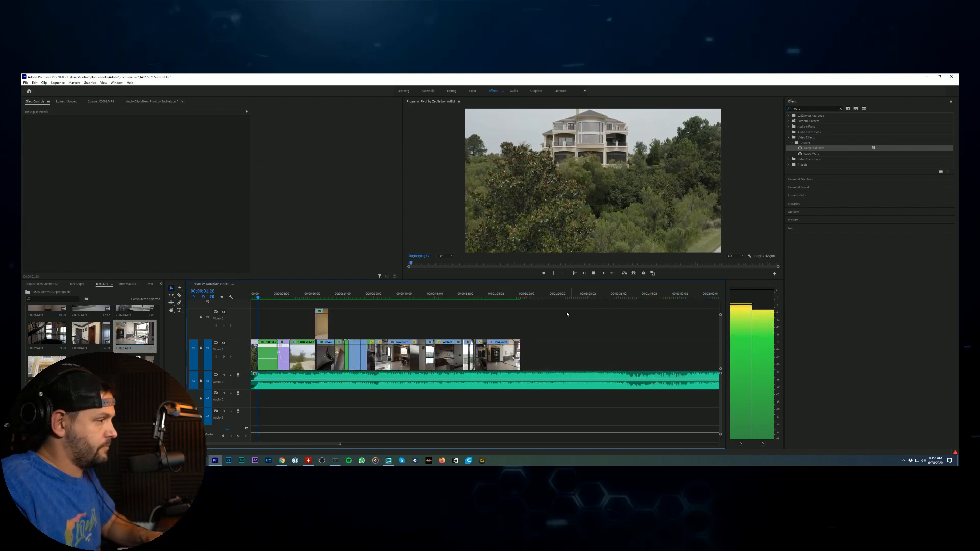
{"action": "left_click", "coordinate": [475, 294]}
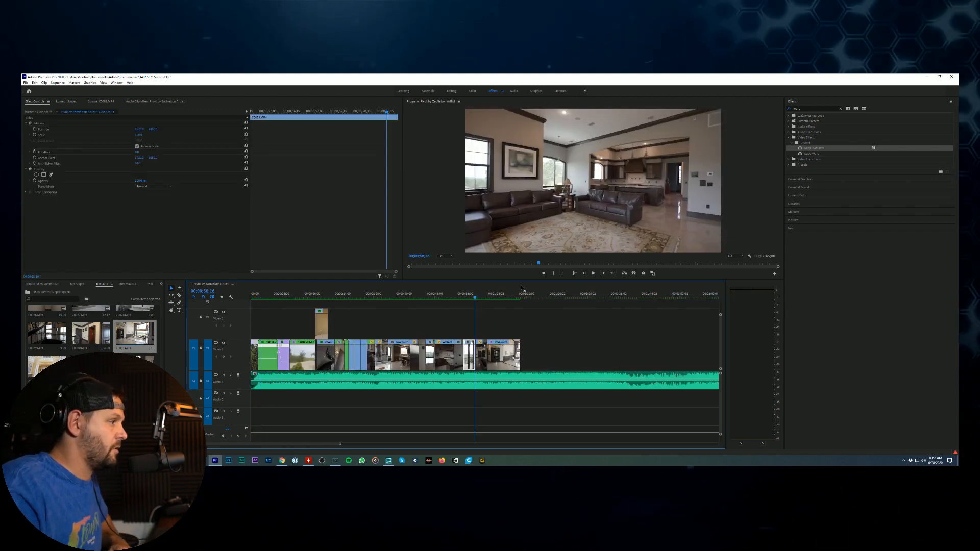
{"action": "left_click", "coordinate": [594, 273]}
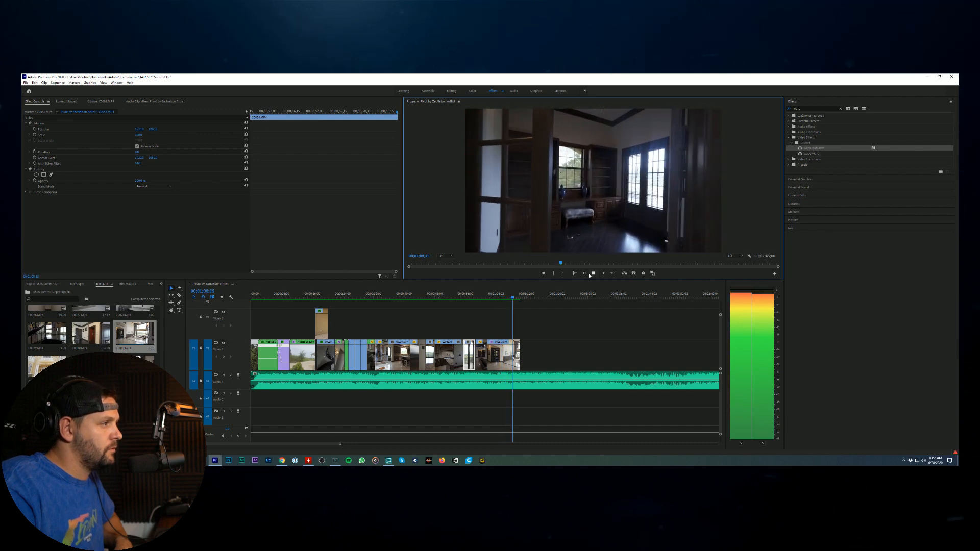
{"action": "left_click", "coordinate": [591, 274]}
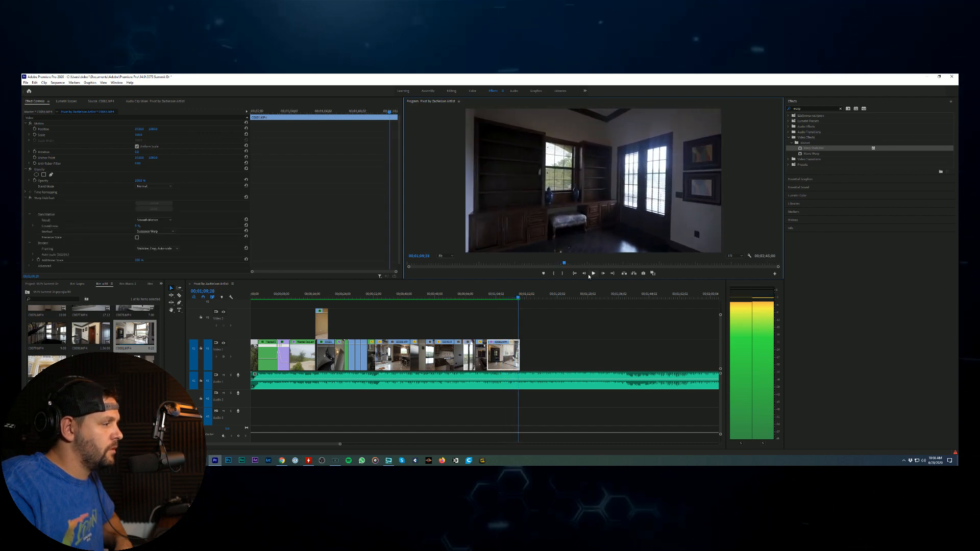
Step: Trim the end of the sitting room to study clip to the playhead and nest the clip
{"action": "left_click", "coordinate": [541, 346]}
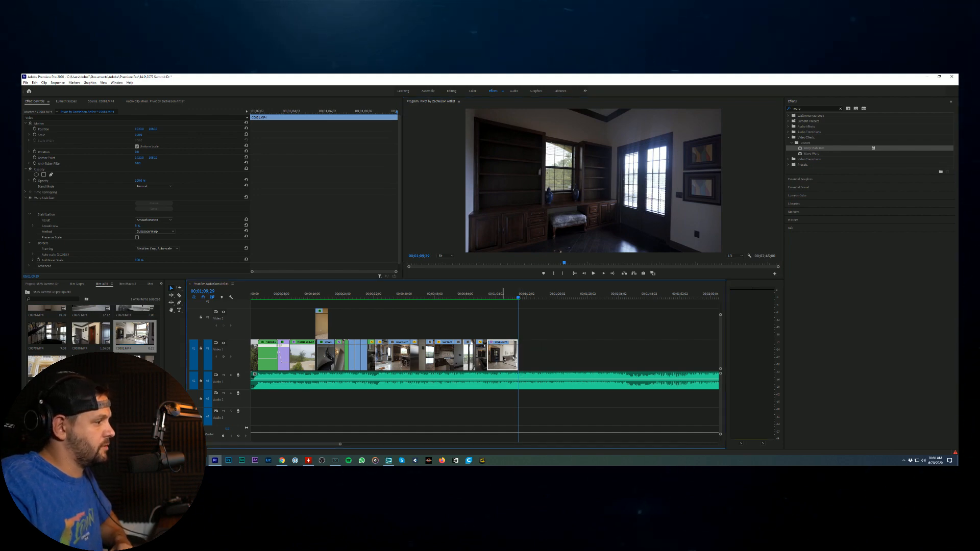
{"action": "right_click", "coordinate": [503, 356]}
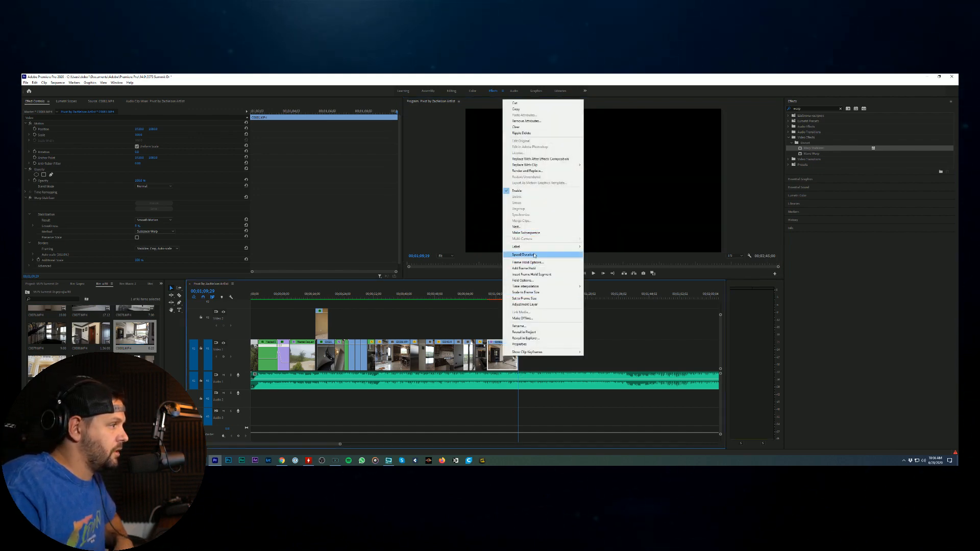
{"action": "left_click", "coordinate": [518, 227]}
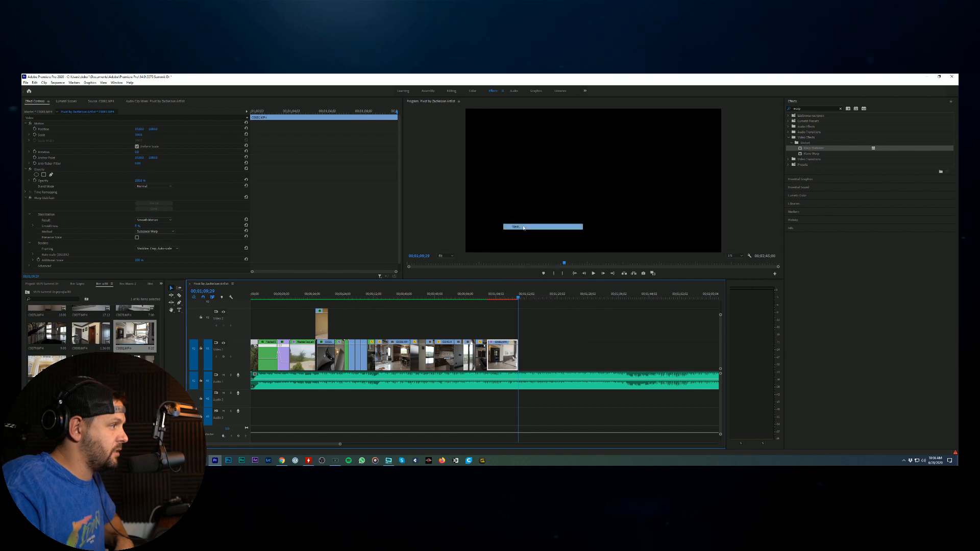
{"action": "left_click", "coordinate": [484, 274]}
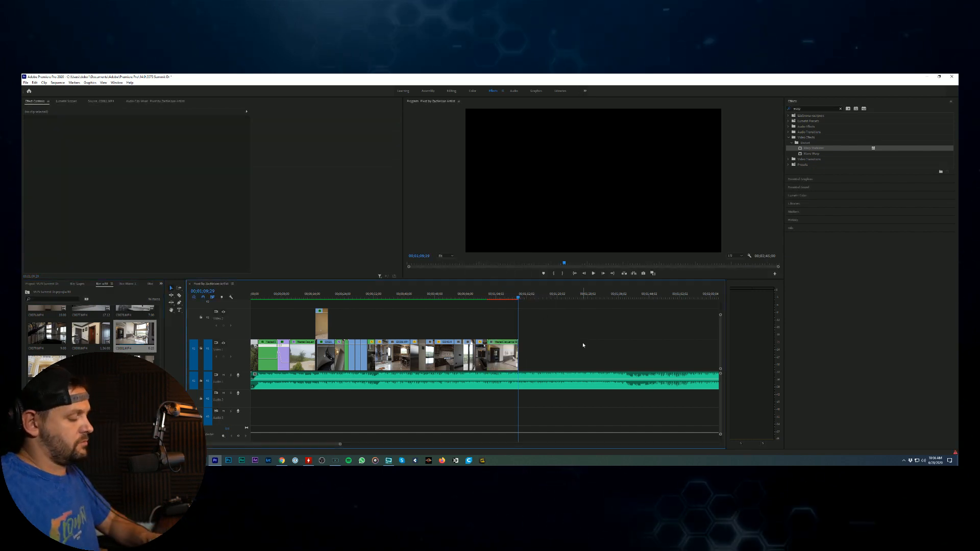
Step: Show the Time Remapping speed line on the nested sitting room to study clip and play from near its start
{"action": "key", "text": "equal"}
{"action": "key", "text": "equal"}
{"action": "key", "text": "equal"}
{"action": "scroll", "coordinate": [463, 357], "scroll_direction": "up", "scroll_amount": 3}
{"action": "left_click", "coordinate": [431, 357]}
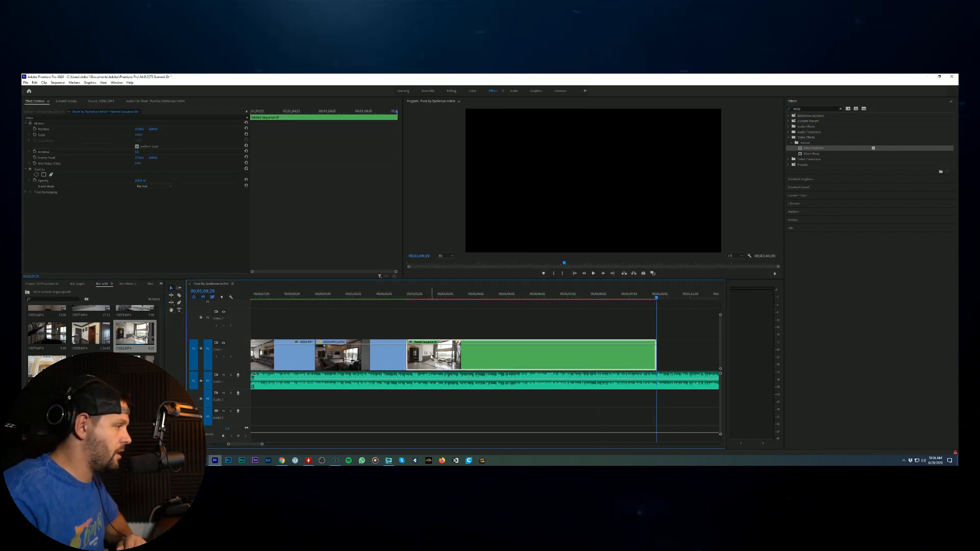
{"action": "left_click", "coordinate": [418, 297]}
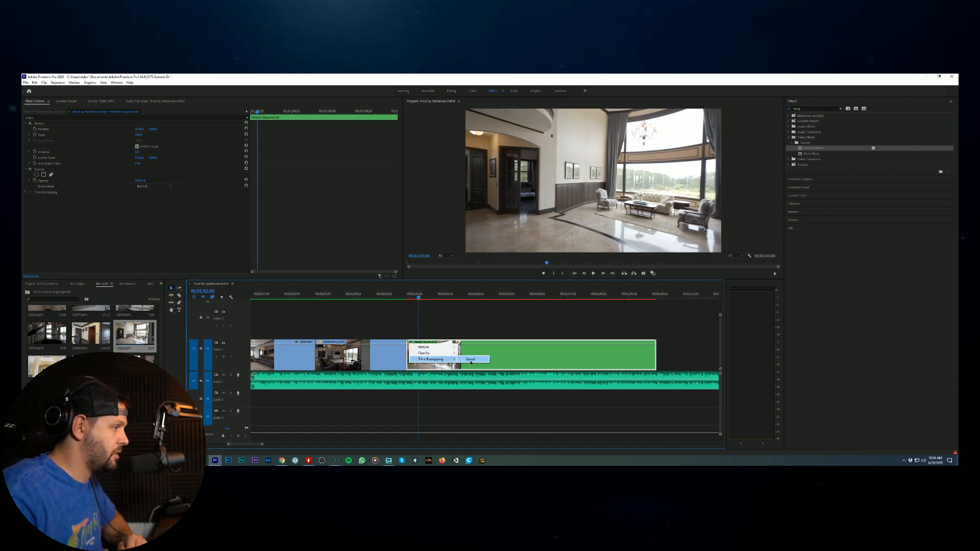
{"action": "left_click", "coordinate": [471, 359]}
{"action": "key", "text": "space"}
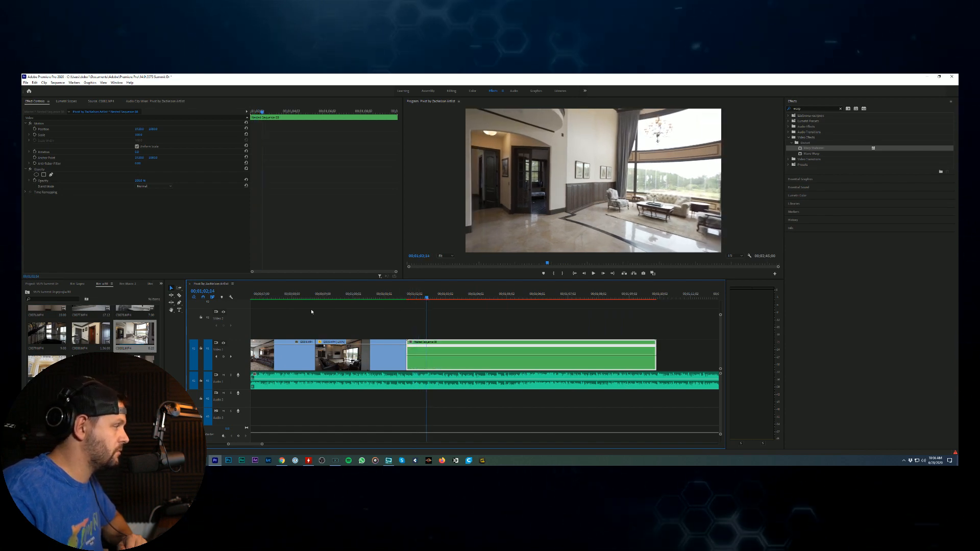
Step: Add two speed keyframes to the green nested clip around the camera move and raise the playback speed between them
{"action": "key", "text": "p"}
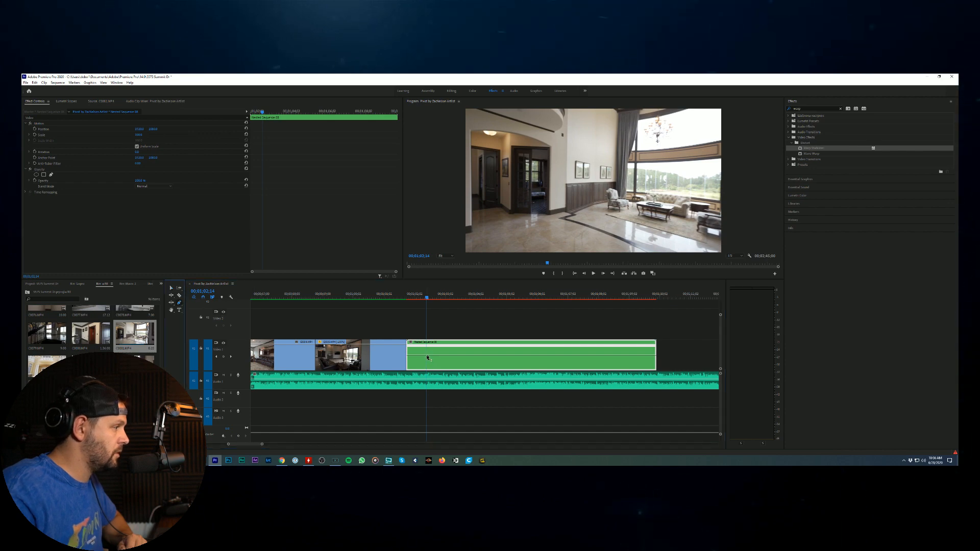
{"action": "left_click_drag", "start_coordinate": [435, 304], "coordinate": [607, 326]}
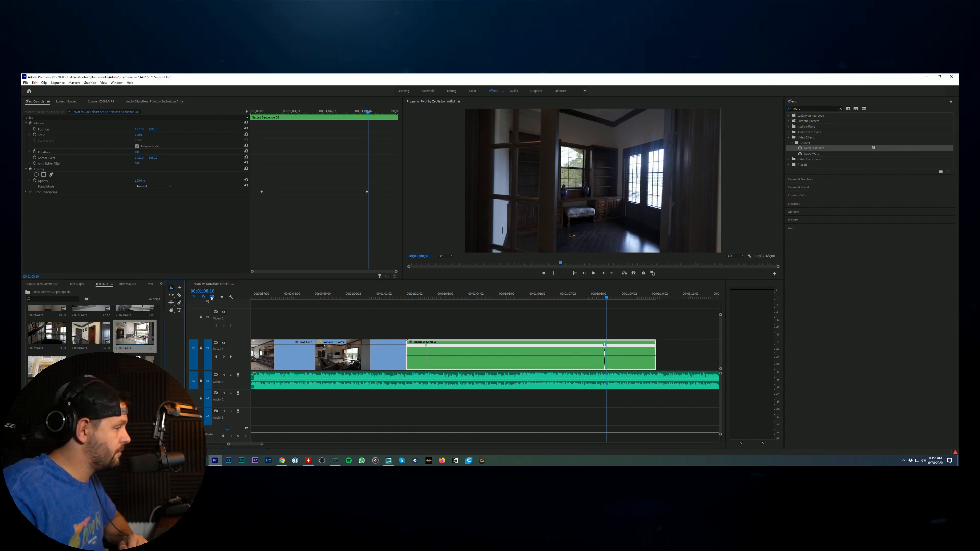
{"action": "key", "text": "ctrl+z"}
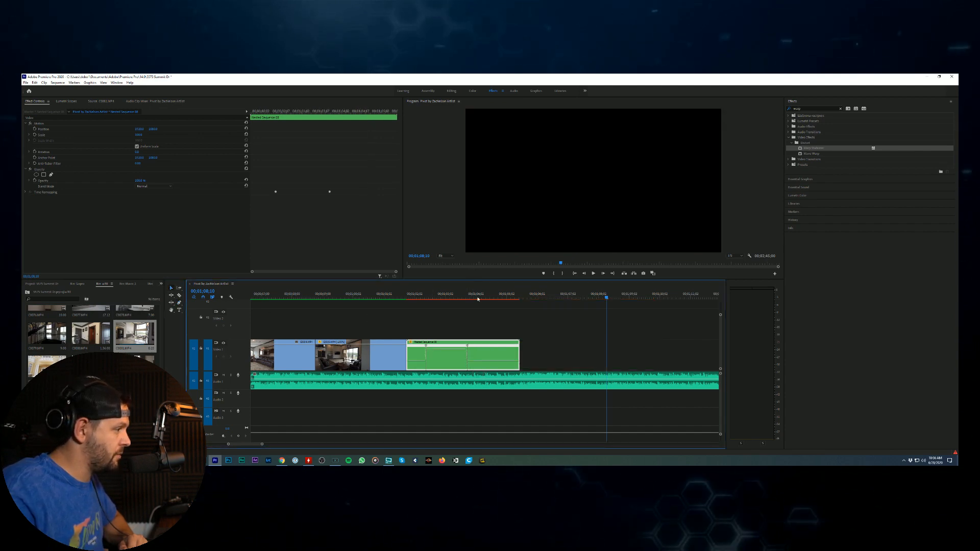
Step: Split both speed keyframes on the nested clip into gradual ramps, with a longer speed-up and a short slow-down
{"action": "left_click_drag", "start_coordinate": [468, 346], "coordinate": [436, 350]}
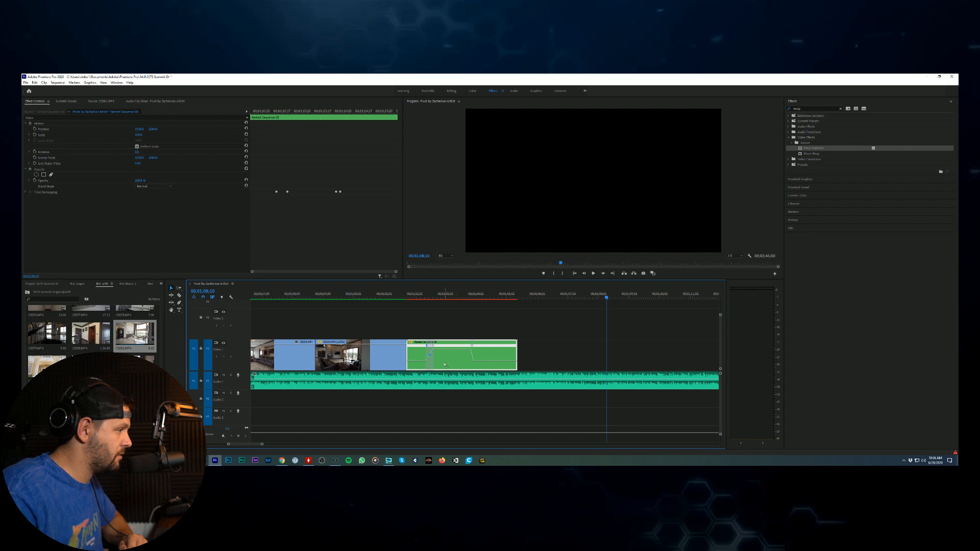
{"action": "mouse_move", "coordinate": [462, 349]}
{"action": "left_mouse_down"}
{"action": "mouse_move", "coordinate": [475, 347]}
{"action": "mouse_move", "coordinate": [466, 354]}
{"action": "left_mouse_up"}
{"action": "key", "text": "="}
{"action": "key", "text": "="}
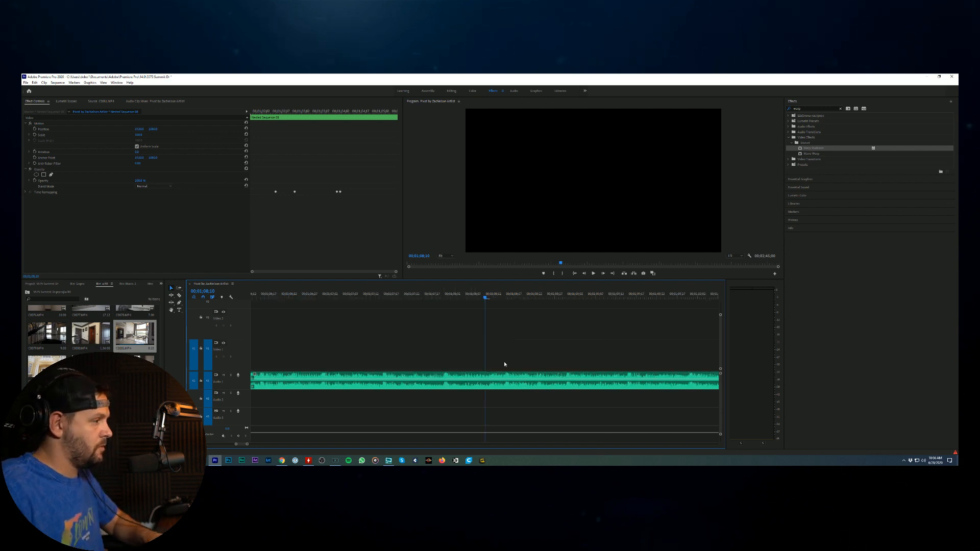
{"action": "key", "text": "="}
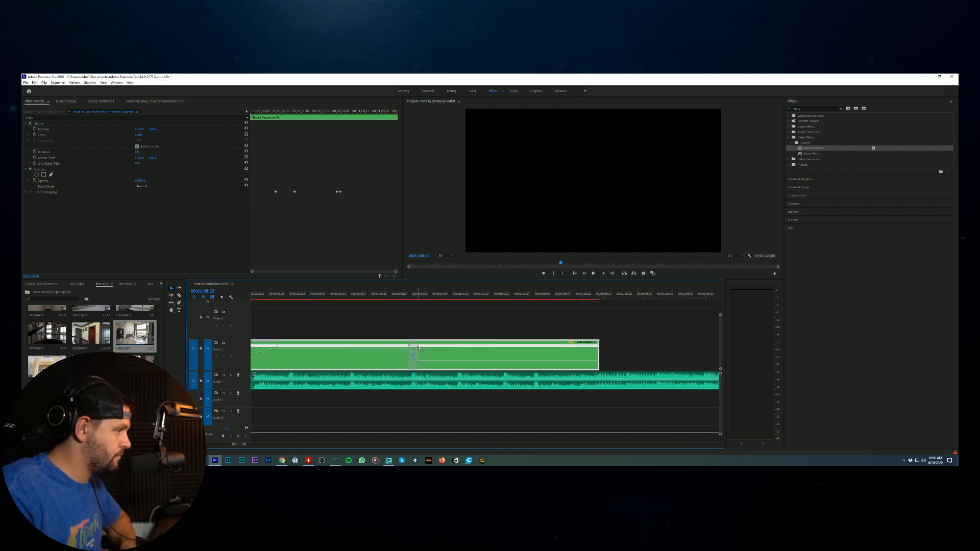
{"action": "left_click_drag", "start_coordinate": [419, 348], "coordinate": [428, 347]}
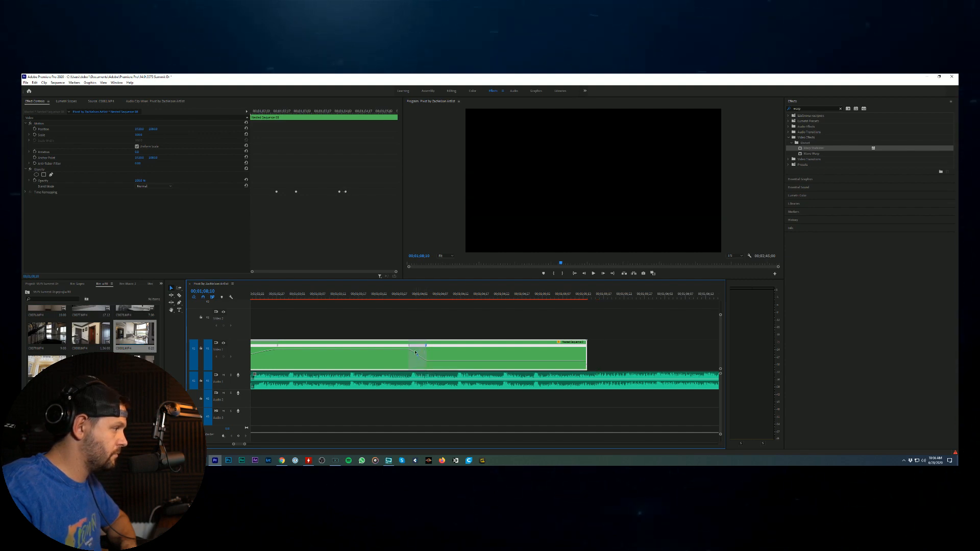
{"action": "scroll", "coordinate": [406, 358], "scroll_direction": "up", "scroll_amount": 5}
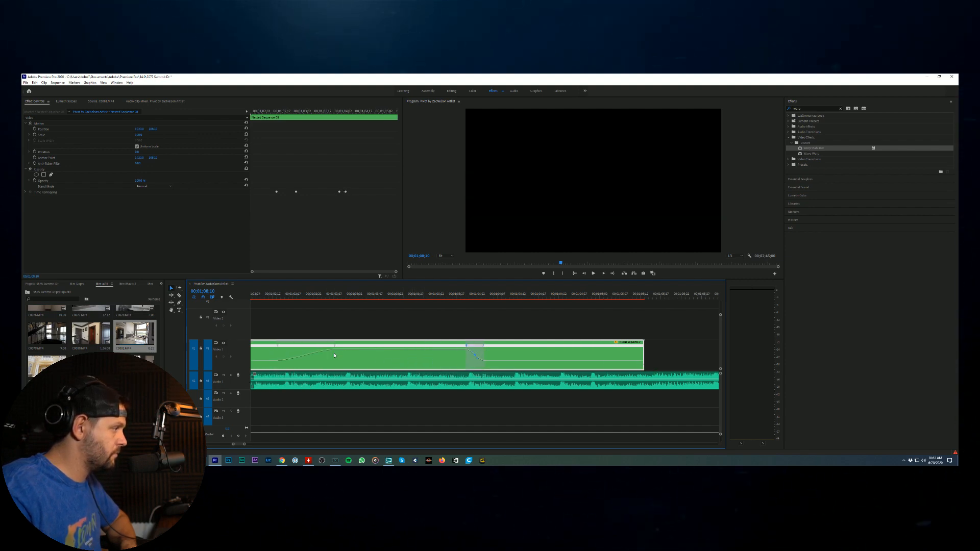
Step: Play back the speed ramp and raise the speed of the section between the ramps further
{"action": "left_click", "coordinate": [593, 274]}
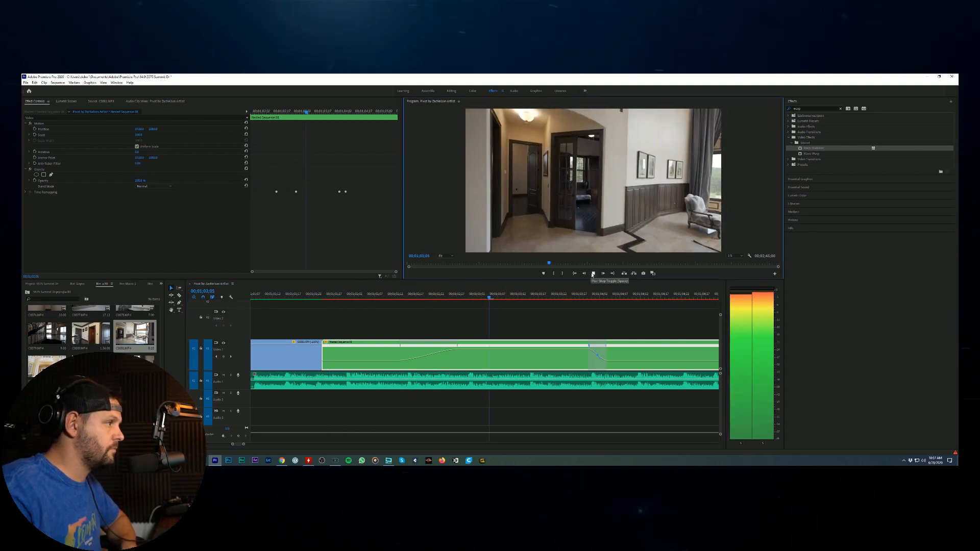
{"action": "scroll", "coordinate": [392, 348], "scroll_direction": "down", "scroll_amount": 2}
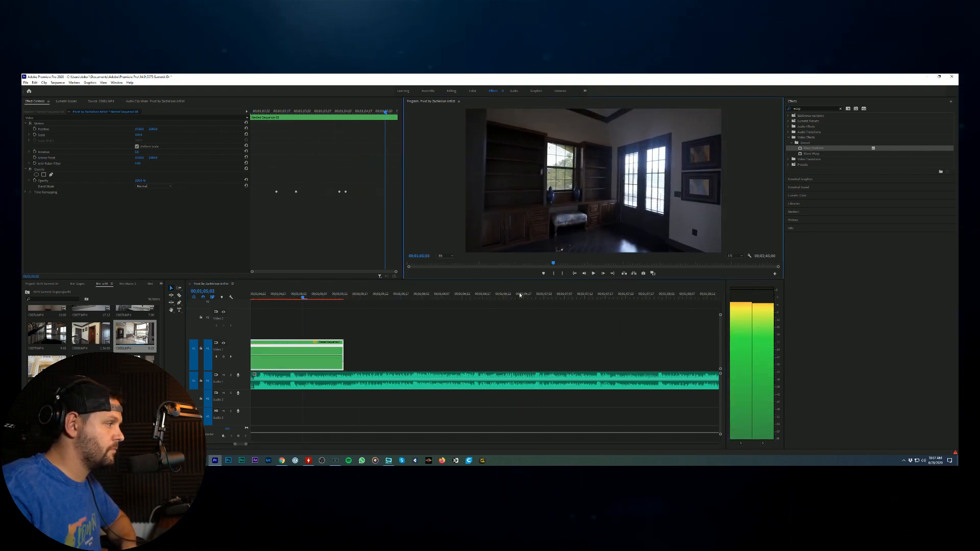
{"action": "key", "text": "space"}
{"action": "left_click_drag", "start_coordinate": [393, 352], "coordinate": [394, 349]}
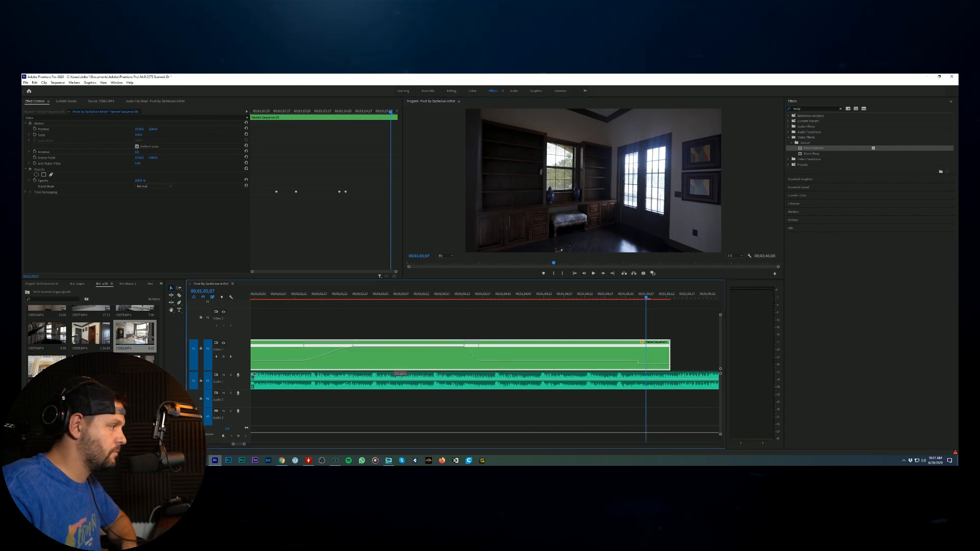
Step: Preview the faster section and lengthen the slow-down ramp by moving its first keyframe half earlier
{"action": "left_click", "coordinate": [593, 273]}
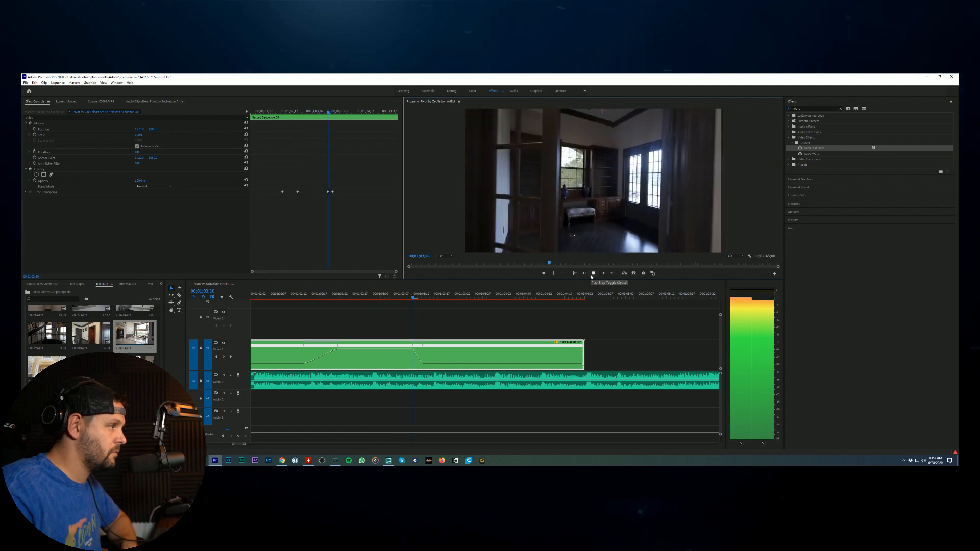
{"action": "left_click", "coordinate": [592, 274]}
{"action": "scroll", "coordinate": [419, 342], "scroll_direction": "up", "scroll_amount": 2}
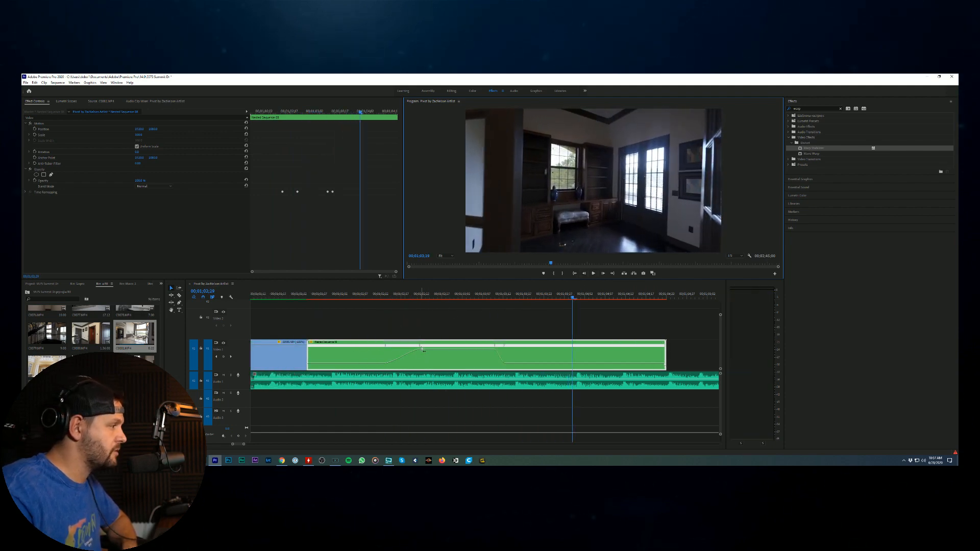
{"action": "left_click_drag", "start_coordinate": [494, 348], "coordinate": [468, 367]}
Step: Play the nested clip from its start to check the revised speed ramp
{"action": "left_click", "coordinate": [315, 295]}
{"action": "left_click", "coordinate": [593, 274]}
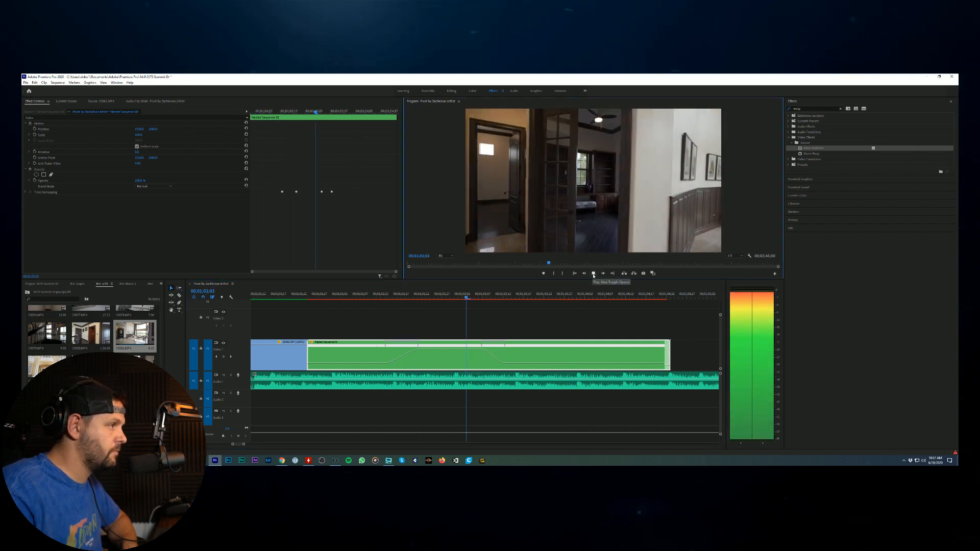
{"action": "left_click", "coordinate": [593, 274]}
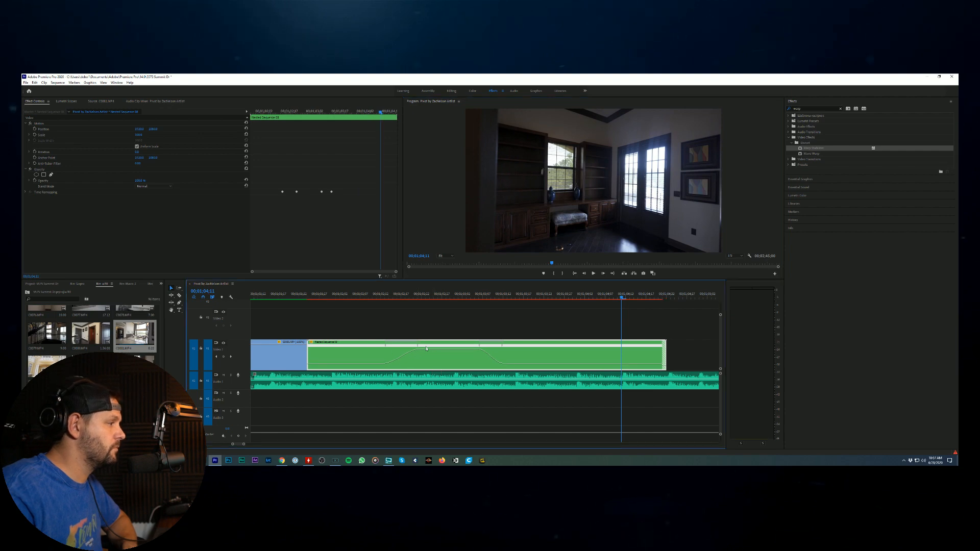
Step: Render the sequence previews and play the whole edit with the full timeline in view
{"action": "left_click", "coordinate": [568, 328]}
{"action": "key", "text": "Return"}
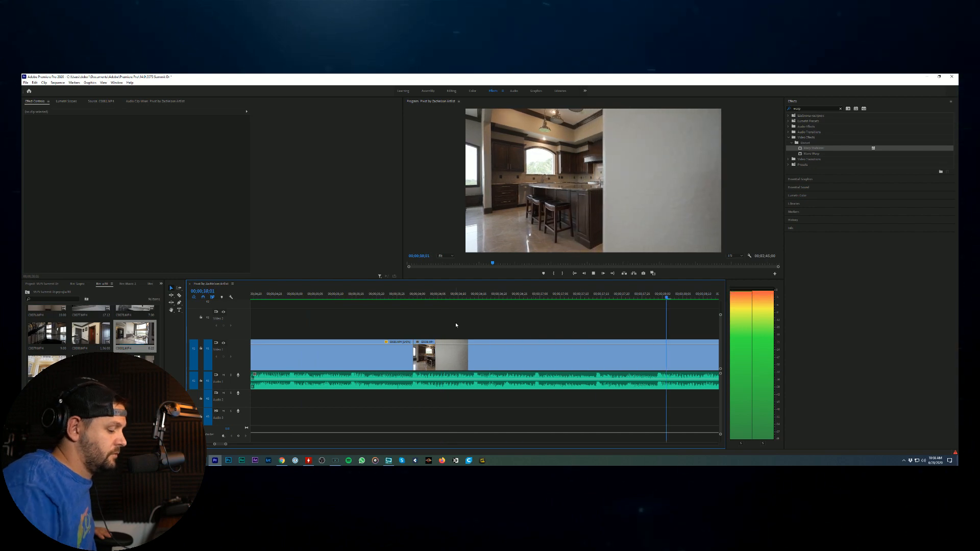
{"action": "key", "text": "minus"}
{"action": "key", "text": "minus"}
{"action": "key", "text": "minus"}
{"action": "key", "text": "minus"}
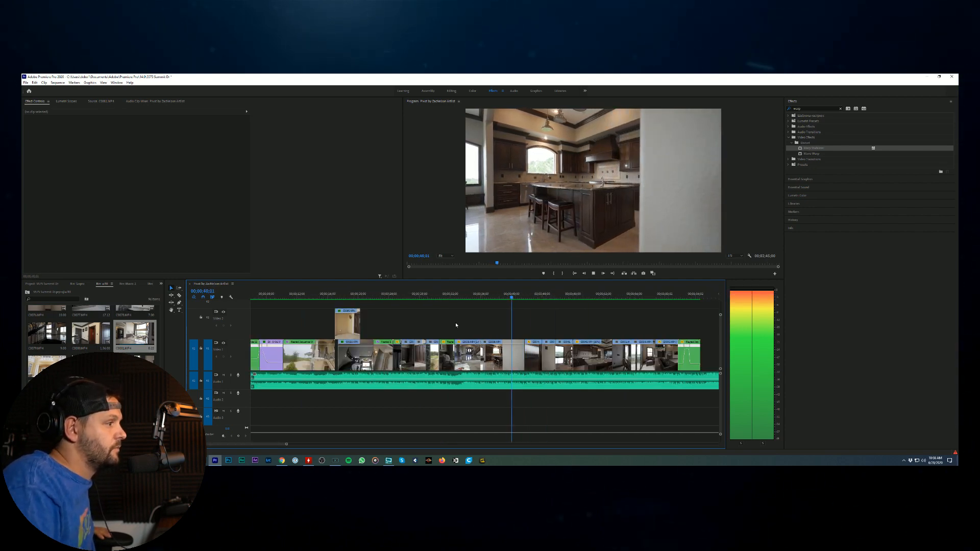
{"action": "key", "text": "minus"}
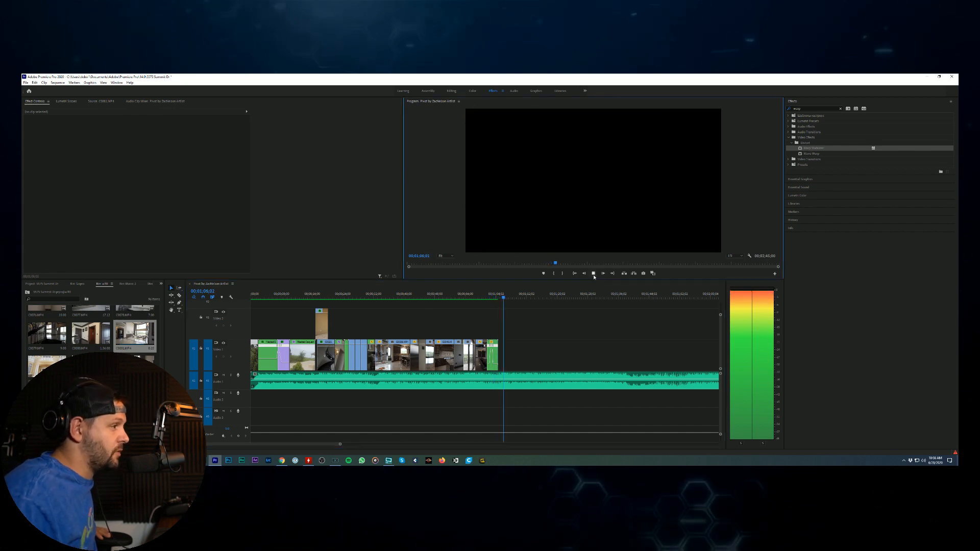
Step: Stop playback and step the playhead back three edit points to the living room shot
{"action": "left_click", "coordinate": [515, 380]}
{"action": "key", "text": "Up"}
{"action": "key", "text": "Up"}
{"action": "key", "text": "Up"}
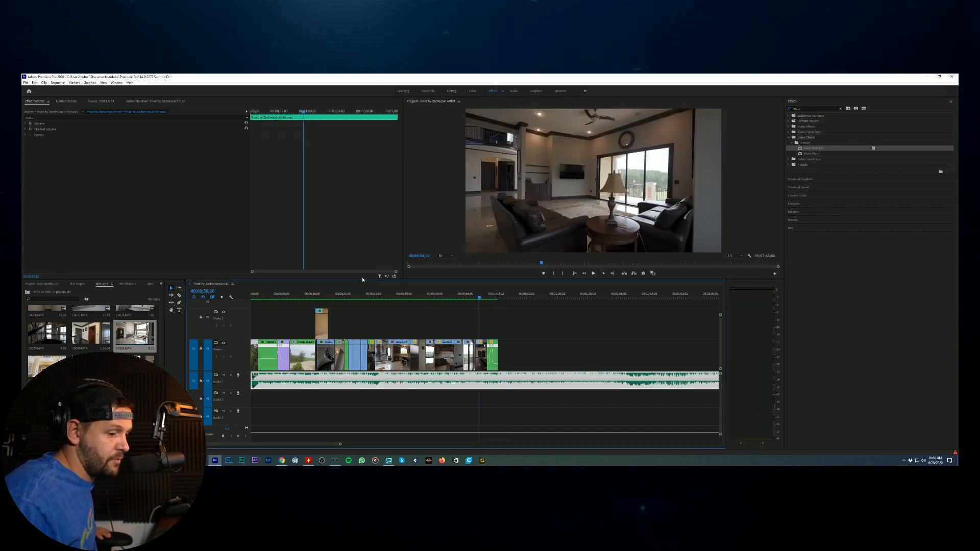
Step: Browse the project bins for more footage and open the first aerial clip in the source monitor
{"action": "scroll", "coordinate": [72, 312], "scroll_direction": "up", "scroll_amount": 15}
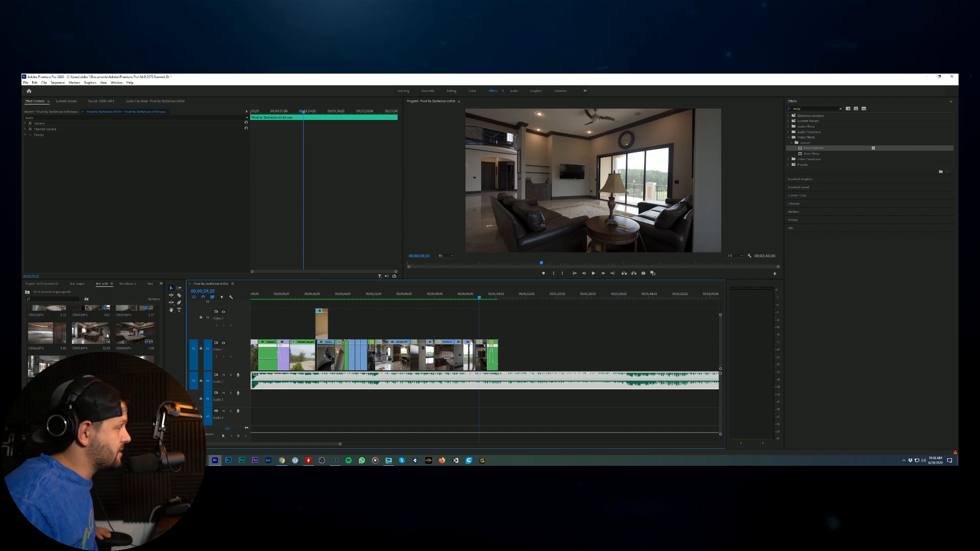
{"action": "left_click", "coordinate": [27, 293]}
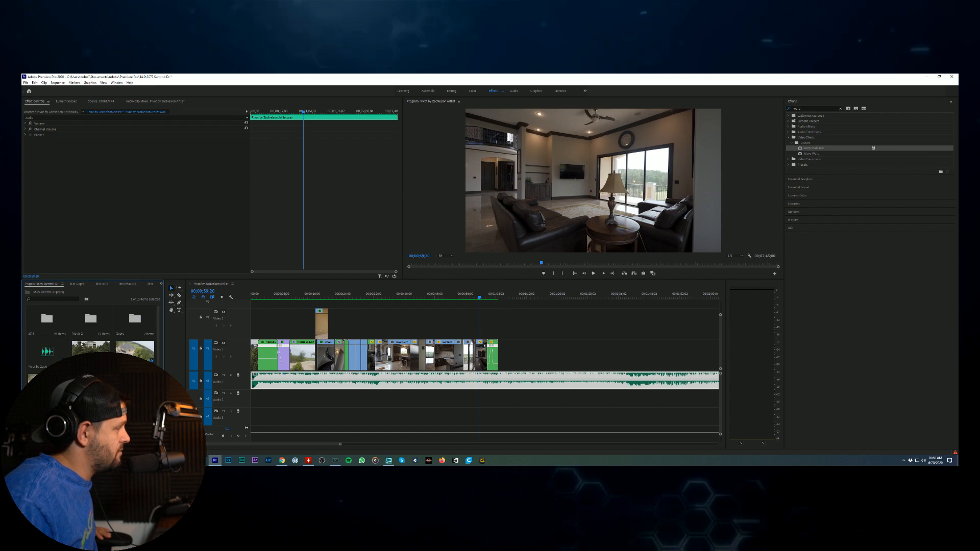
{"action": "left_click", "coordinate": [77, 283]}
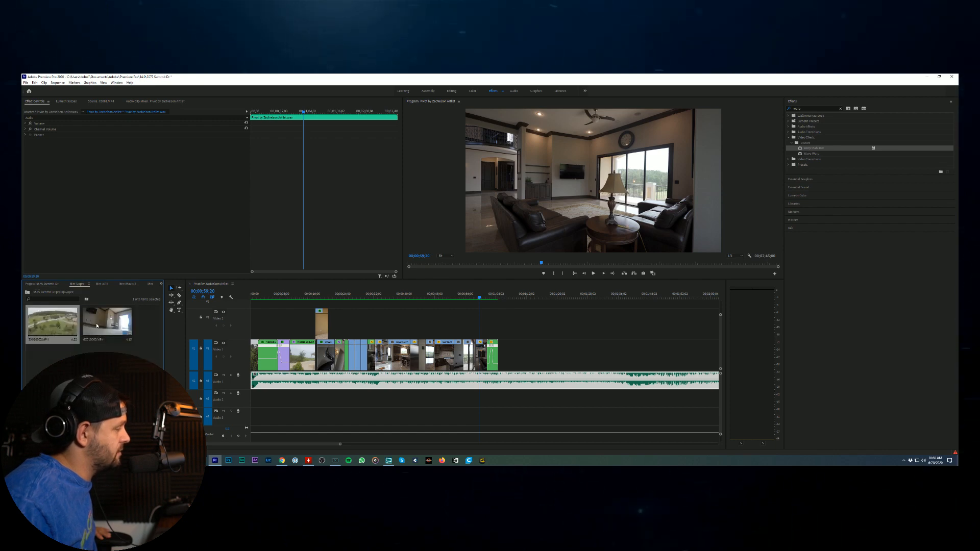
{"action": "double_click", "coordinate": [123, 322]}
{"action": "double_click", "coordinate": [60, 325]}
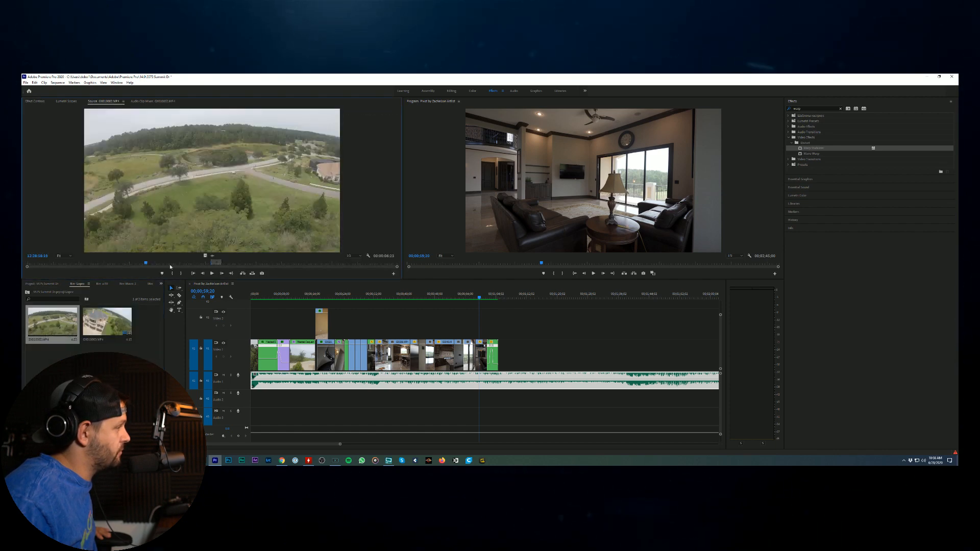
Step: Scrub and play through the aerial clip, from the exterior fly-around to the indoor shots, to look for usable footage
{"action": "left_click_drag", "start_coordinate": [146, 265], "coordinate": [249, 269]}
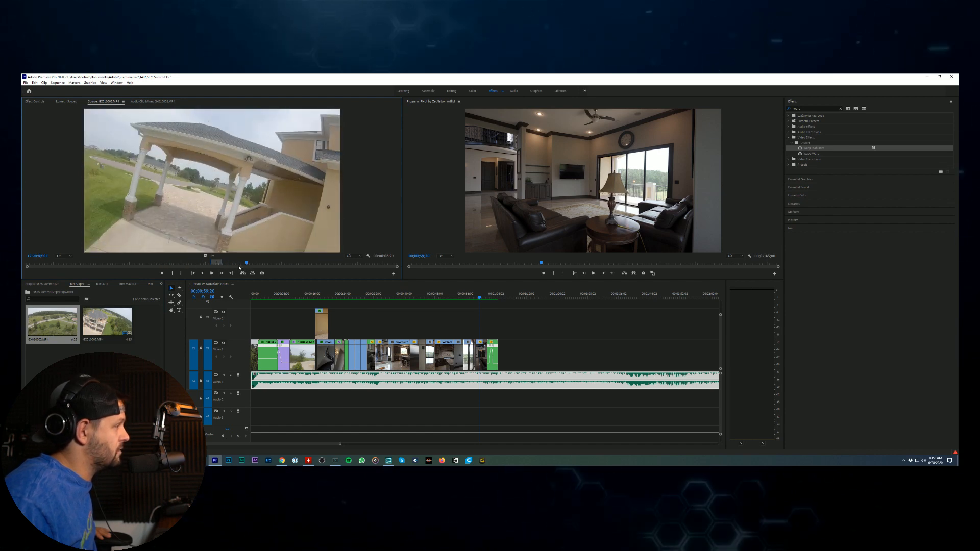
{"action": "left_click", "coordinate": [211, 274]}
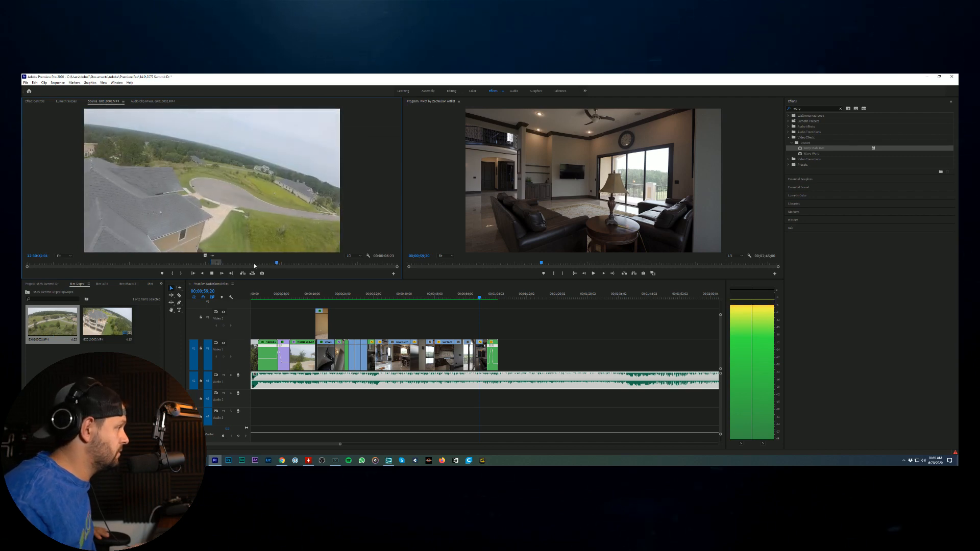
{"action": "left_click_drag", "start_coordinate": [281, 265], "coordinate": [292, 266]}
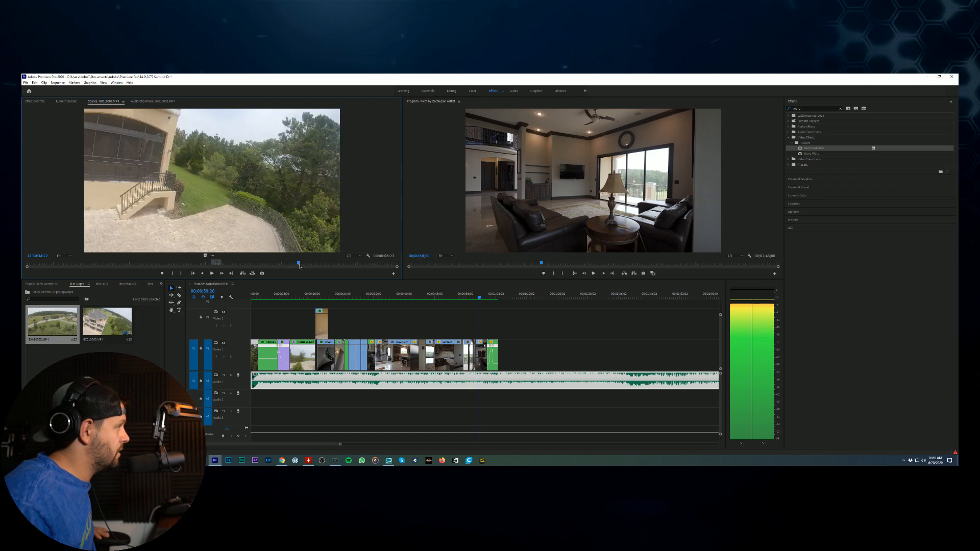
{"action": "left_click_drag", "start_coordinate": [299, 265], "coordinate": [320, 267]}
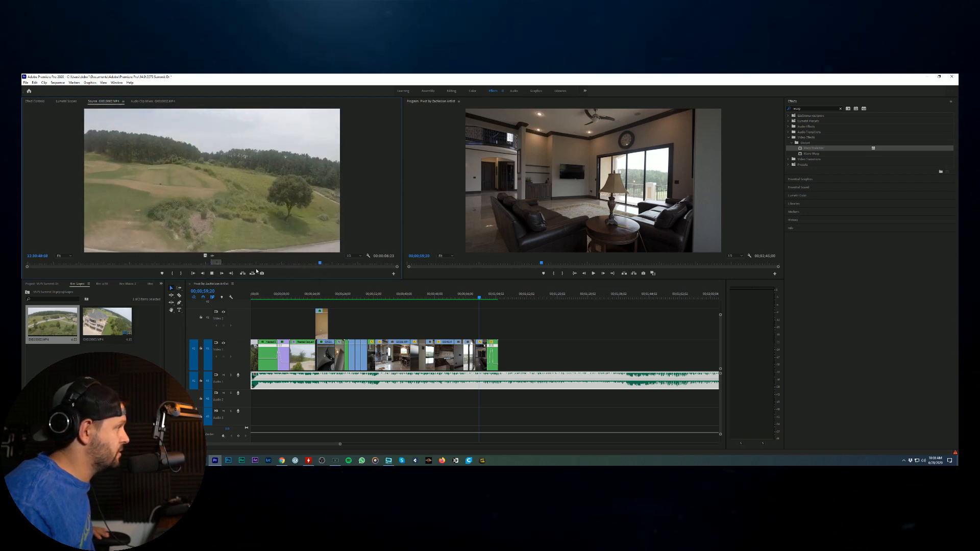
{"action": "key", "text": "space"}
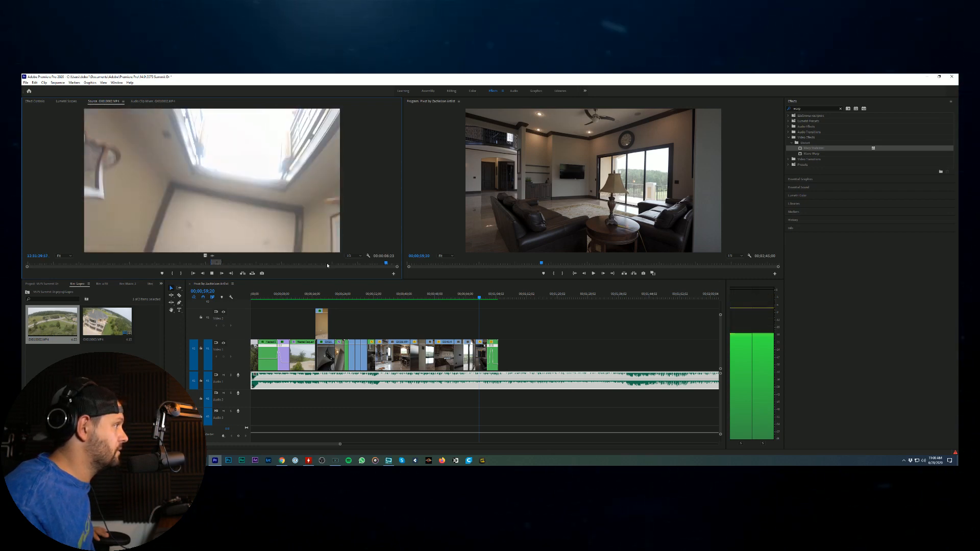
{"action": "key", "text": "space"}
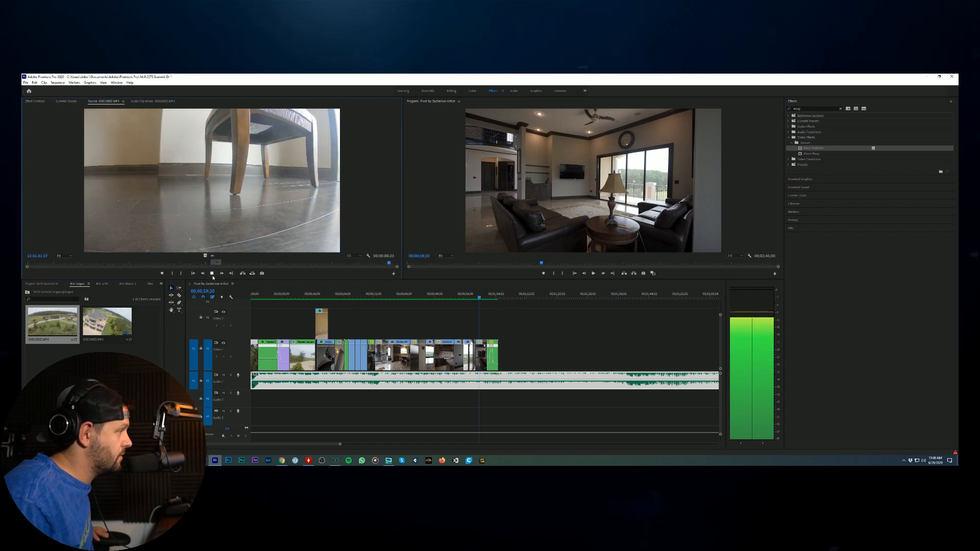
{"action": "left_click", "coordinate": [212, 274]}
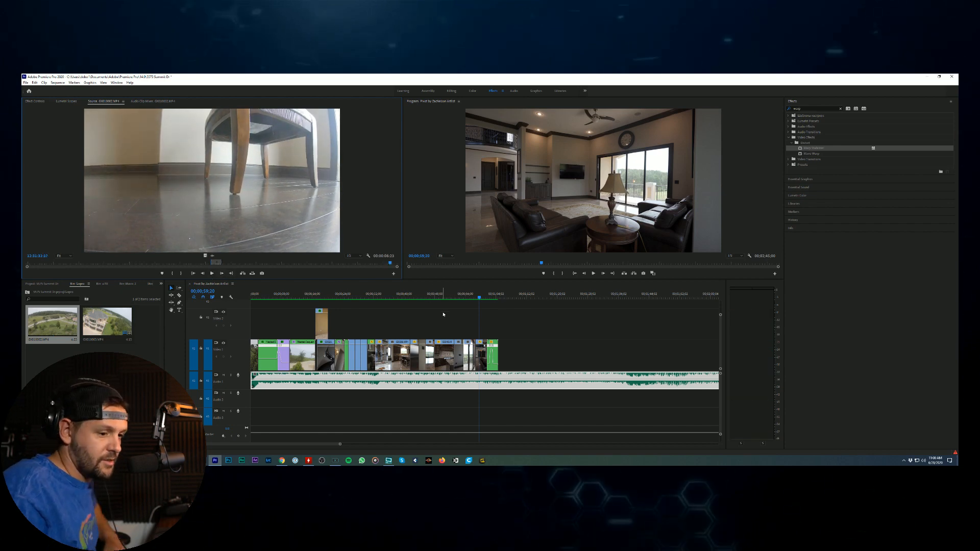
Step: Return to the sequence and place the playhead at the end of the last nested clip
{"action": "left_click", "coordinate": [492, 325]}
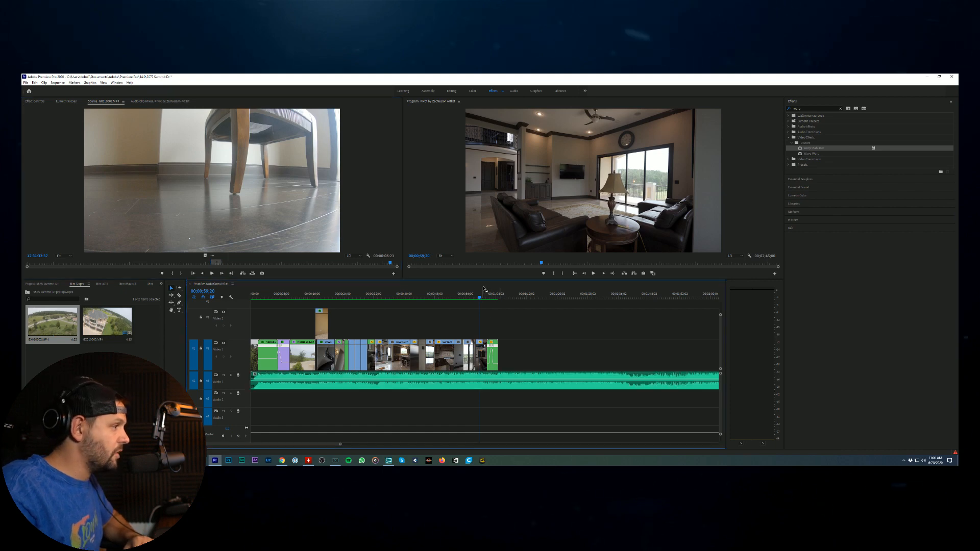
{"action": "key", "text": "space"}
{"action": "left_click", "coordinate": [498, 296]}
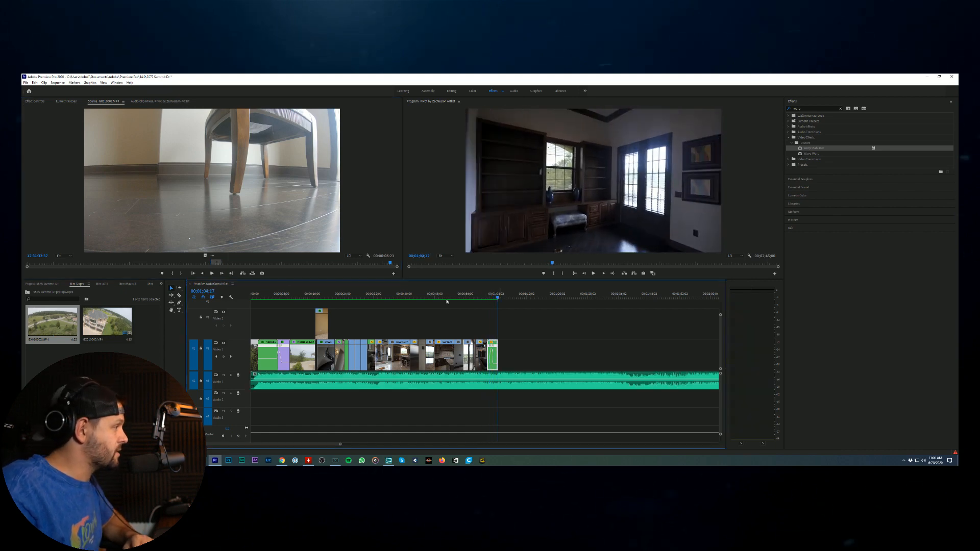
Step: Find the interior clip with the window blinds and open door in the camera footage bin and load it in the source monitor
{"action": "left_click", "coordinate": [102, 283]}
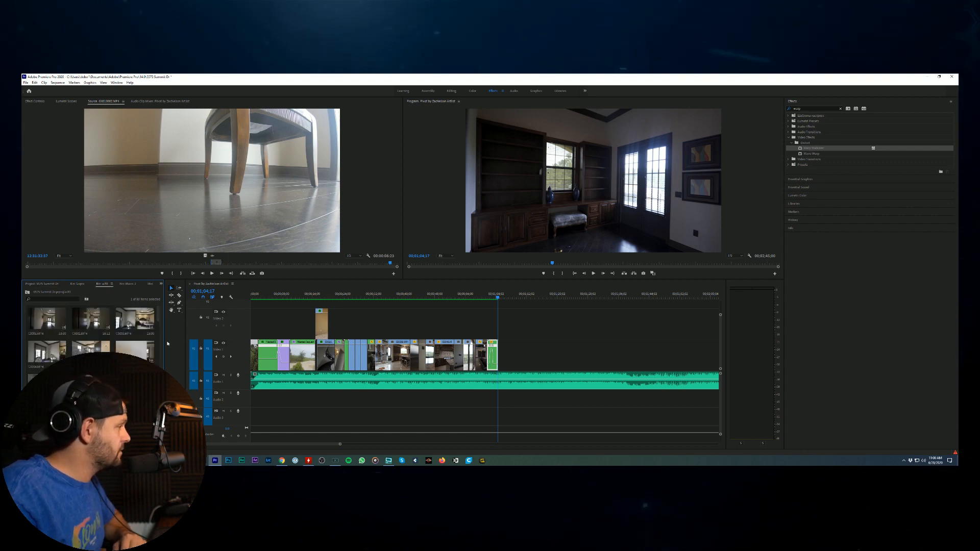
{"action": "left_click_drag", "start_coordinate": [159, 318], "coordinate": [186, 380]}
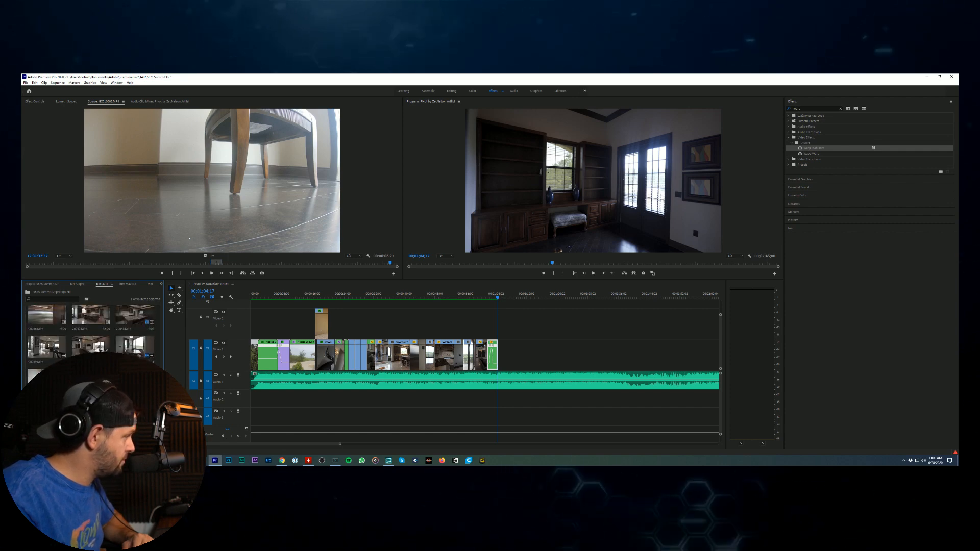
{"action": "double_click", "coordinate": [90, 380]}
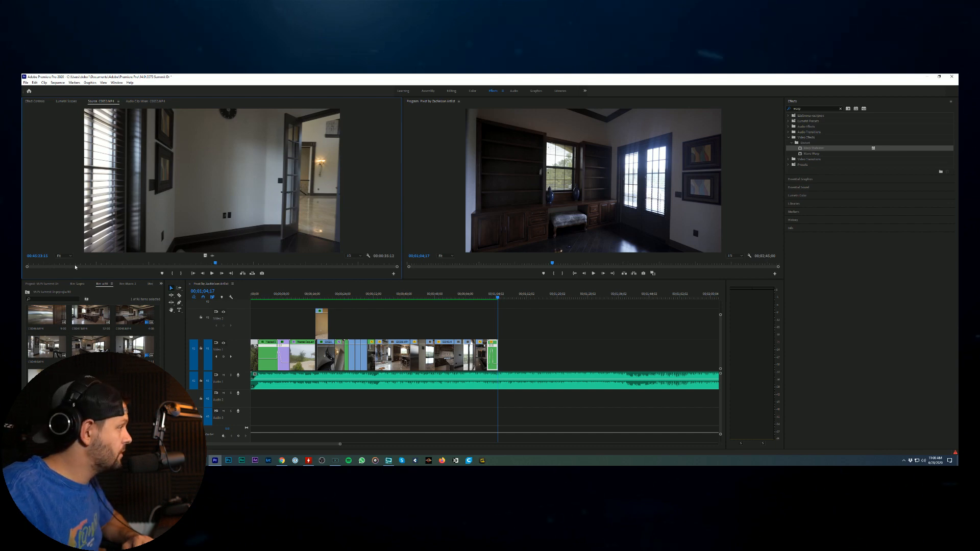
Step: Mark the section of the interior clip that moves through the doors into the foyer and add it at the sequence playhead
{"action": "mouse_move", "coordinate": [74, 263]}
{"action": "left_mouse_down"}
{"action": "mouse_move", "coordinate": [104, 269]}
{"action": "mouse_move", "coordinate": [21, 272]}
{"action": "mouse_move", "coordinate": [47, 264]}
{"action": "mouse_move", "coordinate": [89, 274]}
{"action": "left_mouse_up"}
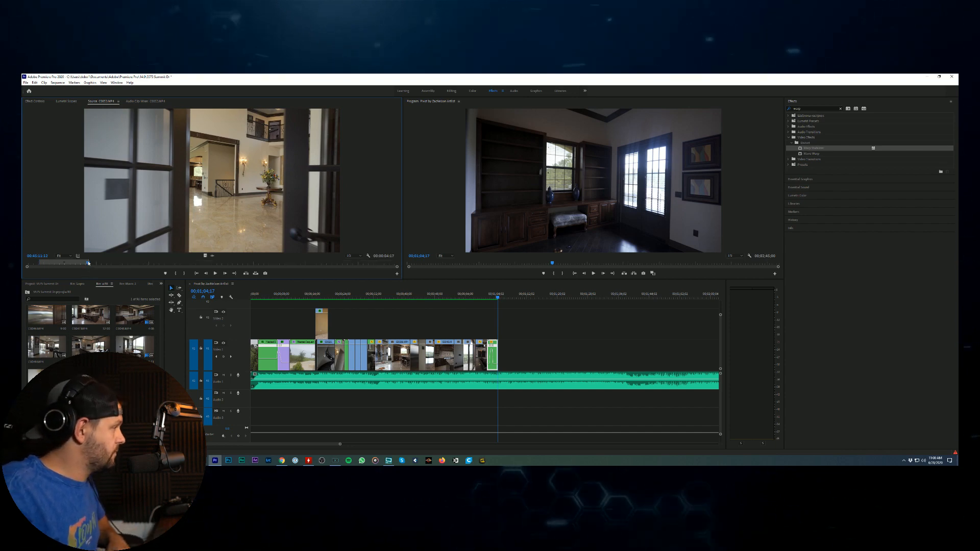
{"action": "left_click_drag", "start_coordinate": [89, 275], "coordinate": [244, 274]}
{"action": "key", "text": "i"}
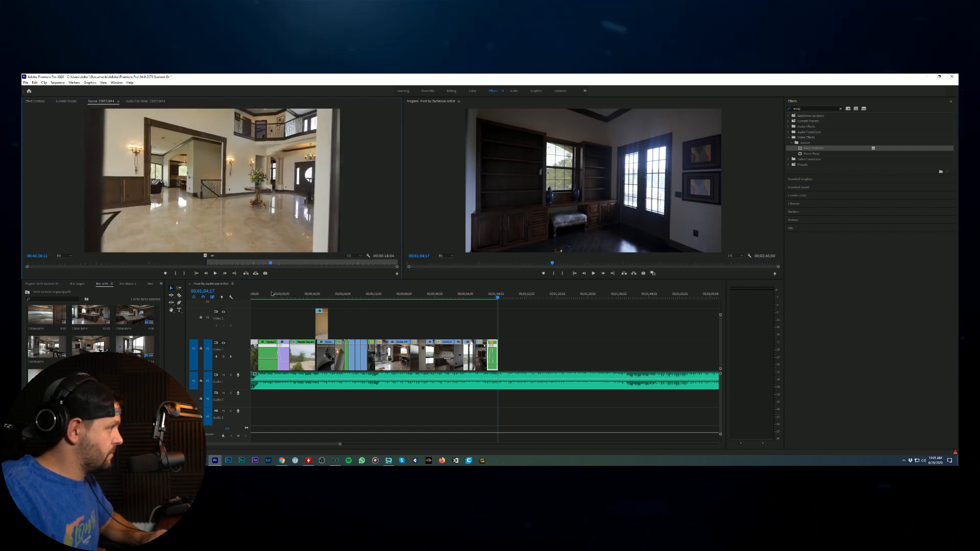
{"action": "key", "text": "o"}
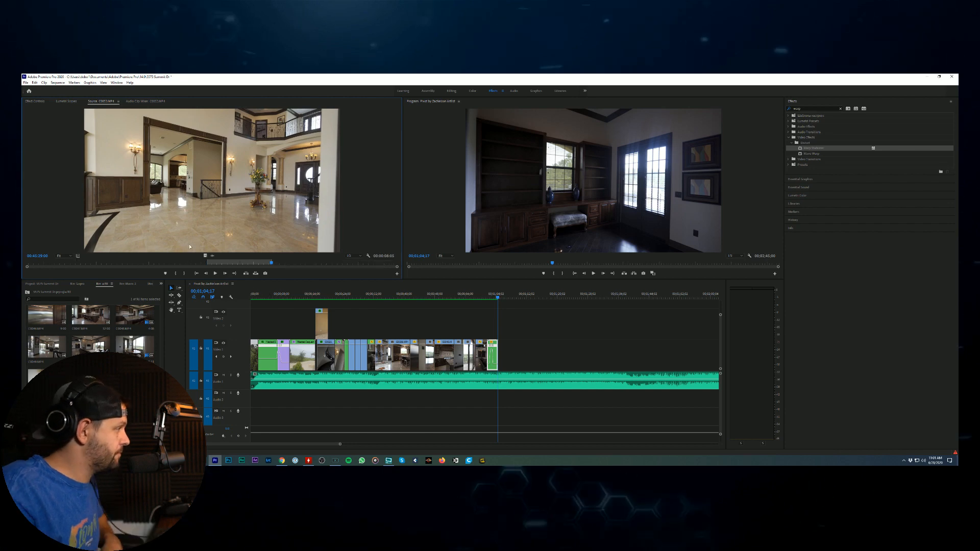
{"action": "key", "text": "period"}
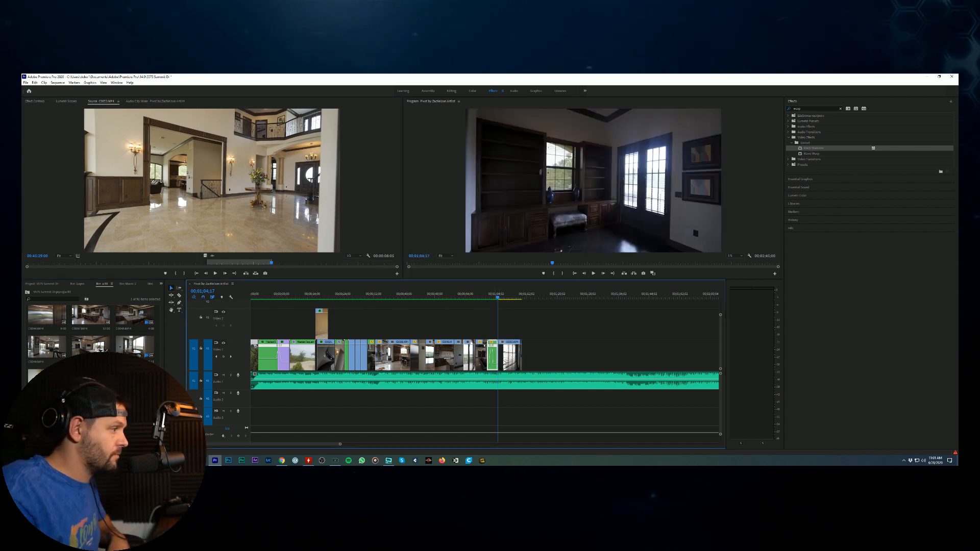
Step: Apply Warp Stabilizer to the newly added doorway clip, place the playhead over it and open its effect settings
{"action": "left_click", "coordinate": [807, 149]}
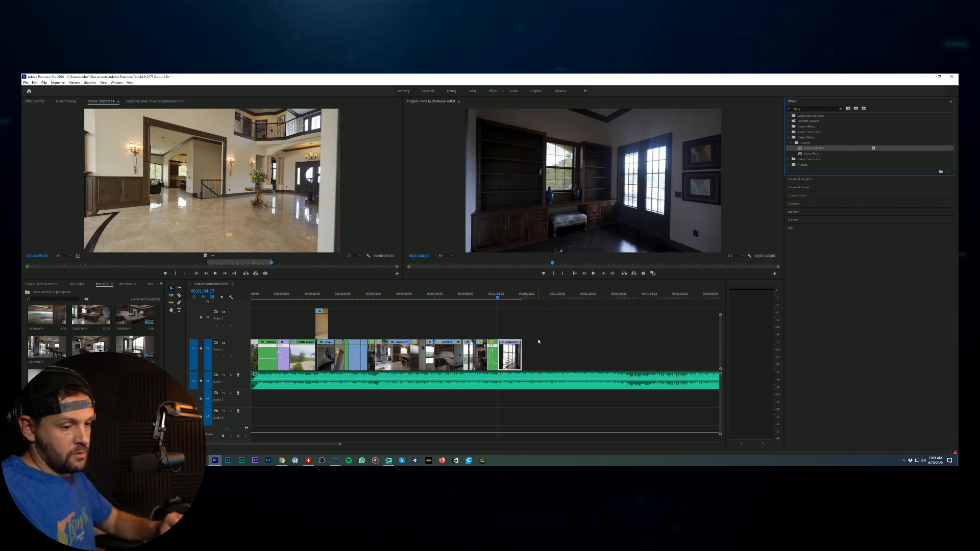
{"action": "key", "text": "equal"}
{"action": "key", "text": "equal"}
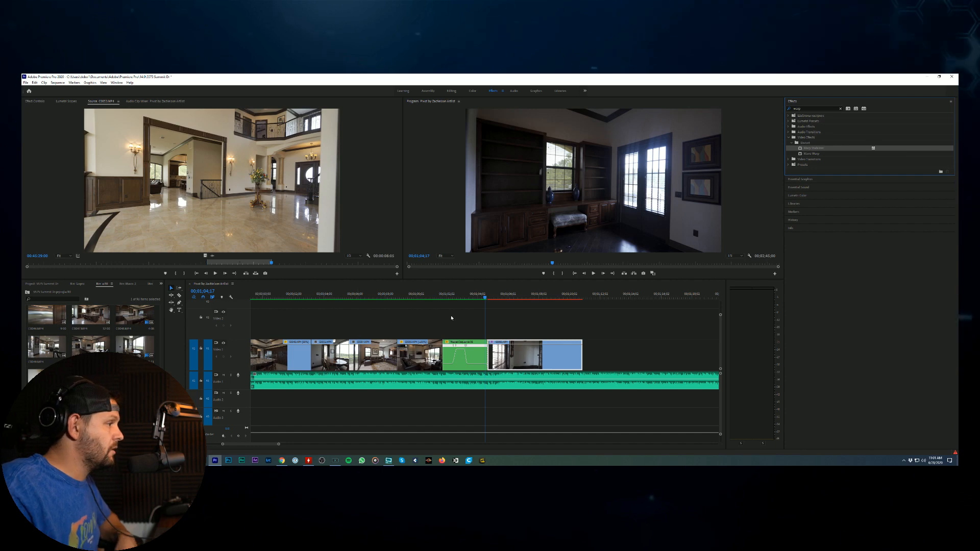
{"action": "left_click", "coordinate": [501, 299]}
{"action": "left_click", "coordinate": [28, 101]}
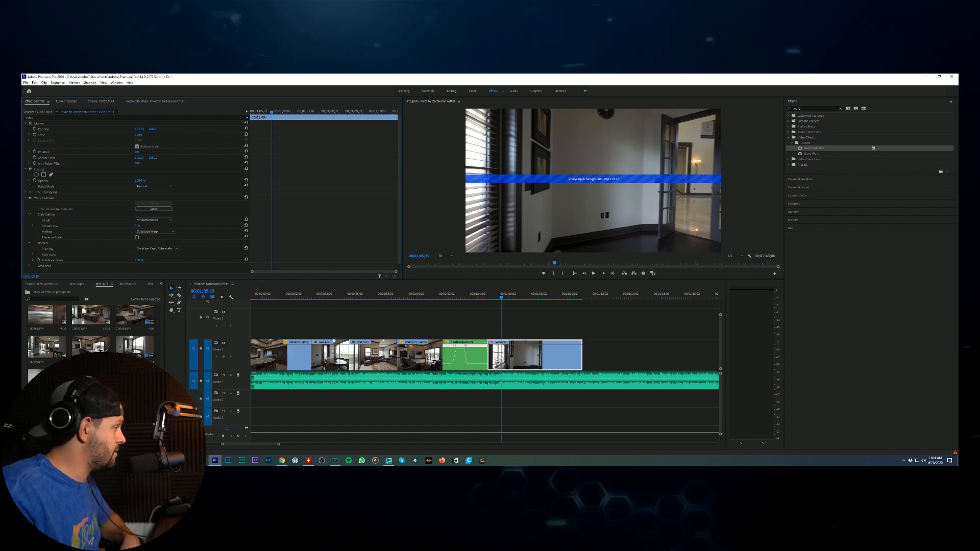
Step: Browse the camera footage bin and load the bathroom clip with the sink and mirror in the source monitor
{"action": "scroll", "coordinate": [92, 332], "scroll_direction": "down", "scroll_amount": 1}
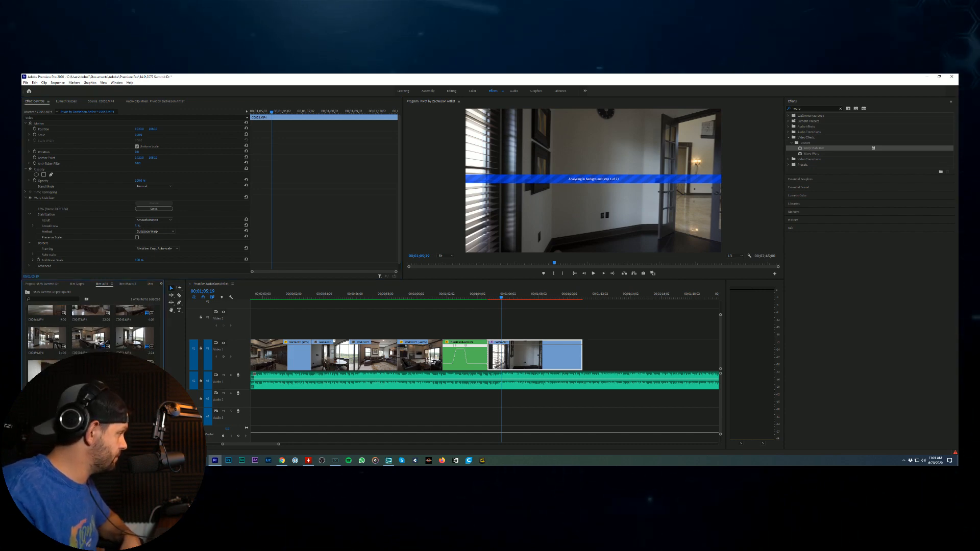
{"action": "double_click", "coordinate": [135, 367]}
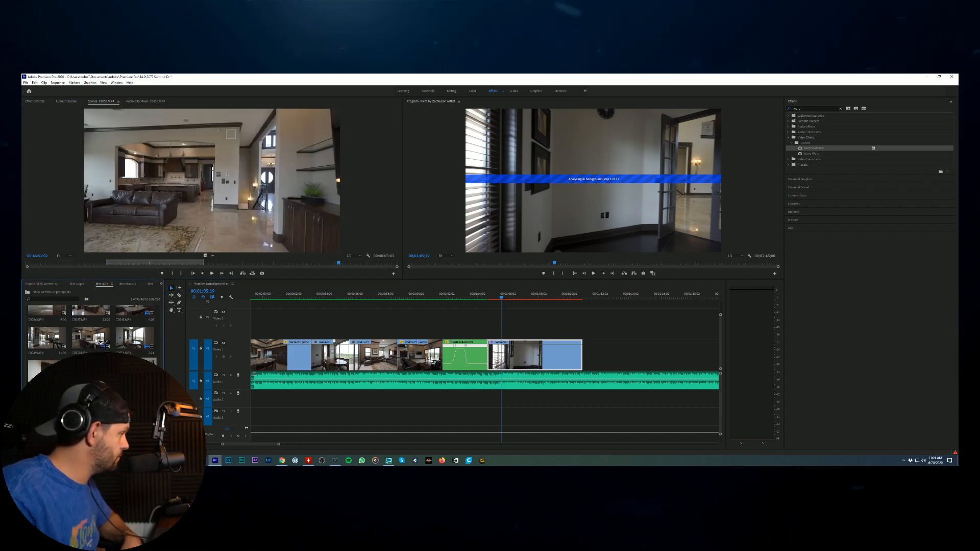
{"action": "scroll", "coordinate": [92, 331], "scroll_direction": "down", "scroll_amount": 2}
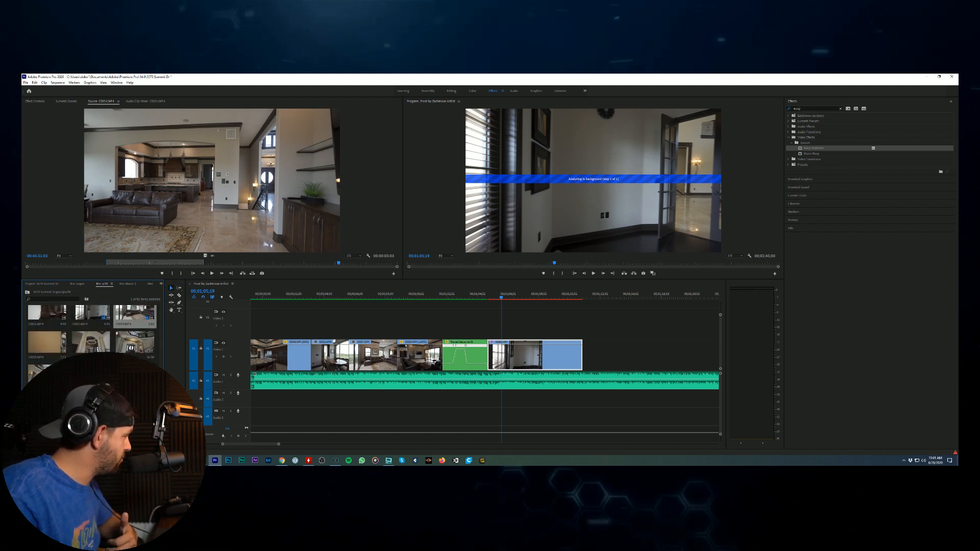
{"action": "double_click", "coordinate": [91, 370]}
{"action": "double_click", "coordinate": [135, 370]}
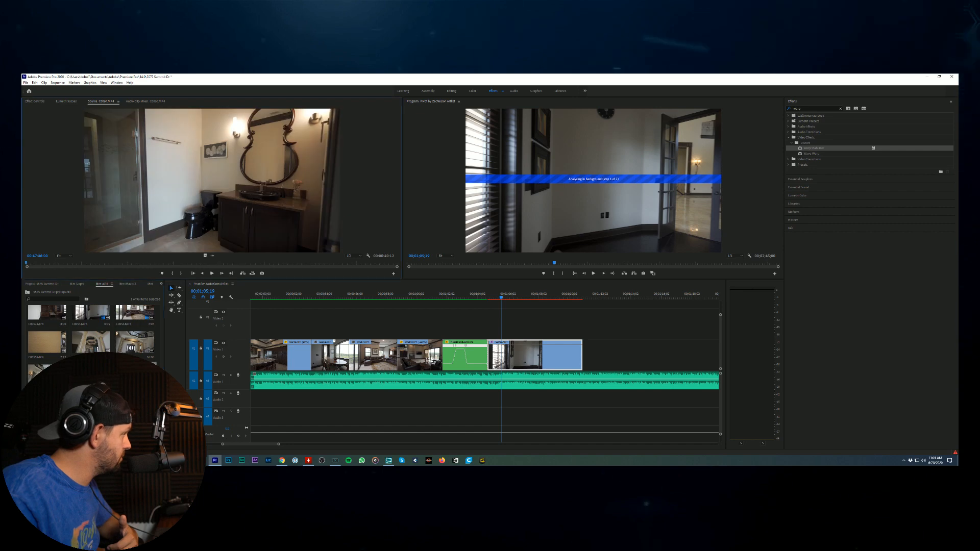
Step: Mark a short section of the running faucet in the bathroom clip and add it to the sequence after the doorway clip
{"action": "left_click_drag", "start_coordinate": [43, 267], "coordinate": [57, 262]}
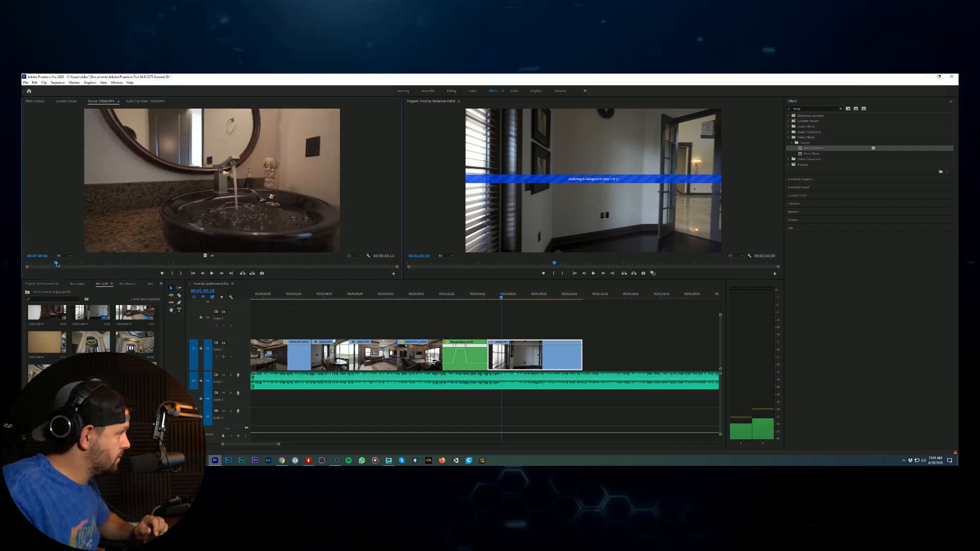
{"action": "key", "text": "i"}
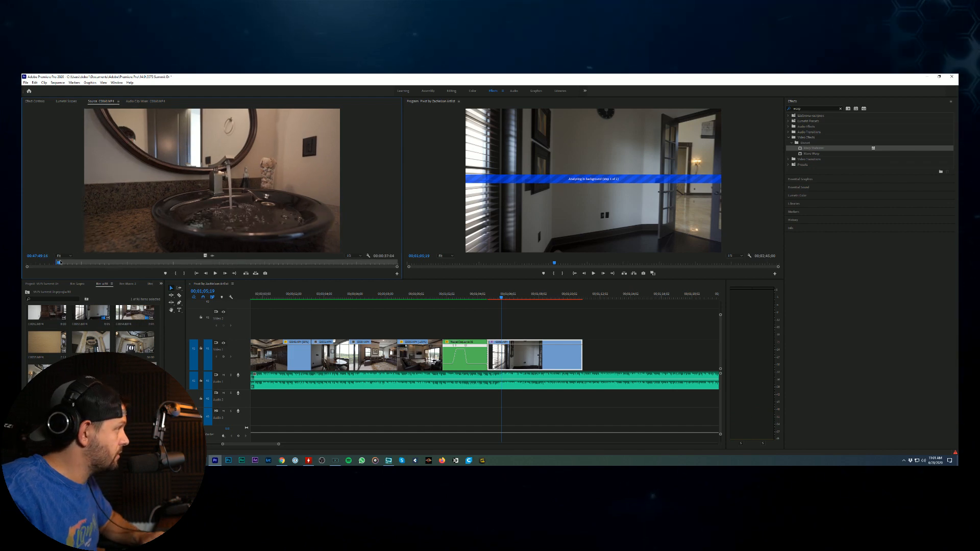
{"action": "left_click_drag", "start_coordinate": [57, 263], "coordinate": [149, 267]}
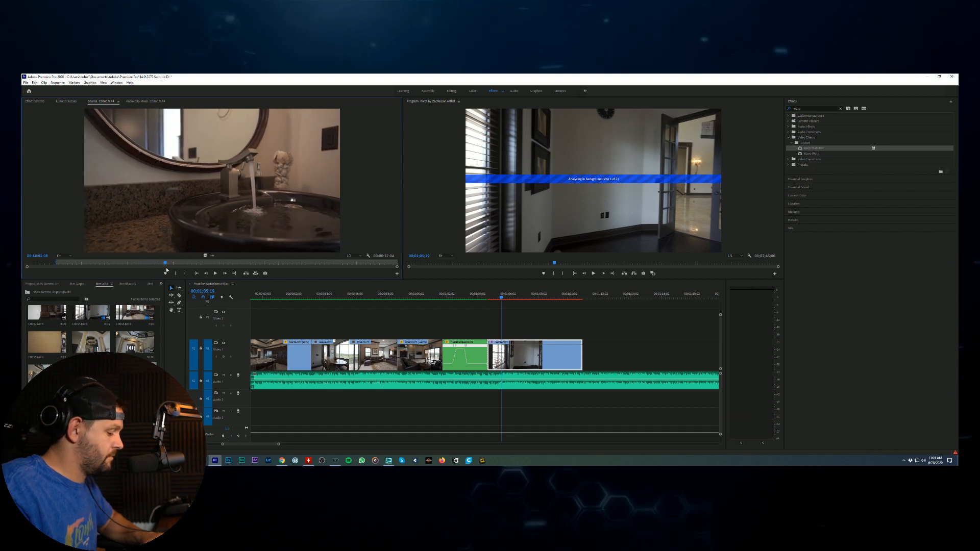
{"action": "left_click", "coordinate": [169, 264]}
{"action": "left_click_drag", "start_coordinate": [169, 263], "coordinate": [221, 264]}
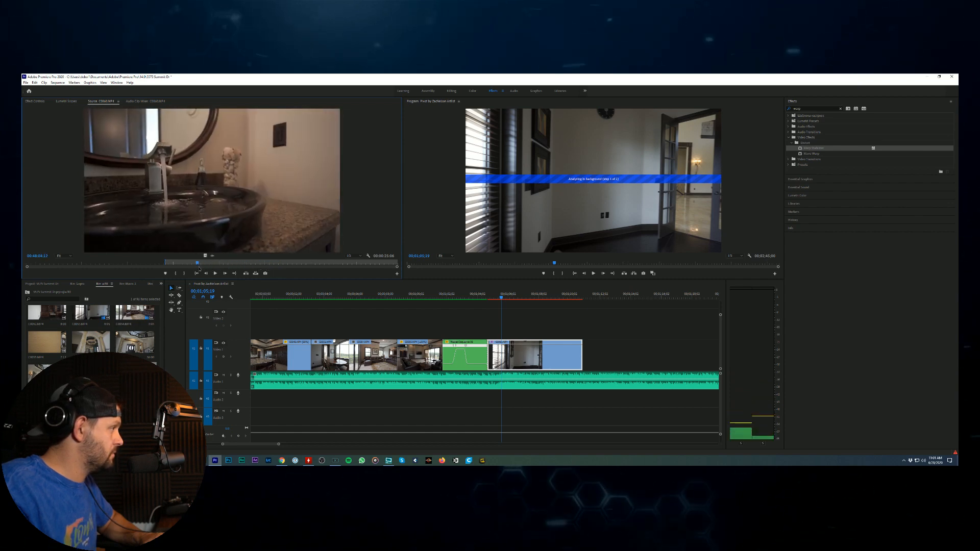
{"action": "left_click_drag", "start_coordinate": [212, 269], "coordinate": [180, 264]}
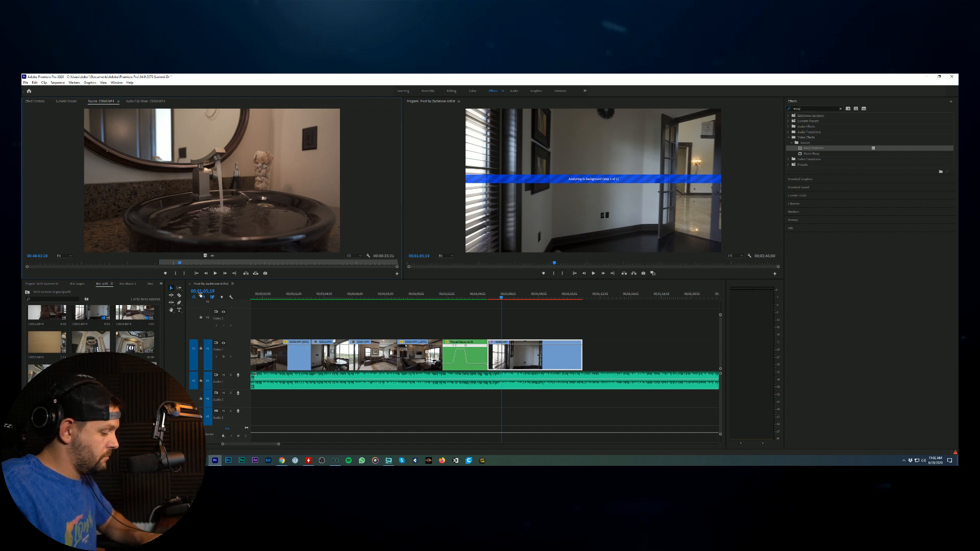
{"action": "key", "text": "o"}
{"action": "left_click_drag", "start_coordinate": [205, 255], "coordinate": [586, 359]}
Step: Preview the faucet clip in the sequence, apply Warp Stabilizer to it and set its smoothness to 10%
{"action": "left_click", "coordinate": [593, 297]}
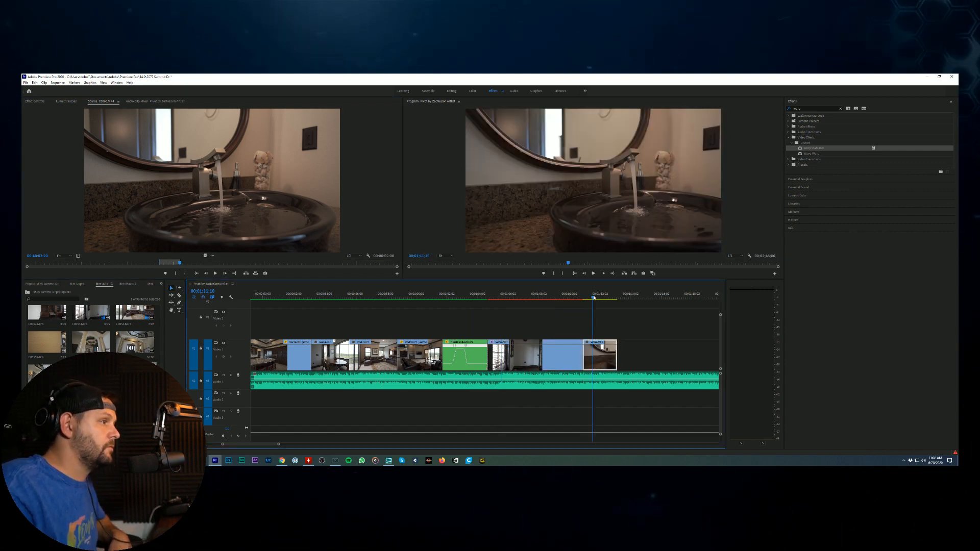
{"action": "key", "text": "space"}
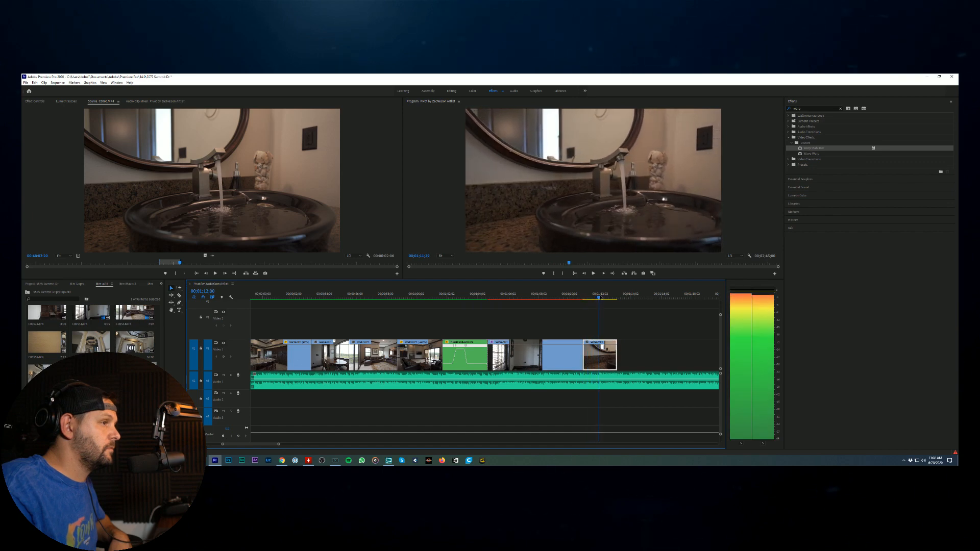
{"action": "key", "text": "space"}
{"action": "left_click_drag", "start_coordinate": [809, 146], "coordinate": [603, 266]}
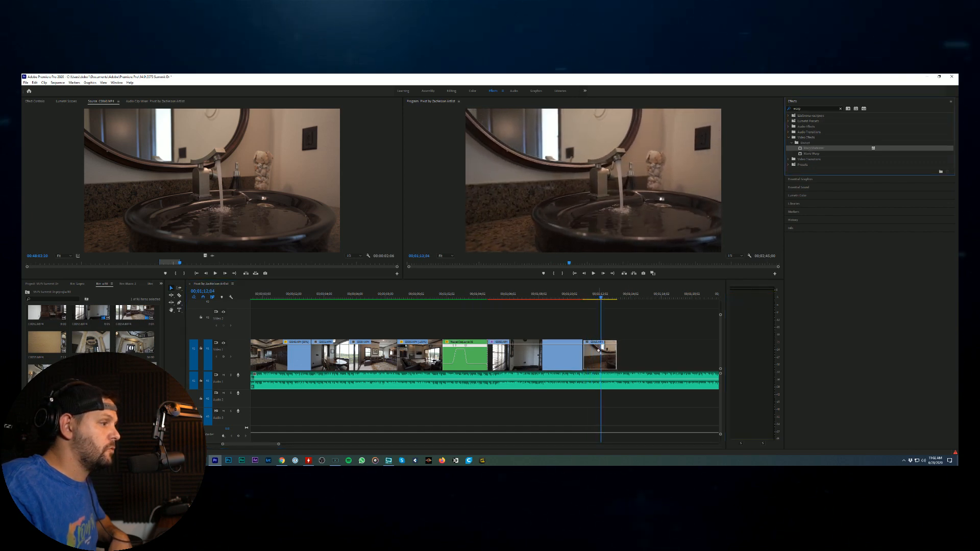
{"action": "left_click_drag", "start_coordinate": [598, 350], "coordinate": [599, 352]}
{"action": "left_click", "coordinate": [35, 101]}
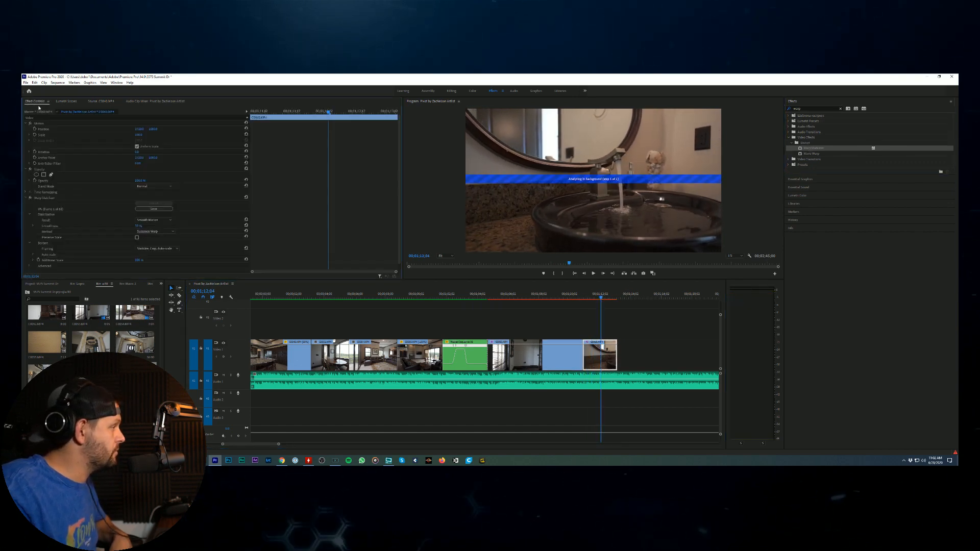
{"action": "left_click", "coordinate": [139, 225]}
{"action": "type", "text": "10"}
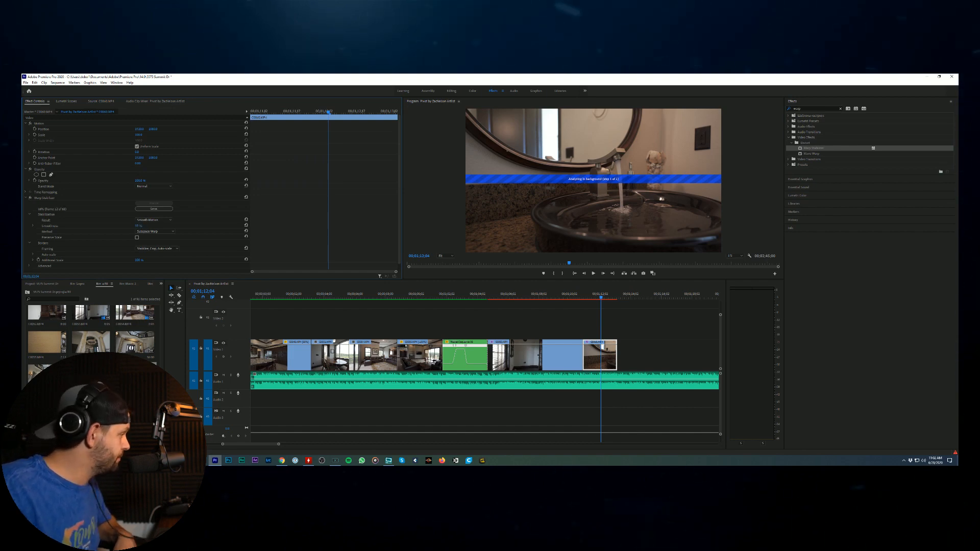
Step: Load the wide bathroom clip, mark a section showing the mirror and vanity, and add it after the faucet clip
{"action": "type", "text": "f"}
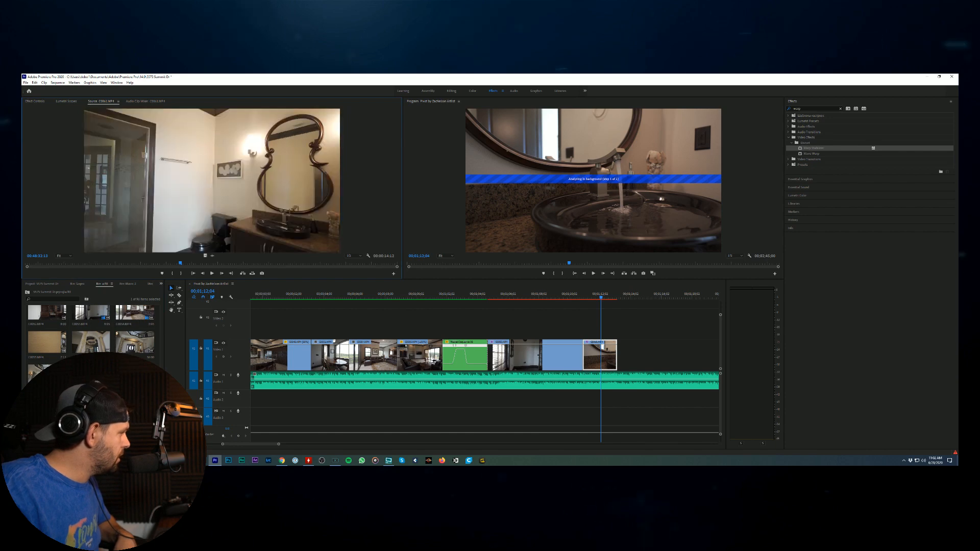
{"action": "double_click", "coordinate": [87, 345]}
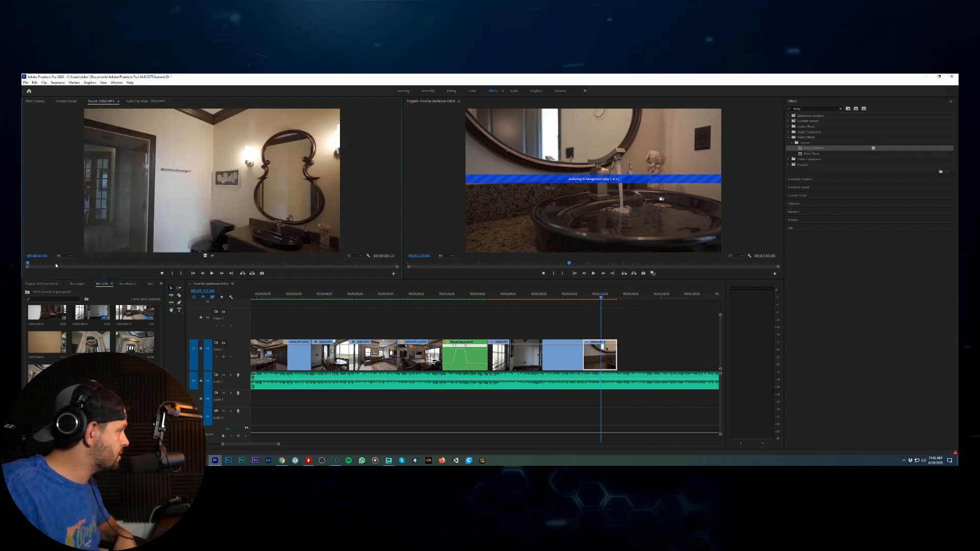
{"action": "left_click_drag", "start_coordinate": [57, 262], "coordinate": [84, 269]}
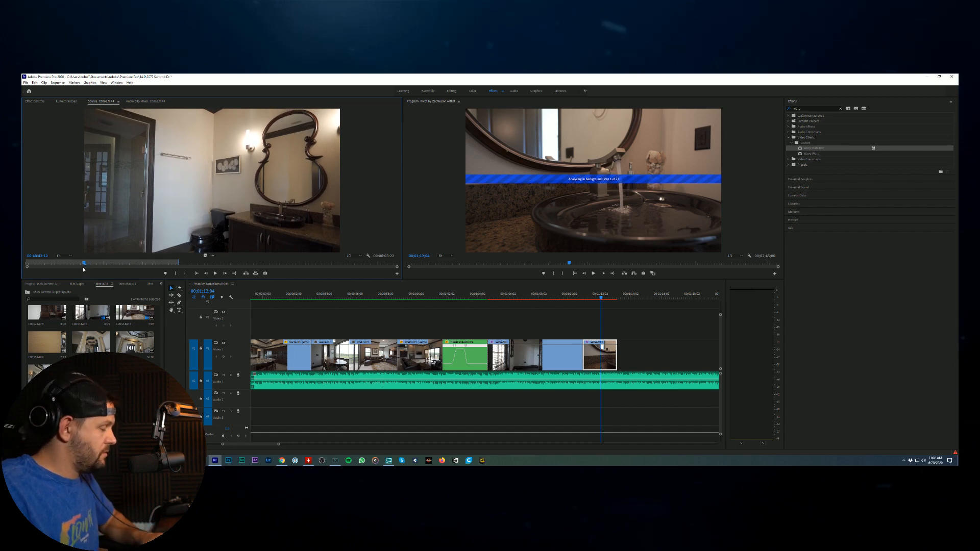
{"action": "left_click_drag", "start_coordinate": [205, 255], "coordinate": [601, 346]}
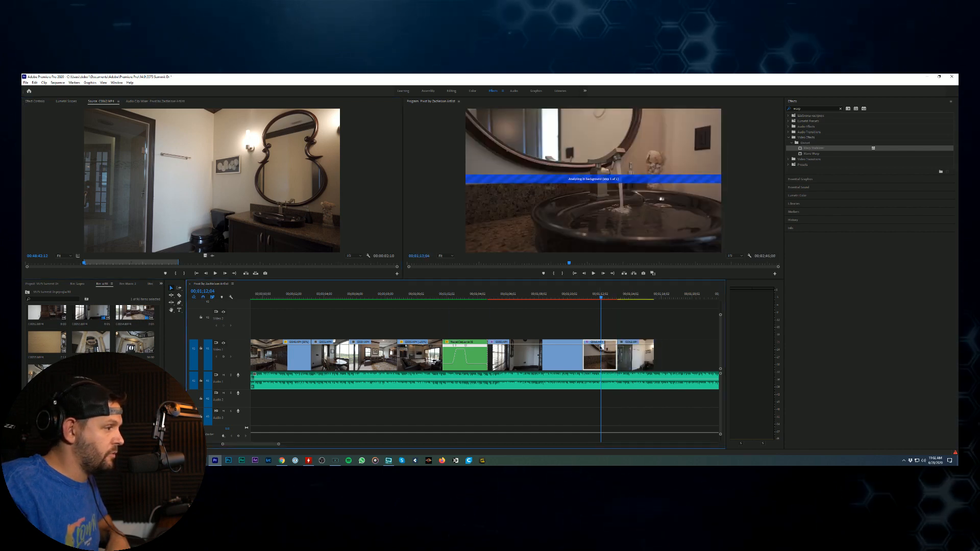
Step: Enlarge the wide bathroom clip slightly in the program monitor and rotate it a little to straighten the shot
{"action": "left_click", "coordinate": [628, 299]}
{"action": "left_click", "coordinate": [541, 215]}
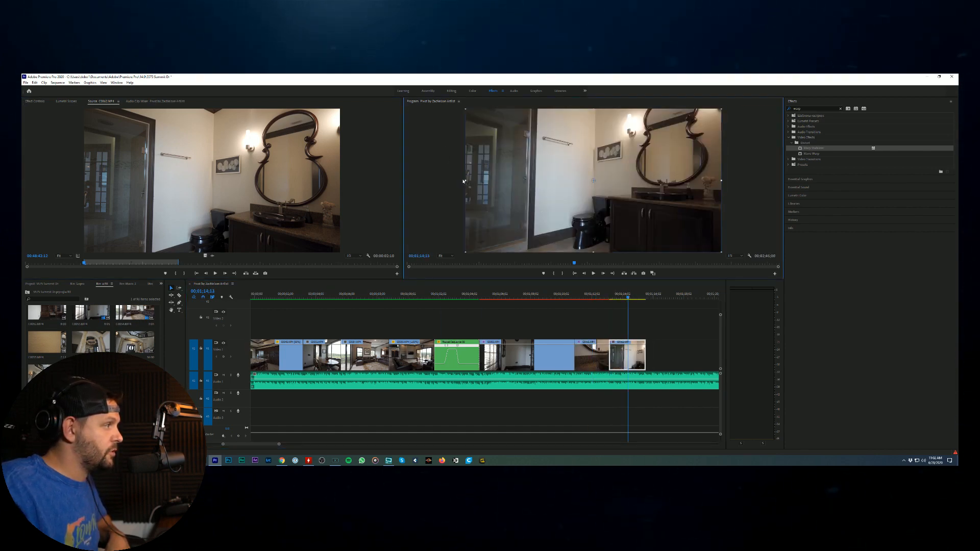
{"action": "left_click_drag", "start_coordinate": [463, 181], "coordinate": [459, 180]}
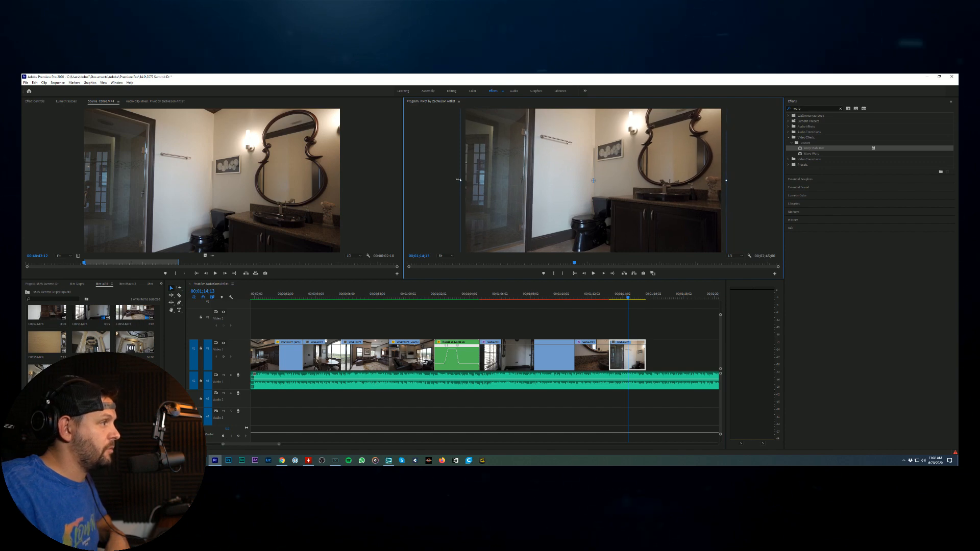
{"action": "left_click_drag", "start_coordinate": [732, 182], "coordinate": [735, 177]}
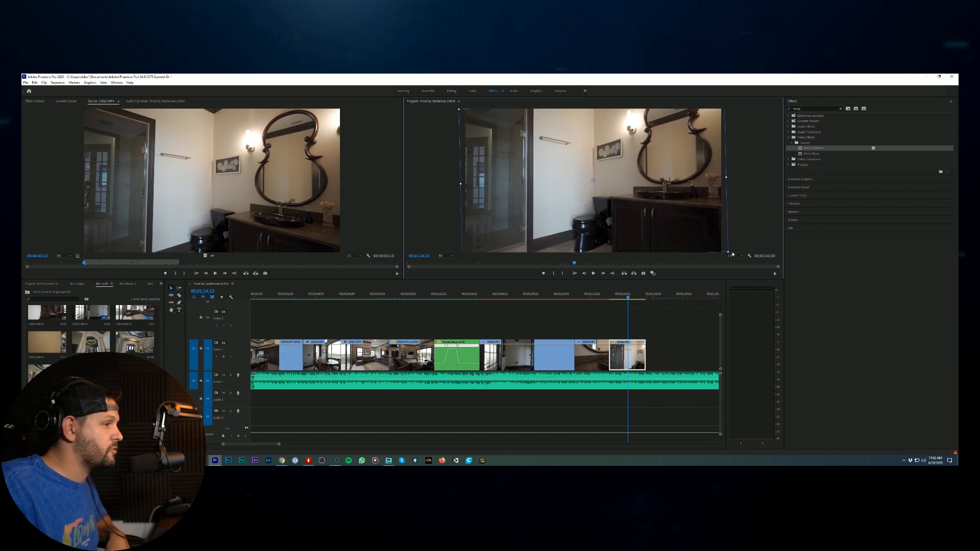
{"action": "left_click_drag", "start_coordinate": [727, 250], "coordinate": [730, 253]}
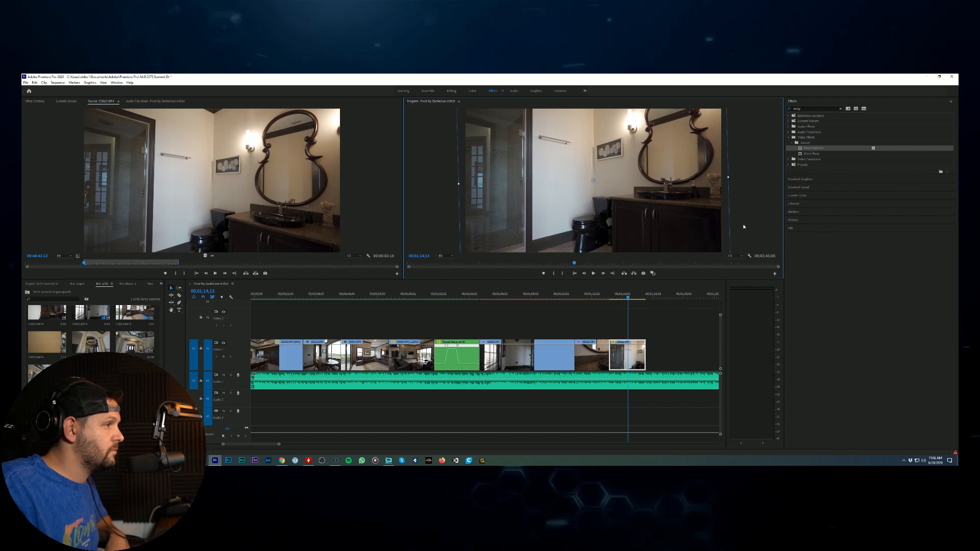
Step: Apply Warp Stabilizer to the wide bathroom clip and adjust its smoothness
{"action": "left_click", "coordinate": [801, 145]}
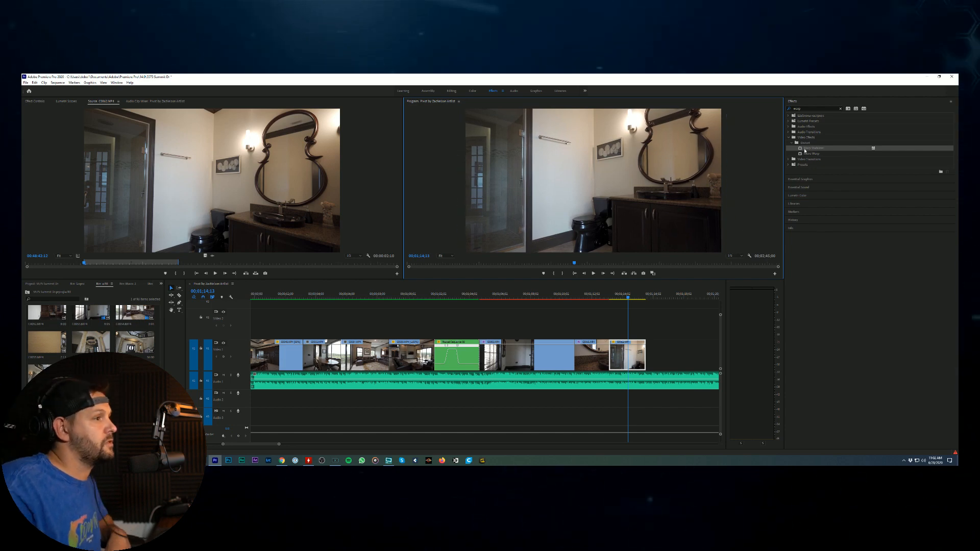
{"action": "left_click_drag", "start_coordinate": [612, 332], "coordinate": [626, 353]}
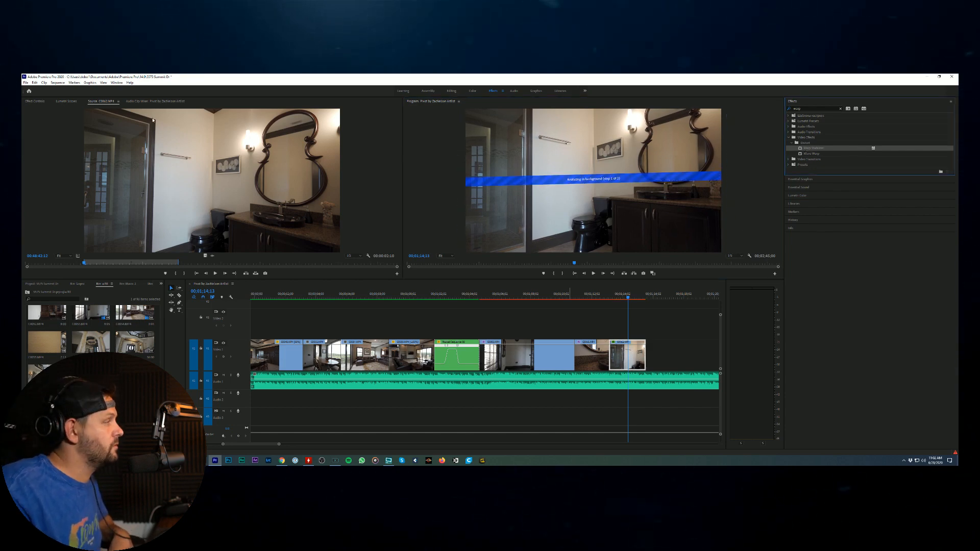
{"action": "left_click", "coordinate": [34, 100]}
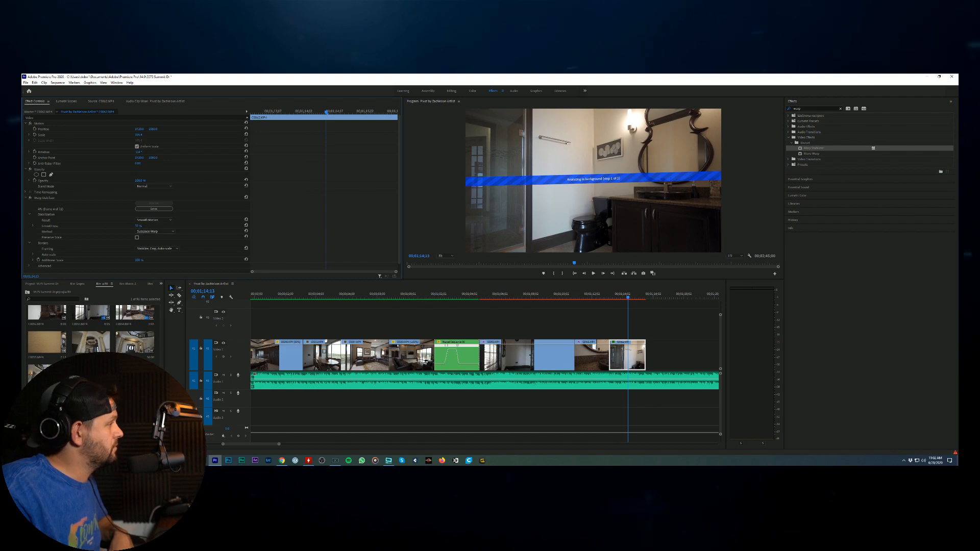
{"action": "key", "text": "Return"}
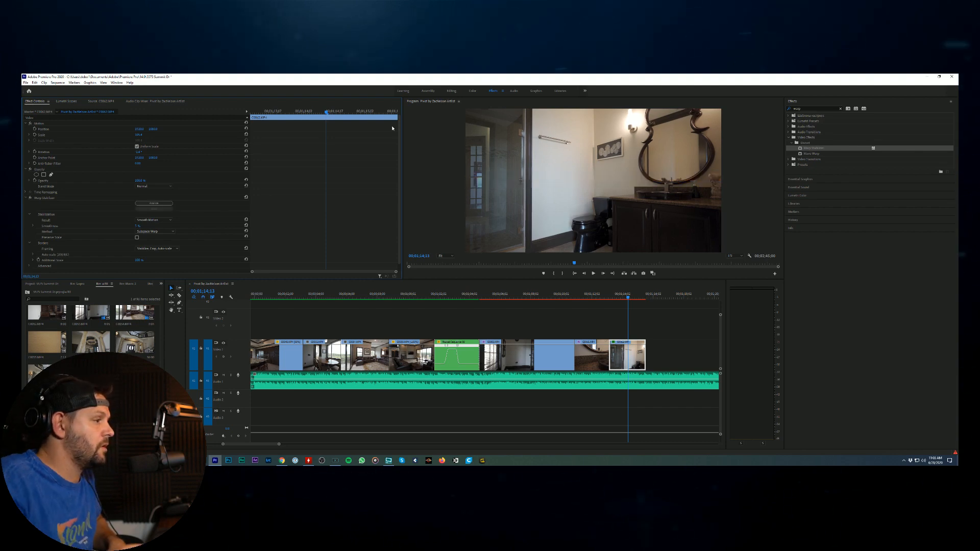
Step: Place the playhead on the doorway clip with the window blinds and start its Warp Stabilizer analysis
{"action": "left_click", "coordinate": [487, 295]}
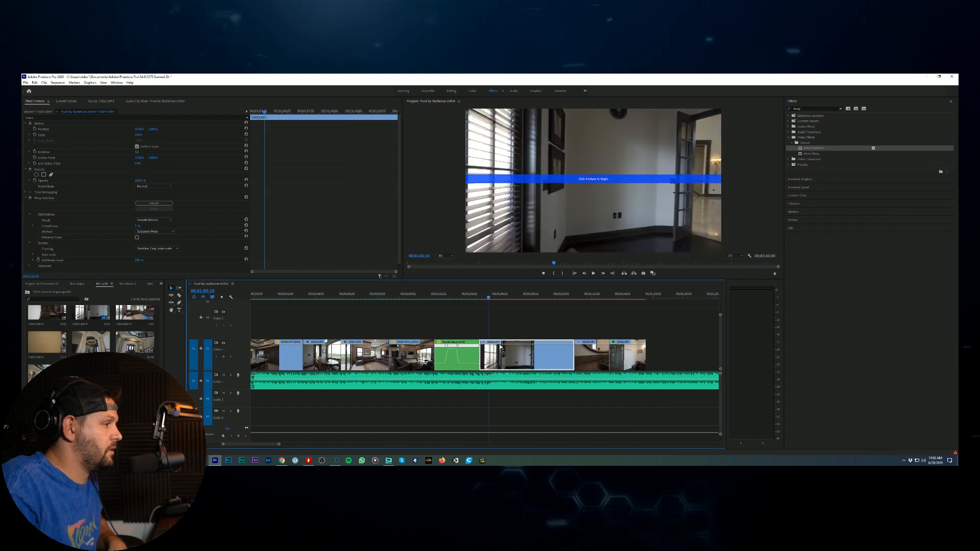
{"action": "left_click", "coordinate": [154, 203]}
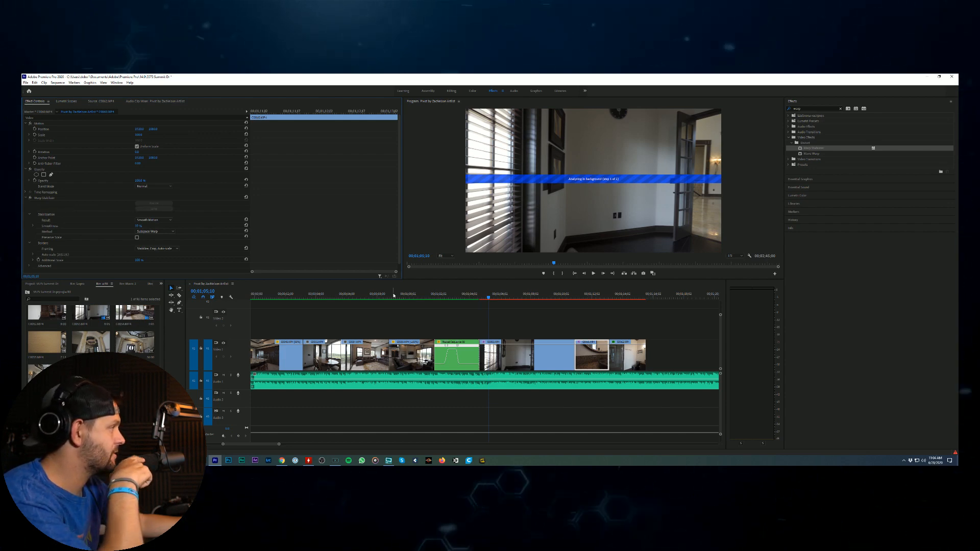
Step: Move the playhead onto the wide bathroom clip and start its Warp Stabilizer analysis
{"action": "left_click", "coordinate": [541, 298]}
{"action": "left_click_drag", "start_coordinate": [554, 301], "coordinate": [627, 314]}
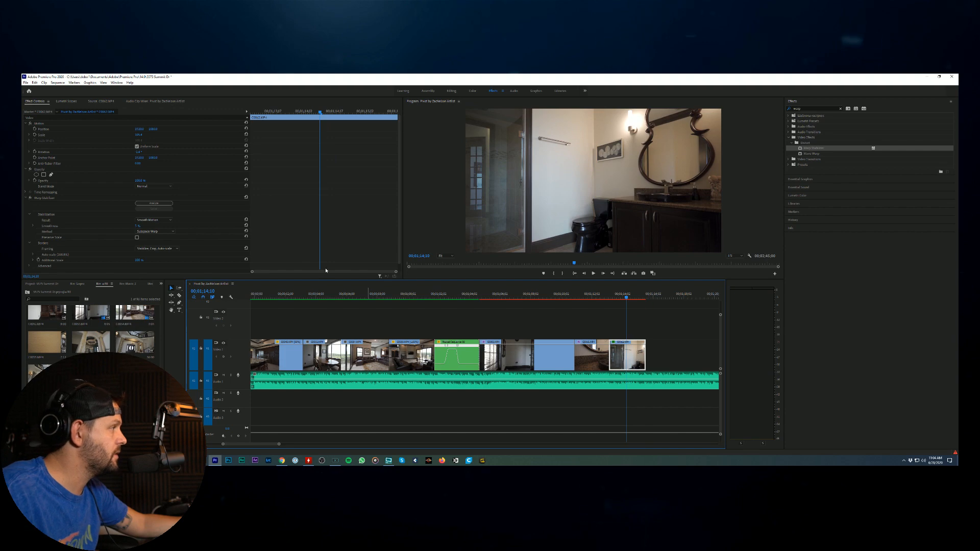
{"action": "left_click", "coordinate": [169, 204]}
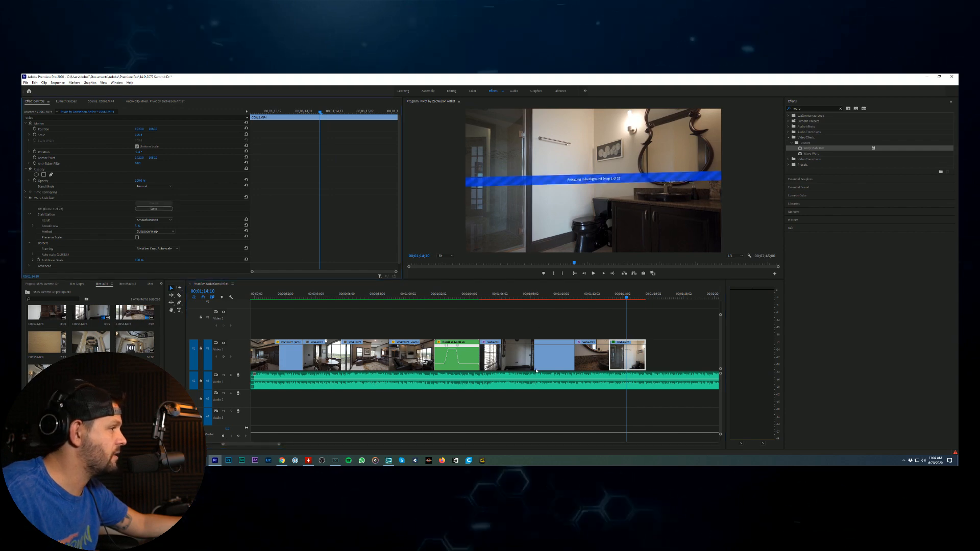
Step: Check the stabilization progress on the faucet, doorway and wide bathroom clips
{"action": "left_click", "coordinate": [592, 297]}
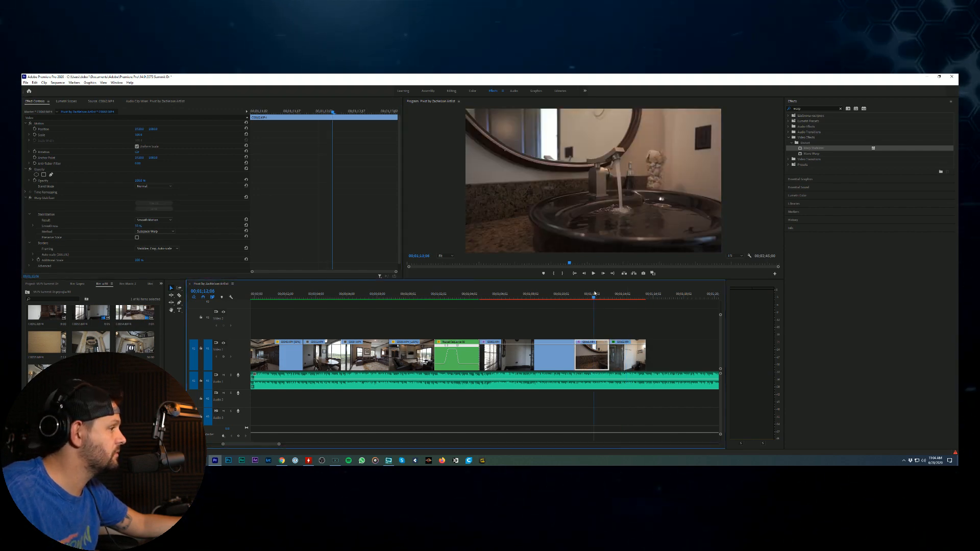
{"action": "left_click", "coordinate": [539, 295]}
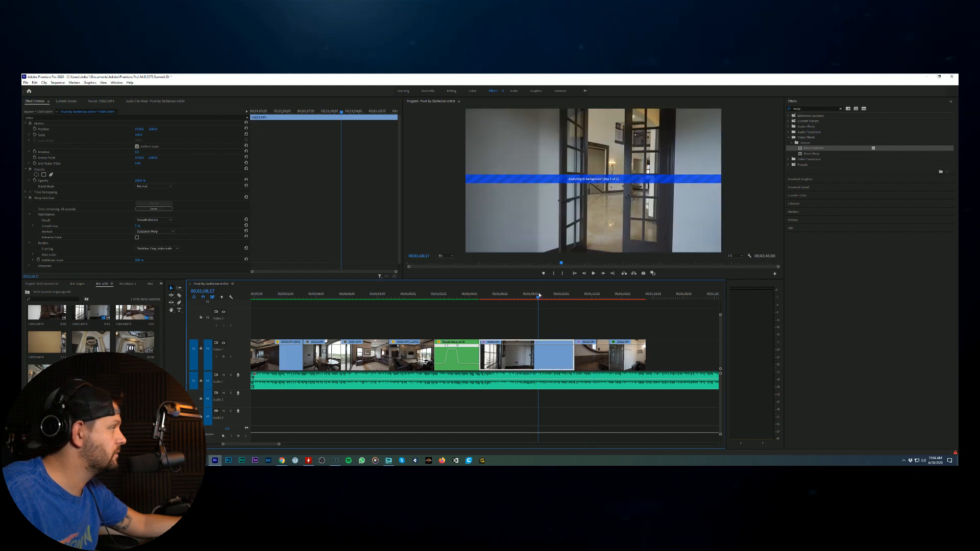
{"action": "left_click", "coordinate": [582, 295]}
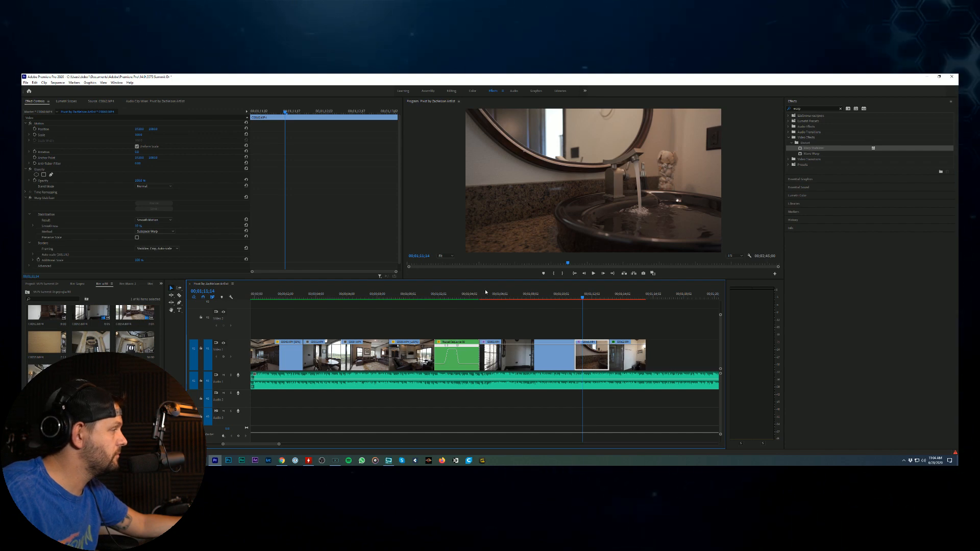
{"action": "left_click", "coordinate": [621, 295]}
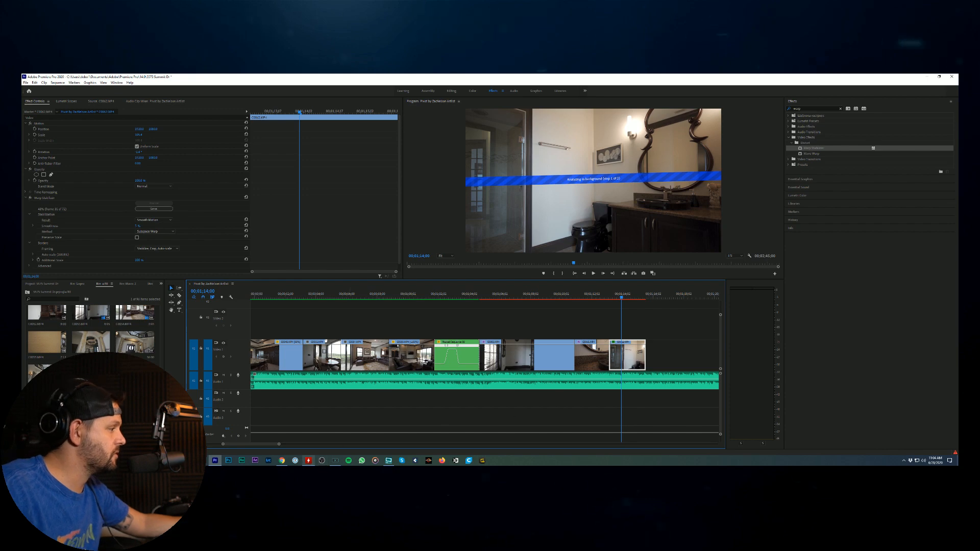
Step: Switch to the hardware monitor to check the computer's temperatures and return to Premiere Pro
{"action": "left_click", "coordinate": [308, 460]}
{"action": "left_click", "coordinate": [168, 324]}
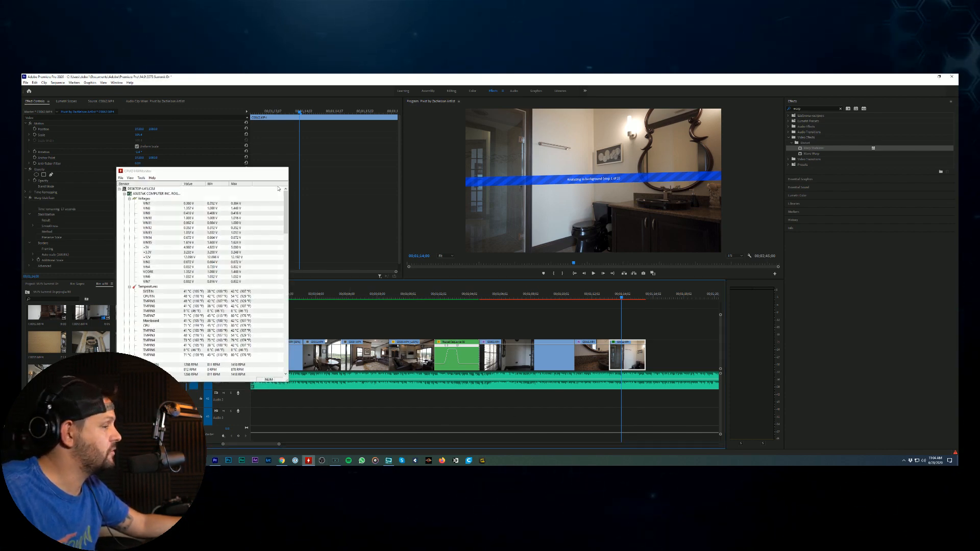
{"action": "left_click", "coordinate": [257, 170]}
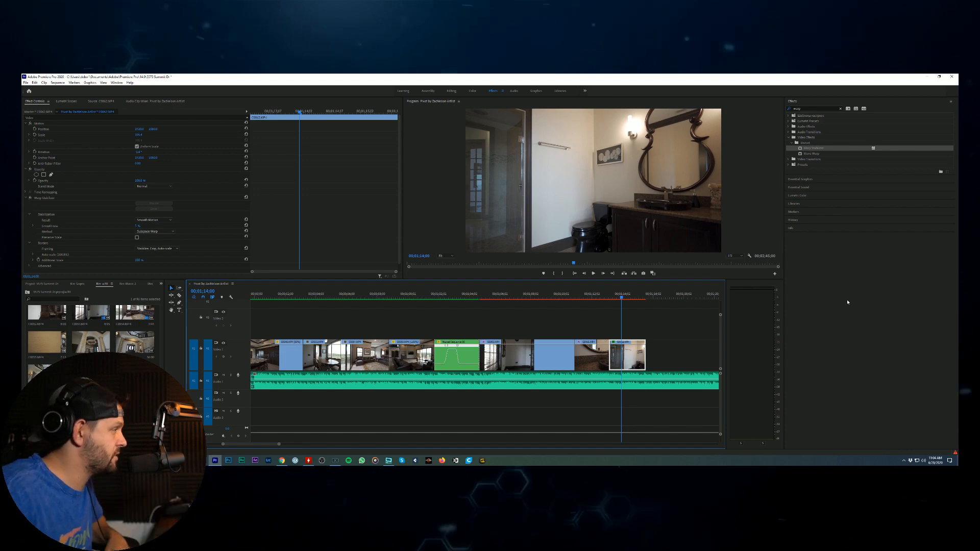
Step: Deselect the clips, render the sequence previews and play the edit from the beginning
{"action": "left_click", "coordinate": [601, 309]}
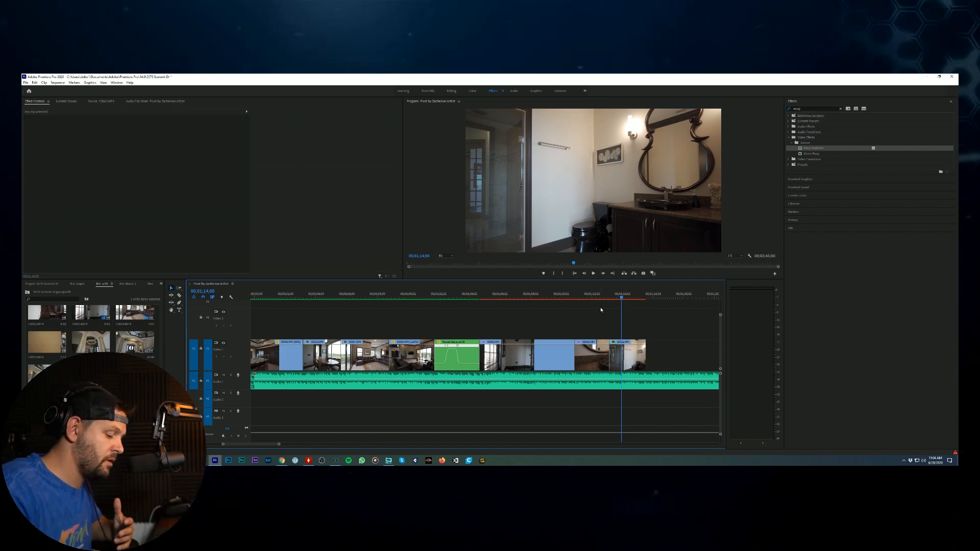
{"action": "key", "text": "Return"}
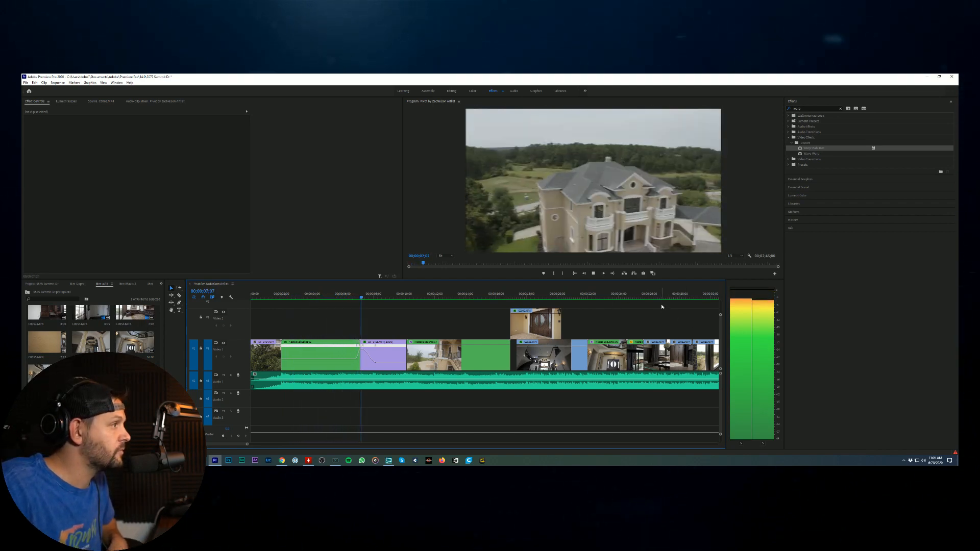
{"action": "scroll", "coordinate": [649, 306], "scroll_direction": "down", "scroll_amount": 3}
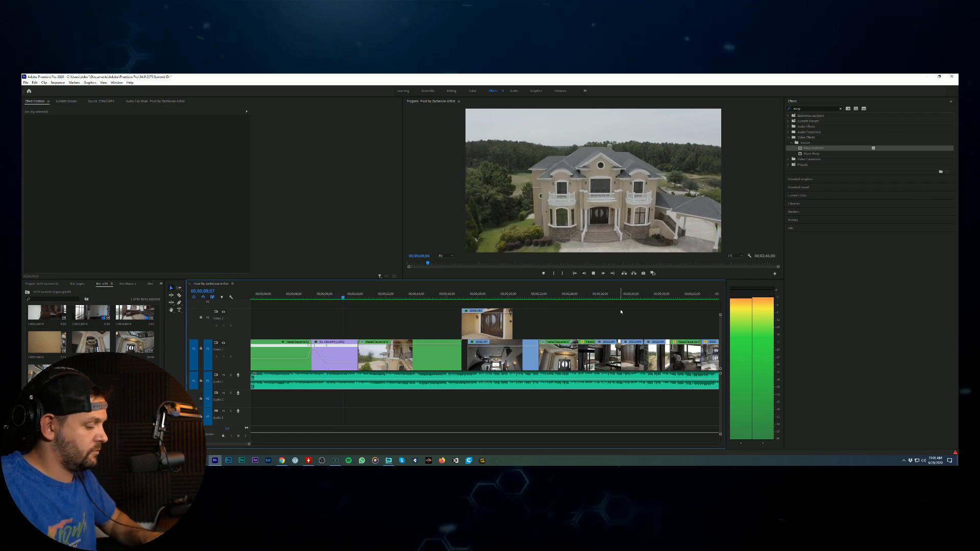
{"action": "scroll", "coordinate": [620, 310], "scroll_direction": "down", "scroll_amount": 2}
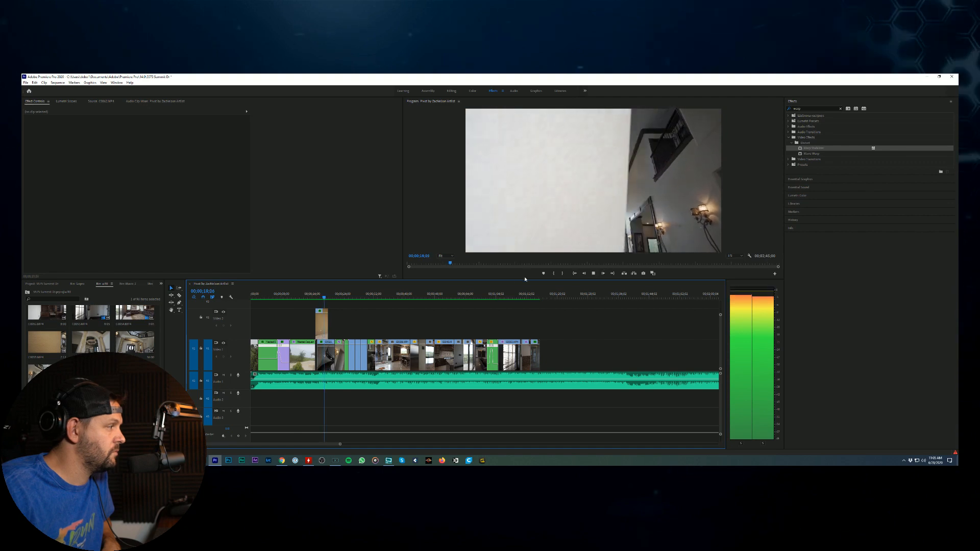
Step: Play from the living room clip into the doorway clip and return the playhead to the sequence start
{"action": "left_click", "coordinate": [482, 296]}
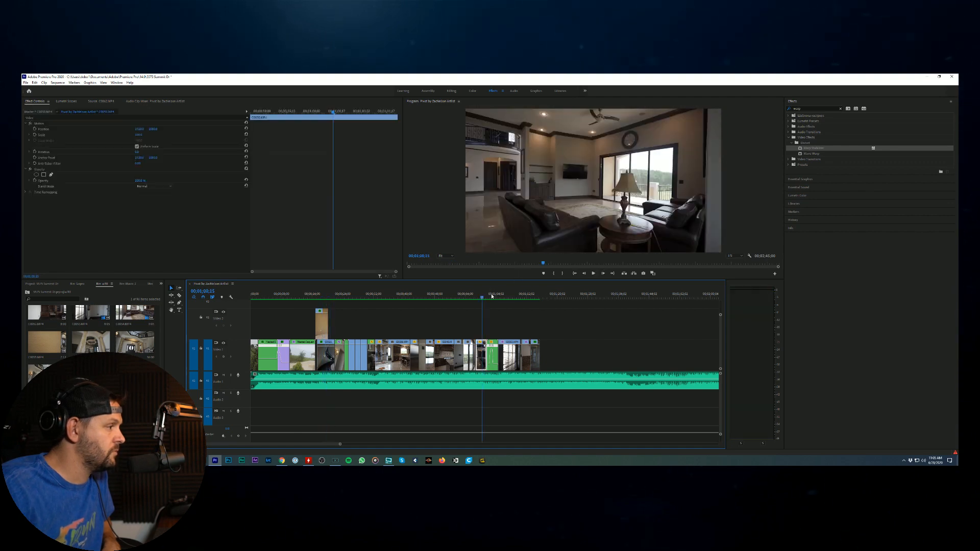
{"action": "key", "text": "space"}
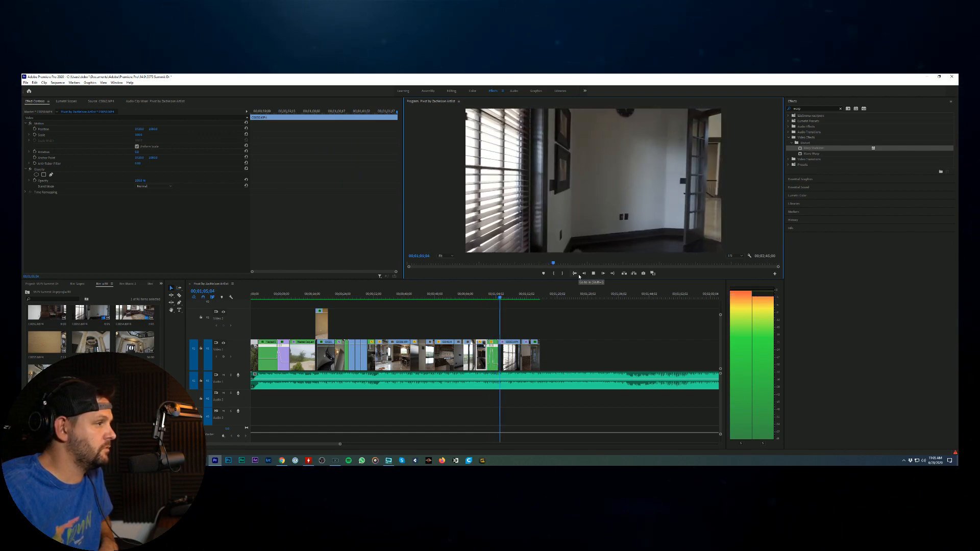
{"action": "left_click", "coordinate": [575, 274]}
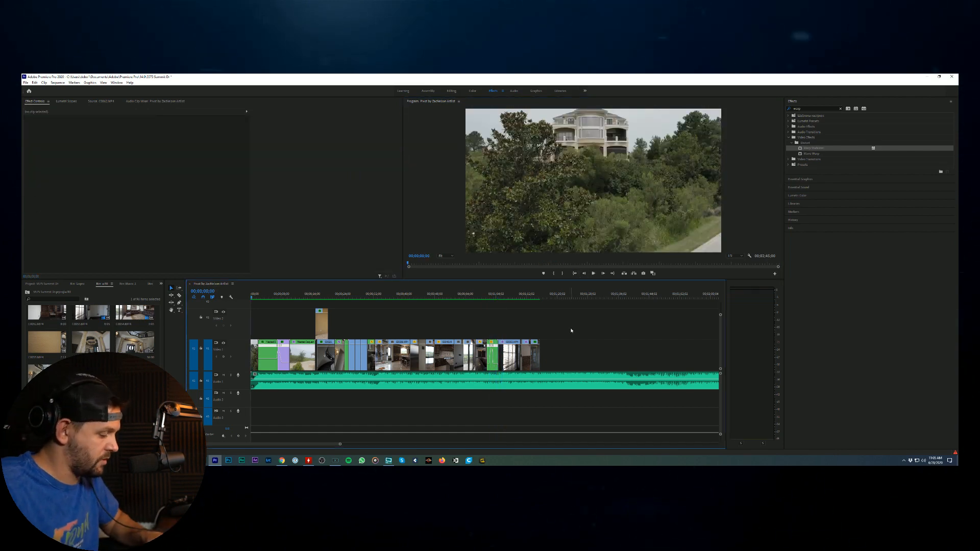
Step: Trim a few frames off the start of the doorway clip with the window blinds, leaving no gap
{"action": "scroll", "coordinate": [570, 330], "scroll_direction": "up", "scroll_amount": 5}
{"action": "scroll", "coordinate": [569, 330], "scroll_direction": "down", "scroll_amount": 8}
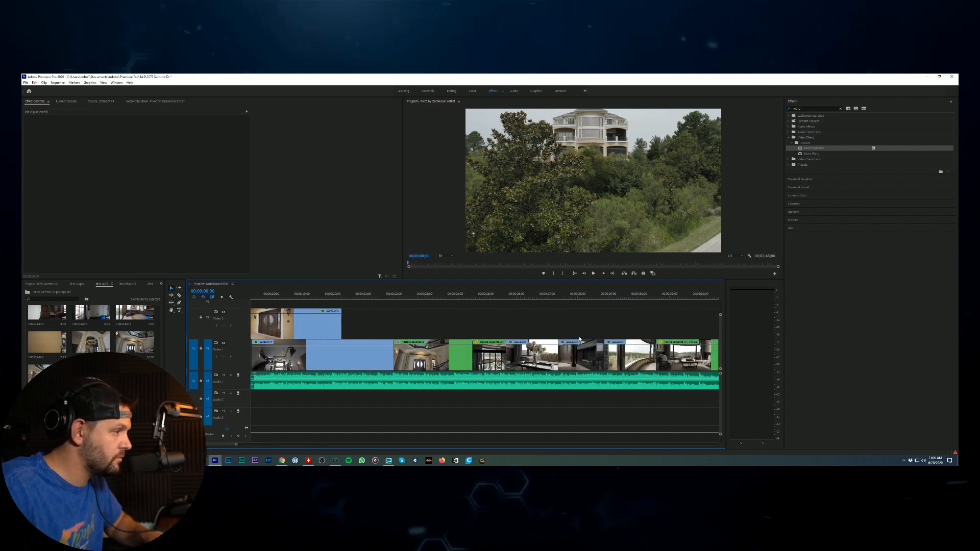
{"action": "scroll", "coordinate": [580, 338], "scroll_direction": "down", "scroll_amount": 12}
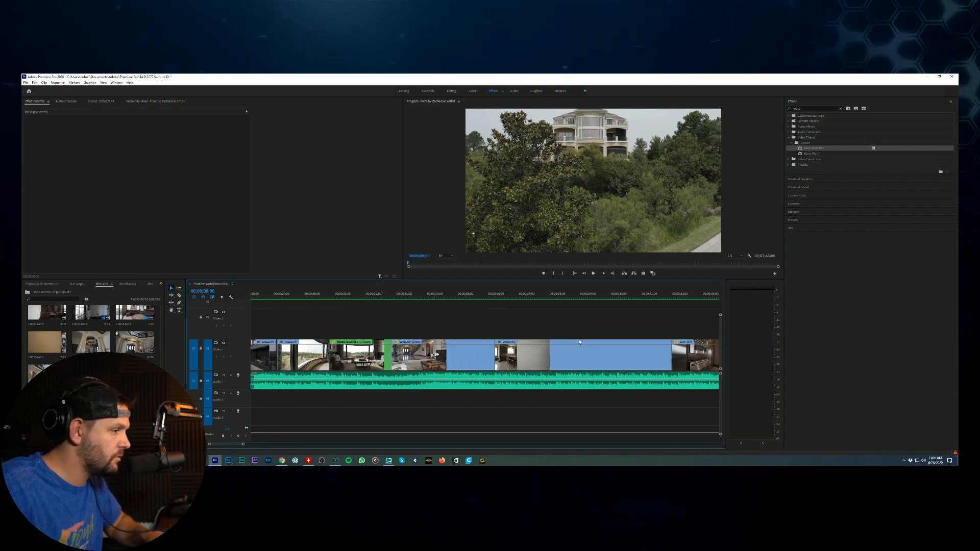
{"action": "scroll", "coordinate": [580, 342], "scroll_direction": "down", "scroll_amount": 8}
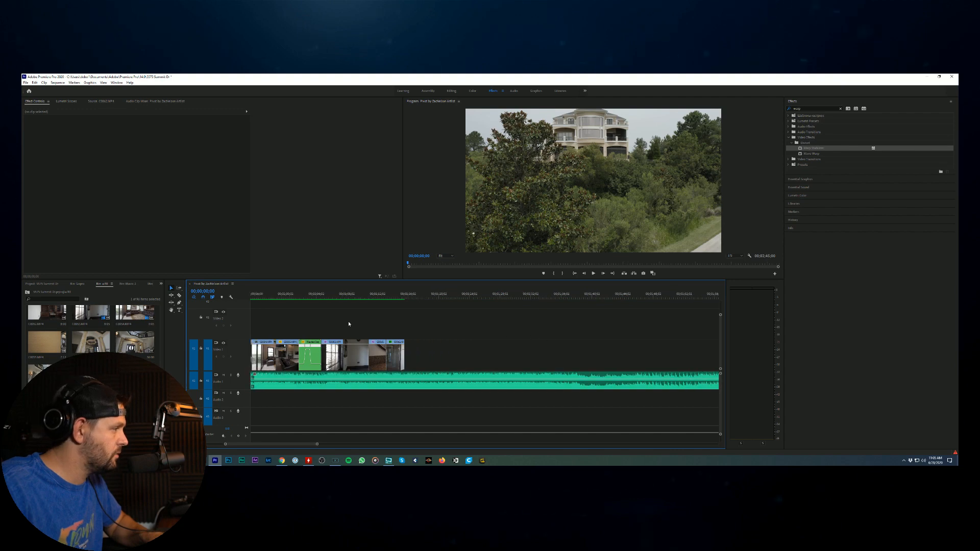
{"action": "left_click", "coordinate": [341, 354]}
{"action": "scroll", "coordinate": [543, 342], "scroll_direction": "up", "scroll_amount": 6}
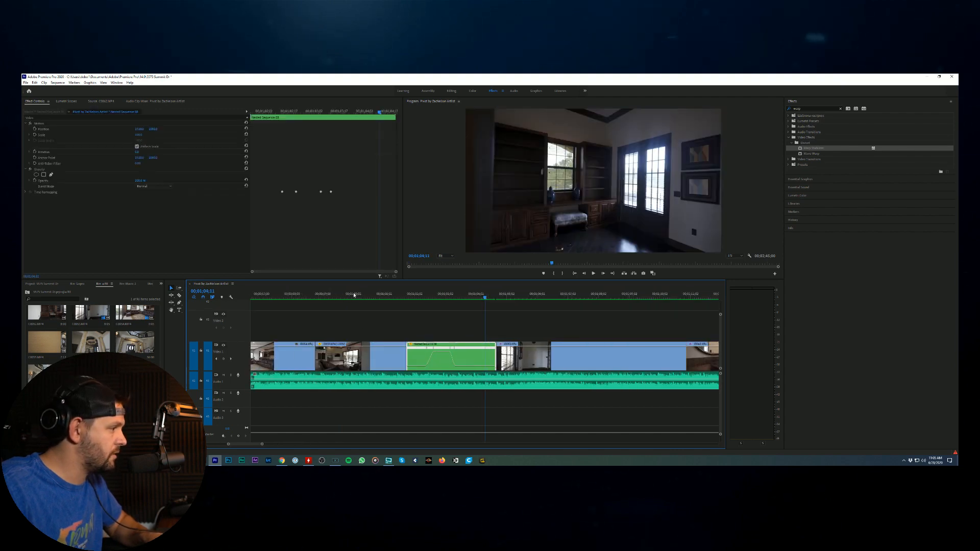
{"action": "scroll", "coordinate": [542, 341], "scroll_direction": "up", "scroll_amount": 3}
{"action": "left_click_drag", "start_coordinate": [571, 347], "coordinate": [579, 346]}
{"action": "left_click", "coordinate": [595, 325]}
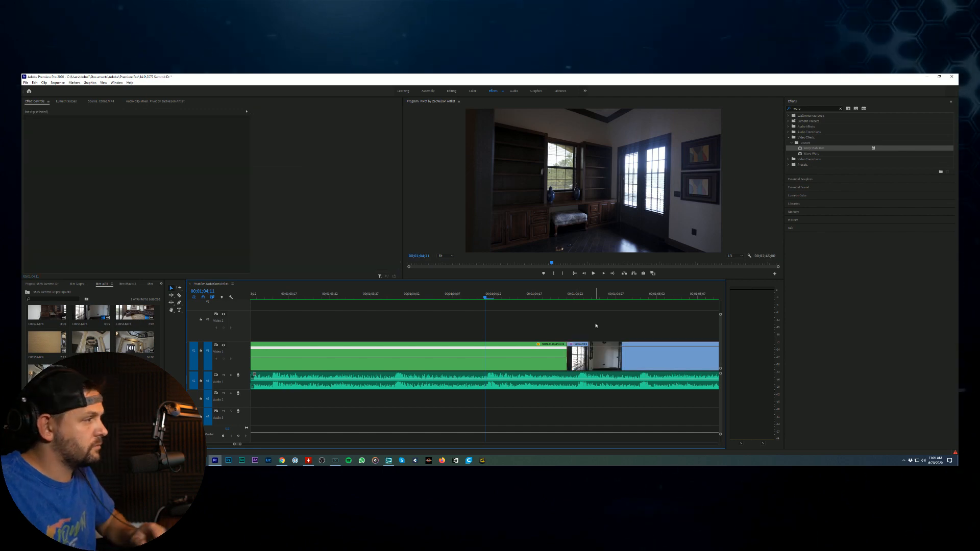
Step: Play the cut from the nested office clip into the doorway clip and review the doorway shot
{"action": "scroll", "coordinate": [594, 311], "scroll_direction": "down", "scroll_amount": 6}
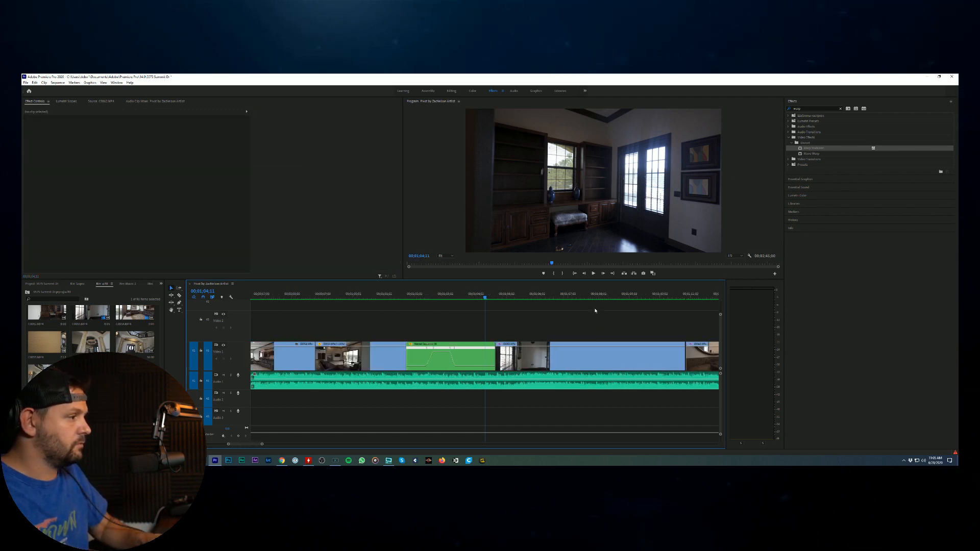
{"action": "left_click", "coordinate": [593, 273]}
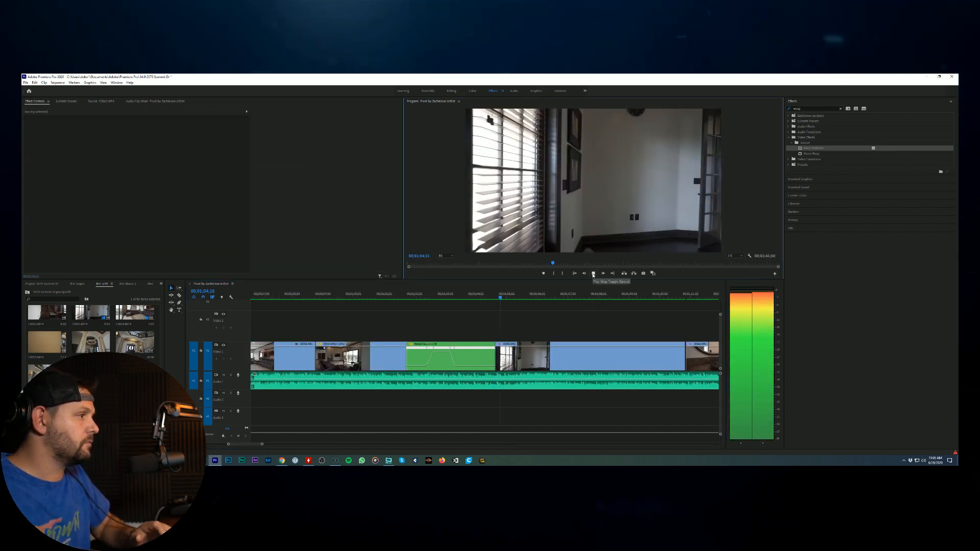
{"action": "key", "text": "space"}
{"action": "left_click", "coordinate": [469, 296]}
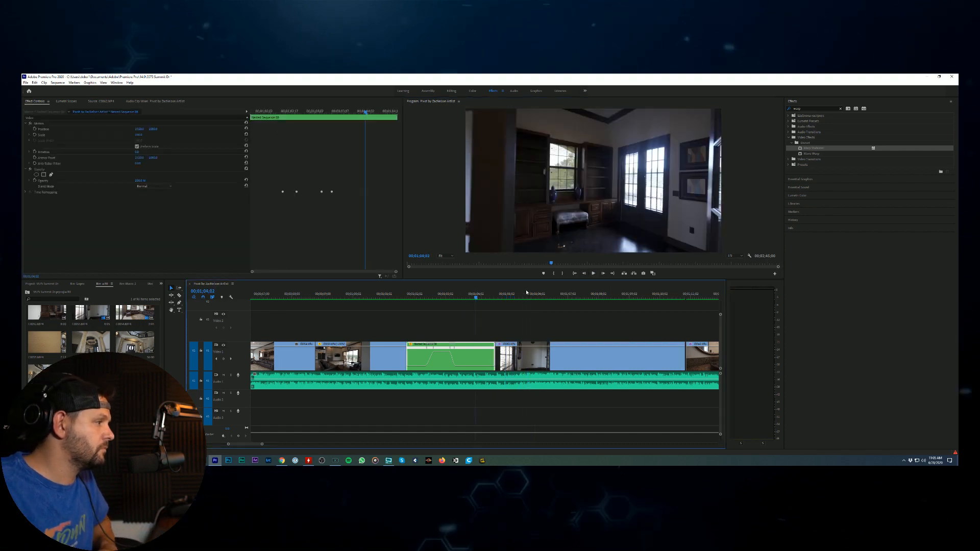
{"action": "left_click", "coordinate": [593, 274]}
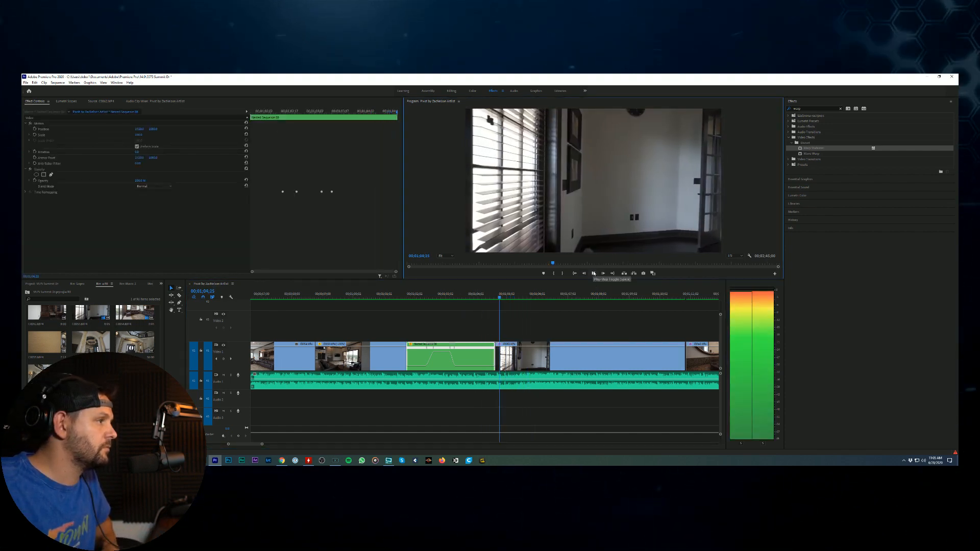
{"action": "key", "text": "space"}
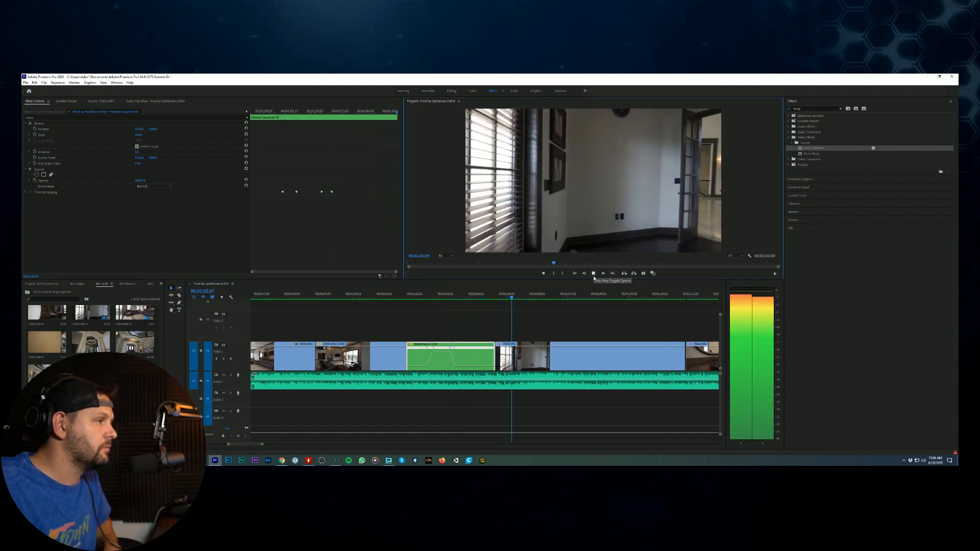
{"action": "left_click", "coordinate": [582, 324]}
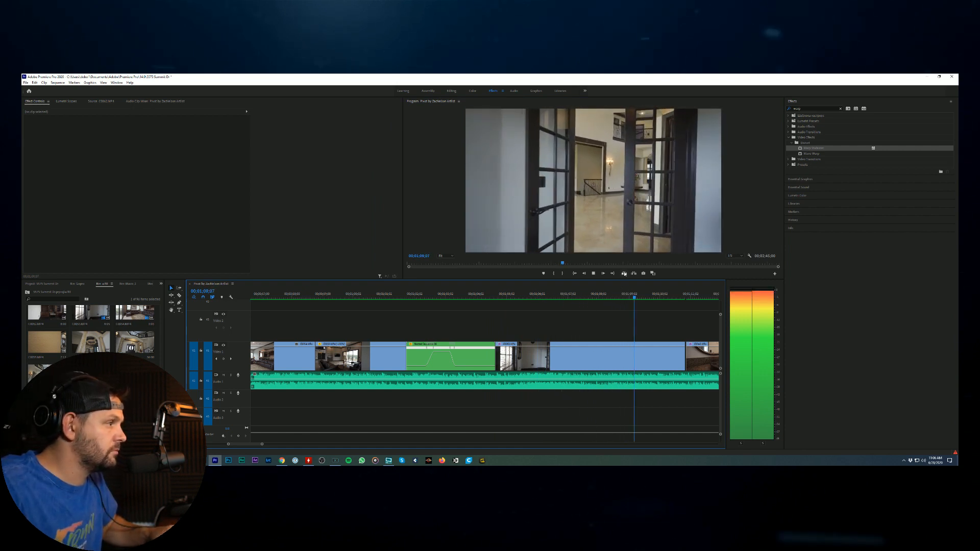
{"action": "left_click", "coordinate": [596, 274]}
Step: Shorten the end of the doorway clip slightly, move the faucet and wide bathroom clips earlier to close the gaps, and play the result
{"action": "left_click", "coordinate": [470, 348]}
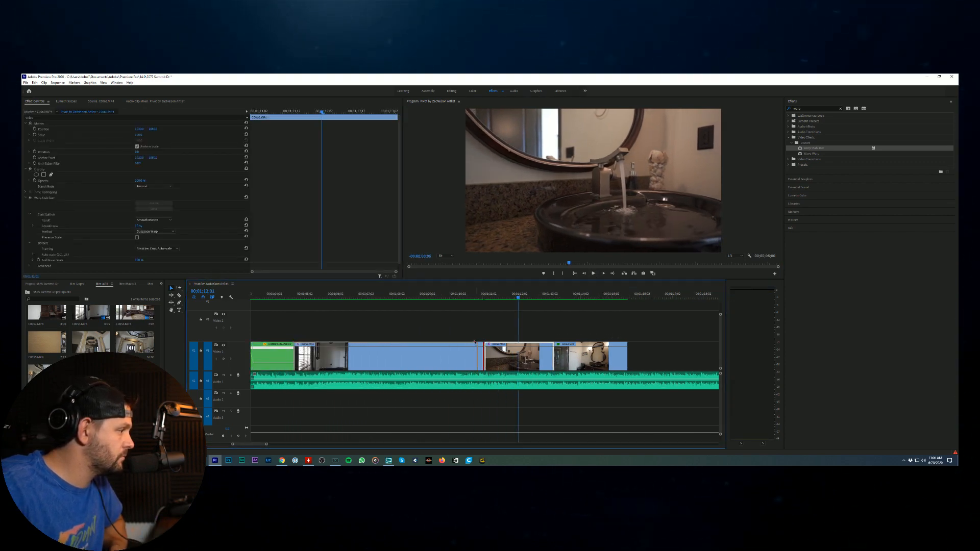
{"action": "left_click_drag", "start_coordinate": [502, 345], "coordinate": [495, 345]}
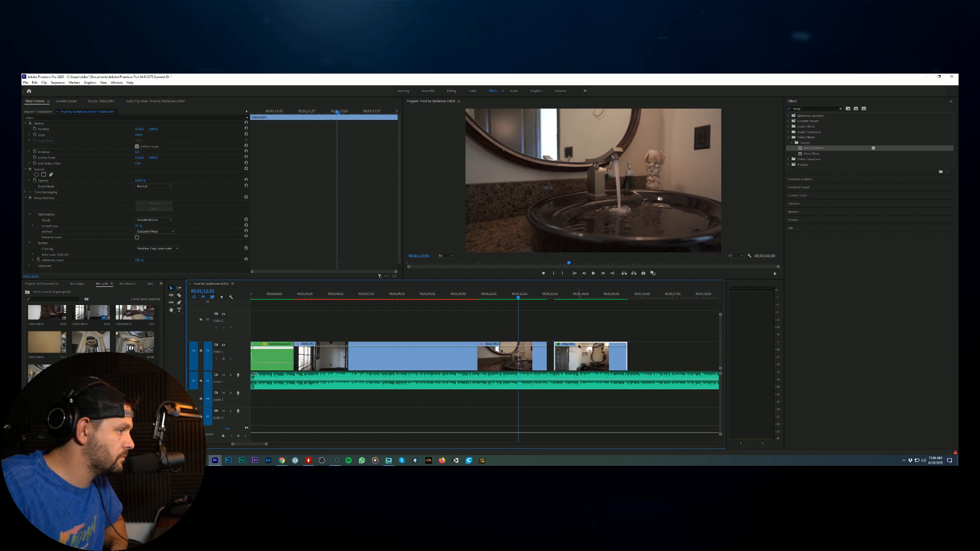
{"action": "left_click_drag", "start_coordinate": [573, 348], "coordinate": [575, 349]}
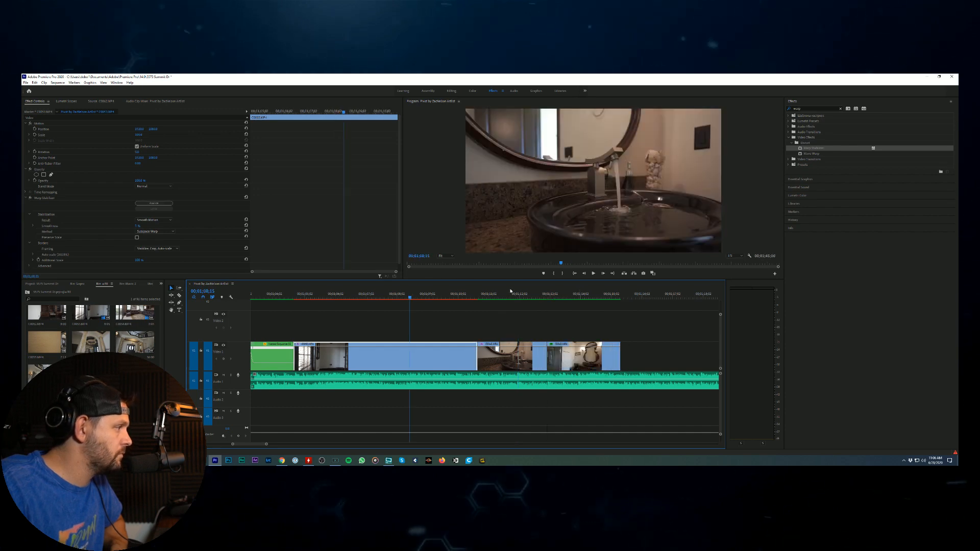
{"action": "left_click", "coordinate": [593, 273]}
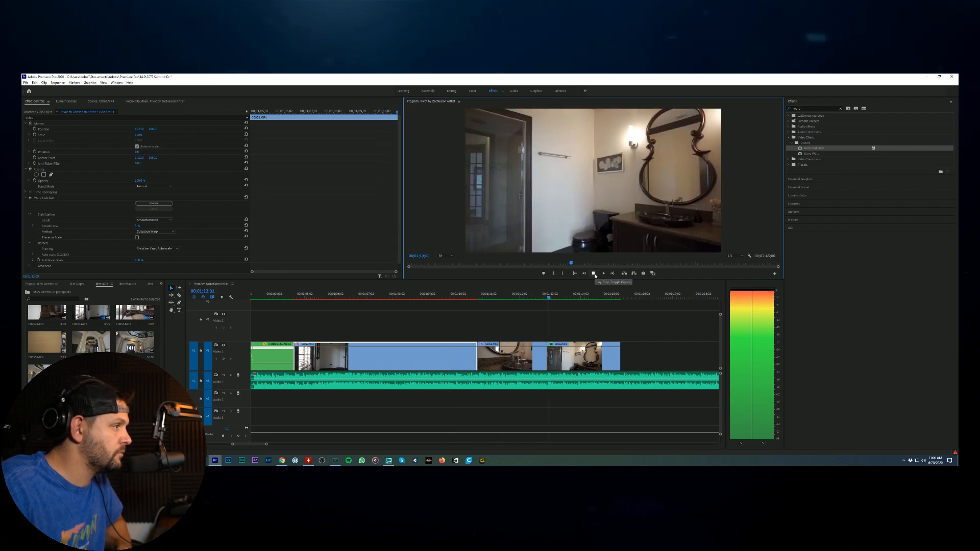
{"action": "left_click", "coordinate": [594, 274]}
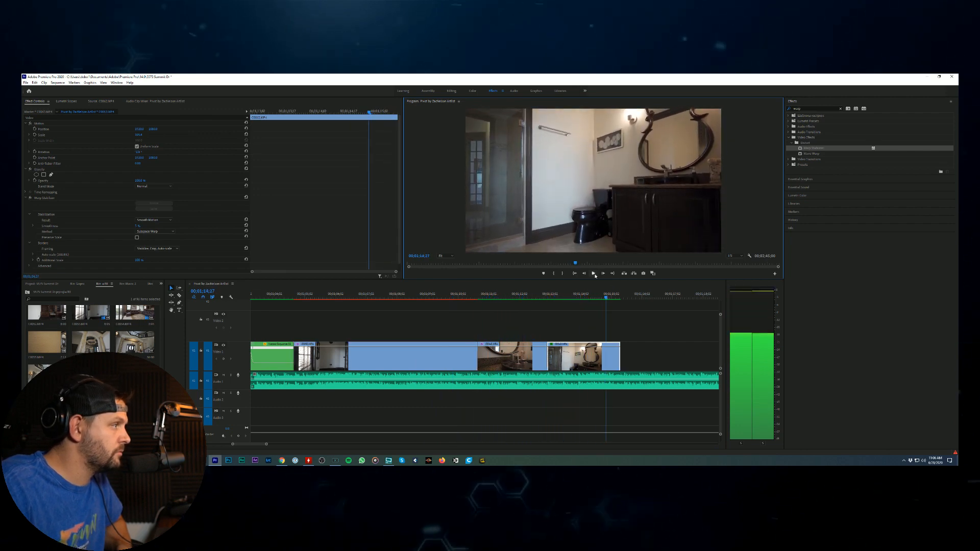
Step: Make a subsequence from the wide bathroom clip and nest the clip in the timeline under the default name
{"action": "right_click", "coordinate": [586, 357]}
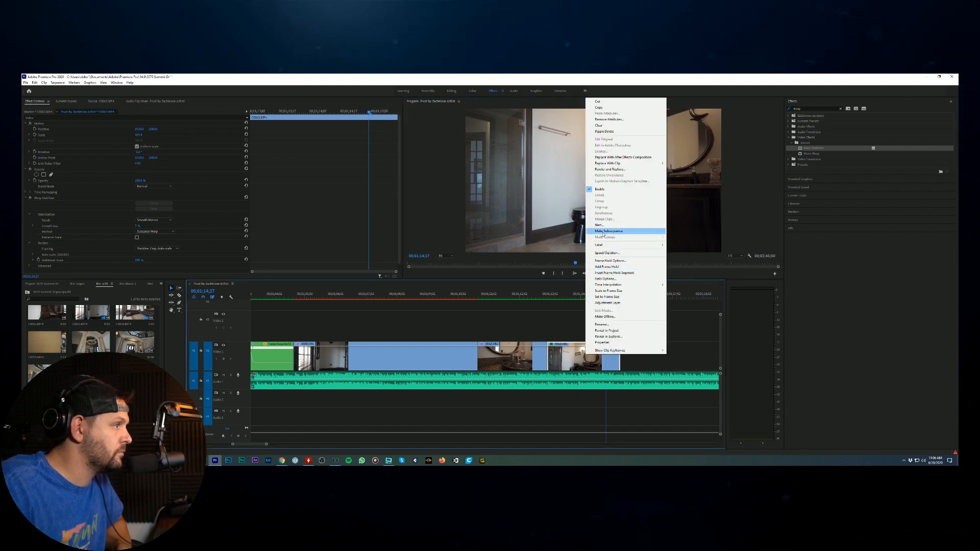
{"action": "left_click", "coordinate": [607, 231]}
{"action": "right_click", "coordinate": [567, 355]}
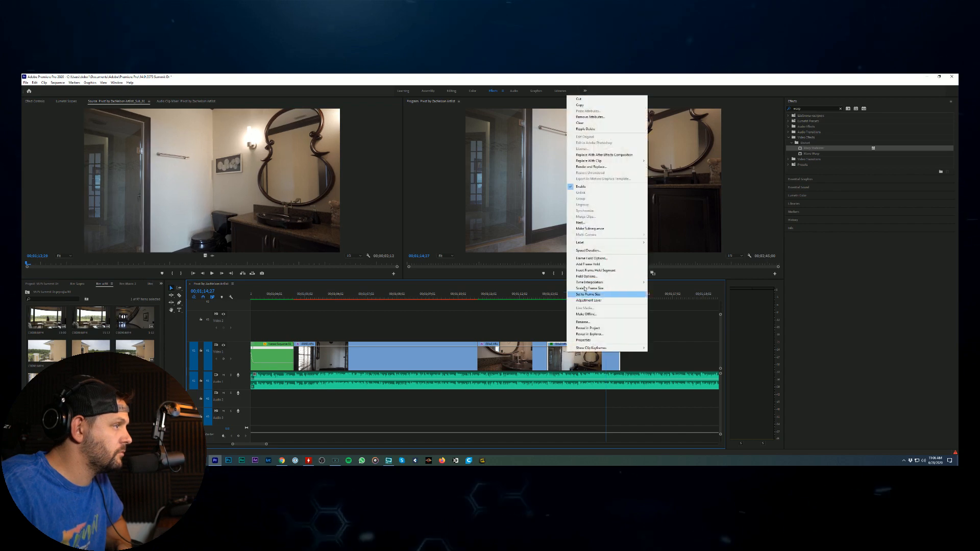
{"action": "left_click", "coordinate": [592, 223]}
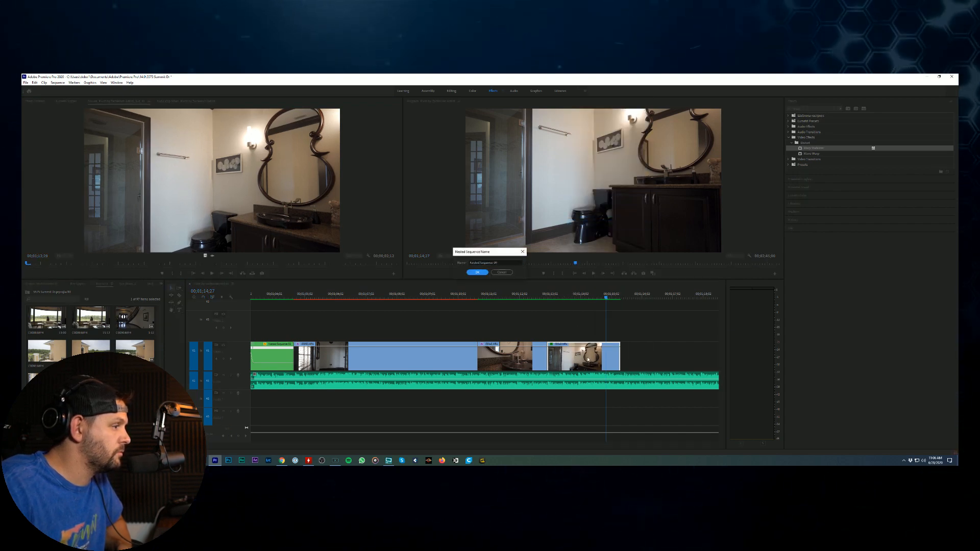
{"action": "left_click", "coordinate": [485, 272]}
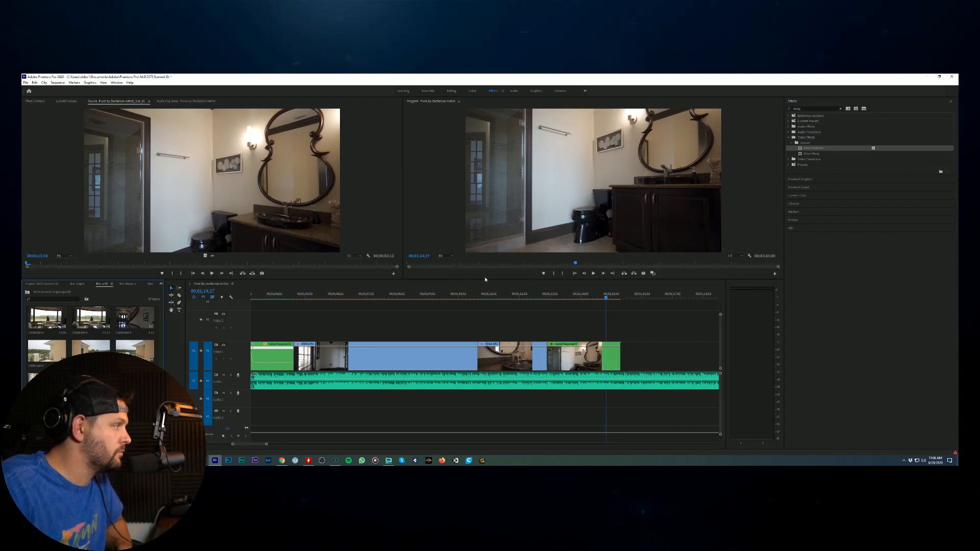
Step: Reverse the playback of the nested wide bathroom clip using Reverse Speed in its speed settings
{"action": "right_click", "coordinate": [592, 366]}
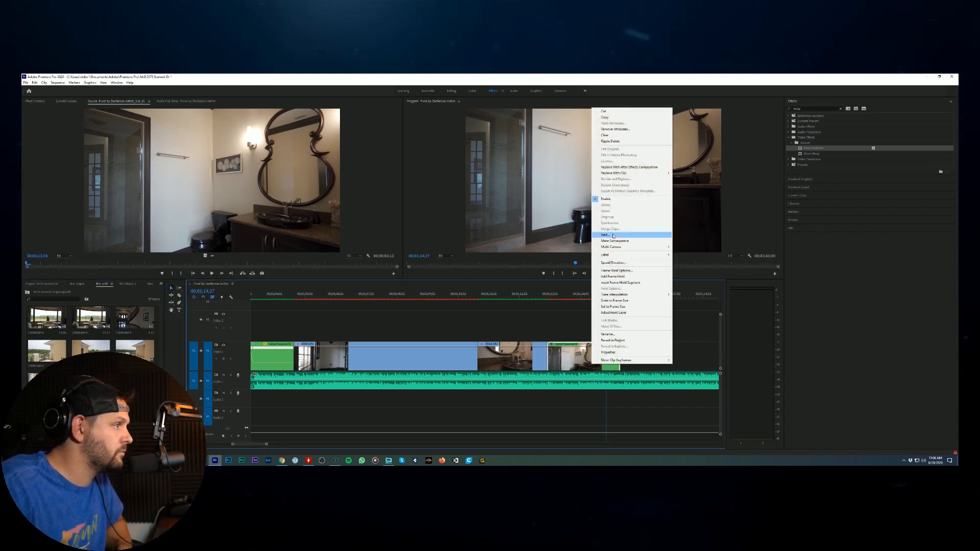
{"action": "left_click", "coordinate": [623, 263]}
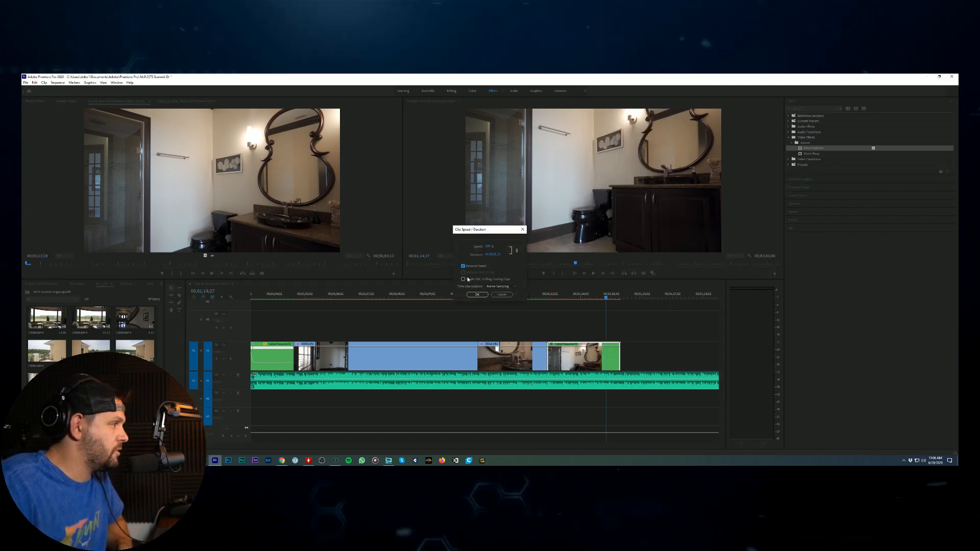
{"action": "left_click", "coordinate": [477, 295]}
Step: Nest the faucet clip before the nested wide bathroom clip, keeping the default sequence name
{"action": "left_click", "coordinate": [507, 295]}
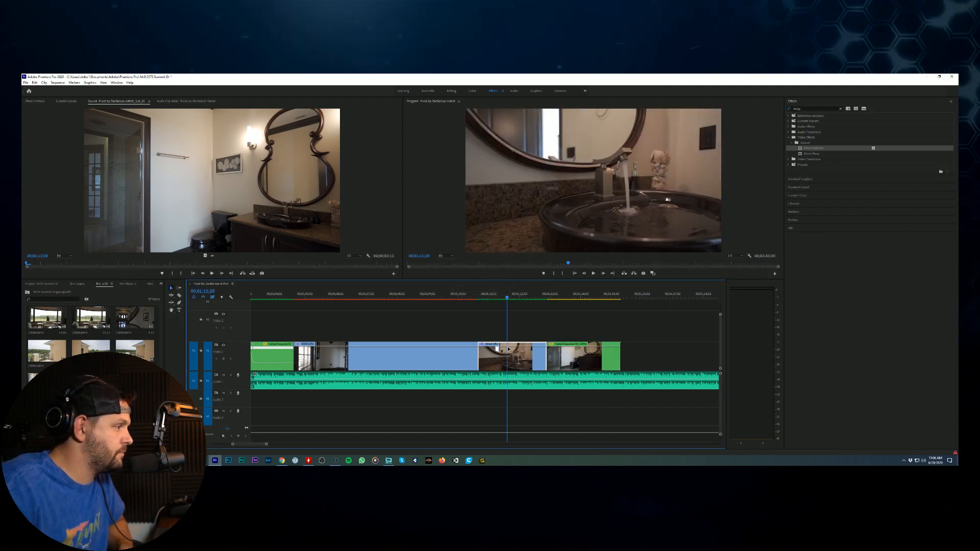
{"action": "right_click", "coordinate": [507, 361]}
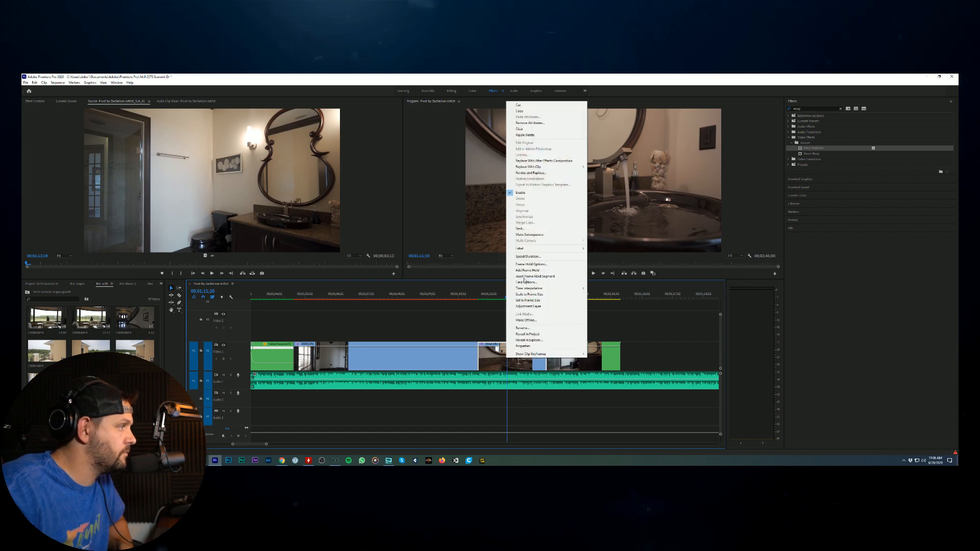
{"action": "left_click", "coordinate": [521, 229]}
{"action": "left_click", "coordinate": [477, 273]}
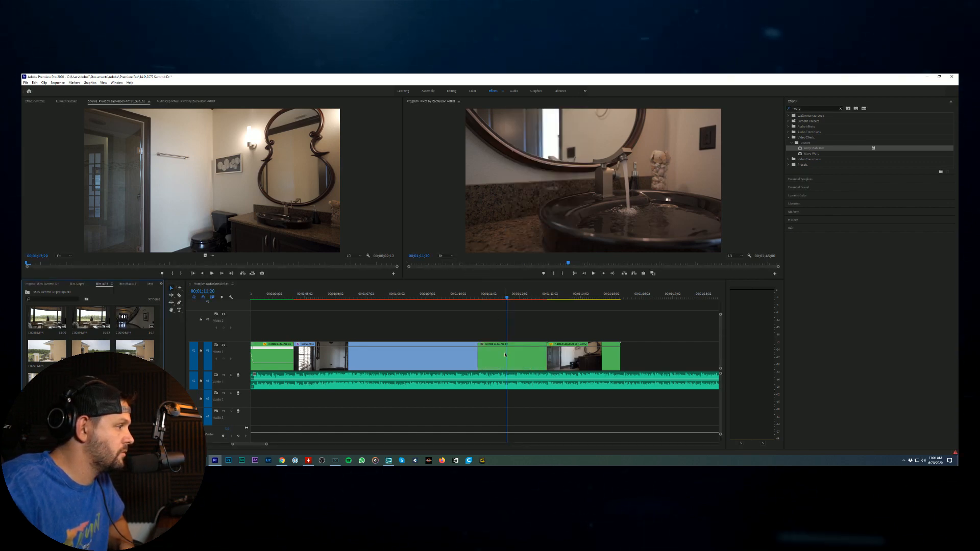
Step: Reduce the speed of the nested faucet clip and set its time interpolation to Optical Flow
{"action": "right_click", "coordinate": [507, 357]}
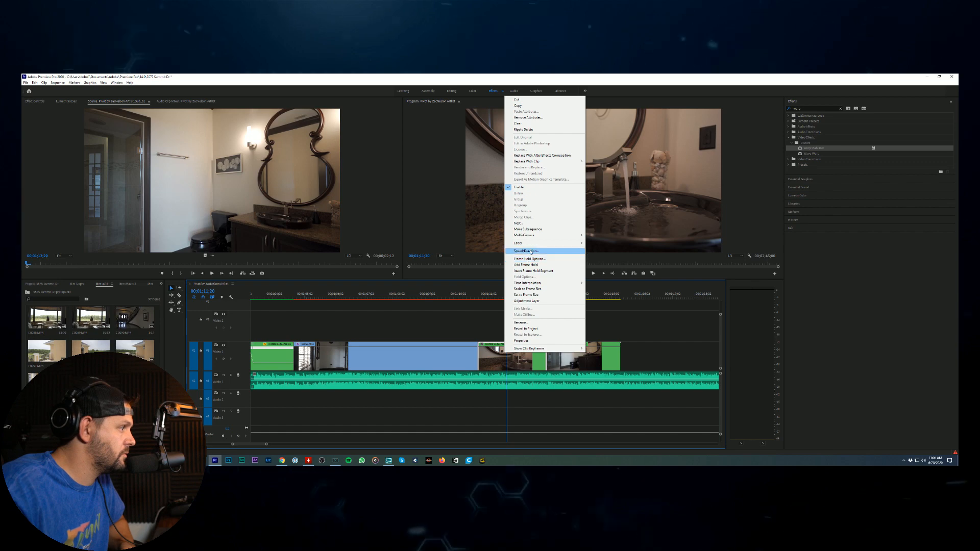
{"action": "left_click", "coordinate": [530, 252]}
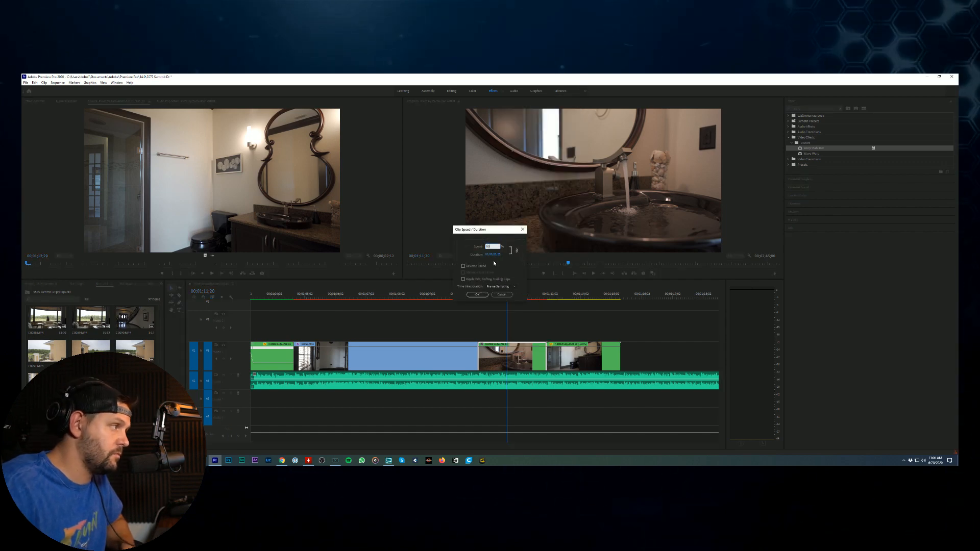
{"action": "key", "text": "Return"}
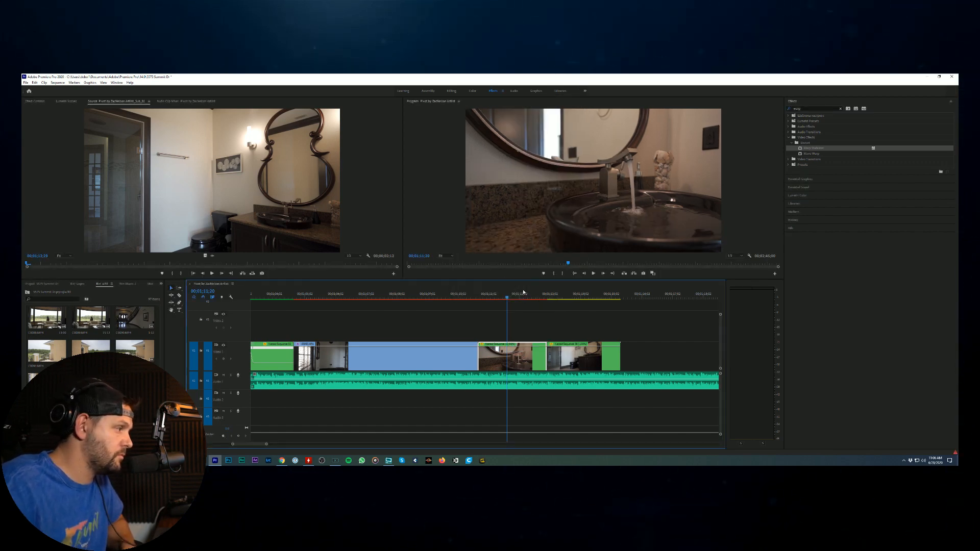
{"action": "right_click", "coordinate": [509, 357]}
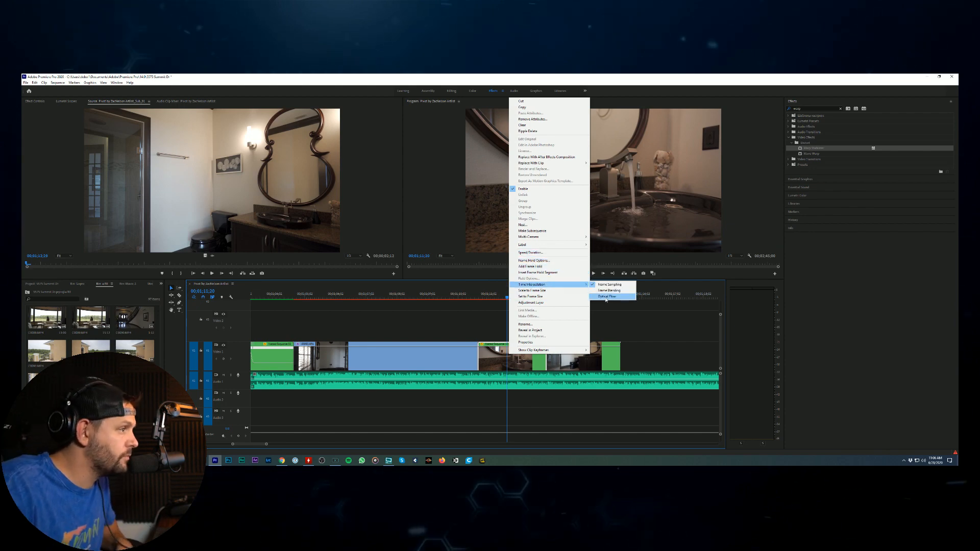
{"action": "left_click", "coordinate": [606, 296]}
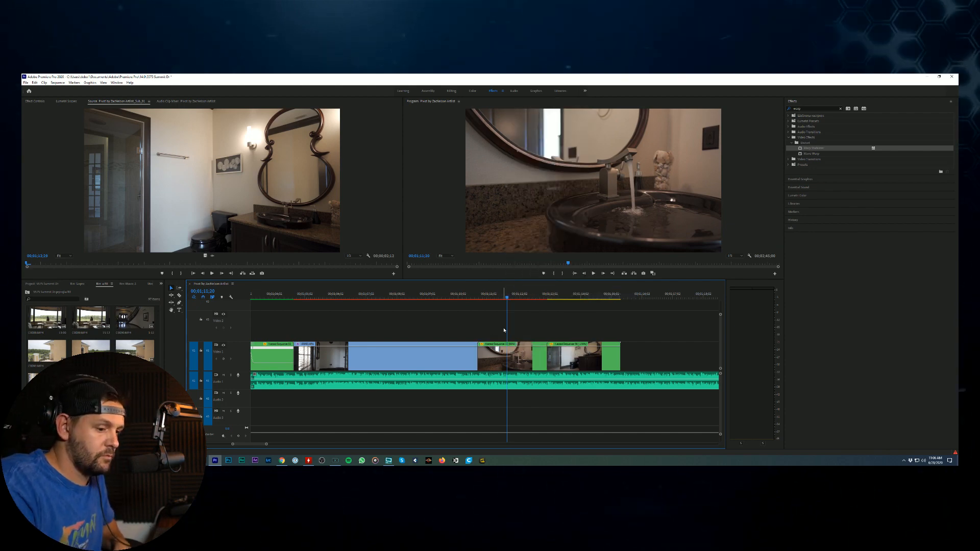
Step: Render the sequence previews and play the edit up to the end of the bathroom shots
{"action": "key", "text": "Return"}
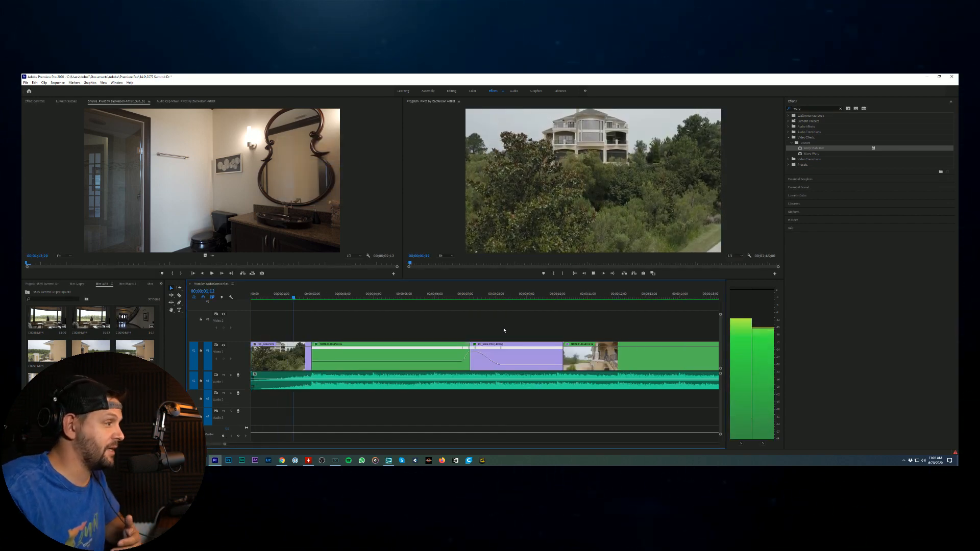
{"action": "key", "text": "minus"}
{"action": "key", "text": "minus"}
{"action": "key", "text": "minus"}
{"action": "key", "text": "minus"}
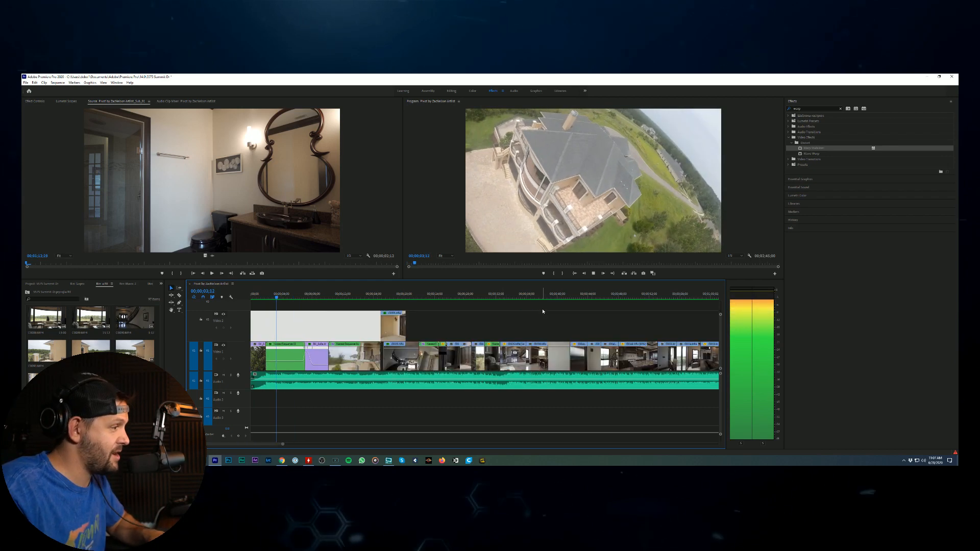
{"action": "left_click", "coordinate": [553, 264]}
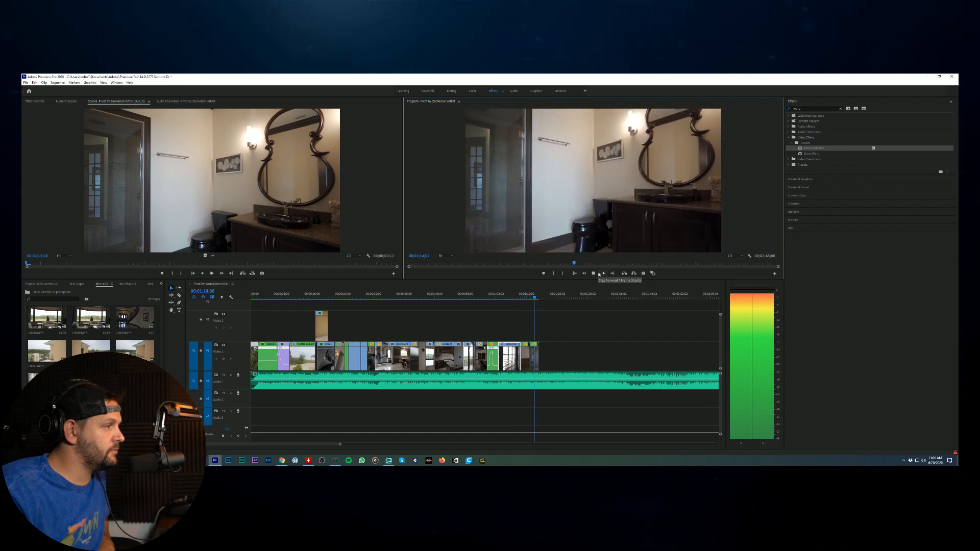
{"action": "left_click", "coordinate": [592, 380]}
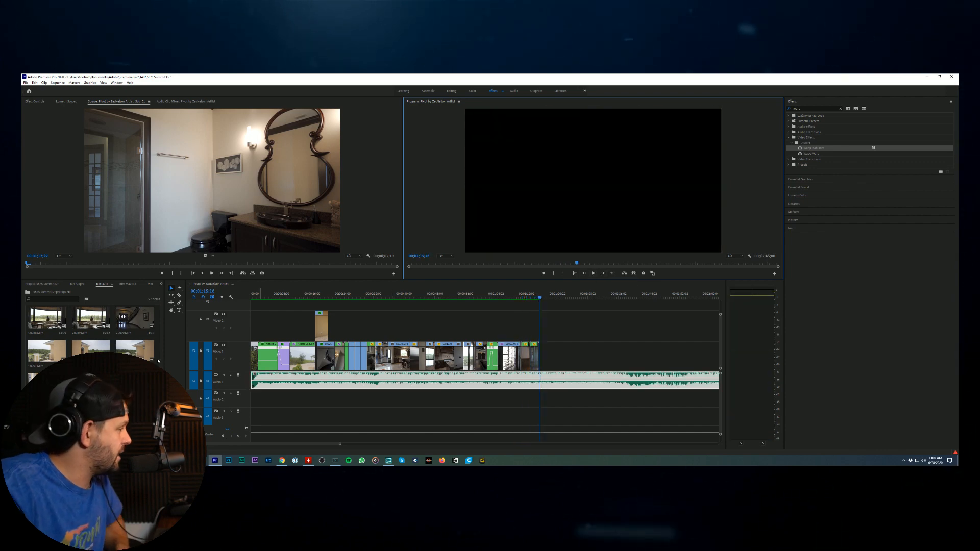
Step: Browse the footage bin for the shot entering the empty room and open it as the source clip
{"action": "scroll", "coordinate": [91, 331], "scroll_direction": "up", "scroll_amount": 2}
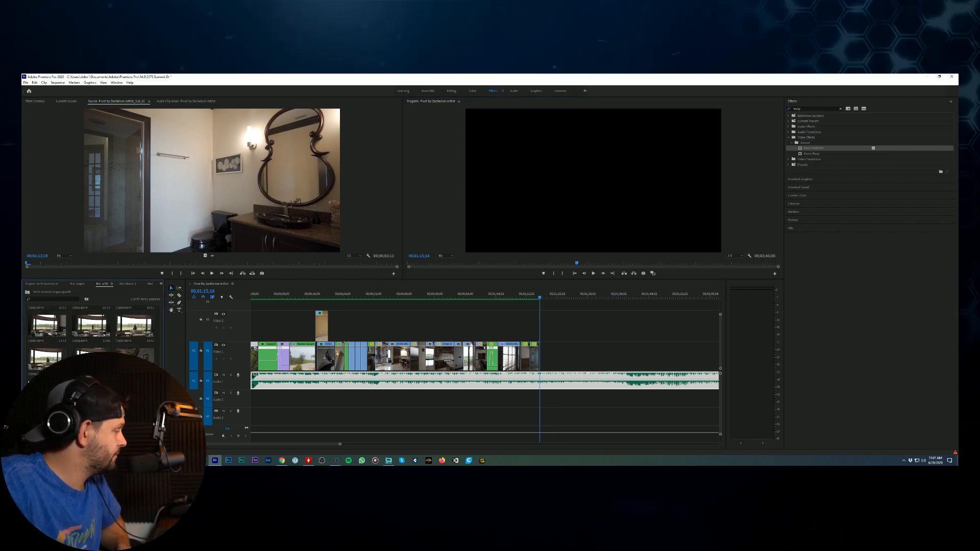
{"action": "scroll", "coordinate": [91, 332], "scroll_direction": "up", "scroll_amount": 1}
{"action": "scroll", "coordinate": [91, 332], "scroll_direction": "up", "scroll_amount": 6}
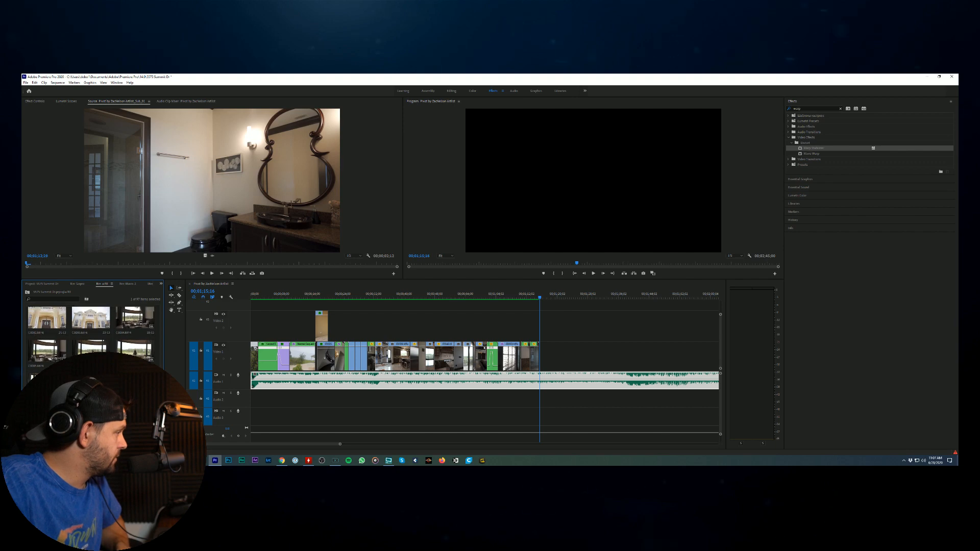
{"action": "scroll", "coordinate": [91, 331], "scroll_direction": "up", "scroll_amount": 2}
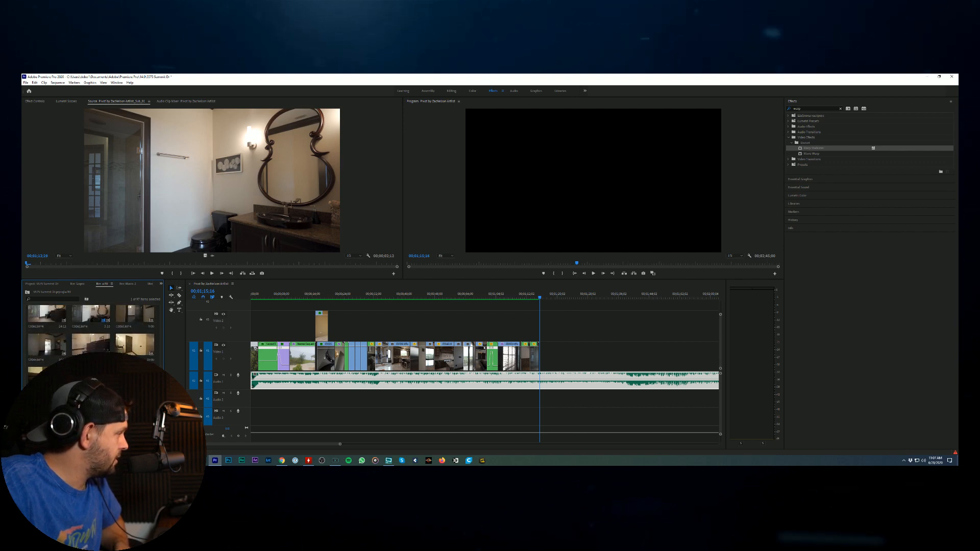
{"action": "scroll", "coordinate": [91, 331], "scroll_direction": "up", "scroll_amount": 2}
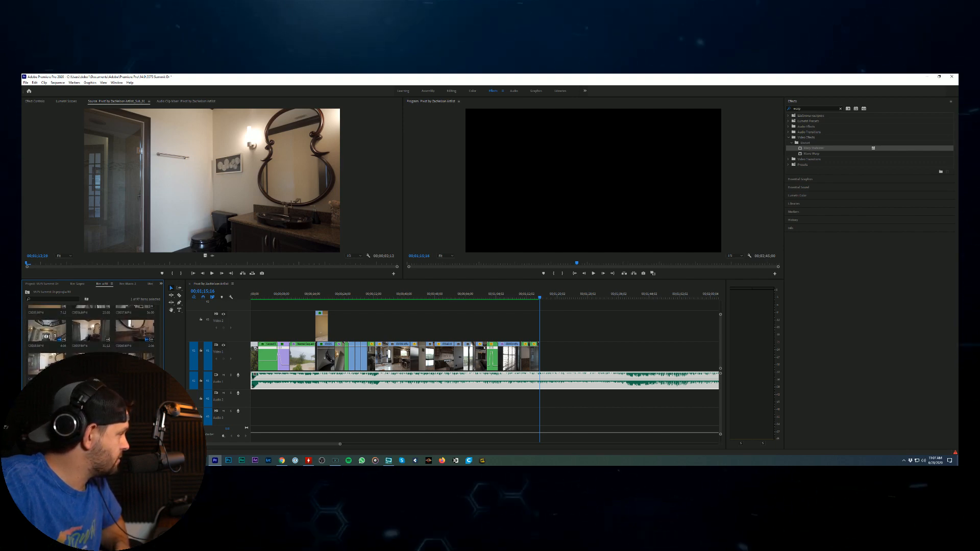
{"action": "double_click", "coordinate": [135, 331]}
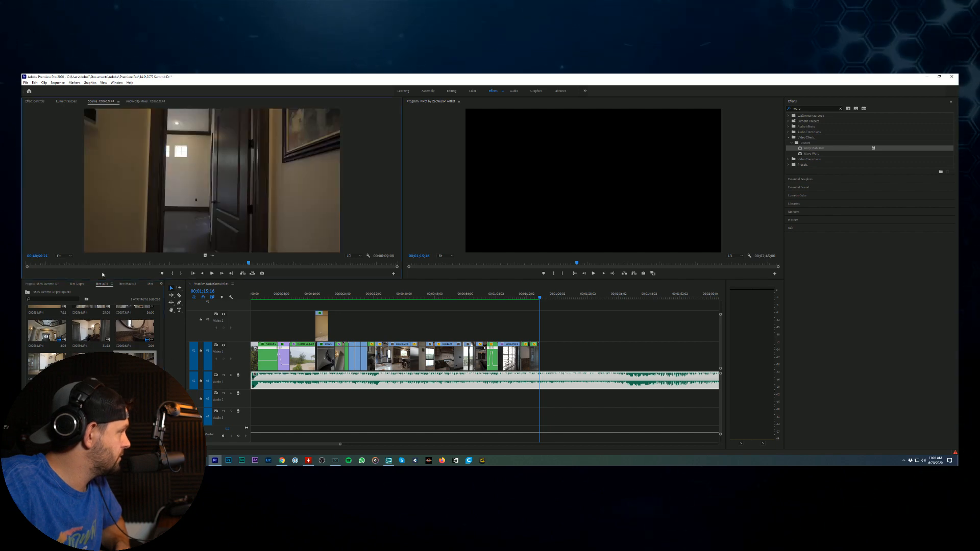
Step: Mark the push through the doorway into the empty room and add it after the nested wide bathroom clip
{"action": "left_click_drag", "start_coordinate": [67, 262], "coordinate": [224, 305]}
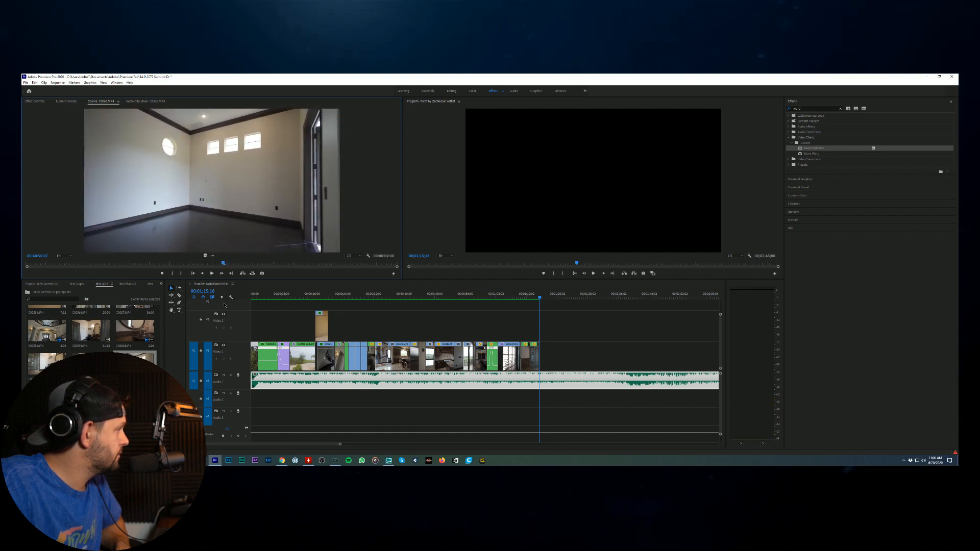
{"action": "left_click_drag", "start_coordinate": [223, 265], "coordinate": [130, 277]}
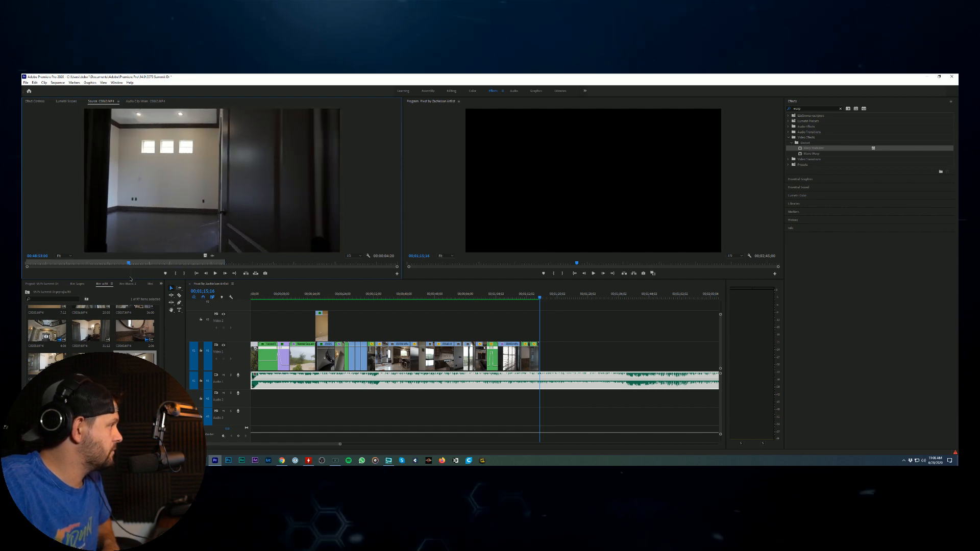
{"action": "key", "text": "i"}
{"action": "left_click_drag", "start_coordinate": [187, 245], "coordinate": [495, 362]}
{"action": "key", "text": "="}
{"action": "key", "text": "="}
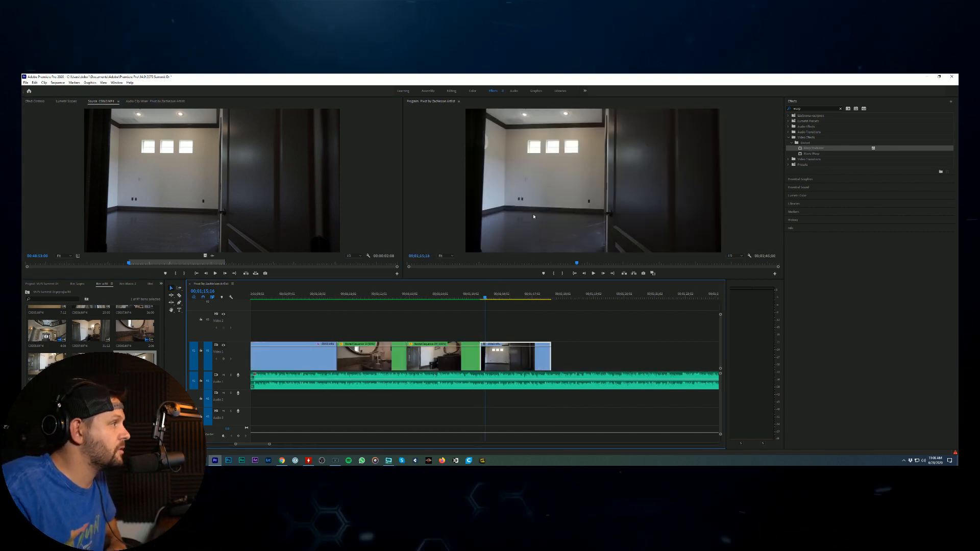
Step: Rotate the empty-room clip slightly counterclockwise to level it and enlarge it to cover the frame edges
{"action": "left_click", "coordinate": [621, 207]}
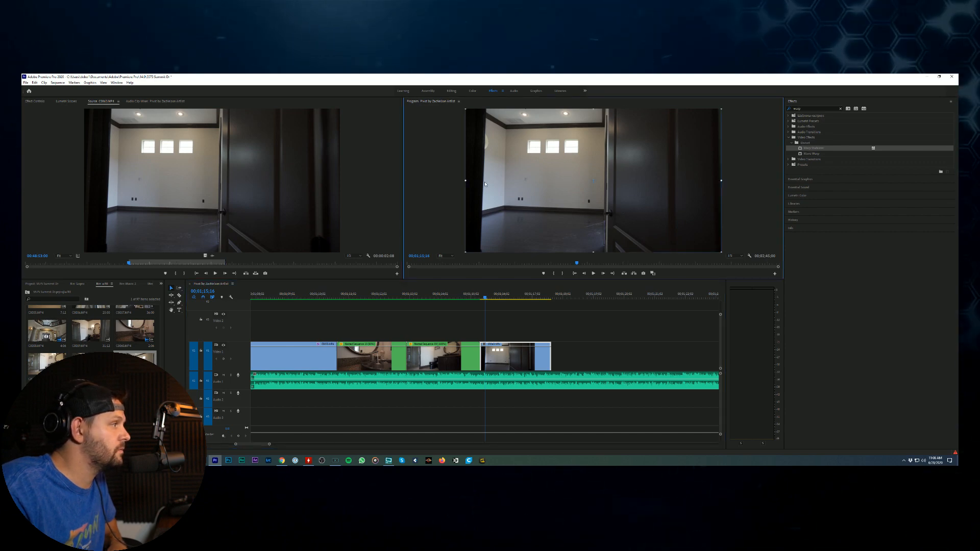
{"action": "mouse_move", "coordinate": [465, 182]}
{"action": "left_mouse_down"}
{"action": "mouse_move", "coordinate": [444, 182]}
{"action": "mouse_move", "coordinate": [463, 180]}
{"action": "left_mouse_up"}
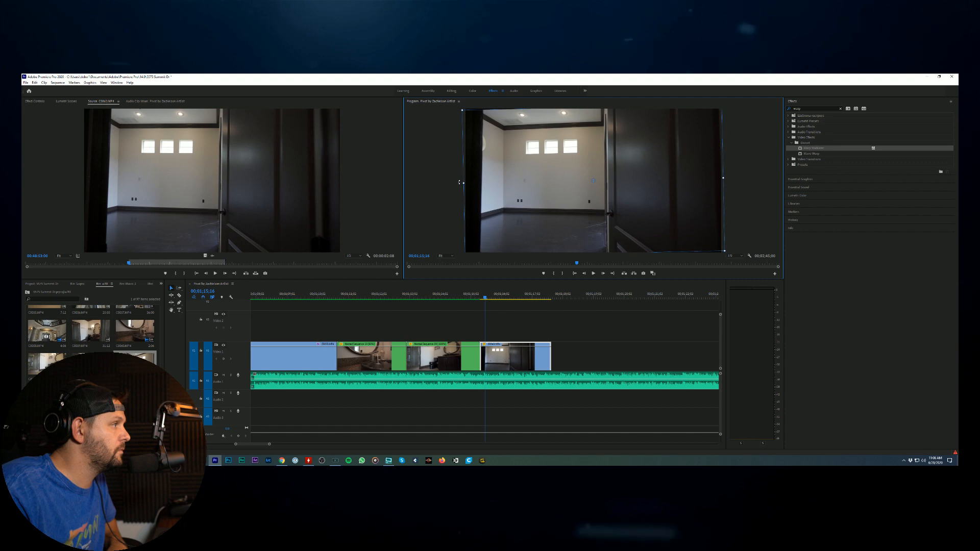
{"action": "left_click_drag", "start_coordinate": [459, 181], "coordinate": [459, 183]}
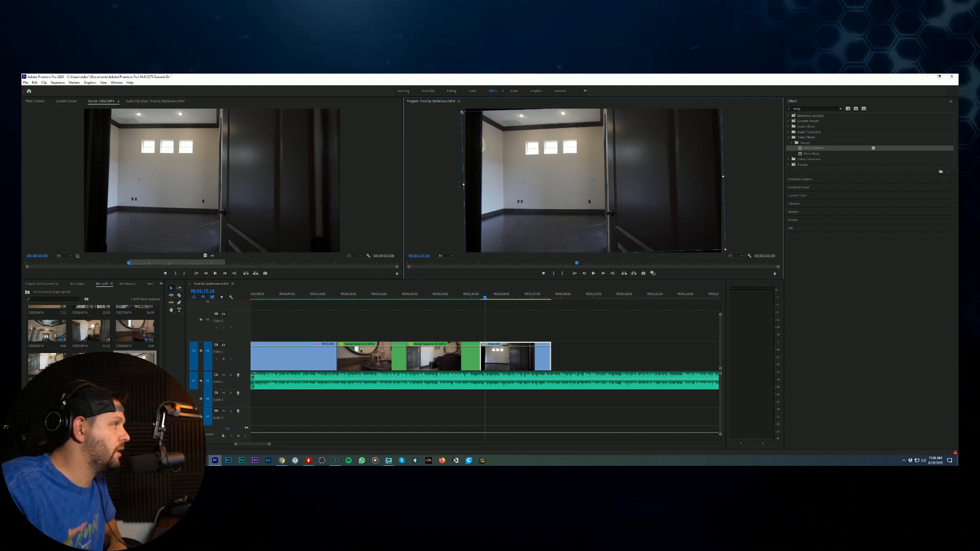
{"action": "left_click_drag", "start_coordinate": [461, 111], "coordinate": [462, 109]}
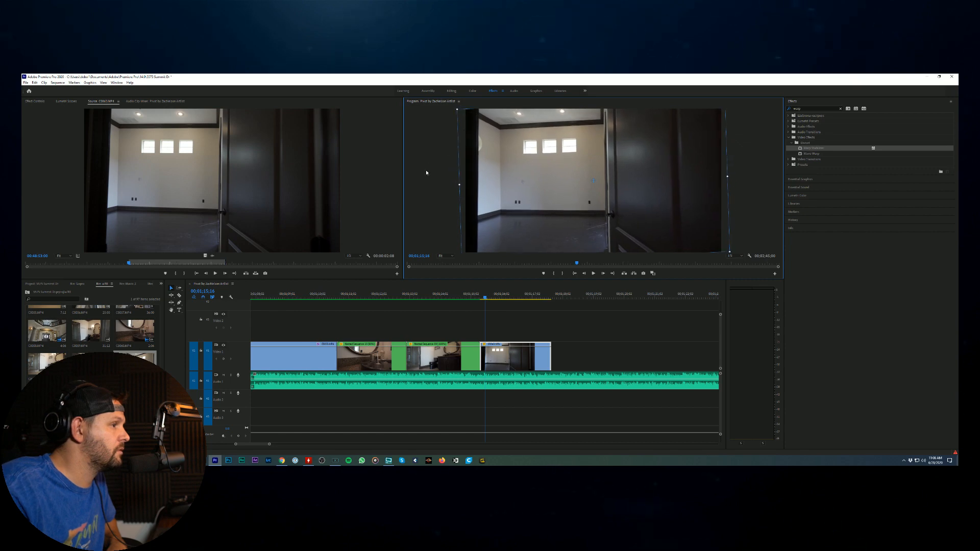
Step: Check a later frame of the empty-room clip, reduce its tilt and scale it down slightly
{"action": "left_click_drag", "start_coordinate": [483, 295], "coordinate": [523, 298]}
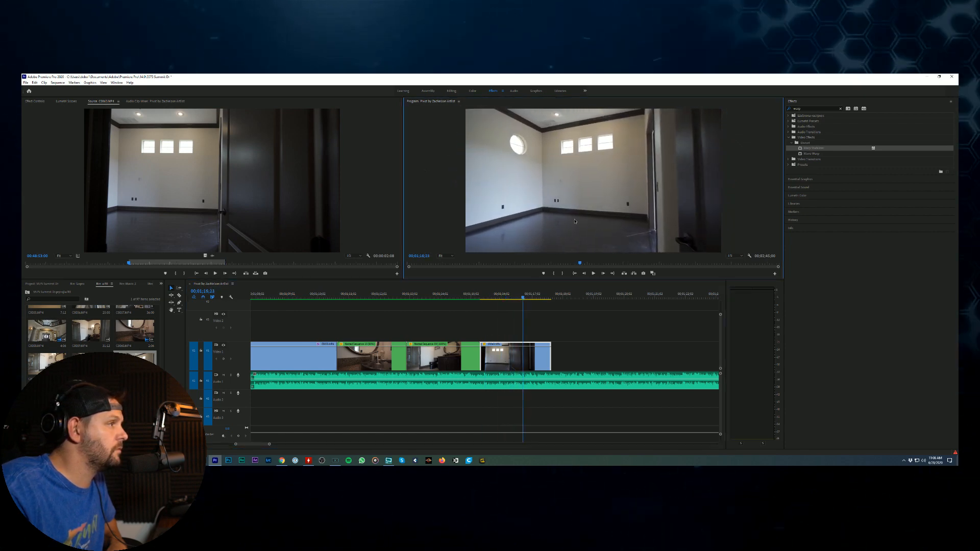
{"action": "left_click", "coordinate": [725, 209]}
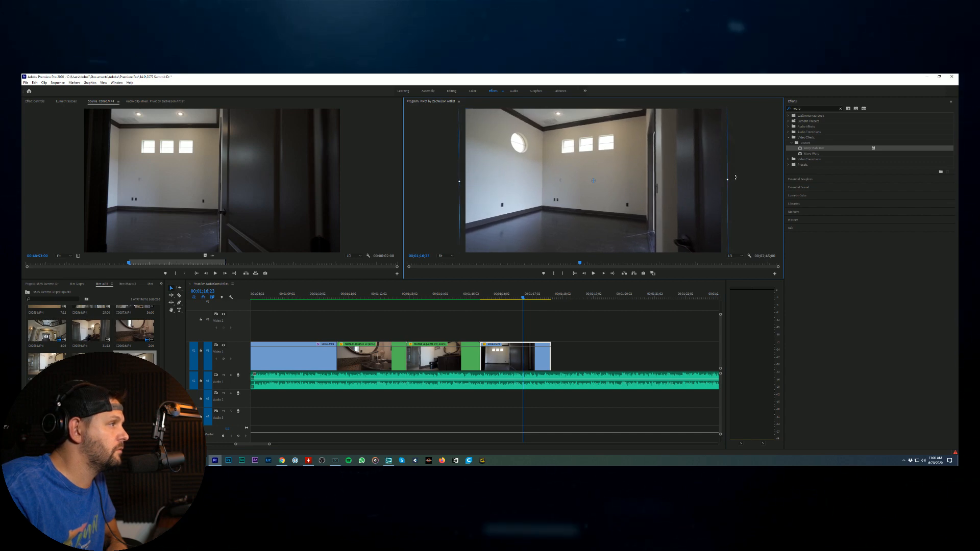
{"action": "left_click_drag", "start_coordinate": [460, 181], "coordinate": [463, 181]}
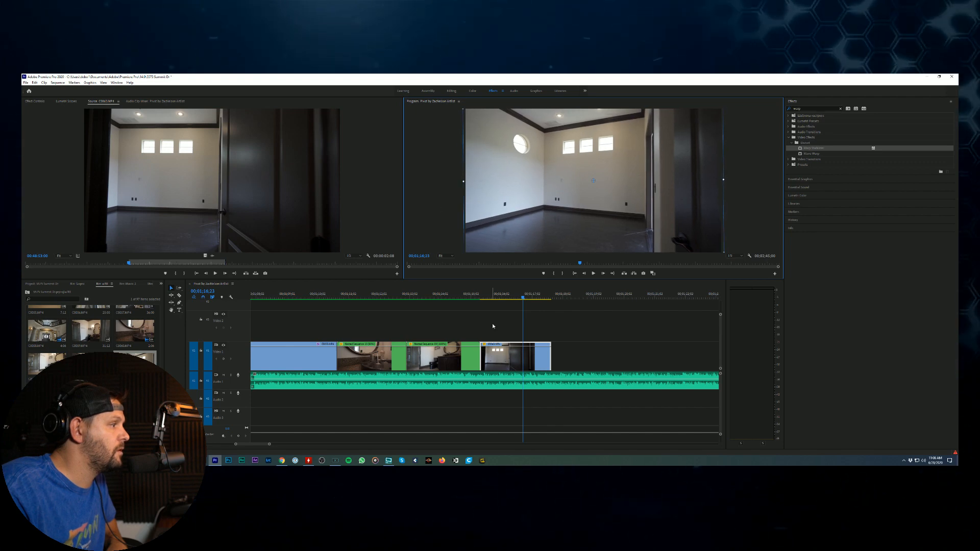
{"action": "left_click_drag", "start_coordinate": [489, 297], "coordinate": [501, 315]}
{"action": "right_click", "coordinate": [508, 356]}
{"action": "left_click", "coordinate": [529, 252]}
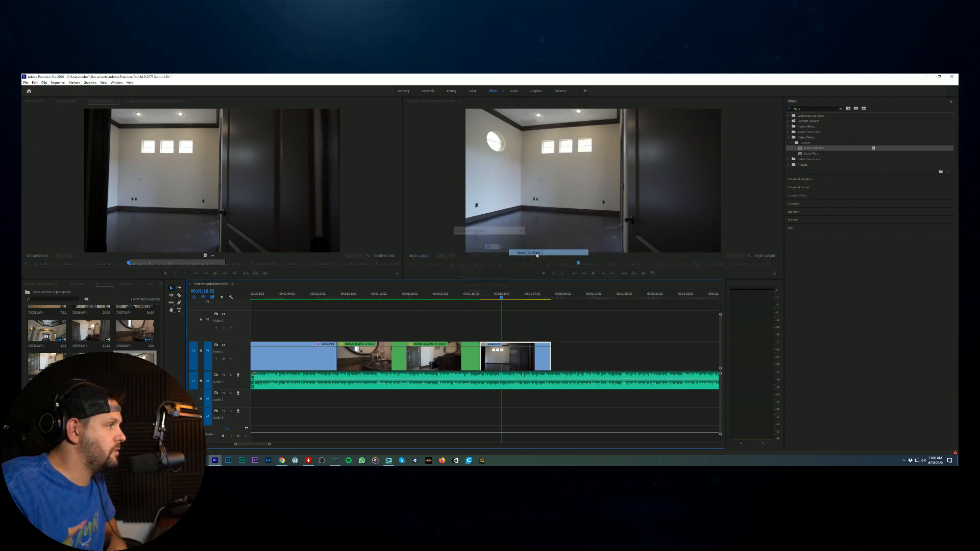
{"action": "left_click", "coordinate": [508, 295]}
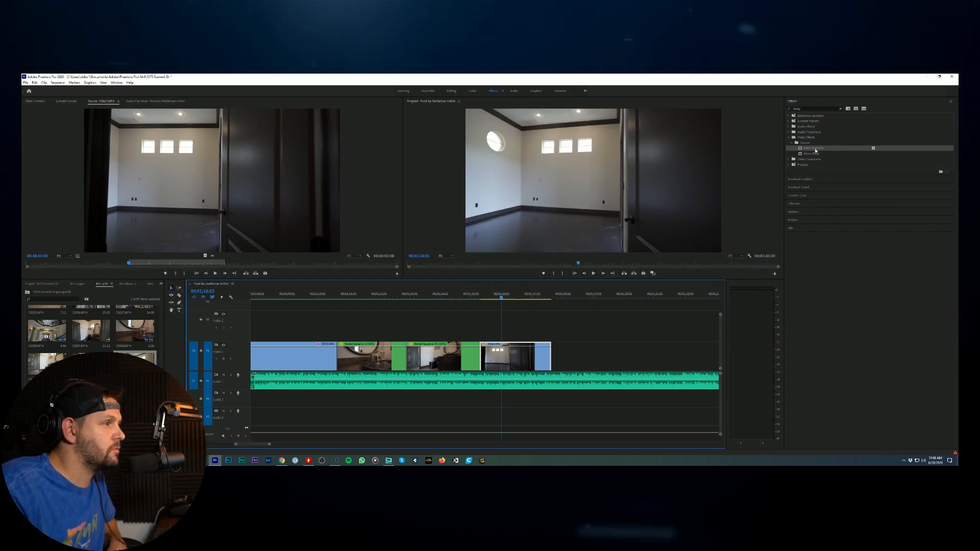
Step: Apply Warp Stabilizer to the empty-room clip, lower its smoothness and play the stabilized shot
{"action": "left_click_drag", "start_coordinate": [814, 149], "coordinate": [557, 313]}
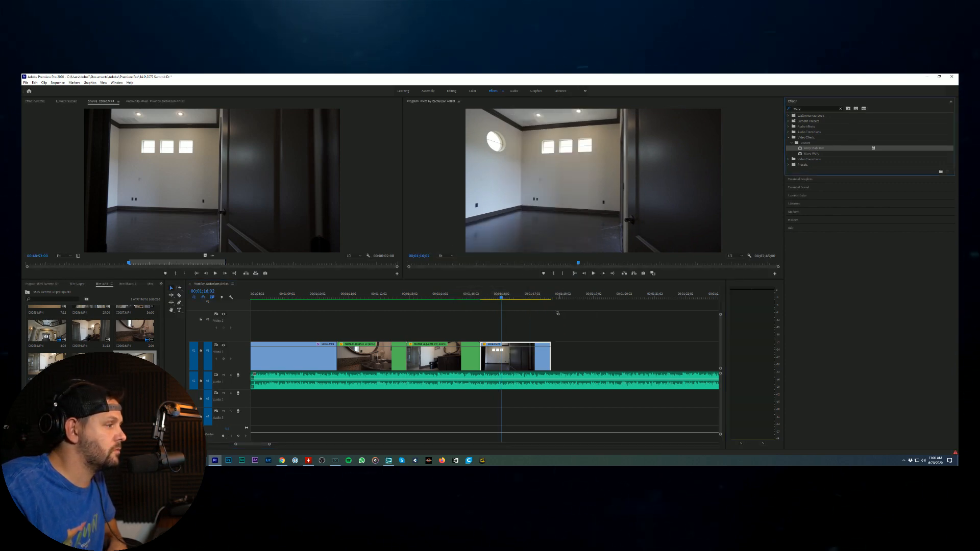
{"action": "left_click", "coordinate": [35, 101]}
{"action": "left_click", "coordinate": [144, 226]}
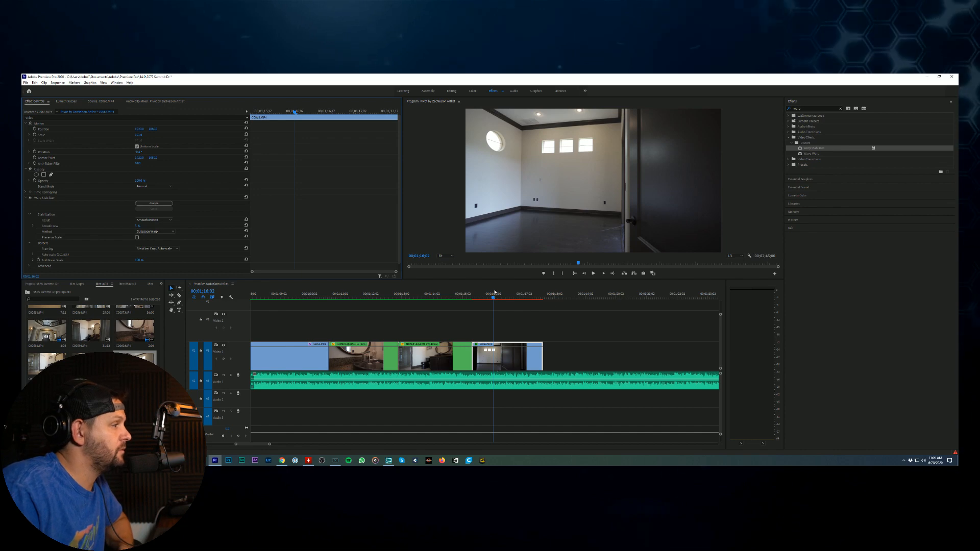
{"action": "key", "text": "space"}
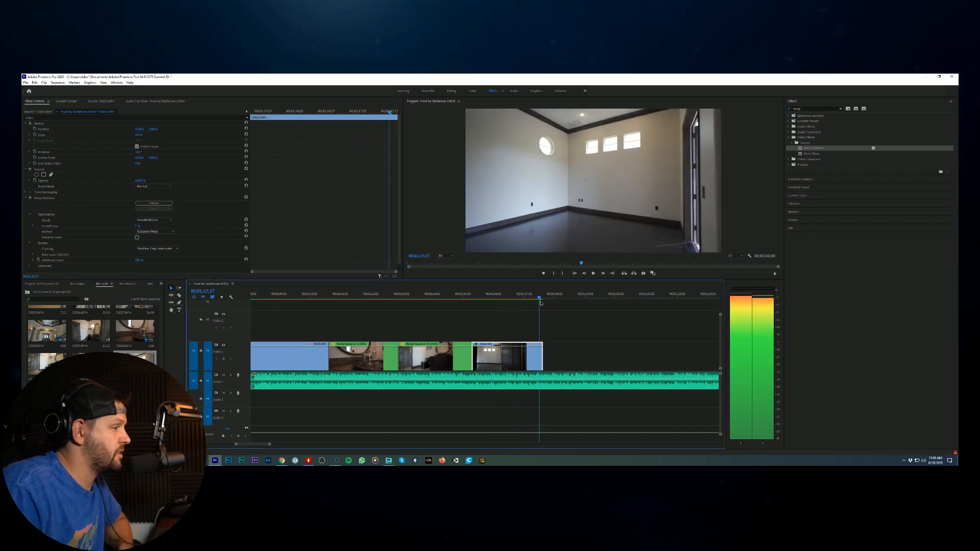
{"action": "left_click_drag", "start_coordinate": [510, 296], "coordinate": [491, 341]}
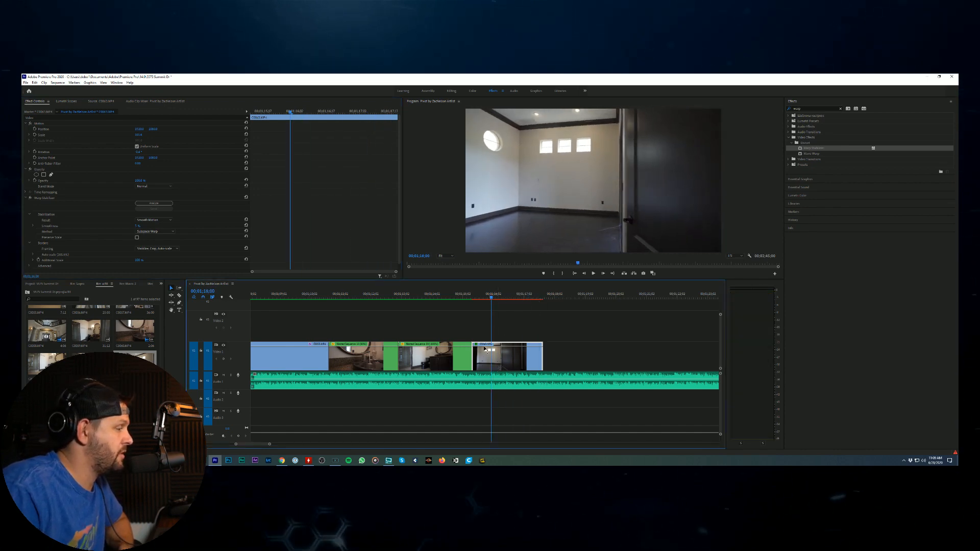
Step: Play the cut from the bathroom into the empty room, then nest the empty-room clip and set its speed to 80%
{"action": "left_click", "coordinate": [457, 294]}
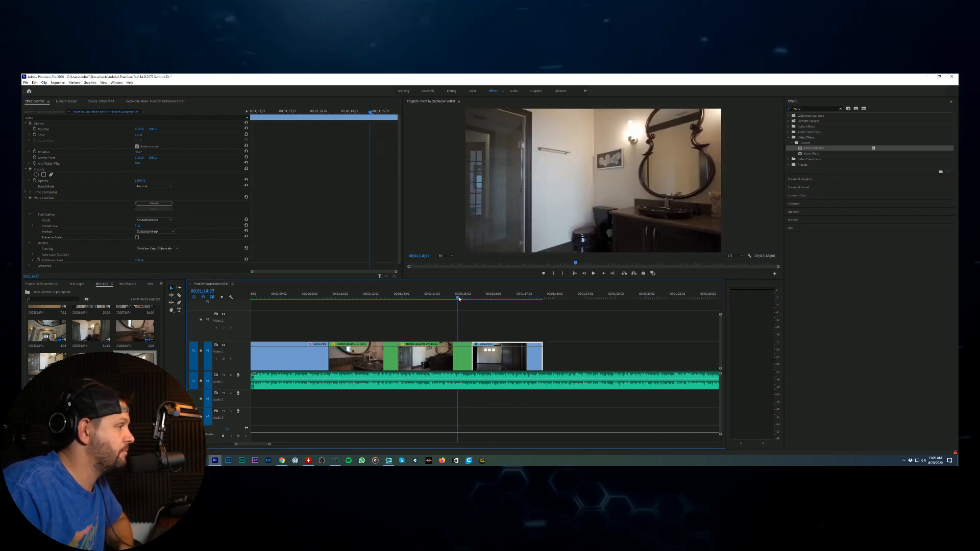
{"action": "left_click", "coordinate": [593, 274]}
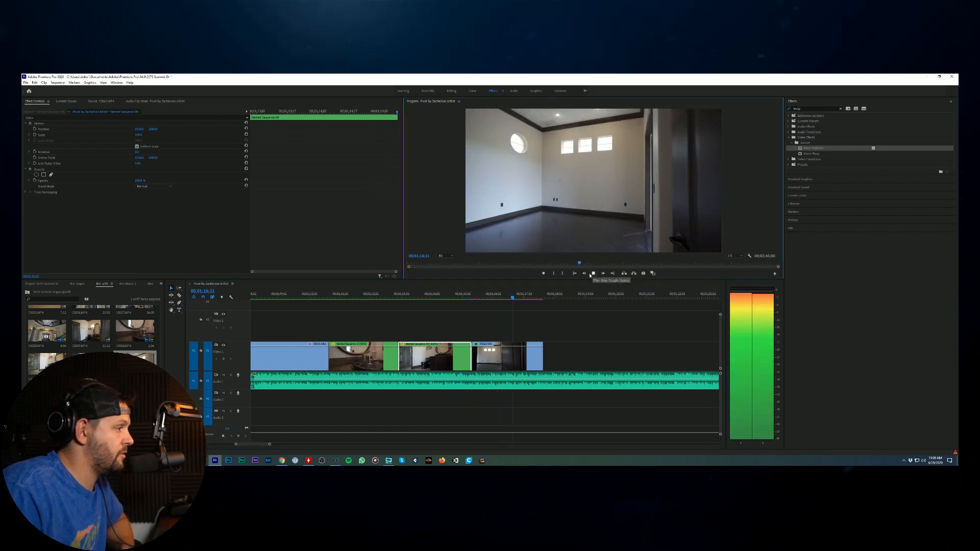
{"action": "right_click", "coordinate": [522, 366]}
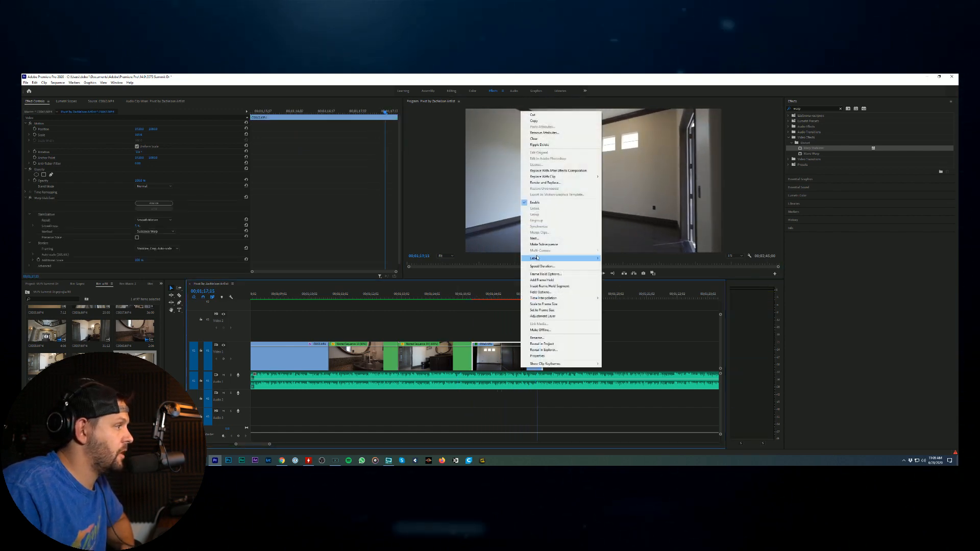
{"action": "left_click", "coordinate": [534, 238]}
{"action": "left_click", "coordinate": [478, 272]}
{"action": "right_click", "coordinate": [536, 362]}
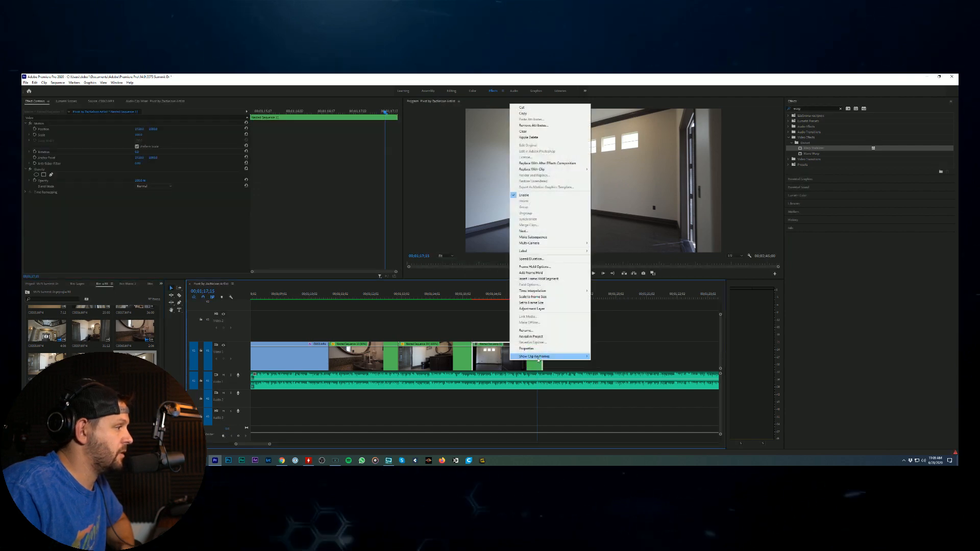
{"action": "left_click", "coordinate": [585, 259]}
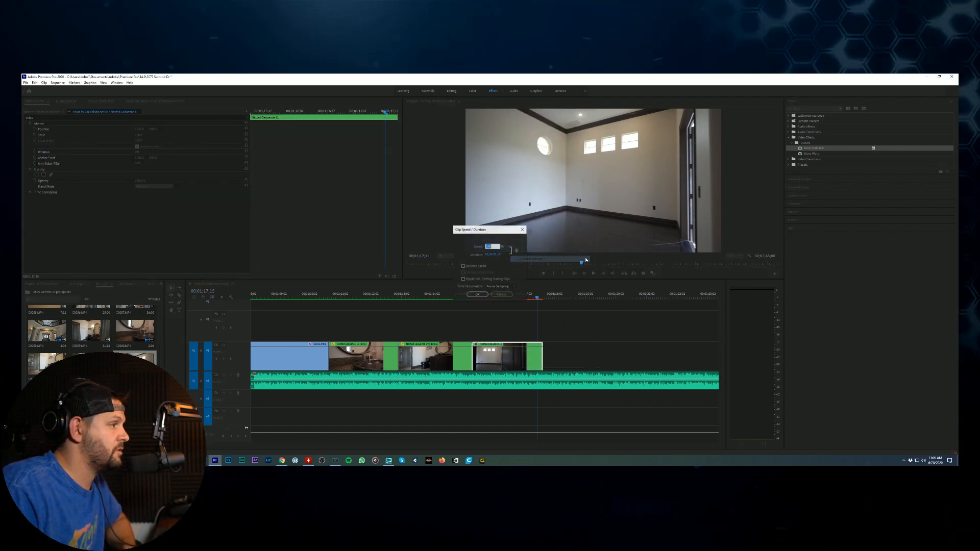
{"action": "type", "text": "80"}
{"action": "key", "text": "Return"}
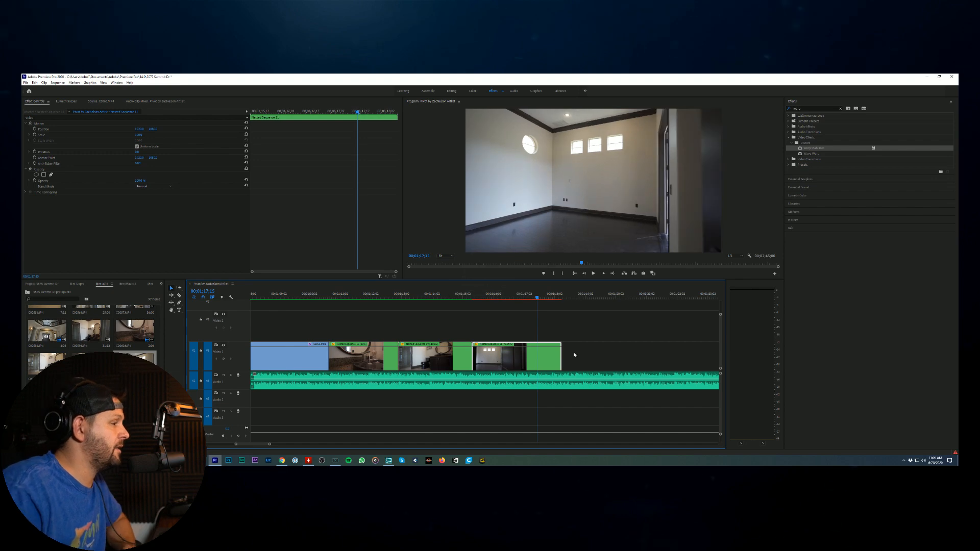
Step: Set the nested empty-room clip's time interpolation to Optical Flow
{"action": "right_click", "coordinate": [524, 361]}
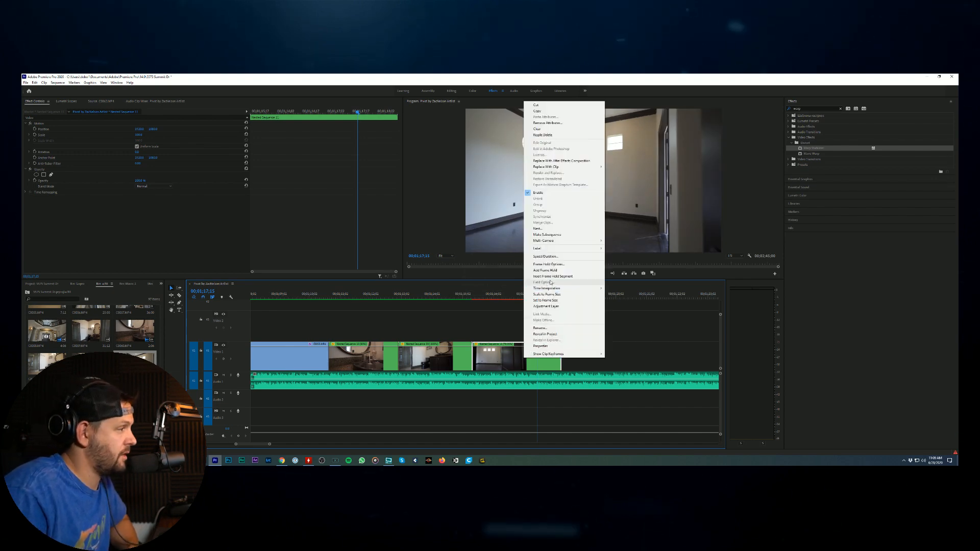
{"action": "mouse_move", "coordinate": [555, 290]}
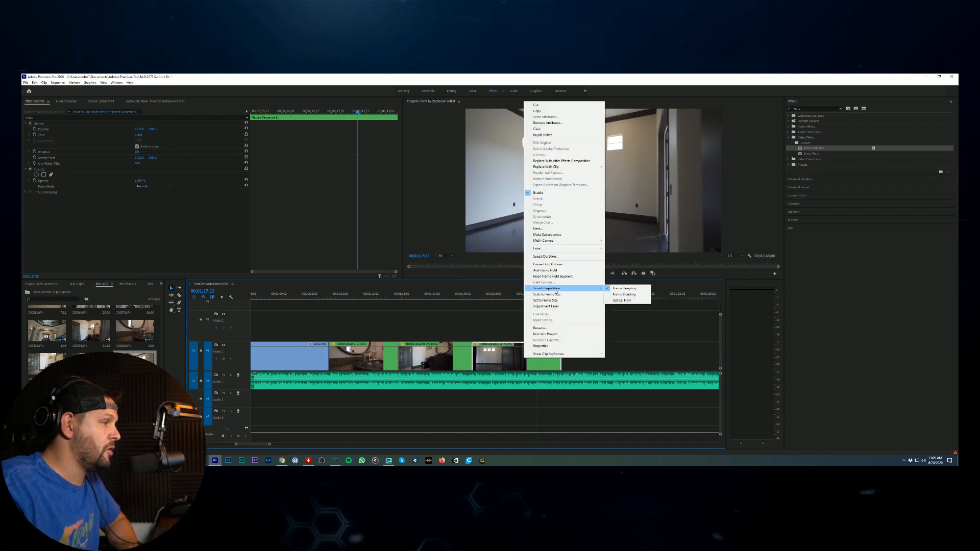
{"action": "left_click", "coordinate": [627, 301]}
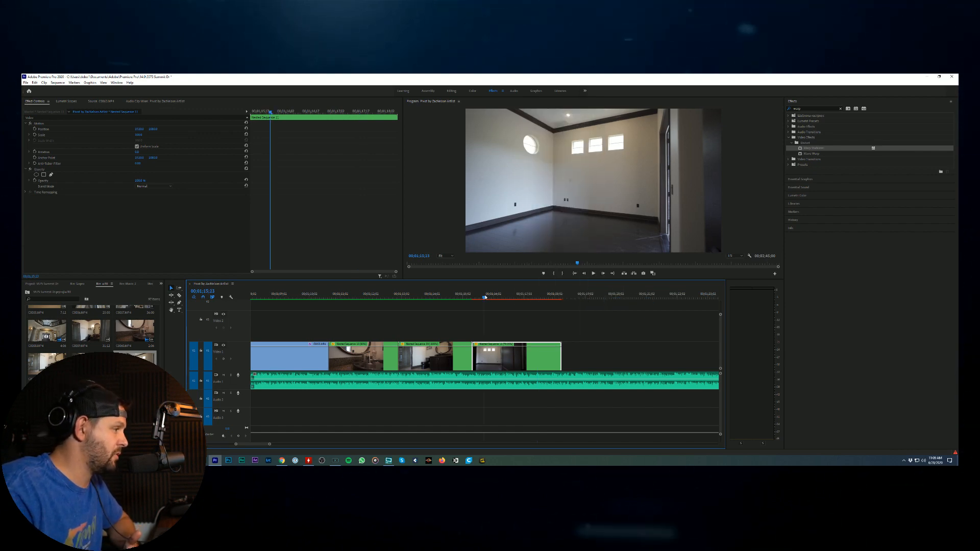
Step: Render the sequence's previews and play the whole edit from the beginning
{"action": "left_click_drag", "start_coordinate": [485, 298], "coordinate": [457, 306]}
{"action": "key", "text": "Return"}
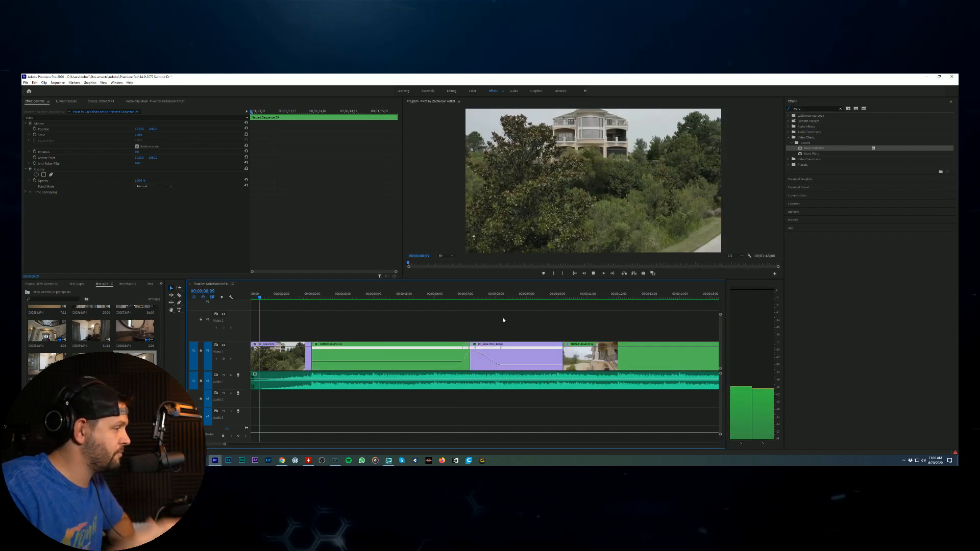
{"action": "left_click", "coordinate": [553, 332]}
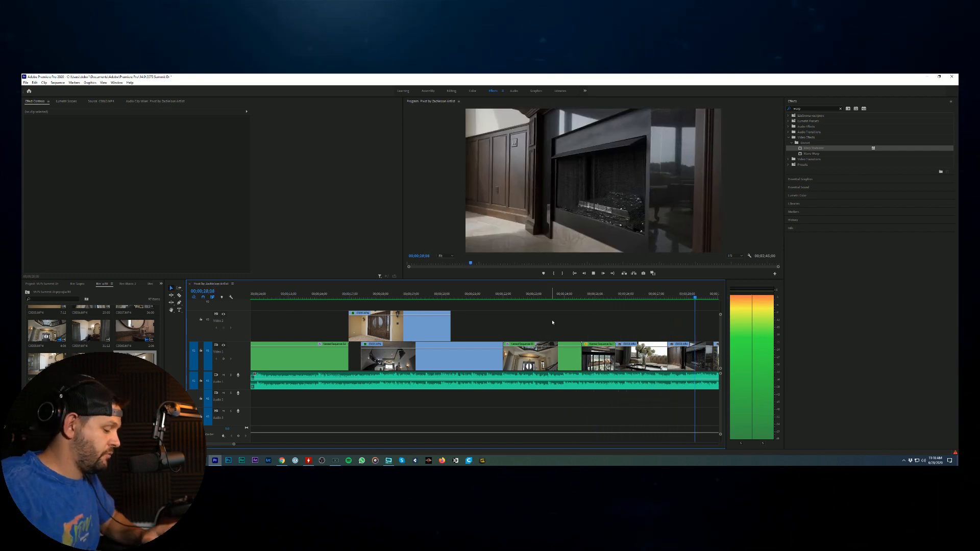
{"action": "key", "text": "minus"}
{"action": "key", "text": "minus"}
{"action": "key", "text": "minus"}
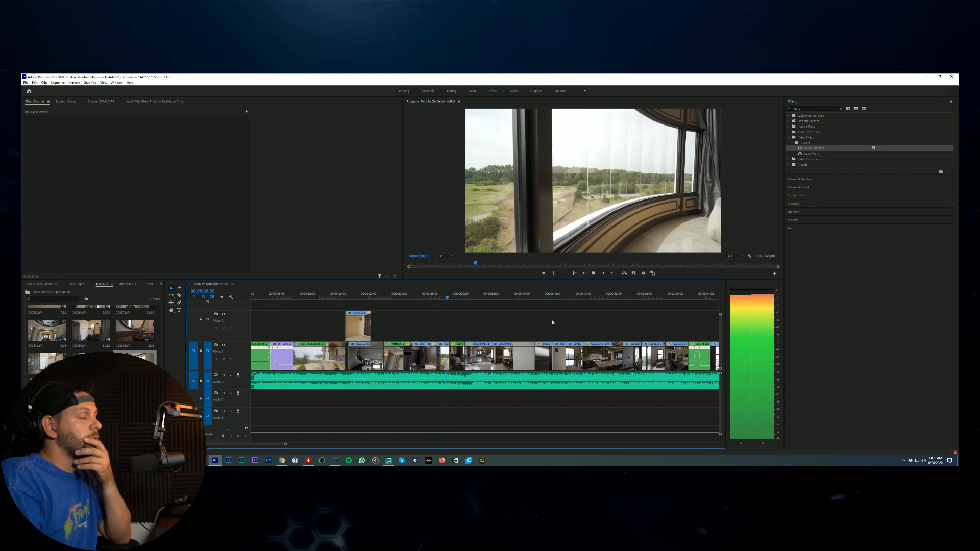
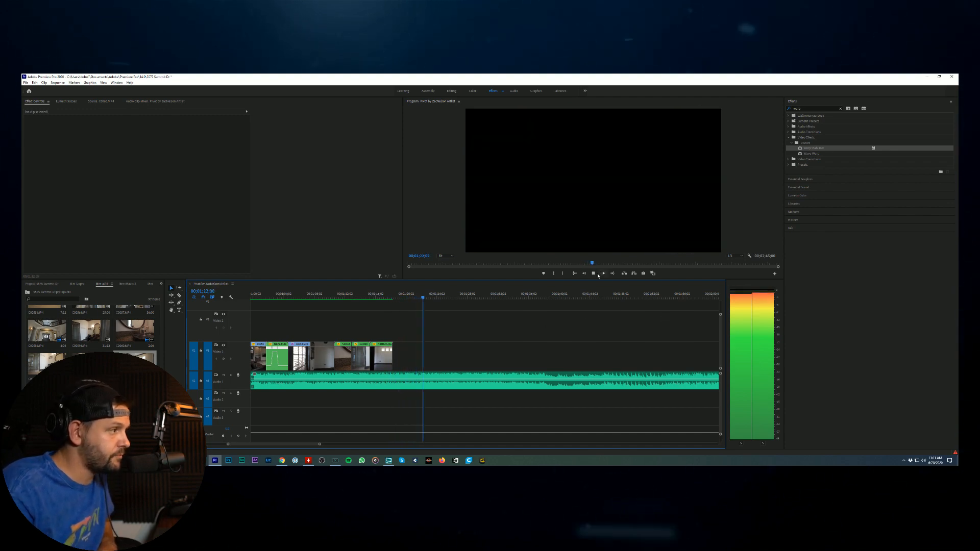
Step: Stop playback beyond the last clip and scrub through the nested empty-room shot to review the end of the edit
{"action": "left_click", "coordinate": [689, 381]}
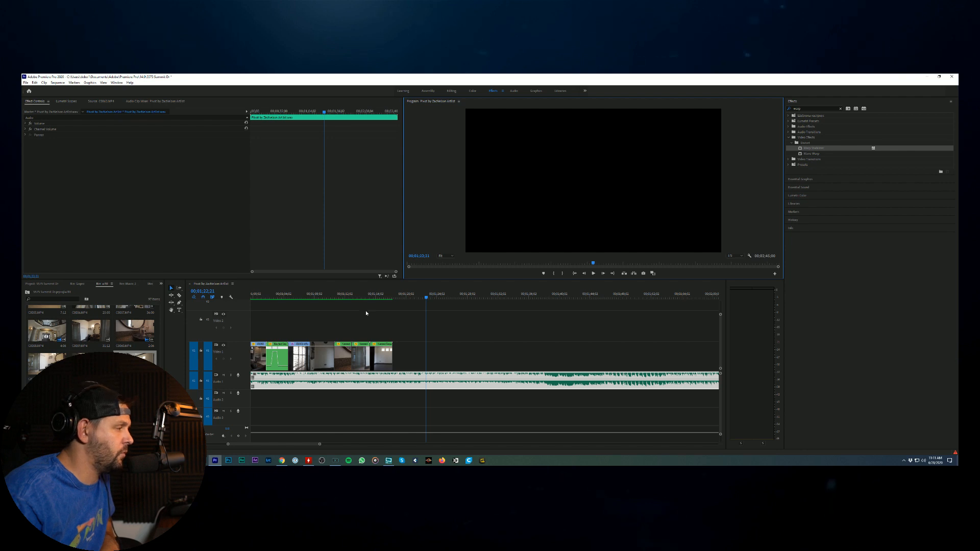
{"action": "left_click", "coordinate": [379, 294]}
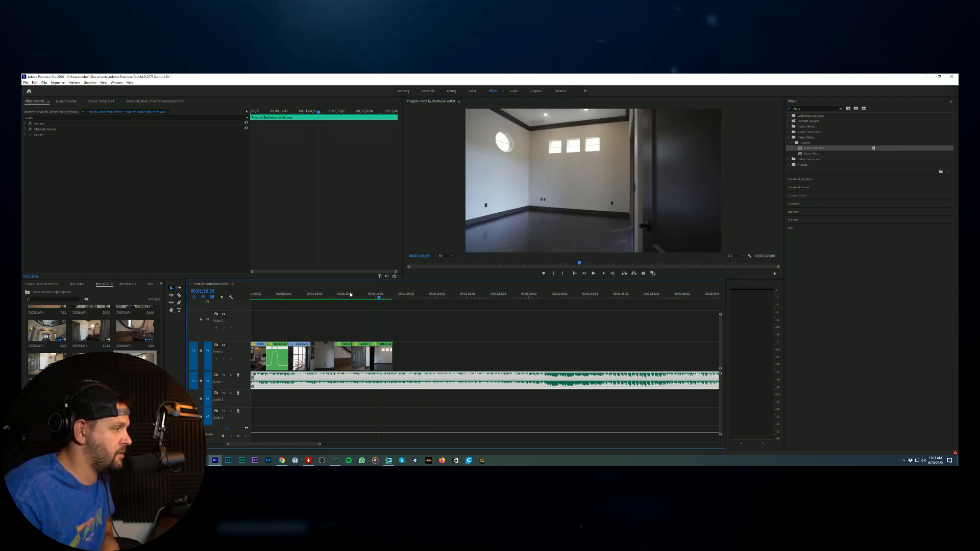
{"action": "left_click_drag", "start_coordinate": [350, 295], "coordinate": [389, 298]}
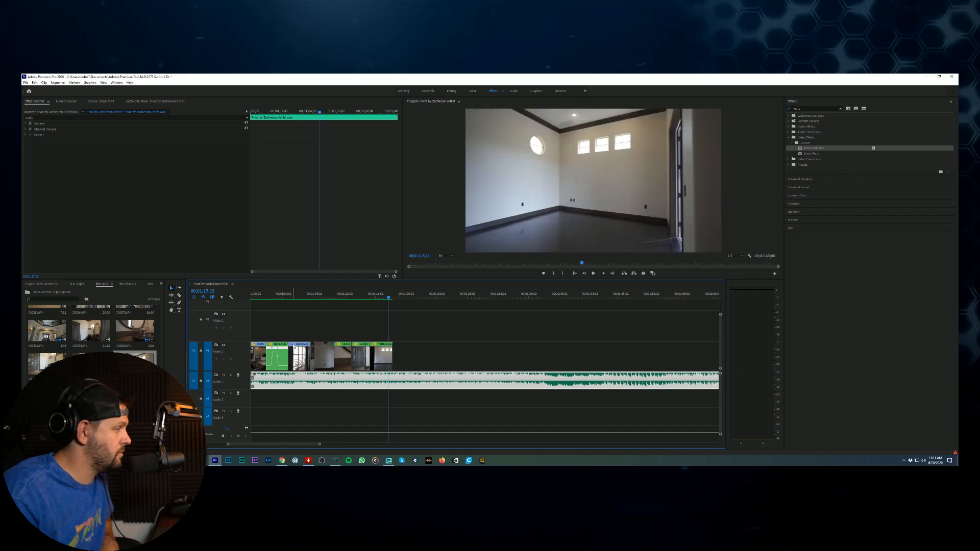
Step: Mark the move revealing the dark empty room and its open patio door, and add it after the nested empty-room clip
{"action": "double_click", "coordinate": [134, 360]}
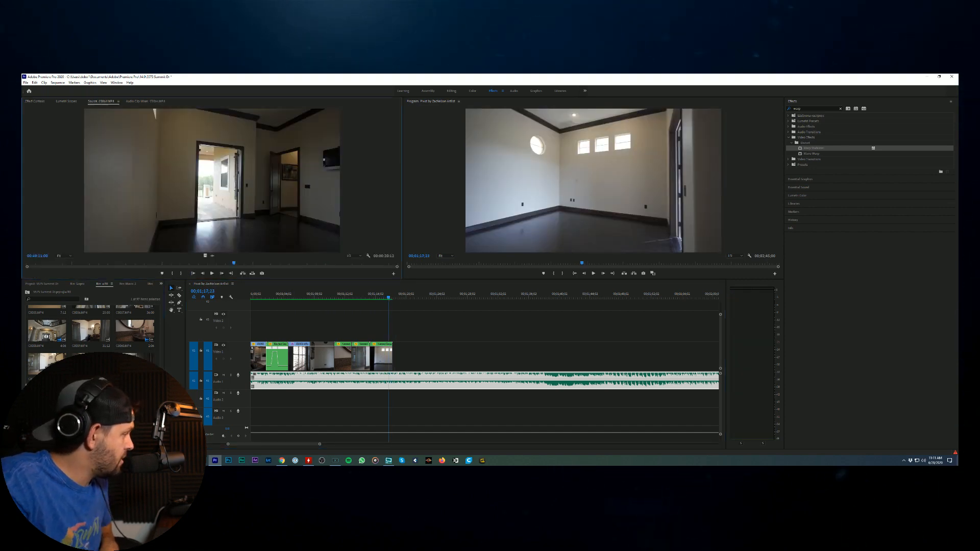
{"action": "left_click", "coordinate": [43, 264]}
{"action": "left_click_drag", "start_coordinate": [58, 266], "coordinate": [257, 261]}
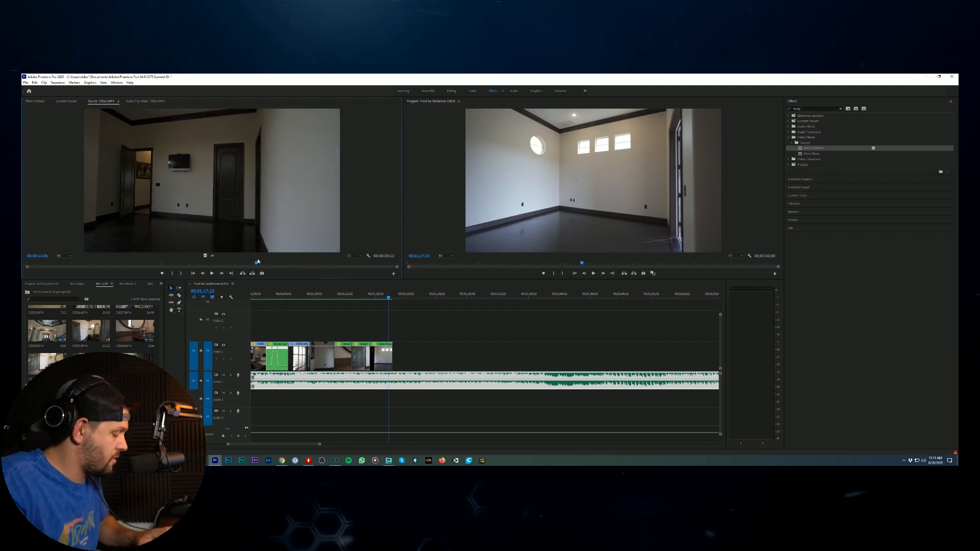
{"action": "key", "text": "i"}
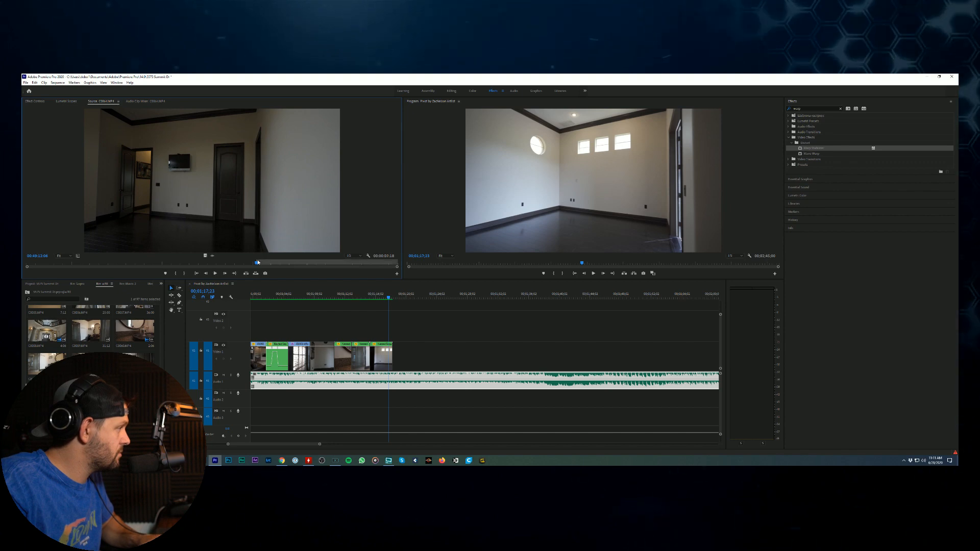
{"action": "left_click_drag", "start_coordinate": [256, 264], "coordinate": [348, 268]}
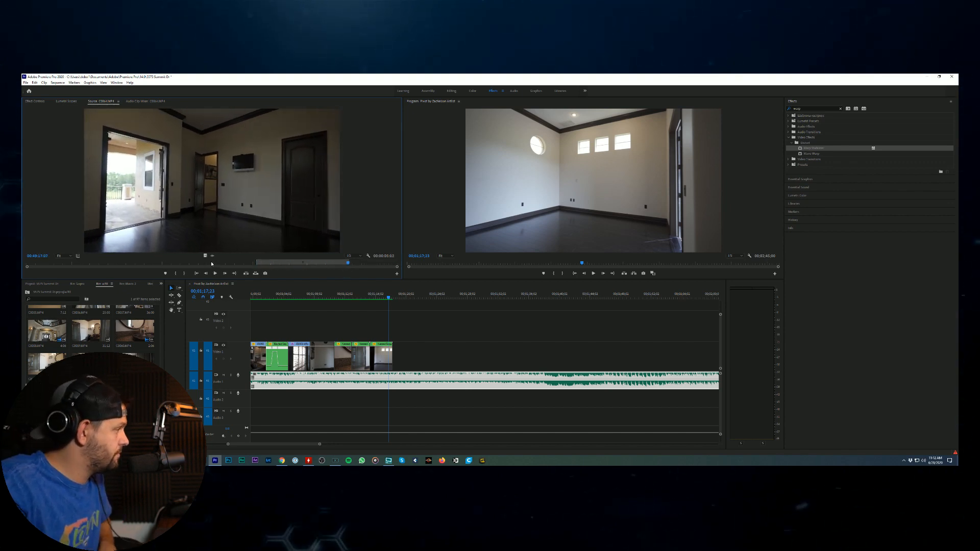
{"action": "left_click_drag", "start_coordinate": [286, 224], "coordinate": [396, 357]}
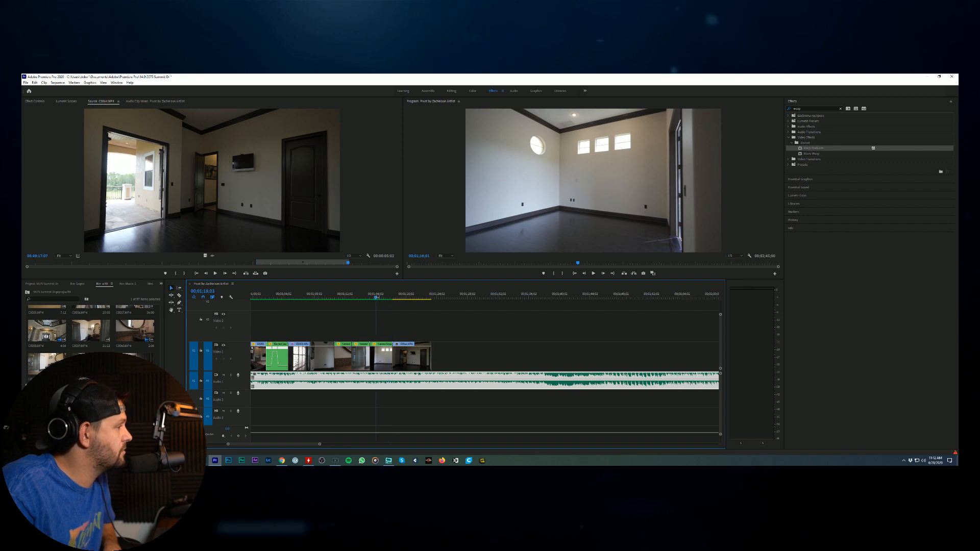
Step: Apply Warp Stabilizer to the newly added patio-door room clip and lower its smoothness
{"action": "left_click_drag", "start_coordinate": [377, 297], "coordinate": [426, 356]}
{"action": "left_click", "coordinate": [805, 149]}
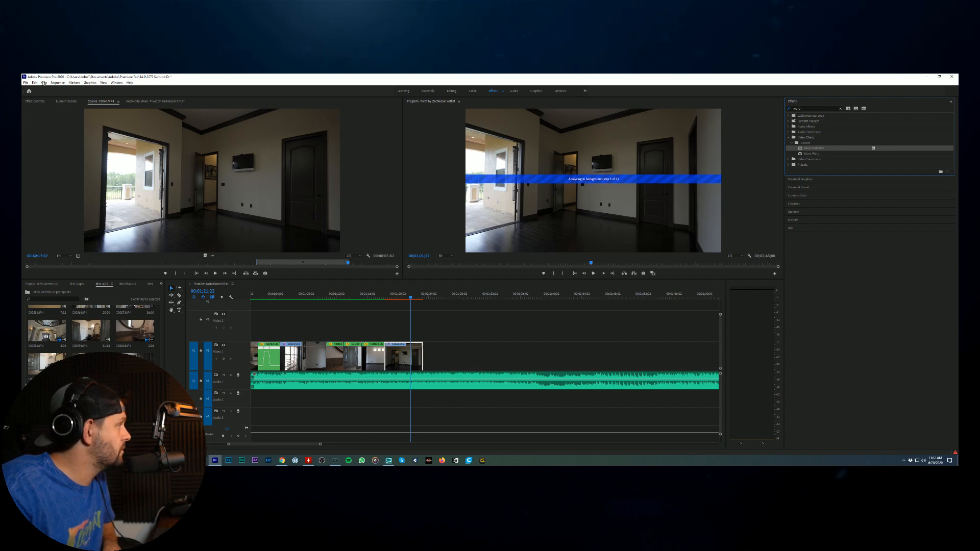
{"action": "left_click", "coordinate": [30, 101]}
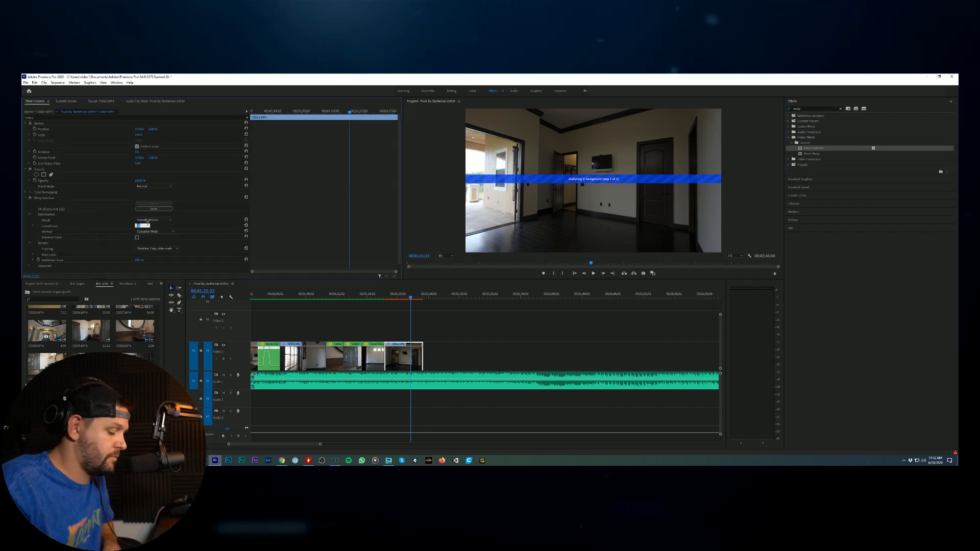
Step: Open the bin of aerial clips and examine the flight toward and up the house for a usable passage
{"action": "left_click", "coordinate": [30, 293]}
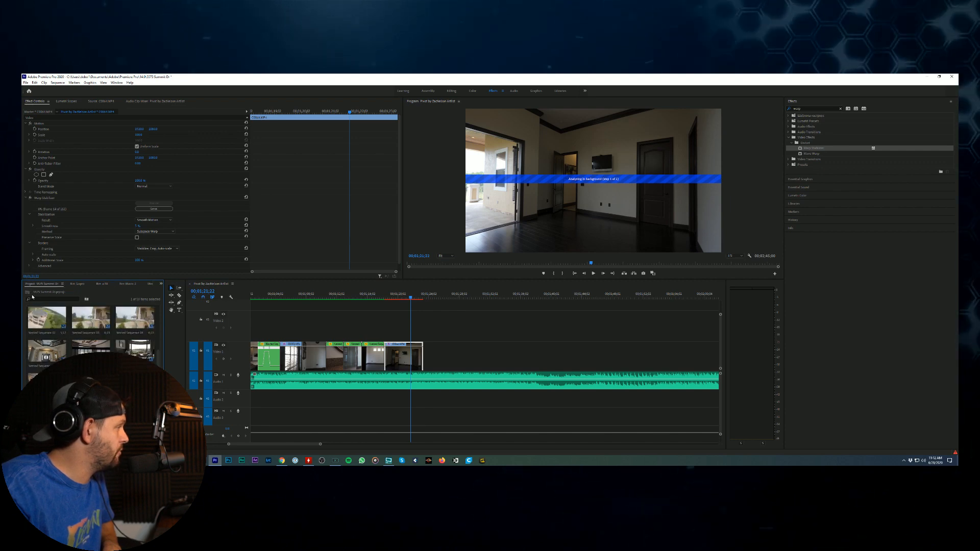
{"action": "scroll", "coordinate": [122, 322], "scroll_direction": "up", "scroll_amount": 2}
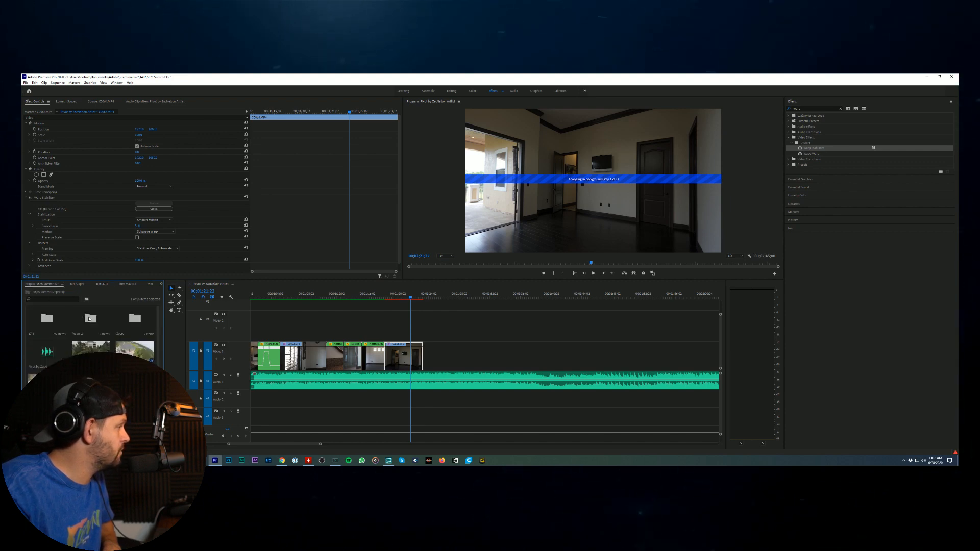
{"action": "double_click", "coordinate": [123, 320]}
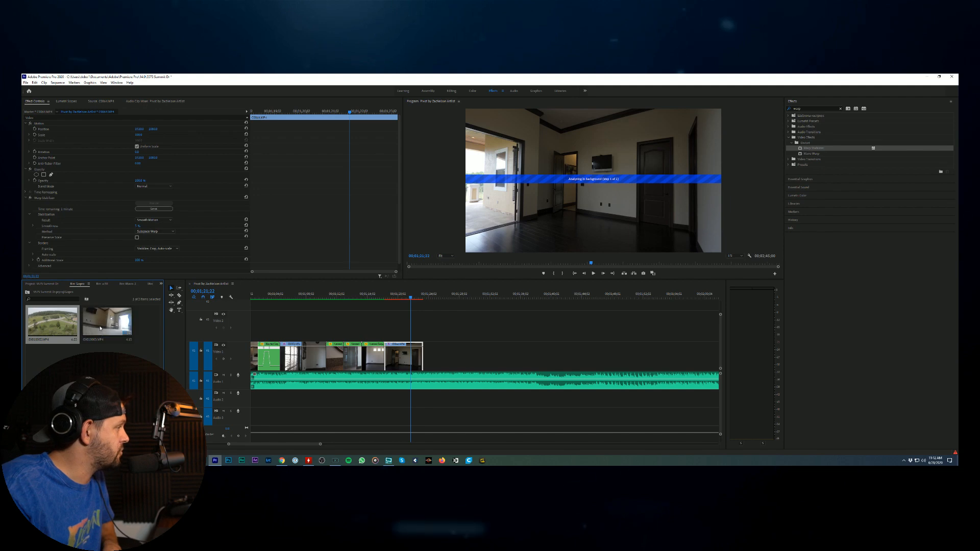
{"action": "double_click", "coordinate": [101, 327]}
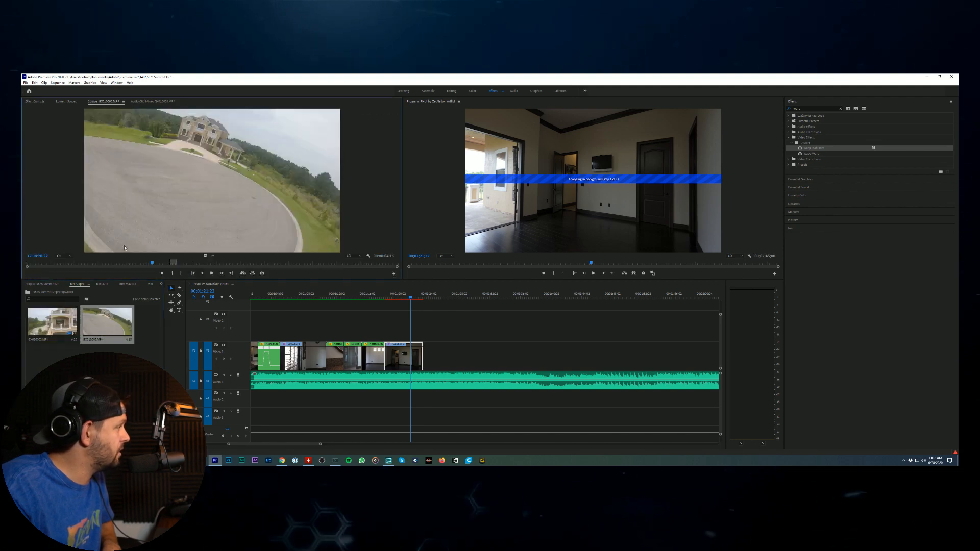
{"action": "left_click_drag", "start_coordinate": [152, 263], "coordinate": [236, 276]}
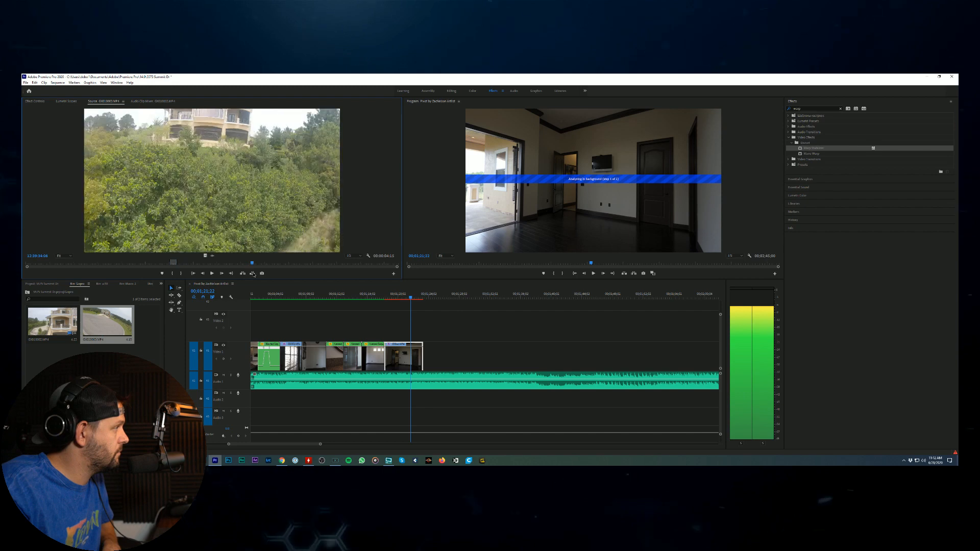
{"action": "left_click_drag", "start_coordinate": [251, 262], "coordinate": [227, 263]}
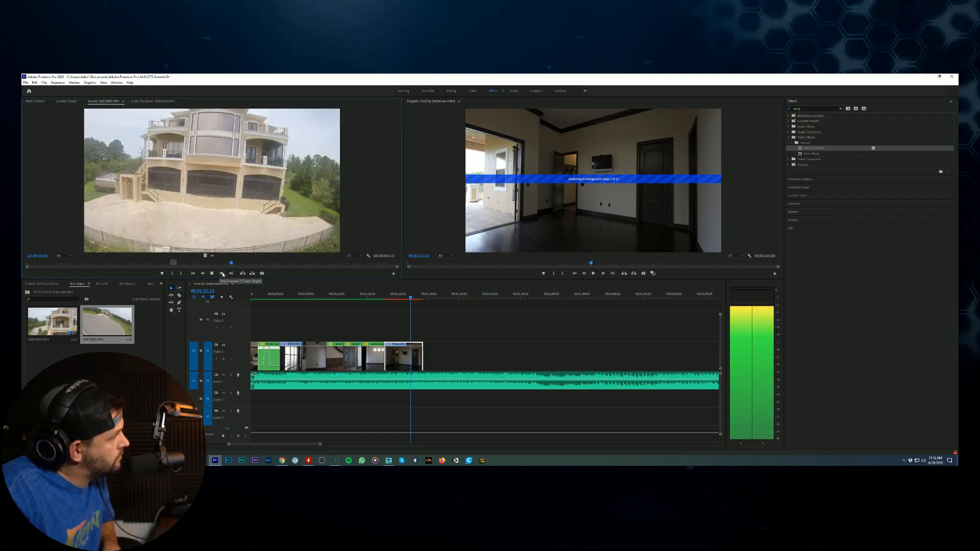
{"action": "left_click", "coordinate": [212, 273]}
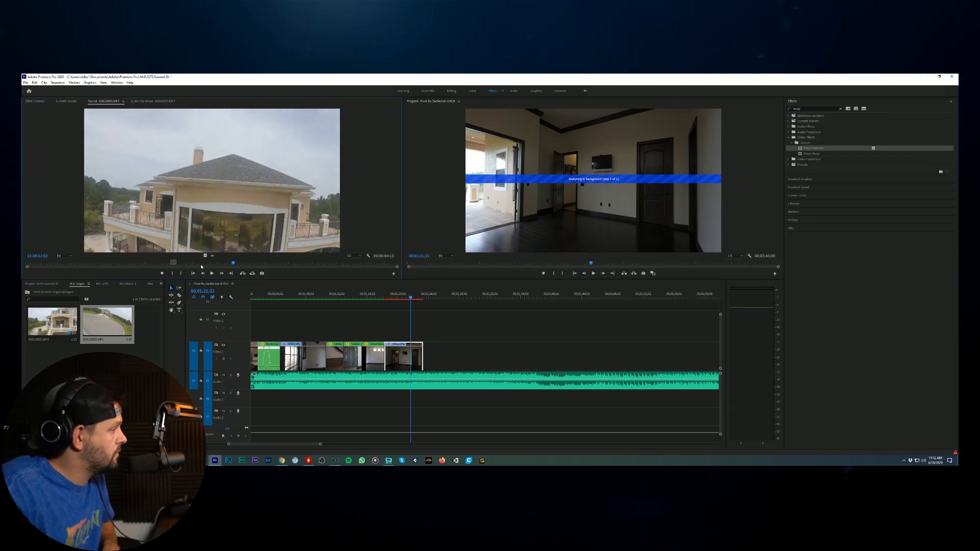
{"action": "left_click_drag", "start_coordinate": [225, 265], "coordinate": [231, 264]}
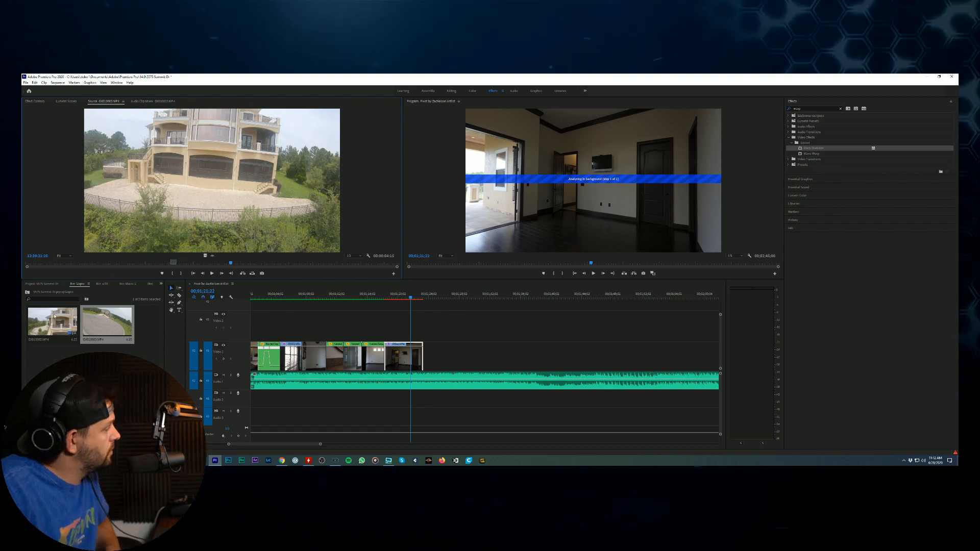
{"action": "key", "text": "Left"}
Step: Mark the aerial pass beside the house and down over the lawn, and add it after the patio-door room clip
{"action": "left_click_drag", "start_coordinate": [145, 264], "coordinate": [172, 264]}
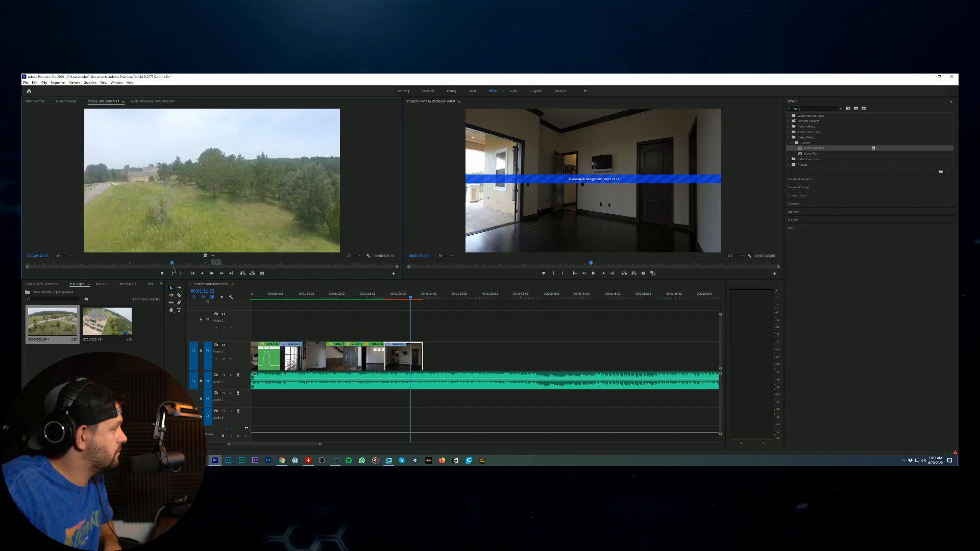
{"action": "left_click", "coordinate": [58, 328]}
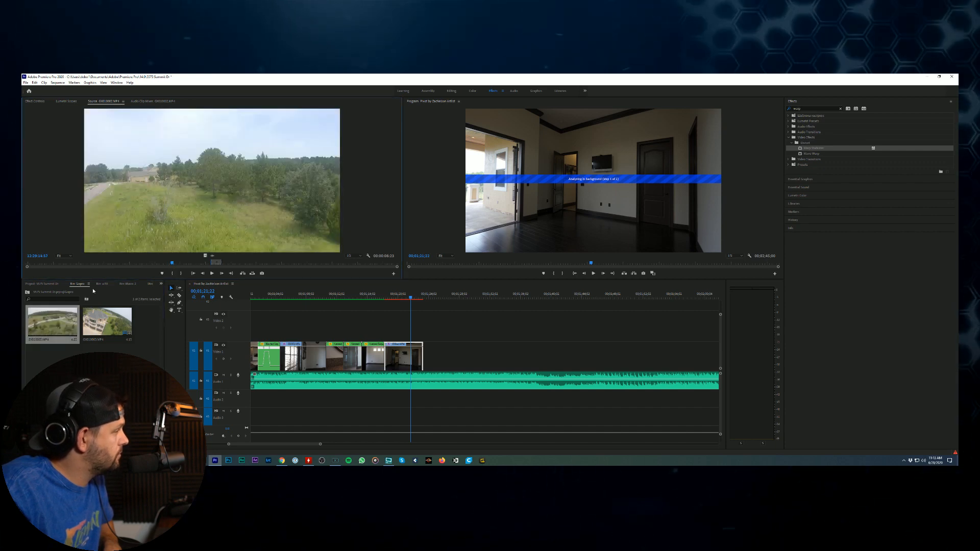
{"action": "left_click", "coordinate": [241, 263]}
{"action": "left_click_drag", "start_coordinate": [242, 263], "coordinate": [296, 277]}
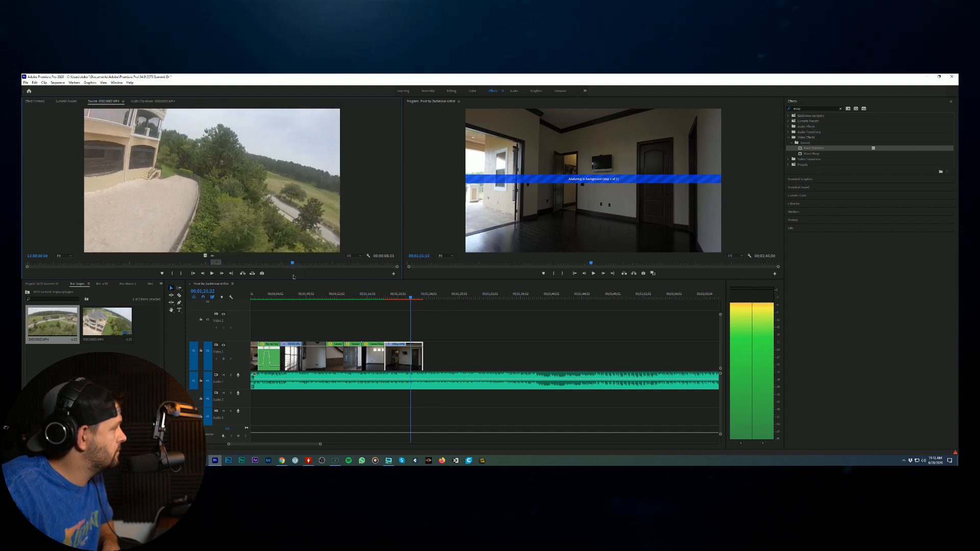
{"action": "left_click_drag", "start_coordinate": [293, 276], "coordinate": [288, 264]}
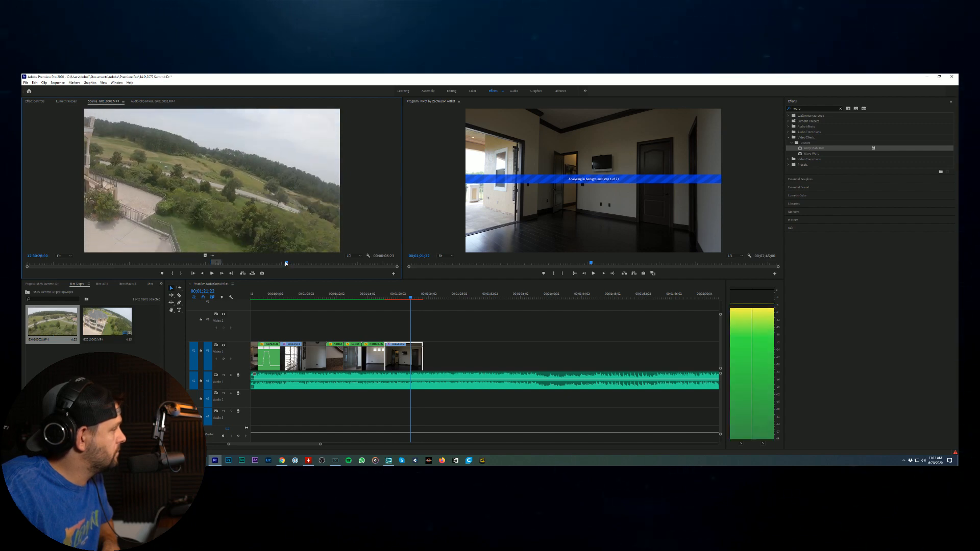
{"action": "key", "text": "i"}
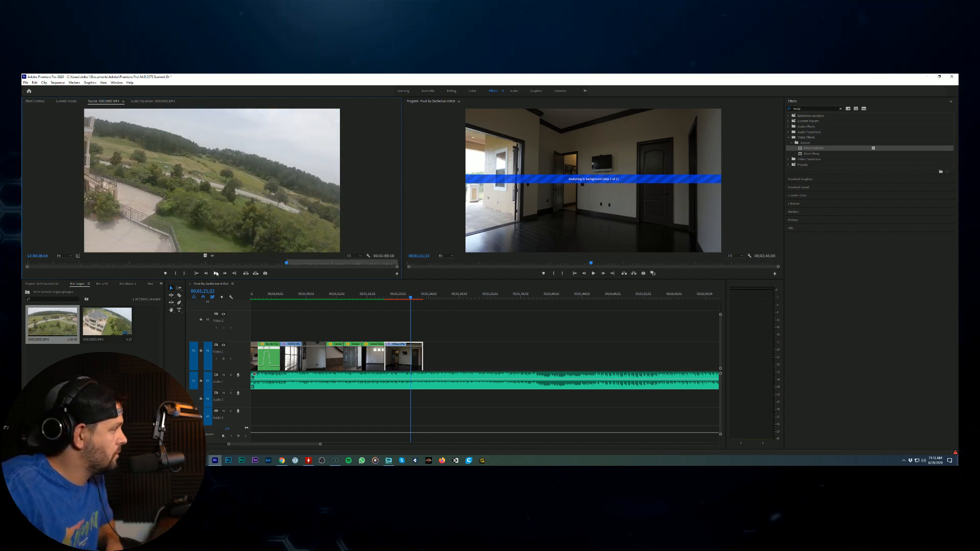
{"action": "left_click", "coordinate": [216, 273]}
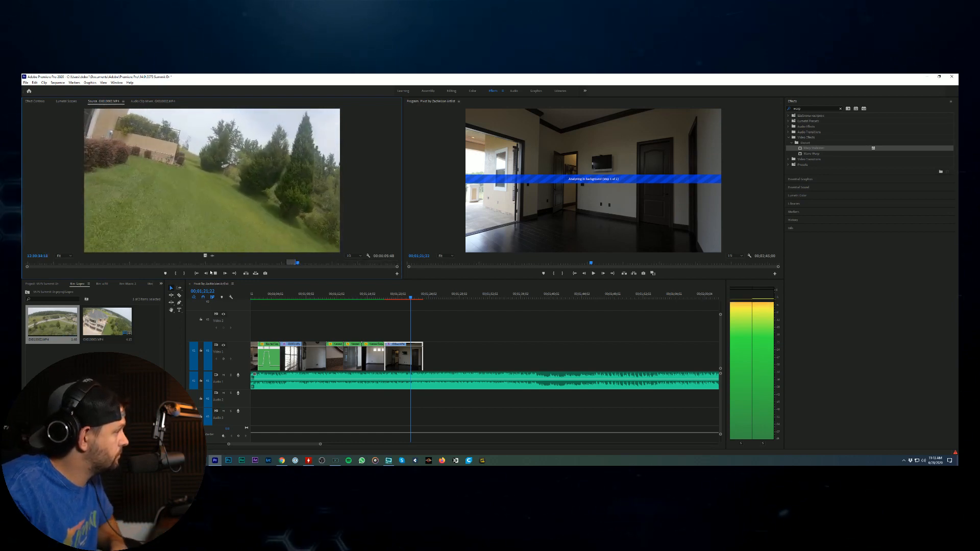
{"action": "left_click_drag", "start_coordinate": [204, 255], "coordinate": [425, 361]}
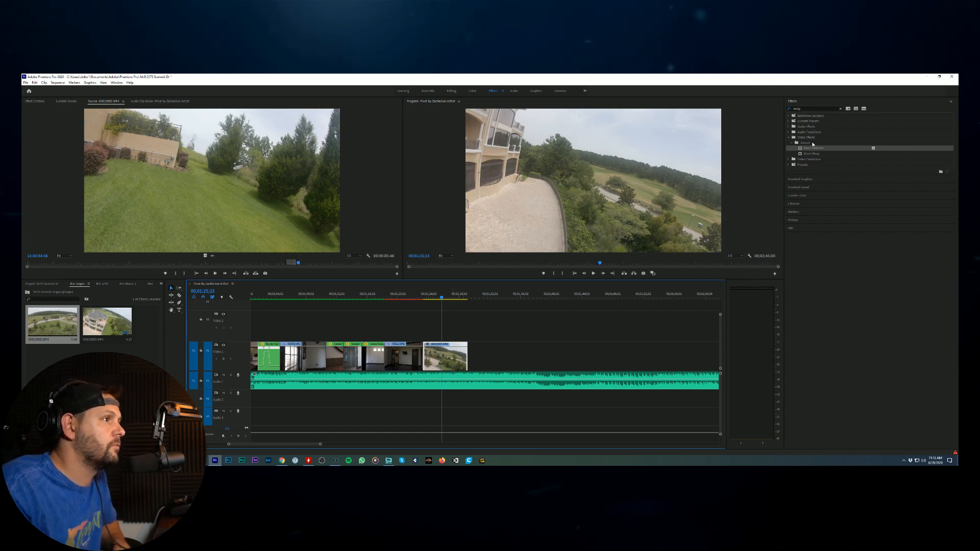
Step: Apply Warp Stabilizer to the newly added aerial clip and lower its smoothness
{"action": "left_click_drag", "start_coordinate": [812, 146], "coordinate": [798, 157]}
{"action": "left_click_drag", "start_coordinate": [457, 352], "coordinate": [449, 355]}
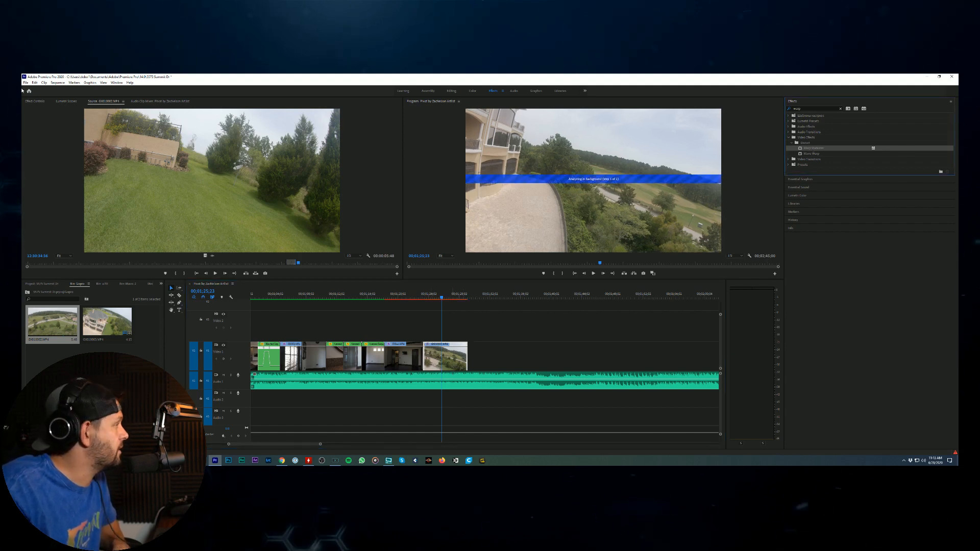
{"action": "left_click", "coordinate": [138, 225]}
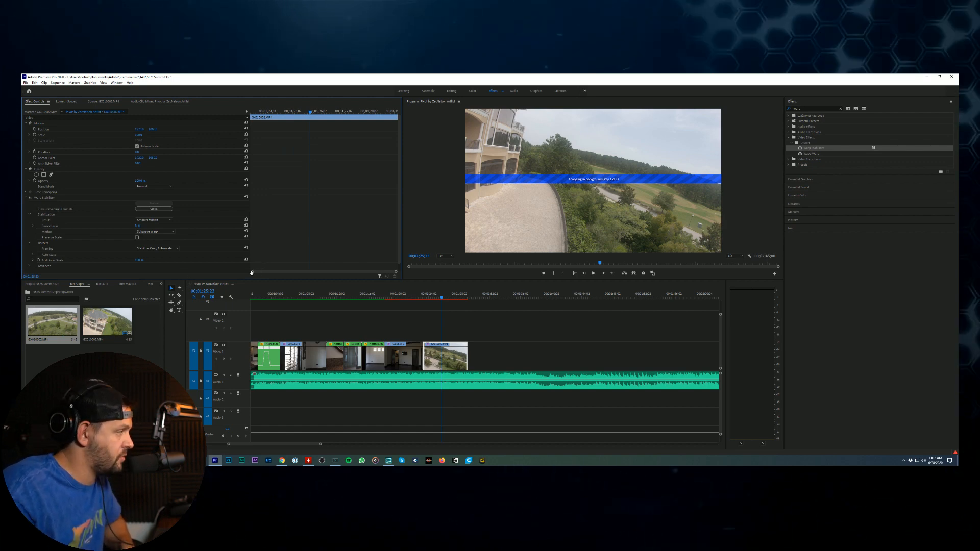
Step: Review the bathroom, empty-room, patio-door and aerial shots, and check the aerial clip's stabilization analysis
{"action": "left_click", "coordinate": [396, 299]}
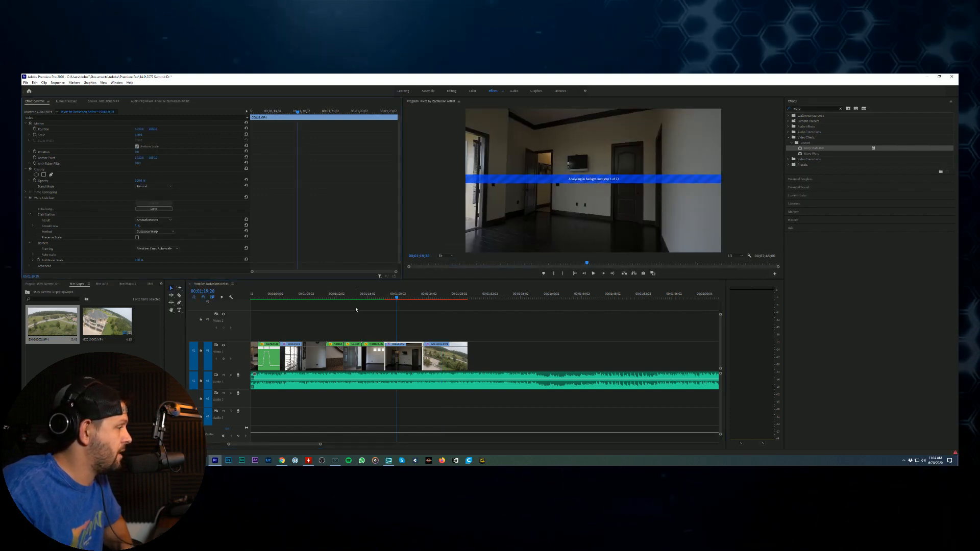
{"action": "left_click", "coordinate": [375, 298]}
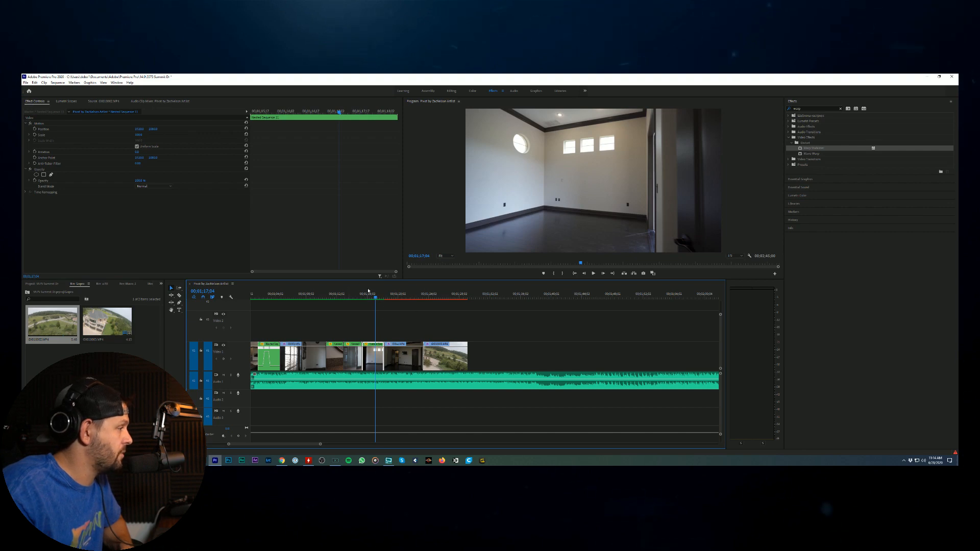
{"action": "left_click", "coordinate": [355, 298]}
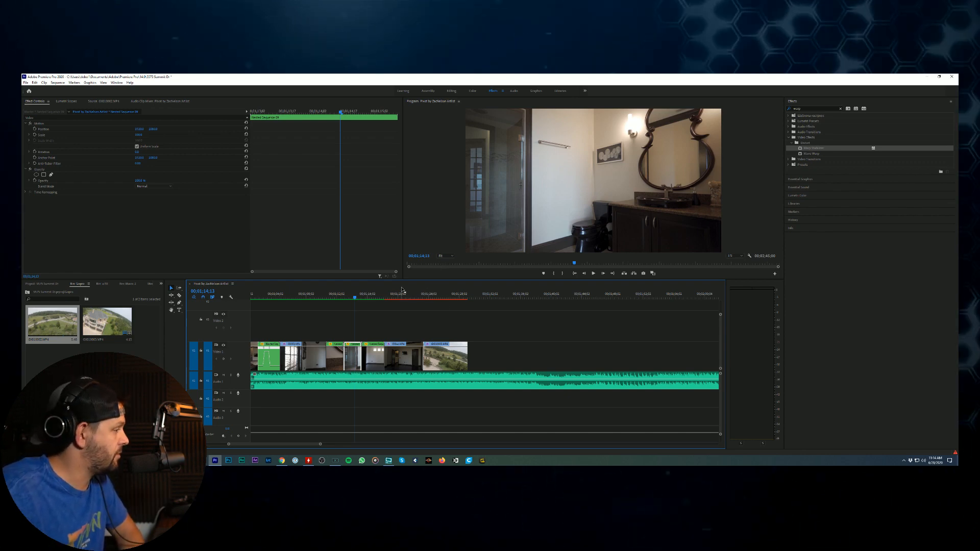
{"action": "left_click", "coordinate": [433, 295]}
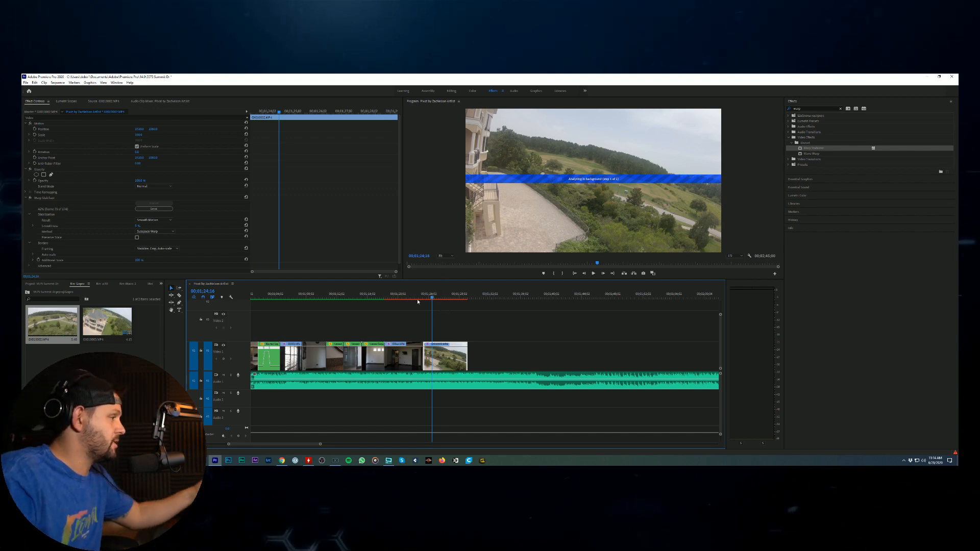
{"action": "left_click", "coordinate": [398, 296]}
{"action": "left_click_drag", "start_coordinate": [398, 298], "coordinate": [415, 300]}
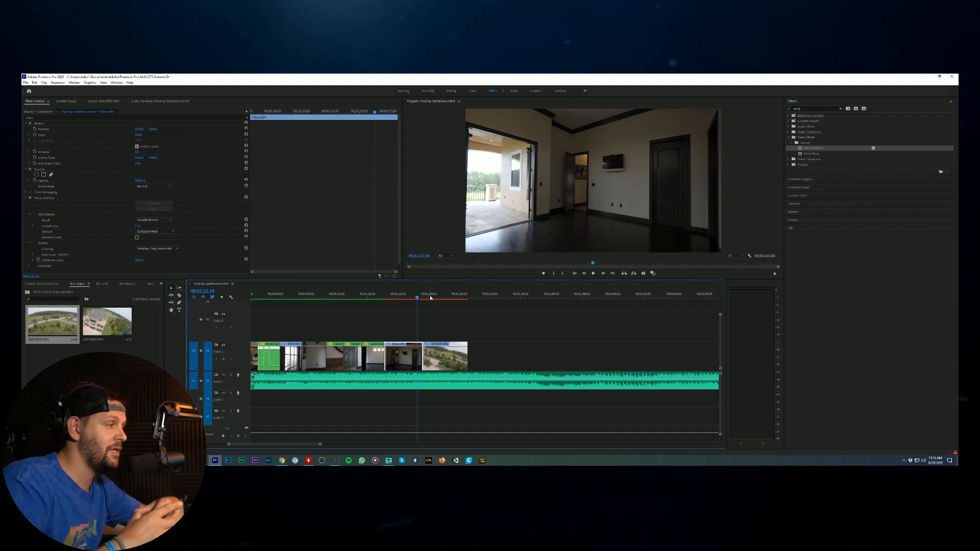
{"action": "left_click", "coordinate": [443, 357]}
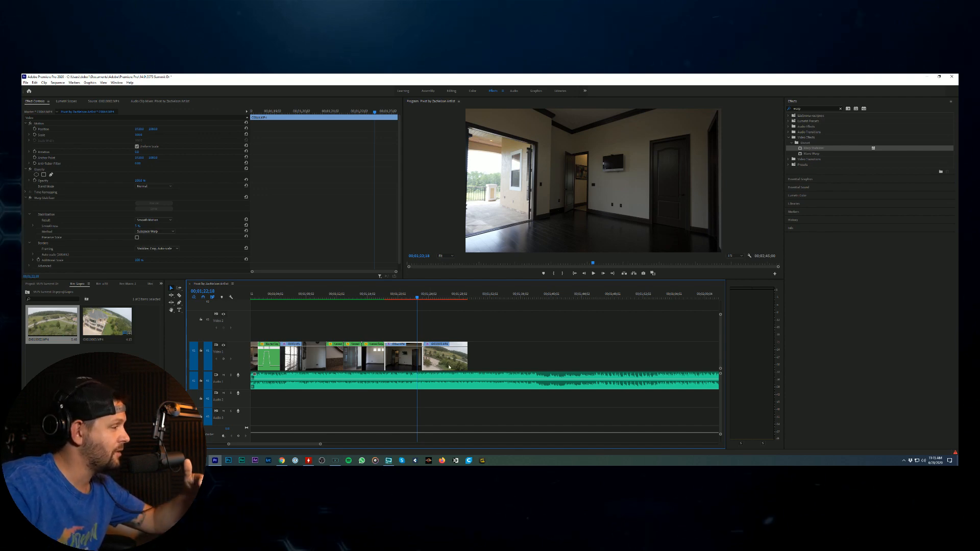
{"action": "left_click", "coordinate": [168, 203]}
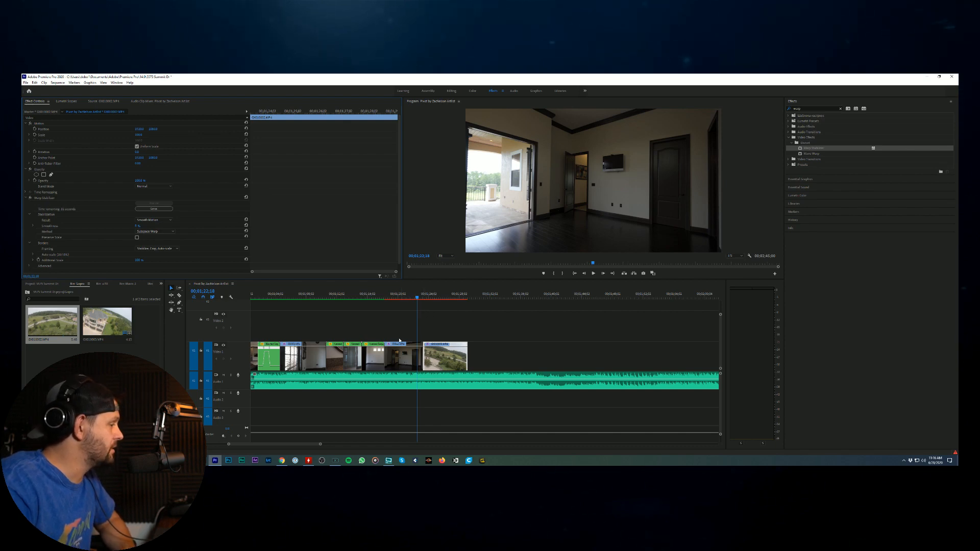
Step: Switch to CPUID HWMonitor, check the CPU temperature, and return to Premiere Pro
{"action": "left_click", "coordinate": [179, 460]}
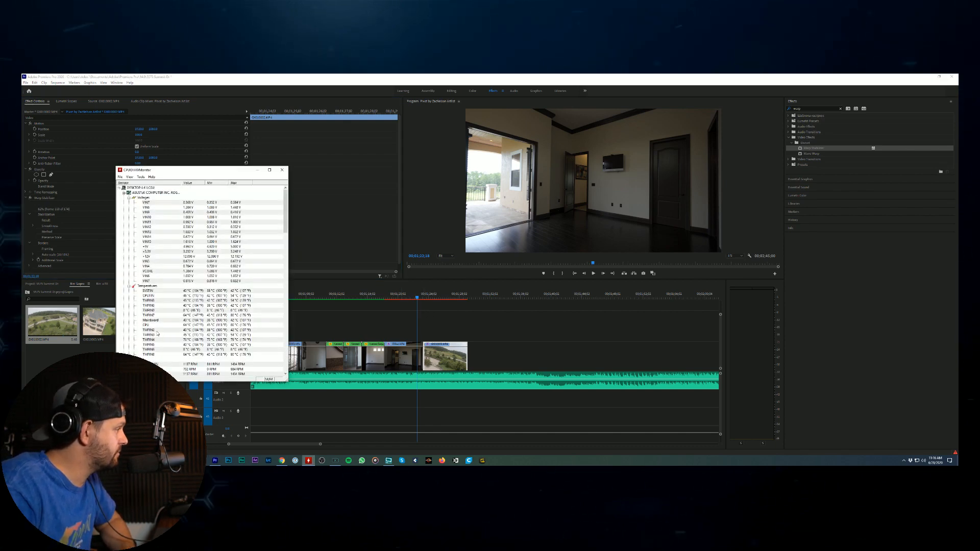
{"action": "left_click", "coordinate": [153, 325]}
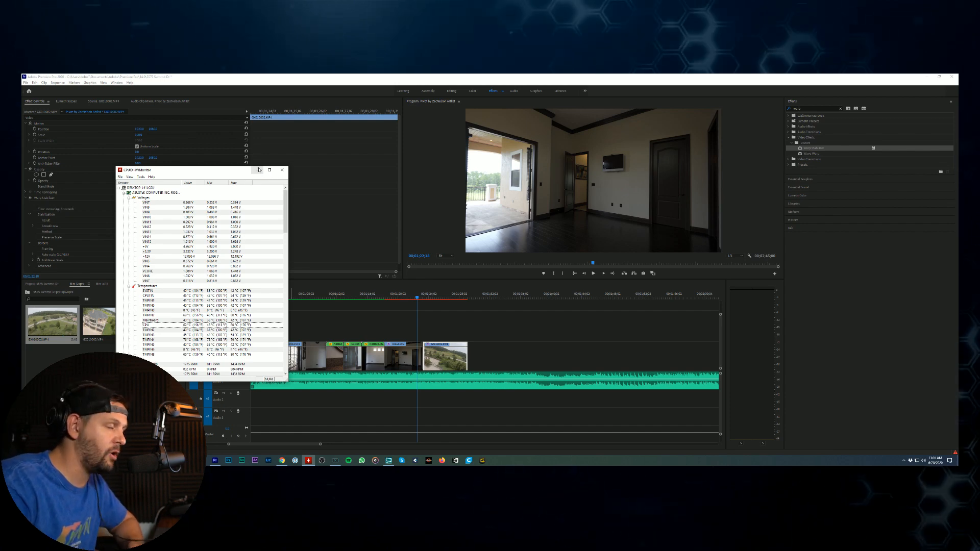
{"action": "left_click", "coordinate": [256, 171]}
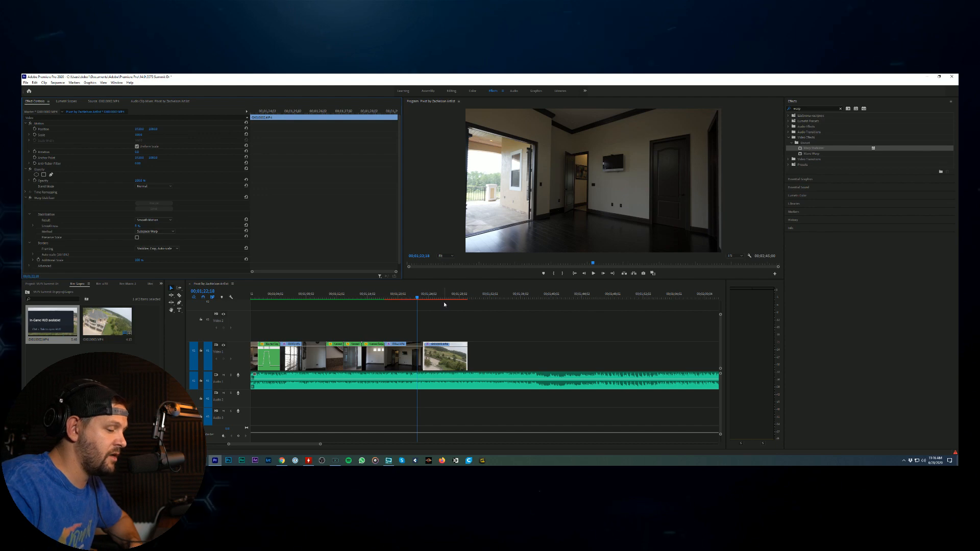
Step: Render the previews of the sequence's unrendered clips and play the end of the edit through the aerial clip
{"action": "left_click", "coordinate": [441, 297]}
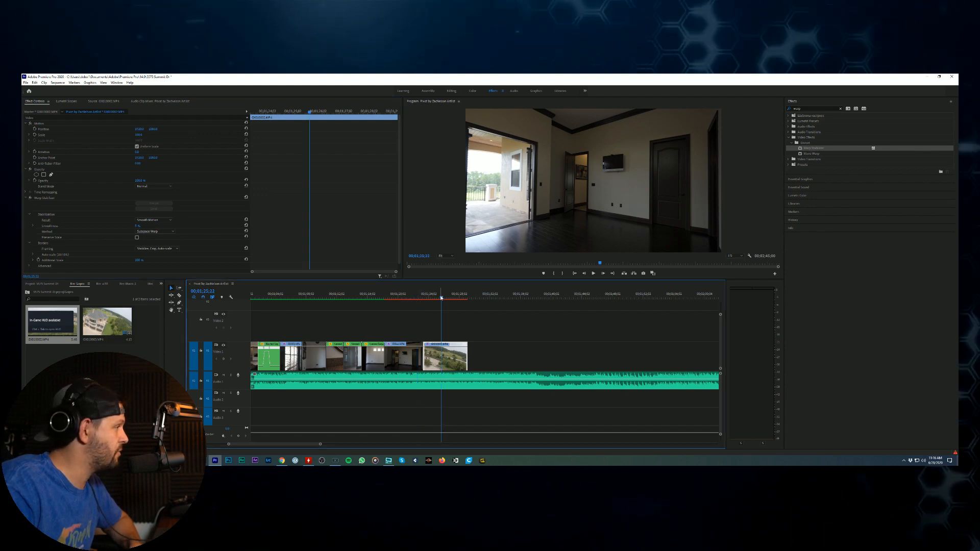
{"action": "key", "text": "Return"}
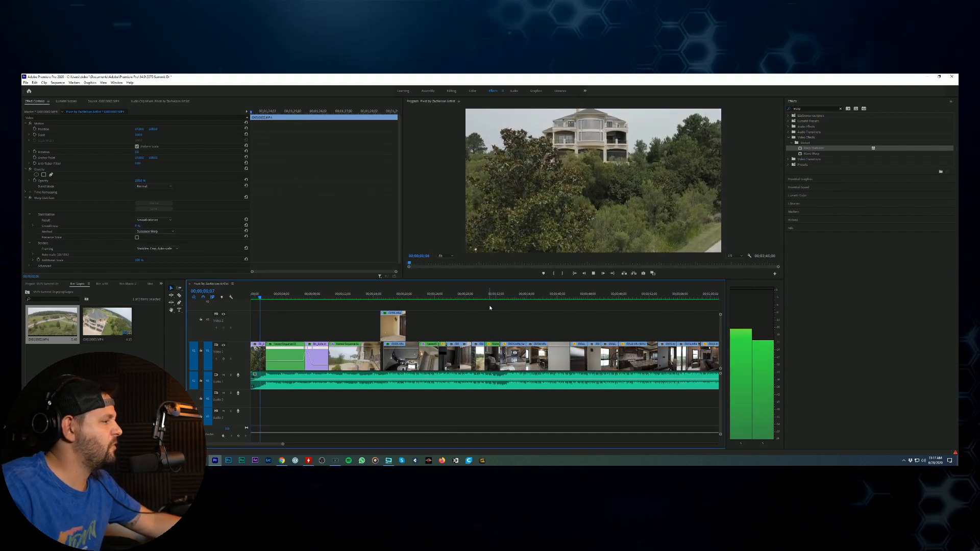
{"action": "left_click", "coordinate": [489, 307]}
{"action": "key", "text": "minus"}
{"action": "key", "text": "minus"}
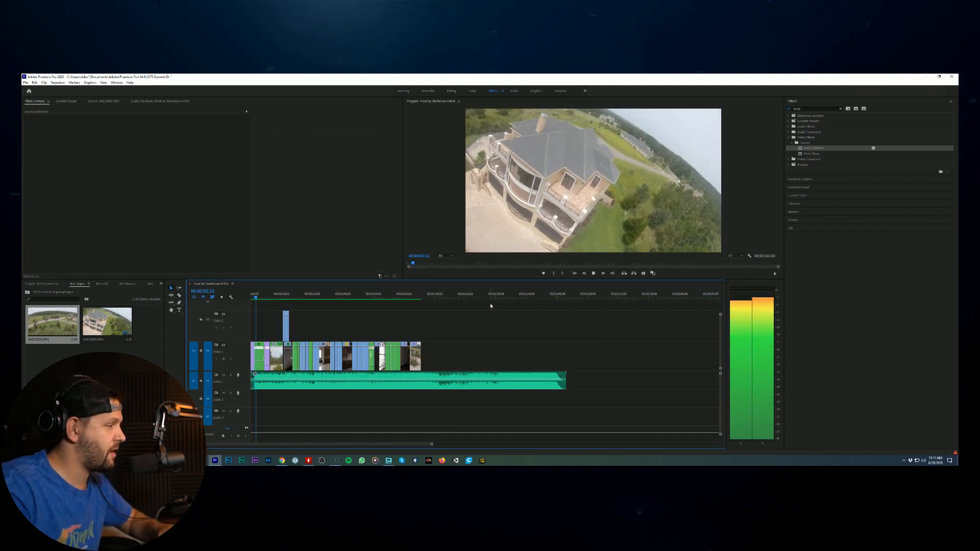
{"action": "left_click", "coordinate": [403, 295]}
{"action": "left_click", "coordinate": [593, 274]}
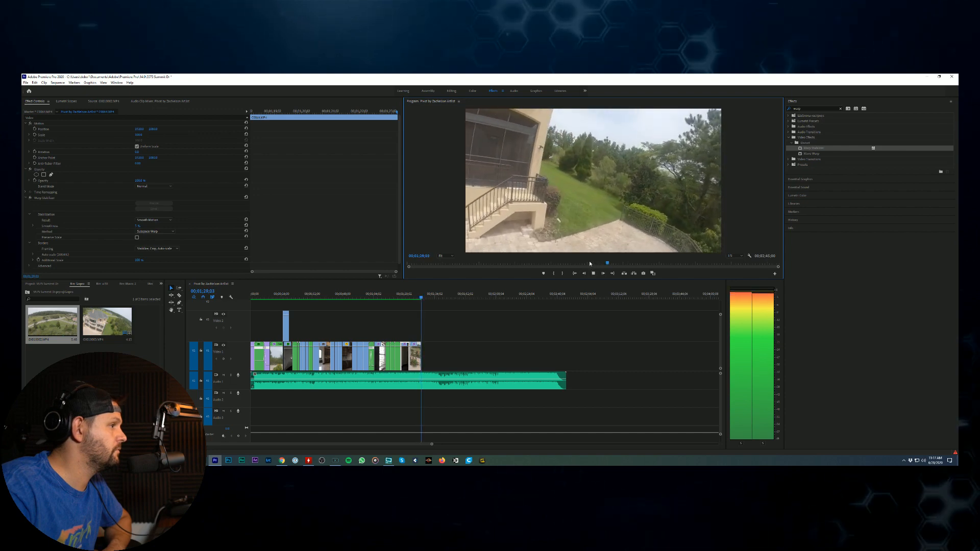
{"action": "left_click", "coordinate": [466, 330]}
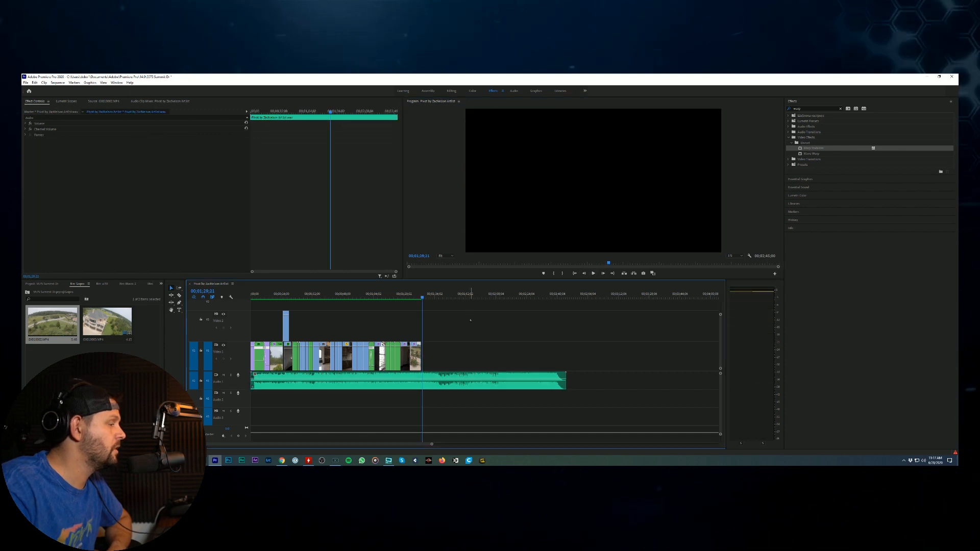
Step: Swap the last two clips so the aerial shot directly follows the nested empty-room clip and precedes the patio-door room
{"action": "left_click", "coordinate": [381, 345]}
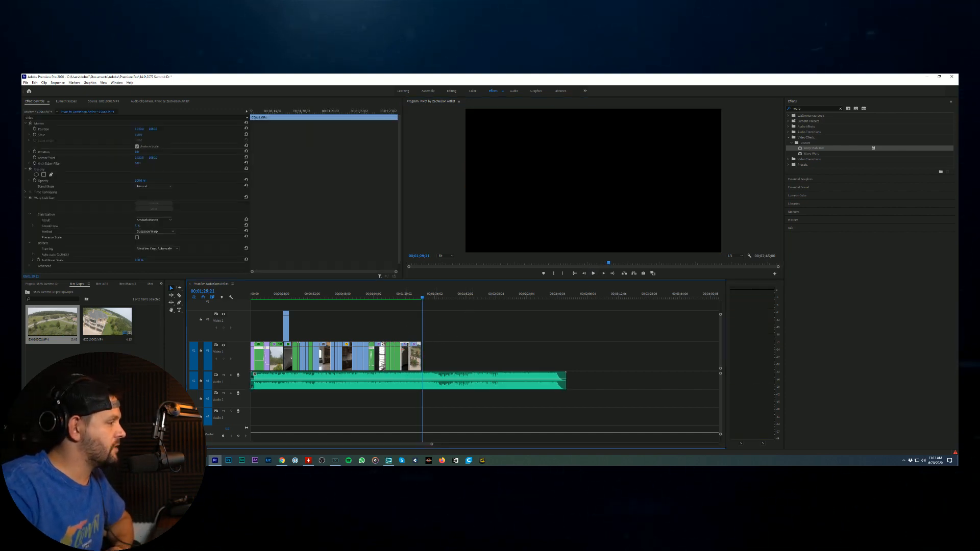
{"action": "left_click", "coordinate": [415, 331]}
{"action": "key", "text": "backslash"}
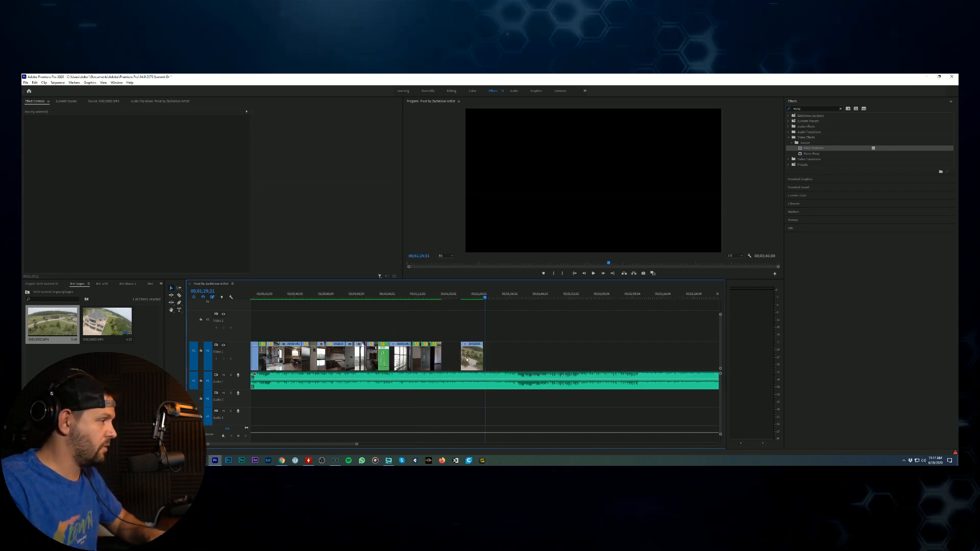
{"action": "key", "text": "equal"}
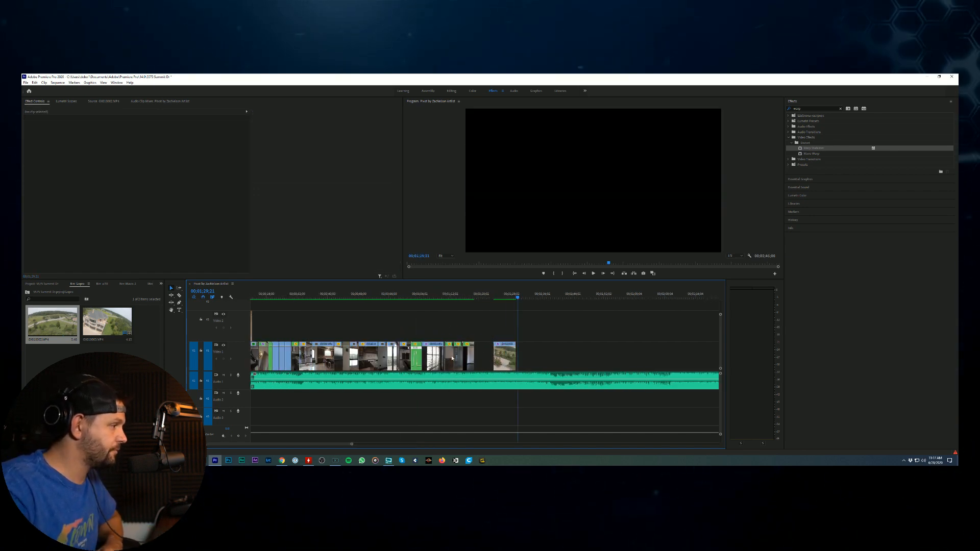
{"action": "left_click", "coordinate": [473, 295]}
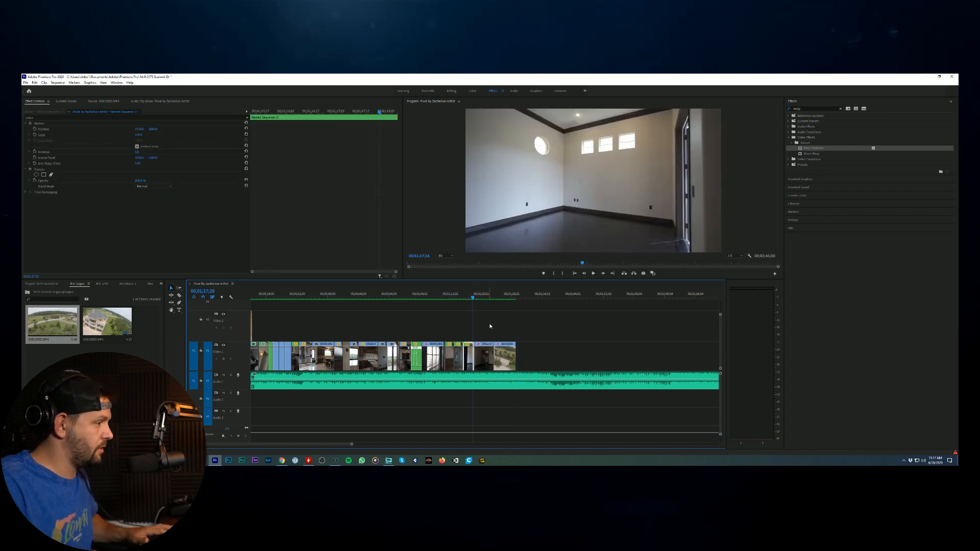
{"action": "left_click_drag", "start_coordinate": [479, 356], "coordinate": [506, 357]}
Step: Play the reordered ending from the bathroom shot into the patio-door room clip
{"action": "left_click", "coordinate": [460, 295]}
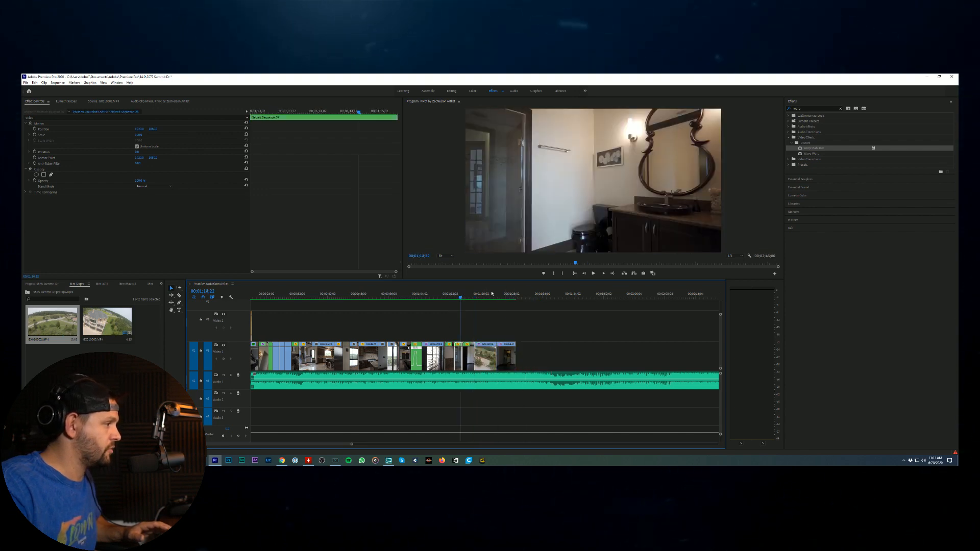
{"action": "left_click", "coordinate": [593, 274]}
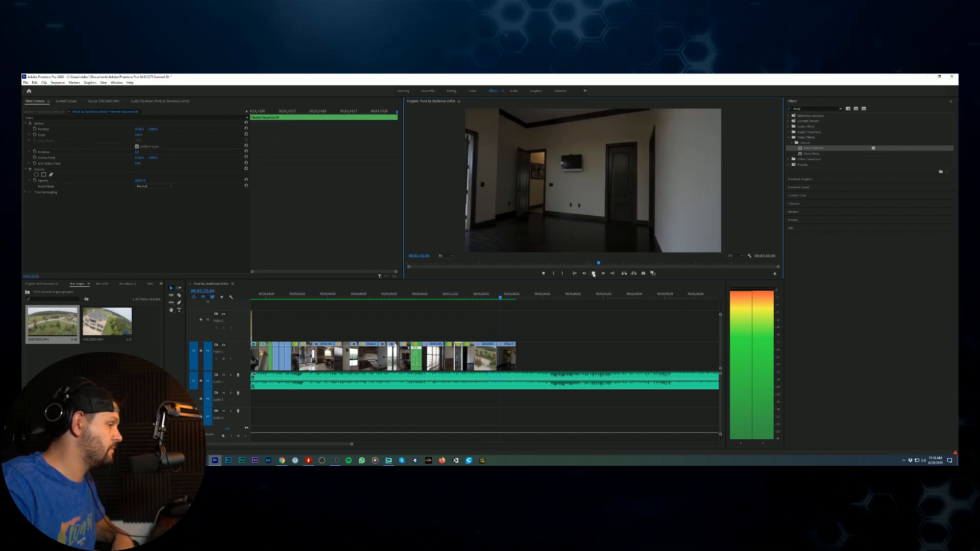
{"action": "left_click", "coordinate": [594, 274]}
{"action": "right_click", "coordinate": [507, 350]}
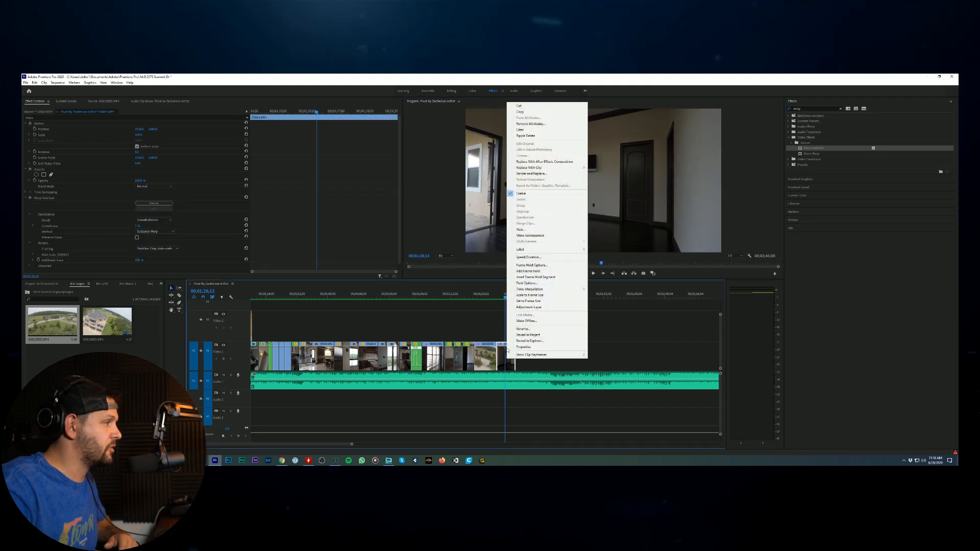
{"action": "left_click", "coordinate": [531, 257]}
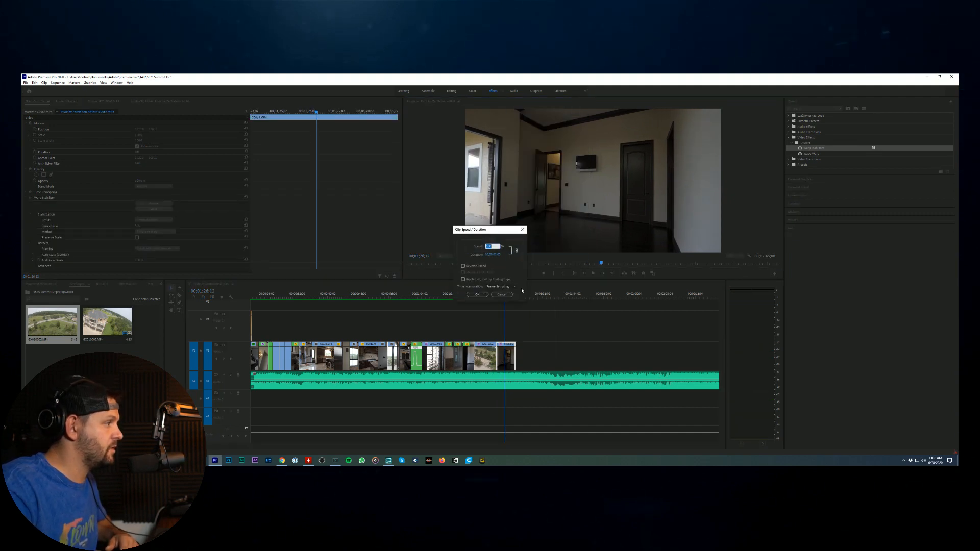
{"action": "left_click", "coordinate": [510, 294]}
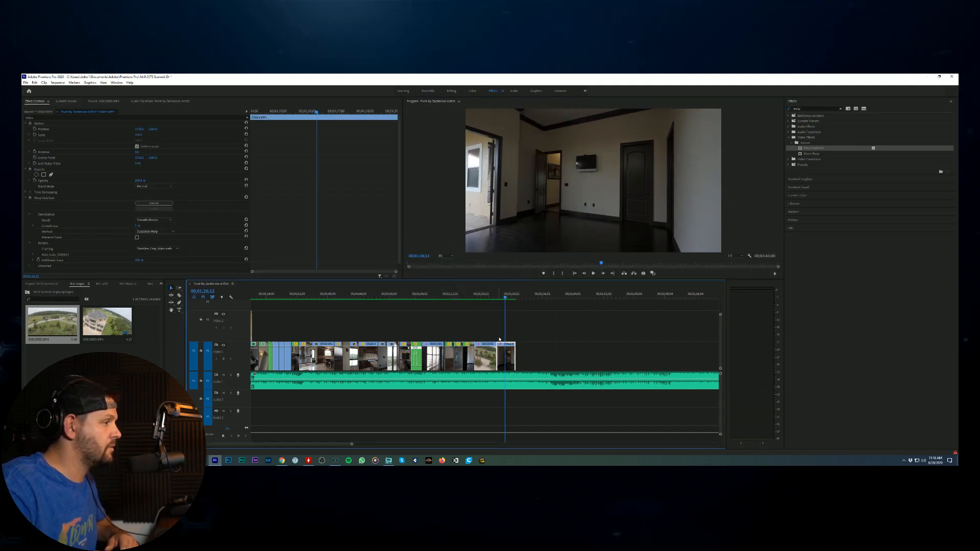
Step: Nest the patio-door room clip, apply a Speed/Duration change to the nest, and play the end of the edit
{"action": "right_click", "coordinate": [503, 356]}
{"action": "left_click", "coordinate": [520, 230]}
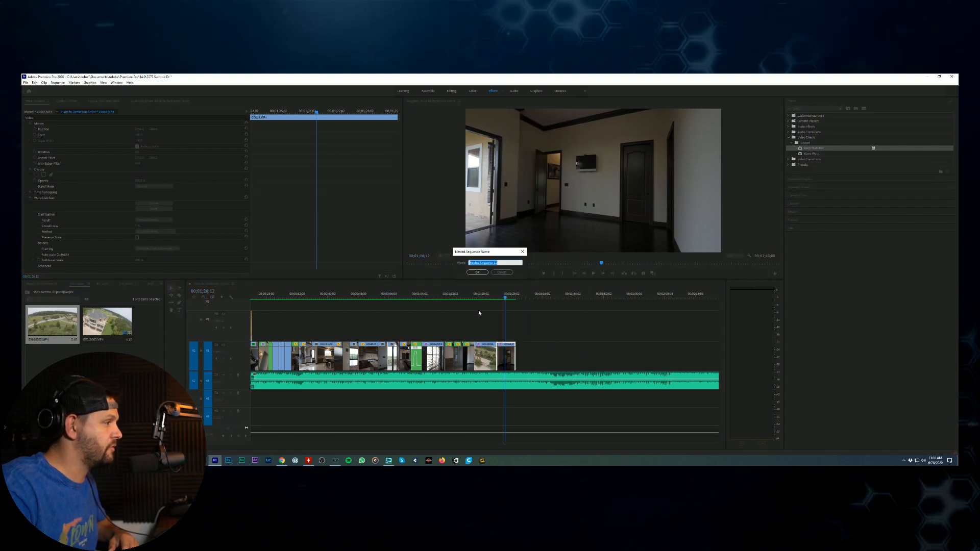
{"action": "key", "text": "Return"}
{"action": "right_click", "coordinate": [512, 356]}
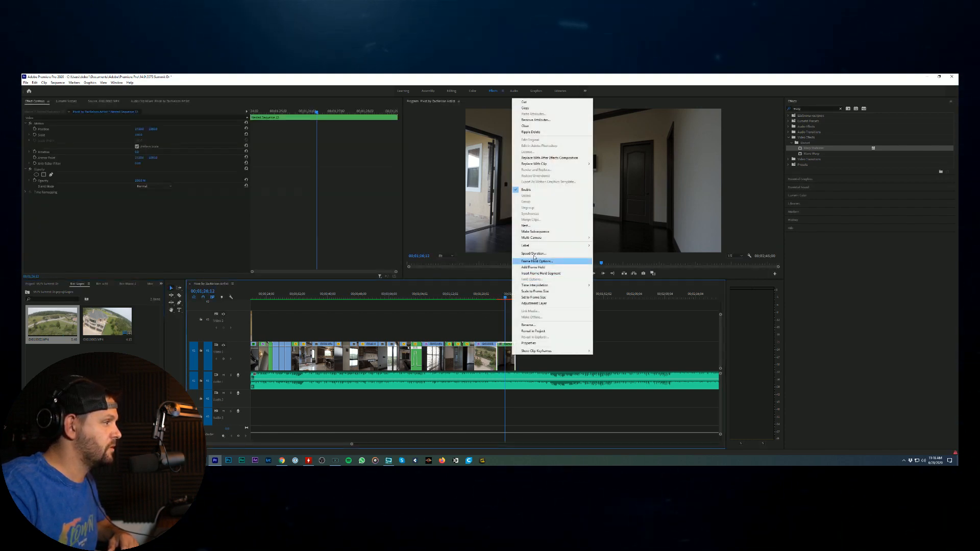
{"action": "left_click", "coordinate": [534, 254]}
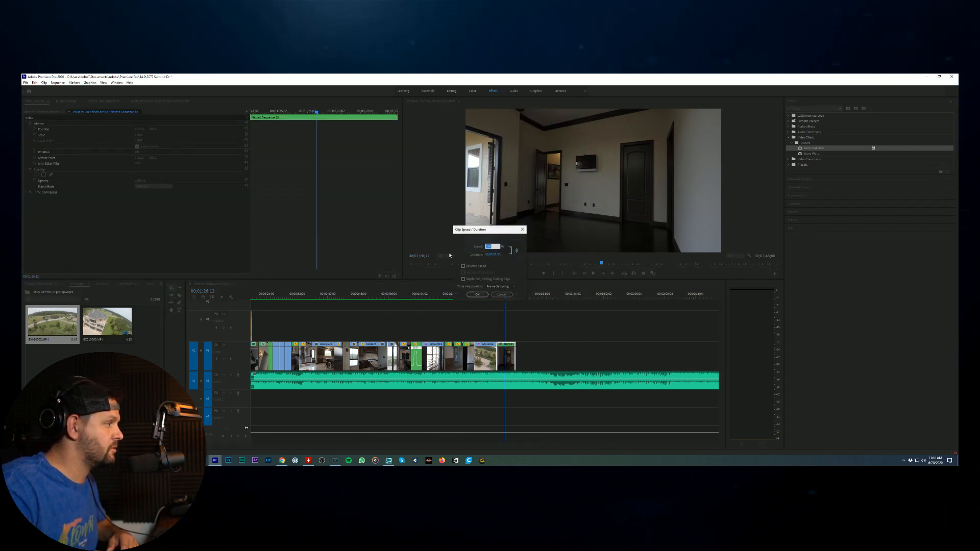
{"action": "left_click", "coordinate": [477, 294]}
{"action": "left_click", "coordinate": [592, 274]}
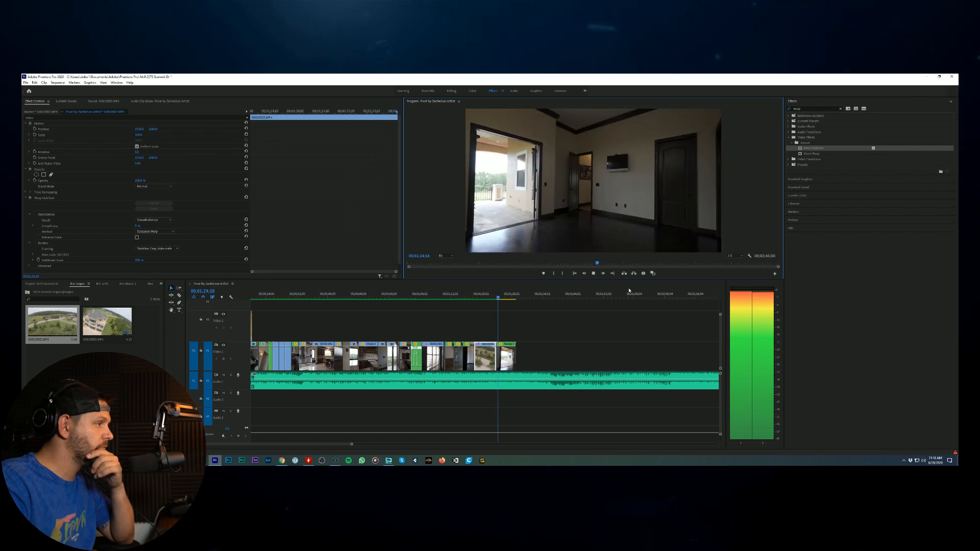
{"action": "left_click", "coordinate": [593, 274]}
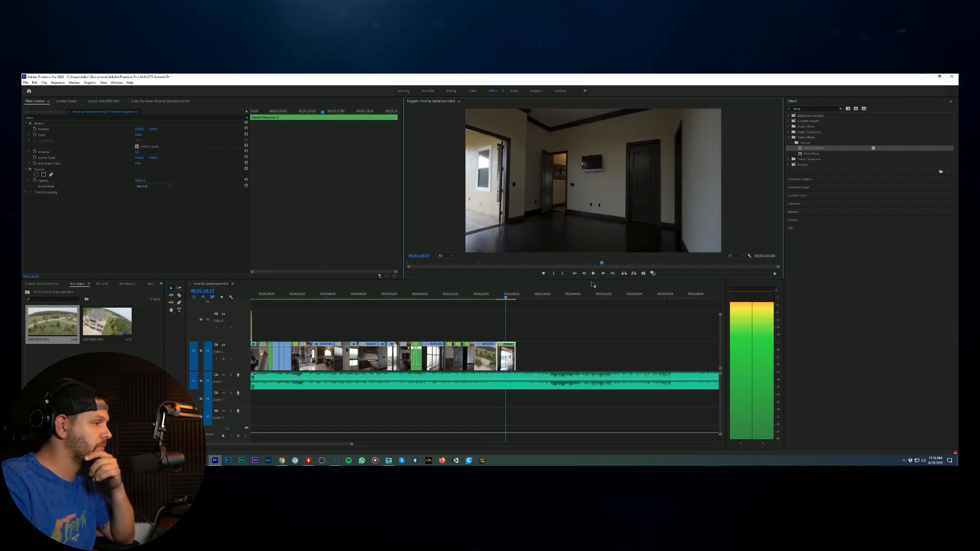
Step: Trim a few frames off the start of the nested patio-door room clip, keeping it against the aerial clip
{"action": "left_click", "coordinate": [540, 343]}
{"action": "key", "text": "="}
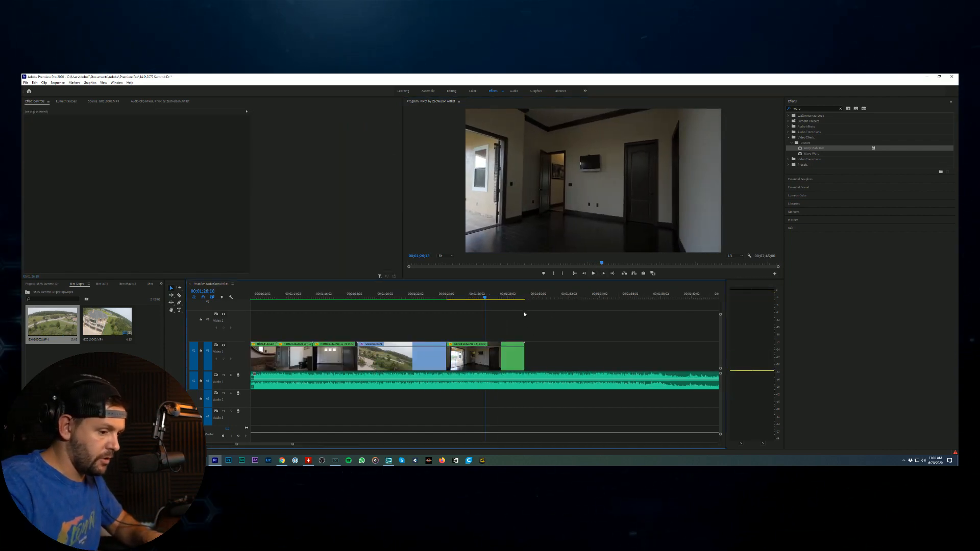
{"action": "left_click", "coordinate": [456, 294]}
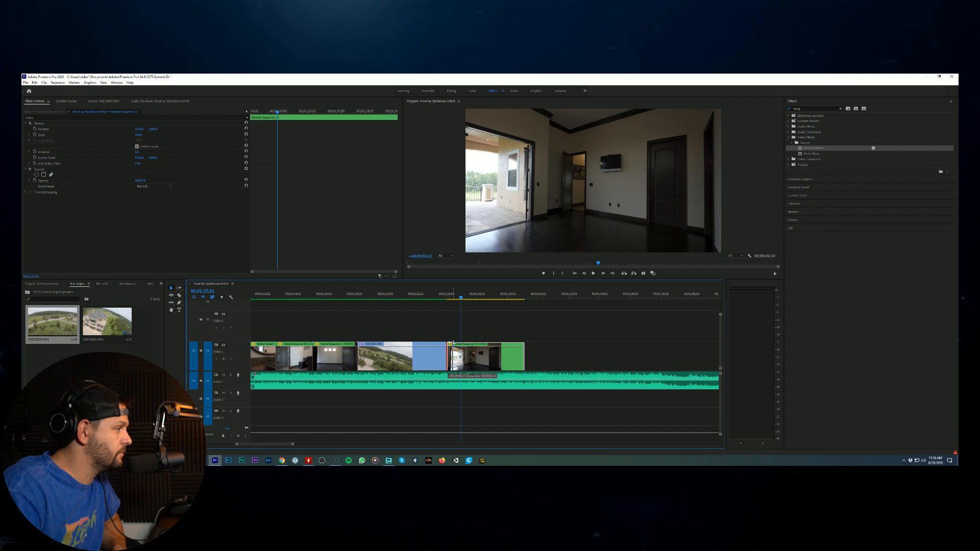
{"action": "left_click_drag", "start_coordinate": [453, 345], "coordinate": [451, 345]}
Step: Nest the aerial clip that precedes the patio-door room into its own sequence, keeping the default name
{"action": "left_click", "coordinate": [422, 298]}
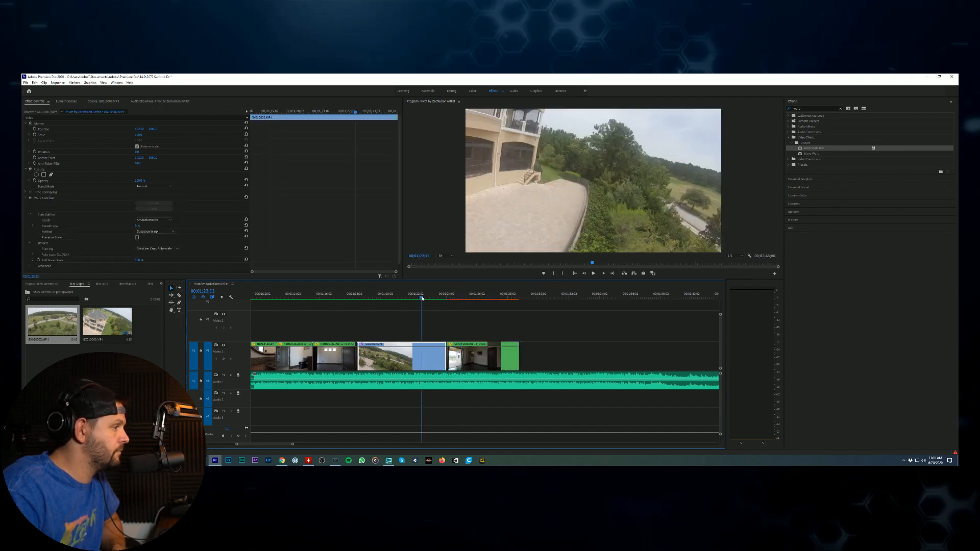
{"action": "left_click", "coordinate": [423, 298]}
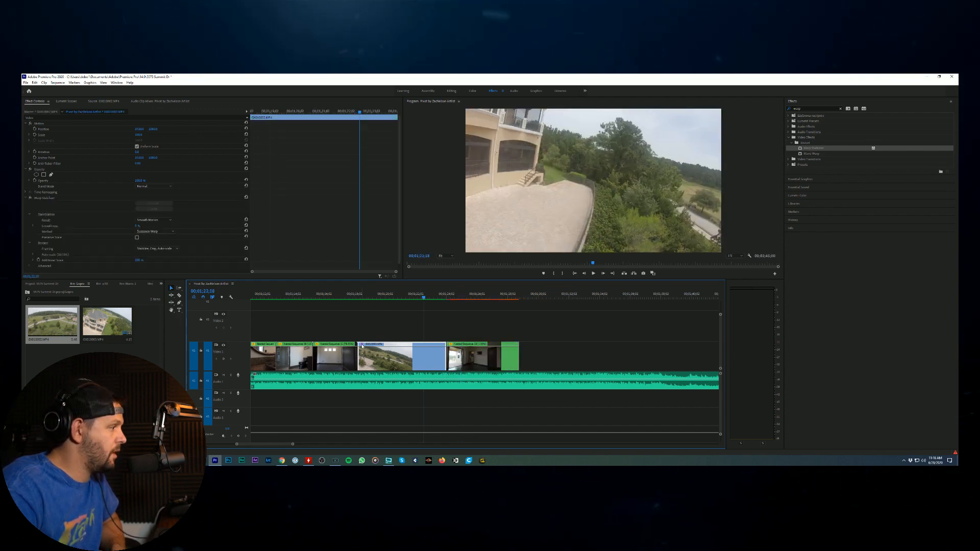
{"action": "right_click", "coordinate": [378, 354]}
{"action": "left_click", "coordinate": [389, 224]}
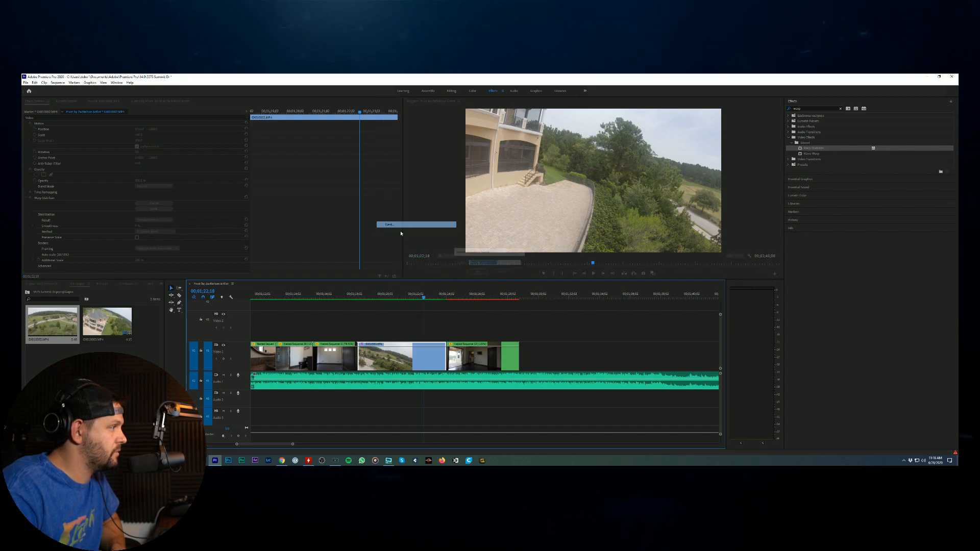
{"action": "left_click", "coordinate": [479, 271]}
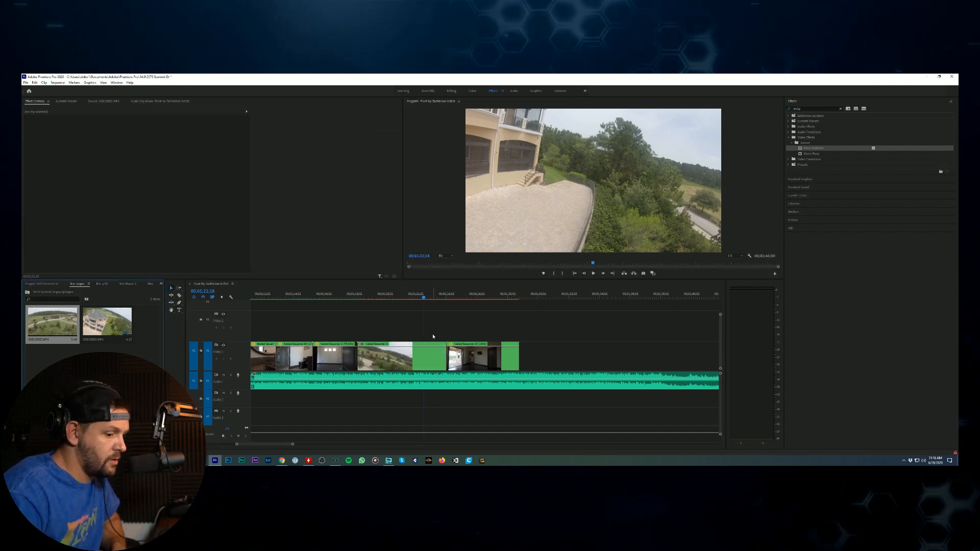
Step: Display the Time Remapping speed line on the nested aerial clip
{"action": "left_click", "coordinate": [407, 367]}
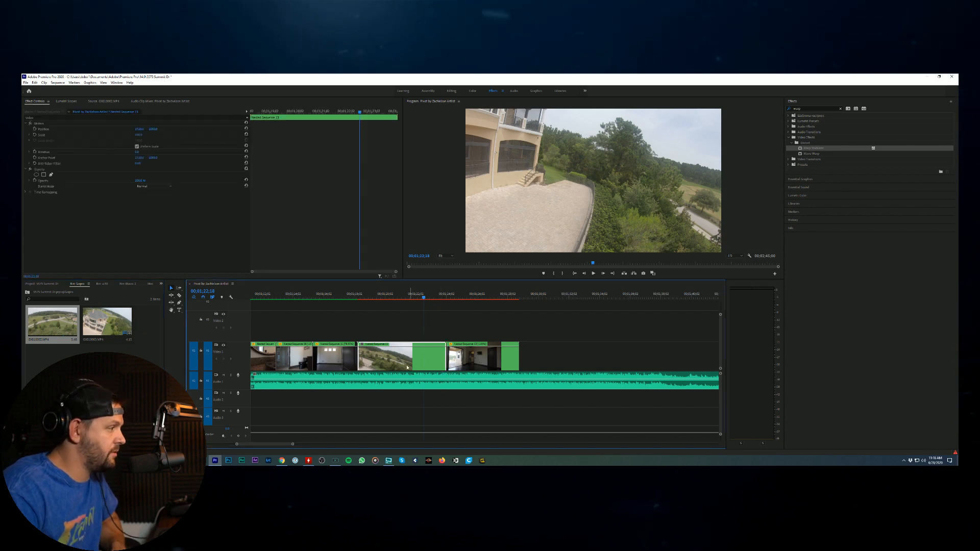
{"action": "right_click", "coordinate": [360, 343]}
{"action": "key", "text": "Escape"}
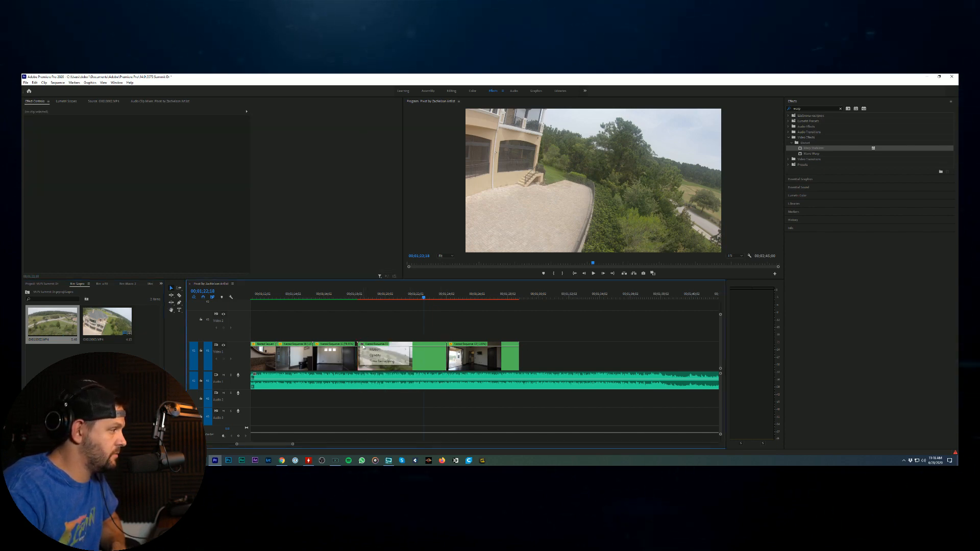
{"action": "mouse_move", "coordinate": [375, 362]}
{"action": "left_click", "coordinate": [422, 362]}
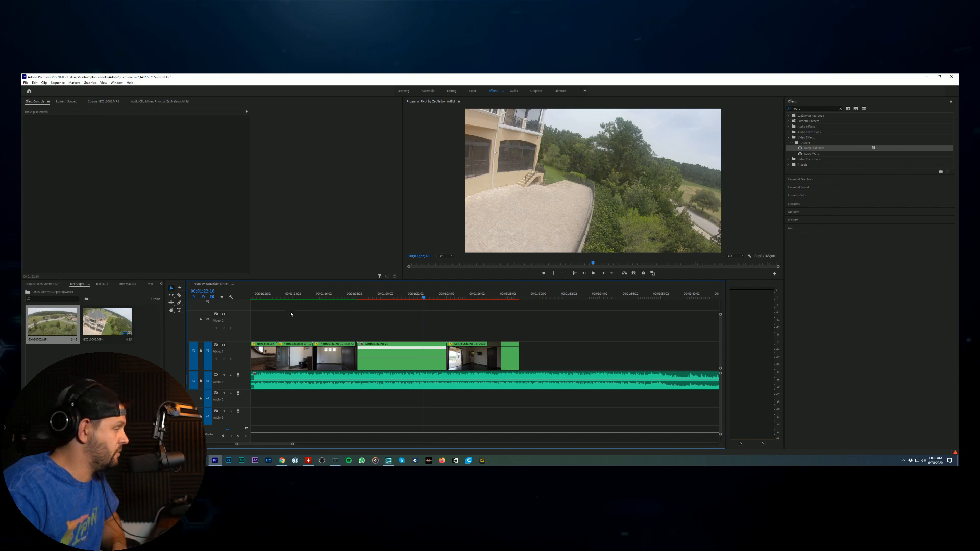
Step: Speed up the end of the nested aerial clip from a new split speed keyframe, and close the gap before the patio-door room clip
{"action": "left_click", "coordinate": [179, 302]}
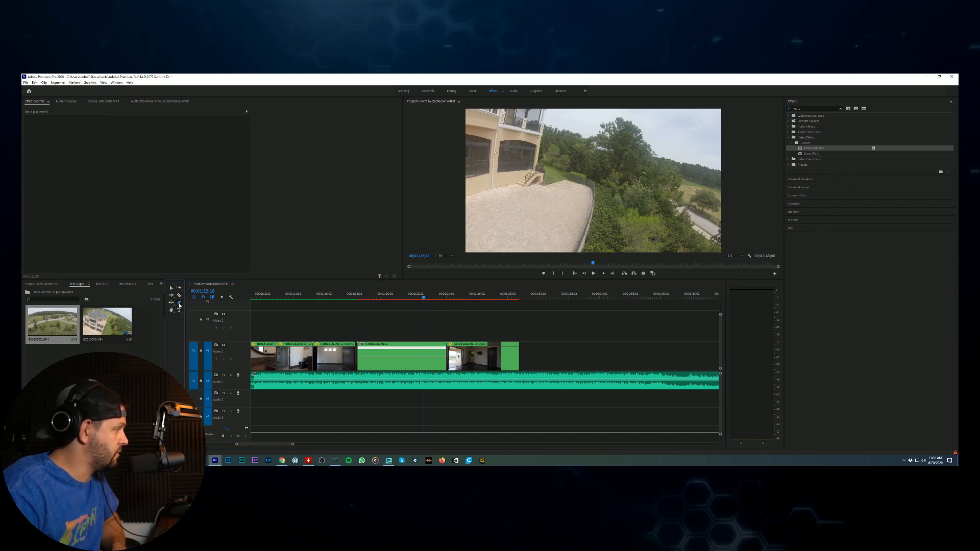
{"action": "left_click", "coordinate": [421, 347]}
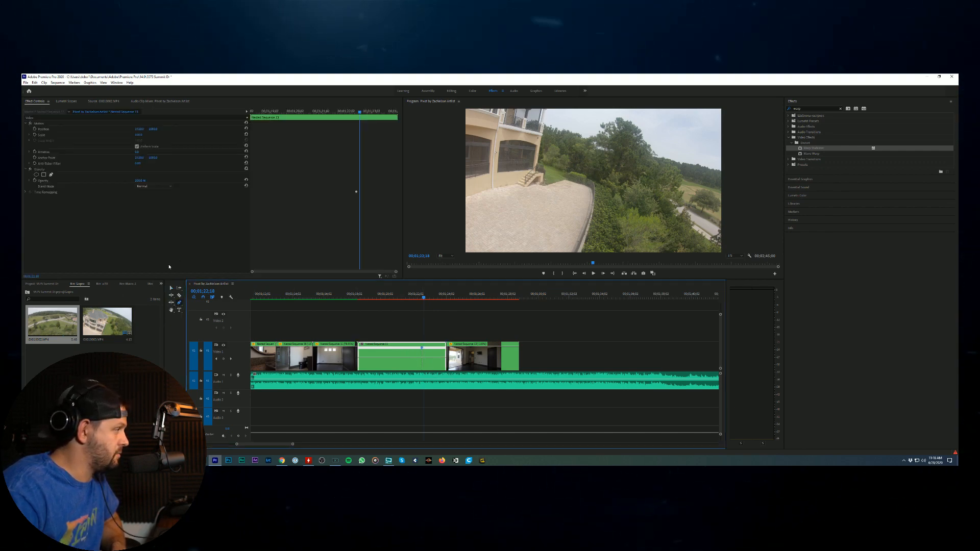
{"action": "left_click", "coordinate": [171, 288]}
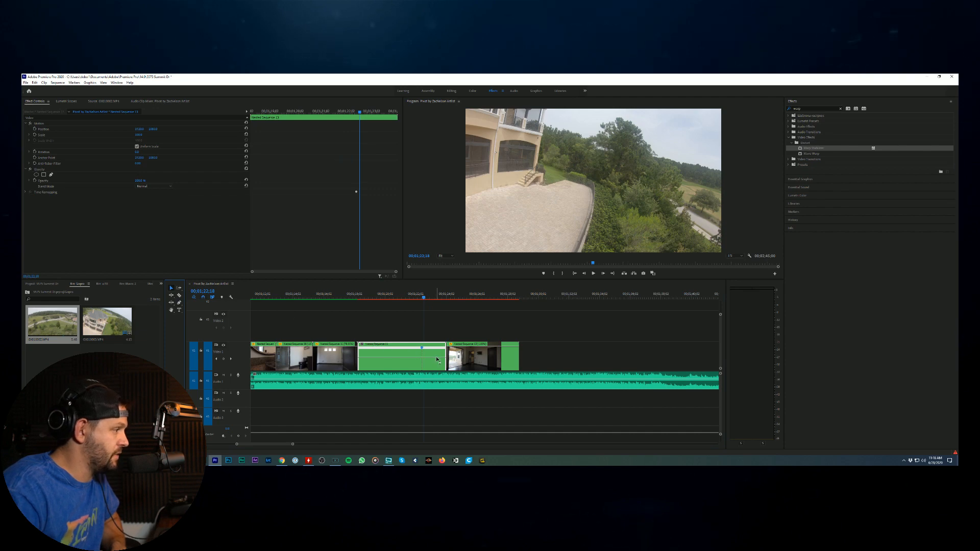
{"action": "left_click_drag", "start_coordinate": [437, 348], "coordinate": [428, 349]}
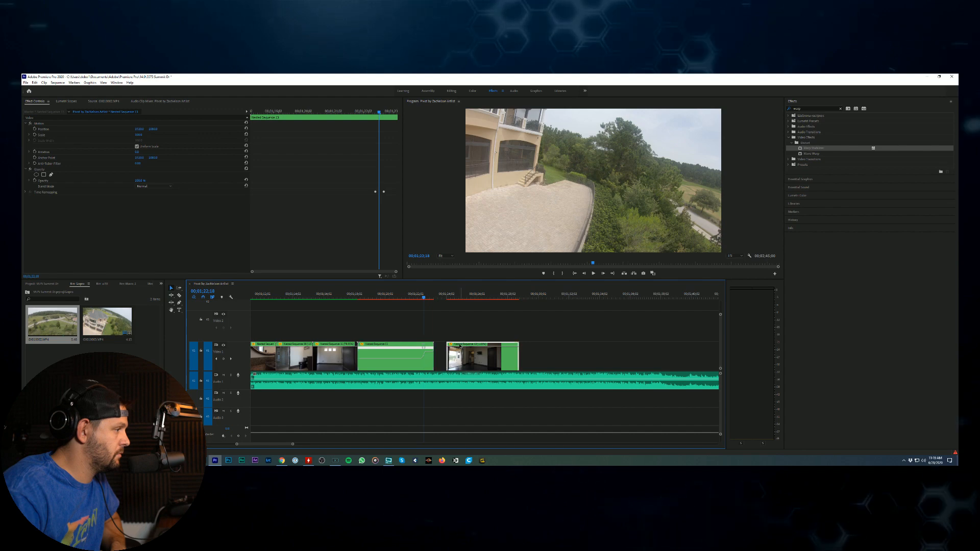
{"action": "left_click_drag", "start_coordinate": [466, 348], "coordinate": [452, 348]}
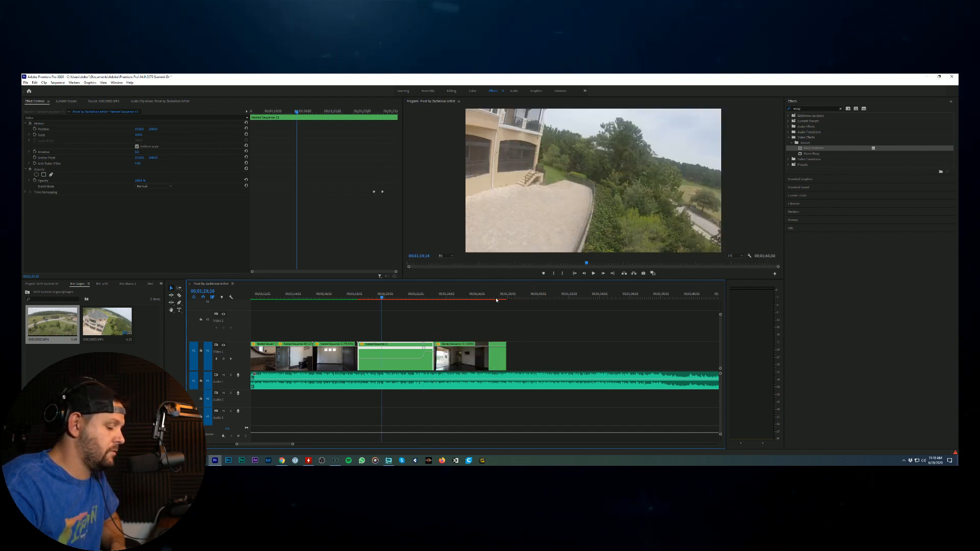
Step: Render the sequence previews and play the transition from the speed-ramped aerial clip into the patio-door room
{"action": "key", "text": "Return"}
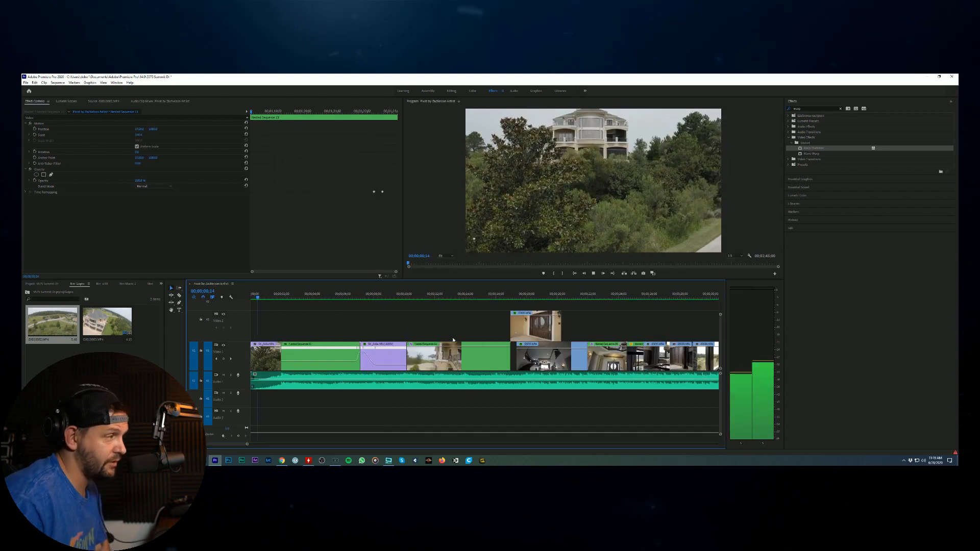
{"action": "key", "text": "minus"}
{"action": "key", "text": "minus"}
{"action": "key", "text": "minus"}
{"action": "key", "text": "minus"}
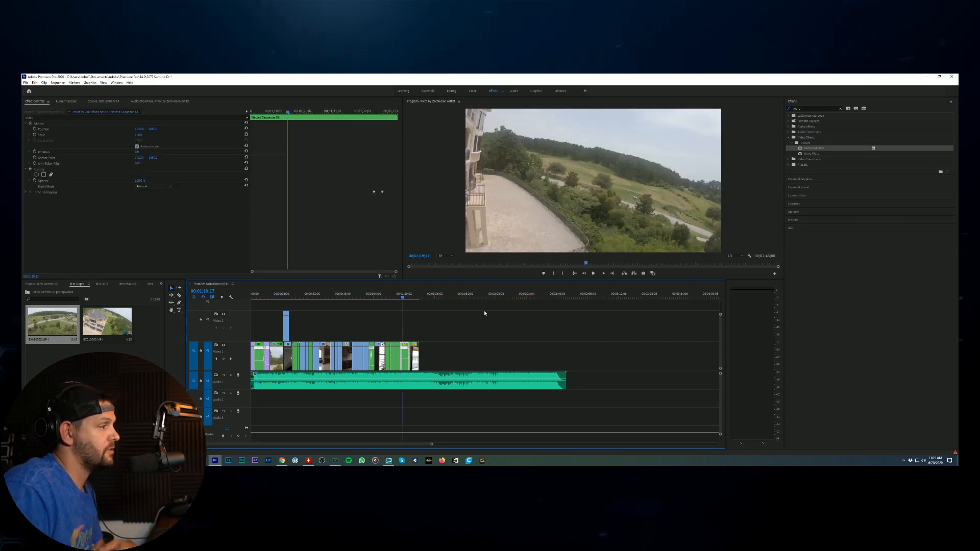
{"action": "left_click", "coordinate": [592, 273]}
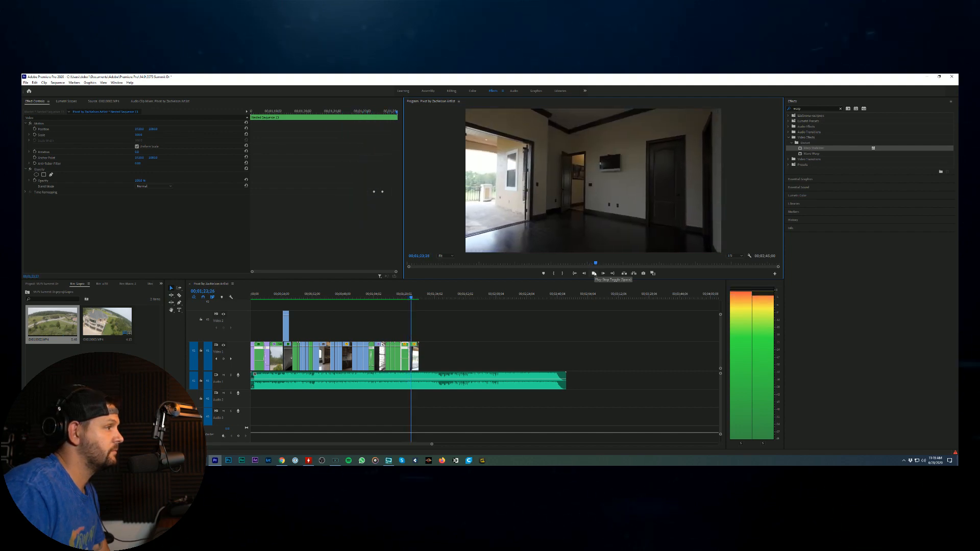
{"action": "left_click", "coordinate": [594, 274]}
Step: Trim more off the start of the patio-door room clip and butt it against the end of the aerial clip
{"action": "left_click", "coordinate": [553, 334]}
{"action": "key", "text": "="}
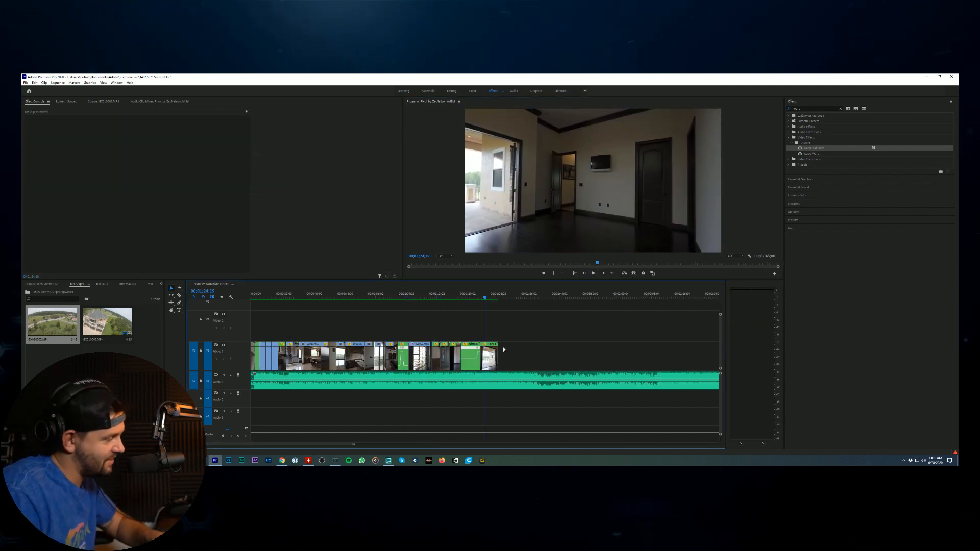
{"action": "key", "text": "="}
{"action": "key", "text": "="}
{"action": "left_click_drag", "start_coordinate": [509, 349], "coordinate": [527, 350]}
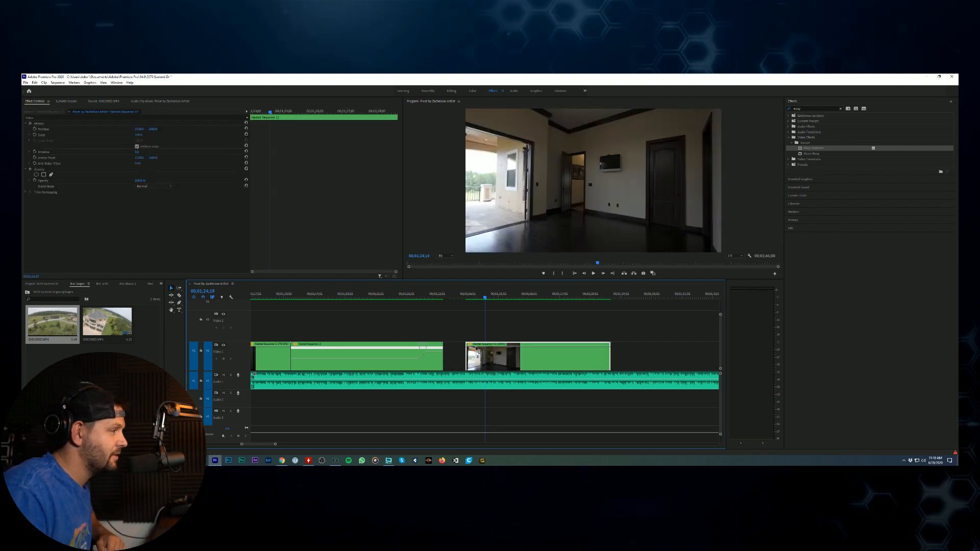
{"action": "mouse_move", "coordinate": [467, 352]}
{"action": "left_mouse_down"}
{"action": "mouse_move", "coordinate": [454, 351]}
{"action": "mouse_move", "coordinate": [468, 357]}
{"action": "left_mouse_up"}
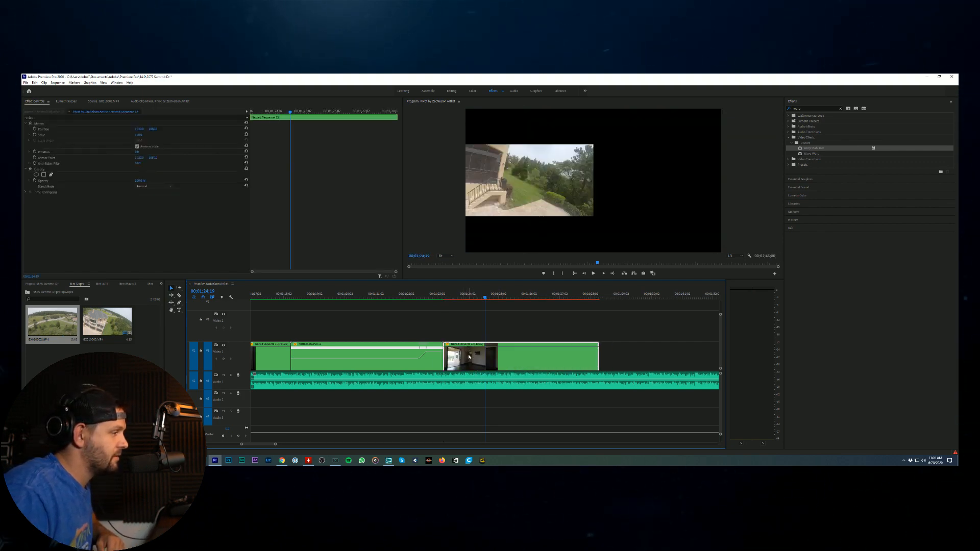
Step: Nest the trimmed patio-door room clip again and display its Time Remapping speed line
{"action": "right_click", "coordinate": [469, 357]}
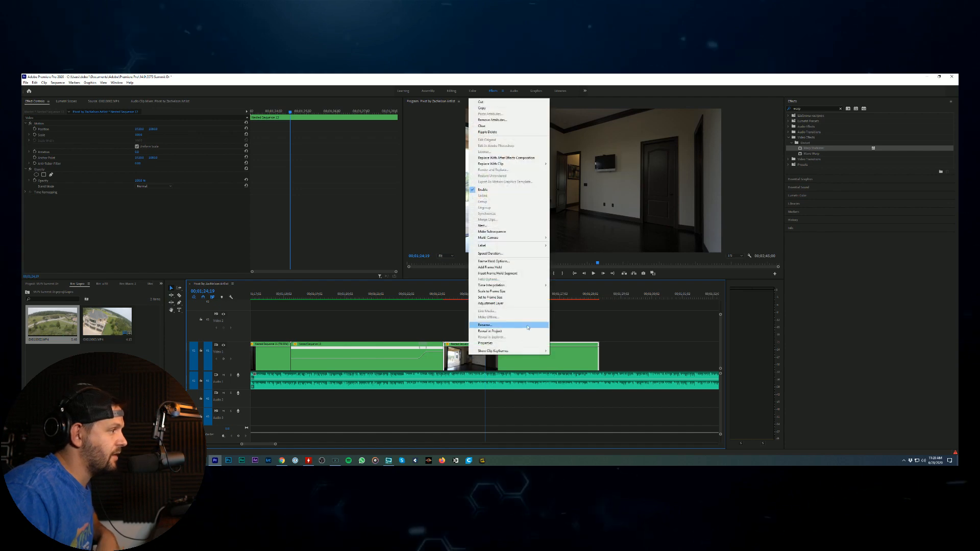
{"action": "left_click", "coordinate": [458, 351]}
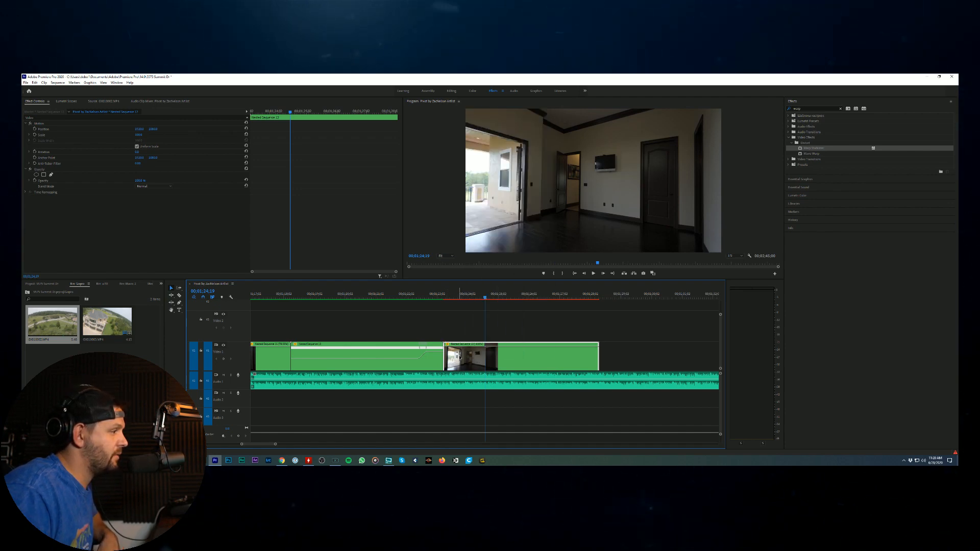
{"action": "right_click", "coordinate": [459, 356]}
{"action": "left_click", "coordinate": [473, 226]}
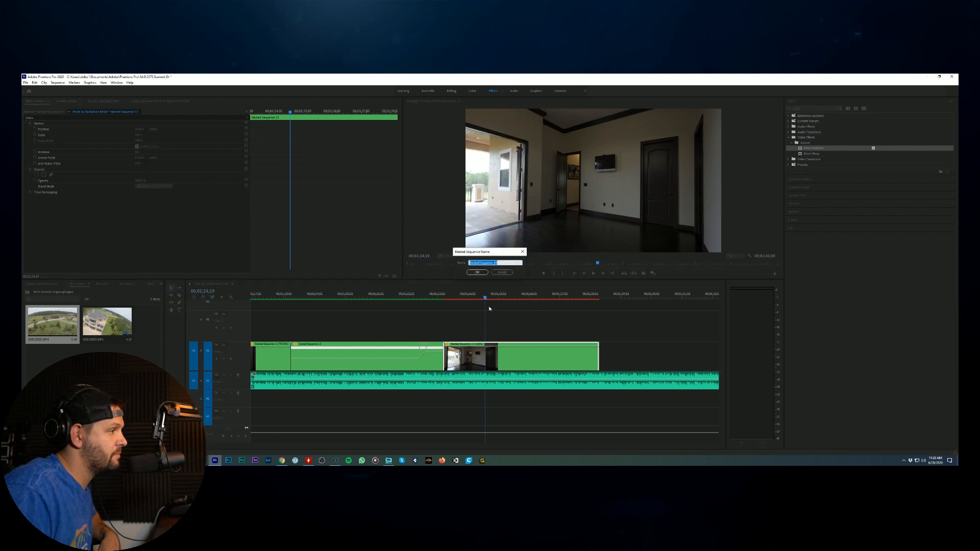
{"action": "key", "text": "Return"}
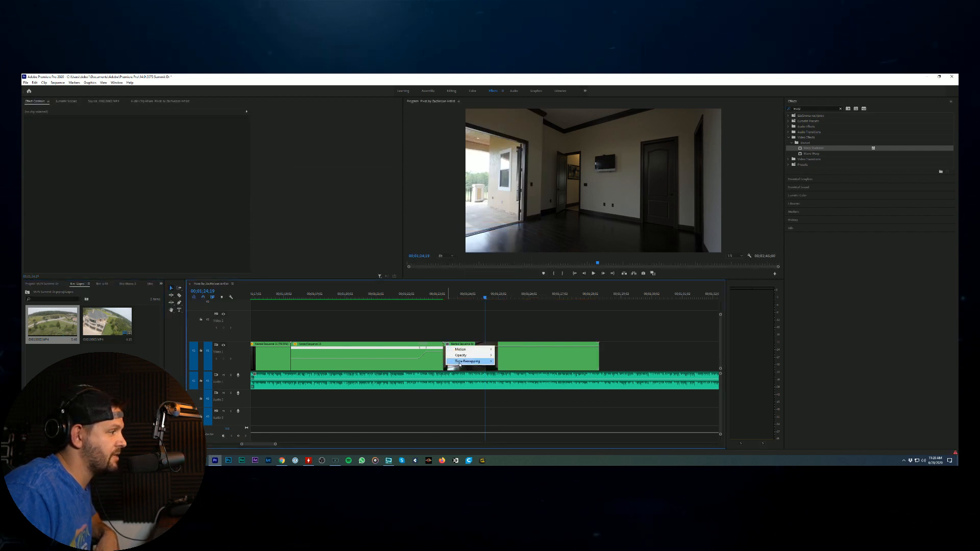
{"action": "left_click", "coordinate": [517, 361]}
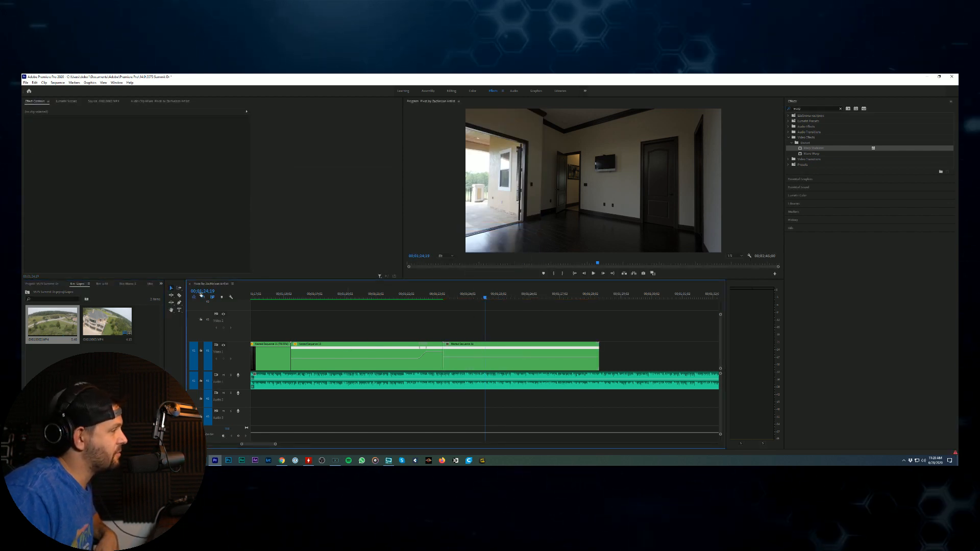
Step: Add a speed keyframe near the start of the nested patio-door room clip, speed up its opening, and split the keyframe into a ramp
{"action": "left_click", "coordinate": [179, 303]}
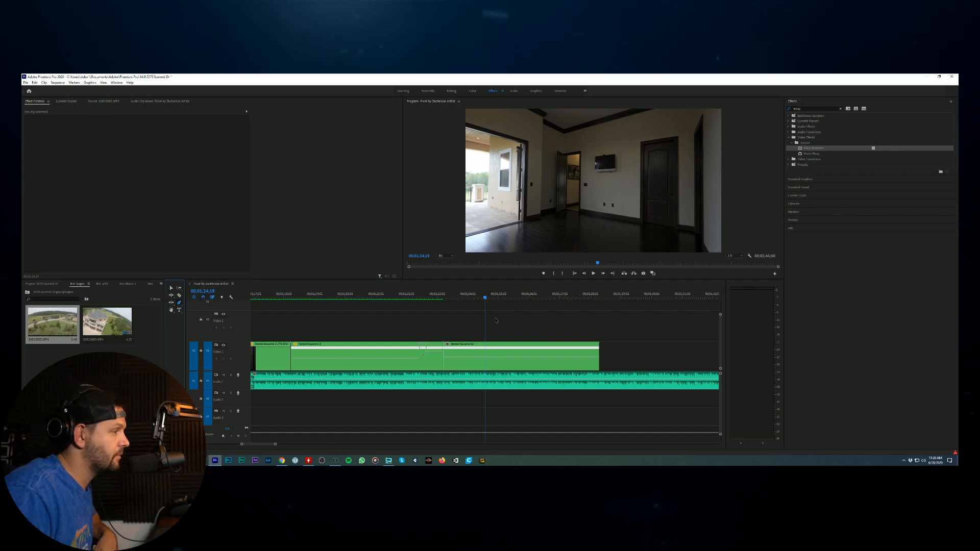
{"action": "left_click_drag", "start_coordinate": [488, 299], "coordinate": [496, 299]}
{"action": "left_click", "coordinate": [491, 360]}
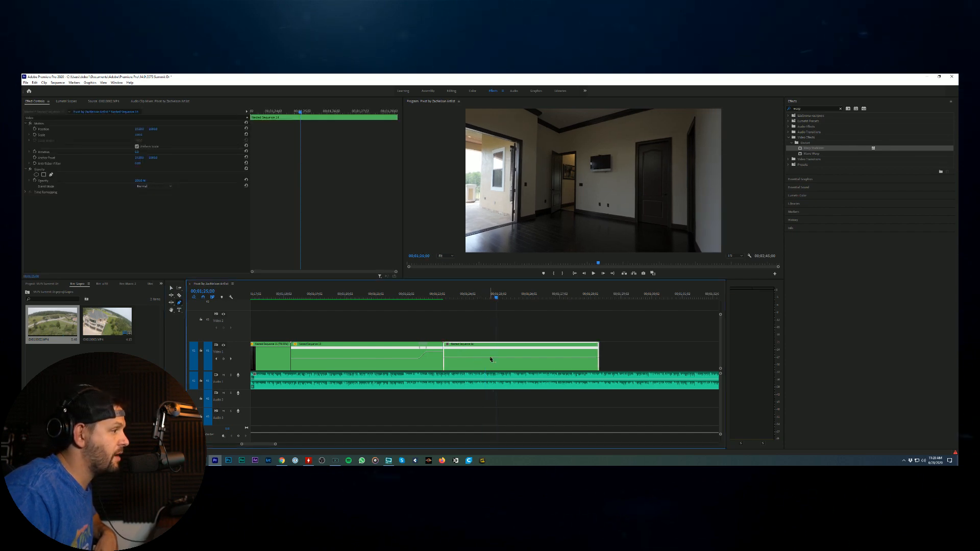
{"action": "left_click", "coordinate": [495, 347]}
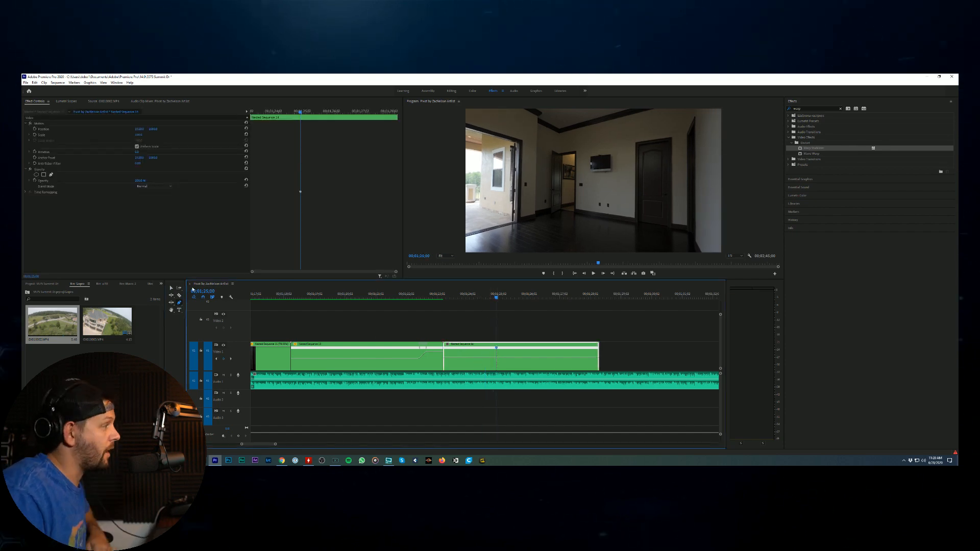
{"action": "left_click_drag", "start_coordinate": [496, 347], "coordinate": [452, 352]}
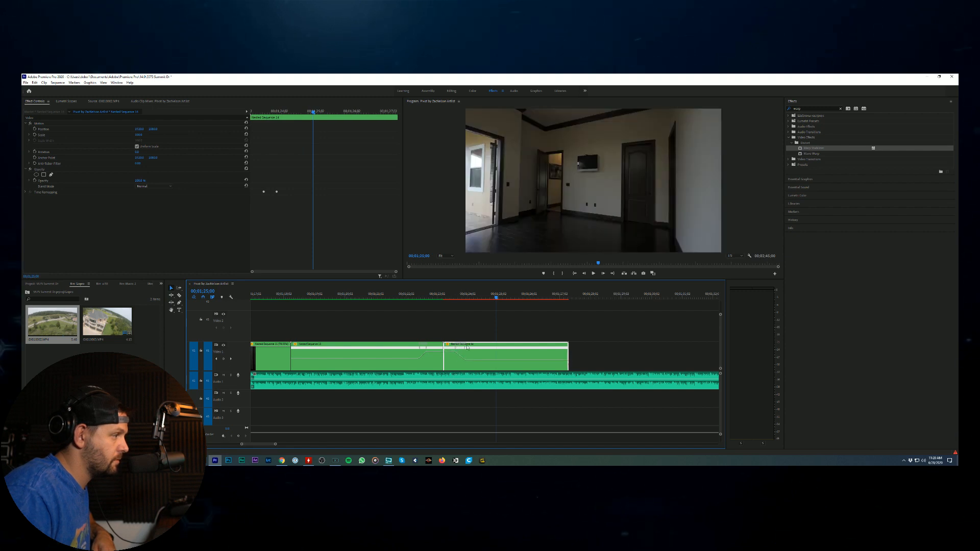
{"action": "left_click", "coordinate": [459, 353]}
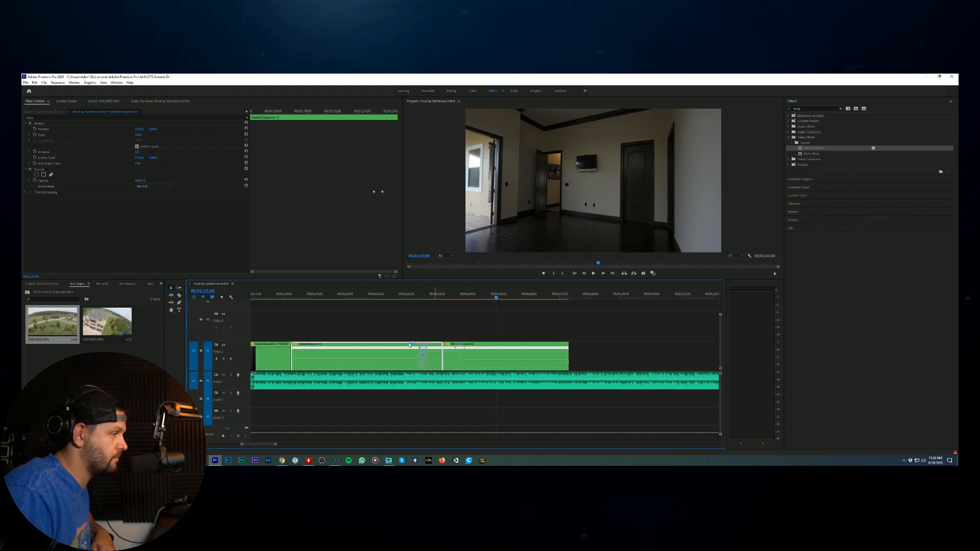
Step: Render the previews for the edited section of the sequence and save the project
{"action": "left_click", "coordinate": [386, 296]}
{"action": "key", "text": "Return"}
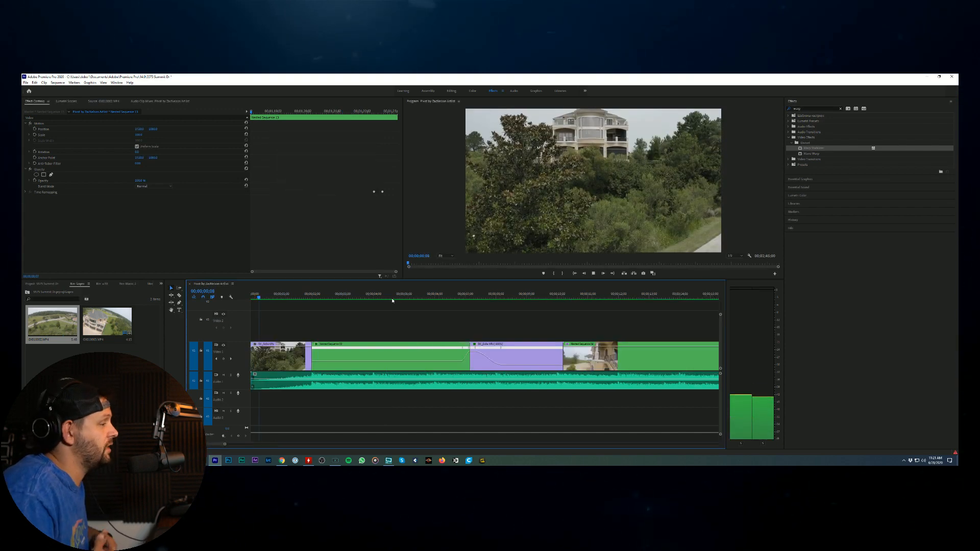
{"action": "left_click", "coordinate": [555, 307]}
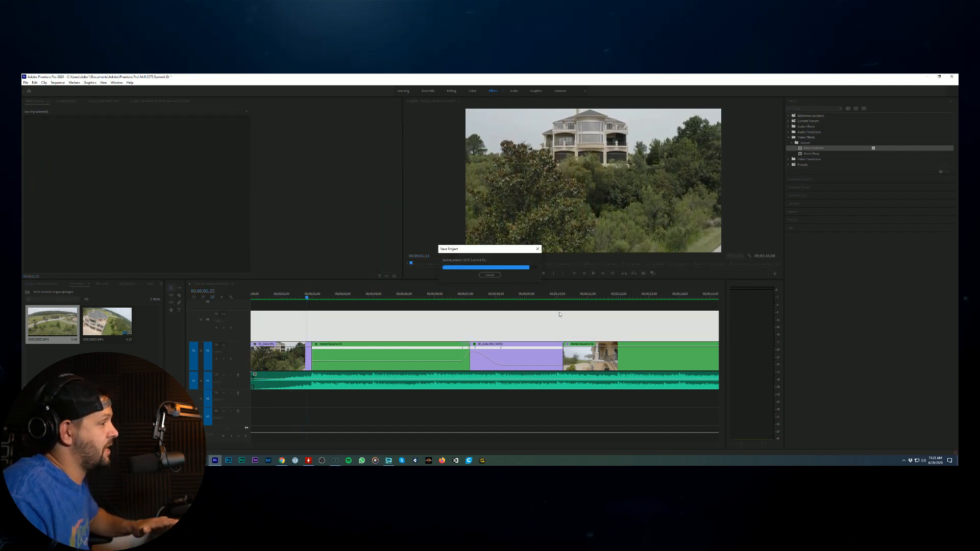
Step: Play the sequence from the small bathroom clip through the aerial clip into the patio-door room
{"action": "key", "text": "minus"}
{"action": "key", "text": "minus"}
{"action": "key", "text": "minus"}
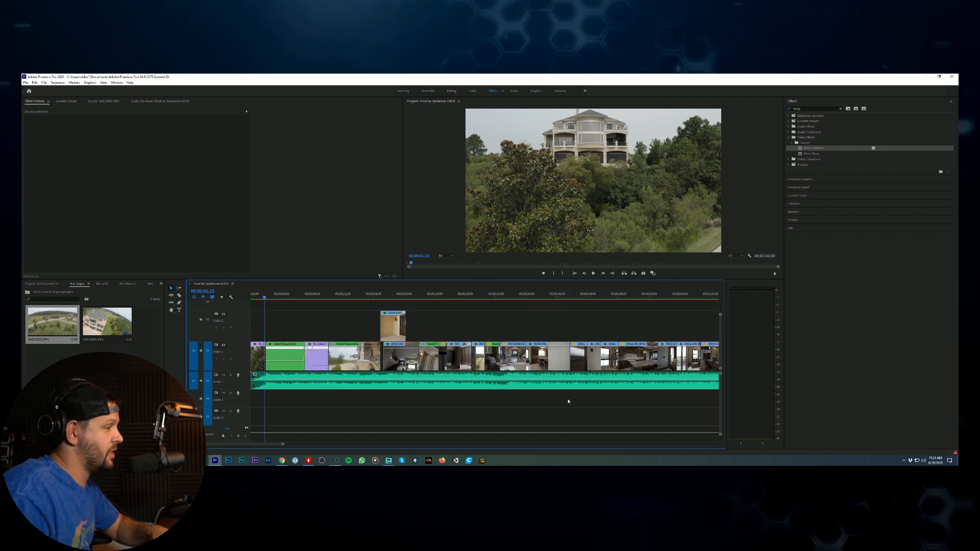
{"action": "left_click", "coordinate": [539, 297]}
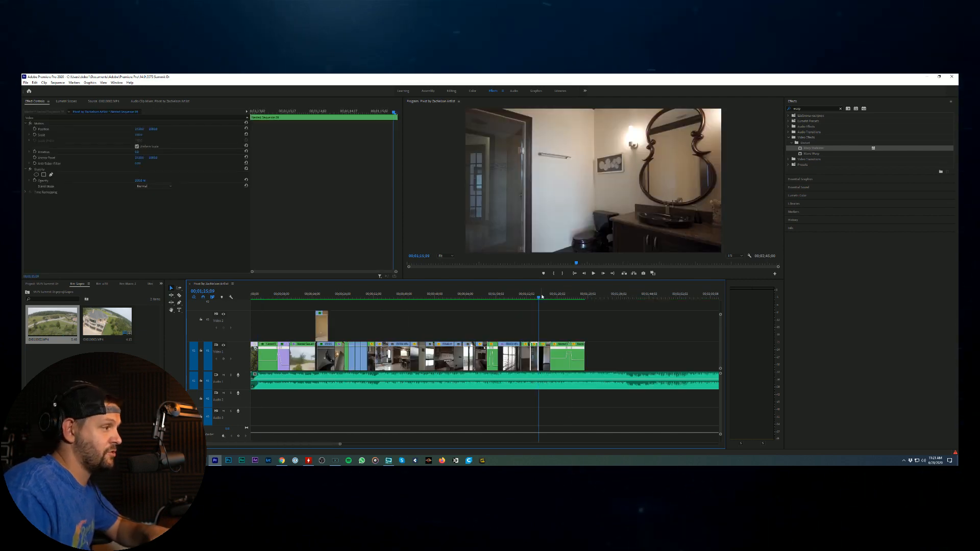
{"action": "left_click", "coordinate": [592, 273]}
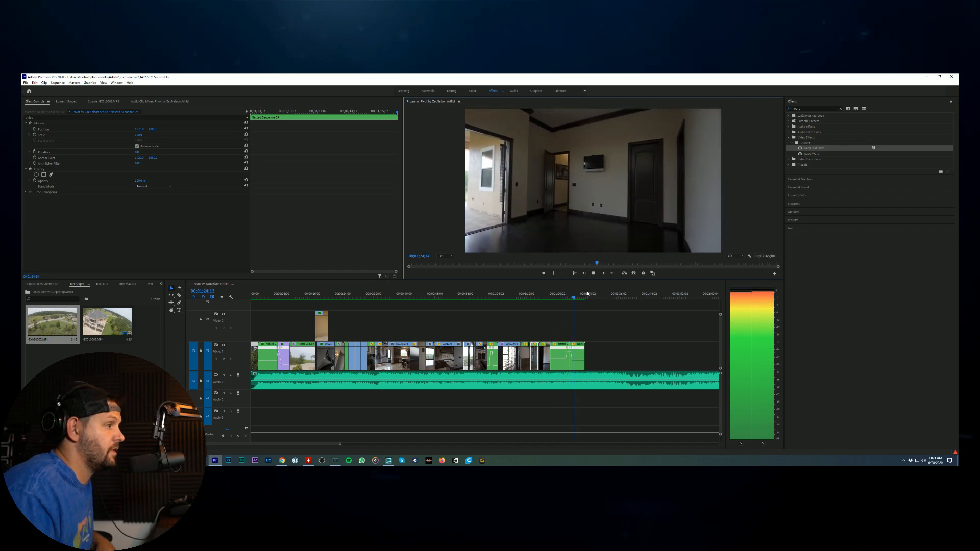
{"action": "key", "text": "space"}
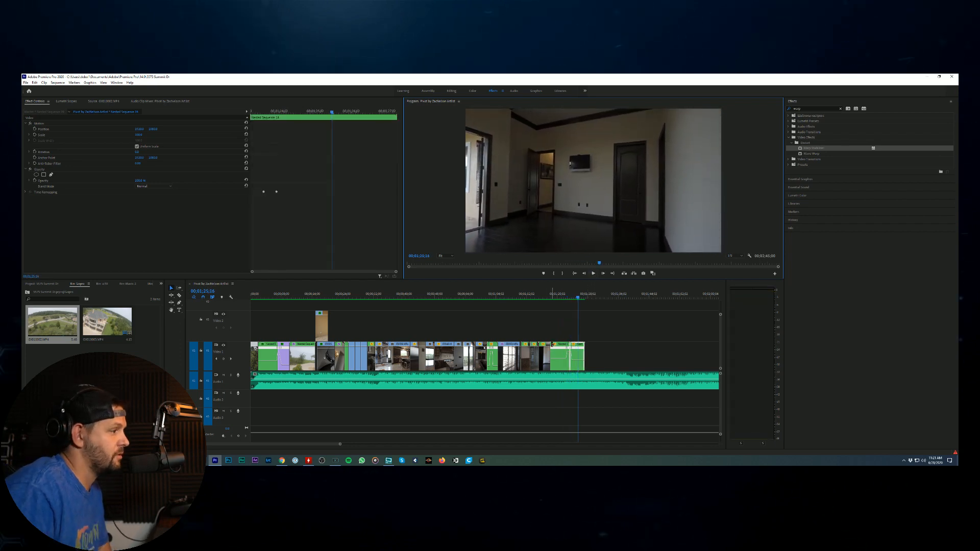
Step: Replay the opening of the speed-ramped aerial clip, trim off its slow start and close the gap before it
{"action": "left_click", "coordinate": [555, 296]}
{"action": "key", "text": "space"}
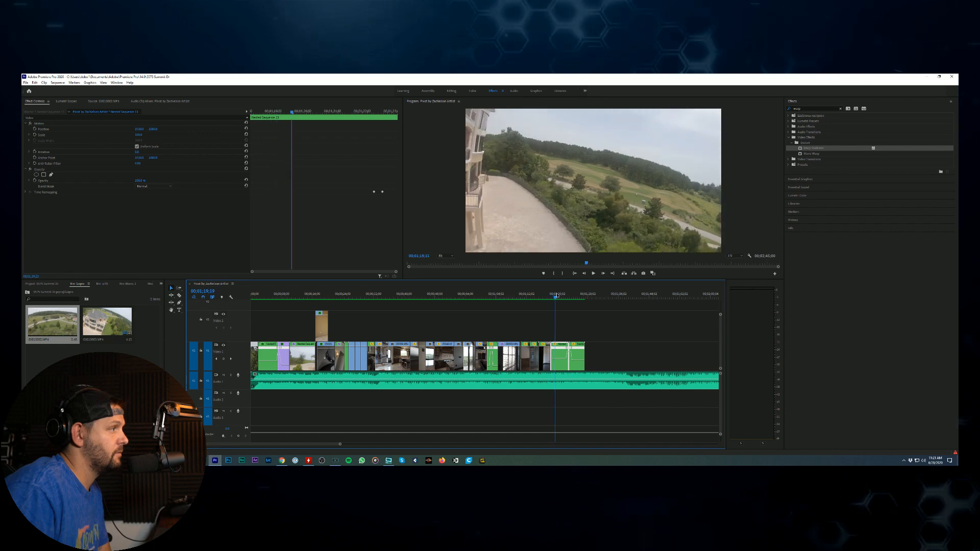
{"action": "left_click", "coordinate": [558, 296]}
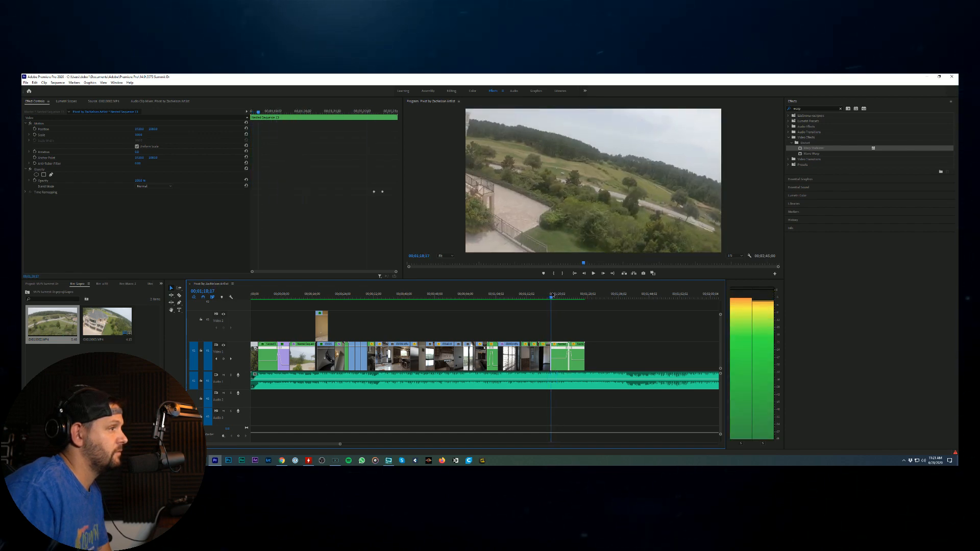
{"action": "key", "text": "space"}
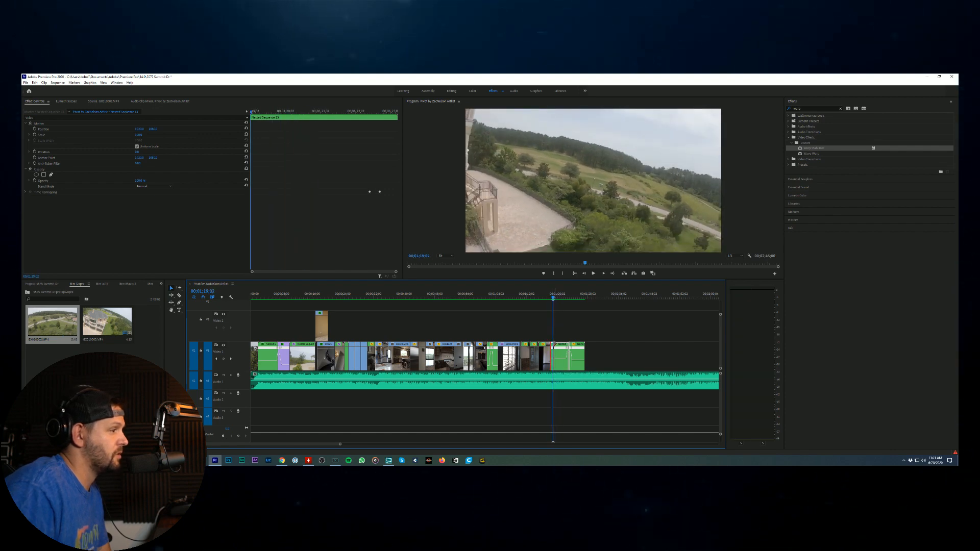
{"action": "left_click_drag", "start_coordinate": [570, 351], "coordinate": [557, 346]}
Step: Play from the small bathroom clip through the shortened aerial clip to check the pacing of the cuts
{"action": "key", "text": "Up"}
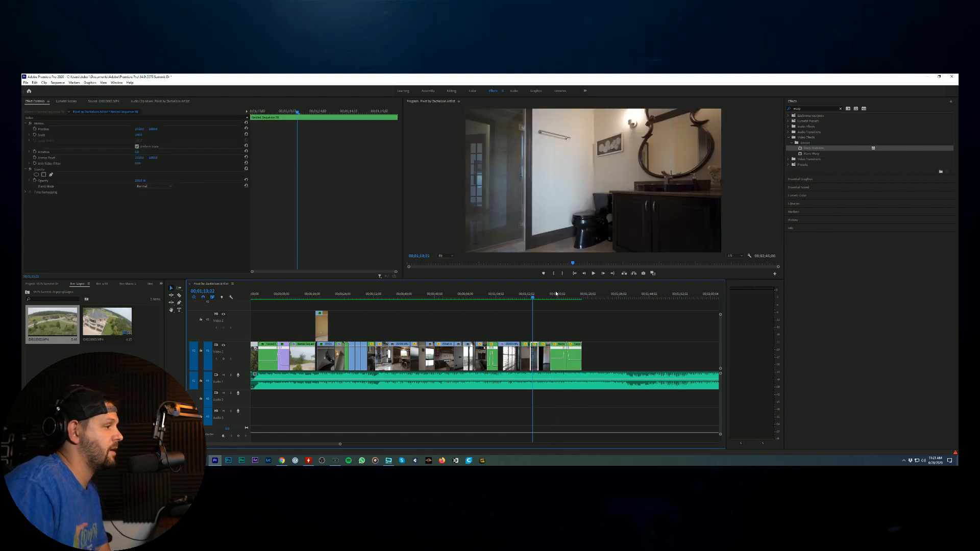
{"action": "left_click", "coordinate": [594, 274]}
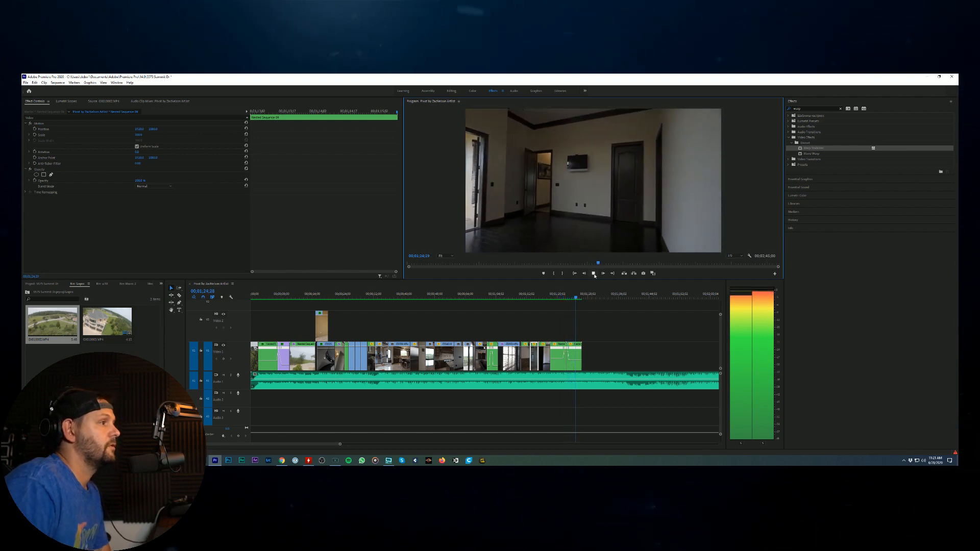
{"action": "left_click", "coordinate": [594, 274]}
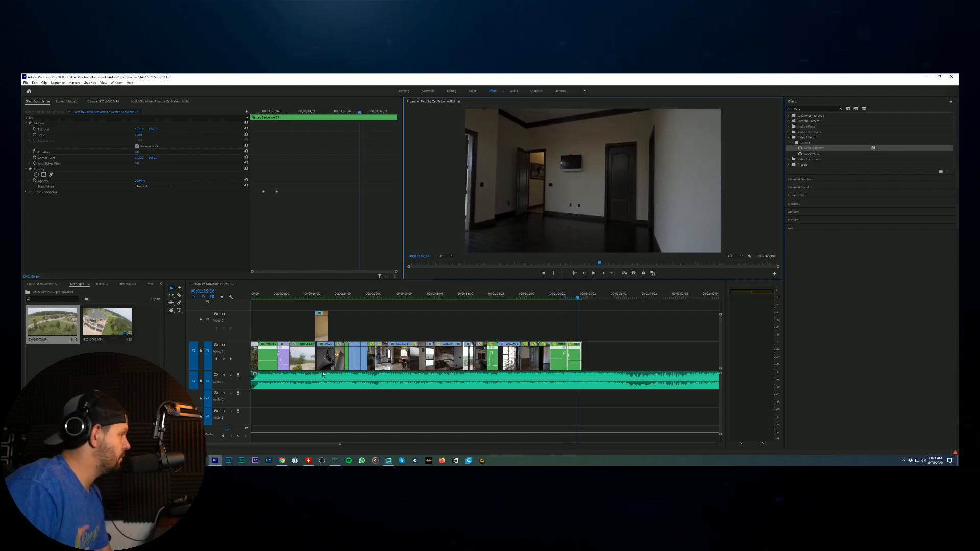
Step: Browse the interior footage bin and load the double-vanity bathroom clip for previewing
{"action": "left_click", "coordinate": [27, 292]}
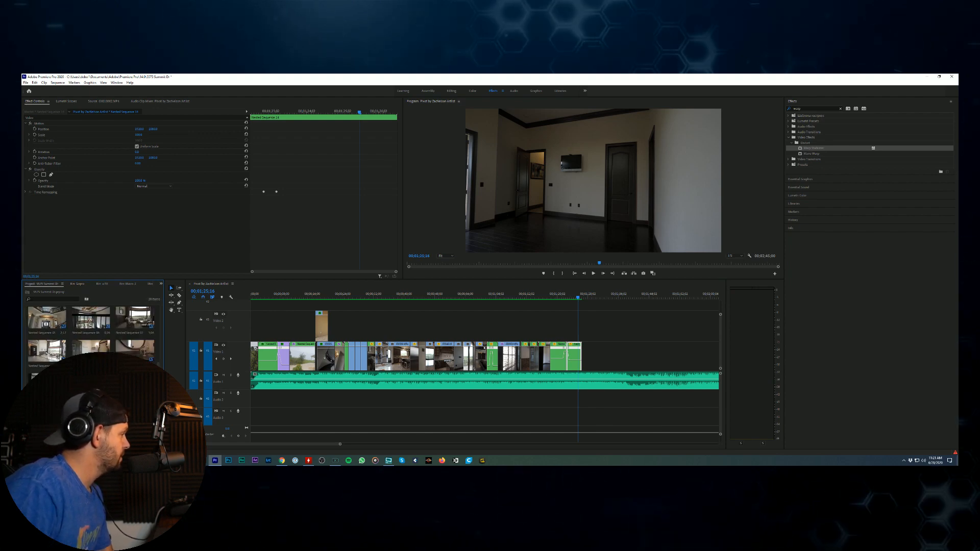
{"action": "scroll", "coordinate": [79, 336], "scroll_direction": "up", "scroll_amount": 3}
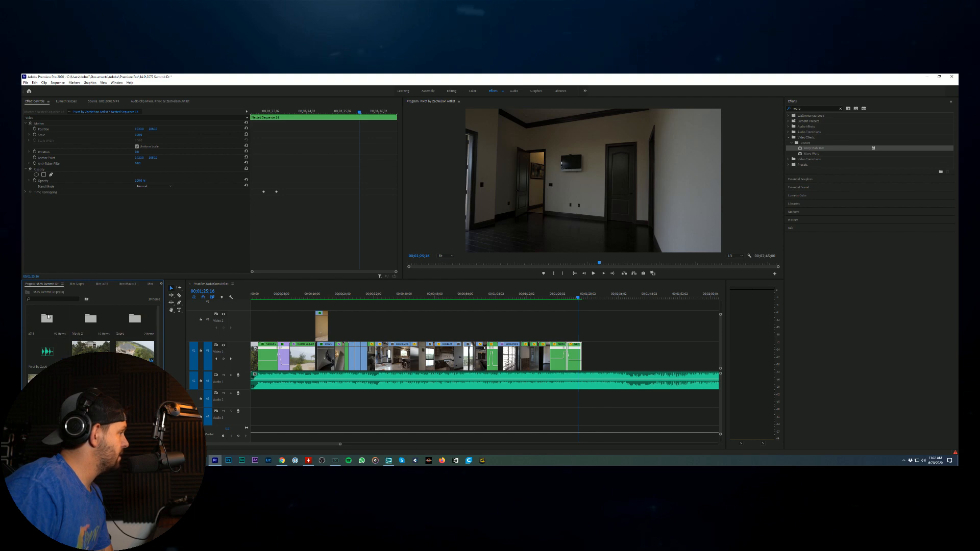
{"action": "double_click", "coordinate": [48, 317]}
{"action": "scroll", "coordinate": [90, 332], "scroll_direction": "down", "scroll_amount": 5}
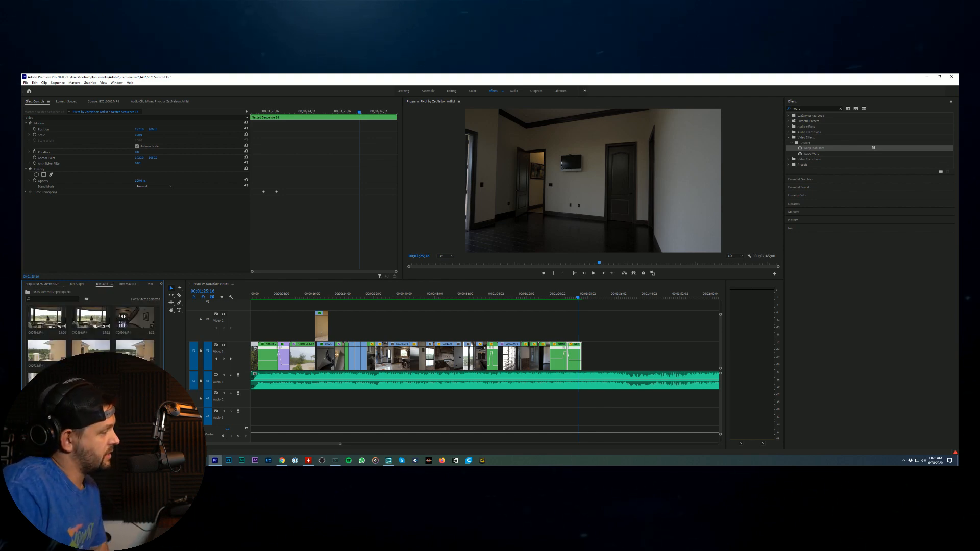
{"action": "scroll", "coordinate": [91, 331], "scroll_direction": "up", "scroll_amount": 5}
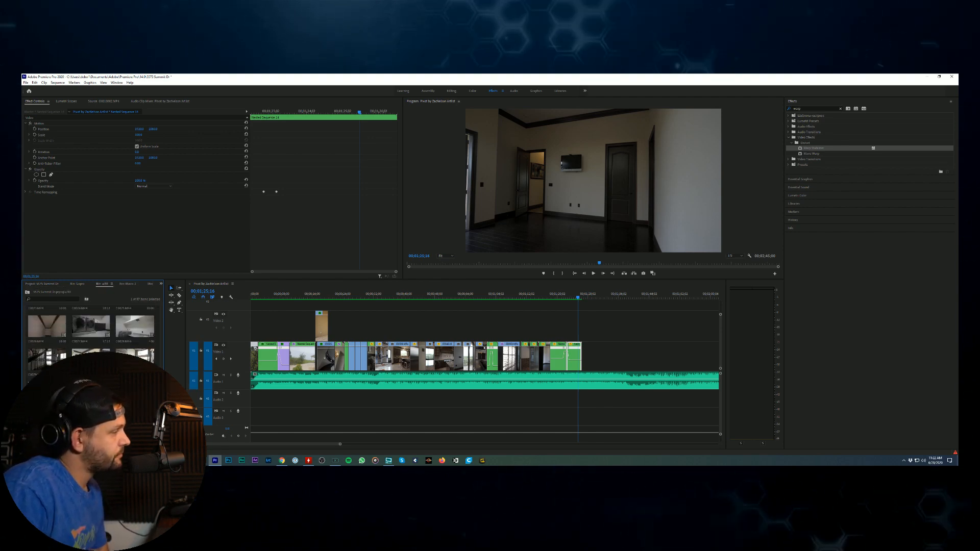
{"action": "scroll", "coordinate": [91, 331], "scroll_direction": "up", "scroll_amount": 3}
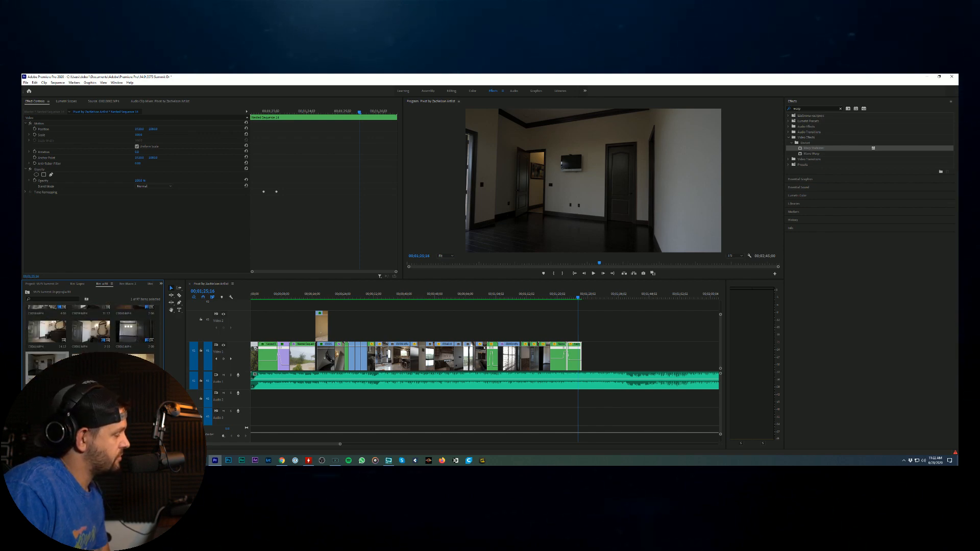
{"action": "scroll", "coordinate": [90, 332], "scroll_direction": "up", "scroll_amount": 1}
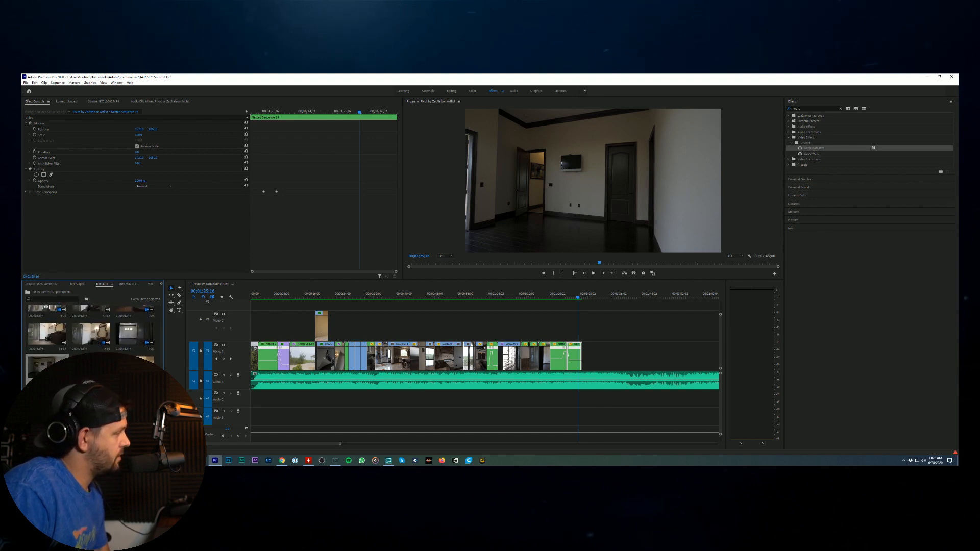
{"action": "double_click", "coordinate": [47, 365]}
Step: Mark a short range of the double-vanity bathroom clip and place it directly after the patio-door room clip
{"action": "left_click_drag", "start_coordinate": [122, 265], "coordinate": [140, 265]}
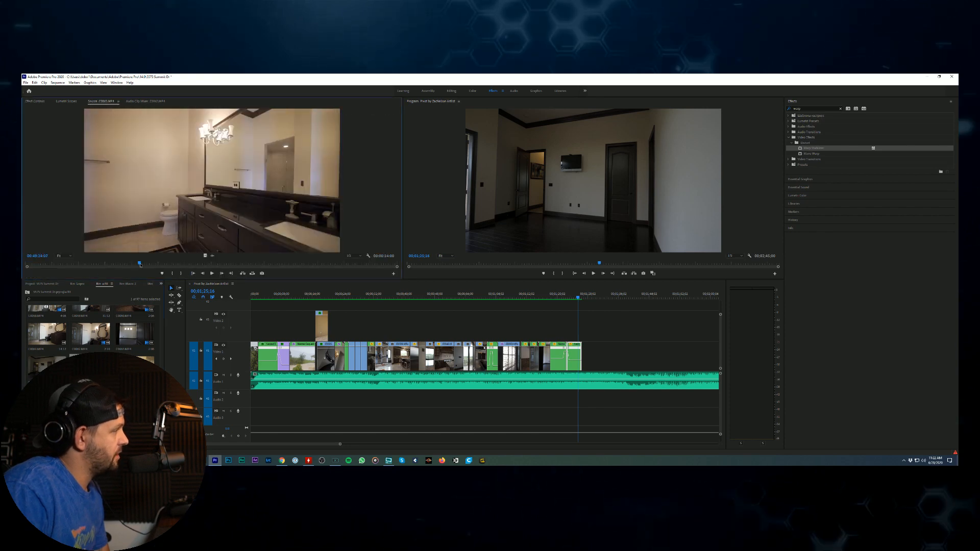
{"action": "key", "text": "space"}
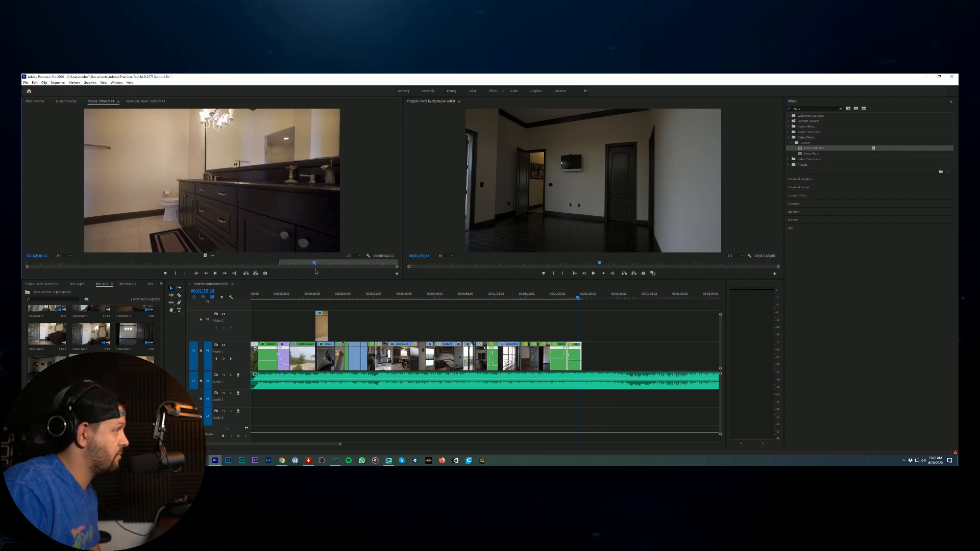
{"action": "left_click", "coordinate": [325, 264]}
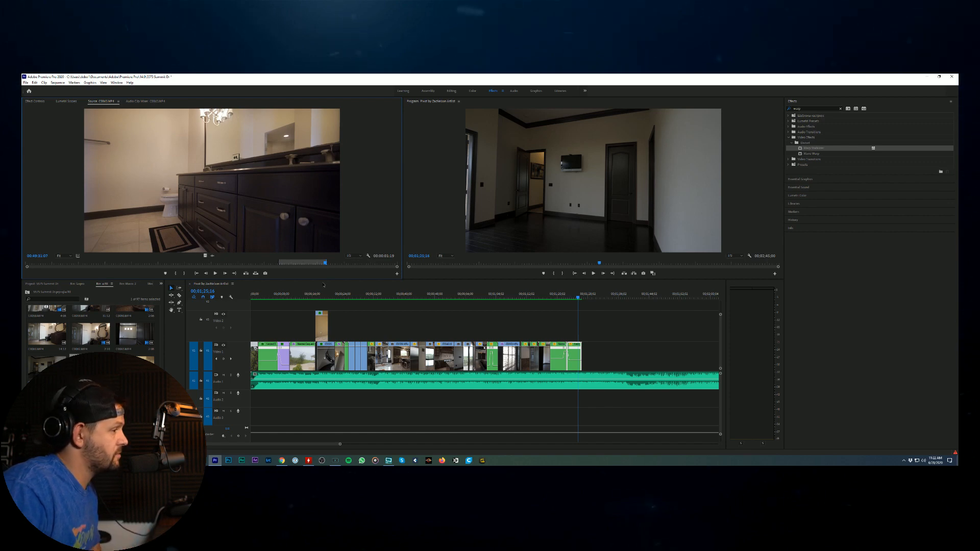
{"action": "left_click_drag", "start_coordinate": [323, 285], "coordinate": [598, 352]}
{"action": "left_click_drag", "start_coordinate": [578, 296], "coordinate": [593, 299]}
{"action": "mouse_move", "coordinate": [598, 347]}
{"action": "left_mouse_down"}
{"action": "mouse_move", "coordinate": [584, 343]}
{"action": "mouse_move", "coordinate": [600, 343]}
{"action": "left_mouse_up"}
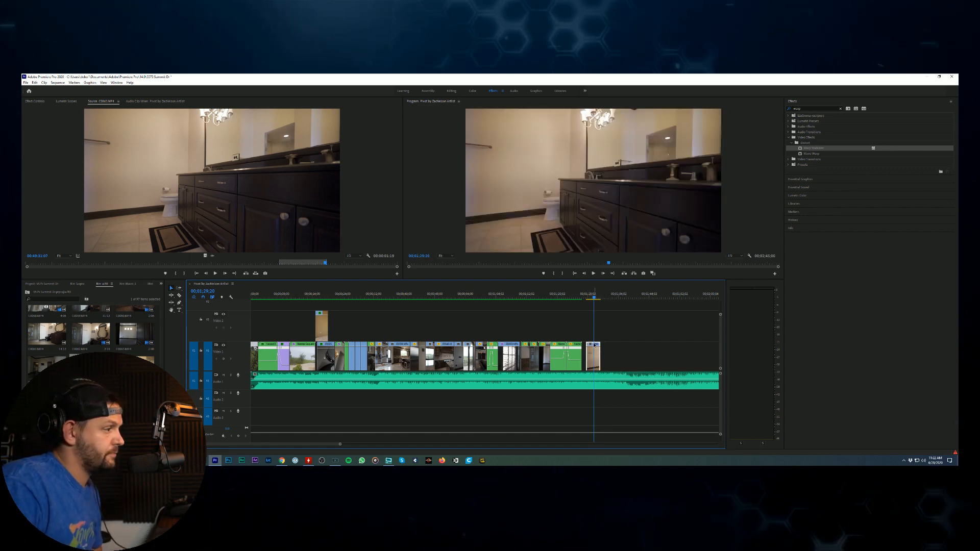
{"action": "left_click_drag", "start_coordinate": [598, 349], "coordinate": [594, 349]}
{"action": "left_click", "coordinate": [588, 294]}
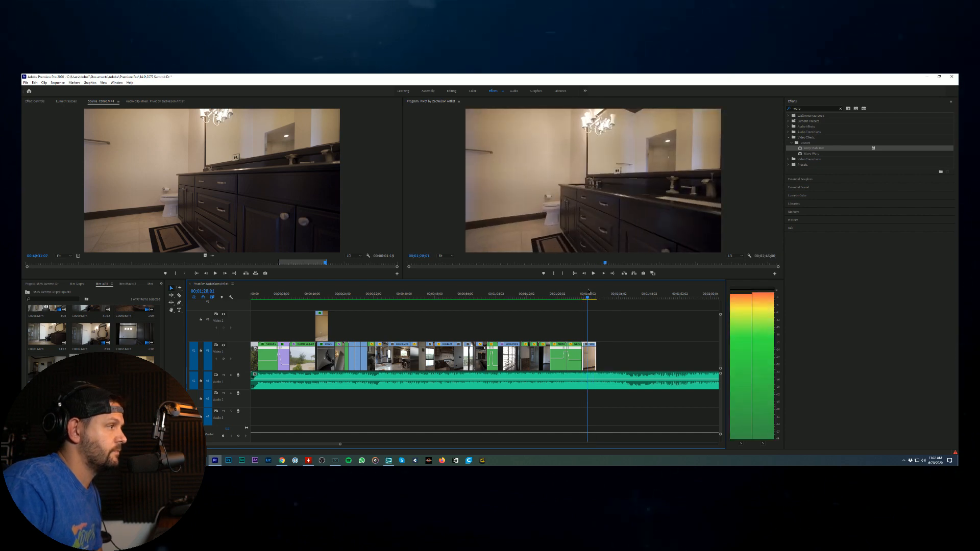
{"action": "right_click", "coordinate": [591, 355]}
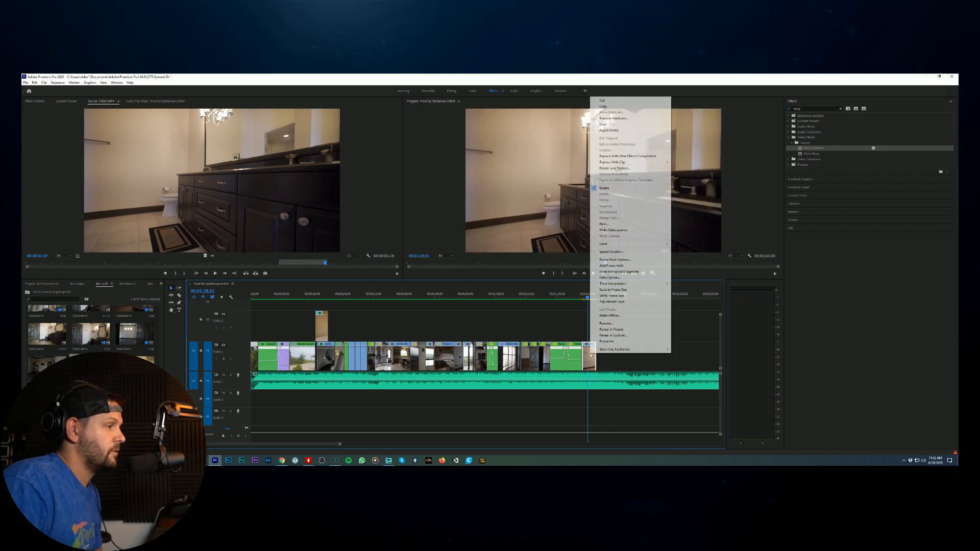
{"action": "left_click", "coordinate": [604, 253]}
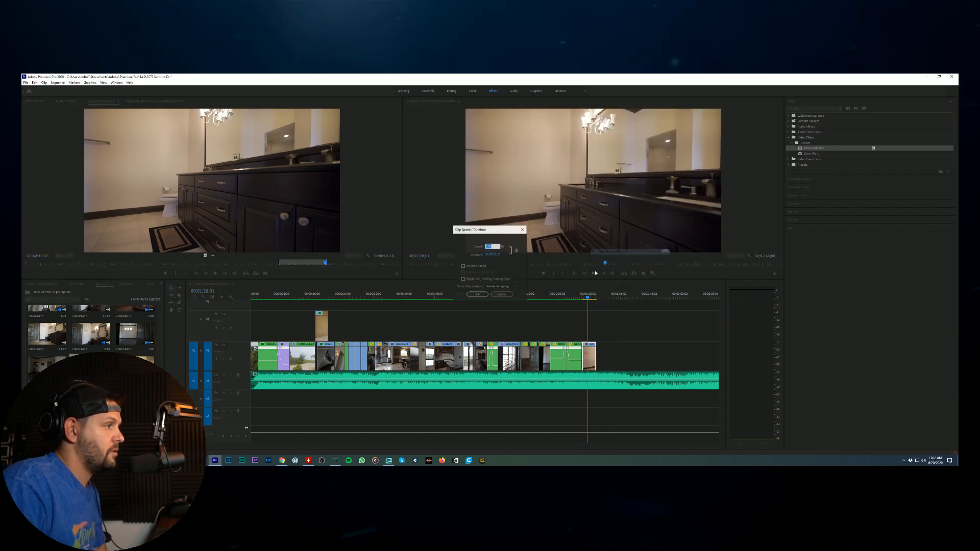
{"action": "left_click", "coordinate": [499, 296]}
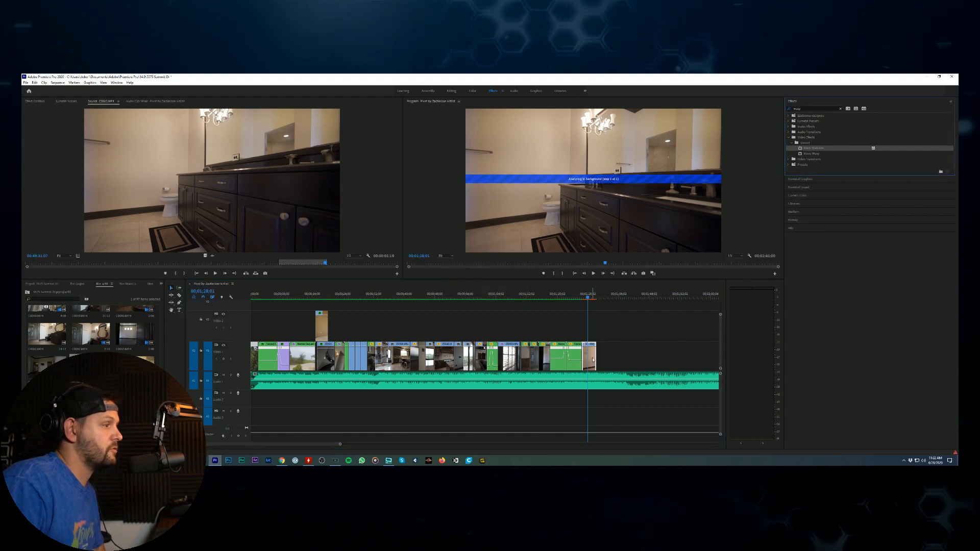
Step: Stabilize the double-vanity bathroom clip with Warp Stabilizer and scrub through its opening
{"action": "left_click", "coordinate": [34, 101]}
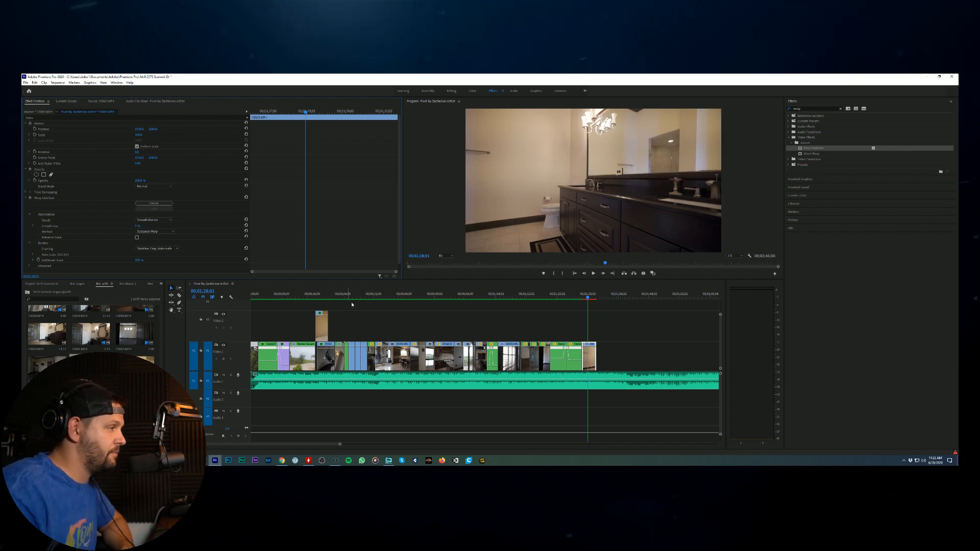
{"action": "left_click", "coordinate": [579, 294]}
{"action": "left_click_drag", "start_coordinate": [580, 294], "coordinate": [590, 298]}
Step: Nest the stabilized double-vanity bathroom clip and reverse the nested clip's playback
{"action": "right_click", "coordinate": [590, 360]}
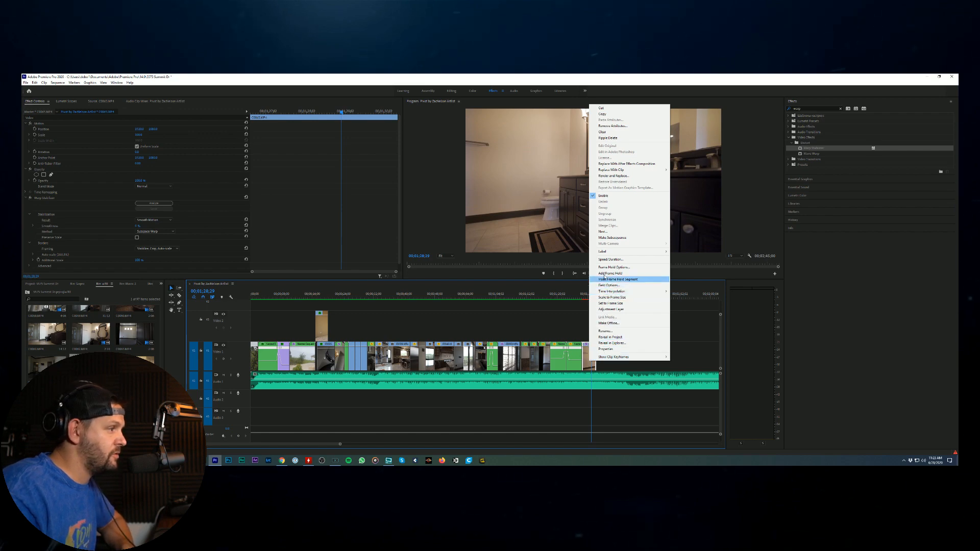
{"action": "left_click", "coordinate": [603, 231]}
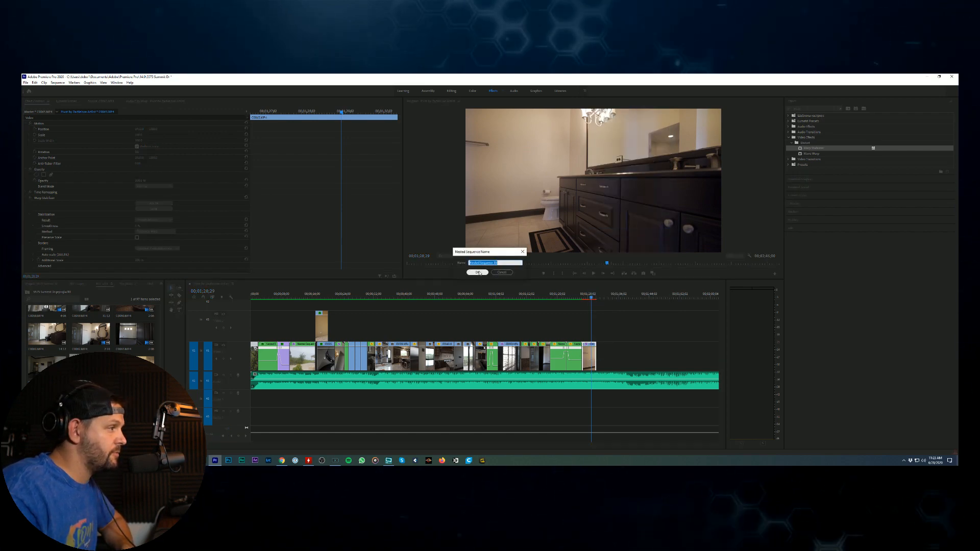
{"action": "key", "text": "Return"}
{"action": "right_click", "coordinate": [586, 357]}
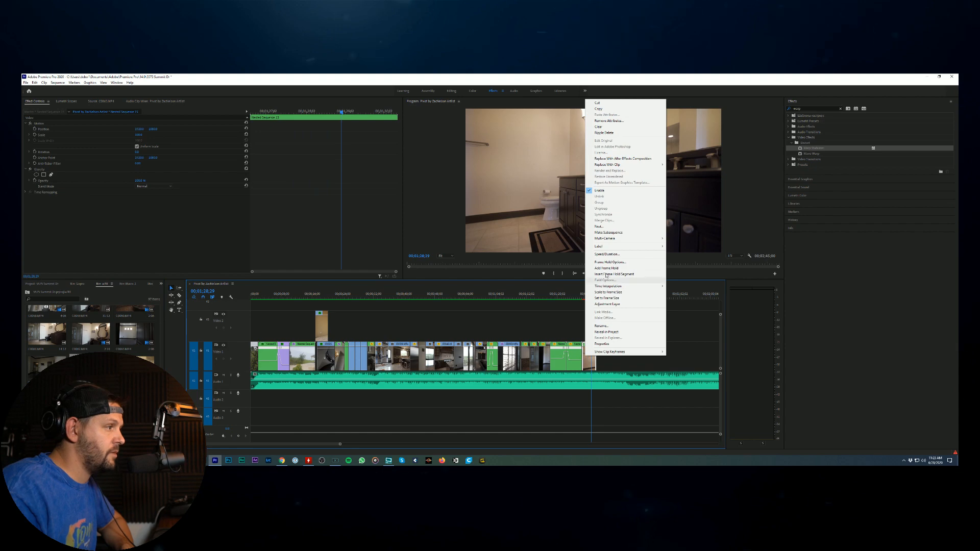
{"action": "left_click", "coordinate": [603, 254]}
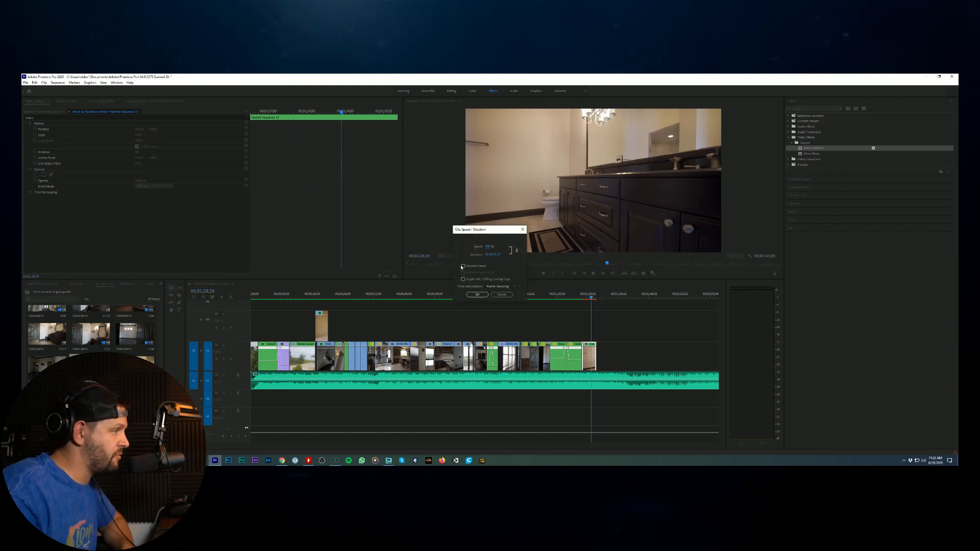
{"action": "left_click", "coordinate": [475, 295]}
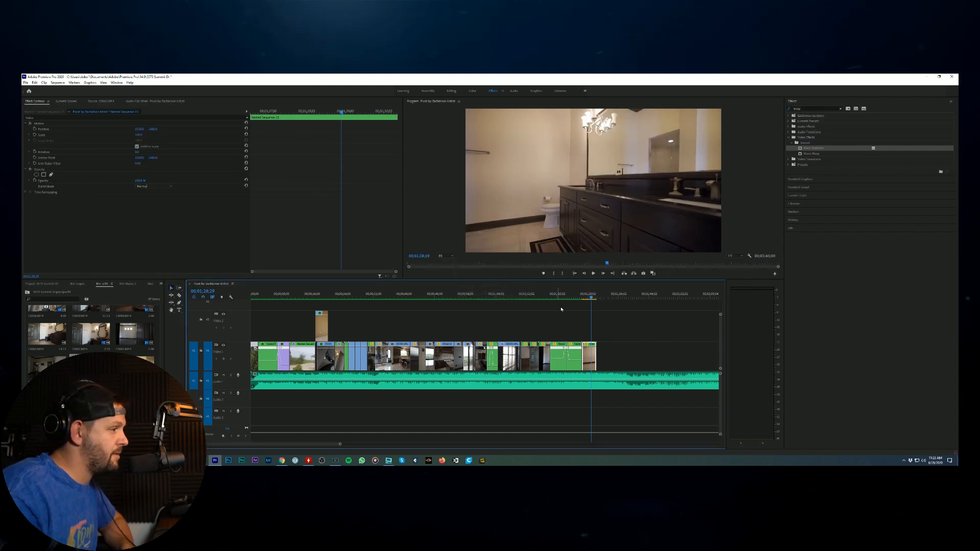
Step: Play the cut into the reversed double-vanity clip and trim its start, keeping it against the patio-door room clip
{"action": "left_click", "coordinate": [594, 273]}
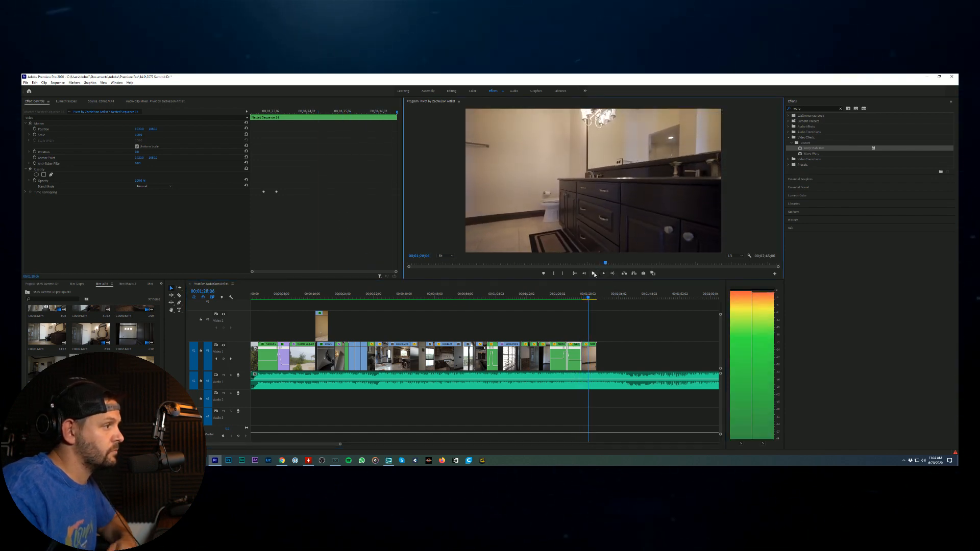
{"action": "left_click", "coordinate": [594, 273]}
{"action": "left_click", "coordinate": [615, 328]}
{"action": "key", "text": "="}
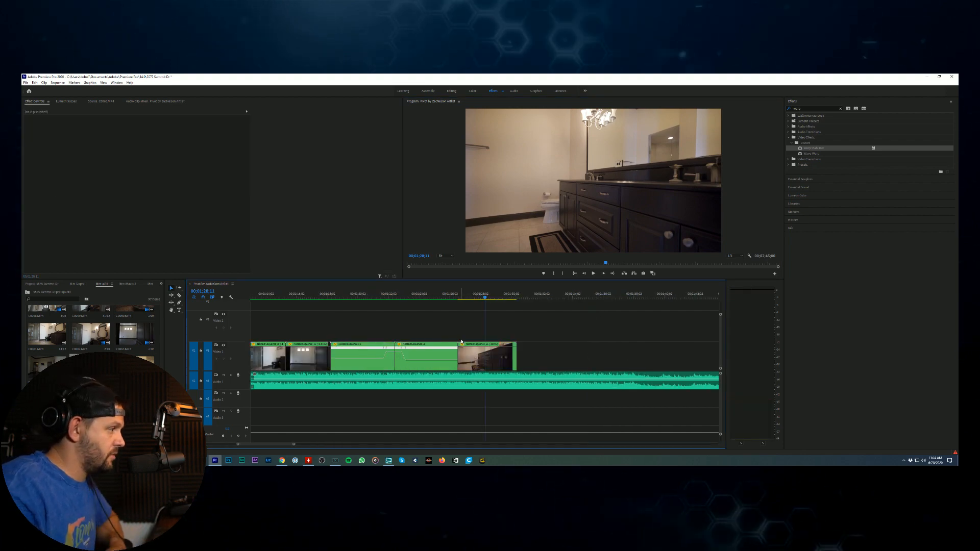
{"action": "mouse_move", "coordinate": [459, 351]}
{"action": "left_mouse_down"}
{"action": "mouse_move", "coordinate": [481, 345]}
{"action": "mouse_move", "coordinate": [470, 345]}
{"action": "left_mouse_up"}
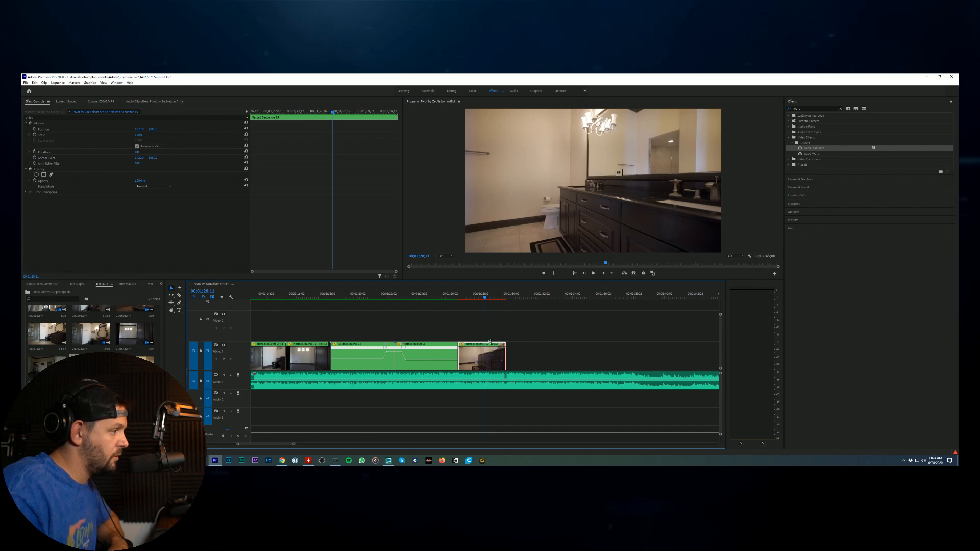
Step: Set the reversed double-vanity clip's speed to 80% and its time interpolation to Optical Flow
{"action": "right_click", "coordinate": [471, 347]}
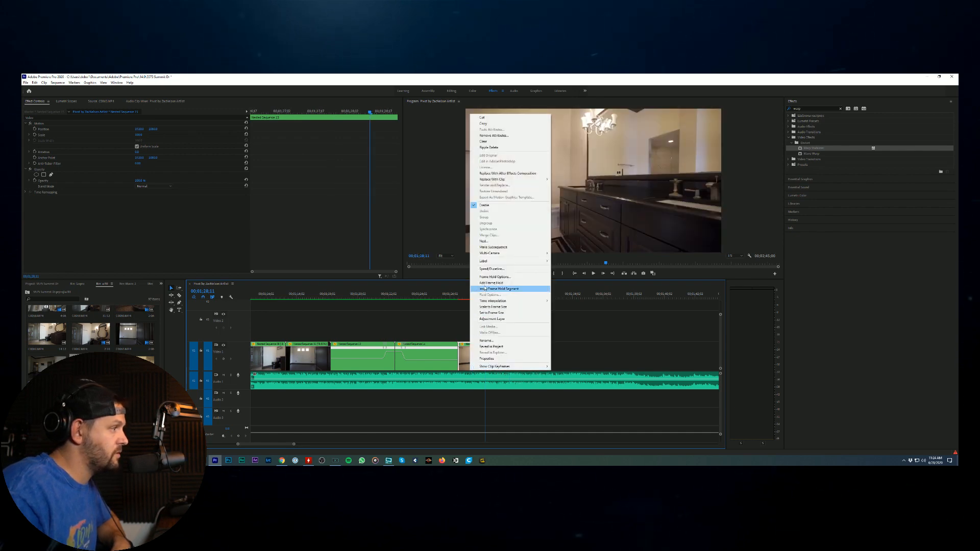
{"action": "left_click", "coordinate": [486, 270]}
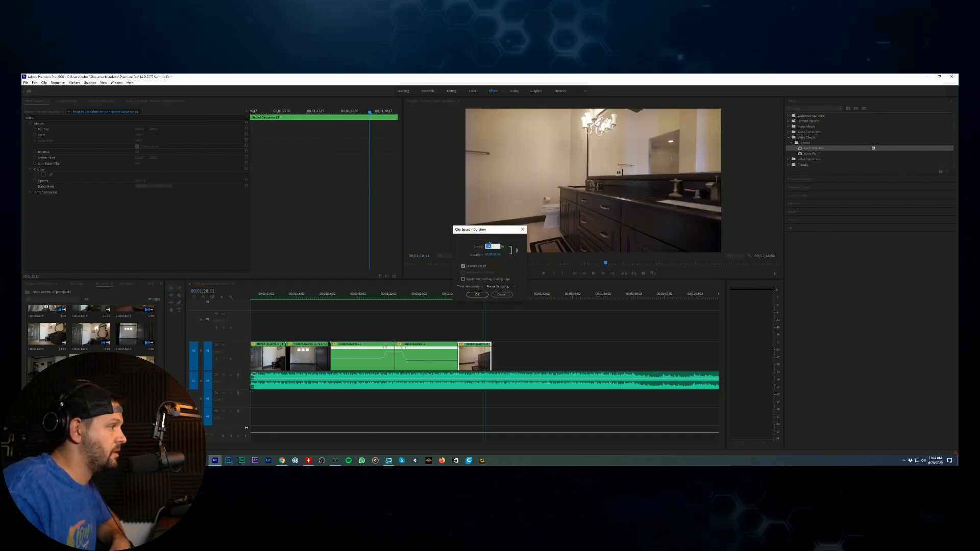
{"action": "type", "text": "80"}
{"action": "key", "text": "Return"}
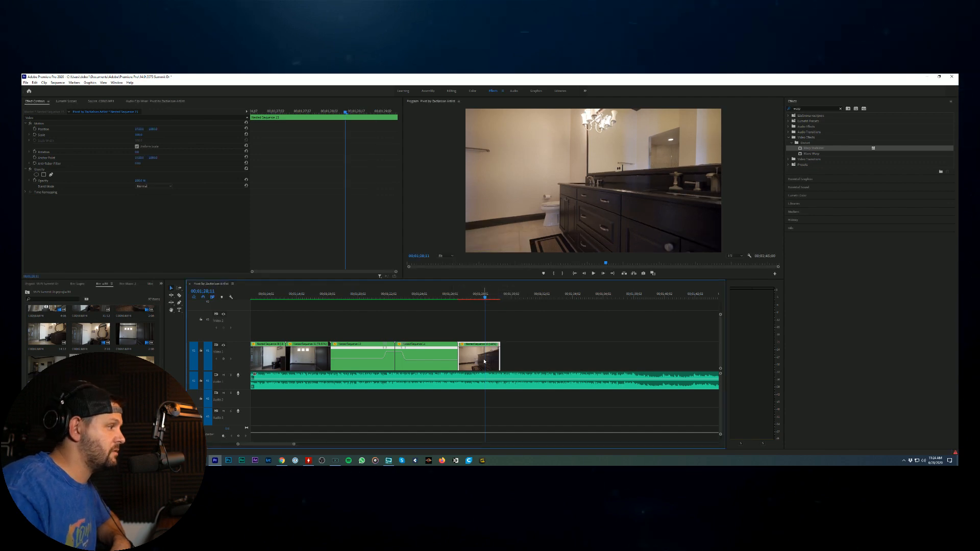
{"action": "right_click", "coordinate": [484, 361]}
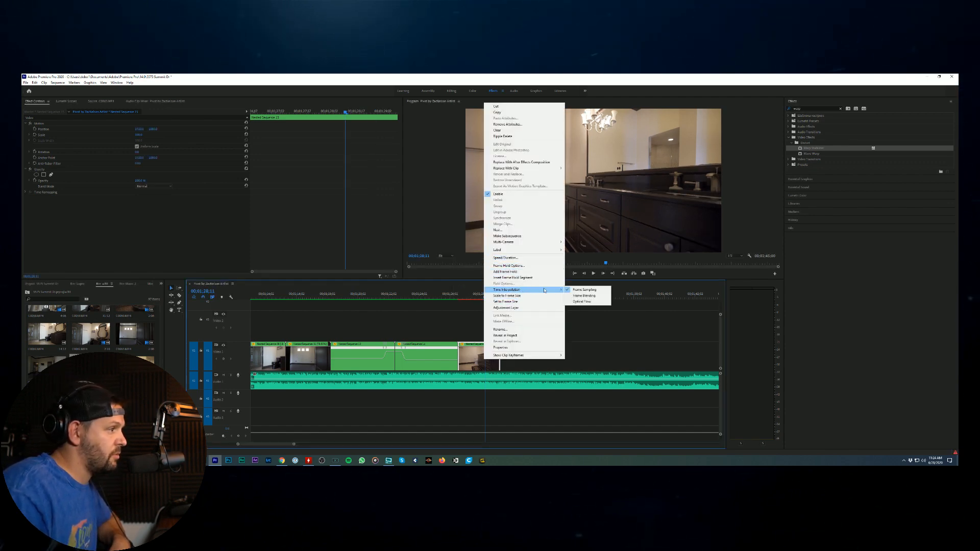
{"action": "left_click", "coordinate": [576, 302]}
Step: Play the cut from the patio-door room into the reversed double-vanity clip and trim the vanity clip's end slightly
{"action": "left_click", "coordinate": [600, 263]}
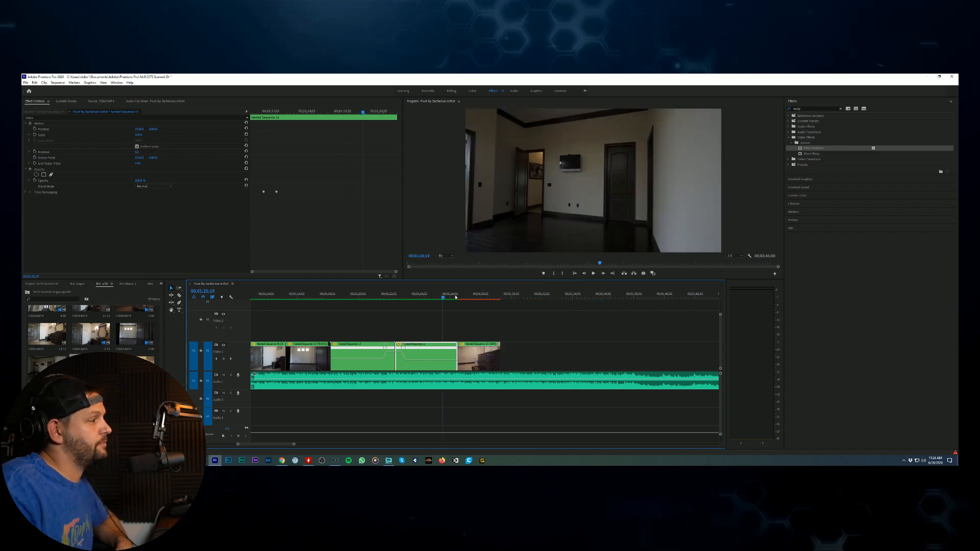
{"action": "left_click", "coordinate": [593, 274]}
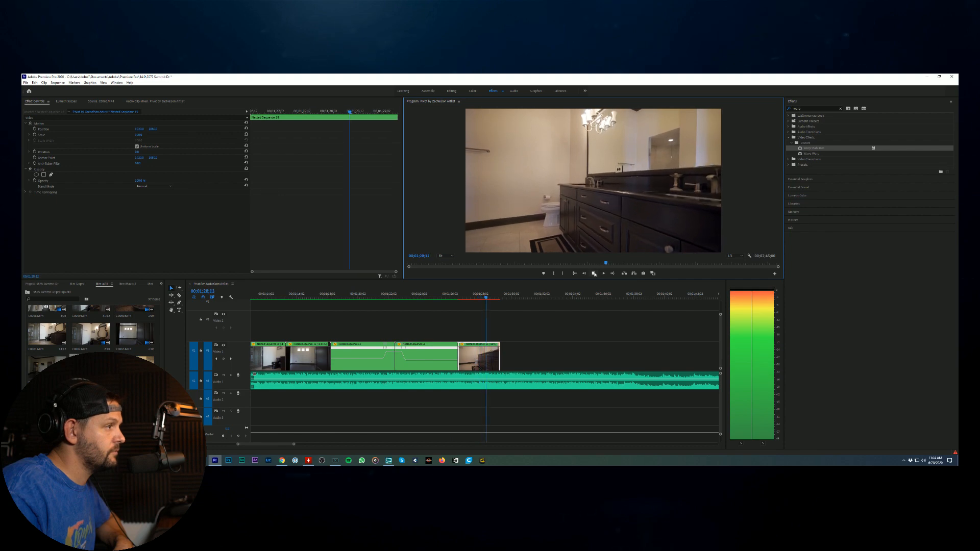
{"action": "key", "text": "space"}
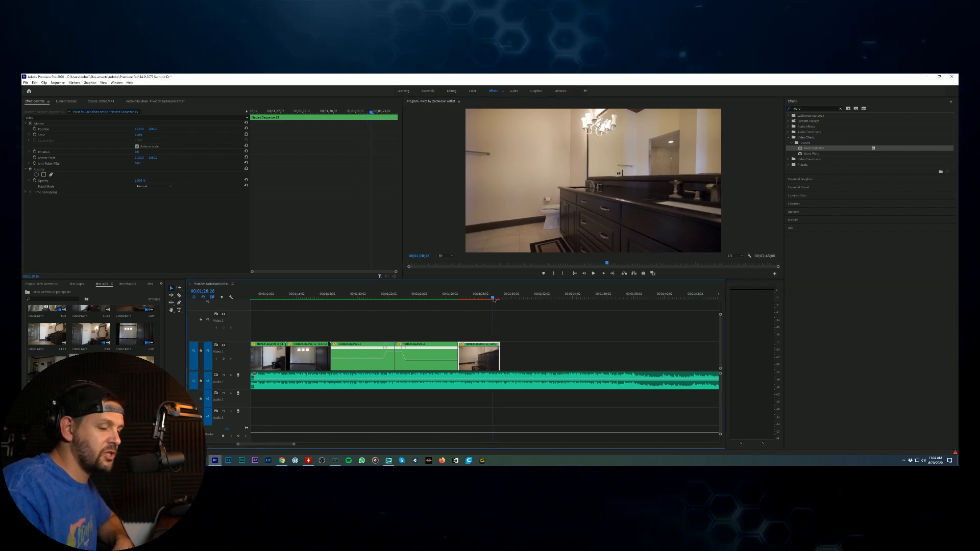
{"action": "left_click_drag", "start_coordinate": [490, 298], "coordinate": [497, 300]}
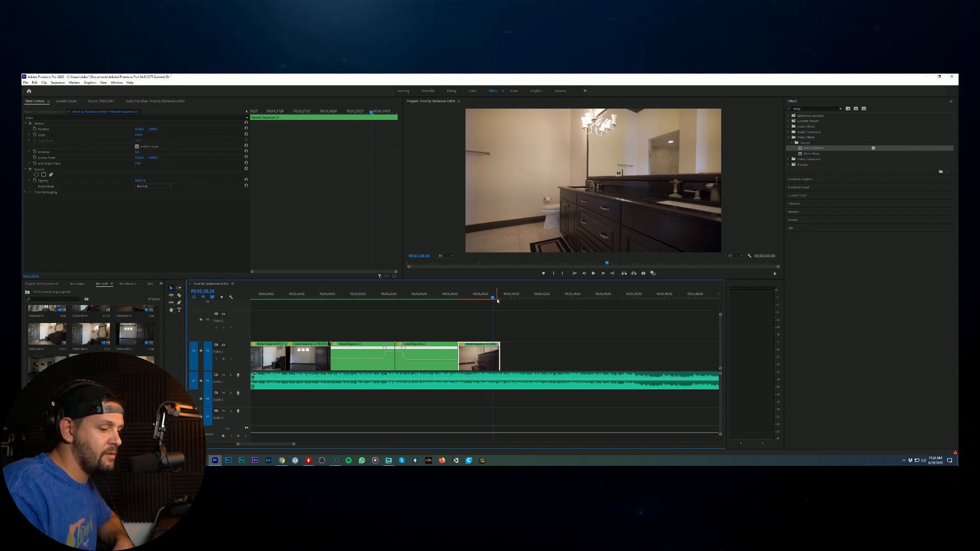
{"action": "left_click_drag", "start_coordinate": [496, 343], "coordinate": [494, 341]}
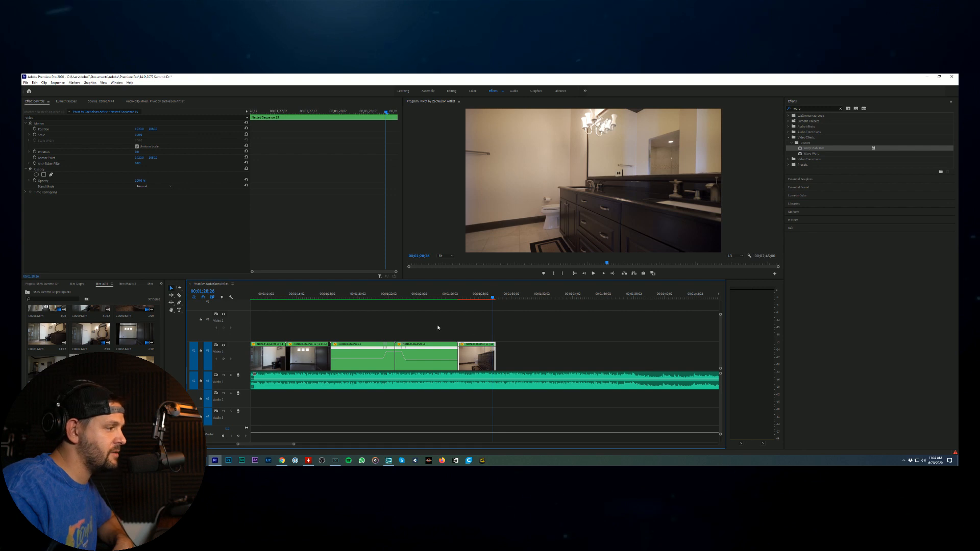
Step: Mark a short range of the running-faucet sink clip and place it directly after the double-vanity clip
{"action": "double_click", "coordinate": [130, 309]}
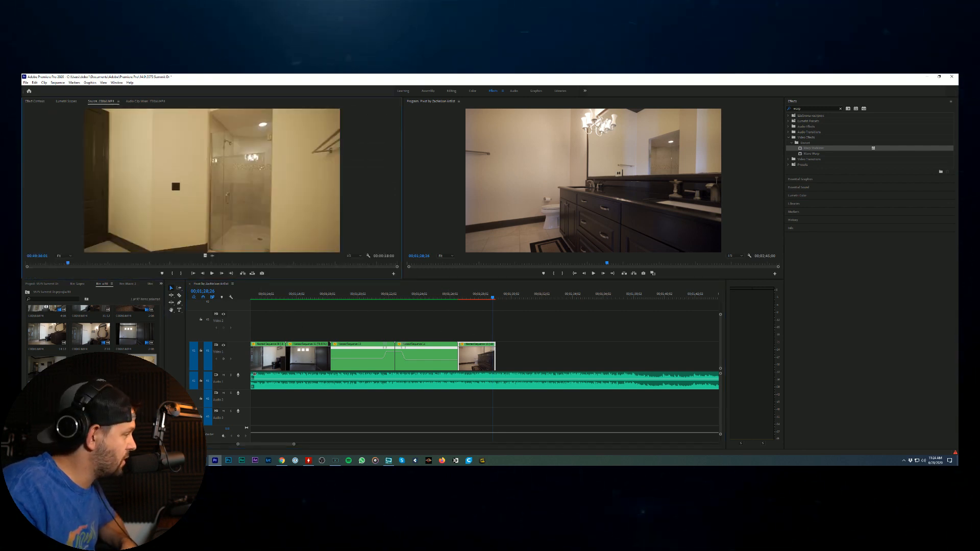
{"action": "left_click_drag", "start_coordinate": [40, 265], "coordinate": [298, 271]}
{"action": "key", "text": "i"}
{"action": "left_click", "coordinate": [174, 265]}
{"action": "key", "text": "i"}
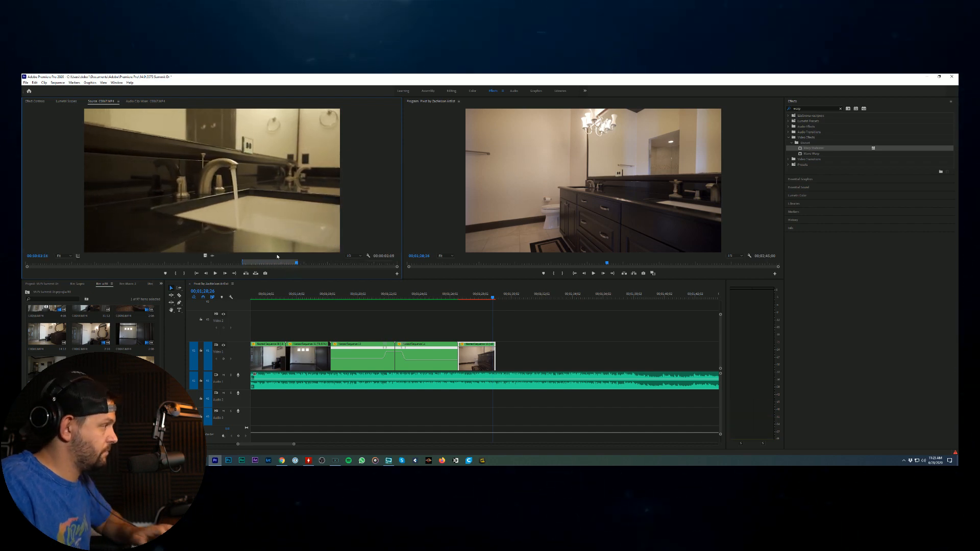
{"action": "left_click_drag", "start_coordinate": [205, 256], "coordinate": [513, 356]}
Step: Apply Warp Stabilizer to the running-faucet clip and adjust its Smoothness
{"action": "left_click", "coordinate": [812, 146]}
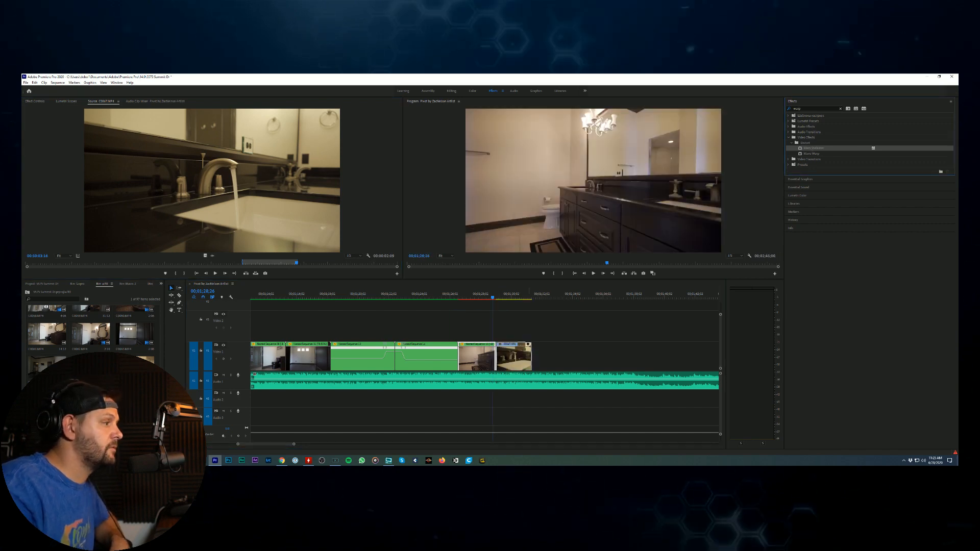
{"action": "left_click", "coordinate": [45, 102]}
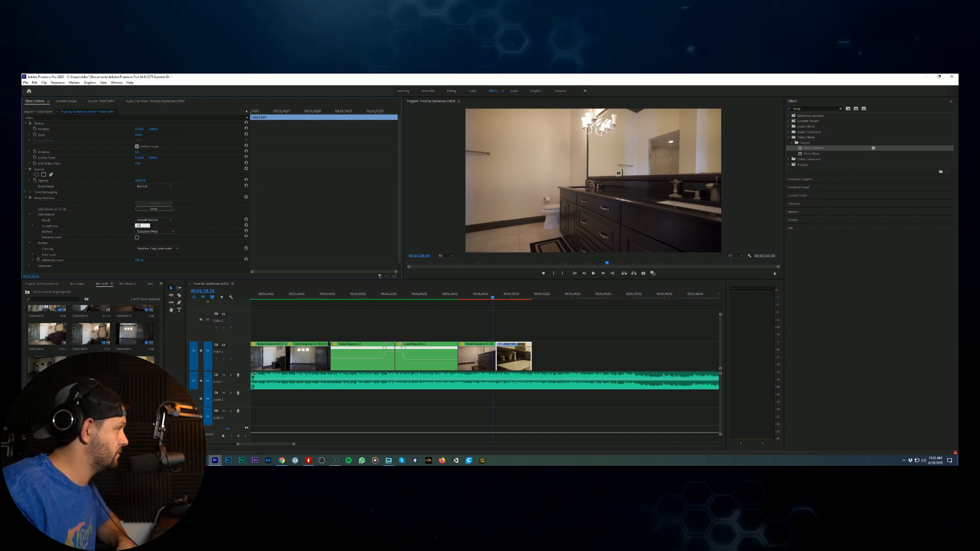
{"action": "key", "text": "Return"}
{"action": "left_click", "coordinate": [512, 294]}
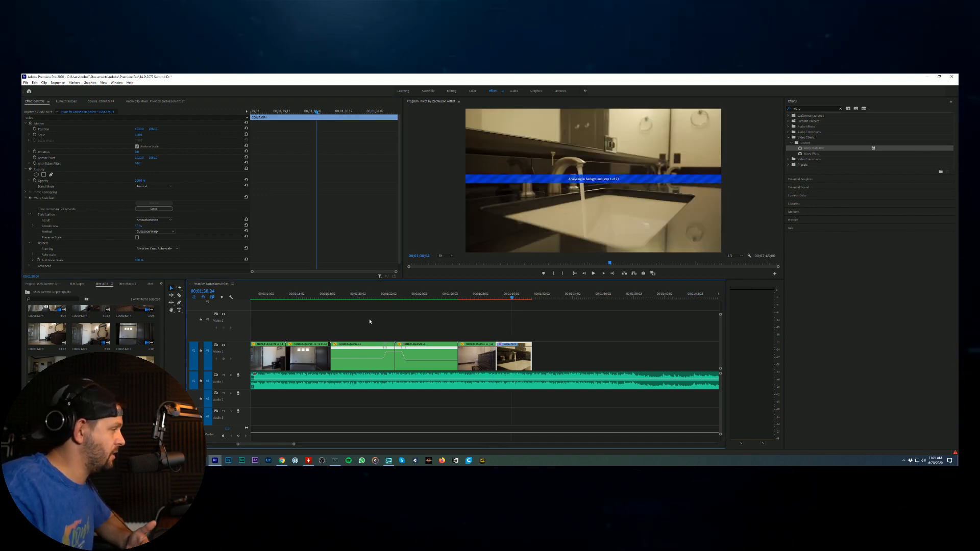
Step: Review the tiled shower clip, mark a range ending with the showerhead and mosaic band in frame, and place it after the faucet clip
{"action": "double_click", "coordinate": [45, 309]}
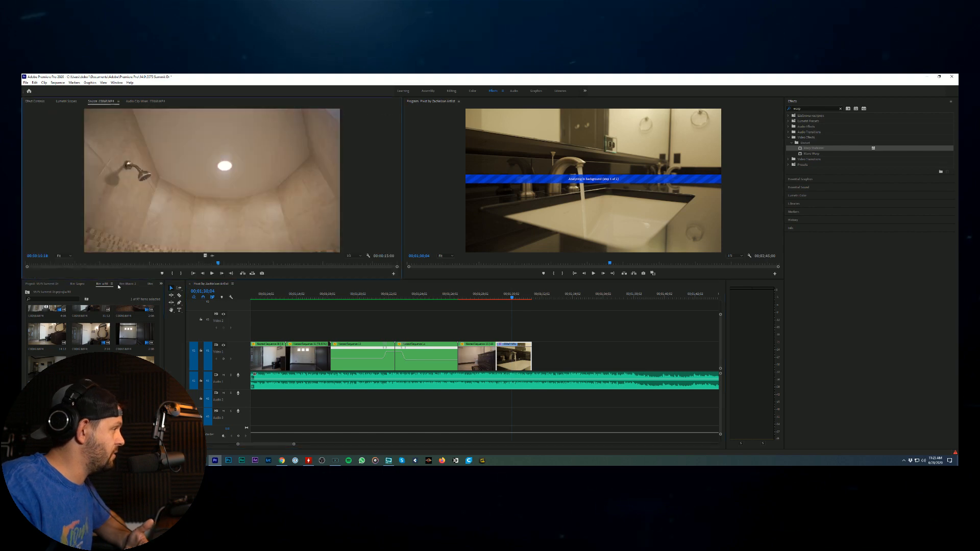
{"action": "left_click", "coordinate": [212, 273]}
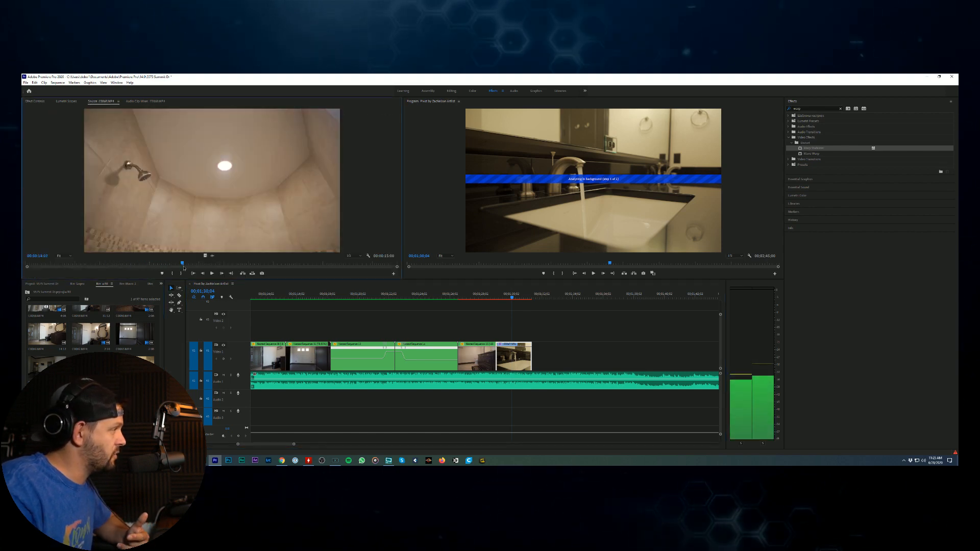
{"action": "left_click", "coordinate": [288, 264]}
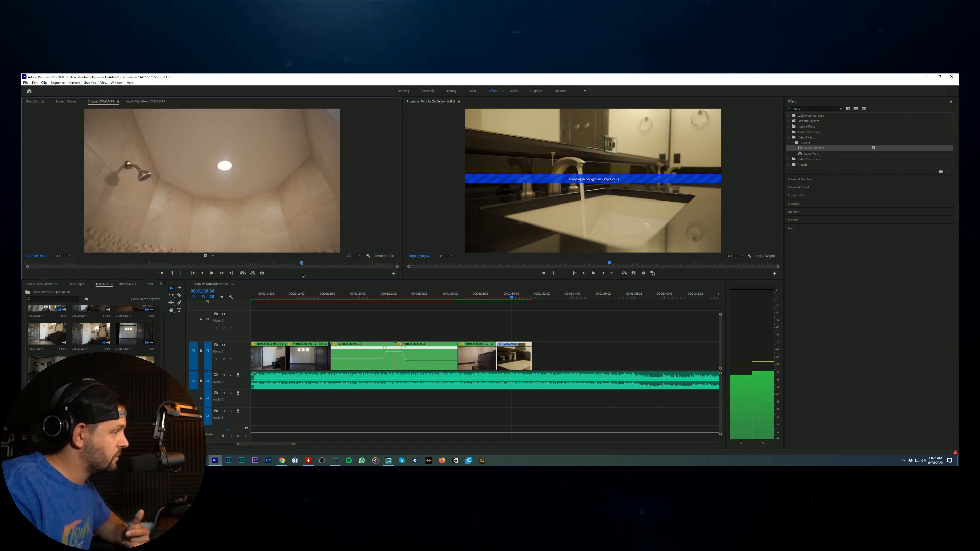
{"action": "left_click", "coordinate": [318, 264]}
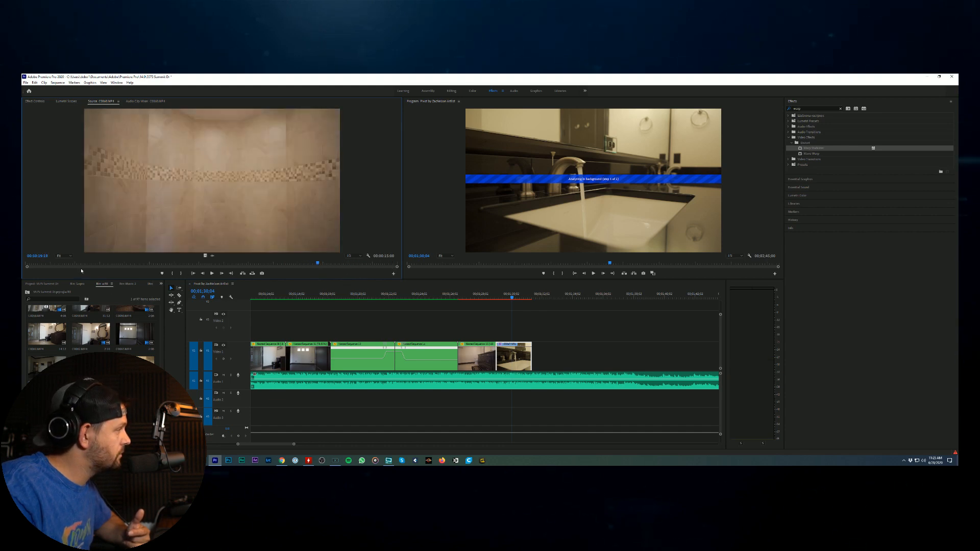
{"action": "left_click", "coordinate": [35, 264]}
{"action": "left_click_drag", "start_coordinate": [44, 262], "coordinate": [255, 256]}
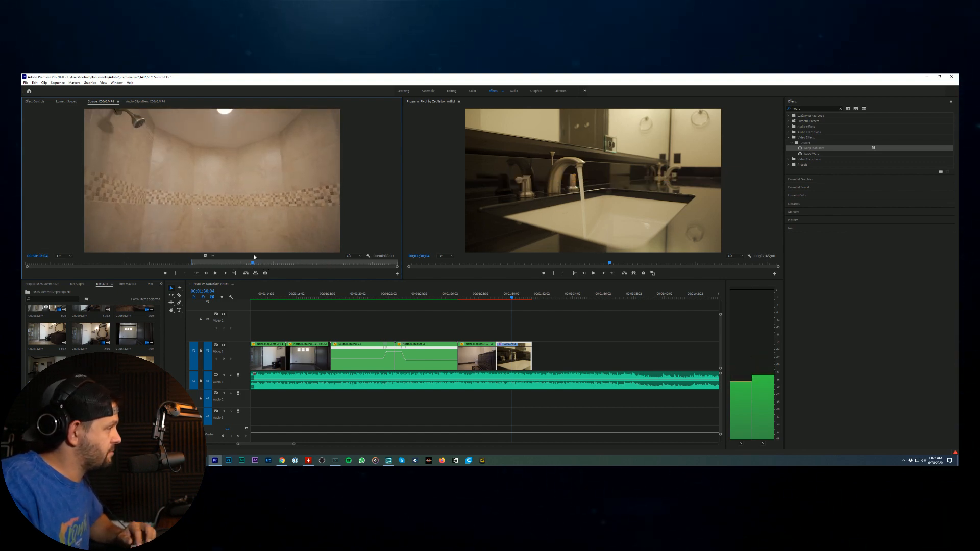
{"action": "key", "text": "o"}
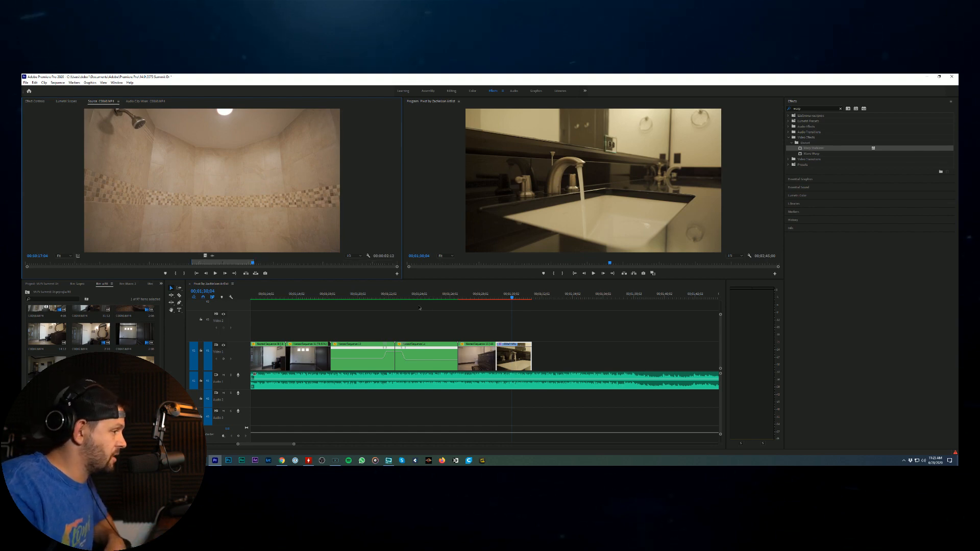
{"action": "left_click_drag", "start_coordinate": [419, 307], "coordinate": [547, 362]}
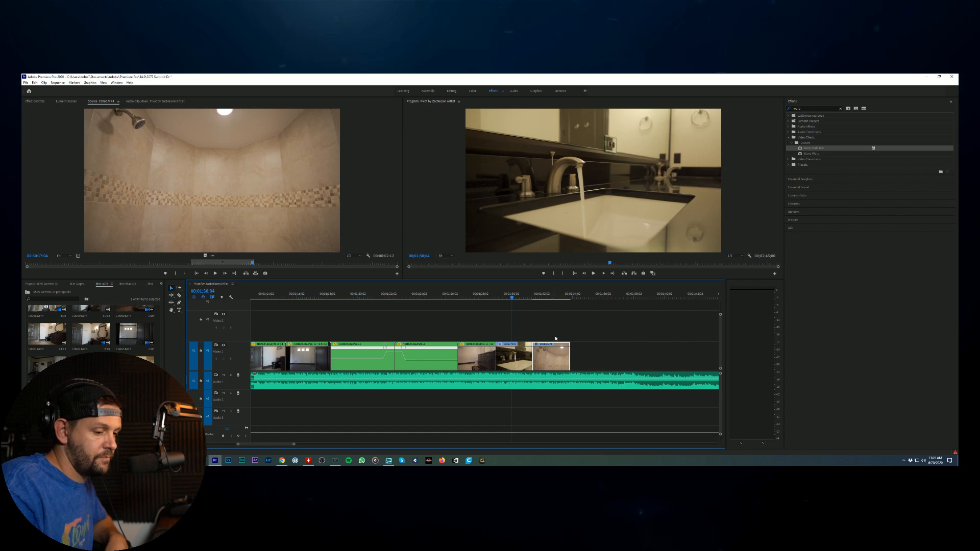
Step: Mark a range of the bathroom pan clip ending on the vanity and door, and place it directly after the shower clip
{"action": "left_click", "coordinate": [520, 301]}
{"action": "left_click", "coordinate": [306, 263]}
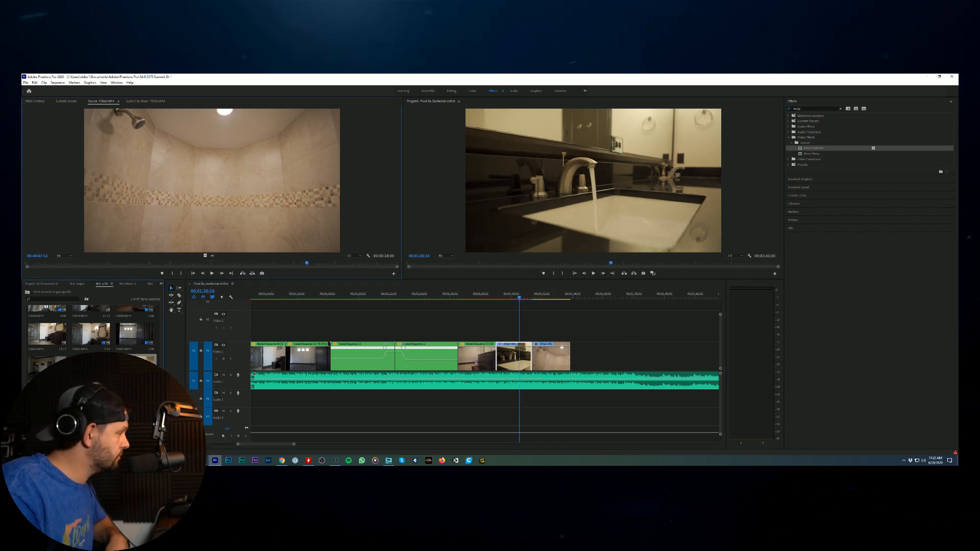
{"action": "left_click_drag", "start_coordinate": [90, 264], "coordinate": [262, 292]}
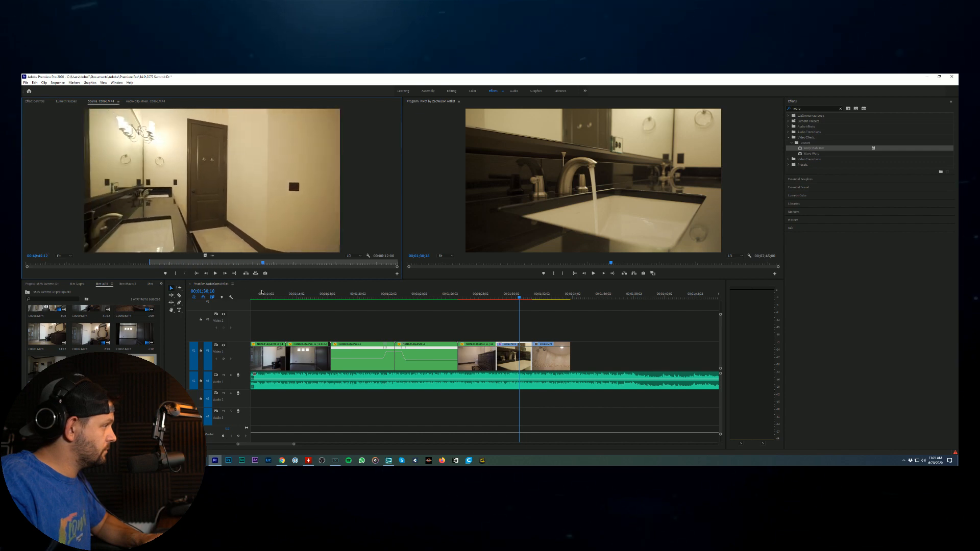
{"action": "key", "text": "i"}
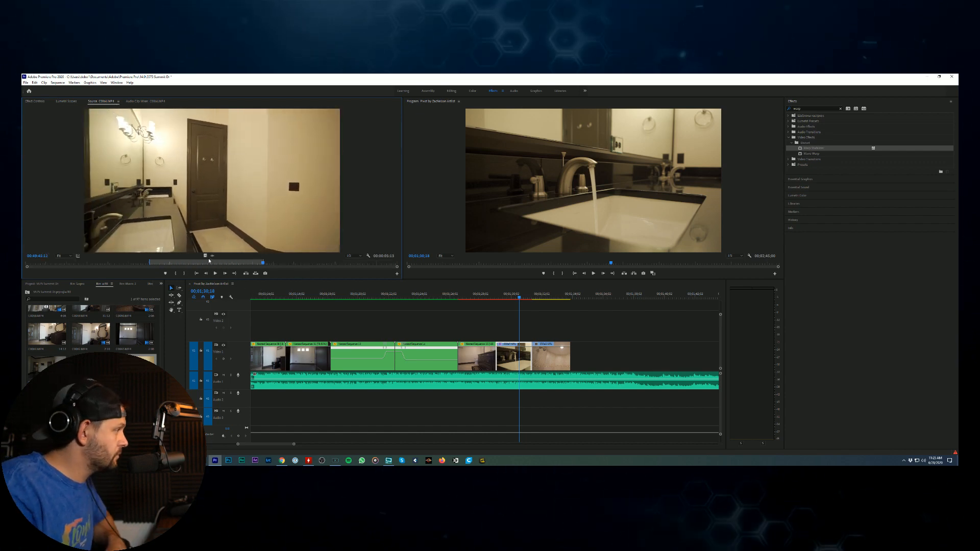
{"action": "left_click_drag", "start_coordinate": [275, 276], "coordinate": [574, 346]}
{"action": "left_click_drag", "start_coordinate": [574, 356], "coordinate": [574, 356]}
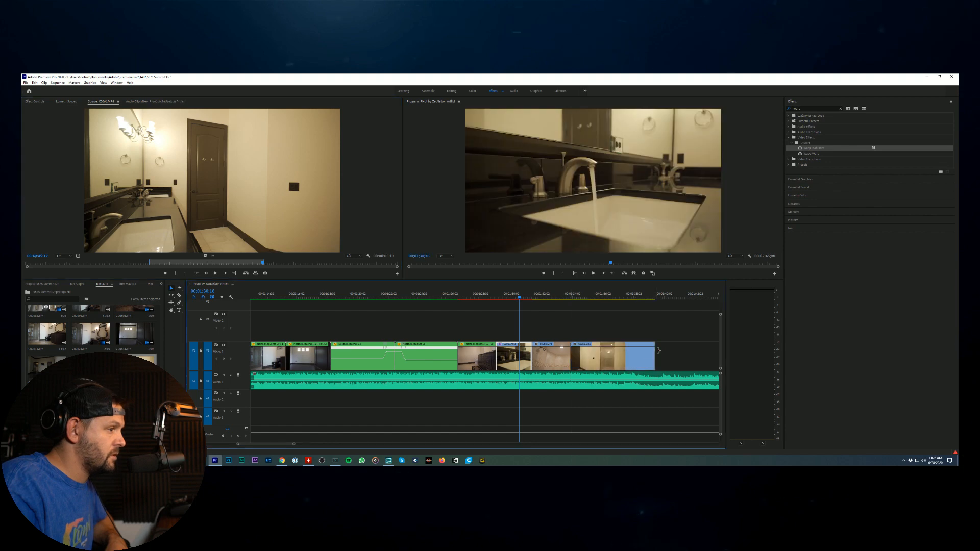
{"action": "right_click", "coordinate": [628, 363]}
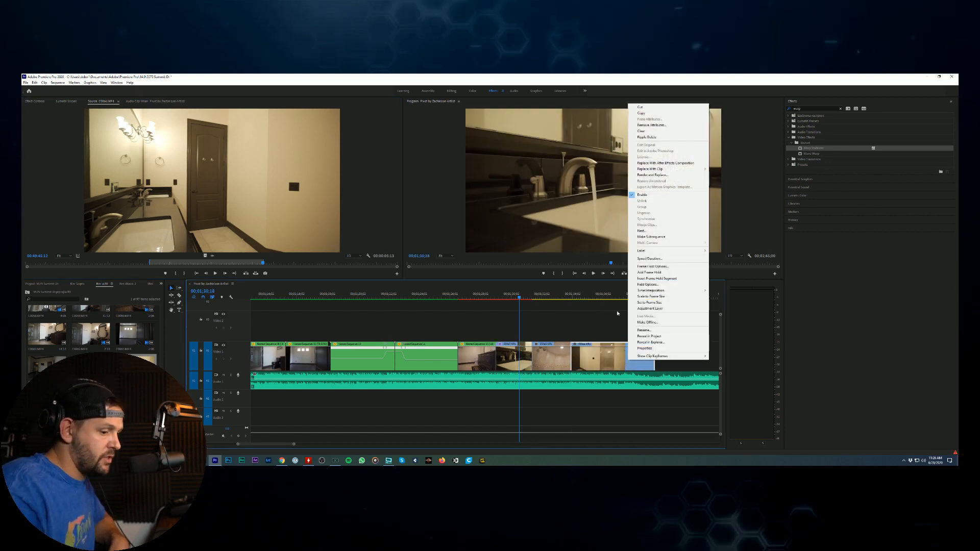
{"action": "left_click", "coordinate": [599, 315]}
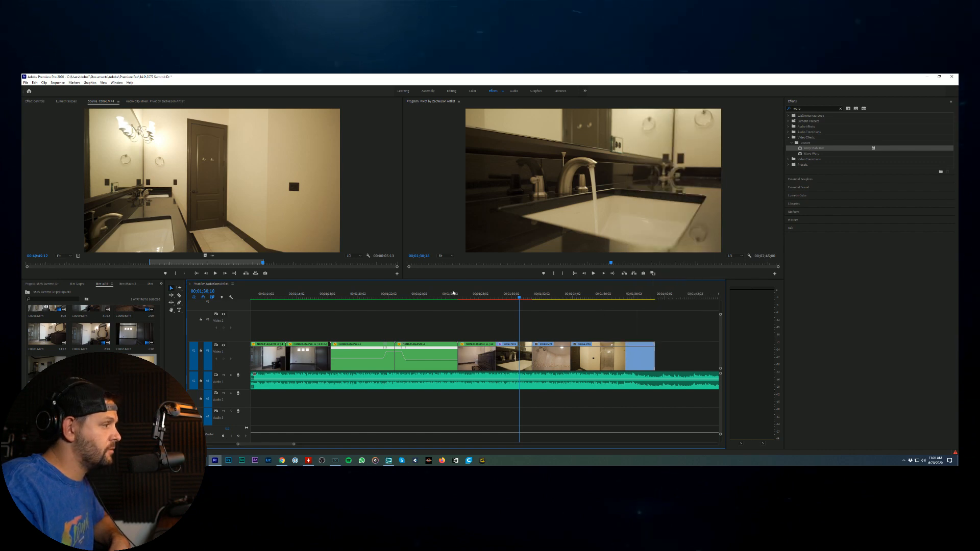
Step: Play the faucet clip against the music, trim its end, and move the shower clip up against it
{"action": "left_click", "coordinate": [451, 294]}
{"action": "left_click", "coordinate": [593, 274]}
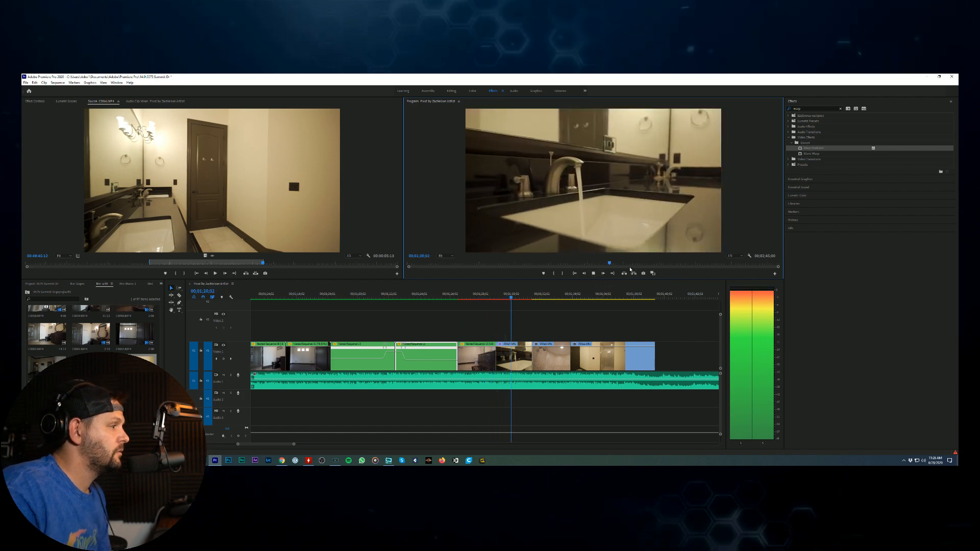
{"action": "left_click", "coordinate": [528, 342]}
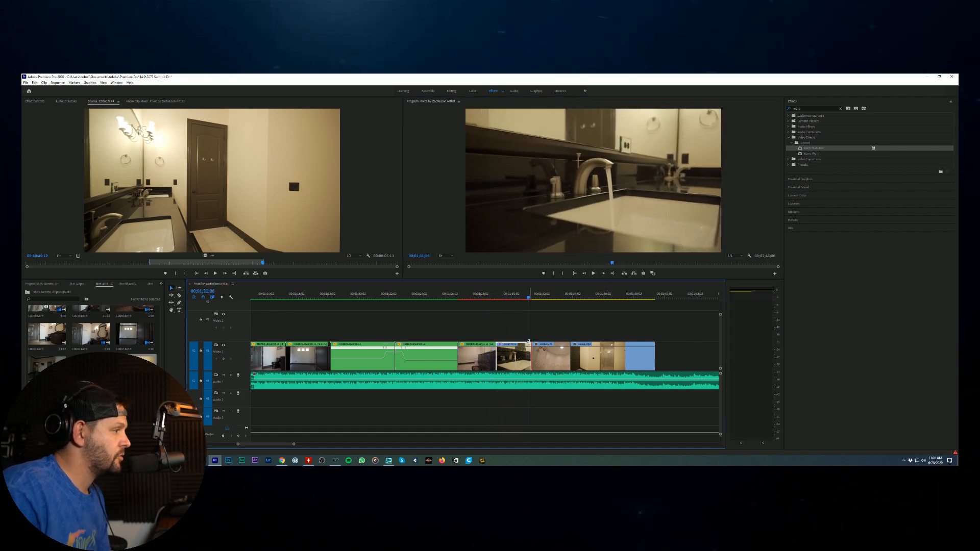
{"action": "left_click_drag", "start_coordinate": [529, 342], "coordinate": [531, 351]}
Step: Play into the shower clip, trim its end, and close the gap before the bathroom pan clip
{"action": "left_click", "coordinate": [593, 273]}
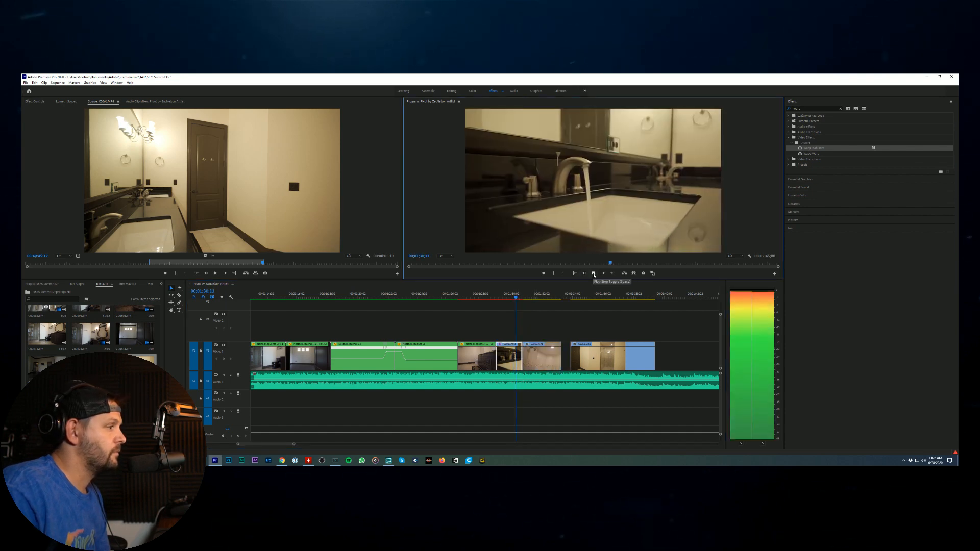
{"action": "left_click", "coordinate": [593, 274]}
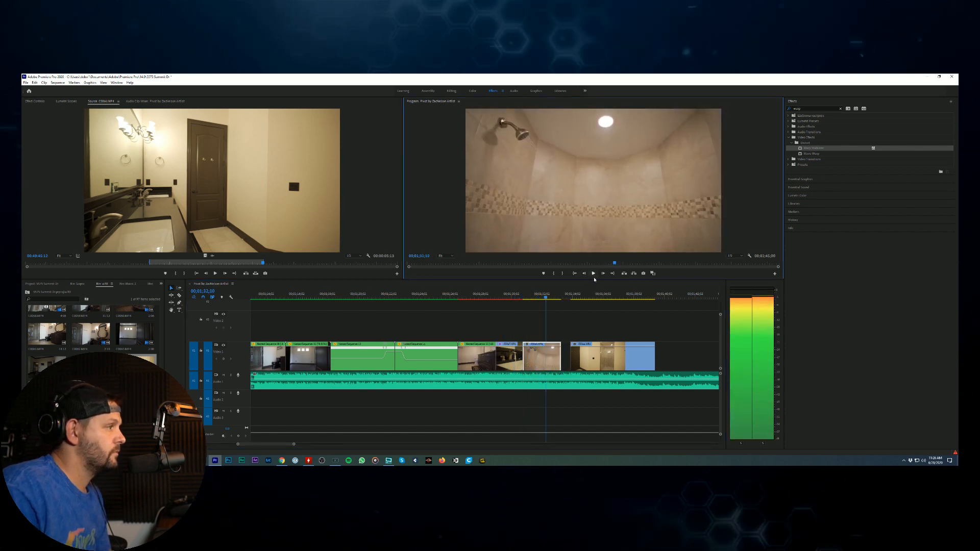
{"action": "left_click_drag", "start_coordinate": [560, 340], "coordinate": [551, 339]}
{"action": "left_click", "coordinate": [561, 357]}
{"action": "key", "text": "Delete"}
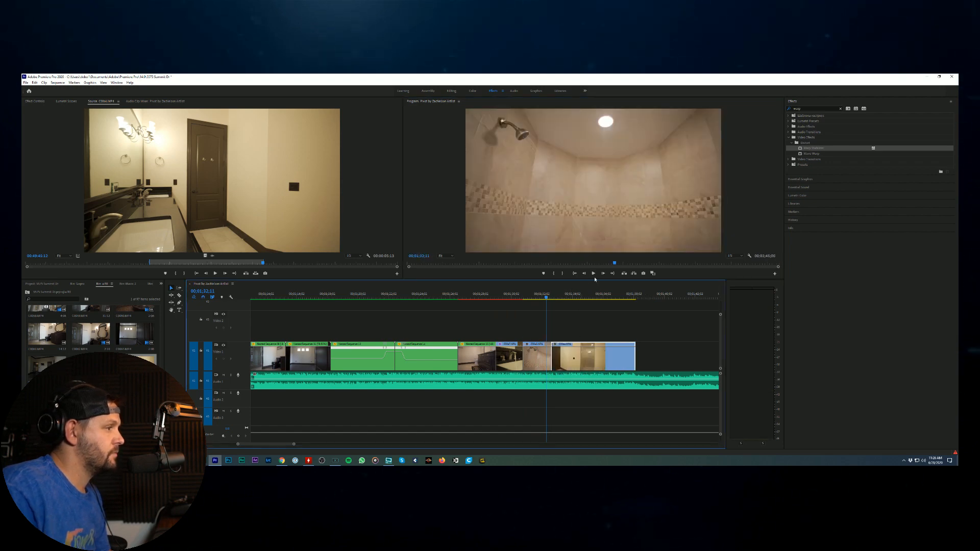
Step: Play through the bathroom pan clip and trim its end slightly
{"action": "left_click", "coordinate": [594, 274]}
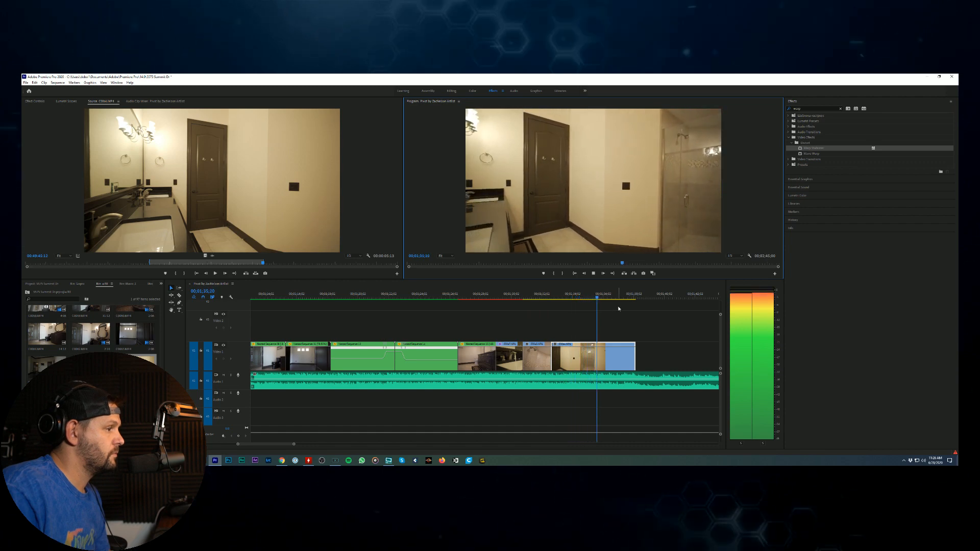
{"action": "key", "text": "space"}
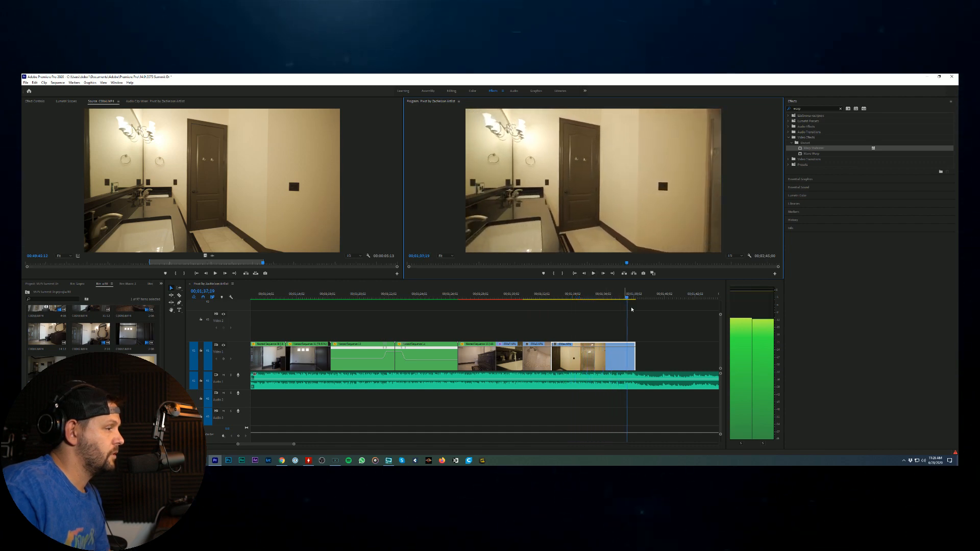
{"action": "left_click_drag", "start_coordinate": [633, 345], "coordinate": [631, 346]}
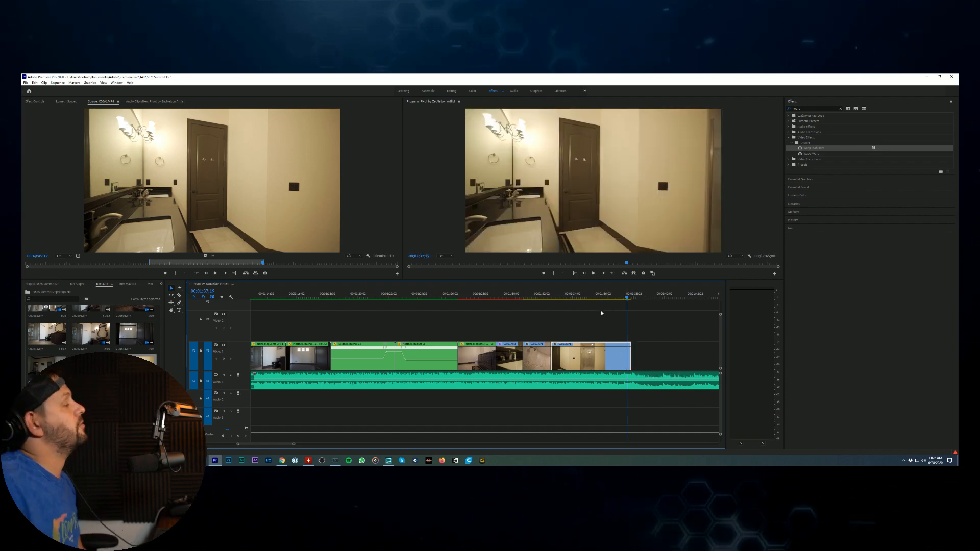
Step: Browse the interior clips and preview the foyer clip with the front doors and staircase as a candidate for the next shot
{"action": "left_click", "coordinate": [468, 294]}
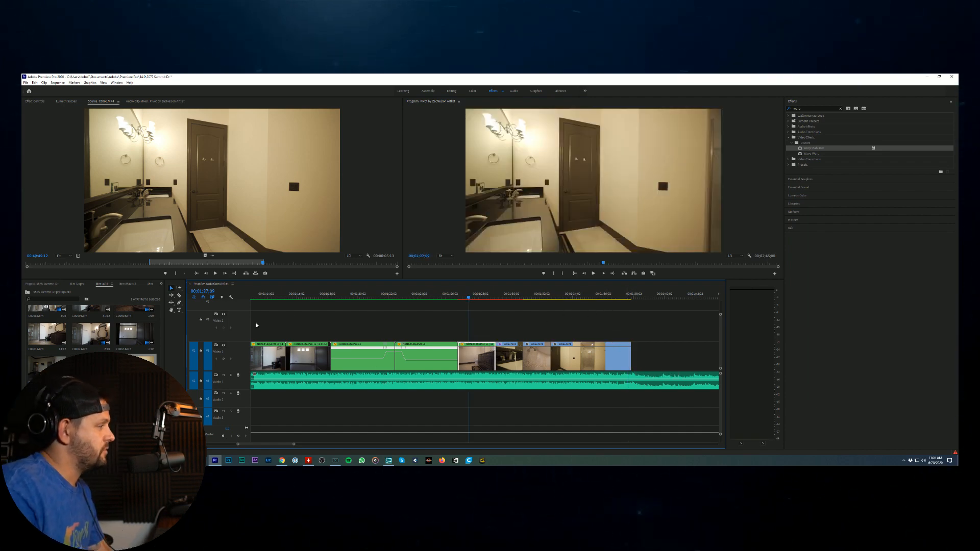
{"action": "scroll", "coordinate": [90, 332], "scroll_direction": "up", "scroll_amount": 5}
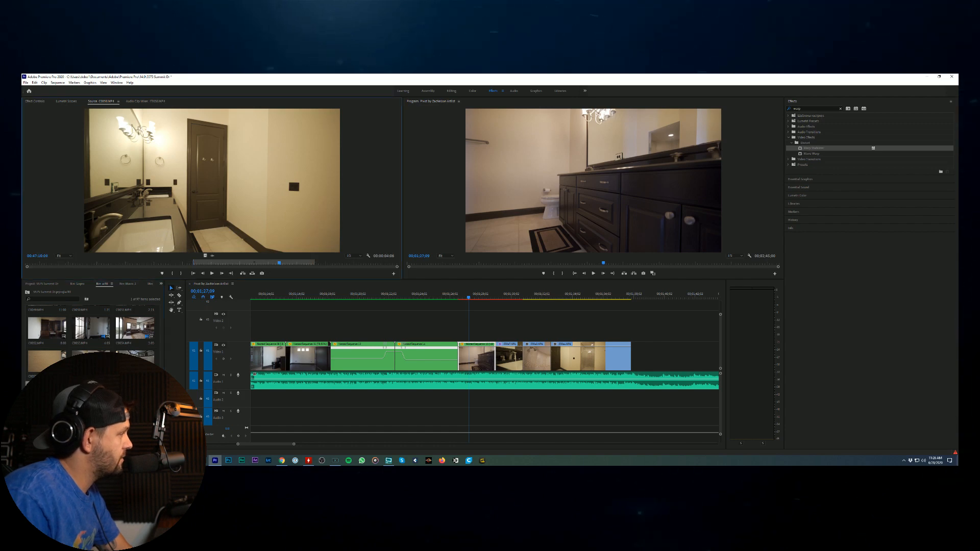
{"action": "left_click", "coordinate": [62, 256]}
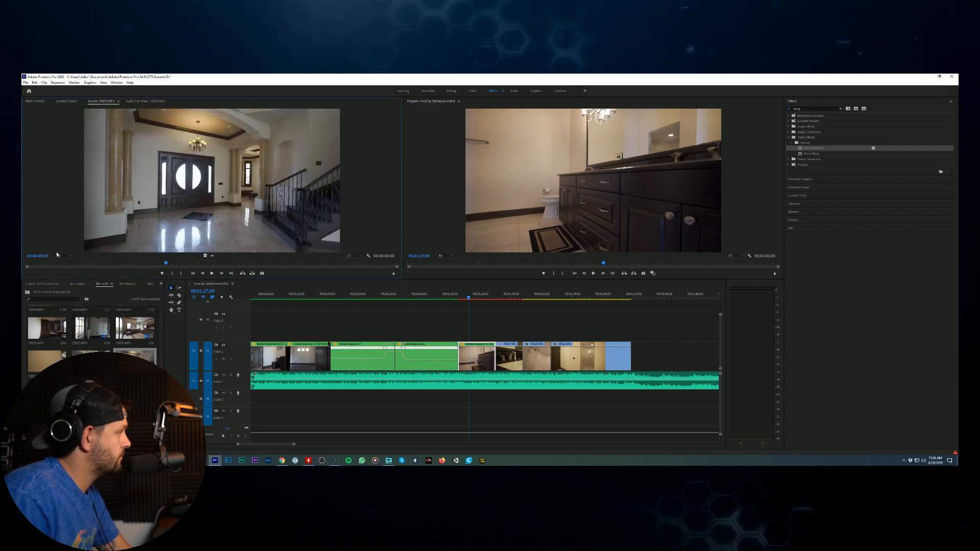
{"action": "left_click", "coordinate": [71, 263]}
{"action": "left_click_drag", "start_coordinate": [71, 264], "coordinate": [110, 263]}
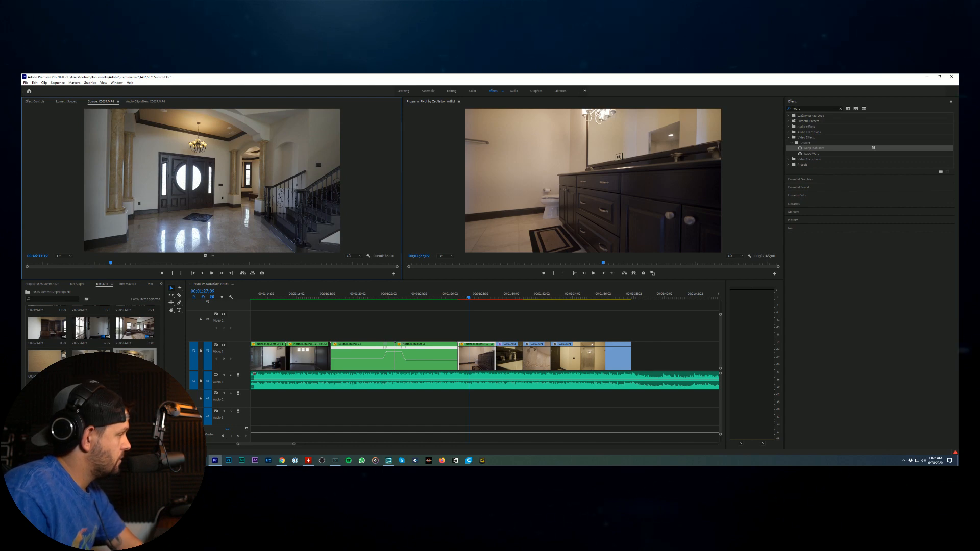
{"action": "scroll", "coordinate": [92, 331], "scroll_direction": "up", "scroll_amount": 2}
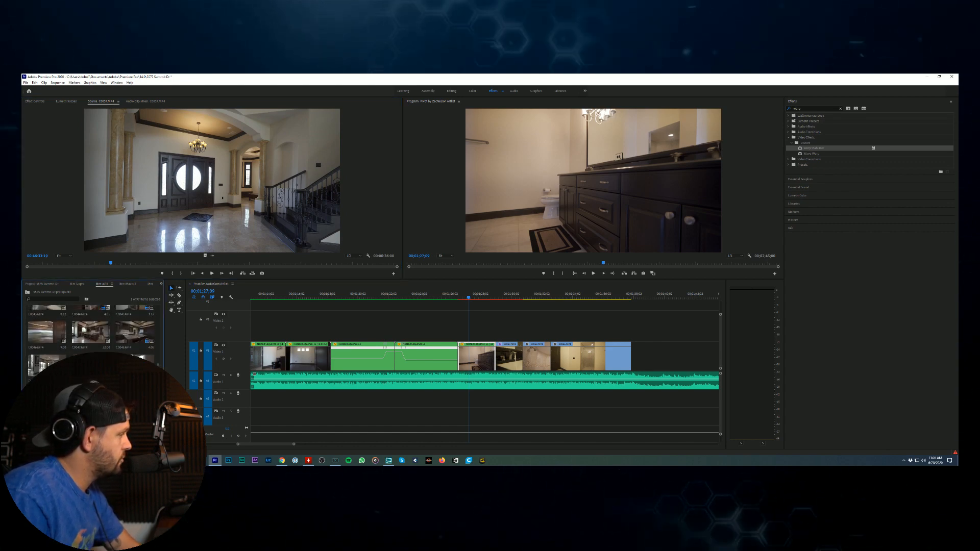
{"action": "scroll", "coordinate": [92, 332], "scroll_direction": "down", "scroll_amount": 1}
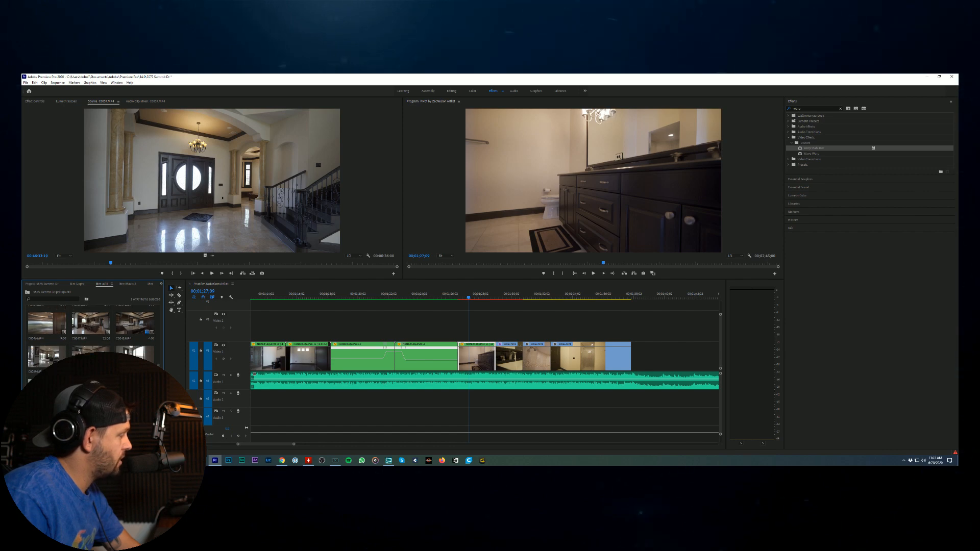
{"action": "scroll", "coordinate": [92, 332], "scroll_direction": "down", "scroll_amount": 3}
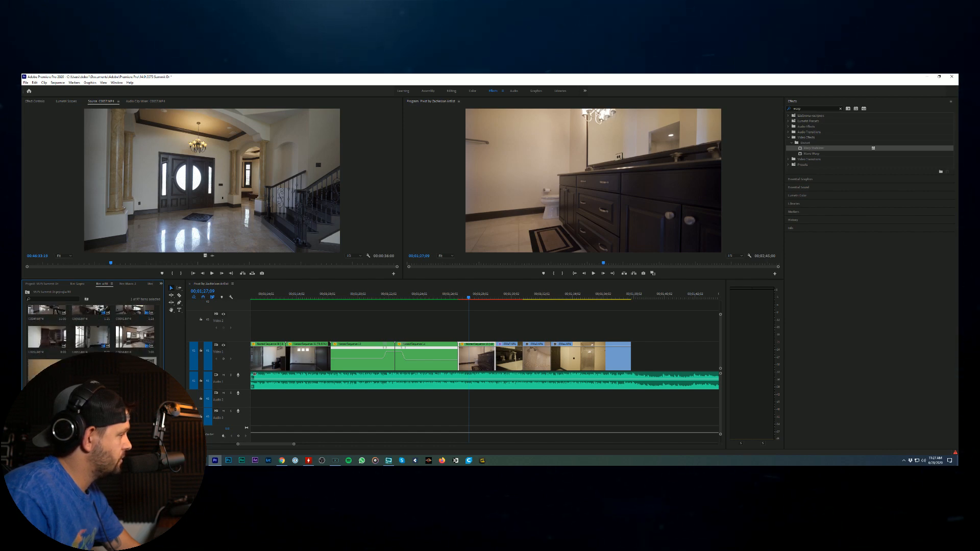
Step: Mark a range of the dining room clip ending on the table and windows, and place it a short gap after the bathroom pan clip
{"action": "double_click", "coordinate": [91, 363]}
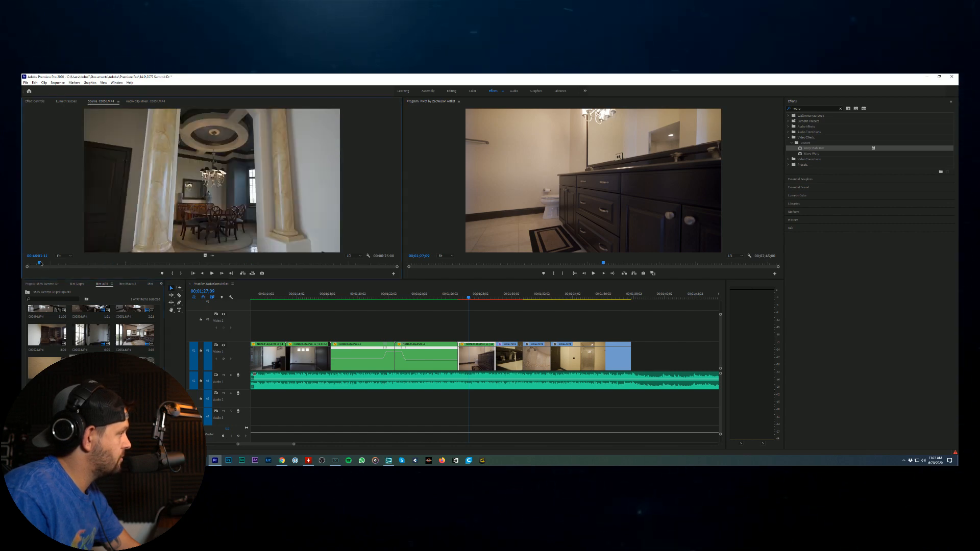
{"action": "left_click_drag", "start_coordinate": [42, 262], "coordinate": [347, 278]}
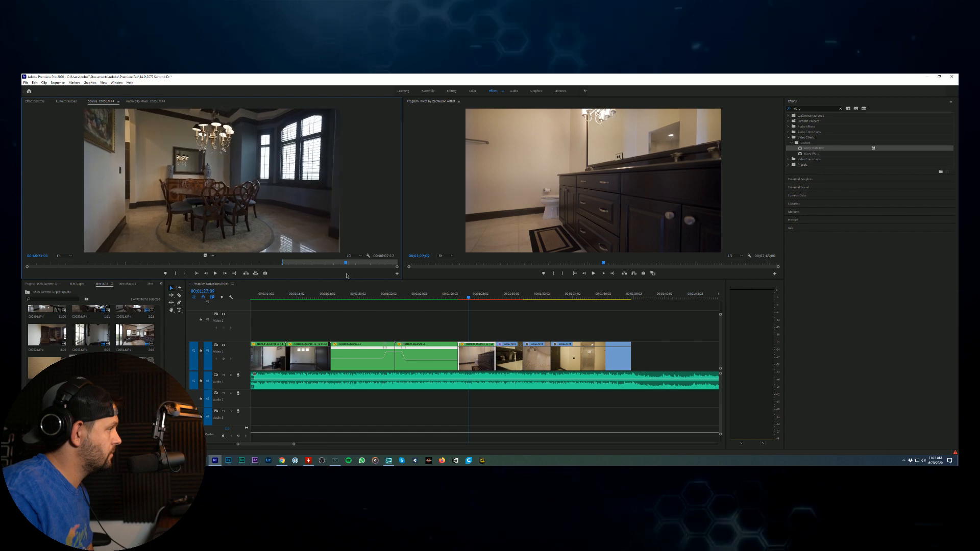
{"action": "key", "text": "o"}
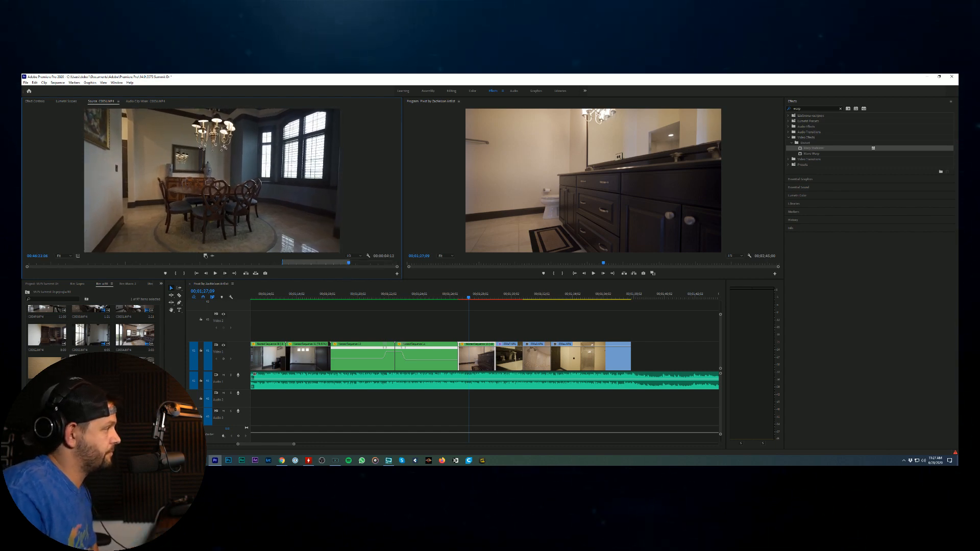
{"action": "left_click_drag", "start_coordinate": [191, 254], "coordinate": [704, 354]}
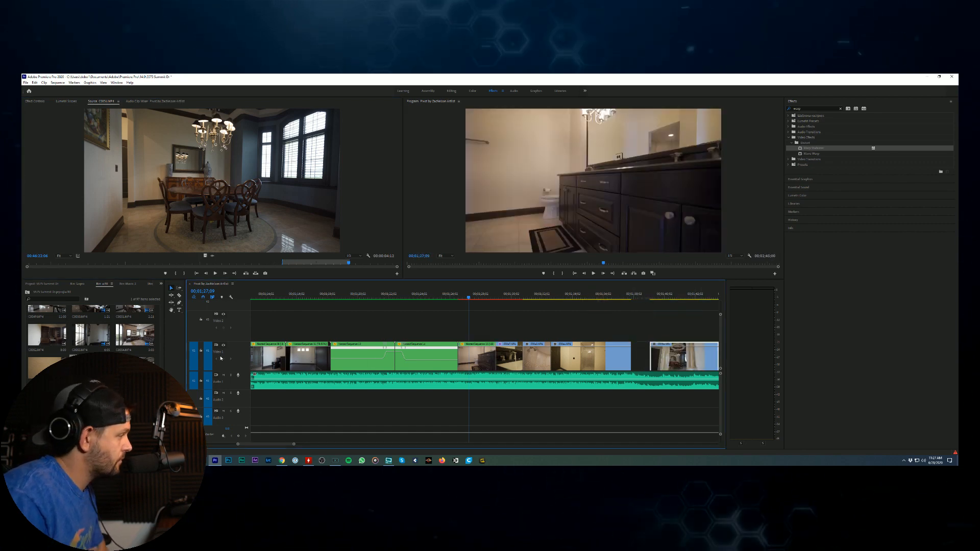
Step: Browse further through the interior clips and preview the tilt from the chandelier down to the fireplace
{"action": "scroll", "coordinate": [91, 332], "scroll_direction": "up", "scroll_amount": 4}
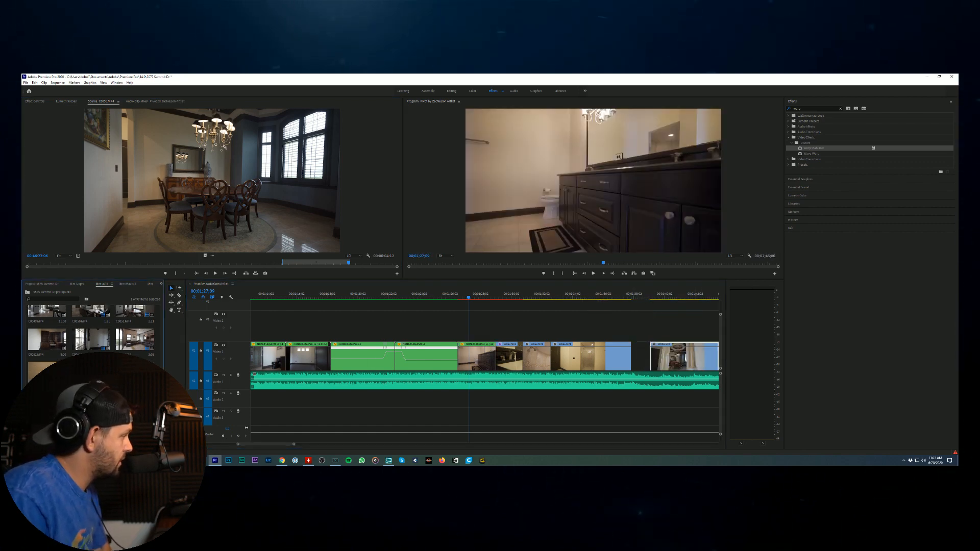
{"action": "scroll", "coordinate": [156, 352], "scroll_direction": "up", "scroll_amount": 8}
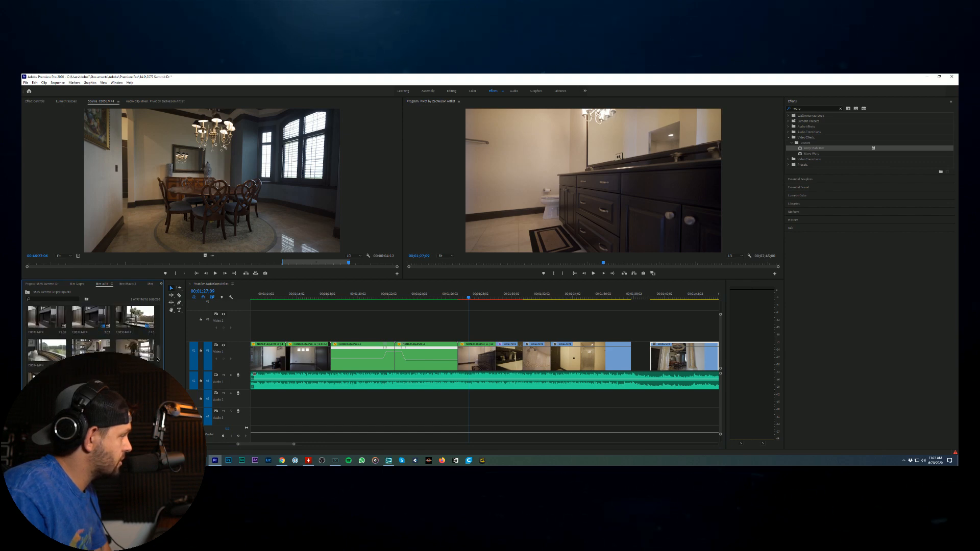
{"action": "scroll", "coordinate": [156, 352], "scroll_direction": "up", "scroll_amount": 3}
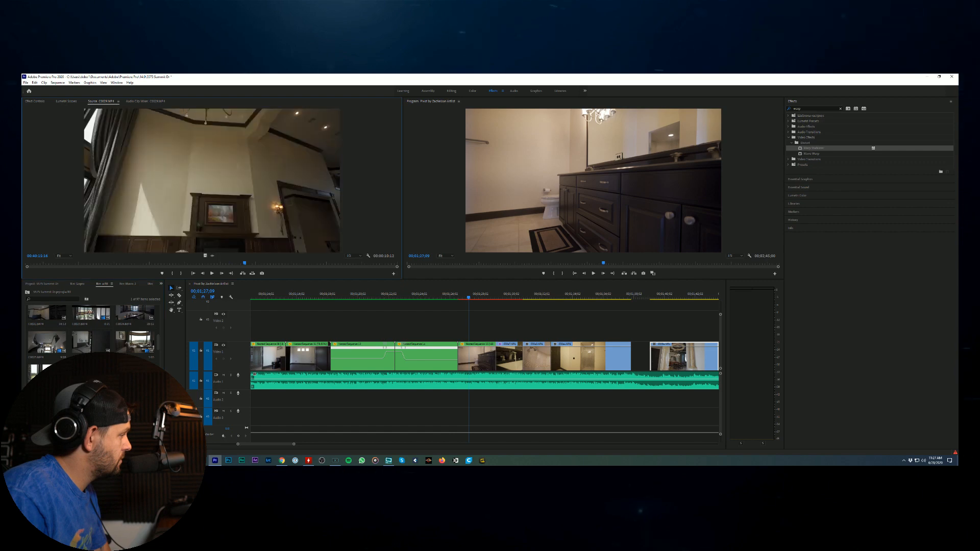
{"action": "left_click", "coordinate": [180, 264]}
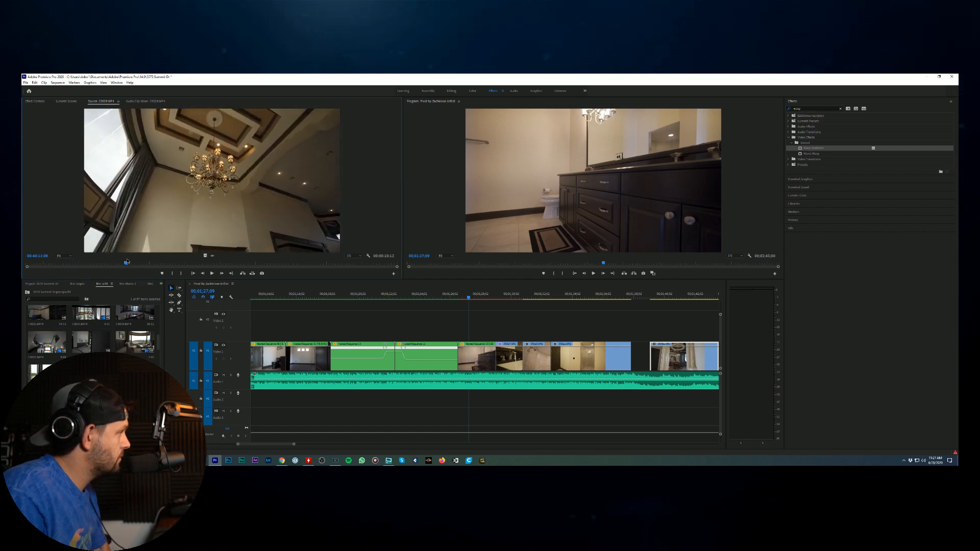
{"action": "left_click_drag", "start_coordinate": [182, 272], "coordinate": [323, 281]}
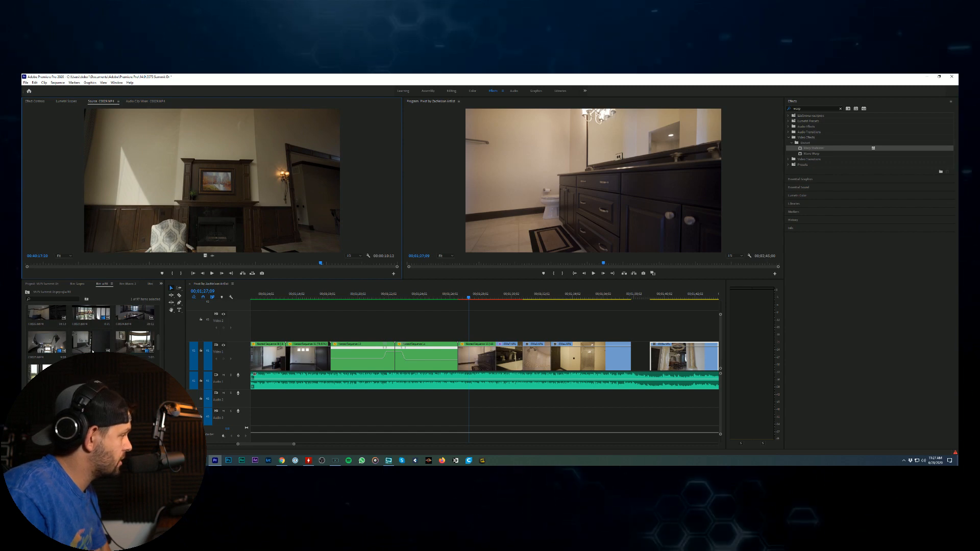
{"action": "left_click", "coordinate": [46, 346]}
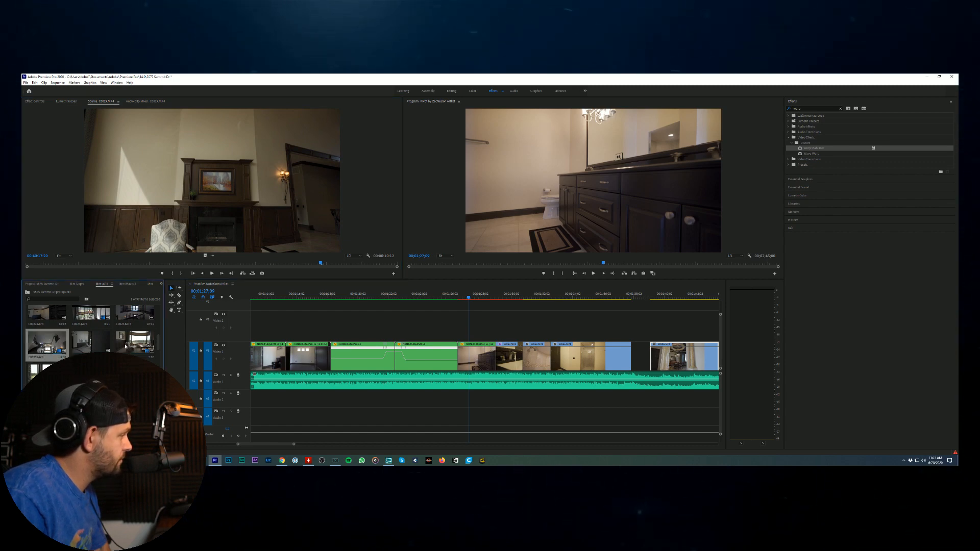
Step: Mark a range of the upstairs balcony clip ending on the front doors, and place it on the second video track from the bathroom pan clip's end
{"action": "double_click", "coordinate": [135, 314]}
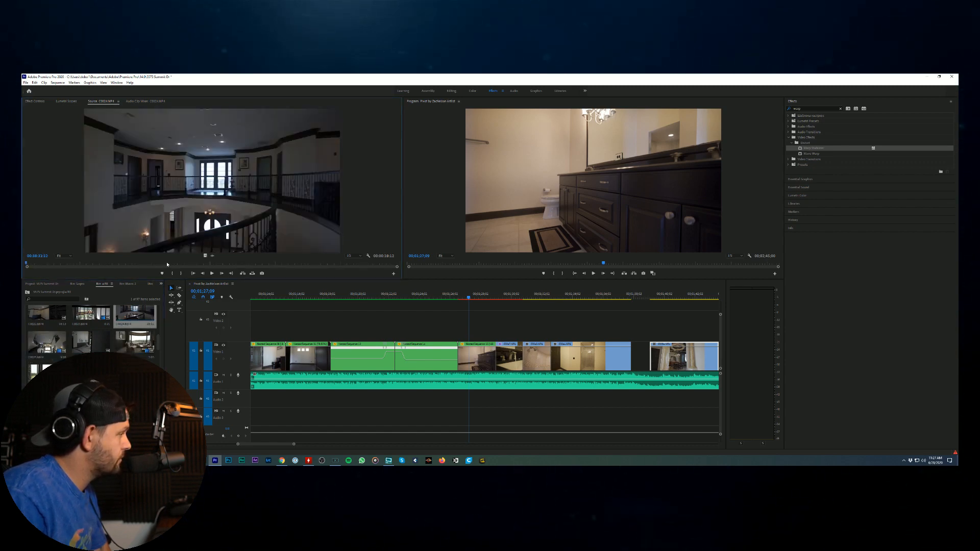
{"action": "left_click_drag", "start_coordinate": [187, 264], "coordinate": [293, 270]}
{"action": "key", "text": "i"}
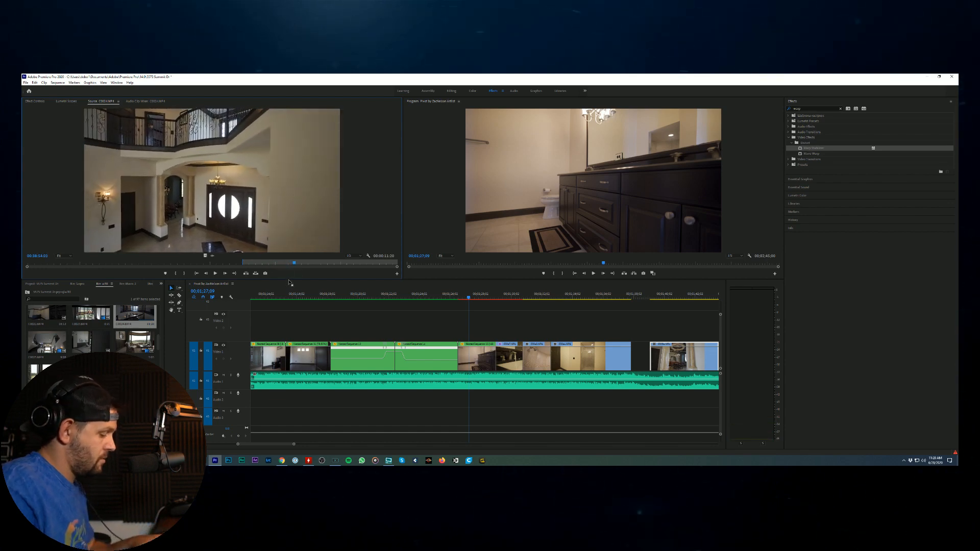
{"action": "left_click_drag", "start_coordinate": [206, 255], "coordinate": [627, 334]}
{"action": "scroll", "coordinate": [692, 367], "scroll_direction": "down", "scroll_amount": 1}
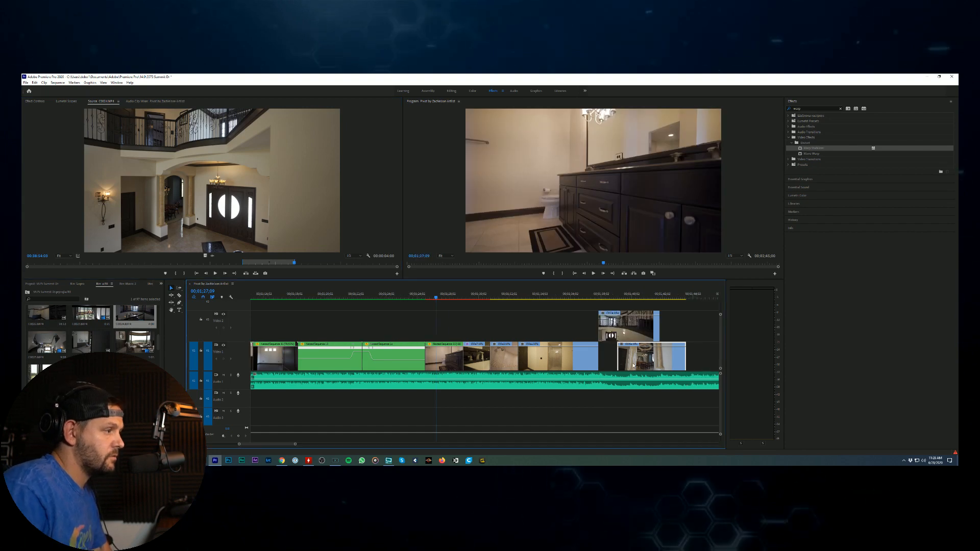
Step: Apply Warp Stabilizer to the balcony and dining room clips and adjust each clip's smoothness
{"action": "left_click_drag", "start_coordinate": [813, 148], "coordinate": [640, 311]}
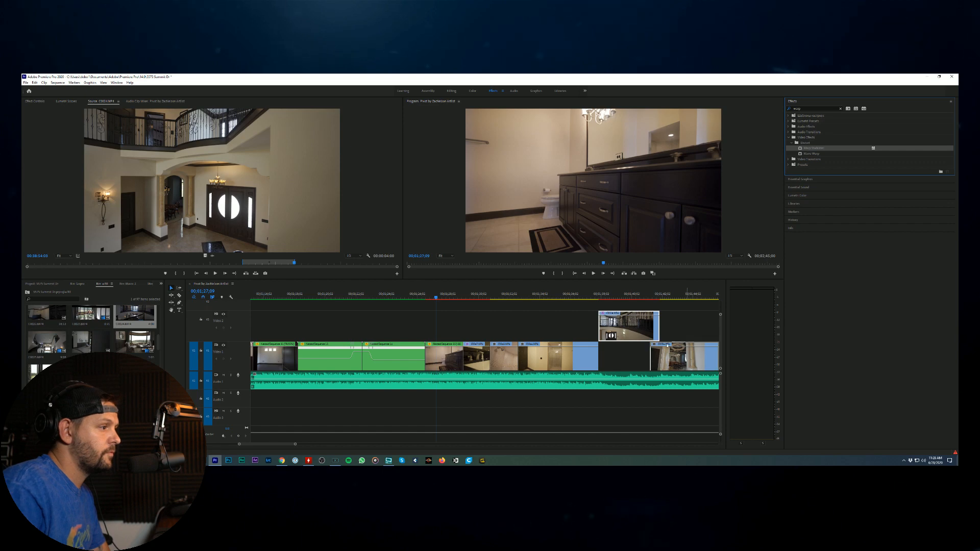
{"action": "left_click_drag", "start_coordinate": [667, 345], "coordinate": [666, 345]}
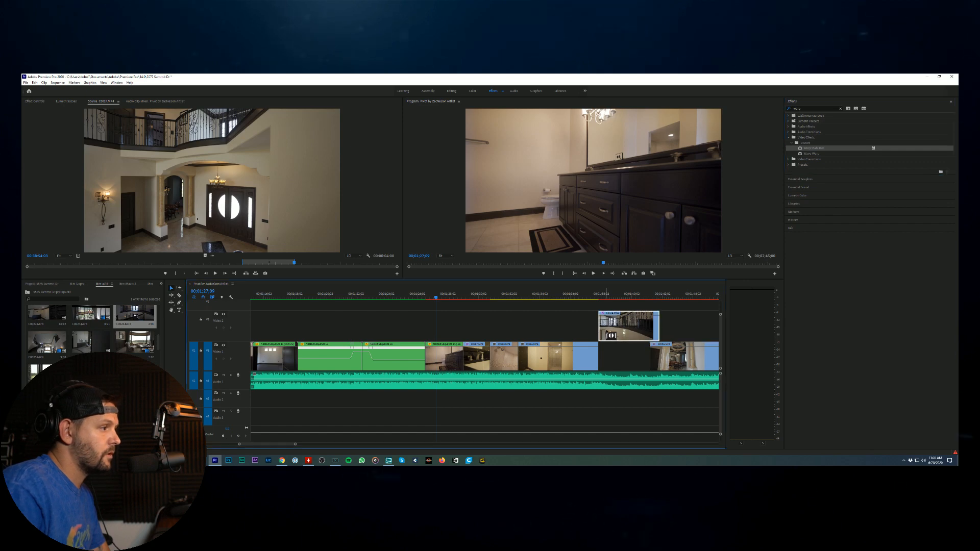
{"action": "left_click", "coordinate": [35, 101]}
{"action": "left_click", "coordinate": [141, 226]}
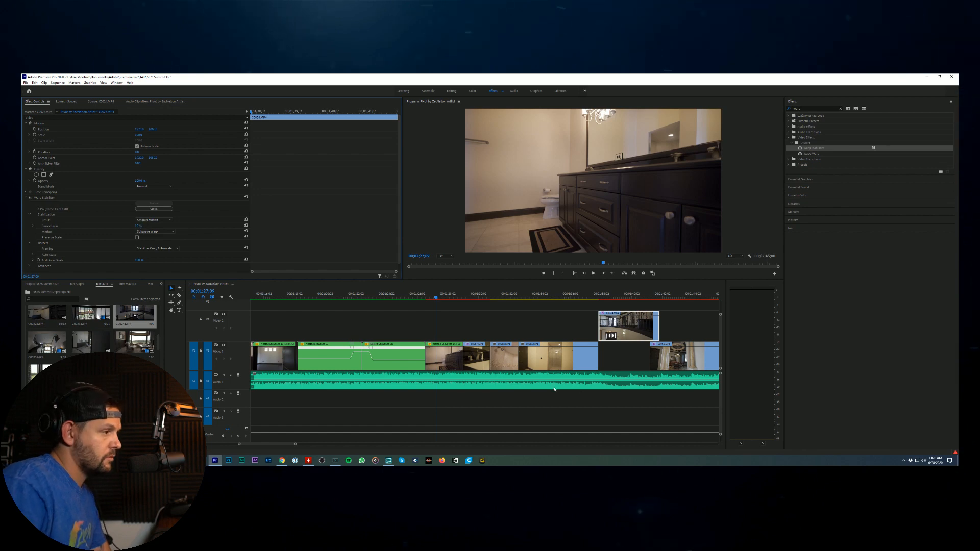
{"action": "left_click", "coordinate": [651, 365]}
{"action": "left_click", "coordinate": [680, 365]}
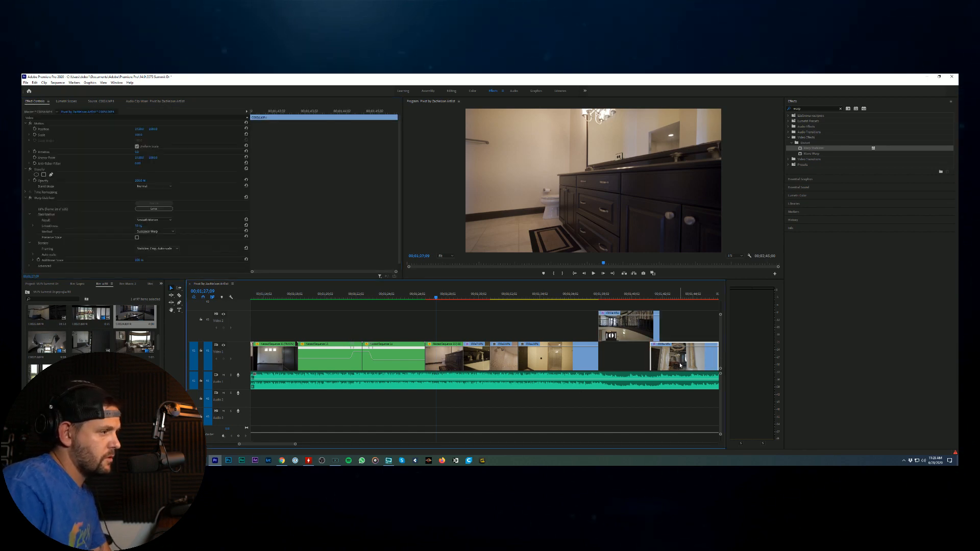
{"action": "left_click", "coordinate": [138, 226]}
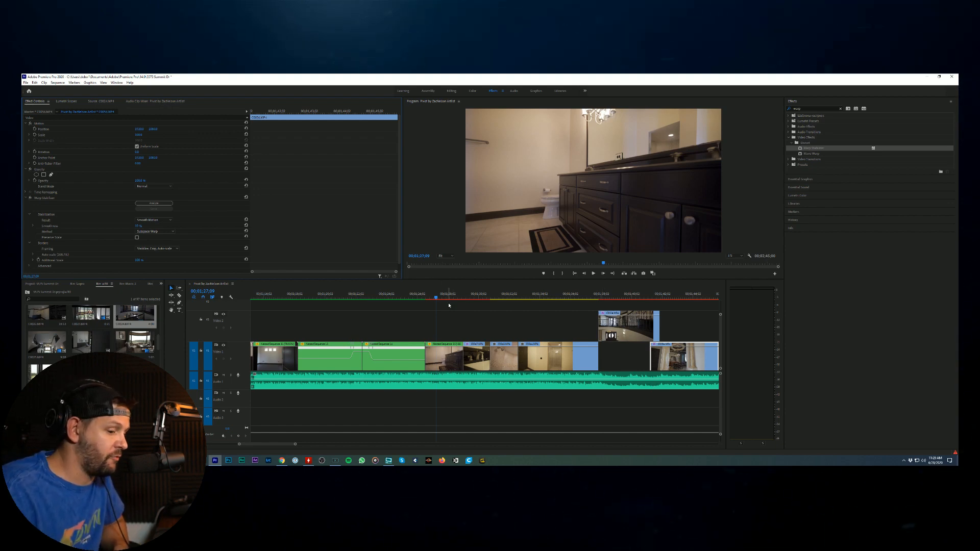
Step: Scrub through the bedroom and bathroom shots, select the bathroom pan clip, and switch to the Color workspace
{"action": "left_click", "coordinate": [418, 296]}
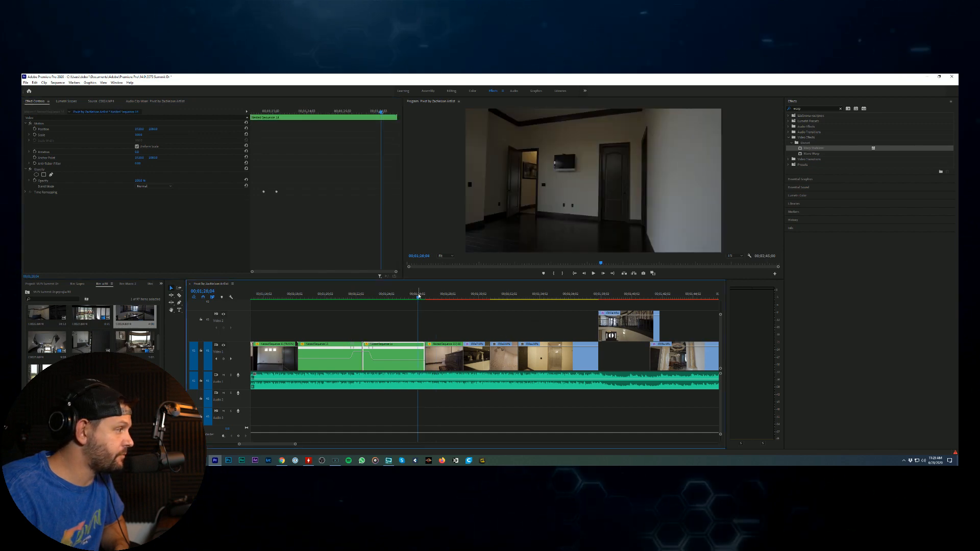
{"action": "left_click", "coordinate": [440, 301]}
{"action": "left_click_drag", "start_coordinate": [440, 301], "coordinate": [605, 320]}
{"action": "left_click", "coordinate": [562, 350]}
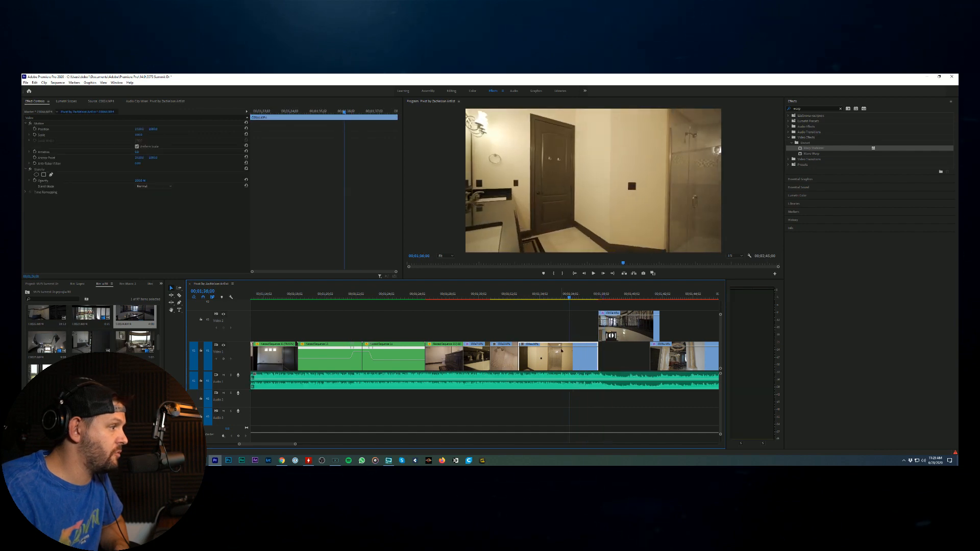
{"action": "key", "text": "alt+shift+4"}
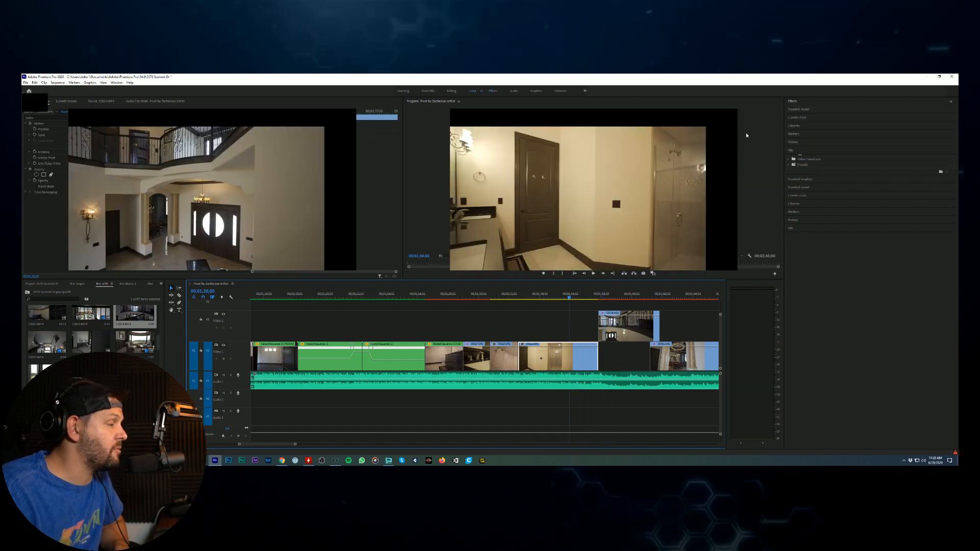
Step: Try to correct the bathroom pan clip's white balance by sampling a neutral area of the picture
{"action": "left_click", "coordinate": [817, 157]}
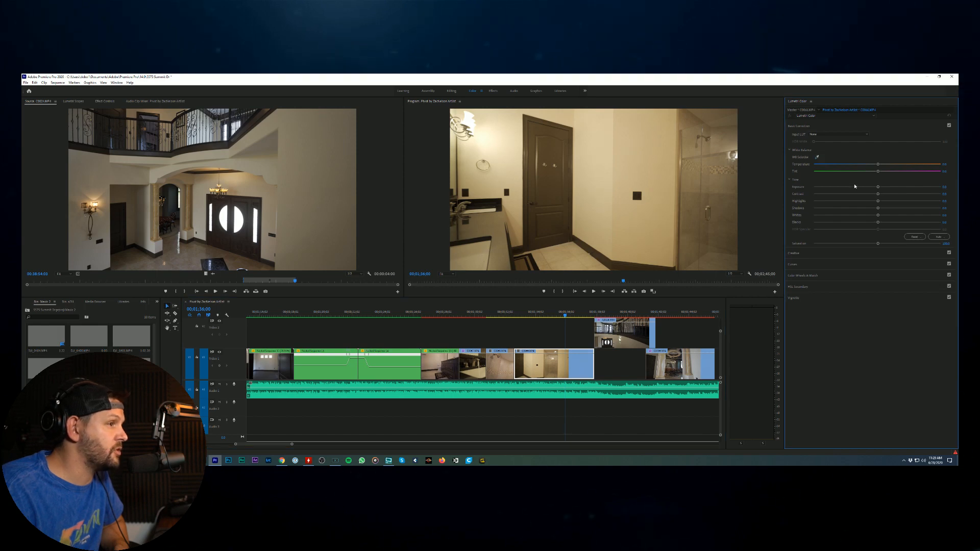
{"action": "left_click", "coordinate": [540, 367]}
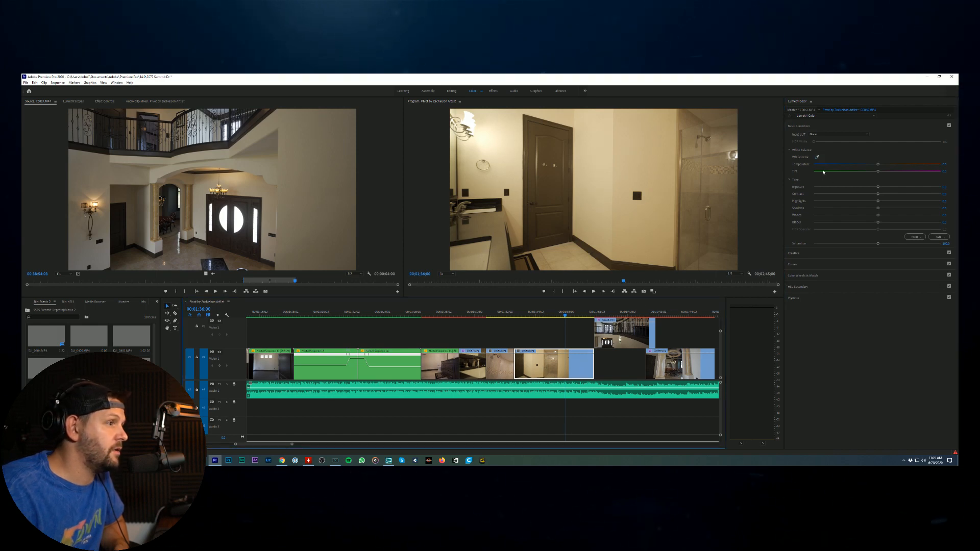
{"action": "left_click", "coordinate": [817, 156]}
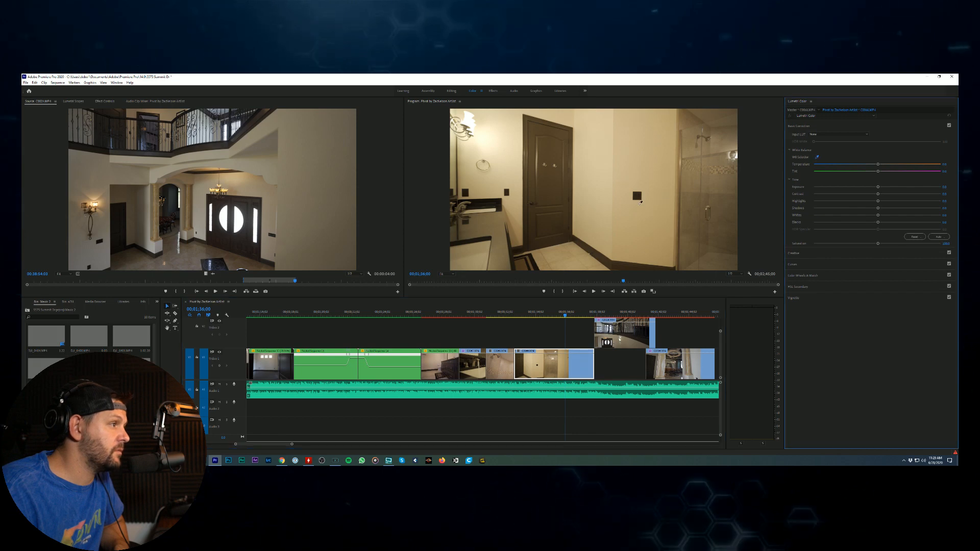
{"action": "key", "text": "Left"}
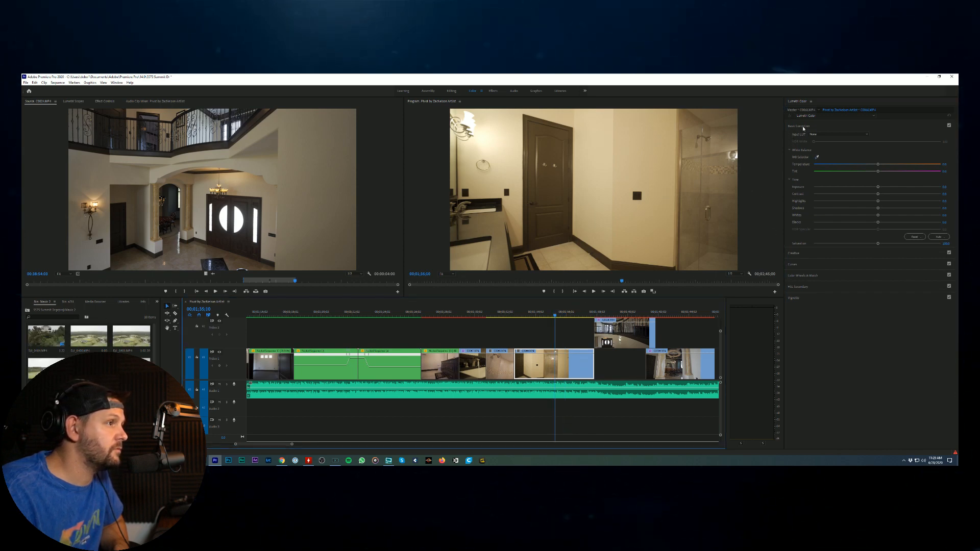
Step: Deselect the bathroom pan clip and save the project
{"action": "left_click", "coordinate": [543, 334]}
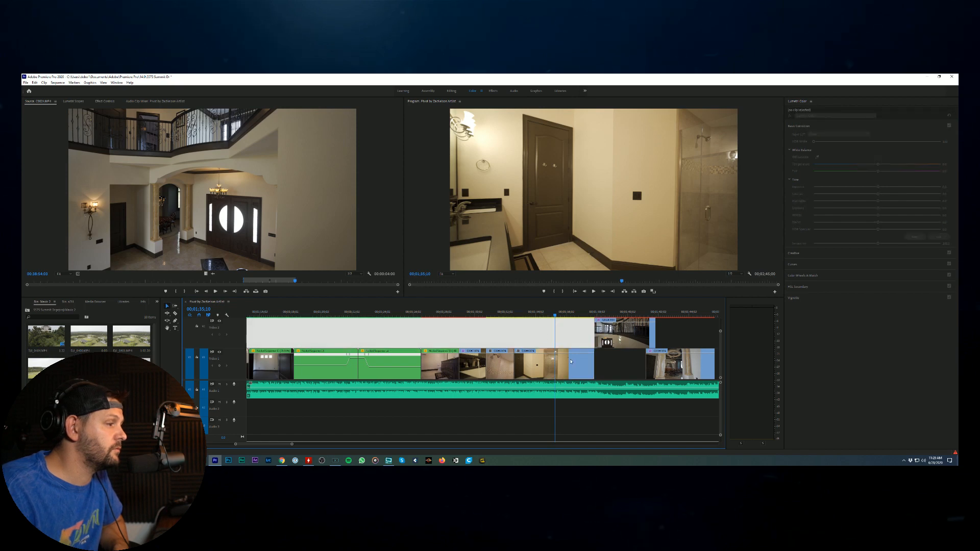
{"action": "left_click", "coordinate": [596, 359]}
{"action": "key", "text": "ctrl+s"}
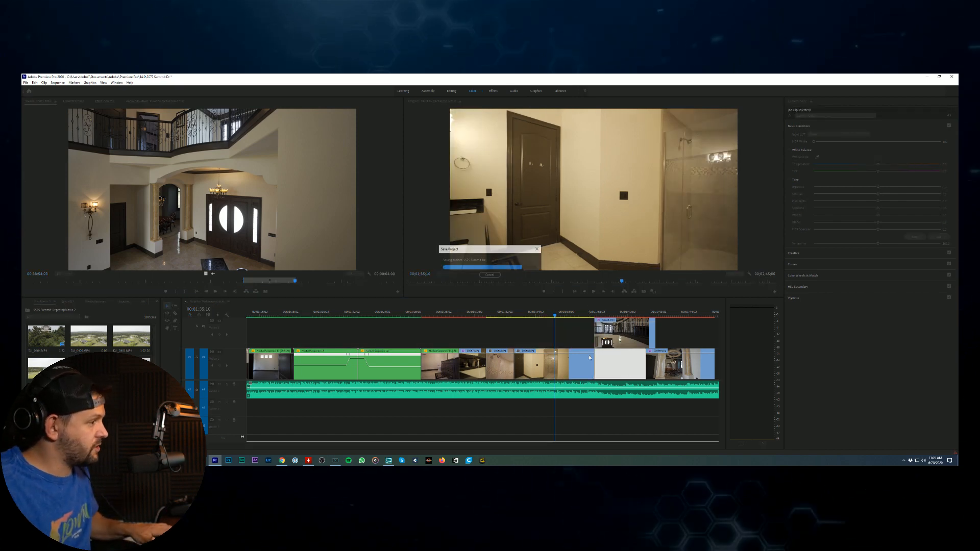
{"action": "left_click", "coordinate": [530, 336]}
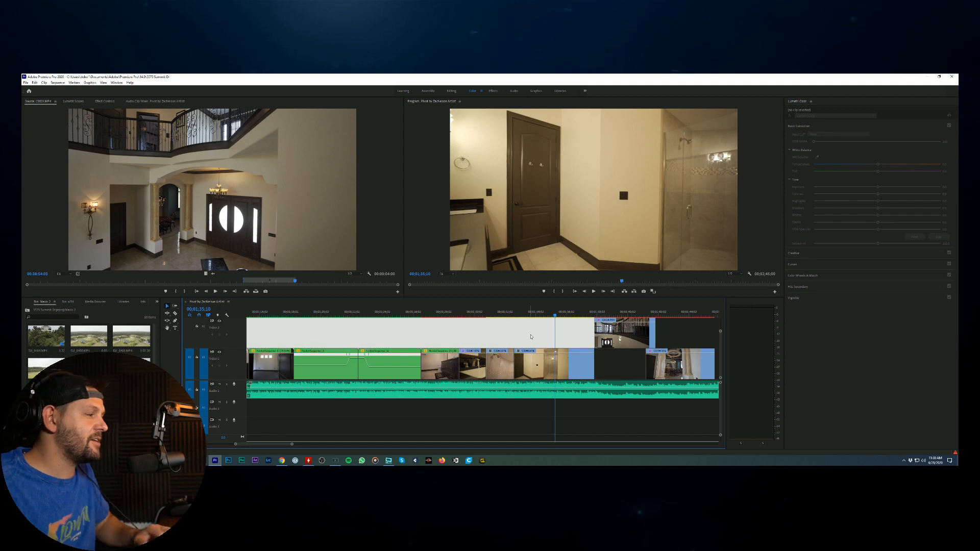
Step: Select the foyer clip on the upper video track and analyze it with its Warp Stabilizer effect
{"action": "left_click", "coordinate": [625, 367]}
{"action": "key", "text": "minus"}
{"action": "key", "text": "minus"}
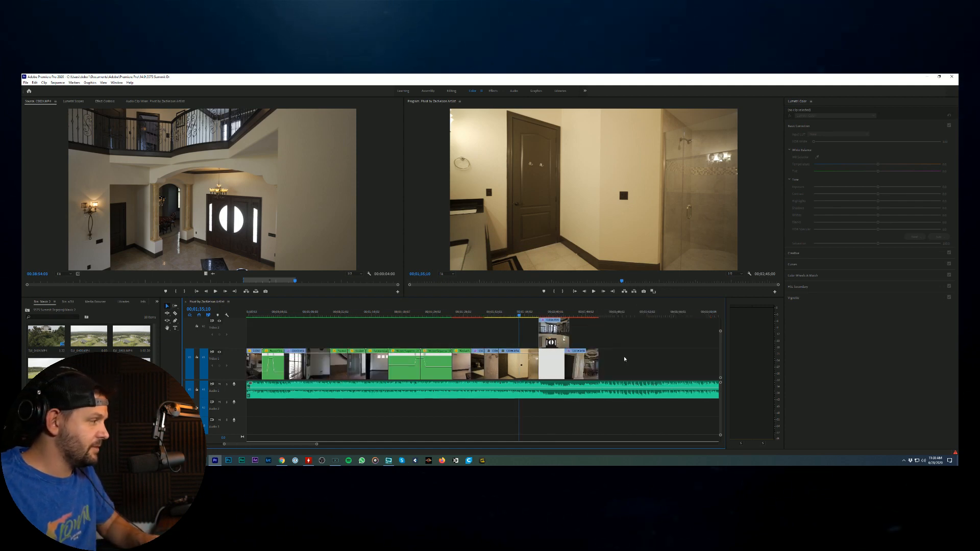
{"action": "left_click", "coordinate": [519, 329]}
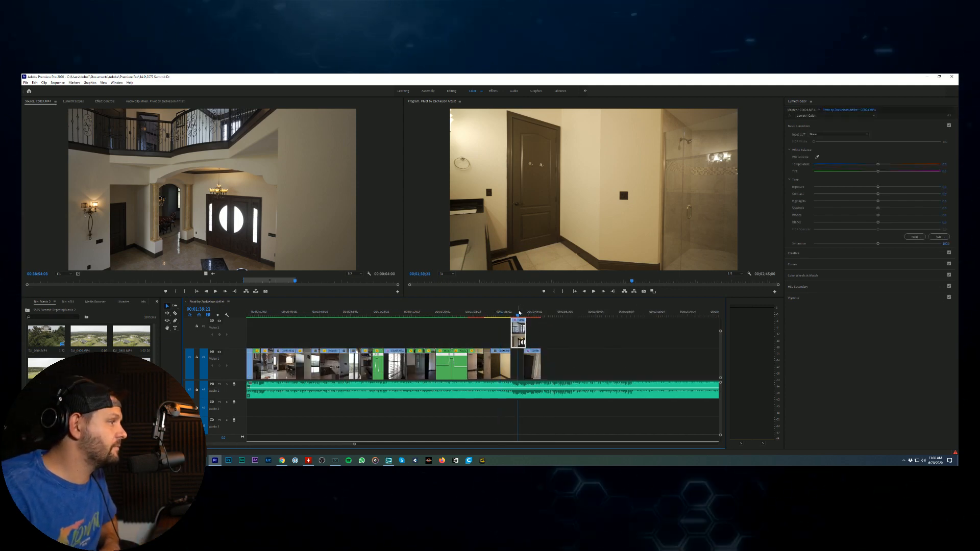
{"action": "left_click", "coordinate": [517, 312]}
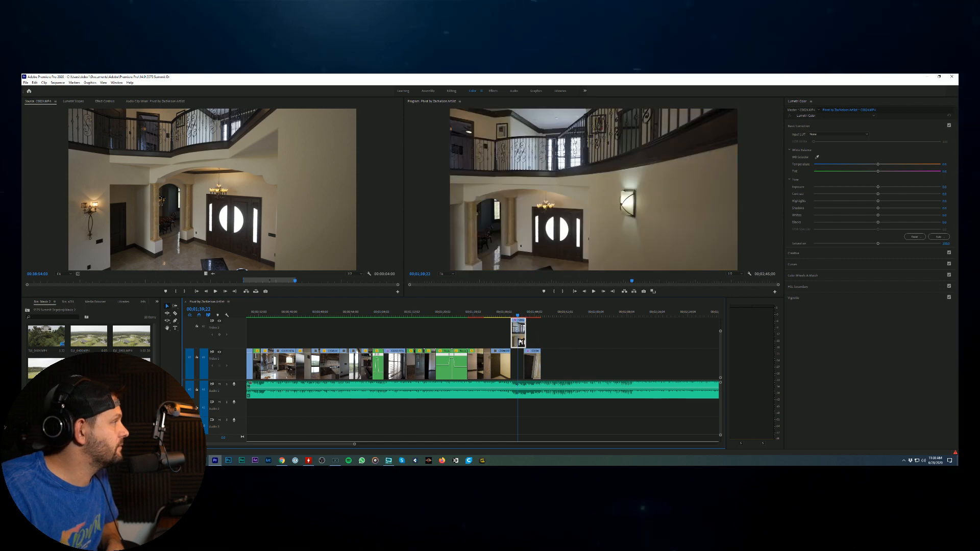
{"action": "left_click", "coordinate": [105, 101]}
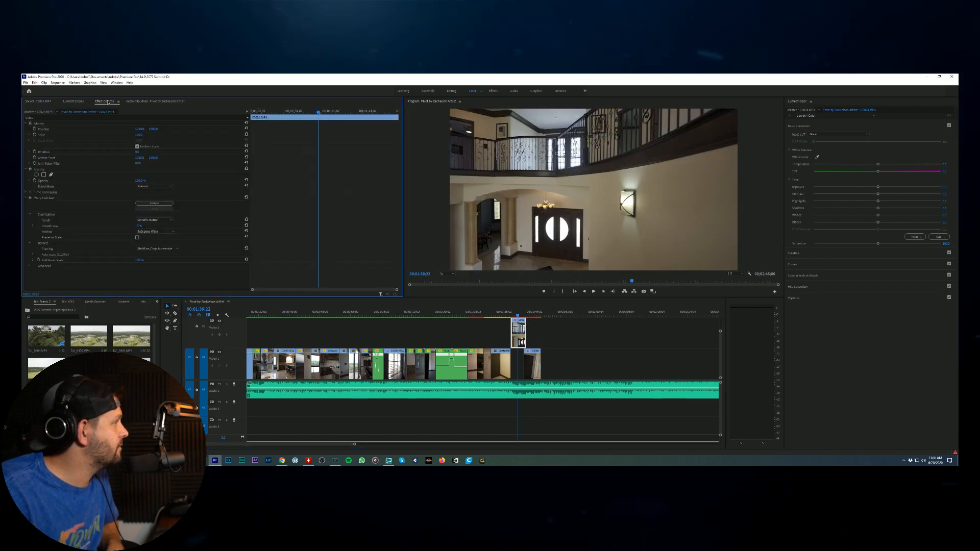
{"action": "left_click", "coordinate": [149, 203]}
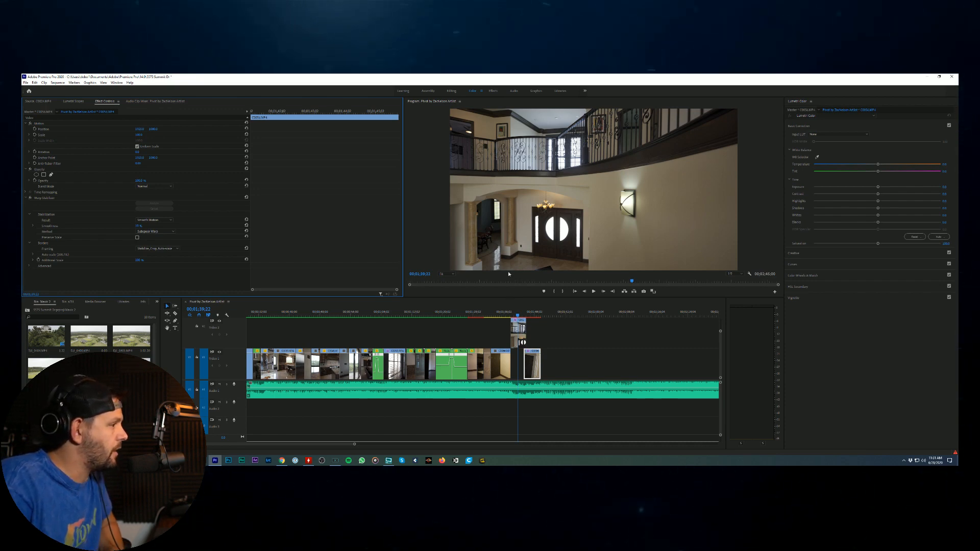
Step: Render the sequence's video previews, checking the computer's temperatures in CPUID HWMonitor during the render
{"action": "key", "text": "minus"}
{"action": "key", "text": "Return"}
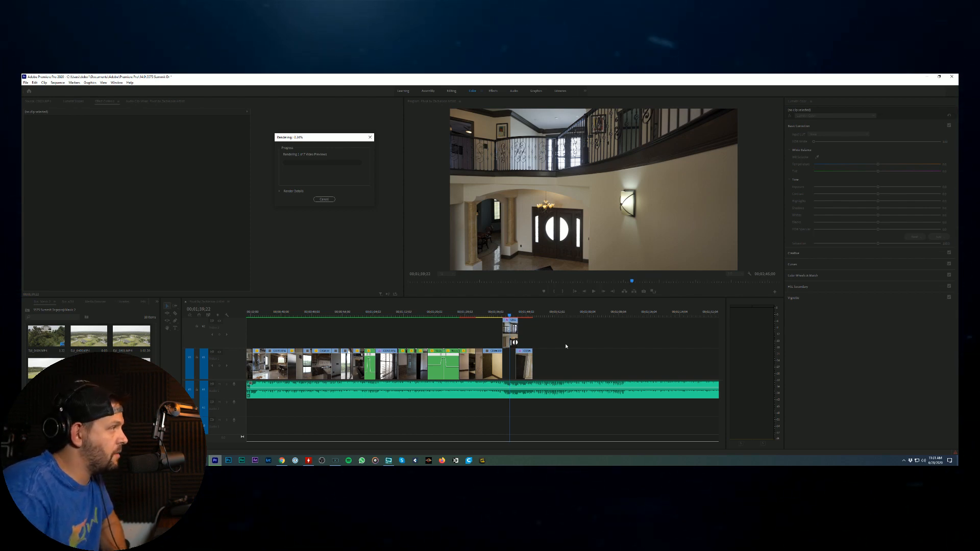
{"action": "left_click", "coordinate": [308, 460]}
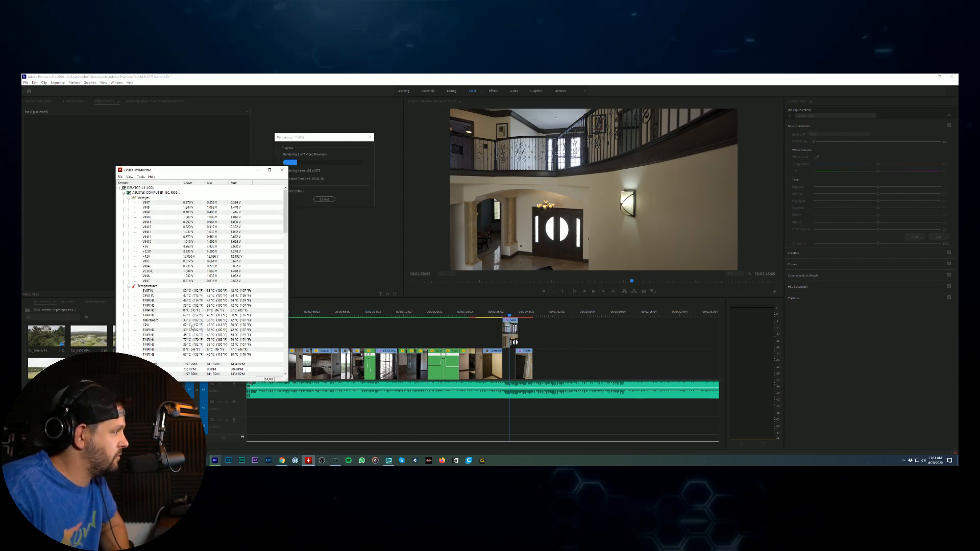
{"action": "left_click", "coordinate": [455, 445]}
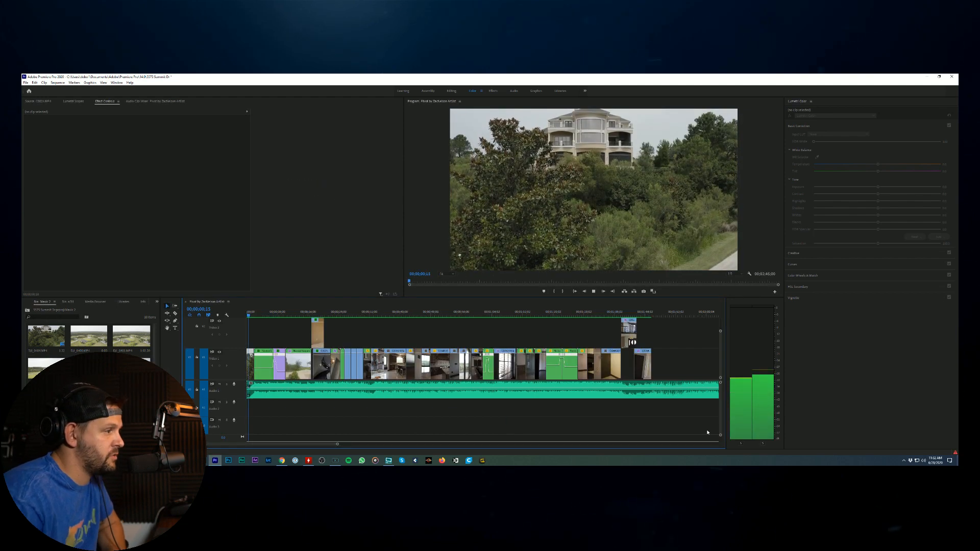
{"action": "left_click", "coordinate": [607, 315]}
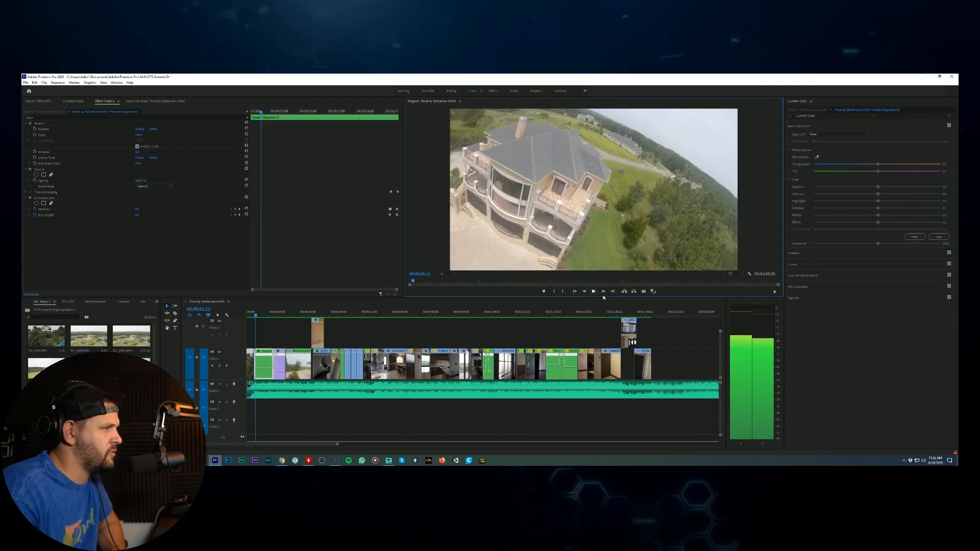
Step: Play back the end of the sequence from the bathroom clip into the foyer clip
{"action": "left_click", "coordinate": [616, 315]}
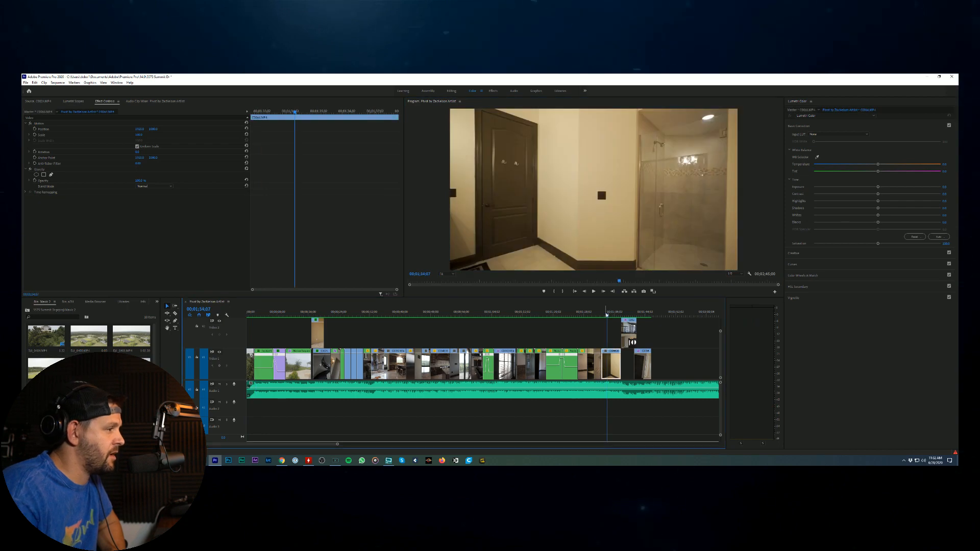
{"action": "key", "text": "space"}
{"action": "left_click", "coordinate": [612, 314]}
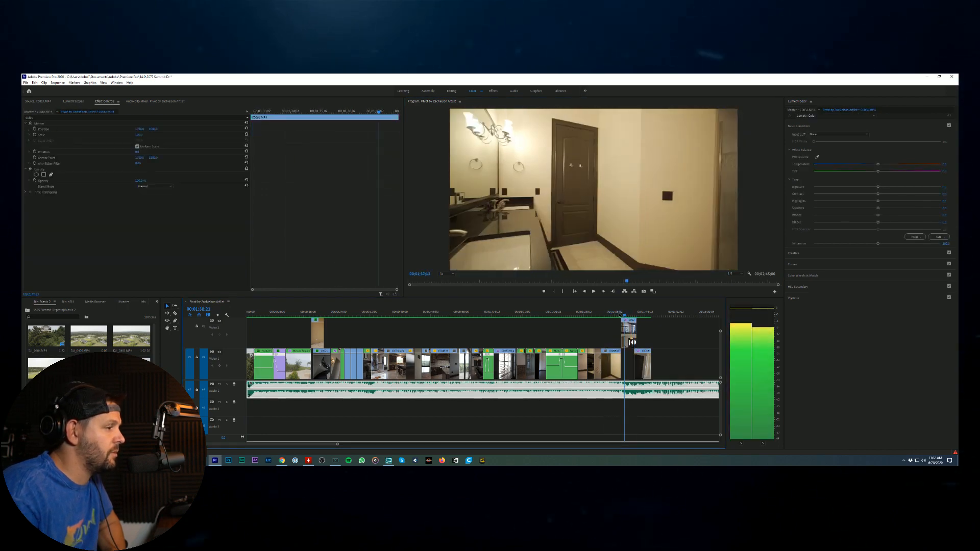
{"action": "left_click", "coordinate": [593, 291]}
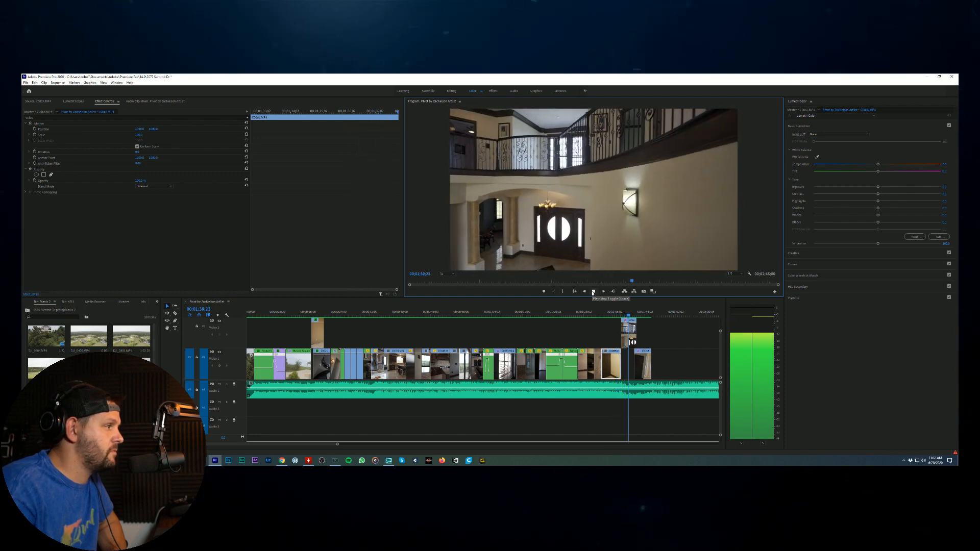
{"action": "left_click", "coordinate": [634, 342]}
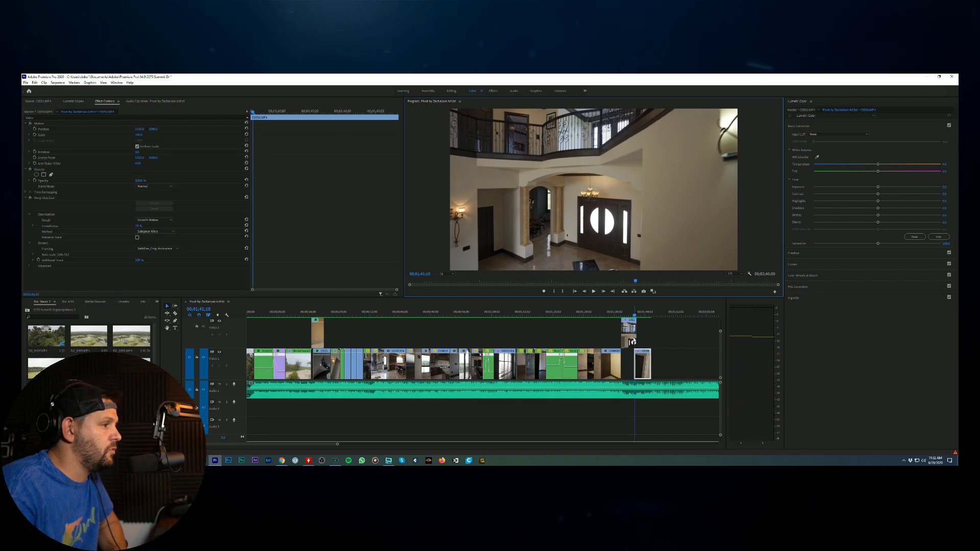
Step: Set the Warp Stabilizer smoothness of the foyer clip on the upper video track to 15%
{"action": "right_click", "coordinate": [628, 329]}
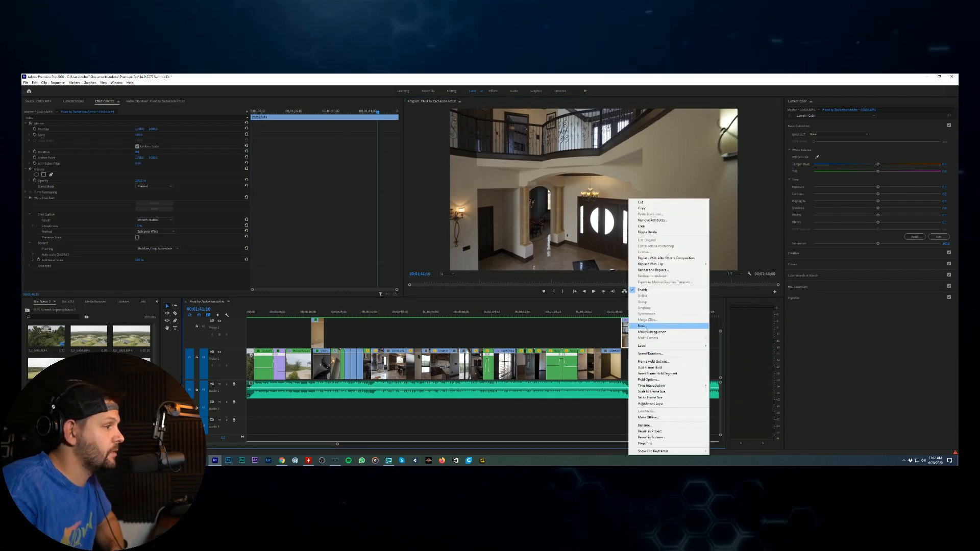
{"action": "left_click", "coordinate": [140, 226]}
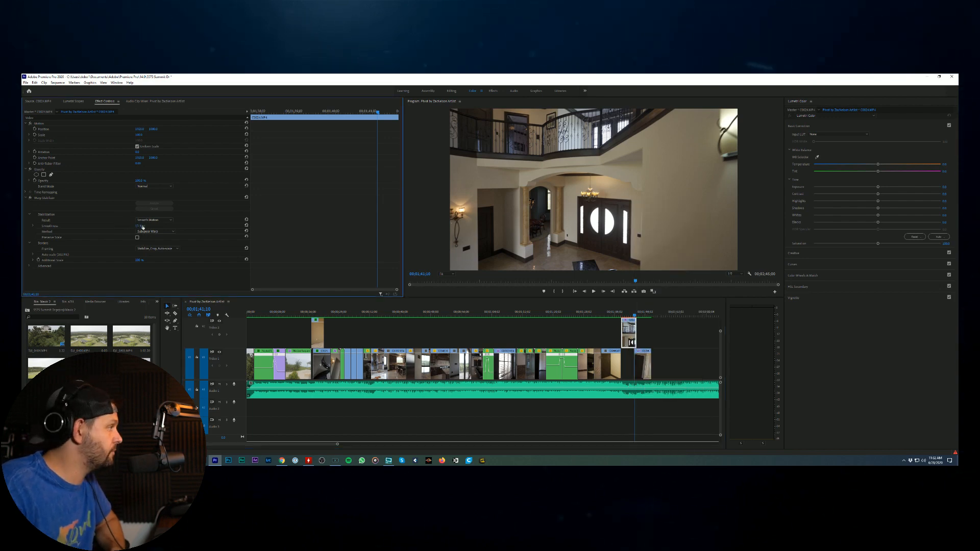
{"action": "type", "text": "15"}
{"action": "key", "text": "Return"}
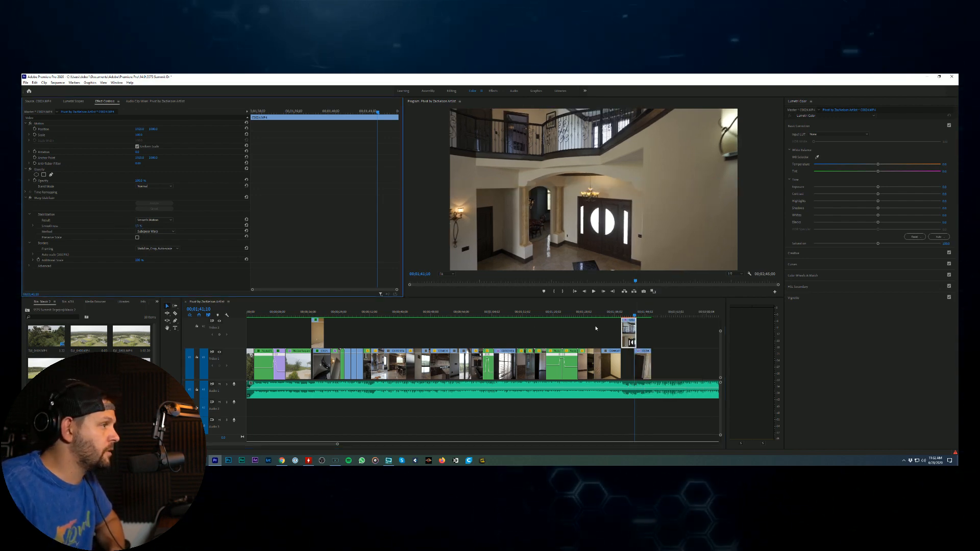
Step: Nest the stabilized foyer clip, keeping the default sequence name
{"action": "right_click", "coordinate": [630, 340]}
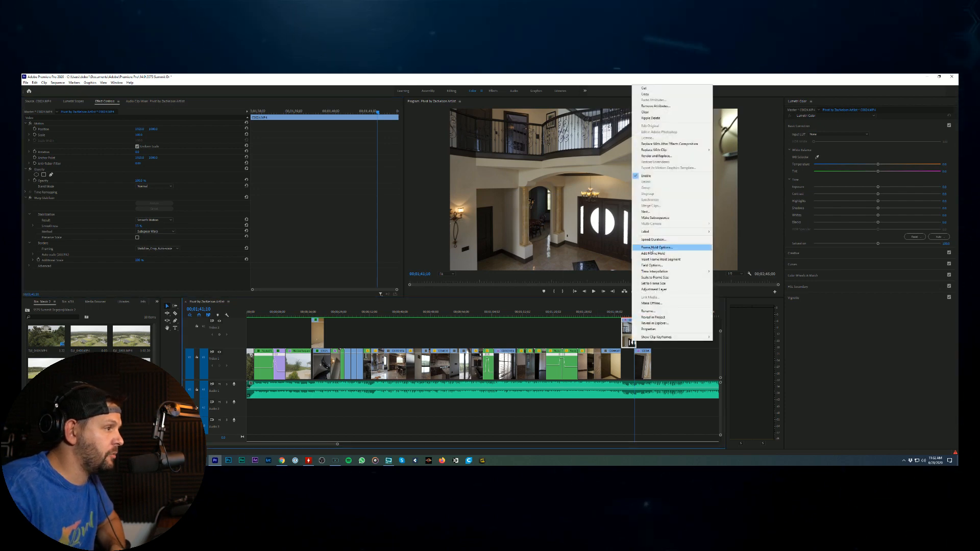
{"action": "left_click", "coordinate": [645, 212]}
{"action": "left_click", "coordinate": [476, 272]}
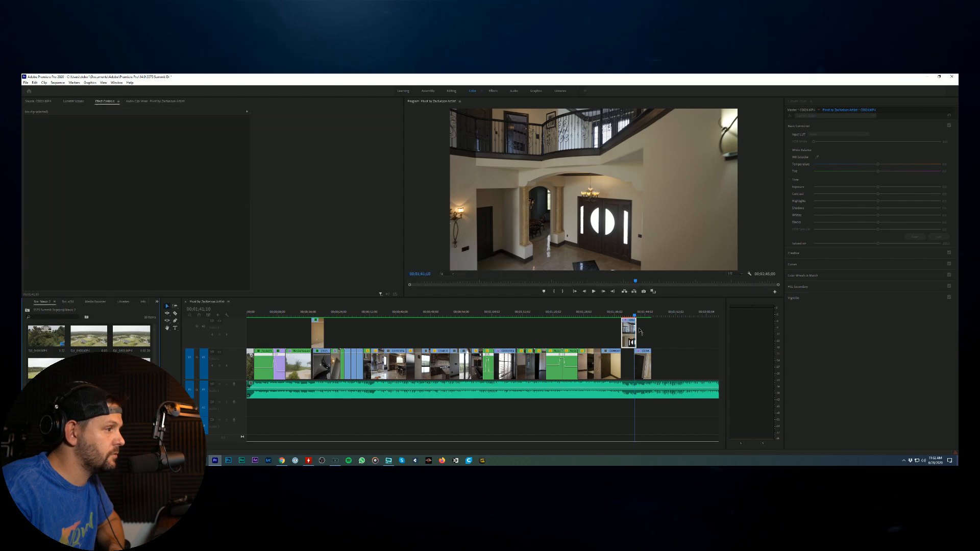
Step: Slow the nested foyer clip to 80% speed and render the sequence preview
{"action": "left_click", "coordinate": [627, 335]}
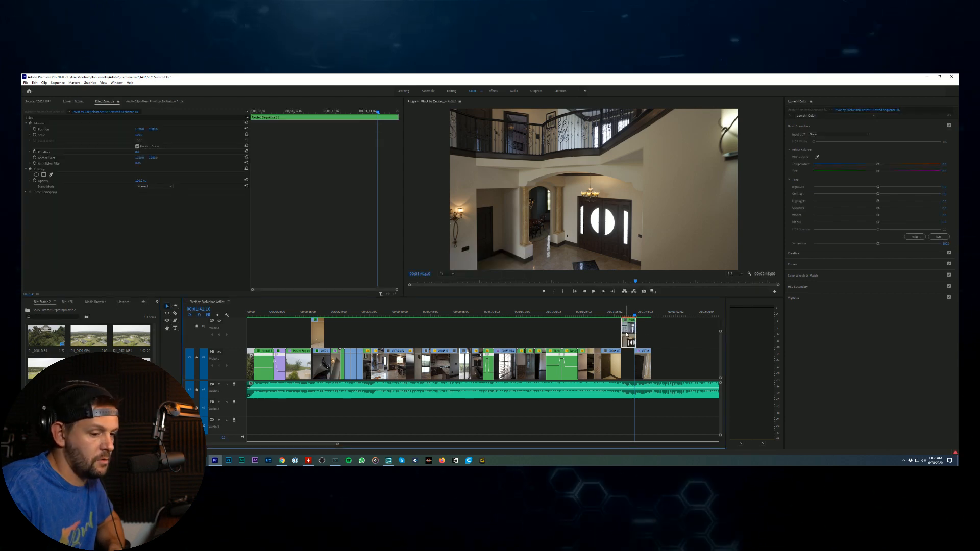
{"action": "right_click", "coordinate": [627, 336]}
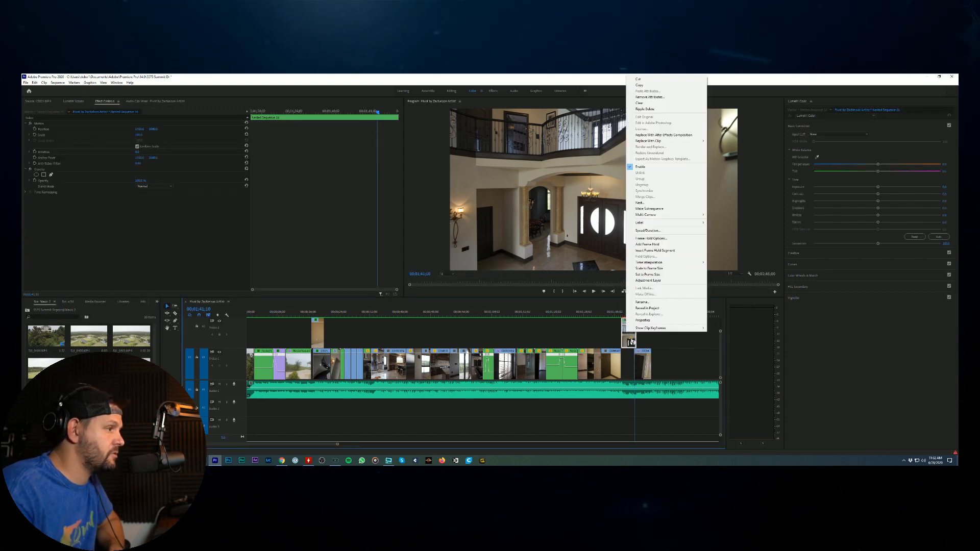
{"action": "left_click", "coordinate": [659, 232]}
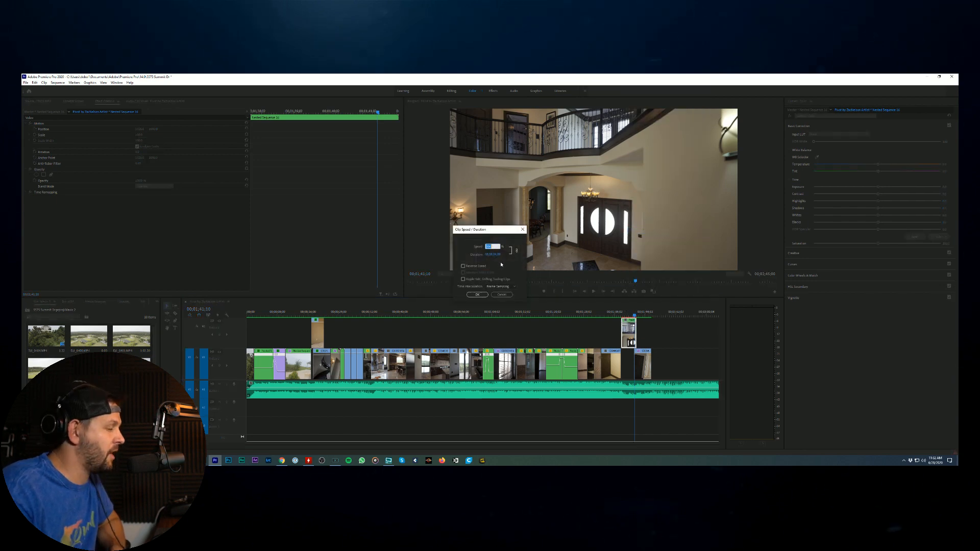
{"action": "type", "text": "8"}
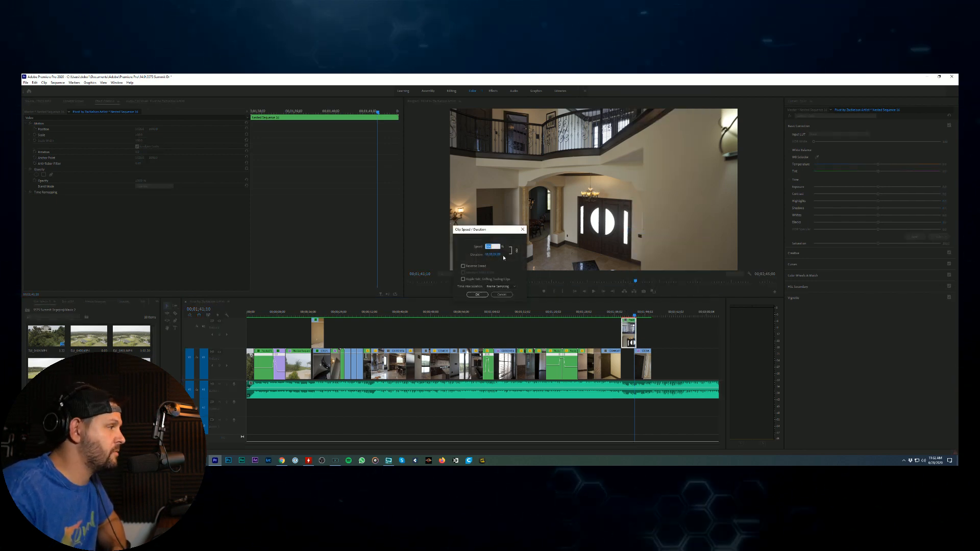
{"action": "type", "text": "0"}
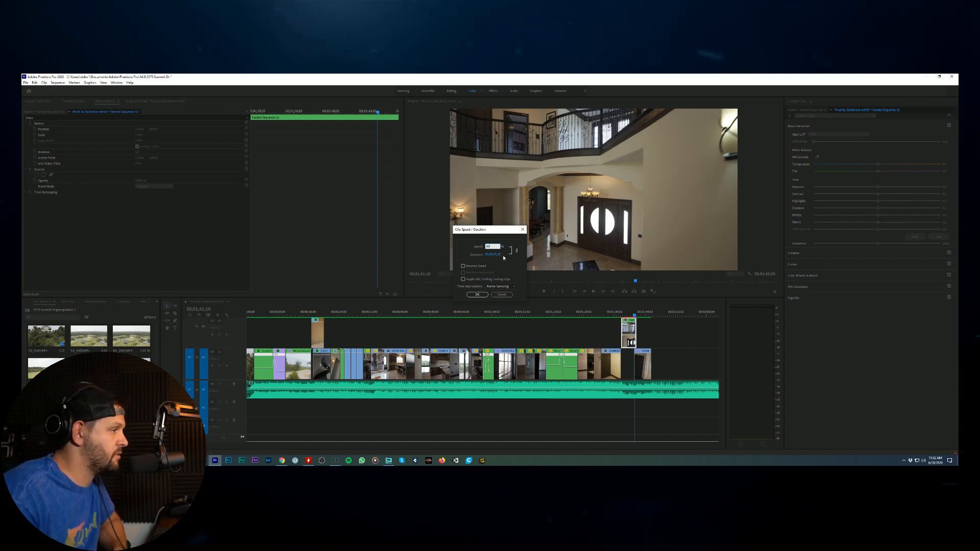
{"action": "key", "text": "Return"}
{"action": "left_click", "coordinate": [613, 315]}
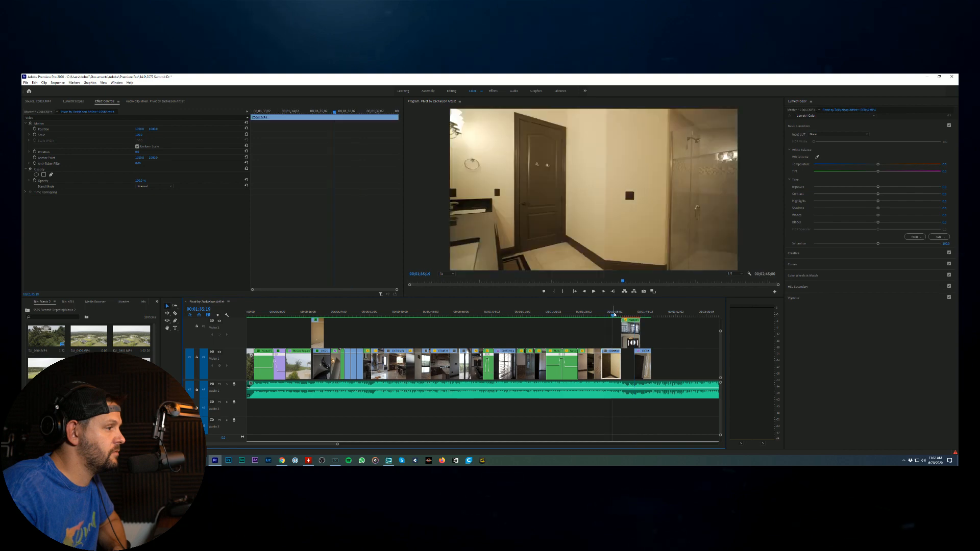
{"action": "key", "text": "Return"}
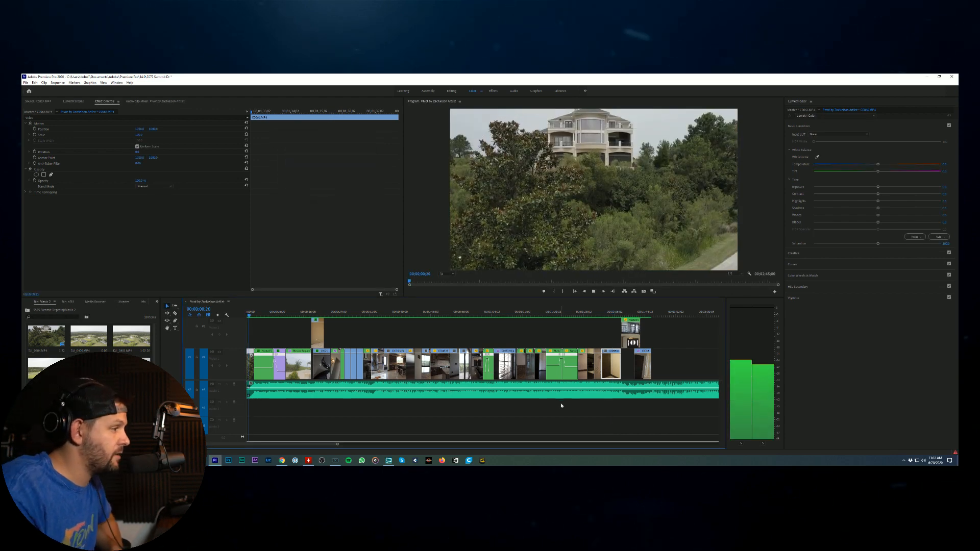
Step: Lower the audio gain of the music track using the Set Gain option
{"action": "right_click", "coordinate": [569, 388]}
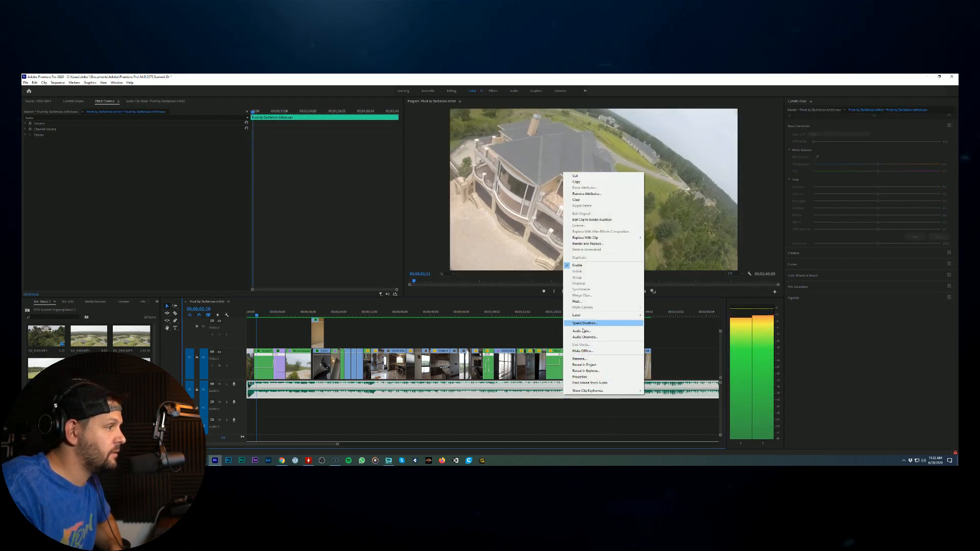
{"action": "left_click", "coordinate": [581, 331]}
{"action": "left_click", "coordinate": [453, 253]}
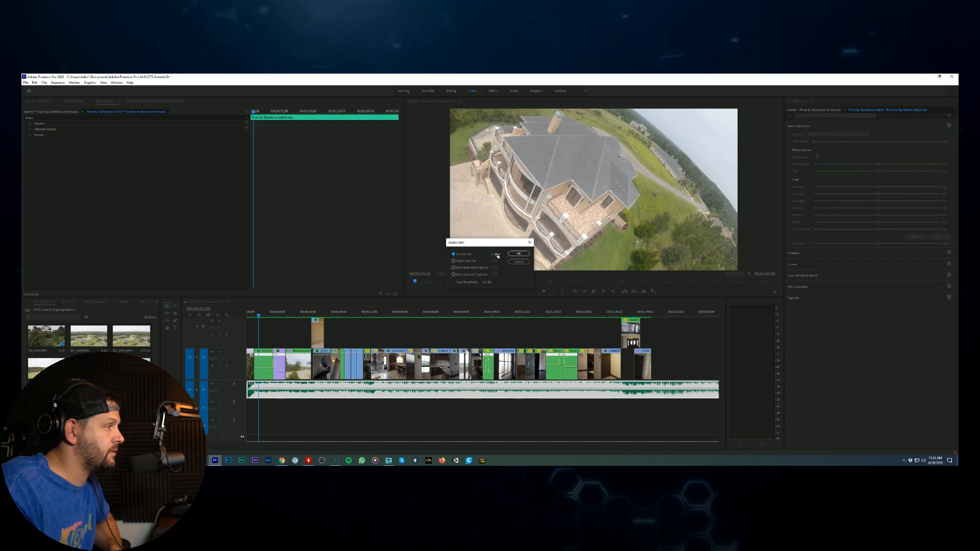
{"action": "key", "text": "Return"}
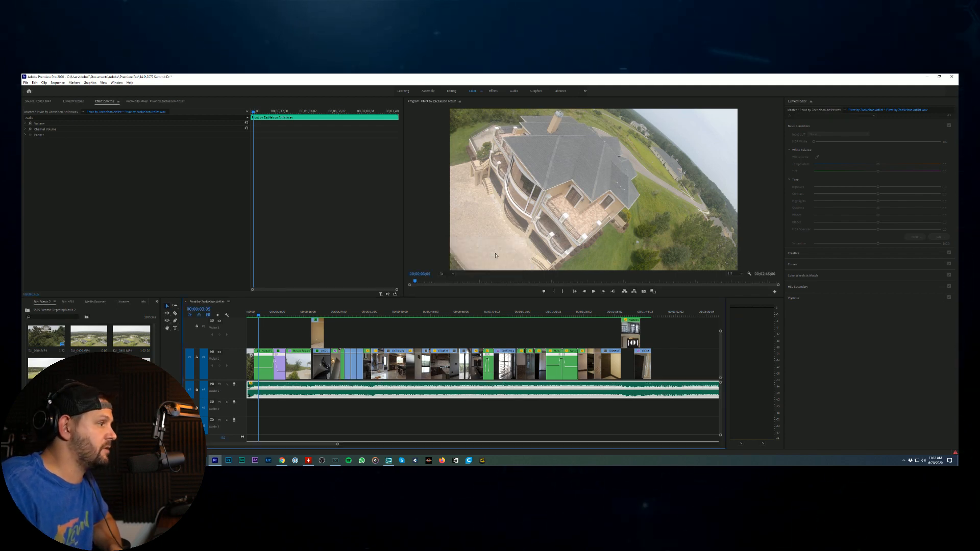
Step: Play into the nested foyer clip and trim its end back to the playhead at about 00;01;41;04
{"action": "left_click", "coordinate": [611, 316]}
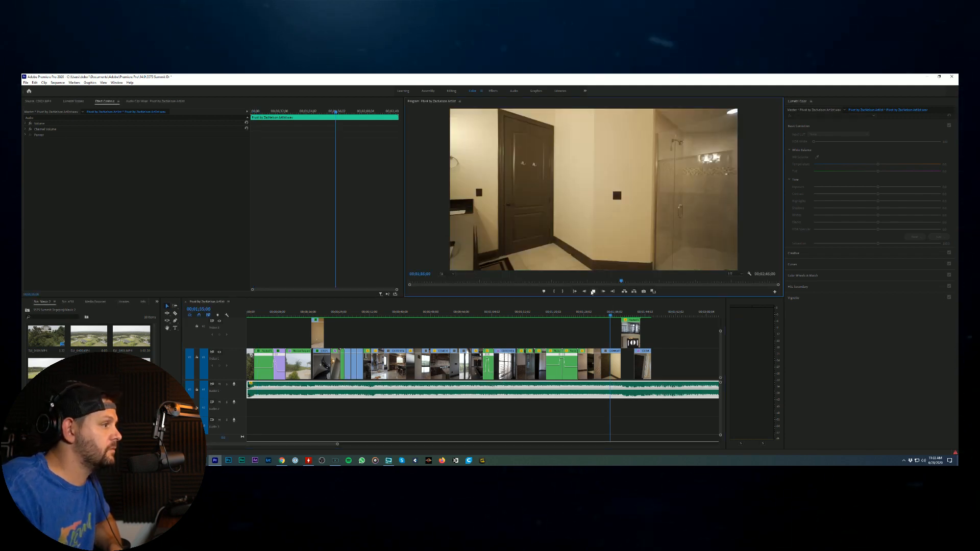
{"action": "left_click", "coordinate": [592, 291]}
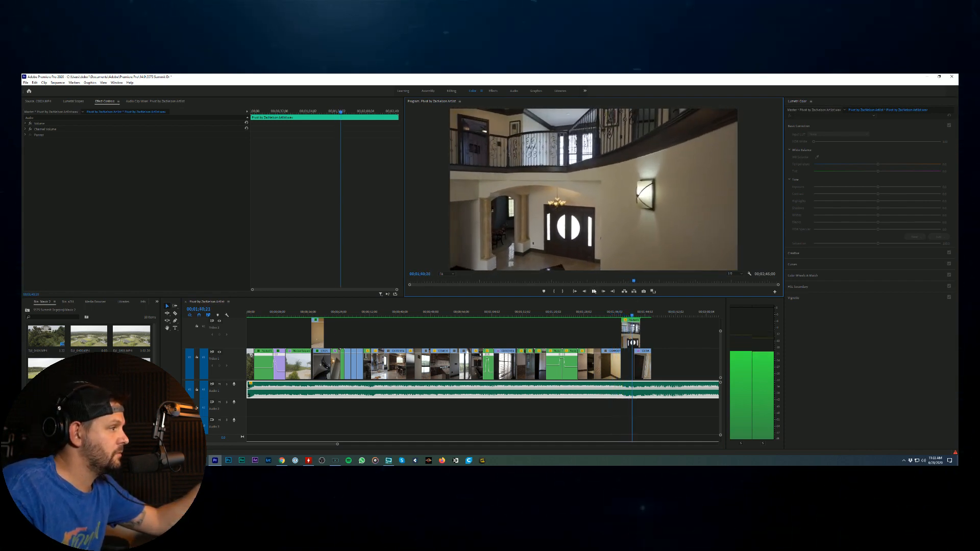
{"action": "left_click", "coordinate": [593, 291]}
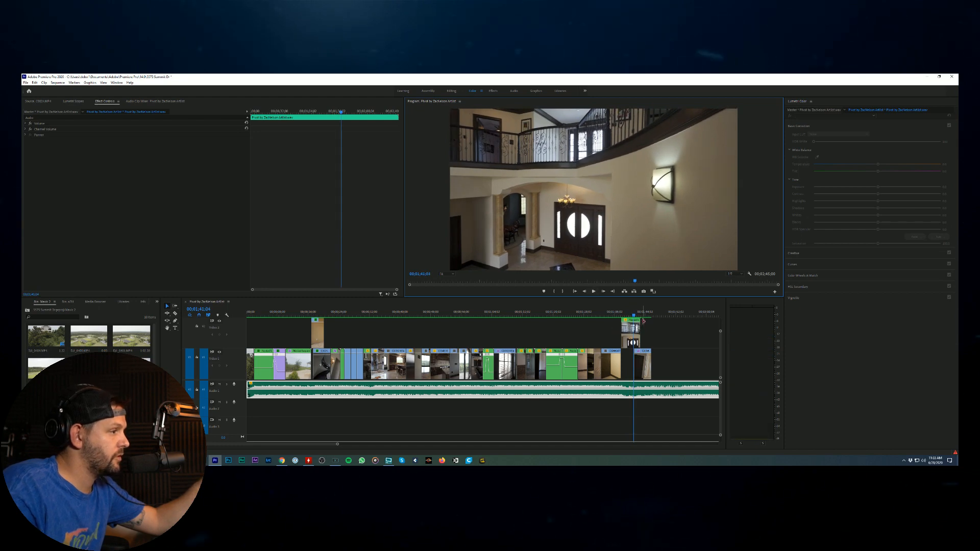
{"action": "left_click_drag", "start_coordinate": [638, 337], "coordinate": [633, 336]}
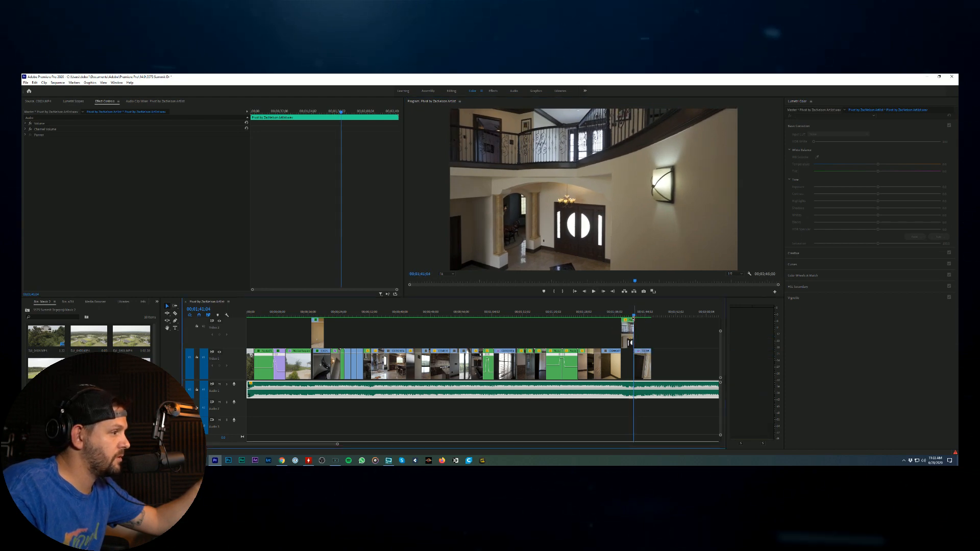
Step: Play back the sequence from the end of the bathroom clip through the dining room clip
{"action": "left_click", "coordinate": [620, 313]}
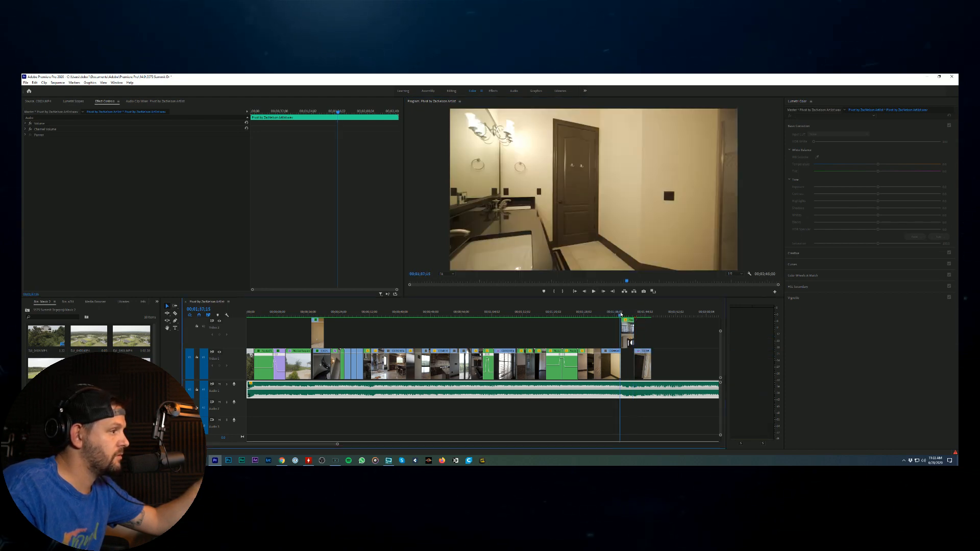
{"action": "left_click", "coordinate": [594, 291]}
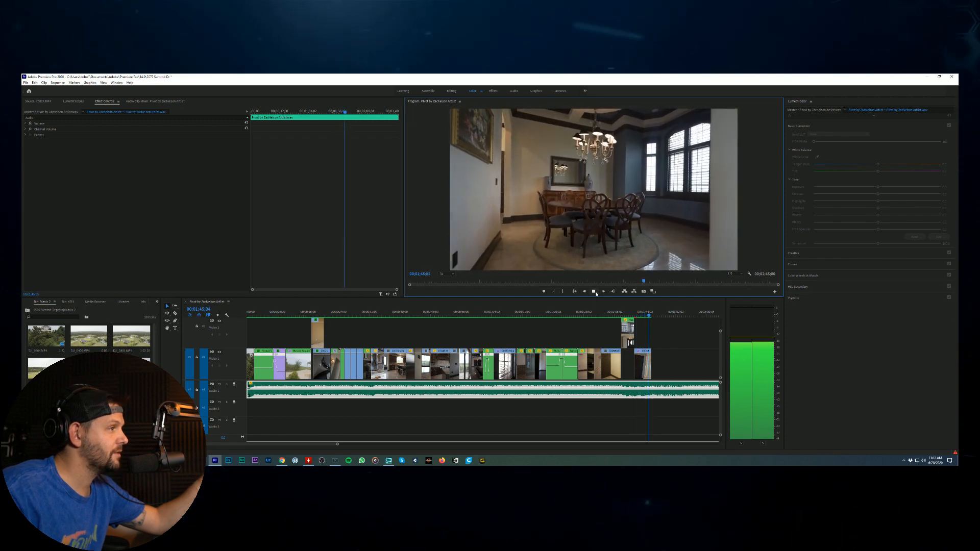
{"action": "key", "text": "space"}
Step: Lower the Warp Stabilizer smoothness of the dining room clip at the end of the sequence
{"action": "right_click", "coordinate": [648, 373]}
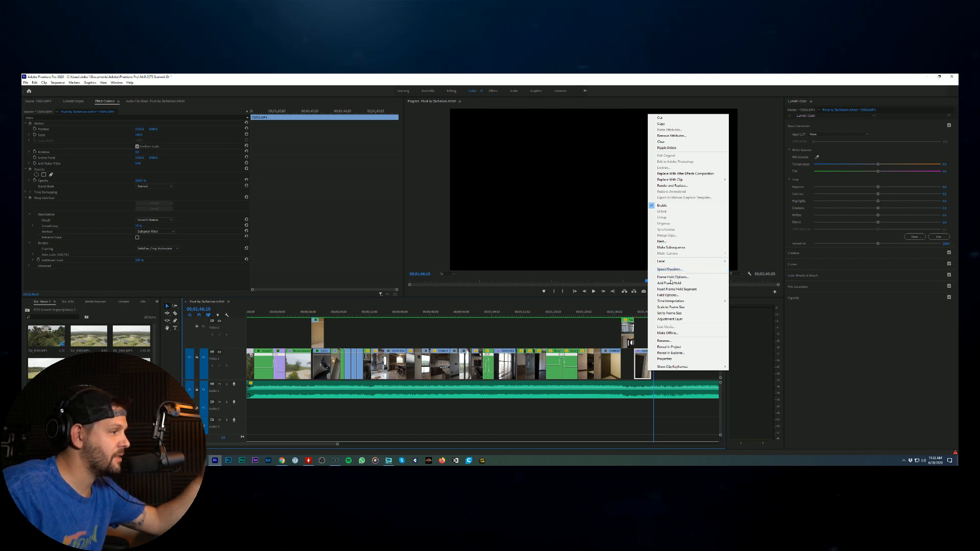
{"action": "left_click", "coordinate": [647, 369]}
{"action": "right_click", "coordinate": [646, 366]}
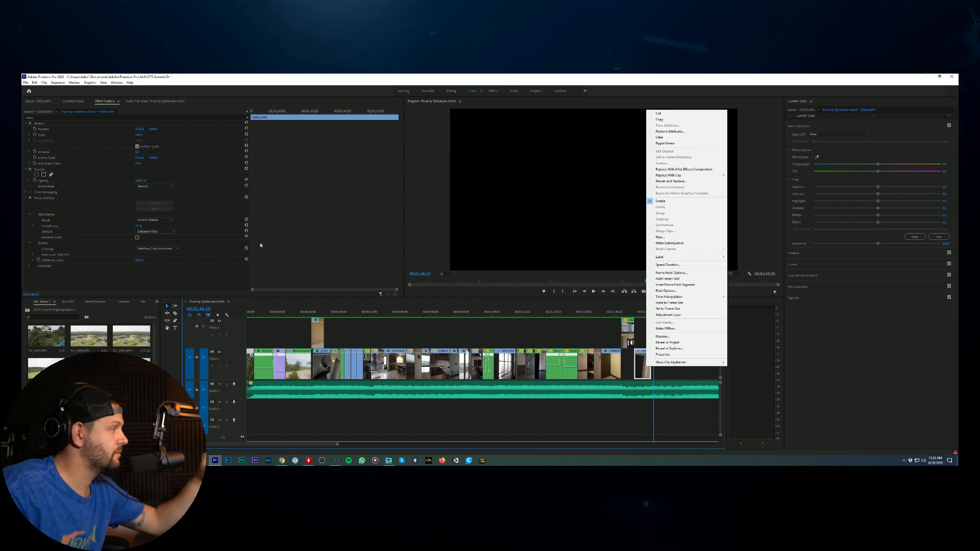
{"action": "left_click", "coordinate": [144, 226]}
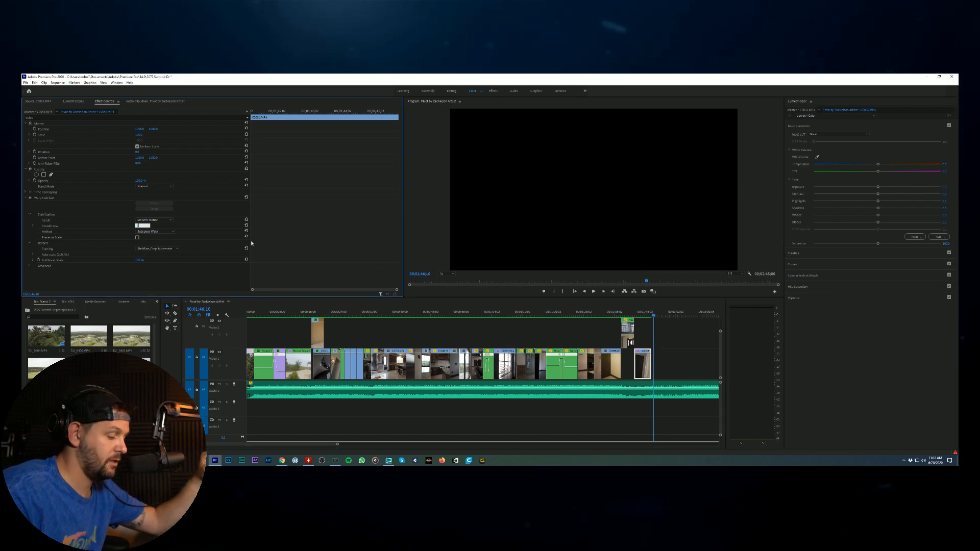
{"action": "left_click", "coordinate": [638, 376]}
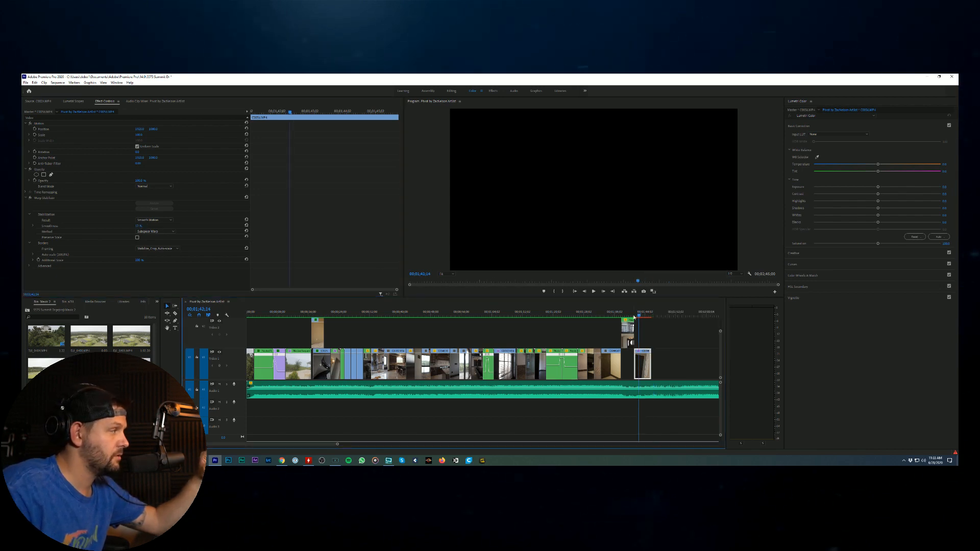
Step: Nest the stabilized dining room clip, keeping the default sequence name
{"action": "right_click", "coordinate": [637, 376]}
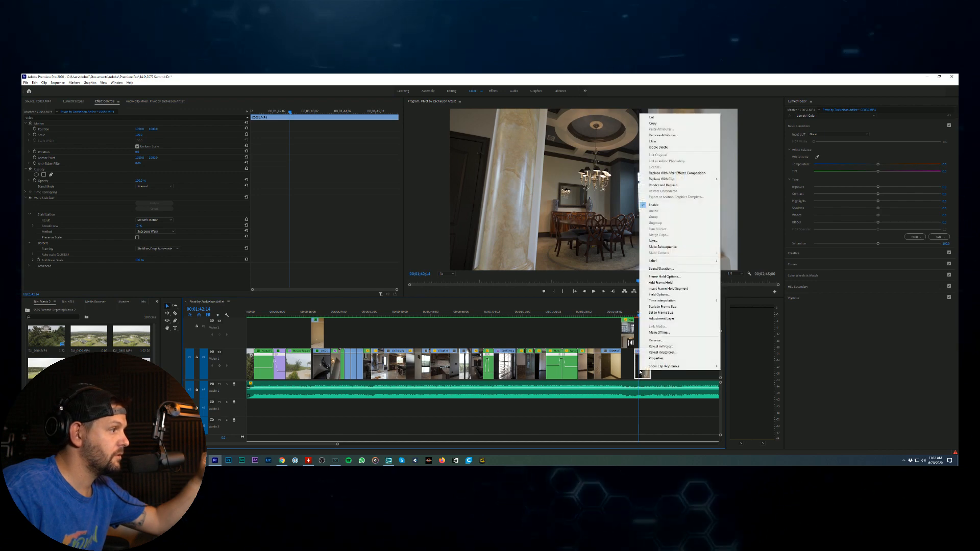
{"action": "left_click", "coordinate": [652, 241]}
{"action": "left_click", "coordinate": [477, 272]}
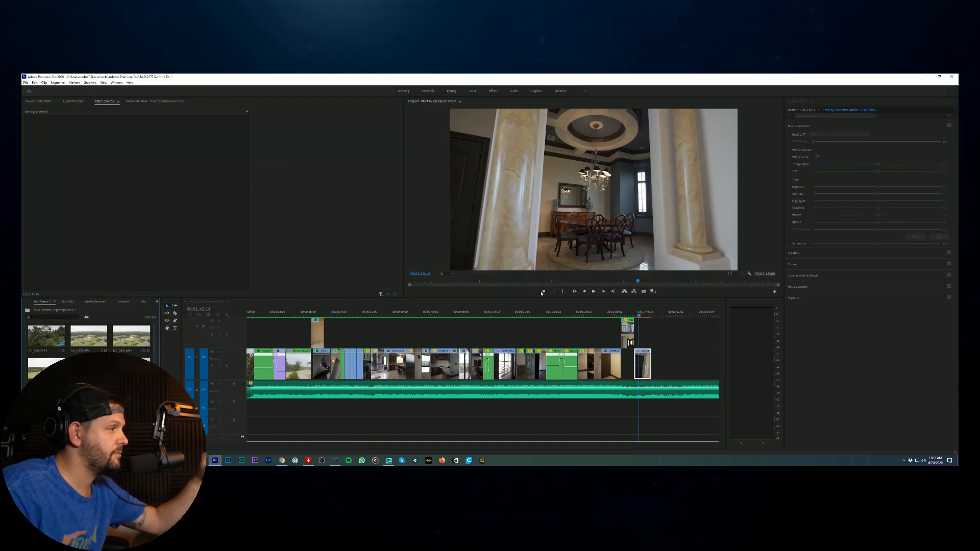
Step: Slow the nested dining room clip to 80% speed
{"action": "right_click", "coordinate": [638, 364]}
{"action": "left_click", "coordinate": [672, 264]}
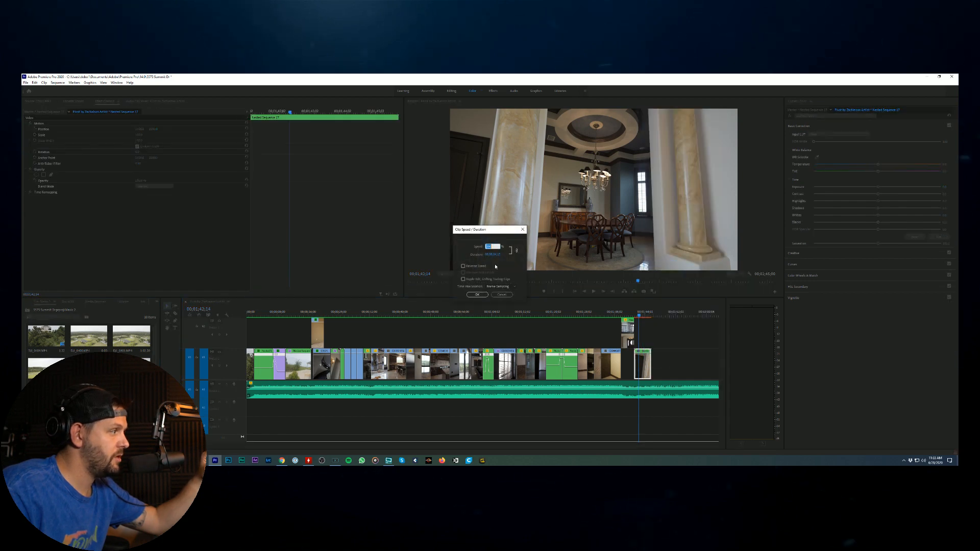
{"action": "type", "text": "80"}
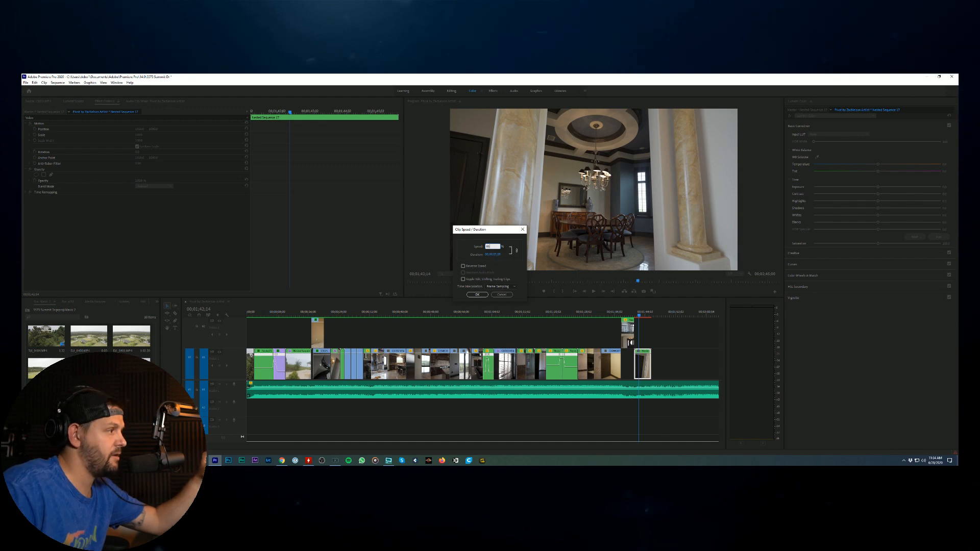
{"action": "key", "text": "Return"}
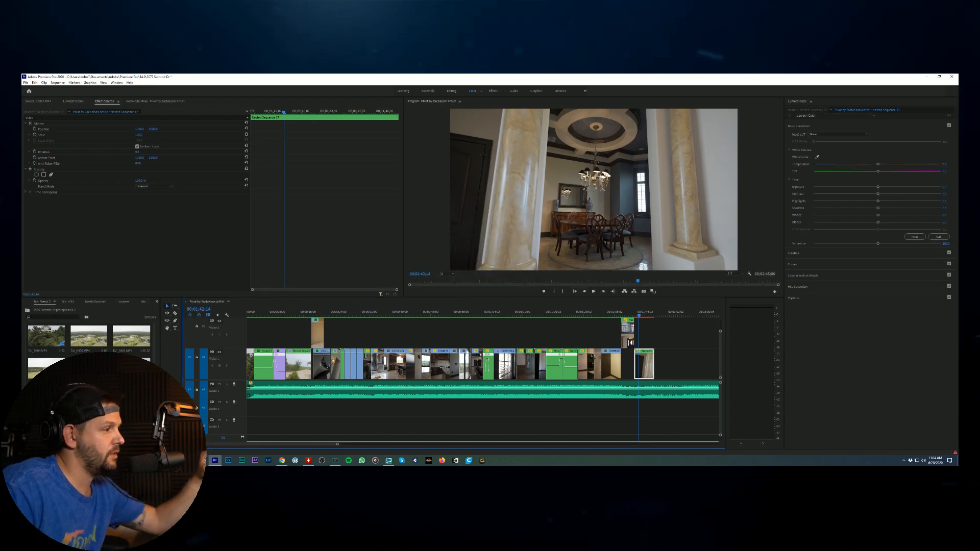
Step: Play back the sequence from the bathroom clip into the slowed nested dining room clip
{"action": "right_click", "coordinate": [647, 368]}
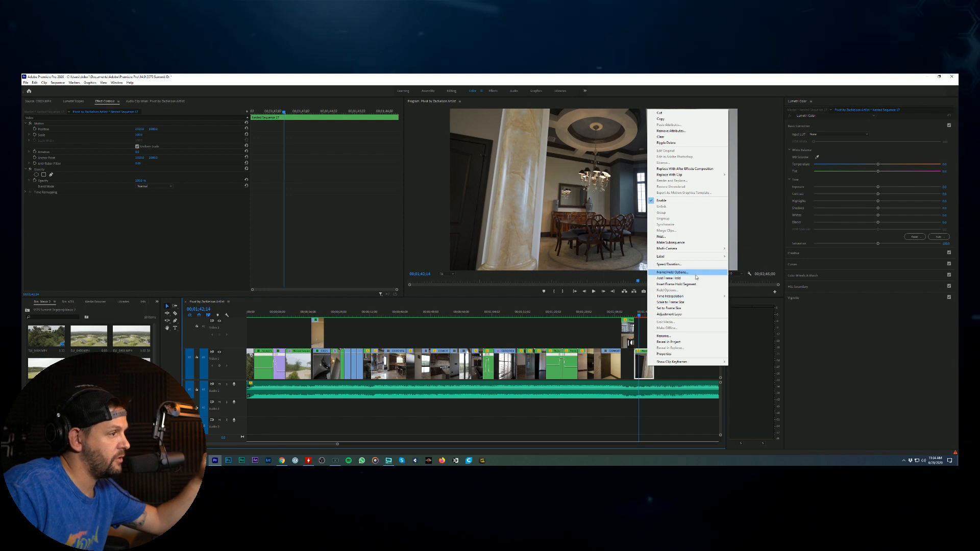
{"action": "left_click", "coordinate": [754, 308]}
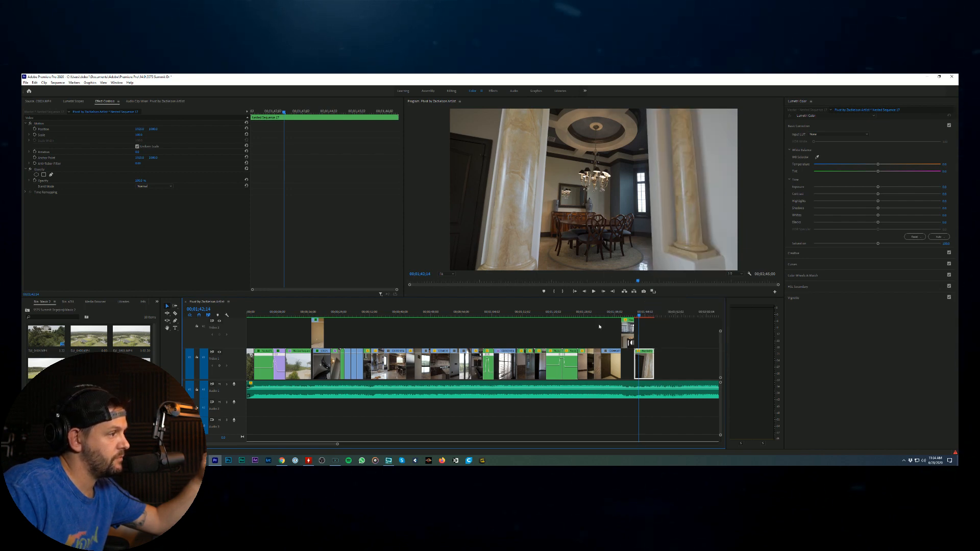
{"action": "left_click_drag", "start_coordinate": [623, 318], "coordinate": [609, 314]}
{"action": "left_click", "coordinate": [596, 291]}
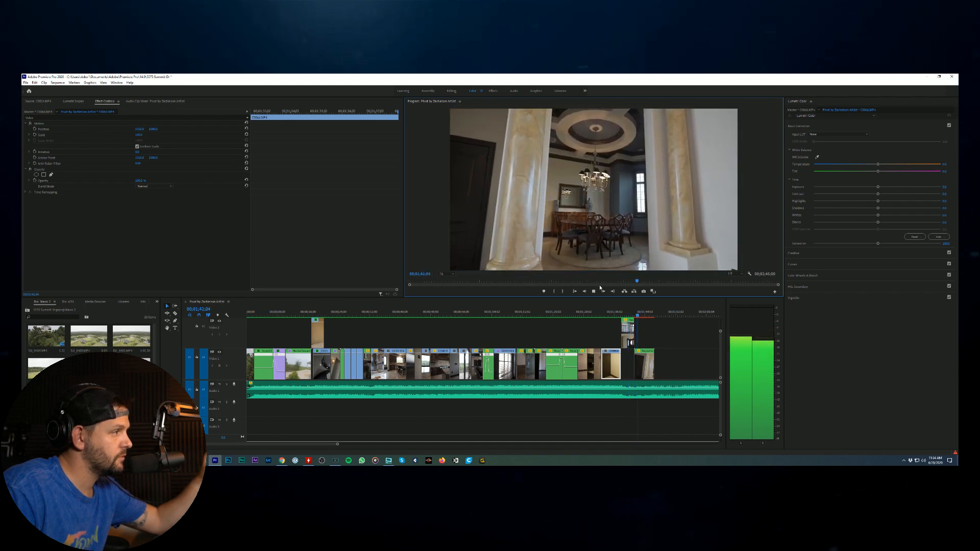
{"action": "left_click", "coordinate": [594, 291]}
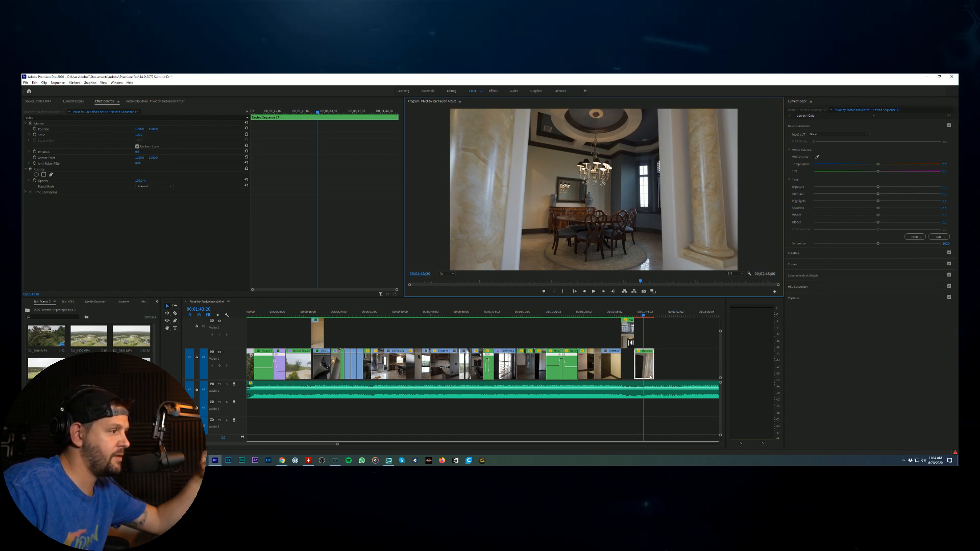
Step: Trim a little off the end of the nested dining room clip and play back from the bathroom clip to check it
{"action": "left_click_drag", "start_coordinate": [653, 350], "coordinate": [647, 349]}
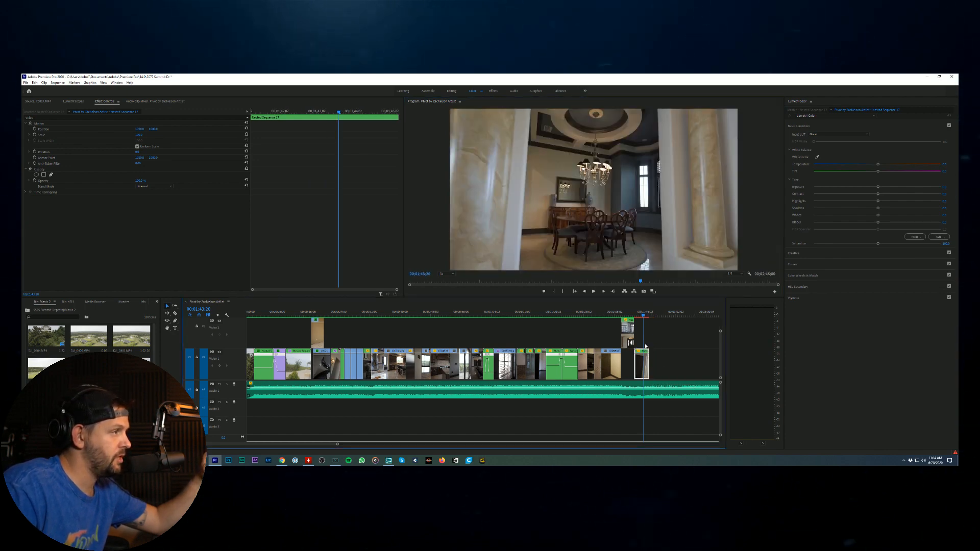
{"action": "left_click", "coordinate": [619, 311]}
{"action": "left_click", "coordinate": [593, 291]}
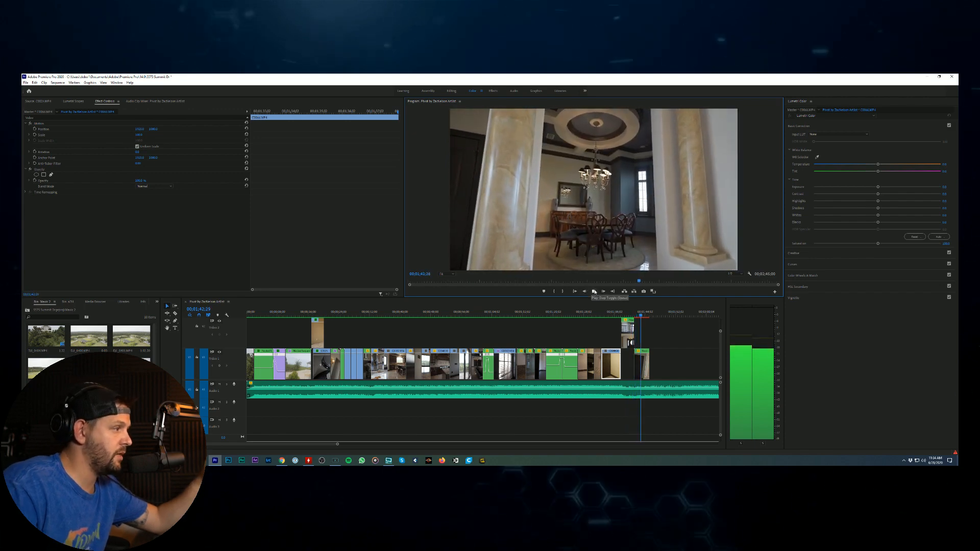
{"action": "left_click", "coordinate": [593, 291]}
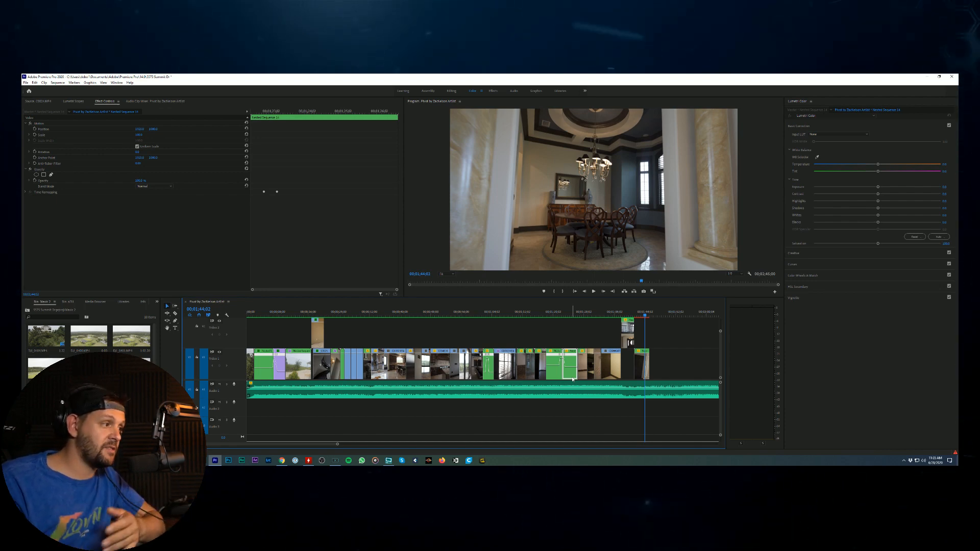
{"action": "left_click", "coordinate": [614, 315]}
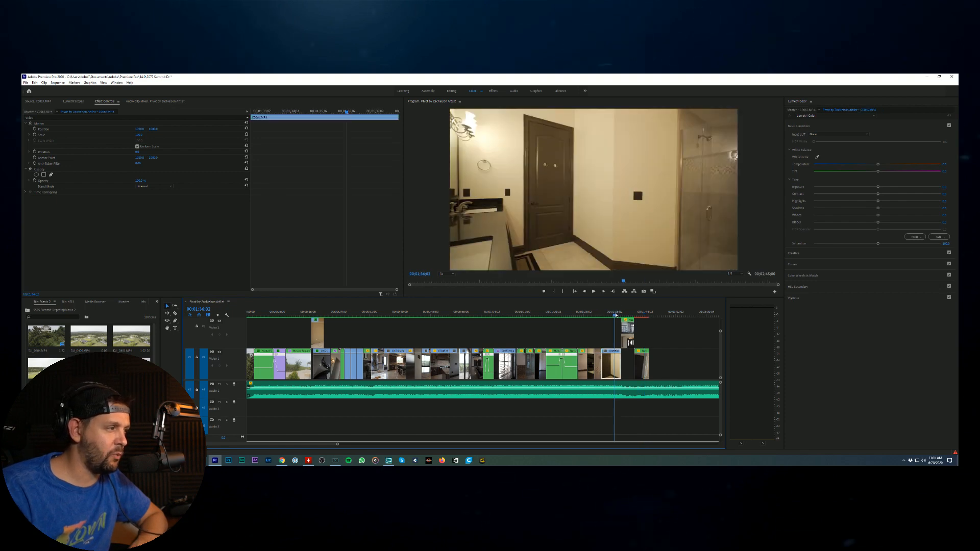
{"action": "left_click", "coordinate": [594, 292]}
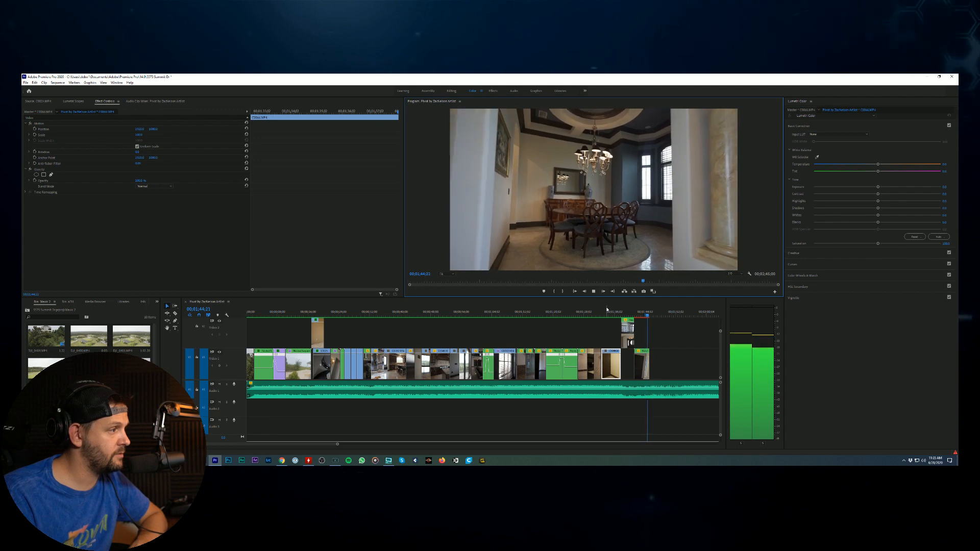
{"action": "left_click", "coordinate": [453, 388]}
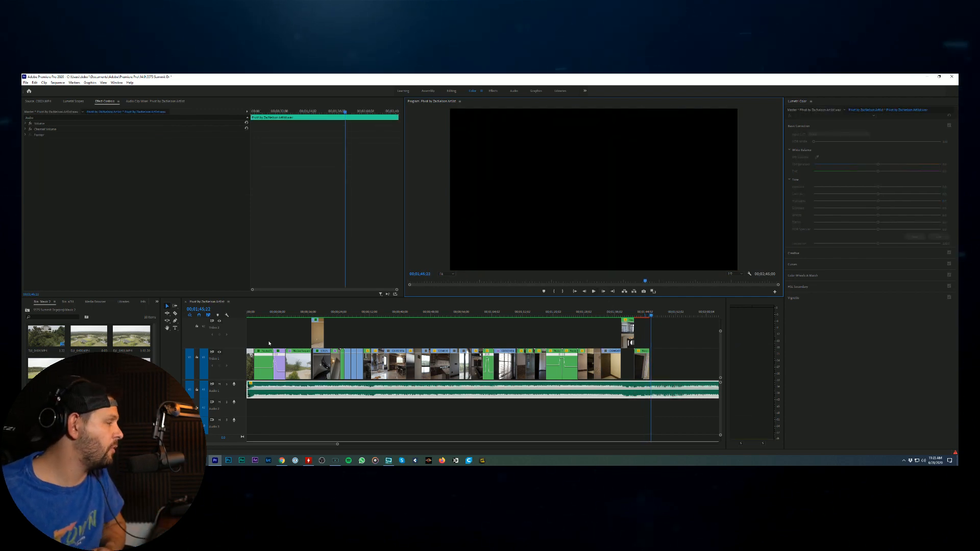
Step: Browse the interior footage bin for the next clip and preview the kitchen island shot in the Source Monitor
{"action": "left_click", "coordinate": [36, 303]}
{"action": "left_click", "coordinate": [36, 302]}
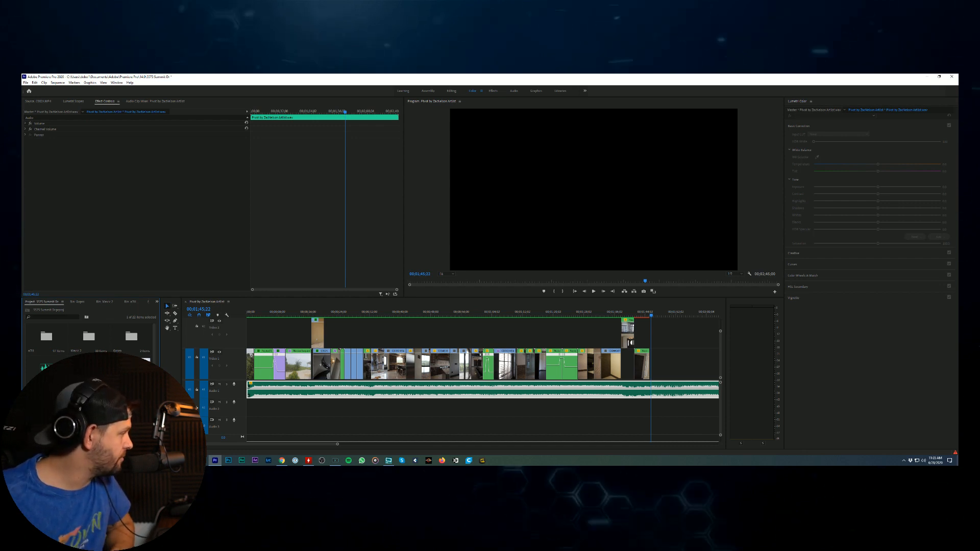
{"action": "left_click", "coordinate": [129, 301]}
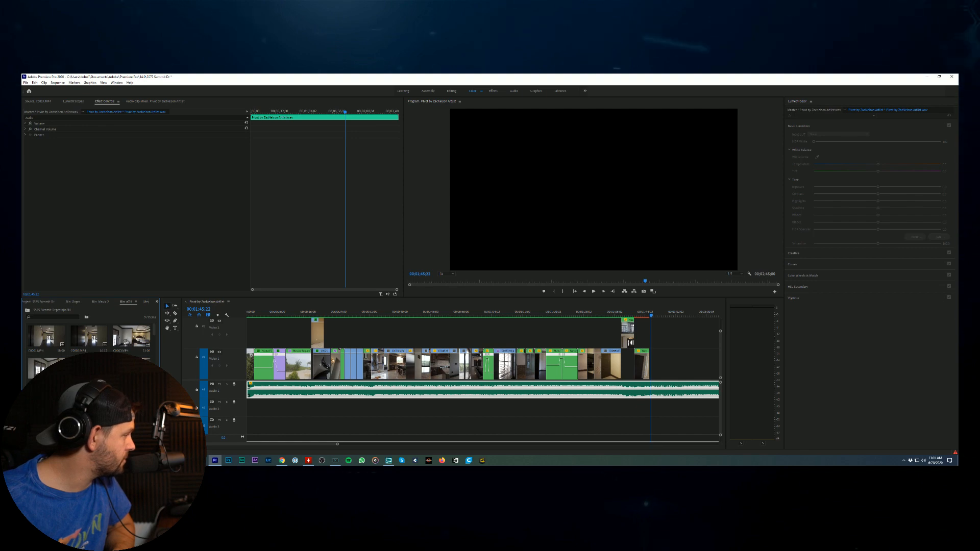
{"action": "scroll", "coordinate": [151, 335], "scroll_direction": "down", "scroll_amount": 2}
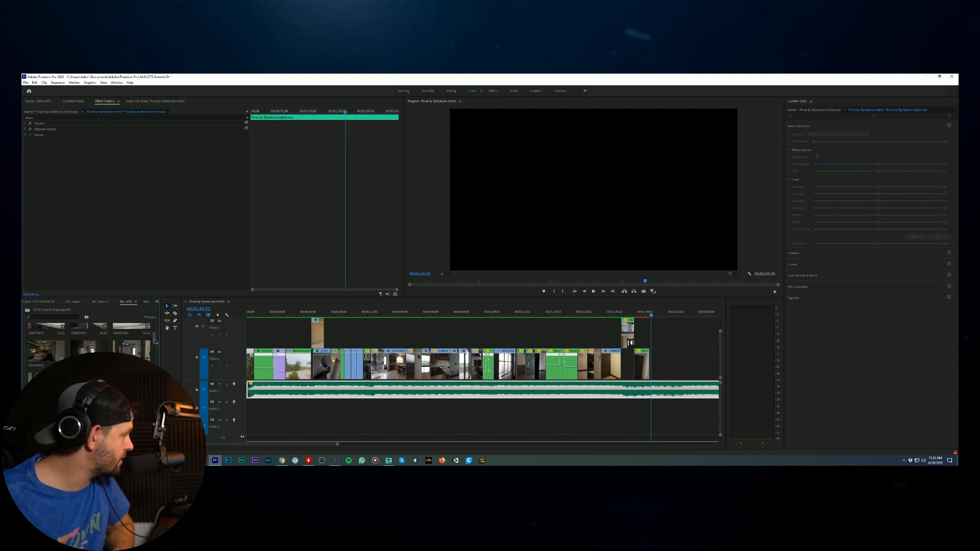
{"action": "scroll", "coordinate": [156, 346], "scroll_direction": "down", "scroll_amount": 3}
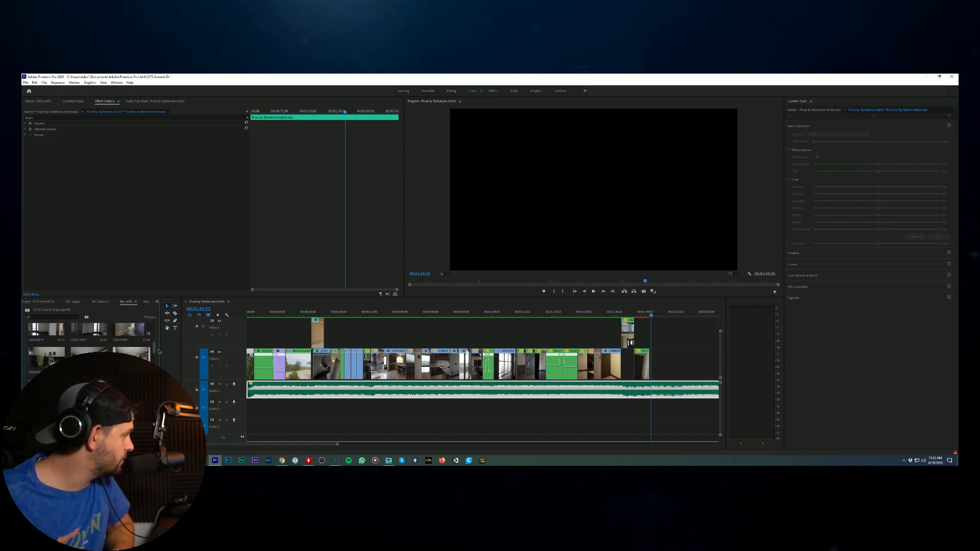
{"action": "scroll", "coordinate": [159, 352], "scroll_direction": "down", "scroll_amount": 3}
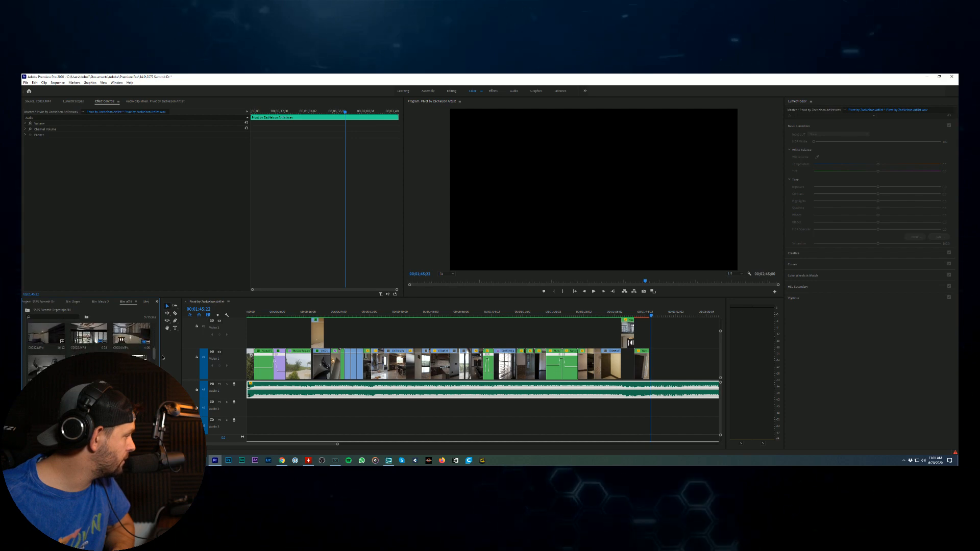
{"action": "scroll", "coordinate": [163, 358], "scroll_direction": "down", "scroll_amount": 1}
{"action": "scroll", "coordinate": [164, 360], "scroll_direction": "down", "scroll_amount": 1}
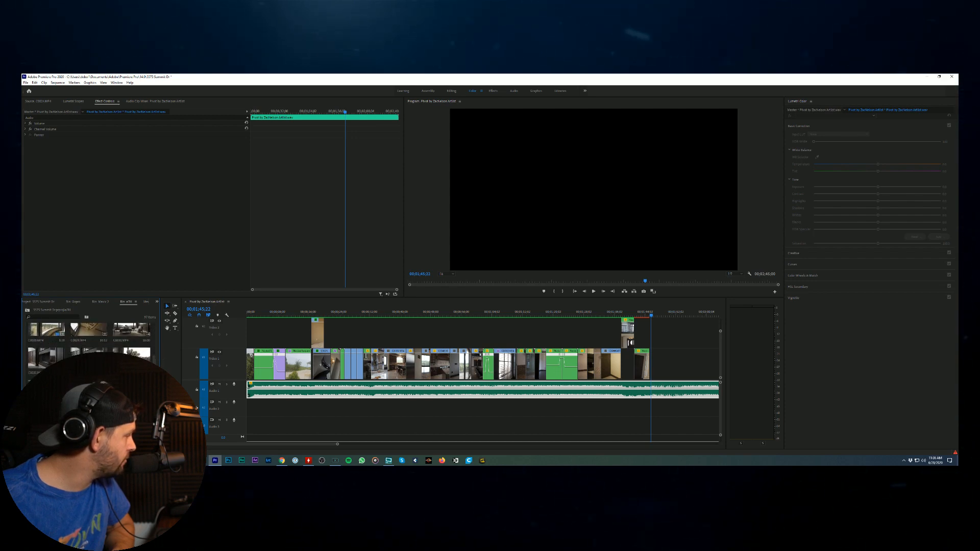
{"action": "double_click", "coordinate": [132, 360]}
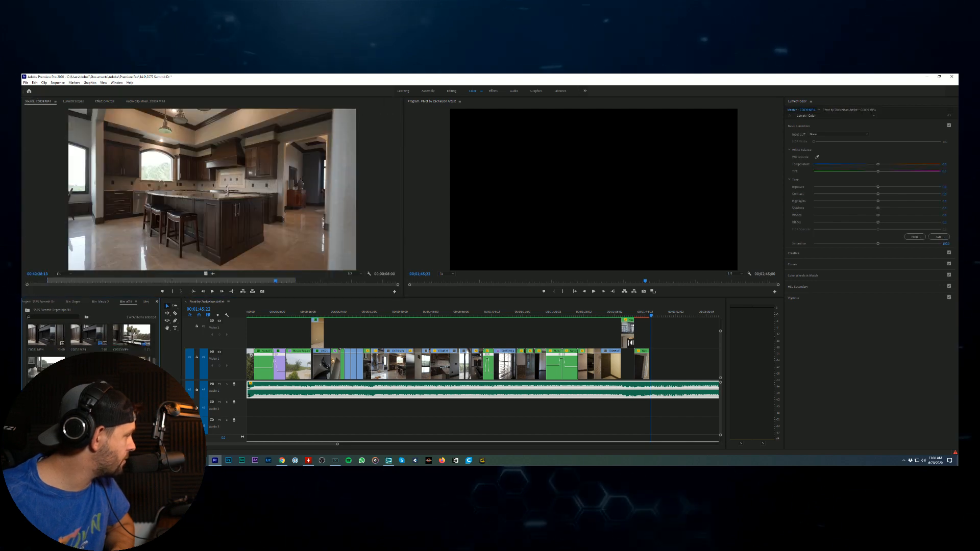
Step: Look through more of the interior footage and preview the bathroom vanity shot that begins behind a plain wall
{"action": "scroll", "coordinate": [89, 339], "scroll_direction": "down", "scroll_amount": 3}
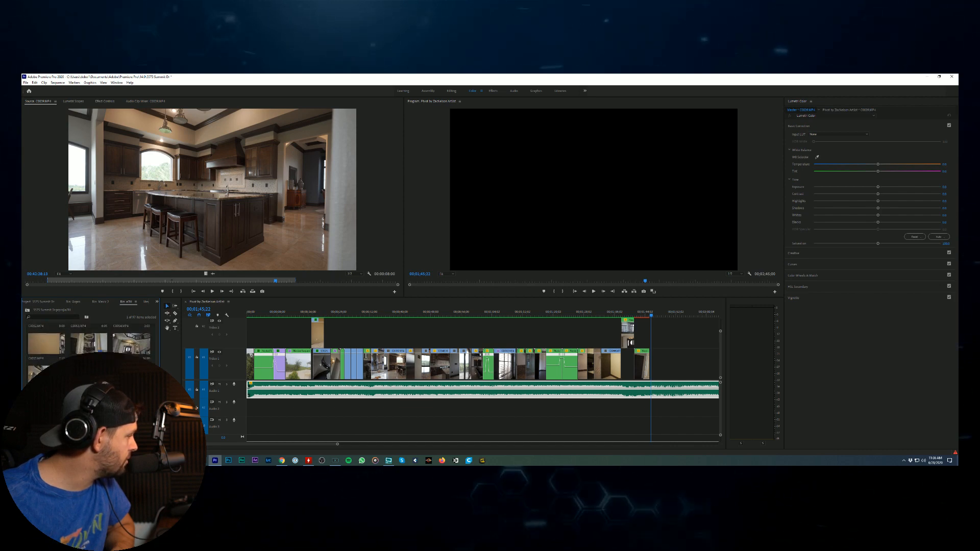
{"action": "scroll", "coordinate": [90, 340], "scroll_direction": "up", "scroll_amount": 4}
{"action": "scroll", "coordinate": [89, 339], "scroll_direction": "down", "scroll_amount": 5}
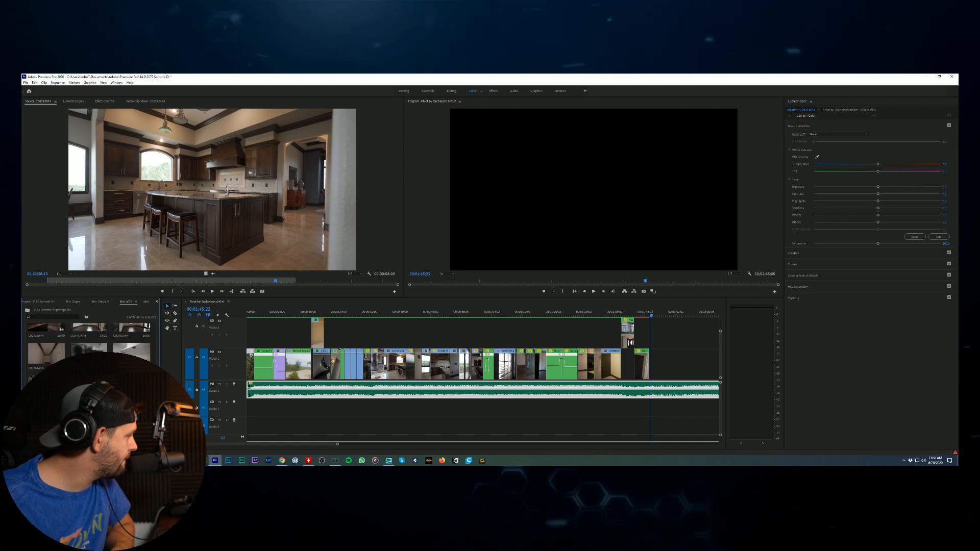
{"action": "scroll", "coordinate": [89, 339], "scroll_direction": "up", "scroll_amount": 12}
{"action": "scroll", "coordinate": [89, 339], "scroll_direction": "up", "scroll_amount": 6}
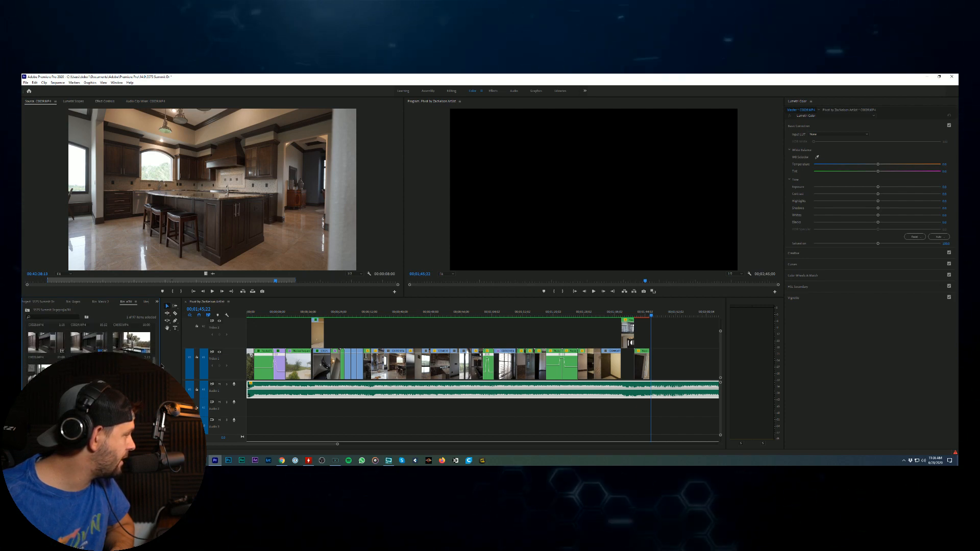
{"action": "scroll", "coordinate": [162, 364], "scroll_direction": "down", "scroll_amount": 3}
{"action": "scroll", "coordinate": [162, 363], "scroll_direction": "down", "scroll_amount": 2}
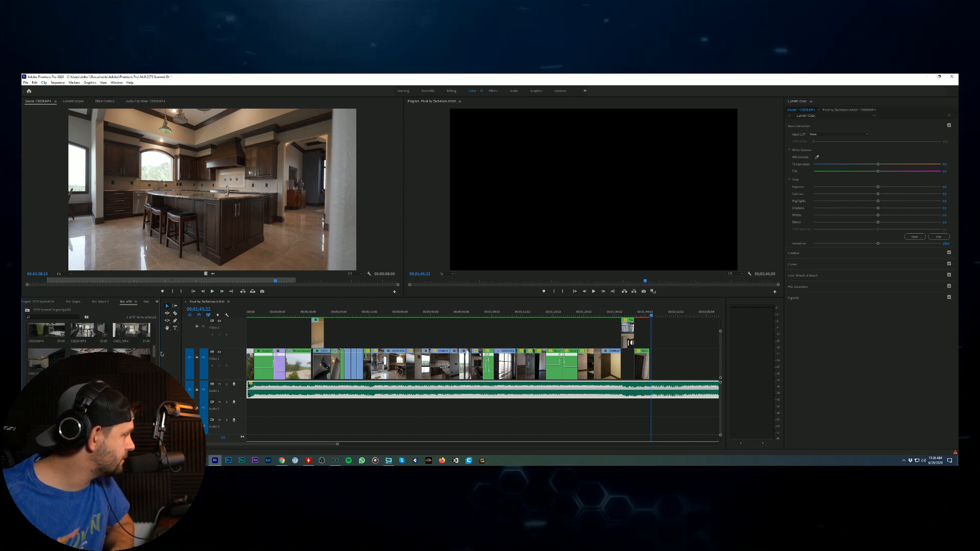
{"action": "scroll", "coordinate": [162, 352], "scroll_direction": "up", "scroll_amount": 2}
{"action": "scroll", "coordinate": [161, 350], "scroll_direction": "up", "scroll_amount": 2}
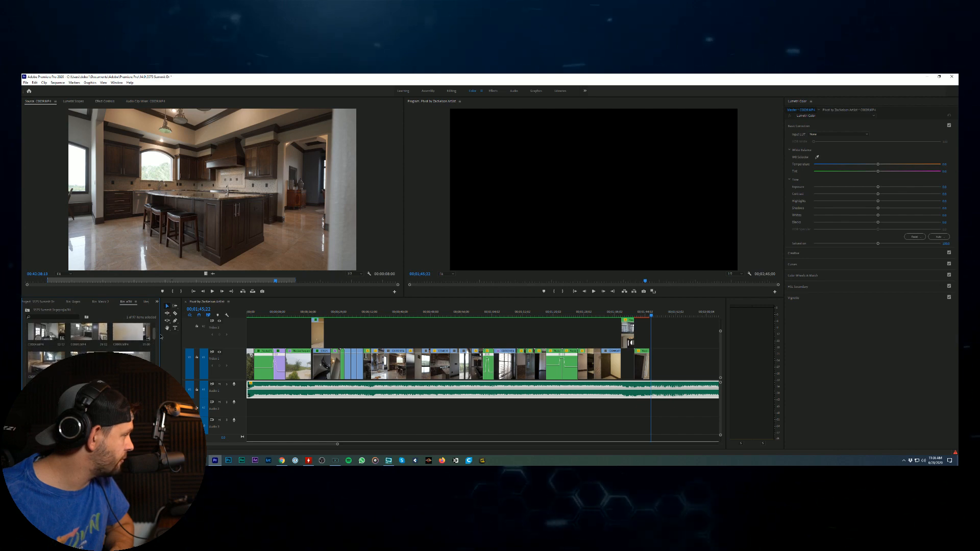
{"action": "scroll", "coordinate": [138, 347], "scroll_direction": "up", "scroll_amount": 2}
{"action": "double_click", "coordinate": [132, 351]}
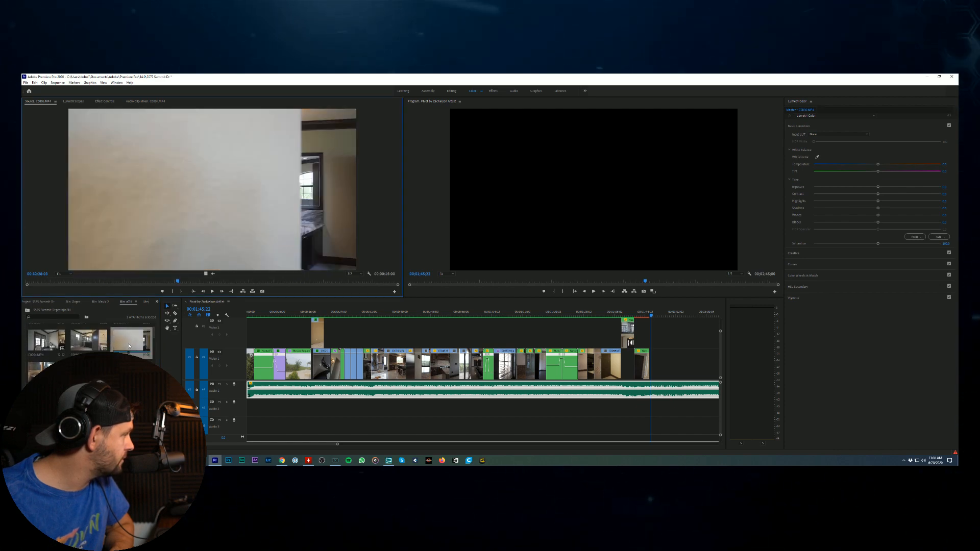
Step: Find the sitting room clip with the chandelier and sofas in the interior bin and open it in the Source Monitor
{"action": "scroll", "coordinate": [152, 336], "scroll_direction": "down", "scroll_amount": 3}
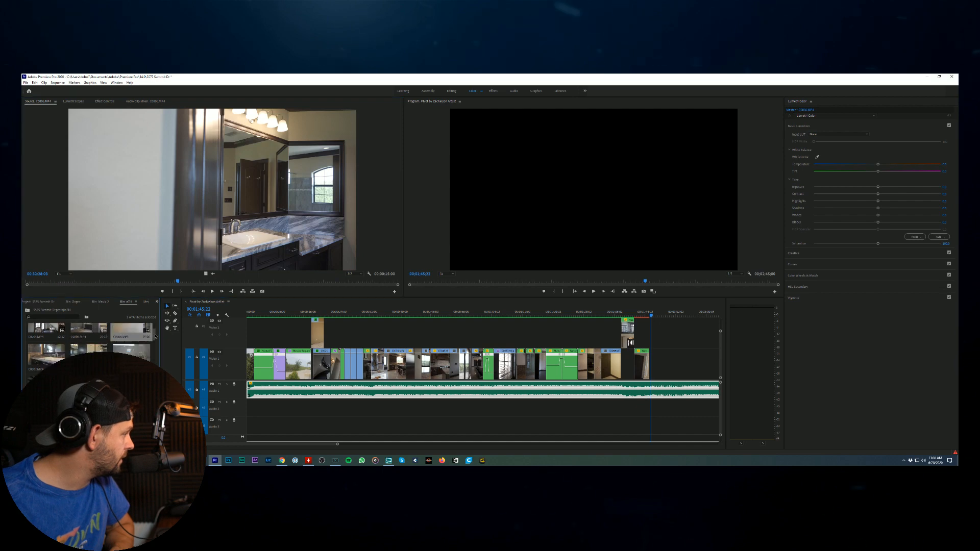
{"action": "scroll", "coordinate": [153, 349], "scroll_direction": "down", "scroll_amount": 2}
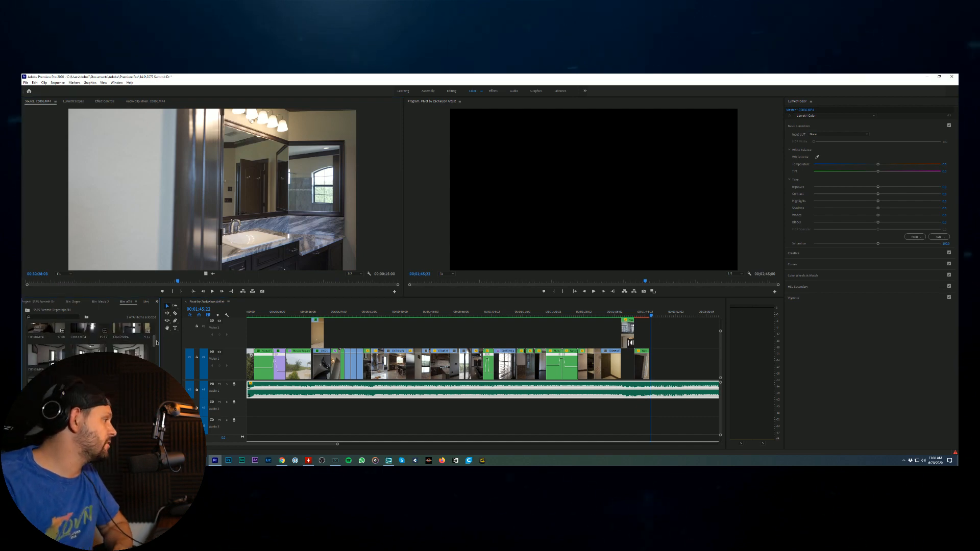
{"action": "scroll", "coordinate": [152, 354], "scroll_direction": "down", "scroll_amount": 2}
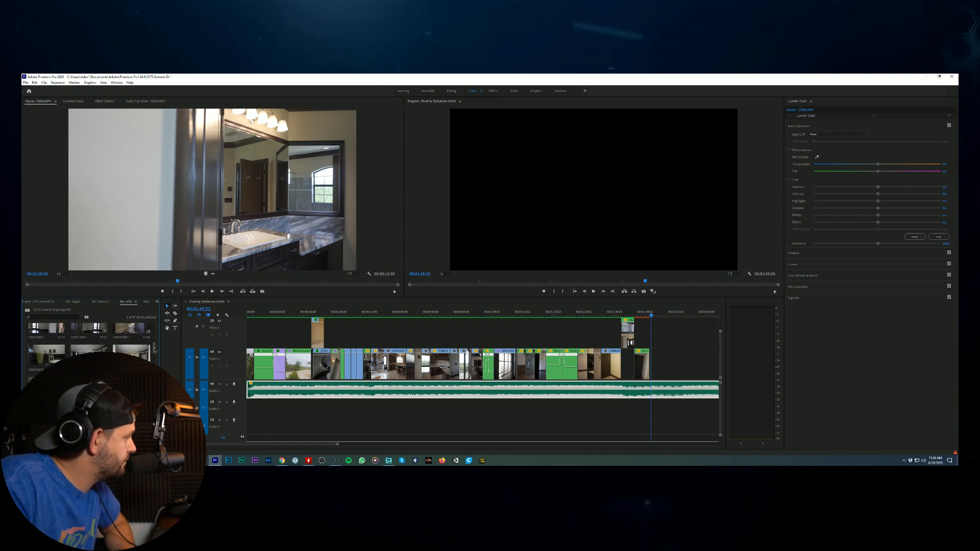
{"action": "scroll", "coordinate": [154, 350], "scroll_direction": "down", "scroll_amount": 2}
{"action": "scroll", "coordinate": [155, 352], "scroll_direction": "down", "scroll_amount": 2}
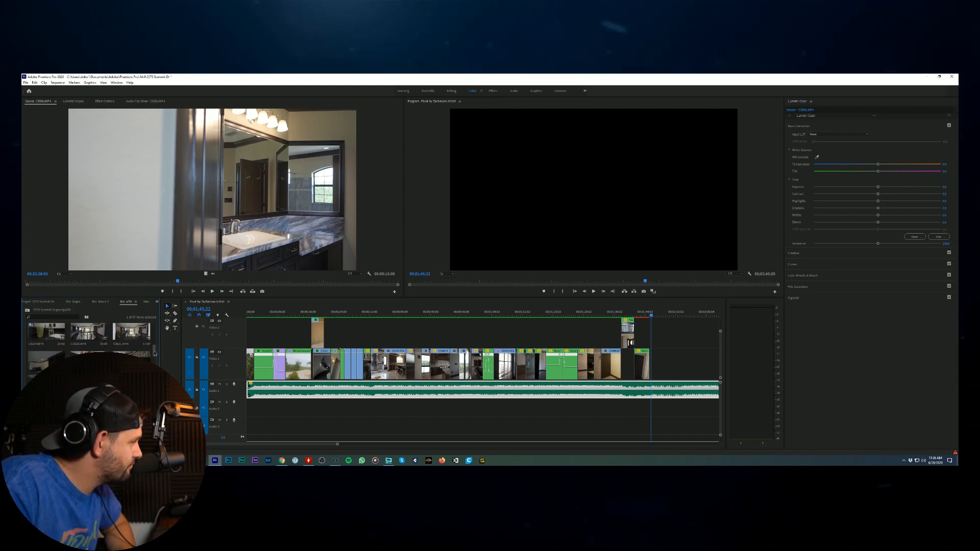
{"action": "scroll", "coordinate": [156, 356], "scroll_direction": "down", "scroll_amount": 4}
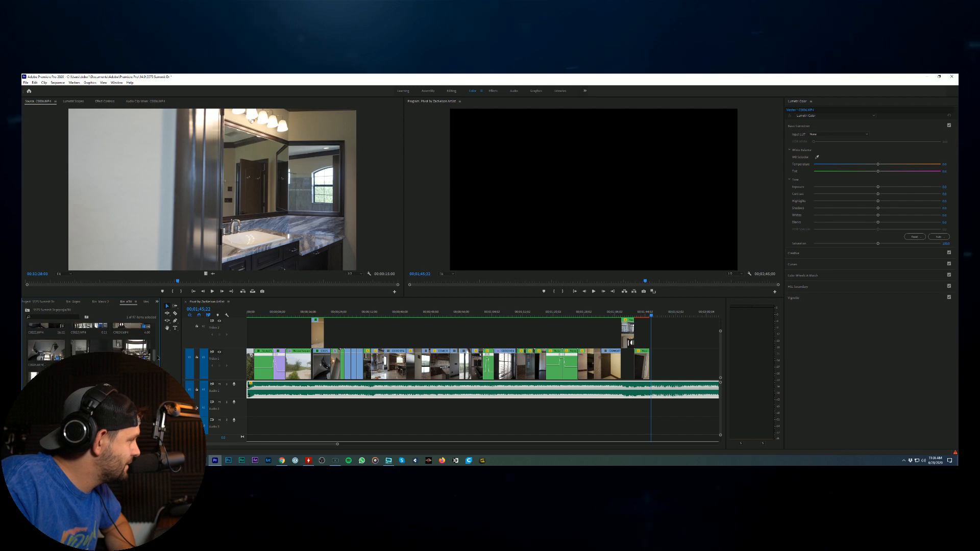
{"action": "scroll", "coordinate": [163, 363], "scroll_direction": "down", "scroll_amount": 2}
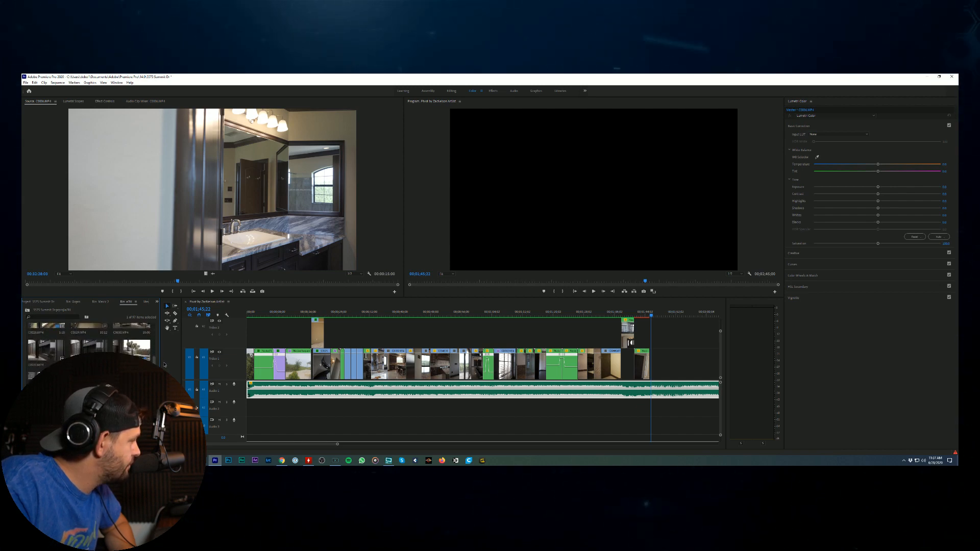
{"action": "scroll", "coordinate": [164, 363], "scroll_direction": "down", "scroll_amount": 3}
{"action": "double_click", "coordinate": [132, 370]}
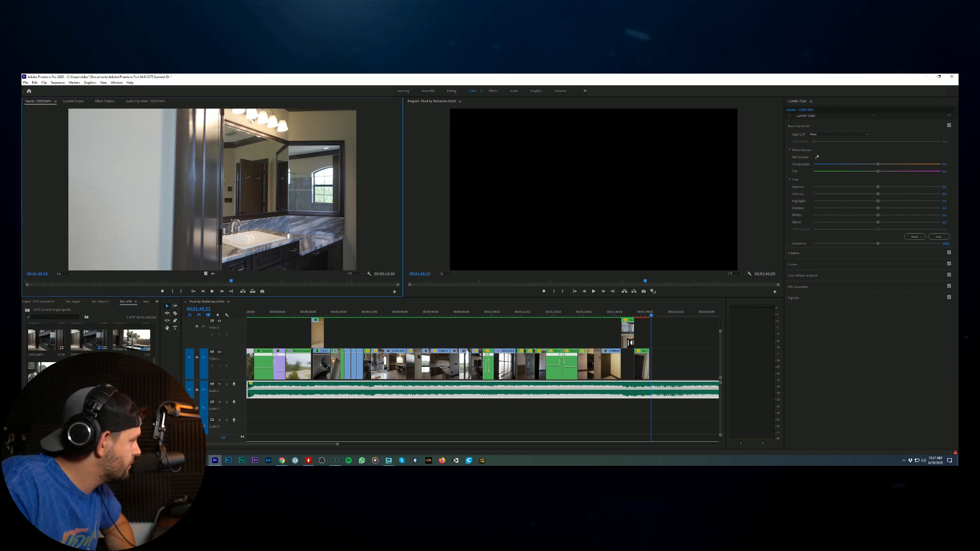
Step: Scrub through the sitting room clip and mark In and Out points around the move past the column
{"action": "left_click", "coordinate": [43, 281]}
{"action": "left_click_drag", "start_coordinate": [43, 281], "coordinate": [55, 282]}
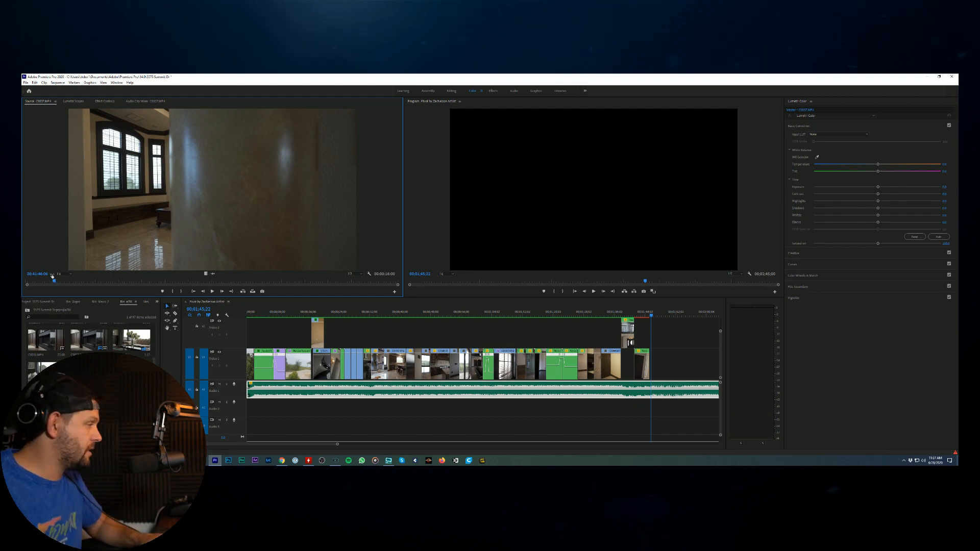
{"action": "left_click_drag", "start_coordinate": [53, 281], "coordinate": [329, 288]}
{"action": "key", "text": "i"}
{"action": "key", "text": "o"}
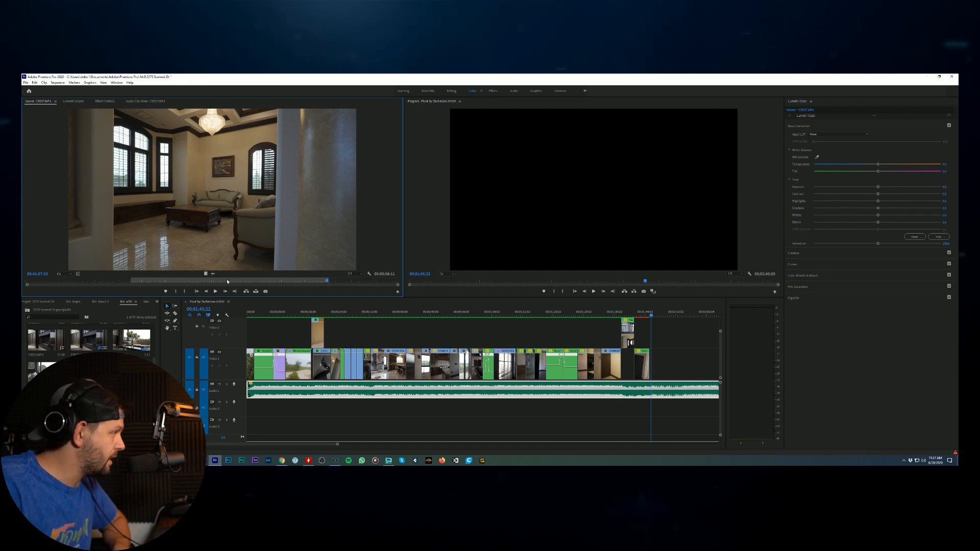
Step: Place the marked sitting room section directly after the dining room clip on the main video track and play back the transition
{"action": "left_click_drag", "start_coordinate": [661, 307], "coordinate": [671, 366]}
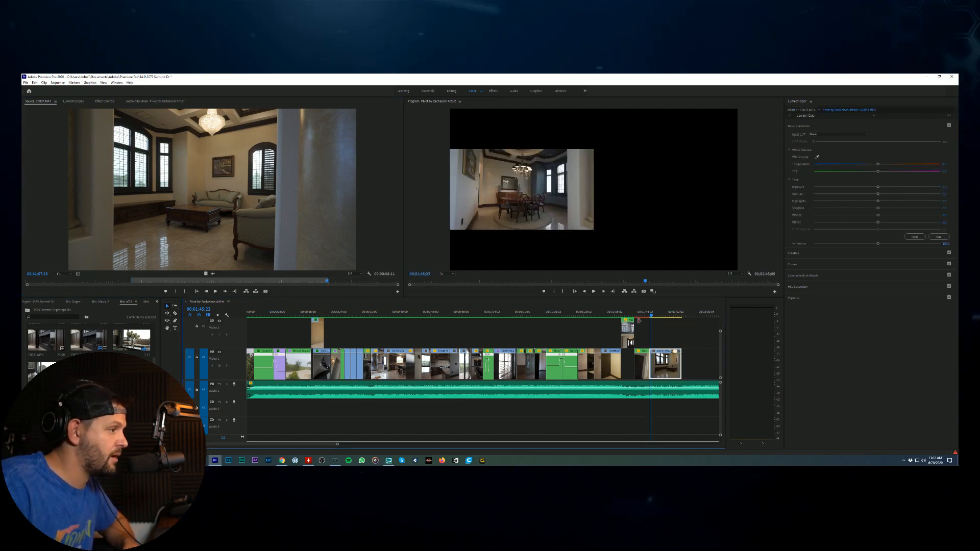
{"action": "left_click", "coordinate": [646, 316]}
{"action": "left_click", "coordinate": [592, 291]}
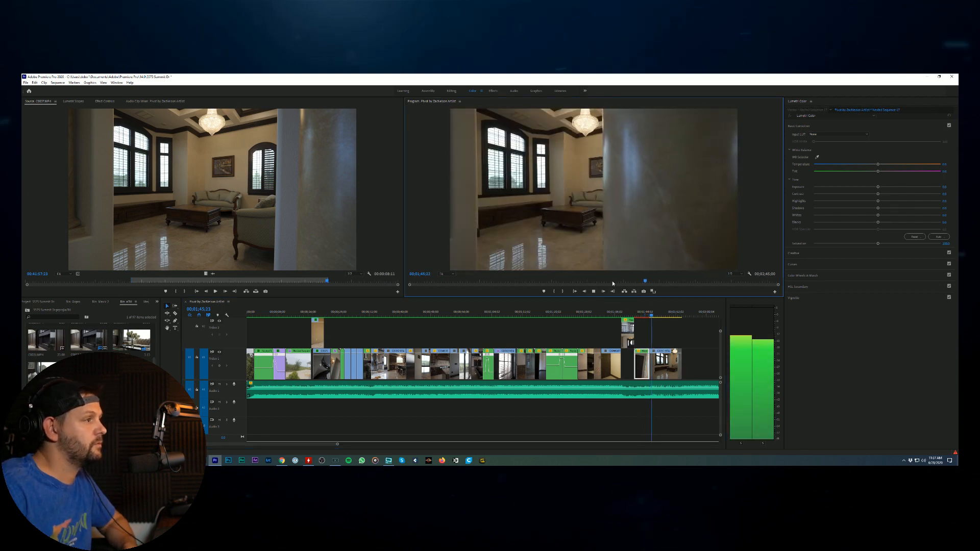
{"action": "key", "text": "space"}
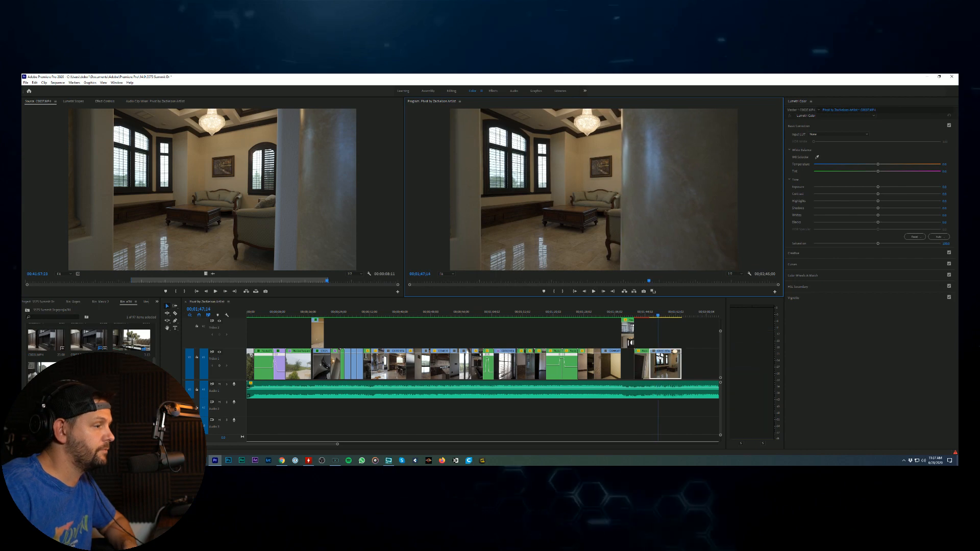
Step: Trim the sitting room clip to end just after the column move and open the coffee table clip in the Source Monitor
{"action": "left_click_drag", "start_coordinate": [658, 352], "coordinate": [662, 350]}
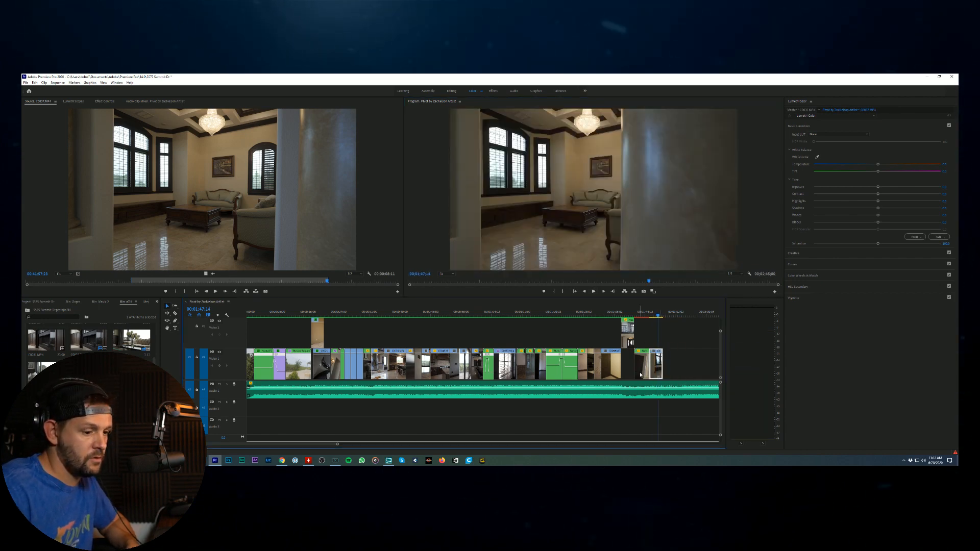
{"action": "double_click", "coordinate": [661, 350]}
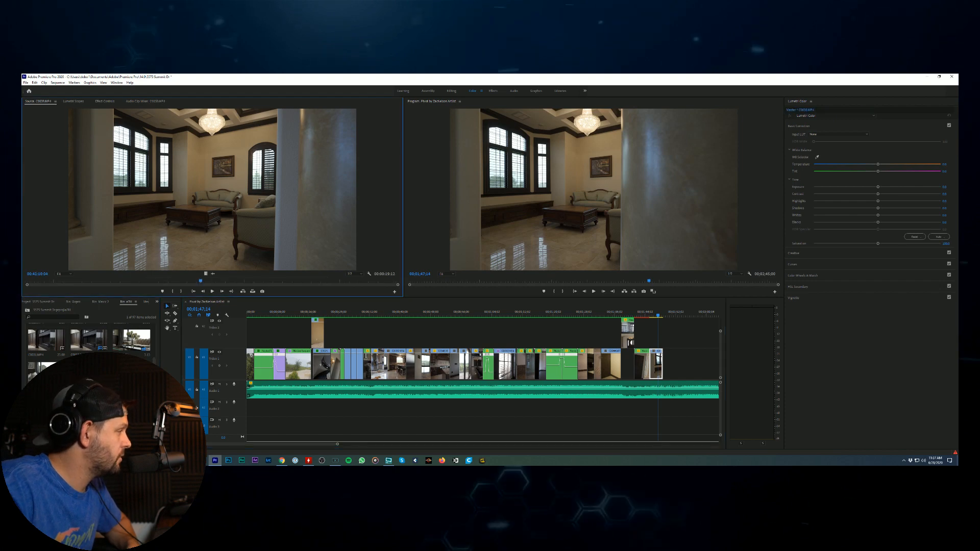
Step: Mark In and Out points around the later part of the coffee table clip and place it after the trimmed sitting room clip
{"action": "left_click", "coordinate": [43, 282]}
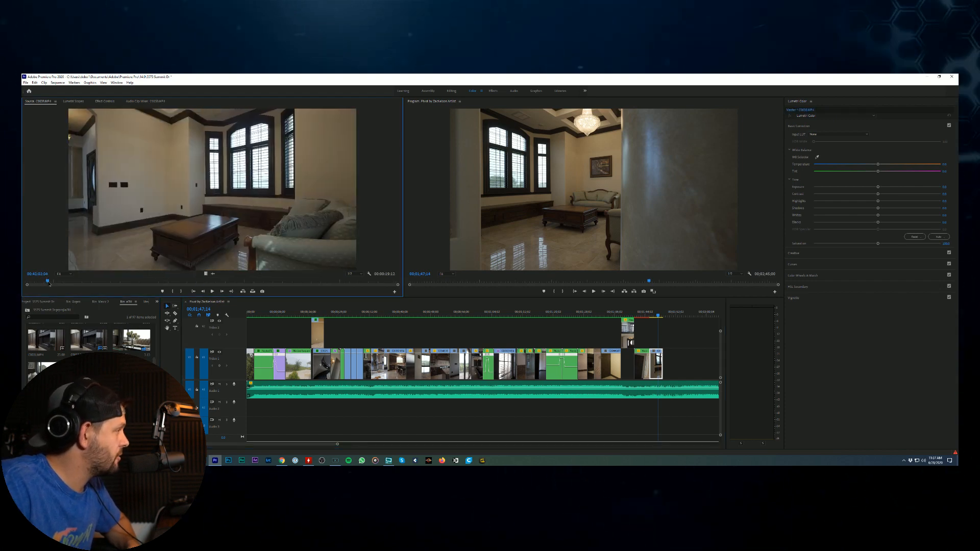
{"action": "left_click", "coordinate": [61, 284]}
{"action": "key", "text": "i"}
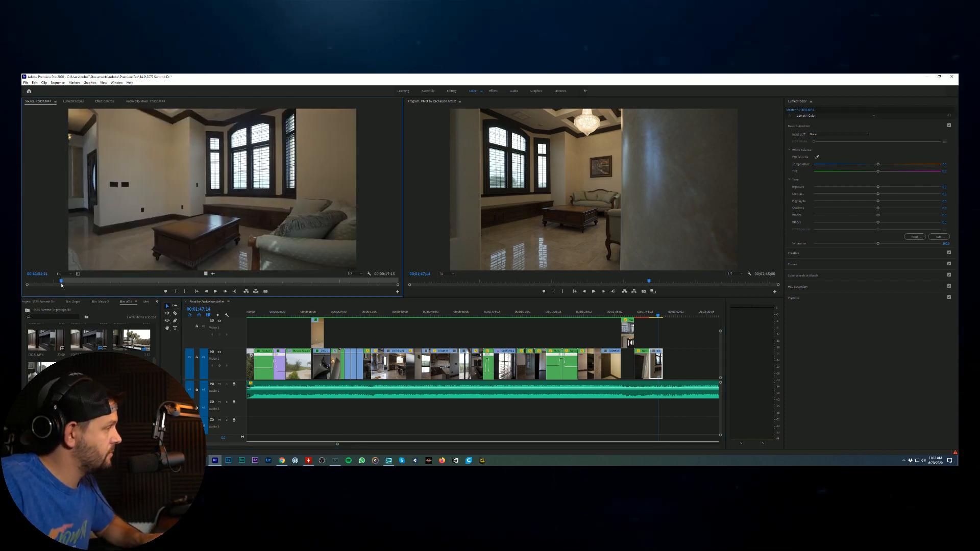
{"action": "left_click_drag", "start_coordinate": [58, 285], "coordinate": [229, 281]}
{"action": "key", "text": "o"}
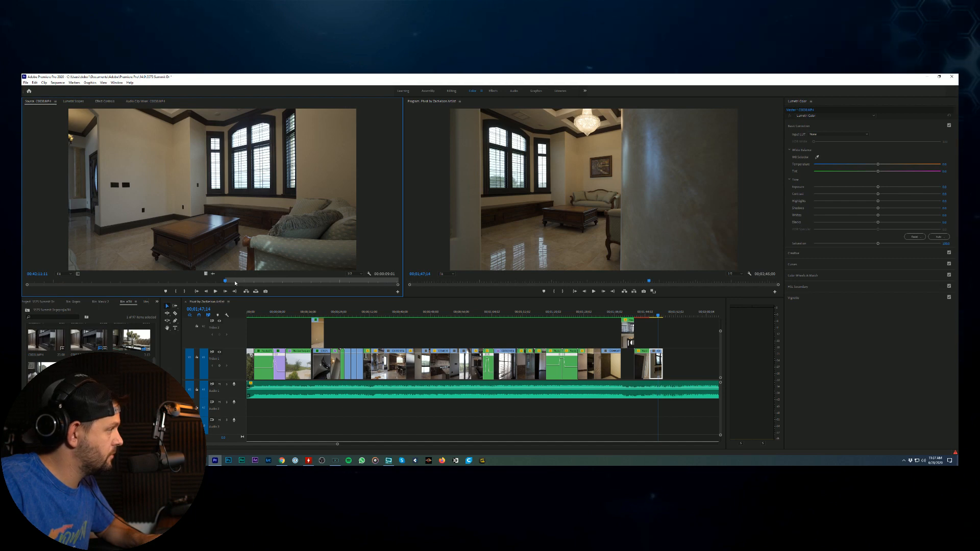
{"action": "left_click_drag", "start_coordinate": [229, 282], "coordinate": [349, 276]}
{"action": "key", "text": "i"}
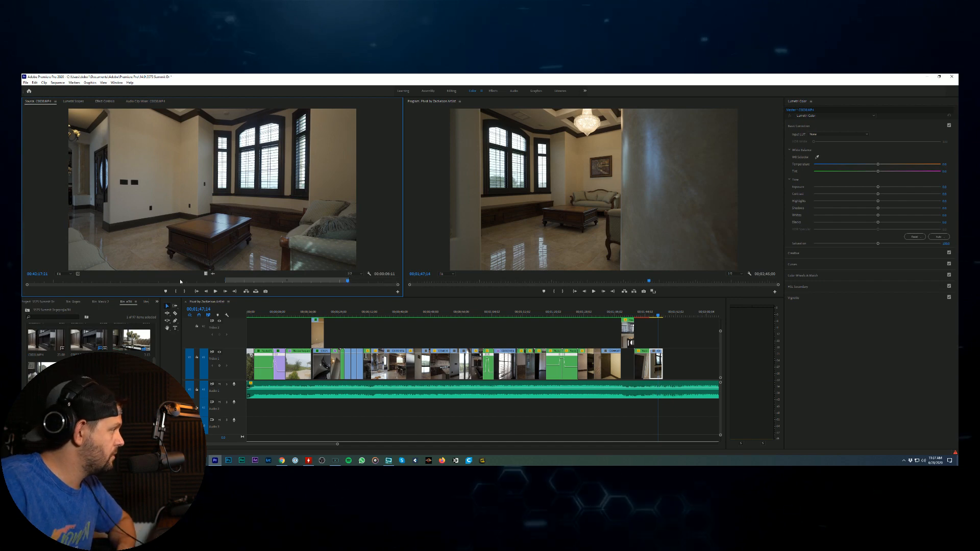
{"action": "left_click_drag", "start_coordinate": [212, 204], "coordinate": [668, 365]}
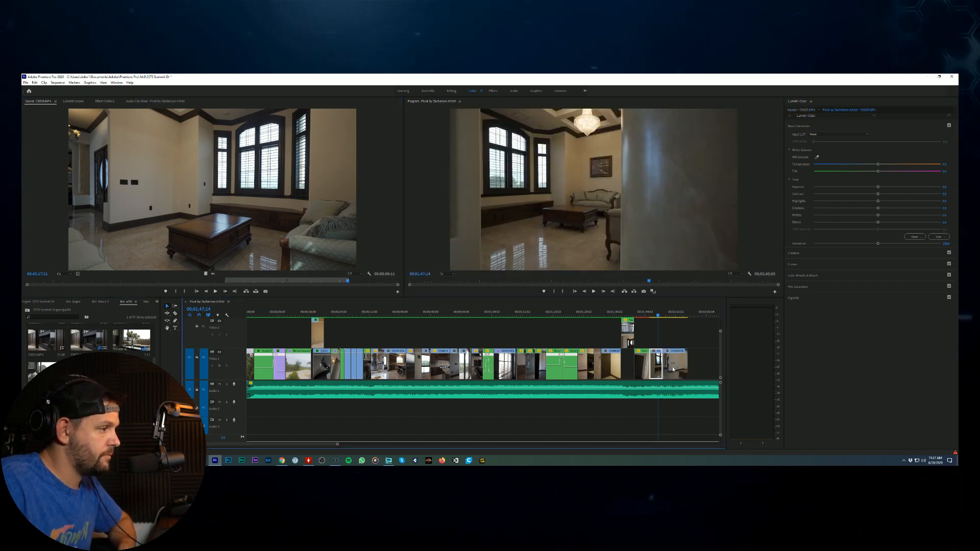
Step: Apply the Warp Stabilizer effect to the coffee table clip at the end of the sequence and run its analysis
{"action": "left_click", "coordinate": [490, 90]}
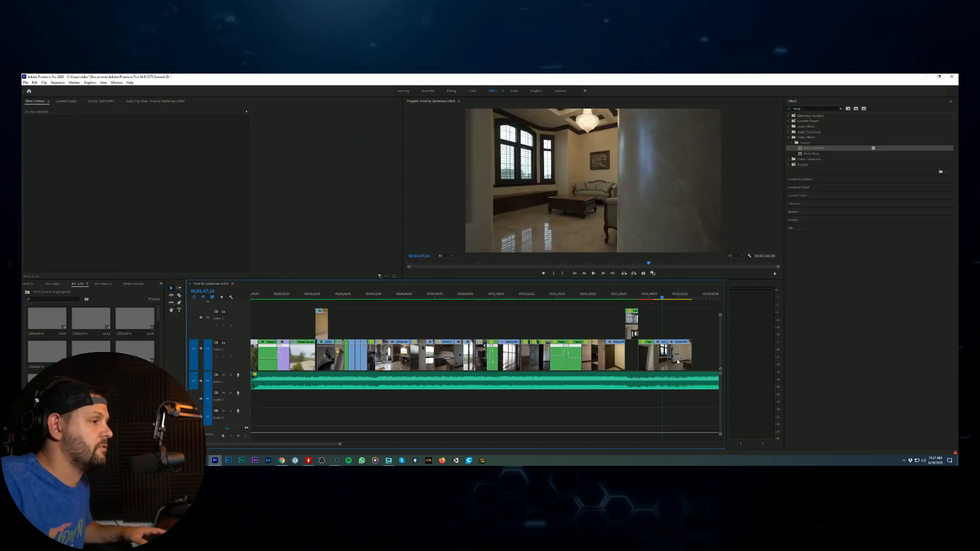
{"action": "left_click_drag", "start_coordinate": [813, 148], "coordinate": [688, 358]}
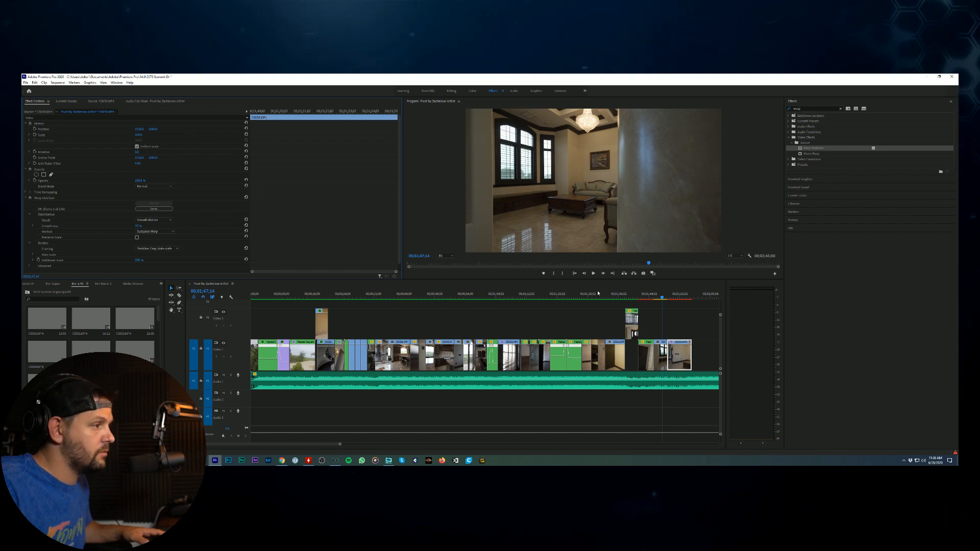
{"action": "left_click", "coordinate": [663, 353]}
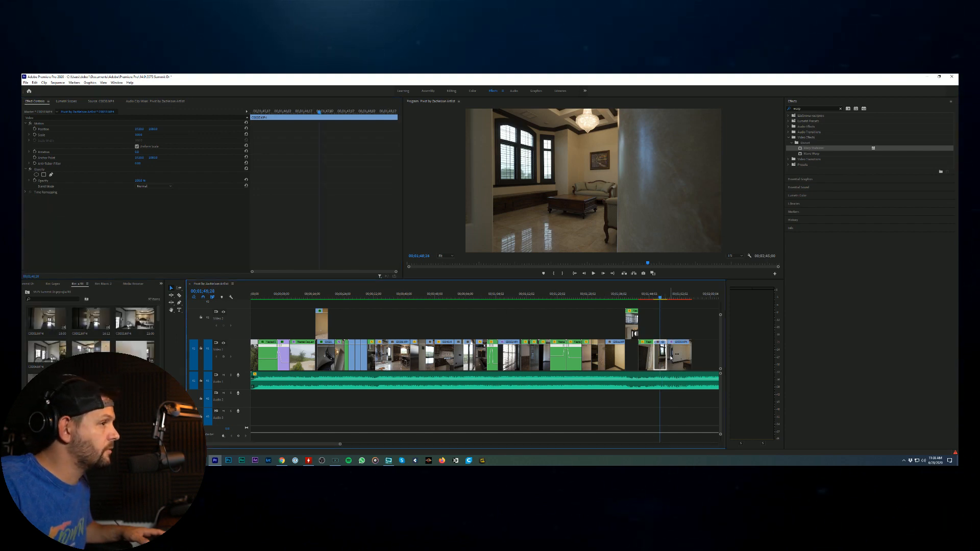
{"action": "left_click_drag", "start_coordinate": [816, 148], "coordinate": [810, 165]}
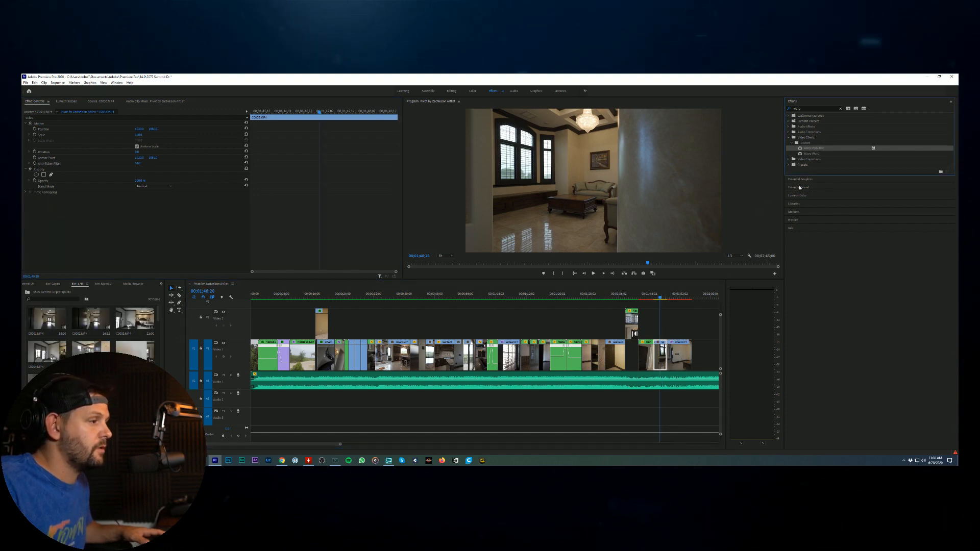
{"action": "left_click_drag", "start_coordinate": [674, 289], "coordinate": [680, 354]}
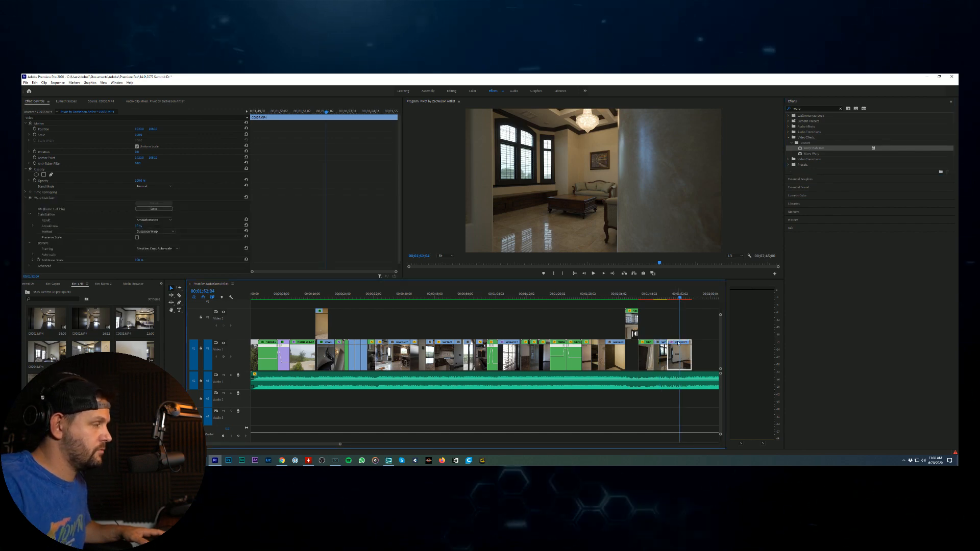
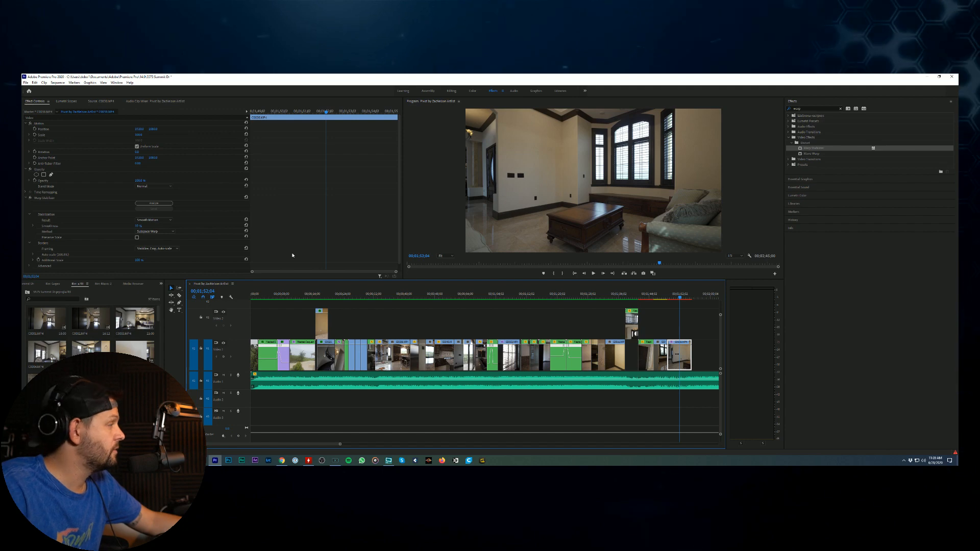
{"action": "left_click", "coordinate": [169, 203]}
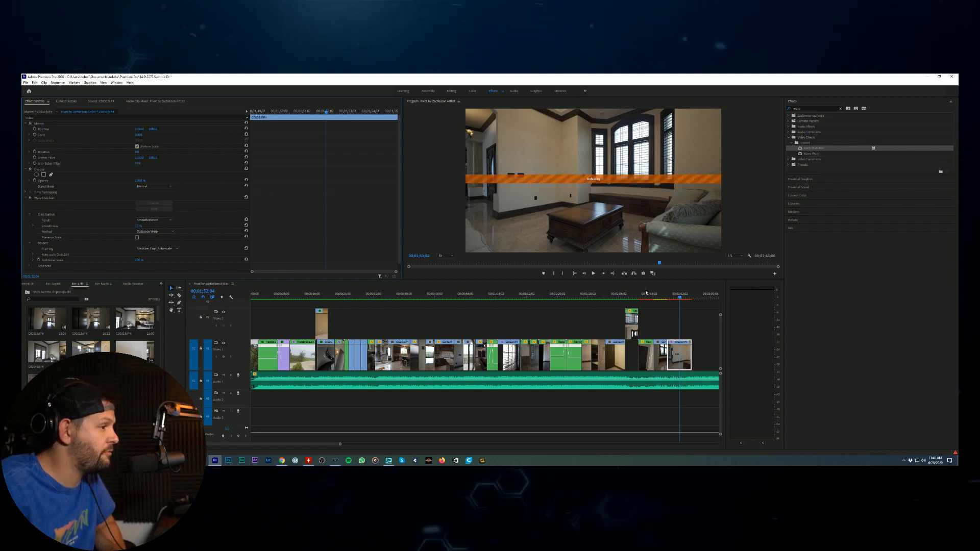
Step: Play back the dining room clip, trim its end slightly shorter, and move the two sitting room clips earlier to close the gap
{"action": "left_click", "coordinate": [637, 380]}
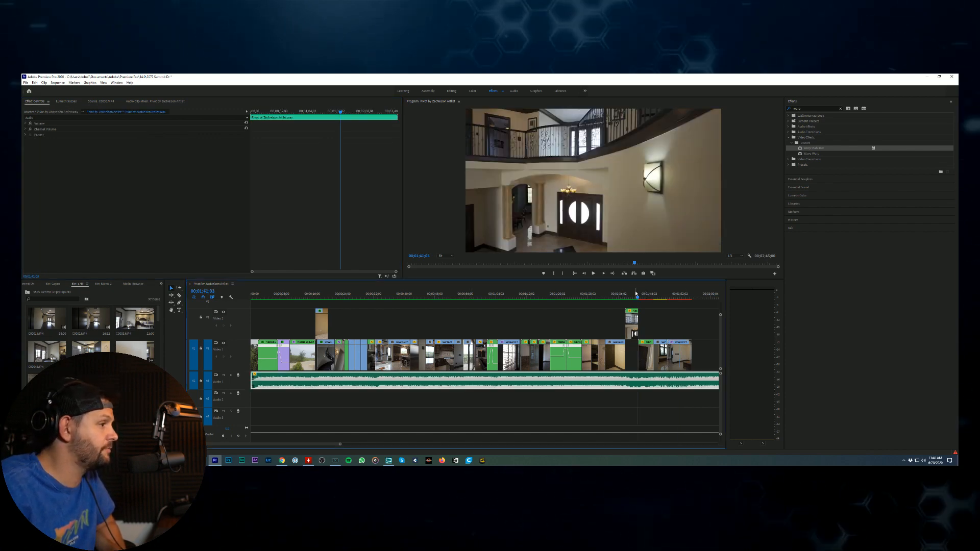
{"action": "left_click", "coordinate": [593, 273]}
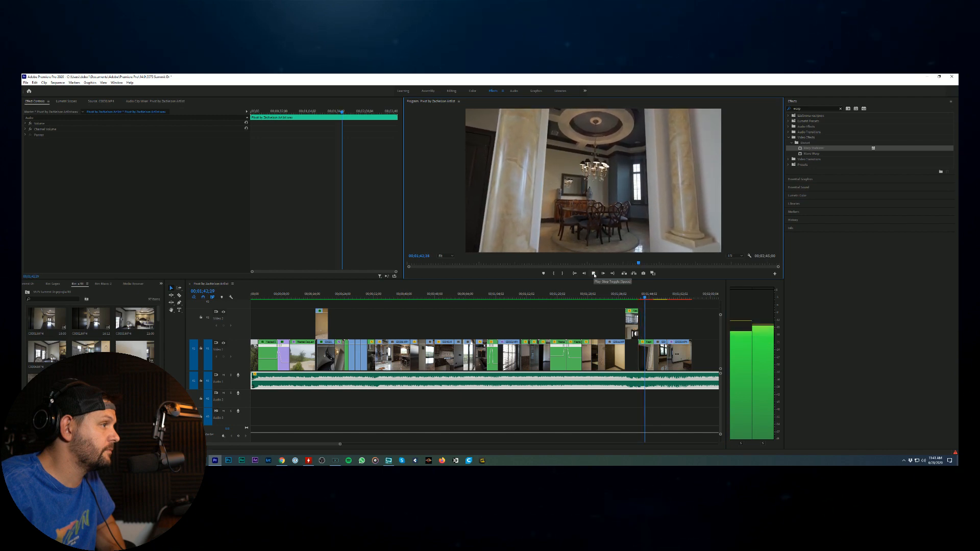
{"action": "left_click", "coordinate": [645, 352]}
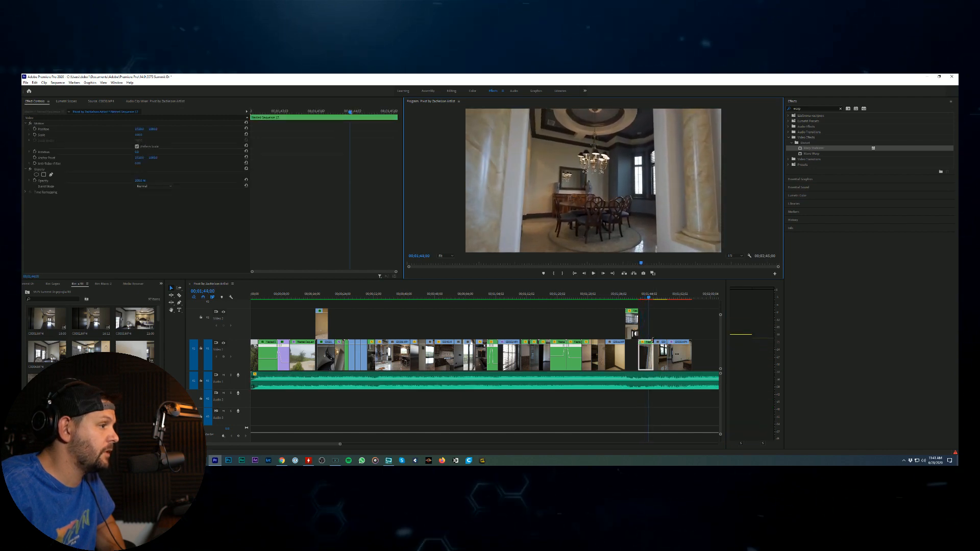
{"action": "left_click_drag", "start_coordinate": [652, 352], "coordinate": [658, 291]}
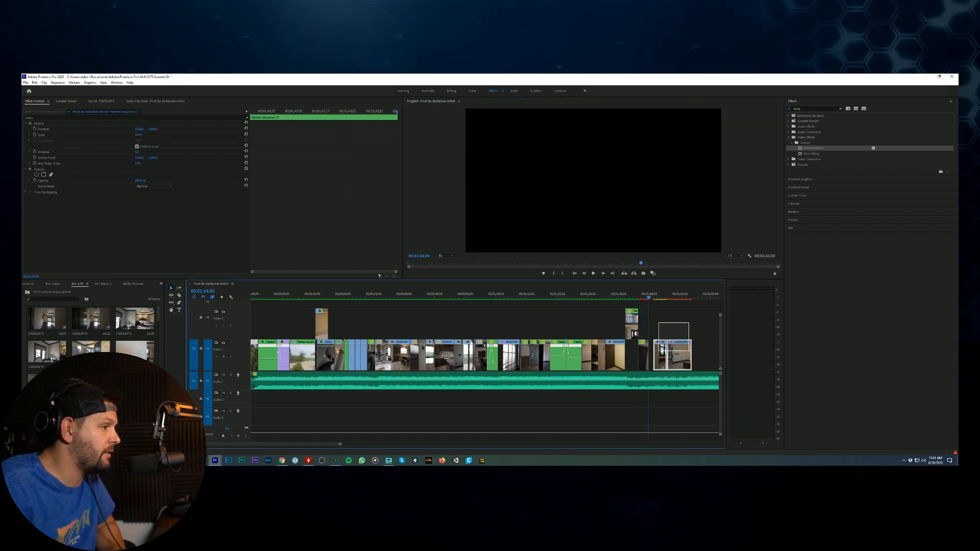
{"action": "left_click_drag", "start_coordinate": [656, 343], "coordinate": [651, 343]}
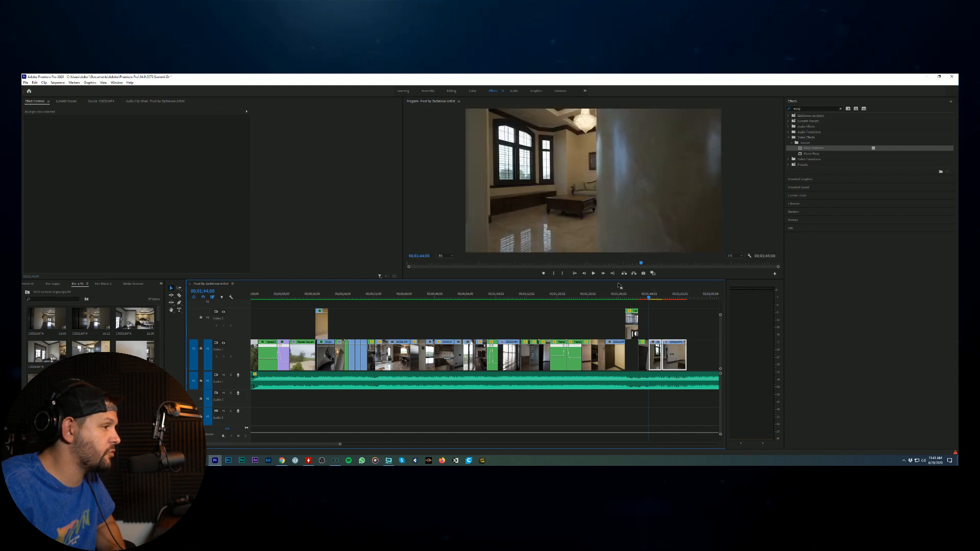
Step: Play back the sequence from just before the dining room clip into the coffee table clip to check the timing against the music
{"action": "left_click", "coordinate": [632, 380]}
{"action": "left_click", "coordinate": [632, 291]}
{"action": "left_click", "coordinate": [594, 274]}
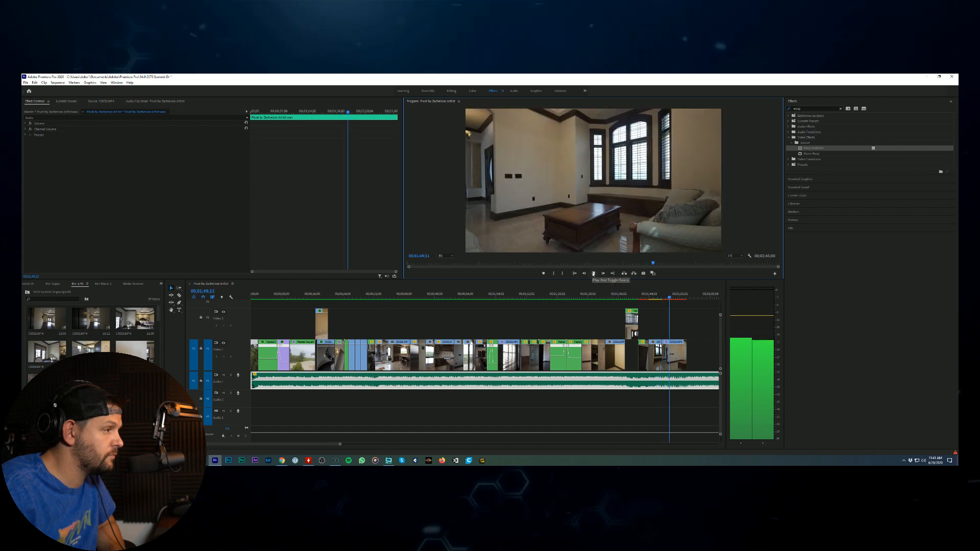
{"action": "left_click", "coordinate": [593, 274]}
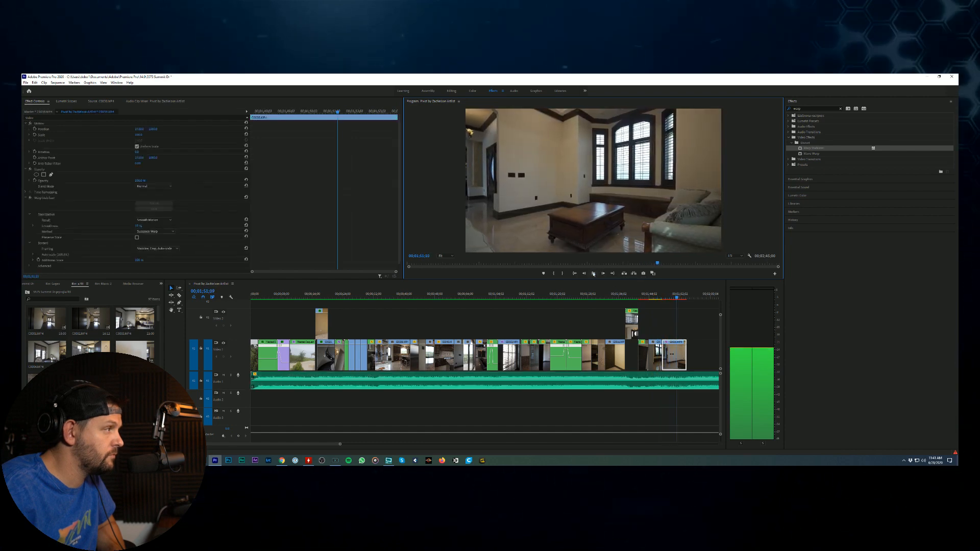
{"action": "right_click", "coordinate": [668, 355]}
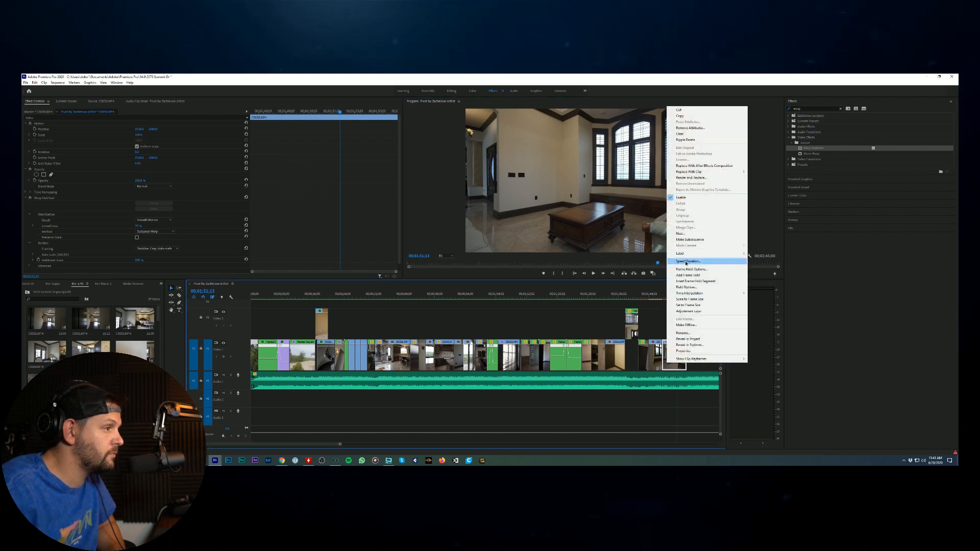
{"action": "left_click", "coordinate": [687, 262]}
{"action": "left_click", "coordinate": [501, 294]}
Step: Nest the stabilized coffee table clip under the default name and reverse the nested clip's playback
{"action": "right_click", "coordinate": [676, 354]}
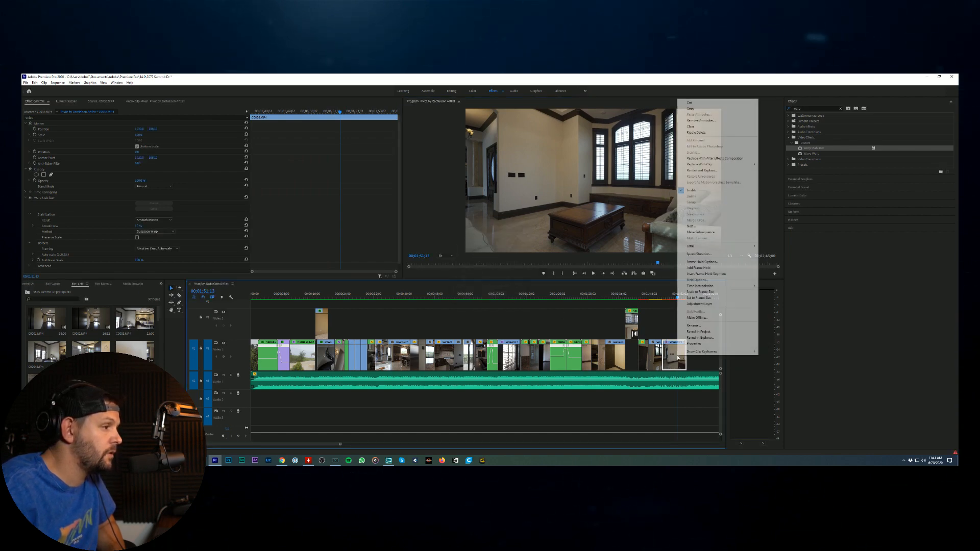
{"action": "left_click", "coordinate": [692, 226]}
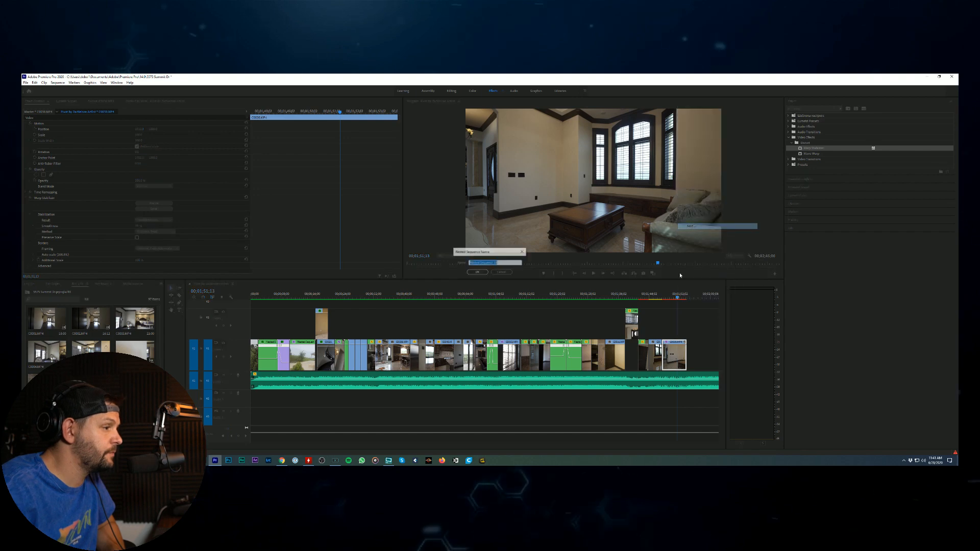
{"action": "key", "text": "Return"}
{"action": "right_click", "coordinate": [674, 354]}
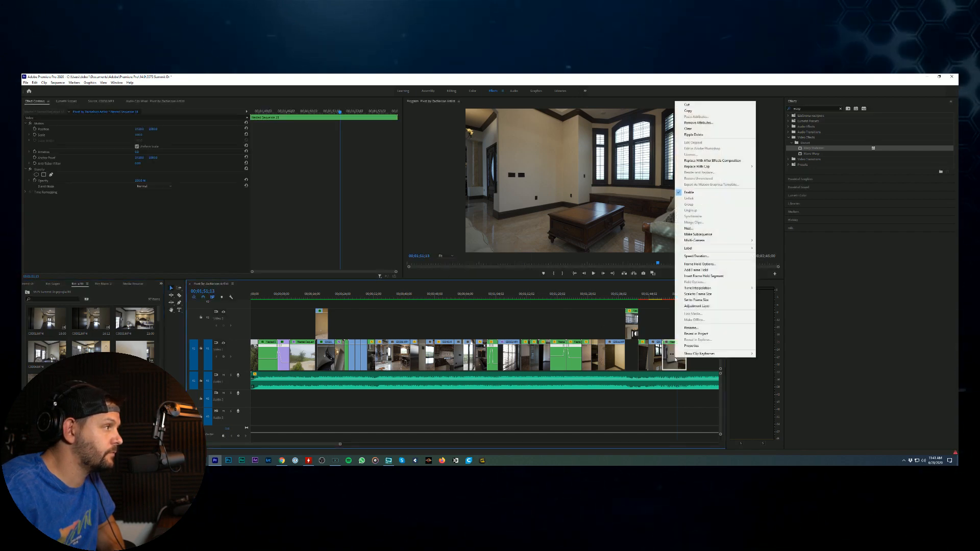
{"action": "left_click", "coordinate": [698, 256]}
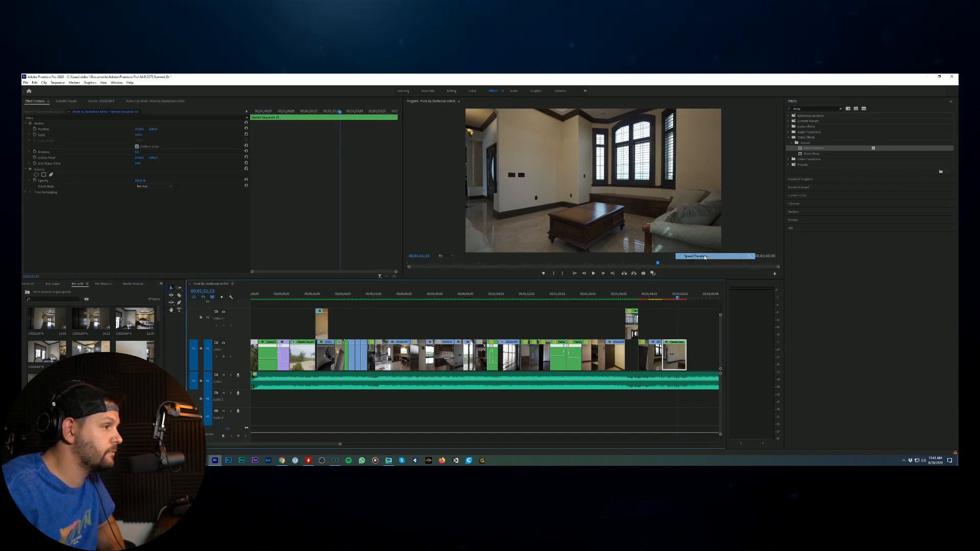
{"action": "left_click", "coordinate": [477, 294]}
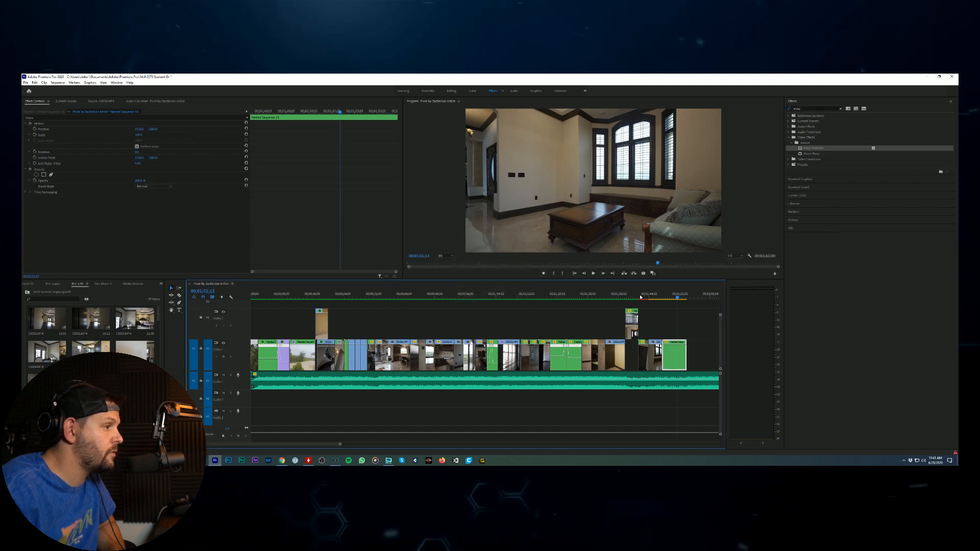
Step: Play back the dining room and sitting room section with the reversed clip and render the sequence previews
{"action": "key", "text": "Up"}
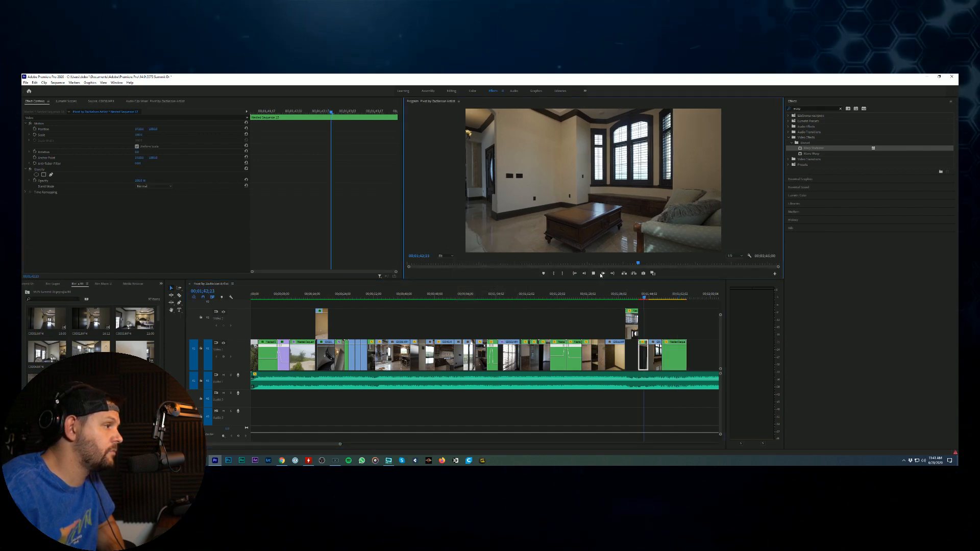
{"action": "left_click", "coordinate": [607, 277]}
{"action": "left_click", "coordinate": [592, 274]}
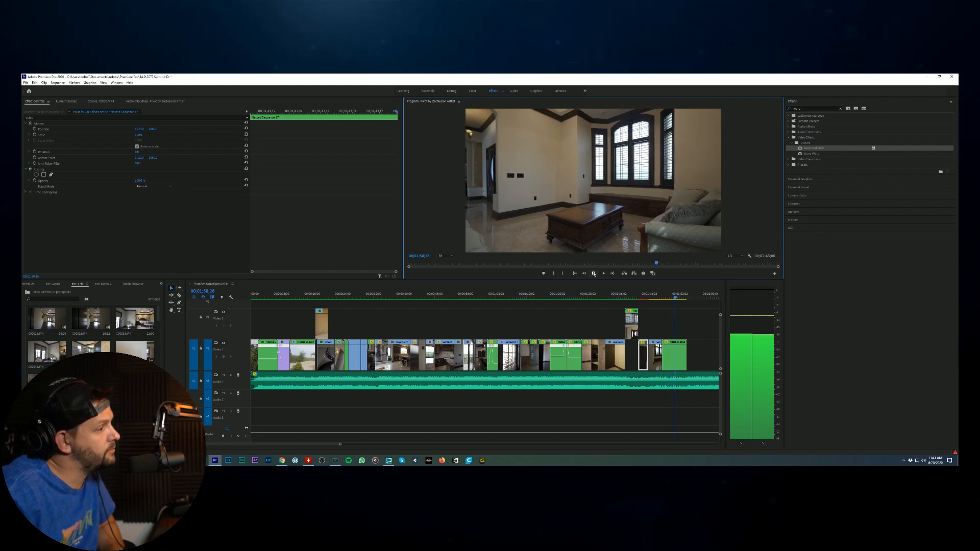
{"action": "left_click", "coordinate": [669, 326]}
{"action": "key", "text": "Return"}
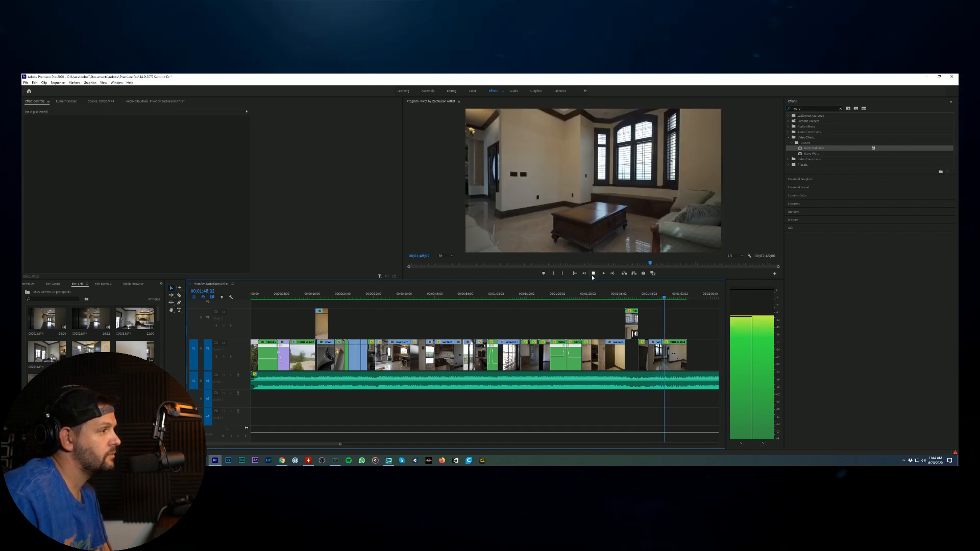
Step: Trim the end of the reversed coffee table clip to just past the playhead and play back the new ending
{"action": "left_click", "coordinate": [676, 346]}
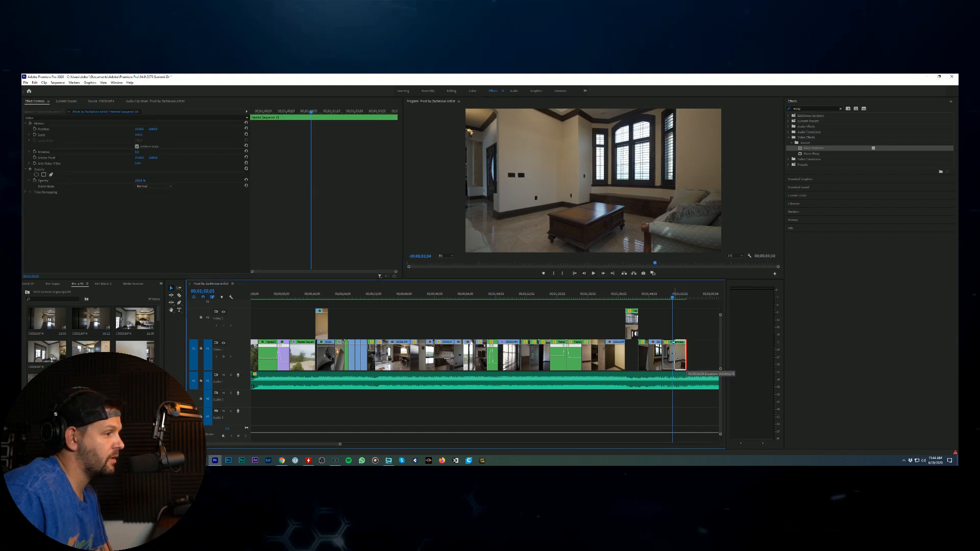
{"action": "left_click_drag", "start_coordinate": [673, 343], "coordinate": [675, 343]}
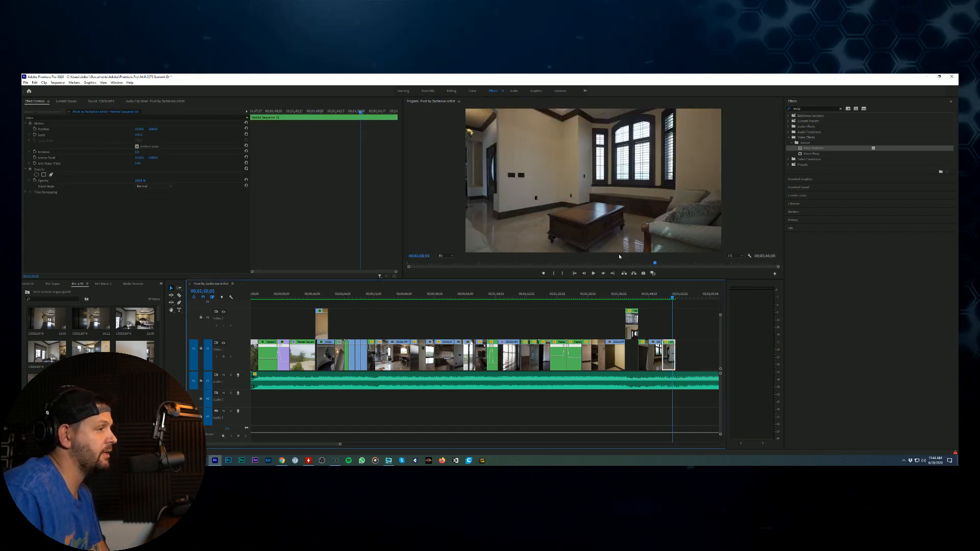
{"action": "left_click", "coordinate": [594, 274]}
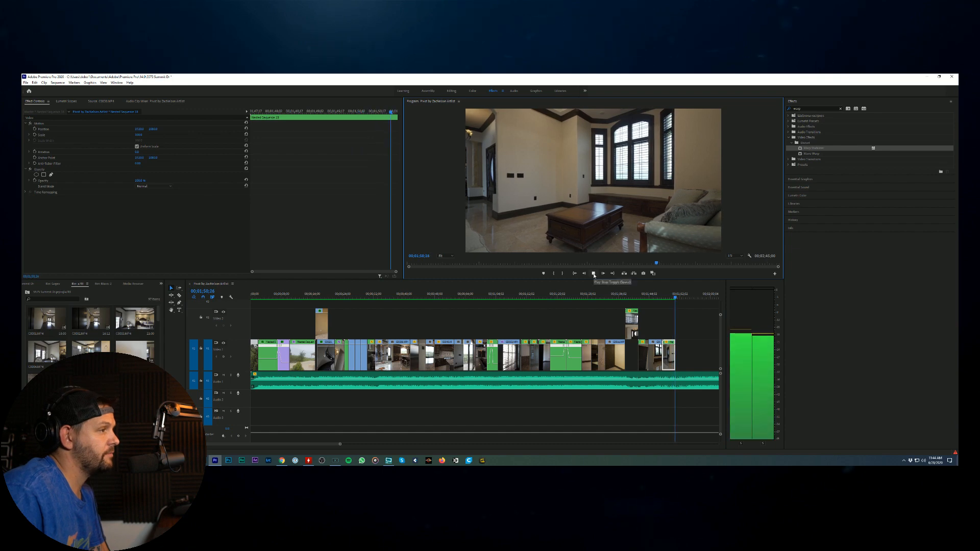
{"action": "left_click", "coordinate": [690, 380]}
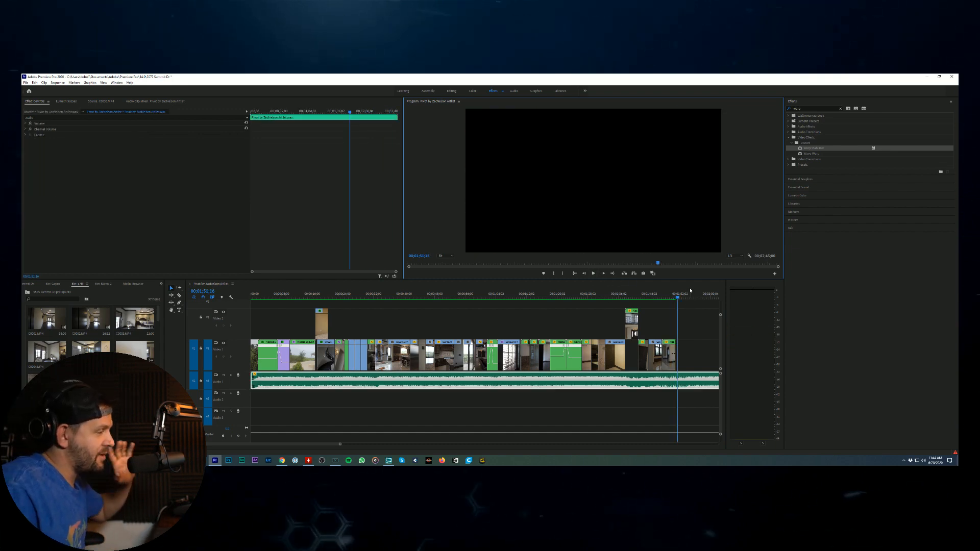
{"action": "left_click", "coordinate": [515, 329]}
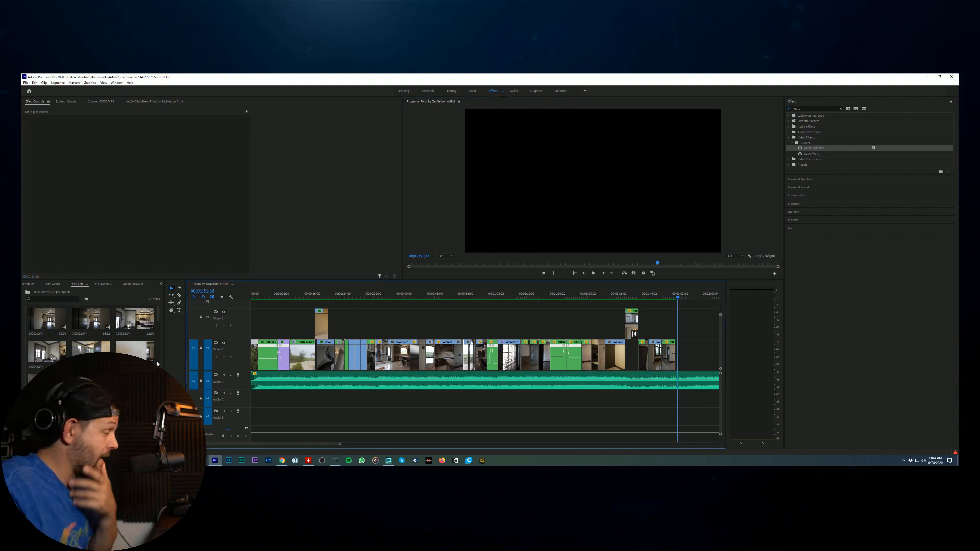
Step: Browse the interior footage bin and scrub through the upstairs balcony and landing clip to judge it as the next shot
{"action": "scroll", "coordinate": [76, 332], "scroll_direction": "down", "scroll_amount": 2}
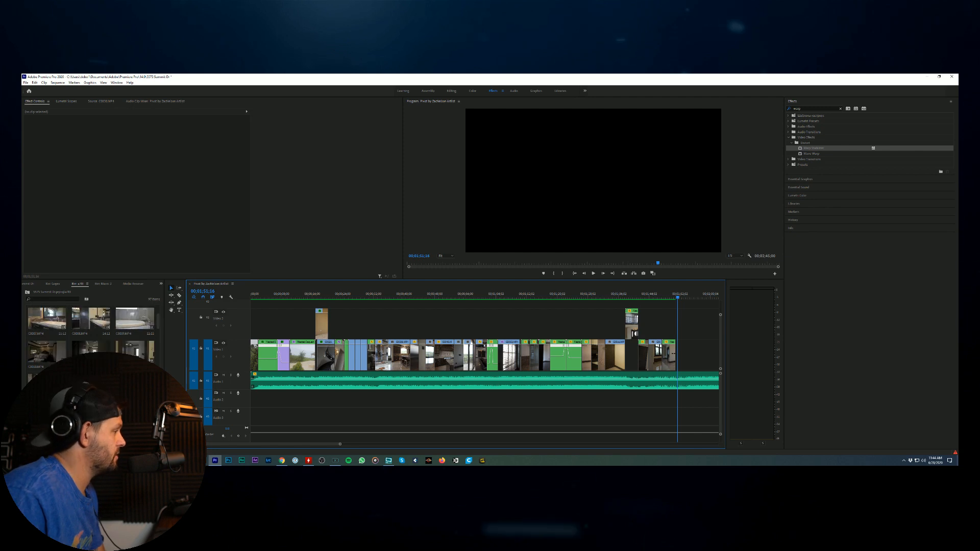
{"action": "left_click_drag", "start_coordinate": [158, 329], "coordinate": [158, 316]}
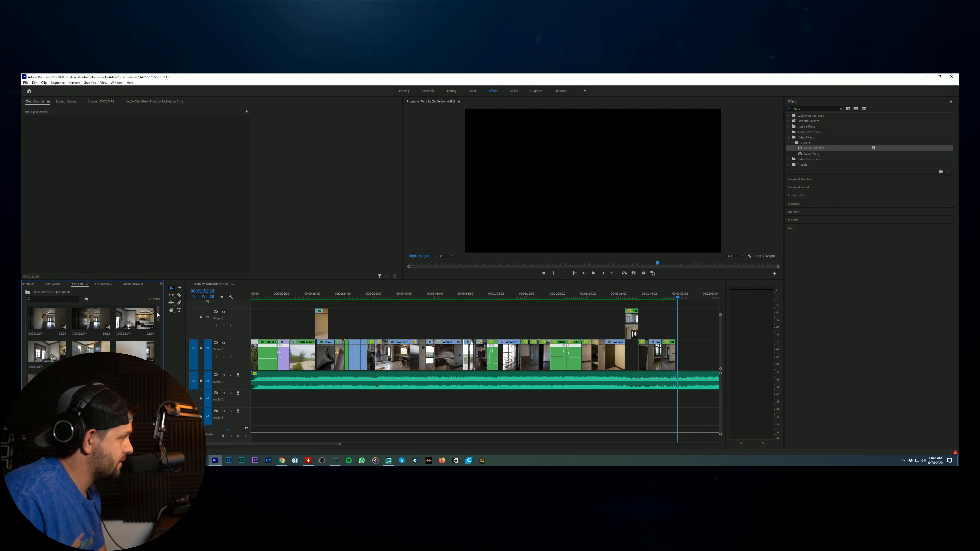
{"action": "left_click_drag", "start_coordinate": [157, 315], "coordinate": [163, 335]}
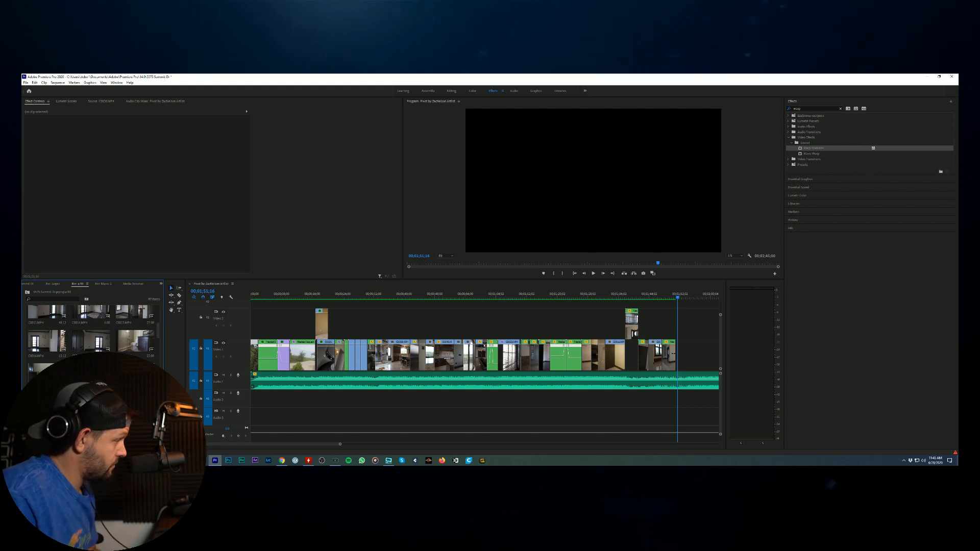
{"action": "double_click", "coordinate": [46, 377]}
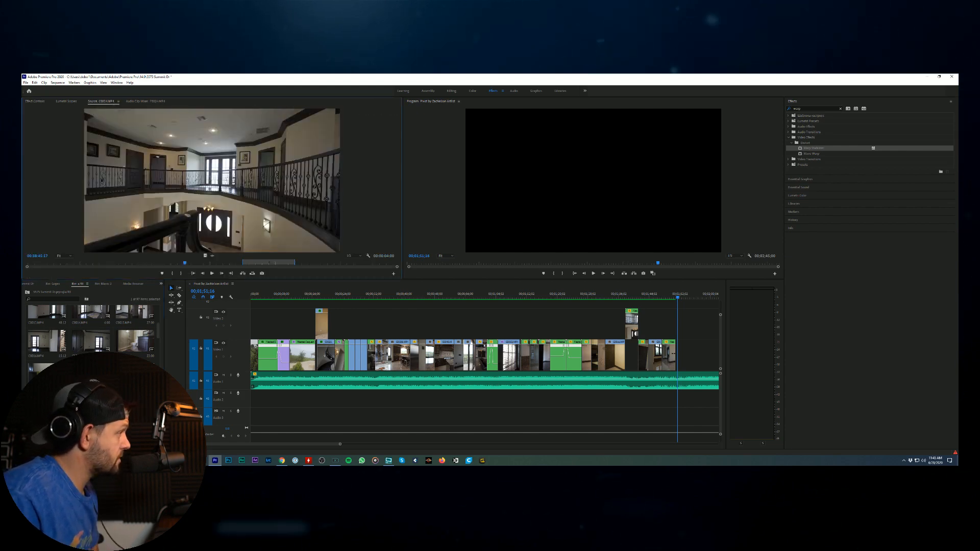
{"action": "left_click_drag", "start_coordinate": [58, 267], "coordinate": [83, 269]}
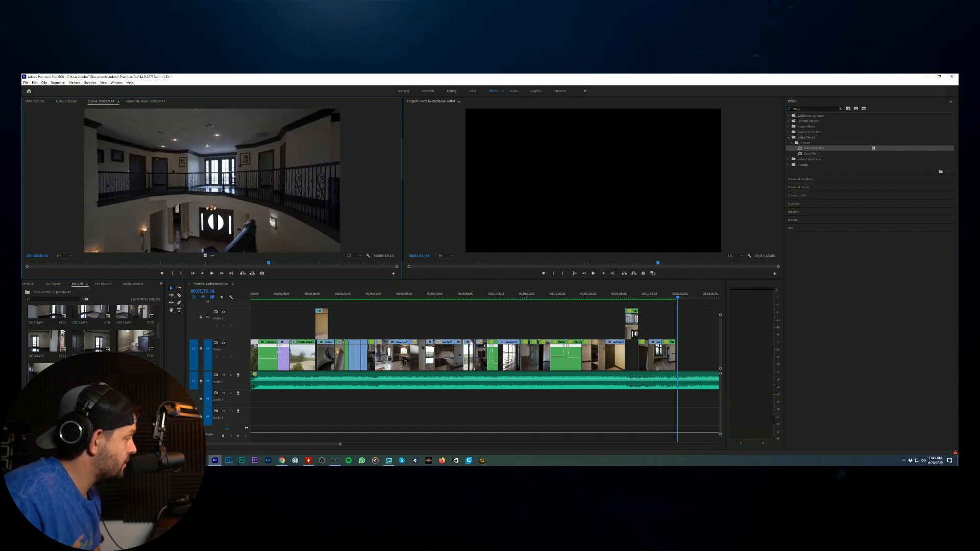
{"action": "left_click", "coordinate": [44, 264]}
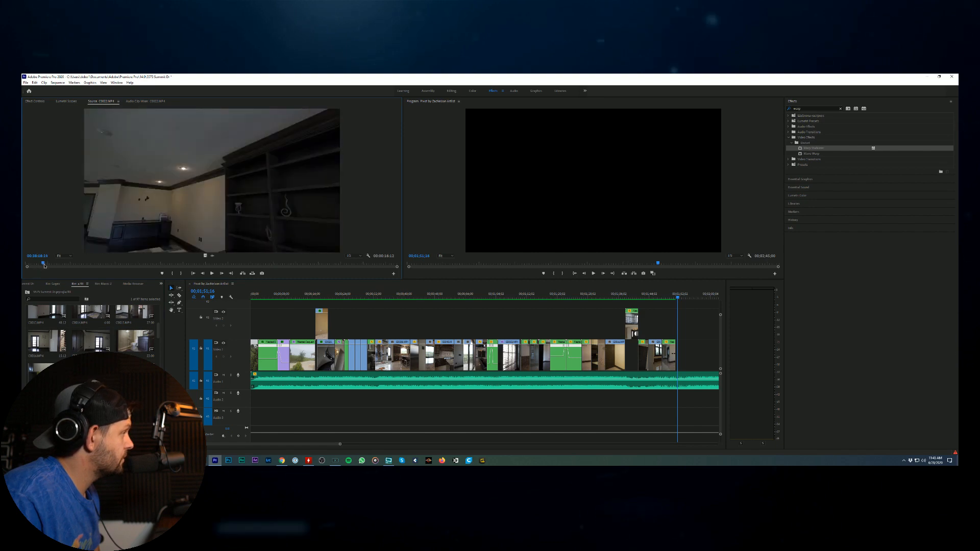
{"action": "left_click_drag", "start_coordinate": [72, 265], "coordinate": [393, 325]}
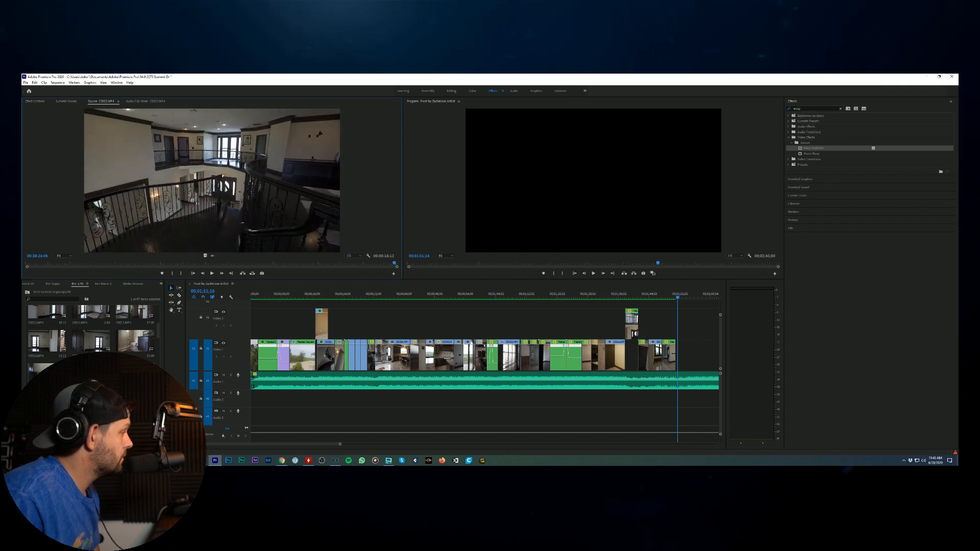
{"action": "scroll", "coordinate": [92, 331], "scroll_direction": "down", "scroll_amount": 1}
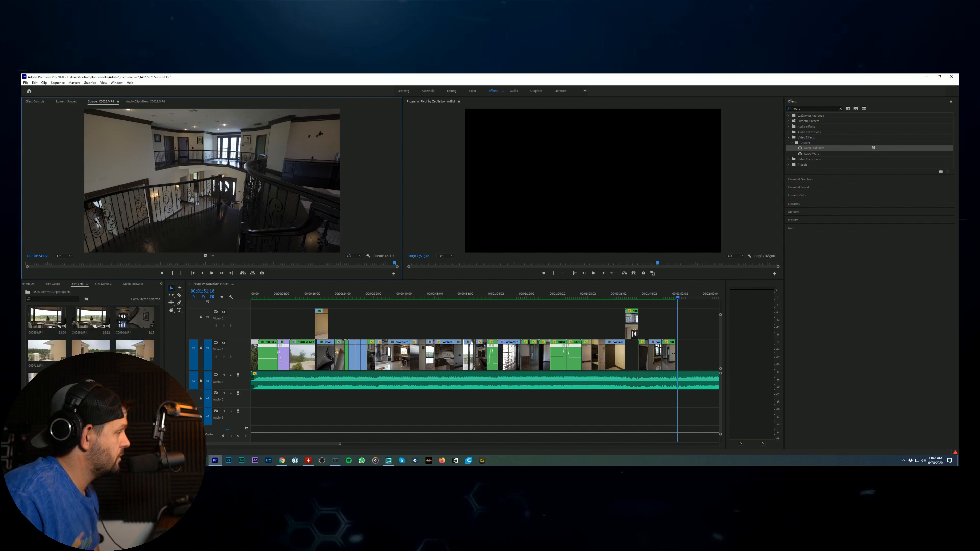
Step: Find the bin with the two drone clips and open each one in the source preview, ending on the house exterior flight
{"action": "key", "text": "shift+8"}
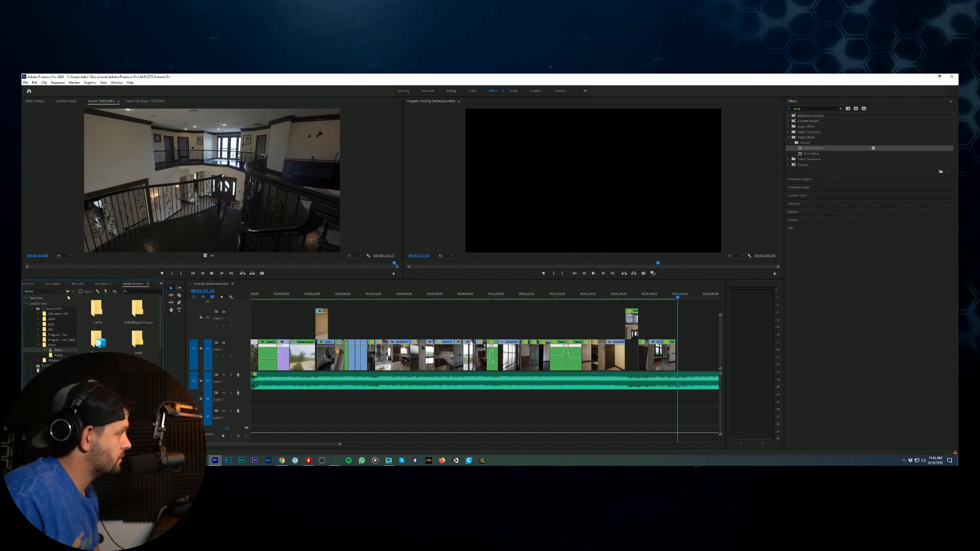
{"action": "left_click", "coordinate": [53, 283]}
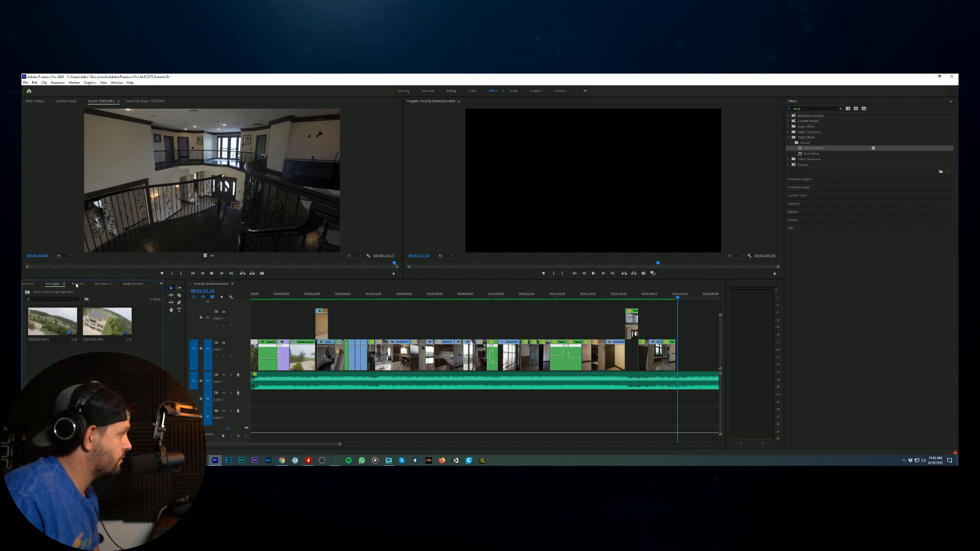
{"action": "left_click", "coordinate": [78, 284]}
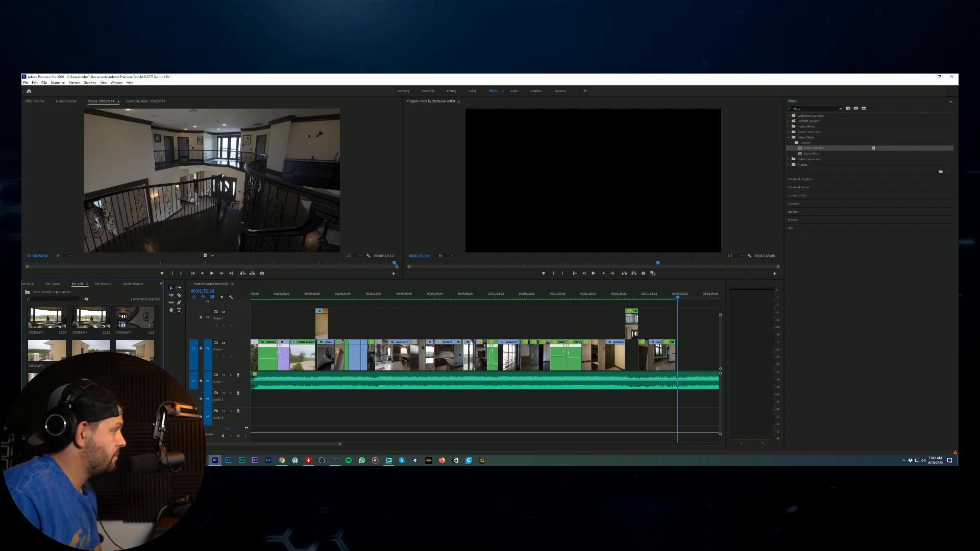
{"action": "left_click", "coordinate": [52, 284]}
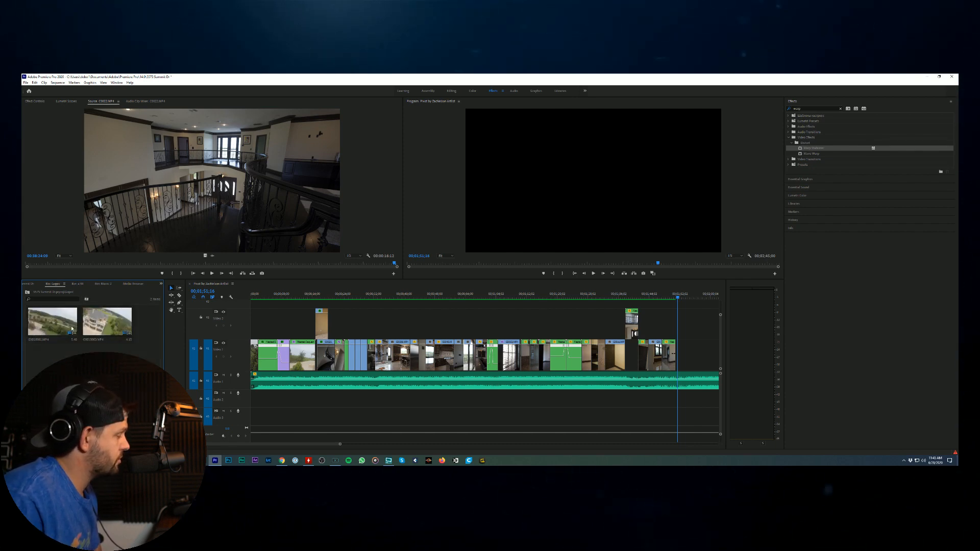
{"action": "double_click", "coordinate": [118, 335]}
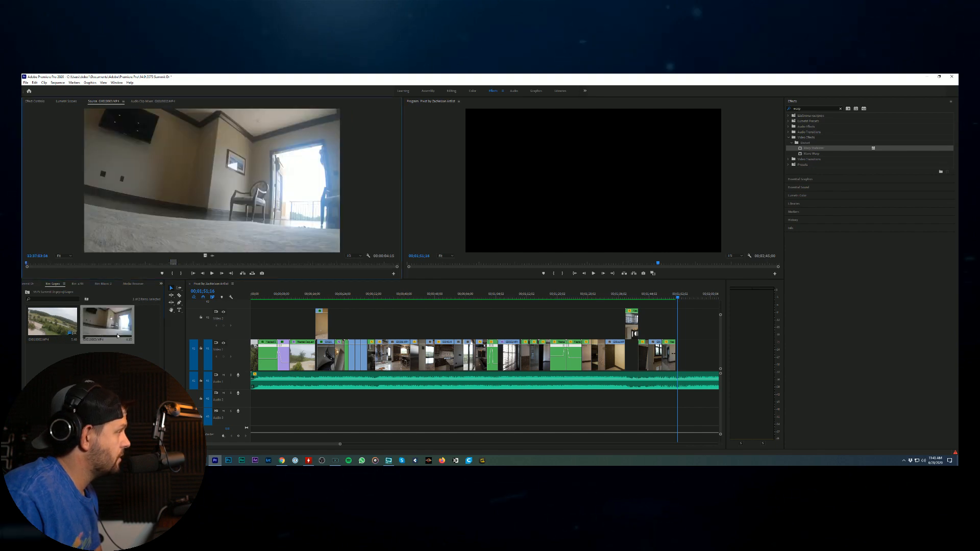
{"action": "double_click", "coordinate": [51, 324]}
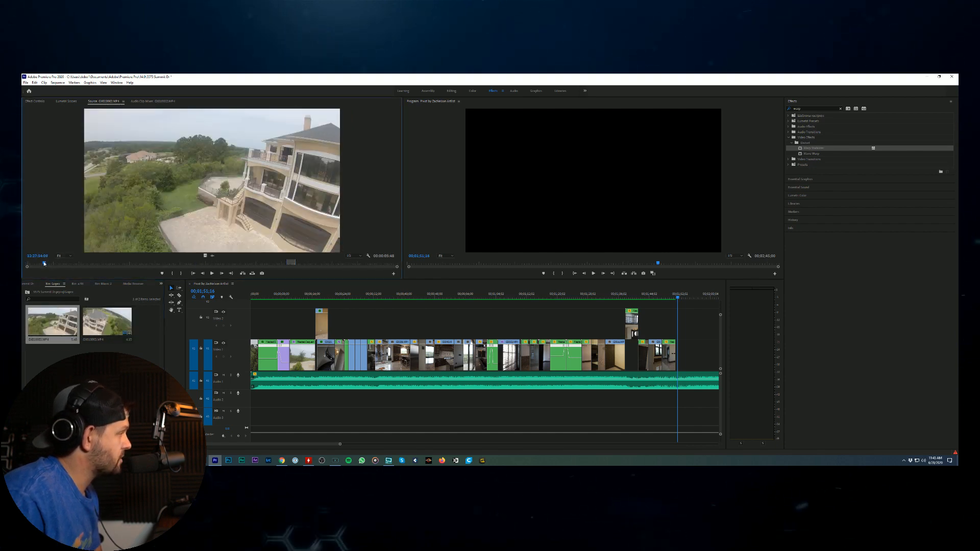
Step: Scrub and play the exterior drone clip to locate the pass over the roof and down past the rear balconies
{"action": "left_click_drag", "start_coordinate": [44, 264], "coordinate": [88, 271]}
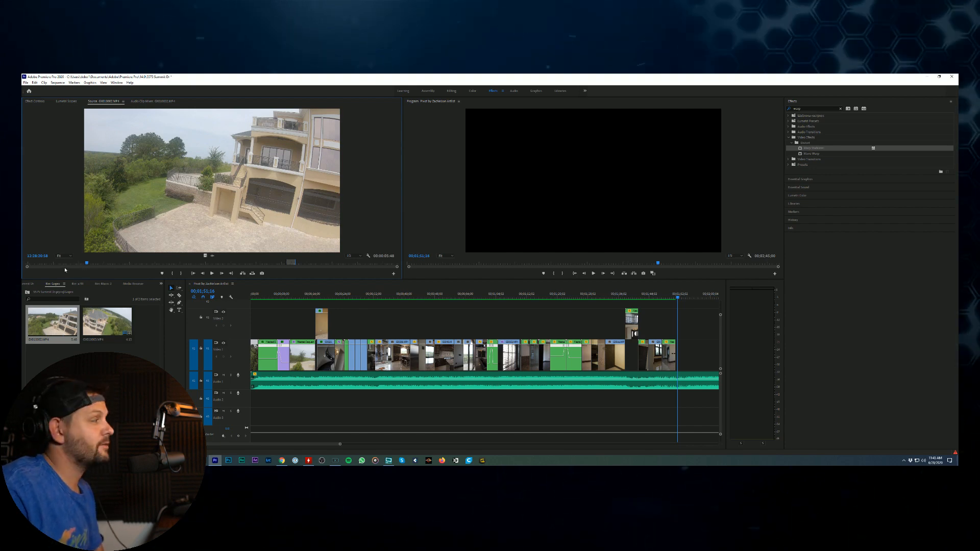
{"action": "left_click_drag", "start_coordinate": [73, 265], "coordinate": [132, 281]}
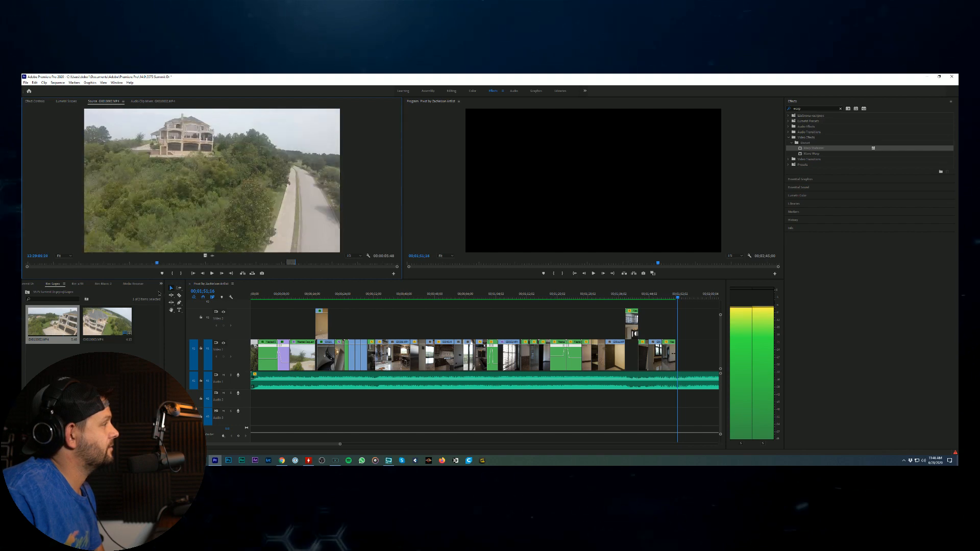
{"action": "key", "text": "space"}
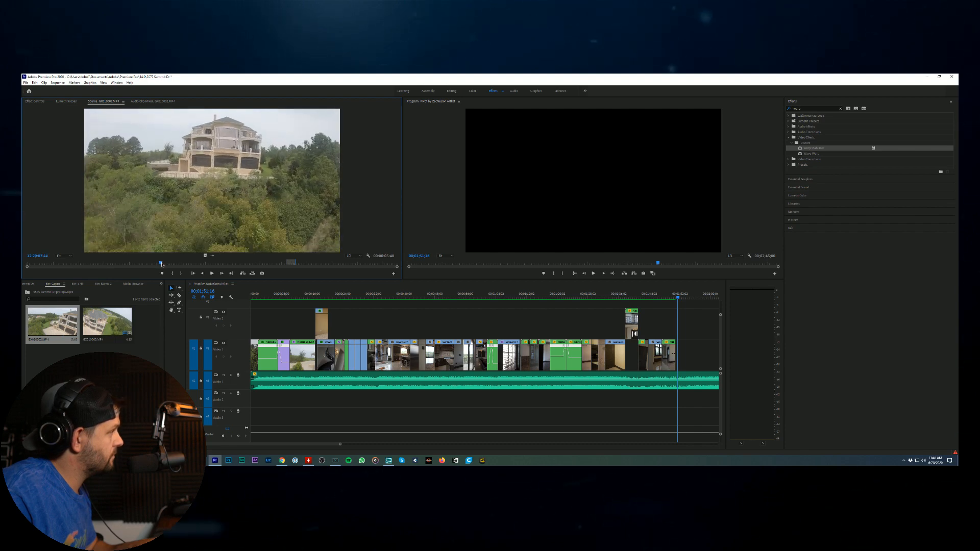
{"action": "key", "text": "space"}
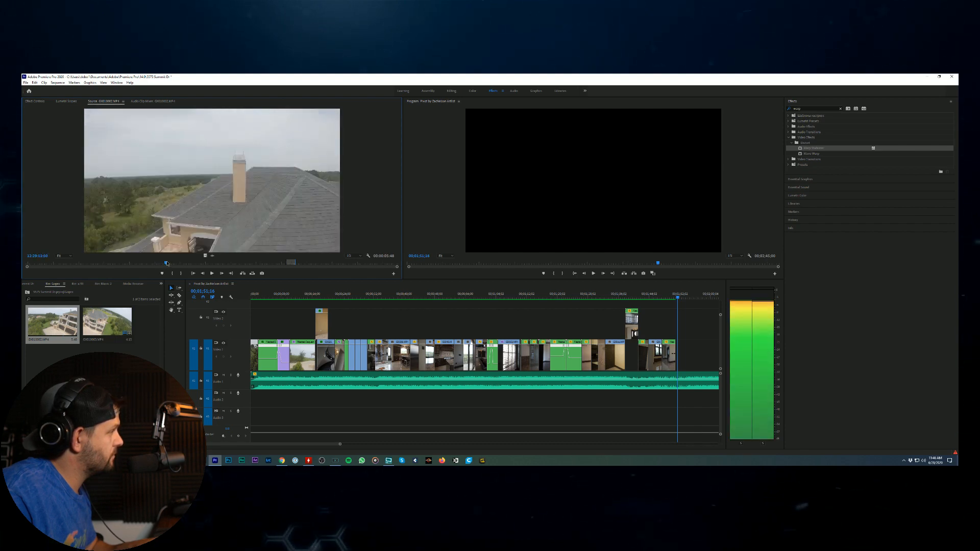
{"action": "left_click_drag", "start_coordinate": [167, 263], "coordinate": [206, 268]}
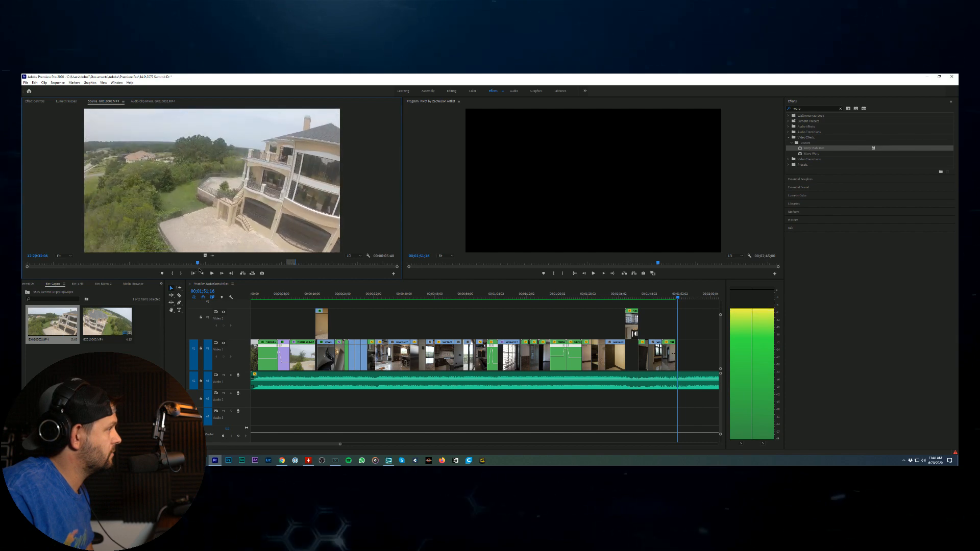
{"action": "left_click_drag", "start_coordinate": [198, 269], "coordinate": [203, 271]}
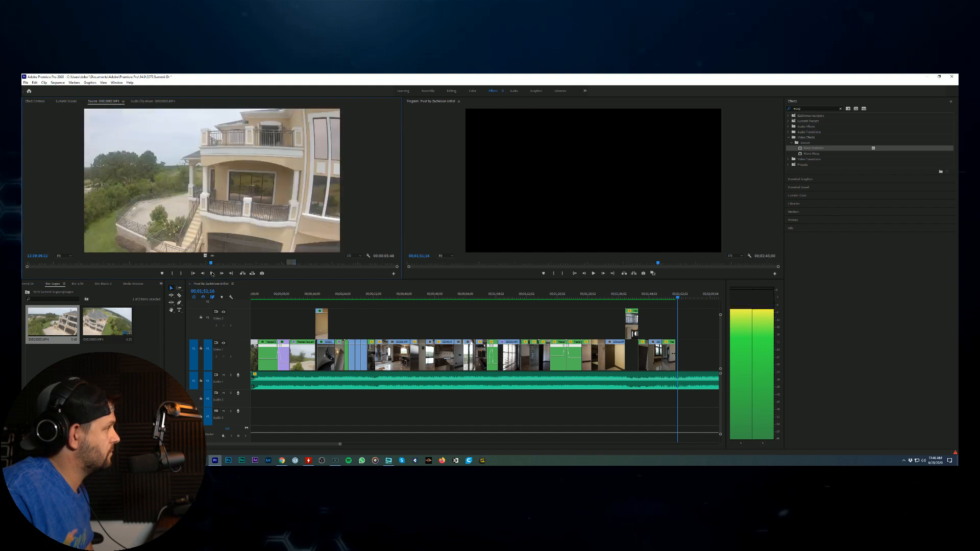
{"action": "left_click", "coordinate": [212, 273]}
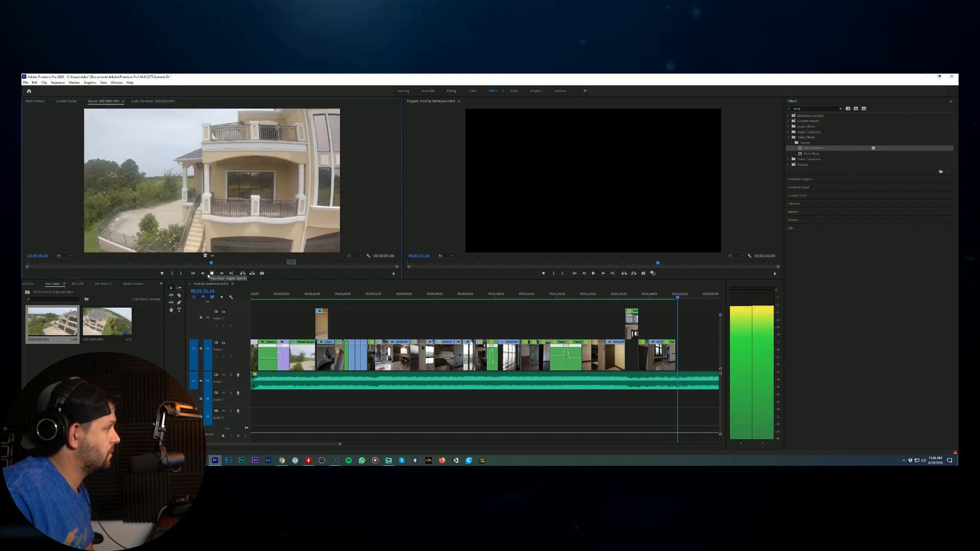
{"action": "left_click", "coordinate": [209, 275]}
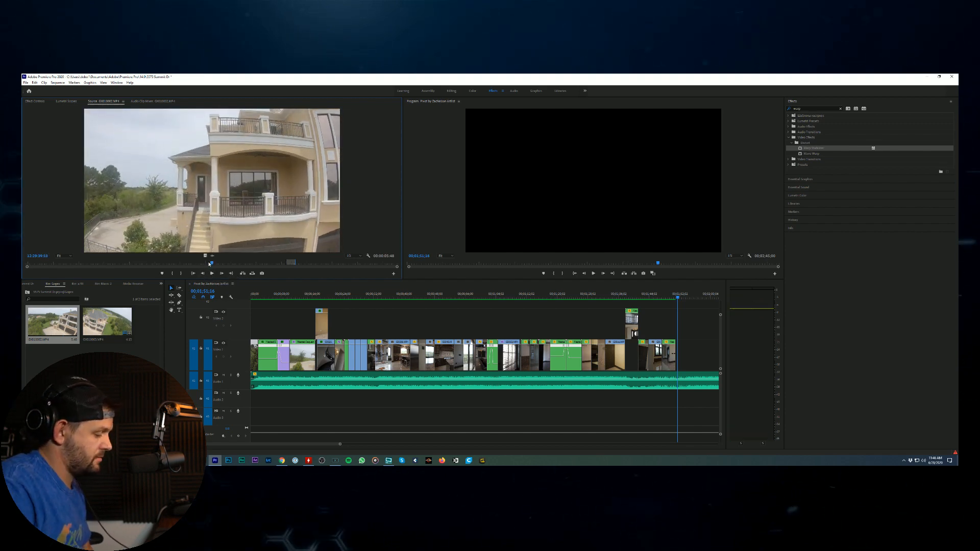
Step: Mark a short section of the drone clip from over the roof to the rear balconies and place it at the end of the sequence
{"action": "key", "text": "ctrl+shift+x"}
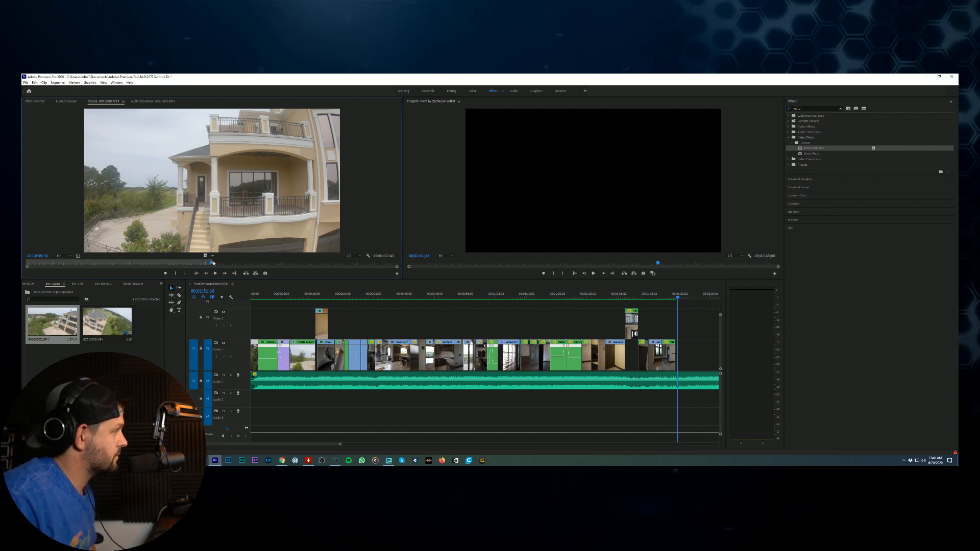
{"action": "left_click_drag", "start_coordinate": [210, 265], "coordinate": [208, 265]}
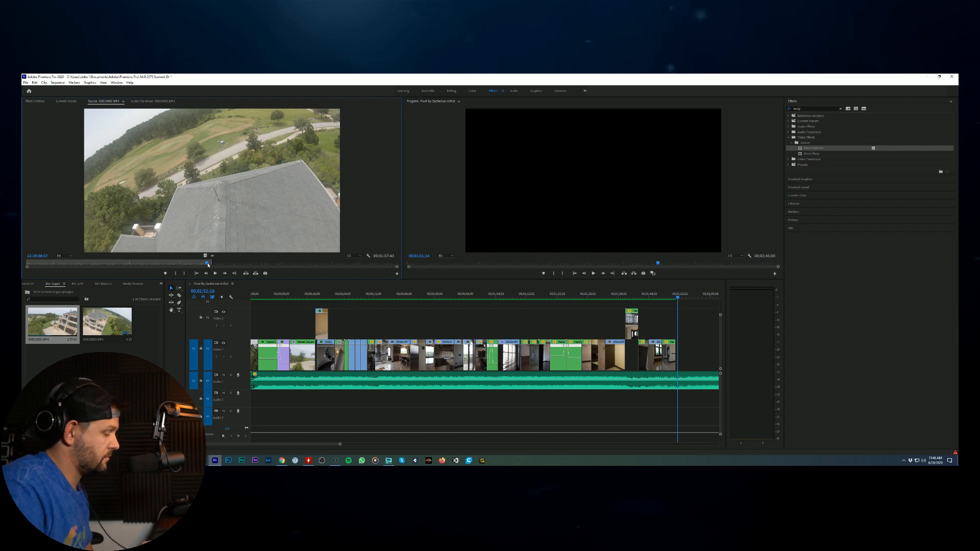
{"action": "scroll", "coordinate": [349, 286], "scroll_direction": "down", "scroll_amount": 2}
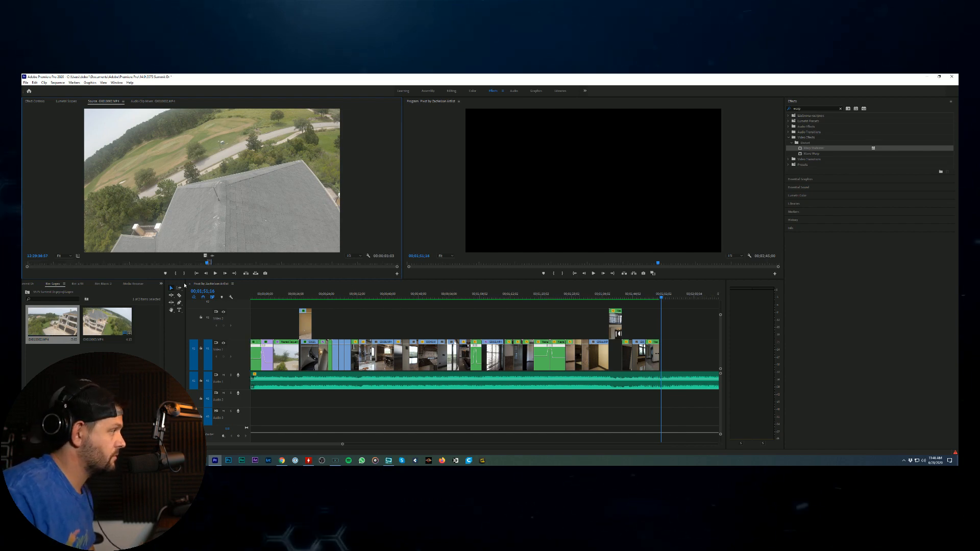
{"action": "left_click_drag", "start_coordinate": [670, 356], "coordinate": [666, 364]}
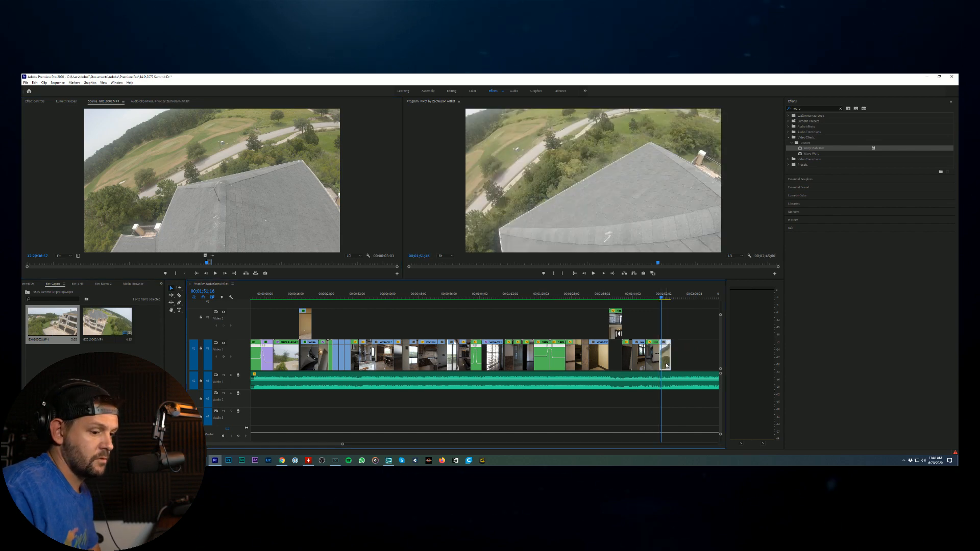
Step: Slow the added drone clip to 40% speed
{"action": "right_click", "coordinate": [666, 364]}
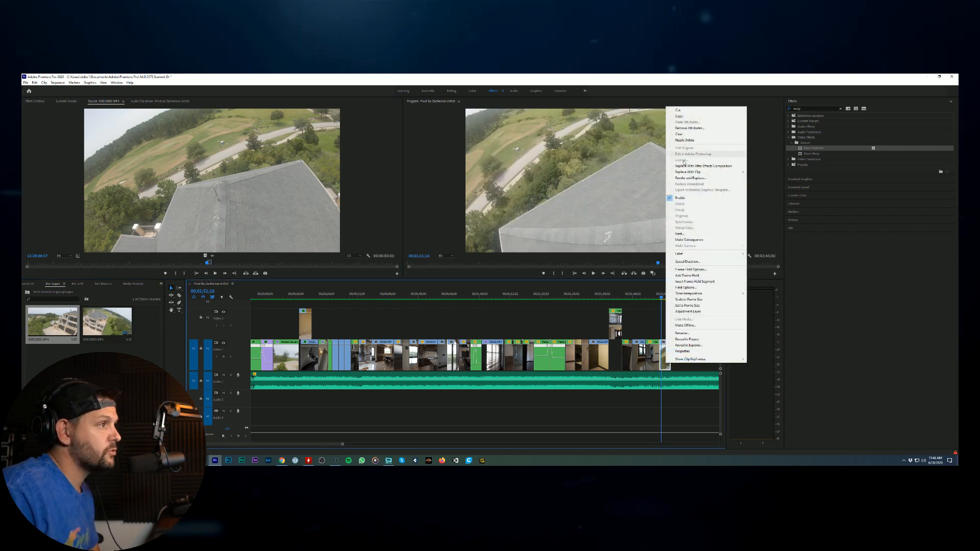
{"action": "left_click", "coordinate": [693, 261]}
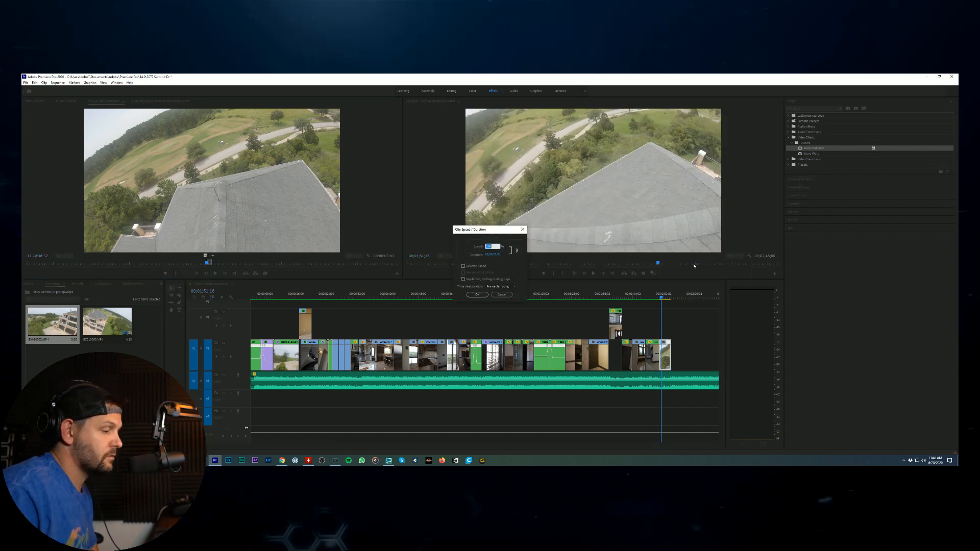
{"action": "type", "text": "40"}
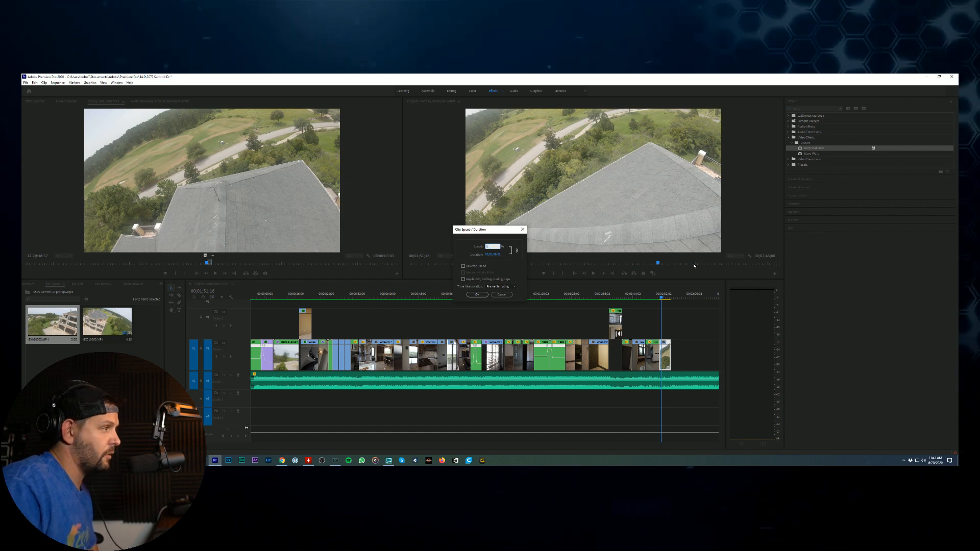
{"action": "key", "text": "Return"}
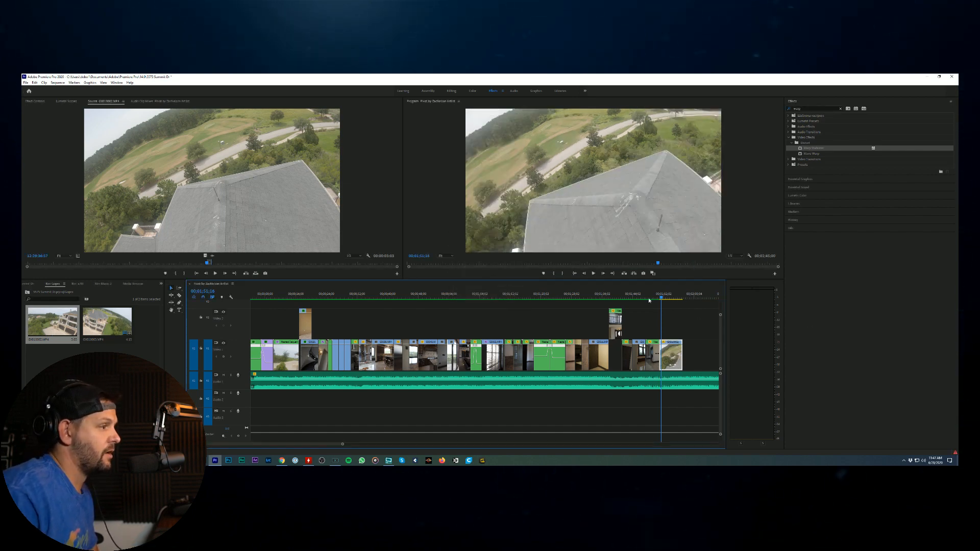
Step: Play back from the sitting room clip through the slowed drone clip to check the ending against the music
{"action": "left_click", "coordinate": [637, 295]}
{"action": "left_click", "coordinate": [592, 274]}
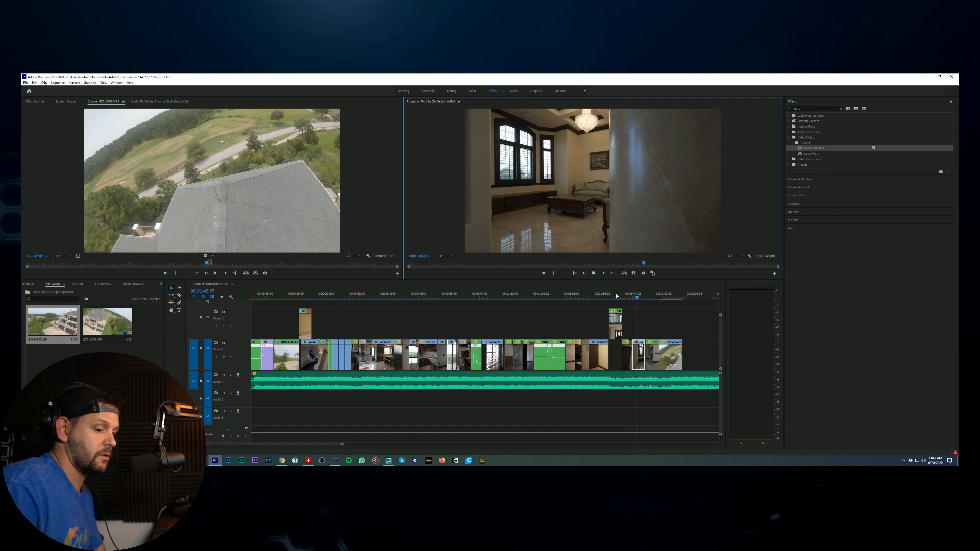
{"action": "scroll", "coordinate": [643, 347], "scroll_direction": "down", "scroll_amount": 2}
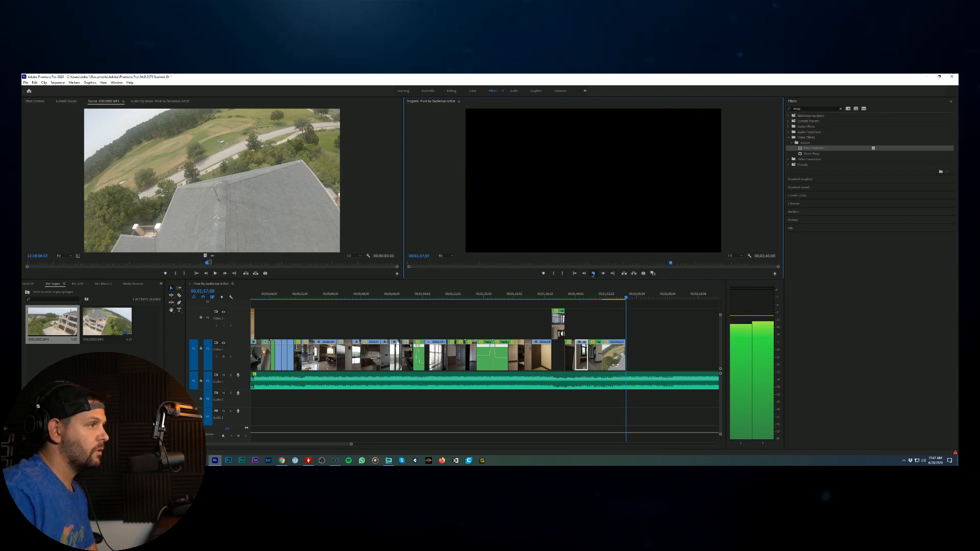
{"action": "left_click", "coordinate": [593, 274]}
Step: Set the speed of the drone clip at the end of the sequence to 80%
{"action": "left_click", "coordinate": [611, 299]}
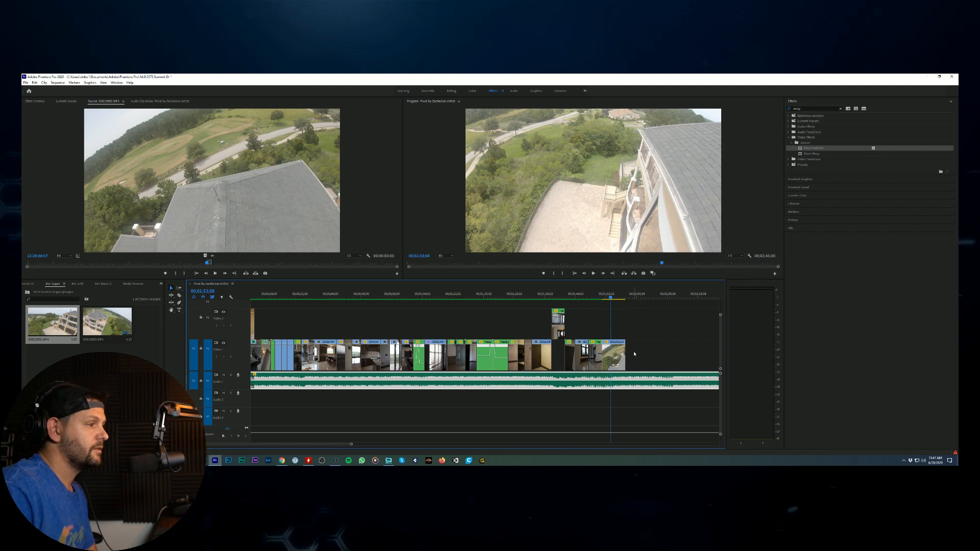
{"action": "left_click", "coordinate": [614, 356]}
{"action": "right_click", "coordinate": [613, 357]}
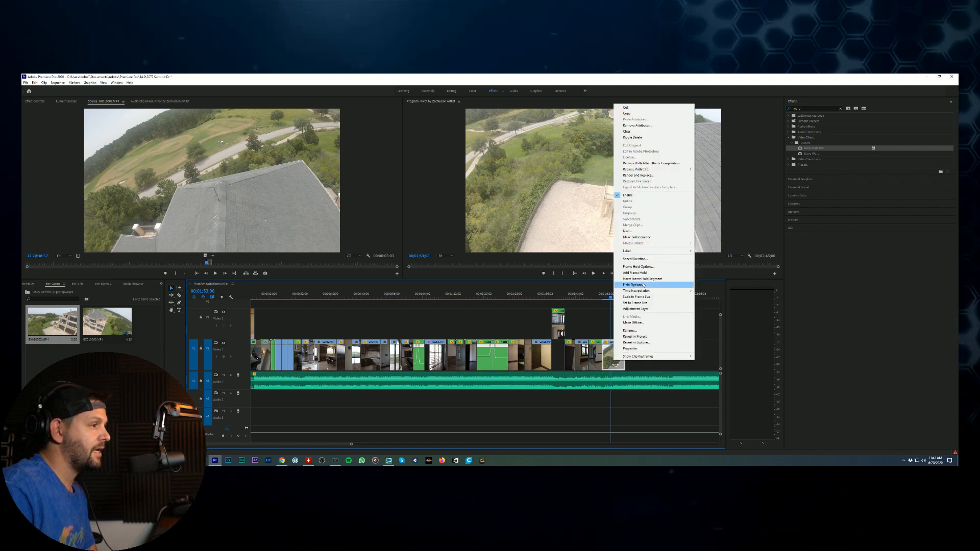
{"action": "left_click", "coordinate": [634, 258]}
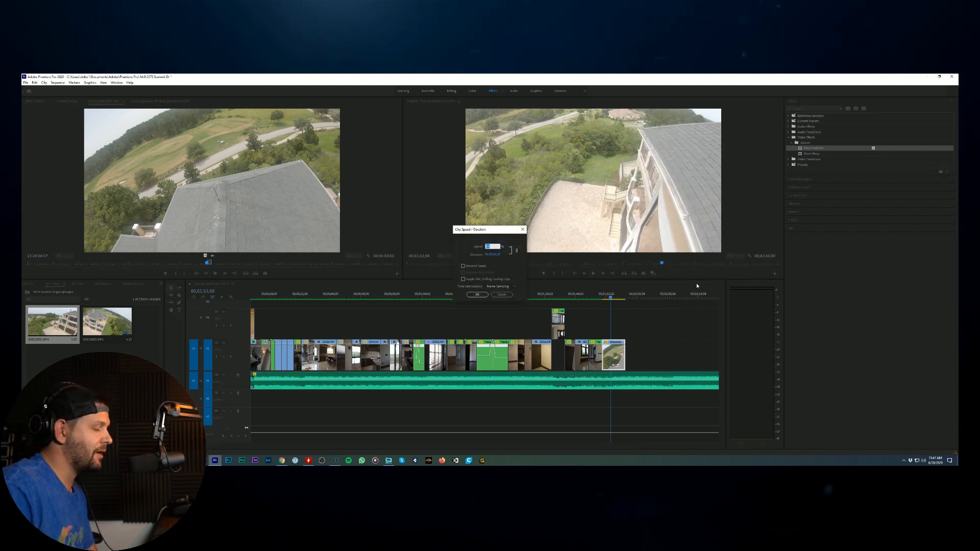
{"action": "type", "text": "80"}
{"action": "key", "text": "Return"}
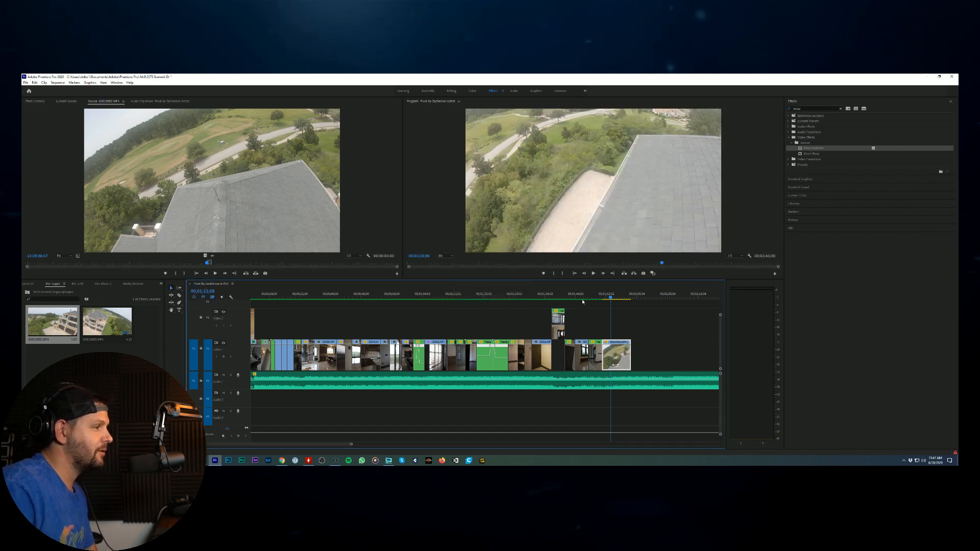
Step: Play back the retimed drone clip and trim its end to the rear balcony view at 00;01;56;12
{"action": "left_click", "coordinate": [597, 296]}
{"action": "left_click", "coordinate": [594, 274]}
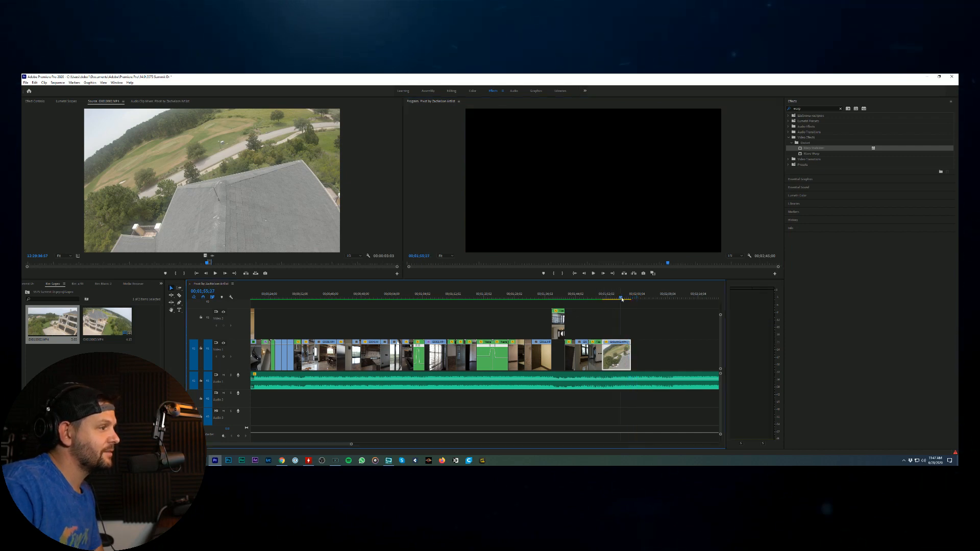
{"action": "left_click_drag", "start_coordinate": [619, 299], "coordinate": [622, 298]}
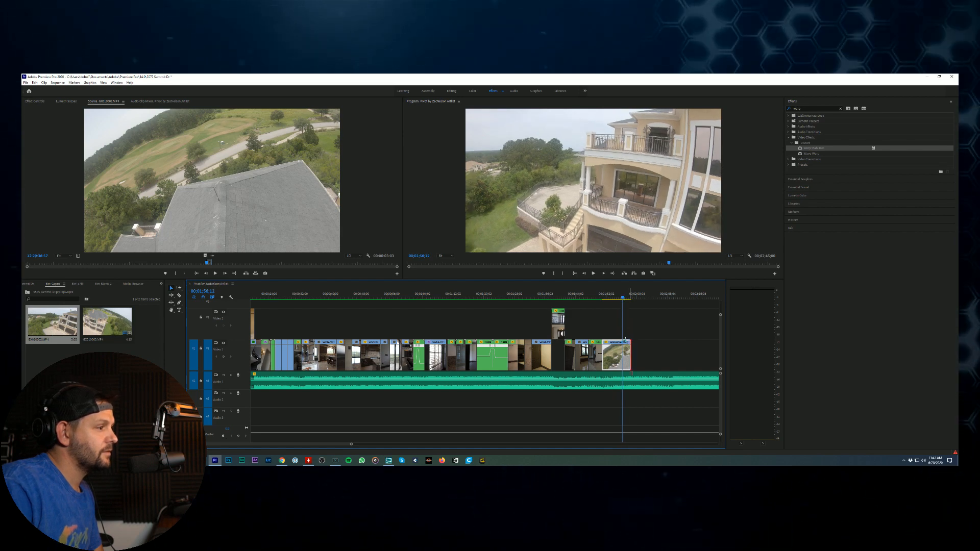
{"action": "left_click_drag", "start_coordinate": [625, 339], "coordinate": [622, 340]}
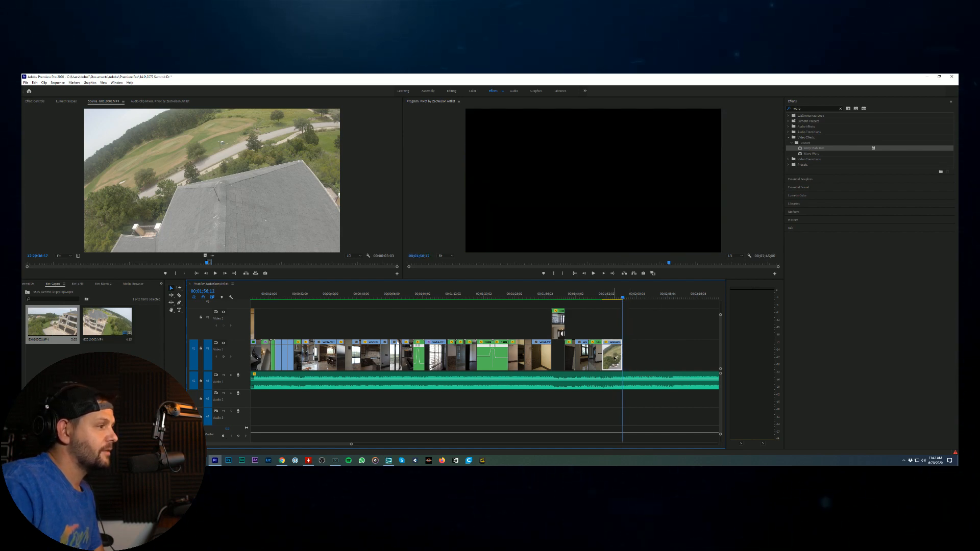
Step: Nest the trimmed drone clip under the default name, apply Warp Stabilizer to the nest and show its effect settings
{"action": "right_click", "coordinate": [614, 358]}
{"action": "left_click", "coordinate": [647, 230]}
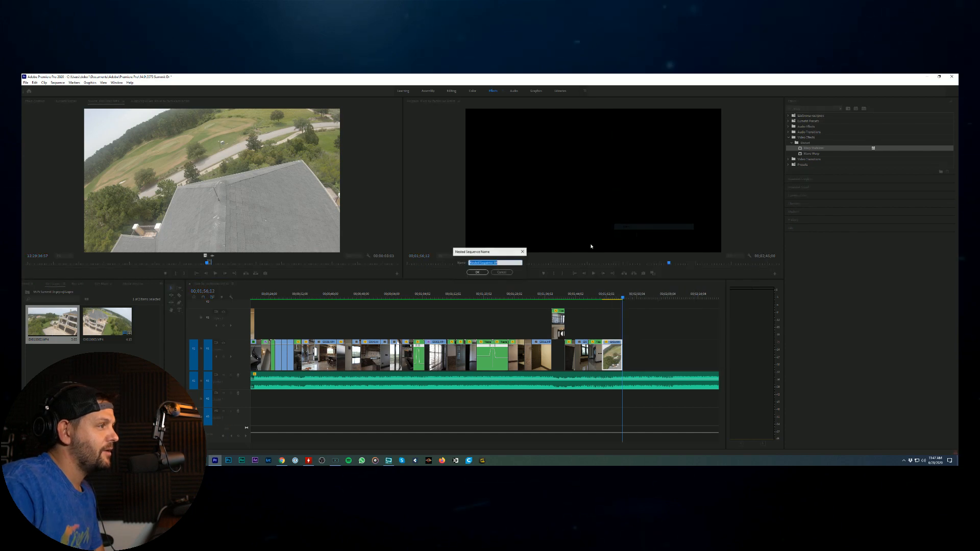
{"action": "key", "text": "Return"}
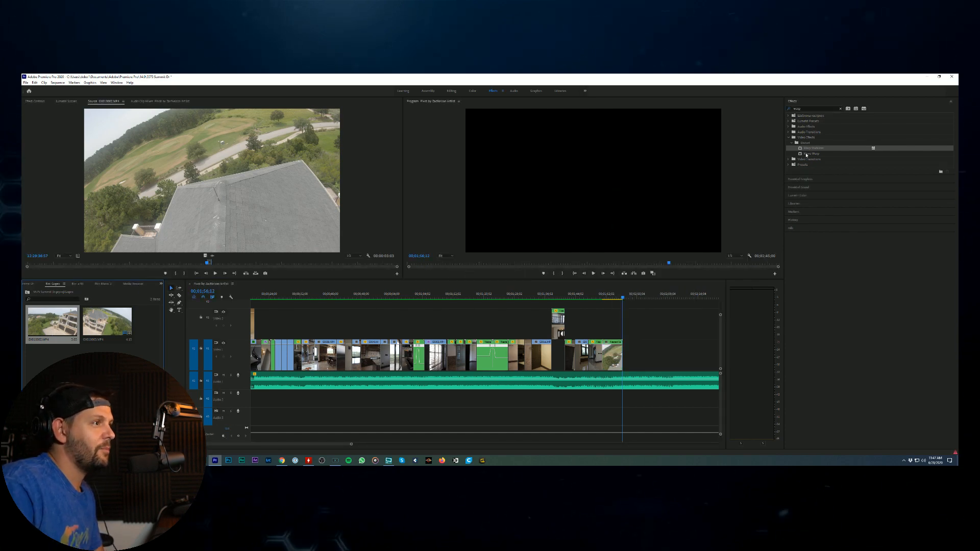
{"action": "left_click_drag", "start_coordinate": [806, 154], "coordinate": [626, 351]}
{"action": "left_click", "coordinate": [34, 101]}
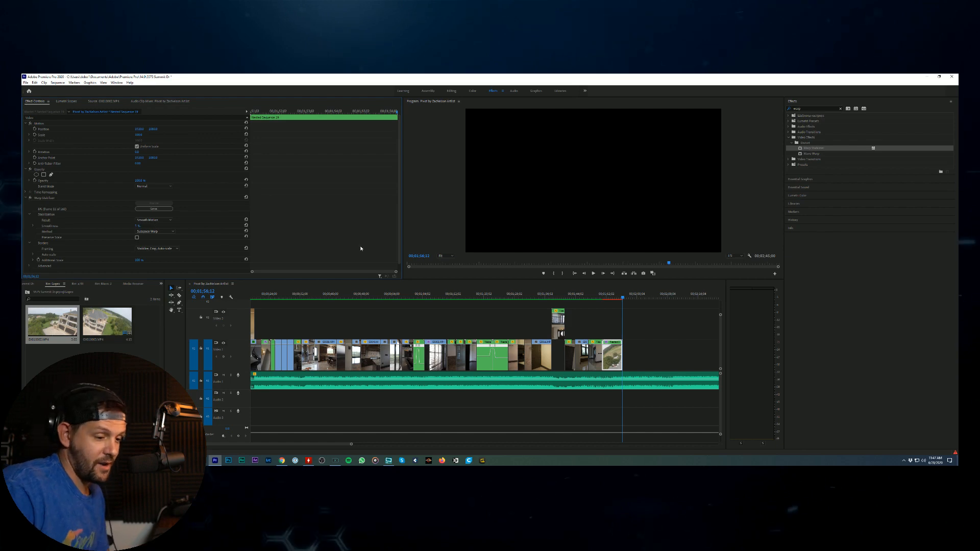
Step: Play back from the sitting room clips through the stabilized drone clip to review the ending against the music
{"action": "left_click", "coordinate": [591, 295]}
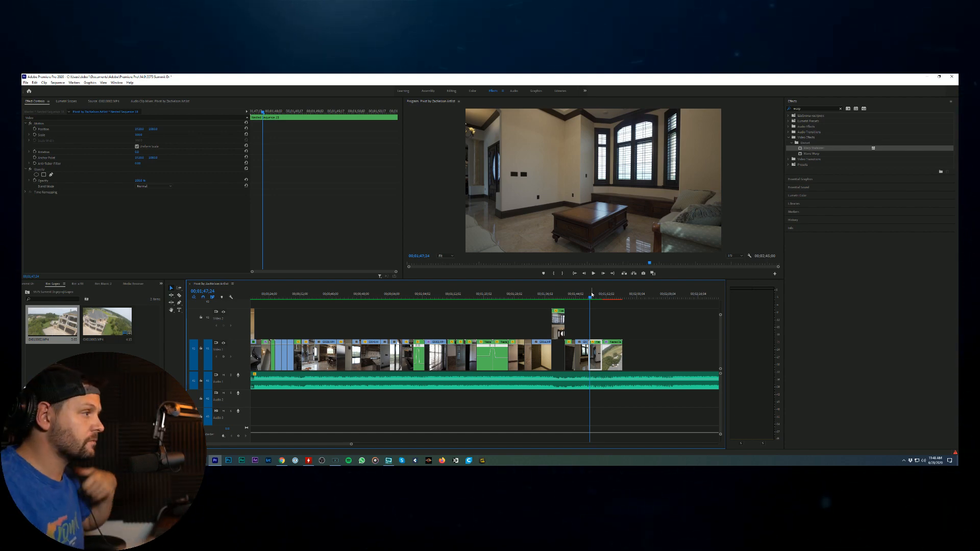
{"action": "left_click", "coordinate": [579, 298]}
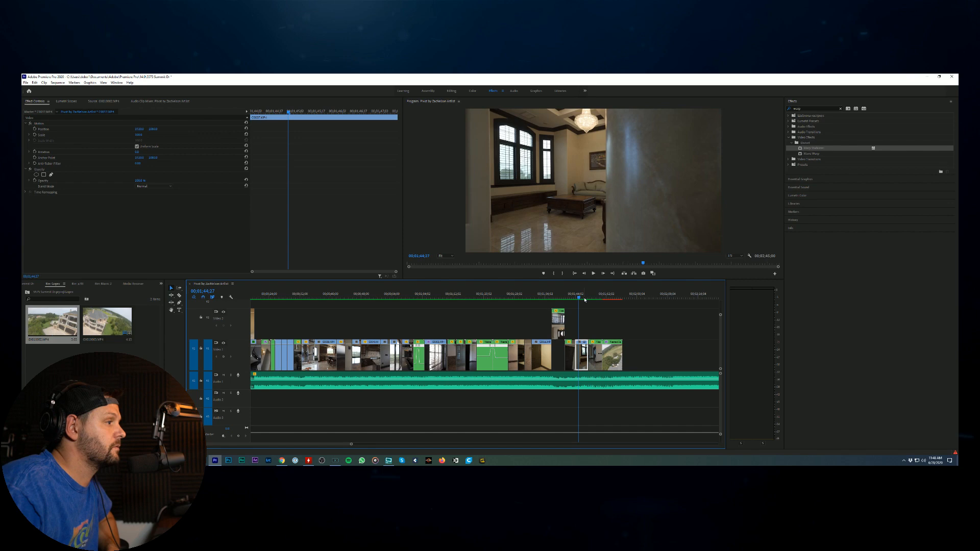
{"action": "left_click", "coordinate": [593, 273]}
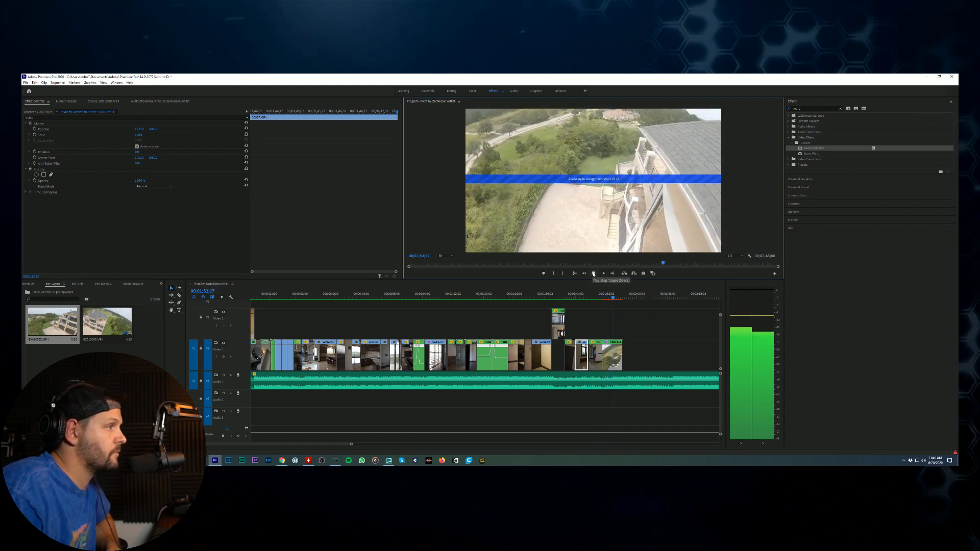
{"action": "left_click", "coordinate": [593, 273]}
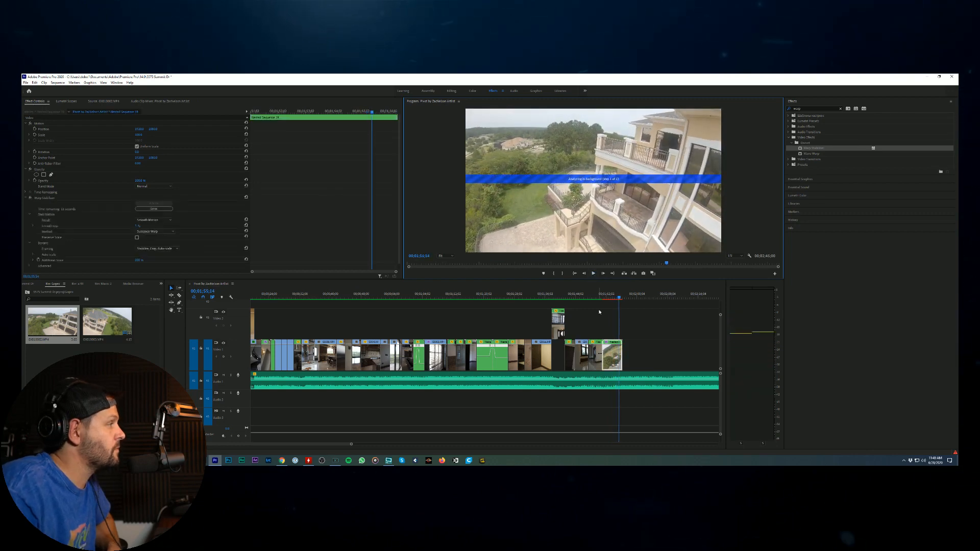
{"action": "scroll", "coordinate": [616, 298], "scroll_direction": "up", "scroll_amount": 1}
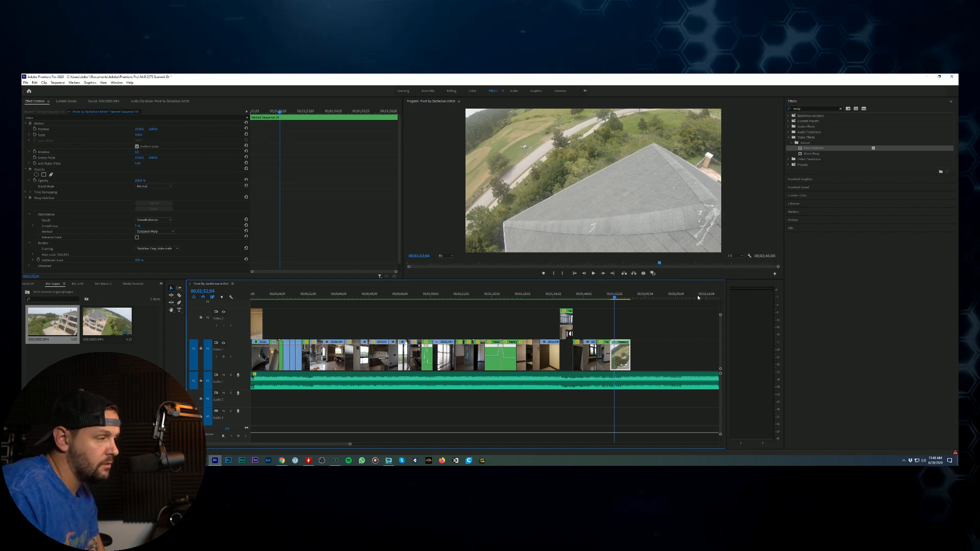
{"action": "left_click", "coordinate": [605, 294]}
{"action": "left_click", "coordinate": [591, 274]}
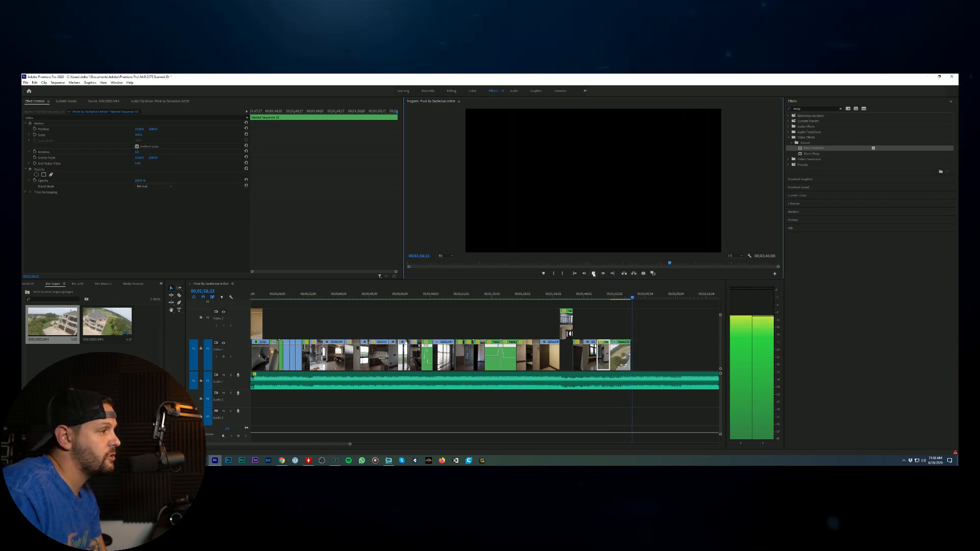
{"action": "left_click", "coordinate": [593, 274]}
{"action": "left_click", "coordinate": [624, 295]}
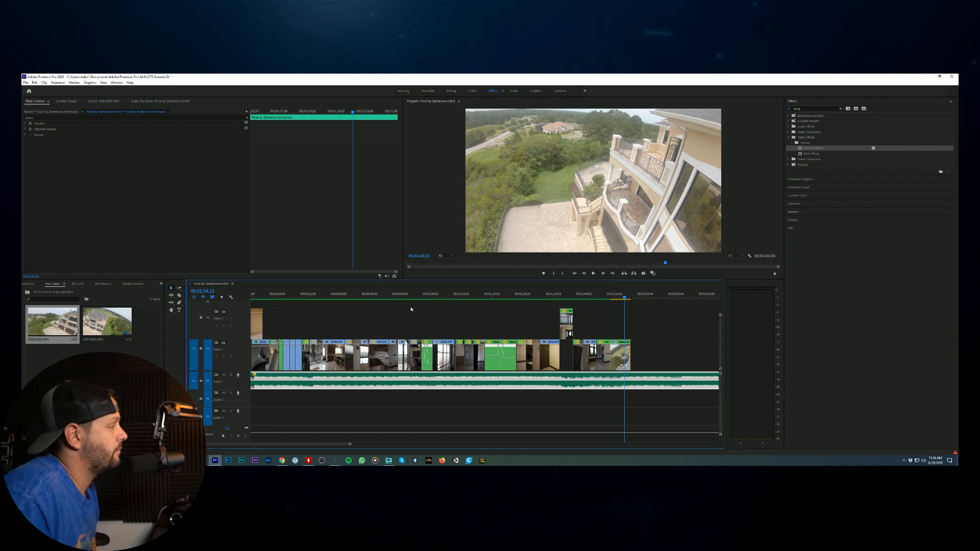
Step: Open the main bedroom clip from the interior footage bin and mark an in point where the whole bedroom is in view
{"action": "left_click", "coordinate": [79, 284]}
{"action": "scroll", "coordinate": [51, 334], "scroll_direction": "up", "scroll_amount": 5}
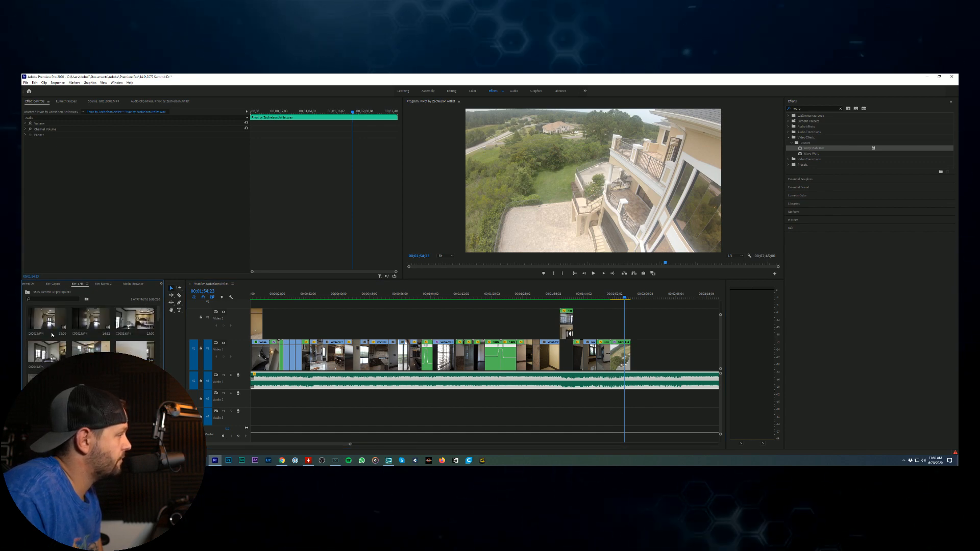
{"action": "double_click", "coordinate": [91, 319]}
{"action": "left_click", "coordinate": [43, 265]}
{"action": "left_click_drag", "start_coordinate": [43, 264], "coordinate": [209, 289]}
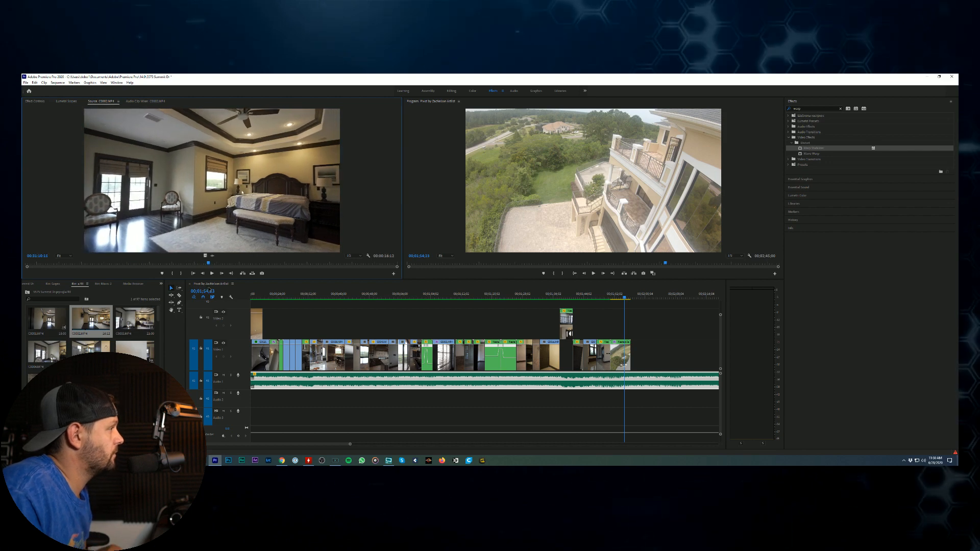
{"action": "key", "text": "i"}
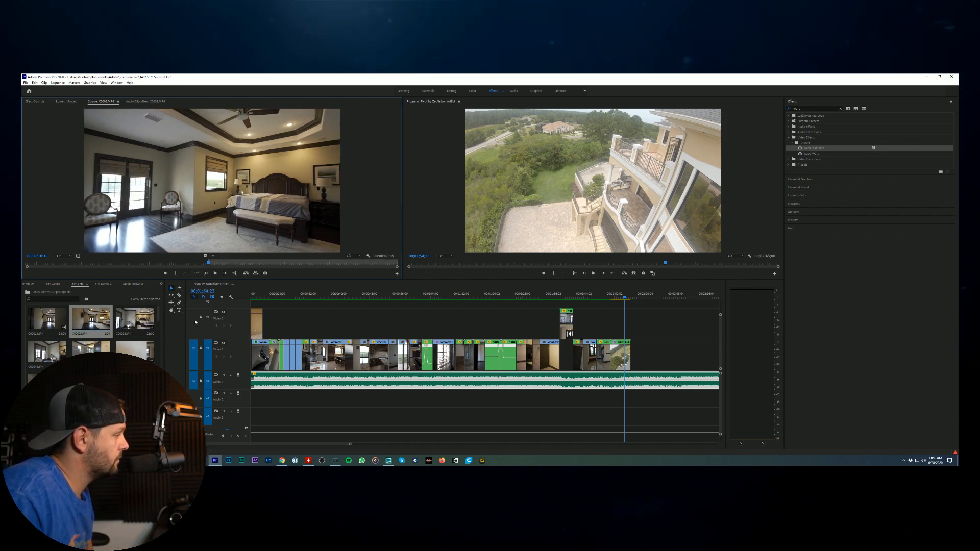
Step: Scrub through other bedroom clips in the interior footage bin to compare alternative takes
{"action": "left_click_drag", "start_coordinate": [159, 319], "coordinate": [161, 327]}
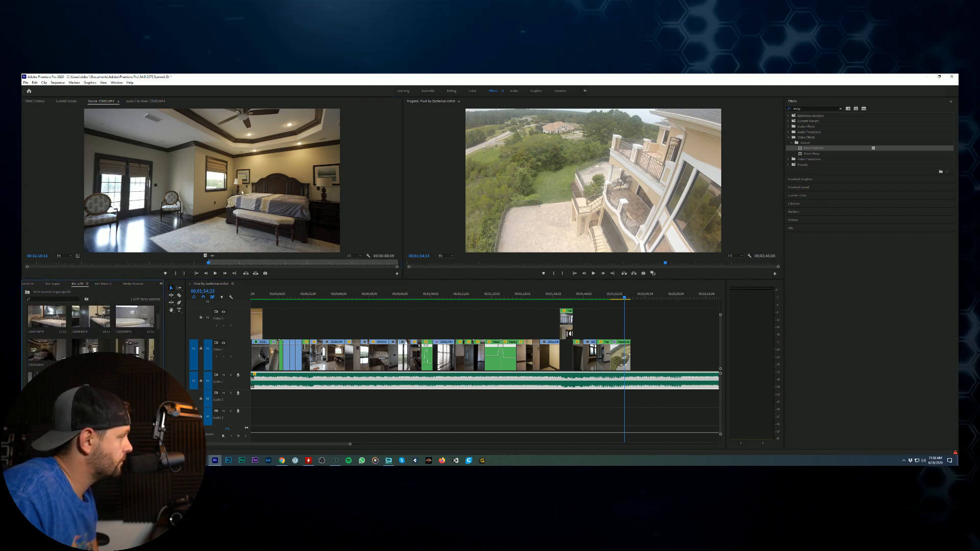
{"action": "double_click", "coordinate": [47, 350]}
{"action": "left_click", "coordinate": [68, 262]}
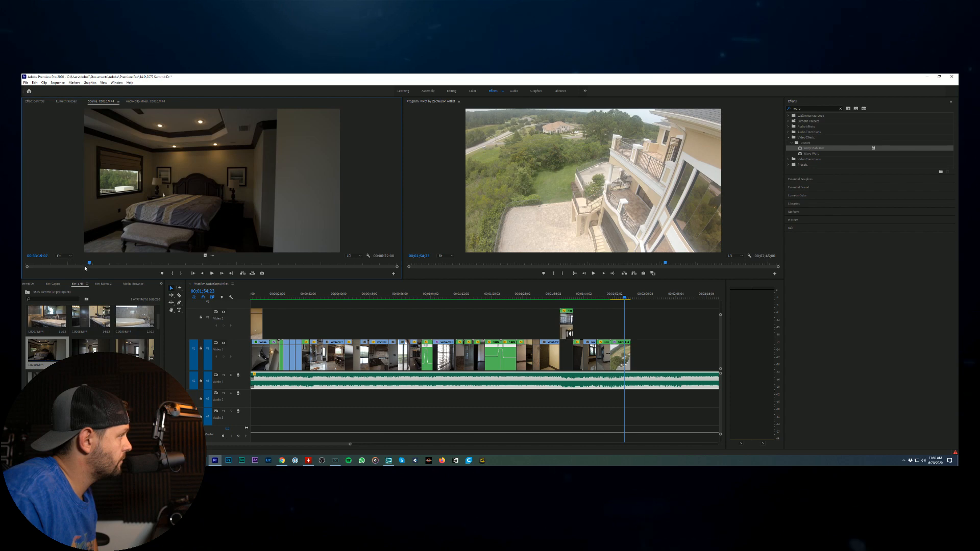
{"action": "left_click_drag", "start_coordinate": [105, 264], "coordinate": [151, 265]}
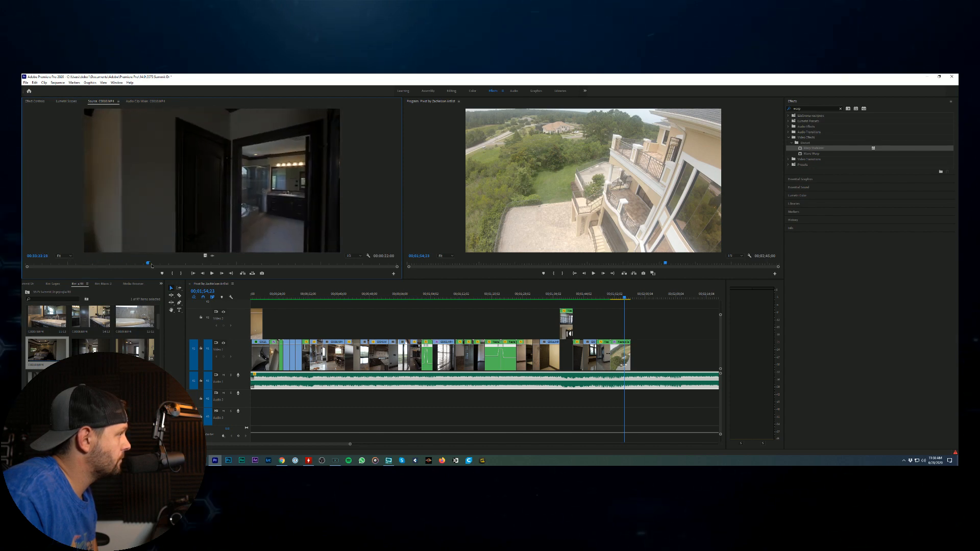
{"action": "scroll", "coordinate": [101, 345], "scroll_direction": "up", "scroll_amount": 3}
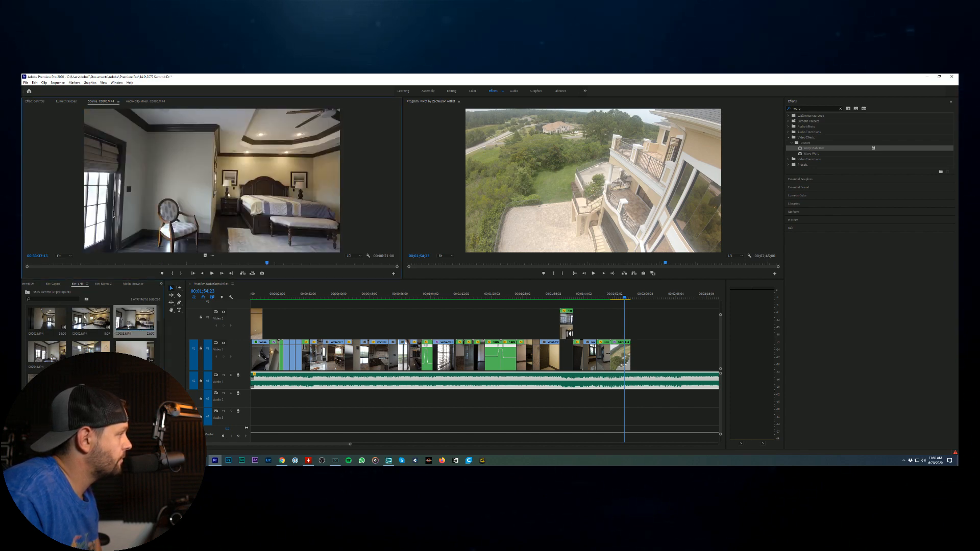
Step: Place the marked section of the bedroom clip directly after the drone clip, video only, and park the playhead on it
{"action": "double_click", "coordinate": [91, 319]}
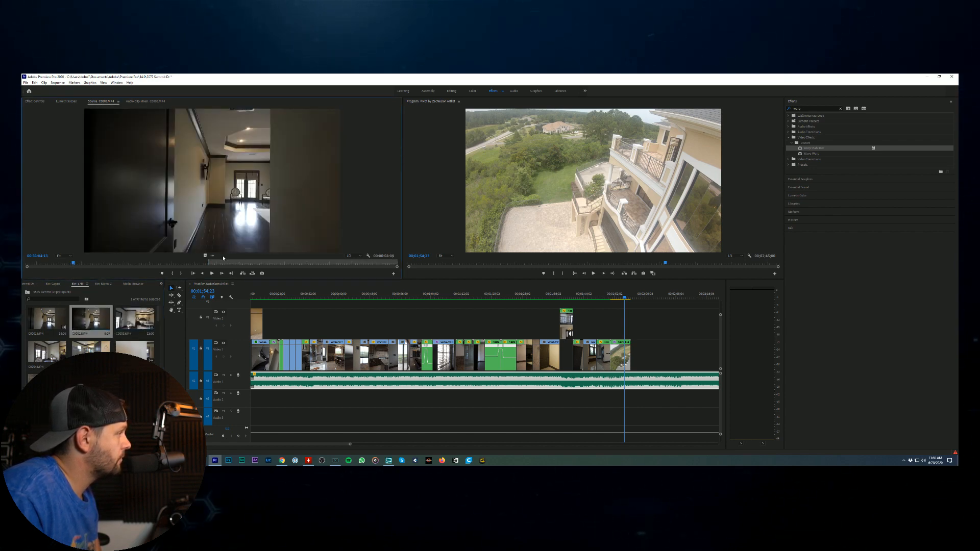
{"action": "left_click_drag", "start_coordinate": [206, 256], "coordinate": [671, 350]}
{"action": "left_click", "coordinate": [648, 296]}
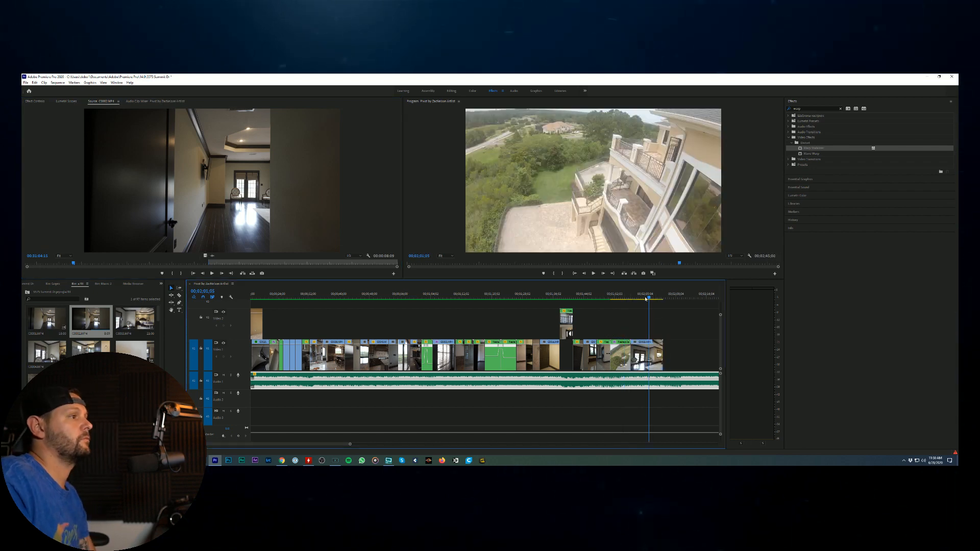
Step: Apply Warp Stabilizer to the added bedroom clip and set its smoothness to 30%
{"action": "left_click", "coordinate": [817, 149]}
{"action": "left_click_drag", "start_coordinate": [647, 362], "coordinate": [646, 357]}
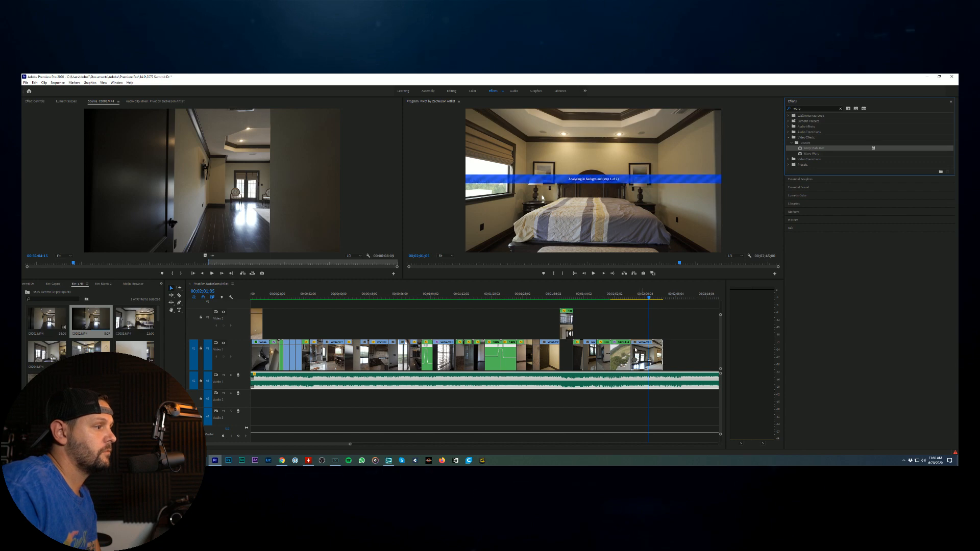
{"action": "left_click", "coordinate": [32, 101]}
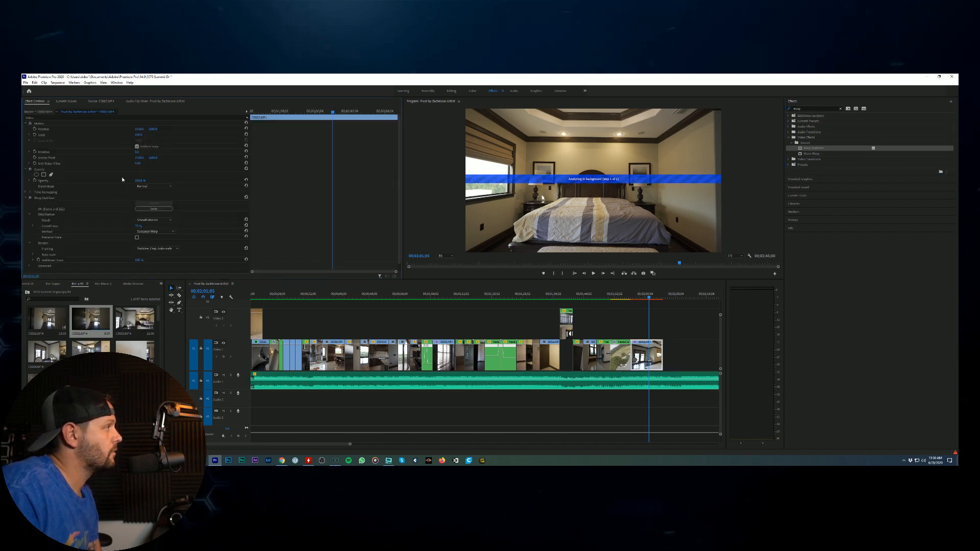
{"action": "left_click", "coordinate": [141, 225]}
{"action": "type", "text": "30"}
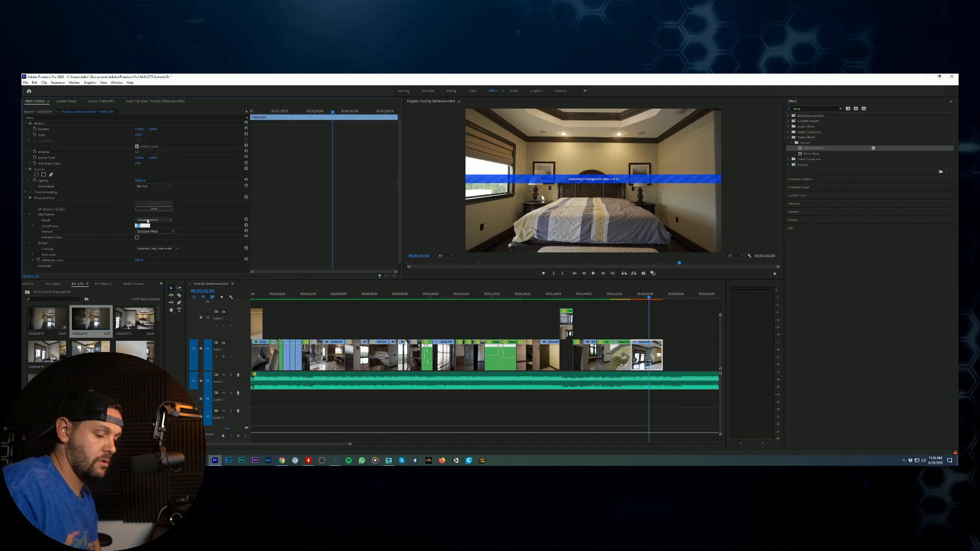
{"action": "key", "text": "Return"}
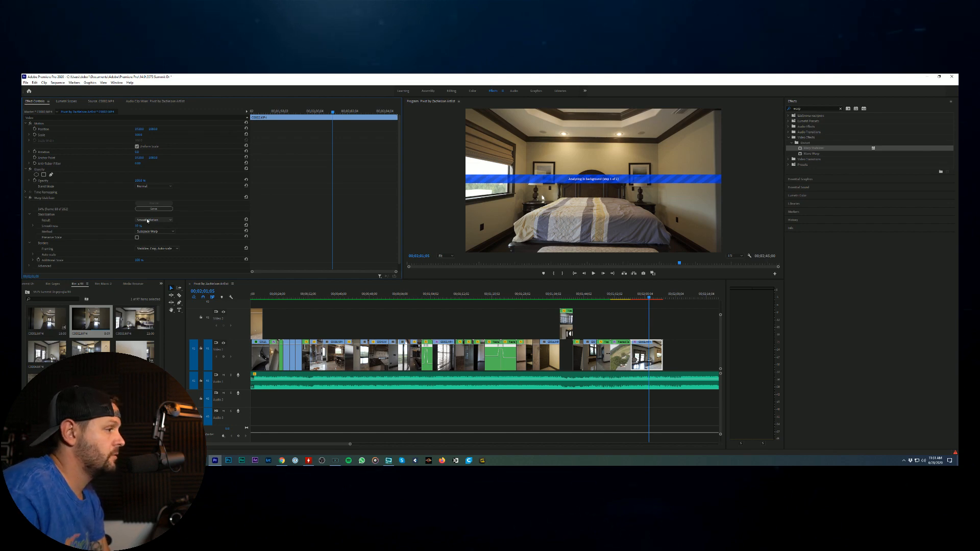
Step: Play back from the end of the drone clip into the stabilized bedroom clip to check the transition against the music
{"action": "scroll", "coordinate": [403, 306], "scroll_direction": "up", "scroll_amount": 3}
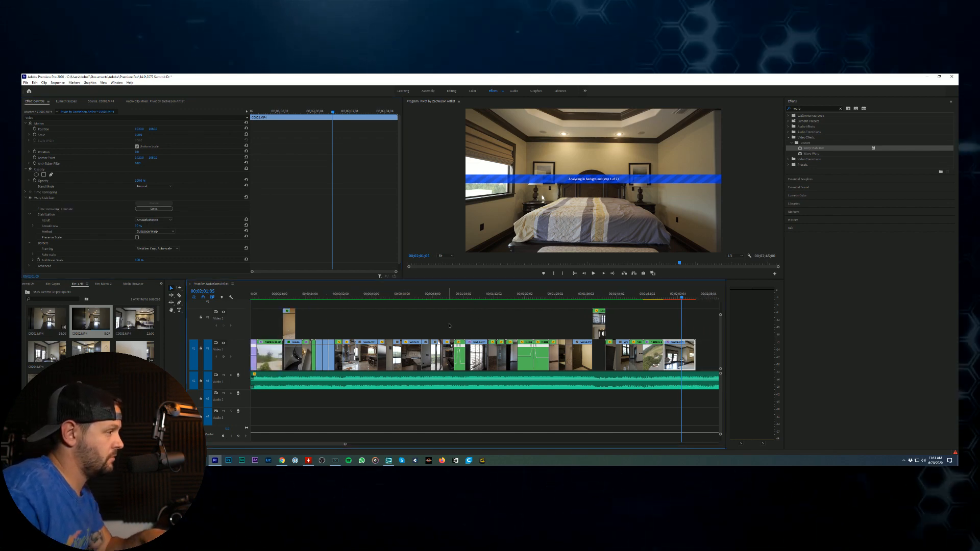
{"action": "left_click", "coordinate": [514, 321]}
{"action": "left_click", "coordinate": [646, 321]}
{"action": "scroll", "coordinate": [639, 321], "scroll_direction": "down", "scroll_amount": 3}
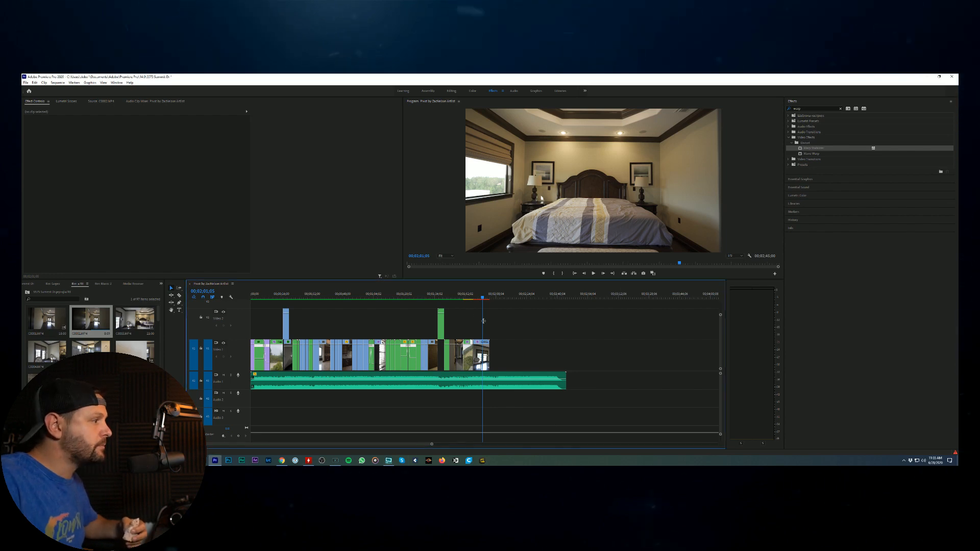
{"action": "left_click", "coordinate": [468, 295]}
{"action": "mouse_move", "coordinate": [467, 299]}
{"action": "left_mouse_down"}
{"action": "mouse_move", "coordinate": [481, 299]}
{"action": "mouse_move", "coordinate": [471, 298]}
{"action": "left_mouse_up"}
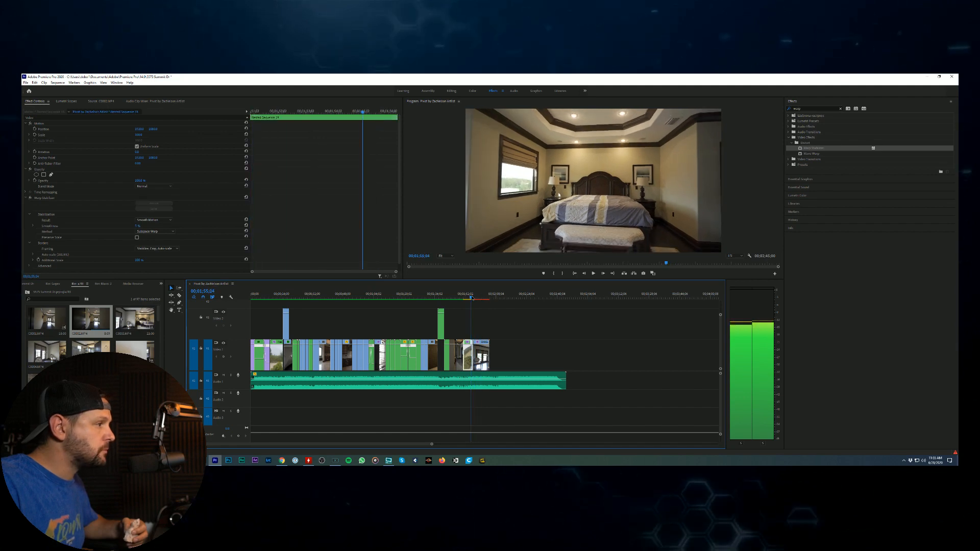
{"action": "left_click", "coordinate": [509, 321]}
{"action": "left_click", "coordinate": [592, 274]}
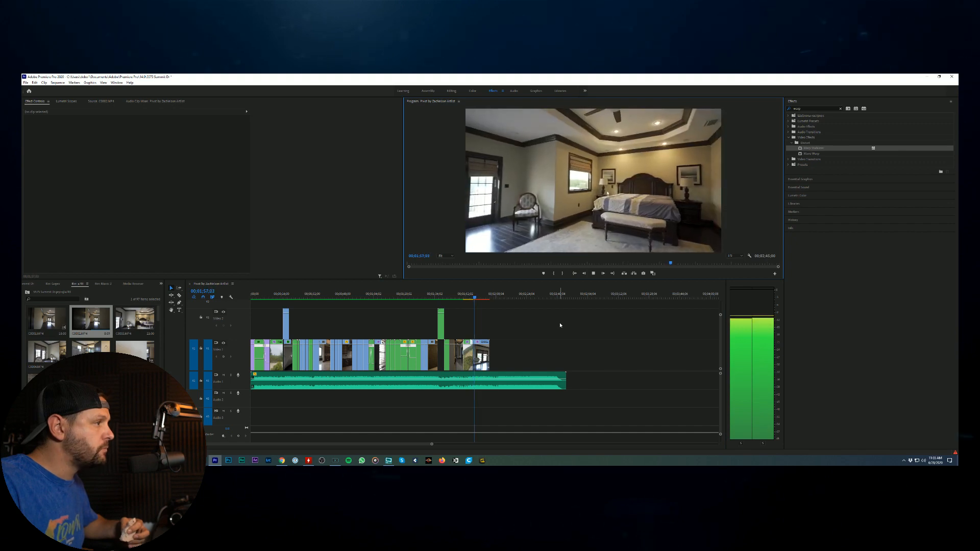
{"action": "left_click", "coordinate": [593, 274]}
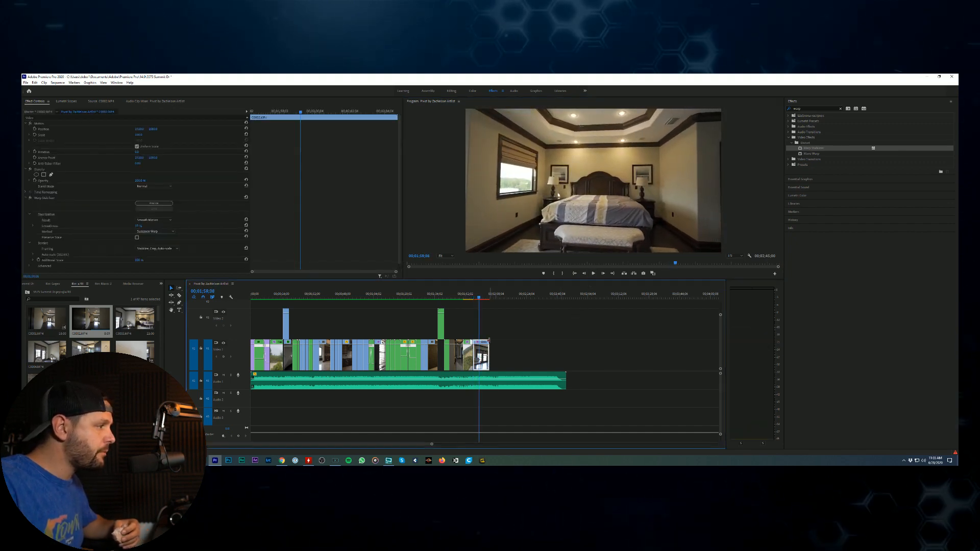
Step: Trim the end of the stabilized bedroom clip back to the playhead
{"action": "left_click_drag", "start_coordinate": [475, 340], "coordinate": [483, 345]}
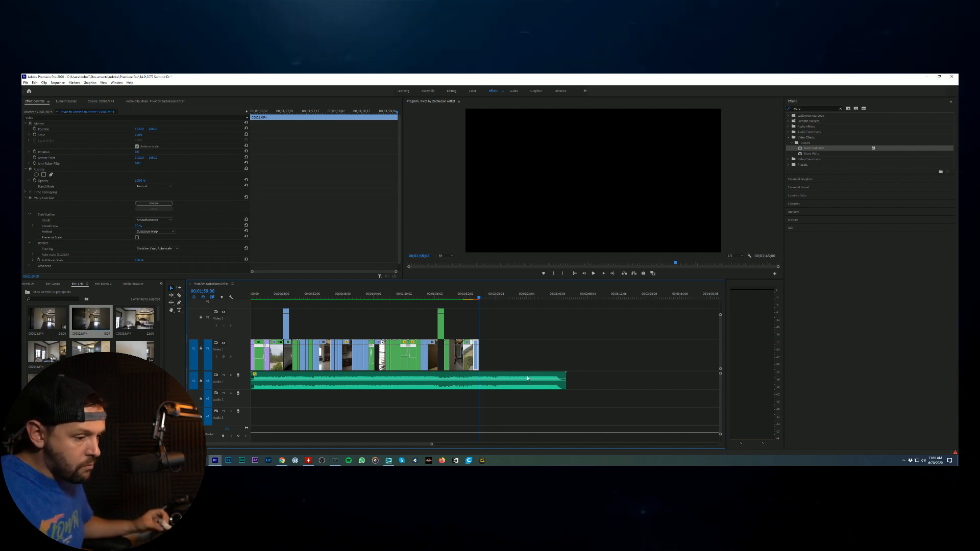
{"action": "left_click", "coordinate": [551, 346]}
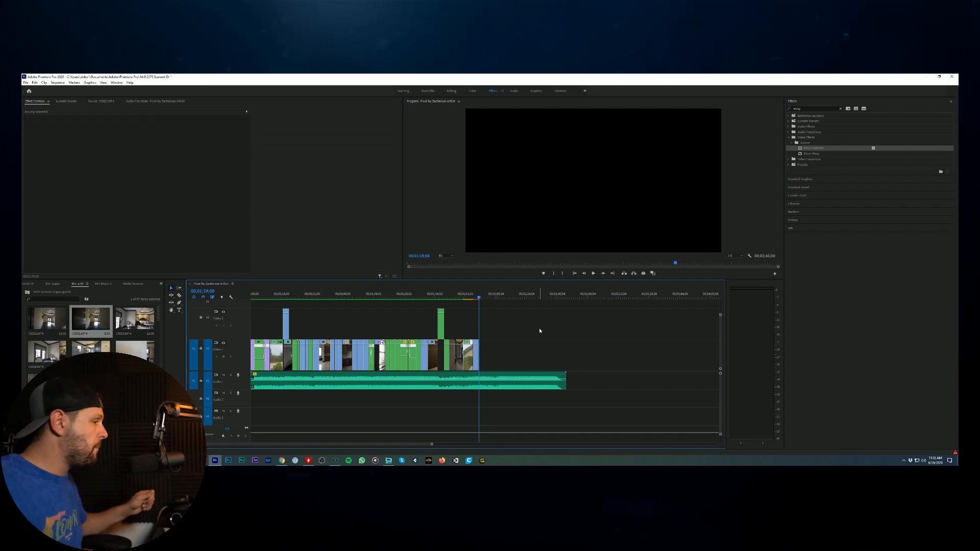
Step: Apply Warp Stabilizer to the kitchen island clip earlier in the sequence and set its smoothness to 1%
{"action": "key", "text": "equal"}
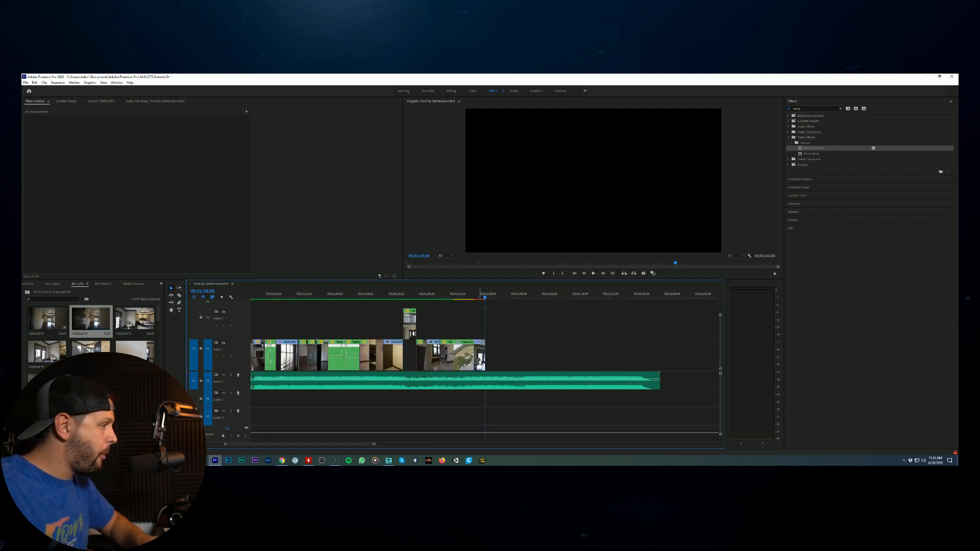
{"action": "scroll", "coordinate": [305, 310], "scroll_direction": "up", "scroll_amount": 1}
{"action": "scroll", "coordinate": [305, 310], "scroll_direction": "up", "scroll_amount": 1}
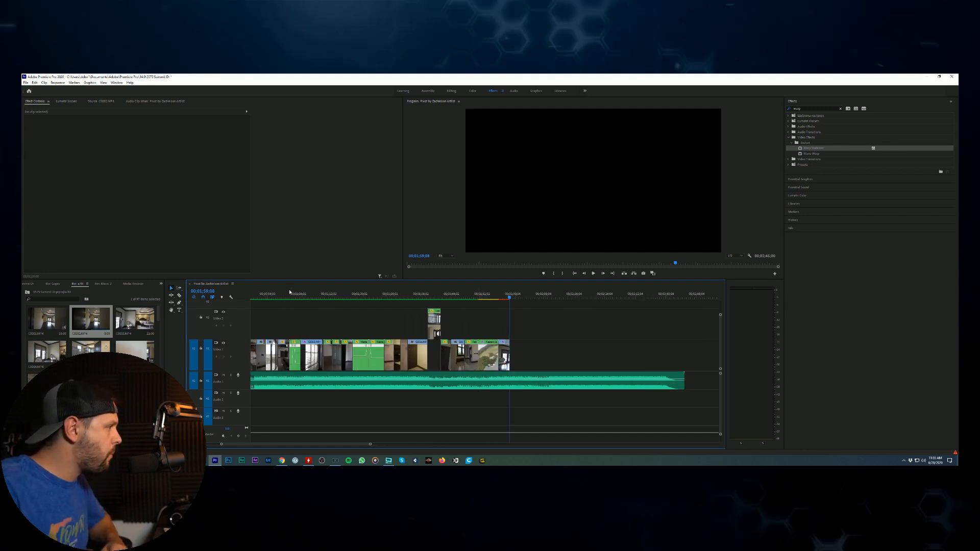
{"action": "left_click", "coordinate": [278, 297]}
{"action": "scroll", "coordinate": [286, 314], "scroll_direction": "up", "scroll_amount": 10}
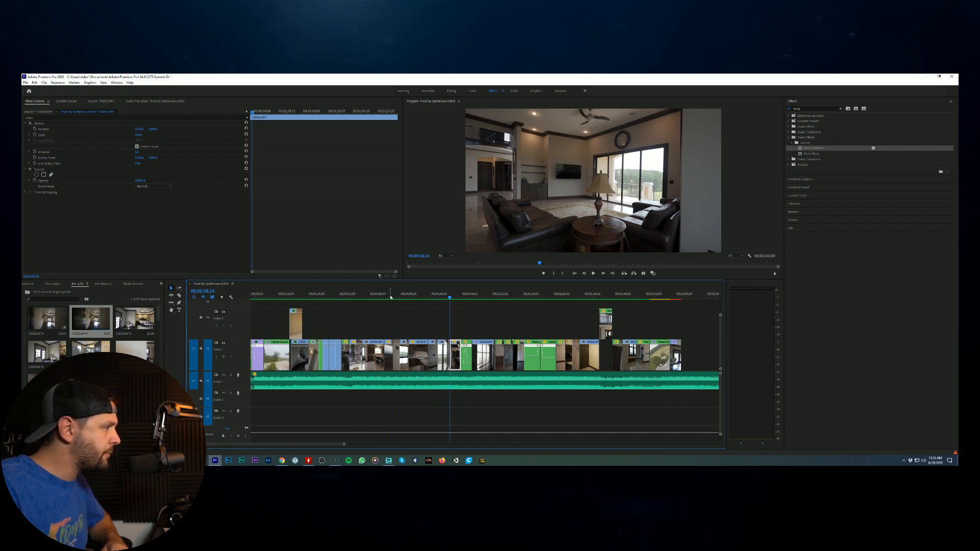
{"action": "scroll", "coordinate": [391, 298], "scroll_direction": "up", "scroll_amount": 1}
{"action": "left_click_drag", "start_coordinate": [376, 297], "coordinate": [384, 348]}
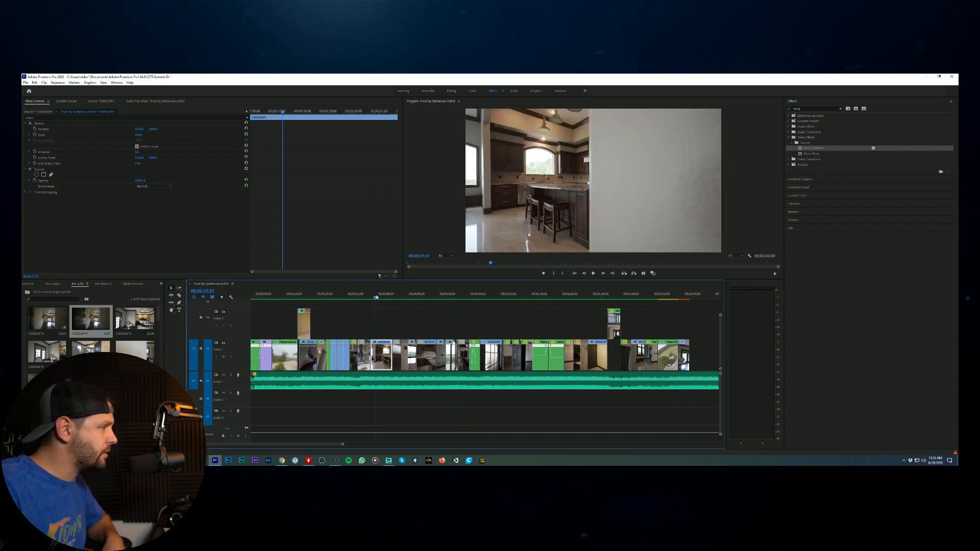
{"action": "right_click", "coordinate": [384, 348]}
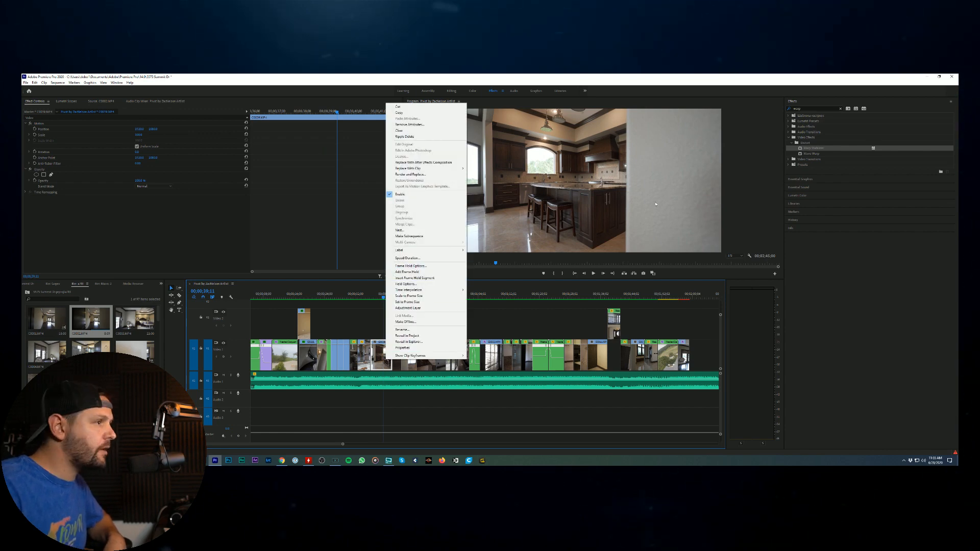
{"action": "left_click", "coordinate": [819, 151]}
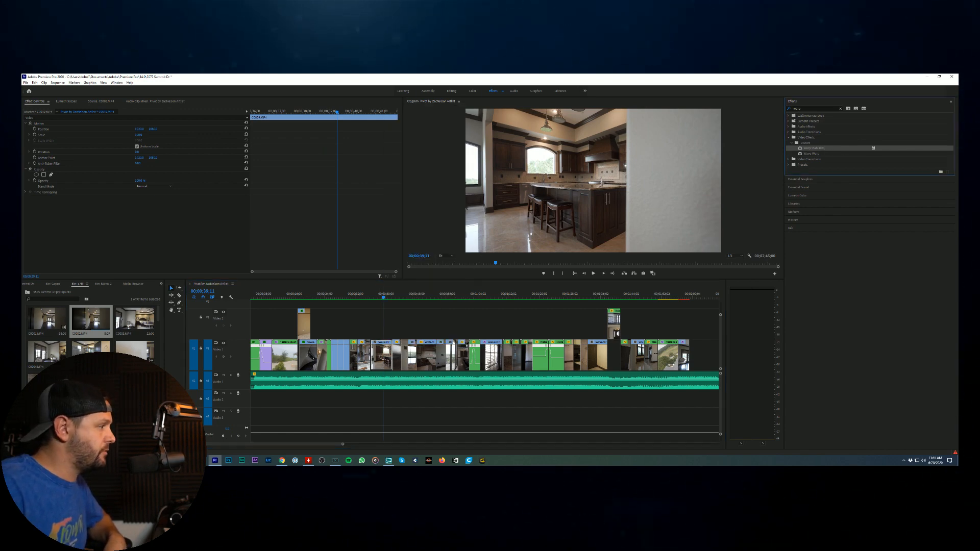
{"action": "left_click_drag", "start_coordinate": [815, 148], "coordinate": [140, 223]}
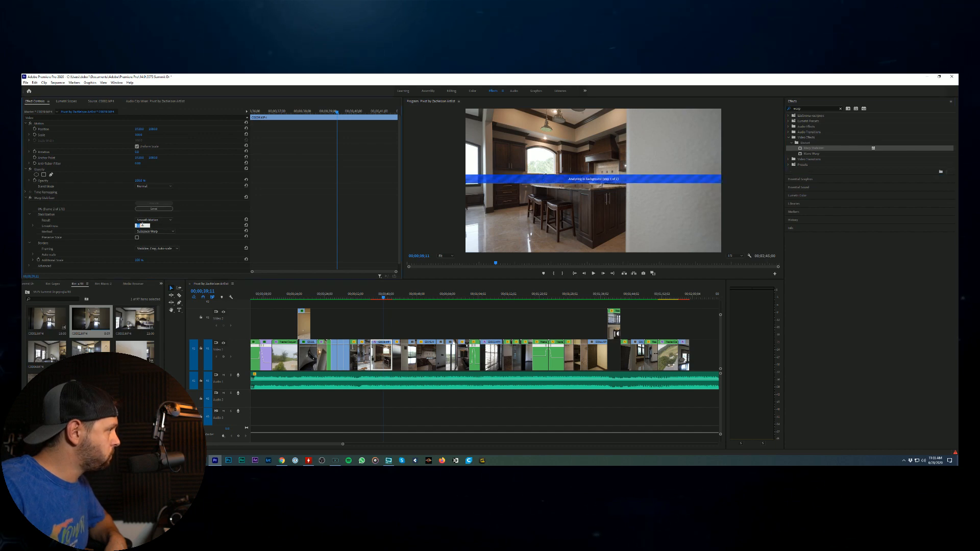
{"action": "type", "text": "1"}
{"action": "key", "text": "Return"}
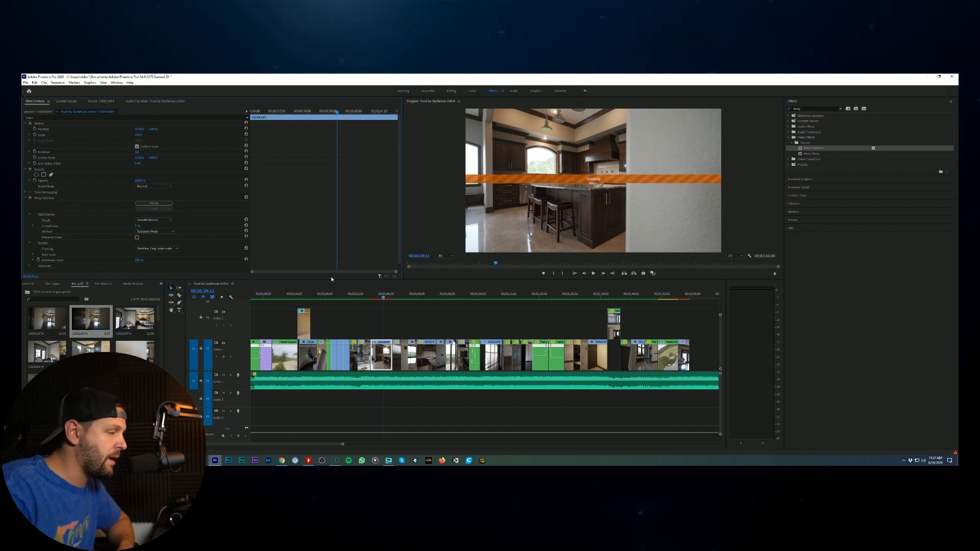
Step: Nest the stabilized kitchen clip under the default name and set the nest's speed to 120%
{"action": "right_click", "coordinate": [386, 357]}
{"action": "left_click", "coordinate": [399, 225]}
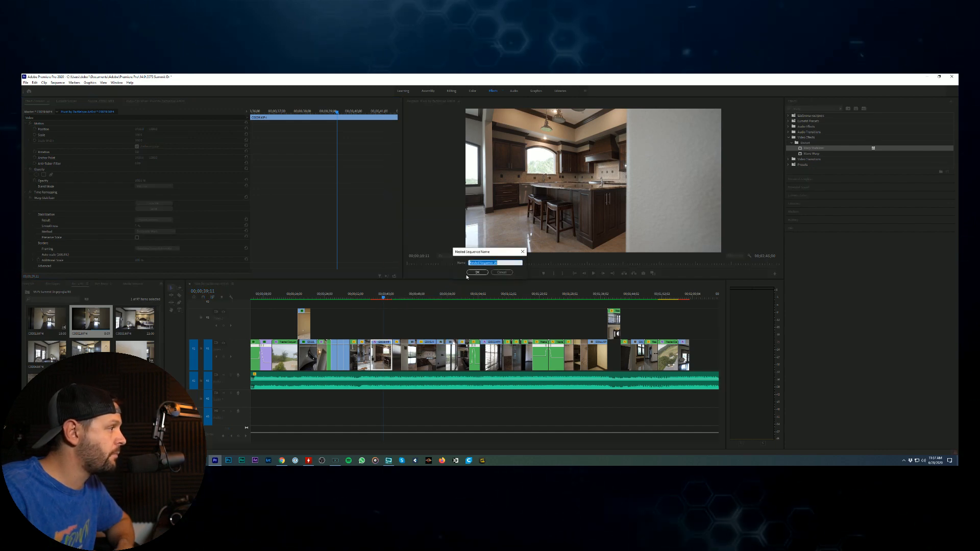
{"action": "left_click", "coordinate": [477, 272]}
{"action": "key", "text": "equal"}
{"action": "key", "text": "equal"}
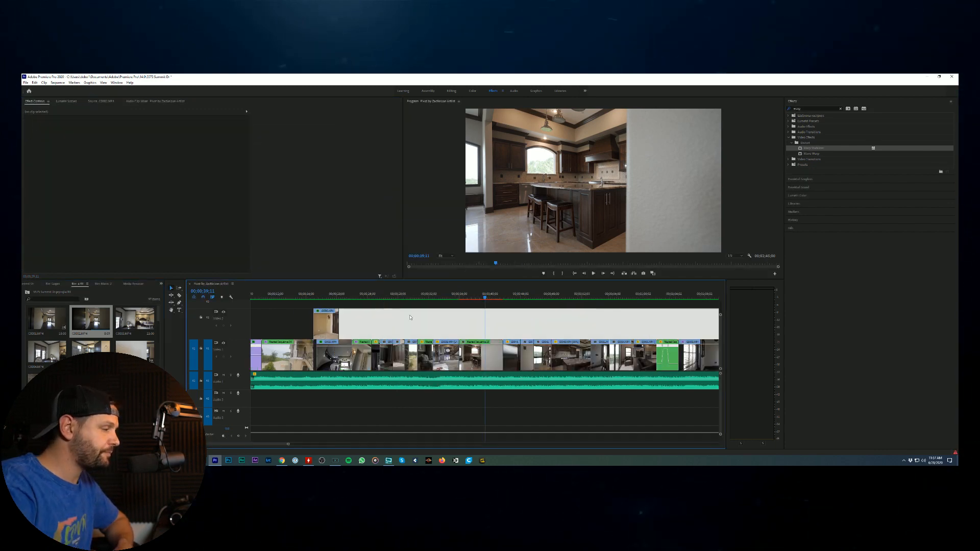
{"action": "left_click", "coordinate": [463, 357]}
{"action": "right_click", "coordinate": [469, 357]}
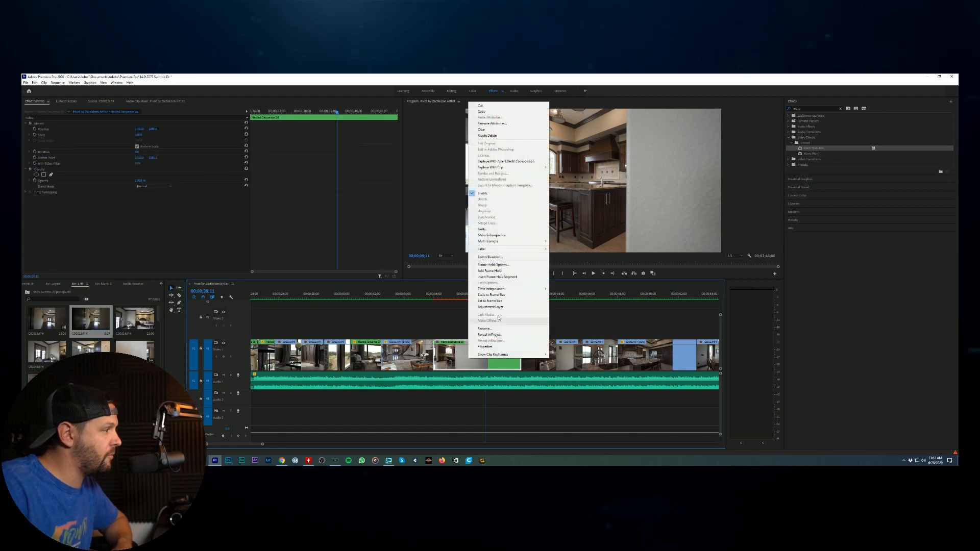
{"action": "left_click", "coordinate": [495, 257]}
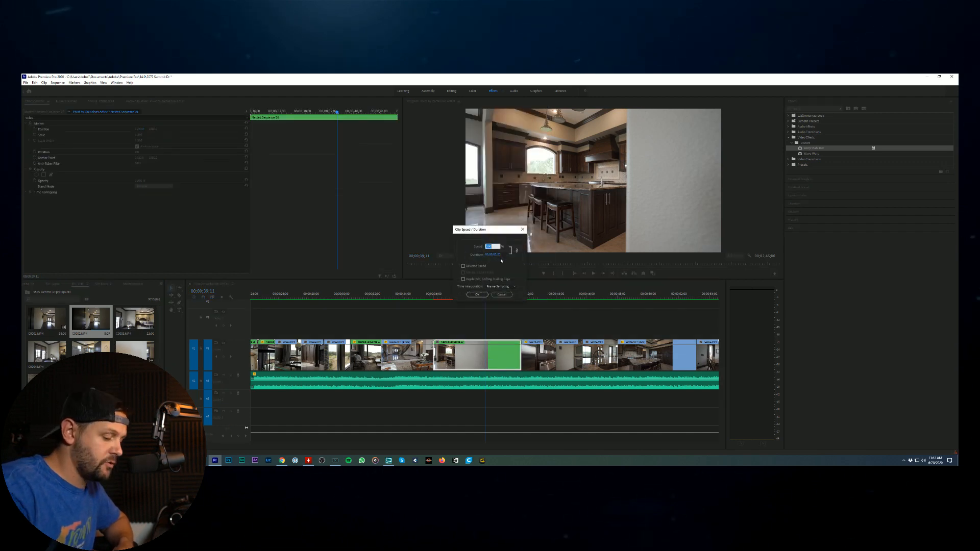
{"action": "type", "text": "120"}
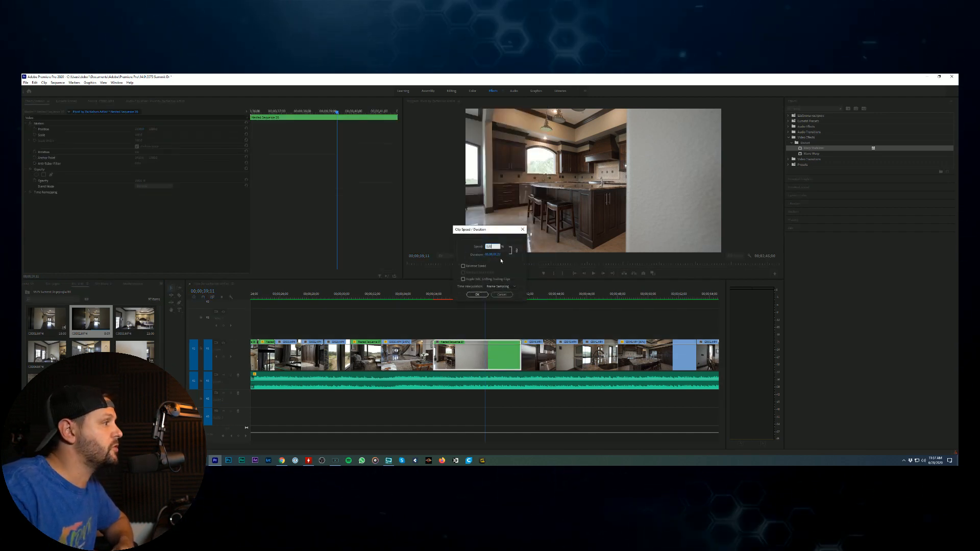
{"action": "key", "text": "Return"}
Step: Play from the preceding staircase-view clip into the sped-up kitchen nest, then trim the nest's end to just before the stopping point
{"action": "left_click", "coordinate": [421, 295]}
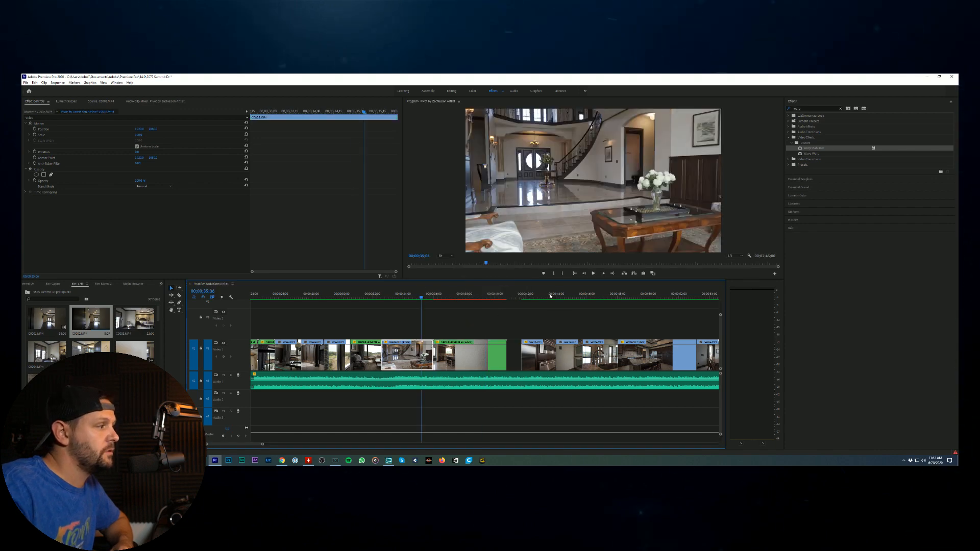
{"action": "left_click", "coordinate": [593, 273]}
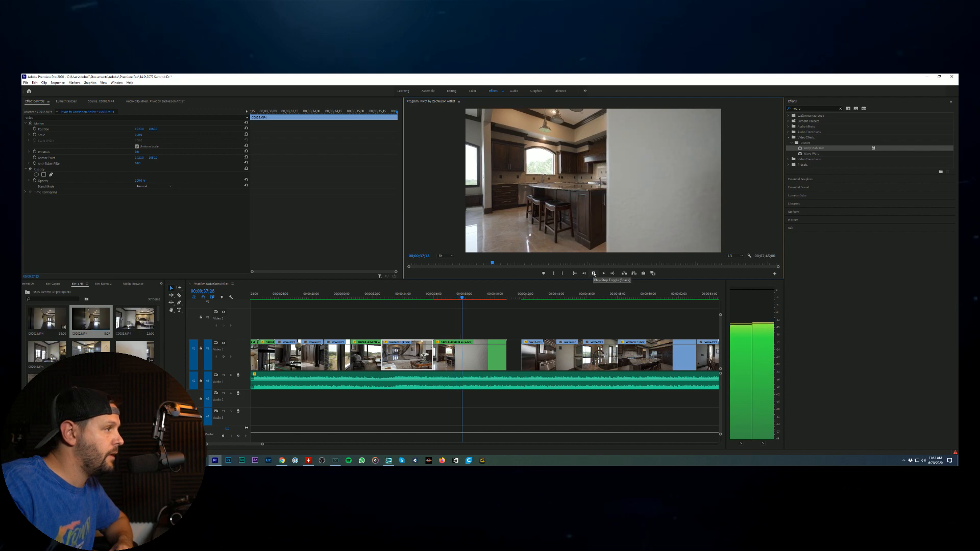
{"action": "key", "text": "space"}
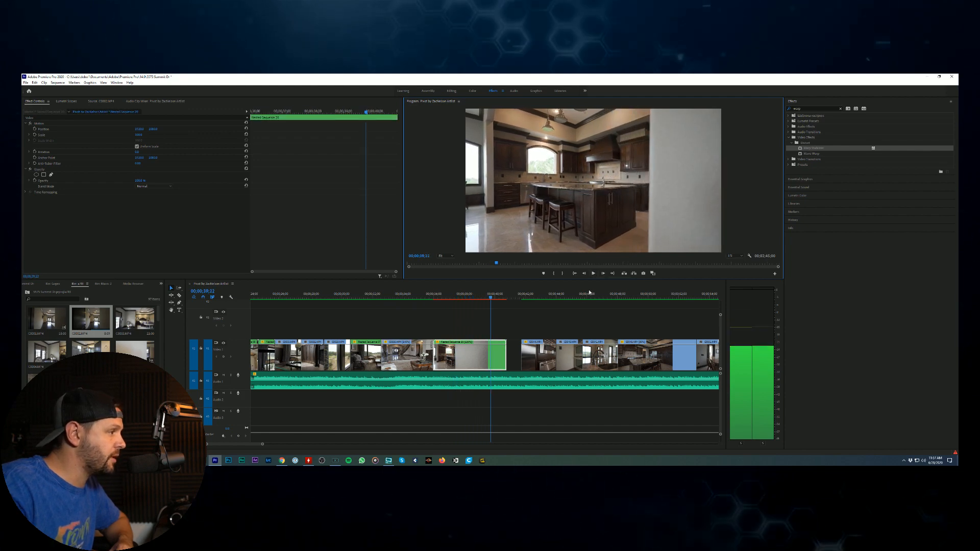
{"action": "left_click_drag", "start_coordinate": [507, 343], "coordinate": [487, 340]}
Step: Nest the staircase-view clip before the kitchen, apply Warp Stabilizer to the nest and set its smoothness to 1%
{"action": "right_click", "coordinate": [409, 358]}
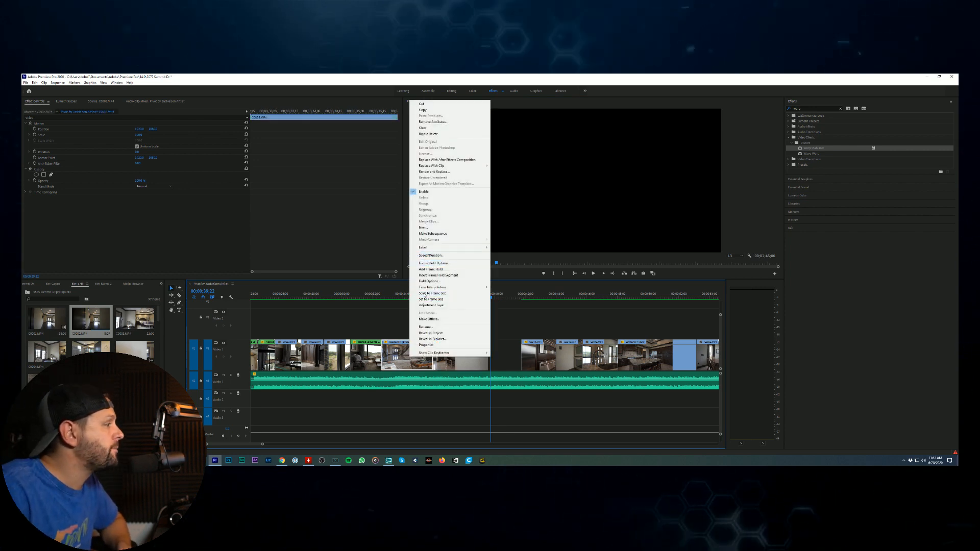
{"action": "left_click", "coordinate": [430, 227]}
{"action": "left_click", "coordinate": [469, 273]}
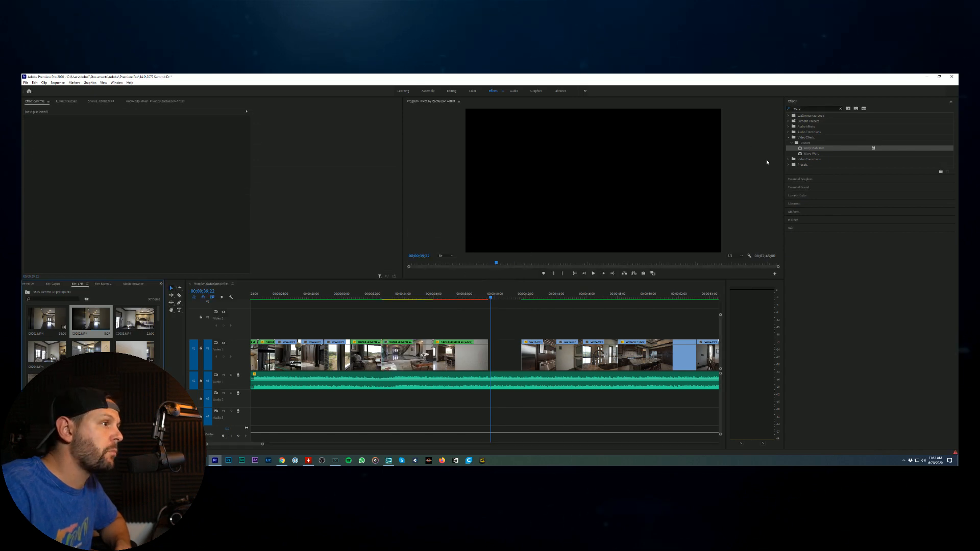
{"action": "left_click_drag", "start_coordinate": [799, 151], "coordinate": [438, 350]}
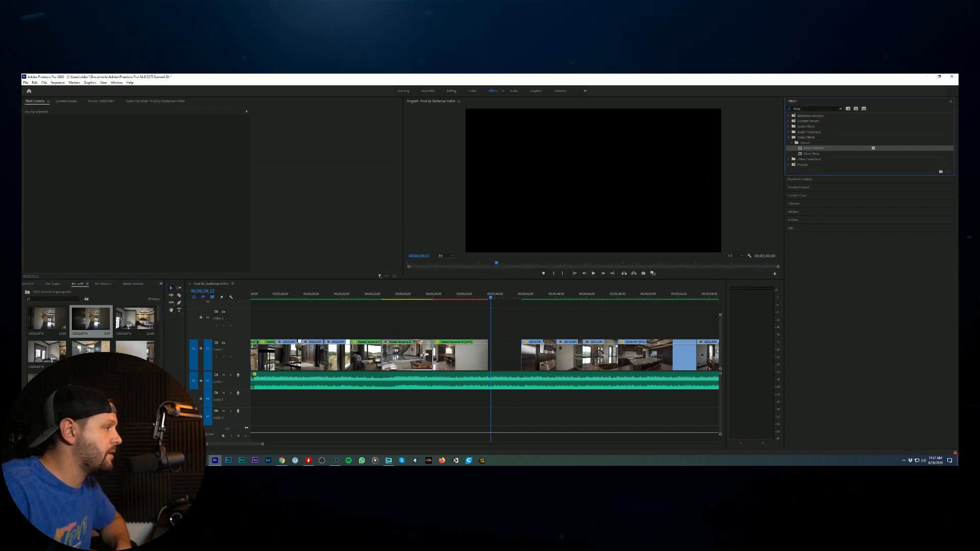
{"action": "left_click", "coordinate": [405, 296]}
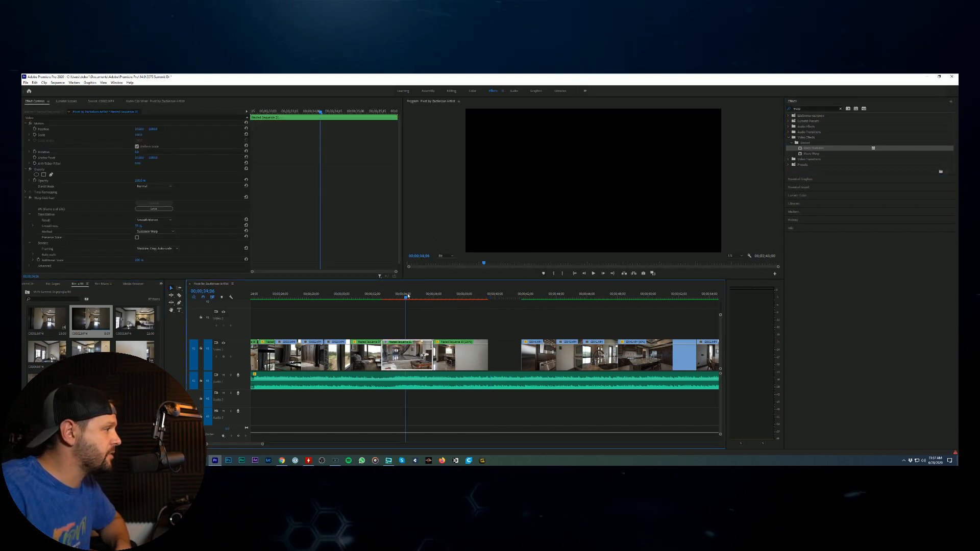
{"action": "left_click", "coordinate": [138, 225]}
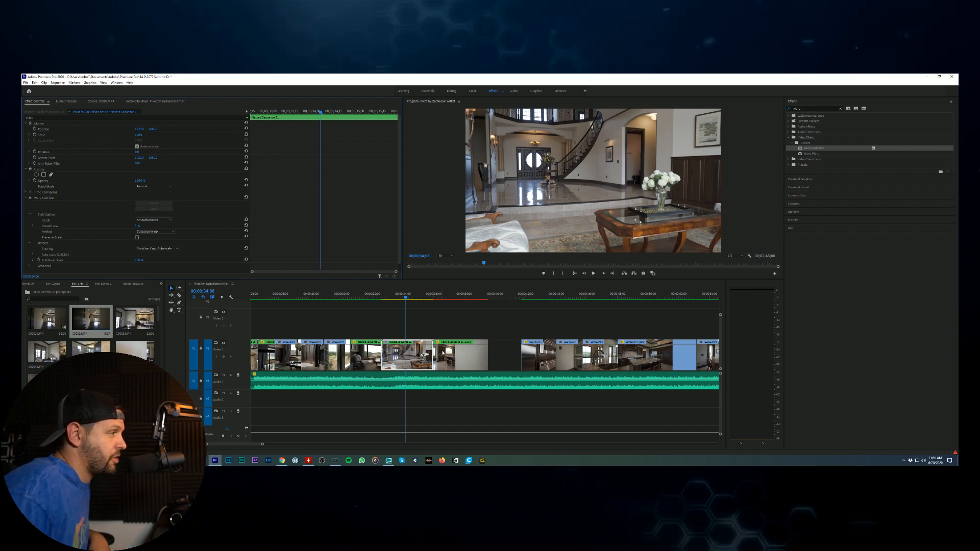
Step: Play the sitting room clip with the bay window to check its motion, then return the playhead to it
{"action": "left_click", "coordinate": [365, 296]}
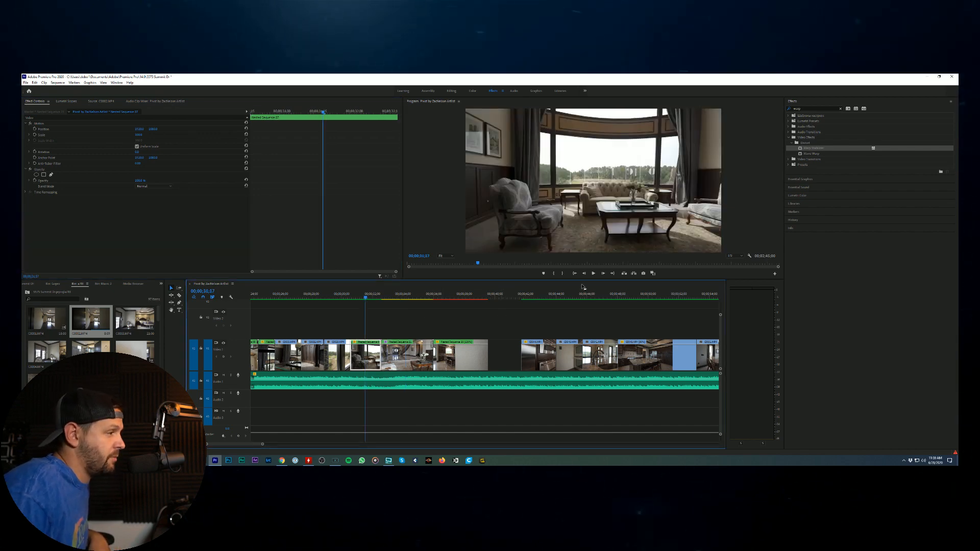
{"action": "left_click", "coordinate": [593, 273]}
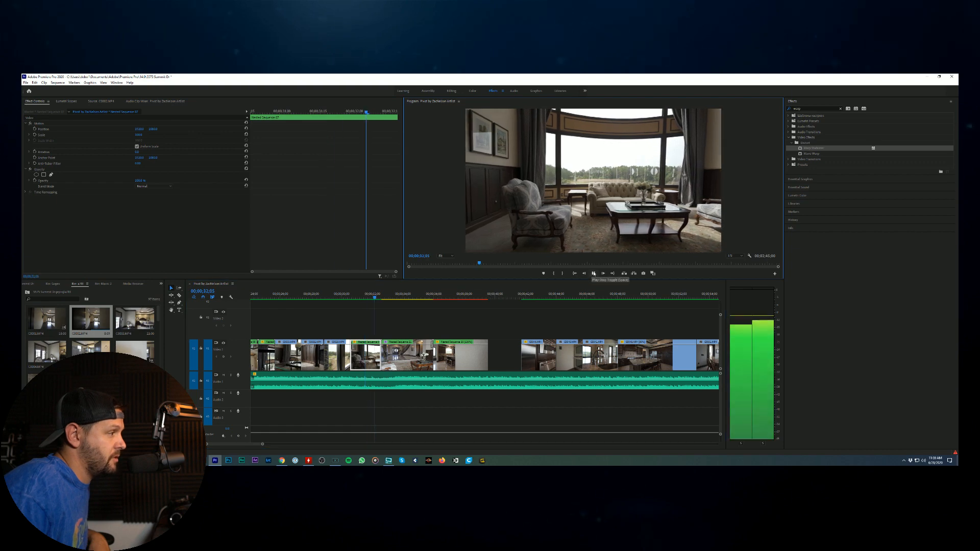
{"action": "left_click", "coordinate": [367, 297]}
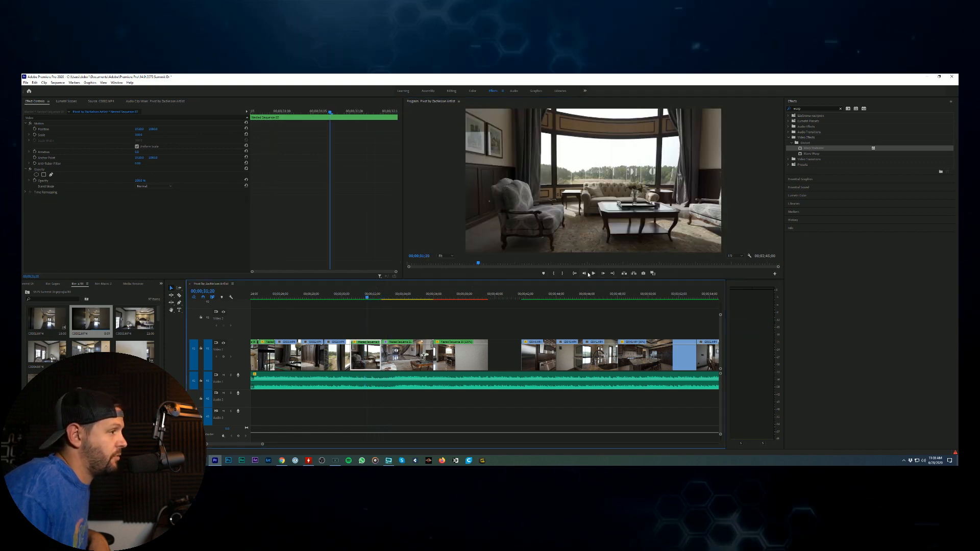
Step: Nest the sitting room clip again under the default name and apply Warp Stabilizer to the new nest
{"action": "left_click", "coordinate": [806, 169]}
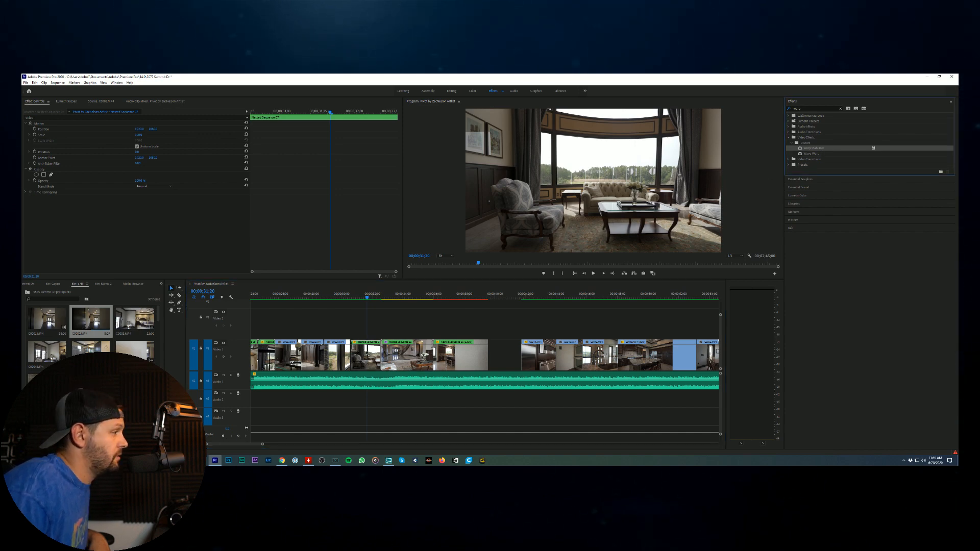
{"action": "left_click_drag", "start_coordinate": [813, 148], "coordinate": [688, 166]}
{"action": "right_click", "coordinate": [368, 364]}
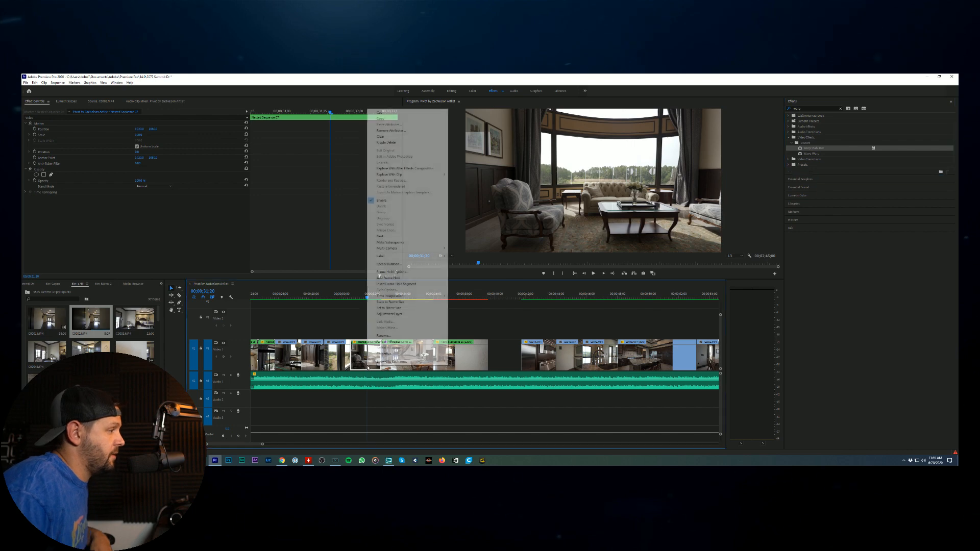
{"action": "left_click", "coordinate": [384, 236]}
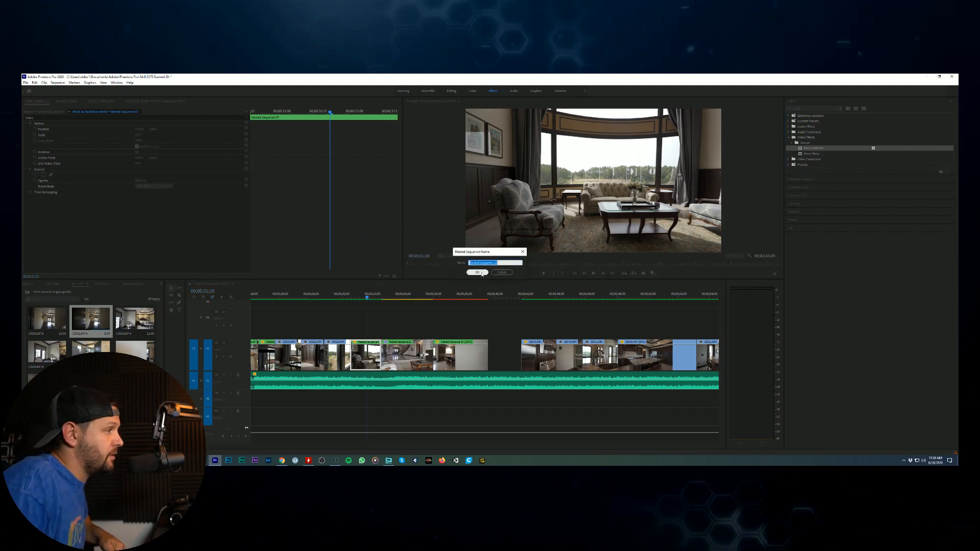
{"action": "key", "text": "Return"}
{"action": "left_click", "coordinate": [809, 149]}
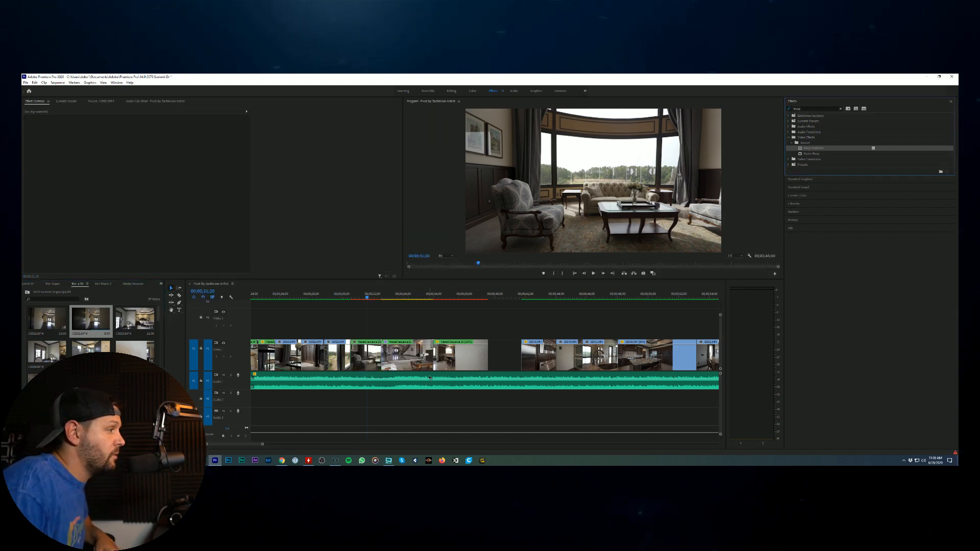
{"action": "left_click_drag", "start_coordinate": [813, 148], "coordinate": [372, 364]}
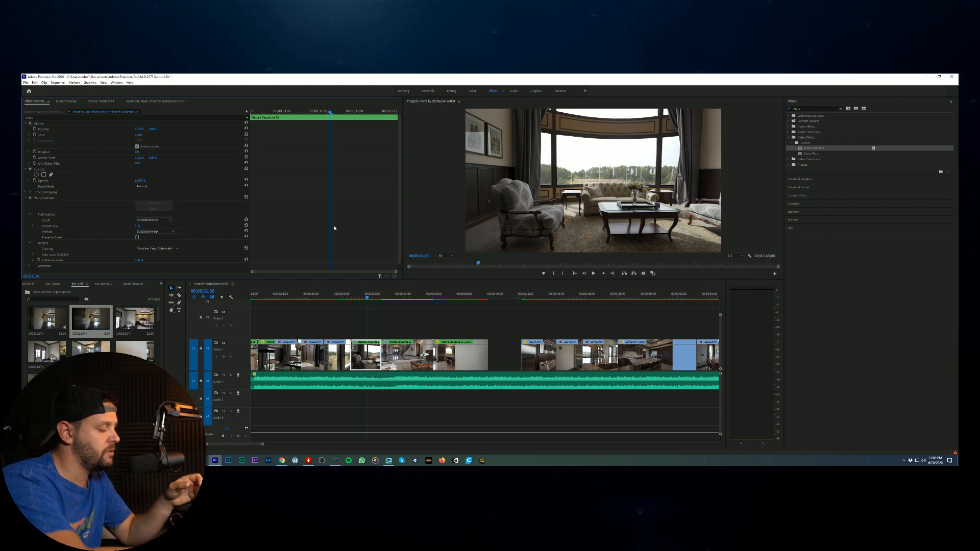
Step: Play from the window-view clip into the stabilized staircase-view nest and trim that nest's end back to the playhead where playback stops
{"action": "left_click", "coordinate": [328, 298]}
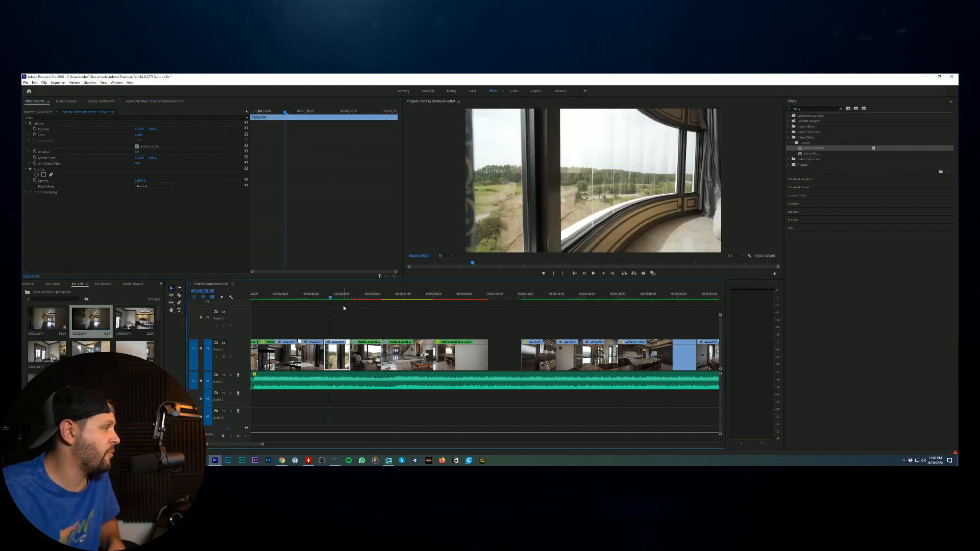
{"action": "left_click", "coordinate": [593, 273]}
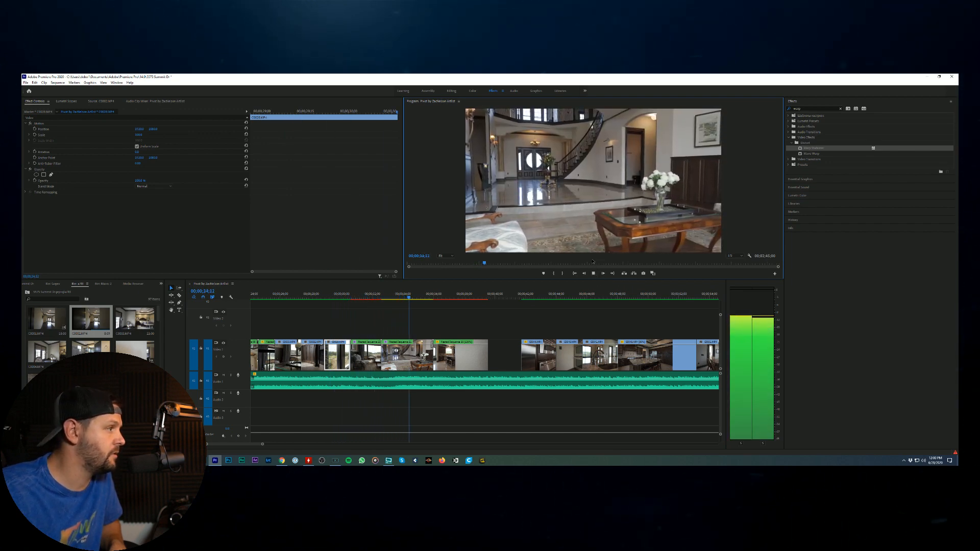
{"action": "left_click", "coordinate": [430, 340]}
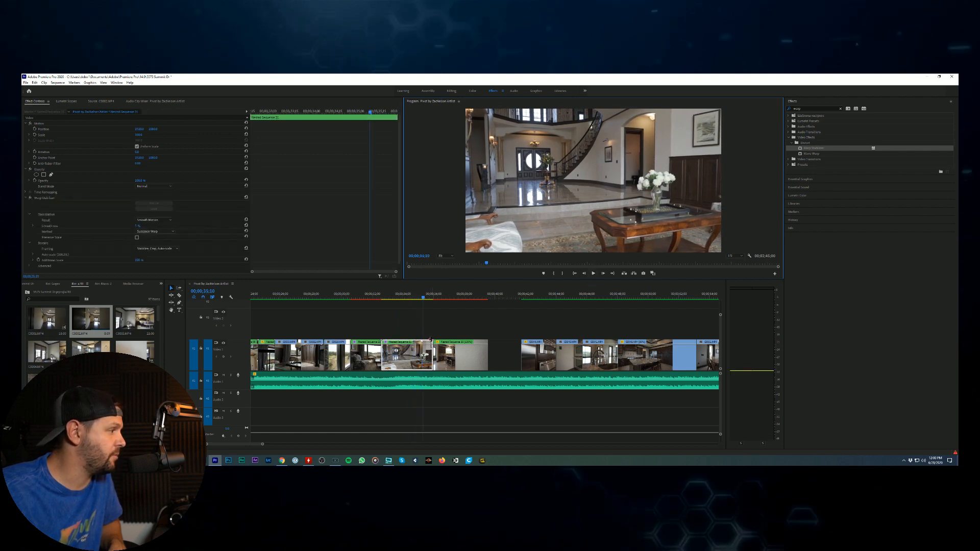
{"action": "left_click_drag", "start_coordinate": [431, 343], "coordinate": [422, 348]}
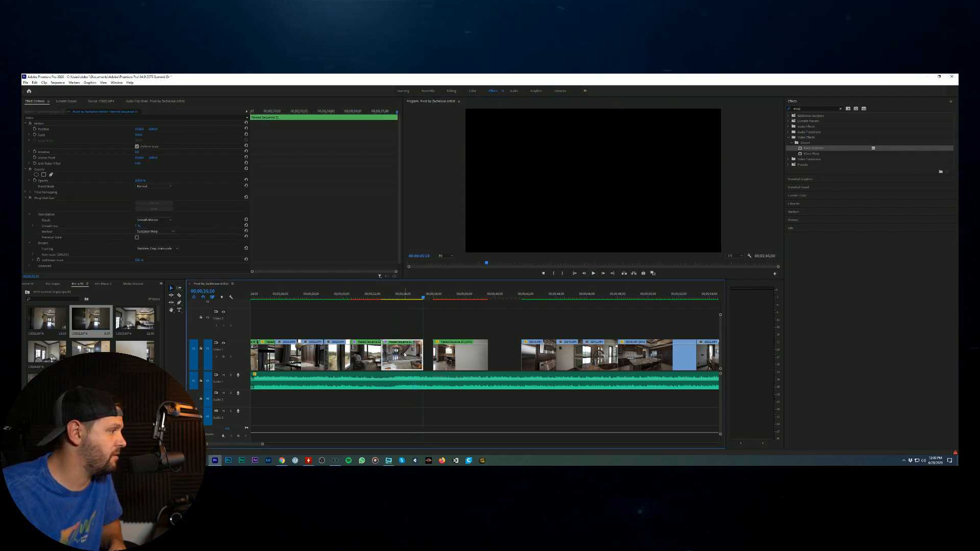
Step: Nest the trimmed staircase-view nest before the kitchen again, keeping the default name
{"action": "right_click", "coordinate": [413, 360]}
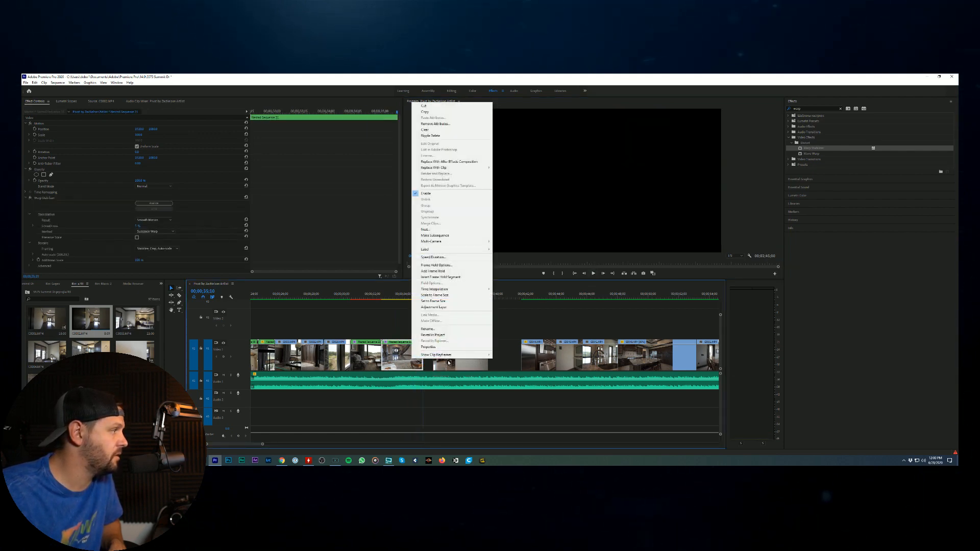
{"action": "left_click", "coordinate": [429, 259]}
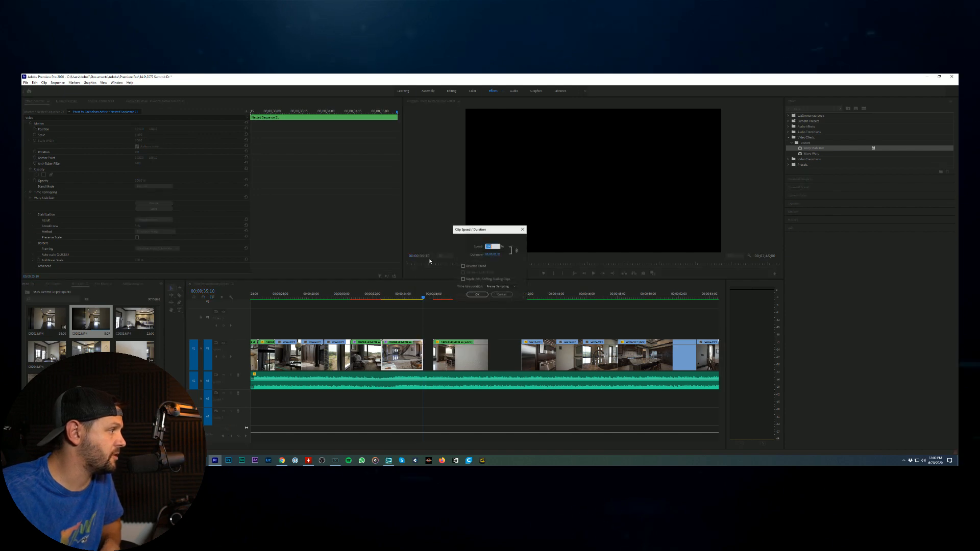
{"action": "left_click", "coordinate": [495, 294]}
{"action": "right_click", "coordinate": [391, 366]}
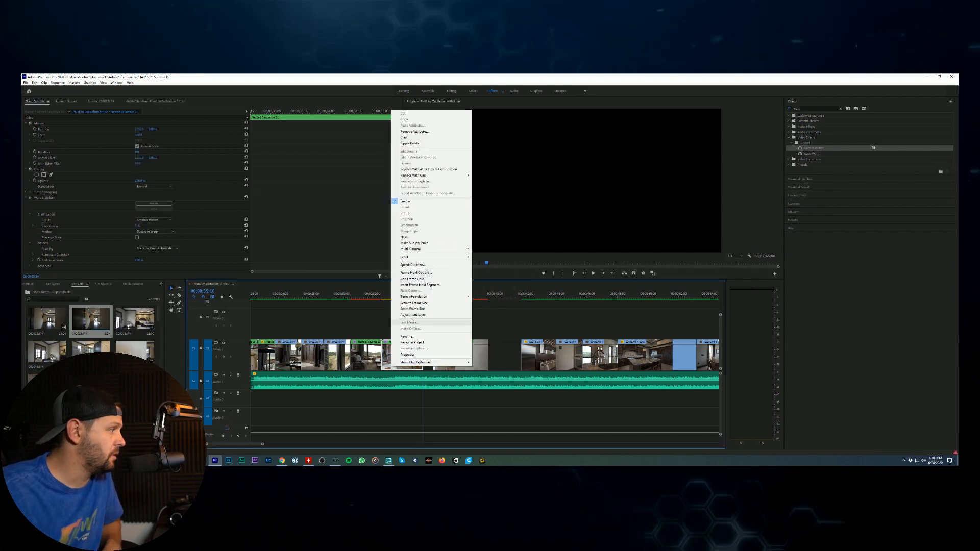
{"action": "left_click", "coordinate": [403, 237]}
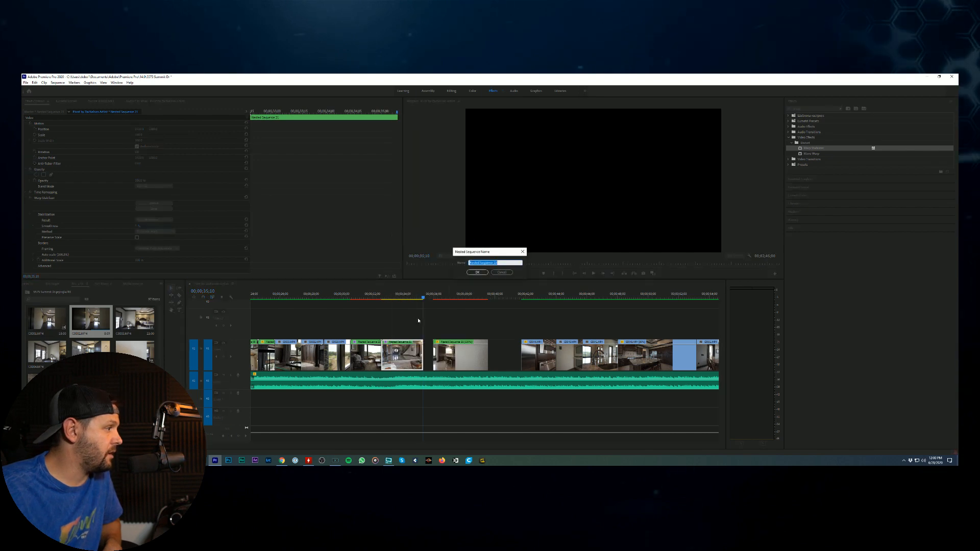
{"action": "left_click", "coordinate": [478, 273]}
Step: Set the new staircase-view nest's playback speed to 120%
{"action": "right_click", "coordinate": [410, 350]}
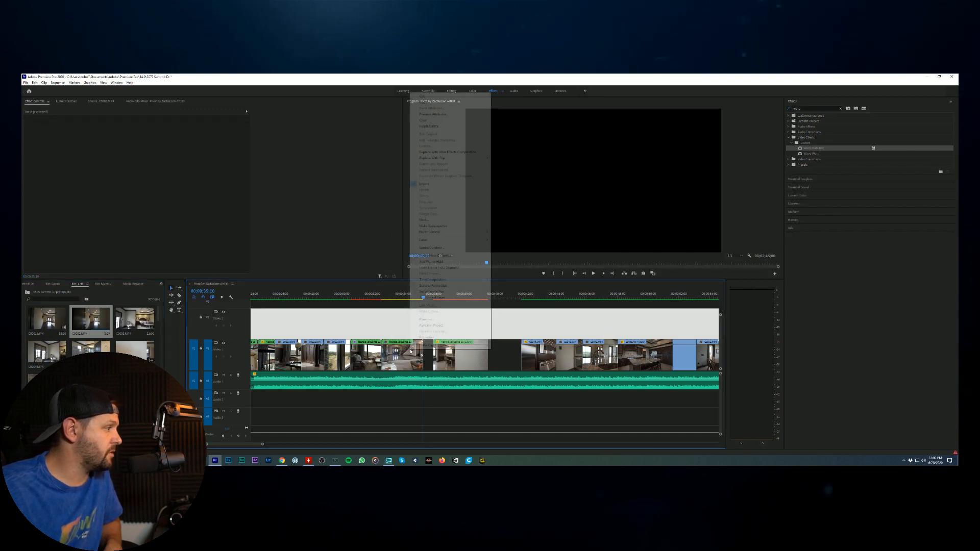
{"action": "left_click", "coordinate": [446, 248]}
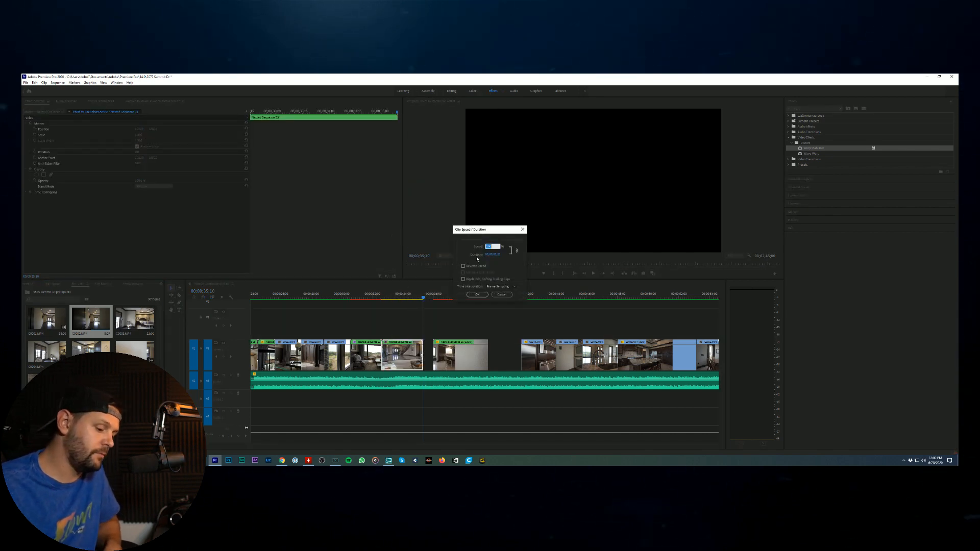
{"action": "type", "text": "120"}
{"action": "key", "text": "Return"}
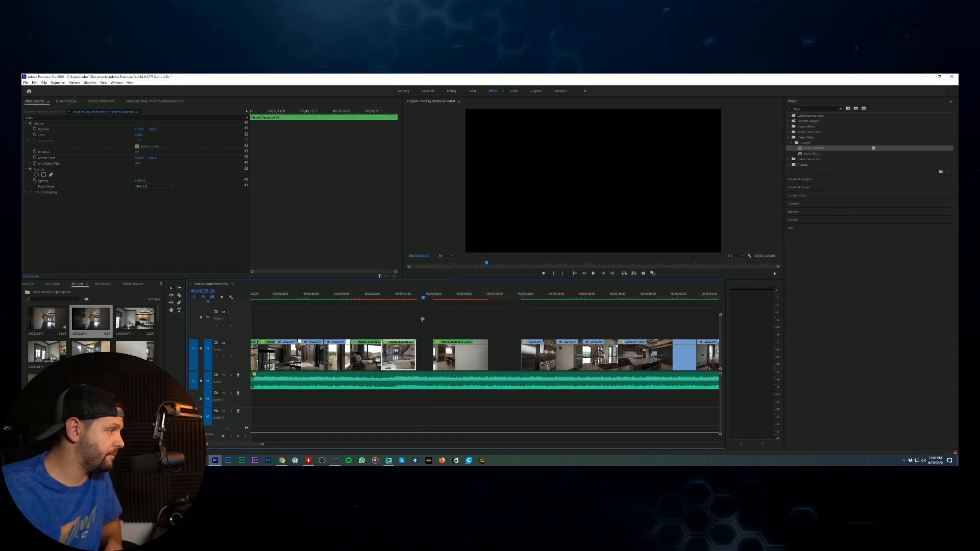
{"action": "key", "text": "x"}
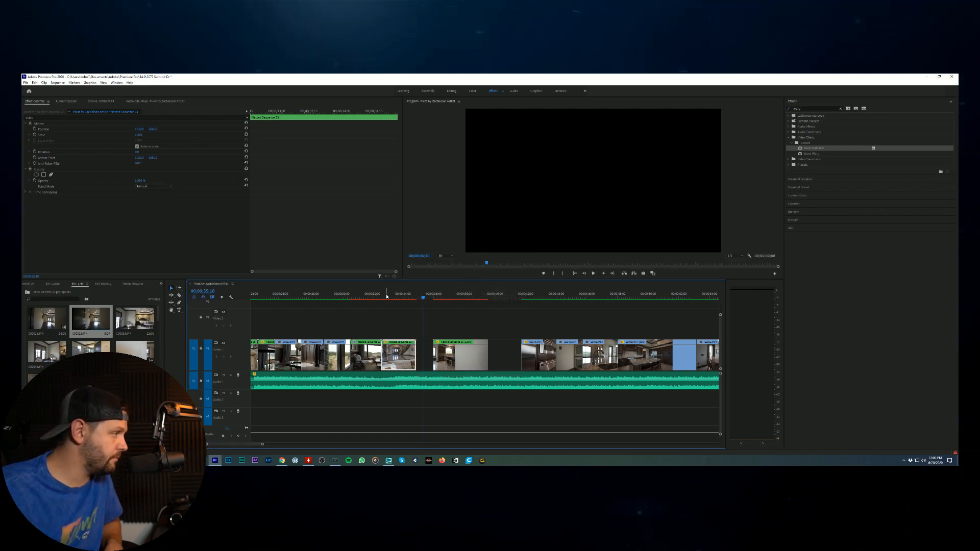
Step: Play the retimed staircase-view nest and move the kitchen nest earlier so it butts against its end
{"action": "left_click_drag", "start_coordinate": [383, 297], "coordinate": [380, 296]}
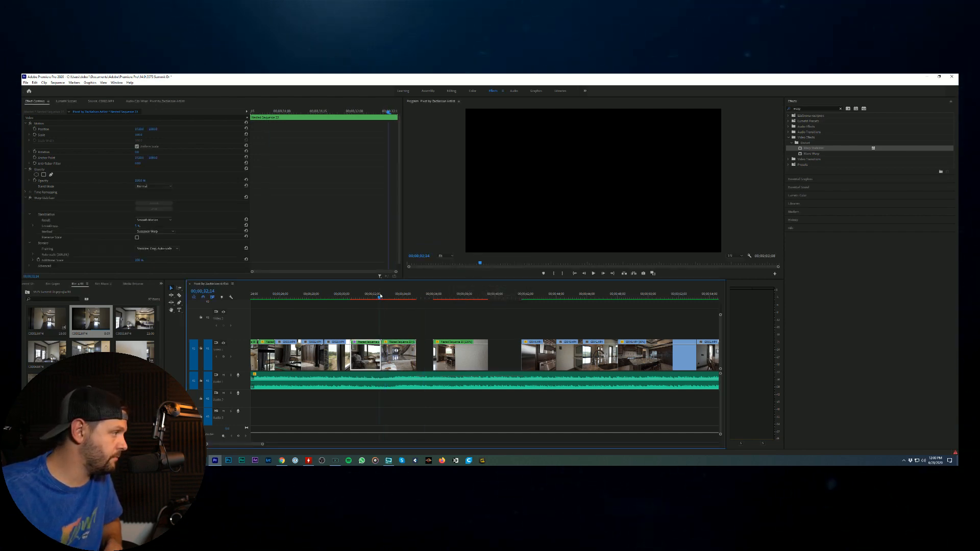
{"action": "left_click", "coordinate": [594, 274]}
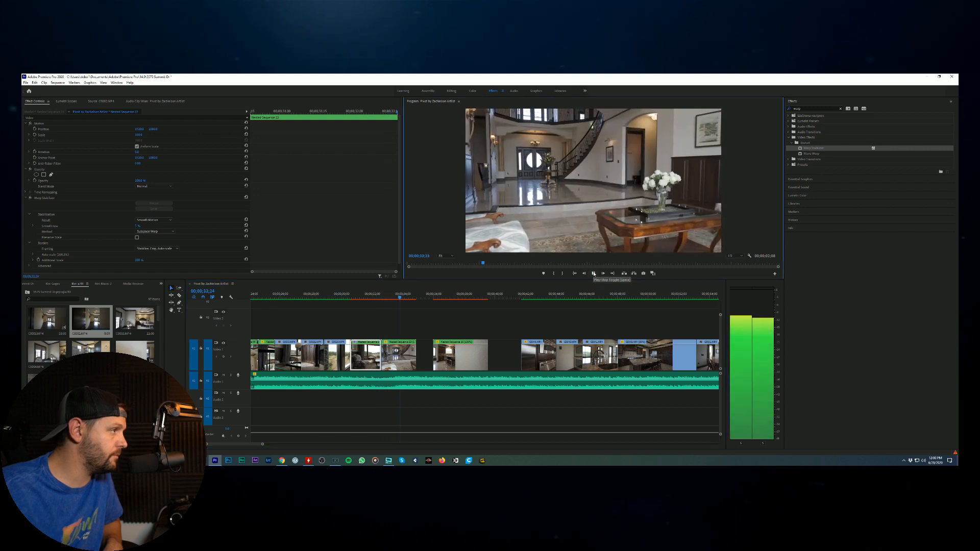
{"action": "left_click", "coordinate": [594, 274]}
{"action": "left_click_drag", "start_coordinate": [459, 354], "coordinate": [444, 354]}
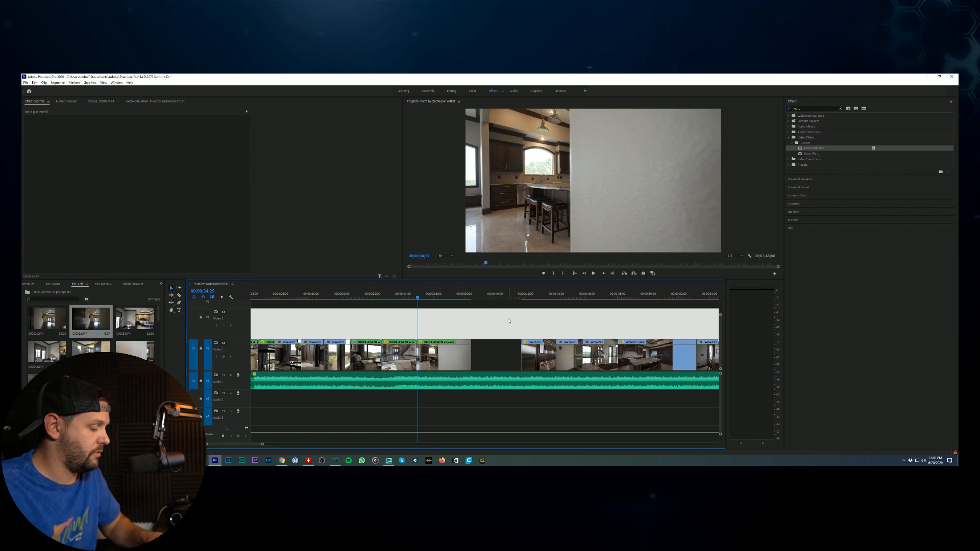
Step: Select all clips after the kitchen nest on both video tracks and move them earlier to close the gap
{"action": "key", "text": "minus"}
{"action": "key", "text": "minus"}
{"action": "key", "text": "minus"}
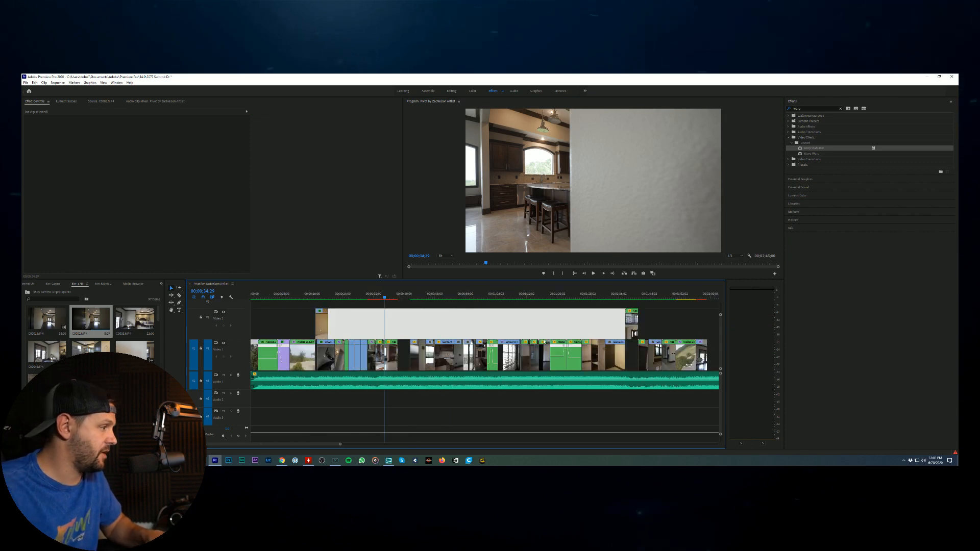
{"action": "key", "text": "Delete"}
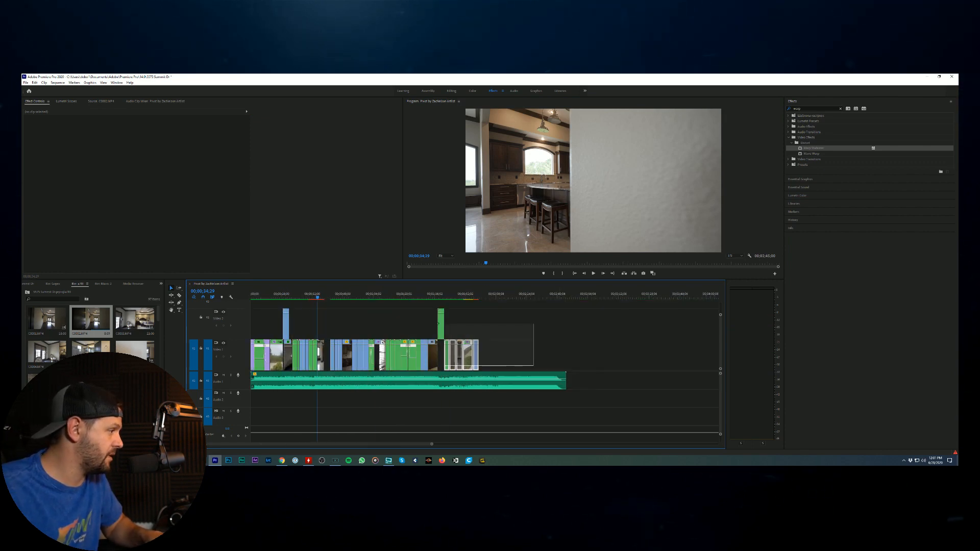
{"action": "left_click_drag", "start_coordinate": [384, 319], "coordinate": [329, 320]}
{"action": "key", "text": "equal"}
{"action": "key", "text": "equal"}
{"action": "key", "text": "equal"}
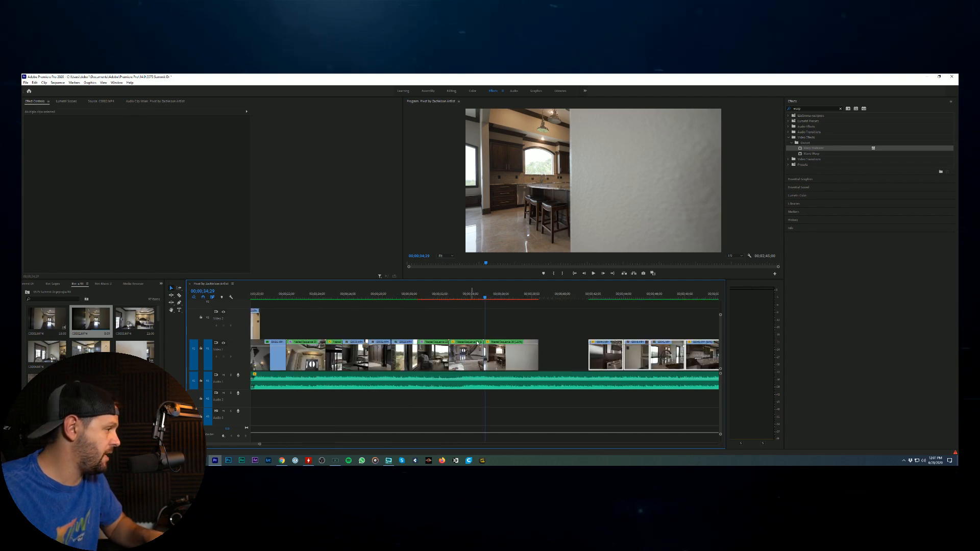
{"action": "left_click_drag", "start_coordinate": [600, 361], "coordinate": [552, 359]}
{"action": "left_click", "coordinate": [531, 312]}
Step: Play the sequence from the entry hall nest to the glass-paned door clip and trim that clip's end to the playhead
{"action": "left_click", "coordinate": [290, 294]}
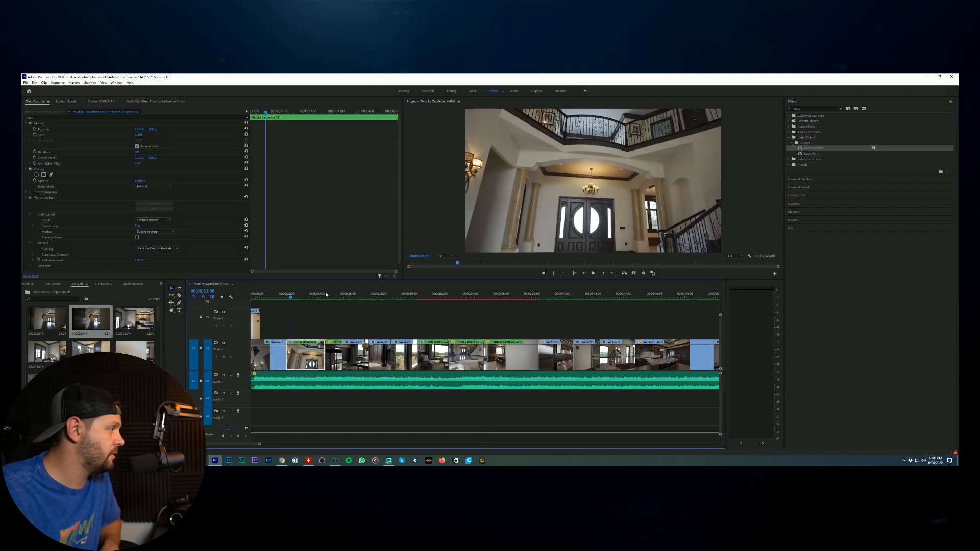
{"action": "left_click", "coordinate": [593, 274]}
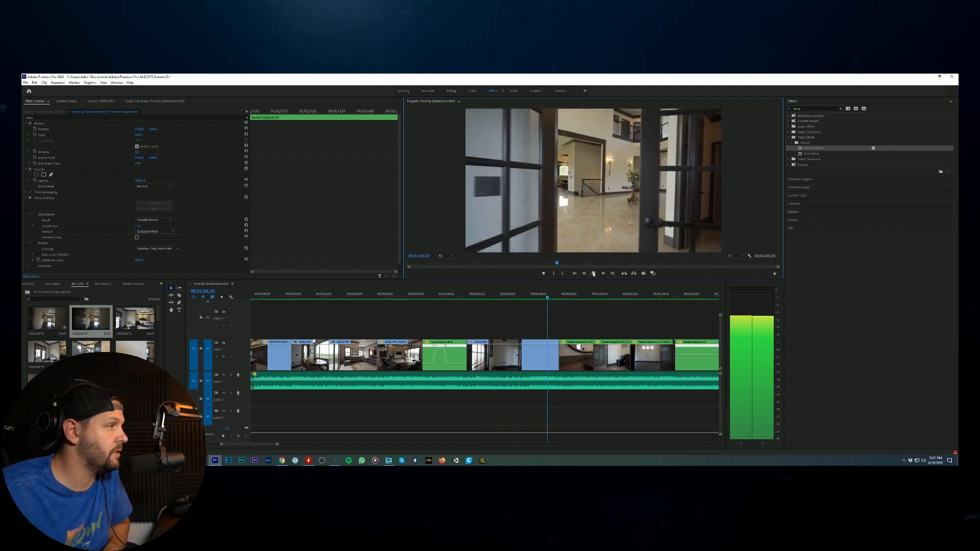
{"action": "left_click", "coordinate": [556, 353]}
{"action": "left_click_drag", "start_coordinate": [556, 354], "coordinate": [550, 353]}
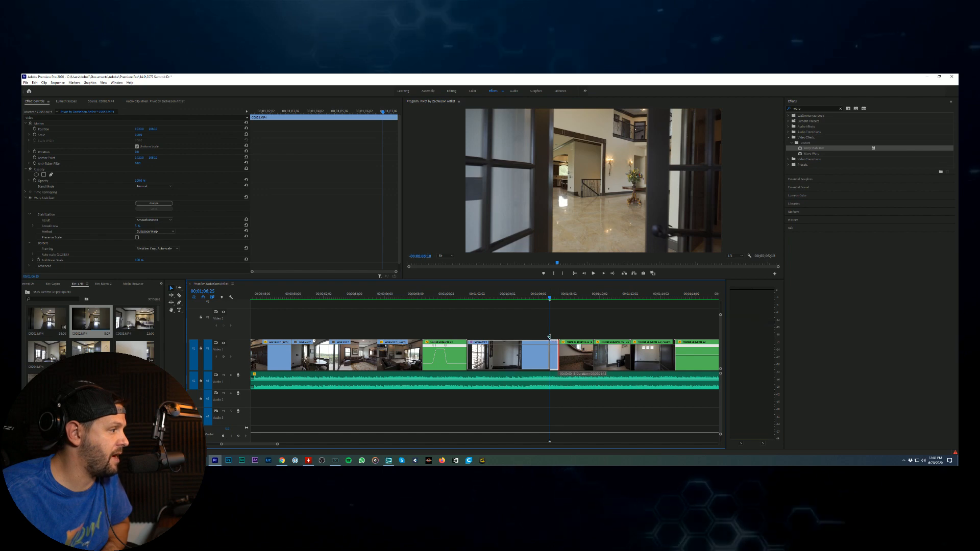
Step: Select all clips after the glass-paned door clip on both video tracks and move them against its trimmed end
{"action": "left_click", "coordinate": [608, 353]}
{"action": "key", "text": "backslash"}
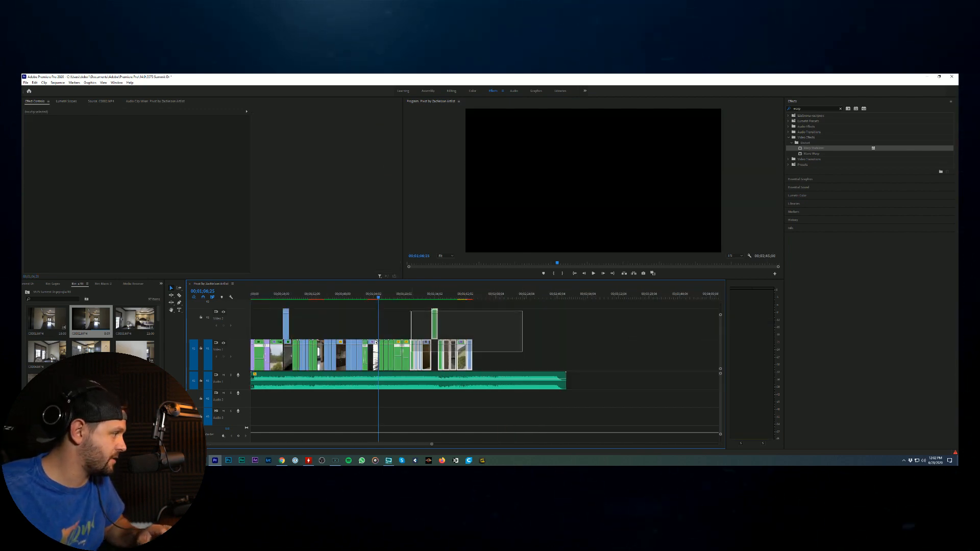
{"action": "left_click_drag", "start_coordinate": [384, 306], "coordinate": [387, 310]}
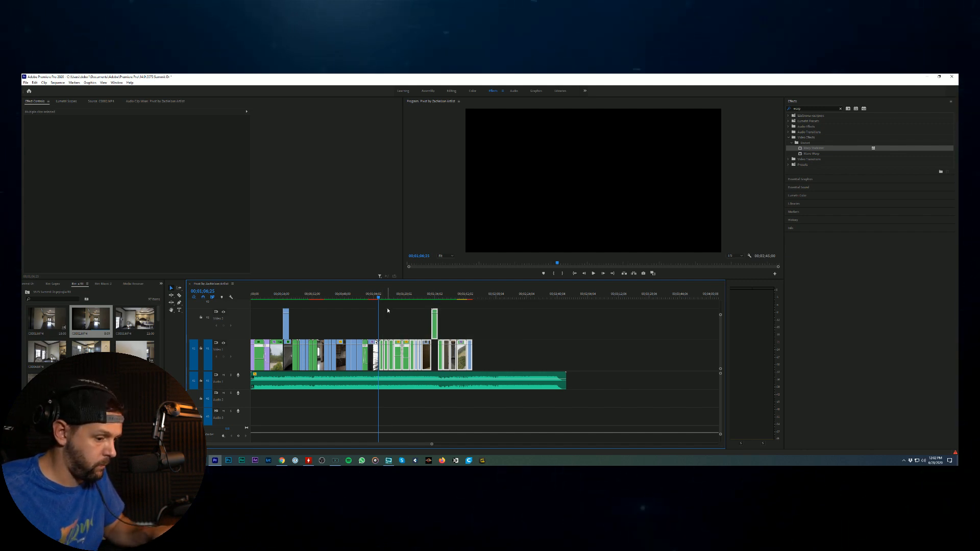
{"action": "key", "text": "equal"}
{"action": "key", "text": "equal"}
{"action": "key", "text": "equal"}
{"action": "key", "text": "equal"}
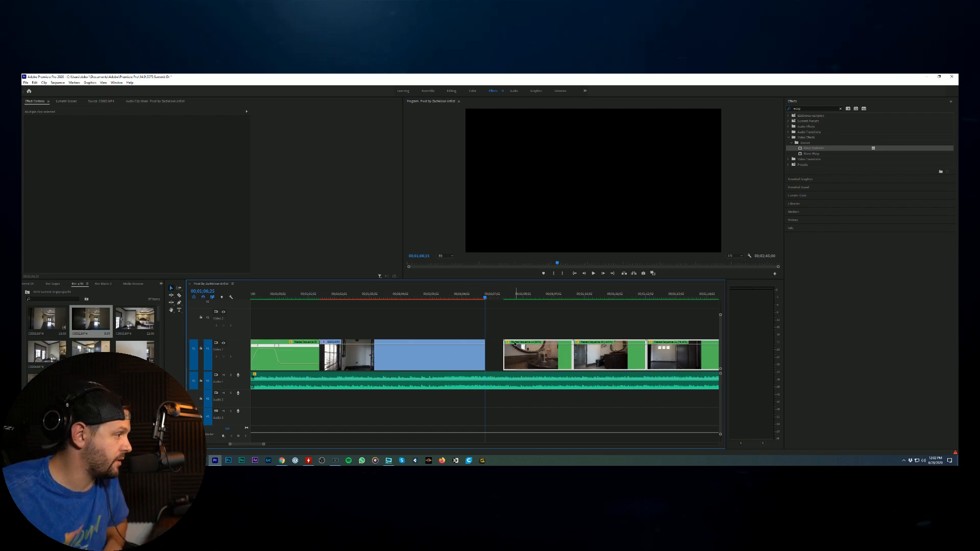
{"action": "left_click_drag", "start_coordinate": [514, 344], "coordinate": [495, 345]}
Step: Play from the door clip into the bathroom shots and trim the tail off the running-faucet sink nest
{"action": "left_click", "coordinate": [465, 297]}
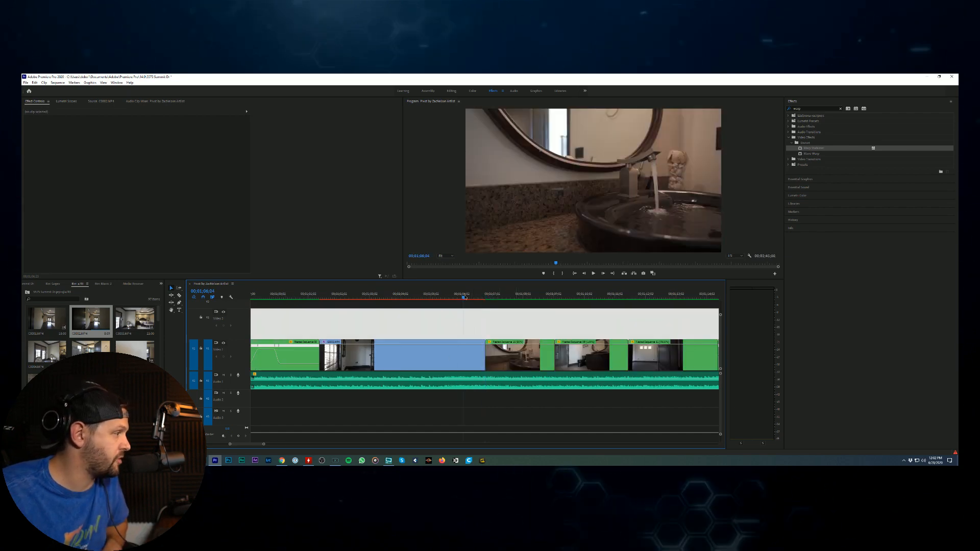
{"action": "left_click", "coordinate": [593, 273]}
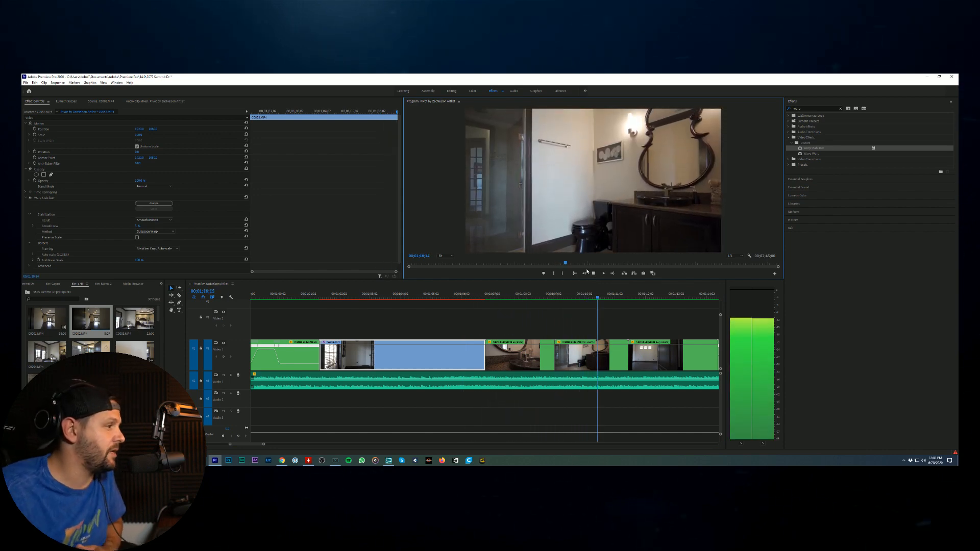
{"action": "left_click", "coordinate": [592, 273]}
{"action": "left_click", "coordinate": [547, 355]}
{"action": "key", "text": "Delete"}
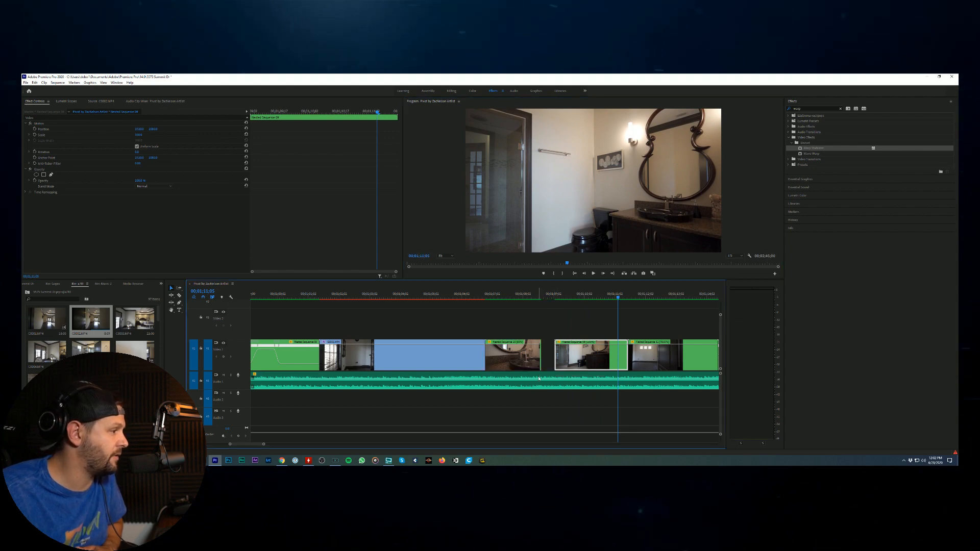
{"action": "left_click", "coordinate": [552, 331]}
{"action": "key", "text": "minus"}
{"action": "key", "text": "minus"}
{"action": "key", "text": "minus"}
{"action": "key", "text": "minus"}
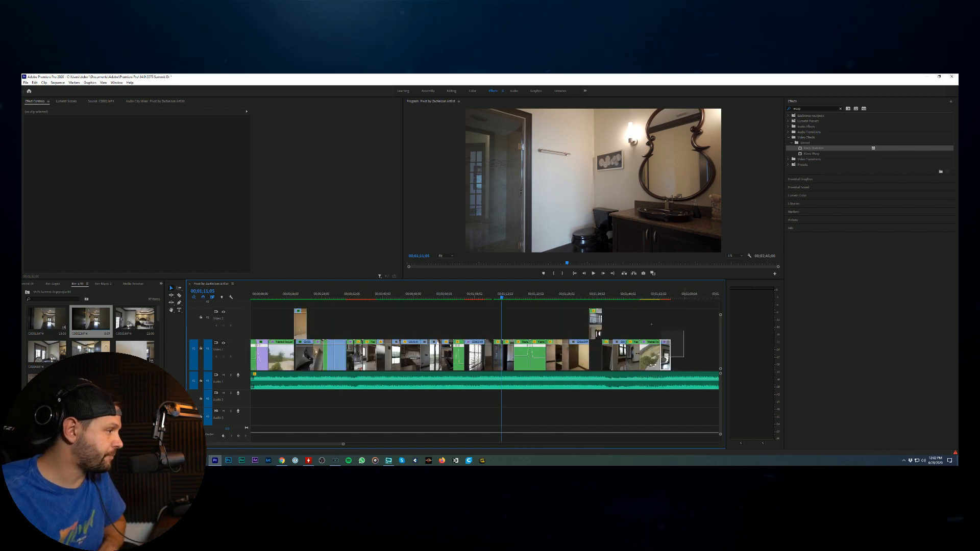
{"action": "left_click_drag", "start_coordinate": [683, 357], "coordinate": [684, 357]}
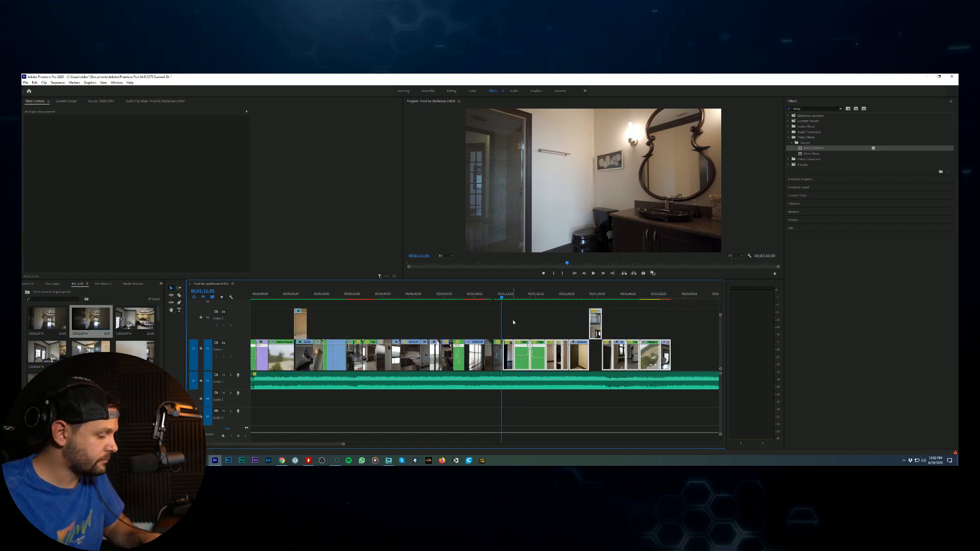
{"action": "key", "text": "equal"}
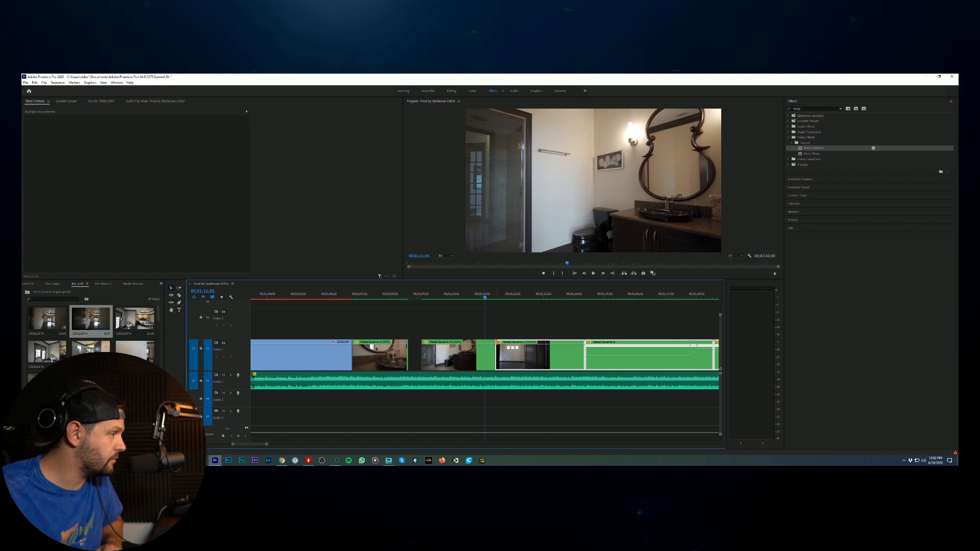
Step: Select the bathroom mirror nest and all clips after it on both video tracks and move them against the sink nest
{"action": "key", "text": "minus"}
{"action": "key", "text": "minus"}
{"action": "key", "text": "minus"}
{"action": "key", "text": "minus"}
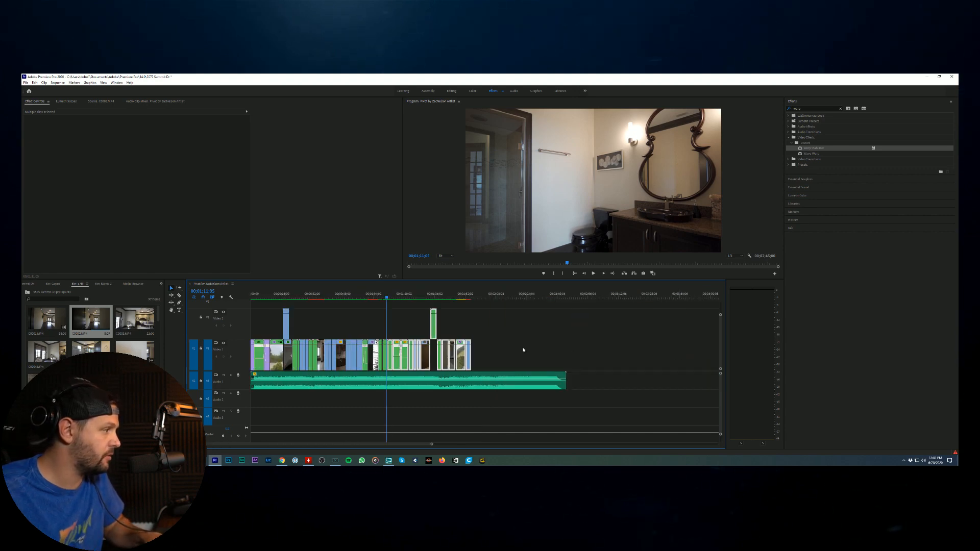
{"action": "left_click_drag", "start_coordinate": [388, 308], "coordinate": [394, 313]}
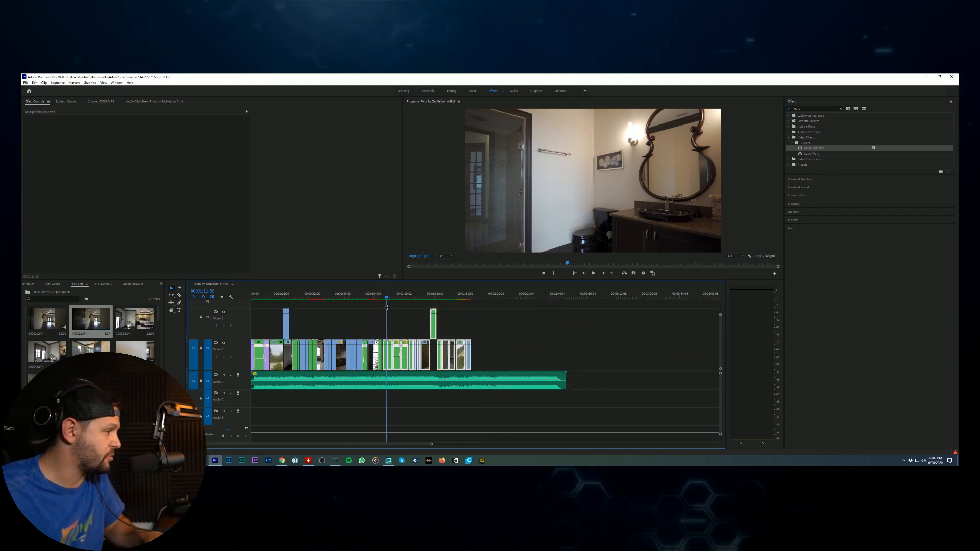
{"action": "key", "text": "equal"}
{"action": "key", "text": "equal"}
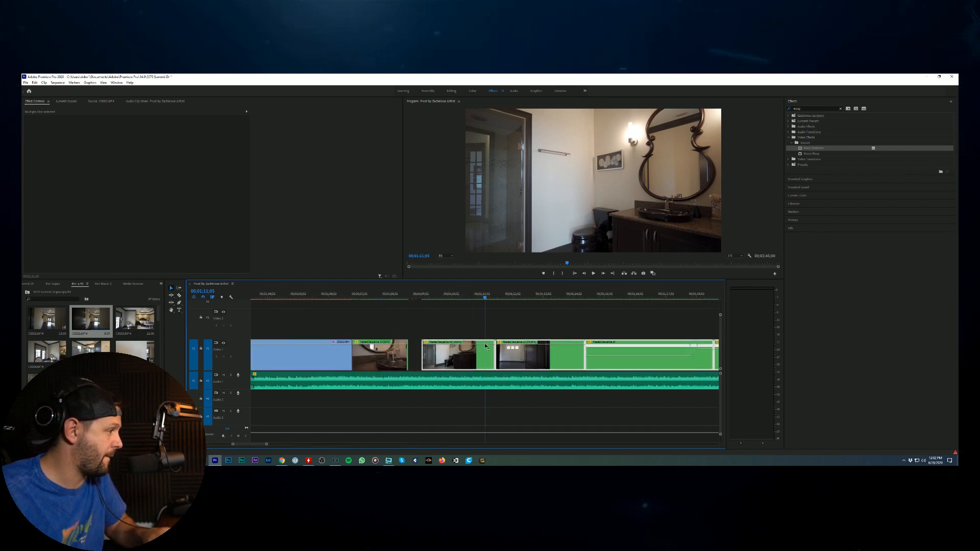
{"action": "left_click_drag", "start_coordinate": [426, 344], "coordinate": [411, 344]}
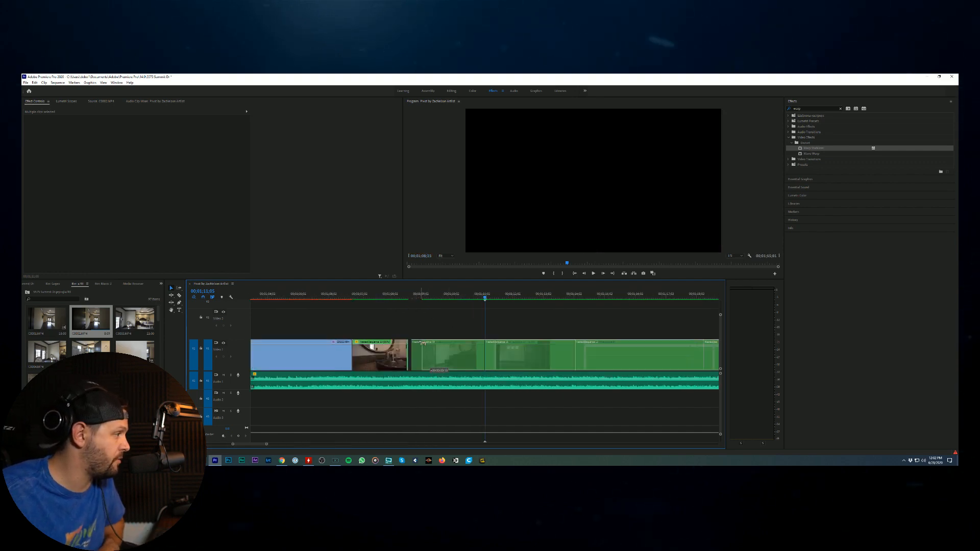
Step: Play from the sink nest into the bathroom mirror nest and trim the tail off the mirror nest
{"action": "left_click", "coordinate": [391, 300]}
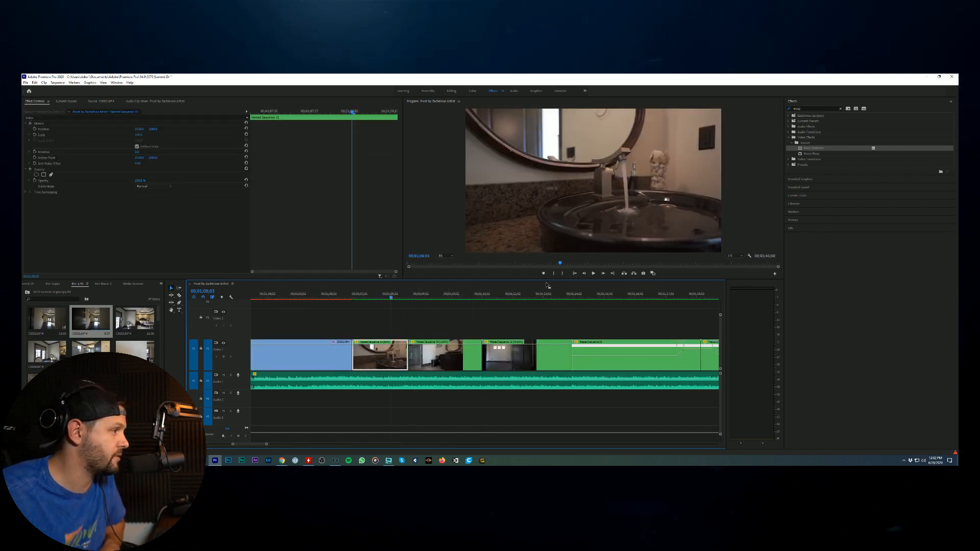
{"action": "left_click", "coordinate": [592, 273]}
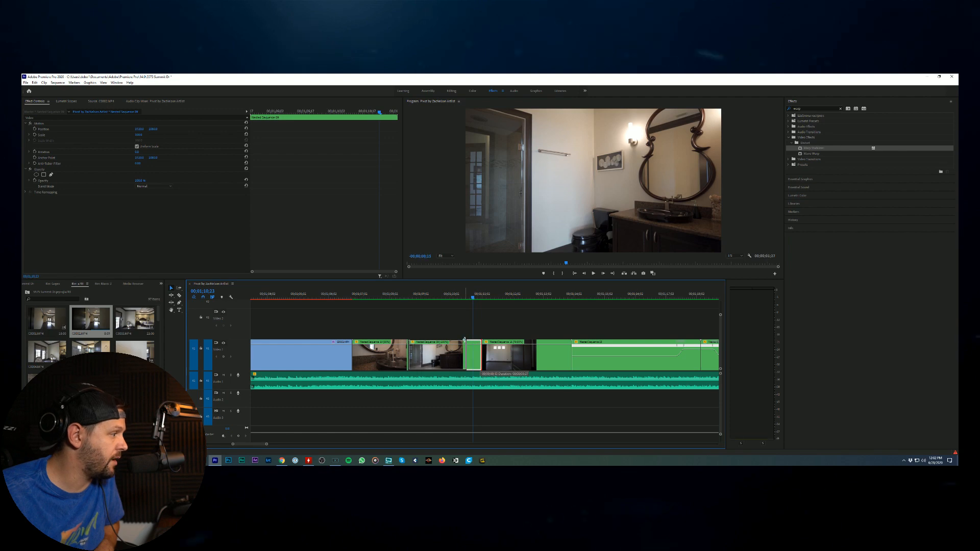
{"action": "key", "text": "Delete"}
{"action": "left_click", "coordinate": [485, 330]}
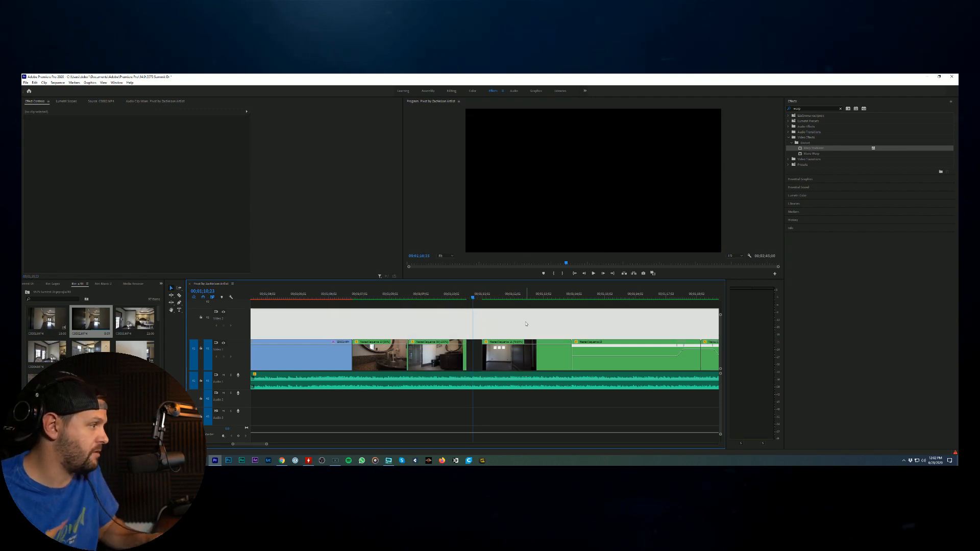
Step: Select all clips after the bathroom mirror nest on both video tracks and move them against its trimmed end
{"action": "left_click", "coordinate": [512, 305]}
{"action": "key", "text": "minus"}
{"action": "key", "text": "minus"}
{"action": "key", "text": "minus"}
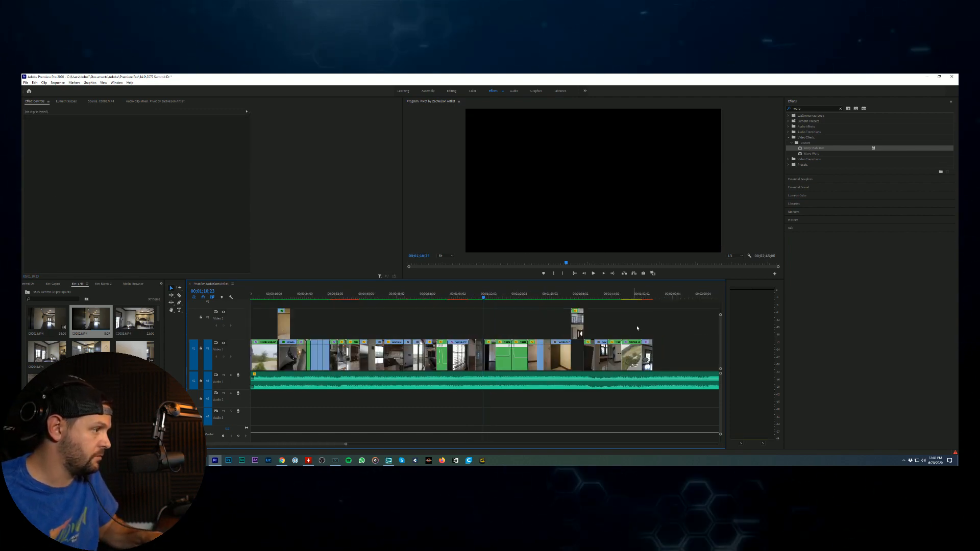
{"action": "left_click_drag", "start_coordinate": [667, 341], "coordinate": [508, 306]}
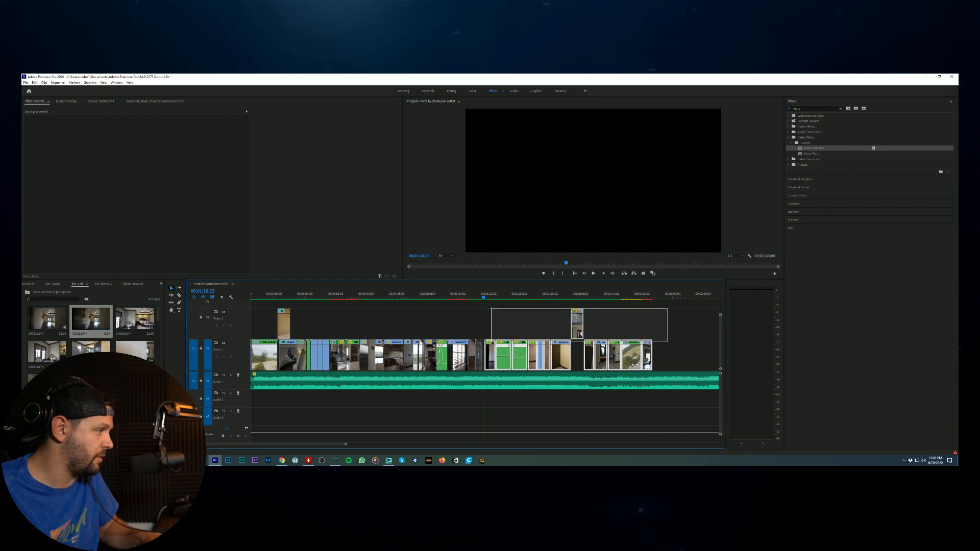
{"action": "key", "text": "equal"}
{"action": "key", "text": "equal"}
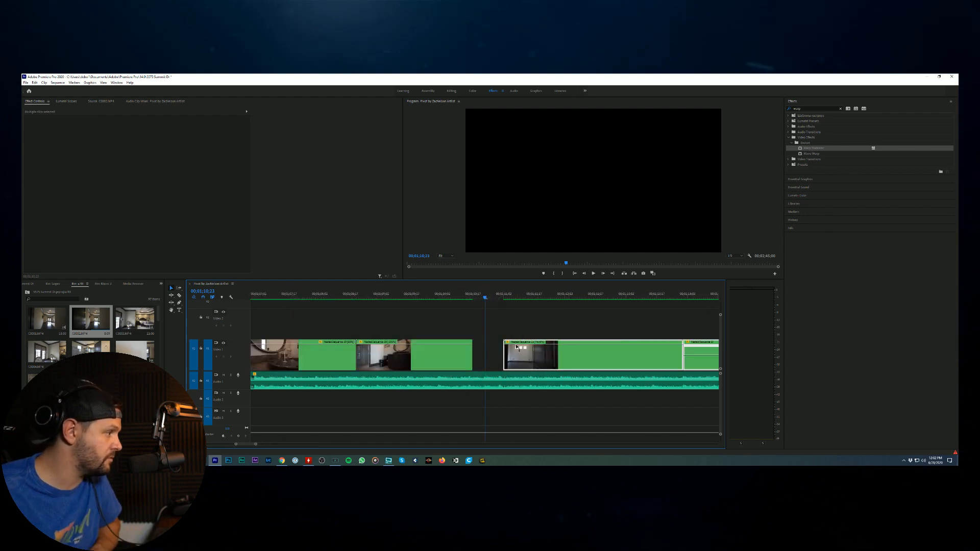
{"action": "left_click_drag", "start_coordinate": [512, 343], "coordinate": [482, 344]}
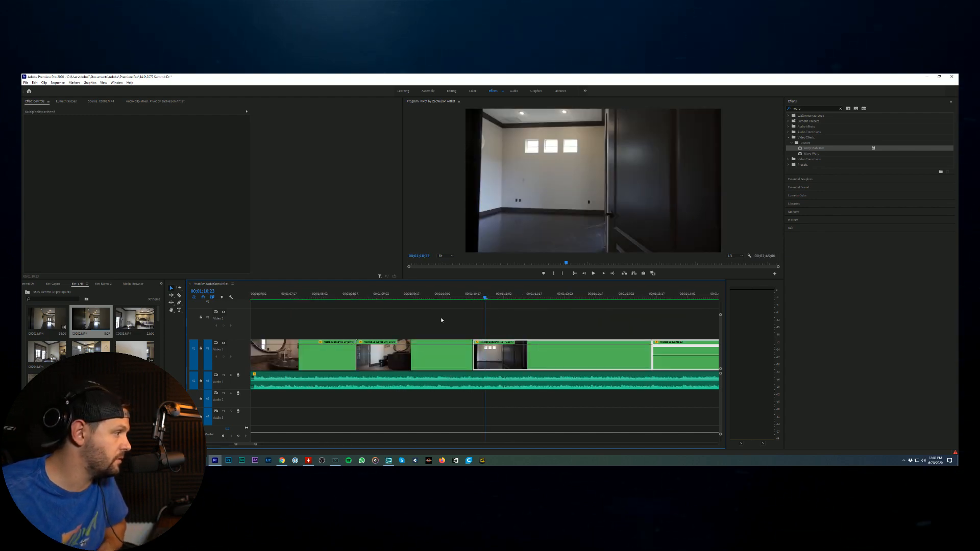
Step: Play from the bathroom mirror nest into the empty room nest with three small windows and trim the tail off the room nest
{"action": "left_click", "coordinate": [423, 297]}
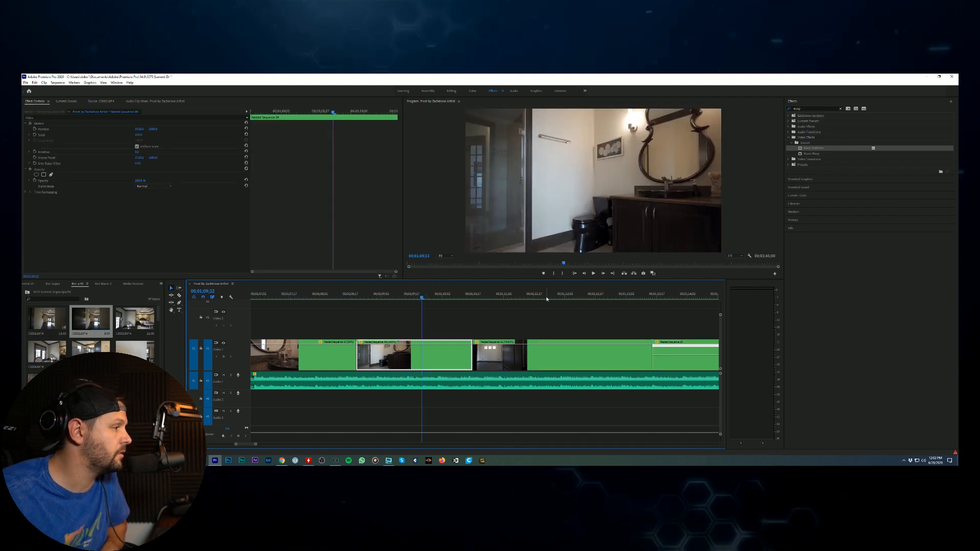
{"action": "key", "text": "ctrl+shift+a"}
{"action": "key", "text": "space"}
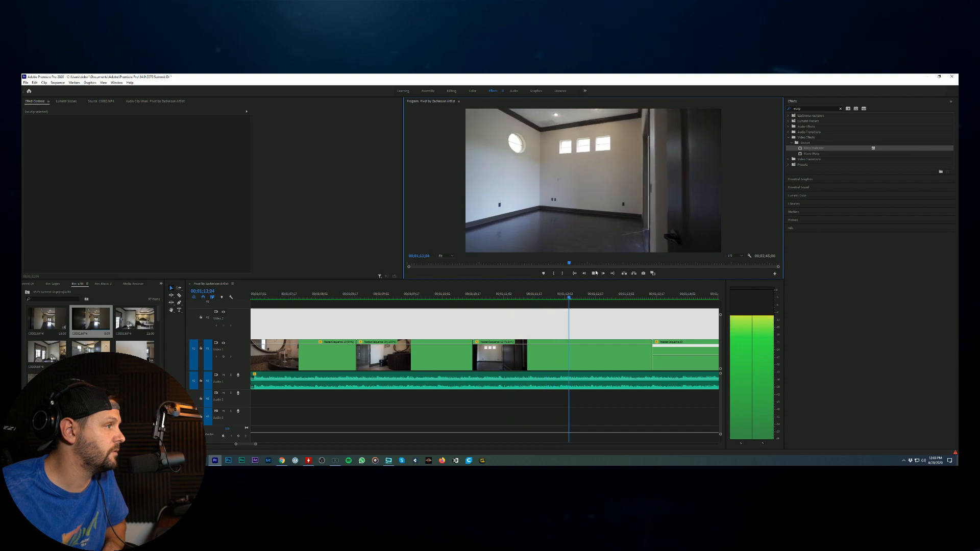
{"action": "left_click", "coordinate": [595, 274]}
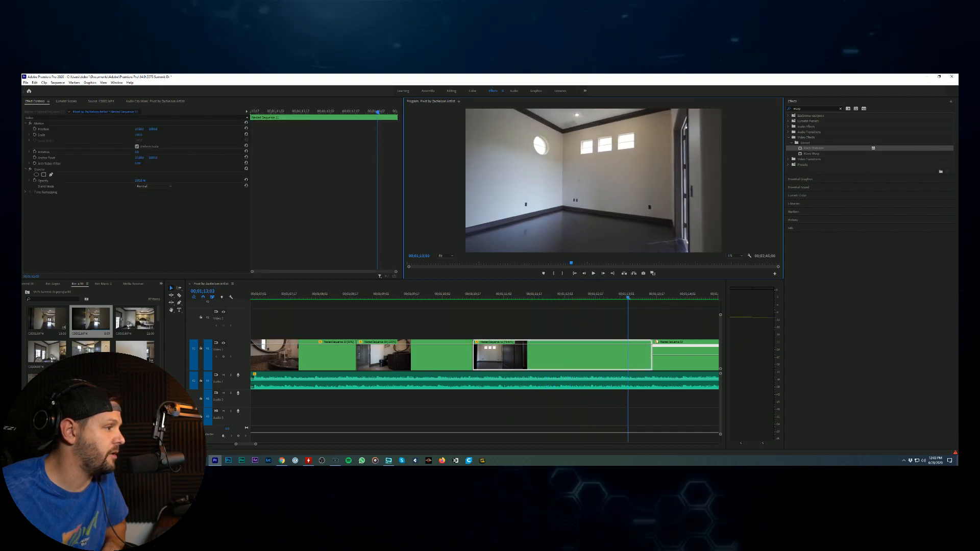
{"action": "left_click_drag", "start_coordinate": [656, 341], "coordinate": [631, 342]}
{"action": "left_click", "coordinate": [642, 322]}
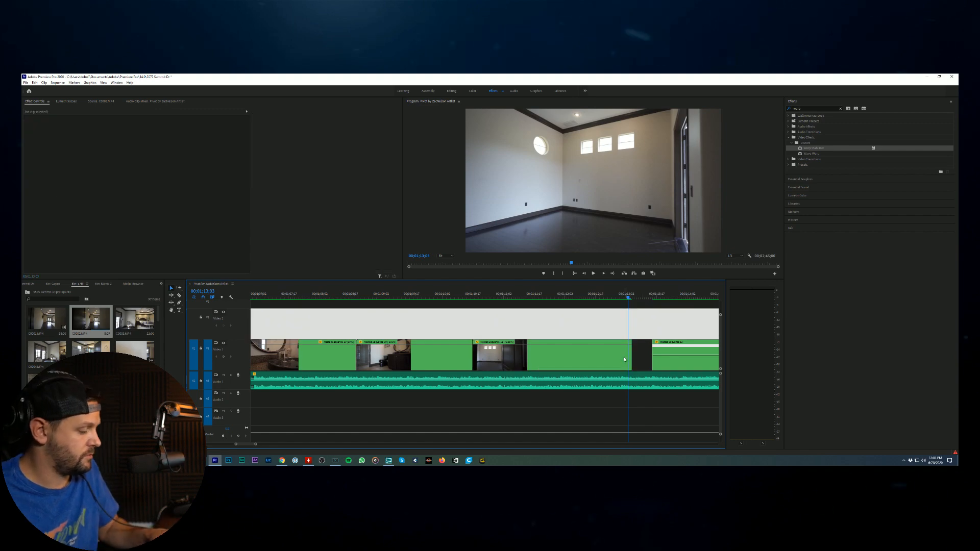
Step: Select all clips after the three-window room nest on both video tracks and move them against its trimmed end
{"action": "key", "text": "minus"}
{"action": "key", "text": "minus"}
{"action": "key", "text": "minus"}
{"action": "key", "text": "minus"}
{"action": "key", "text": "minus"}
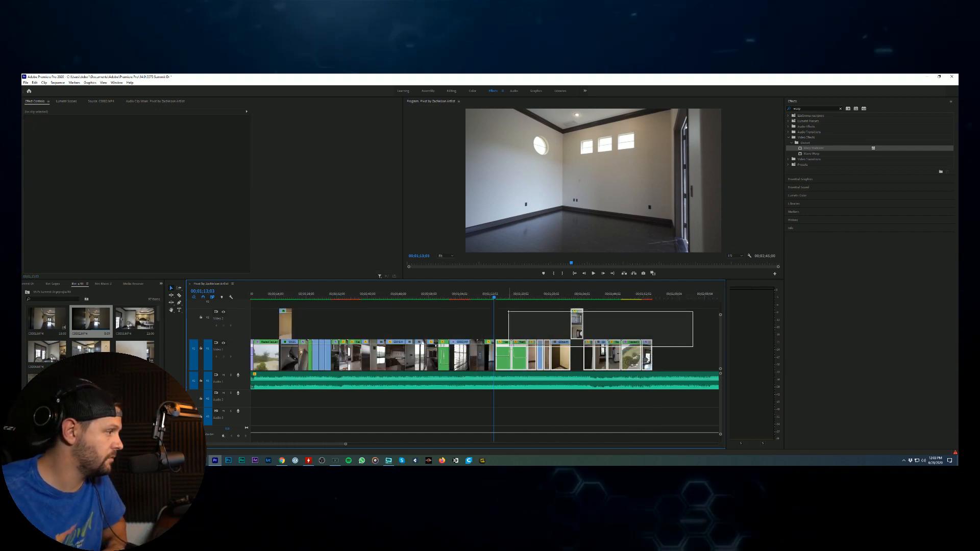
{"action": "left_click_drag", "start_coordinate": [508, 311], "coordinate": [508, 312]}
{"action": "key", "text": "equal"}
{"action": "key", "text": "equal"}
{"action": "key", "text": "equal"}
{"action": "key", "text": "equal"}
{"action": "key", "text": "equal"}
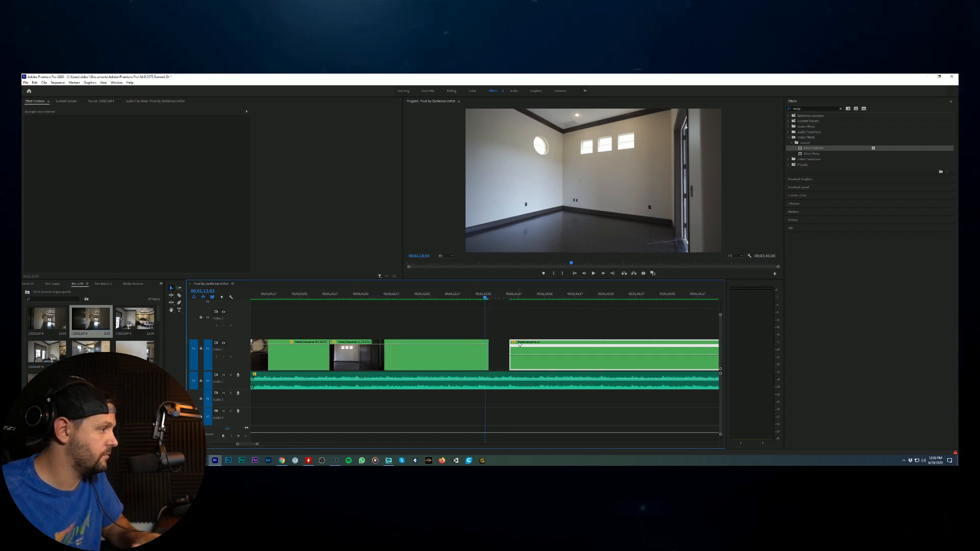
{"action": "left_click_drag", "start_coordinate": [523, 345], "coordinate": [502, 345]}
{"action": "left_click", "coordinate": [510, 319]}
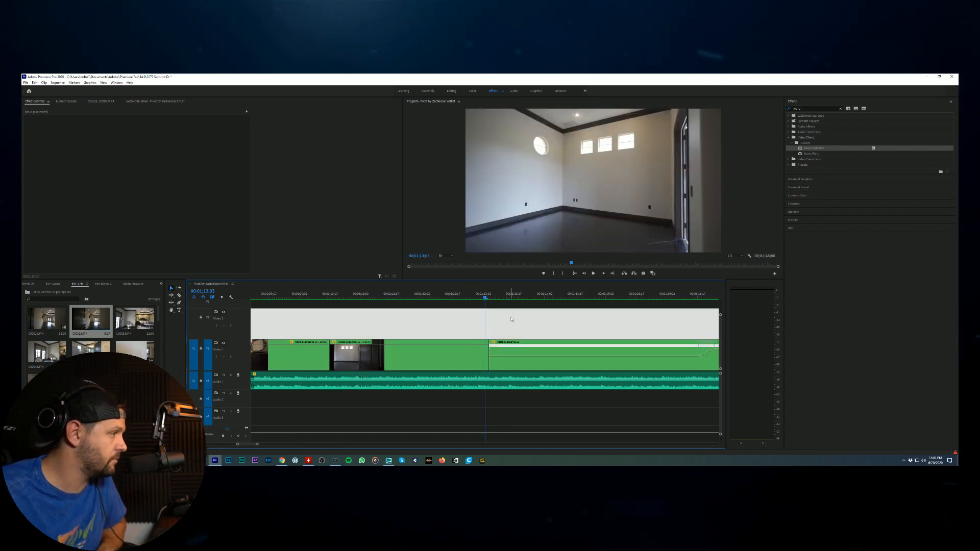
Step: Play on into the dark bedroom nest with the wall-mounted TV and trim the tail off that nest
{"action": "left_click", "coordinate": [594, 274]}
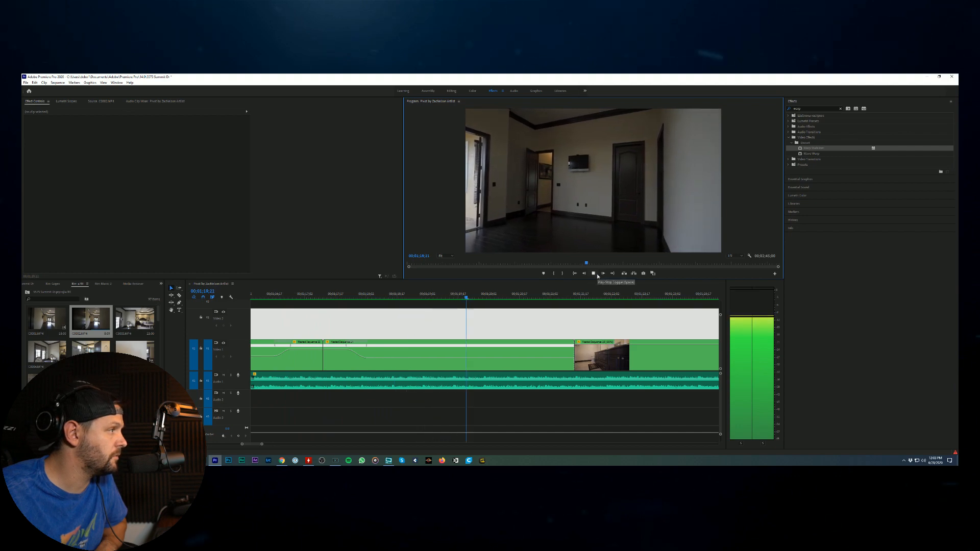
{"action": "left_click", "coordinate": [594, 273]}
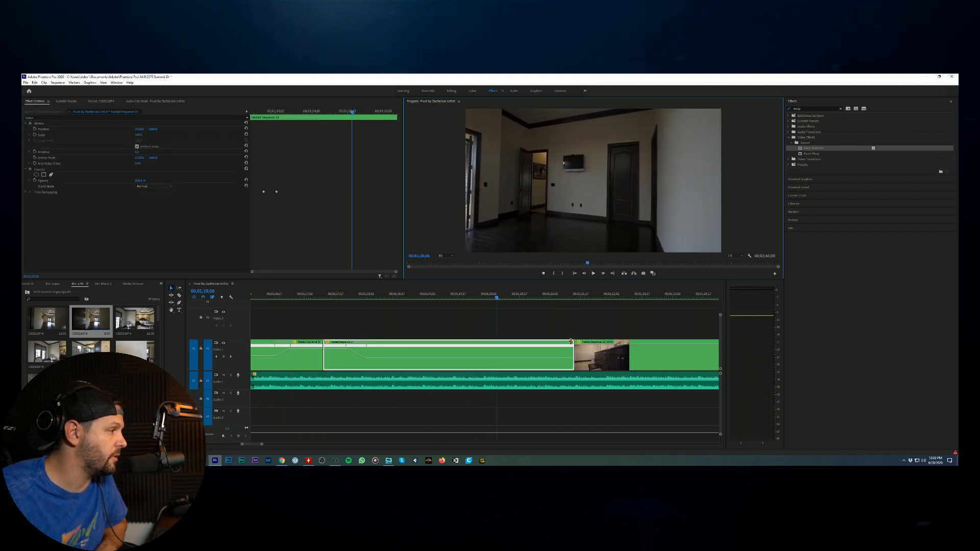
{"action": "key", "text": "Delete"}
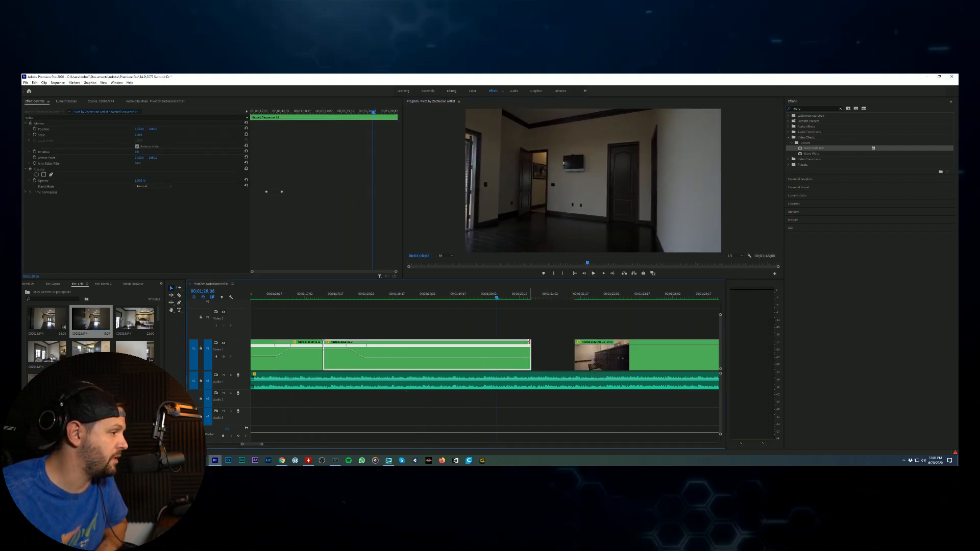
Step: Select the bathroom vanity nest and all clips after it on both video tracks and move them against the TV bedroom nest
{"action": "key", "text": "minus"}
{"action": "key", "text": "minus"}
{"action": "key", "text": "minus"}
{"action": "key", "text": "minus"}
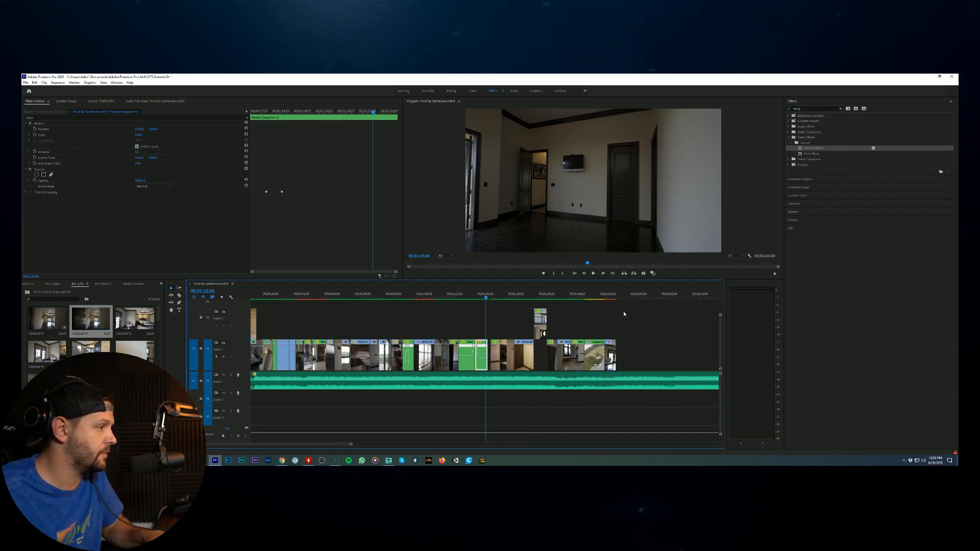
{"action": "left_click_drag", "start_coordinate": [512, 311], "coordinate": [511, 316]}
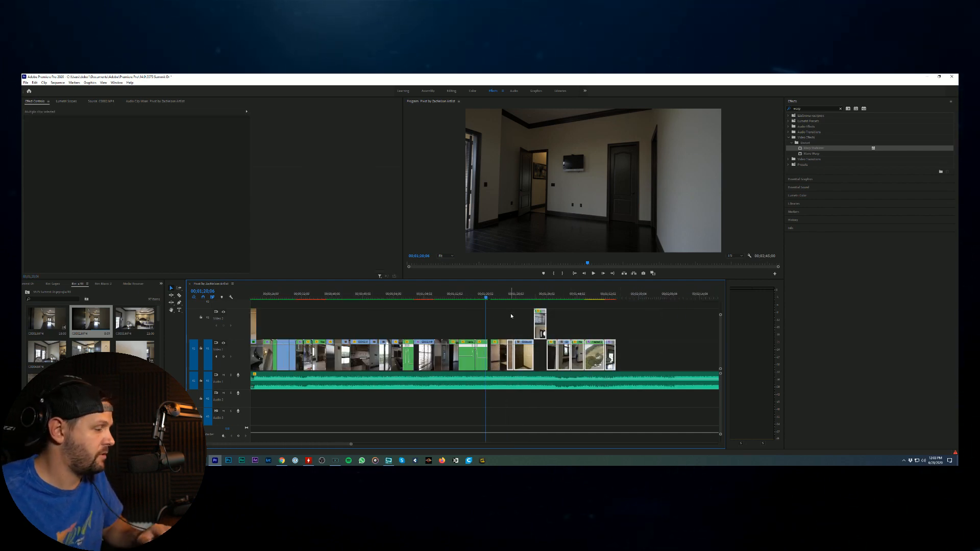
{"action": "left_click_drag", "start_coordinate": [601, 360], "coordinate": [654, 355]}
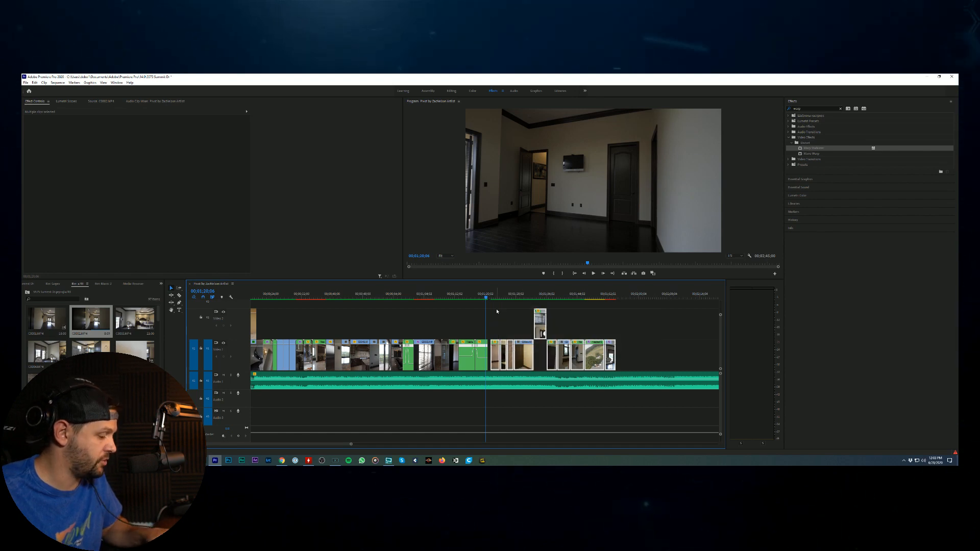
{"action": "key", "text": "equal"}
{"action": "key", "text": "equal"}
{"action": "left_click_drag", "start_coordinate": [544, 344], "coordinate": [522, 345]}
{"action": "left_click", "coordinate": [536, 311]}
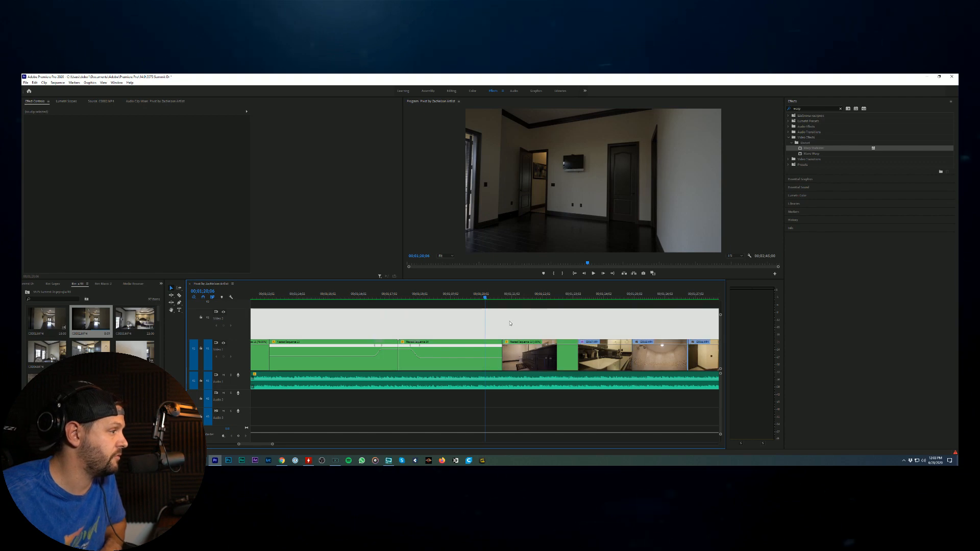
{"action": "left_click", "coordinate": [524, 308]}
Step: Play from the TV bedroom nest into the bathroom vanity nest and trim the tail off the vanity nest
{"action": "left_click", "coordinate": [592, 274]}
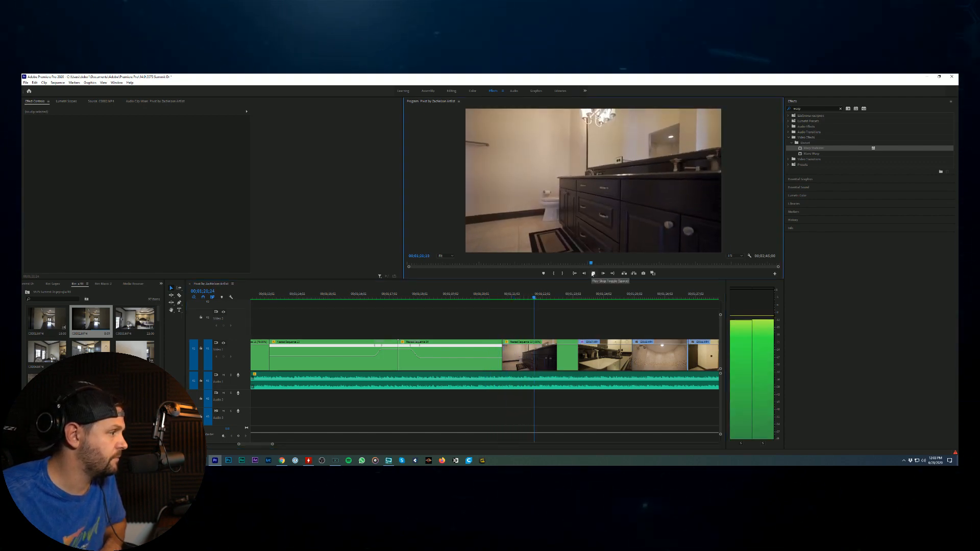
{"action": "left_click", "coordinate": [592, 273]}
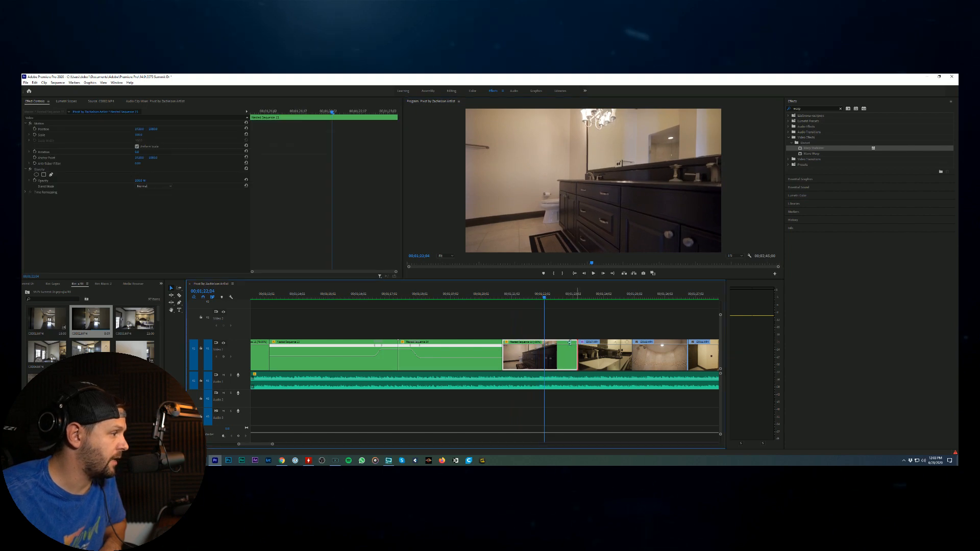
{"action": "key", "text": "Delete"}
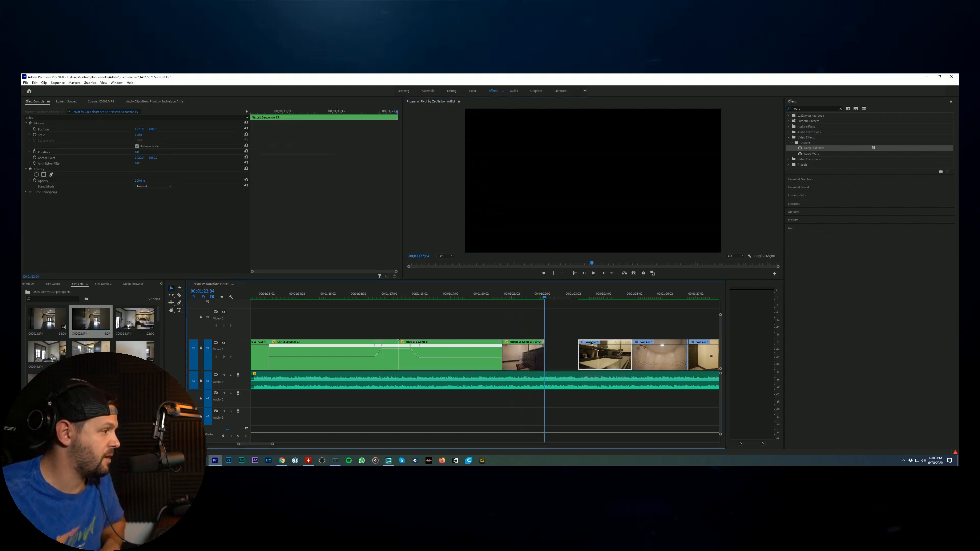
Step: Lift the vanity nest onto the upper video track and place the running-faucet and shower clips directly after the TV bedroom nest
{"action": "left_click_drag", "start_coordinate": [591, 343], "coordinate": [559, 345]}
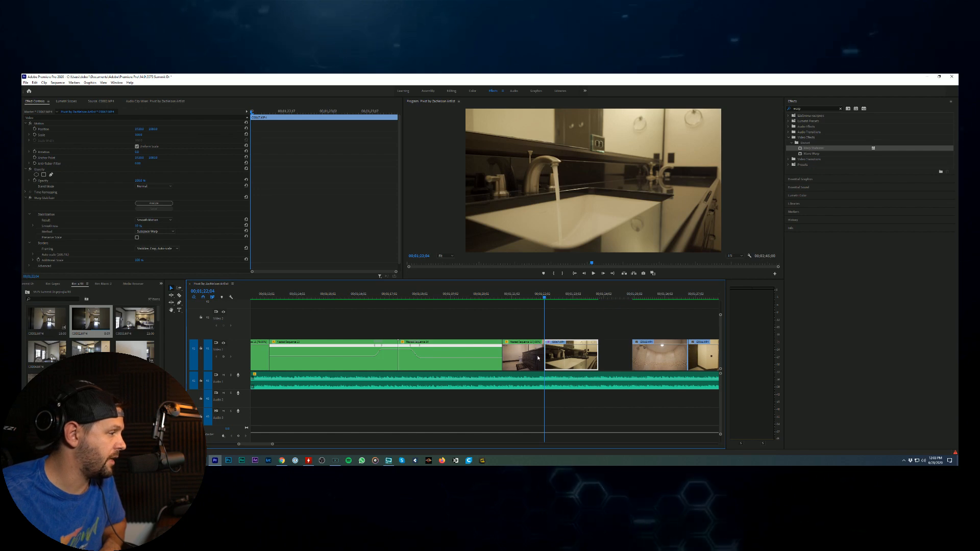
{"action": "left_click_drag", "start_coordinate": [537, 358], "coordinate": [535, 334]}
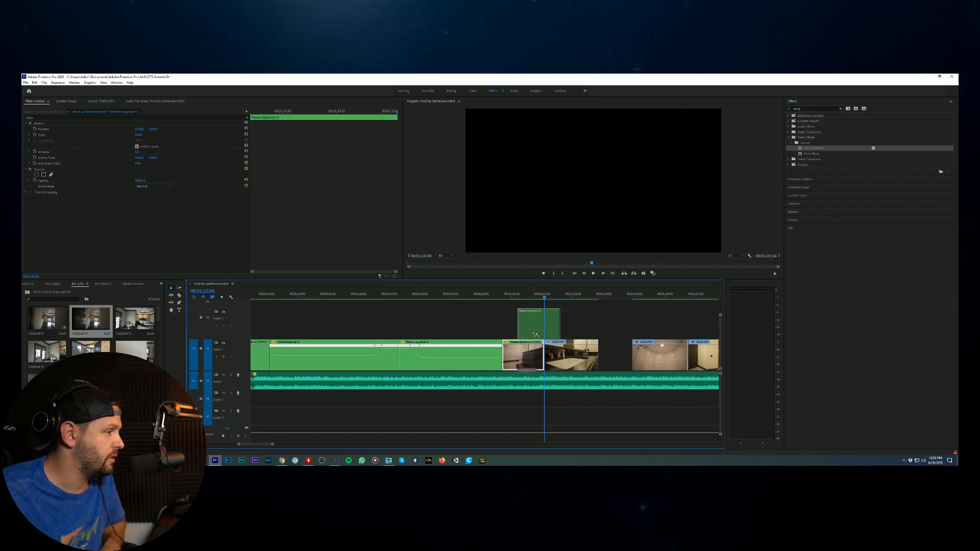
{"action": "left_click_drag", "start_coordinate": [602, 328], "coordinate": [610, 328]}
{"action": "mouse_move", "coordinate": [591, 362]}
{"action": "left_mouse_down"}
{"action": "mouse_move", "coordinate": [544, 359]}
{"action": "mouse_move", "coordinate": [583, 357]}
{"action": "left_mouse_up"}
{"action": "scroll", "coordinate": [625, 348], "scroll_direction": "down", "scroll_amount": 1}
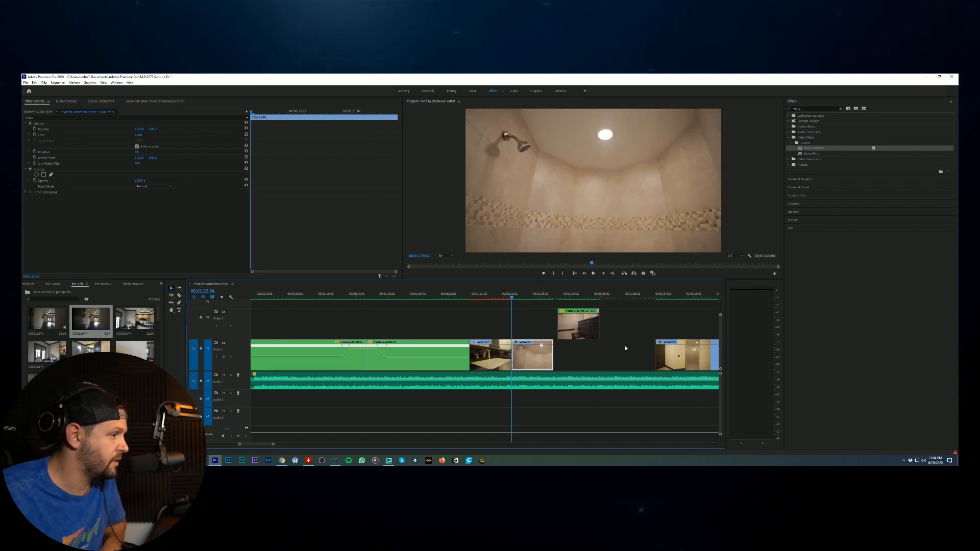
Step: Move the bathroom door clip against the shower clip, shorten its tail, and place the vanity nest right after it
{"action": "left_click_drag", "start_coordinate": [675, 357], "coordinate": [577, 356]}
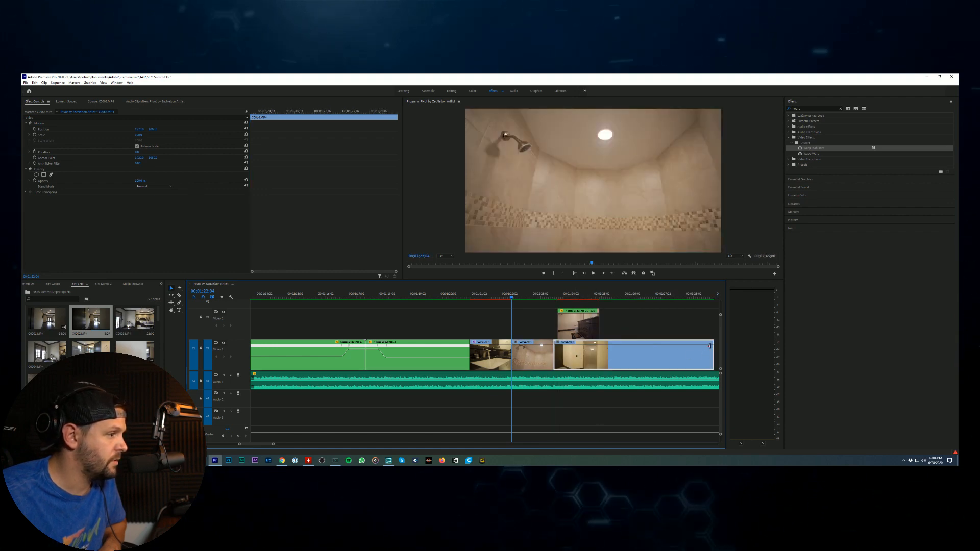
{"action": "left_click_drag", "start_coordinate": [709, 346], "coordinate": [592, 356]}
{"action": "scroll", "coordinate": [541, 338], "scroll_direction": "down", "scroll_amount": 3}
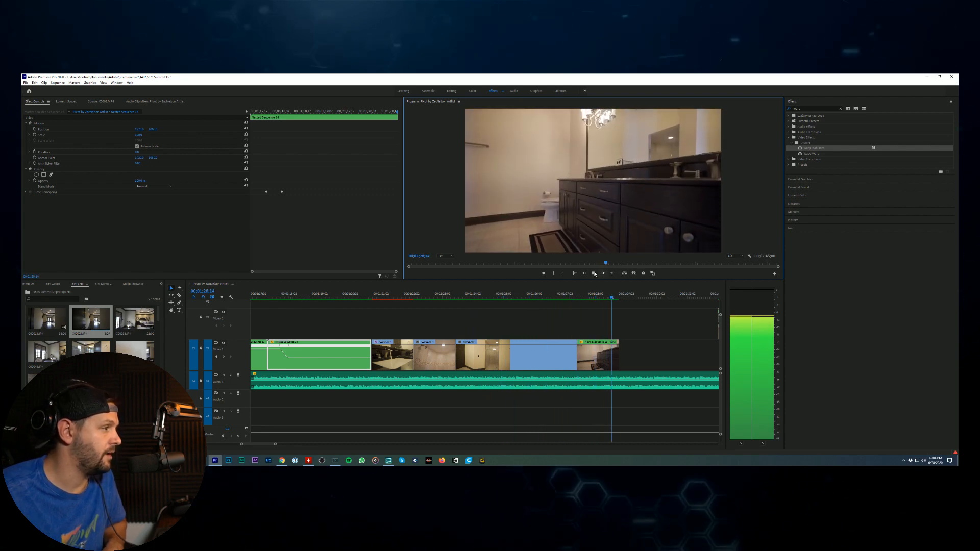
Step: Stop playback in the vanity nest and move the staircase nest from the upper track down to follow it on the main video track
{"action": "key", "text": "space"}
{"action": "left_click", "coordinate": [627, 336]}
{"action": "key", "text": "minus"}
{"action": "key", "text": "minus"}
{"action": "key", "text": "minus"}
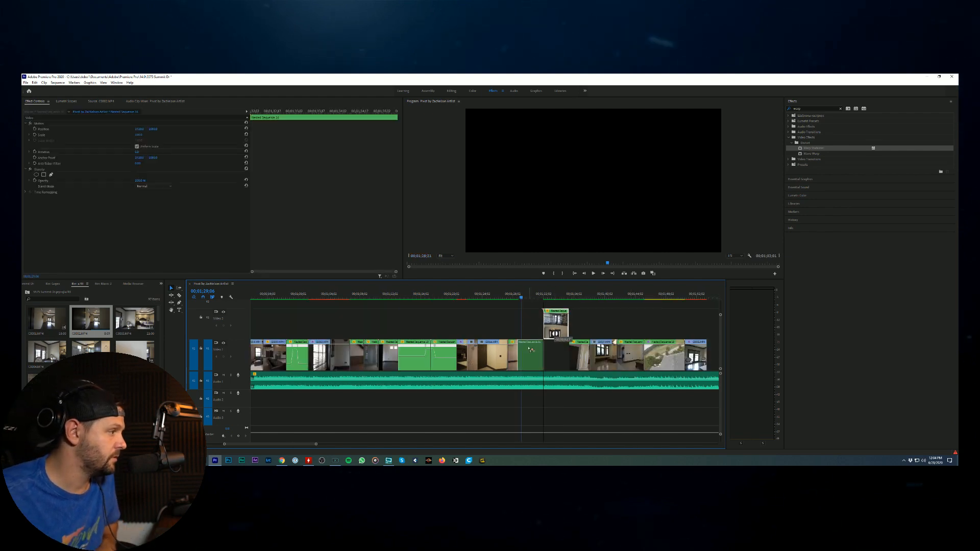
{"action": "left_click_drag", "start_coordinate": [529, 347], "coordinate": [545, 357]}
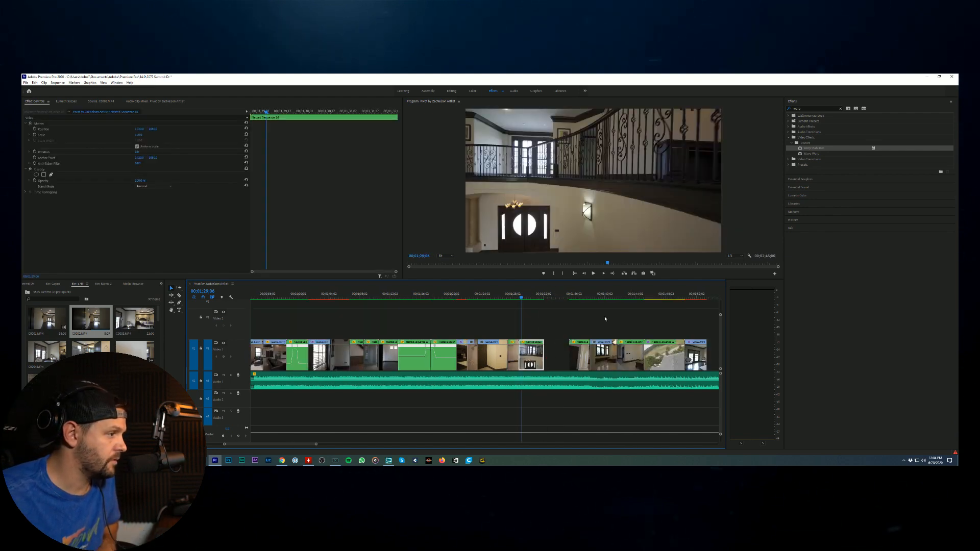
Step: Select all remaining clips after the staircase nest and move them against its end
{"action": "left_click_drag", "start_coordinate": [678, 369], "coordinate": [704, 367]}
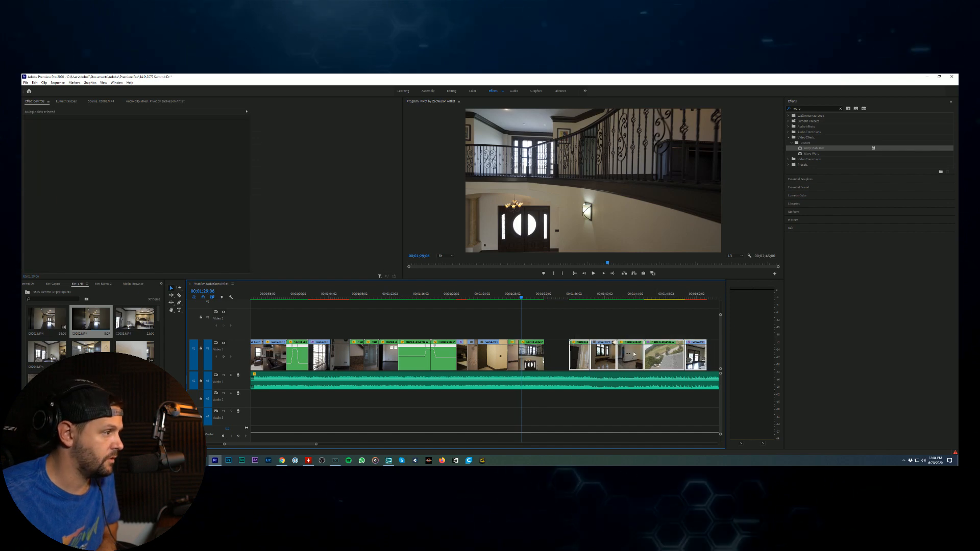
{"action": "left_click_drag", "start_coordinate": [586, 352], "coordinate": [560, 346]}
Step: Play from the bathroom door clip through the staircase shots and move the living room nest against the shortened clip before it
{"action": "left_click", "coordinate": [493, 295]}
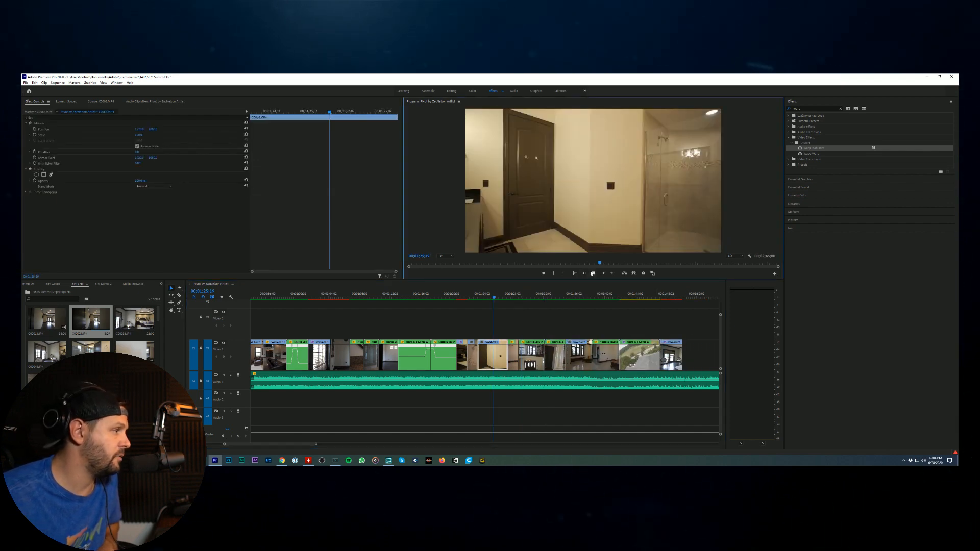
{"action": "key", "text": "space"}
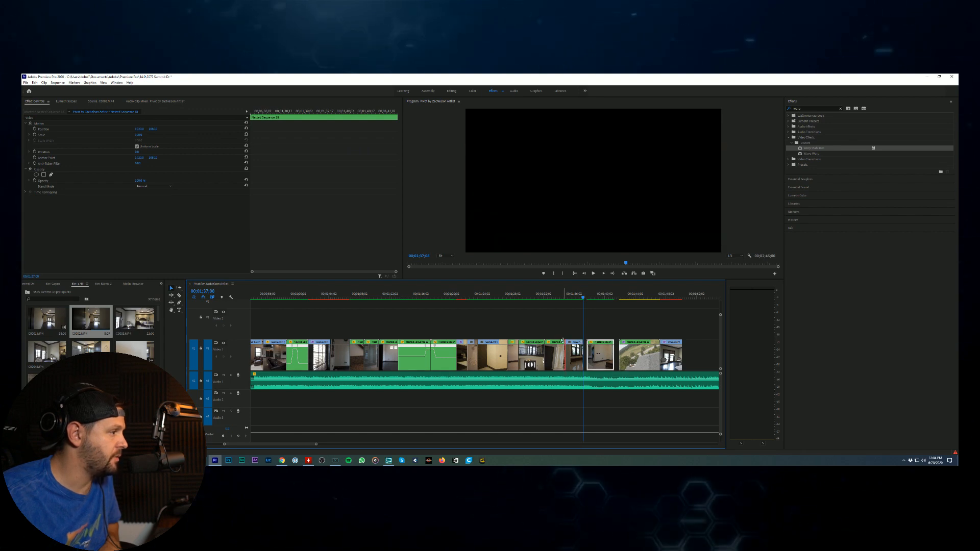
{"action": "left_click", "coordinate": [580, 347], "text": "shift"}
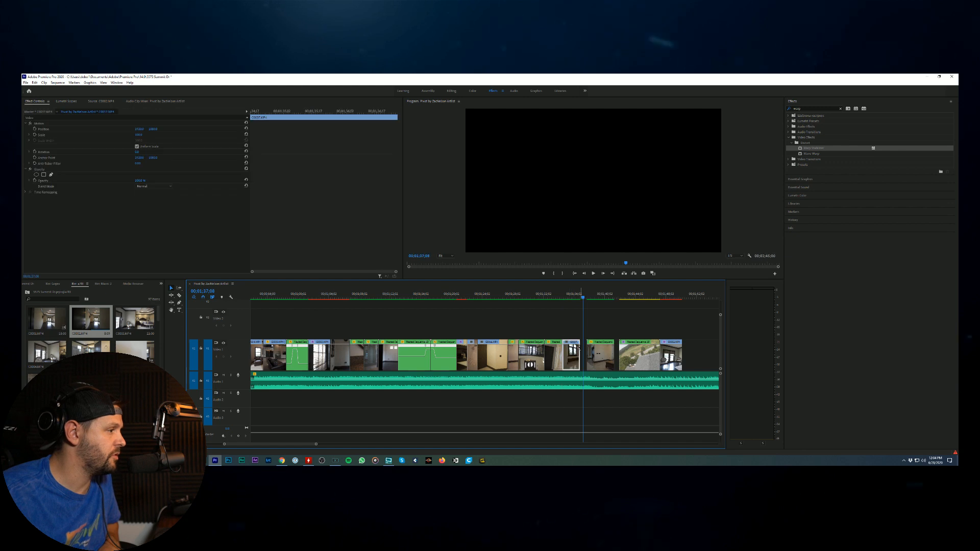
{"action": "left_click_drag", "start_coordinate": [591, 356], "coordinate": [583, 354]}
Step: Play from the staircase nest into the living room shot and trim the tail of the living room nest slightly
{"action": "left_click", "coordinate": [584, 273]}
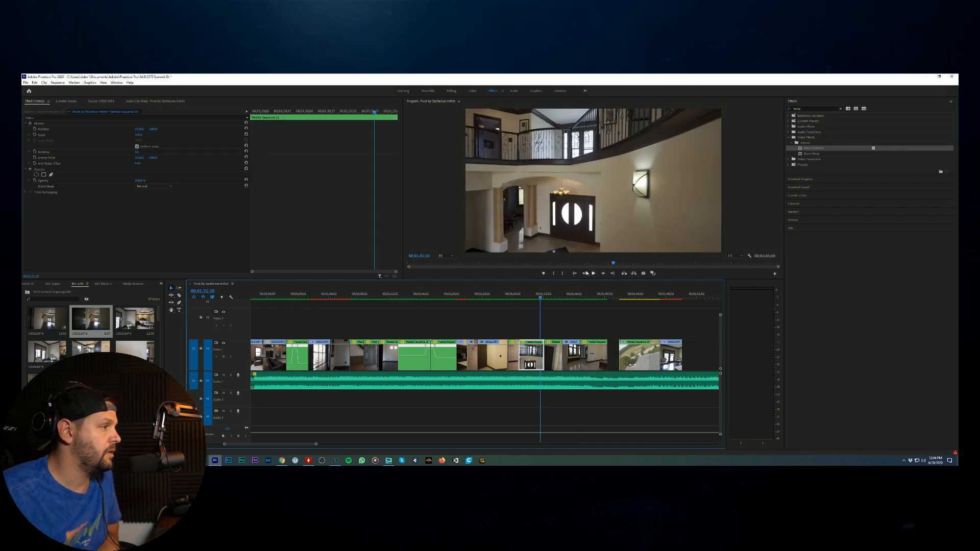
{"action": "left_click", "coordinate": [592, 276]}
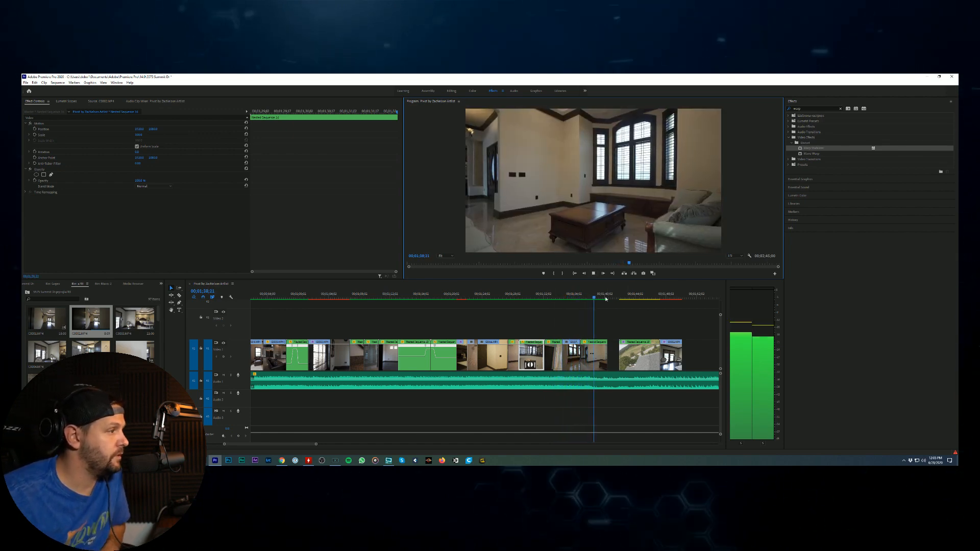
{"action": "left_click", "coordinate": [605, 341]}
{"action": "key", "text": "space"}
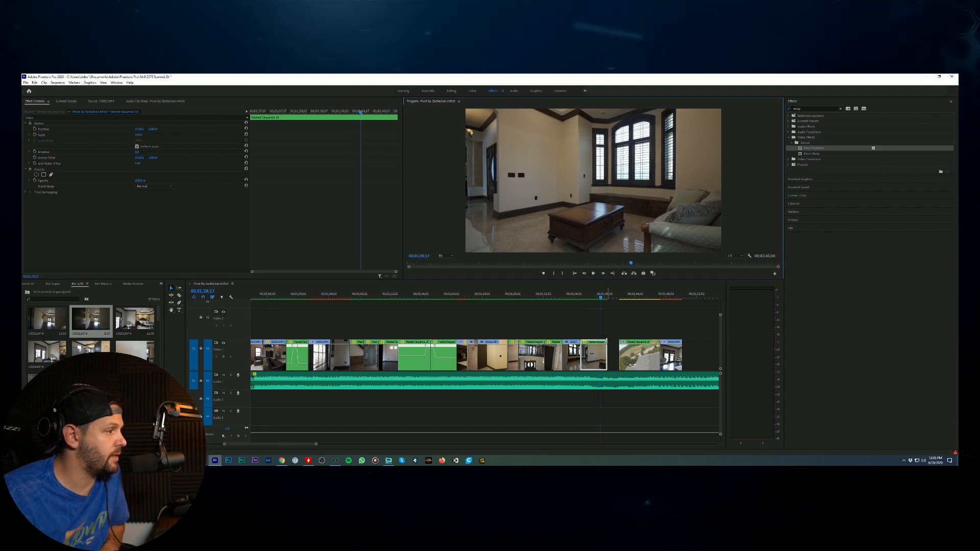
{"action": "left_click_drag", "start_coordinate": [601, 341], "coordinate": [602, 354]}
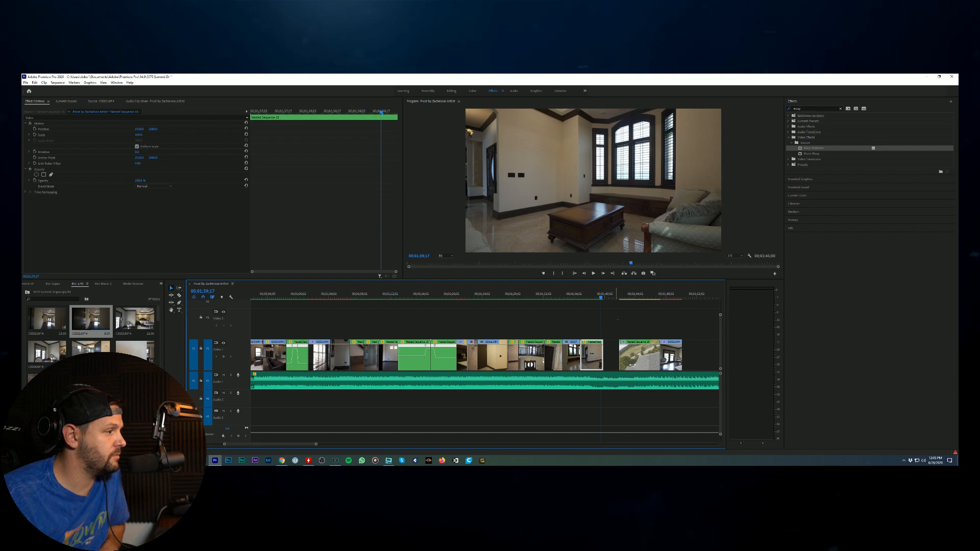
Step: Move the aerial nest and the bedroom clip against the living room nest and play the section through to the bedroom
{"action": "left_click_drag", "start_coordinate": [615, 313], "coordinate": [623, 362]}
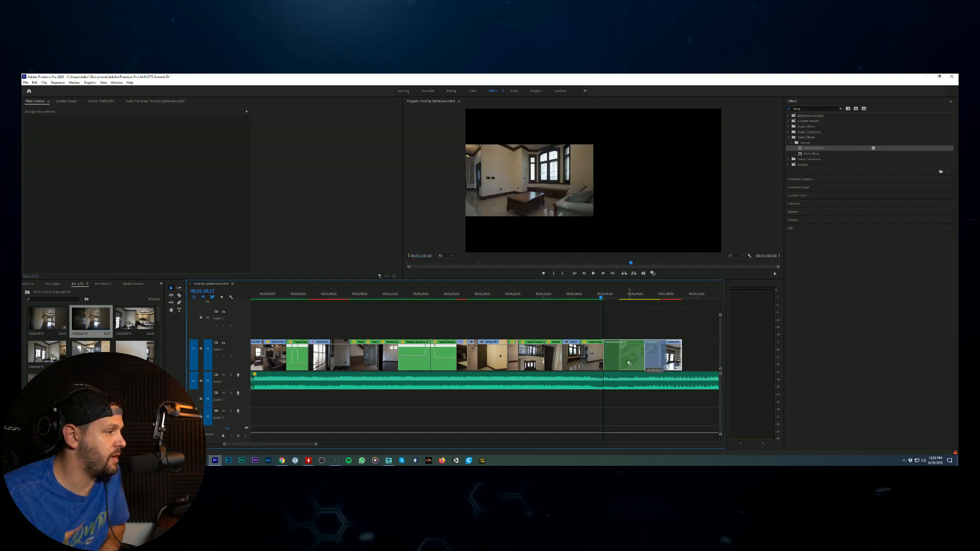
{"action": "left_click", "coordinate": [555, 297]}
{"action": "left_click", "coordinate": [595, 276]}
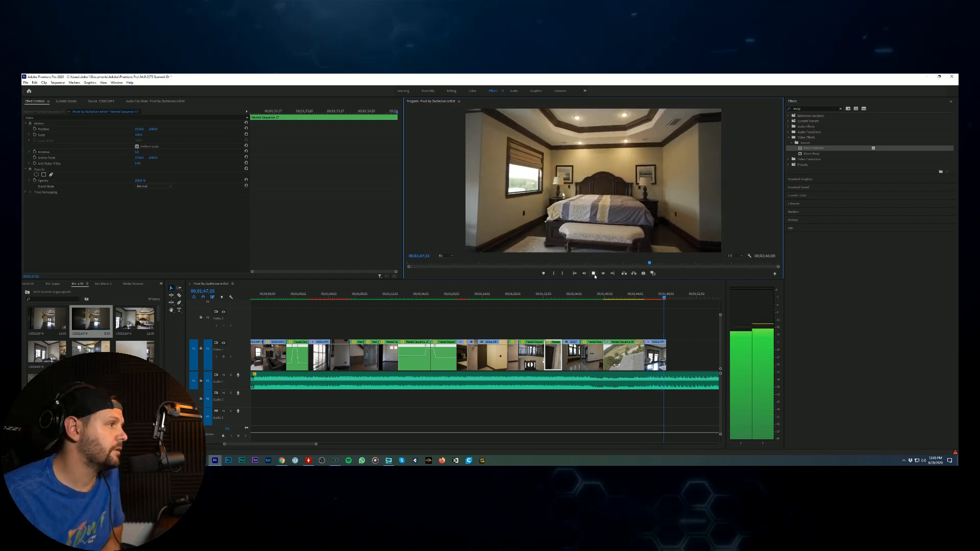
{"action": "left_click", "coordinate": [594, 273]}
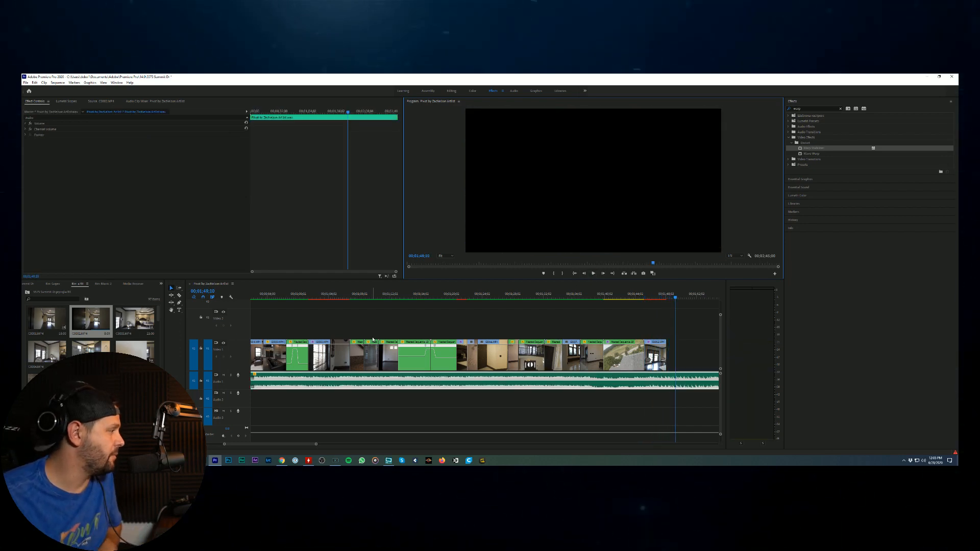
Step: Mark a range in the bedroom-to-bathroom source clip, ending at the bathroom doorway, and place it after the last clip on the main video track
{"action": "double_click", "coordinate": [141, 320]}
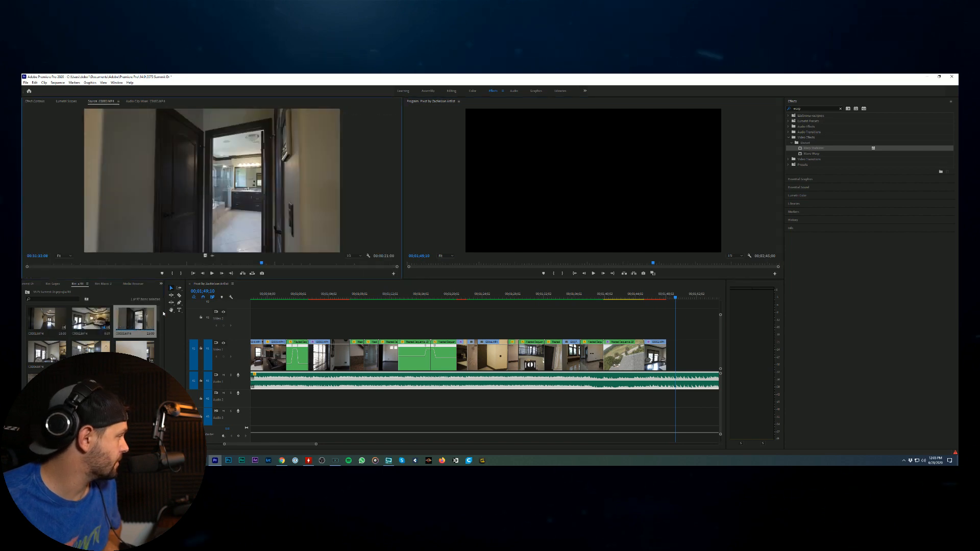
{"action": "left_click", "coordinate": [104, 262]}
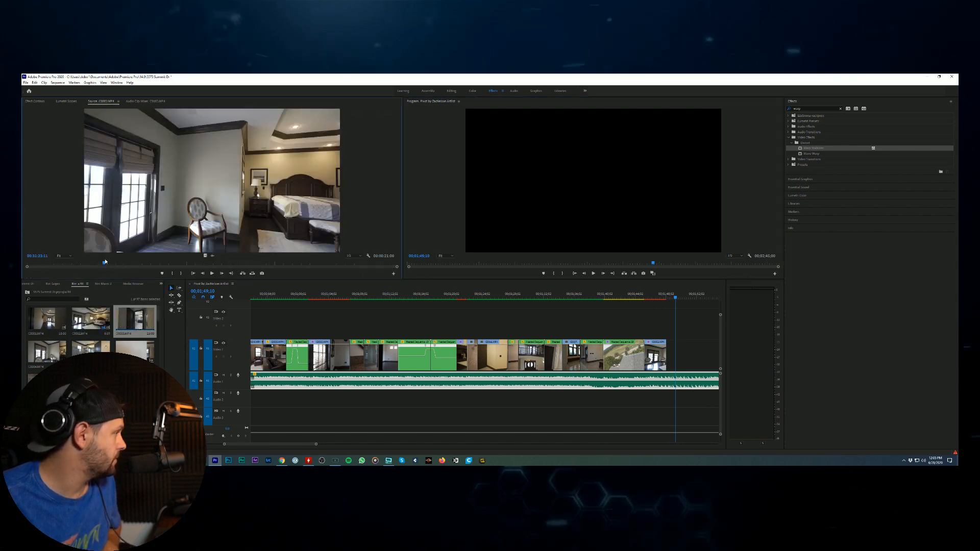
{"action": "left_click_drag", "start_coordinate": [109, 266], "coordinate": [280, 260]}
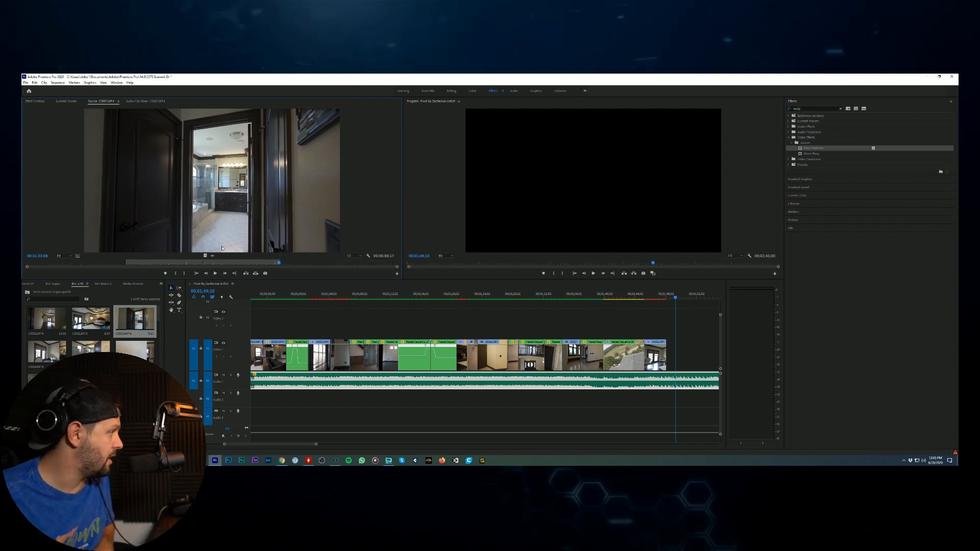
{"action": "left_click_drag", "start_coordinate": [222, 249], "coordinate": [665, 350]}
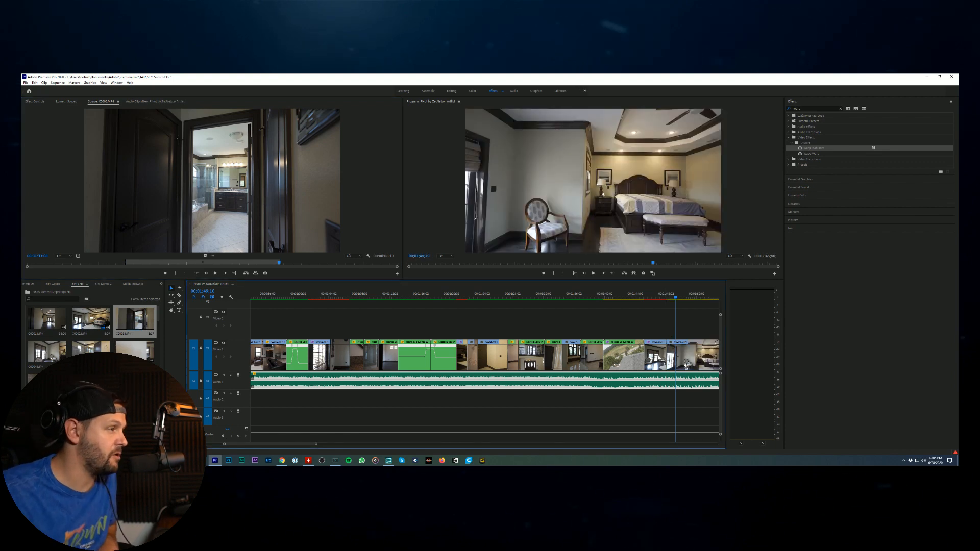
Step: Apply Warp Stabilizer to the newly placed bedroom-to-bathroom clip and adjust its Smoothness
{"action": "scroll", "coordinate": [607, 332], "scroll_direction": "down", "scroll_amount": 3}
{"action": "left_click", "coordinate": [611, 295]}
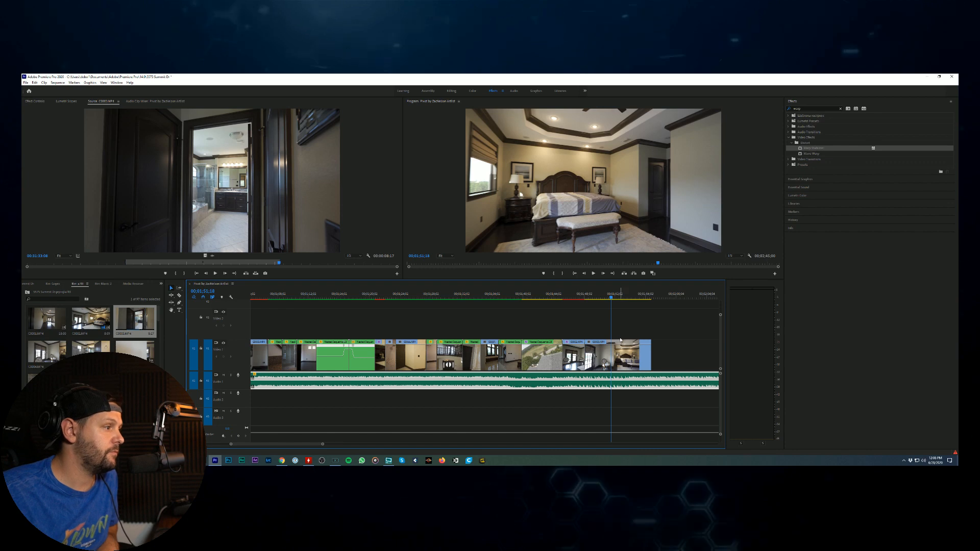
{"action": "left_click", "coordinate": [818, 148]}
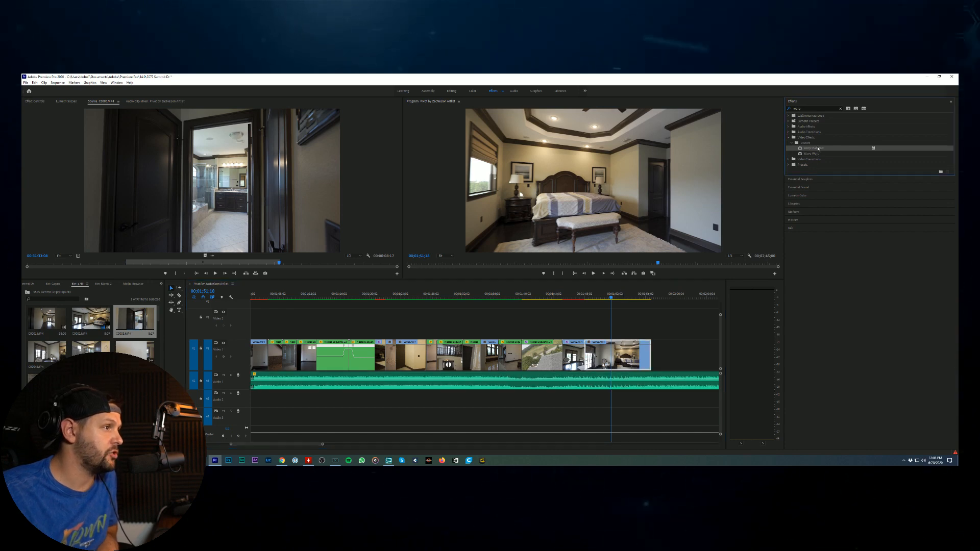
{"action": "double_click", "coordinate": [818, 147]}
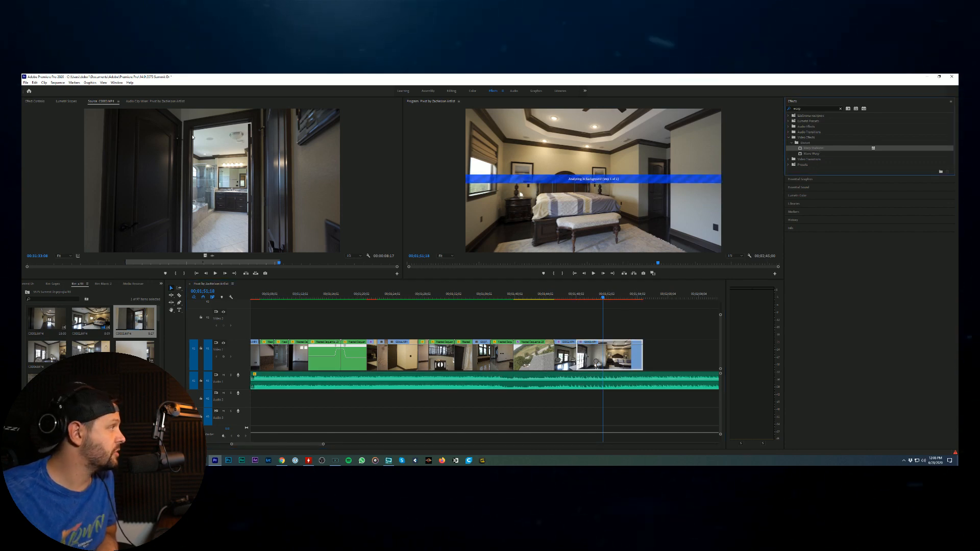
{"action": "left_click", "coordinate": [44, 101]}
{"action": "left_click", "coordinate": [138, 225]}
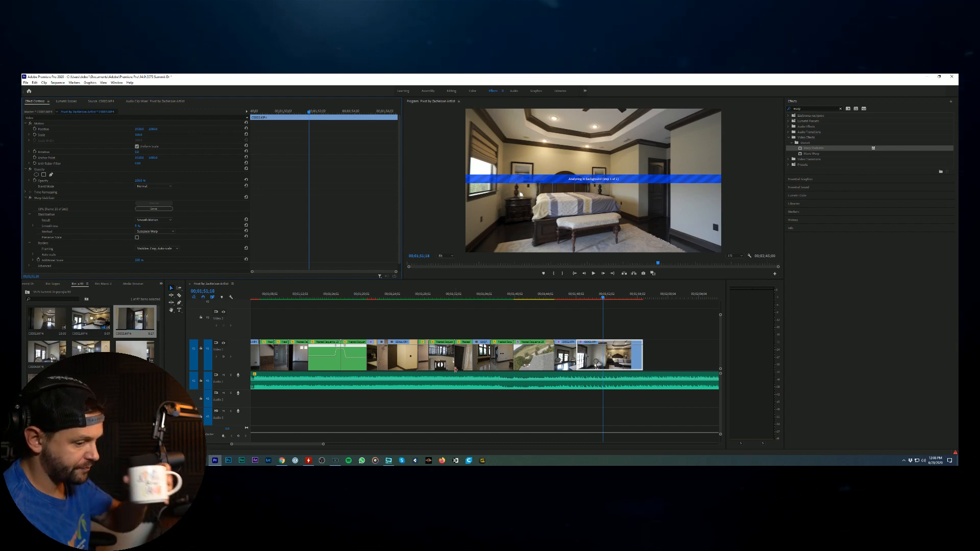
Step: Save the project and run the Warp Stabilizer analysis again on the bedroom-to-bathroom clip
{"action": "key", "text": "ctrl+s"}
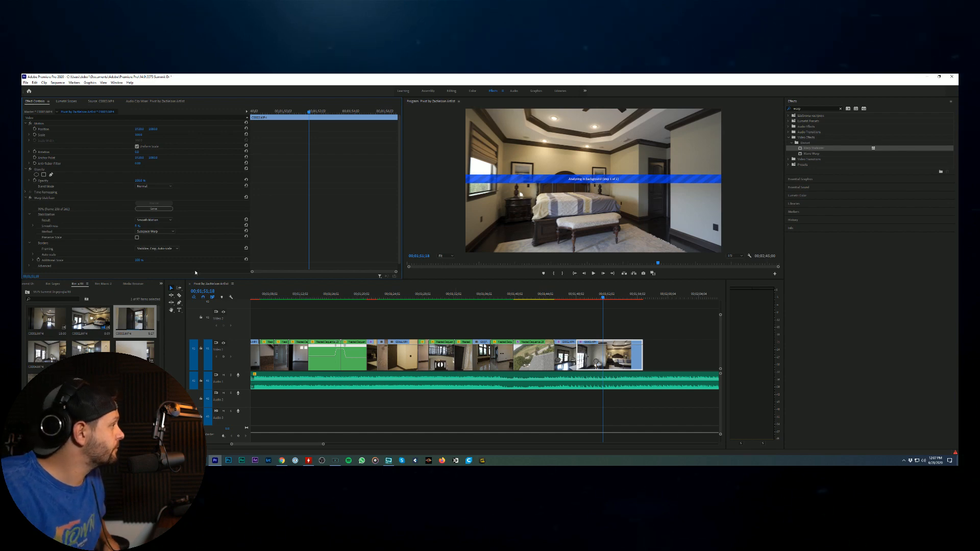
{"action": "scroll", "coordinate": [198, 269], "scroll_direction": "down", "scroll_amount": 1}
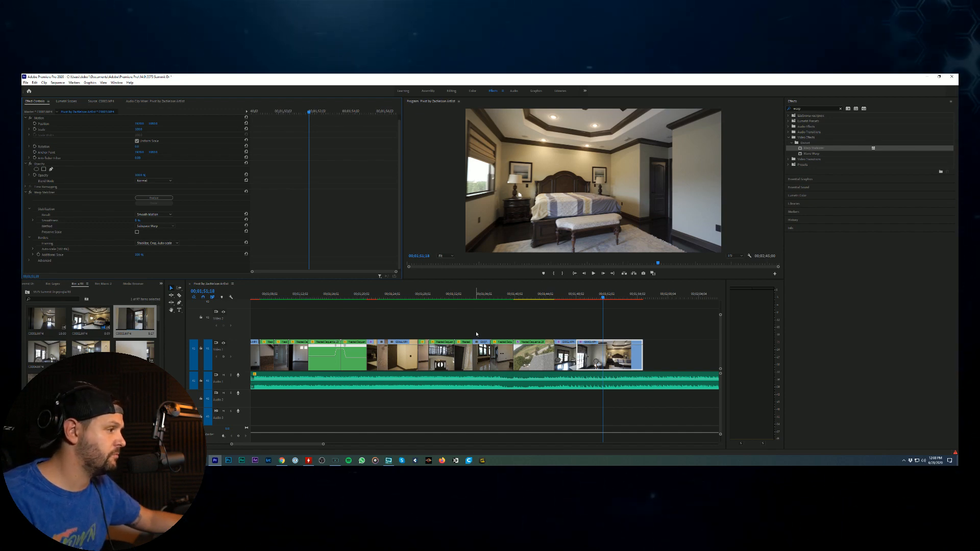
{"action": "left_click", "coordinate": [602, 351]}
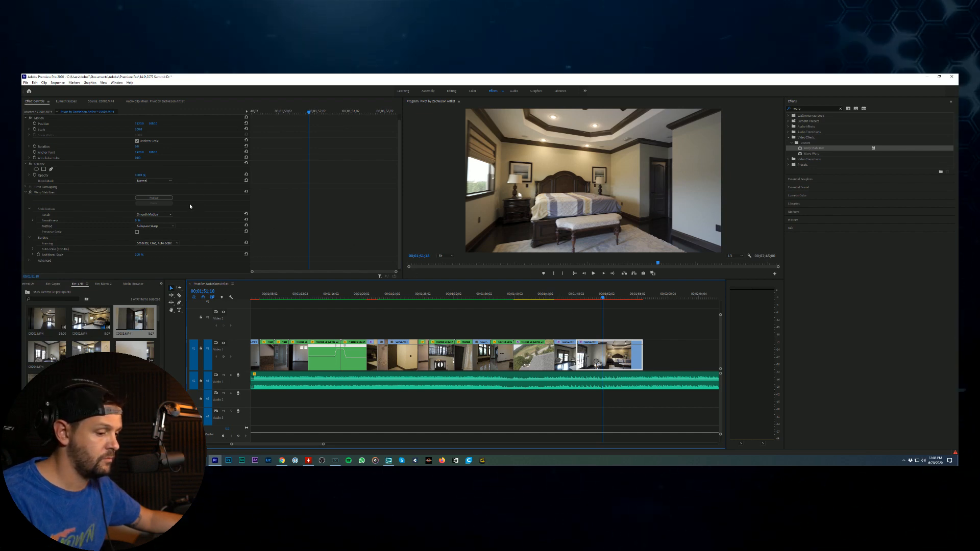
{"action": "left_click", "coordinate": [151, 201]}
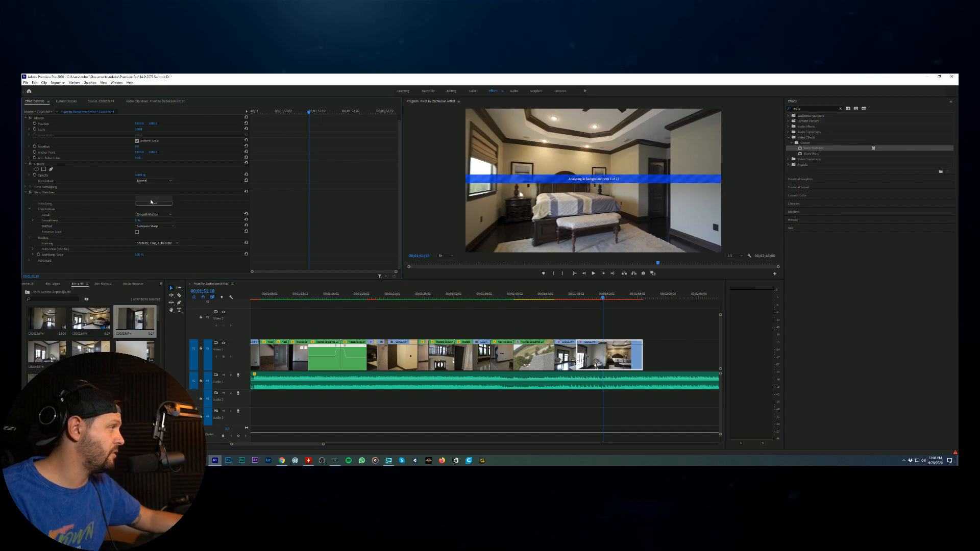
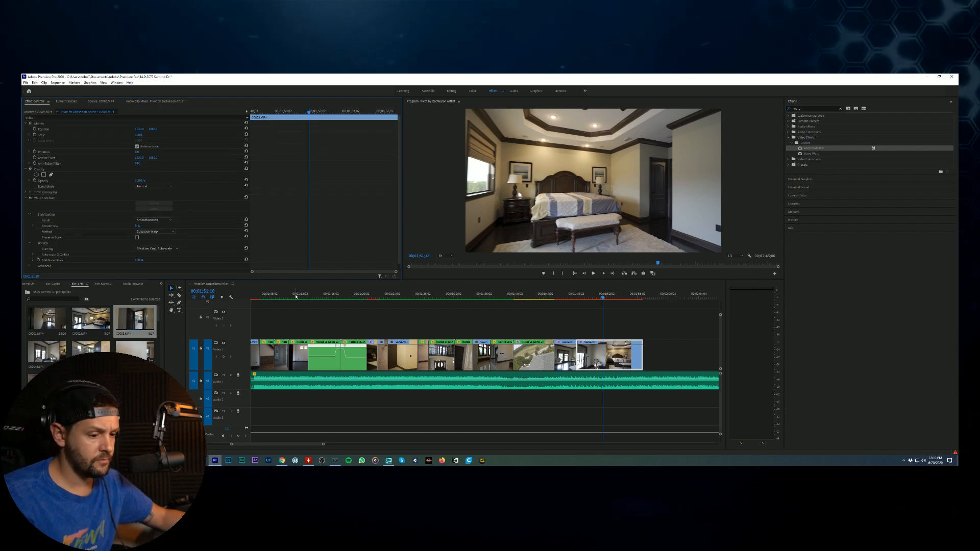
Step: Play from the aerial nest through the stabilized bedroom clip to check the shots up to the bathroom doorway
{"action": "left_click", "coordinate": [539, 294]}
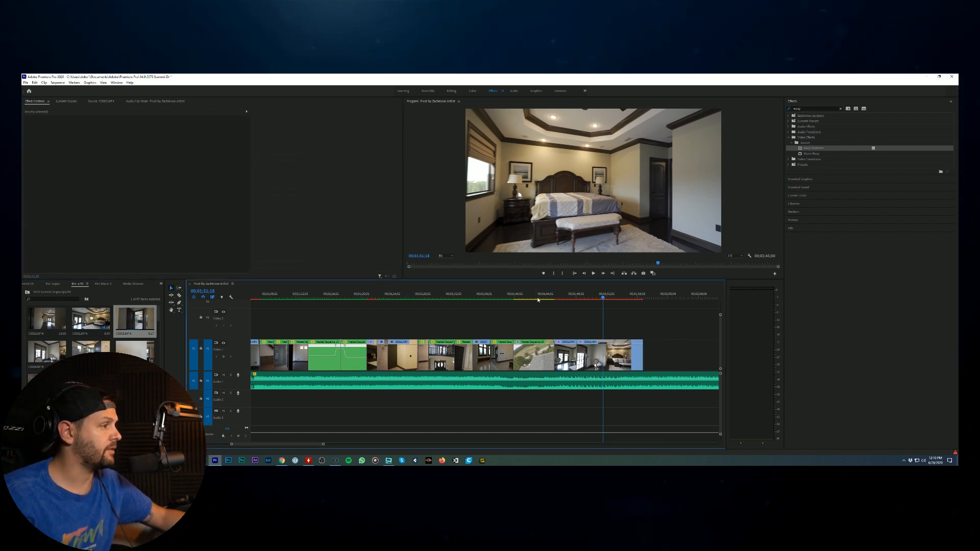
{"action": "left_click", "coordinate": [592, 274]}
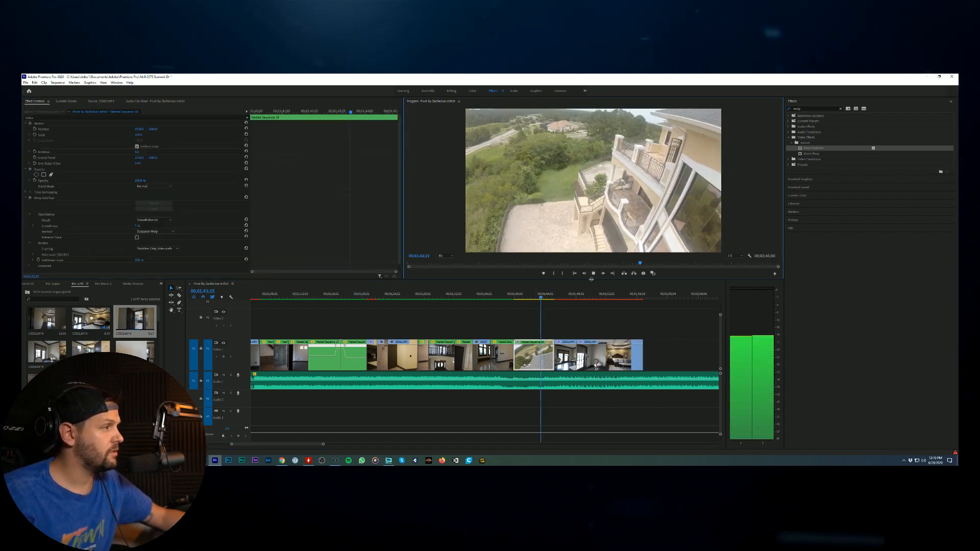
{"action": "left_click", "coordinate": [593, 274]}
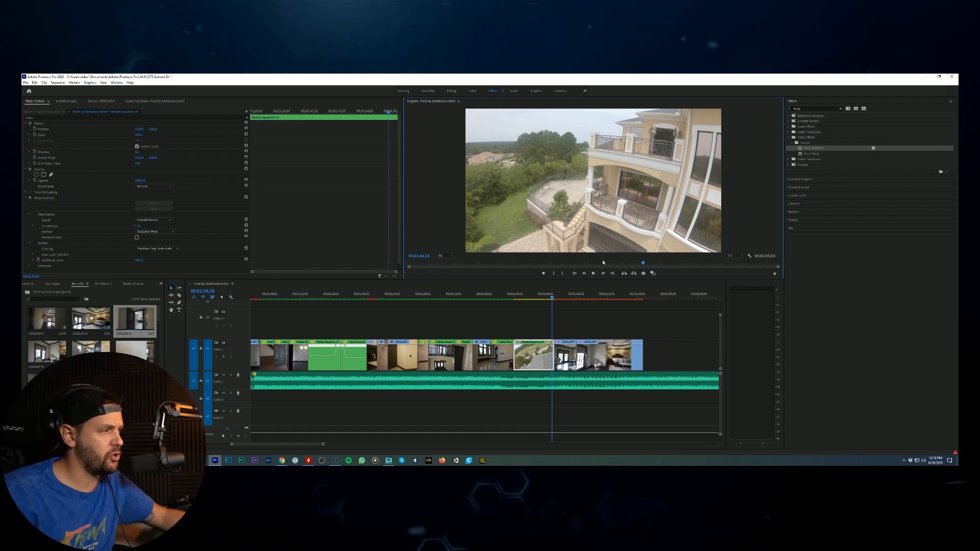
{"action": "left_click", "coordinate": [593, 274]}
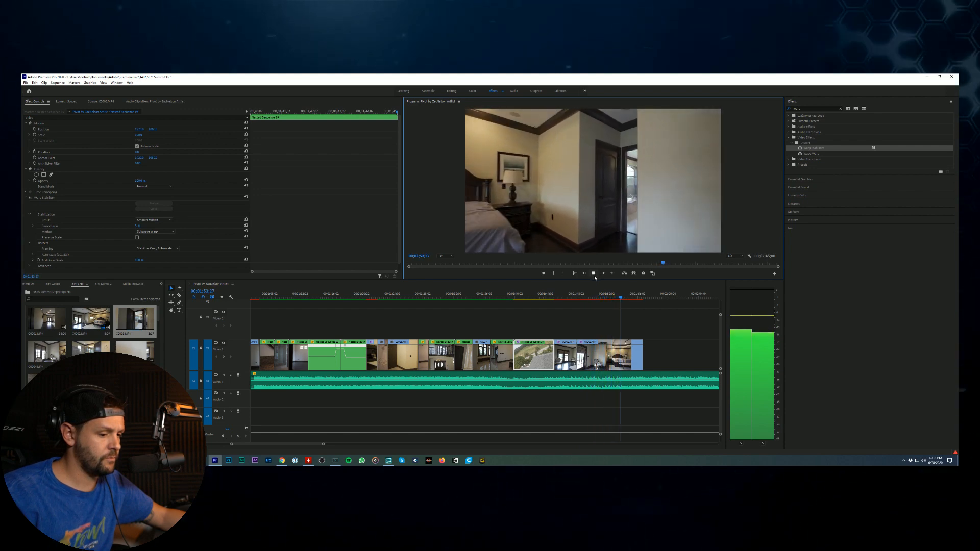
{"action": "left_click", "coordinate": [594, 276]}
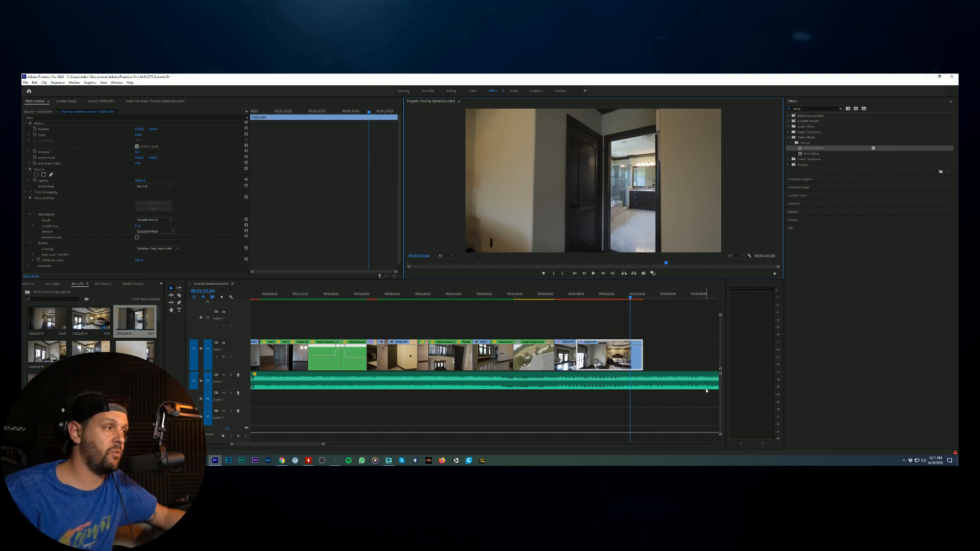
Step: Trim the bedroom-to-bathroom clip's tail to the doorway frame at 00;01;56;04 and review its ending
{"action": "left_click_drag", "start_coordinate": [629, 296], "coordinate": [637, 298]}
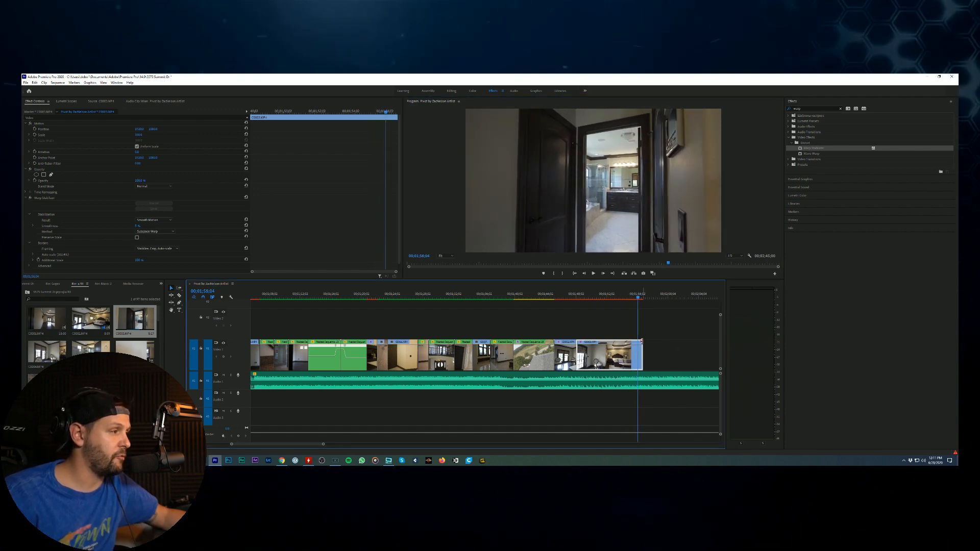
{"action": "left_click_drag", "start_coordinate": [636, 340], "coordinate": [635, 341]}
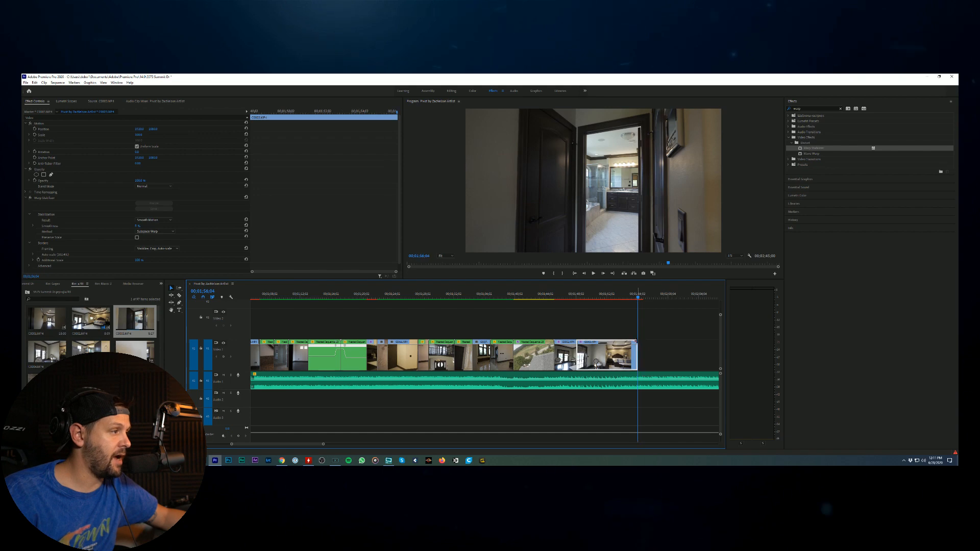
{"action": "left_click", "coordinate": [613, 298]}
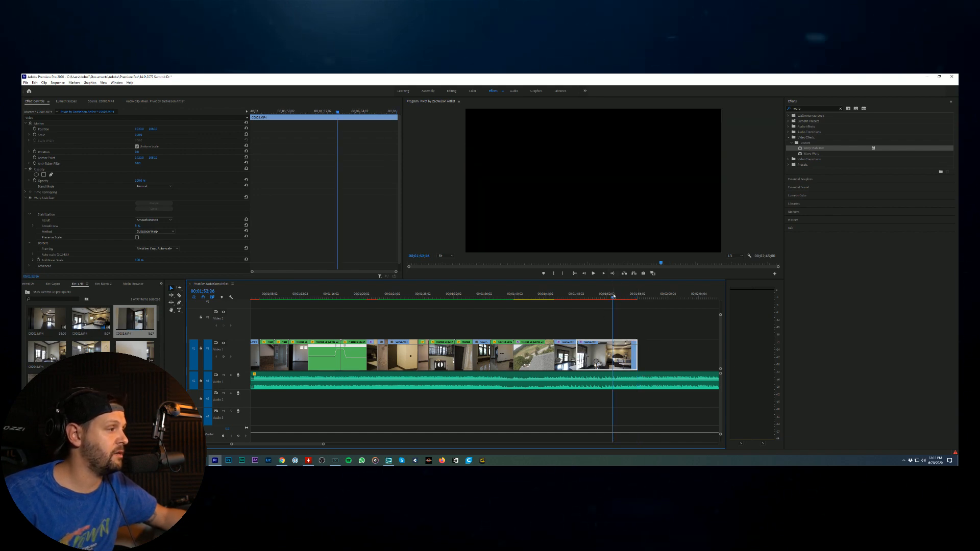
{"action": "key", "text": "space"}
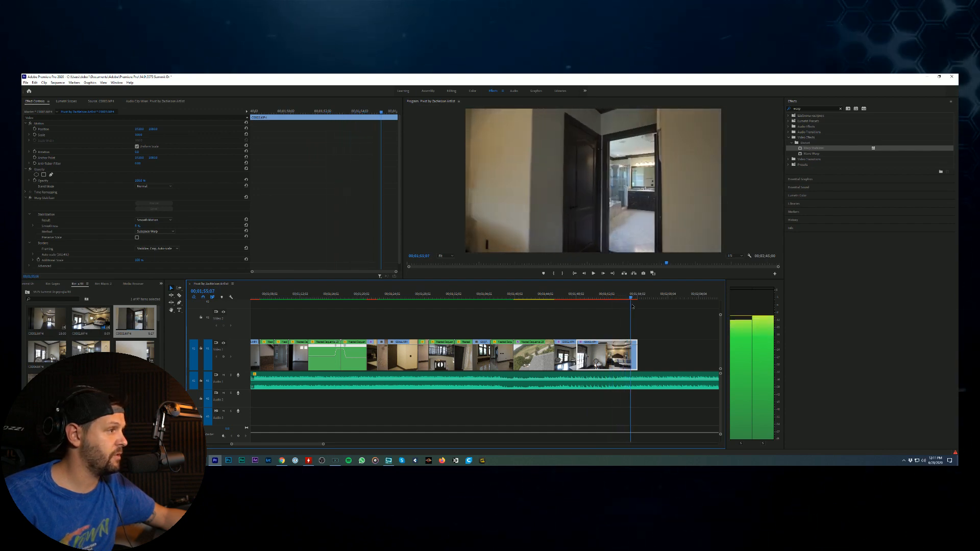
{"action": "key", "text": "space"}
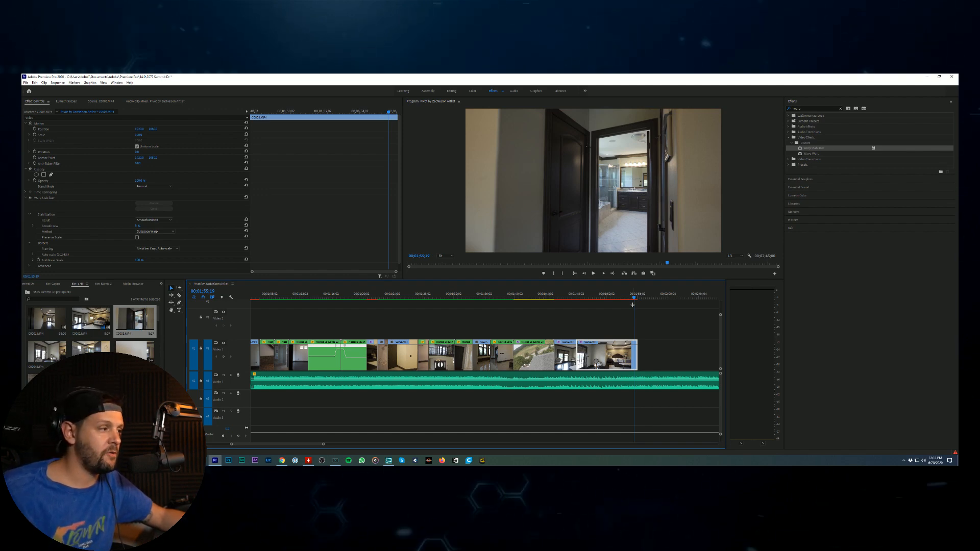
{"action": "left_click", "coordinate": [572, 293]}
{"action": "left_click_drag", "start_coordinate": [576, 292], "coordinate": [635, 315]}
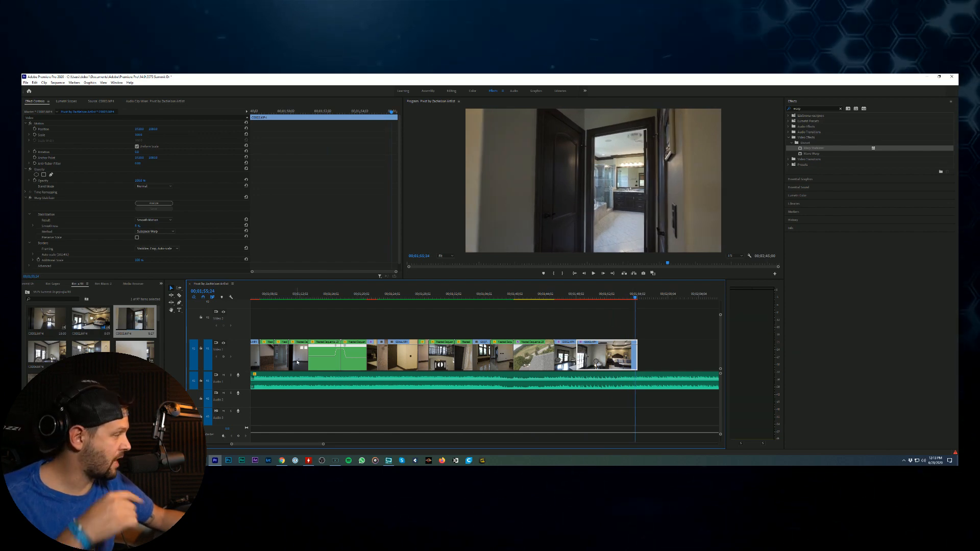
Step: Mark In and Out points on the bathtub faucet clip and add that range after the bathroom doorway clip in the sequence
{"action": "double_click", "coordinate": [258, 354]}
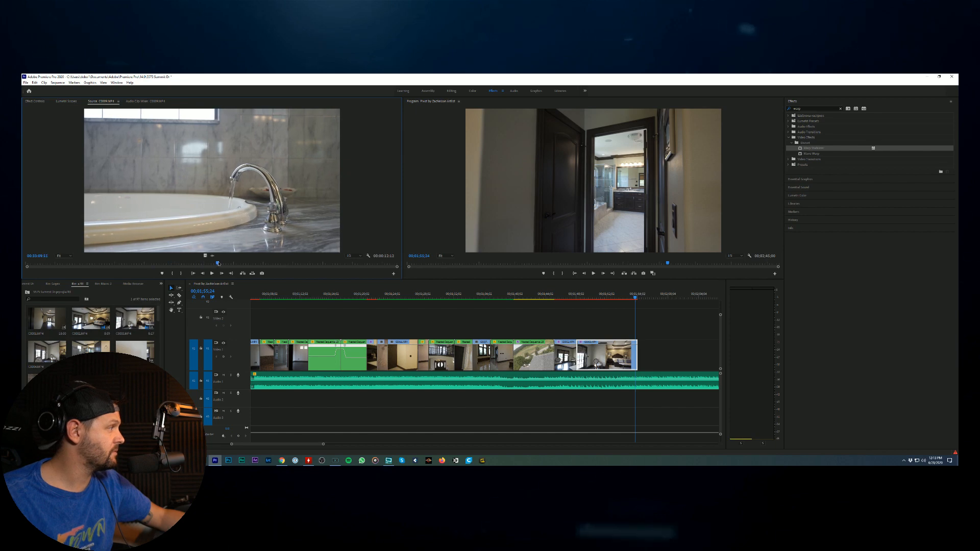
{"action": "left_click", "coordinate": [262, 264]}
{"action": "left_click", "coordinate": [72, 265]}
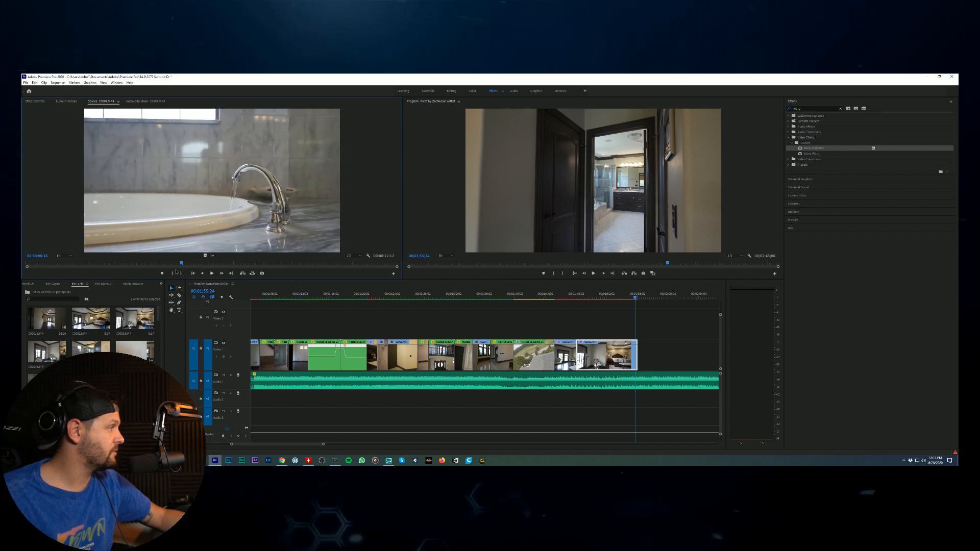
{"action": "key", "text": "i"}
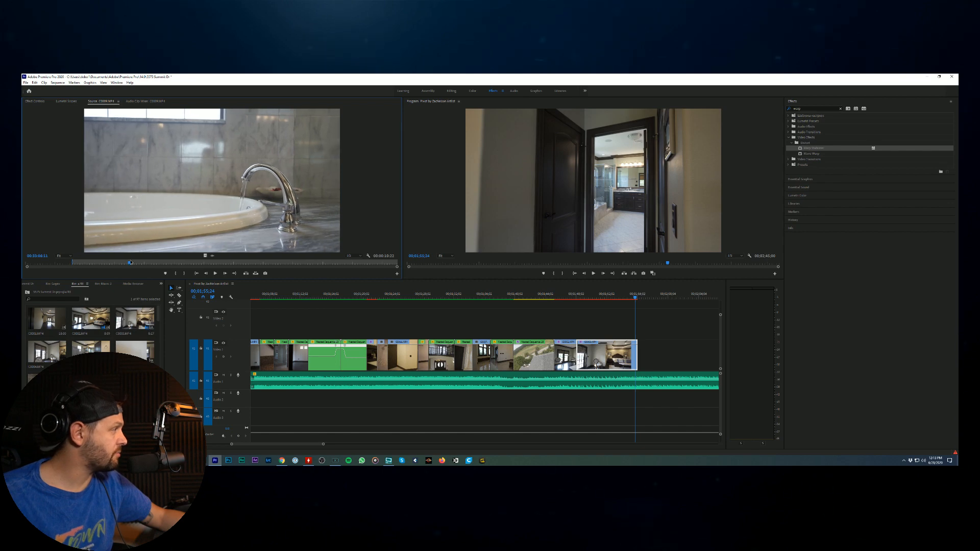
{"action": "left_click", "coordinate": [279, 262]}
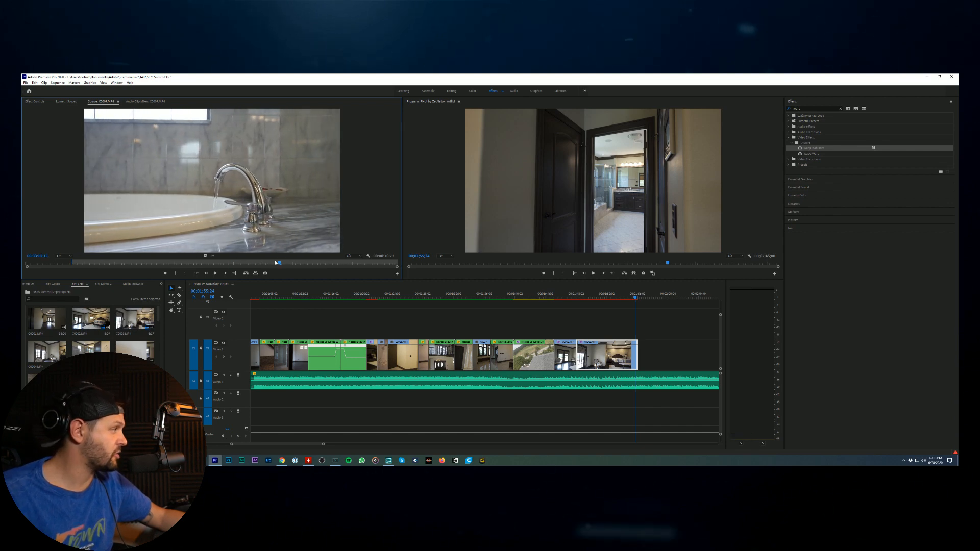
{"action": "left_click_drag", "start_coordinate": [240, 240], "coordinate": [637, 357]}
{"action": "scroll", "coordinate": [660, 318], "scroll_direction": "down", "scroll_amount": 1}
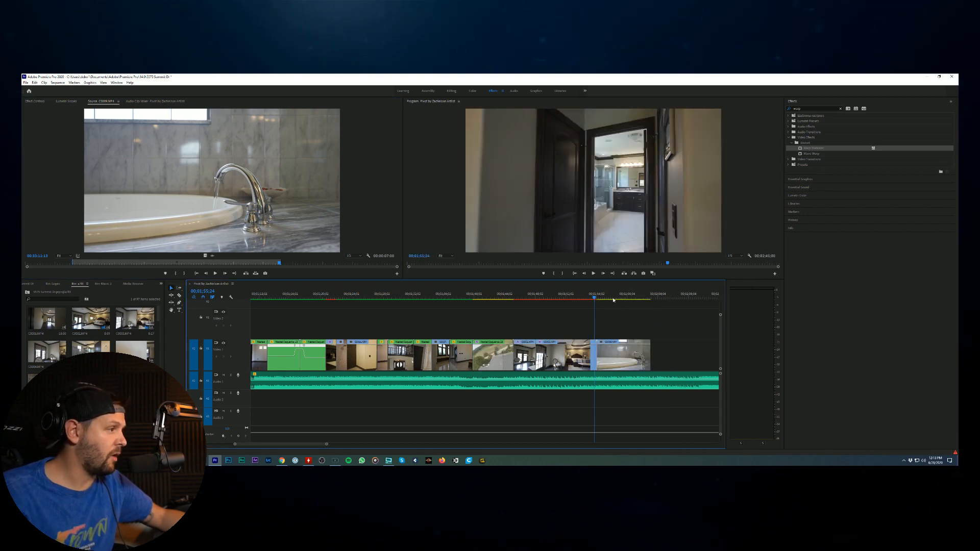
Step: Scrub the bathtub faucet clip in the sequence and trim its tail to about 00;02;01
{"action": "left_click_drag", "start_coordinate": [597, 297], "coordinate": [640, 307]}
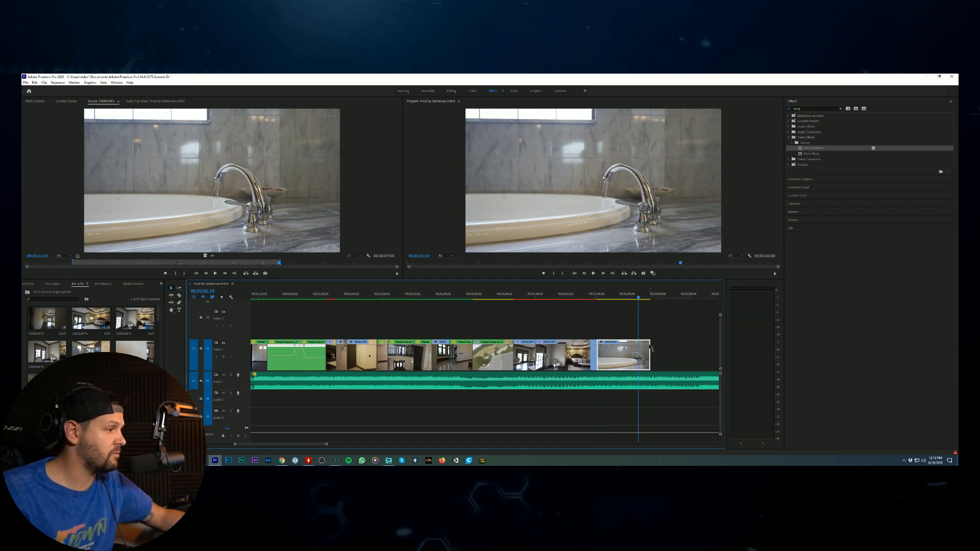
{"action": "left_click_drag", "start_coordinate": [649, 354], "coordinate": [637, 354]}
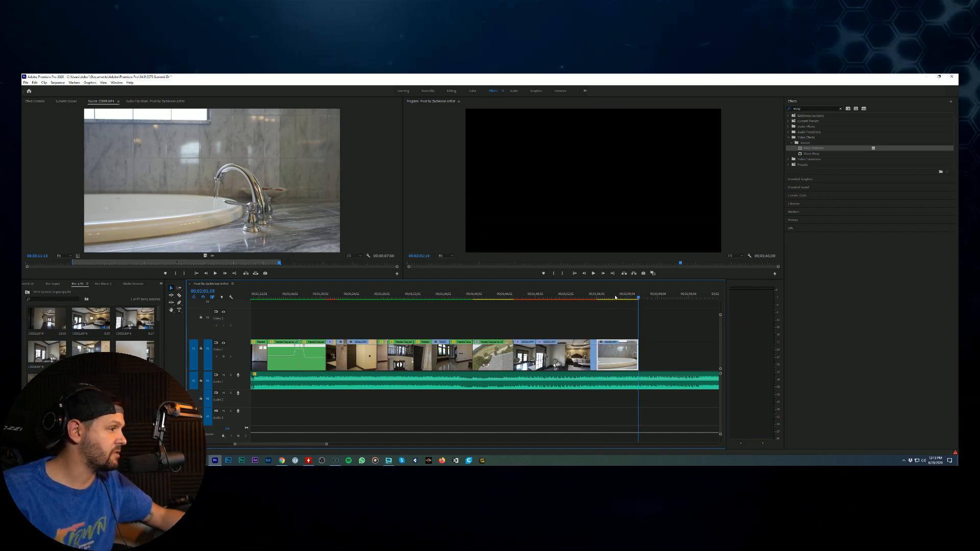
{"action": "left_click", "coordinate": [614, 297]}
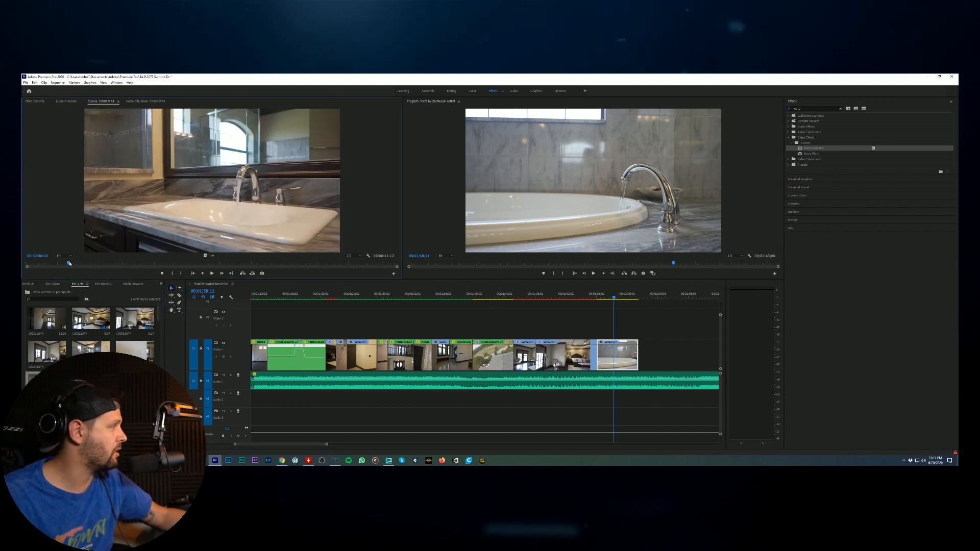
Step: Mark In and Out points on the sink faucet clip, add it after the bathtub clip and scrub through it
{"action": "left_click_drag", "start_coordinate": [69, 263], "coordinate": [325, 266]}
{"action": "key", "text": "o"}
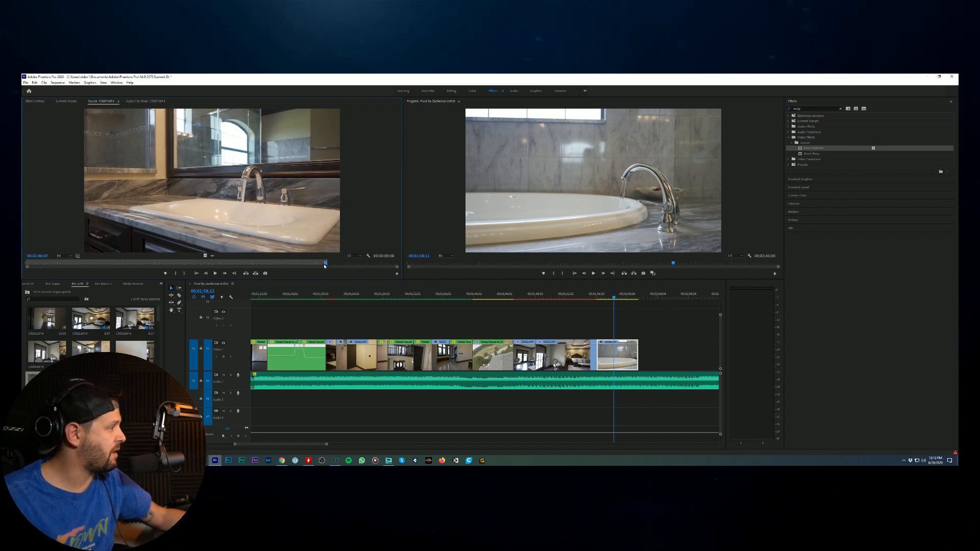
{"action": "left_click_drag", "start_coordinate": [321, 264], "coordinate": [116, 278]}
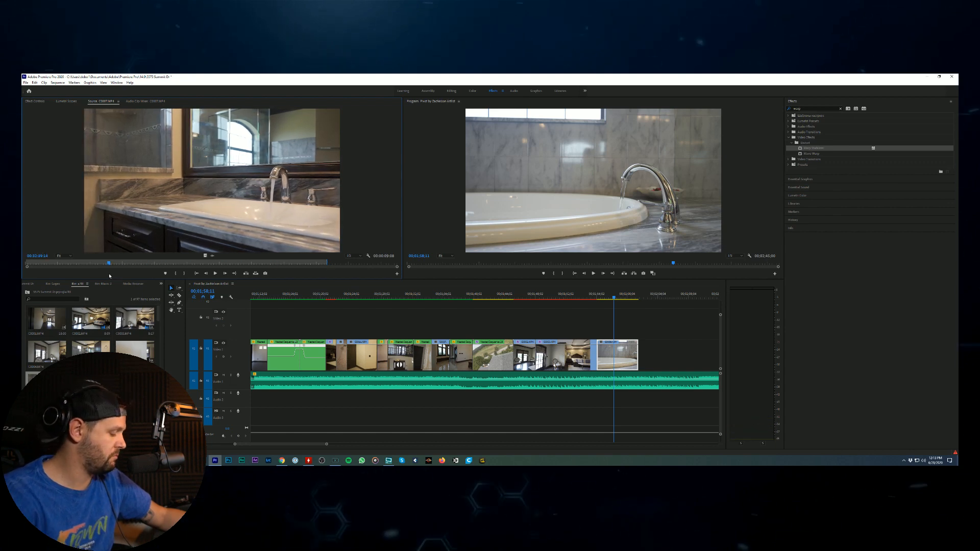
{"action": "key", "text": "i"}
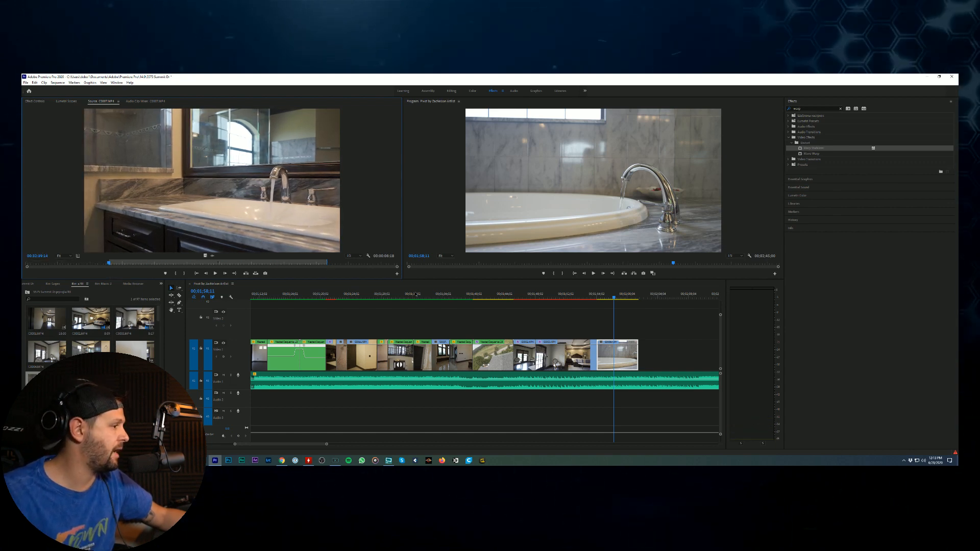
{"action": "left_click_drag", "start_coordinate": [212, 180], "coordinate": [637, 347]}
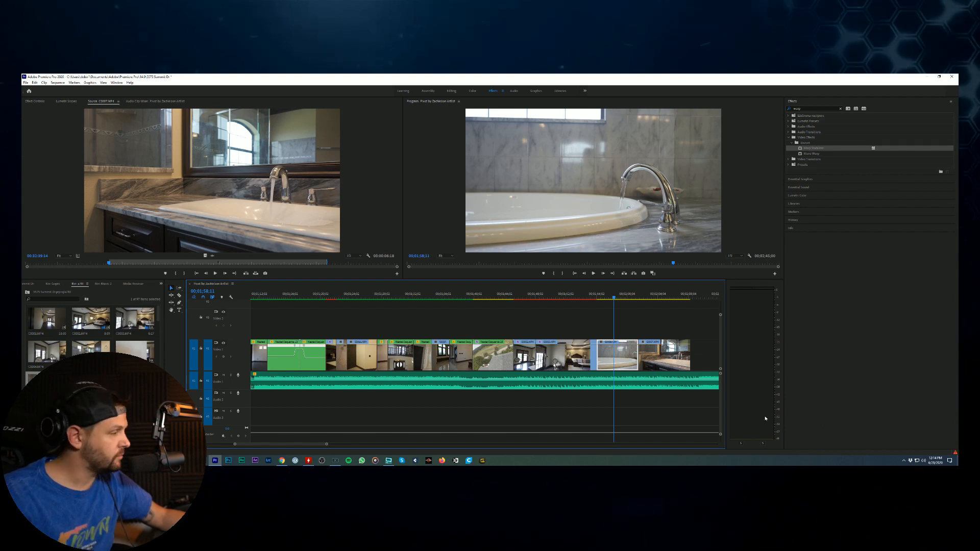
{"action": "scroll", "coordinate": [627, 302], "scroll_direction": "down", "scroll_amount": 1}
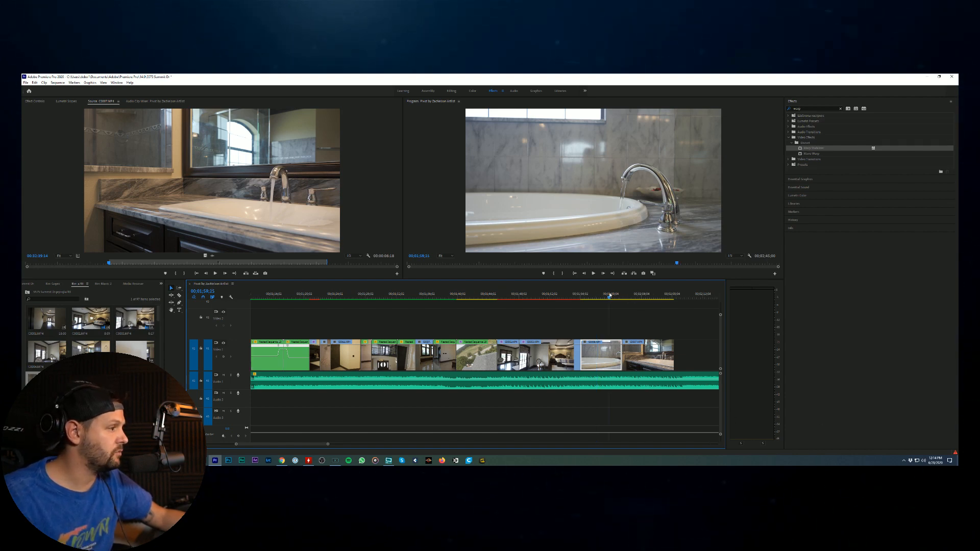
{"action": "left_click_drag", "start_coordinate": [609, 295], "coordinate": [671, 295]}
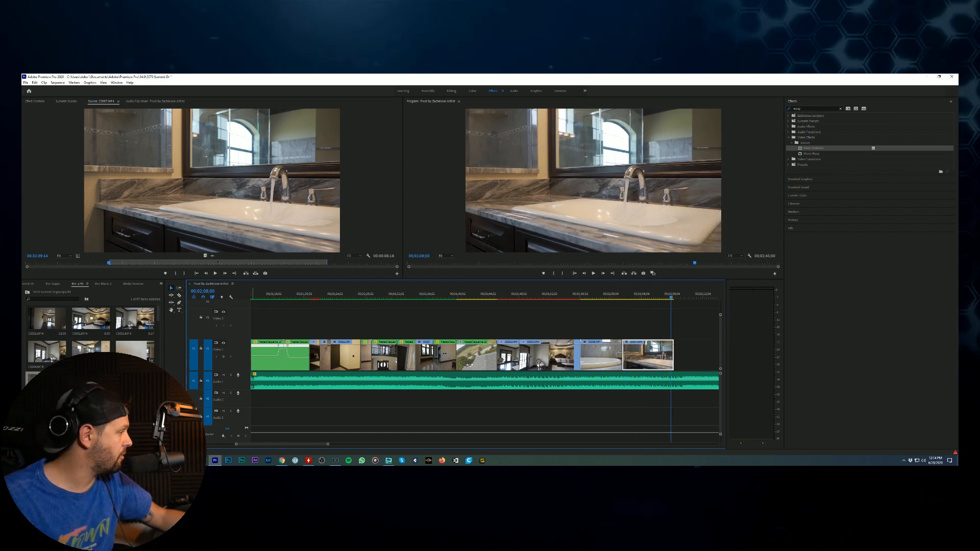
Step: Mark a range of the vanity reveal clip, add it after the sink faucet clip and scrub to its end
{"action": "double_click", "coordinate": [134, 348]}
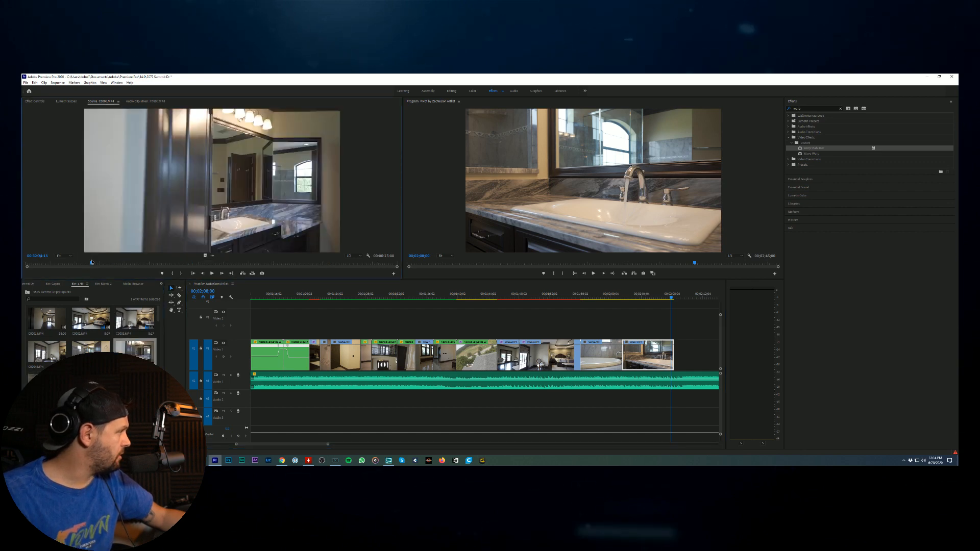
{"action": "left_click", "coordinate": [99, 263]}
{"action": "left_click_drag", "start_coordinate": [99, 263], "coordinate": [835, 461]}
{"action": "key", "text": "i"}
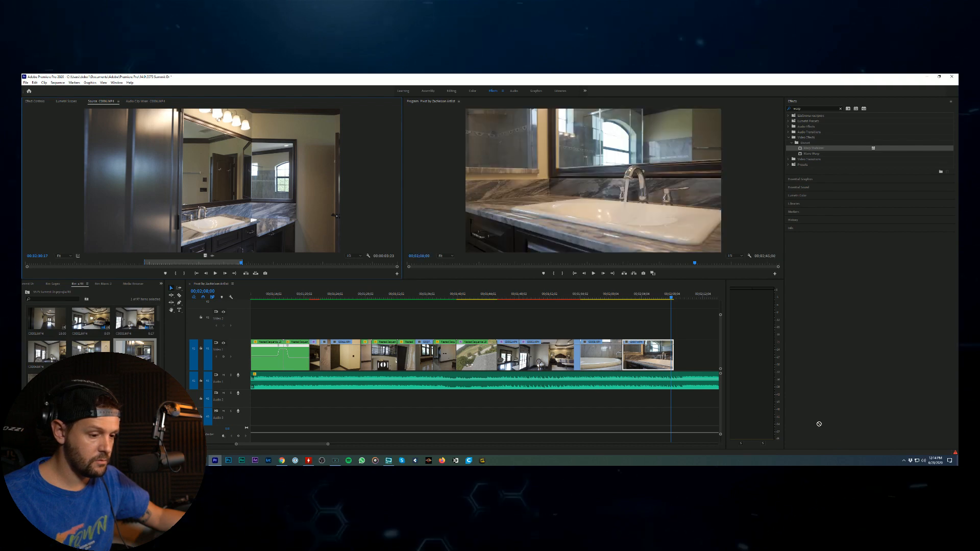
{"action": "left_click_drag", "start_coordinate": [818, 424], "coordinate": [679, 358]}
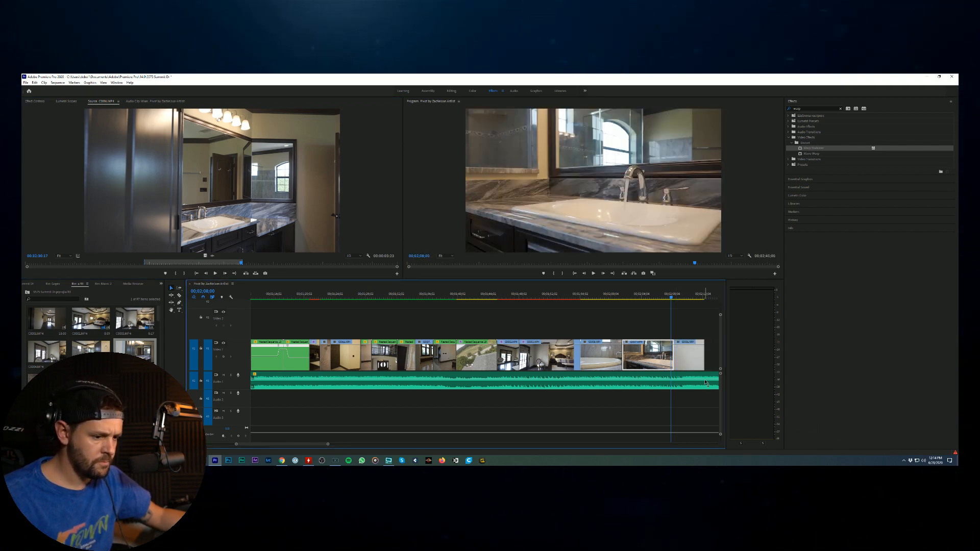
{"action": "scroll", "coordinate": [705, 381], "scroll_direction": "down", "scroll_amount": 2}
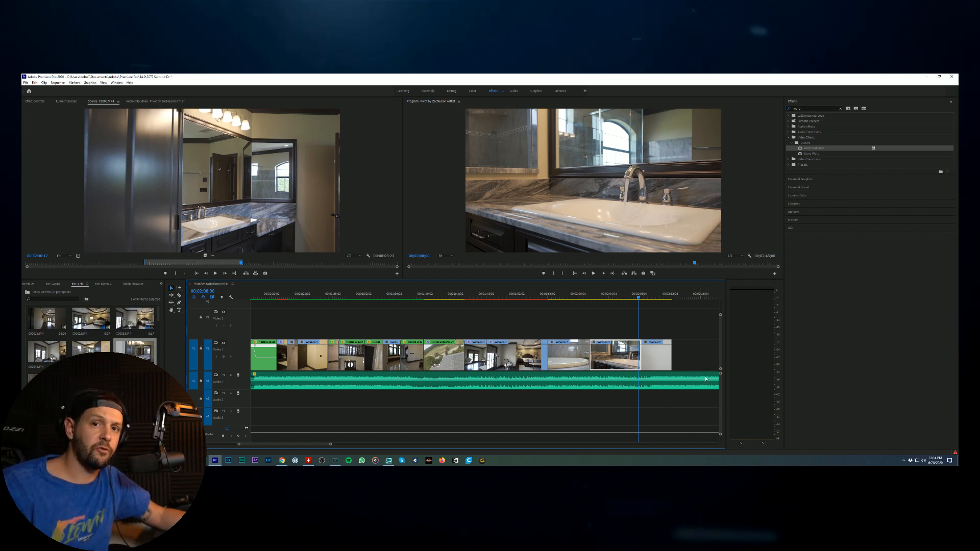
{"action": "left_click_drag", "start_coordinate": [641, 297], "coordinate": [671, 301]}
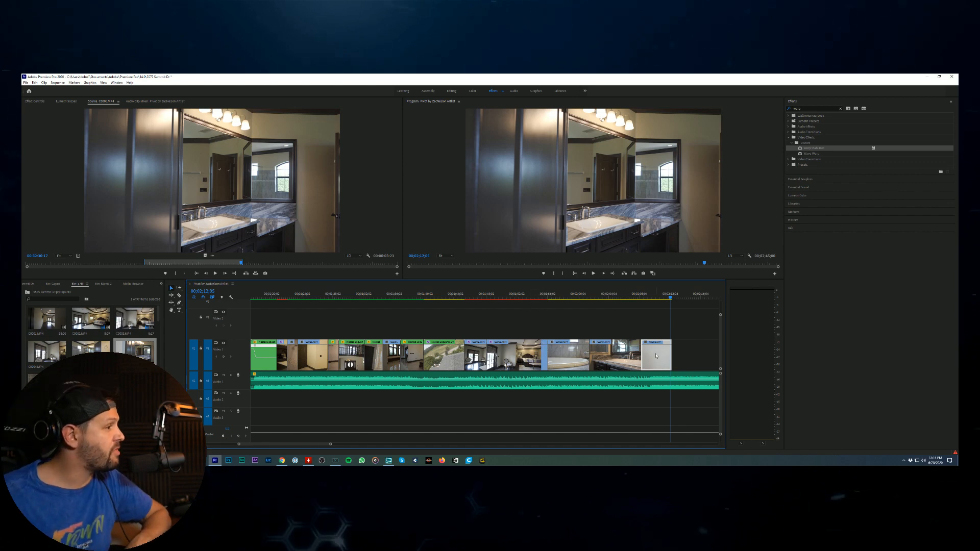
{"action": "scroll", "coordinate": [647, 324], "scroll_direction": "down", "scroll_amount": 1}
{"action": "scroll", "coordinate": [633, 316], "scroll_direction": "down", "scroll_amount": 1}
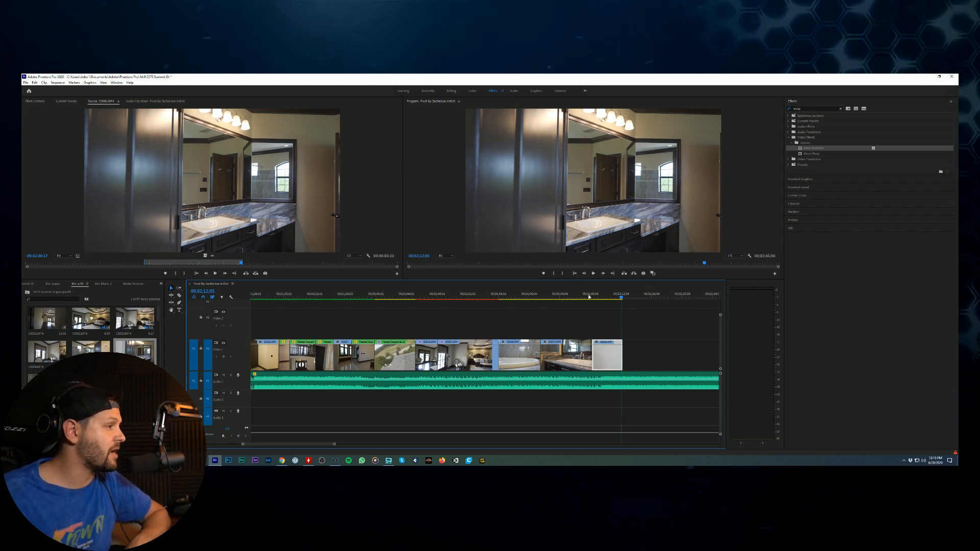
Step: Reverse the speed of the sink faucet clip in the sequence and scrub through the bathroom shots to check the movement
{"action": "left_click", "coordinate": [547, 297]}
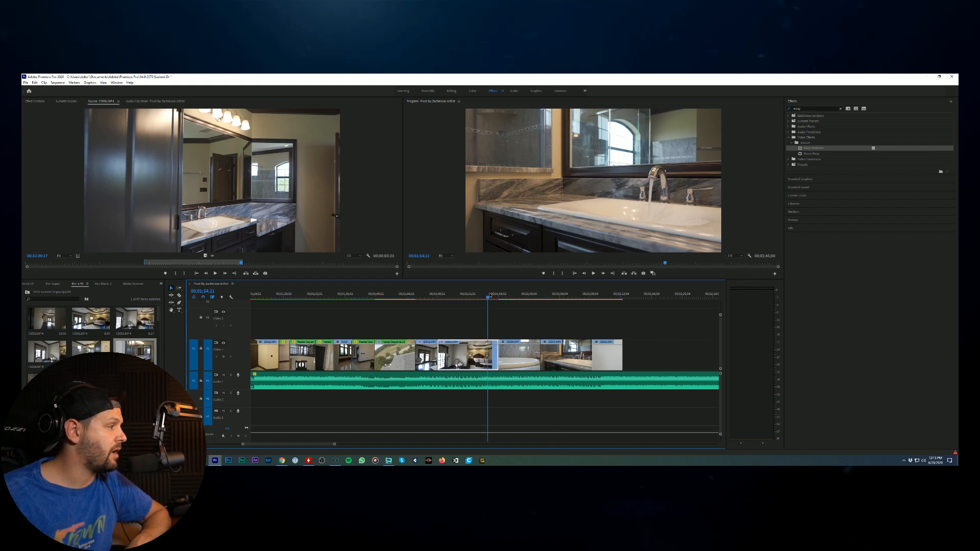
{"action": "left_click_drag", "start_coordinate": [489, 297], "coordinate": [569, 332]}
{"action": "right_click", "coordinate": [570, 357]}
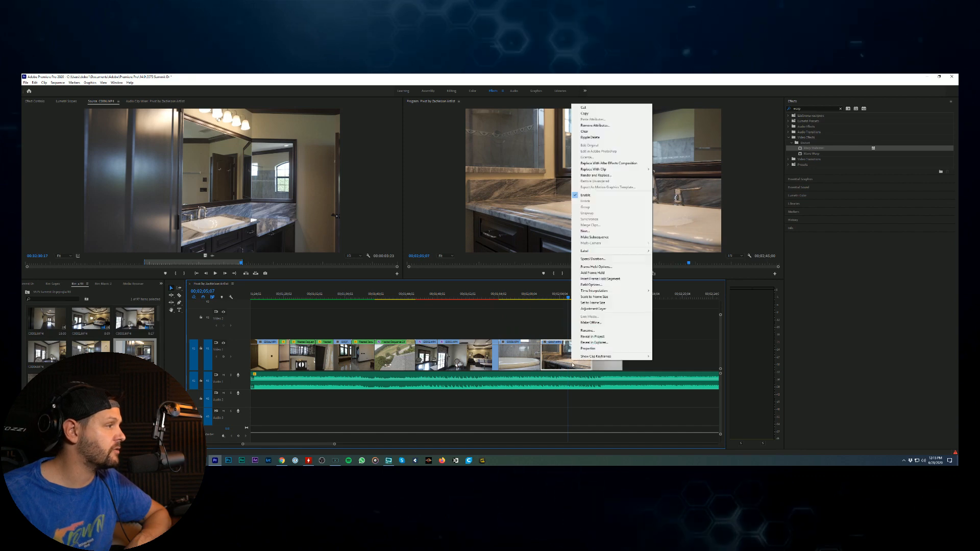
{"action": "left_click", "coordinate": [607, 259]}
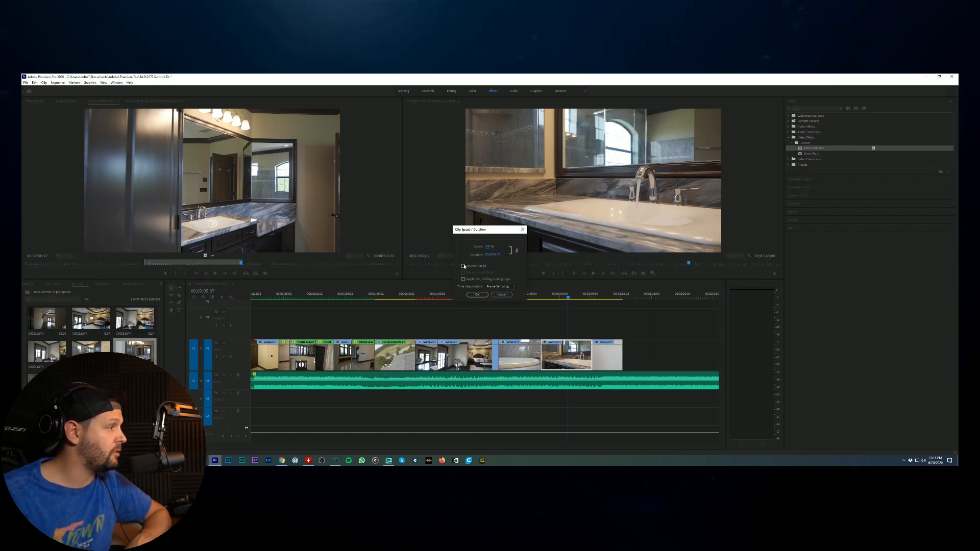
{"action": "left_click", "coordinate": [477, 295]}
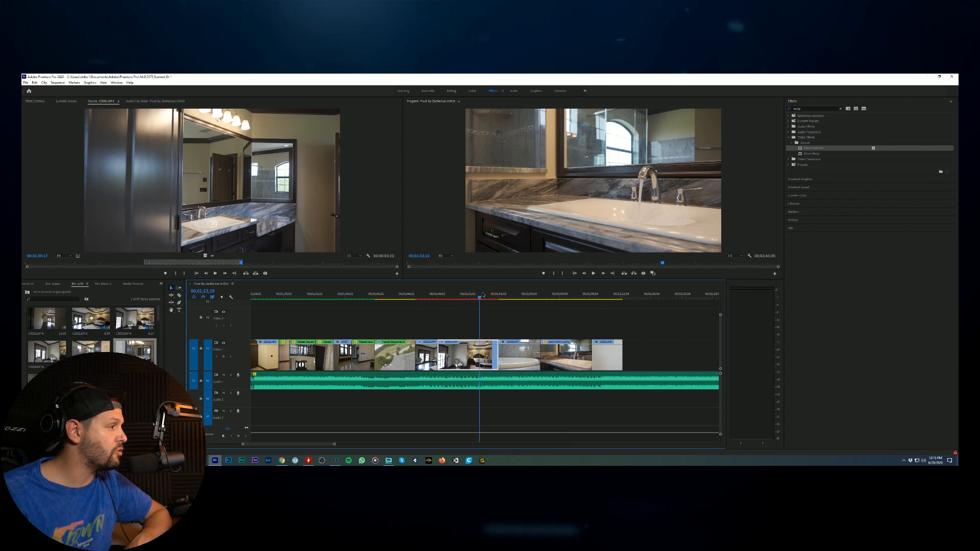
{"action": "left_click_drag", "start_coordinate": [481, 297], "coordinate": [616, 301]}
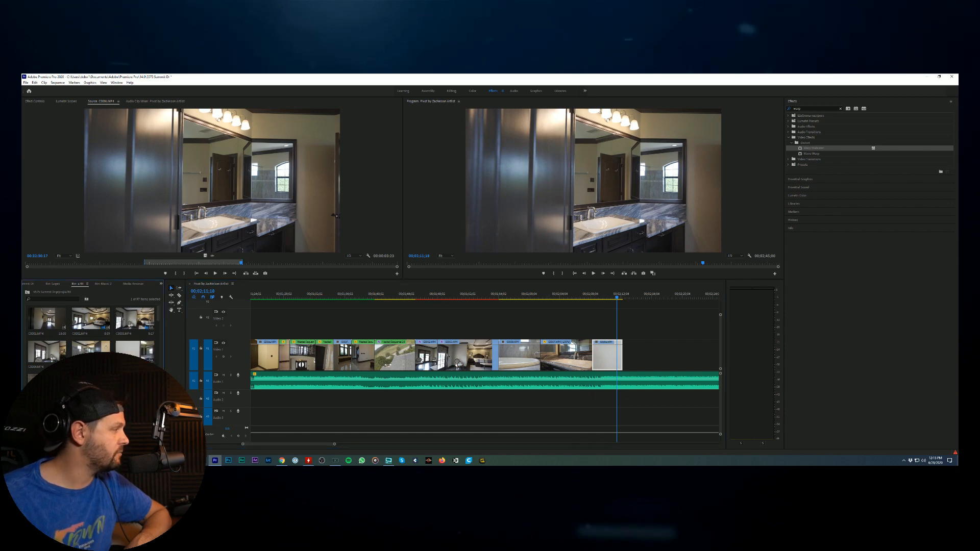
Step: Mark In and Out points near the end of the wide bathroom clip and add that range after the vanity clip
{"action": "key", "text": "ctrl+shift+x"}
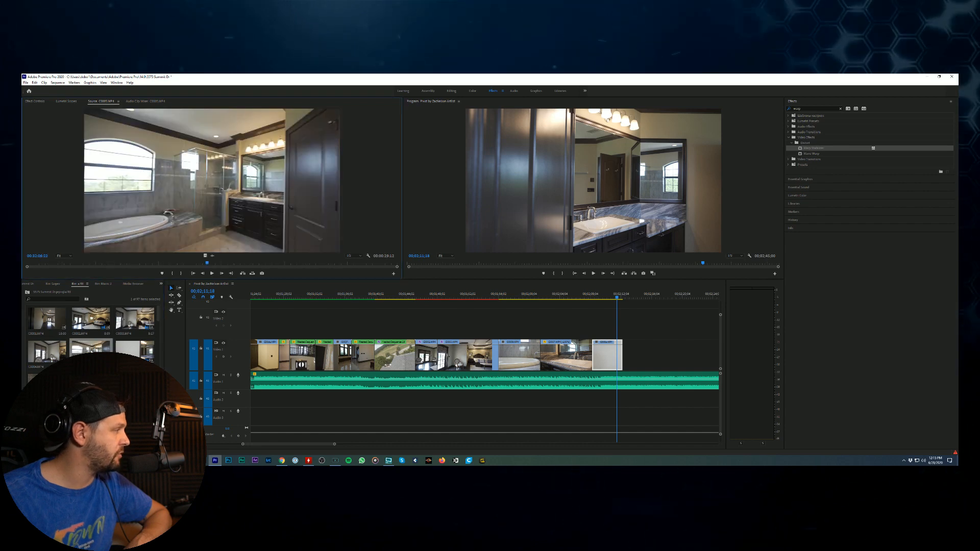
{"action": "left_click_drag", "start_coordinate": [77, 264], "coordinate": [69, 263]}
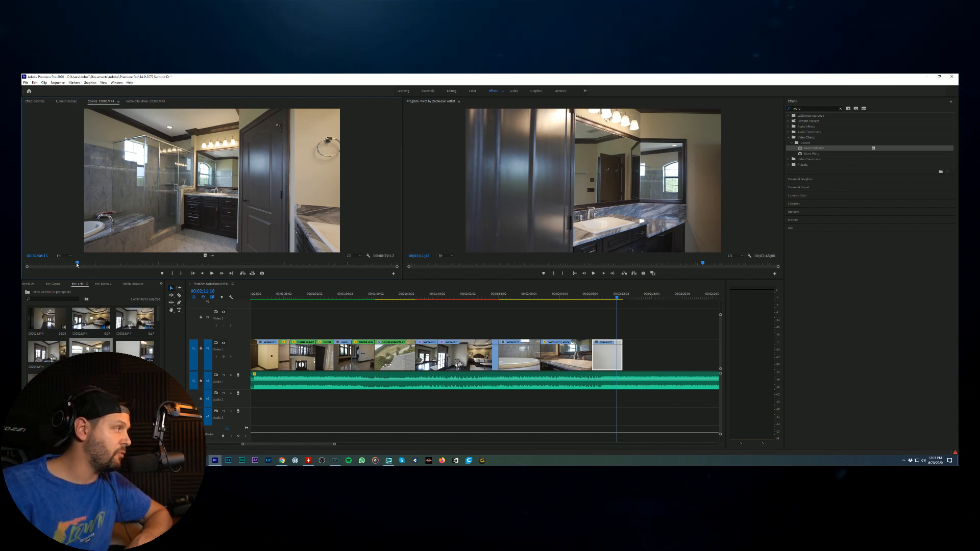
{"action": "left_click_drag", "start_coordinate": [77, 264], "coordinate": [156, 267]}
{"action": "key", "text": "i"}
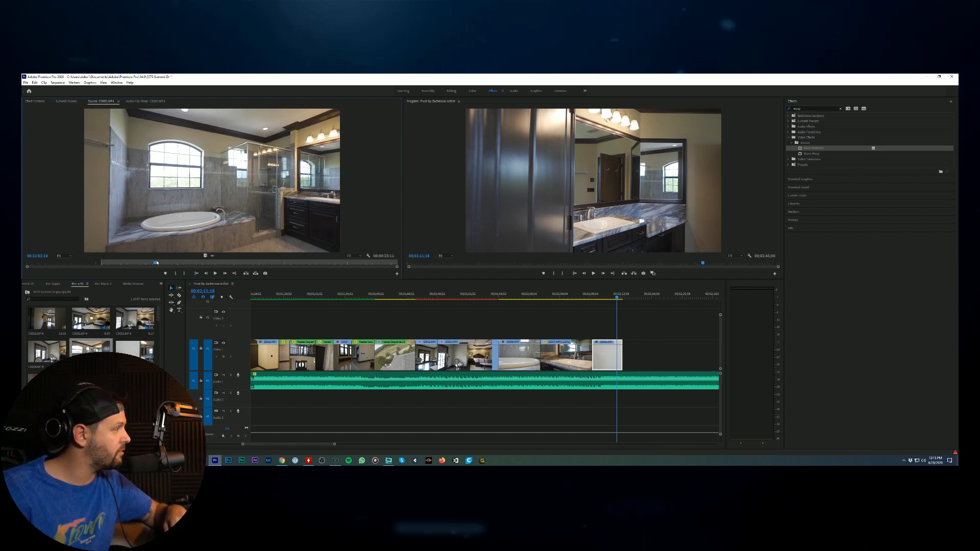
{"action": "left_click_drag", "start_coordinate": [156, 262], "coordinate": [316, 263]}
{"action": "left_click_drag", "start_coordinate": [316, 264], "coordinate": [376, 267]}
{"action": "key", "text": "i"}
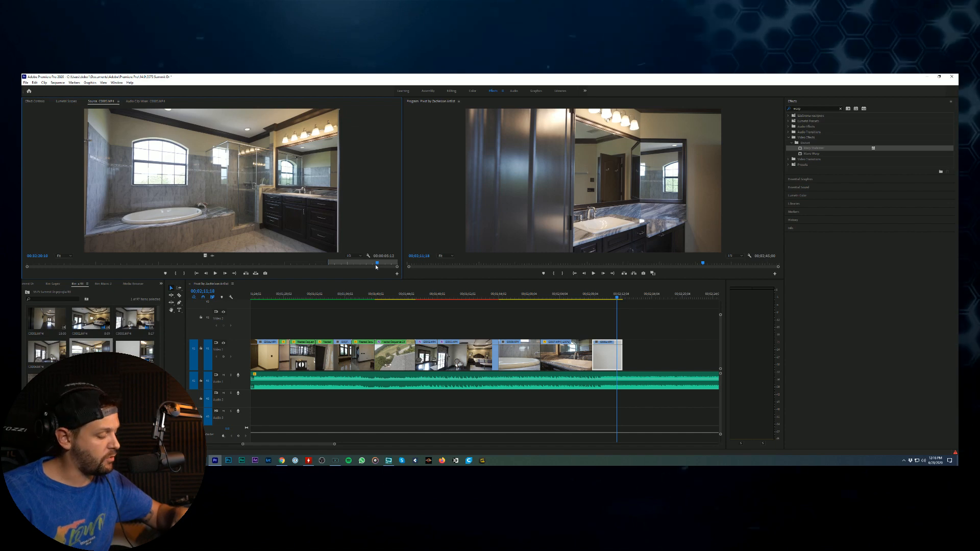
{"action": "key", "text": "o"}
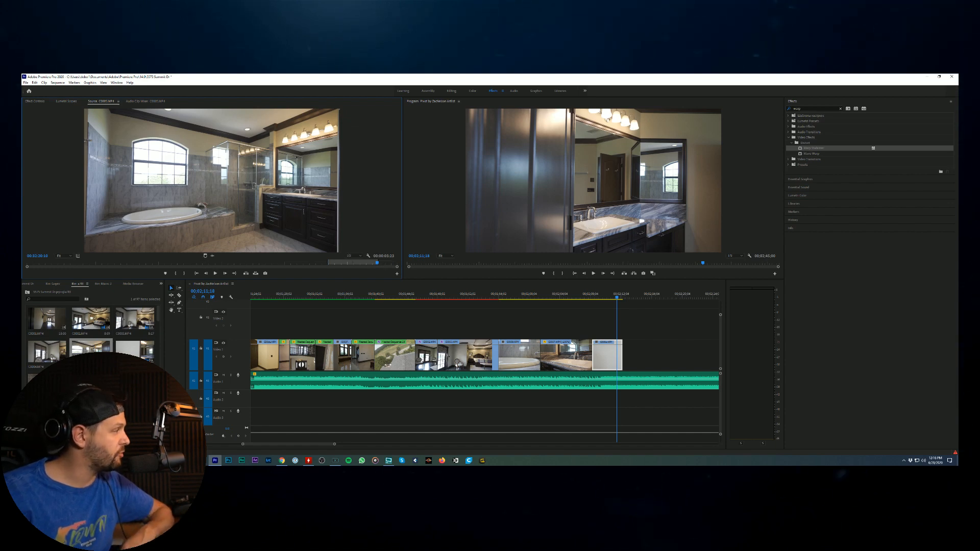
{"action": "left_click_drag", "start_coordinate": [205, 256], "coordinate": [626, 363]}
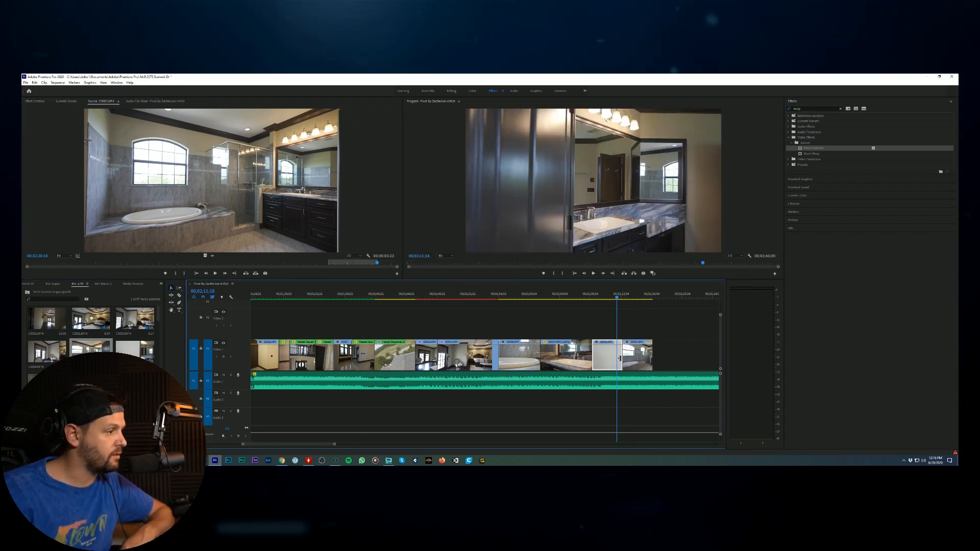
{"action": "scroll", "coordinate": [644, 376], "scroll_direction": "down", "scroll_amount": 1}
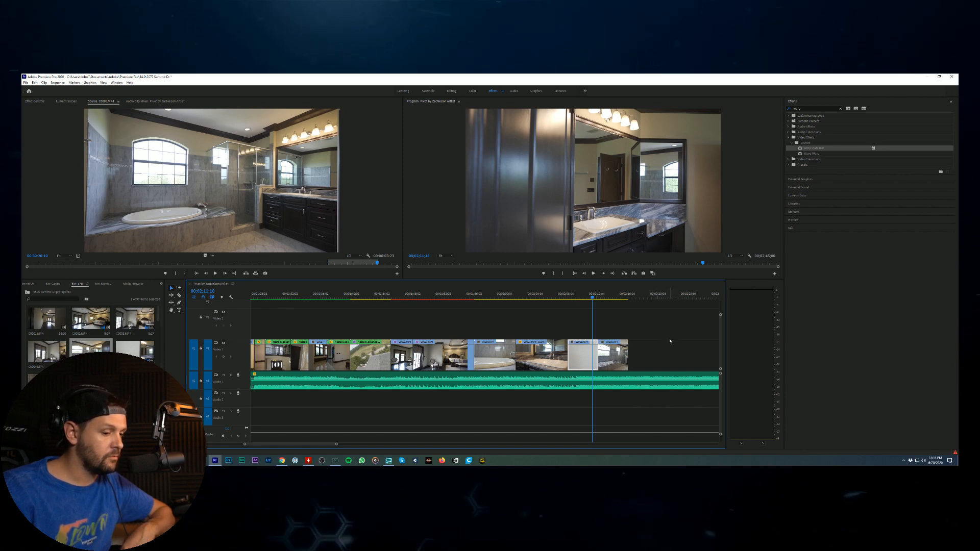
Step: Play the wide bathroom clip at the end of the sequence to check its movement against the music
{"action": "left_click", "coordinate": [608, 296]}
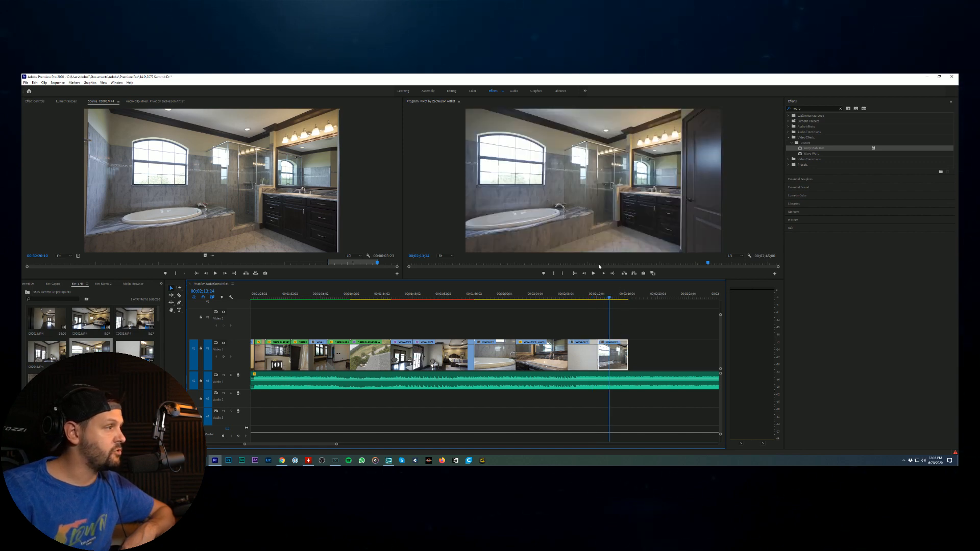
{"action": "key", "text": "space"}
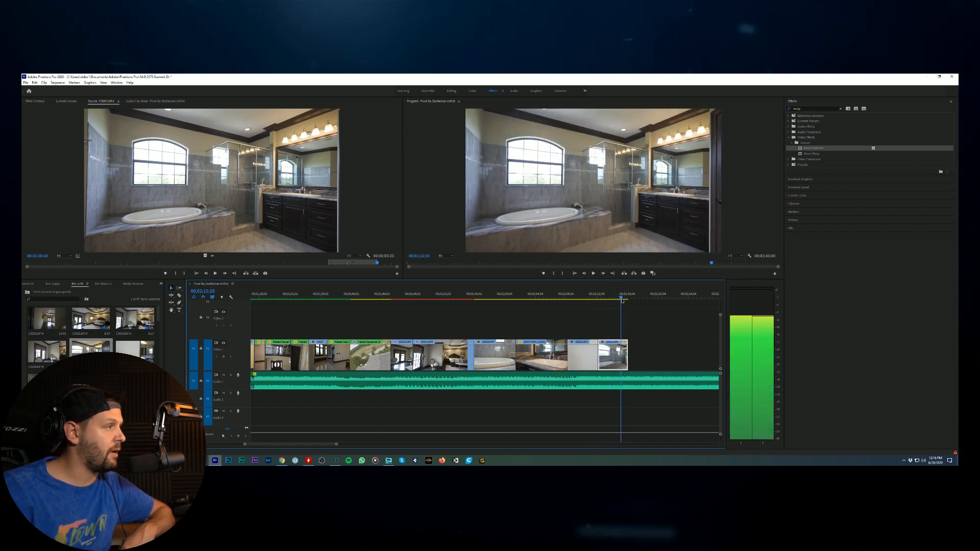
{"action": "key", "text": "space"}
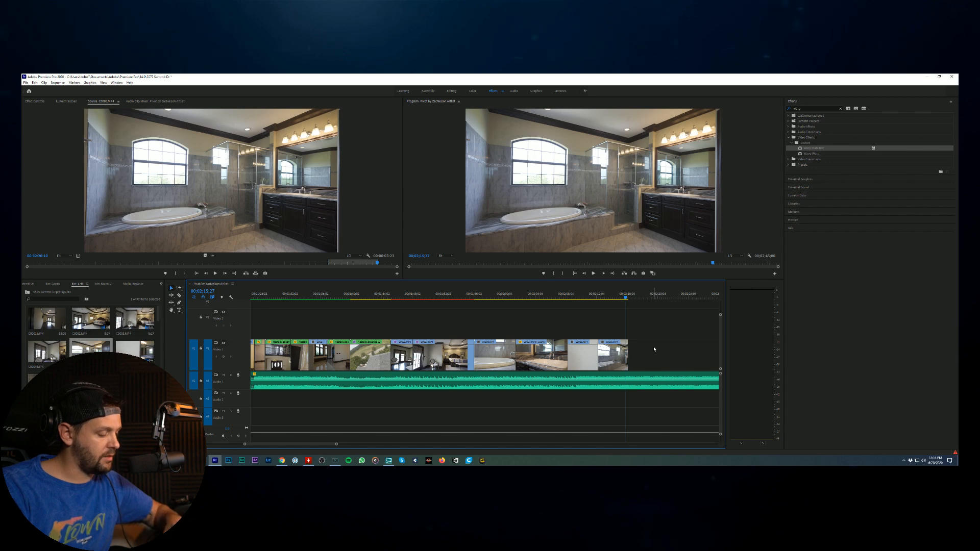
Step: Trim the end of the wide bathroom clip back to 02;15;24 and play it to check its movement
{"action": "key", "text": "equal"}
{"action": "key", "text": "equal"}
{"action": "left_click_drag", "start_coordinate": [485, 300], "coordinate": [481, 299]}
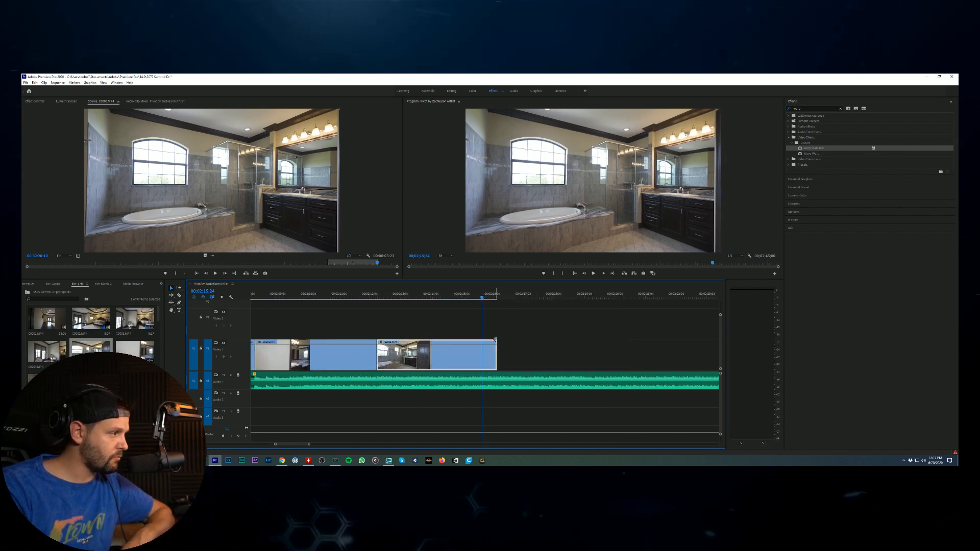
{"action": "left_click_drag", "start_coordinate": [495, 352], "coordinate": [482, 340]}
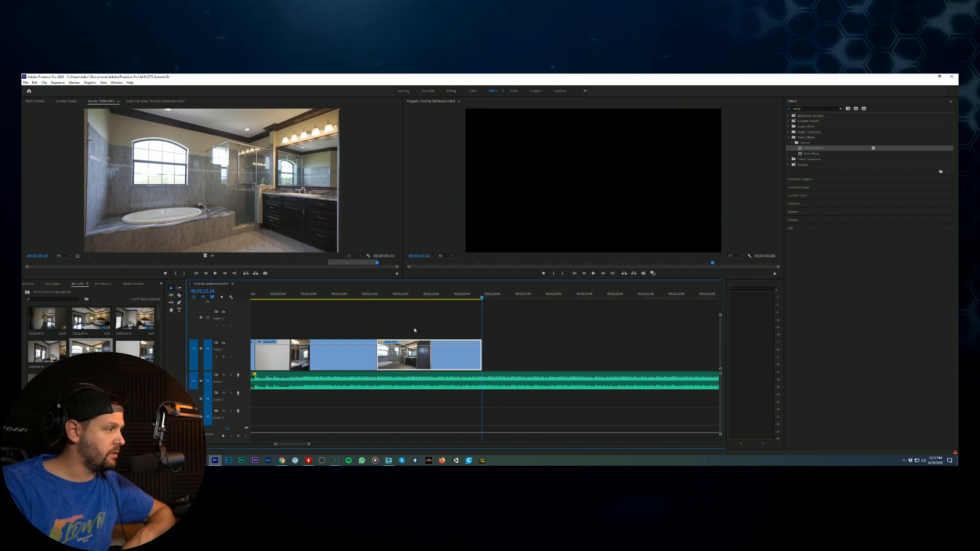
{"action": "left_click", "coordinate": [410, 296]}
{"action": "key", "text": "space"}
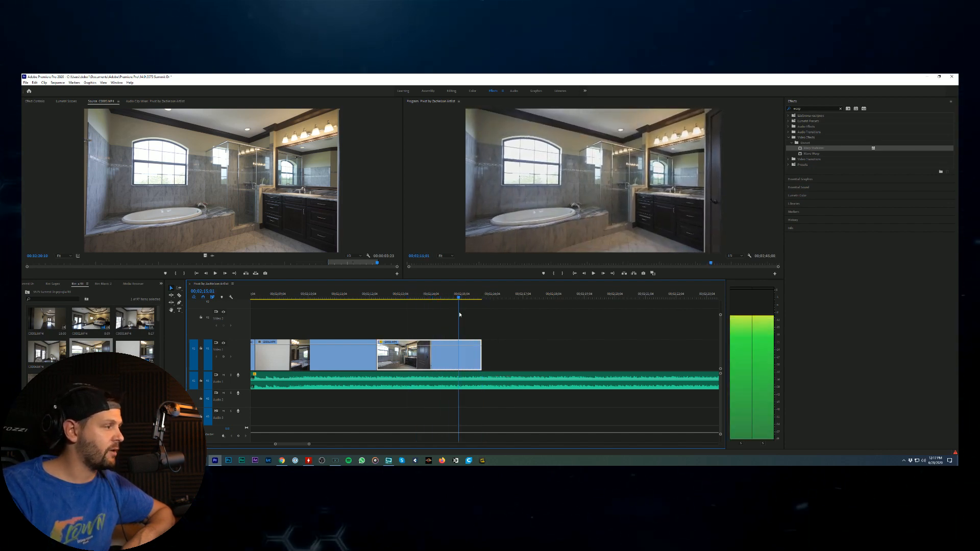
{"action": "key", "text": "space"}
Step: Apply Warp Stabilizer to the wide bathroom clip at the end of the sequence and set its smoothness to 5%
{"action": "left_click_drag", "start_coordinate": [809, 148], "coordinate": [467, 361]}
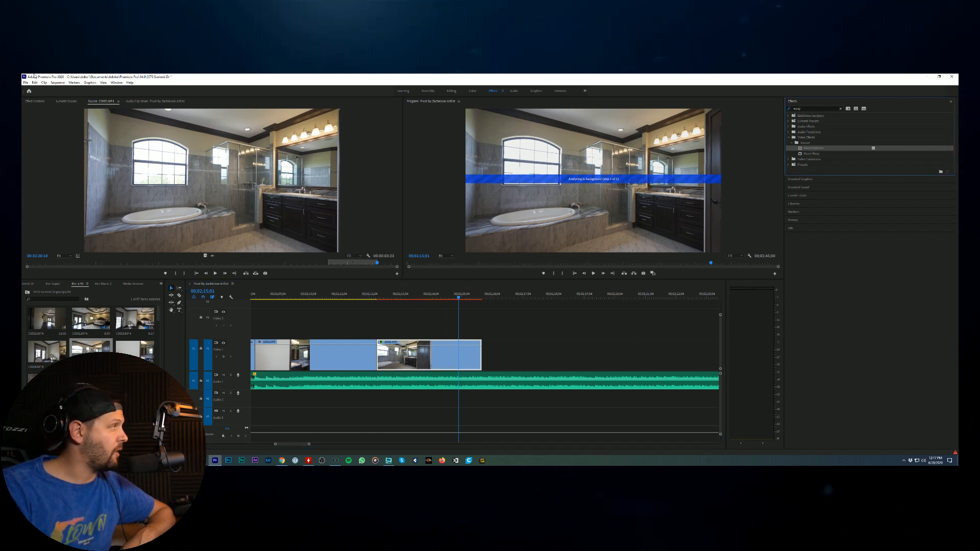
{"action": "left_click", "coordinate": [35, 101]}
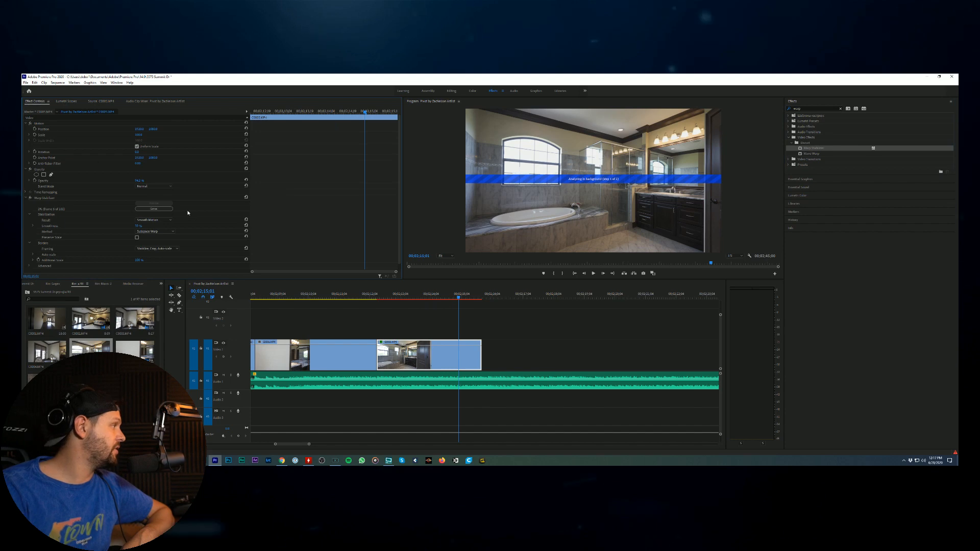
{"action": "left_click", "coordinate": [139, 226]}
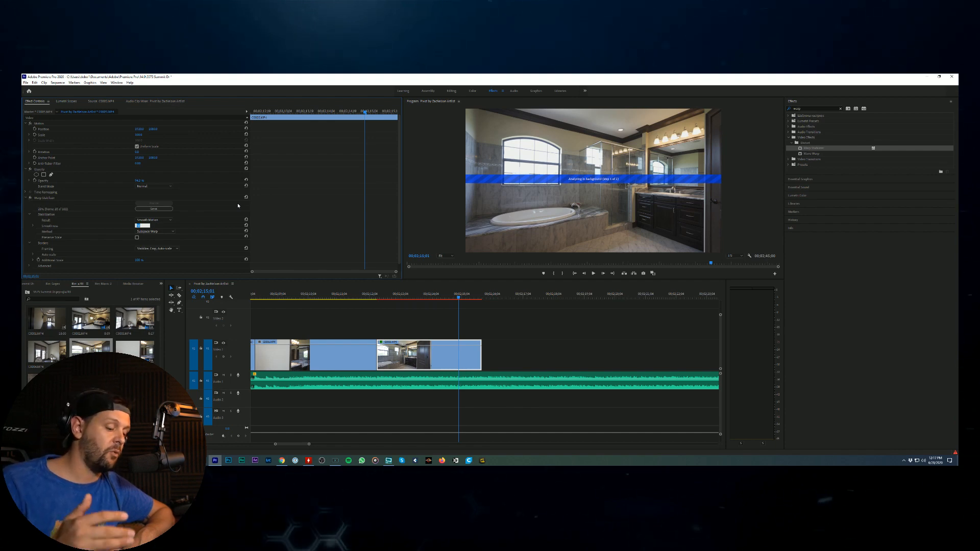
{"action": "type", "text": "5"}
{"action": "key", "text": "Return"}
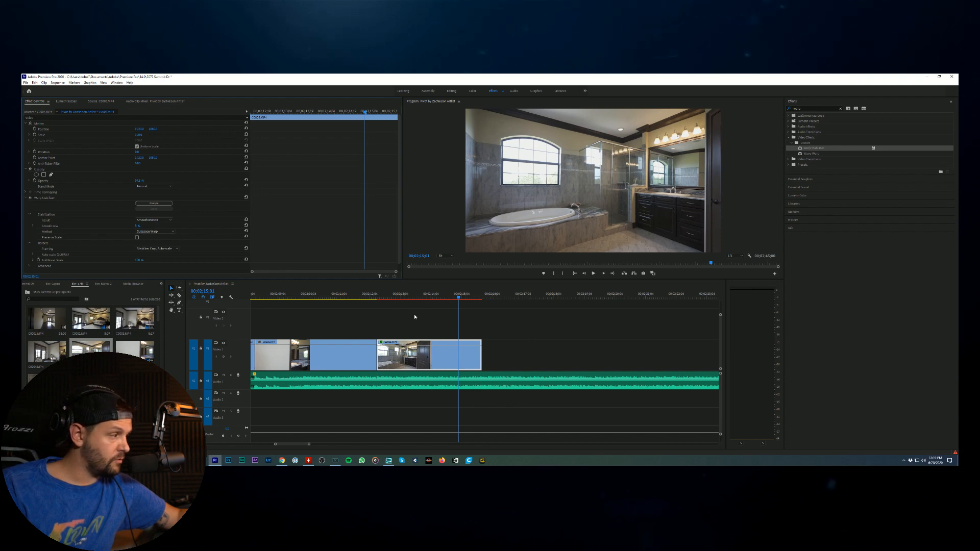
Step: Play the stabilized wide bathroom clip and render the sequence's effects for playback from the beginning
{"action": "left_click", "coordinate": [398, 297]}
{"action": "key", "text": "space"}
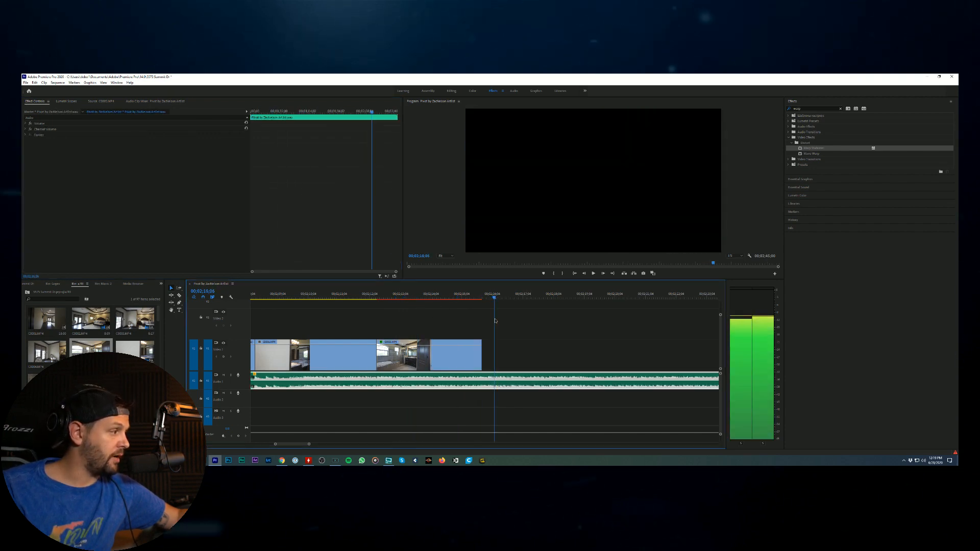
{"action": "left_click", "coordinate": [345, 296]}
{"action": "key", "text": "Return"}
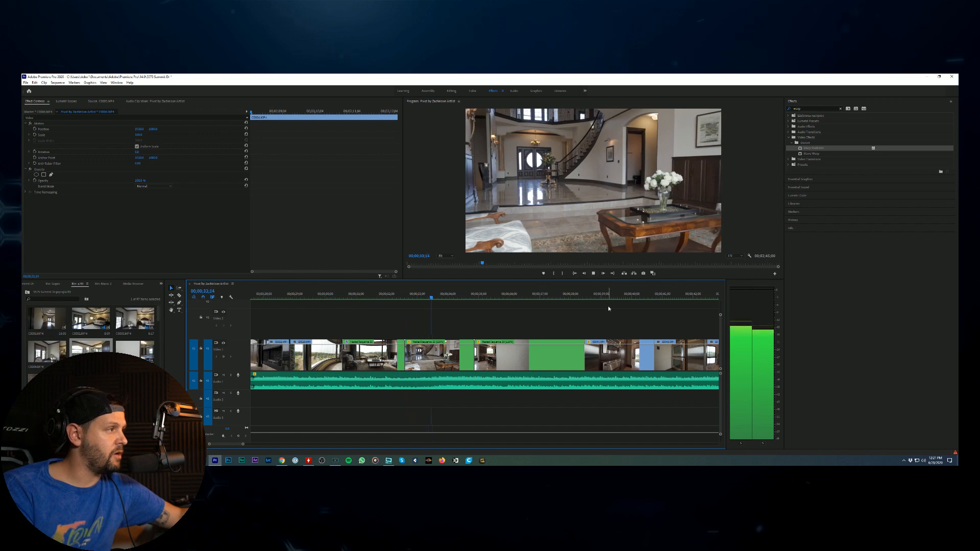
Step: Watch the rendered edit through to the bathroom section to review its pacing against the music
{"action": "left_click", "coordinate": [559, 313]}
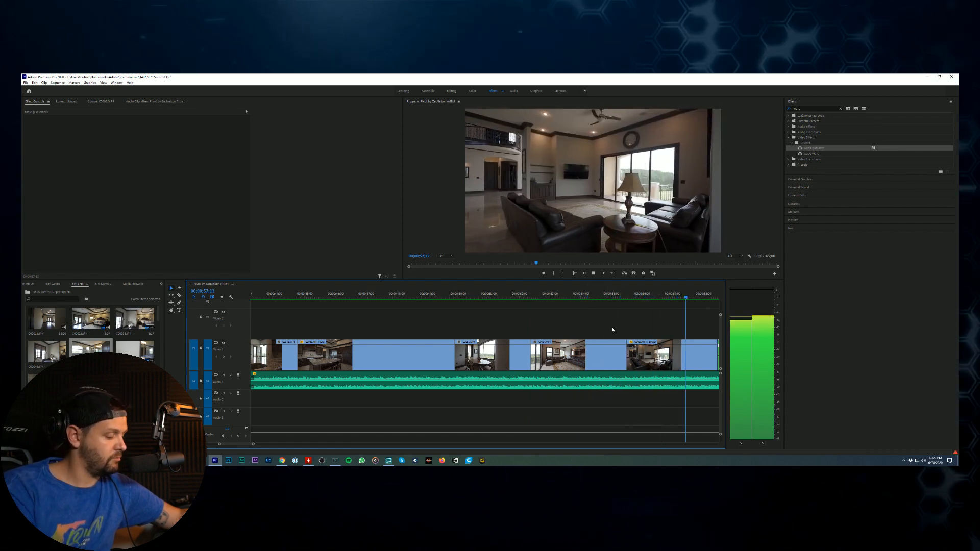
{"action": "key", "text": "minus"}
{"action": "key", "text": "minus"}
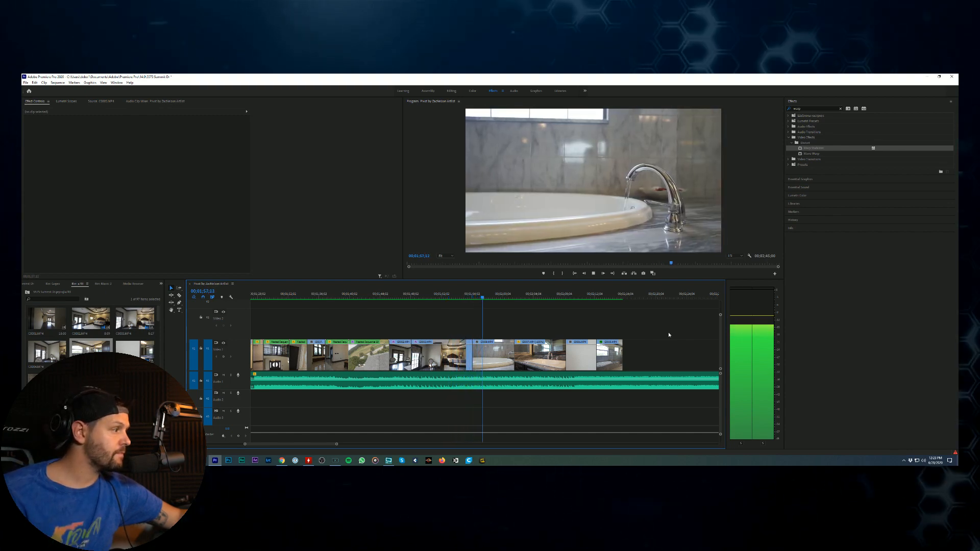
Step: Shorten the end of the bathtub faucet clip, move the sink faucet clip up against it and play the new cut
{"action": "left_click", "coordinate": [593, 273]}
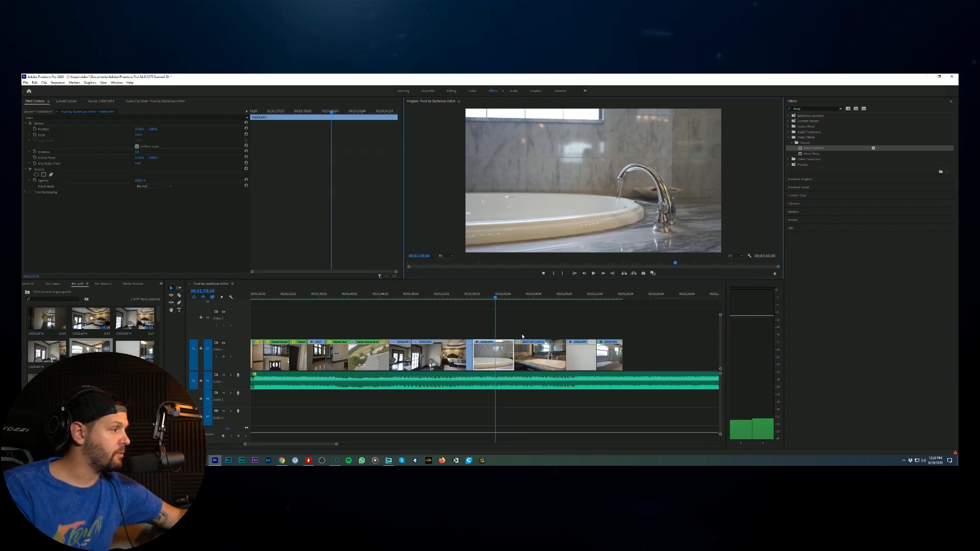
{"action": "left_click", "coordinate": [511, 343]}
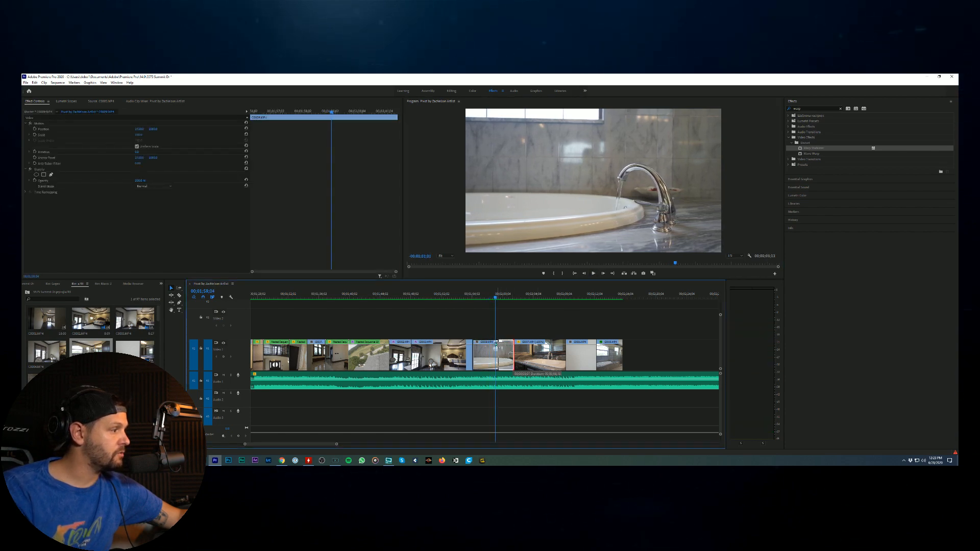
{"action": "left_click_drag", "start_coordinate": [495, 345], "coordinate": [499, 347]}
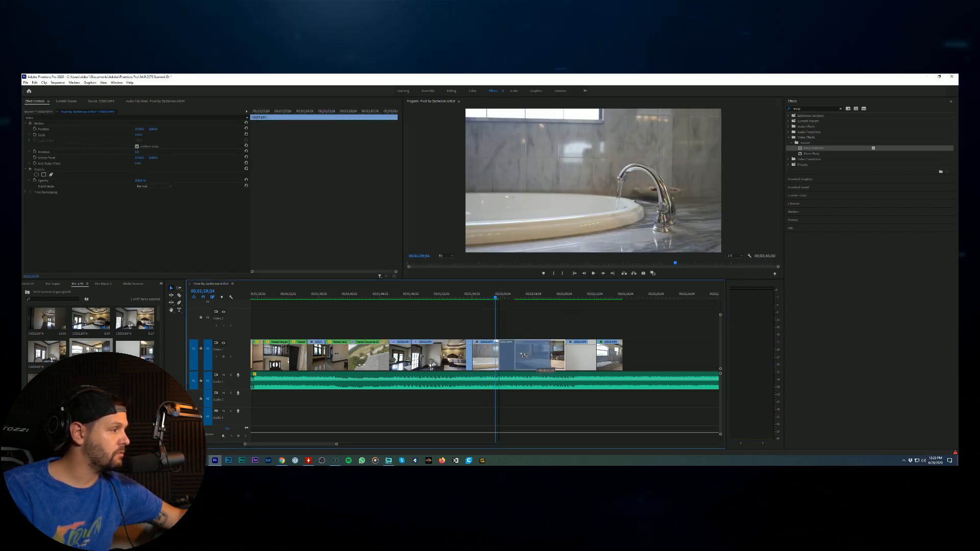
{"action": "left_click", "coordinate": [594, 274]}
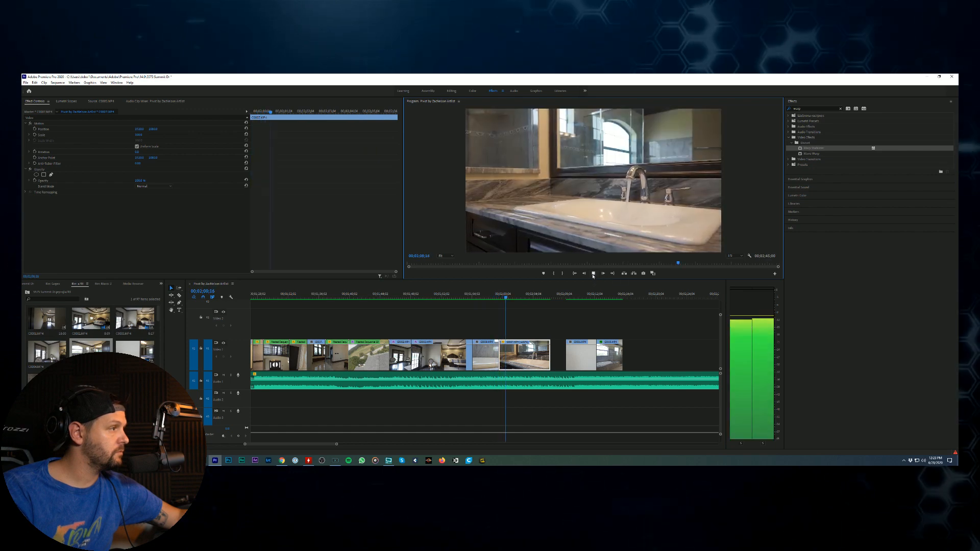
{"action": "key", "text": "space"}
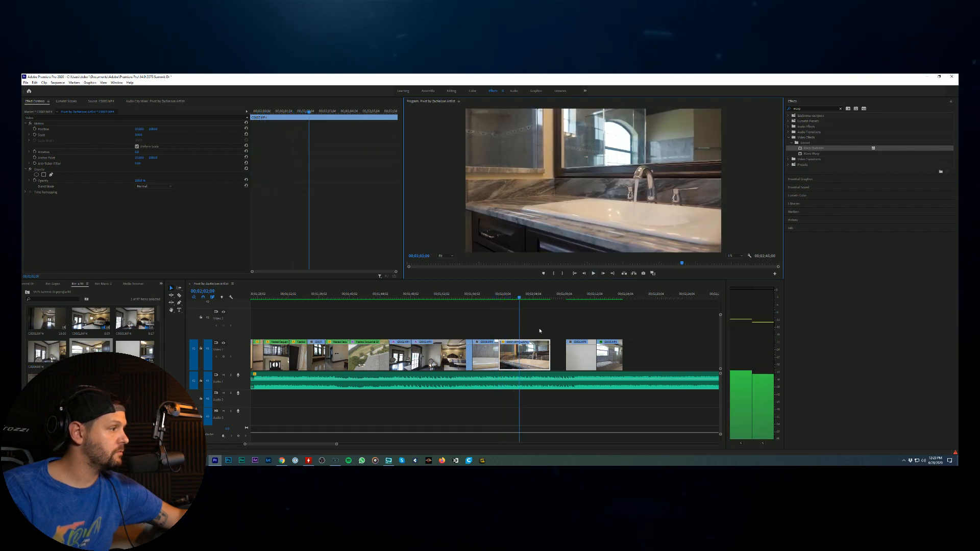
Step: Trim the sink clip's end to the playhead, move the white-wall doorway clip against it, and play the cut
{"action": "left_click", "coordinate": [548, 342]}
{"action": "left_click_drag", "start_coordinate": [522, 337], "coordinate": [541, 353]}
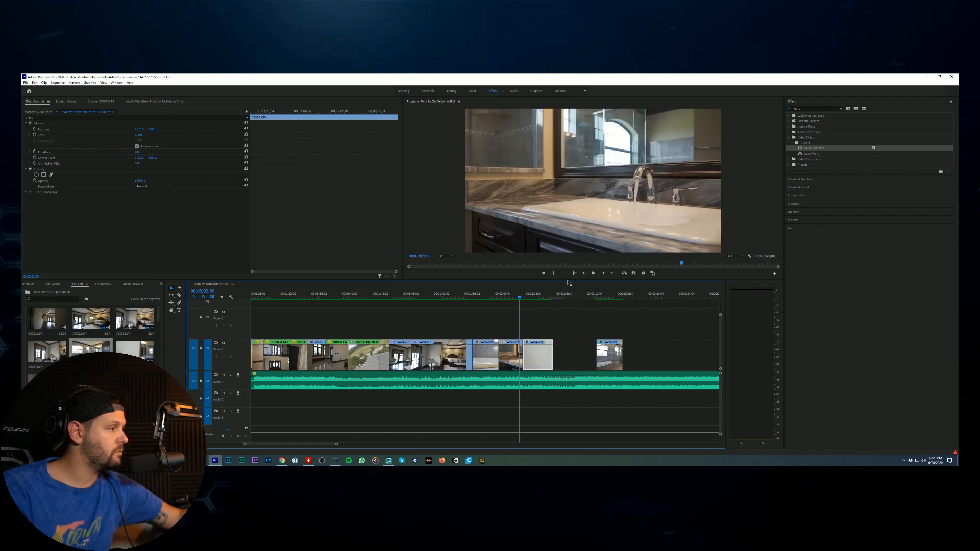
{"action": "left_click", "coordinate": [592, 273]}
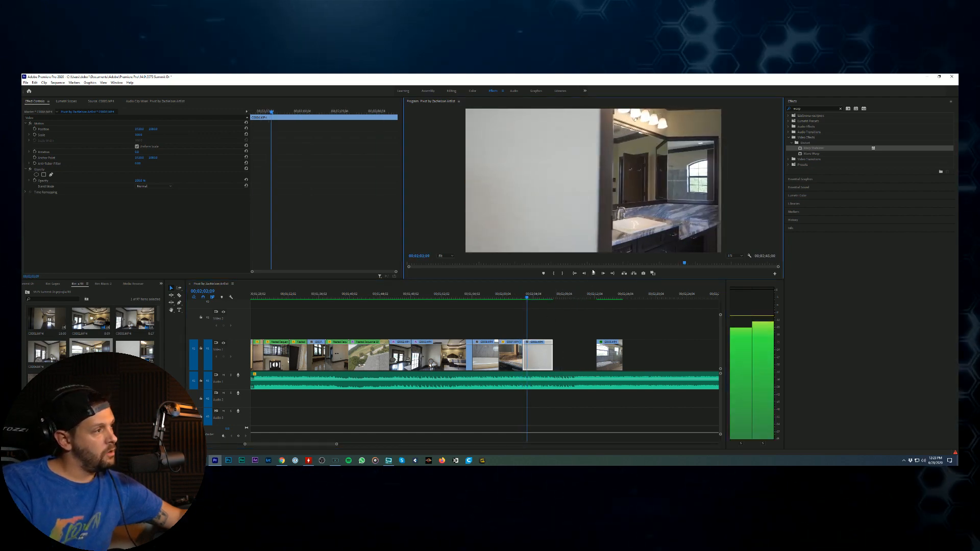
Step: Shorten the end of the white-wall doorway clip and move the bathtub clip directly against it
{"action": "left_click", "coordinate": [552, 341]}
{"action": "left_click_drag", "start_coordinate": [541, 338], "coordinate": [541, 340]}
{"action": "left_click_drag", "start_coordinate": [610, 350], "coordinate": [555, 350]}
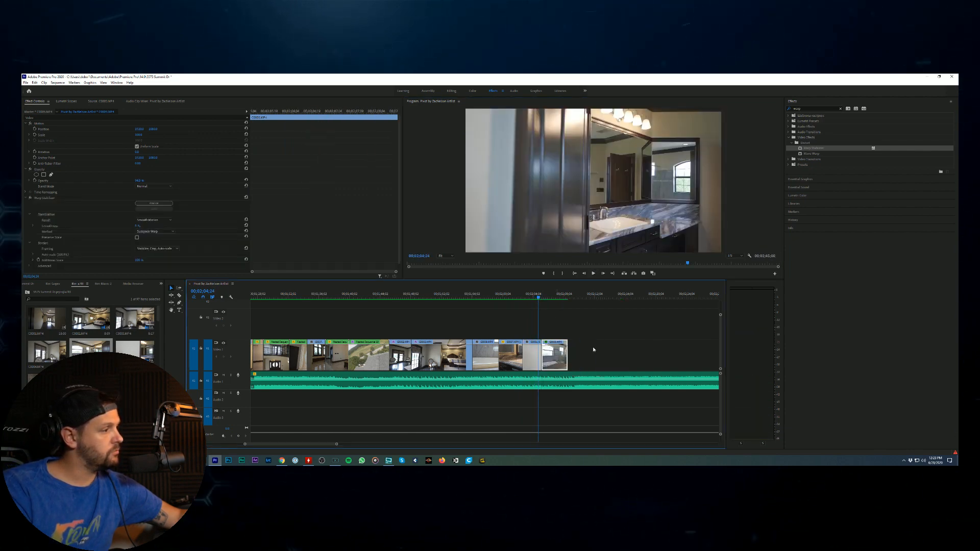
Step: Play the edited bathroom clips through to the end of the footage and save the project
{"action": "left_click", "coordinate": [595, 273]}
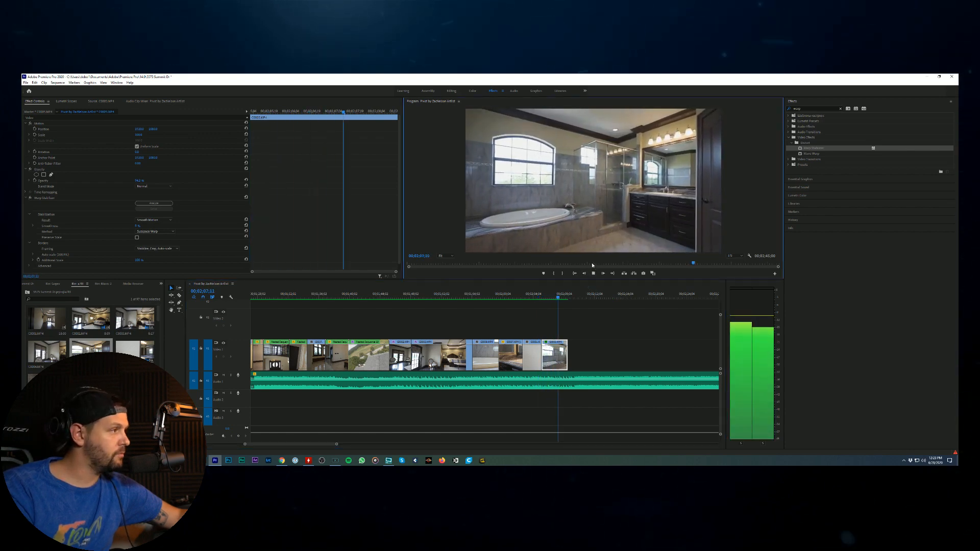
{"action": "left_click", "coordinate": [593, 273]}
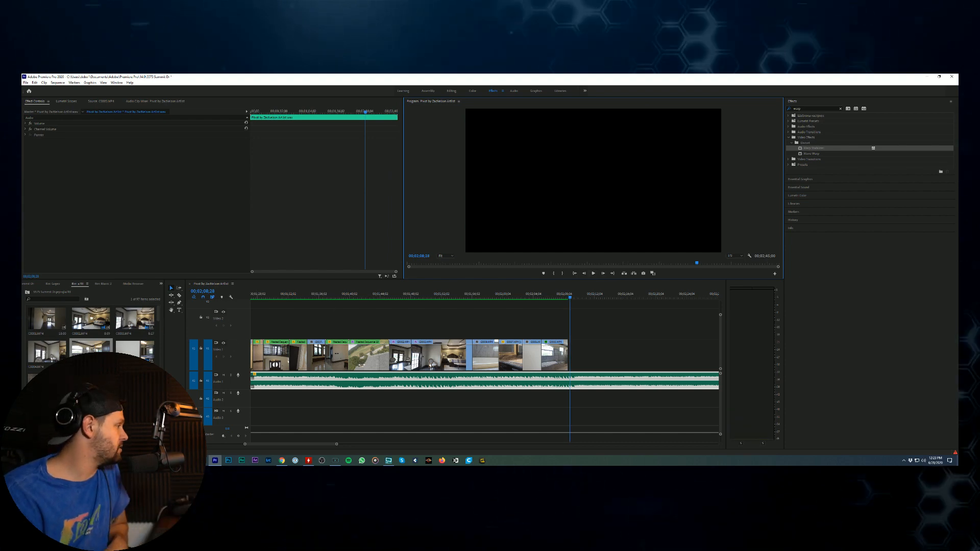
{"action": "key", "text": "ctrl+s"}
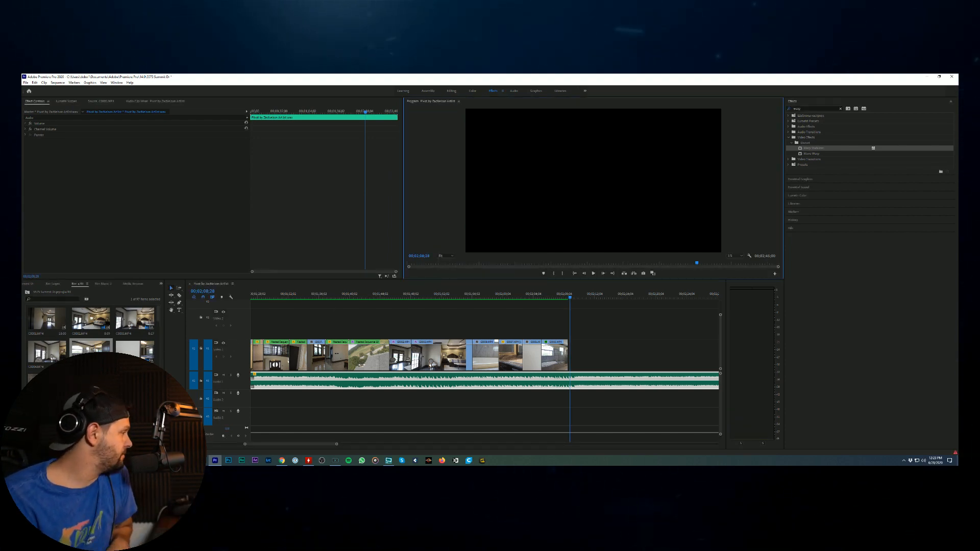
Step: Find the clip entering the dark empty room in the bin, load it in the source monitor and scrub its beginning
{"action": "scroll", "coordinate": [159, 321], "scroll_direction": "down", "scroll_amount": 1}
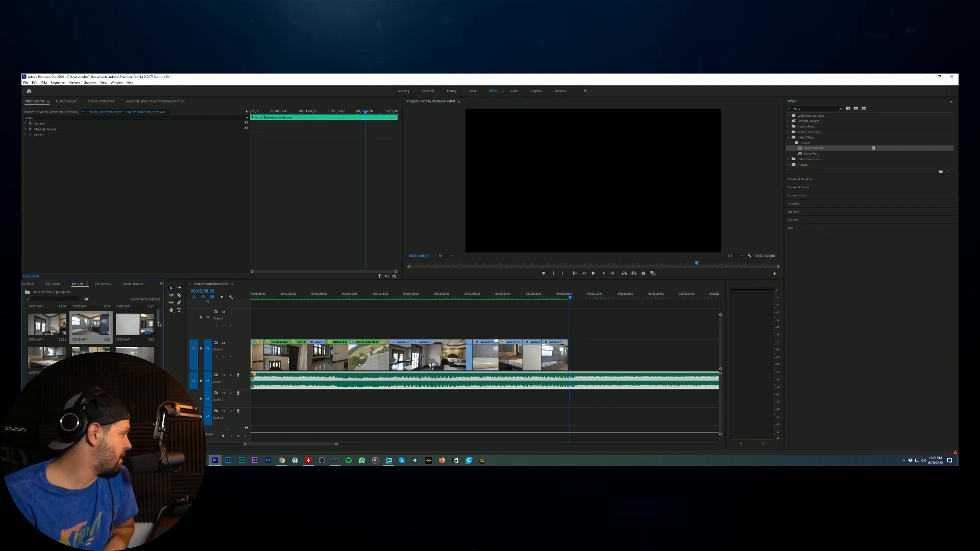
{"action": "scroll", "coordinate": [161, 322], "scroll_direction": "down", "scroll_amount": 3}
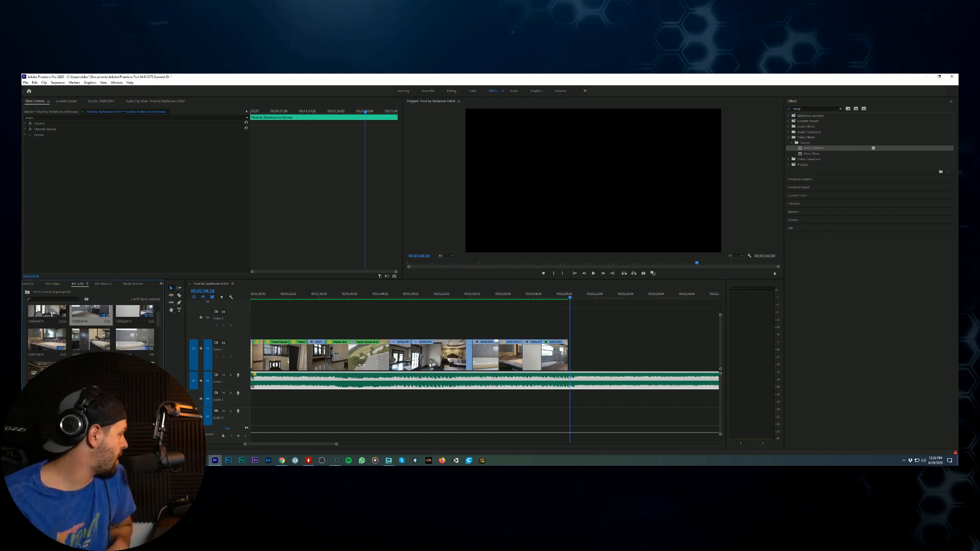
{"action": "double_click", "coordinate": [134, 339]}
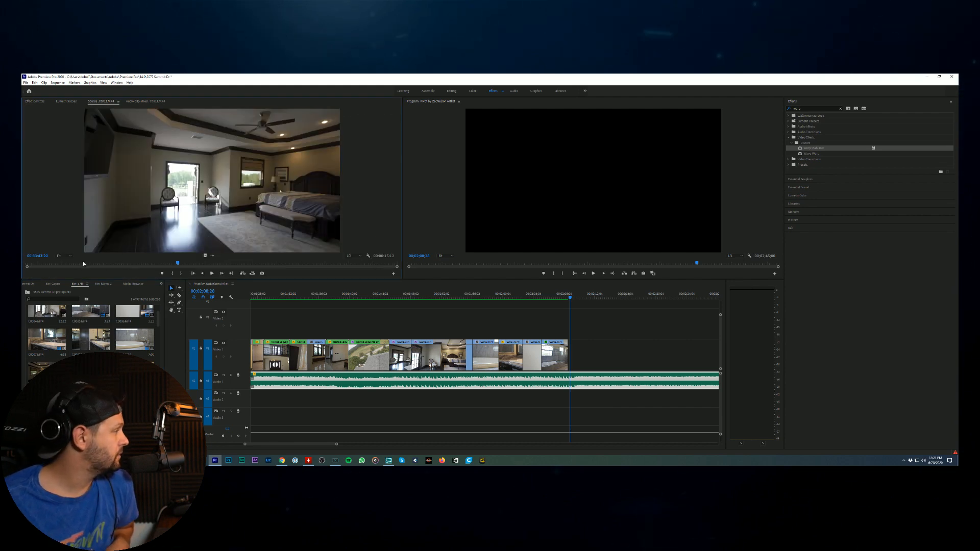
{"action": "left_click_drag", "start_coordinate": [83, 264], "coordinate": [113, 264]}
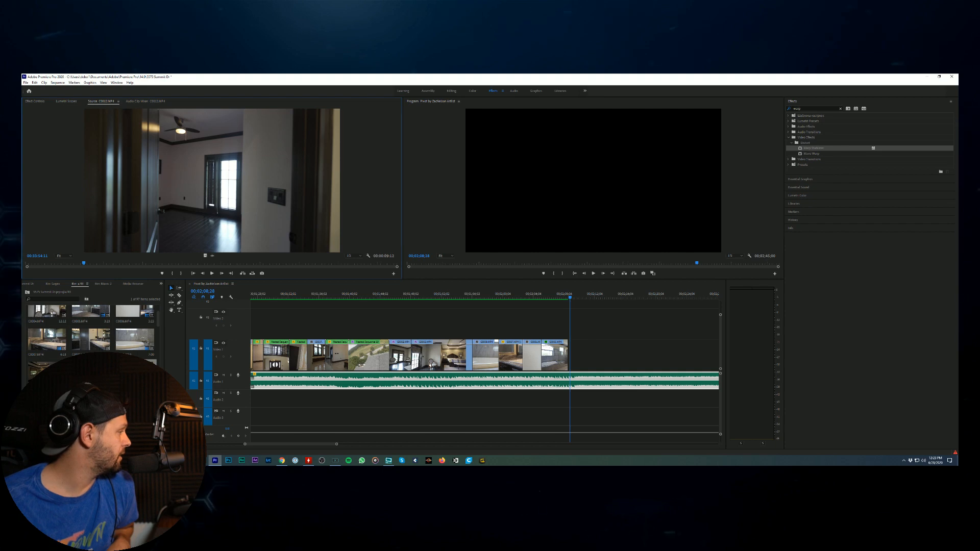
{"action": "double_click", "coordinate": [109, 335]}
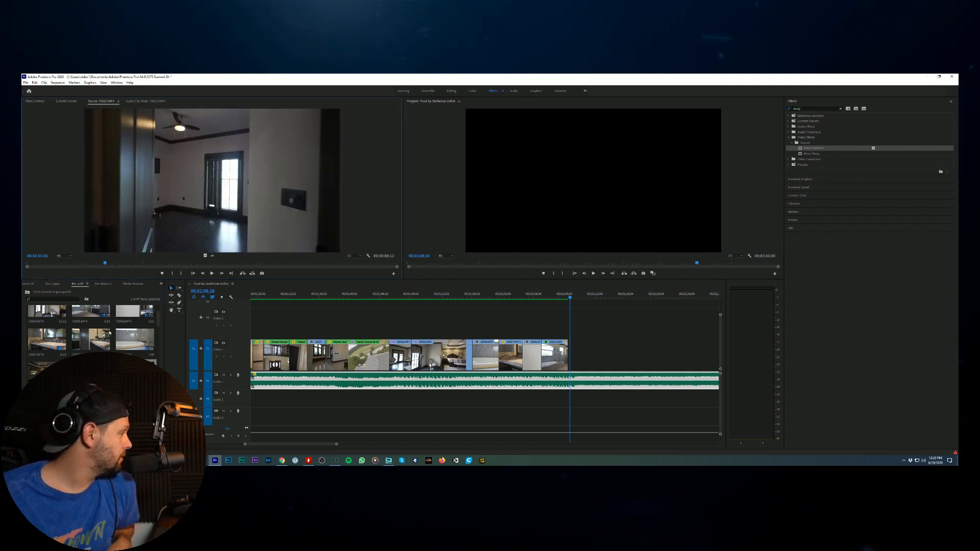
Step: Mark the empty-room clip from the doorway entry to the full view of the French door and append it after the bathtub clip
{"action": "left_click_drag", "start_coordinate": [35, 263], "coordinate": [221, 282]}
{"action": "key", "text": "i"}
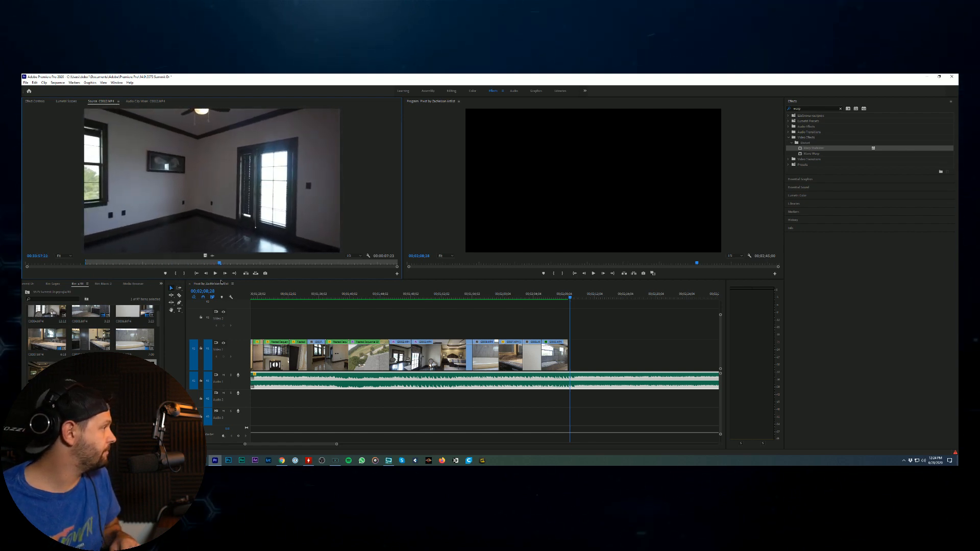
{"action": "key", "text": "o"}
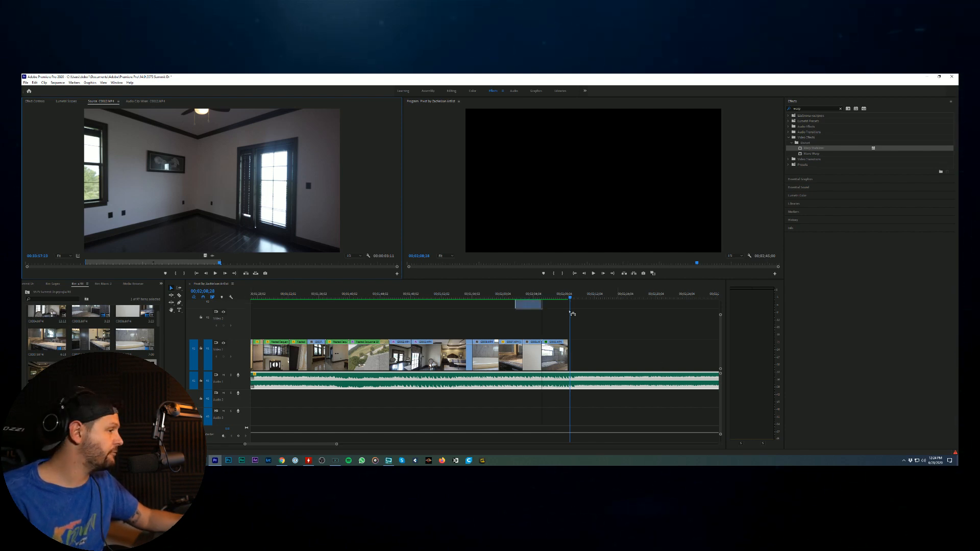
{"action": "left_click_drag", "start_coordinate": [573, 313], "coordinate": [570, 360]}
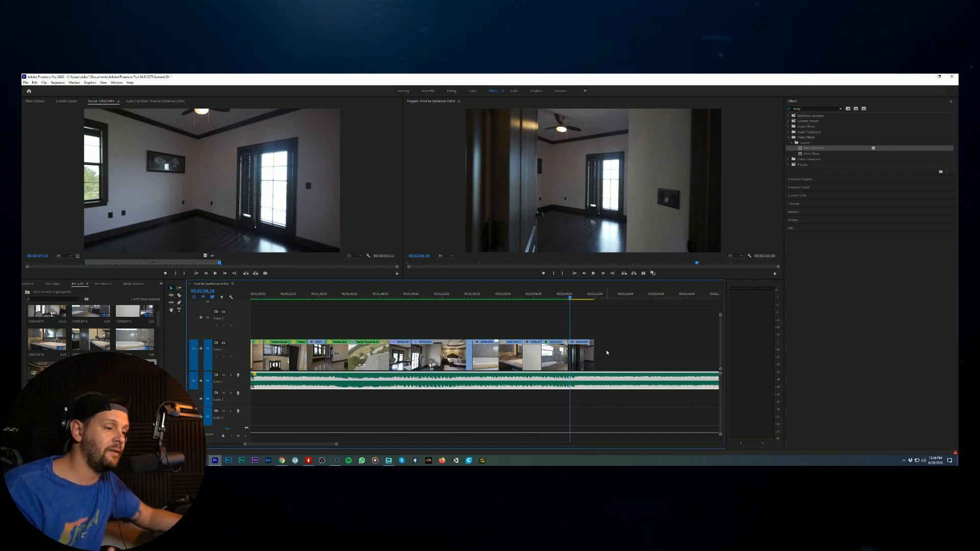
Step: Apply the Warp Stabilizer effect to the new empty-room clip, adjust its Smoothness and run the analysis
{"action": "left_click_drag", "start_coordinate": [570, 300], "coordinate": [585, 300]}
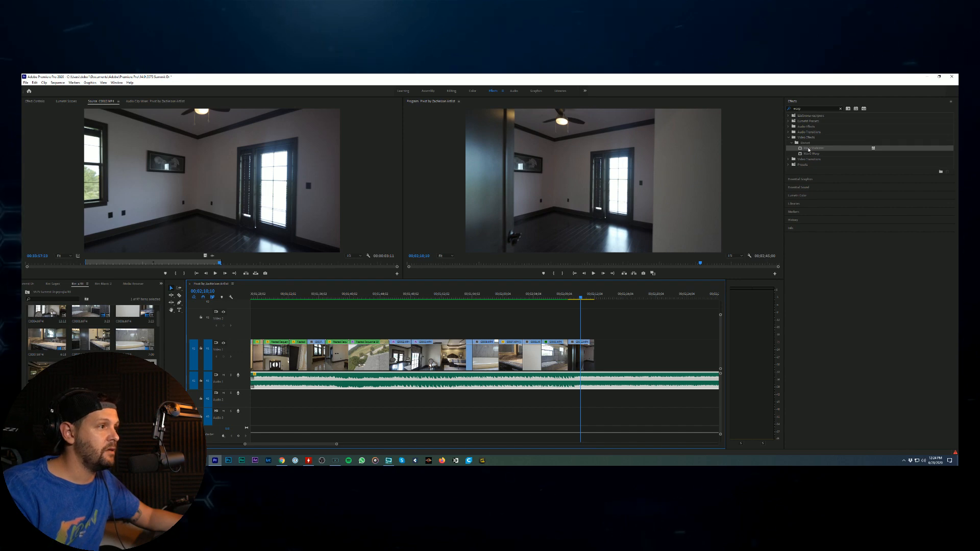
{"action": "left_click_drag", "start_coordinate": [808, 149], "coordinate": [582, 354]}
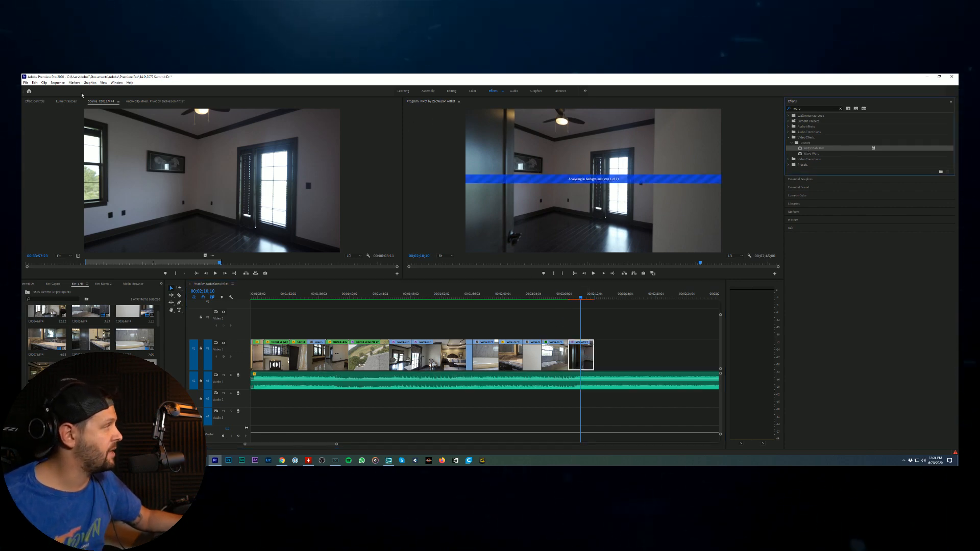
{"action": "left_click", "coordinate": [35, 101]}
{"action": "scroll", "coordinate": [146, 214], "scroll_direction": "down", "scroll_amount": 1}
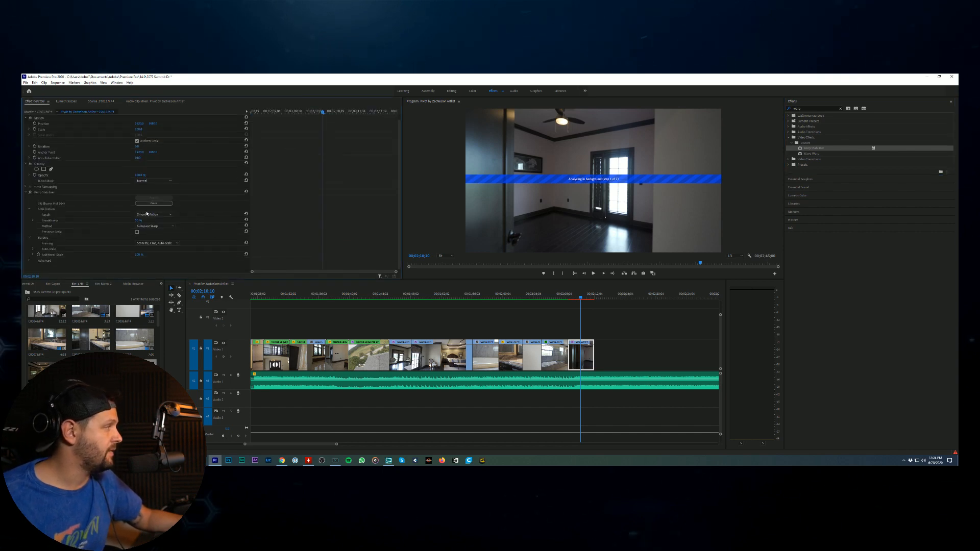
{"action": "left_click", "coordinate": [137, 221]}
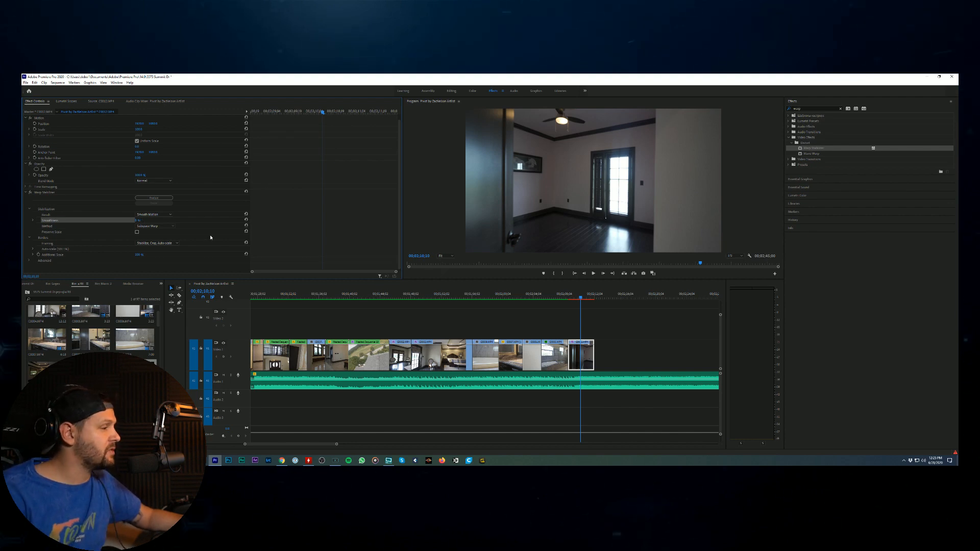
{"action": "left_click", "coordinate": [153, 198]}
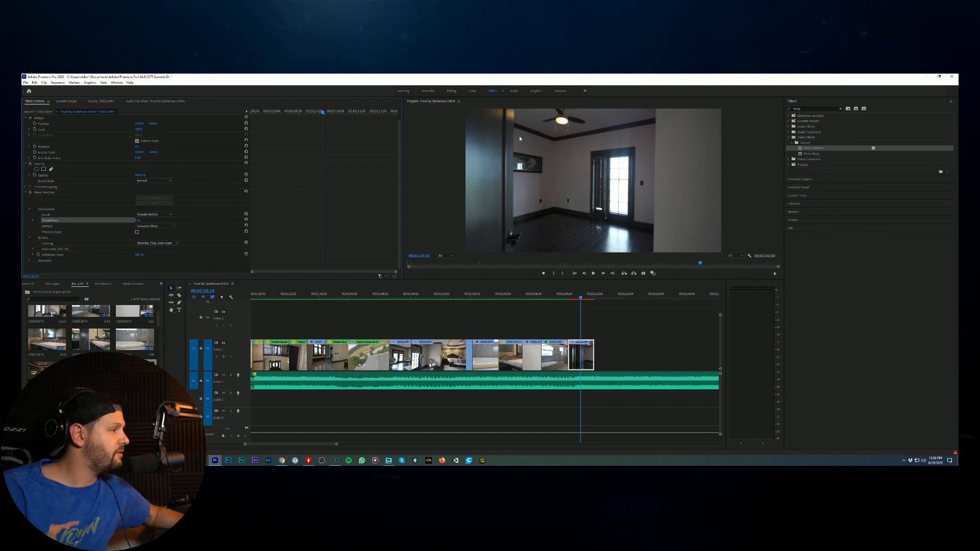
Step: Load the longer empty-room take and mark an in point inside the room and an out point at the stair landing
{"action": "left_click_drag", "start_coordinate": [581, 297], "coordinate": [592, 299]}
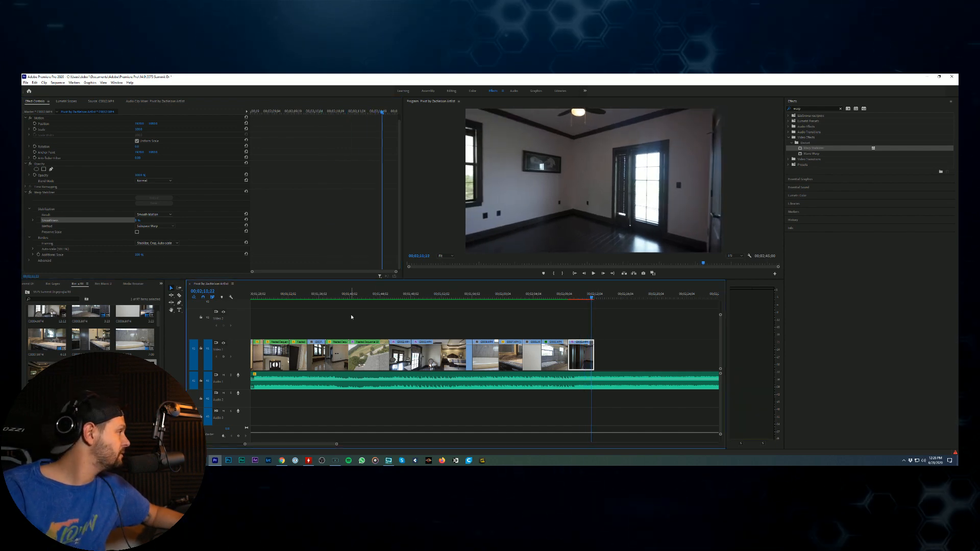
{"action": "key", "text": "f"}
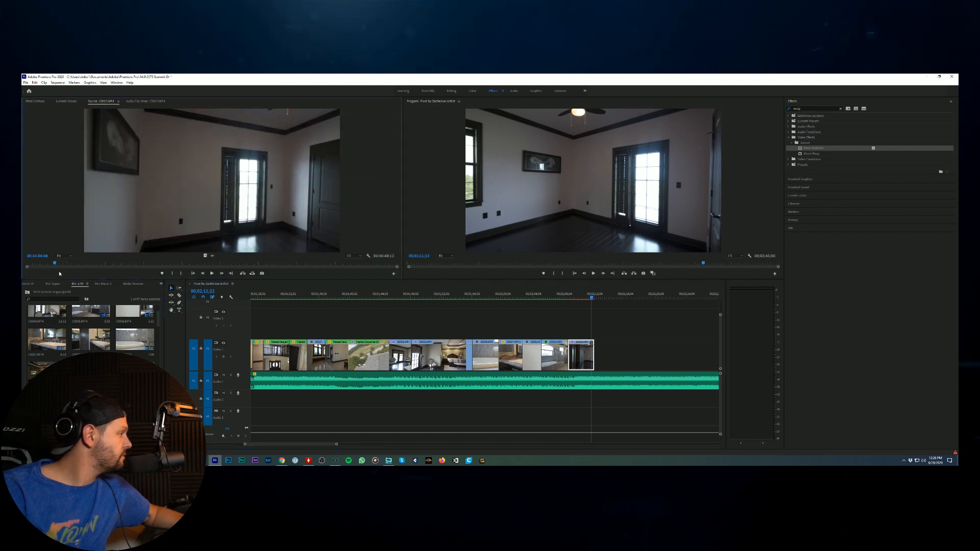
{"action": "mouse_move", "coordinate": [51, 265]}
{"action": "left_mouse_down"}
{"action": "mouse_move", "coordinate": [66, 272]}
{"action": "mouse_move", "coordinate": [62, 264]}
{"action": "left_mouse_up"}
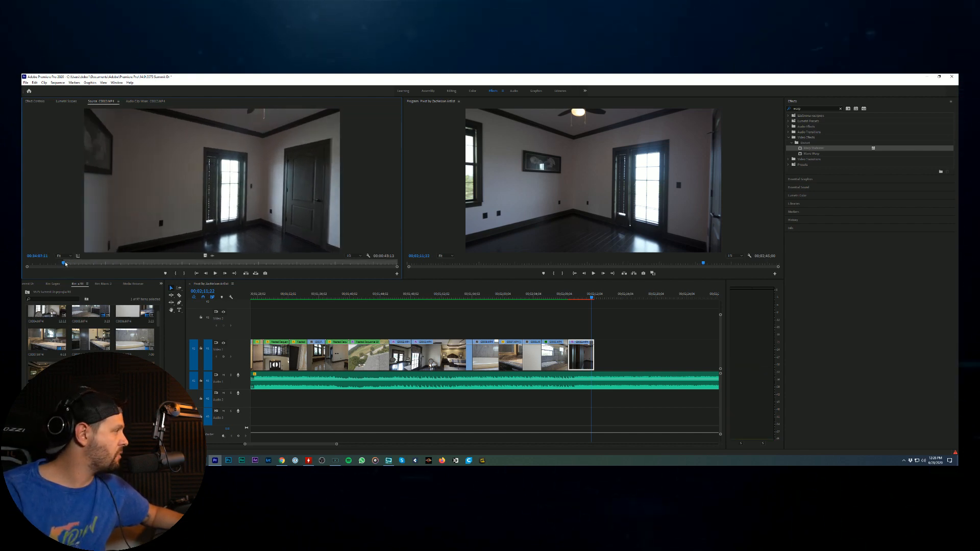
{"action": "left_click_drag", "start_coordinate": [66, 264], "coordinate": [175, 276]}
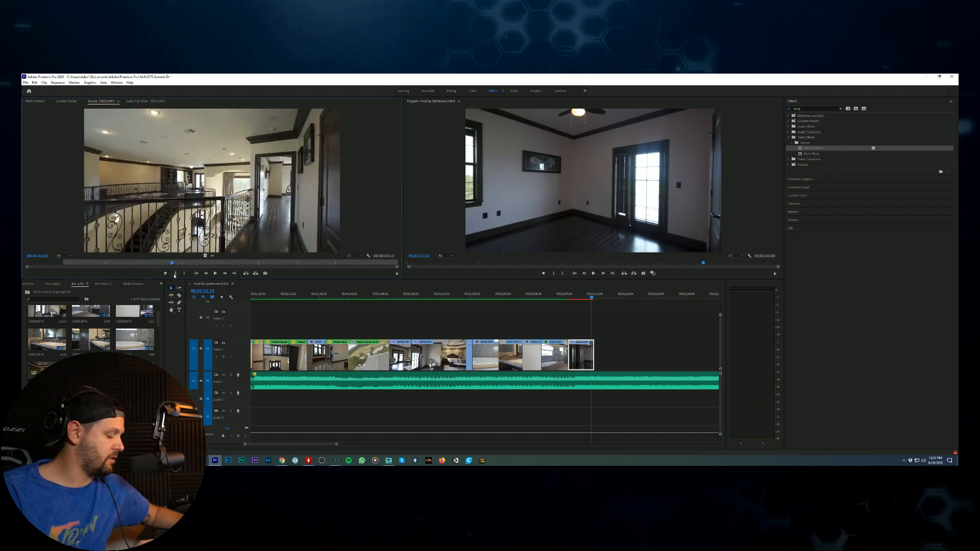
{"action": "left_click", "coordinate": [184, 273]}
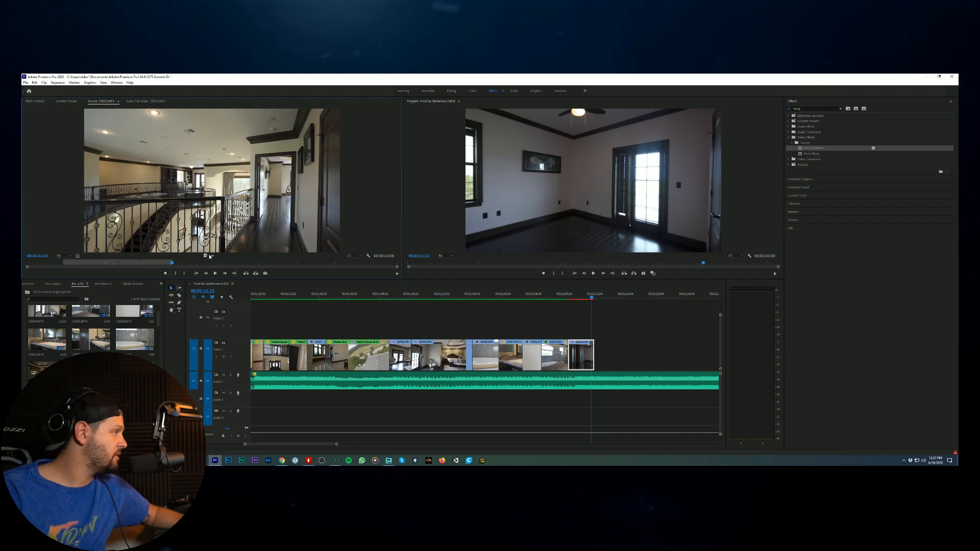
Step: Scrub through the rest of the longer take and move its out point to an earlier frame of the stair landing
{"action": "left_click", "coordinate": [251, 263]}
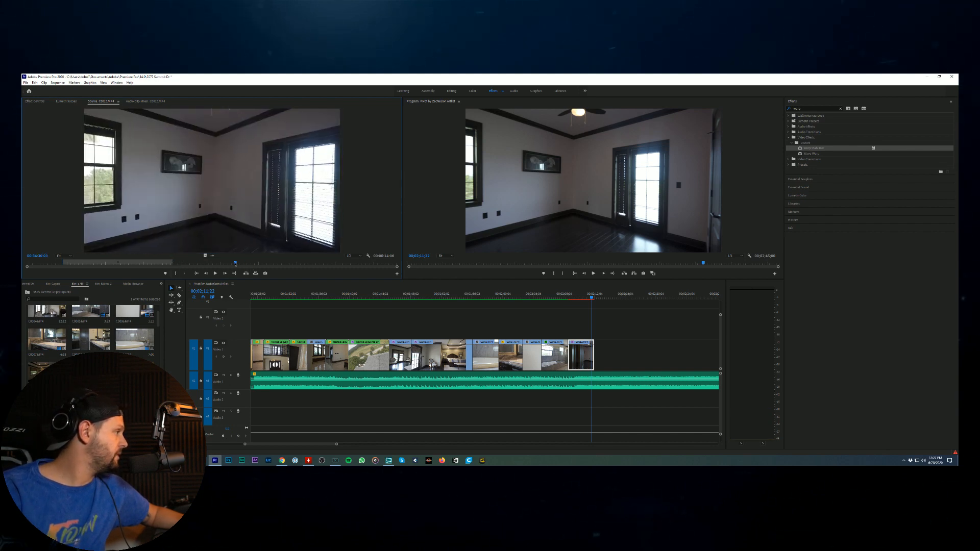
{"action": "left_click_drag", "start_coordinate": [251, 267], "coordinate": [160, 282]}
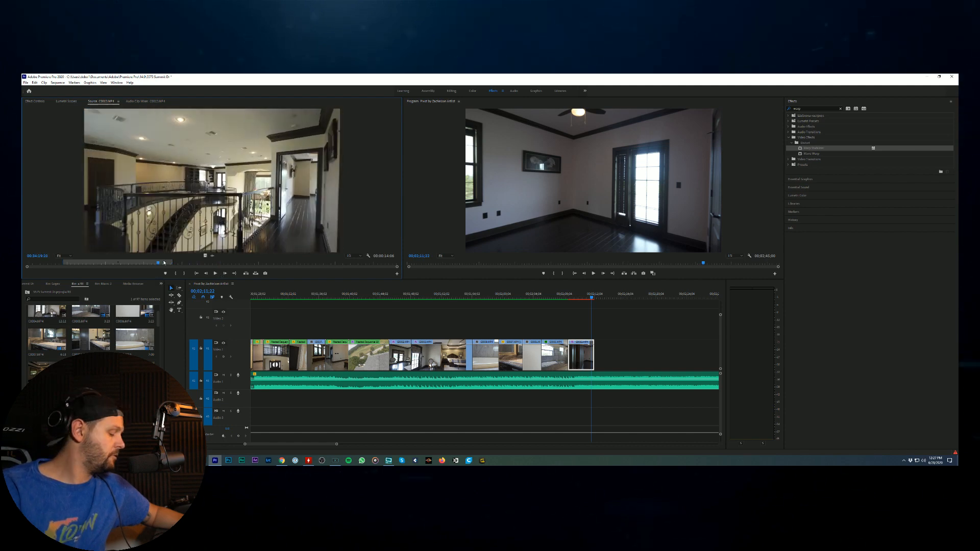
{"action": "key", "text": "o"}
Step: Place the marked range directly after the first empty-room clip in the timeline and play across the join
{"action": "left_click_drag", "start_coordinate": [203, 255], "coordinate": [624, 362]}
{"action": "scroll", "coordinate": [657, 362], "scroll_direction": "right", "scroll_amount": 1}
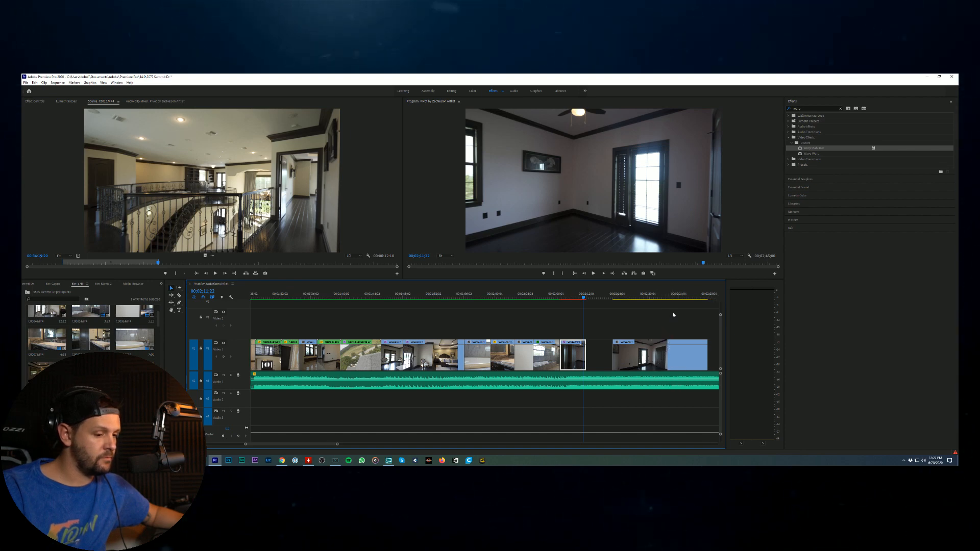
{"action": "left_click_drag", "start_coordinate": [638, 360], "coordinate": [615, 359]}
{"action": "left_click", "coordinate": [572, 298]}
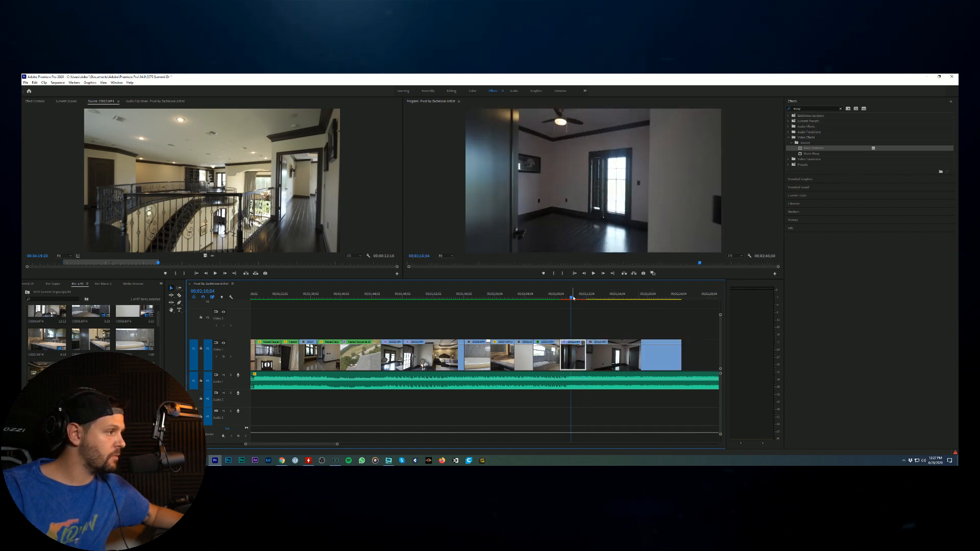
{"action": "left_click", "coordinate": [593, 272]}
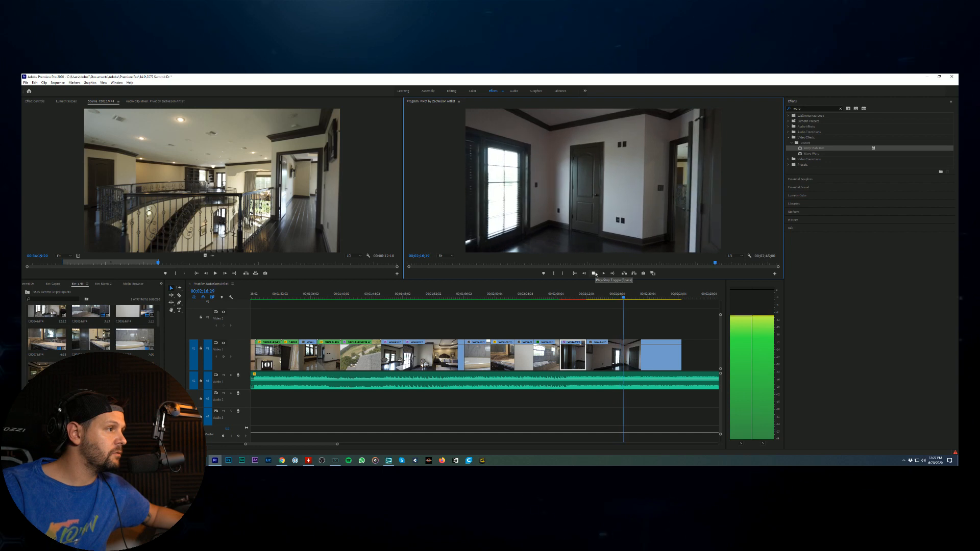
{"action": "left_click", "coordinate": [594, 274]}
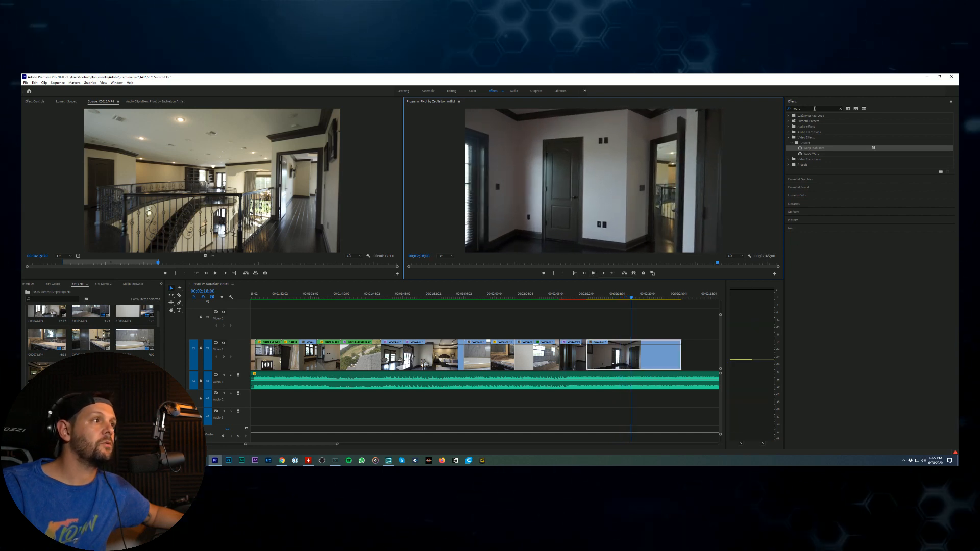
Step: Apply the Warp Stabilizer effect to the room-to-landing clip and set its Smoothness to 10%
{"action": "left_click_drag", "start_coordinate": [813, 148], "coordinate": [620, 356]}
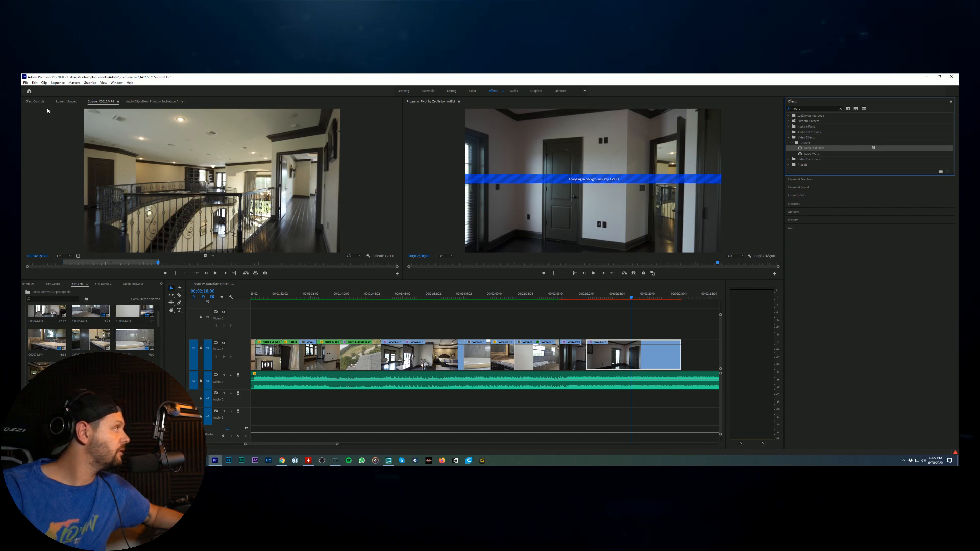
{"action": "left_click", "coordinate": [34, 101]}
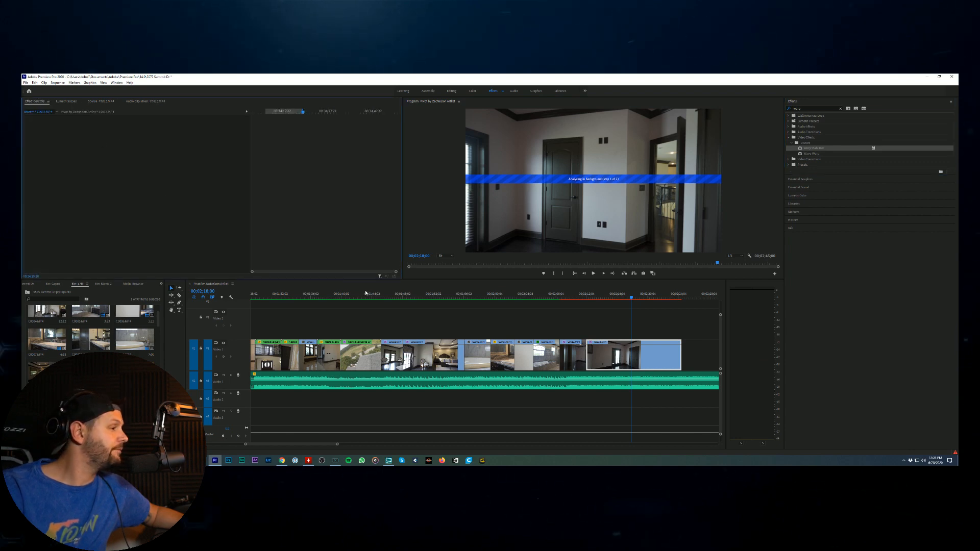
{"action": "left_click", "coordinate": [645, 321]}
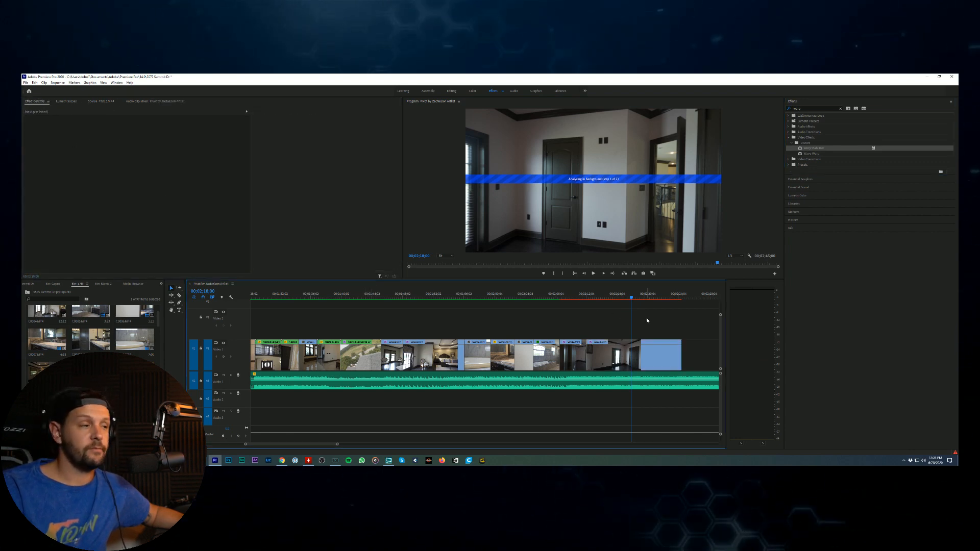
{"action": "left_click", "coordinate": [643, 358]}
{"action": "left_click", "coordinate": [141, 225]}
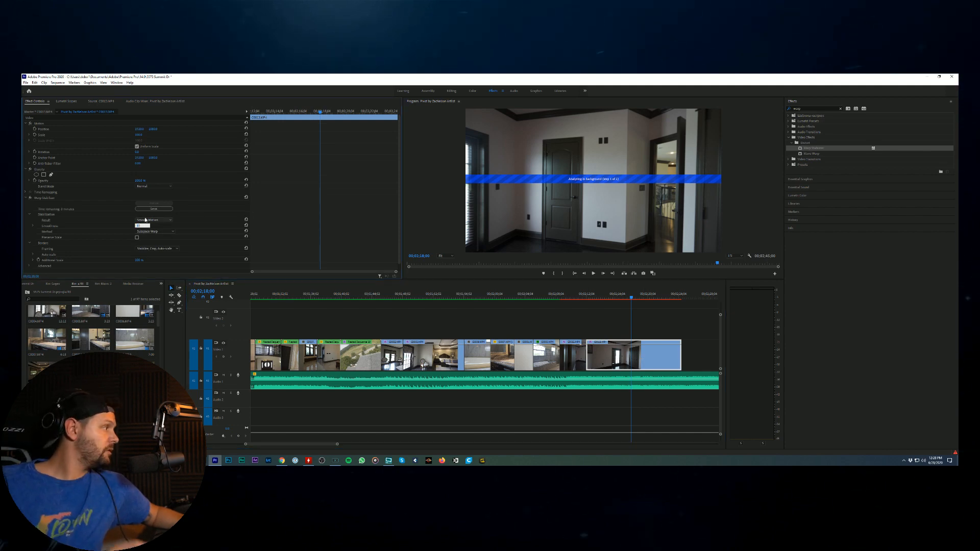
{"action": "type", "text": "10"}
{"action": "key", "text": "Return"}
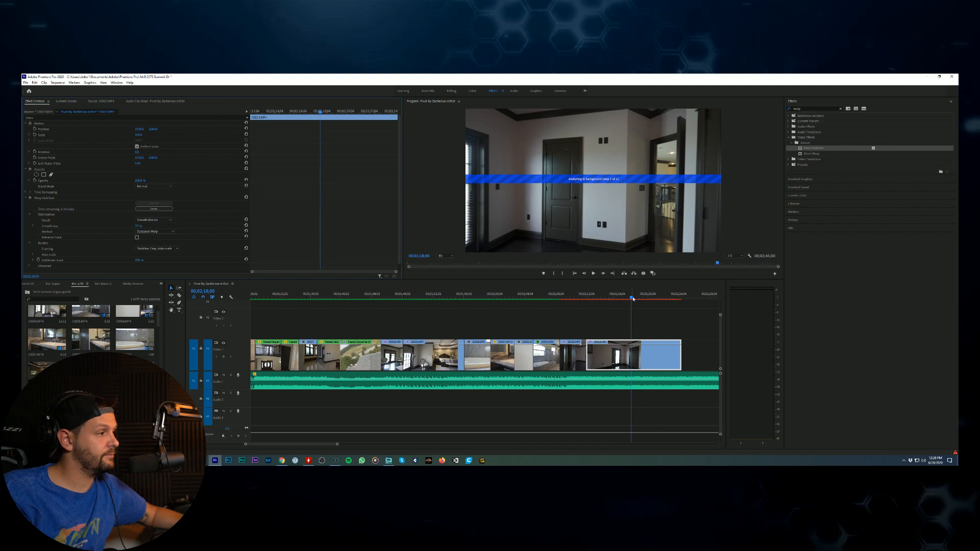
Step: Play part of the room-to-landing clip and check its stabilization analysis until the steadied picture can be viewed
{"action": "key", "text": "space"}
{"action": "key", "text": "space"}
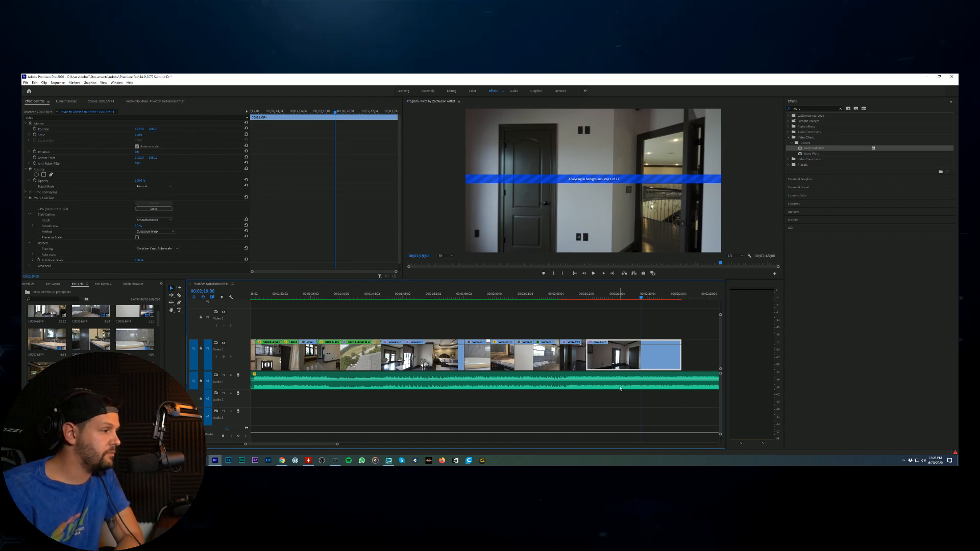
{"action": "left_click", "coordinate": [556, 321]}
{"action": "key", "text": "minus"}
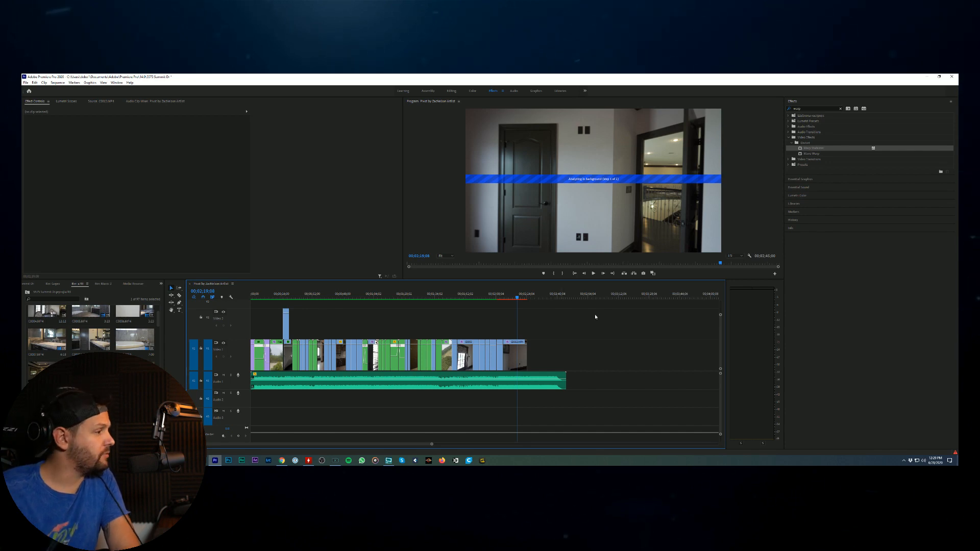
{"action": "left_click", "coordinate": [518, 356]}
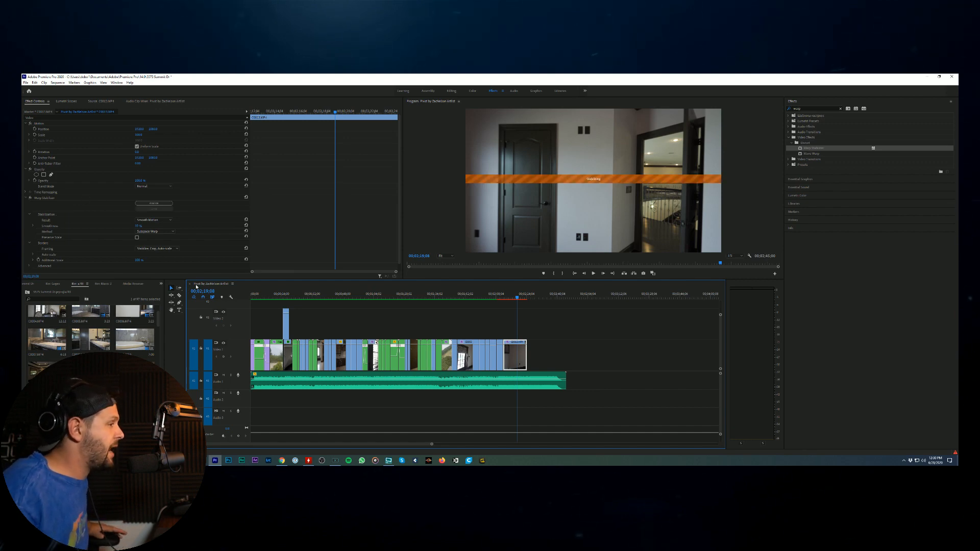
{"action": "left_click", "coordinate": [514, 322]}
{"action": "key", "text": "="}
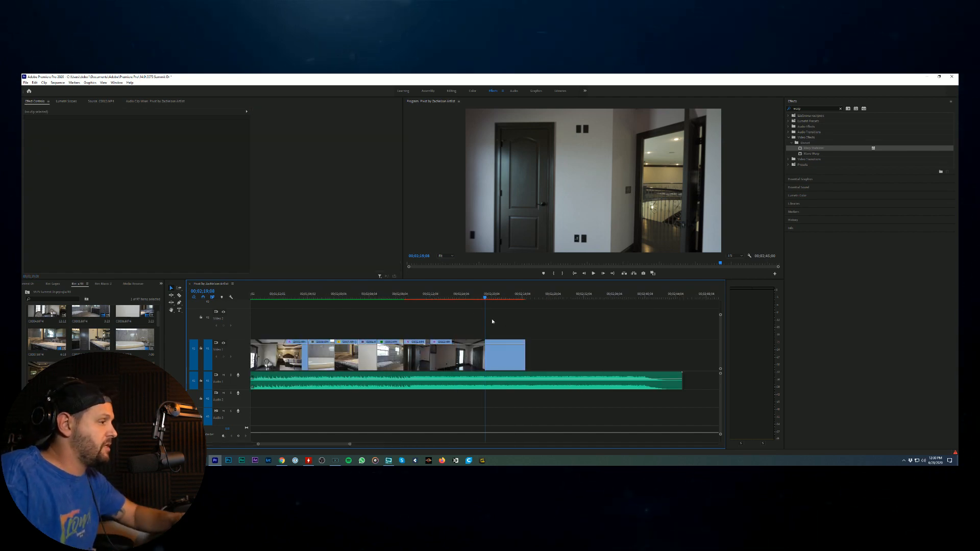
Step: Trim the end of the stabilized room-to-landing clip near the doorway and nest the clip under the suggested name
{"action": "left_click", "coordinate": [423, 294]}
{"action": "left_click_drag", "start_coordinate": [430, 296], "coordinate": [515, 341]}
{"action": "right_click", "coordinate": [498, 357]}
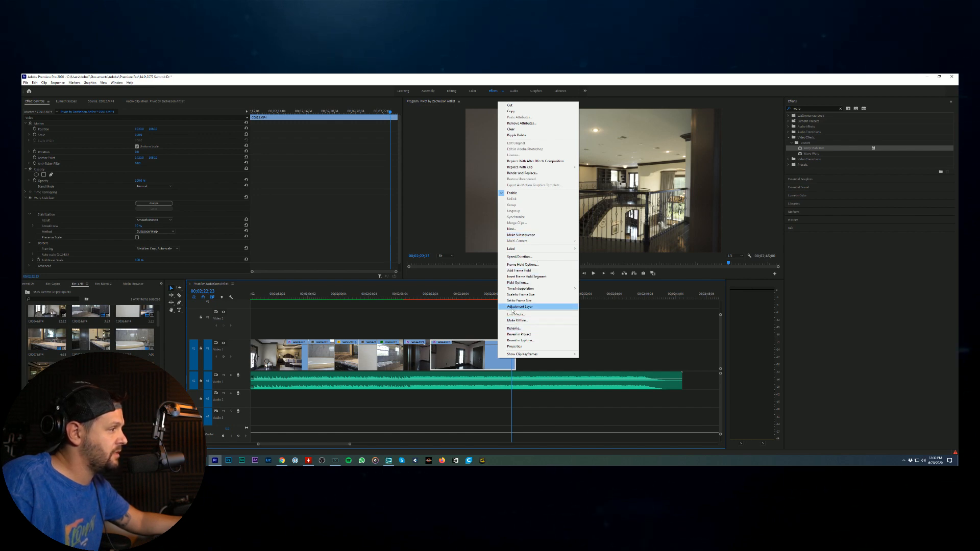
{"action": "left_click", "coordinate": [511, 229]}
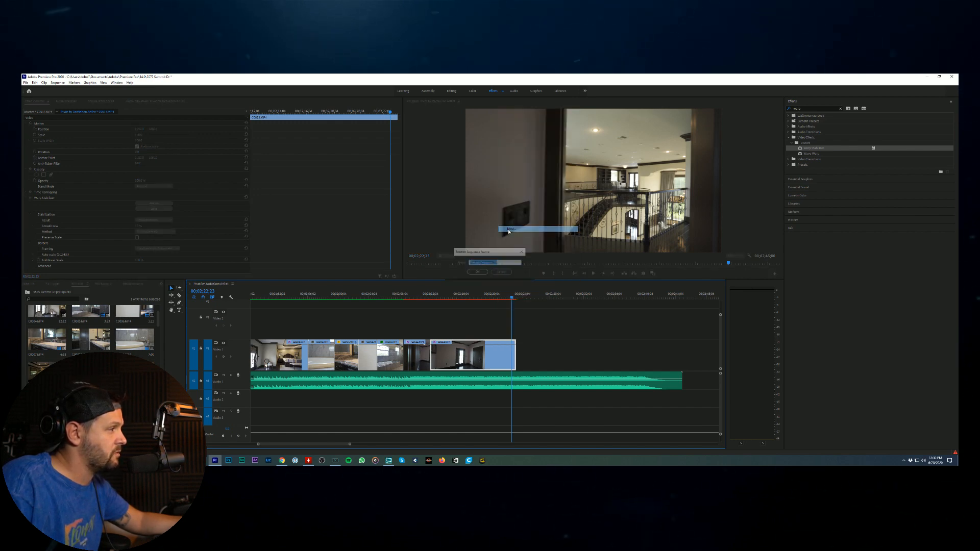
{"action": "left_click", "coordinate": [477, 273]}
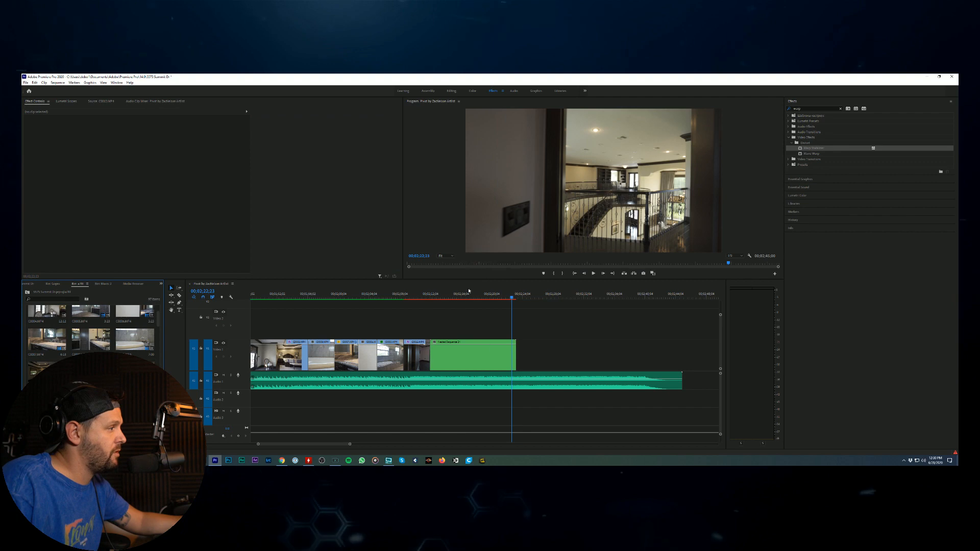
Step: Set the nested room-to-landing clip's speed to 120% and render the timeline previews
{"action": "right_click", "coordinate": [466, 359]}
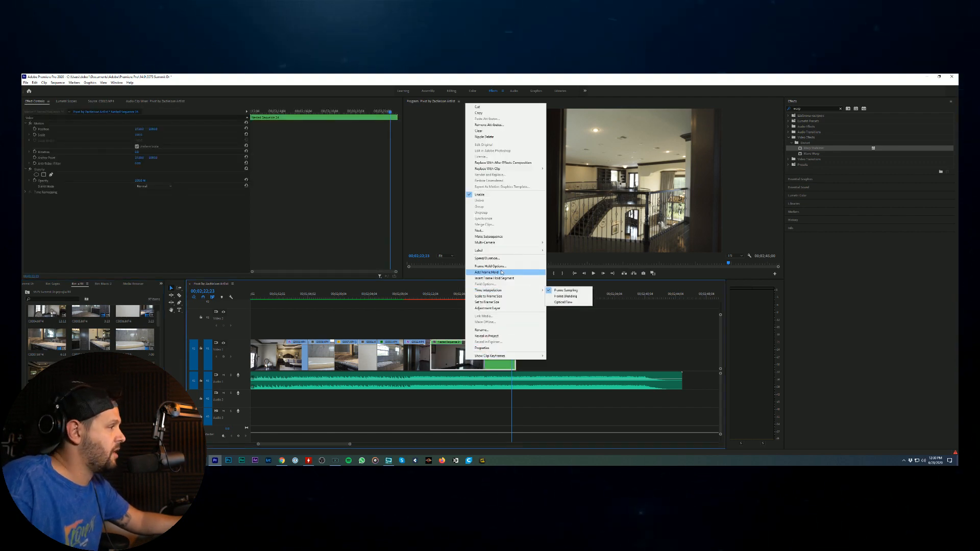
{"action": "left_click", "coordinate": [487, 258]}
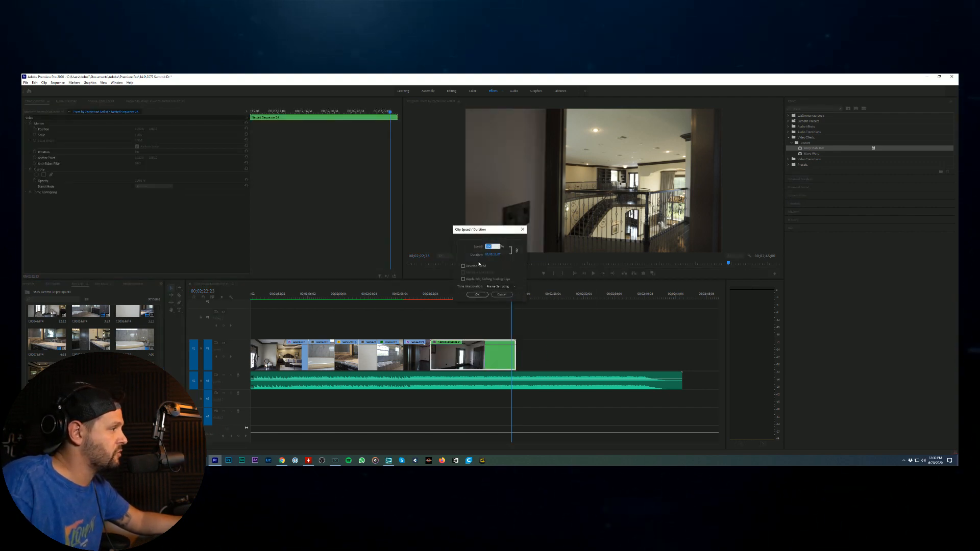
{"action": "type", "text": "1"}
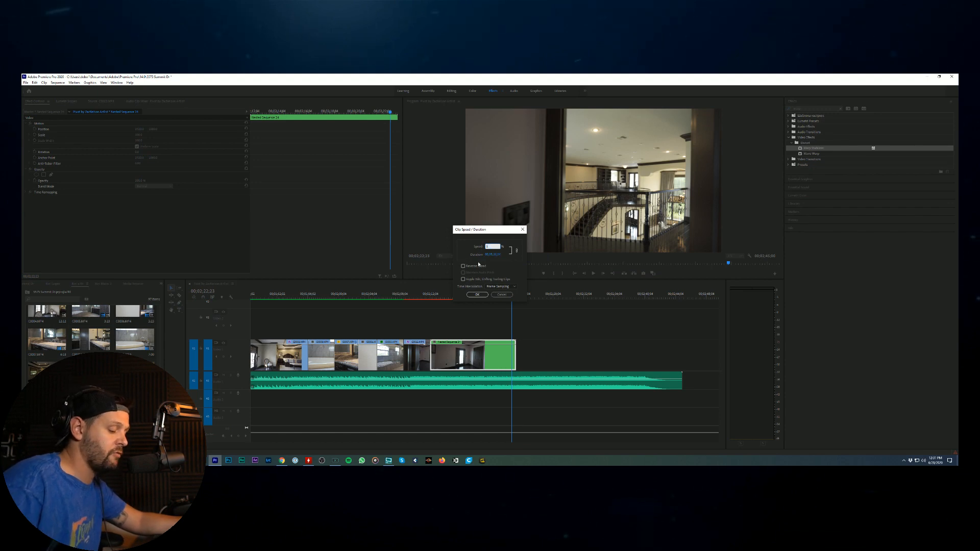
{"action": "type", "text": "20"}
{"action": "key", "text": "Return"}
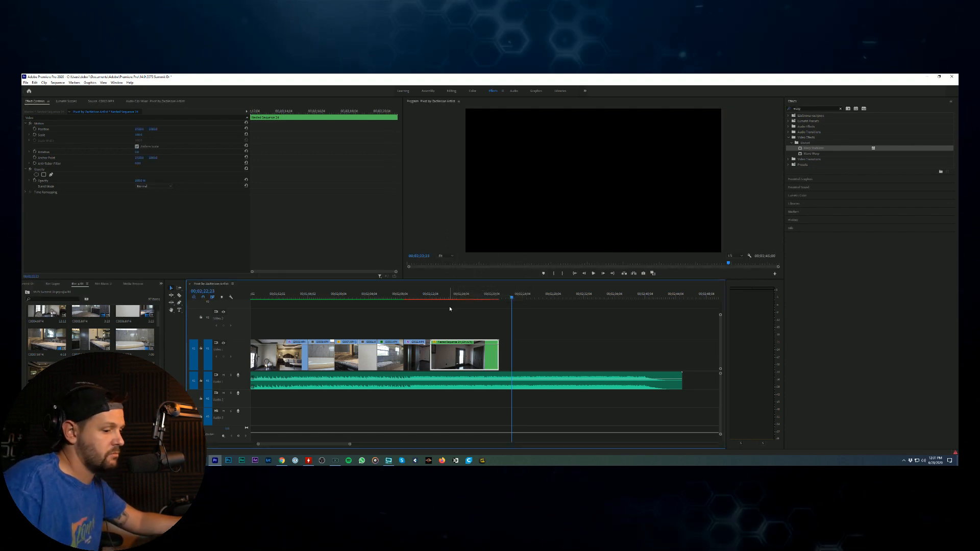
{"action": "key", "text": "Return"}
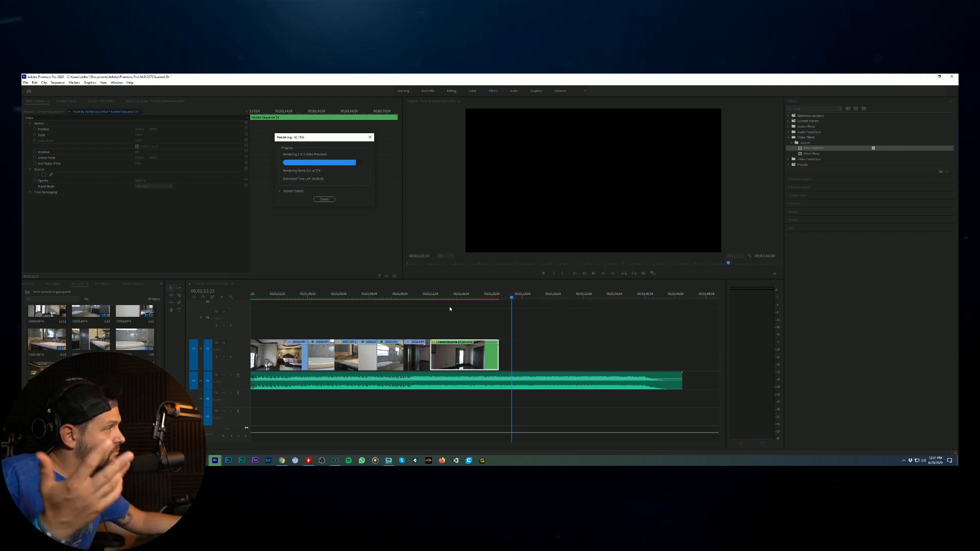
Step: Play the end of the edit from the empty-room doorway through the sped-up nested clip
{"action": "left_click", "coordinate": [450, 309]}
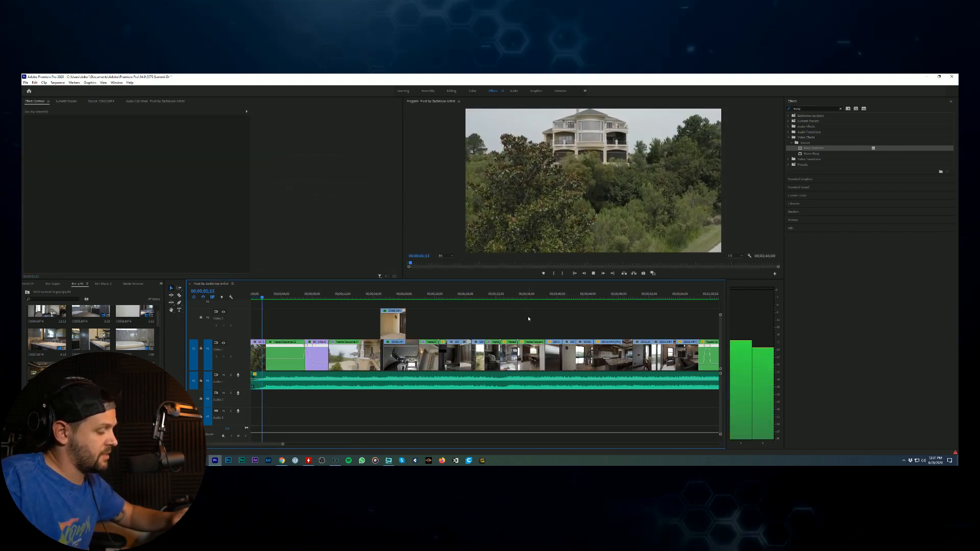
{"action": "key", "text": "minus"}
{"action": "key", "text": "minus"}
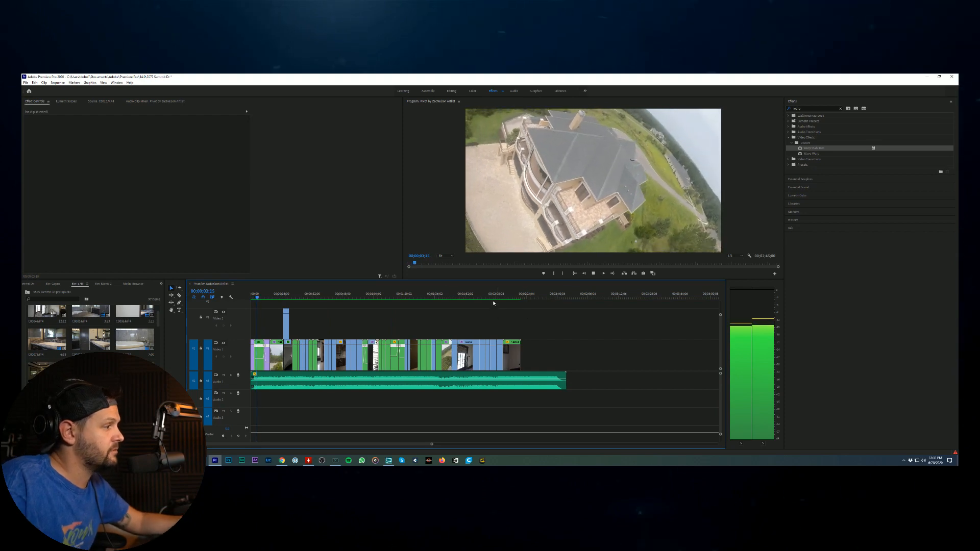
{"action": "left_click", "coordinate": [496, 295]}
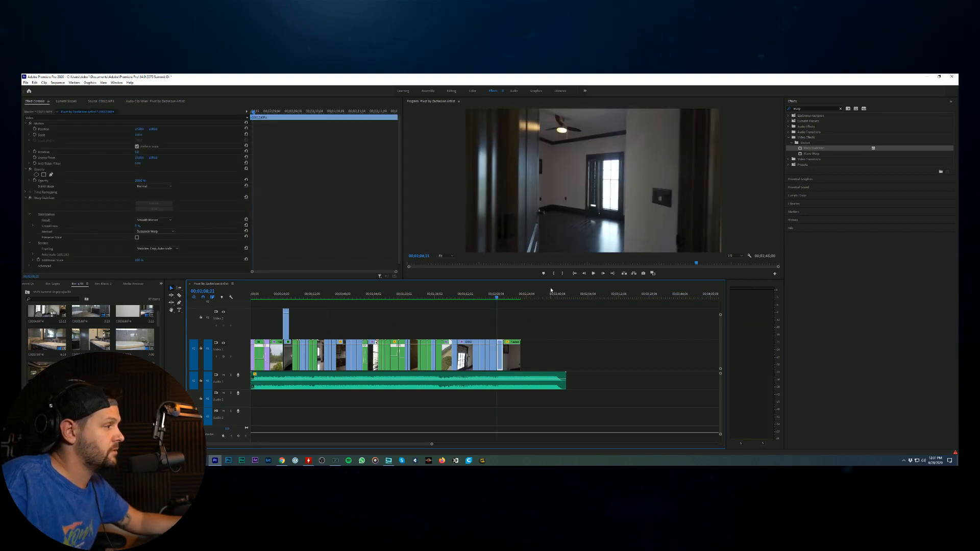
{"action": "left_click", "coordinate": [592, 273]}
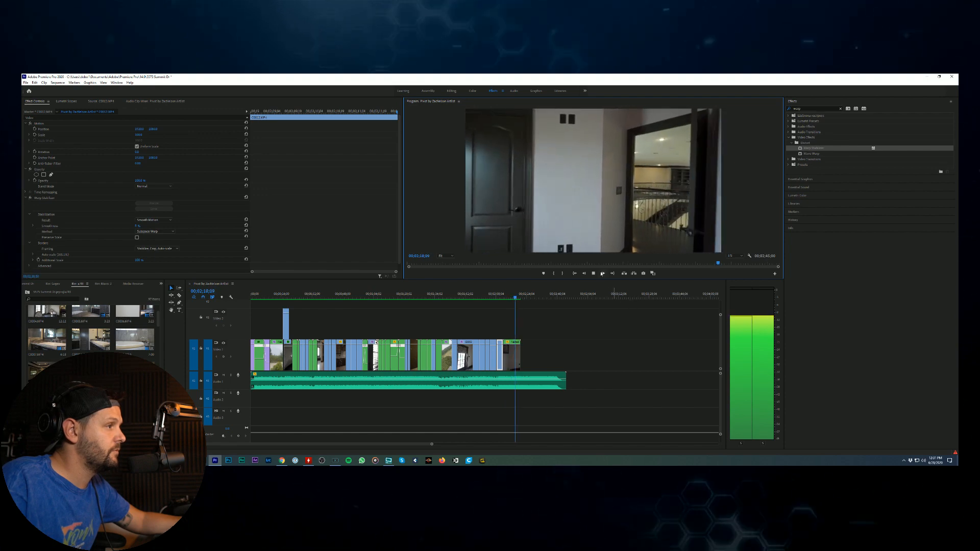
{"action": "key", "text": "space"}
Step: Trim the end of the nested room-to-landing clip back to the playhead at 00;02;19;01
{"action": "left_click", "coordinate": [557, 383]}
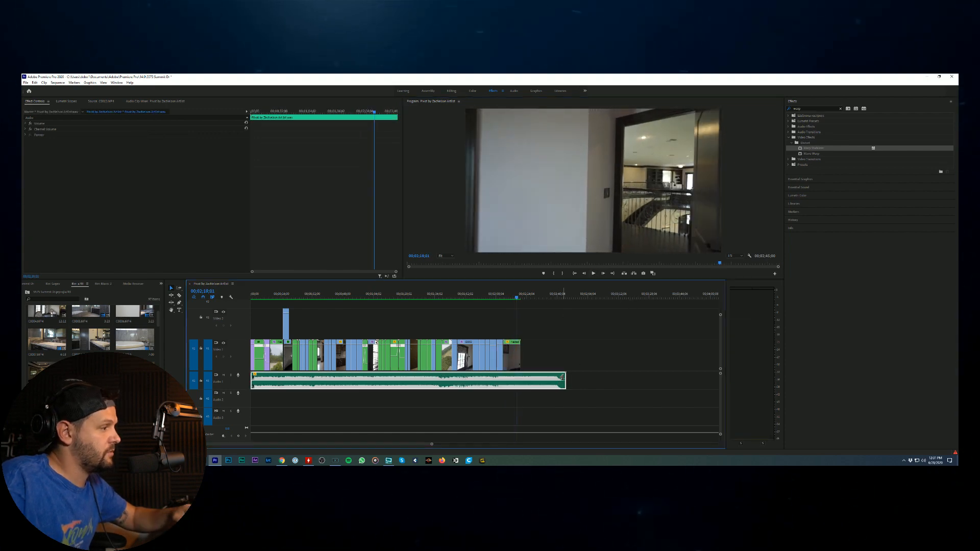
{"action": "key", "text": "="}
{"action": "key", "text": "="}
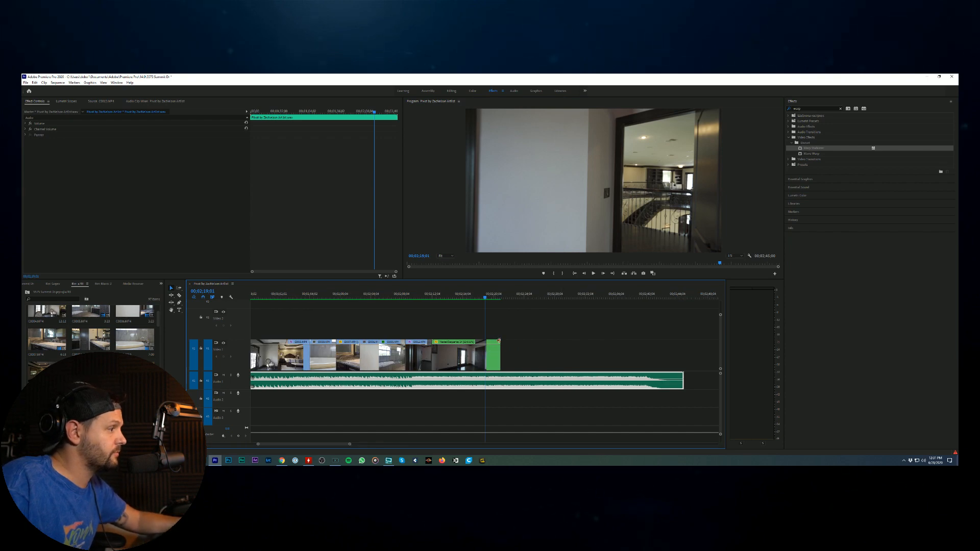
{"action": "left_click_drag", "start_coordinate": [483, 340], "coordinate": [479, 352]}
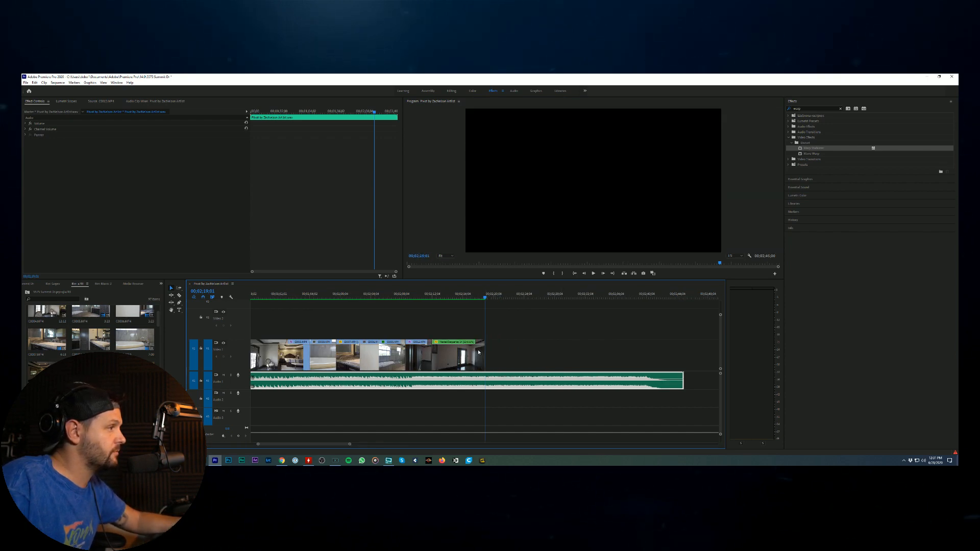
Step: Set the nested room-to-landing clip's speed to 140%, render the previews and stop the playback
{"action": "right_click", "coordinate": [469, 354]}
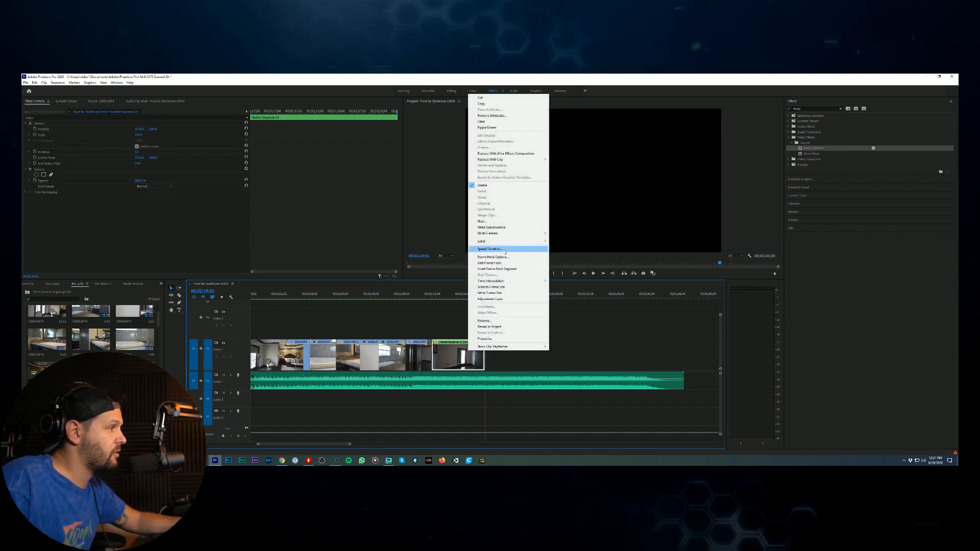
{"action": "left_click", "coordinate": [474, 248]}
{"action": "type", "text": "14"}
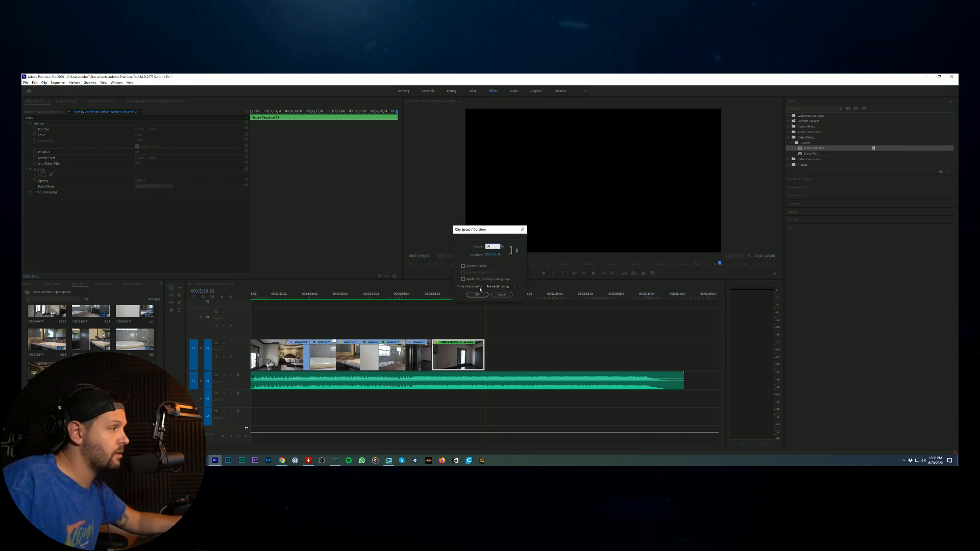
{"action": "key", "text": "Return"}
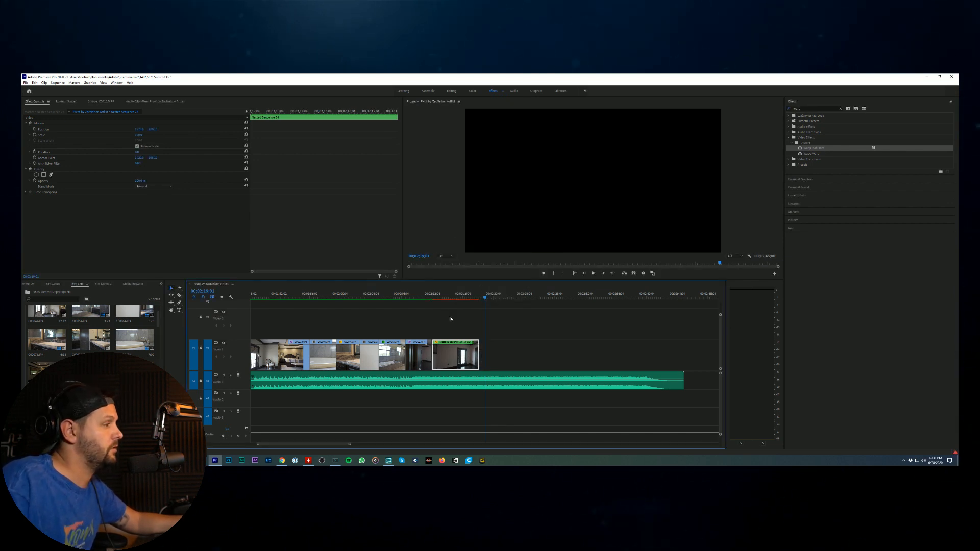
{"action": "key", "text": "Return"}
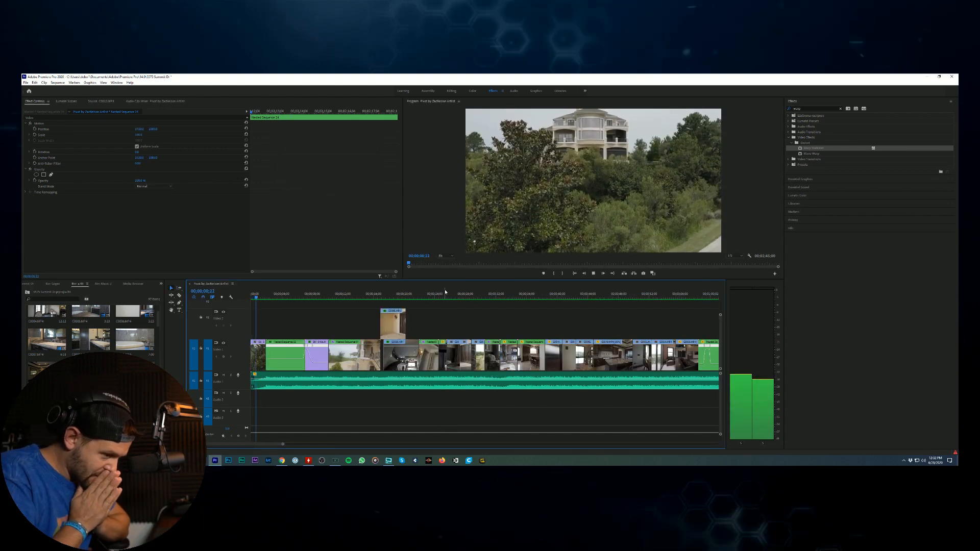
{"action": "left_click", "coordinate": [593, 274]}
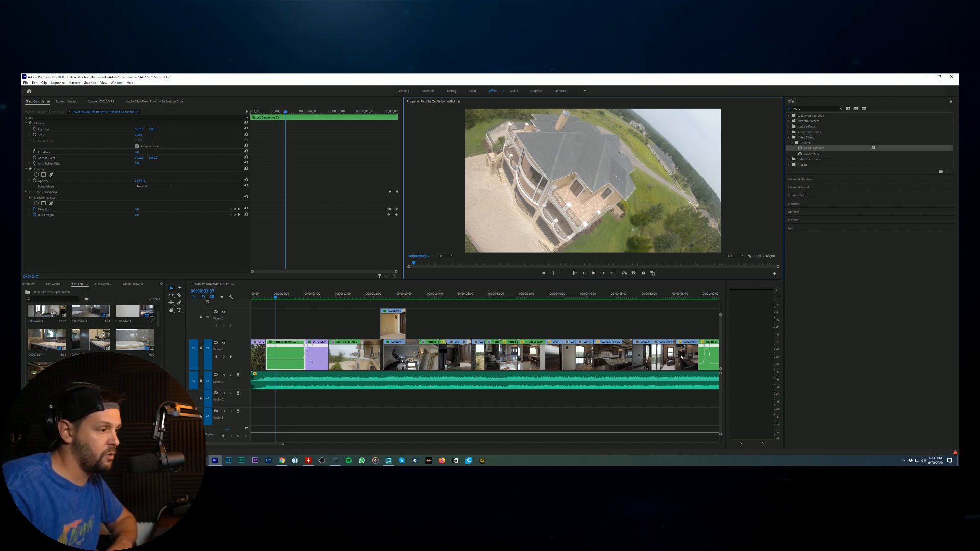
Step: Play the end of the edit from the bathroom clip through the nested clip and stop near its last frames
{"action": "left_click", "coordinate": [666, 330]}
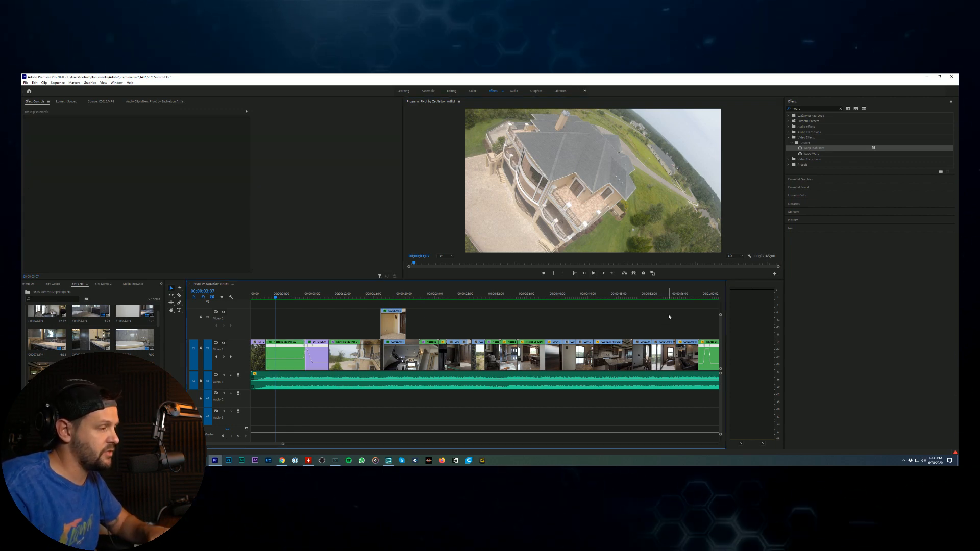
{"action": "key", "text": "minus"}
{"action": "key", "text": "minus"}
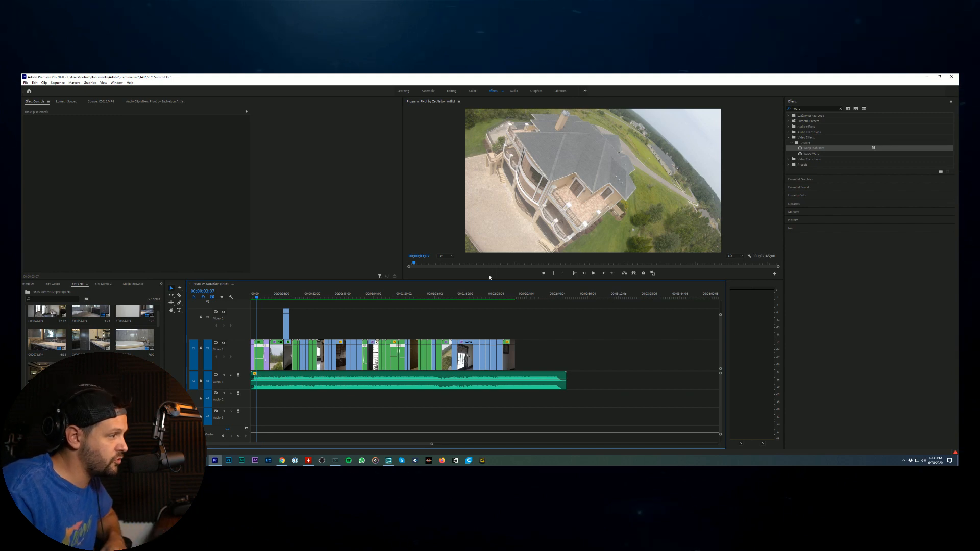
{"action": "left_click", "coordinate": [497, 297]}
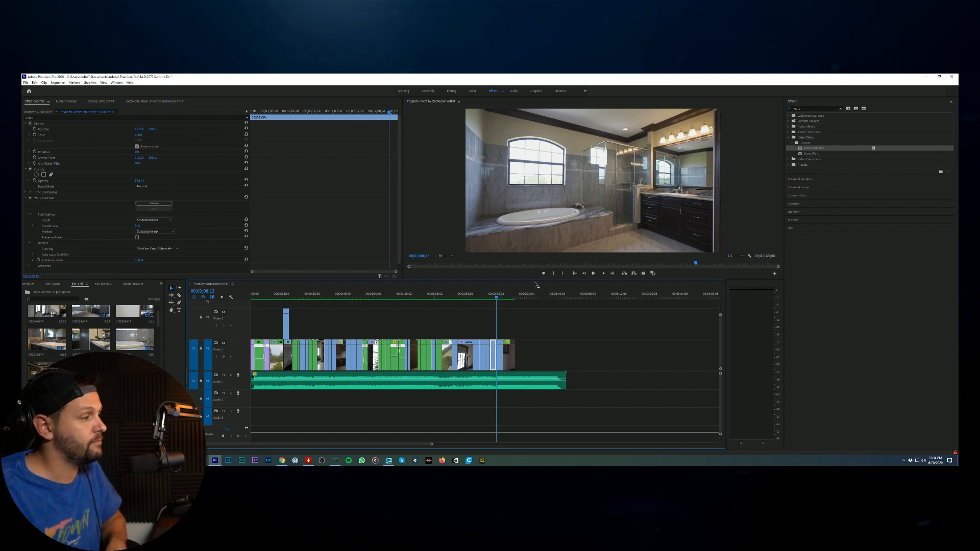
{"action": "key", "text": "space"}
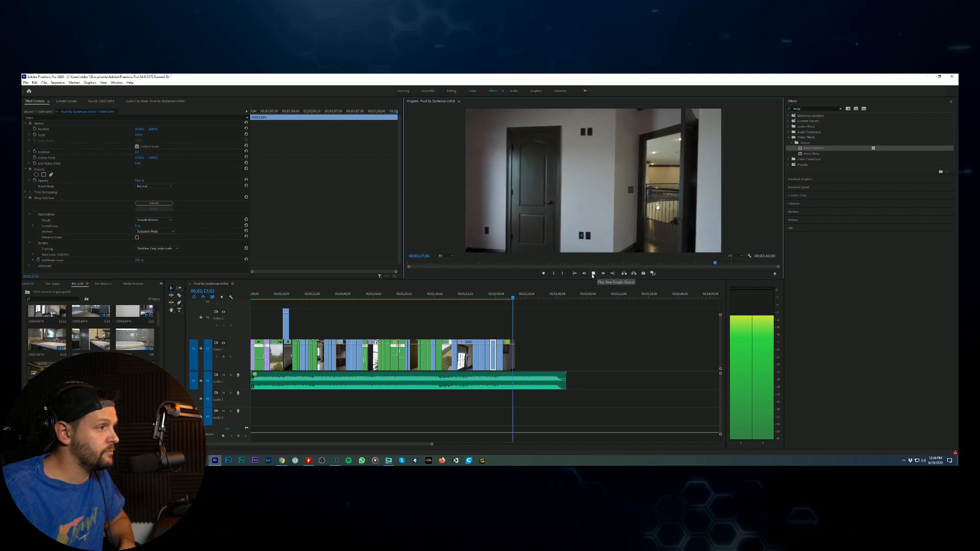
{"action": "left_click", "coordinate": [593, 274]}
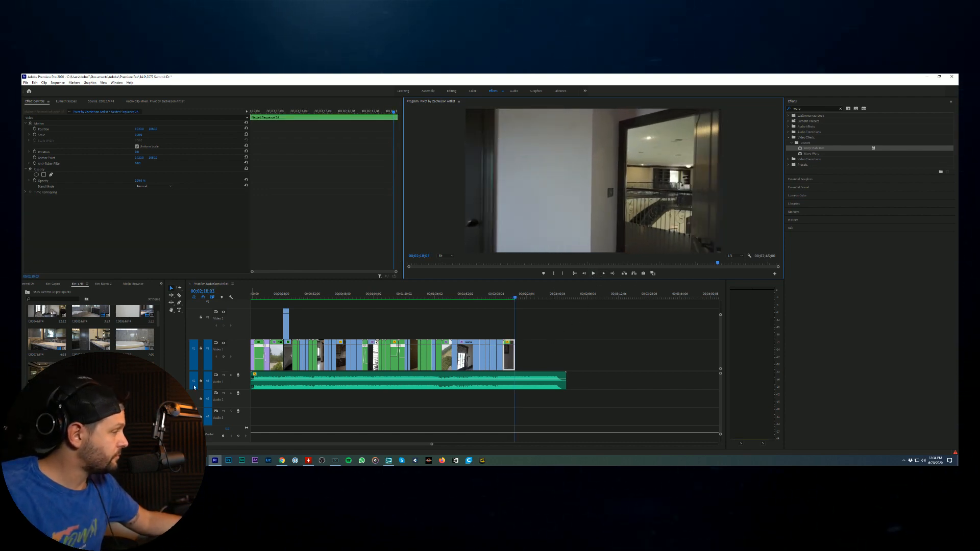
Step: Mark a short range of the take showing the room with the patterned rug and place its video after the nested clip
{"action": "left_click", "coordinate": [100, 101]}
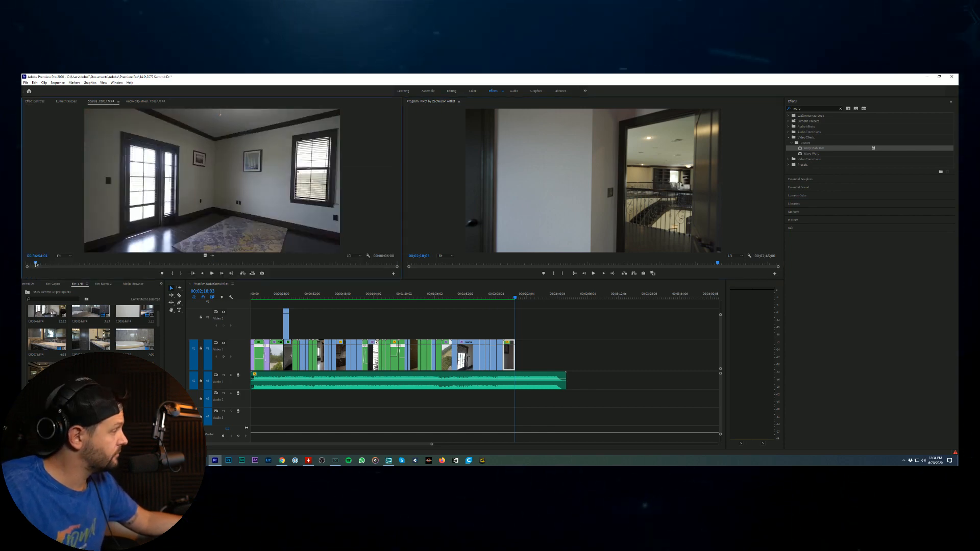
{"action": "left_click", "coordinate": [52, 265]}
{"action": "left_click_drag", "start_coordinate": [52, 266], "coordinate": [167, 275]}
{"action": "key", "text": "i"}
{"action": "key", "text": "o"}
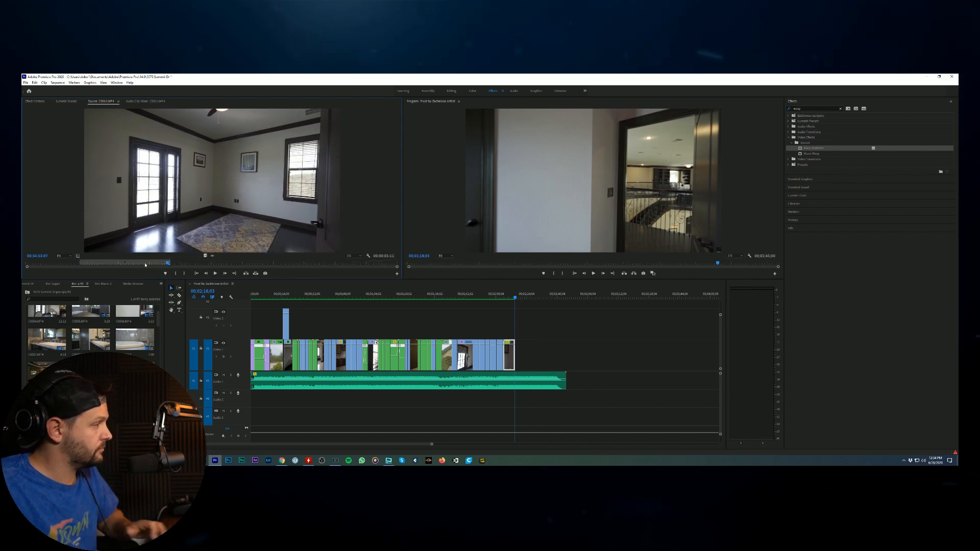
{"action": "left_click_drag", "start_coordinate": [205, 256], "coordinate": [331, 333]}
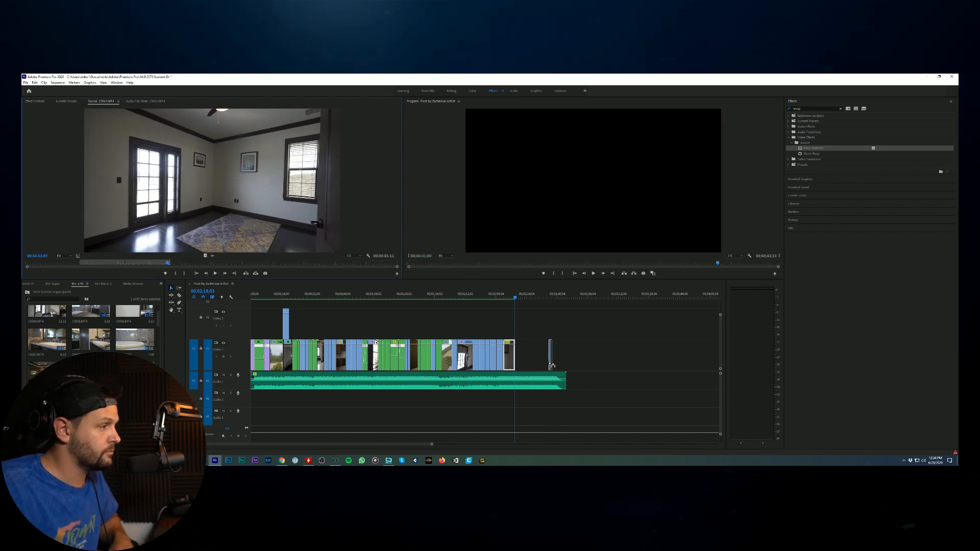
Step: Shorten the clip before the nested one, close the gaps up to the rug-room clip, and extend the rug-room clip's end
{"action": "key", "text": "="}
{"action": "key", "text": "="}
{"action": "key", "text": "="}
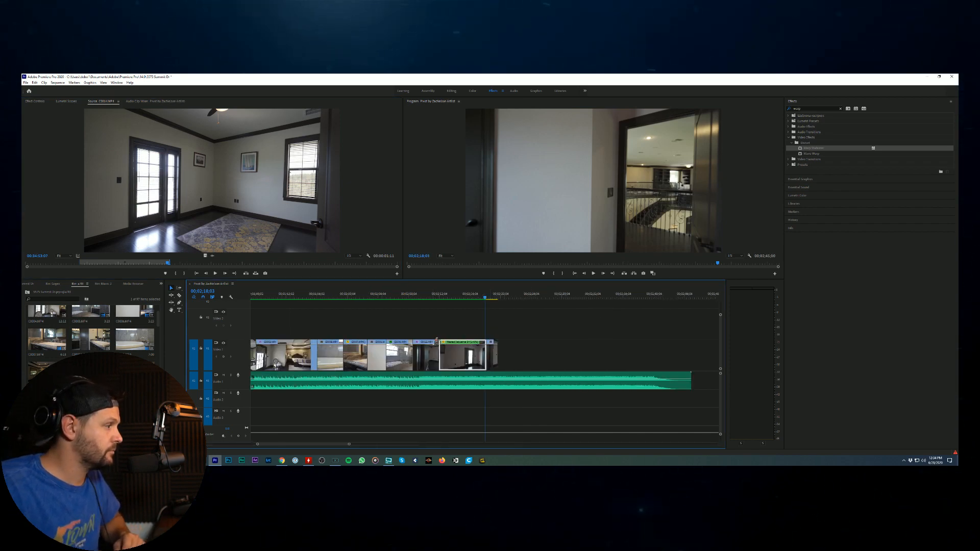
{"action": "left_click_drag", "start_coordinate": [445, 349], "coordinate": [439, 350]}
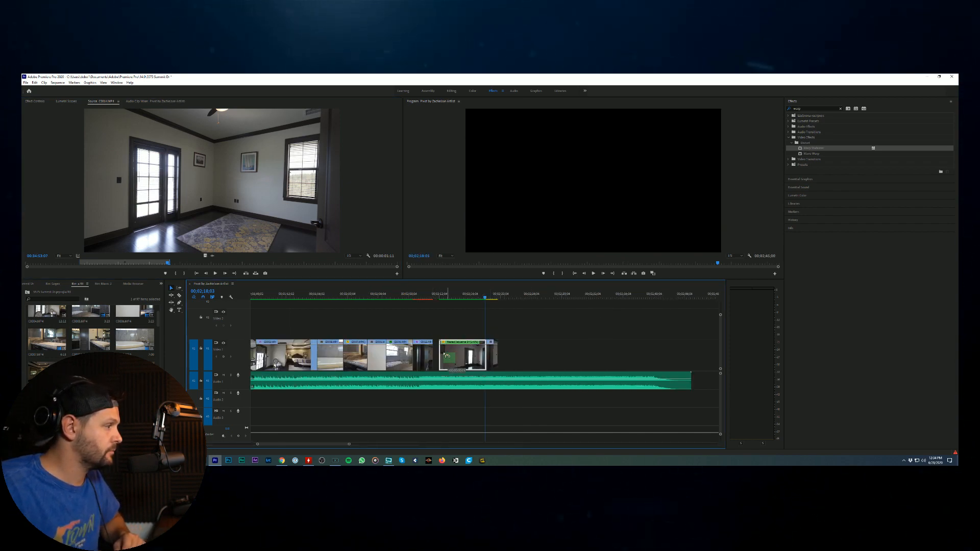
{"action": "left_click_drag", "start_coordinate": [493, 364], "coordinate": [501, 359]}
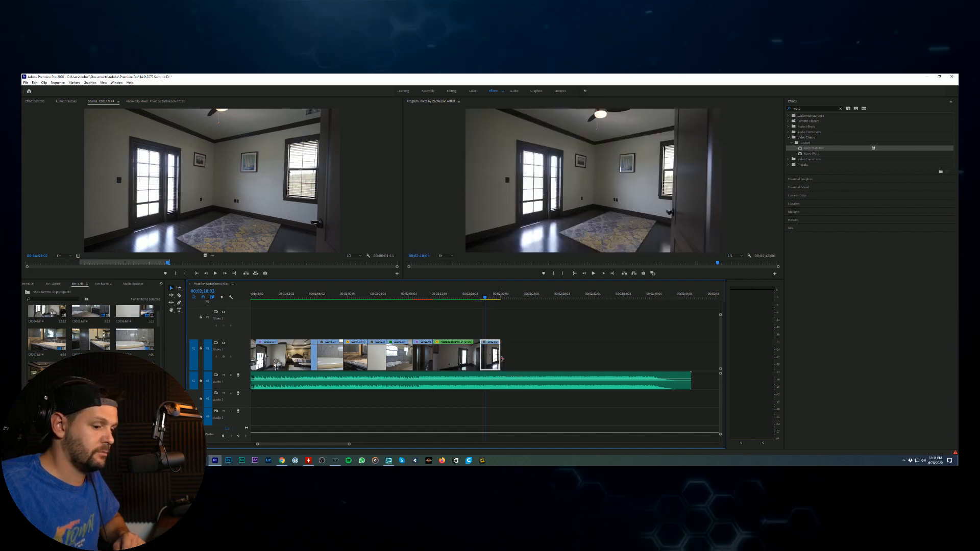
Step: Find the rug-room clip's cut point near its end and trim its last frames to there
{"action": "left_click_drag", "start_coordinate": [487, 300], "coordinate": [487, 300]}
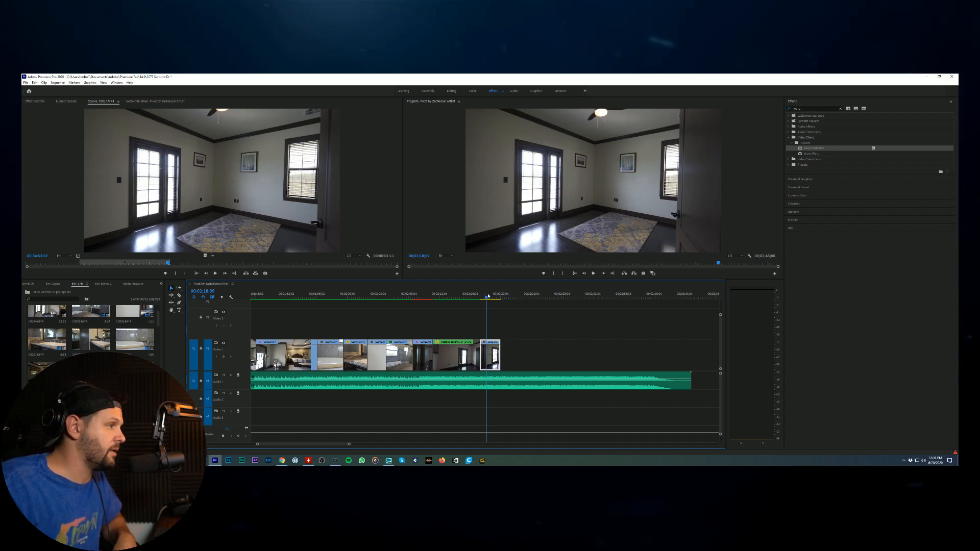
{"action": "left_click_drag", "start_coordinate": [488, 296], "coordinate": [495, 295]}
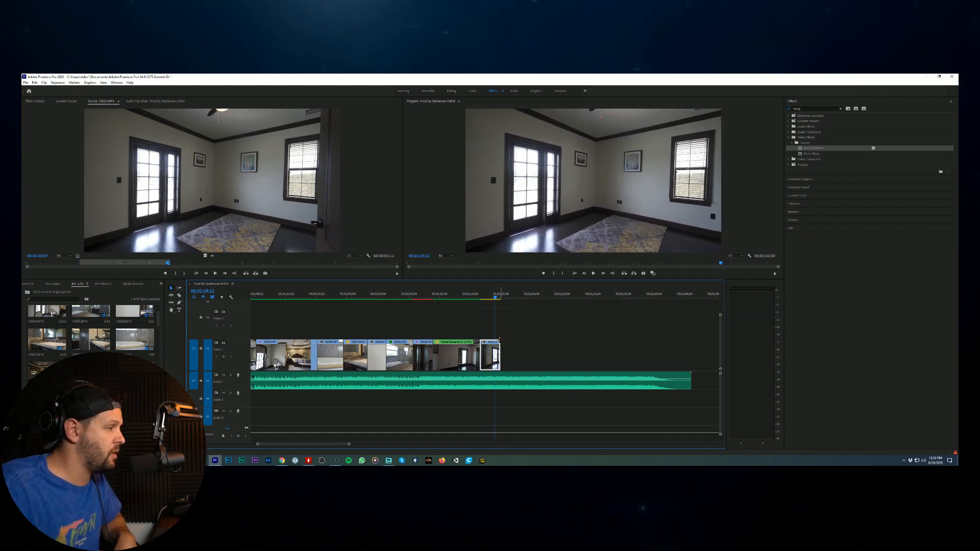
{"action": "left_click_drag", "start_coordinate": [499, 340], "coordinate": [496, 340]}
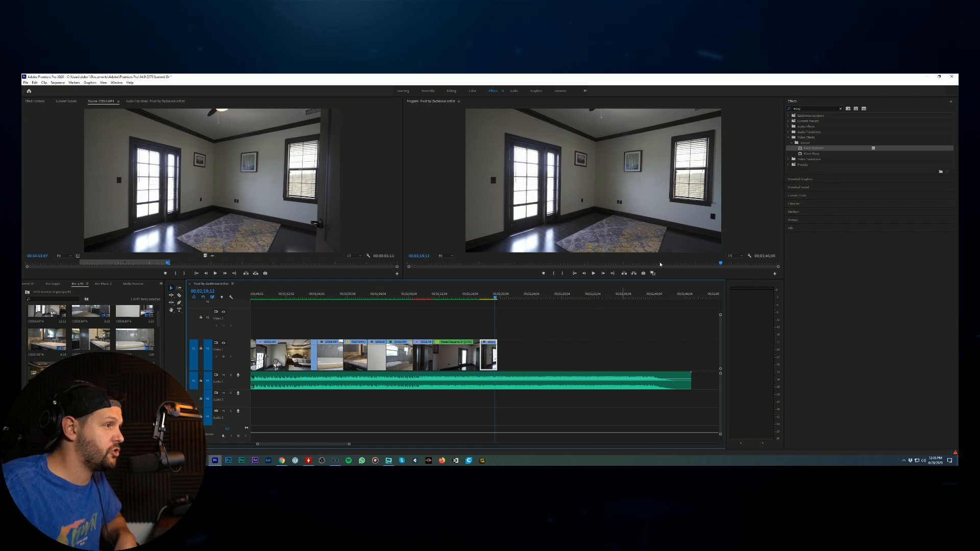
Step: Apply Warp Stabilizer to the rug-room clip and set its smoothness to 5%
{"action": "left_click_drag", "start_coordinate": [806, 152], "coordinate": [714, 185]}
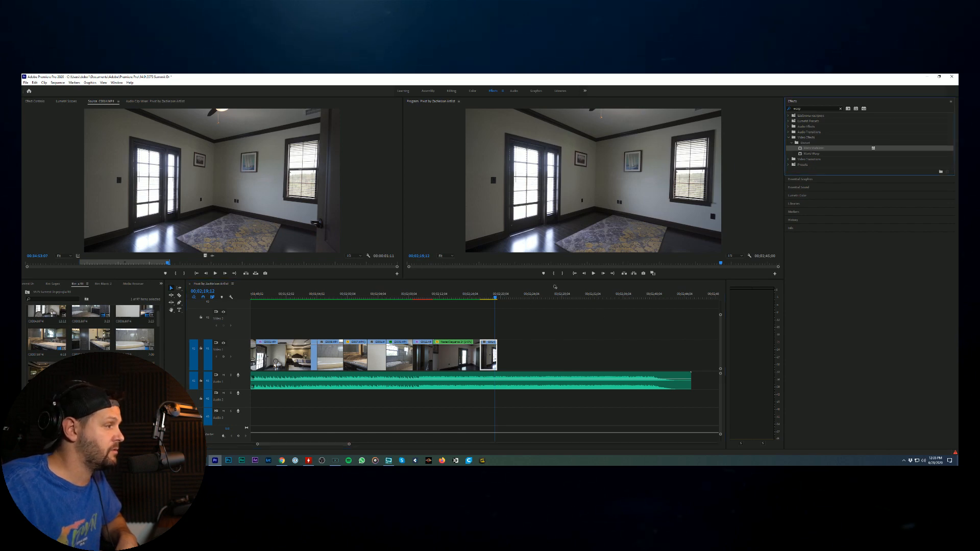
{"action": "left_click_drag", "start_coordinate": [491, 353], "coordinate": [491, 353]}
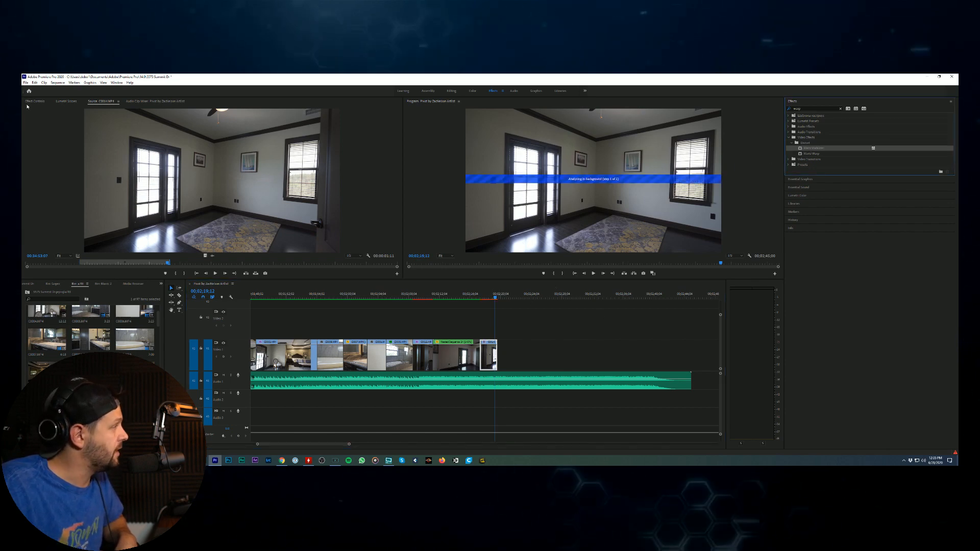
{"action": "left_click", "coordinate": [27, 102]}
{"action": "left_click", "coordinate": [139, 226]}
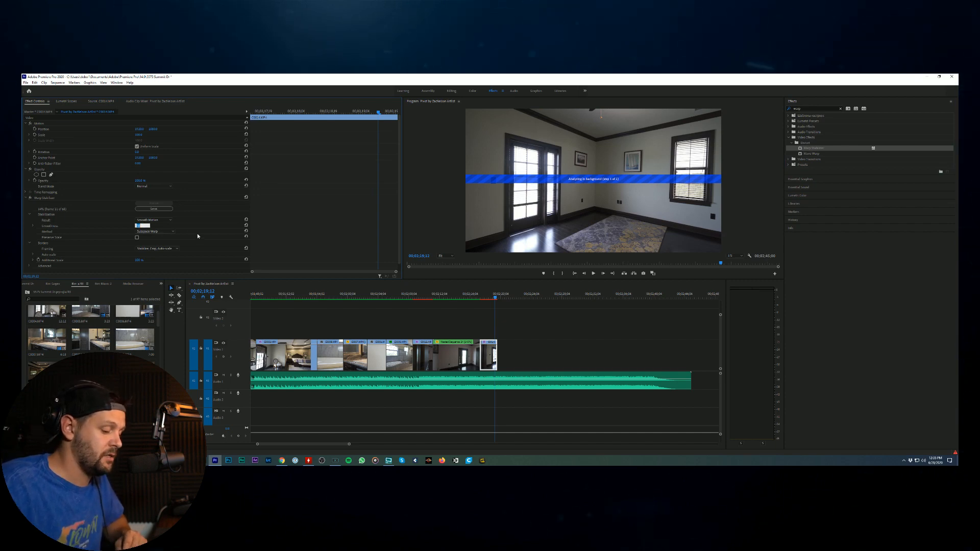
{"action": "type", "text": "5"}
{"action": "key", "text": "Return"}
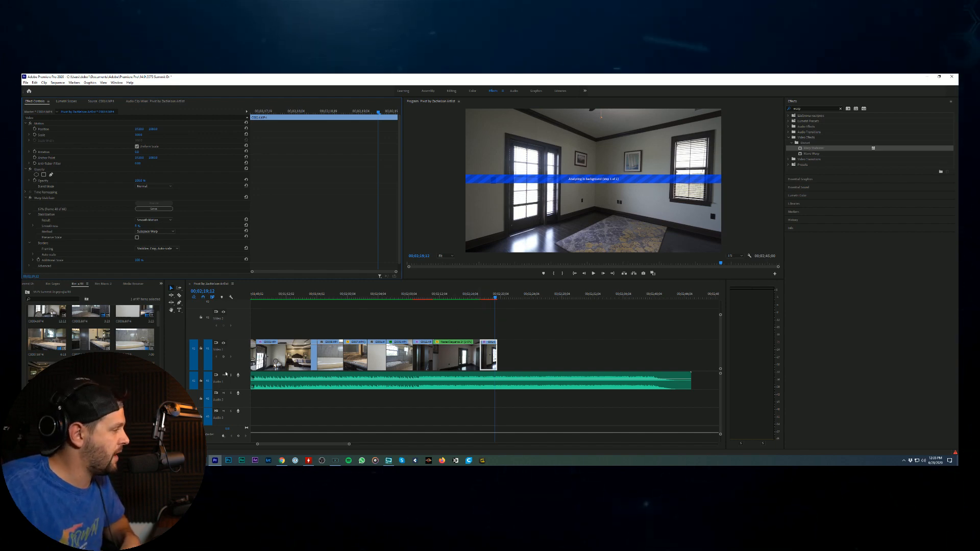
Step: Mark a range of the next take from the rug room to the bathroom doorway and place its video after the rug-room clip
{"action": "left_click", "coordinate": [101, 101]}
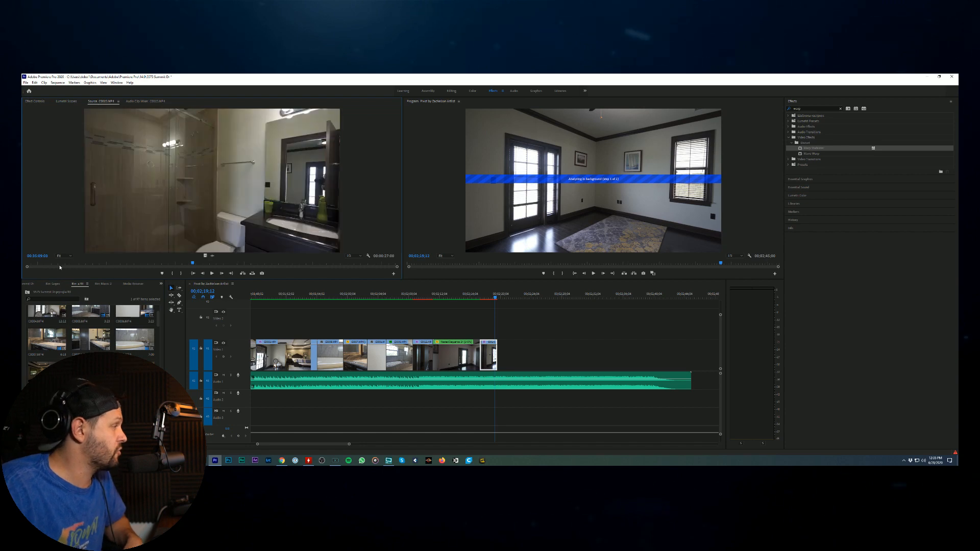
{"action": "left_click", "coordinate": [34, 265]}
{"action": "left_click_drag", "start_coordinate": [37, 266], "coordinate": [176, 292]}
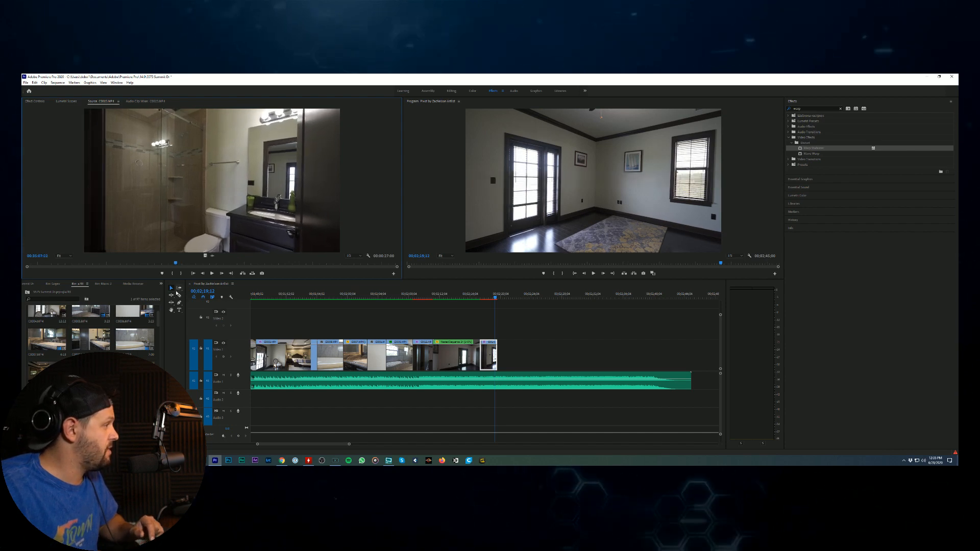
{"action": "key", "text": "o"}
{"action": "left_click", "coordinate": [148, 264]}
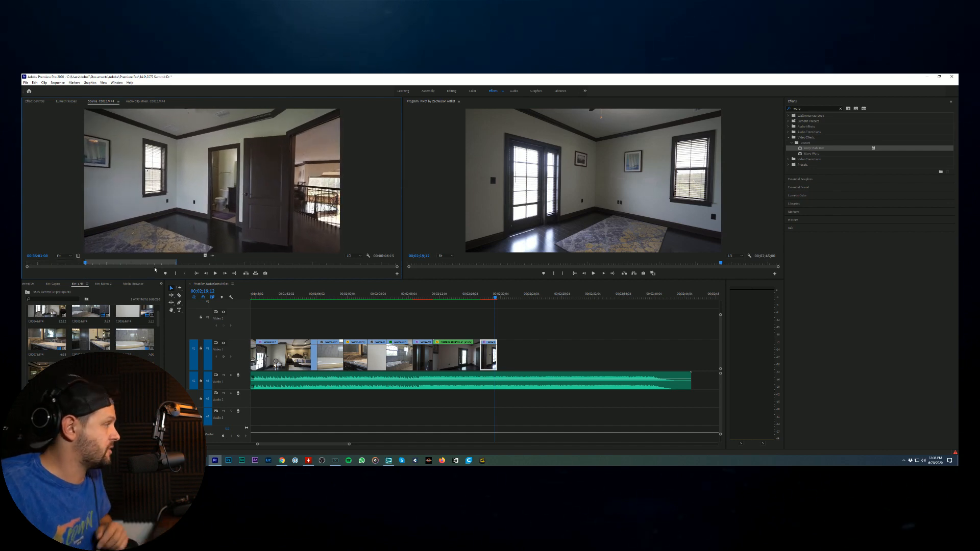
{"action": "left_click_drag", "start_coordinate": [204, 254], "coordinate": [505, 362]}
{"action": "right_click", "coordinate": [513, 365]}
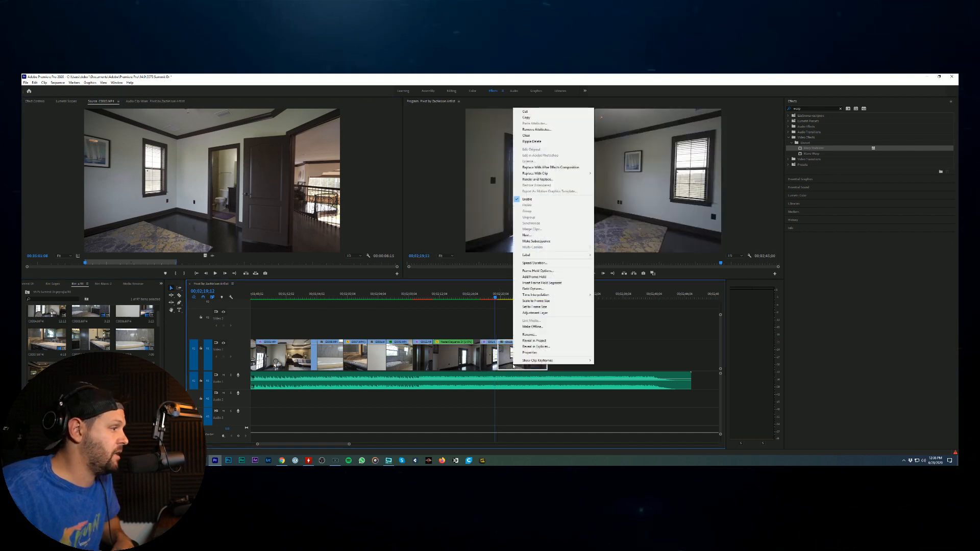
{"action": "left_click", "coordinate": [649, 353]}
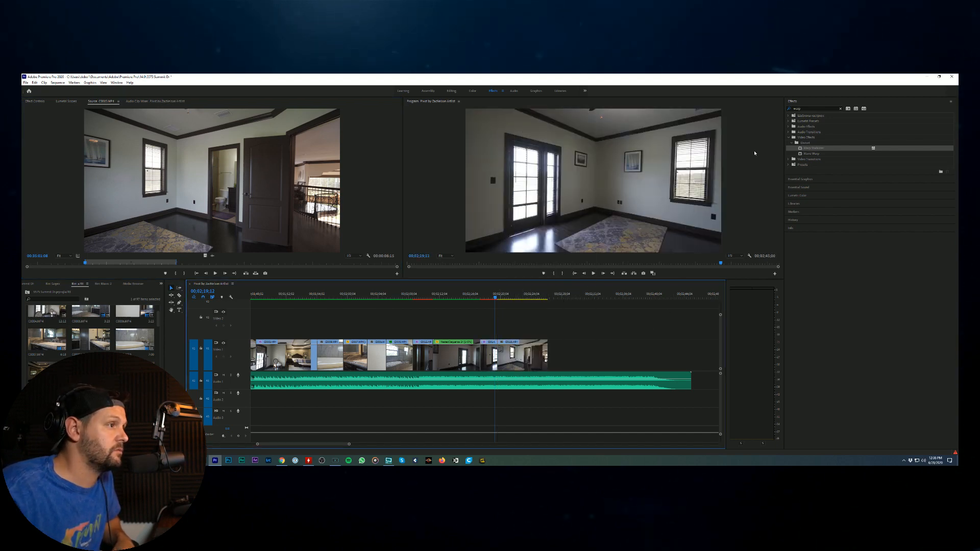
Step: Apply Warp Stabilizer to the room-to-bathroom clip and confirm its smoothness value
{"action": "left_click_drag", "start_coordinate": [813, 148], "coordinate": [521, 357]}
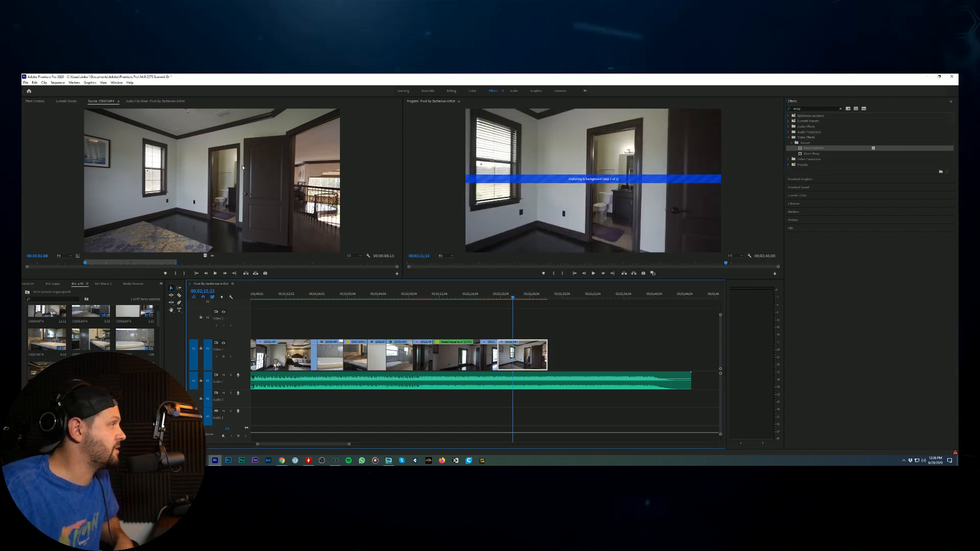
{"action": "left_click", "coordinate": [35, 101]}
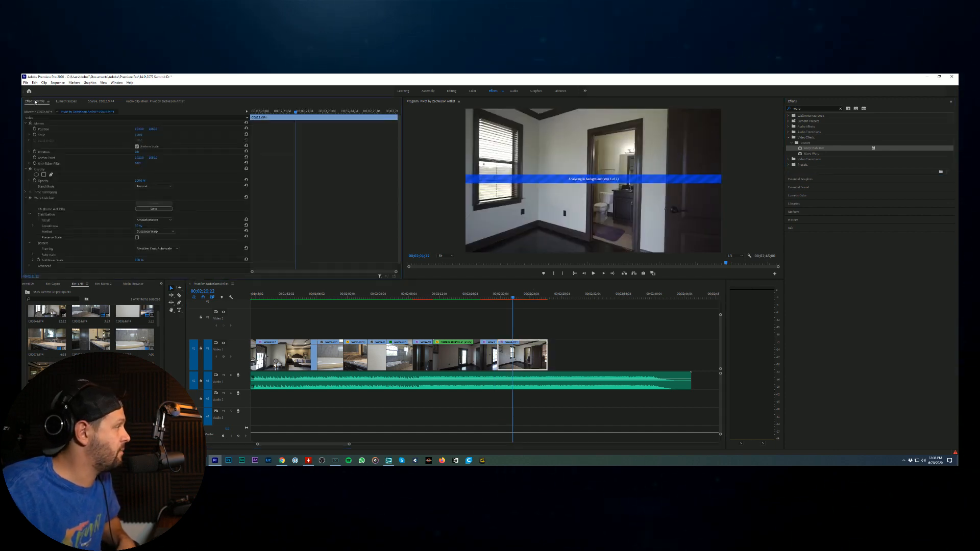
{"action": "left_click", "coordinate": [138, 227]}
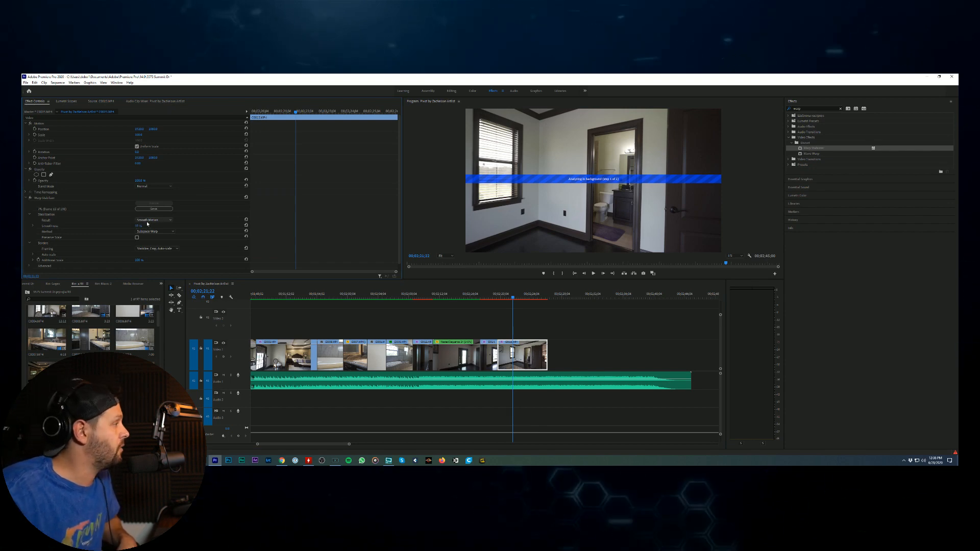
{"action": "key", "text": "Return"}
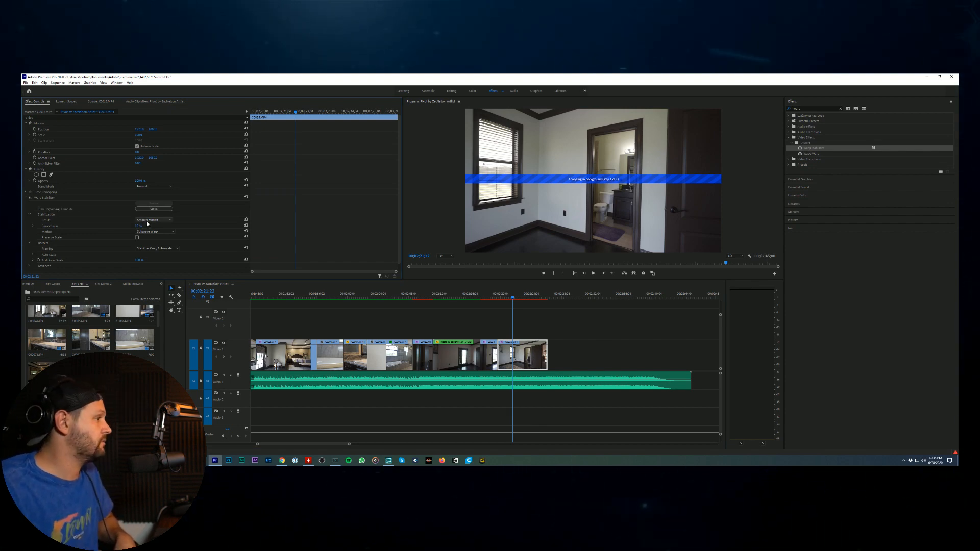
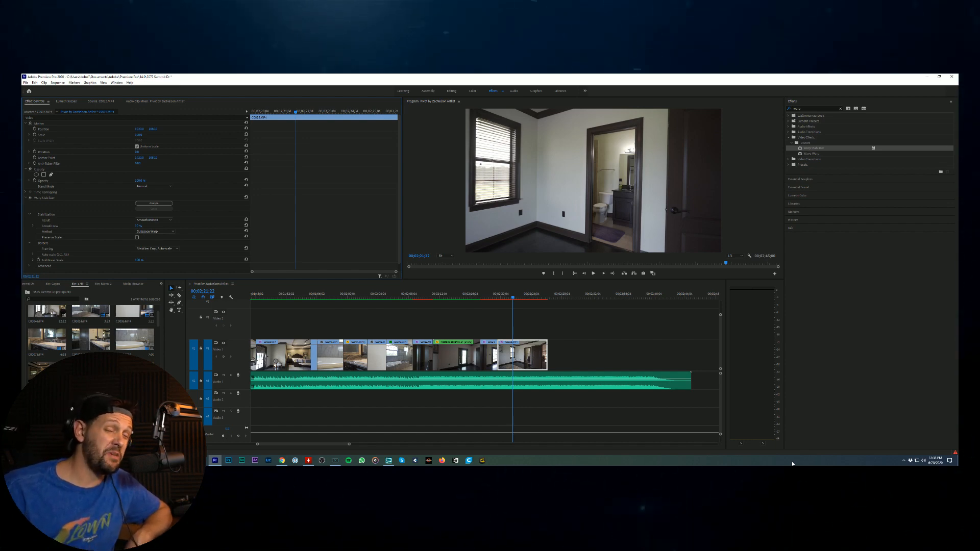
Step: Nest the stabilized room-to-bathroom clip, keeping the suggested sequence name
{"action": "right_click", "coordinate": [524, 360]}
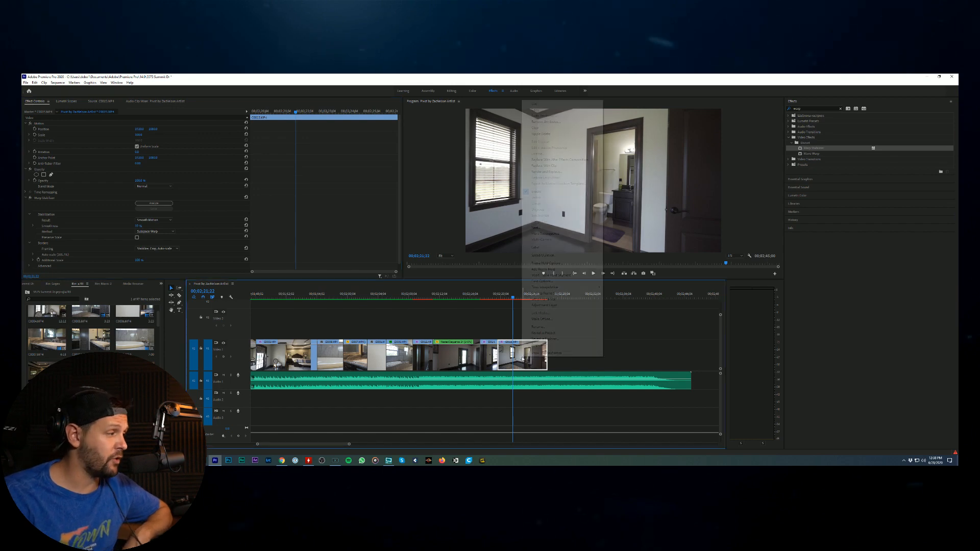
{"action": "left_click", "coordinate": [535, 227]}
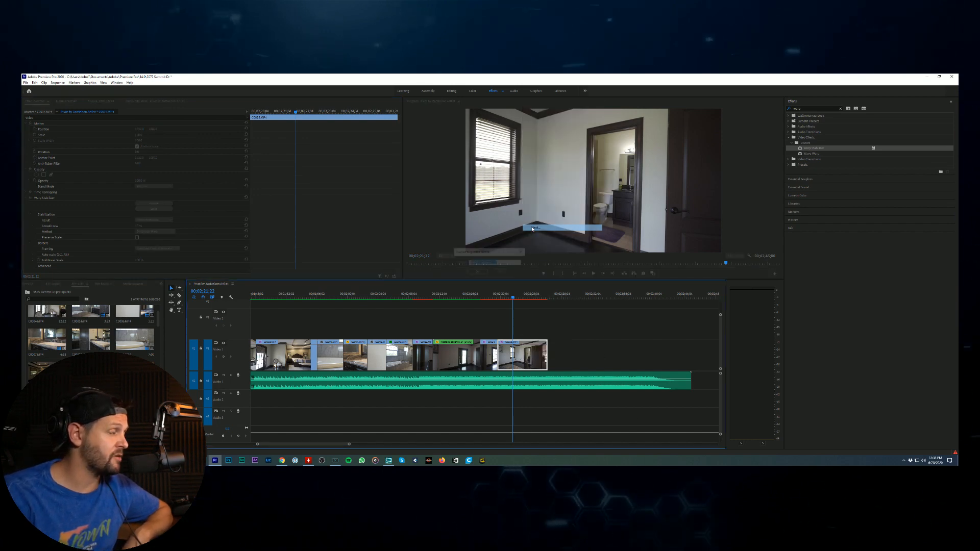
{"action": "key", "text": "Return"}
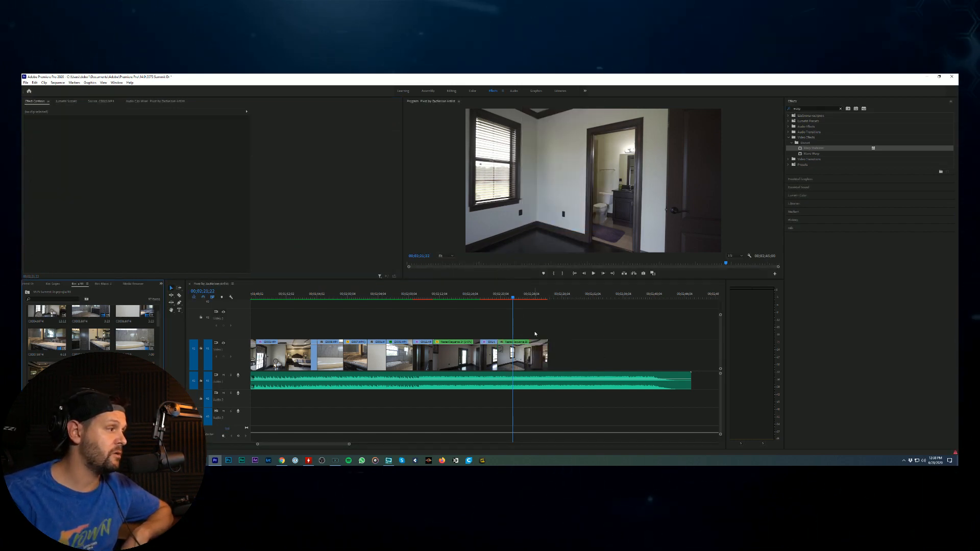
Step: Show the speed line on the nested room-to-bathroom clip and add speed keyframes near its start and at the bathroom doorway
{"action": "left_click", "coordinate": [513, 345]}
{"action": "scroll", "coordinate": [526, 326], "scroll_direction": "up", "scroll_amount": 4, "text": "alt"}
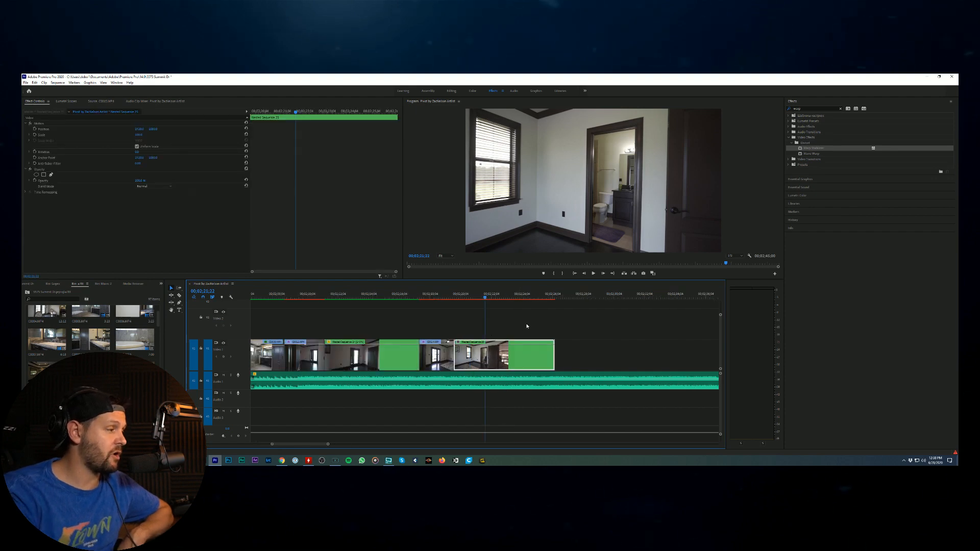
{"action": "left_click_drag", "start_coordinate": [479, 295], "coordinate": [436, 292]}
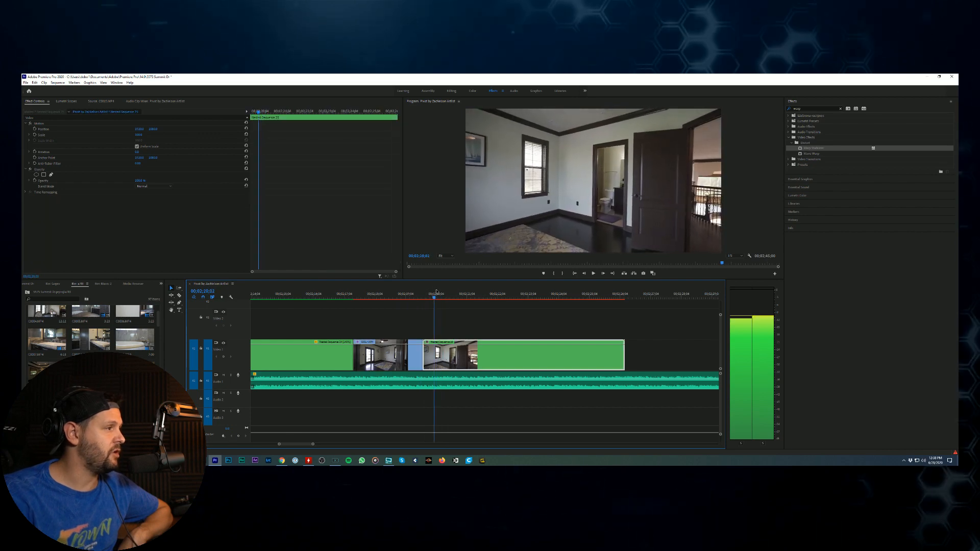
{"action": "left_click", "coordinate": [427, 342]}
{"action": "left_click", "coordinate": [500, 360]}
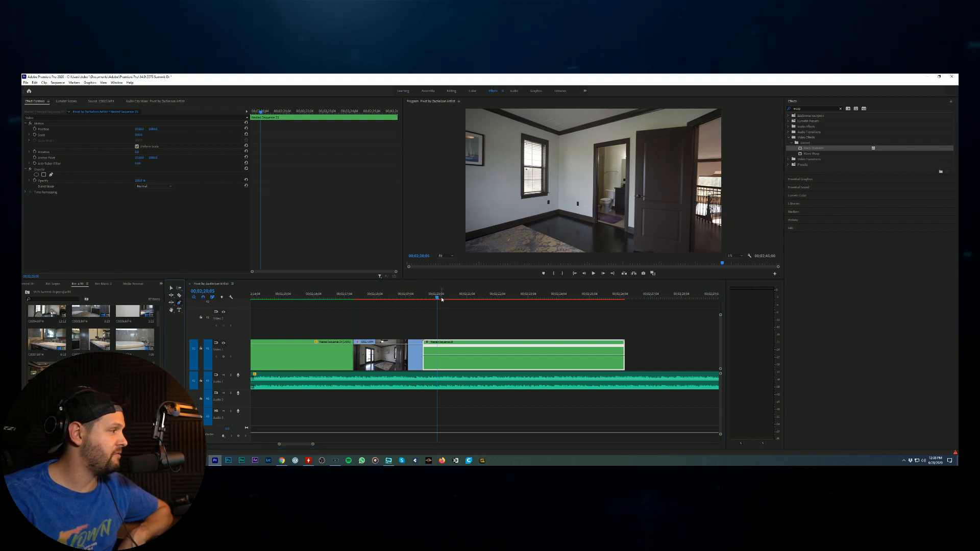
{"action": "left_click_drag", "start_coordinate": [436, 296], "coordinate": [589, 297]}
{"action": "left_click", "coordinate": [443, 354], "text": "ctrl"}
{"action": "left_click", "coordinate": [482, 296]}
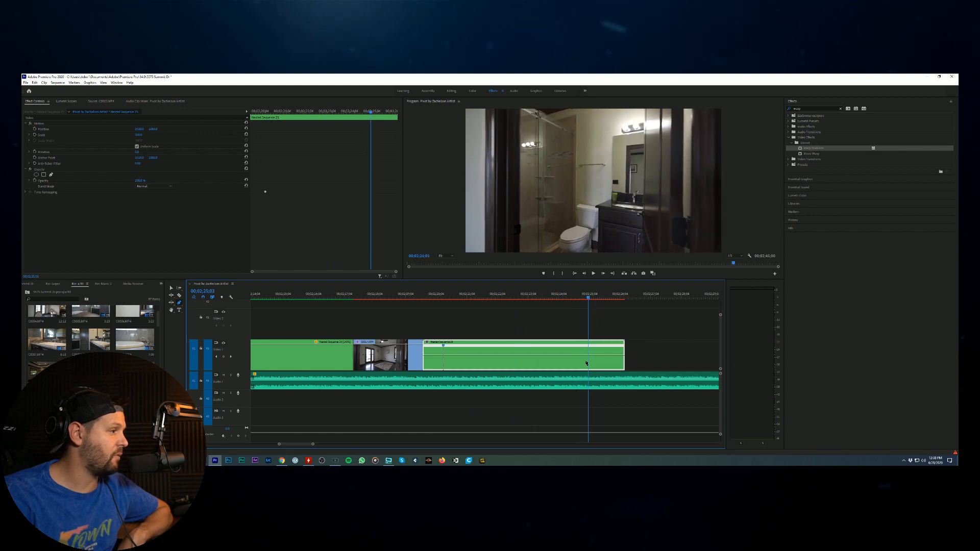
Step: Raise the nested clip's speed between the two keyframes and spread both keyframes into gradual ramps
{"action": "key", "text": "v"}
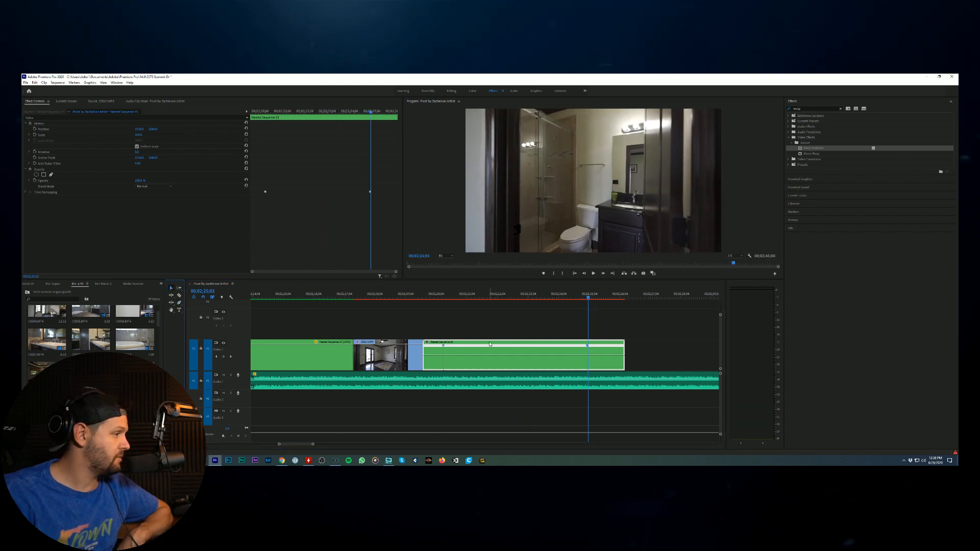
{"action": "left_click_drag", "start_coordinate": [490, 352], "coordinate": [467, 346]}
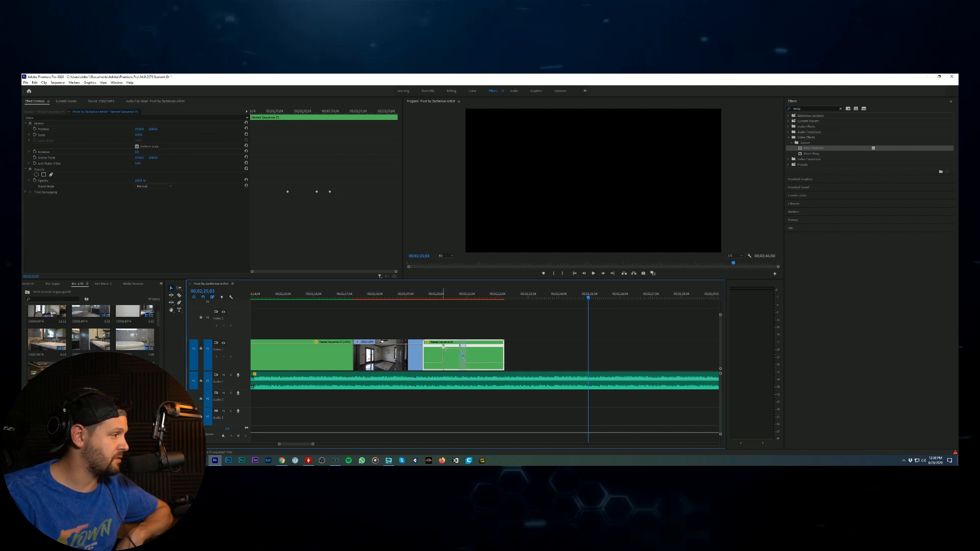
{"action": "left_click_drag", "start_coordinate": [442, 359], "coordinate": [448, 353]}
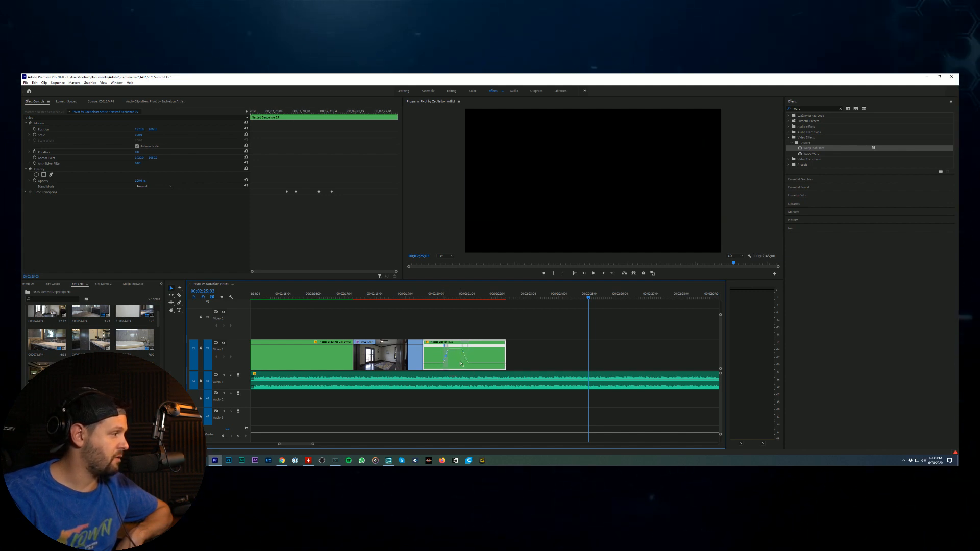
Step: Play the speed ramp through the nested clip, slightly lower its fast section, and widen the slow-down ramp
{"action": "left_click", "coordinate": [419, 296]}
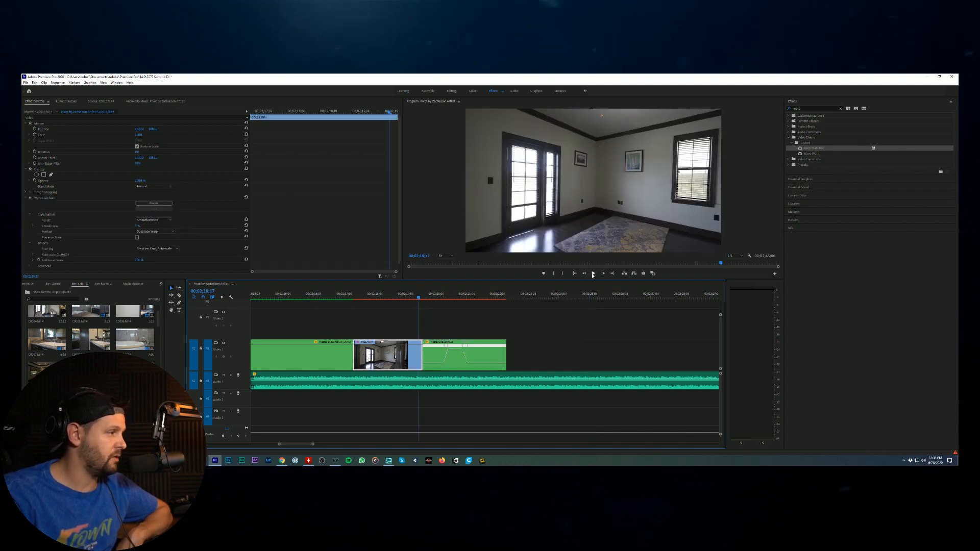
{"action": "left_click", "coordinate": [593, 274]}
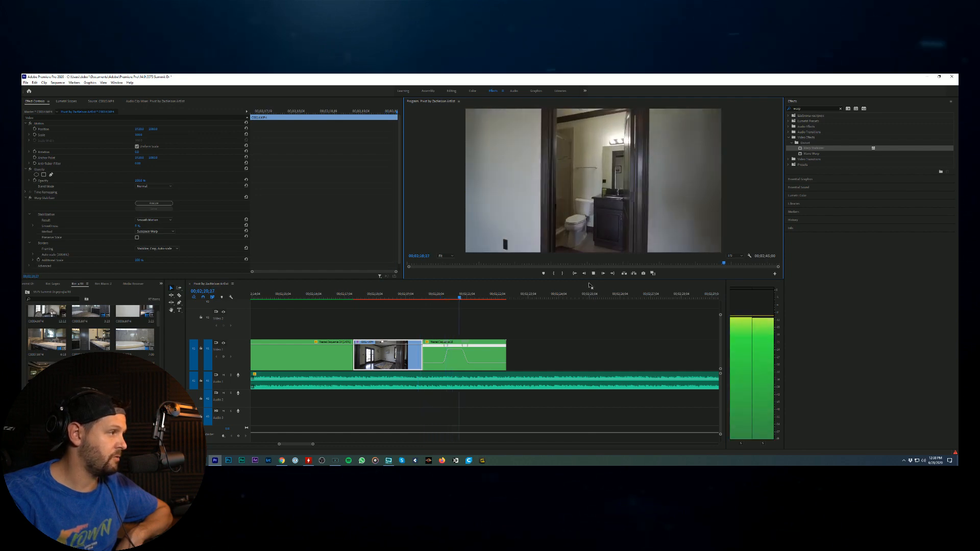
{"action": "left_click", "coordinate": [430, 351]}
{"action": "key", "text": "space"}
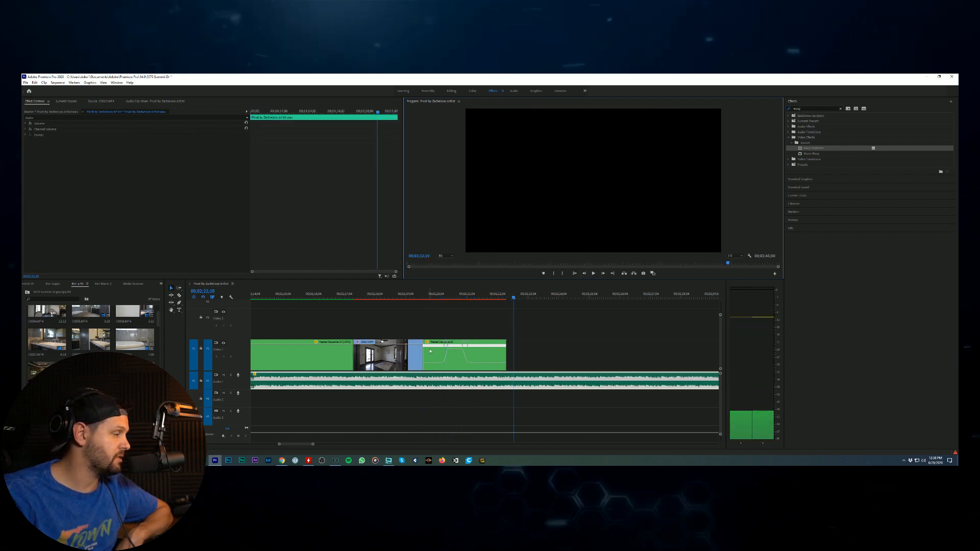
{"action": "left_click", "coordinate": [461, 343]}
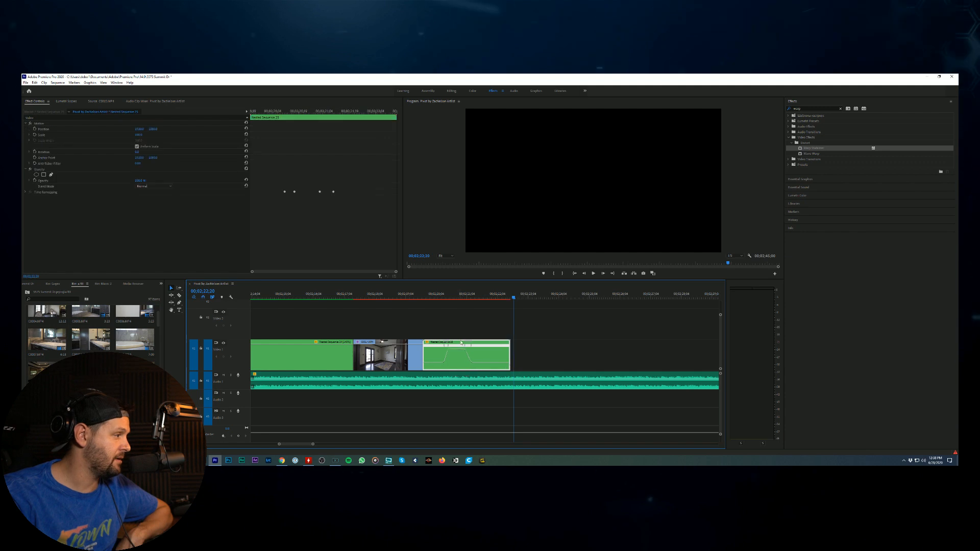
{"action": "left_click_drag", "start_coordinate": [462, 347], "coordinate": [457, 348]}
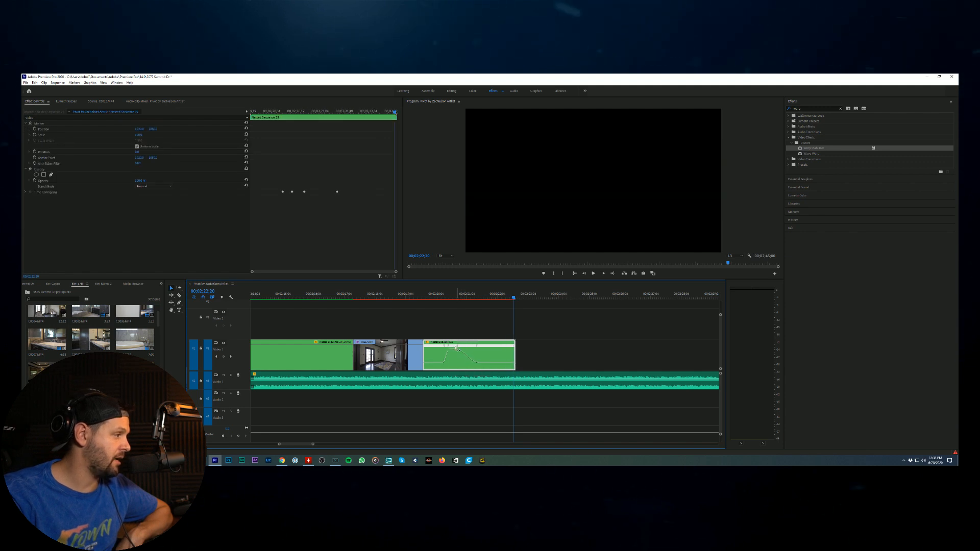
Step: Play the adjusted ramp, stop on the bathroom view, and trim the nested clip's end to the playhead
{"action": "left_click", "coordinate": [394, 298]}
{"action": "left_click", "coordinate": [593, 273]}
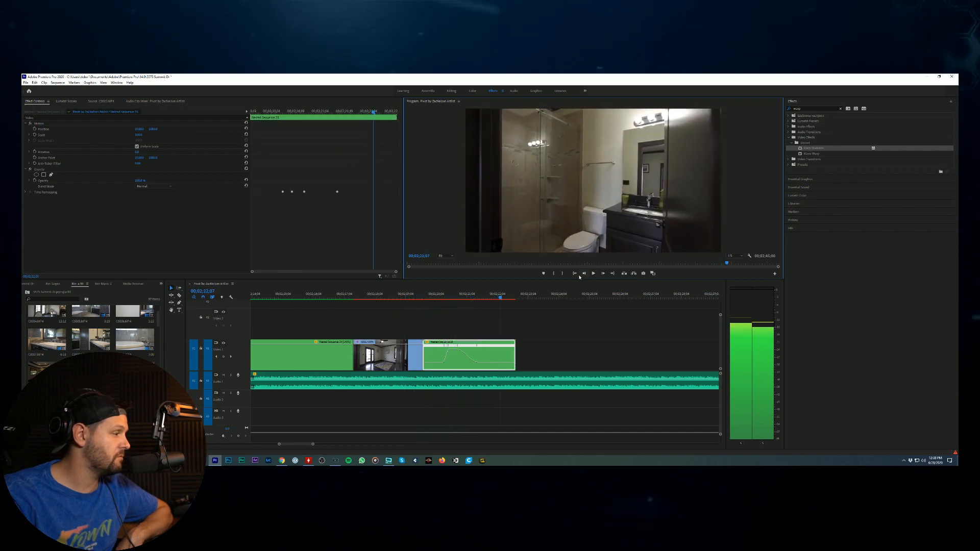
{"action": "left_click", "coordinate": [593, 273]}
{"action": "left_click_drag", "start_coordinate": [514, 340], "coordinate": [500, 333]}
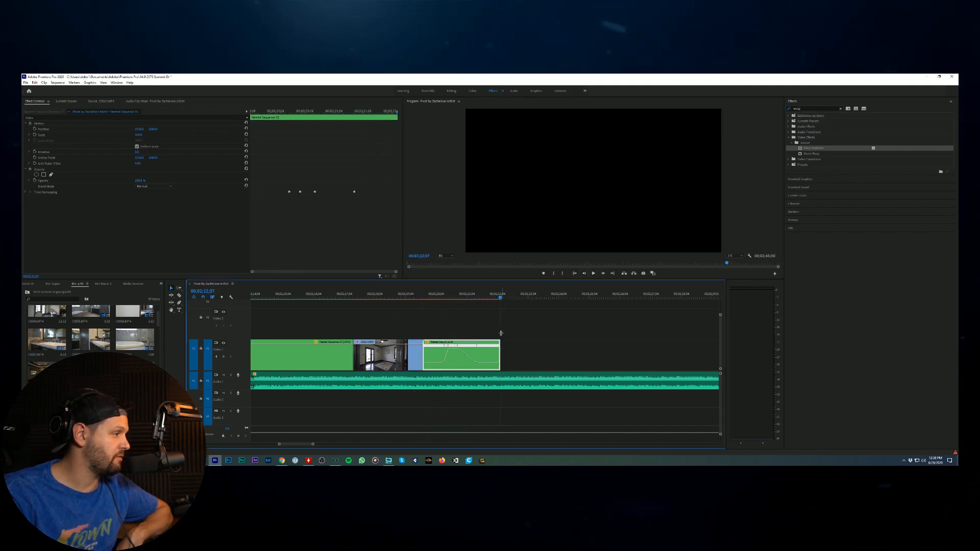
{"action": "key", "text": "ctrl+Right"}
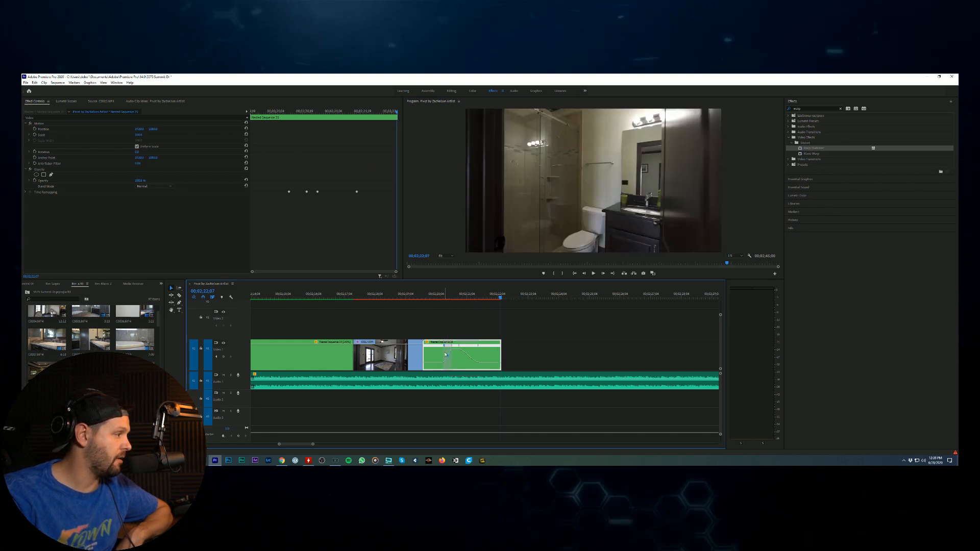
Step: Slightly widen the speed-up ramp on the nested room-to-bathroom clip and place the playhead near the clip's start
{"action": "scroll", "coordinate": [439, 356], "scroll_direction": "up", "scroll_amount": 6}
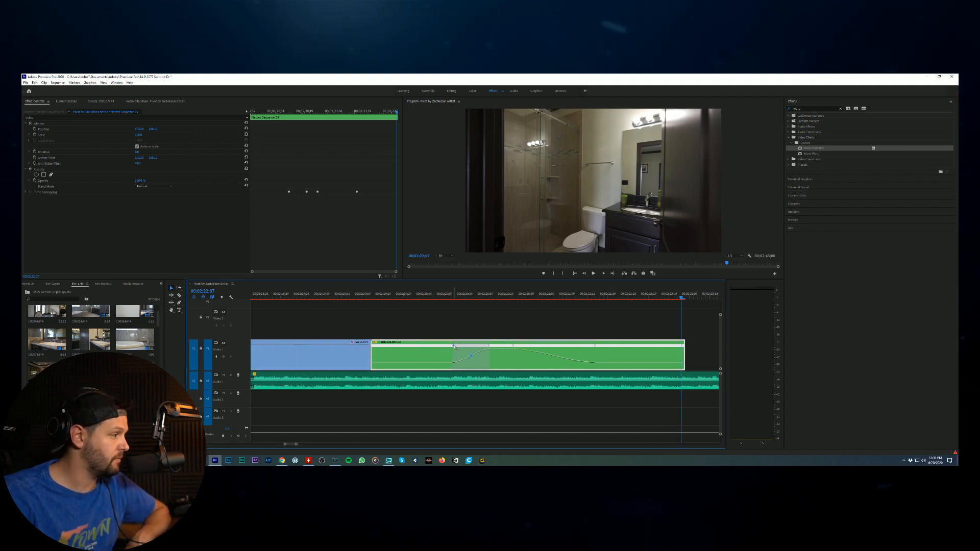
{"action": "left_click_drag", "start_coordinate": [453, 346], "coordinate": [490, 349]}
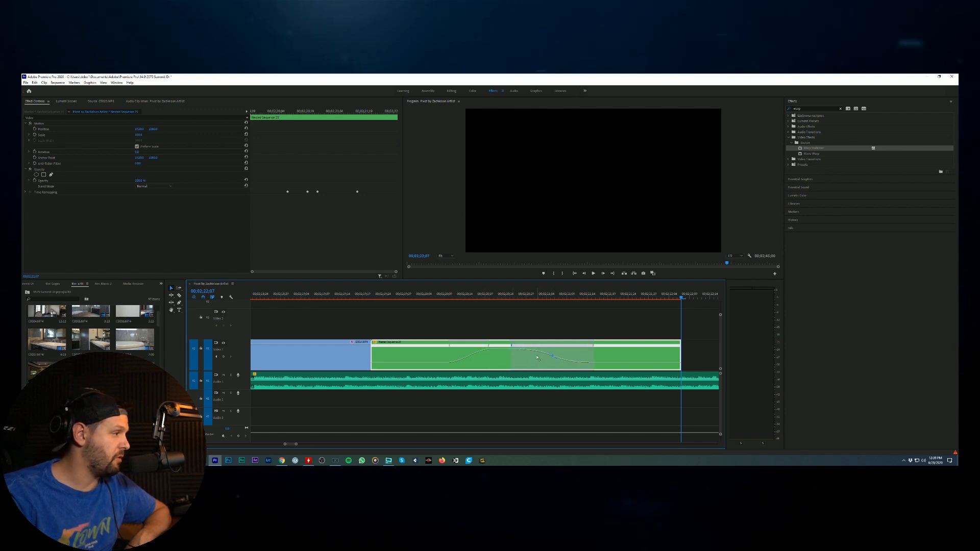
{"action": "left_click", "coordinate": [477, 352]}
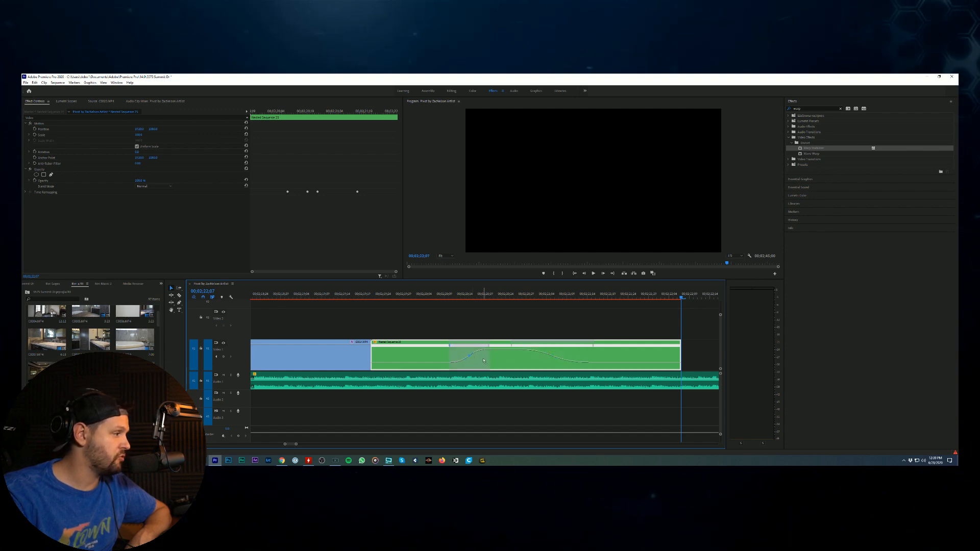
{"action": "left_click", "coordinate": [500, 323]}
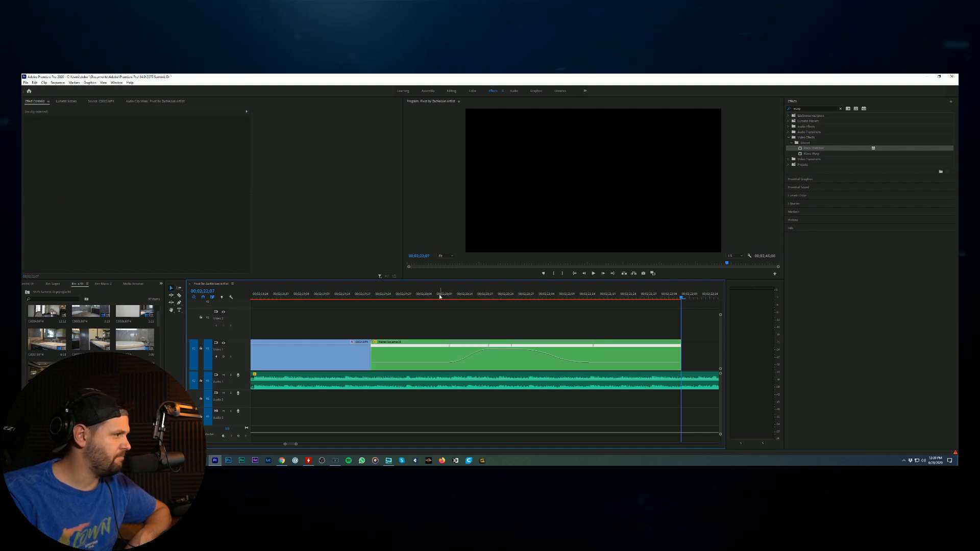
{"action": "left_click", "coordinate": [419, 297]}
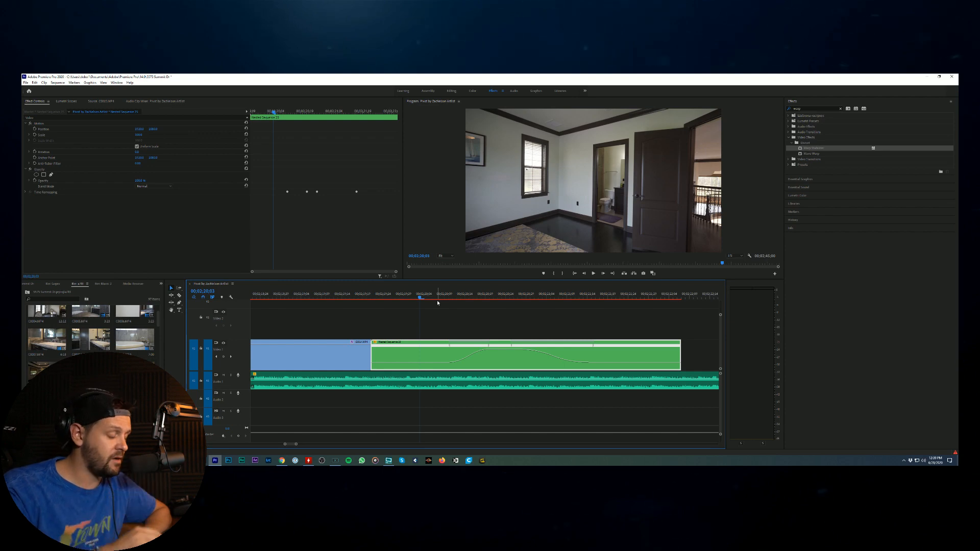
Step: Render the unrendered part of the sequence and play the opening exterior shots from the start, stopping on the house front
{"action": "key", "text": "minus"}
{"action": "key", "text": "minus"}
{"action": "key", "text": "minus"}
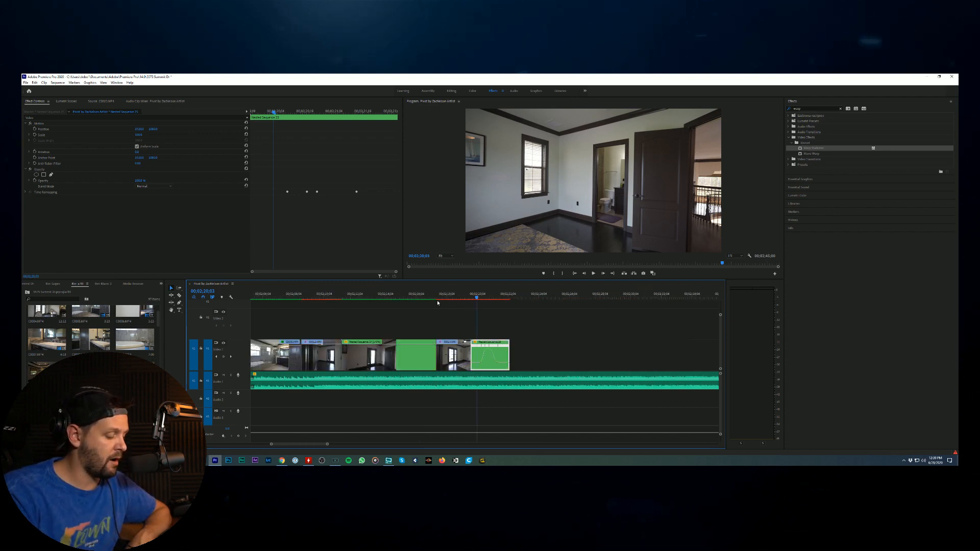
{"action": "key", "text": "Return"}
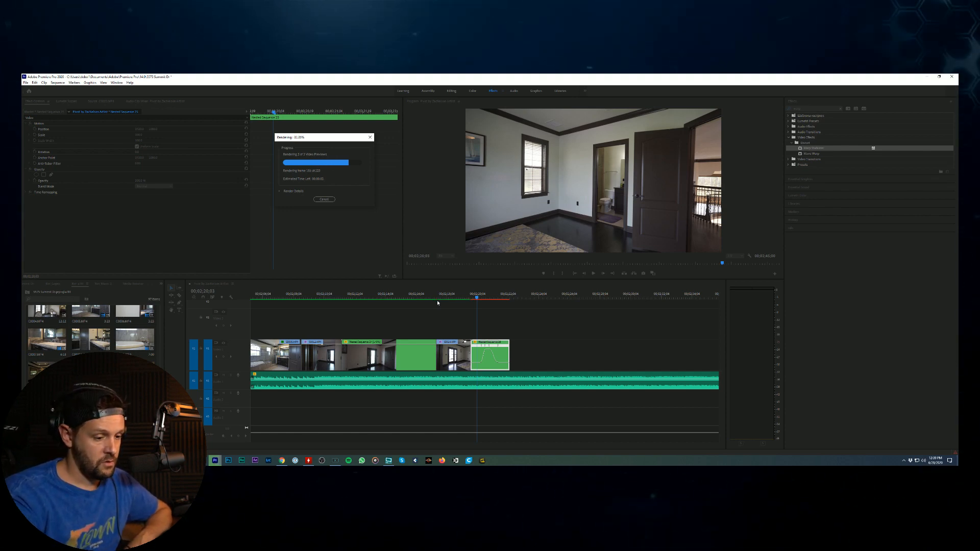
{"action": "key", "text": "Home"}
{"action": "key", "text": "space"}
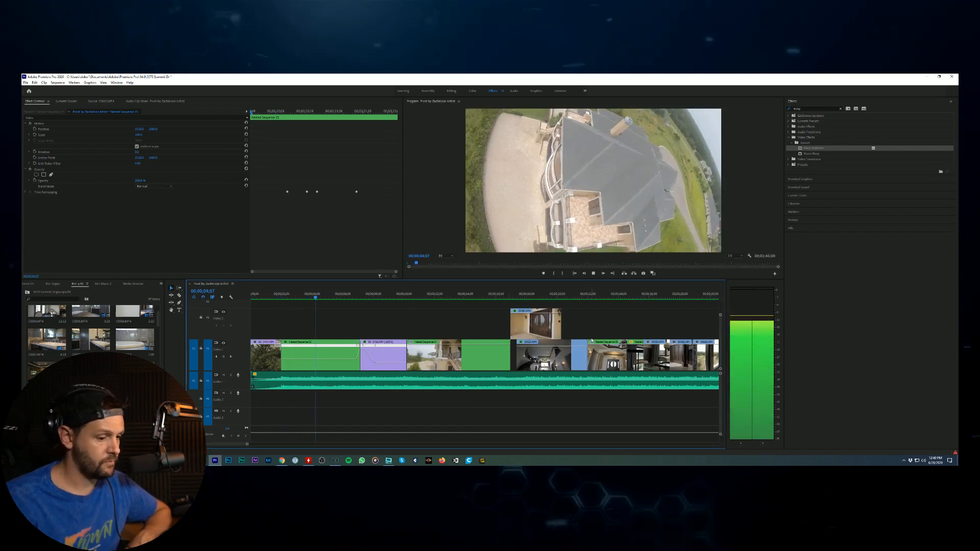
{"action": "left_click", "coordinate": [594, 274]}
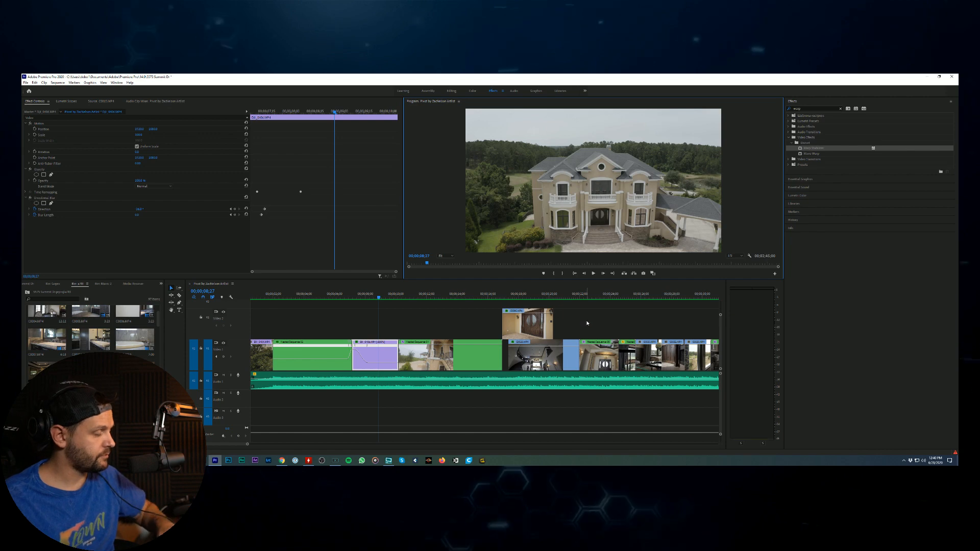
Step: Move the playhead to the bathroom shot ending the edit and open the upcoming room clips from the bin for preview
{"action": "left_click", "coordinate": [588, 321]}
{"action": "key", "text": "minus"}
{"action": "key", "text": "minus"}
{"action": "key", "text": "minus"}
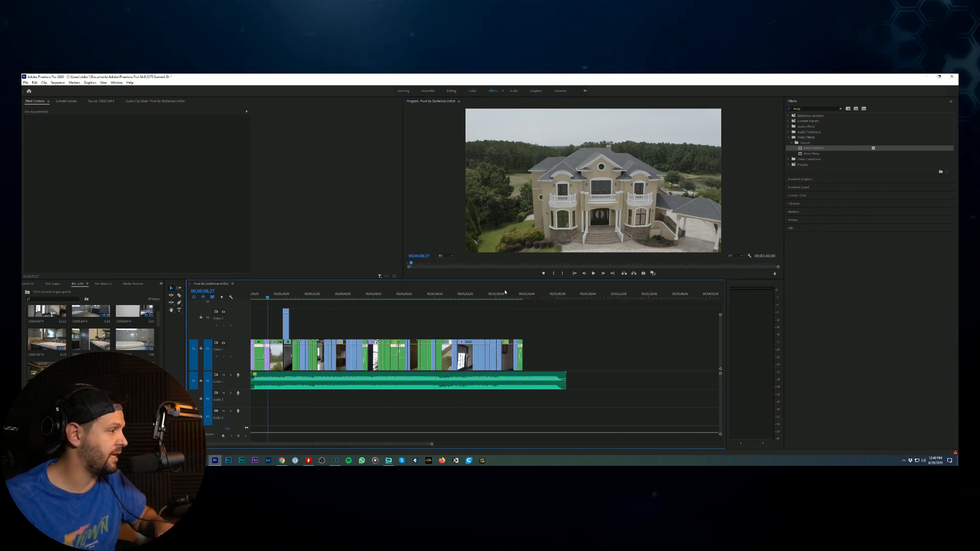
{"action": "left_click_drag", "start_coordinate": [508, 294], "coordinate": [522, 299]}
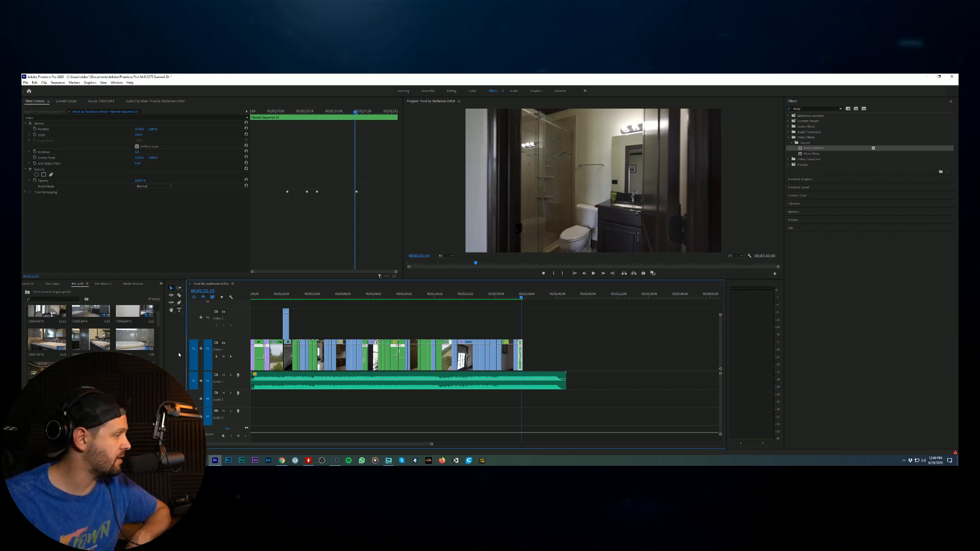
{"action": "left_click_drag", "start_coordinate": [158, 321], "coordinate": [158, 337]}
{"action": "double_click", "coordinate": [46, 323]}
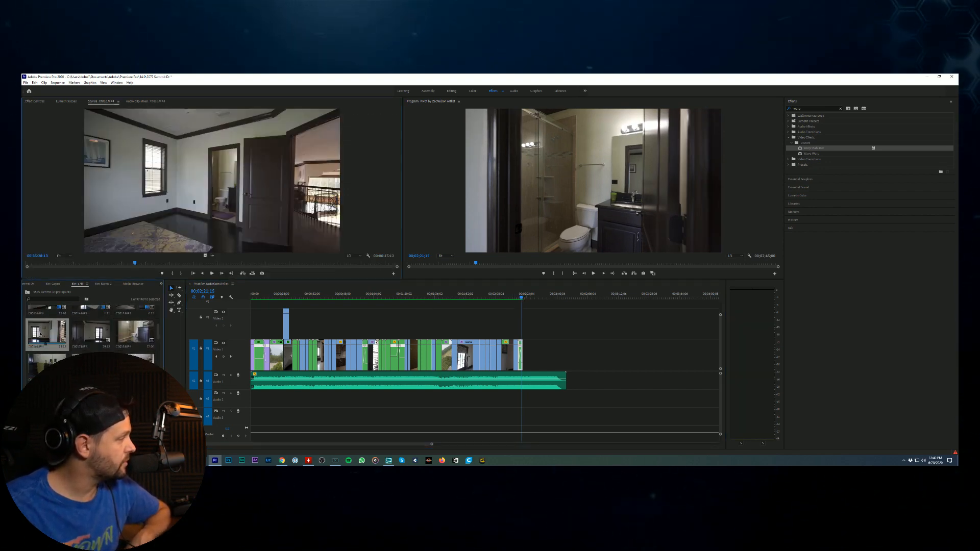
{"action": "double_click", "coordinate": [88, 338]}
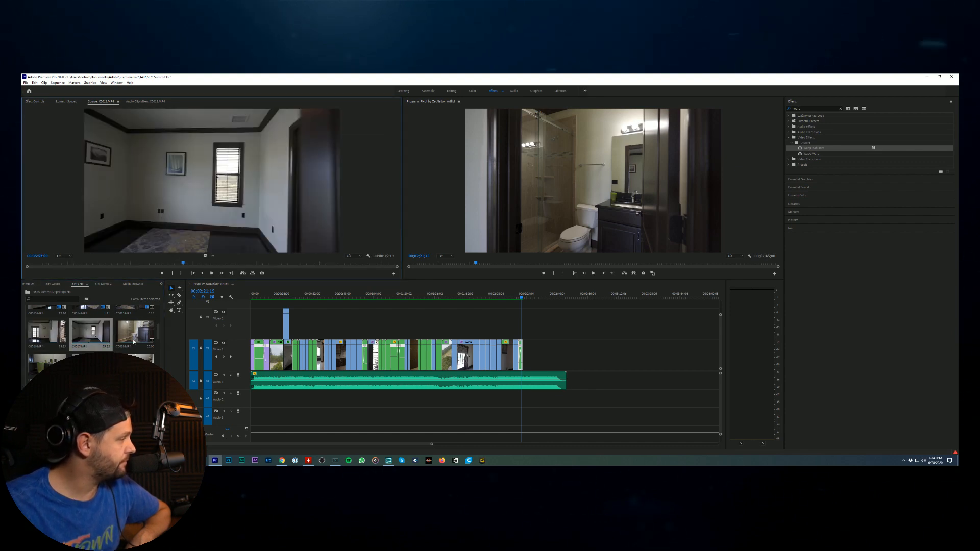
Step: Open the first upstairs landing take, scrub through it, and set an In point as the camera passes the wall edge
{"action": "double_click", "coordinate": [91, 363]}
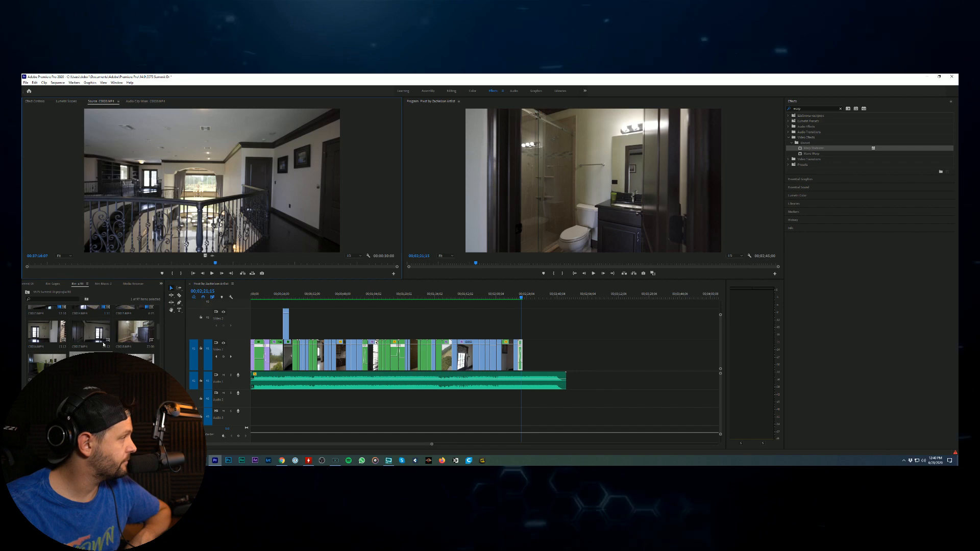
{"action": "left_click", "coordinate": [85, 264]}
{"action": "left_click_drag", "start_coordinate": [86, 265], "coordinate": [228, 301]}
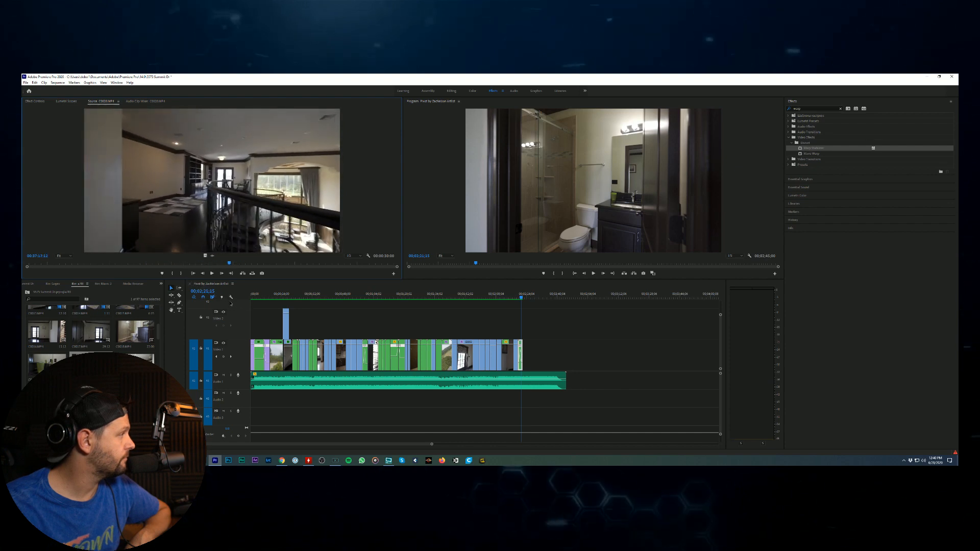
{"action": "key", "text": "i"}
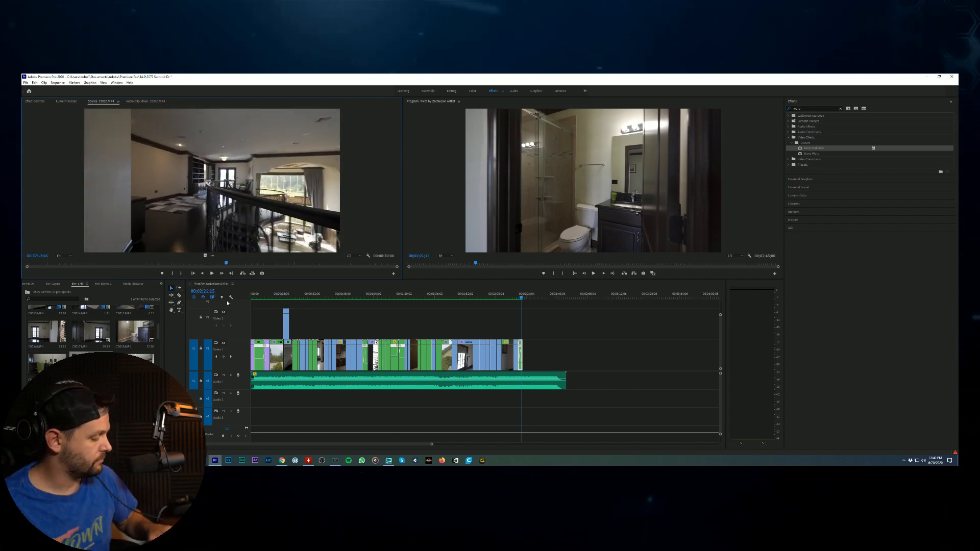
{"action": "left_click_drag", "start_coordinate": [225, 264], "coordinate": [282, 273]}
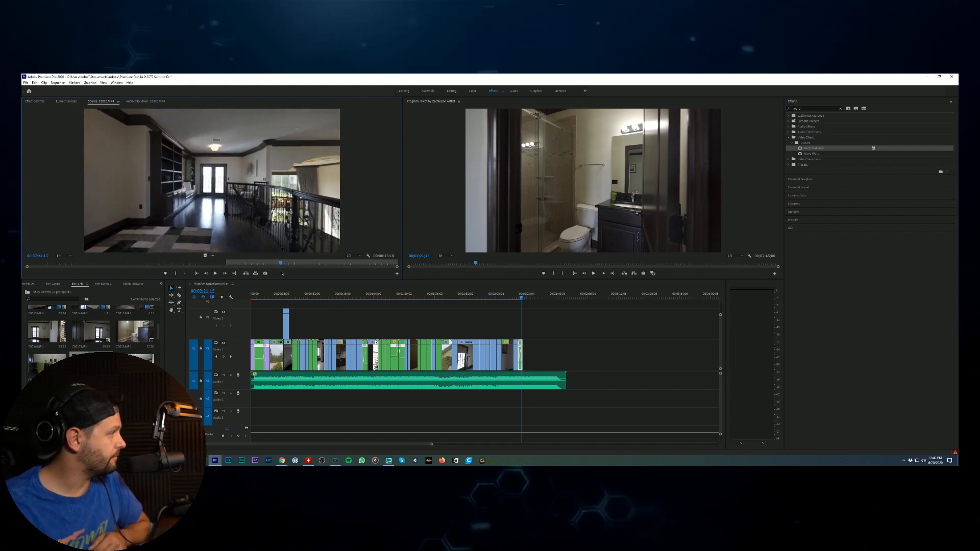
Step: Mark about five seconds of the alternate upstairs landing take and append only its video to the end of the edit
{"action": "double_click", "coordinate": [135, 359]}
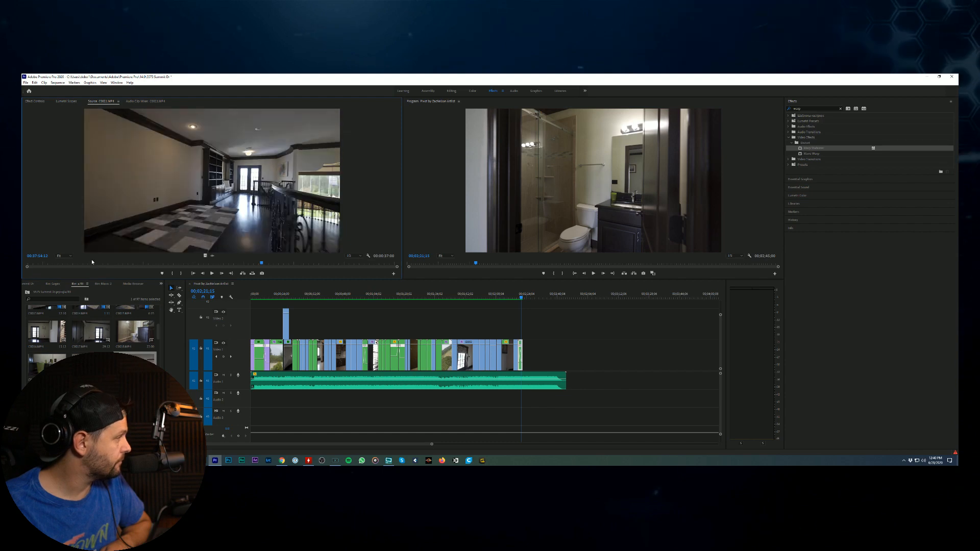
{"action": "left_click_drag", "start_coordinate": [46, 264], "coordinate": [289, 281]}
{"action": "key", "text": "i"}
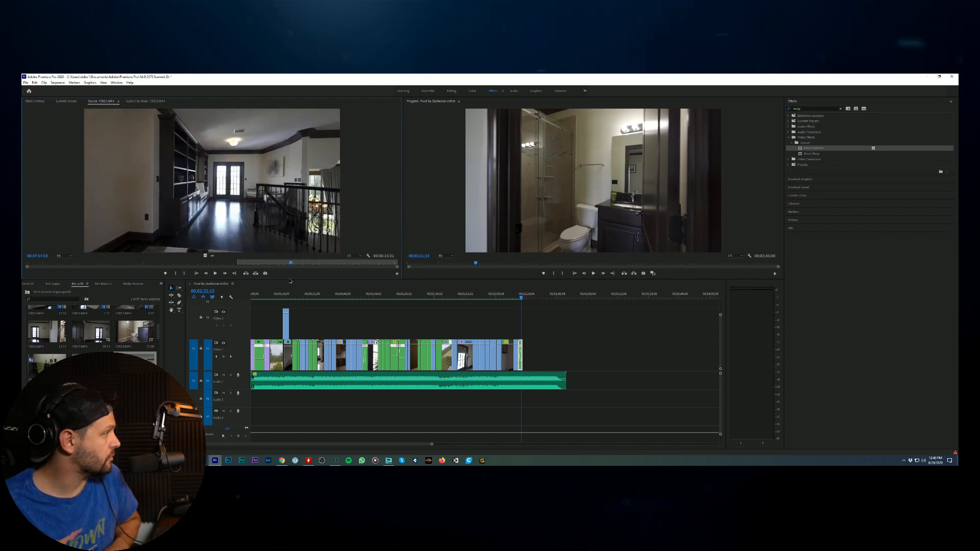
{"action": "key", "text": "o"}
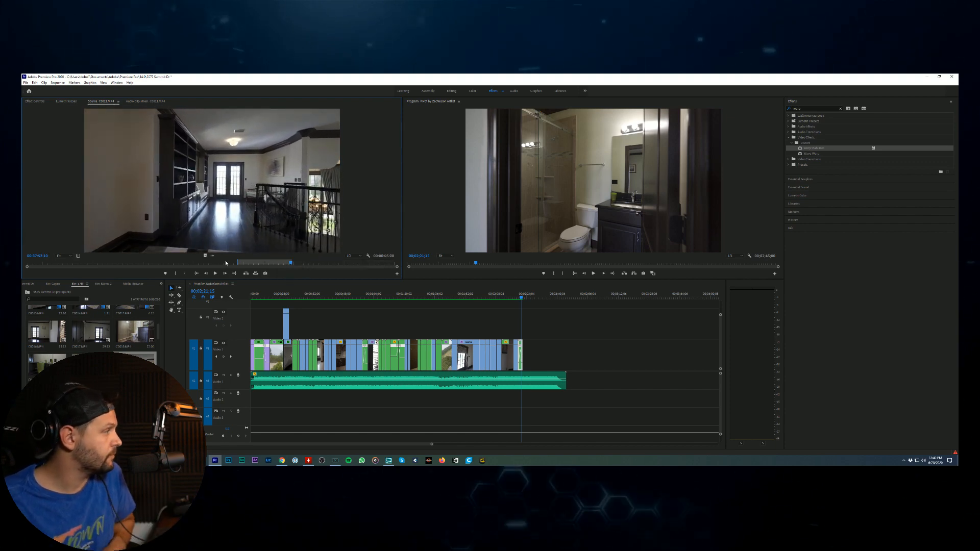
{"action": "left_click_drag", "start_coordinate": [204, 255], "coordinate": [531, 354]}
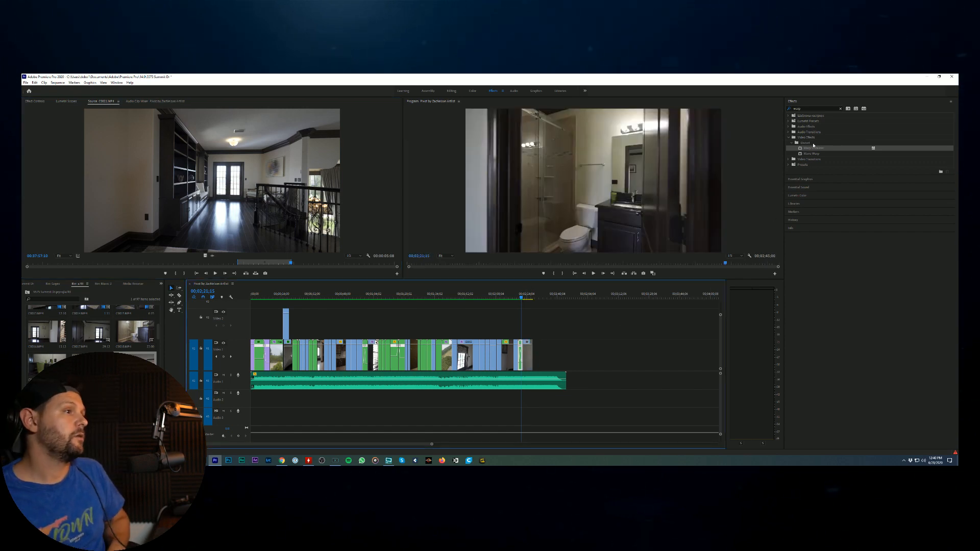
Step: Apply Warp Stabilizer to the upstairs landing clip at the end of the edit
{"action": "left_click_drag", "start_coordinate": [813, 149], "coordinate": [526, 357]}
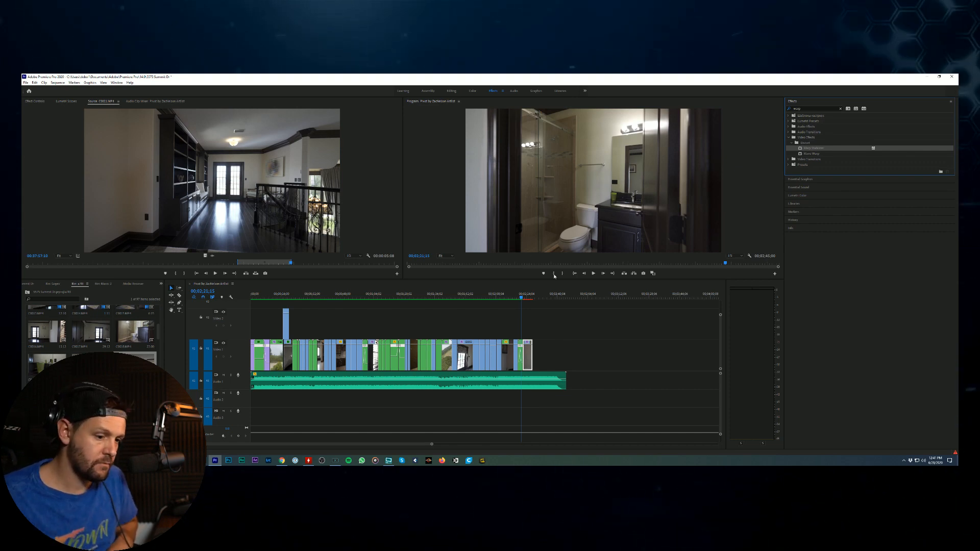
{"action": "left_click", "coordinate": [566, 337]}
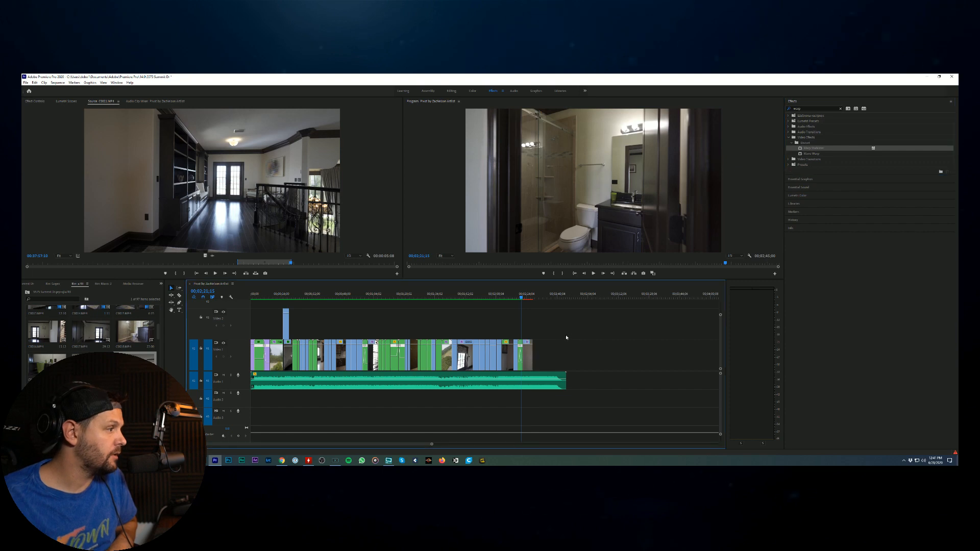
{"action": "key", "text": "equal"}
{"action": "key", "text": "equal"}
{"action": "key", "text": "equal"}
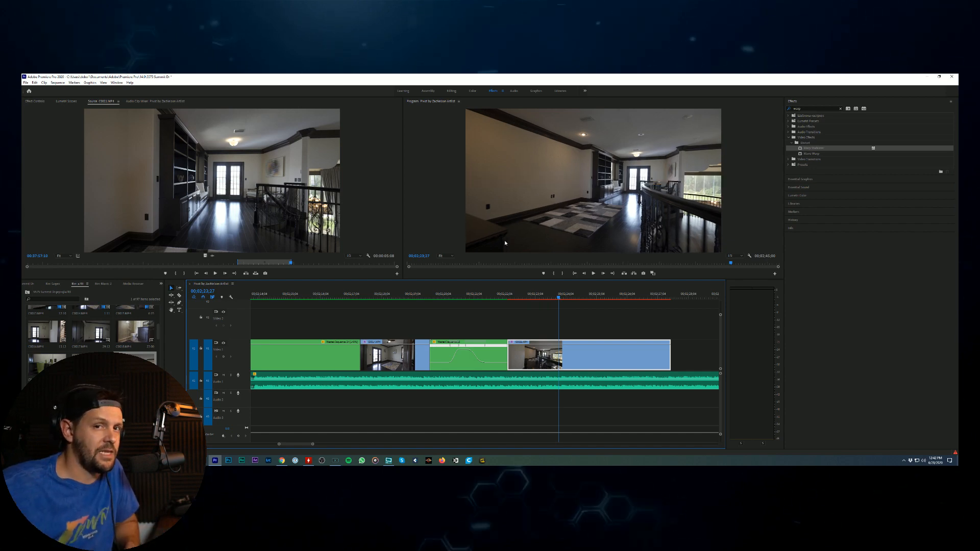
Step: Nest the stabilized upstairs landing clip, accepting the suggested sequence name
{"action": "right_click", "coordinate": [594, 358]}
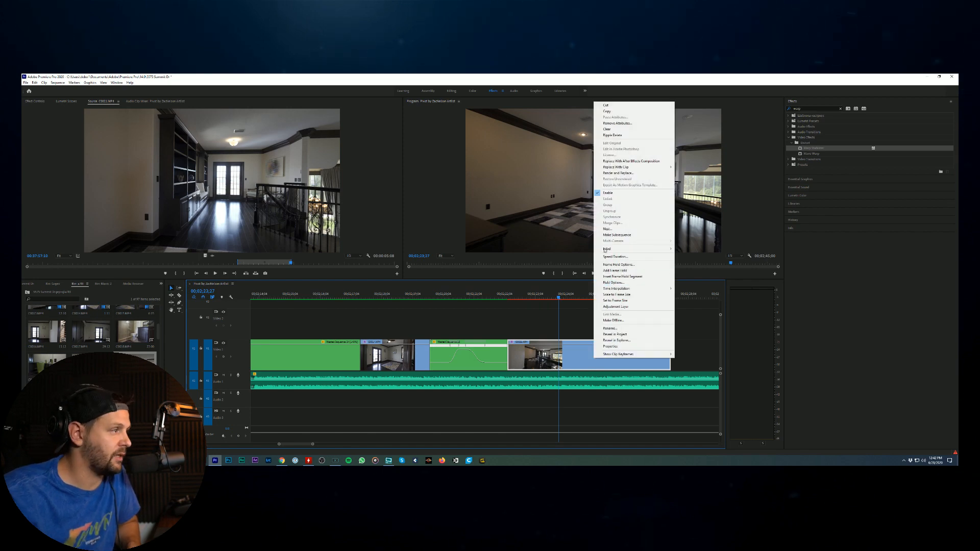
{"action": "left_click", "coordinate": [607, 229]}
{"action": "left_click", "coordinate": [481, 273]}
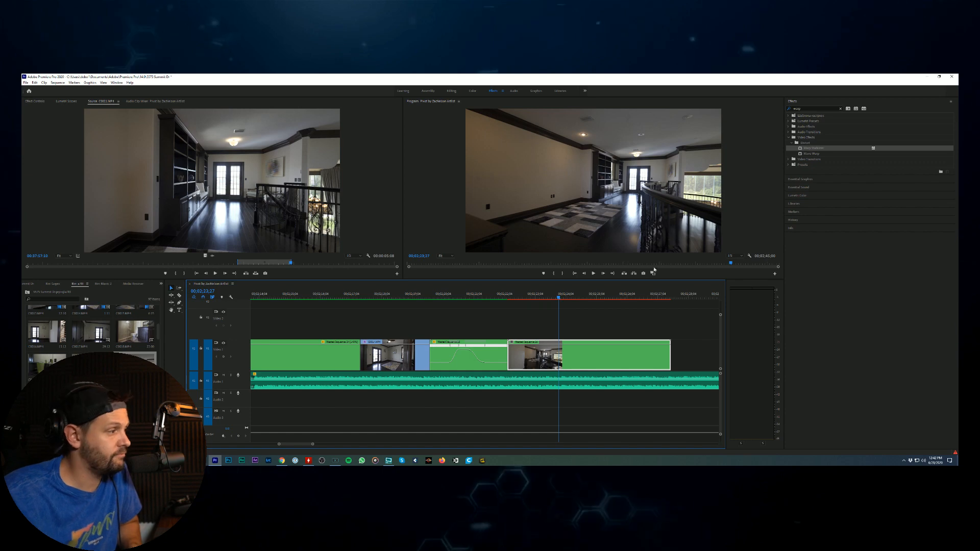
Step: Raise the nested landing clip's playback speed so it runs a little over two seconds
{"action": "right_click", "coordinate": [600, 360]}
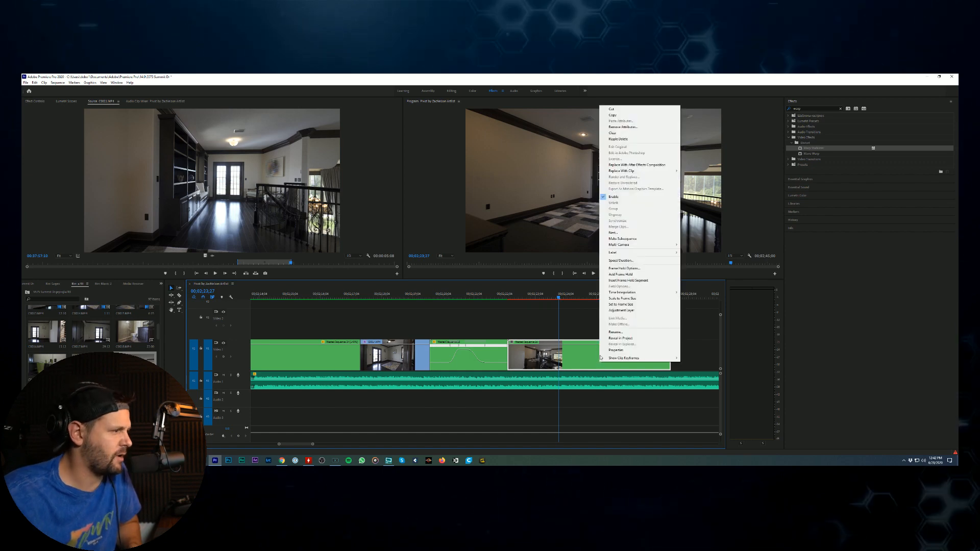
{"action": "left_click", "coordinate": [621, 261]}
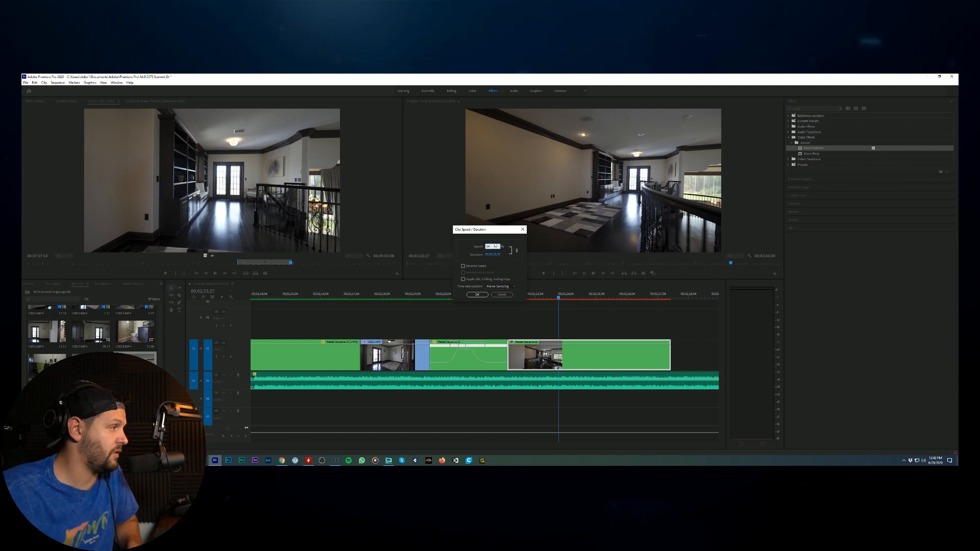
{"action": "type", "text": "140"}
{"action": "key", "text": "Return"}
{"action": "left_click_drag", "start_coordinate": [520, 303], "coordinate": [574, 351]}
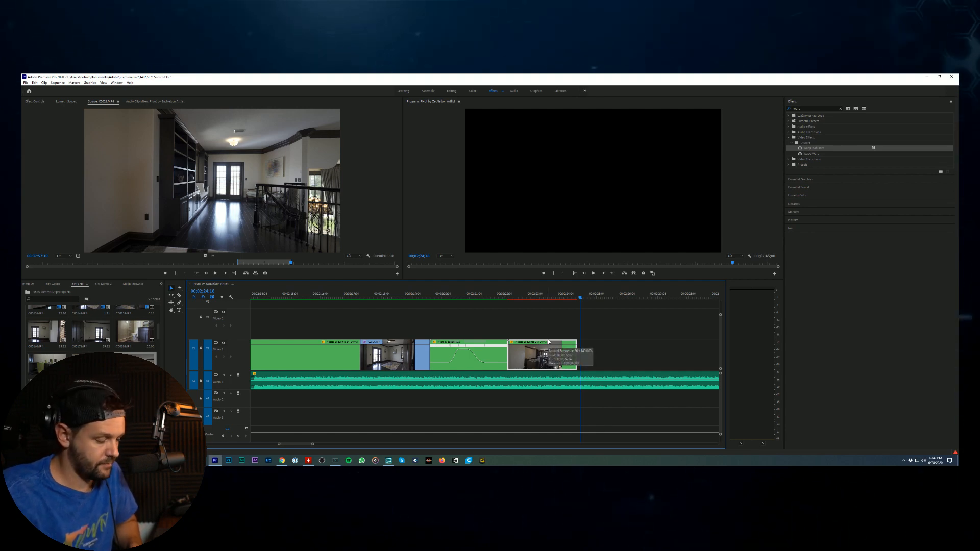
Step: Render the sequence and play the whole edit through to the end of the landing clip
{"action": "key", "text": "Return"}
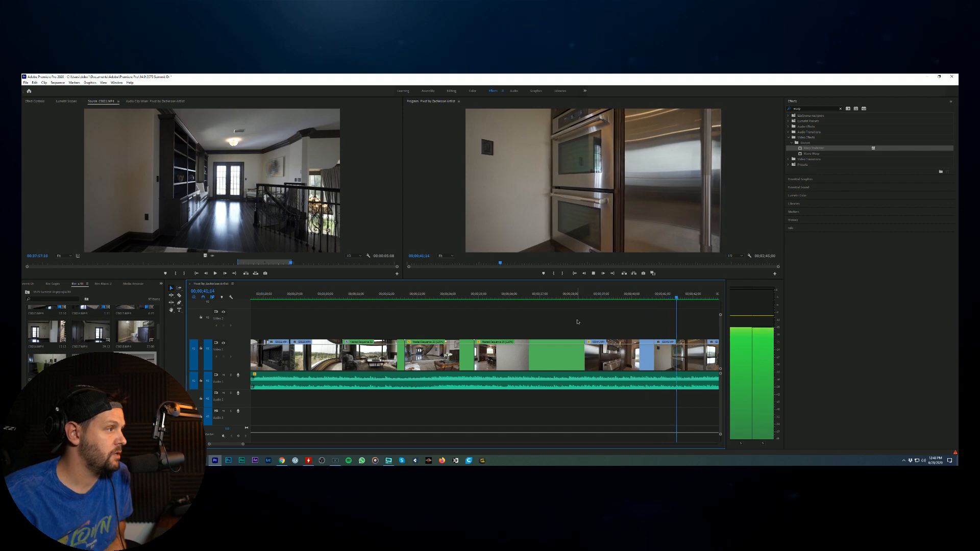
{"action": "key", "text": "minus"}
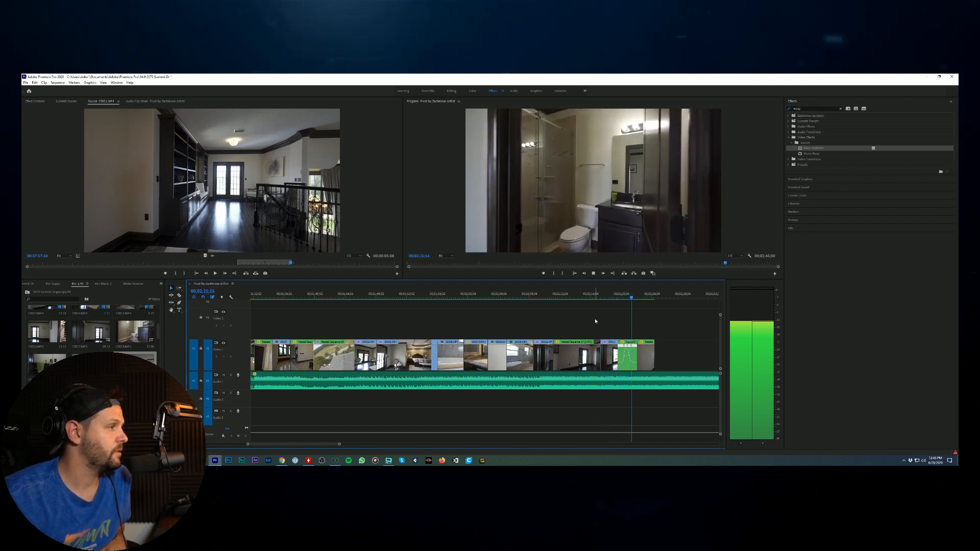
{"action": "left_click", "coordinate": [593, 274]}
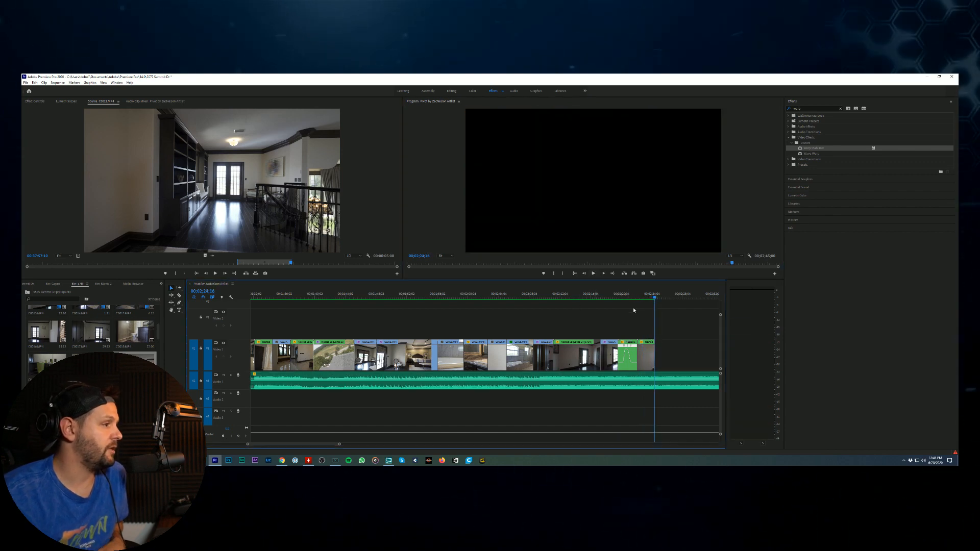
Step: Return the playhead to the nested landing clip and show the main project bin
{"action": "left_click", "coordinate": [642, 295]}
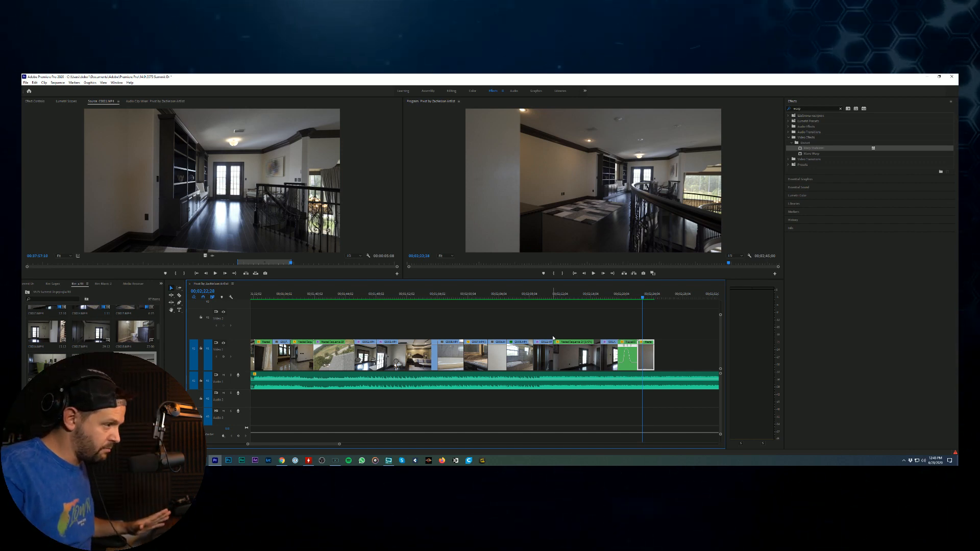
{"action": "scroll", "coordinate": [586, 339], "scroll_direction": "down", "scroll_amount": 4}
{"action": "scroll", "coordinate": [377, 319], "scroll_direction": "up", "scroll_amount": 3}
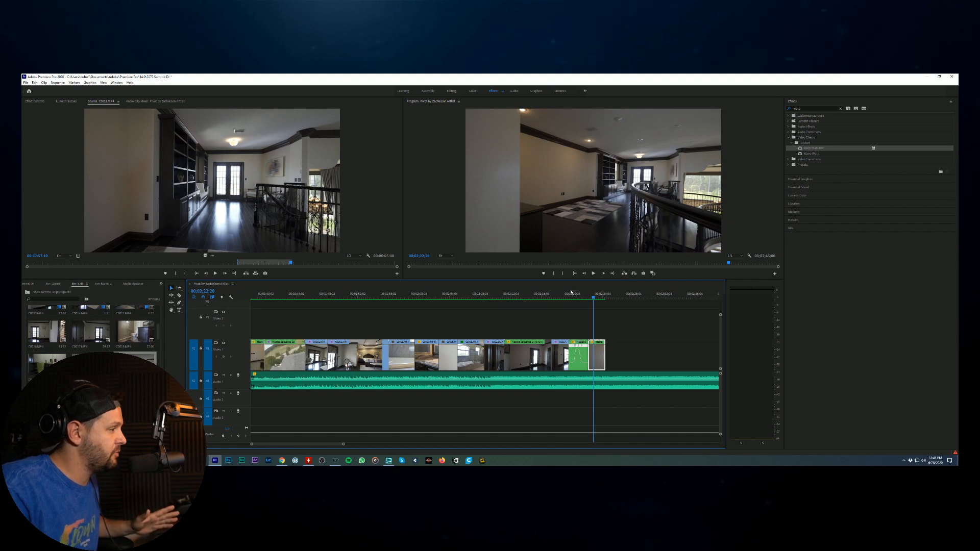
{"action": "left_click", "coordinate": [29, 284]}
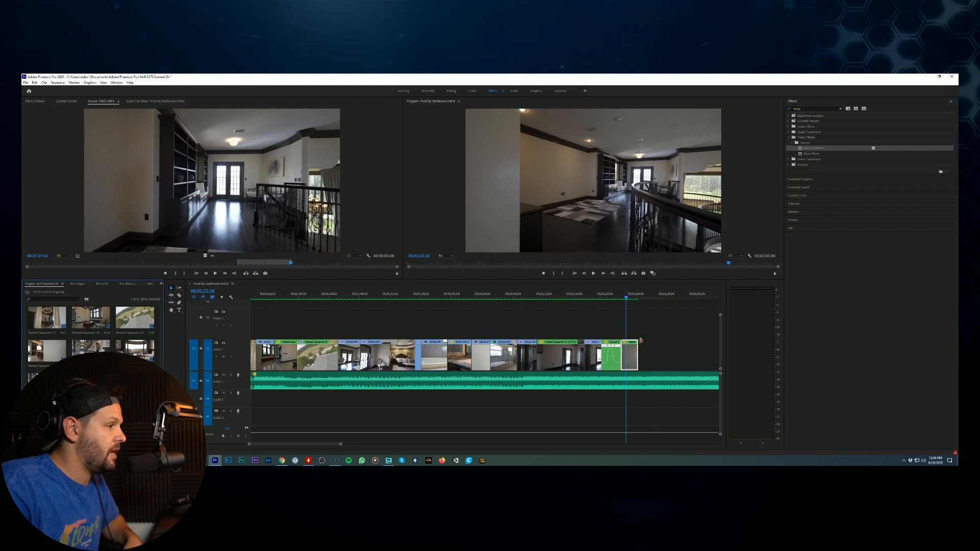
Step: Scrub through the nested landing clip at the end of the edit and delete it from the timeline
{"action": "scroll", "coordinate": [635, 306], "scroll_direction": "down", "scroll_amount": 2}
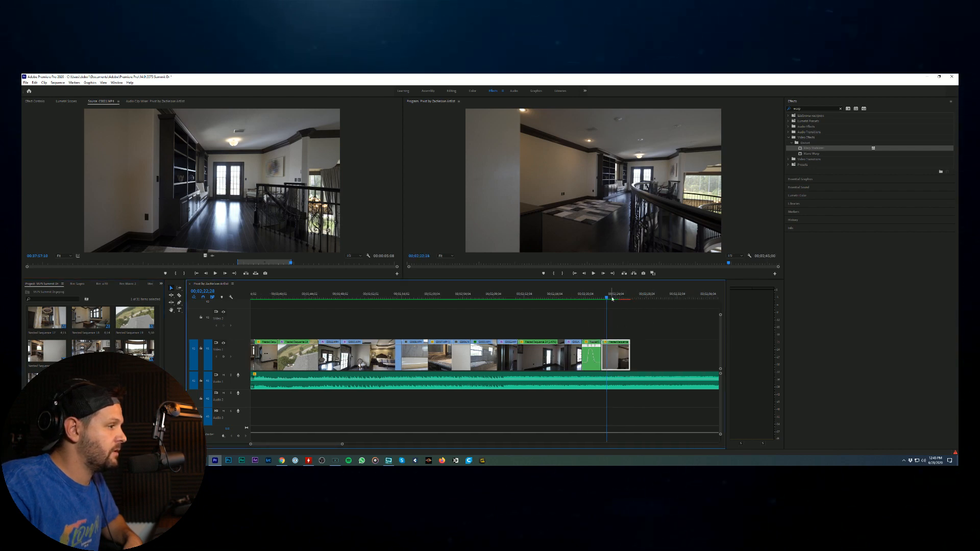
{"action": "mouse_move", "coordinate": [612, 299]}
{"action": "left_mouse_down"}
{"action": "mouse_move", "coordinate": [632, 299]}
{"action": "mouse_move", "coordinate": [621, 304]}
{"action": "left_mouse_up"}
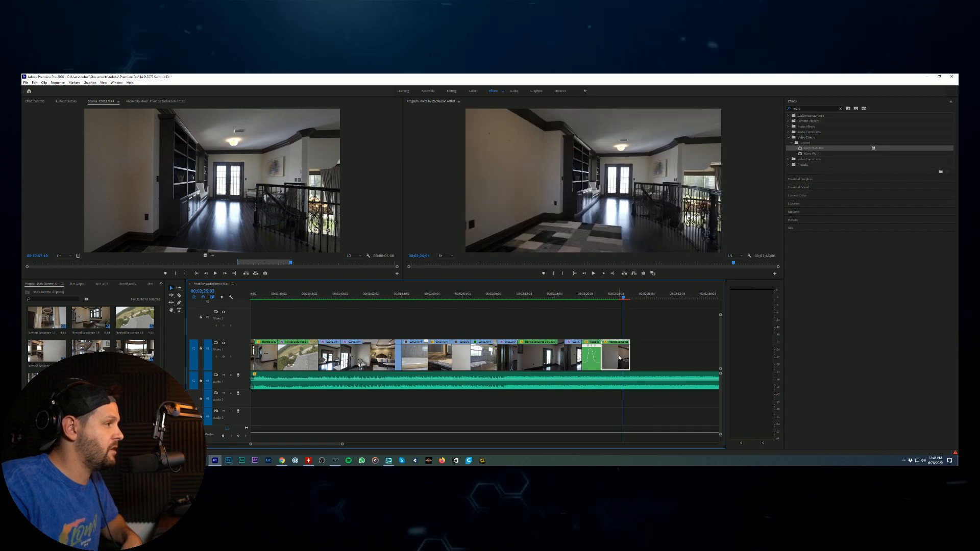
{"action": "key", "text": "Delete"}
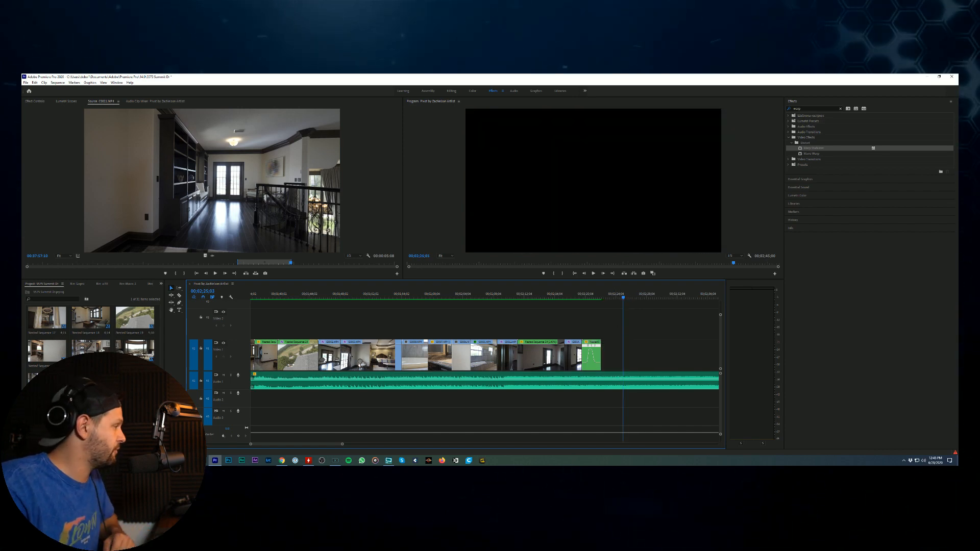
Step: Extend the landing source clip's out point to the bright window blinds and place only its video after the last clip in the main sequence
{"action": "double_click", "coordinate": [134, 350]}
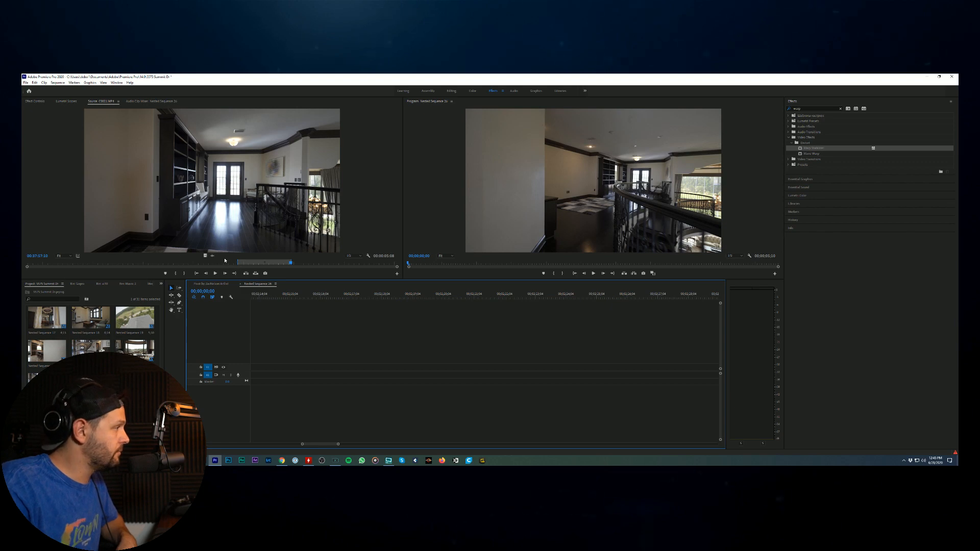
{"action": "left_click_drag", "start_coordinate": [298, 263], "coordinate": [383, 276]}
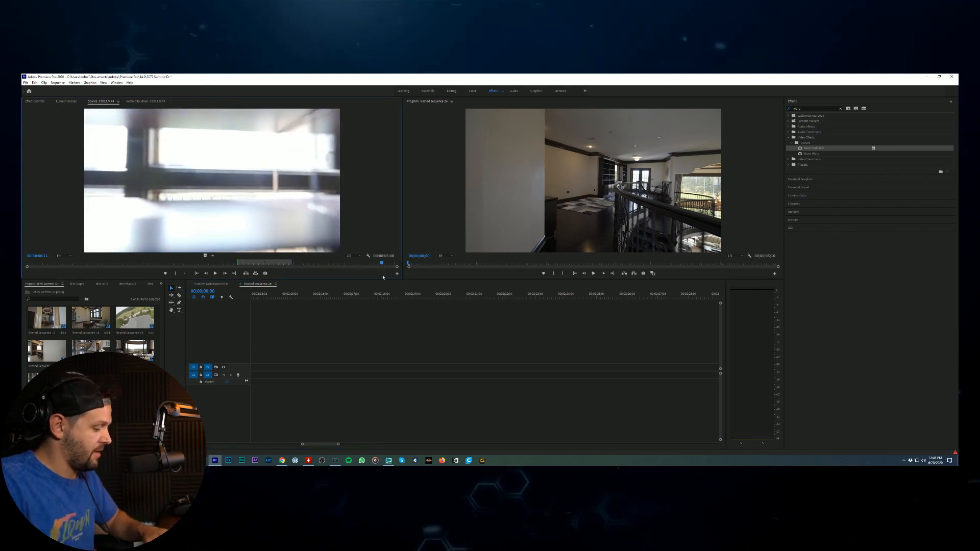
{"action": "key", "text": "o"}
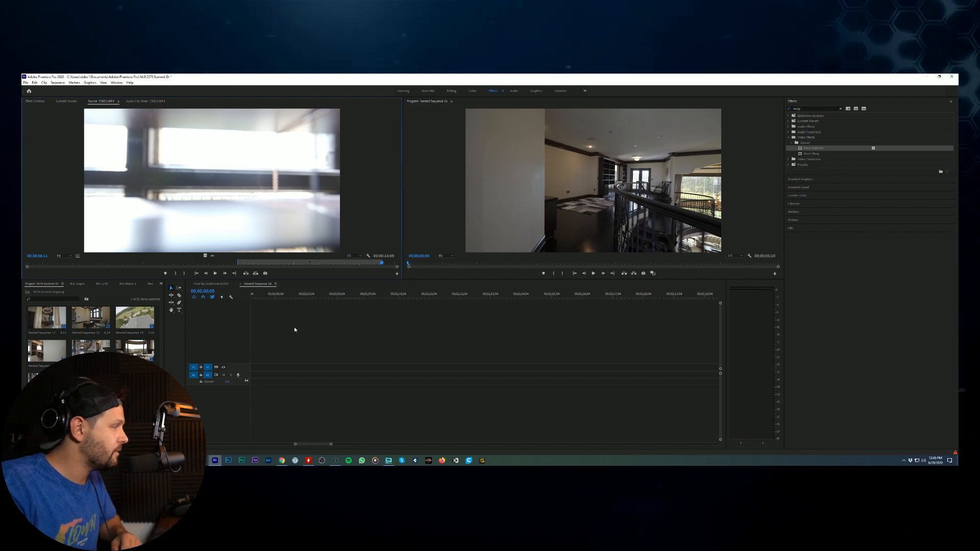
{"action": "scroll", "coordinate": [295, 328], "scroll_direction": "up", "scroll_amount": 3}
{"action": "left_click", "coordinate": [209, 284]}
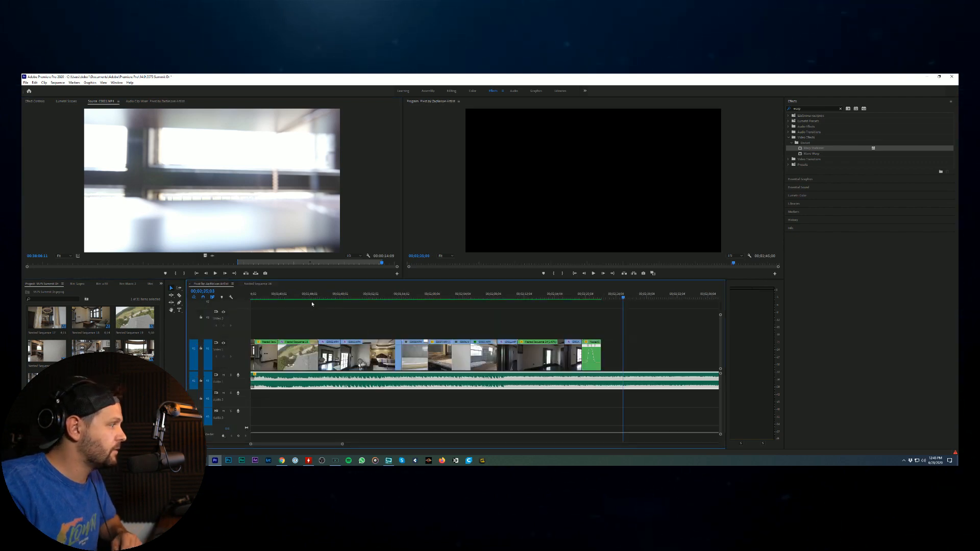
{"action": "left_click_drag", "start_coordinate": [205, 255], "coordinate": [589, 361]}
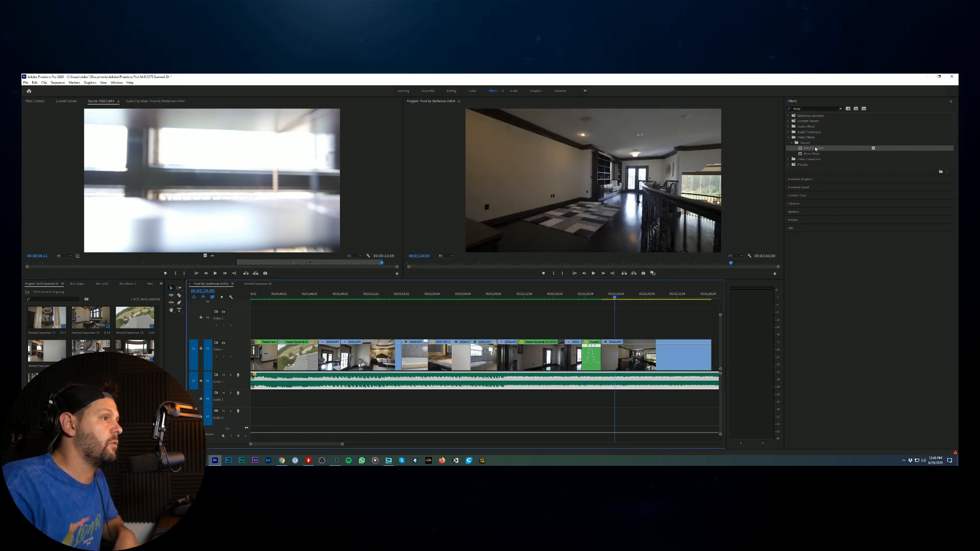
Step: Apply Warp Stabilizer to the extended landing clip and adjust its smoothness
{"action": "left_click_drag", "start_coordinate": [813, 150], "coordinate": [628, 355]}
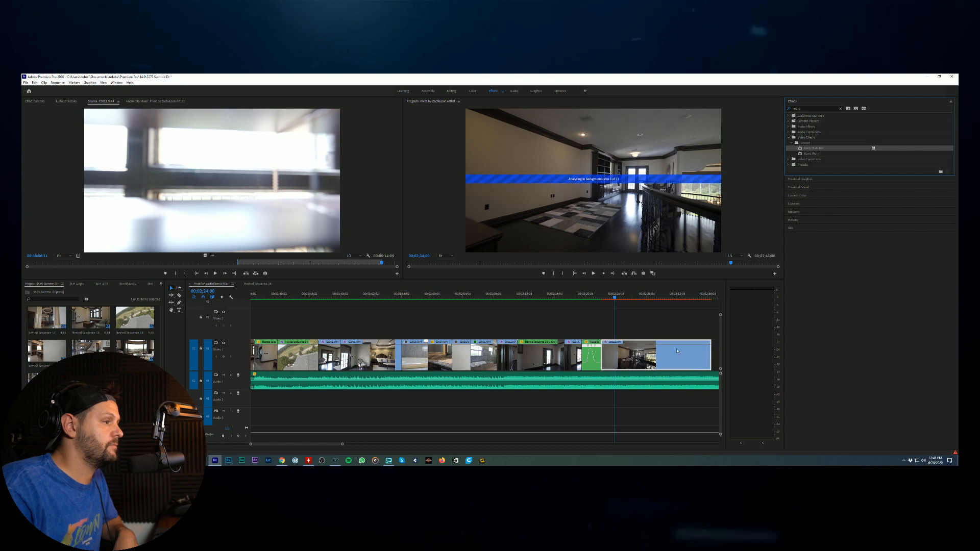
{"action": "left_click", "coordinate": [35, 101]}
{"action": "left_click", "coordinate": [138, 226]}
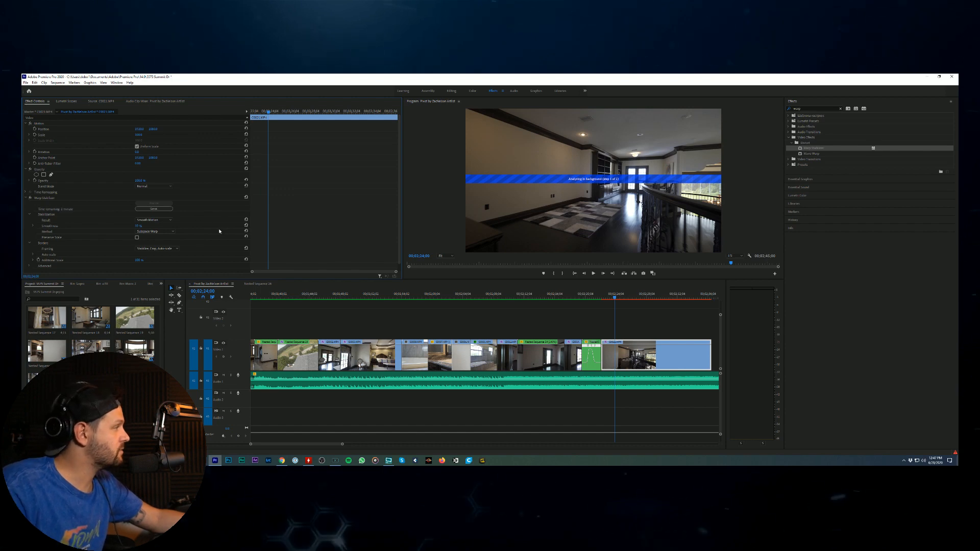
{"action": "left_click", "coordinate": [567, 315]}
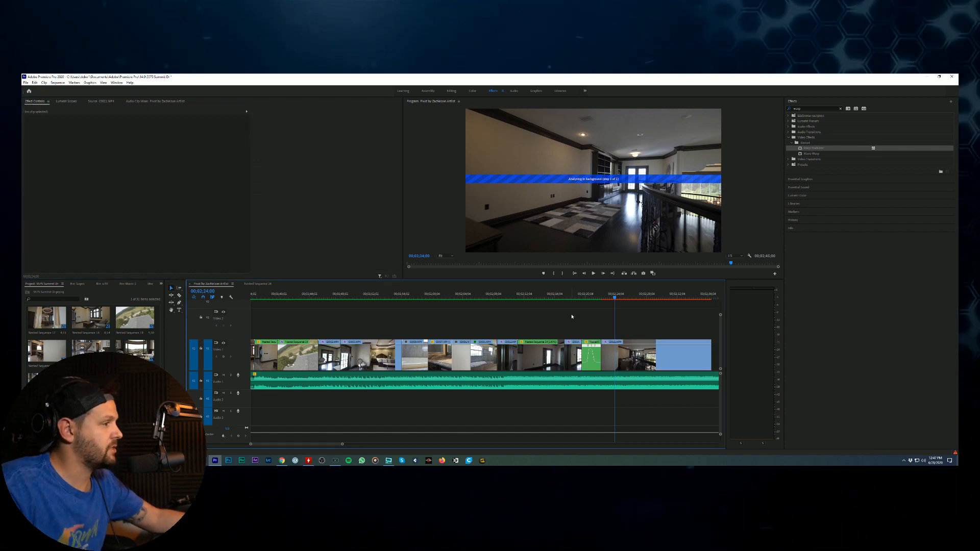
Step: Play the edit from near its beginning, then bring the playhead to the end of the landing clip
{"action": "scroll", "coordinate": [510, 306], "scroll_direction": "down", "scroll_amount": 5}
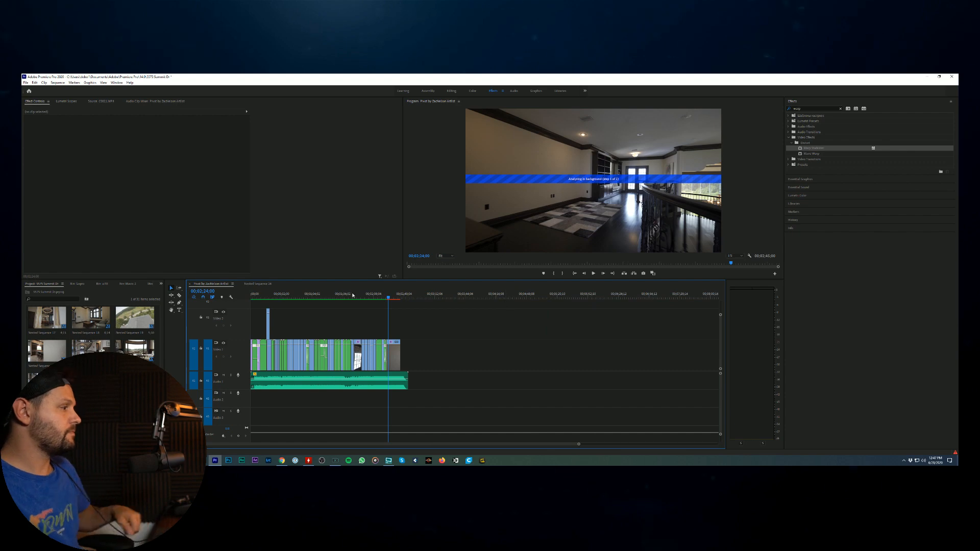
{"action": "left_click", "coordinate": [259, 296]}
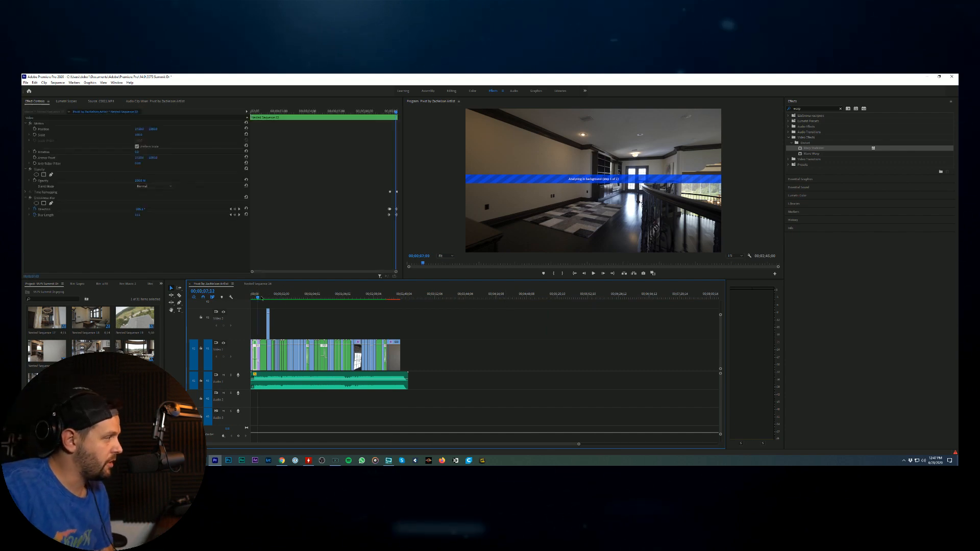
{"action": "key", "text": "space"}
{"action": "left_click", "coordinate": [400, 295]}
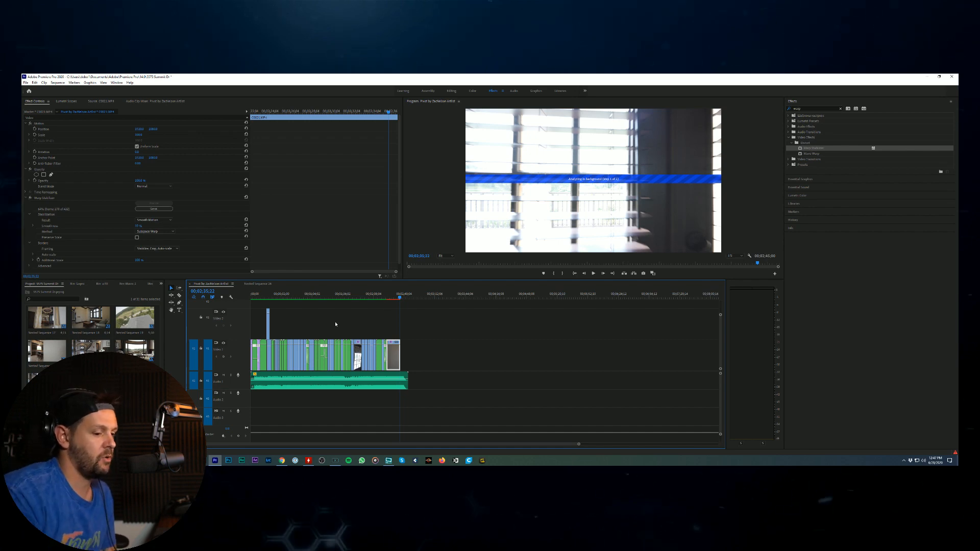
Step: Switch to Chrome to read the live chat in YouTube Studio, then minimize the browser
{"action": "left_click", "coordinate": [282, 461]}
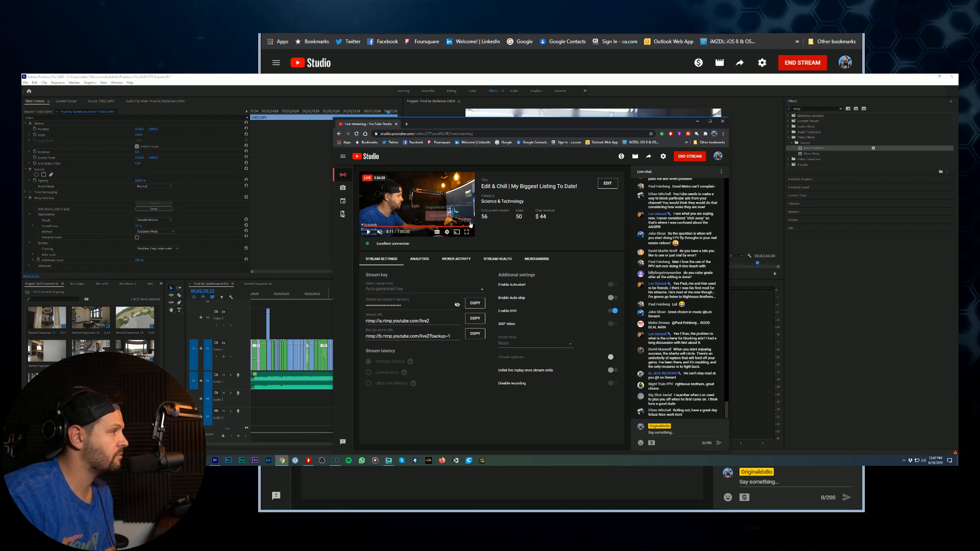
{"action": "left_click", "coordinate": [697, 123]}
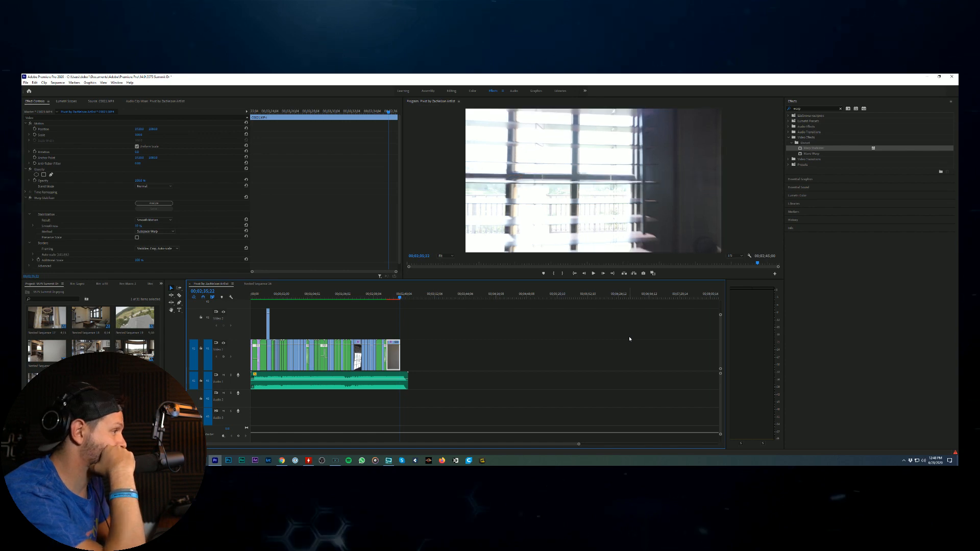
Step: Nest the stabilized landing clip, accepting the suggested sequence name
{"action": "key", "text": "equal"}
{"action": "key", "text": "equal"}
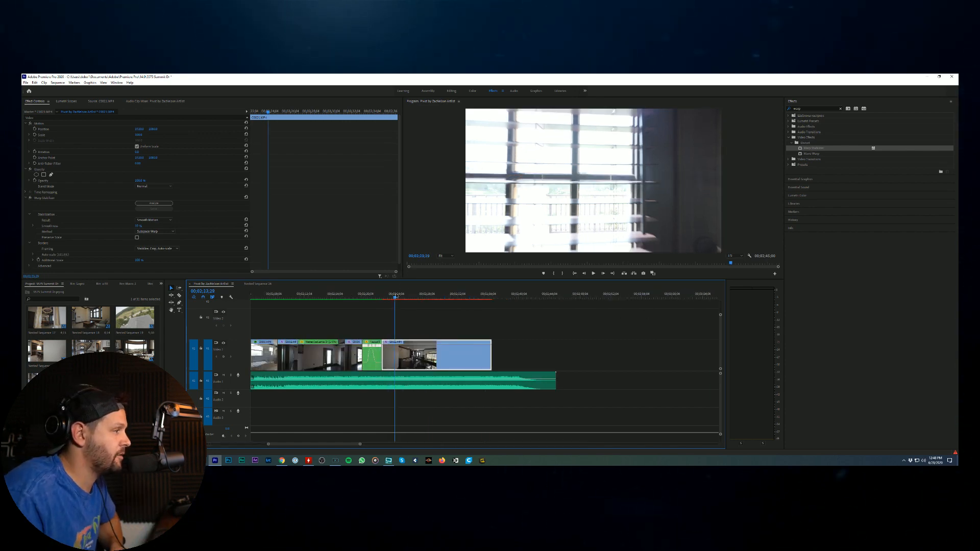
{"action": "left_click_drag", "start_coordinate": [396, 297], "coordinate": [405, 296]}
{"action": "right_click", "coordinate": [445, 354]}
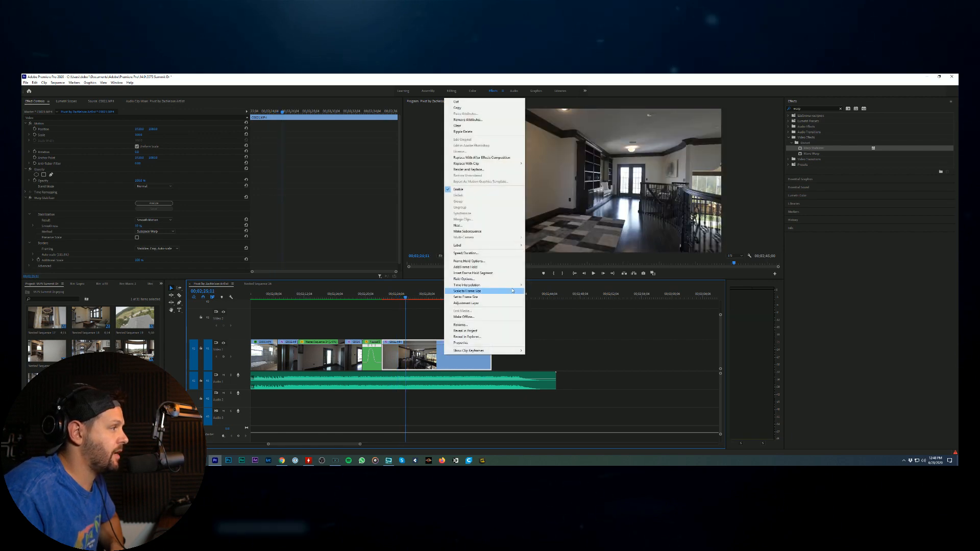
{"action": "left_click", "coordinate": [458, 225]}
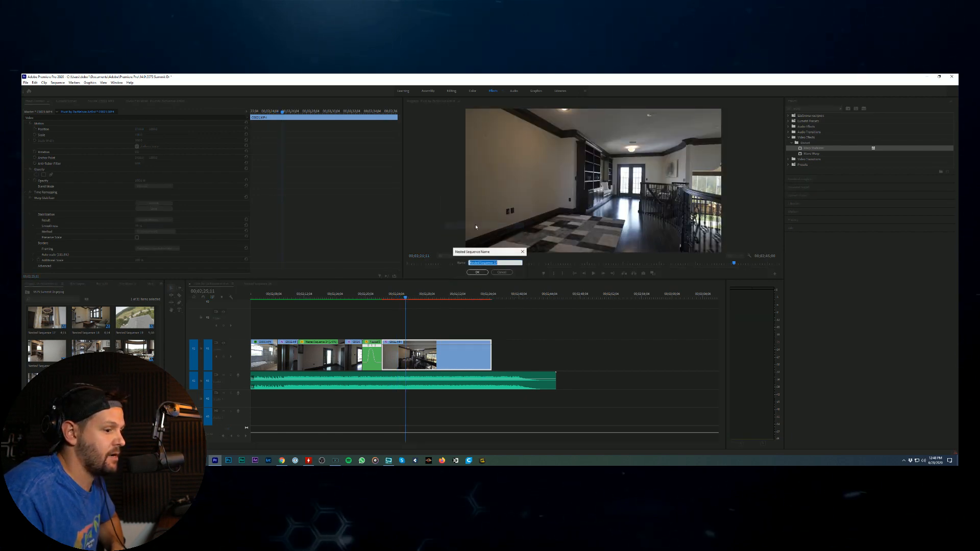
{"action": "left_click", "coordinate": [485, 271]}
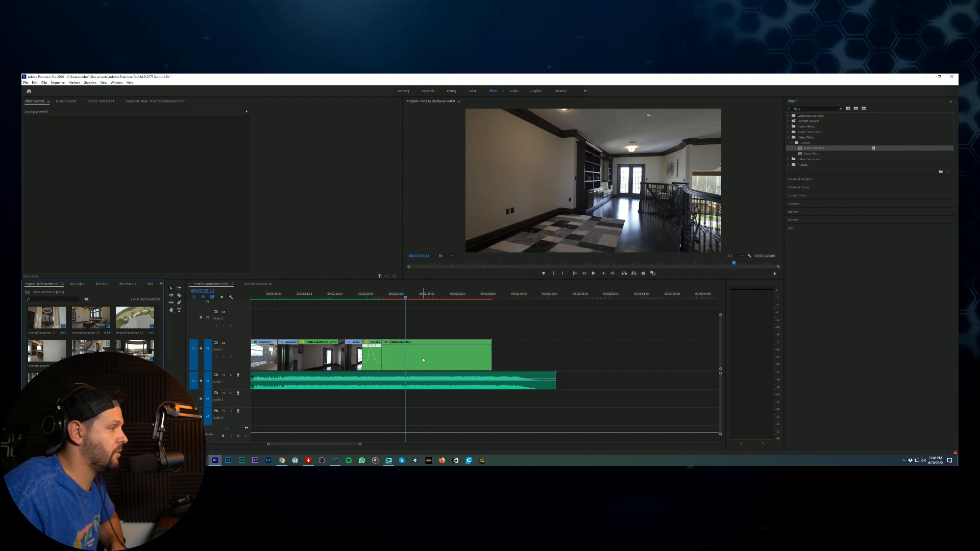
Step: Raise the new nested landing clip's playback speed to shorten it on the timeline
{"action": "right_click", "coordinate": [422, 357]}
{"action": "left_click", "coordinate": [470, 255]}
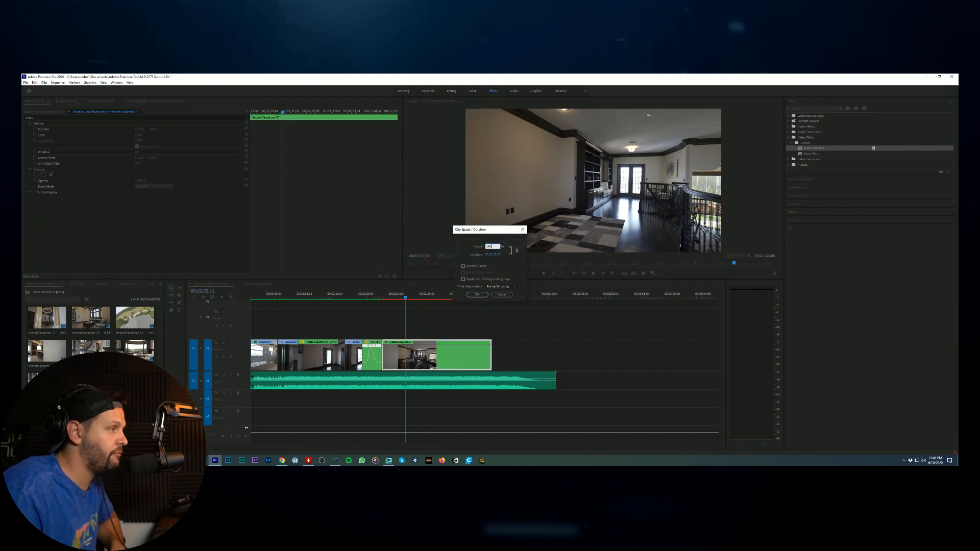
{"action": "key", "text": "Return"}
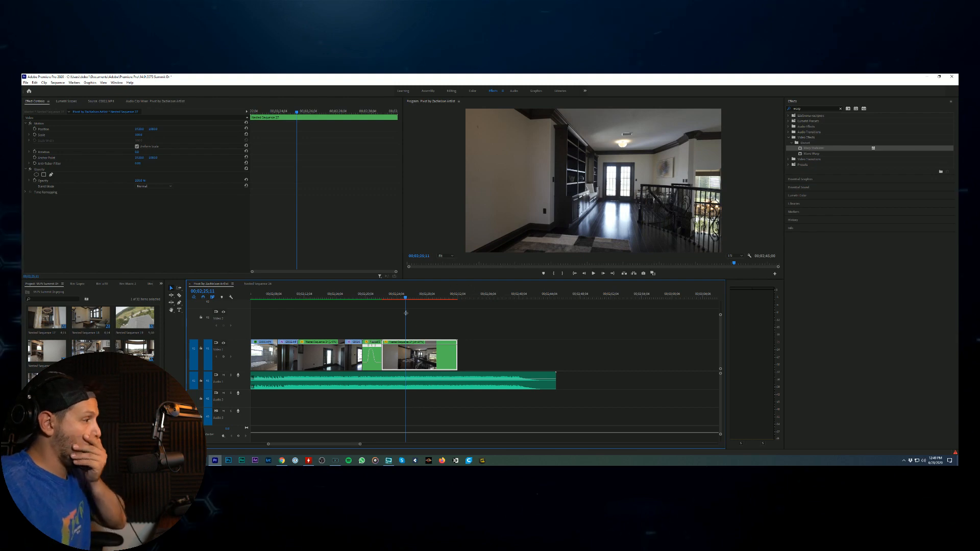
Step: Preview the cut out of the bathroom clip and trim the nested landing clip's beginning, leaving no gap before it
{"action": "left_click", "coordinate": [374, 296]}
{"action": "left_click", "coordinate": [593, 274]}
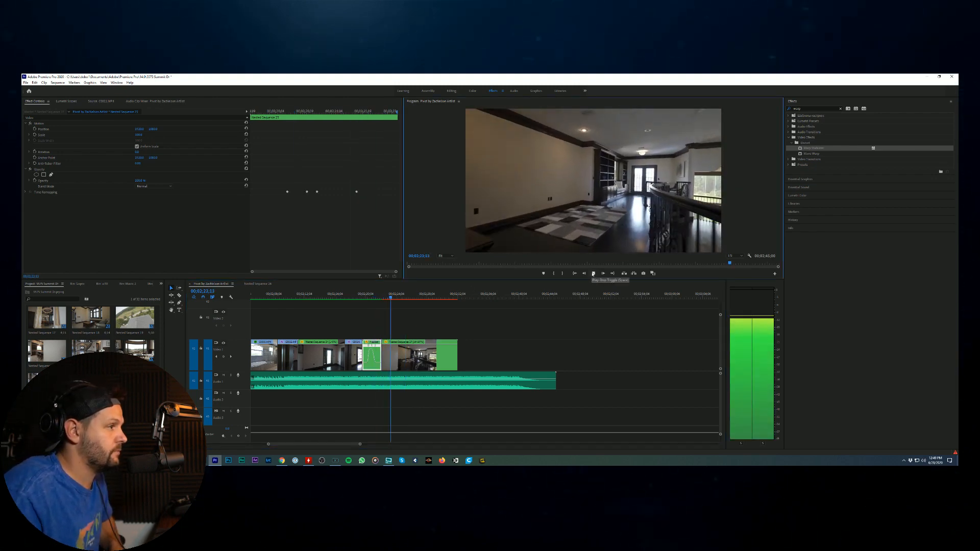
{"action": "left_click", "coordinate": [593, 273]}
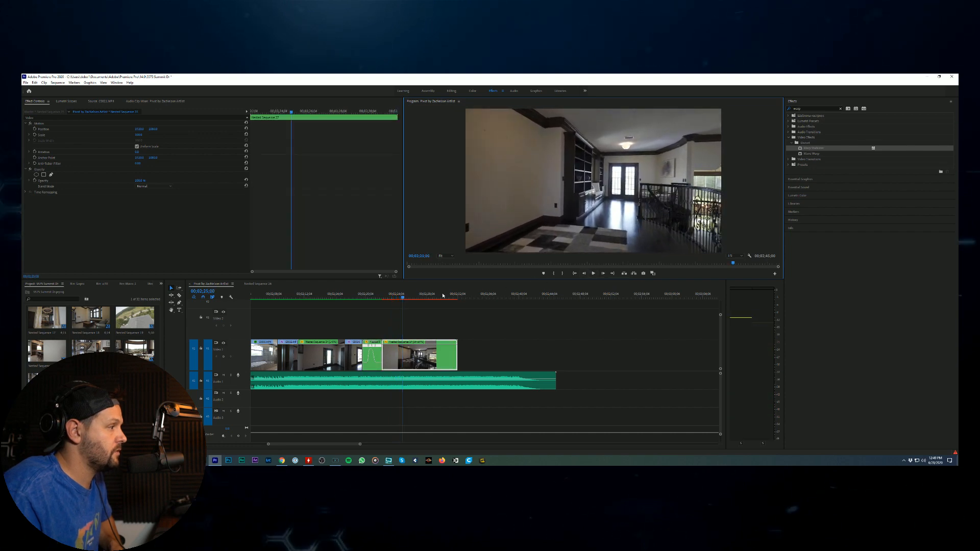
{"action": "left_click", "coordinate": [390, 296]}
{"action": "left_click_drag", "start_coordinate": [390, 296], "coordinate": [393, 297]}
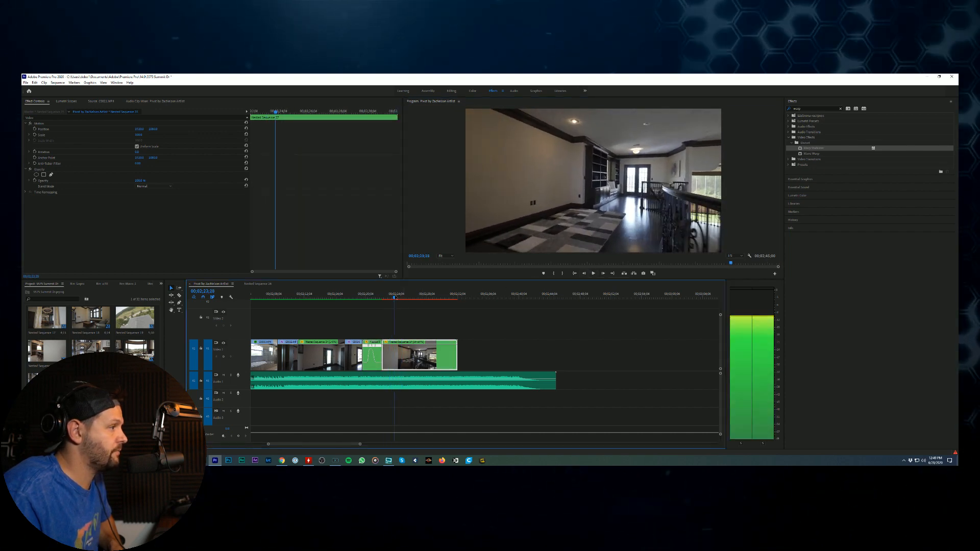
{"action": "mouse_move", "coordinate": [384, 342]}
{"action": "left_mouse_down"}
{"action": "mouse_move", "coordinate": [400, 343]}
{"action": "mouse_move", "coordinate": [376, 343]}
{"action": "left_mouse_up"}
Step: Play the transition from the bathroom clip into the trimmed landing clip
{"action": "left_click", "coordinate": [375, 295]}
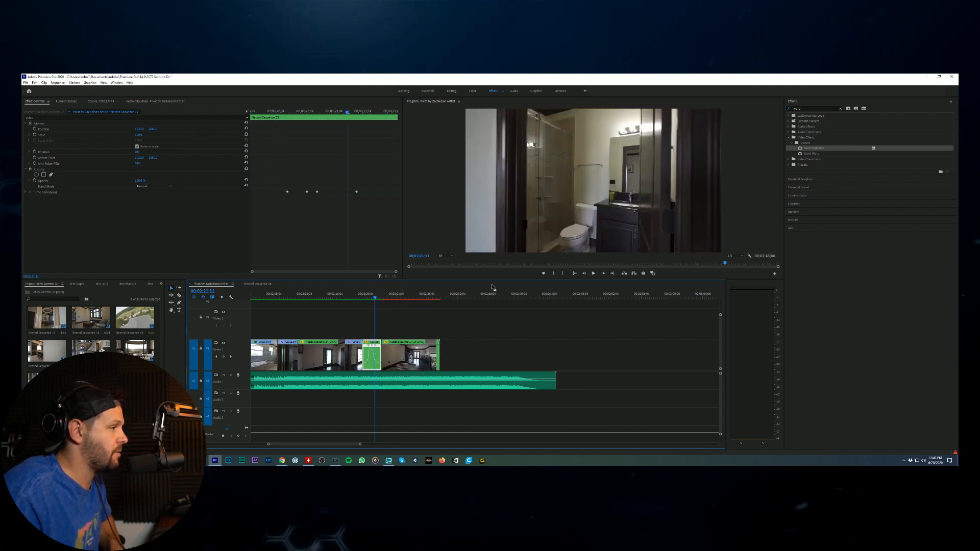
{"action": "left_click", "coordinate": [593, 273]}
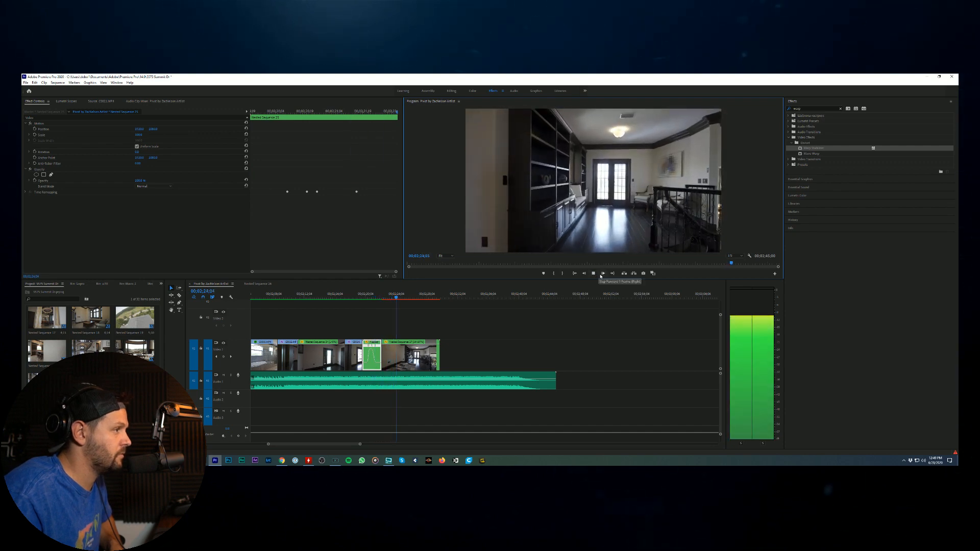
{"action": "left_click", "coordinate": [598, 274]}
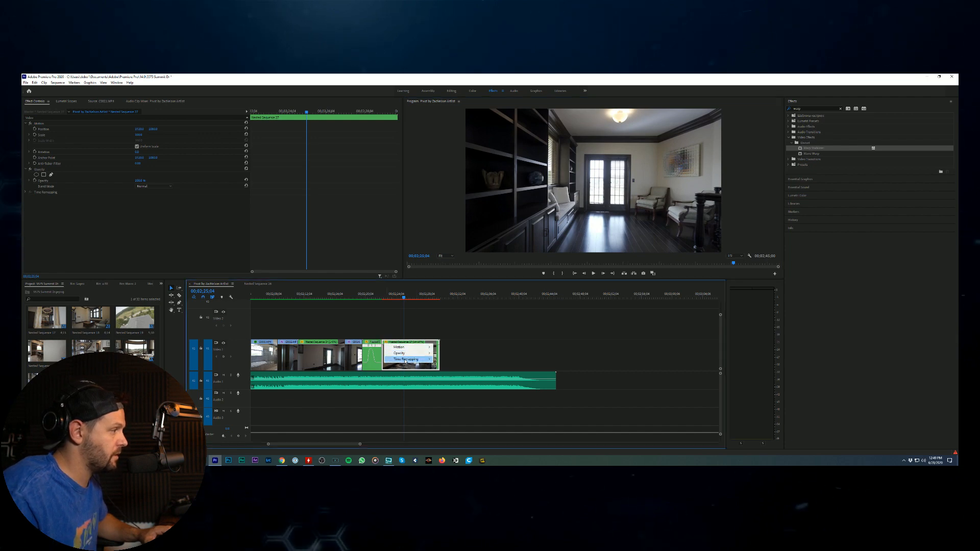
Step: Display the nested landing clip's time-remapping speed line, then slightly rotate and enlarge its picture to straighten the French doors
{"action": "left_click", "coordinate": [444, 359]}
{"action": "key", "text": "space"}
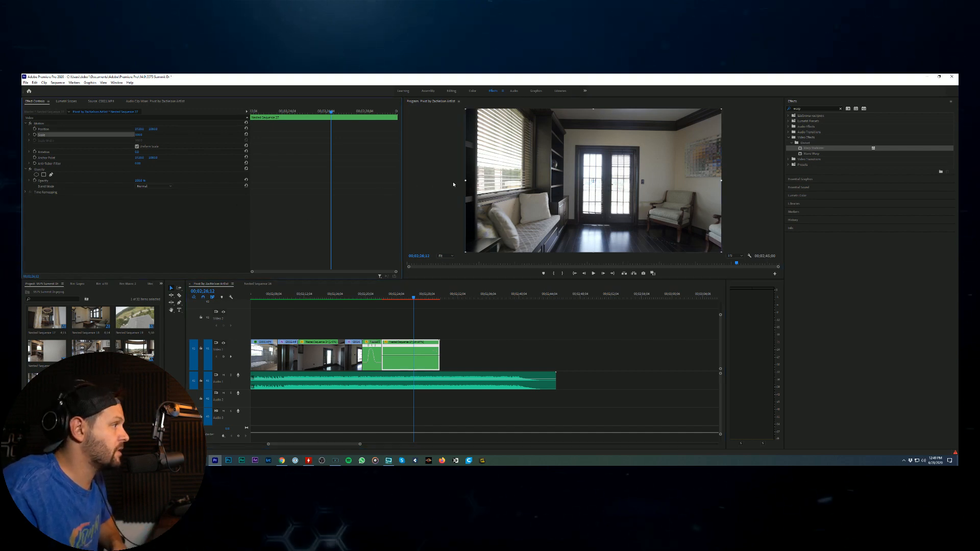
{"action": "left_click_drag", "start_coordinate": [463, 180], "coordinate": [462, 184]}
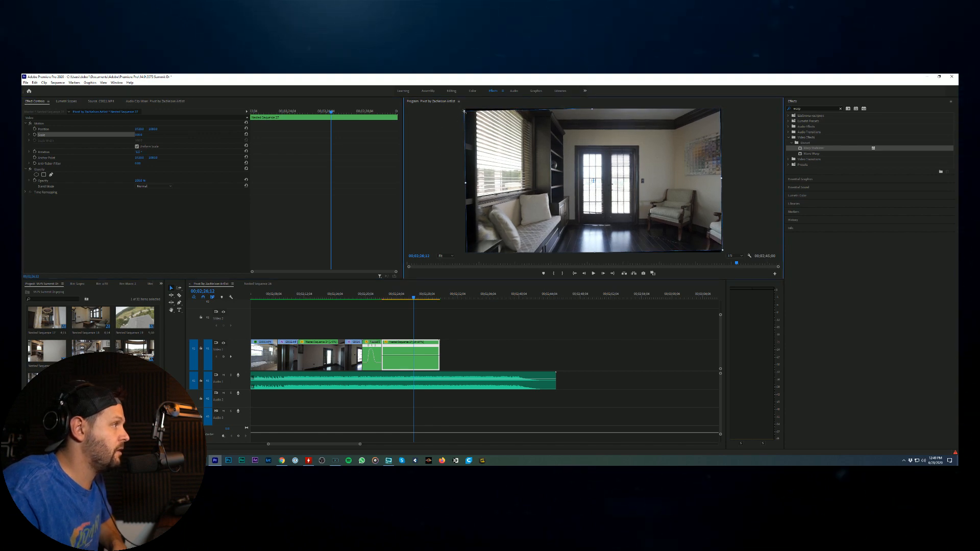
{"action": "left_click_drag", "start_coordinate": [464, 111], "coordinate": [461, 108]}
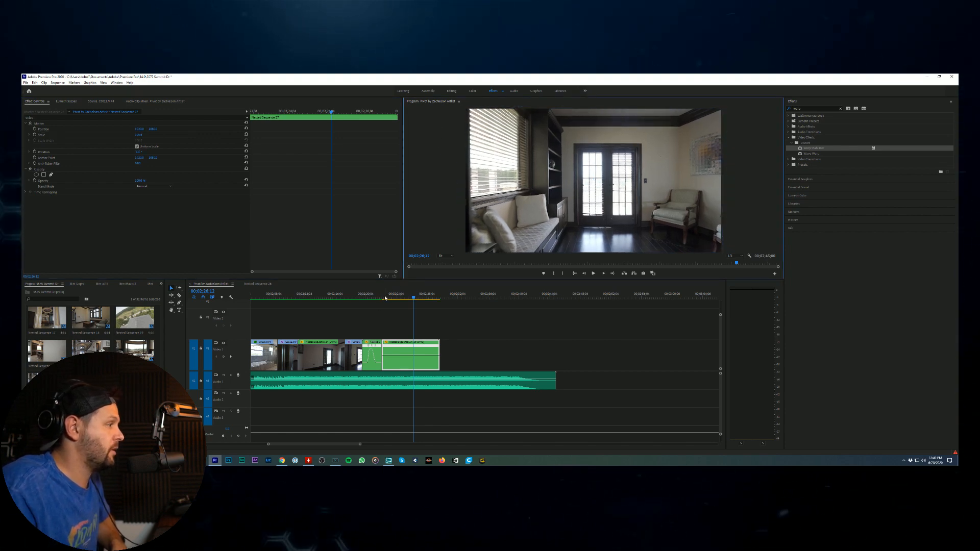
{"action": "left_click_drag", "start_coordinate": [385, 298], "coordinate": [406, 308]}
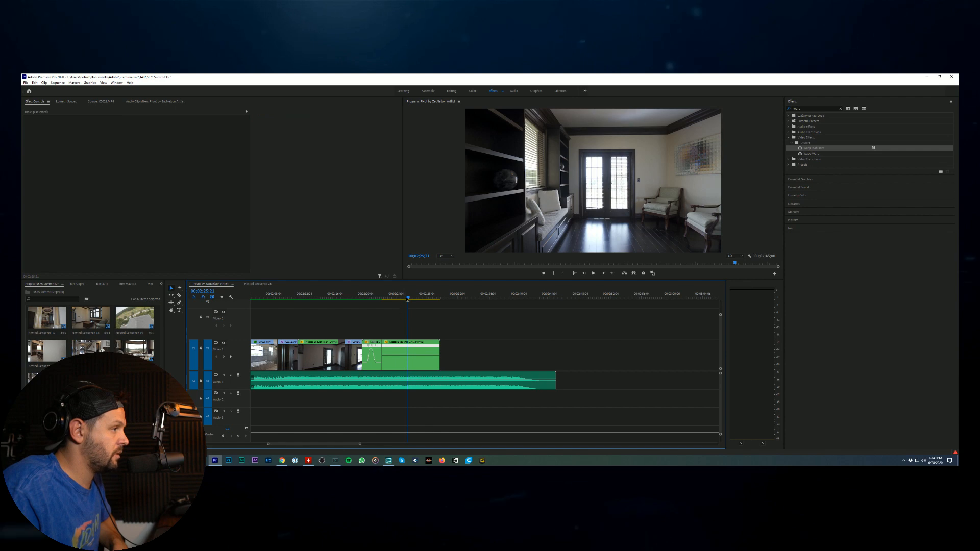
{"action": "key", "text": "space"}
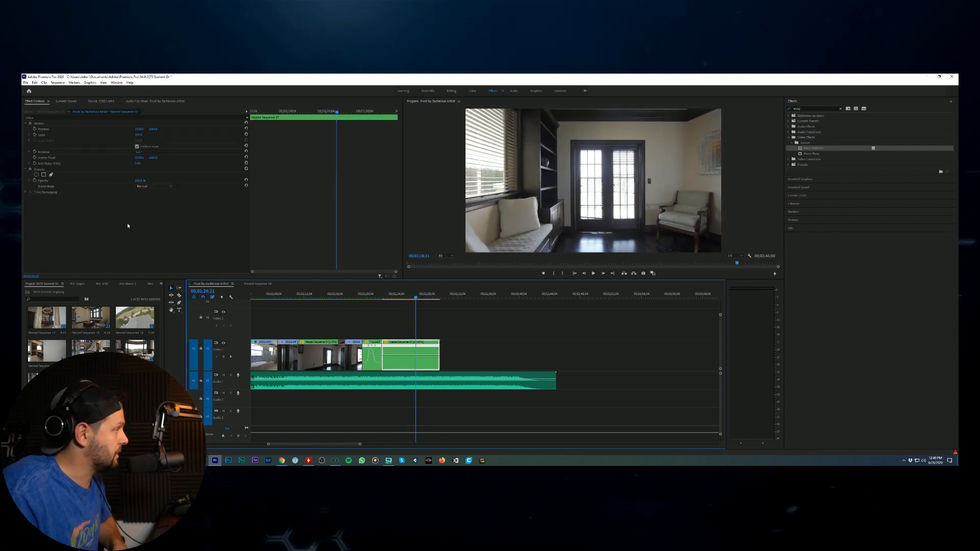
Step: Add a time-remapping speed keyframe near the end of the nested landing clip and ramp up the speed after it
{"action": "left_click", "coordinate": [50, 176]}
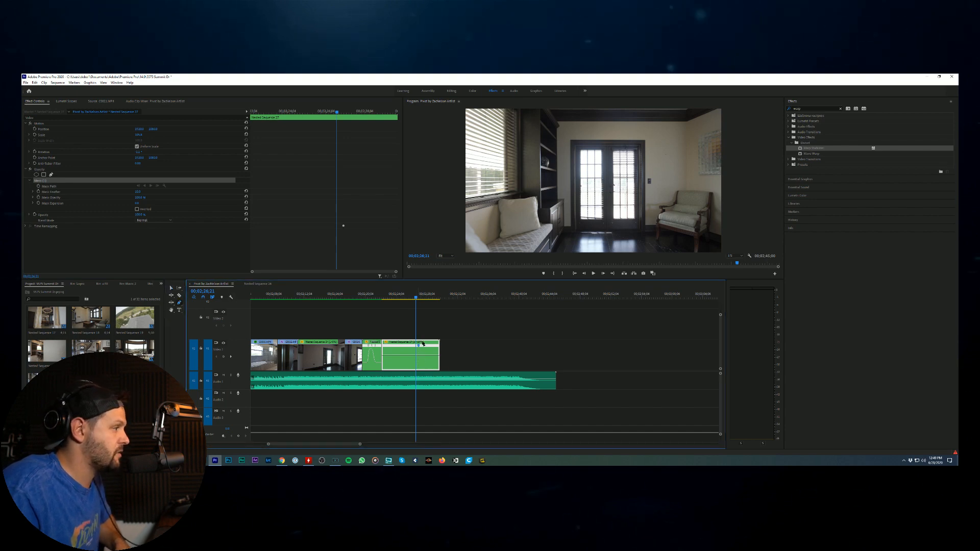
{"action": "left_click_drag", "start_coordinate": [414, 300], "coordinate": [433, 299]}
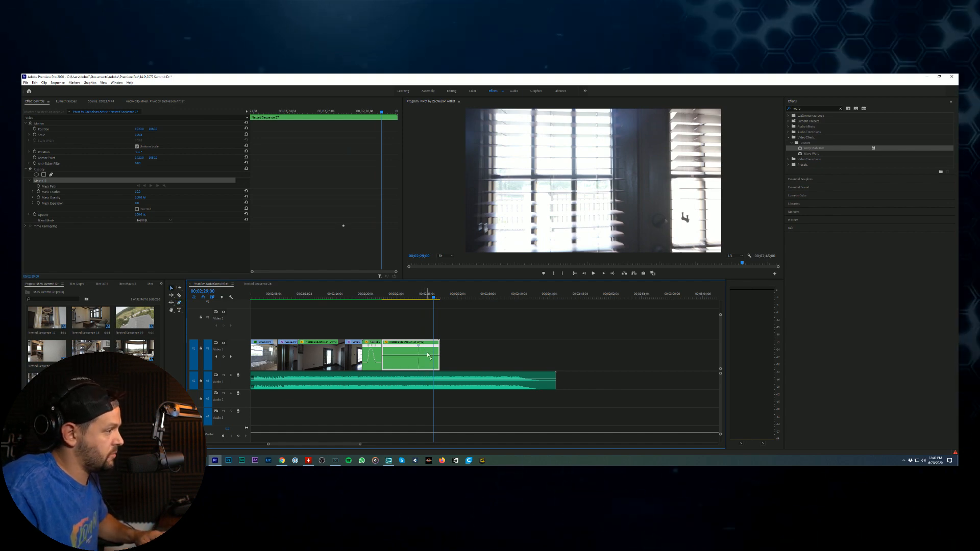
{"action": "left_click_drag", "start_coordinate": [427, 346], "coordinate": [434, 351]}
{"action": "key", "text": "="}
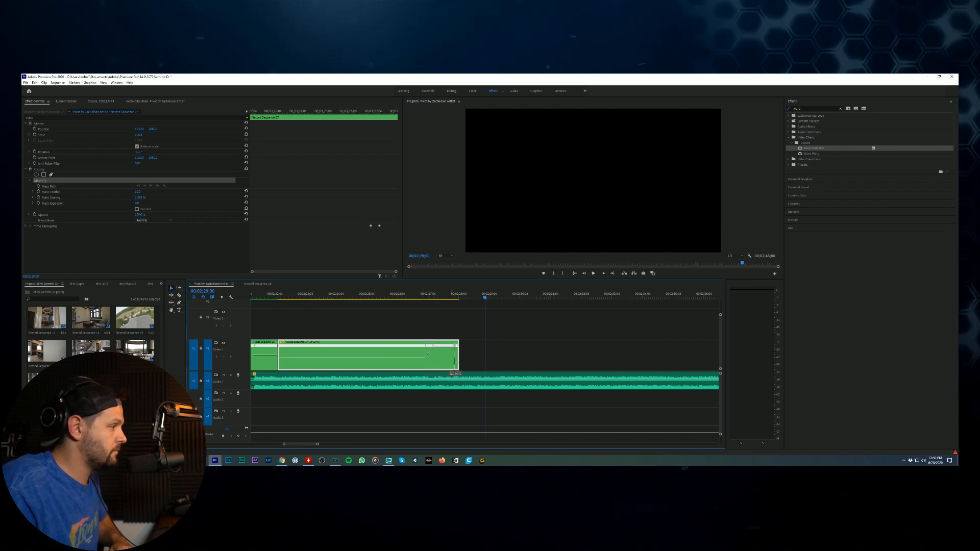
{"action": "left_click_drag", "start_coordinate": [450, 350], "coordinate": [438, 339]}
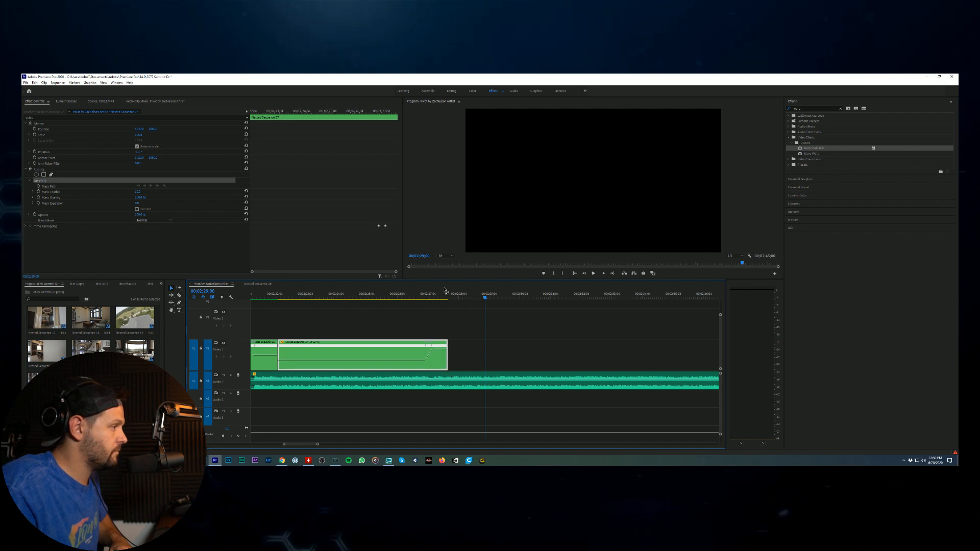
Step: Play the ending of the nested landing clip and raise the speed after its ramp further, shortening the clip
{"action": "left_click_drag", "start_coordinate": [445, 291], "coordinate": [408, 294]}
{"action": "left_click", "coordinate": [593, 273]}
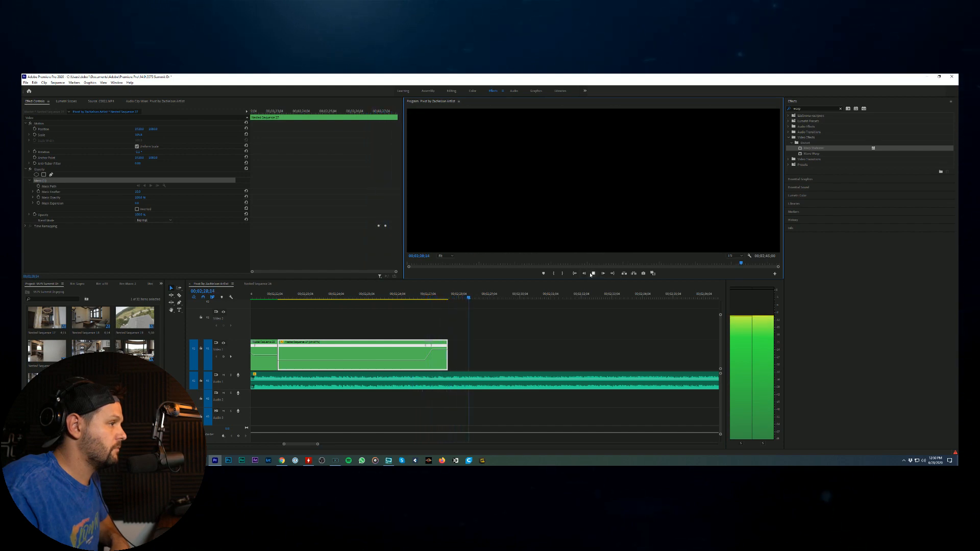
{"action": "left_click", "coordinate": [592, 274]}
{"action": "left_click_drag", "start_coordinate": [442, 353], "coordinate": [433, 348]}
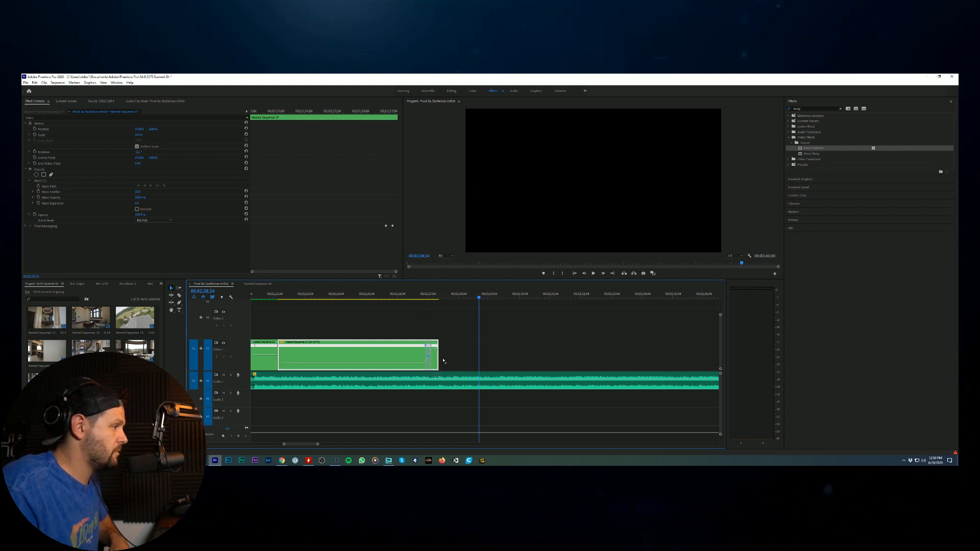
{"action": "left_click", "coordinate": [593, 273]}
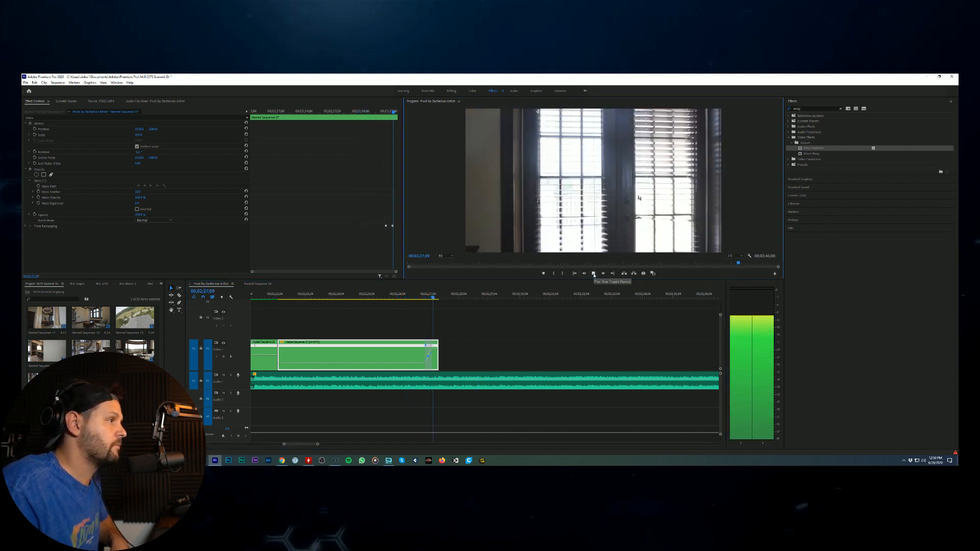
{"action": "left_click", "coordinate": [533, 323]}
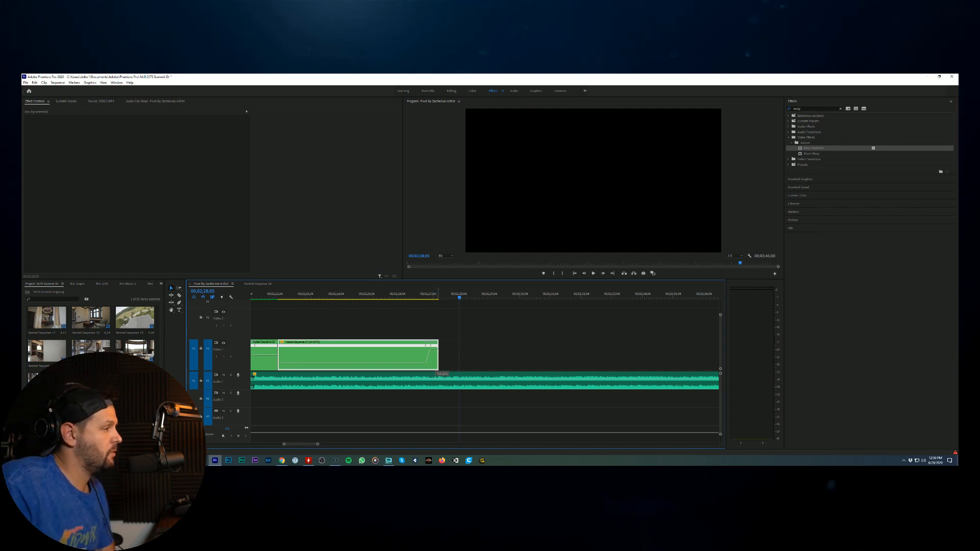
{"action": "left_click", "coordinate": [402, 323]}
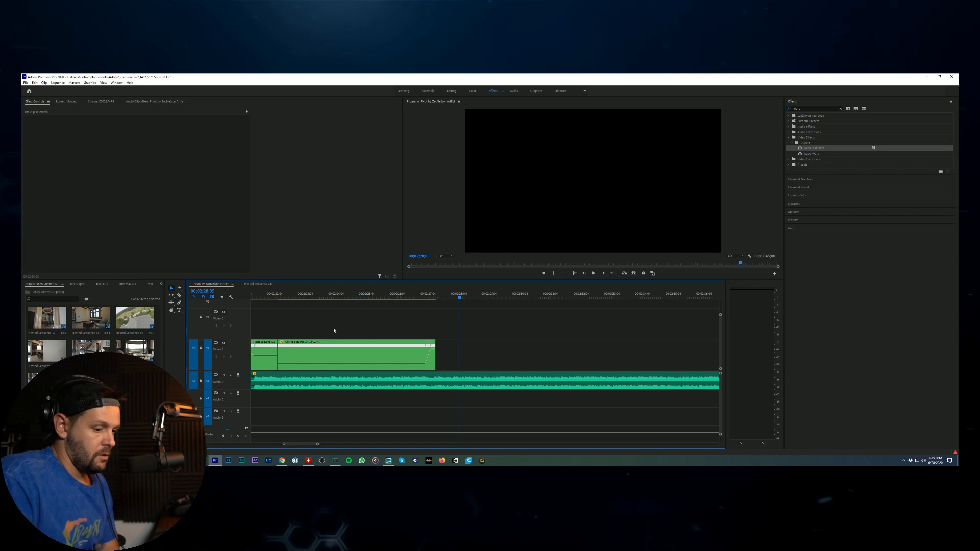
Step: Open the first drone clip from the drone footage bin and review its aerial shots of the house
{"action": "left_click", "coordinate": [78, 284]}
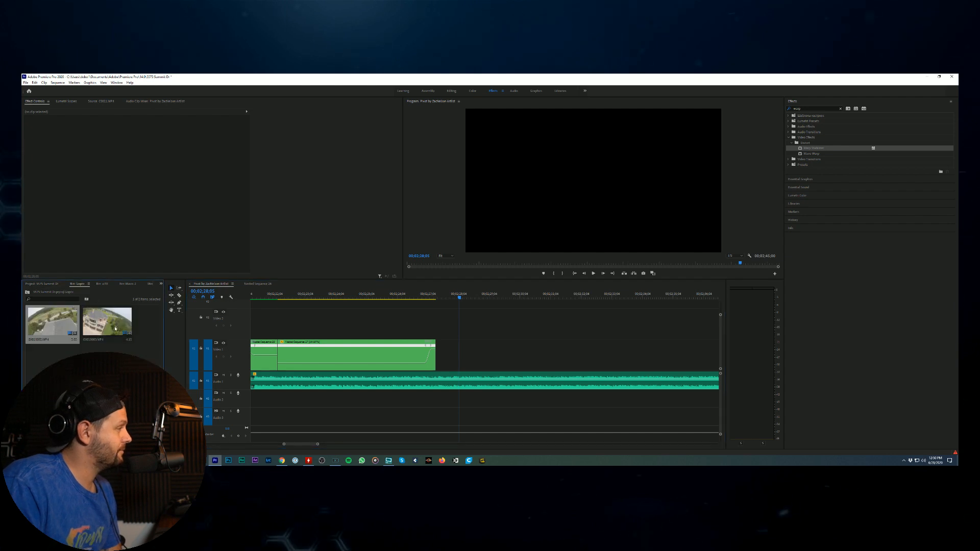
{"action": "double_click", "coordinate": [53, 322]}
{"action": "left_click_drag", "start_coordinate": [85, 260], "coordinate": [266, 265]}
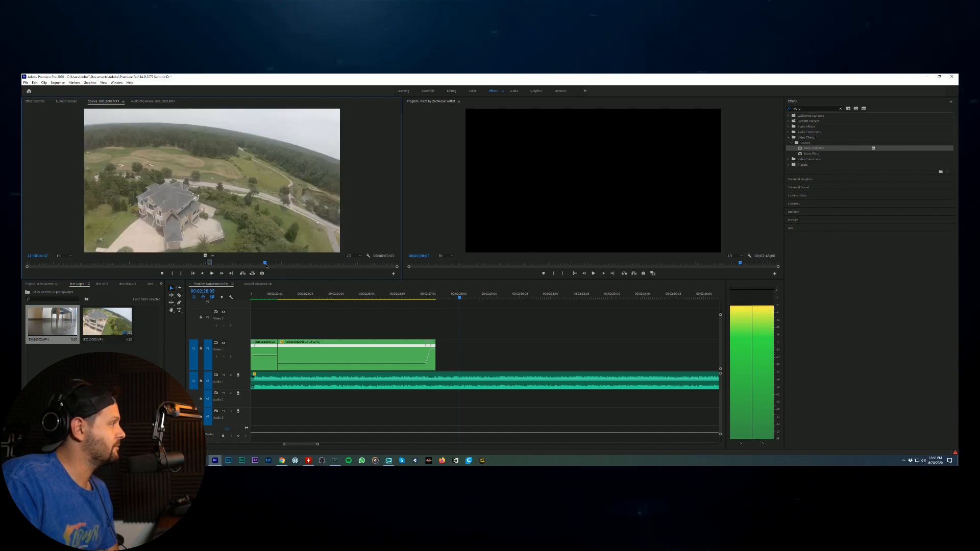
{"action": "left_click", "coordinate": [212, 273]}
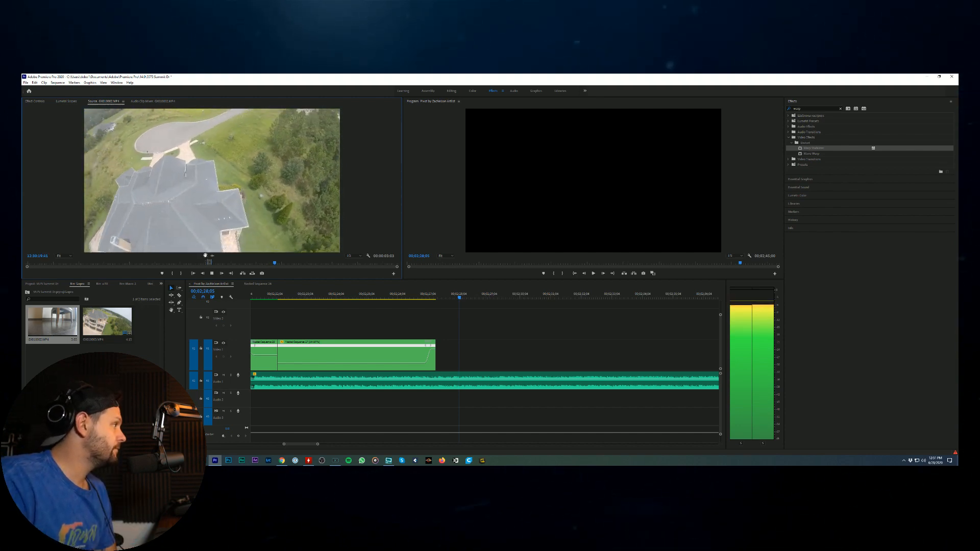
Step: Mark a front-of-house flyover in the second drone clip and place it directly after the nested landing clip
{"action": "left_click", "coordinate": [115, 333]}
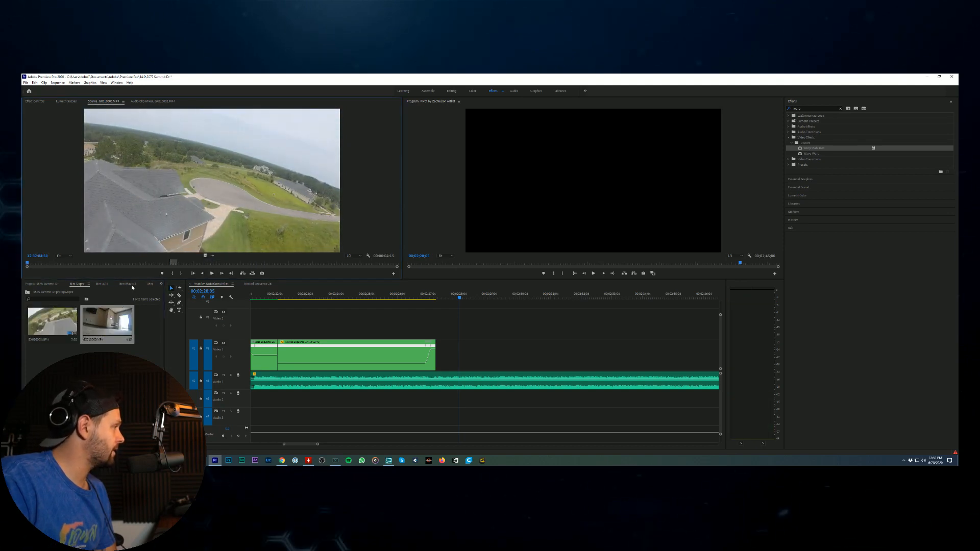
{"action": "double_click", "coordinate": [115, 333]}
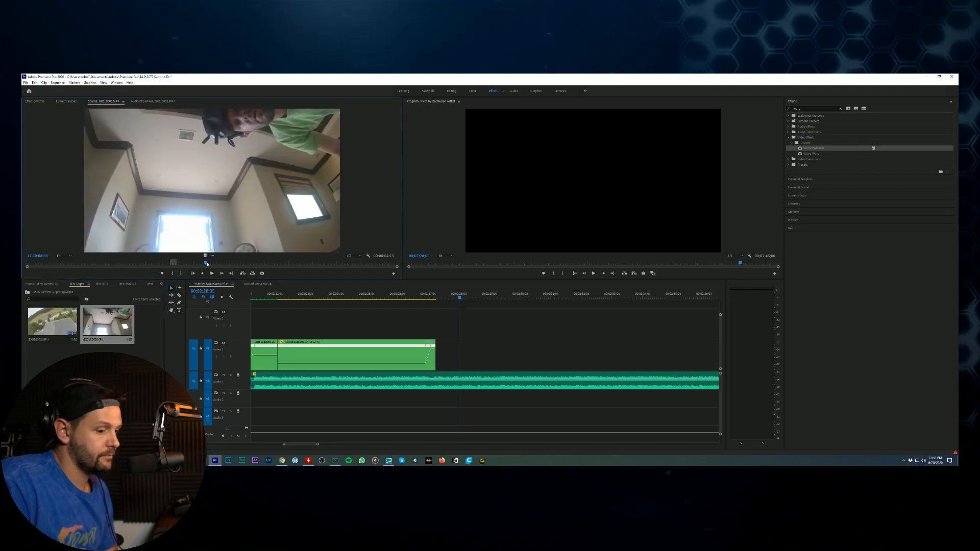
{"action": "left_click_drag", "start_coordinate": [207, 263], "coordinate": [290, 276]}
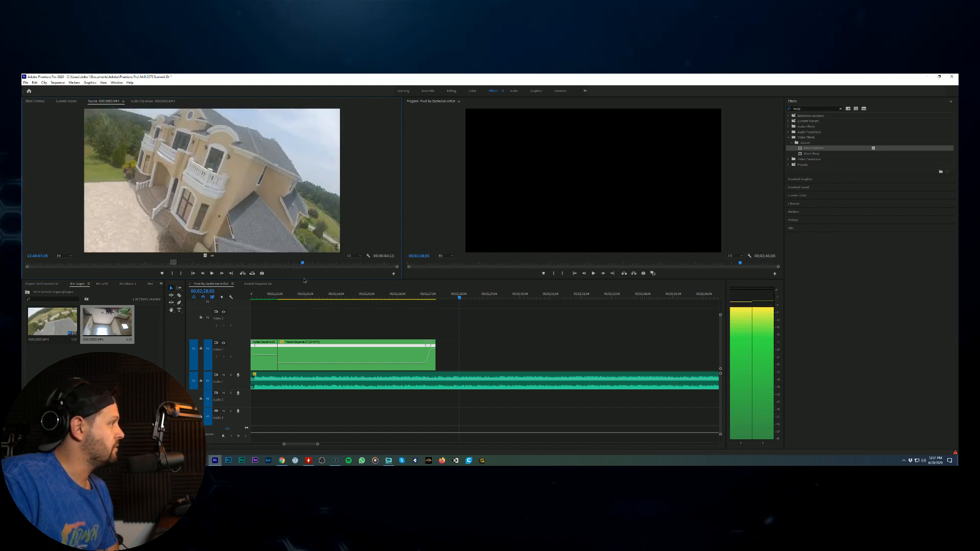
{"action": "left_click_drag", "start_coordinate": [304, 280], "coordinate": [331, 266]}
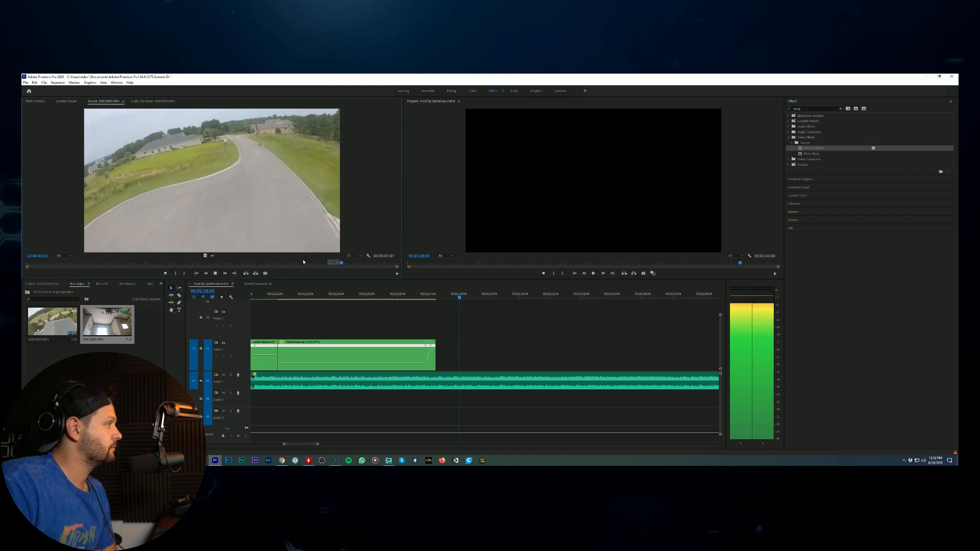
{"action": "left_click", "coordinate": [214, 274]}
{"action": "left_click_drag", "start_coordinate": [211, 229], "coordinate": [436, 358]}
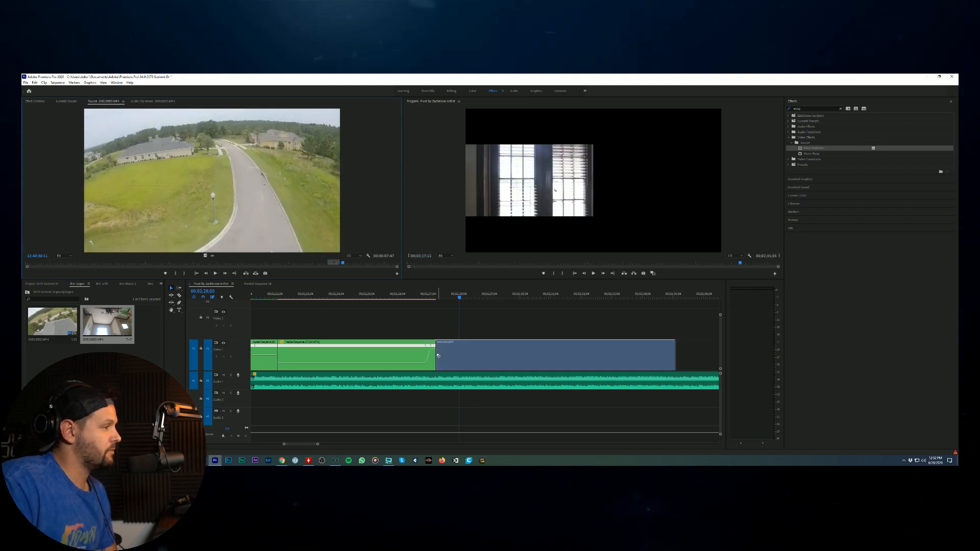
Step: Play the transition from the nested landing clip into the front-of-house drone shot and check the flyover's timing
{"action": "left_click", "coordinate": [423, 290]}
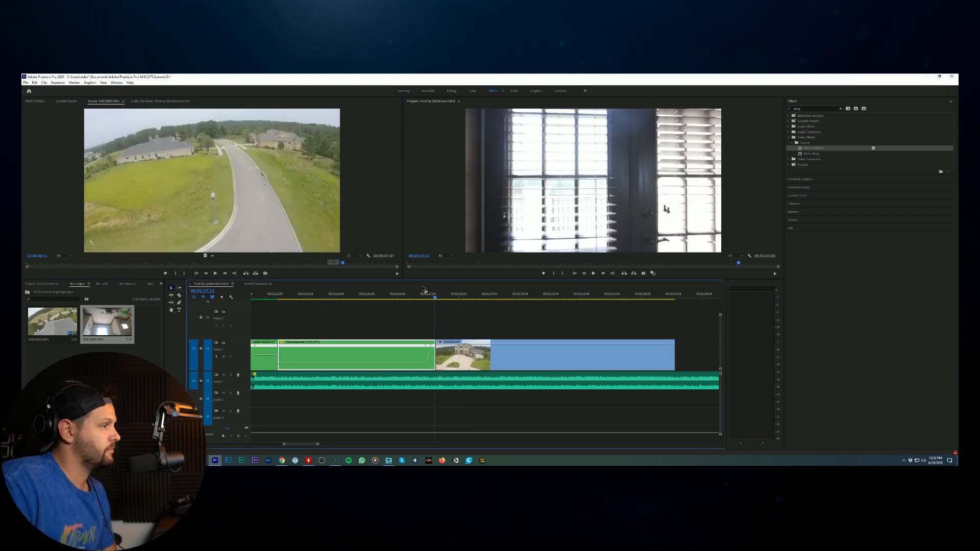
{"action": "left_click", "coordinate": [593, 274]}
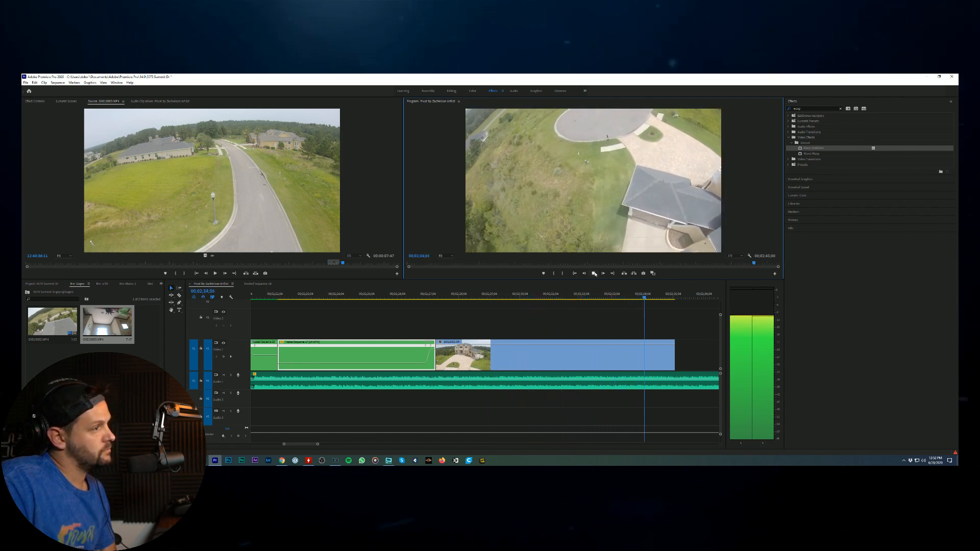
{"action": "left_click", "coordinate": [455, 295]}
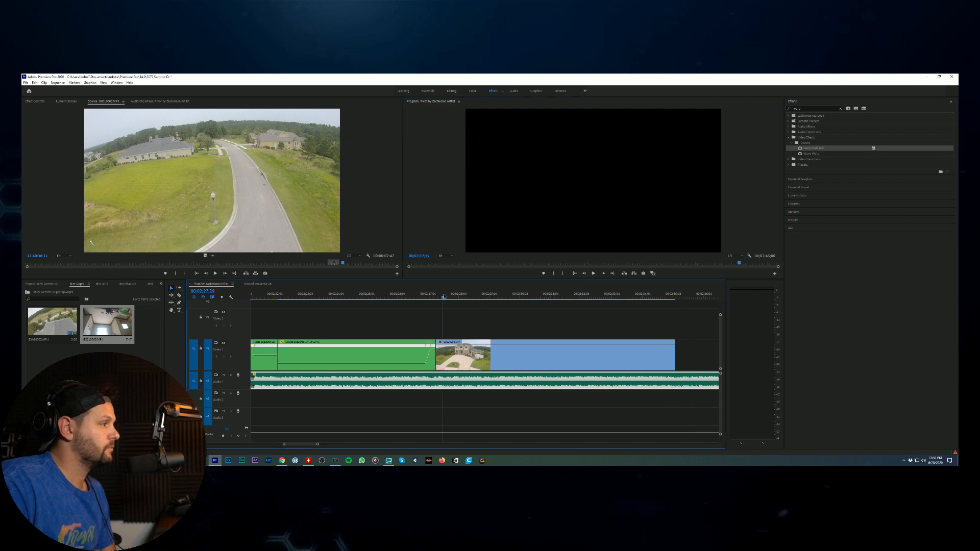
{"action": "left_click_drag", "start_coordinate": [466, 296], "coordinate": [550, 328]}
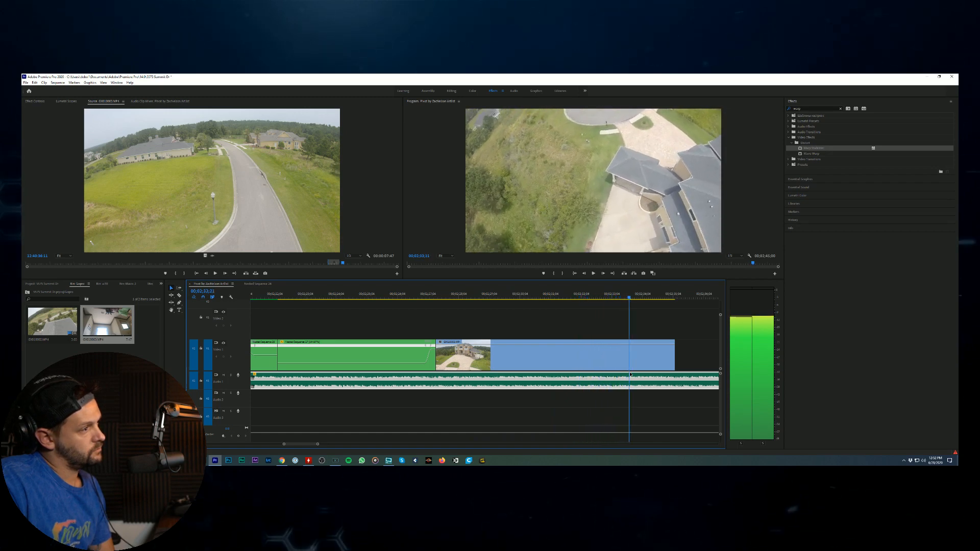
{"action": "mouse_move", "coordinate": [632, 378]}
{"action": "left_mouse_down"}
{"action": "mouse_move", "coordinate": [649, 377]}
{"action": "mouse_move", "coordinate": [622, 374]}
{"action": "left_mouse_up"}
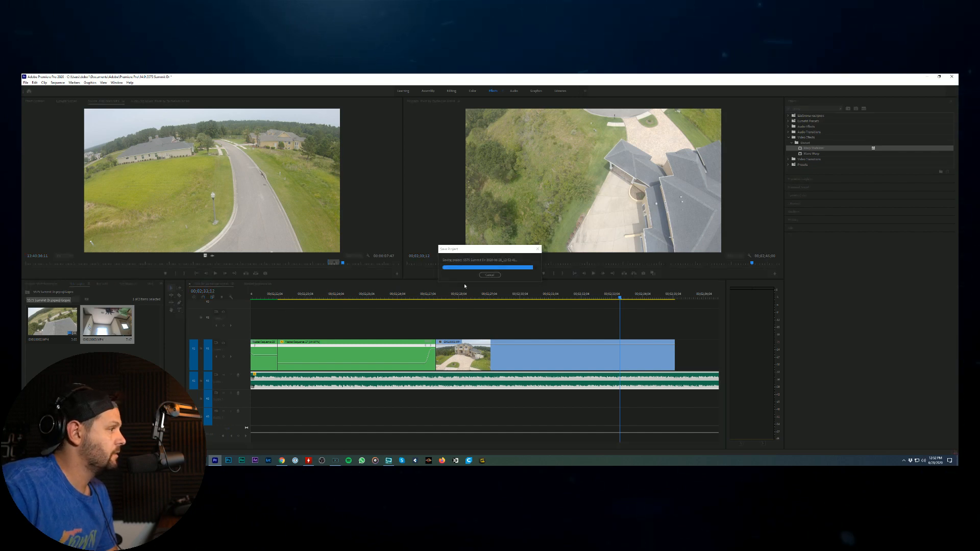
Step: Find the dive over the roof in the second drone clip and mark its in and out points
{"action": "double_click", "coordinate": [125, 326]}
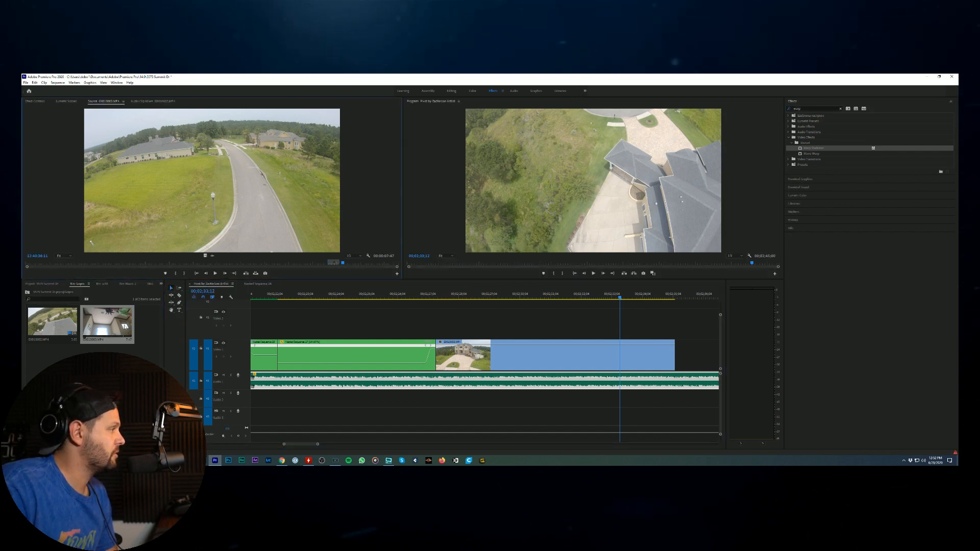
{"action": "left_click_drag", "start_coordinate": [103, 263], "coordinate": [117, 253]}
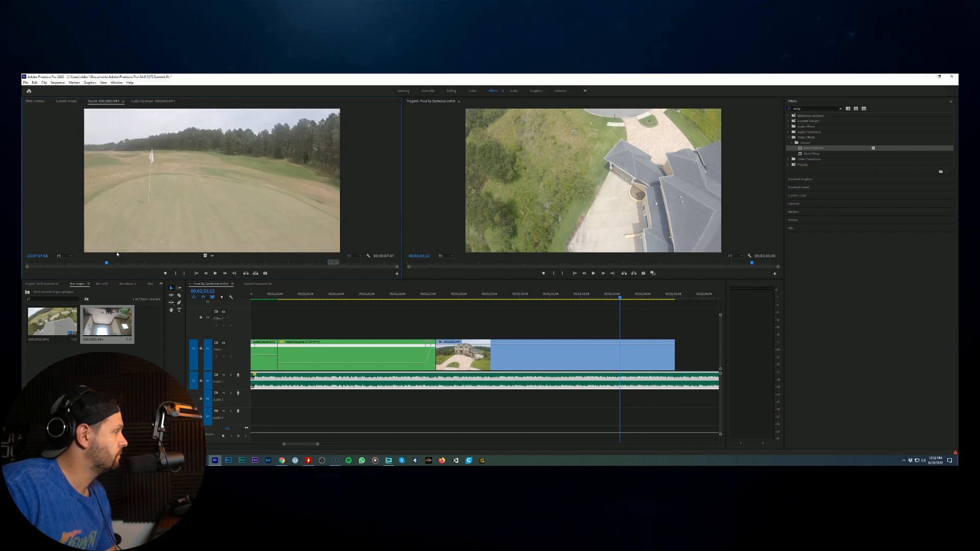
{"action": "left_click", "coordinate": [216, 273]}
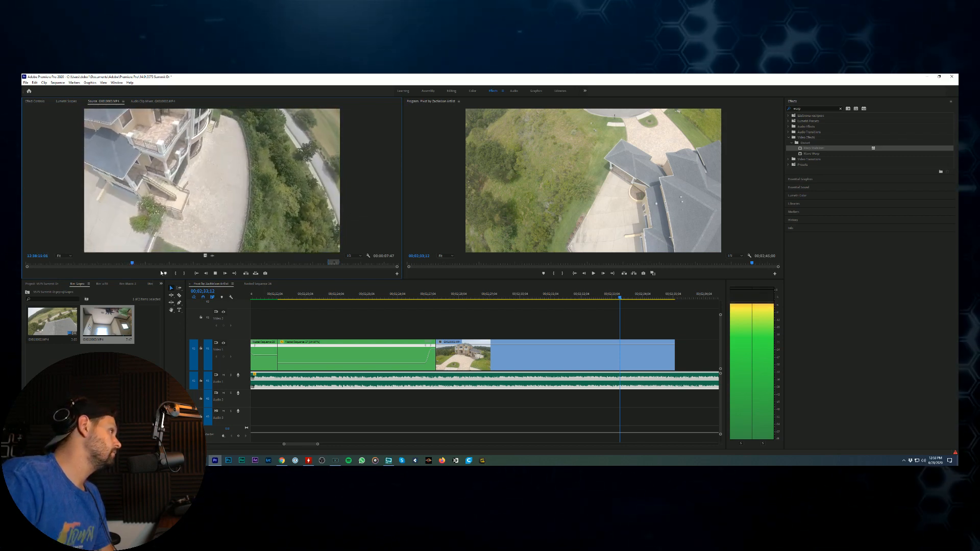
{"action": "left_click_drag", "start_coordinate": [195, 264], "coordinate": [128, 264]}
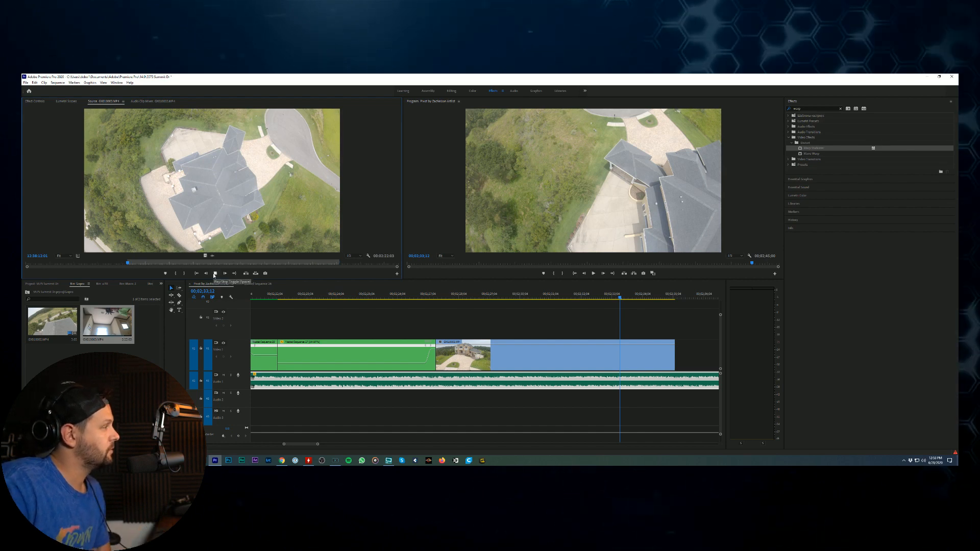
{"action": "left_click", "coordinate": [215, 274]}
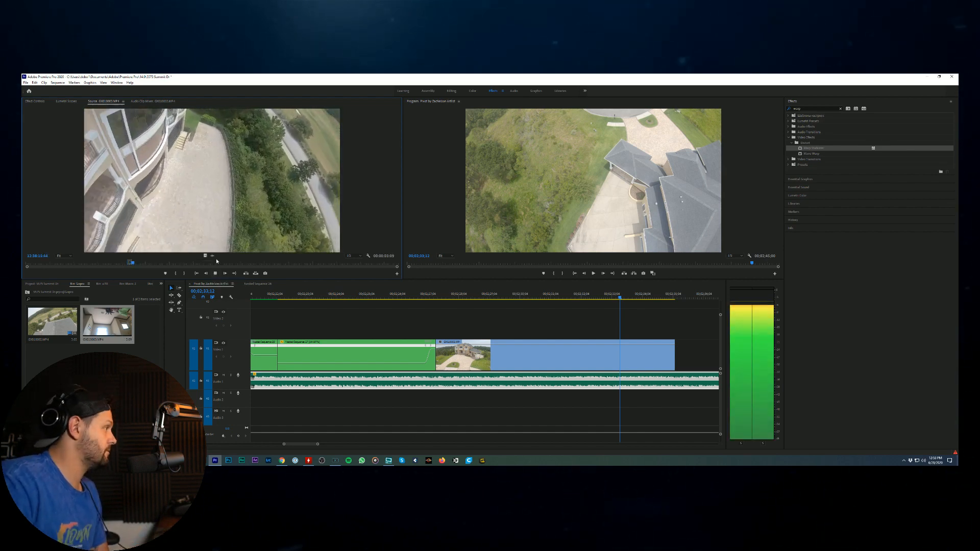
Step: Delete the front-of-house drone shot from the timeline and place the newly marked roof-dive segment on the video track above
{"action": "left_click", "coordinate": [542, 353]}
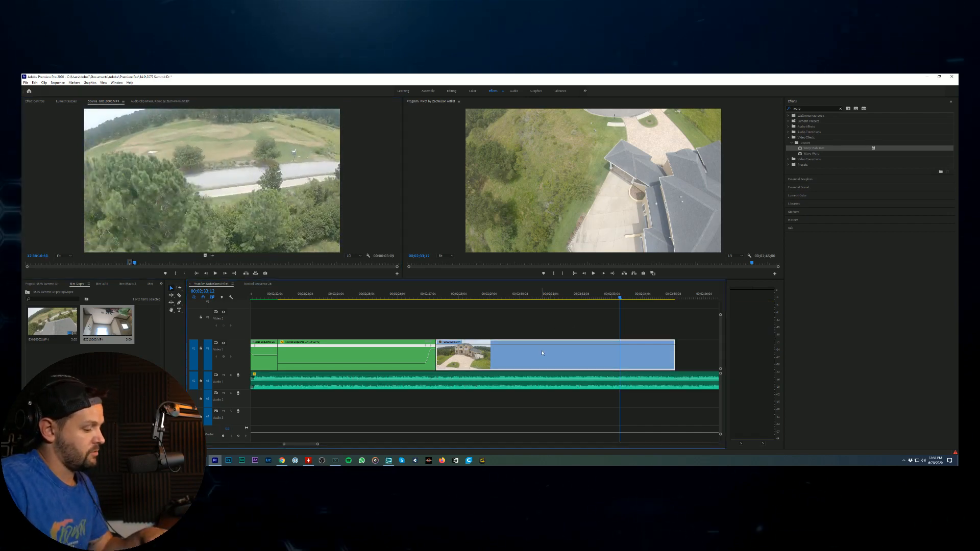
{"action": "key", "text": "Delete"}
{"action": "left_click_drag", "start_coordinate": [108, 322], "coordinate": [472, 327]}
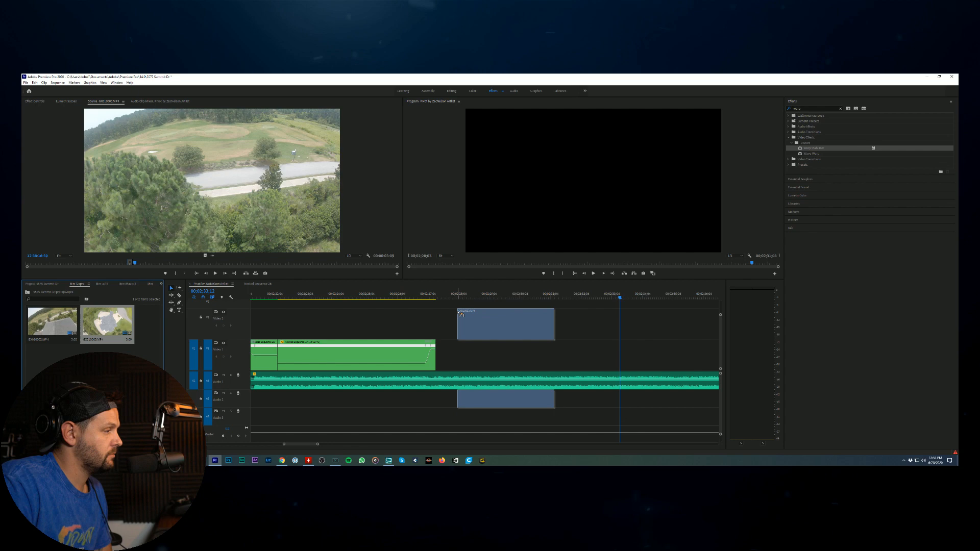
Step: Unlink and delete the roof-dive segment's audio and move its video directly after the nested landing clip
{"action": "right_click", "coordinate": [479, 333]}
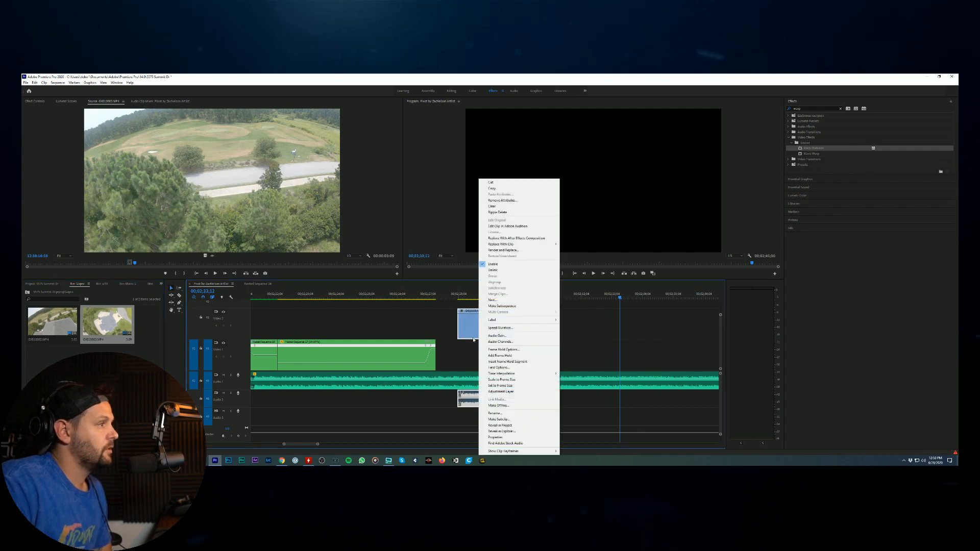
{"action": "left_click", "coordinate": [494, 270]}
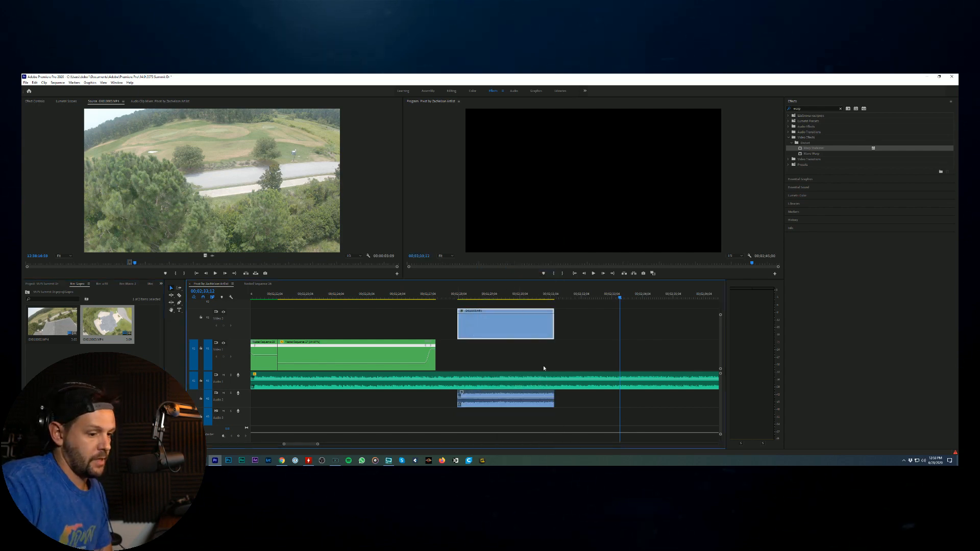
{"action": "left_click", "coordinate": [513, 401]}
{"action": "key", "text": "Delete"}
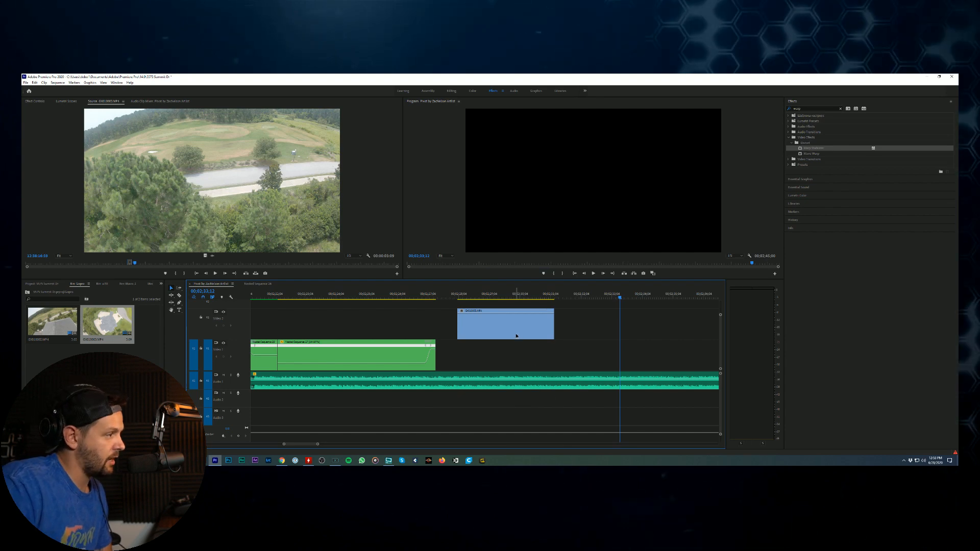
{"action": "left_click_drag", "start_coordinate": [516, 336], "coordinate": [493, 358]}
Step: Slow the roof-dive drone clip after the nested landing clip to half speed
{"action": "right_click", "coordinate": [493, 356]}
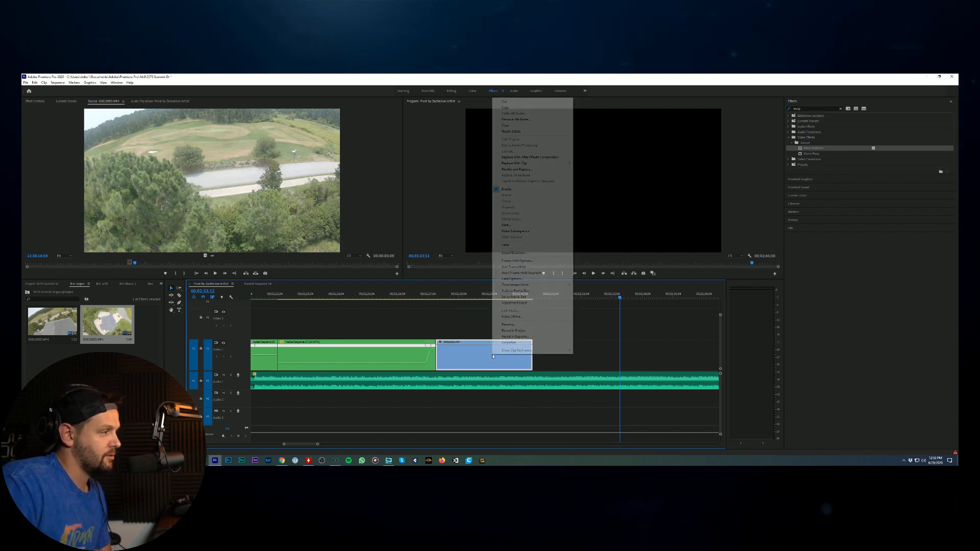
{"action": "left_click", "coordinate": [525, 253]}
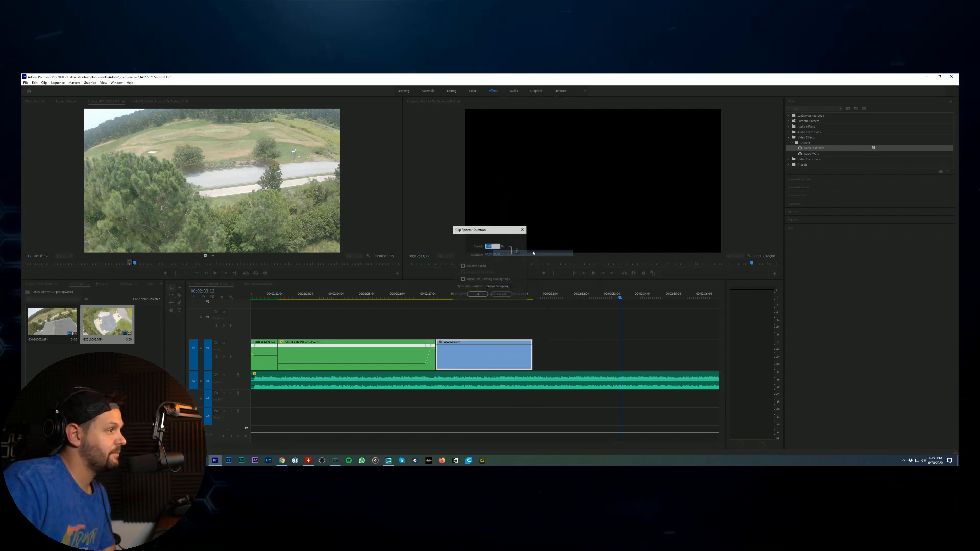
{"action": "type", "text": "8"}
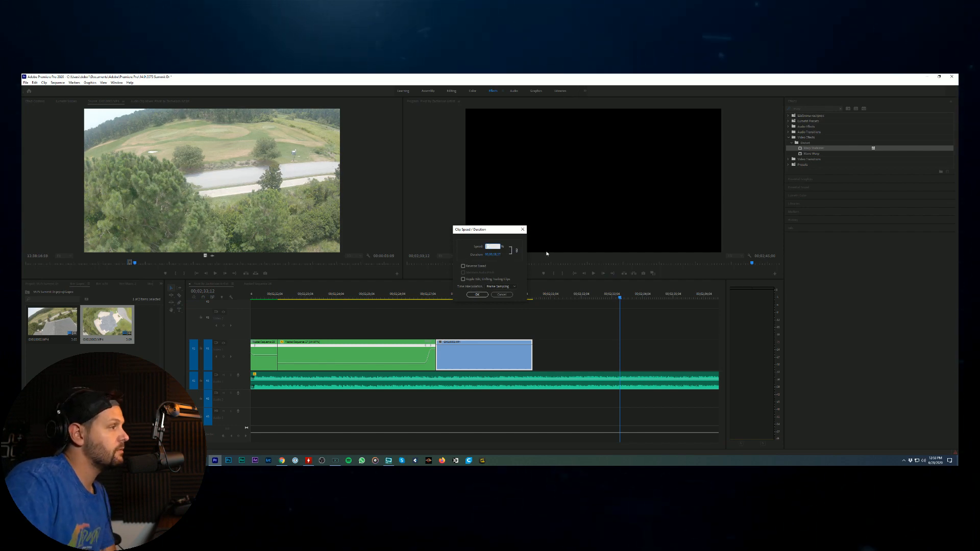
{"action": "key", "text": "Return"}
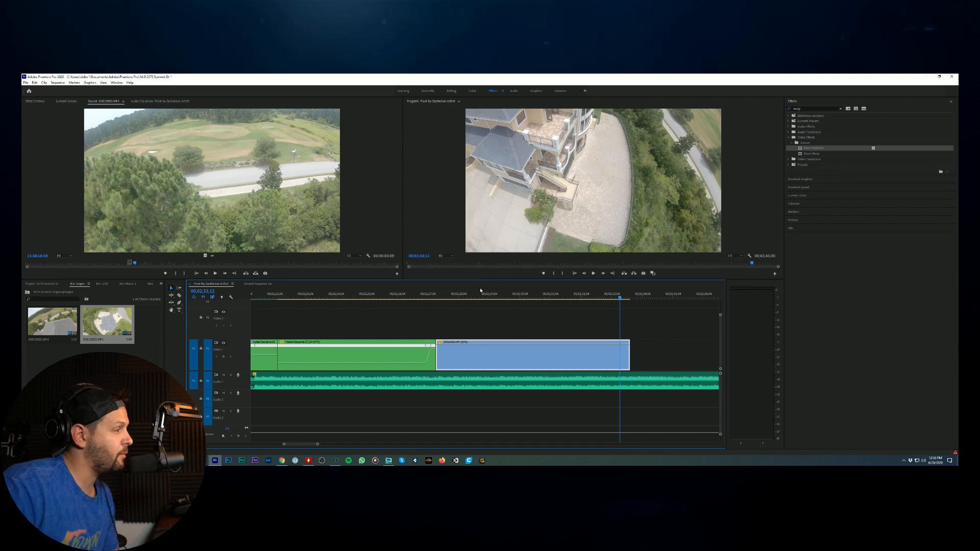
Step: Play the slowed roof-dive clip and trim its end back to just past where the playback stops
{"action": "left_click", "coordinate": [593, 273]}
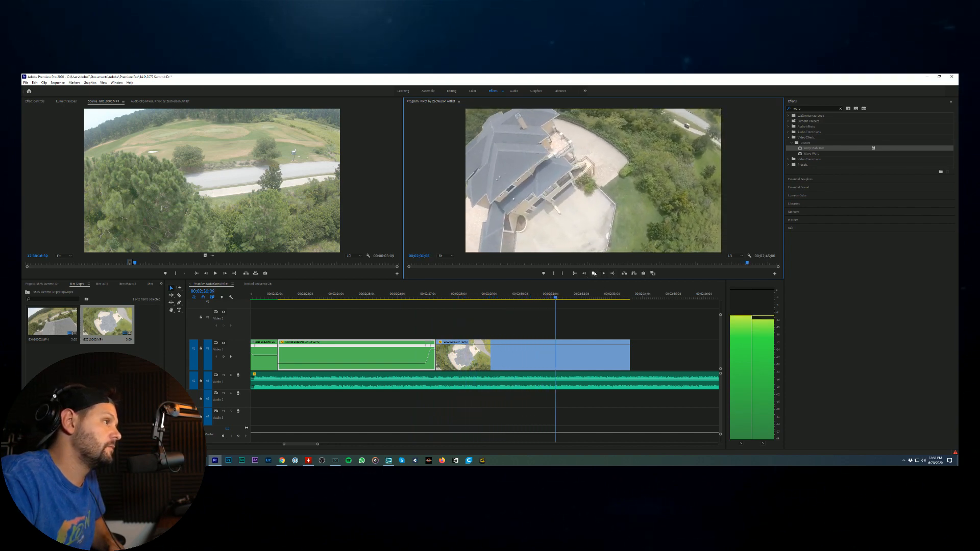
{"action": "left_click", "coordinate": [617, 343]}
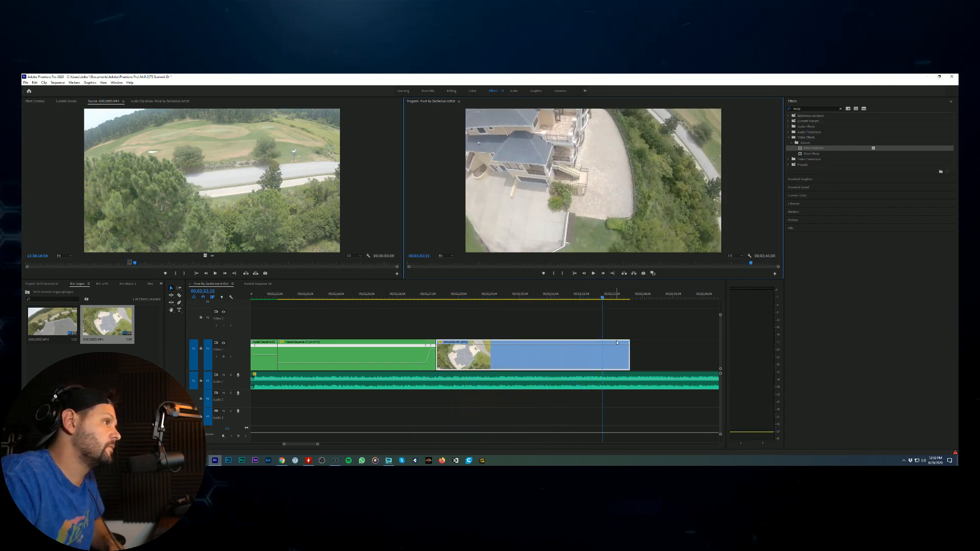
{"action": "left_click_drag", "start_coordinate": [628, 343], "coordinate": [606, 343]}
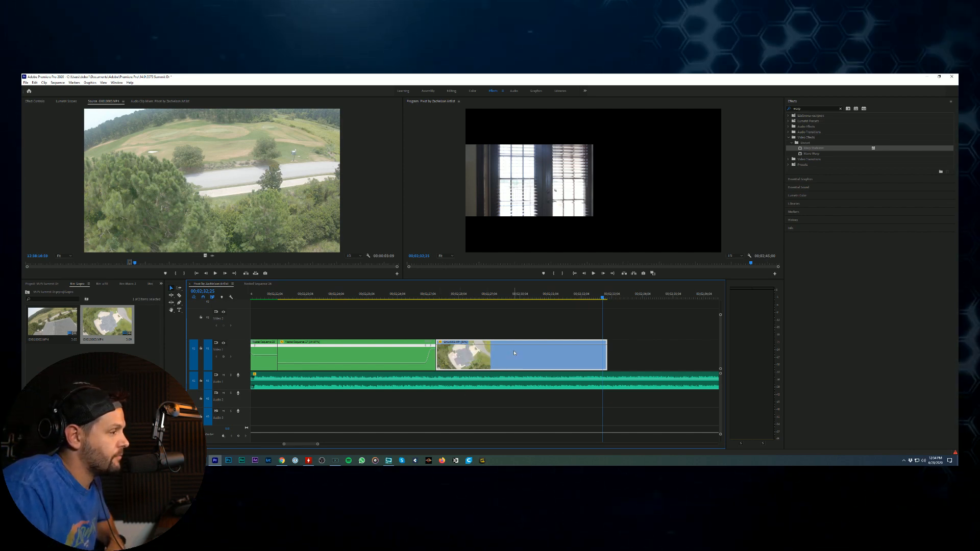
Step: Try to apply Warp Stabilizer directly to the slowed roof-dive clip
{"action": "left_click", "coordinate": [464, 295]}
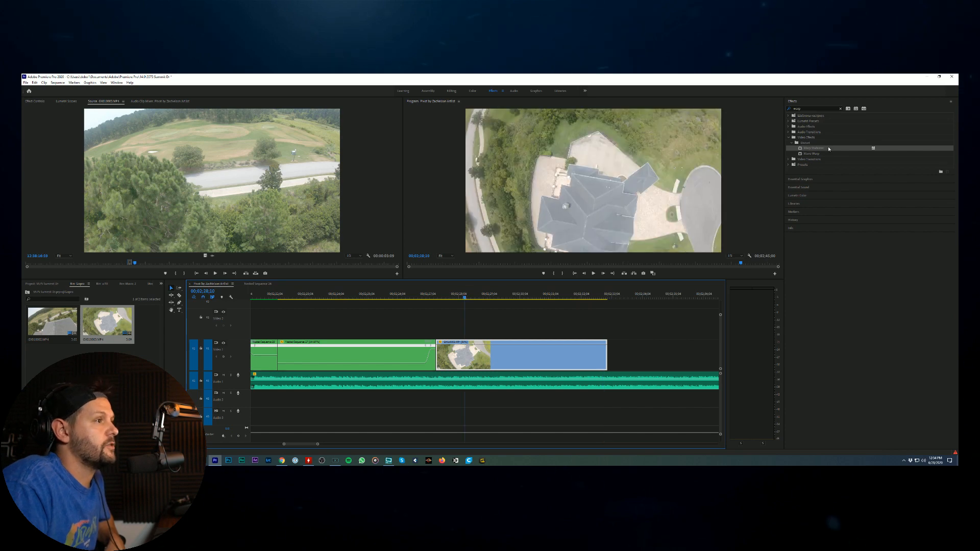
{"action": "left_click_drag", "start_coordinate": [828, 148], "coordinate": [589, 252]}
{"action": "left_click_drag", "start_coordinate": [520, 347], "coordinate": [546, 343]}
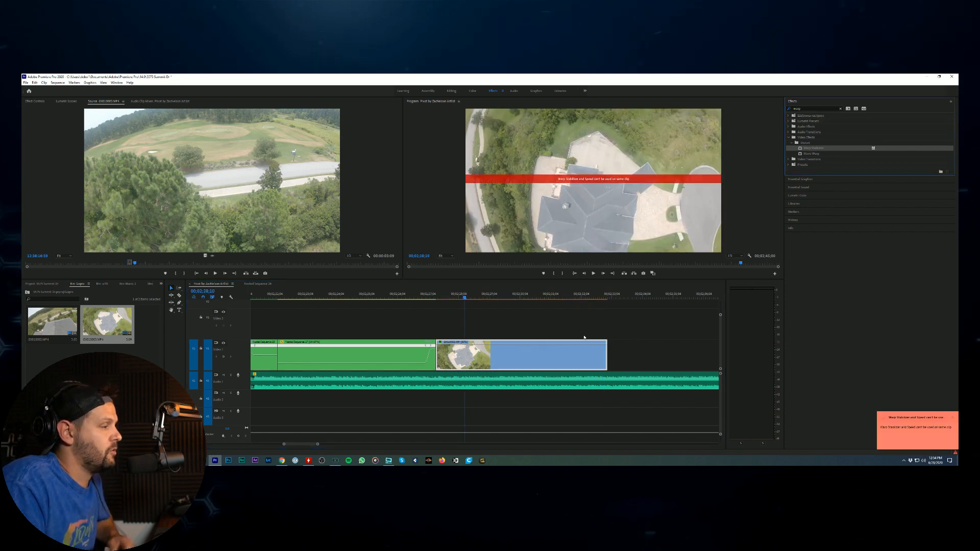
Step: Nest the slowed roof-dive clip under the default name and apply Warp Stabilizer to the nest with Smoothness set to 8%
{"action": "right_click", "coordinate": [516, 364]}
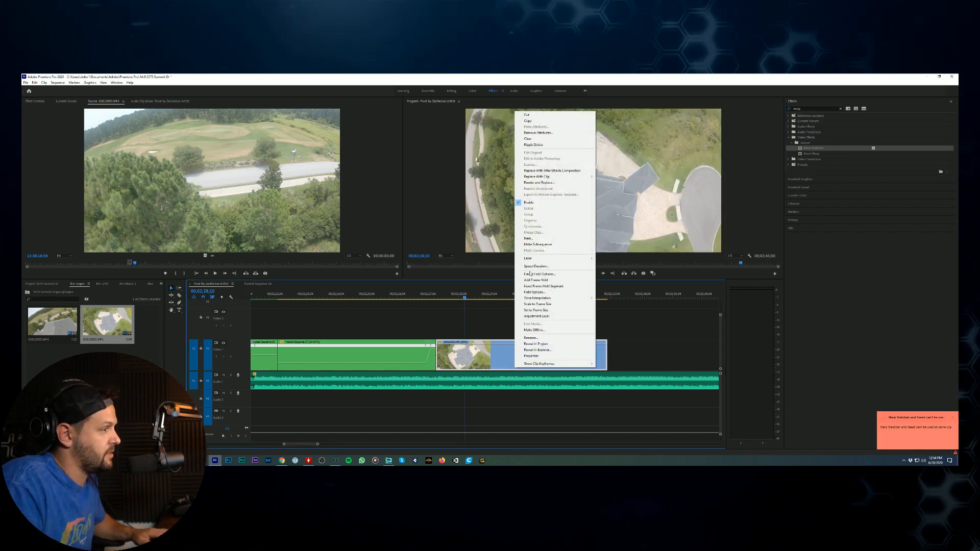
{"action": "left_click", "coordinate": [528, 238]}
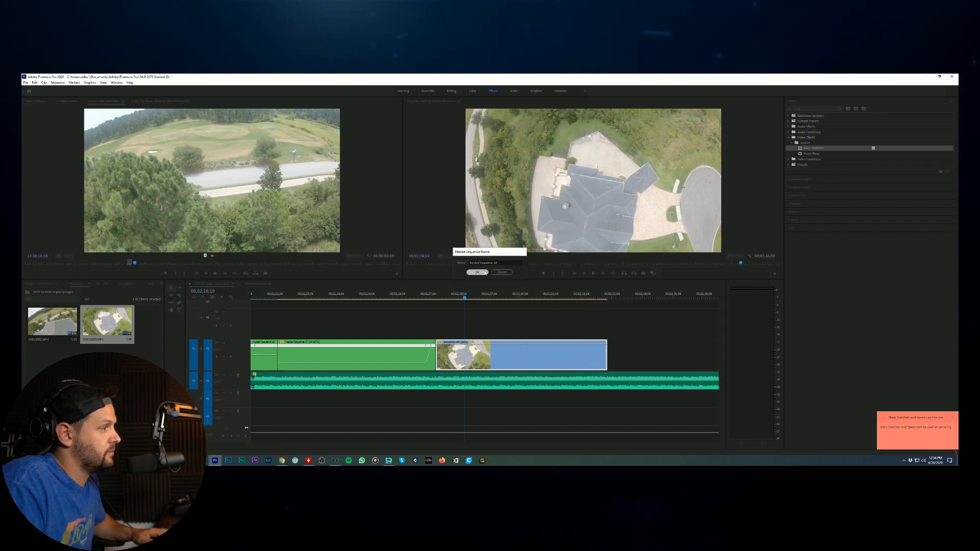
{"action": "left_click", "coordinate": [478, 272]}
{"action": "left_click_drag", "start_coordinate": [520, 357], "coordinate": [513, 362]}
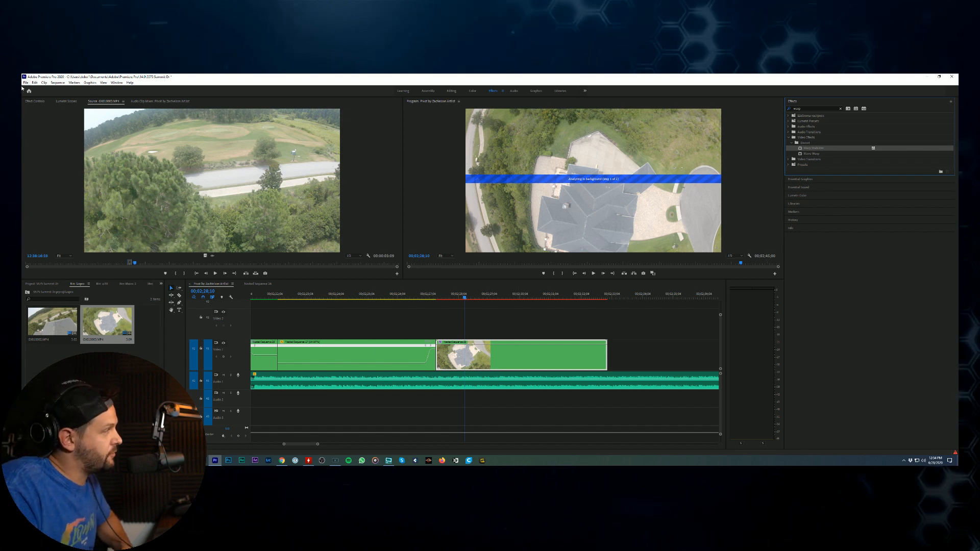
{"action": "left_click", "coordinate": [35, 101]}
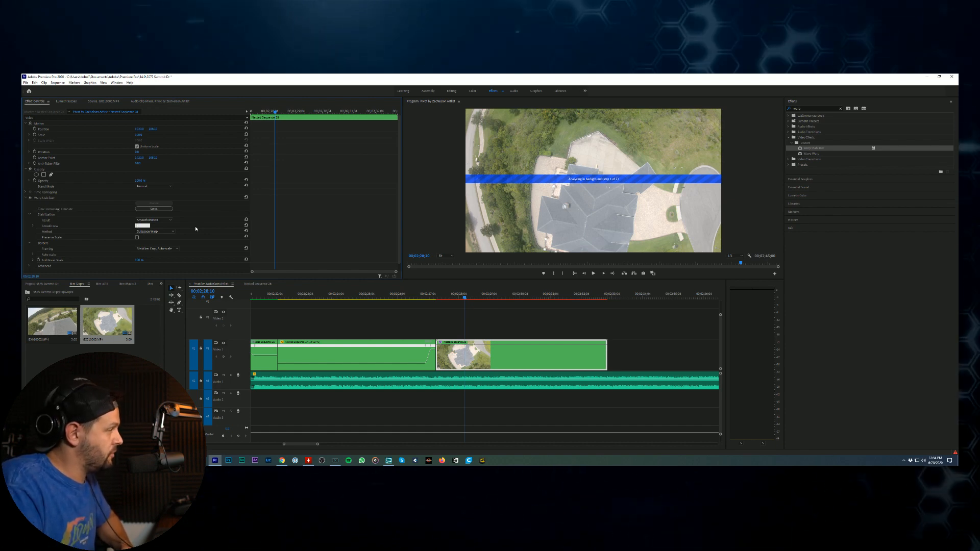
{"action": "type", "text": "8"}
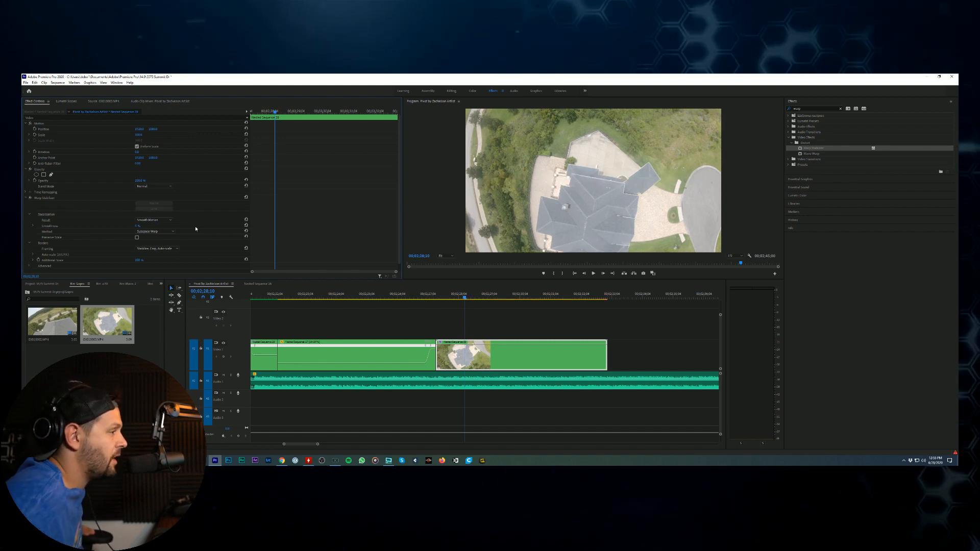
Step: Play from the nested landing clip into the stabilized roof dive to check the cut and the smoothed motion
{"action": "left_click", "coordinate": [348, 295]}
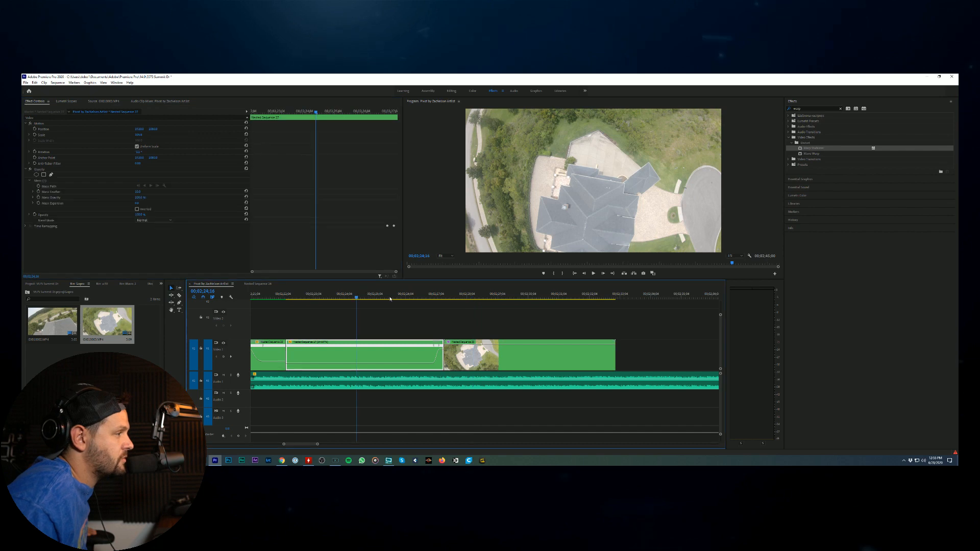
{"action": "left_click", "coordinate": [593, 274]}
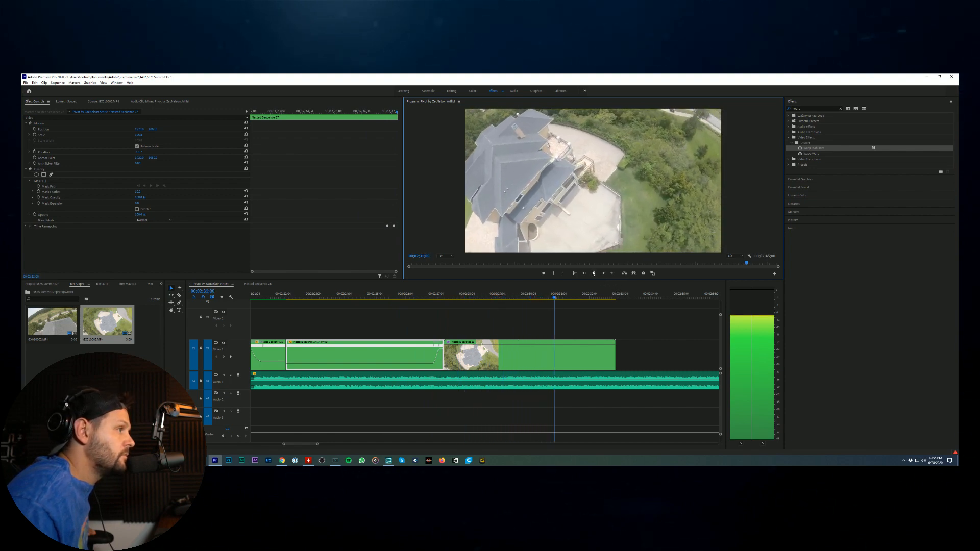
{"action": "key", "text": "space"}
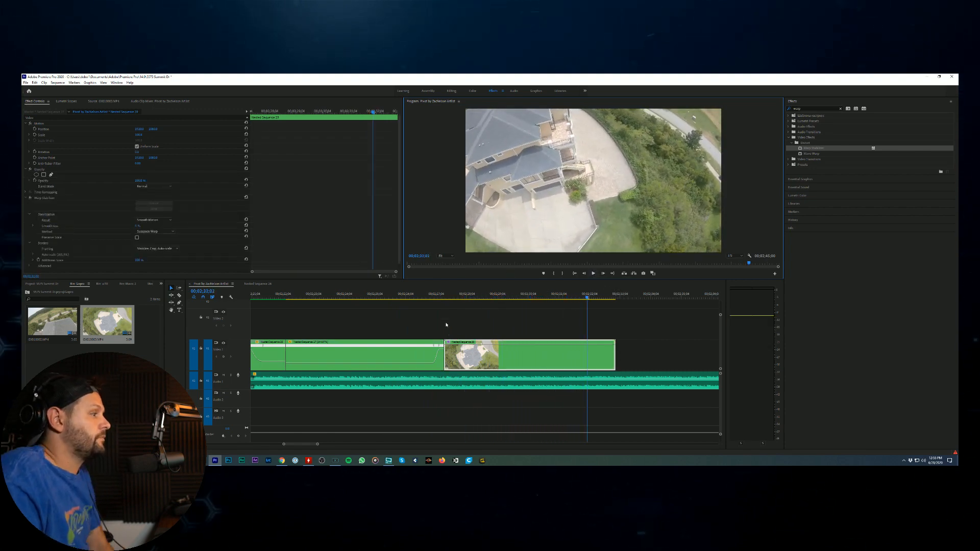
Step: Nest the stabilized roof-dive clip again under the default name and show its Time Remapping speed line on the clip
{"action": "right_click", "coordinate": [447, 345]}
{"action": "right_click", "coordinate": [572, 357]}
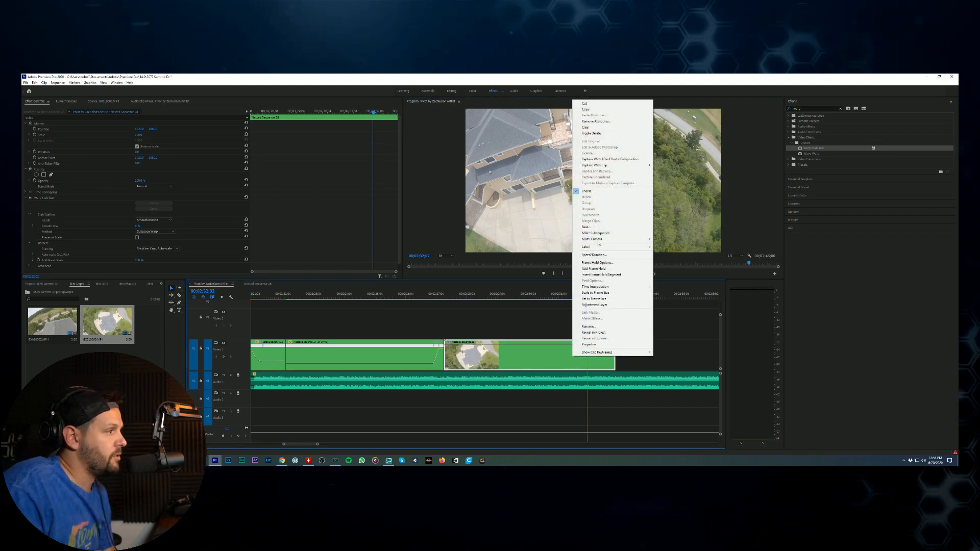
{"action": "left_click", "coordinate": [592, 227]}
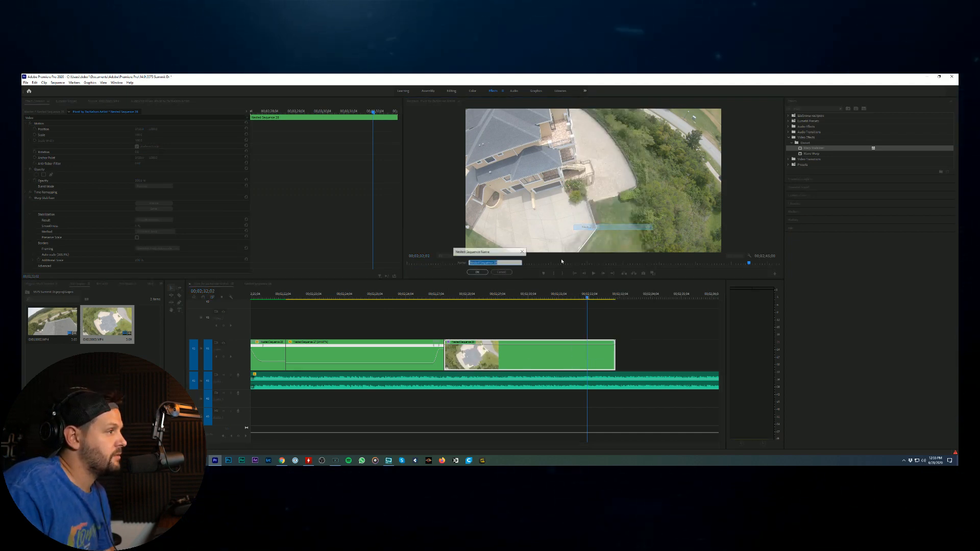
{"action": "left_click", "coordinate": [476, 273]}
{"action": "right_click", "coordinate": [447, 342]}
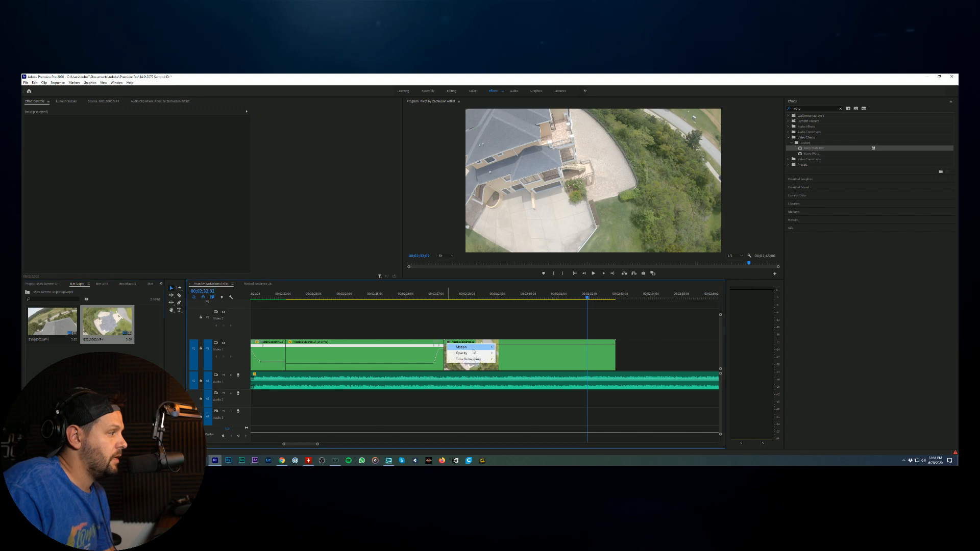
{"action": "left_click", "coordinate": [513, 359]}
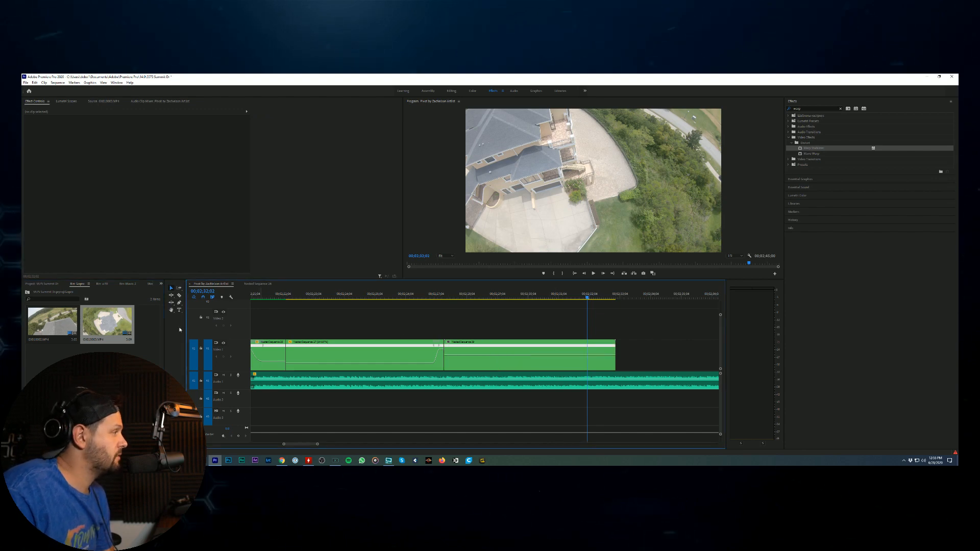
Step: Add a speed keyframe near the end of the nested roof dive, speed up its ending, and spread the keyframe into a smooth ramp
{"action": "left_click", "coordinate": [179, 303]}
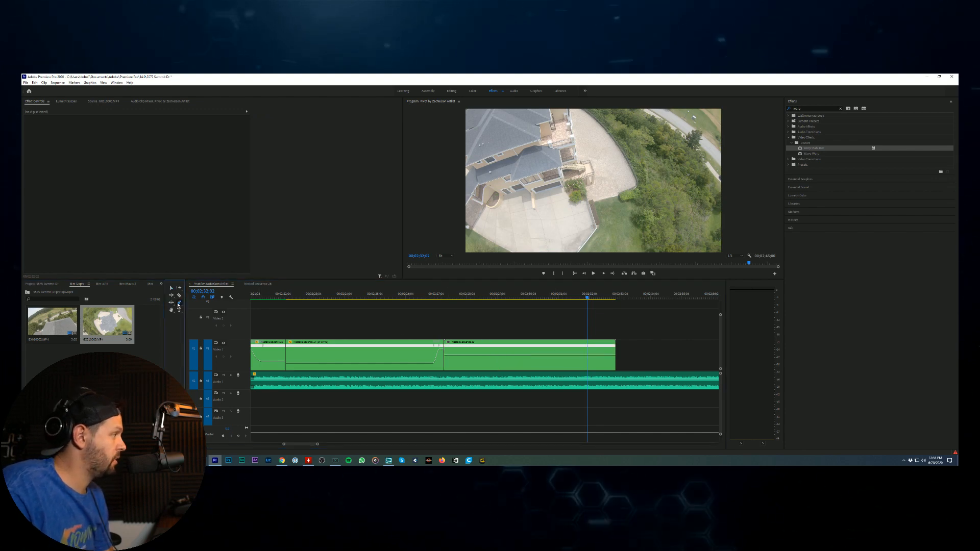
{"action": "left_click", "coordinate": [589, 353]}
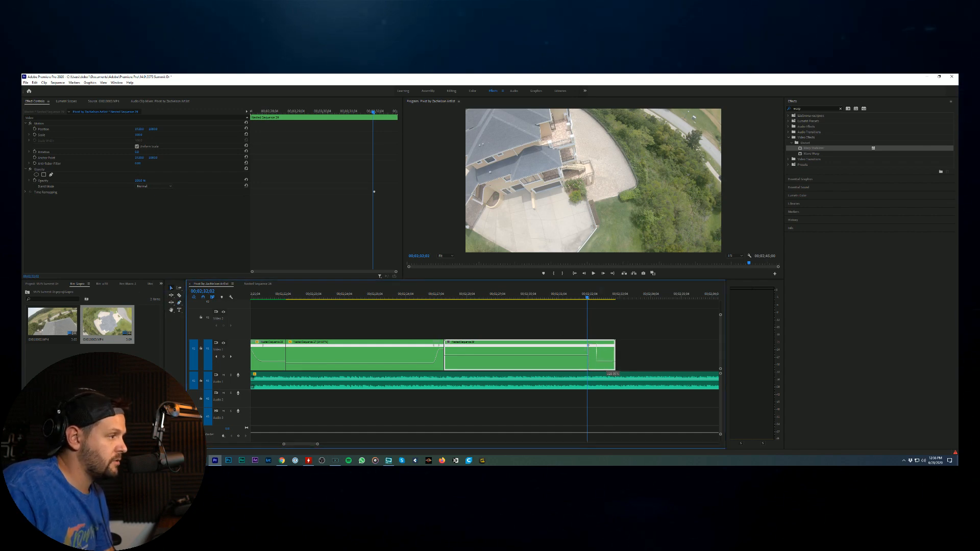
{"action": "left_click_drag", "start_coordinate": [591, 347], "coordinate": [595, 349]}
{"action": "left_click", "coordinate": [593, 273]}
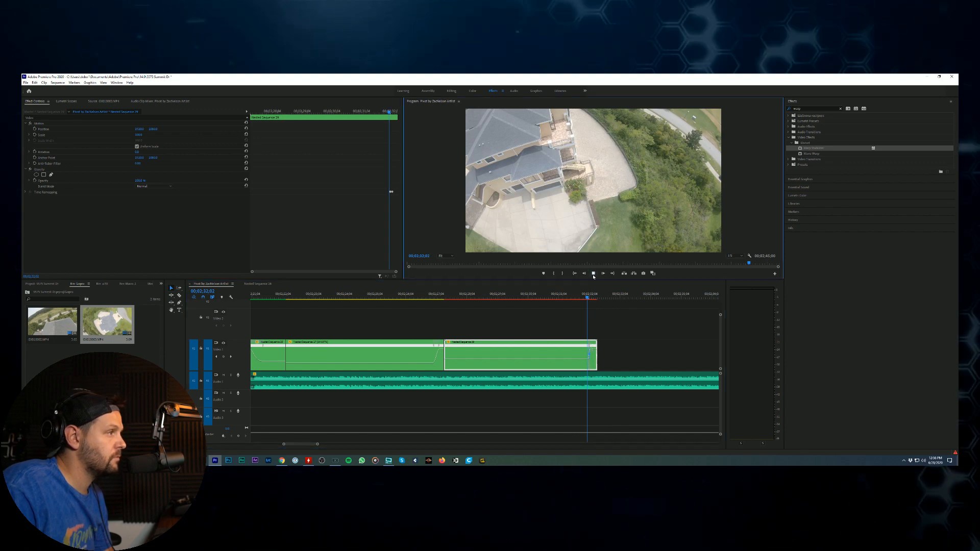
{"action": "left_click", "coordinate": [594, 275]}
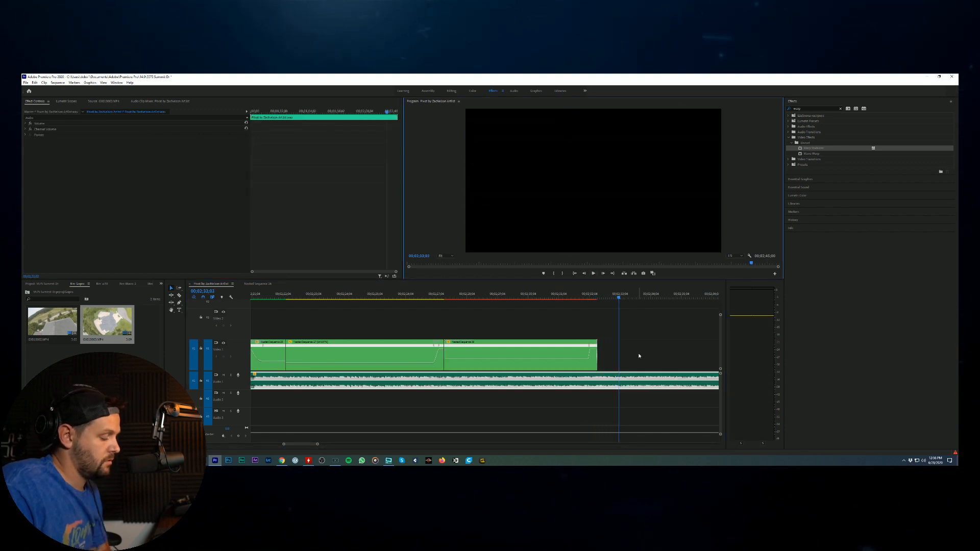
{"action": "key", "text": "="}
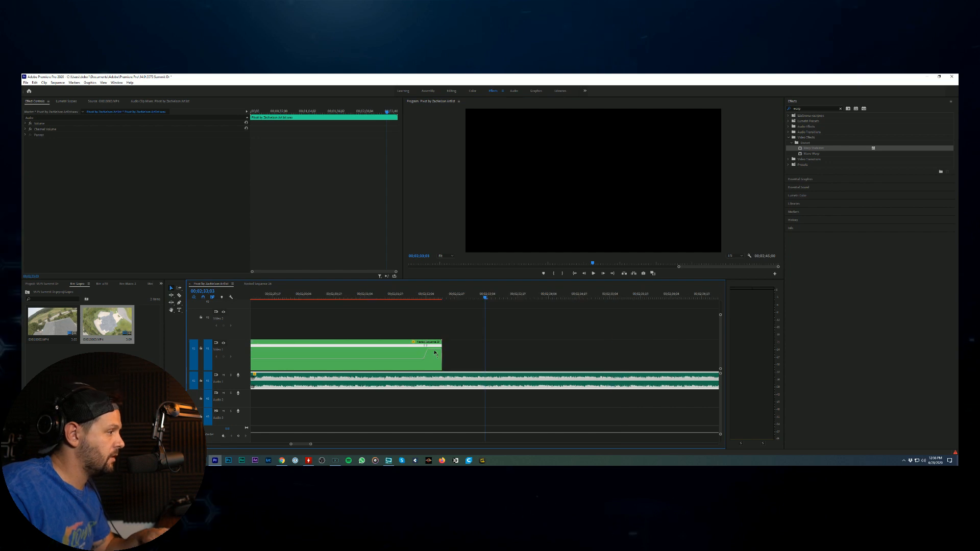
{"action": "left_click_drag", "start_coordinate": [426, 348], "coordinate": [426, 349]}
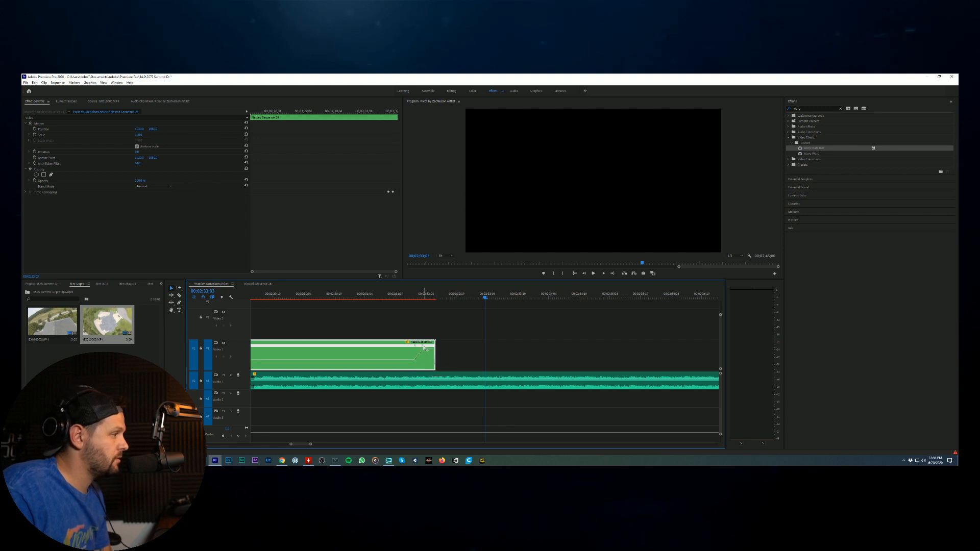
Step: Try a fast-to-slow speed ramp at the start of the nested roof dive and play it across the cut
{"action": "scroll", "coordinate": [437, 366], "scroll_direction": "up", "scroll_amount": 5}
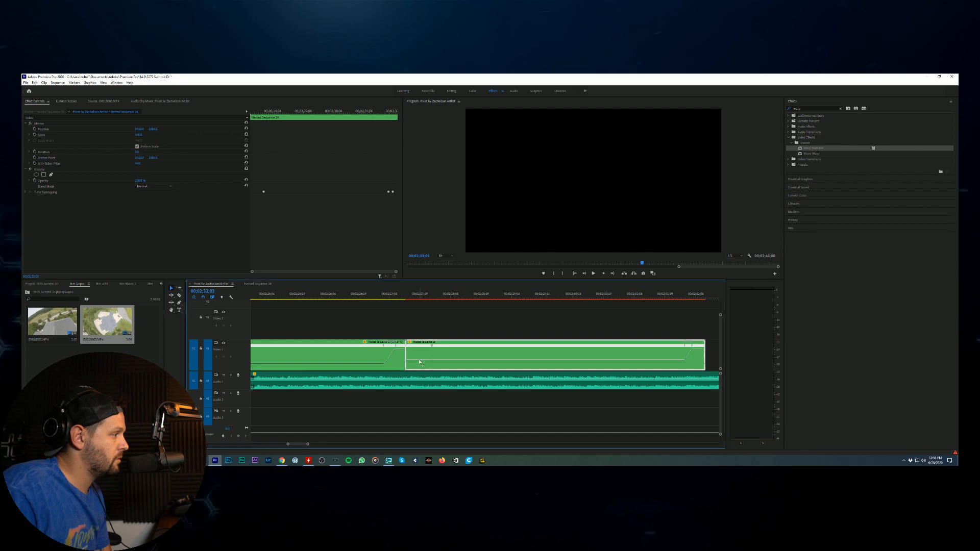
{"action": "left_click_drag", "start_coordinate": [414, 347], "coordinate": [420, 343]}
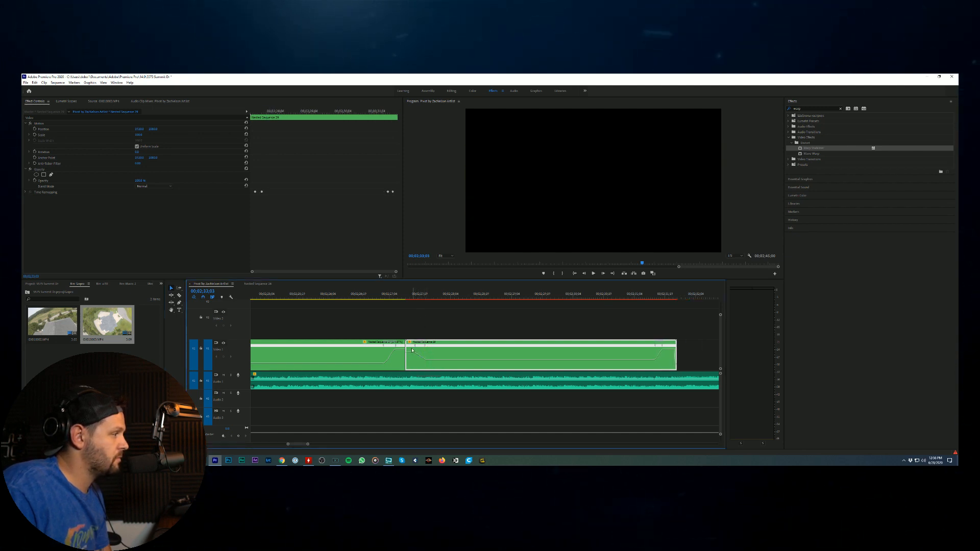
{"action": "left_click", "coordinate": [602, 273]}
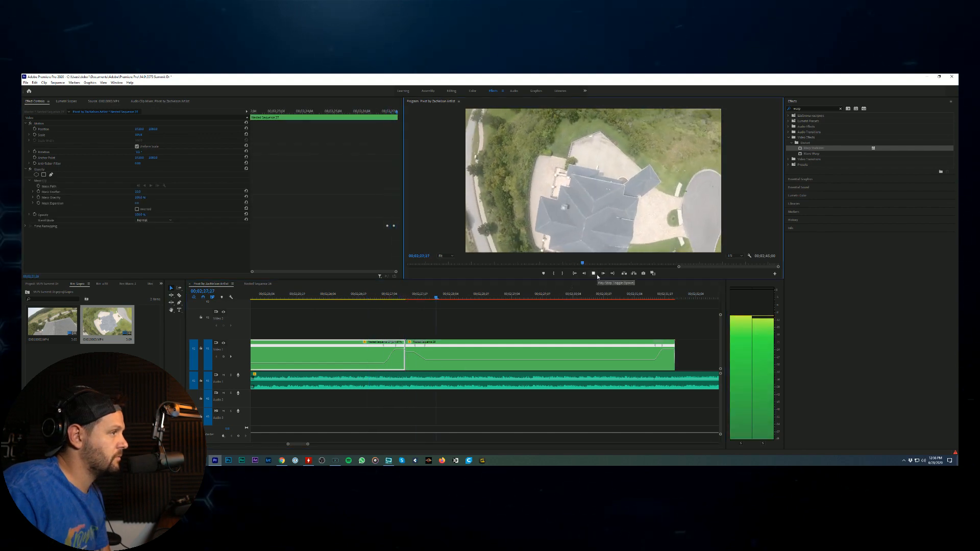
{"action": "left_click", "coordinate": [593, 274]}
Step: Try a gentler opening speed ramp on the nested roof dive, and undo the opening ramp
{"action": "left_click", "coordinate": [424, 359]}
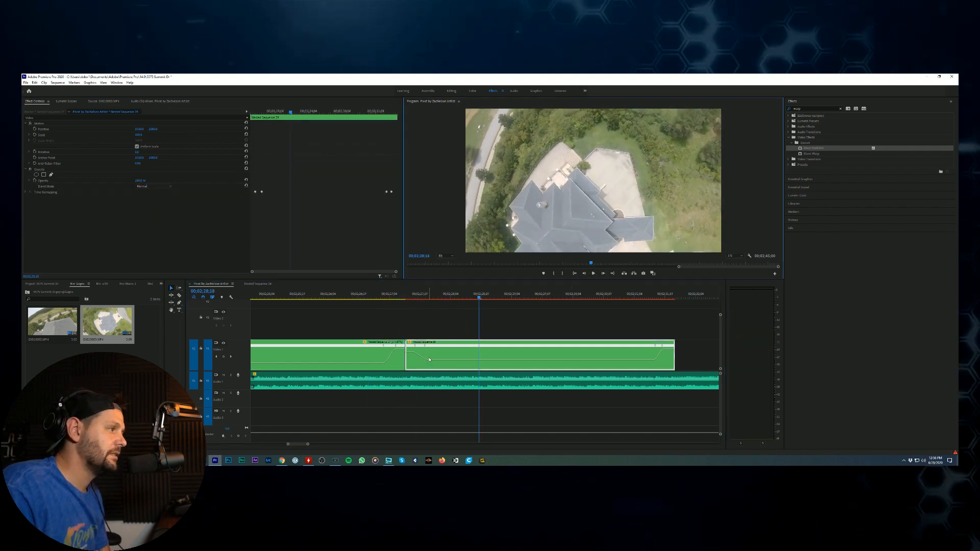
{"action": "left_click_drag", "start_coordinate": [411, 355], "coordinate": [403, 357]}
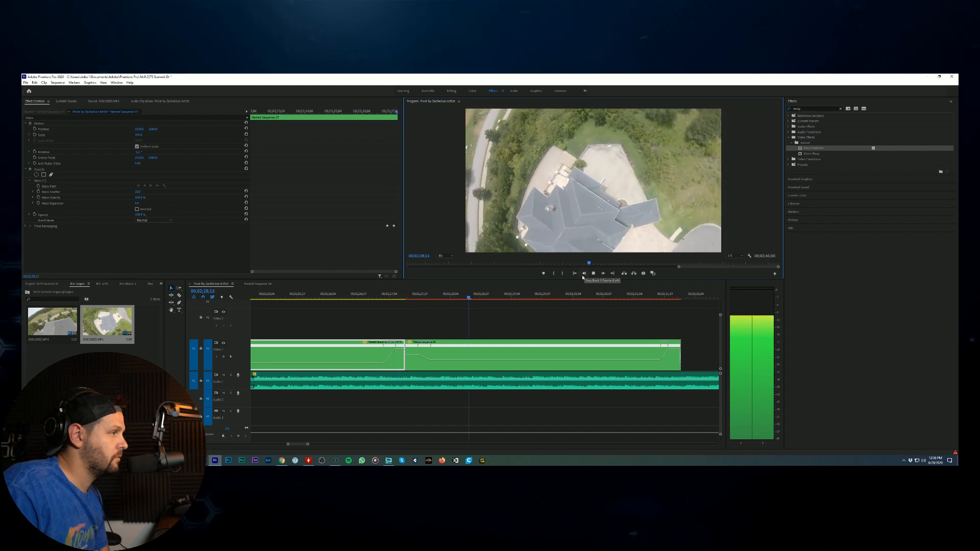
{"action": "left_click", "coordinate": [436, 356]}
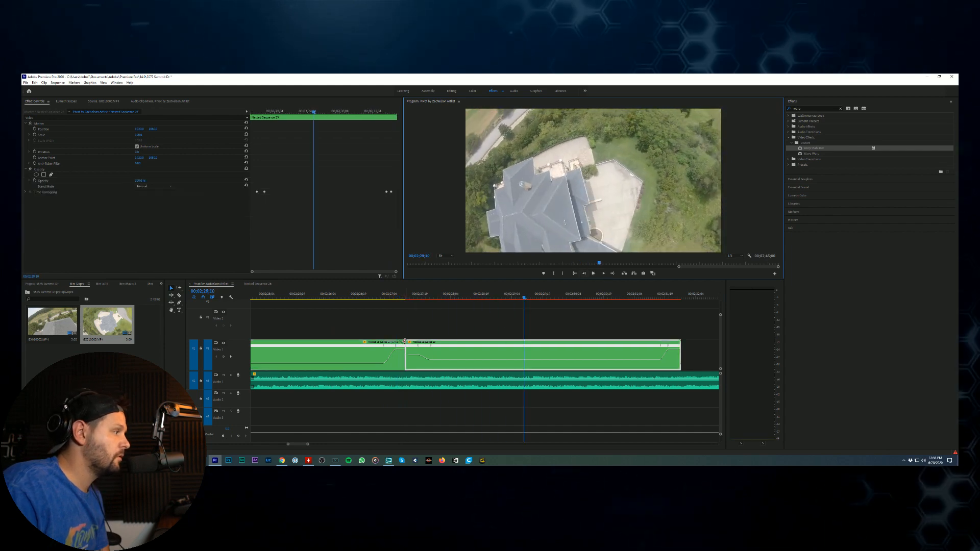
{"action": "left_click_drag", "start_coordinate": [406, 341], "coordinate": [409, 343]}
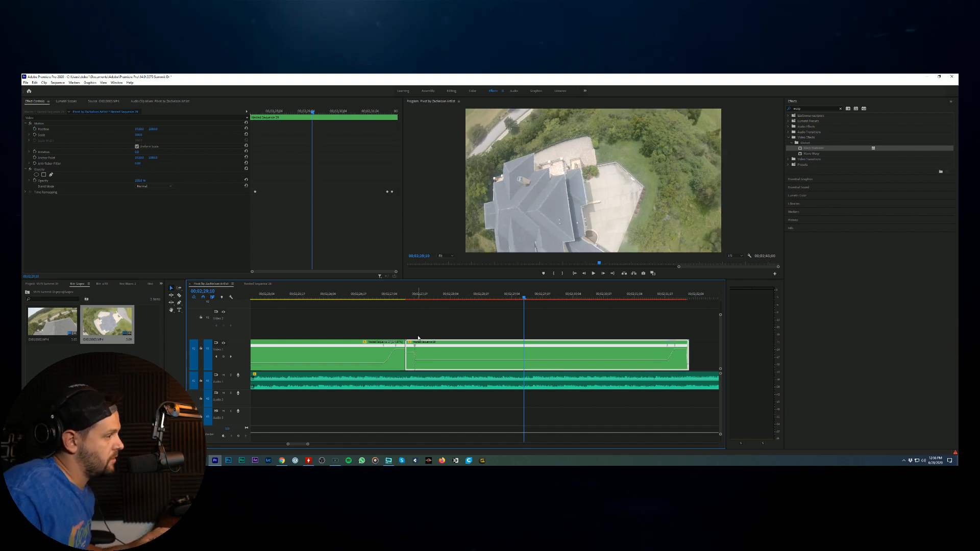
{"action": "left_click", "coordinate": [388, 295]}
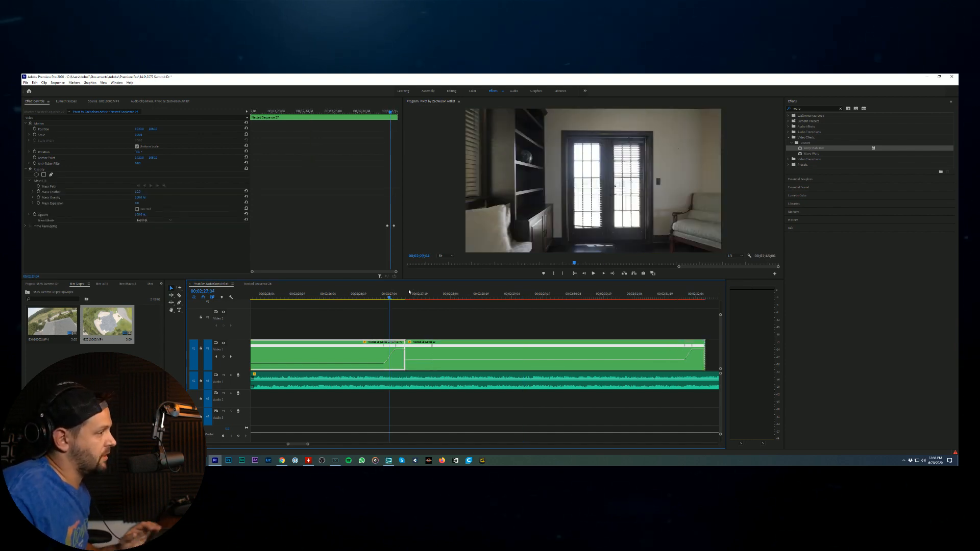
Step: Replace the opening speed keyframe on the nested roof dive with one further in, and ramp its start smoothly from fast to slow
{"action": "left_click", "coordinate": [593, 274]}
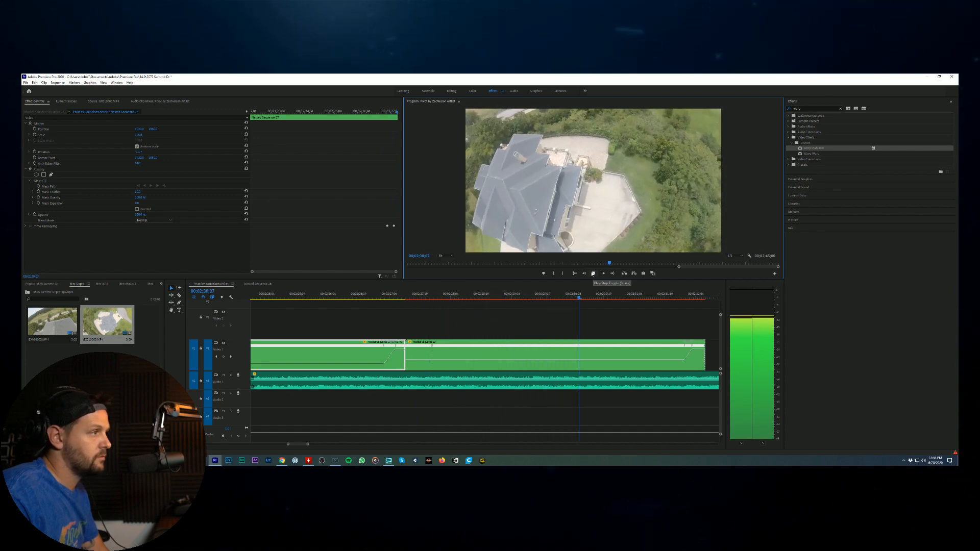
{"action": "left_click", "coordinate": [593, 274]}
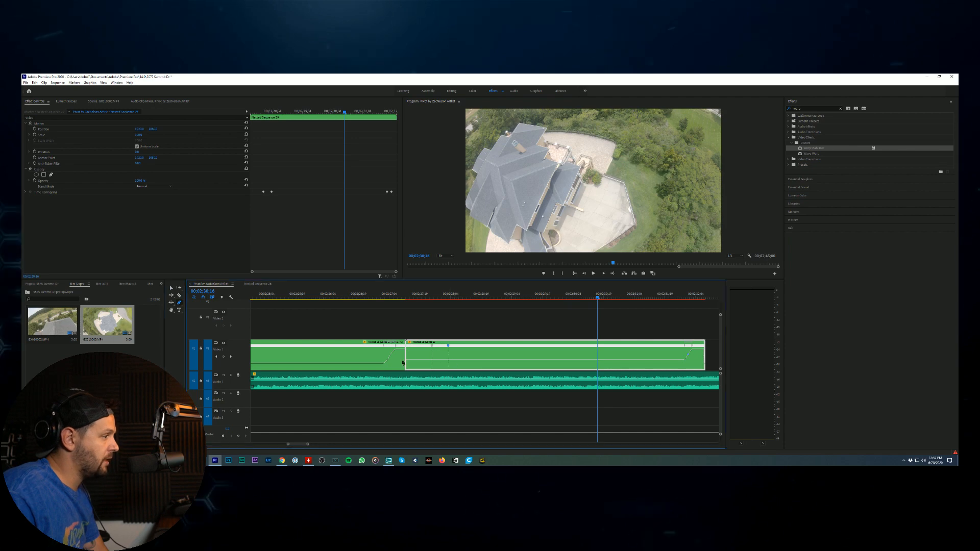
{"action": "key", "text": "Delete"}
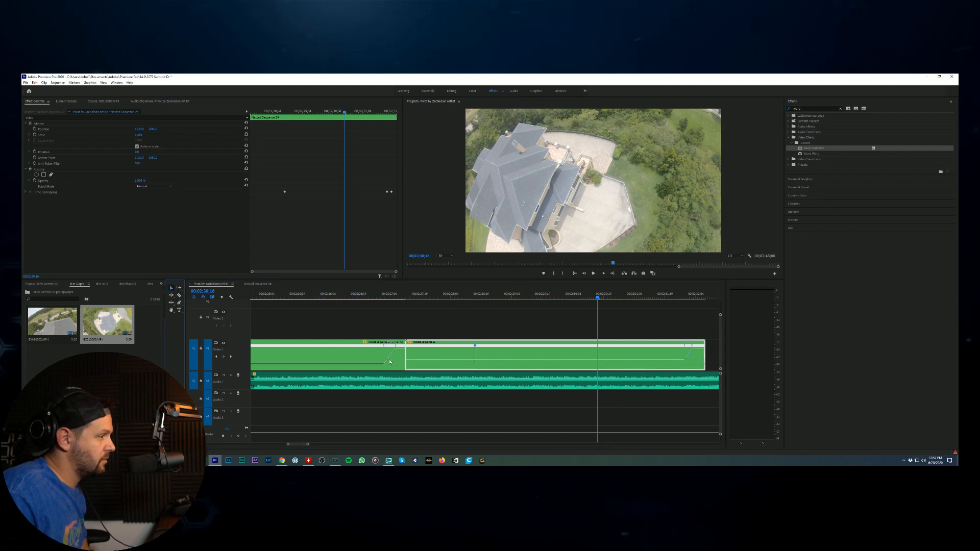
{"action": "mouse_move", "coordinate": [425, 362]}
{"action": "left_mouse_down"}
{"action": "mouse_move", "coordinate": [444, 346]}
{"action": "mouse_move", "coordinate": [466, 346]}
{"action": "mouse_move", "coordinate": [430, 356]}
{"action": "left_mouse_up"}
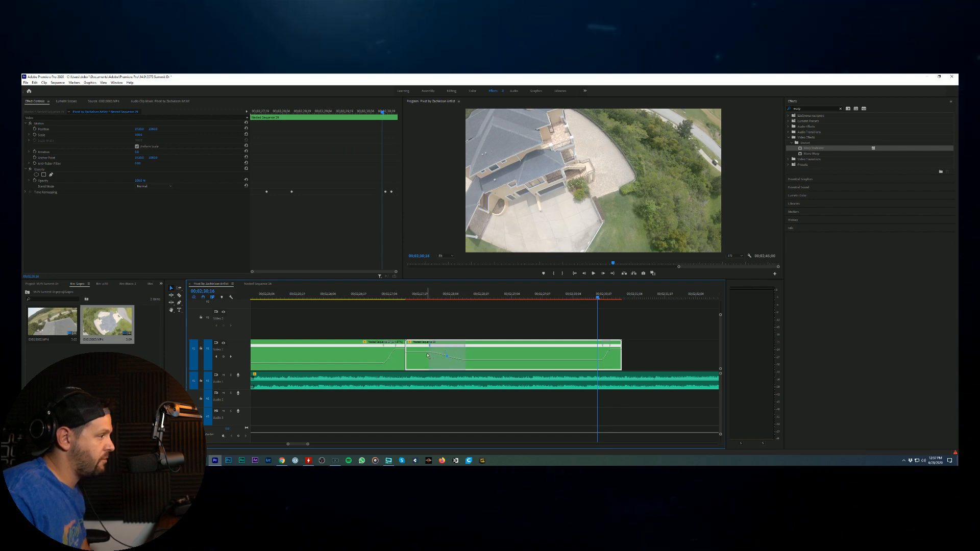
Step: Trim the head of the nested roof dive to where its opening ramp begins and move the clip back against the interior shot
{"action": "left_click", "coordinate": [389, 296]}
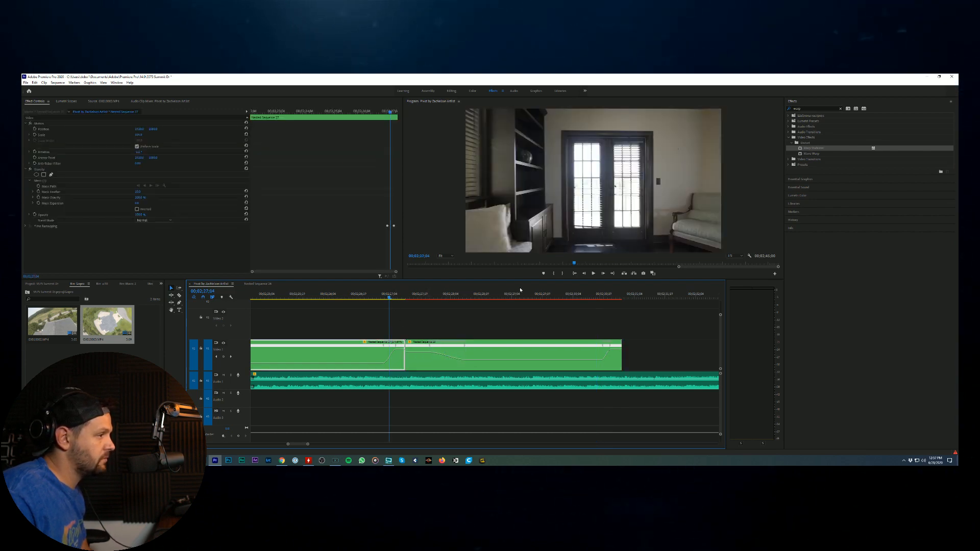
{"action": "left_click", "coordinate": [594, 272]}
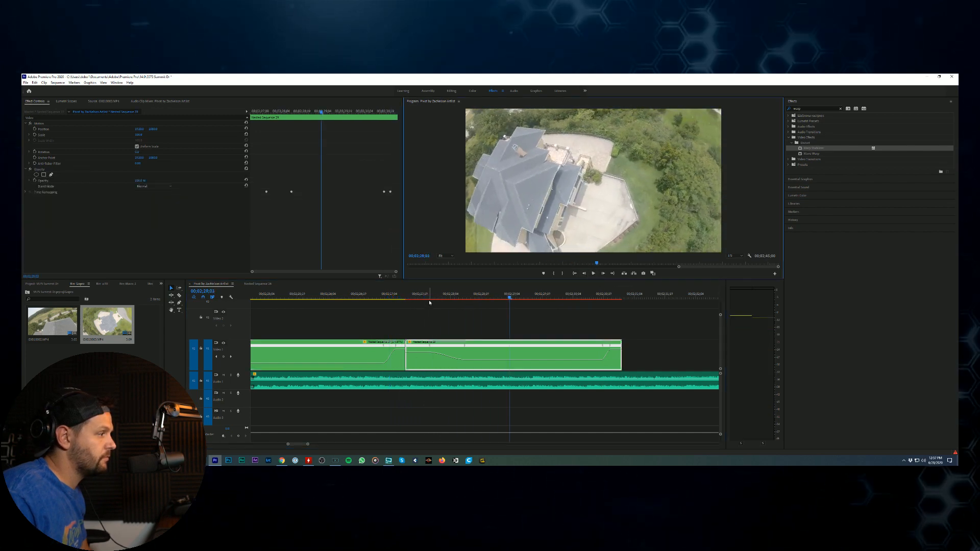
{"action": "left_click", "coordinate": [593, 273]}
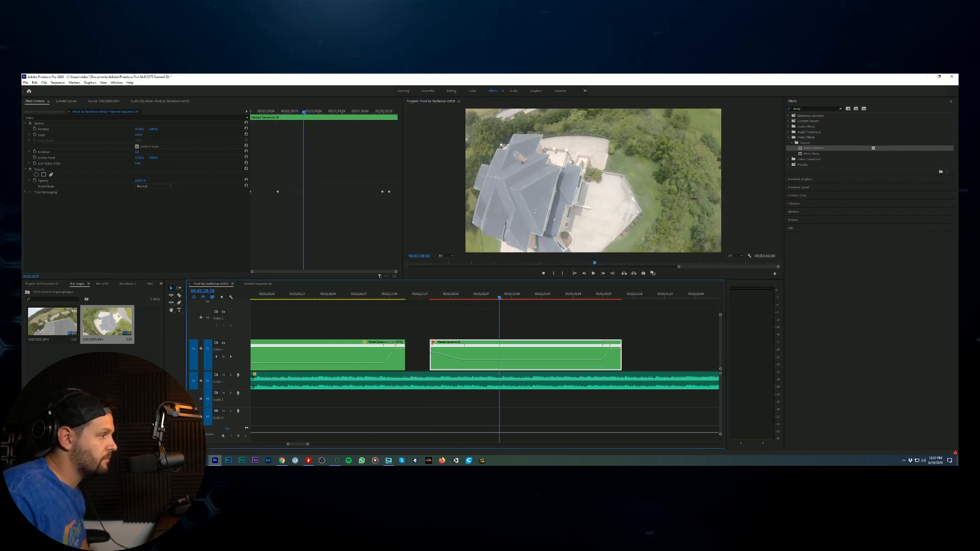
{"action": "left_click_drag", "start_coordinate": [439, 343], "coordinate": [413, 343]}
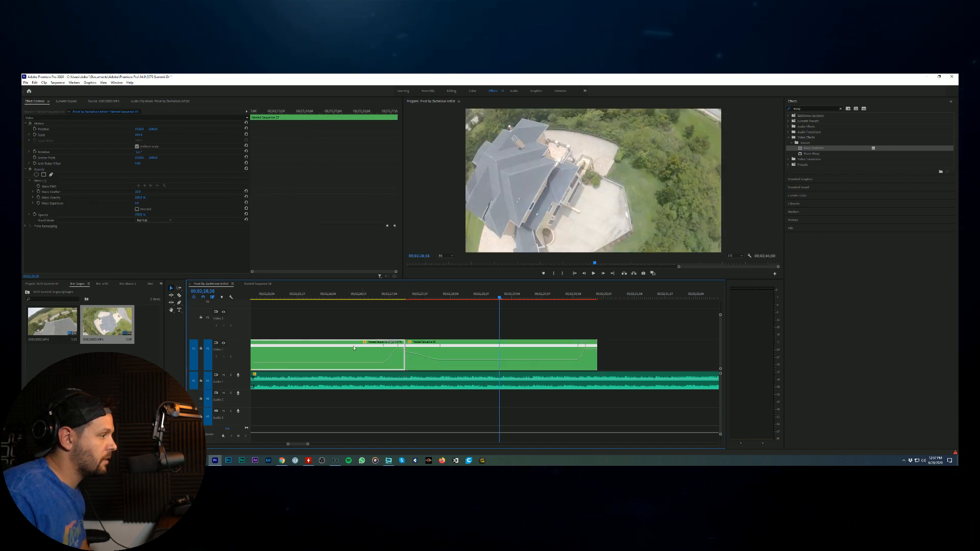
Step: Play the cut from the interior door shot into the trimmed roof dive to check the speed transition
{"action": "left_click", "coordinate": [347, 297]}
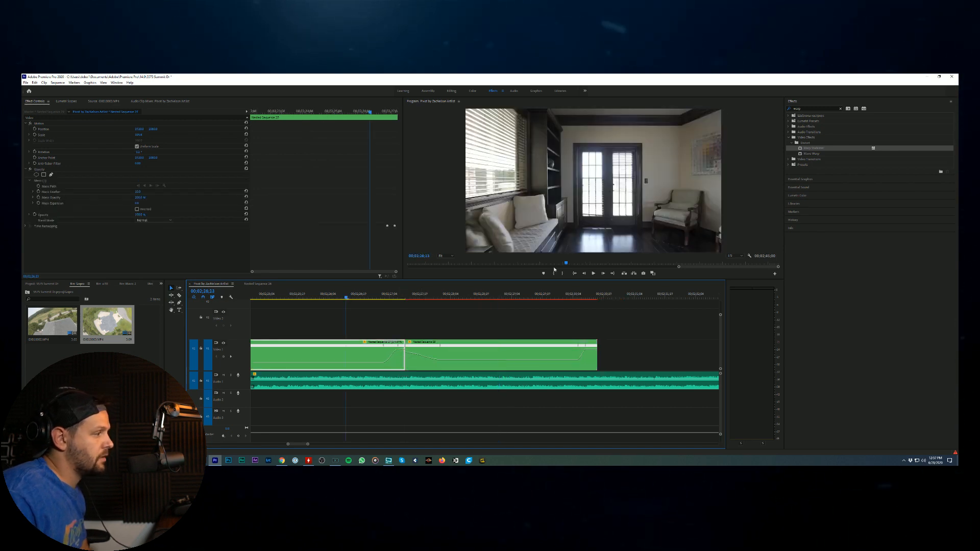
{"action": "left_click", "coordinate": [594, 273]}
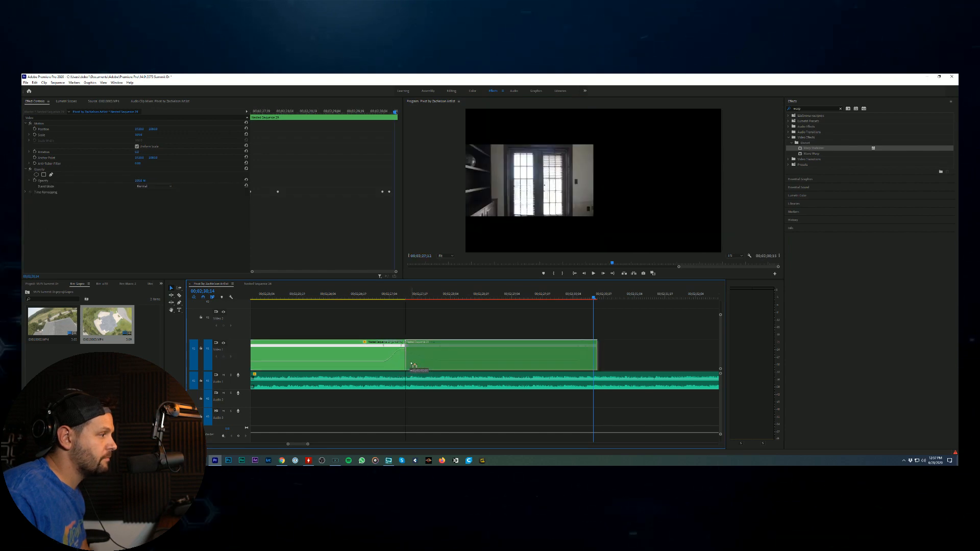
{"action": "left_click", "coordinate": [350, 295]}
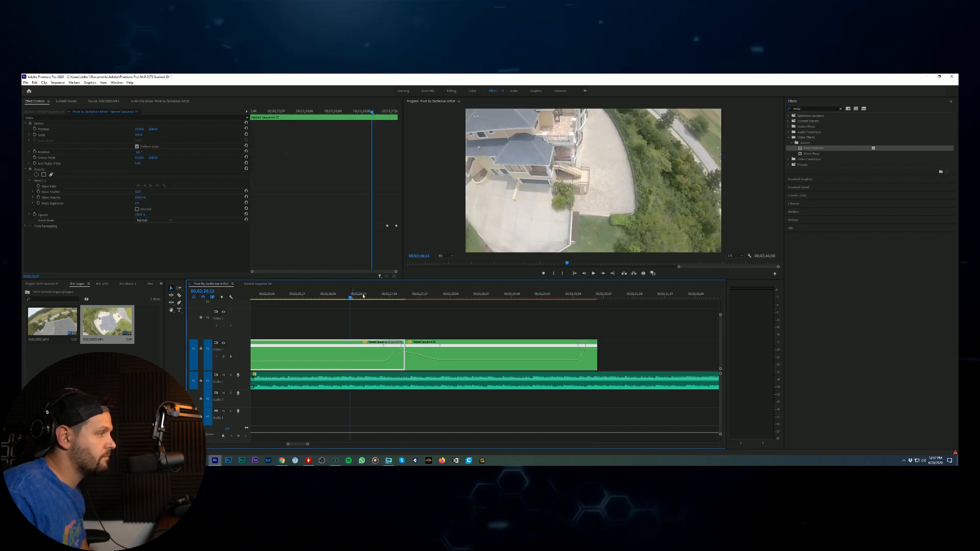
{"action": "left_click", "coordinate": [593, 273]}
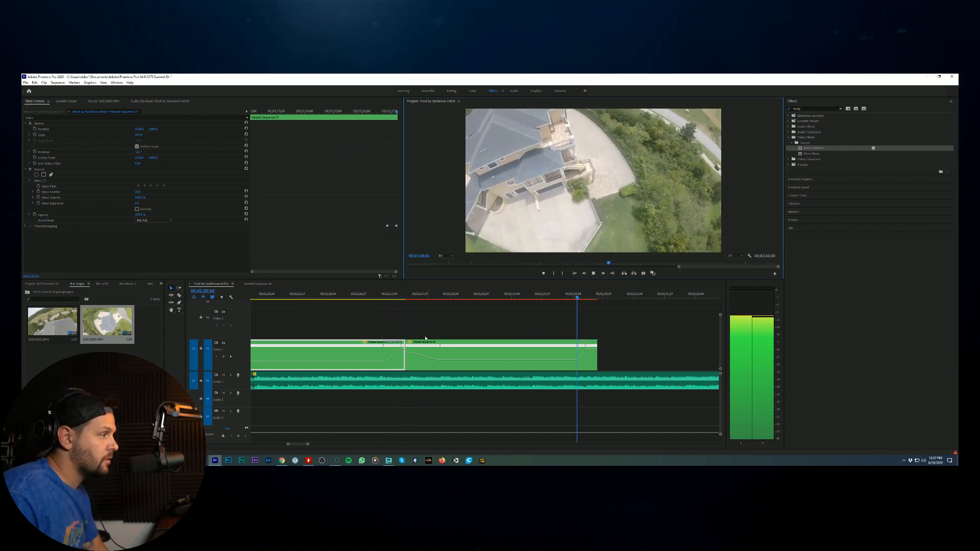
{"action": "key", "text": "space"}
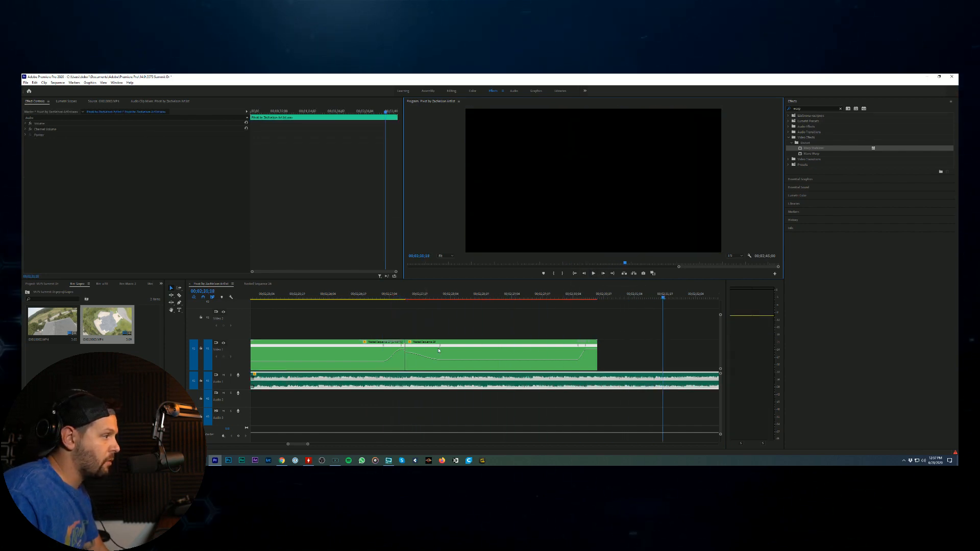
Step: Lengthen the opening slow-down ramp of the nested roof dive and play the transition again
{"action": "left_click", "coordinate": [446, 346]}
{"action": "left_click_drag", "start_coordinate": [596, 355], "coordinate": [576, 354]}
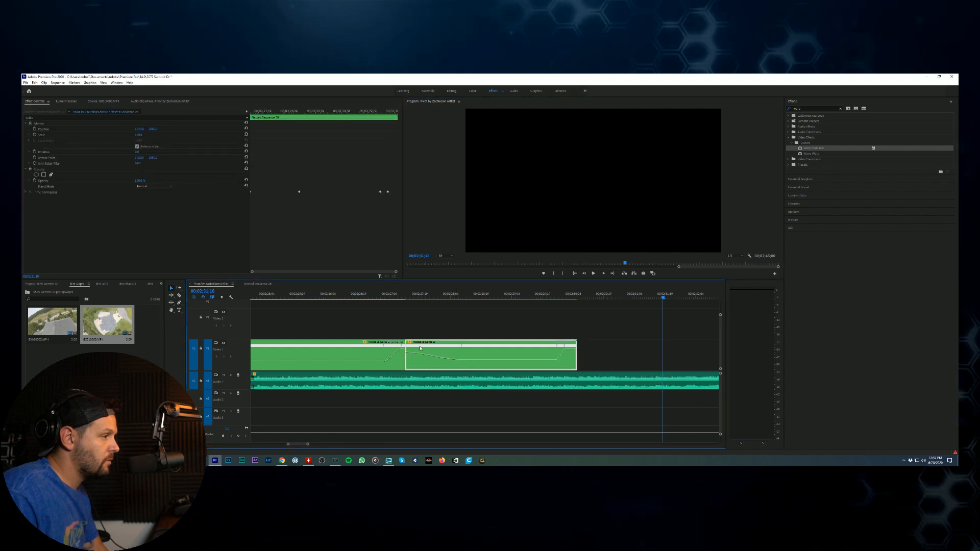
{"action": "left_click", "coordinate": [352, 301]}
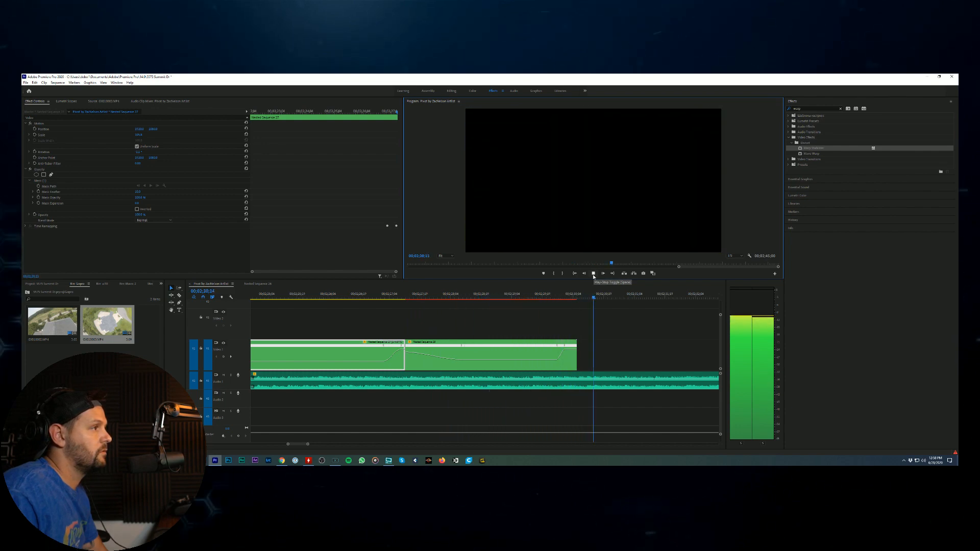
{"action": "left_click", "coordinate": [372, 296]}
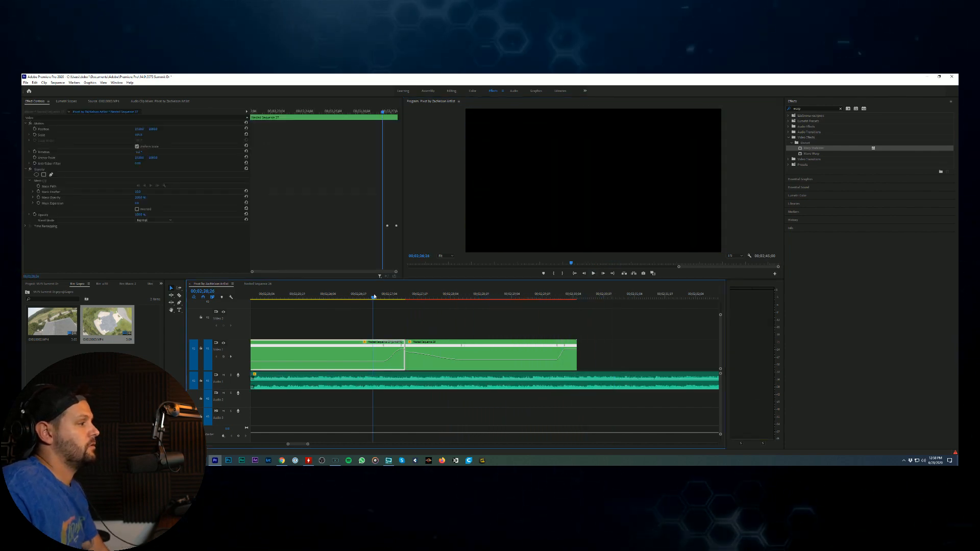
{"action": "left_click", "coordinate": [592, 273]}
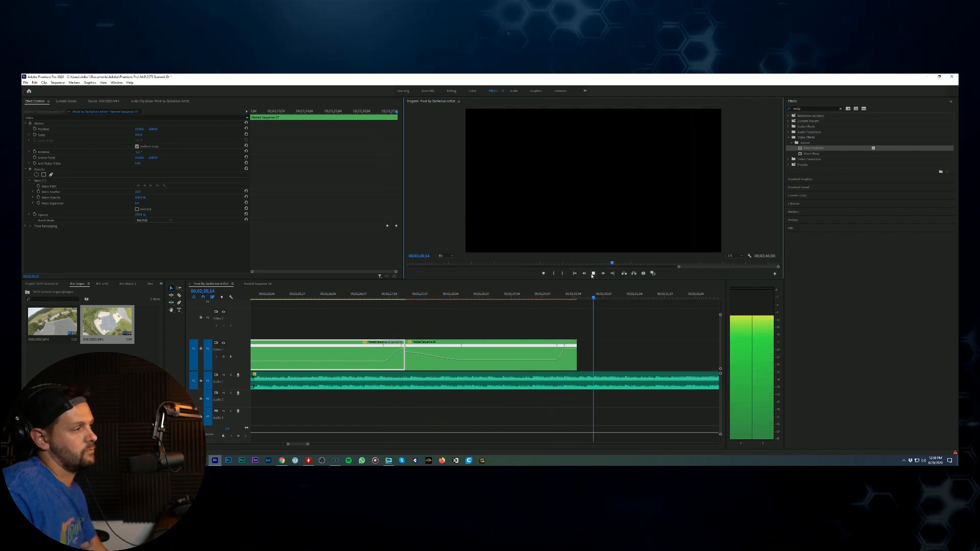
{"action": "key", "text": "space"}
Step: Widen the ending speed ramp of the interior door clip, keep the roof dive butted against it, and play the cut
{"action": "left_click", "coordinate": [403, 382]}
{"action": "left_click", "coordinate": [387, 347]}
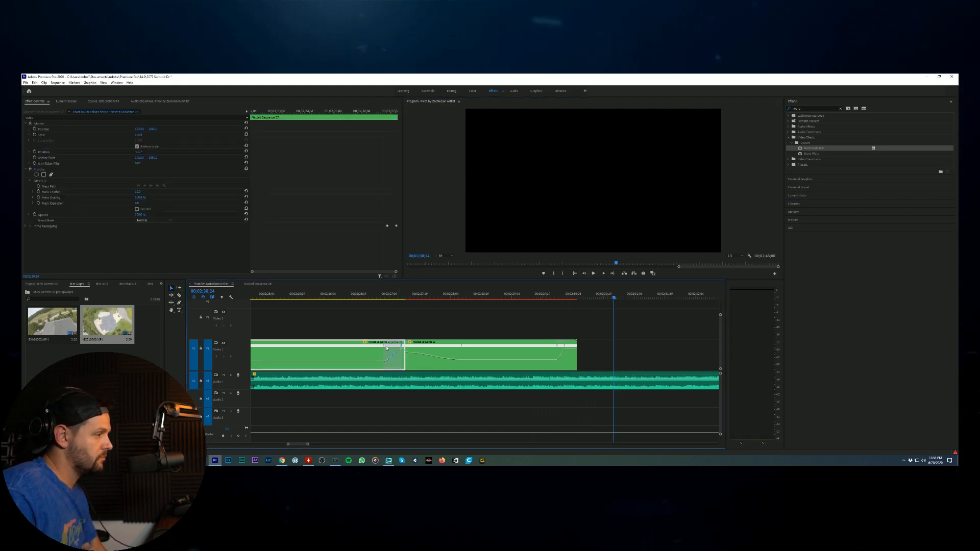
{"action": "mouse_move", "coordinate": [385, 346]}
{"action": "left_mouse_down"}
{"action": "mouse_move", "coordinate": [371, 340]}
{"action": "mouse_move", "coordinate": [402, 342]}
{"action": "mouse_move", "coordinate": [391, 341]}
{"action": "left_mouse_up"}
{"action": "left_click", "coordinate": [344, 297]}
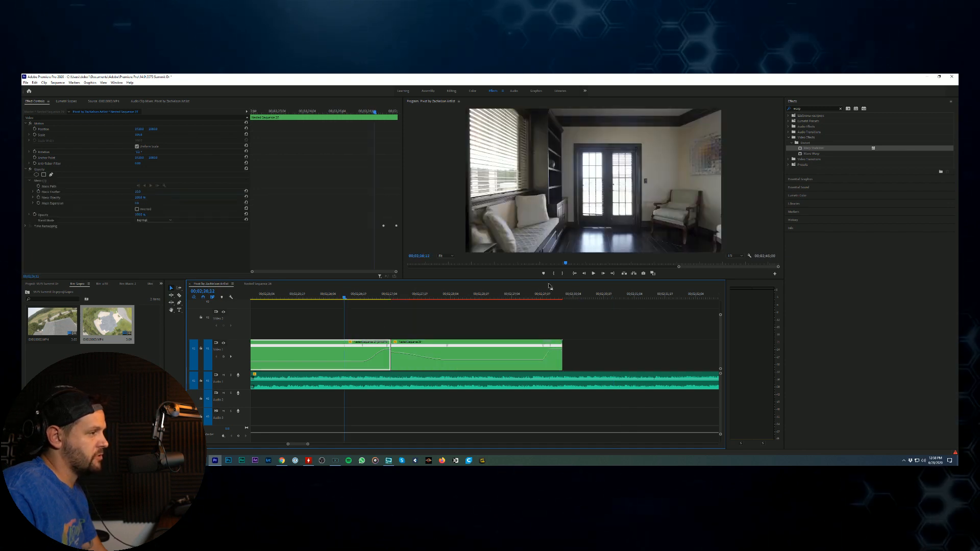
{"action": "left_click", "coordinate": [594, 274]}
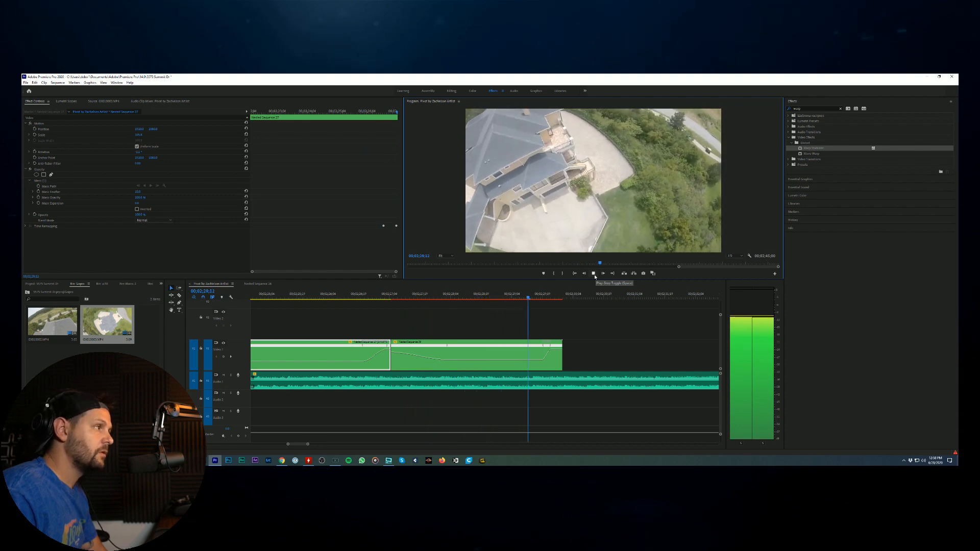
{"action": "left_click", "coordinate": [513, 310]}
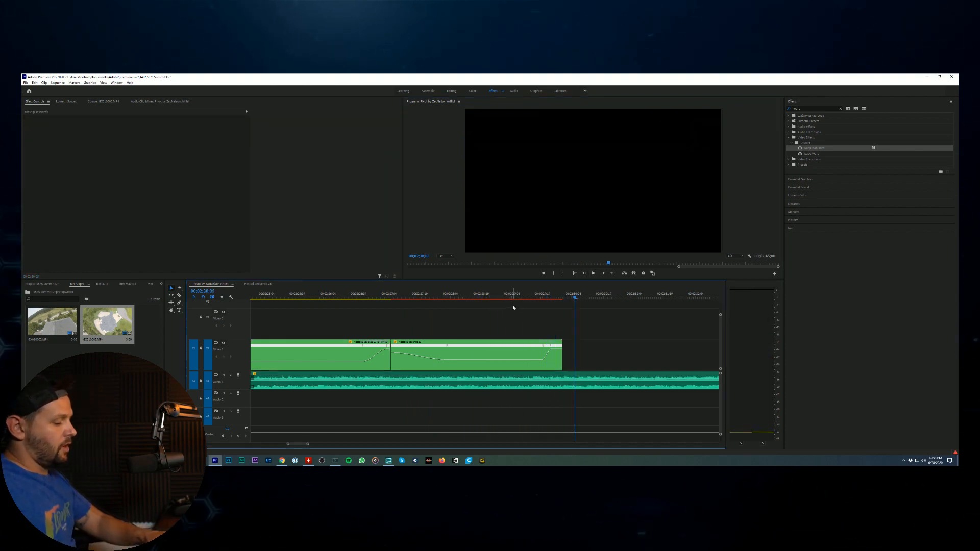
Step: Return to the earlier bathroom doorway shot, browse the interior footage bin, and open the empty living room clip for preview
{"action": "key", "text": "minus"}
{"action": "key", "text": "minus"}
{"action": "key", "text": "minus"}
{"action": "left_click", "coordinate": [369, 295]}
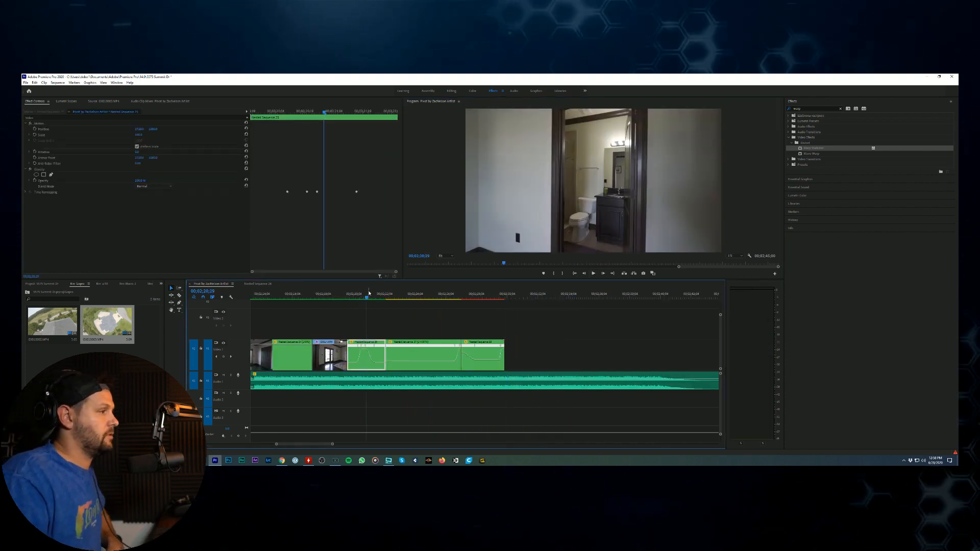
{"action": "left_click", "coordinate": [28, 292]}
{"action": "scroll", "coordinate": [90, 332], "scroll_direction": "up", "scroll_amount": 4}
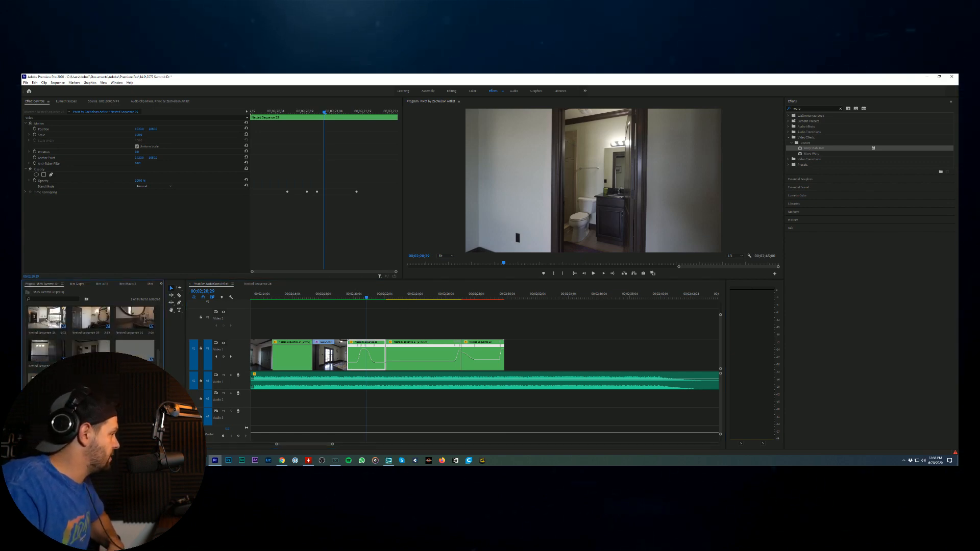
{"action": "scroll", "coordinate": [155, 308], "scroll_direction": "up", "scroll_amount": 5}
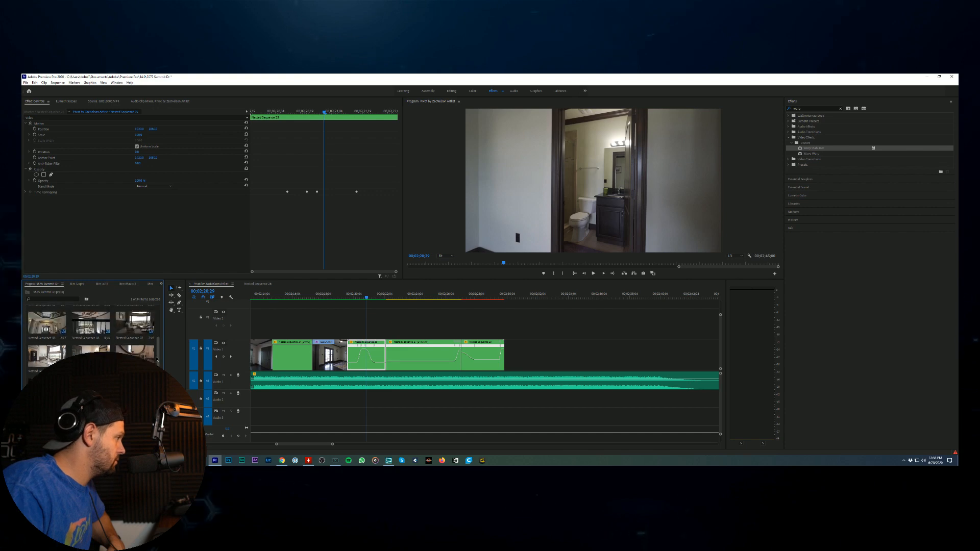
{"action": "left_click", "coordinate": [105, 284]}
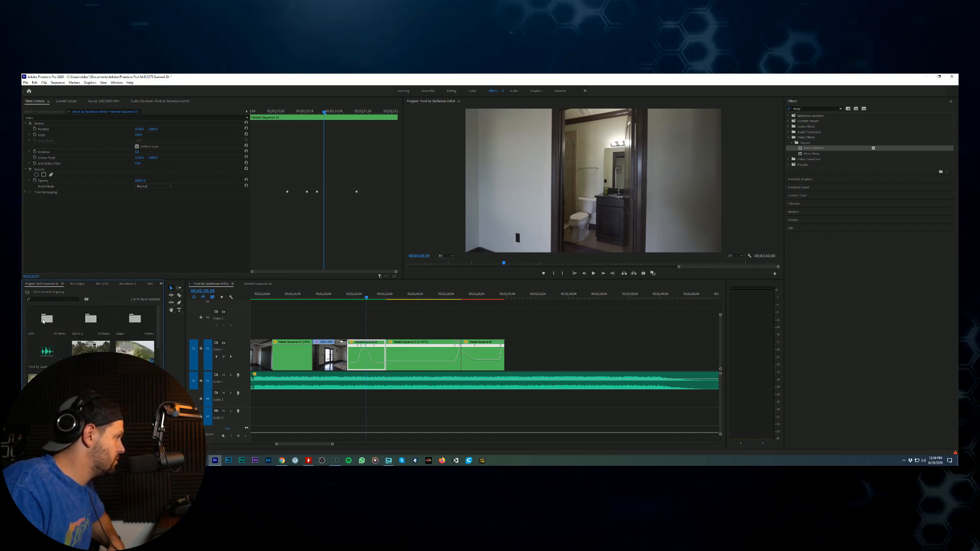
{"action": "scroll", "coordinate": [160, 337], "scroll_direction": "down", "scroll_amount": 3}
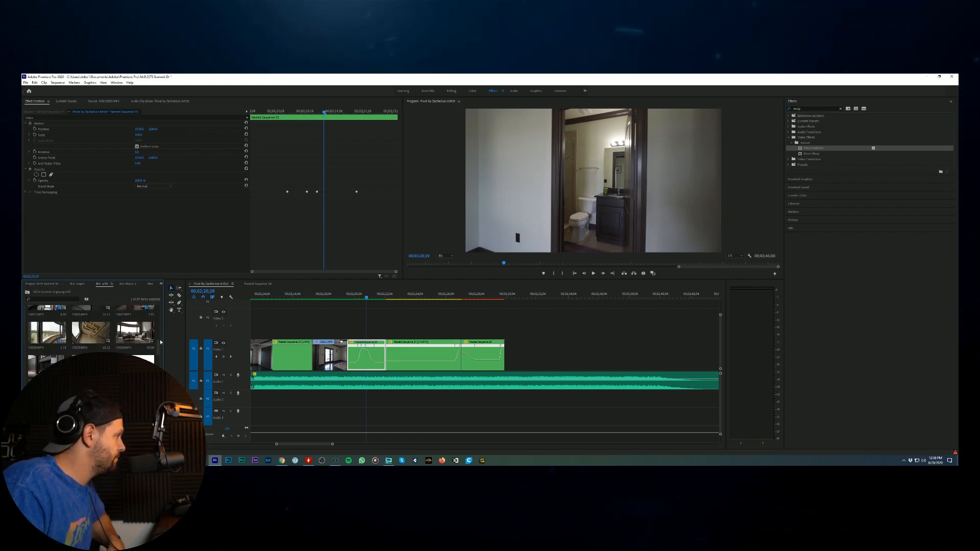
{"action": "scroll", "coordinate": [158, 347], "scroll_direction": "down", "scroll_amount": 15}
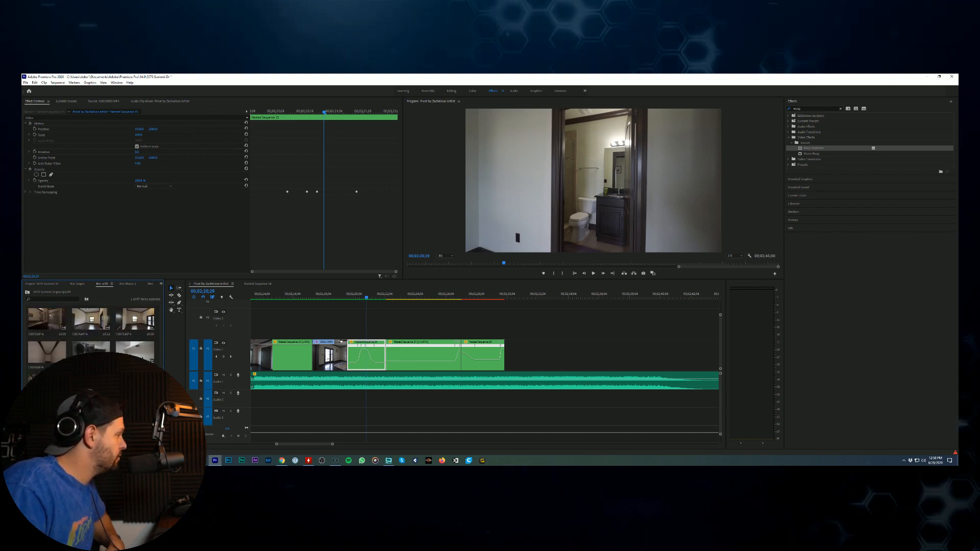
{"action": "scroll", "coordinate": [91, 334], "scroll_direction": "up", "scroll_amount": 2}
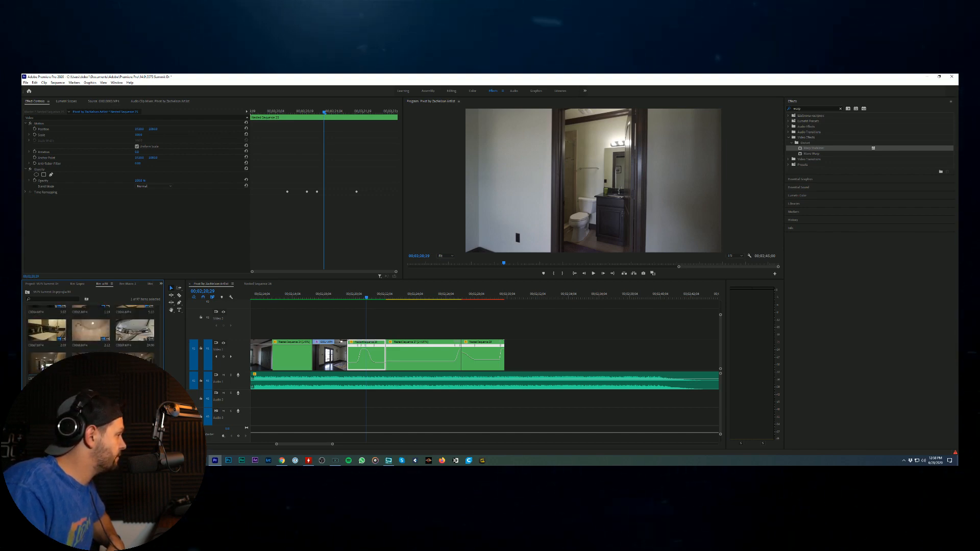
{"action": "double_click", "coordinate": [43, 366]}
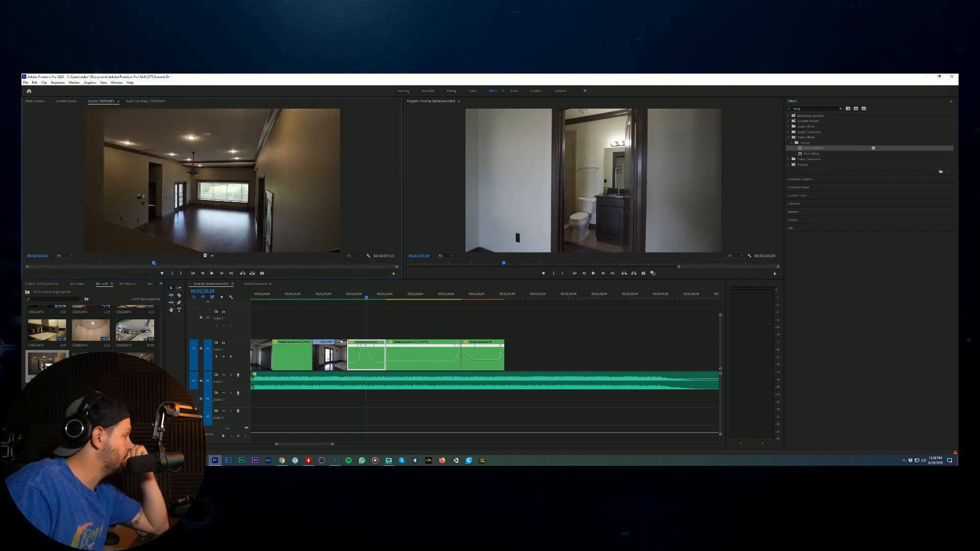
Step: Browse the interior footage bin and preview the loft railing, upstairs hallway and small bathroom clips
{"action": "scroll", "coordinate": [91, 331], "scroll_direction": "up", "scroll_amount": 4}
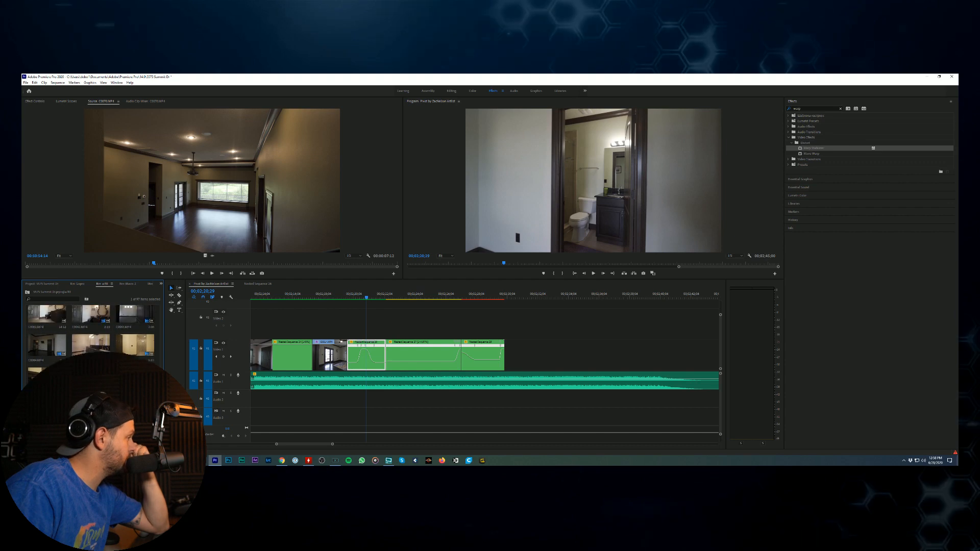
{"action": "scroll", "coordinate": [91, 332], "scroll_direction": "up", "scroll_amount": 4}
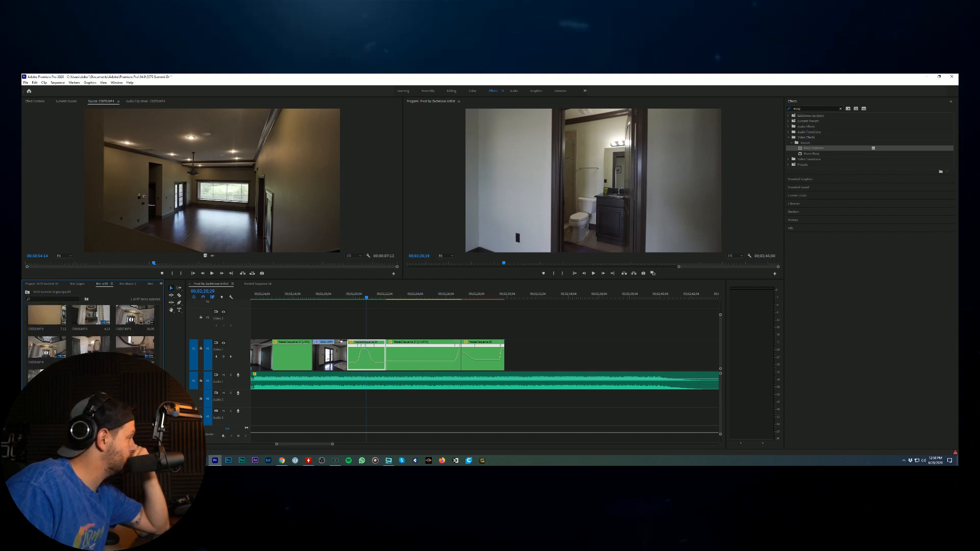
{"action": "scroll", "coordinate": [91, 332], "scroll_direction": "up", "scroll_amount": 4}
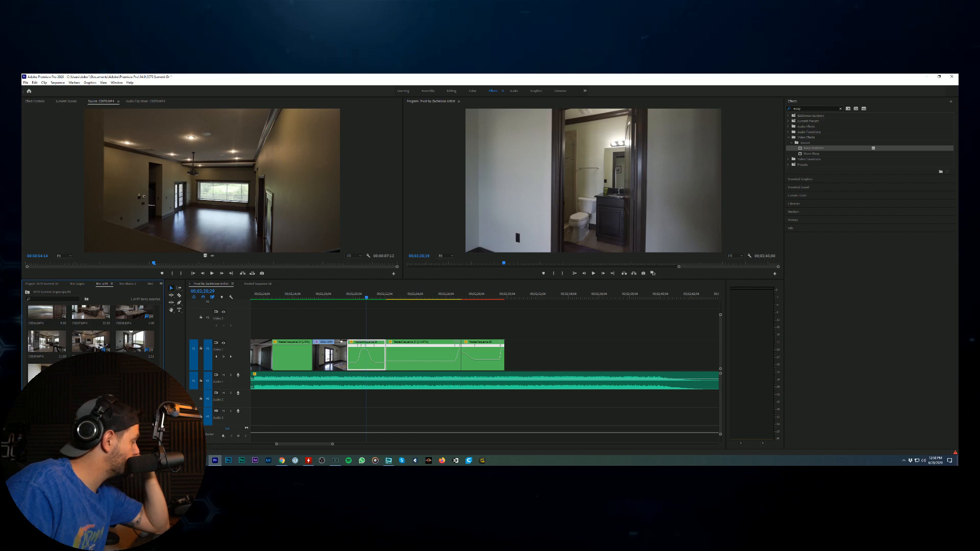
{"action": "scroll", "coordinate": [91, 332], "scroll_direction": "up", "scroll_amount": 3}
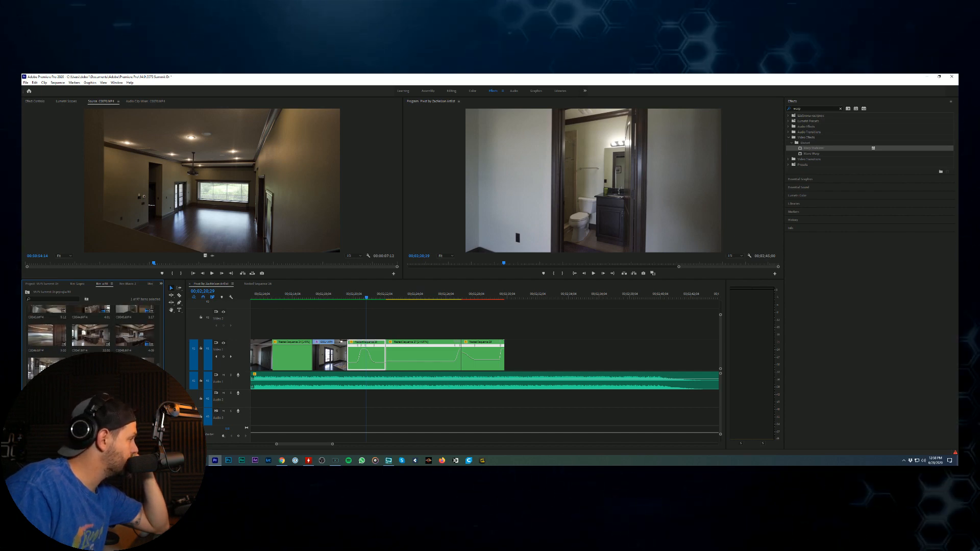
{"action": "scroll", "coordinate": [91, 331], "scroll_direction": "up", "scroll_amount": 3}
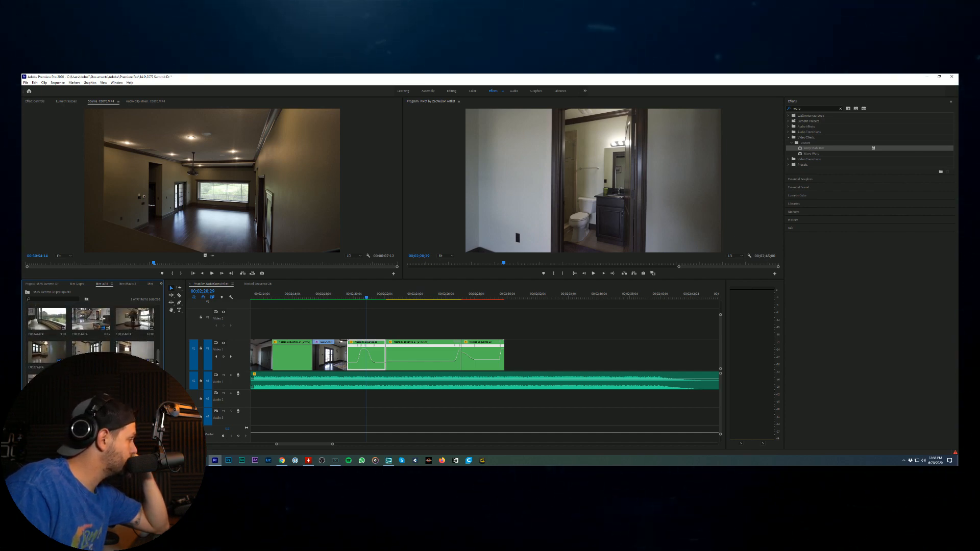
{"action": "left_click_drag", "start_coordinate": [156, 362], "coordinate": [156, 339]}
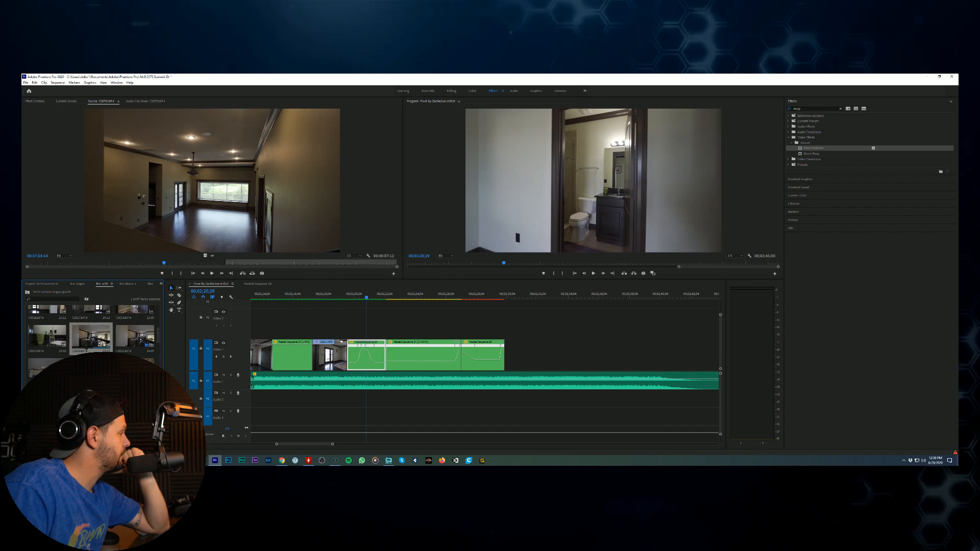
{"action": "double_click", "coordinate": [90, 334]}
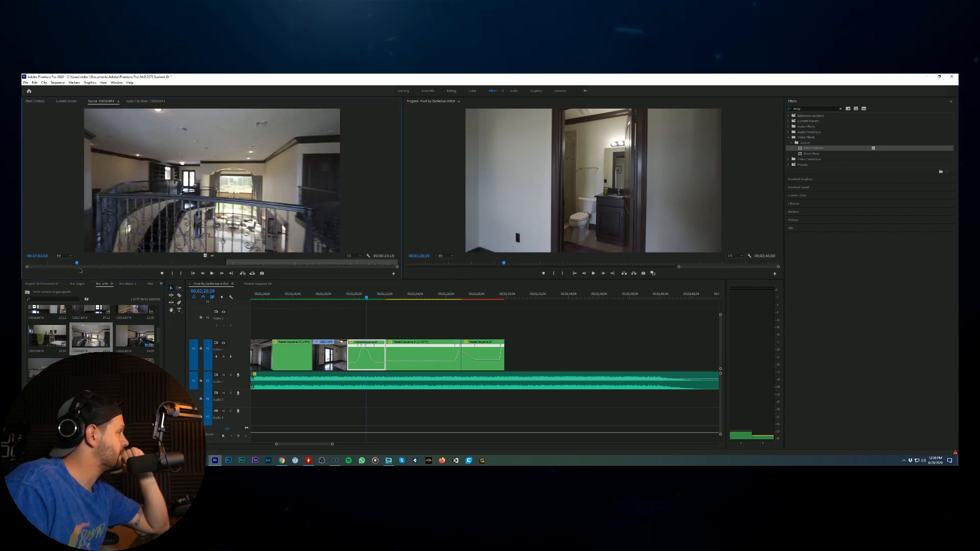
{"action": "left_click_drag", "start_coordinate": [80, 270], "coordinate": [163, 289]}
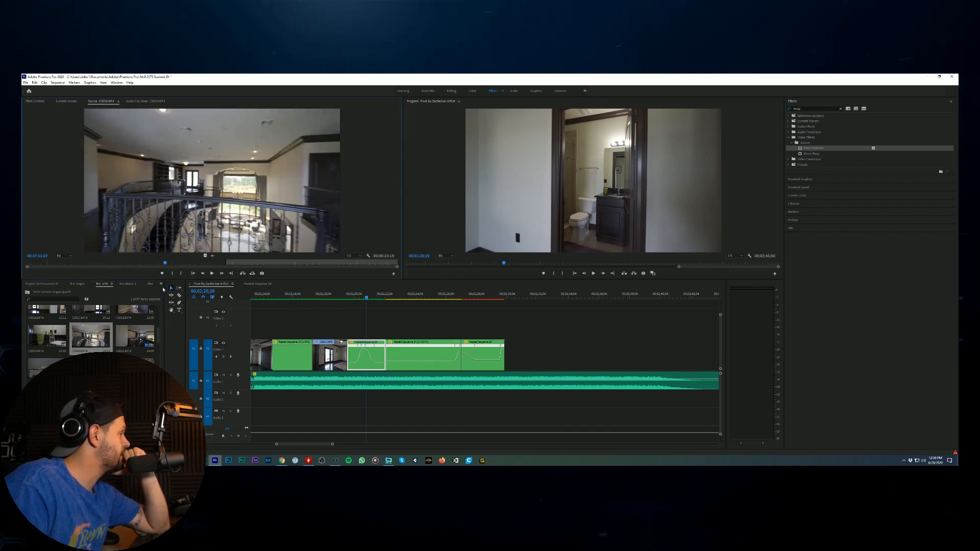
{"action": "double_click", "coordinate": [136, 338]}
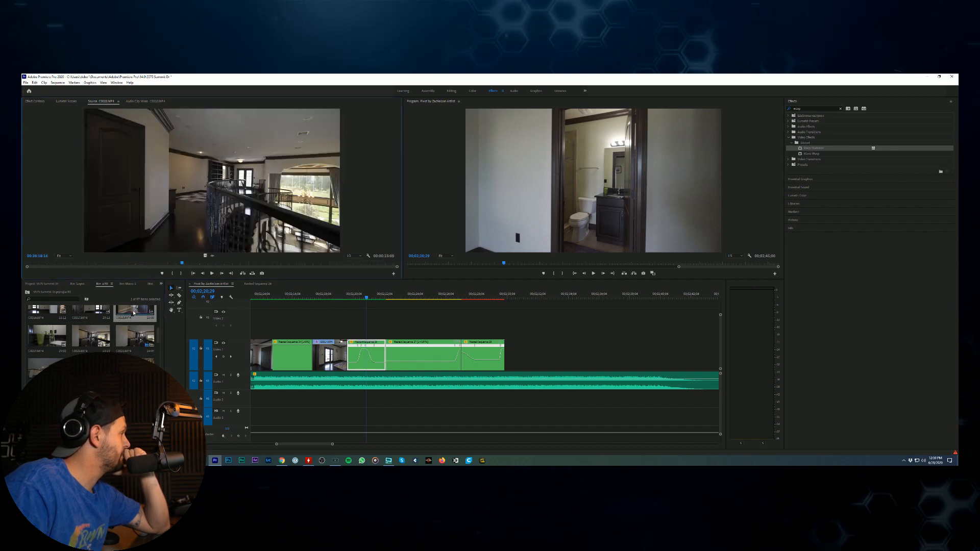
{"action": "double_click", "coordinate": [132, 313]}
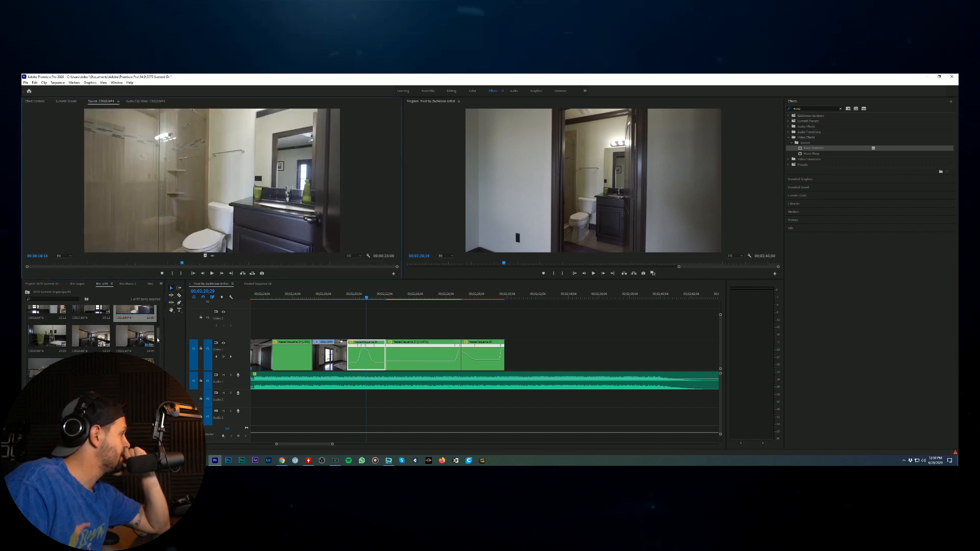
Step: Search the rest of the interior footage bin and open the wood-paneled elevator clip for preview
{"action": "scroll", "coordinate": [157, 340], "scroll_direction": "down", "scroll_amount": 2}
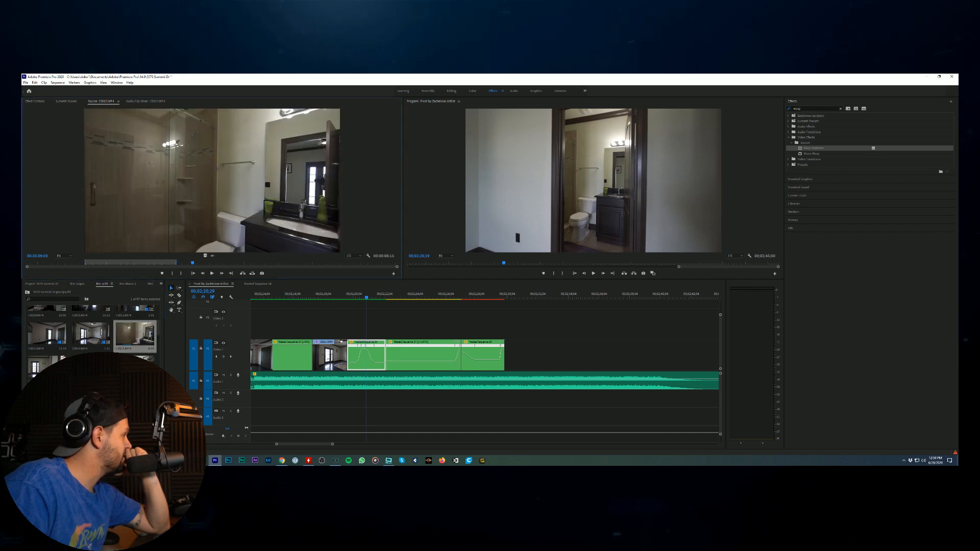
{"action": "scroll", "coordinate": [158, 341], "scroll_direction": "up", "scroll_amount": 3}
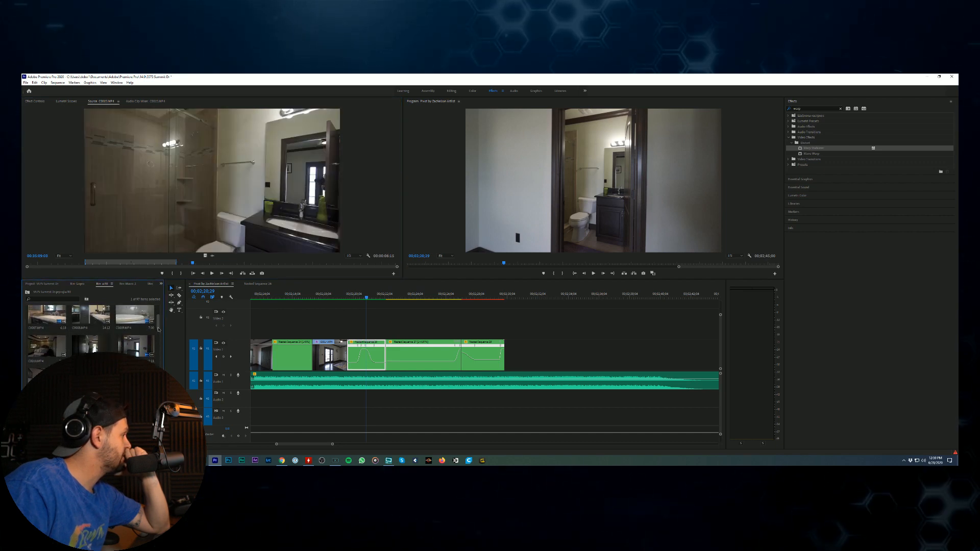
{"action": "scroll", "coordinate": [158, 324], "scroll_direction": "up", "scroll_amount": 1}
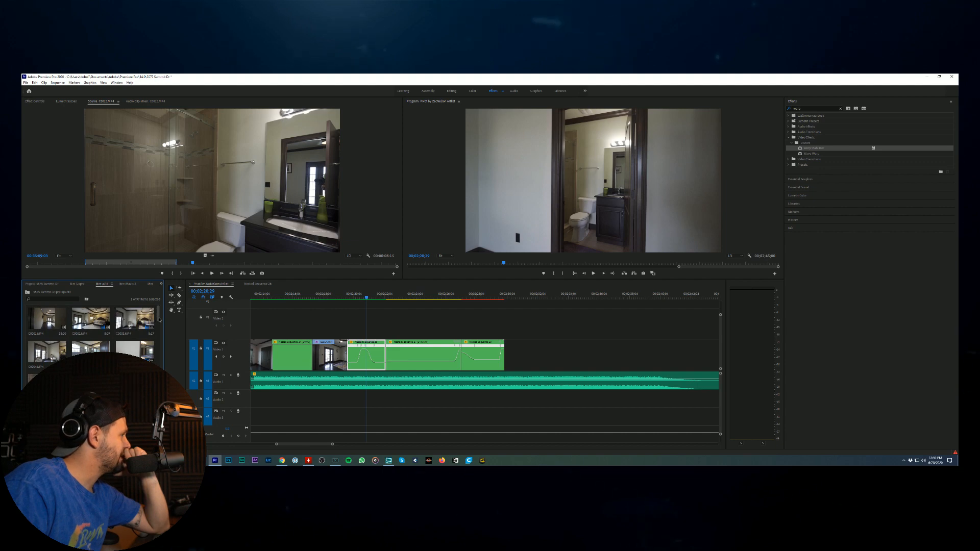
{"action": "scroll", "coordinate": [159, 319], "scroll_direction": "down", "scroll_amount": 15}
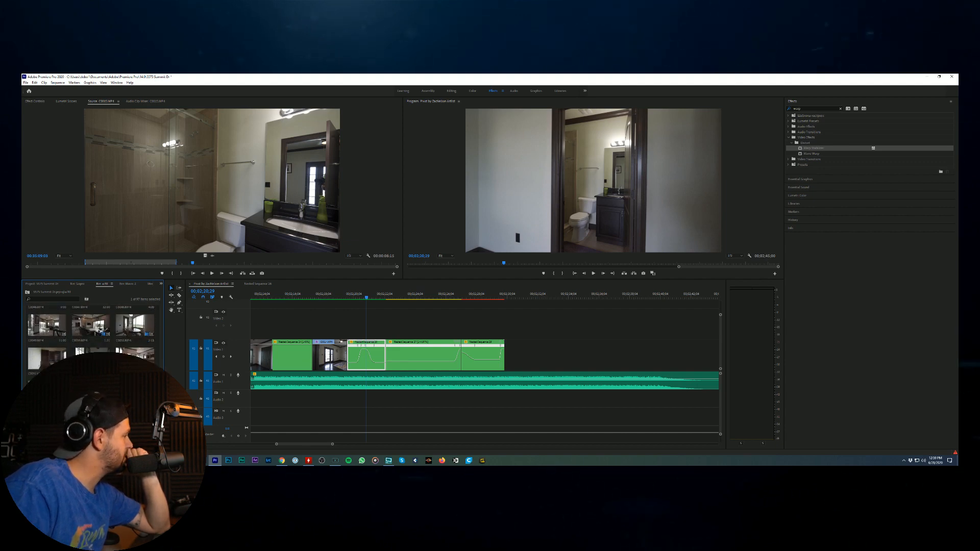
{"action": "scroll", "coordinate": [91, 332], "scroll_direction": "down", "scroll_amount": 5}
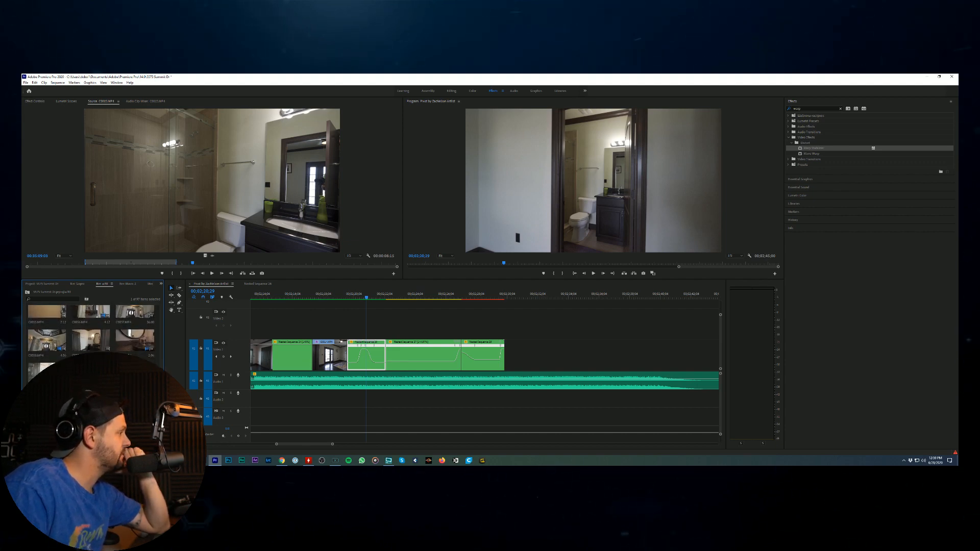
{"action": "scroll", "coordinate": [92, 332], "scroll_direction": "down", "scroll_amount": 8}
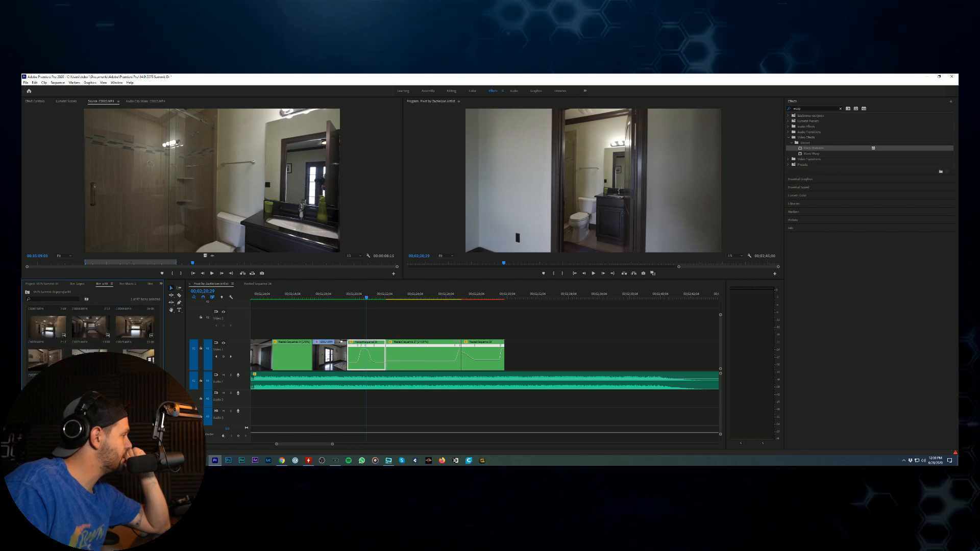
{"action": "scroll", "coordinate": [92, 331], "scroll_direction": "down", "scroll_amount": 3}
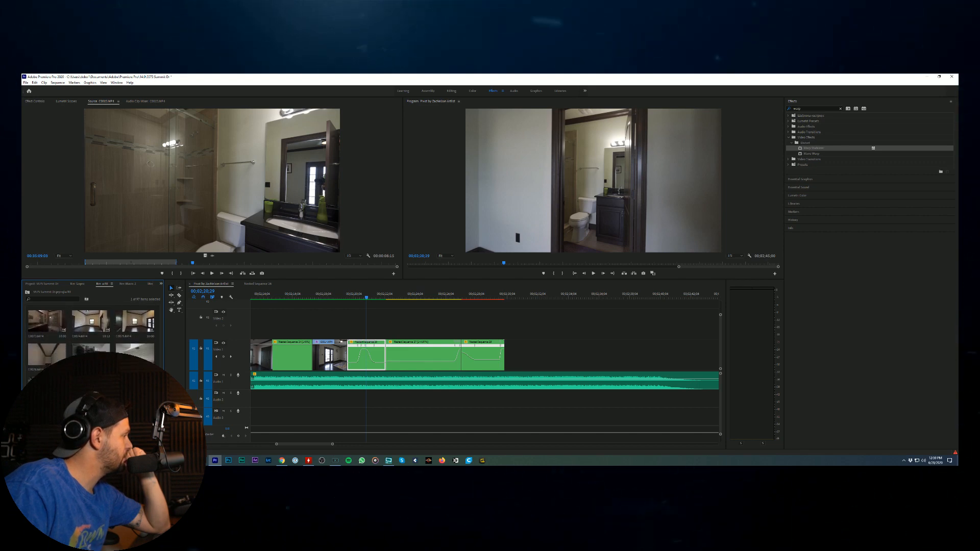
{"action": "double_click", "coordinate": [47, 357]}
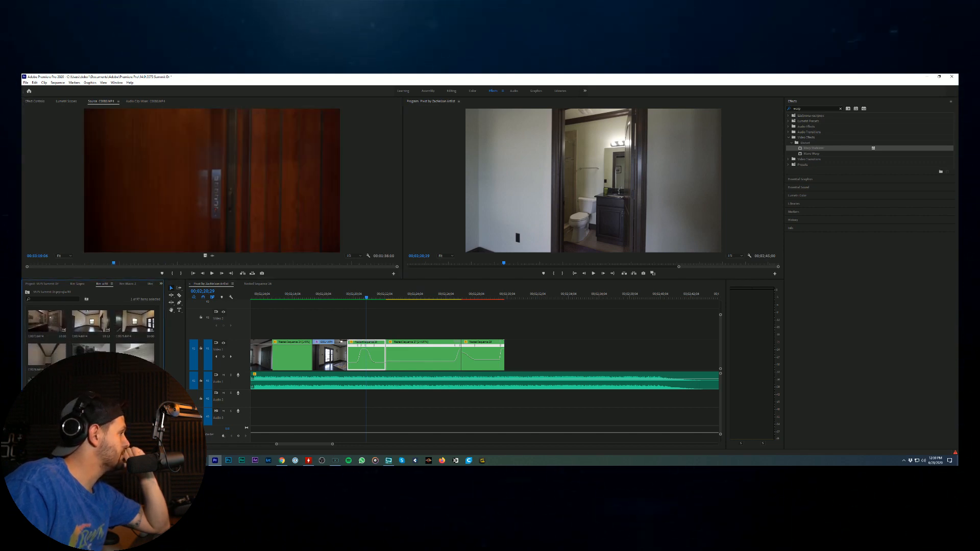
Step: Scrub the elevator clip and mark a short in-to-out range starting on the hallway view of the open elevator
{"action": "left_click", "coordinate": [65, 263]}
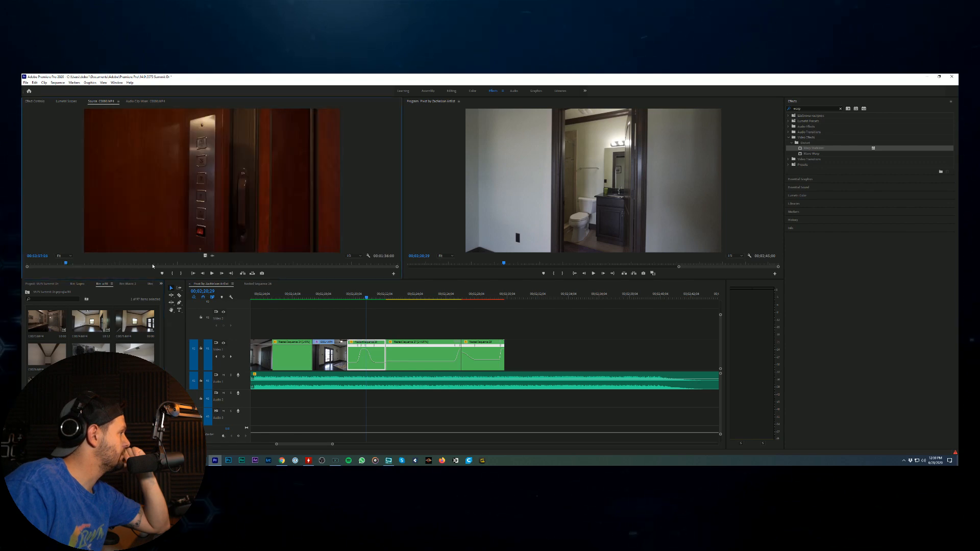
{"action": "left_click_drag", "start_coordinate": [176, 263], "coordinate": [204, 272]}
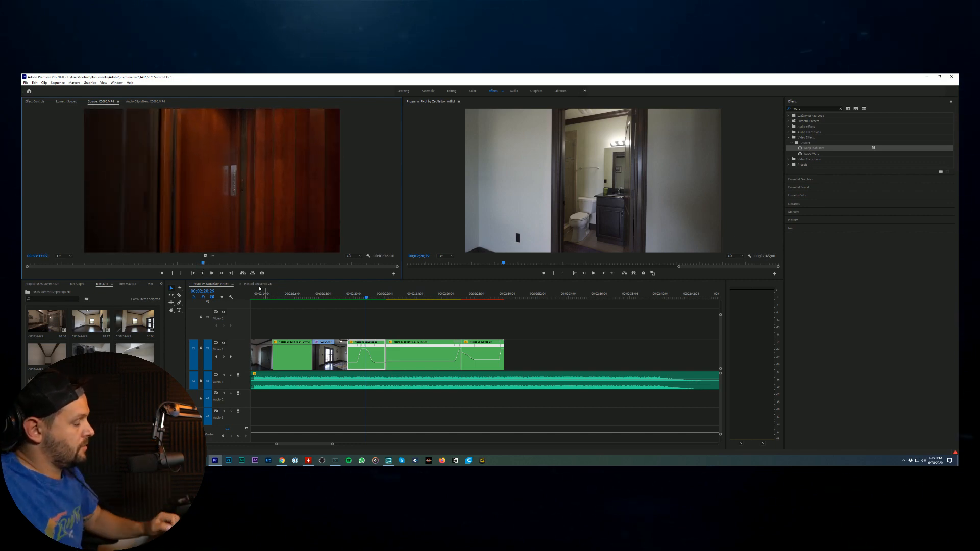
{"action": "key", "text": "o"}
{"action": "left_click_drag", "start_coordinate": [202, 265], "coordinate": [195, 264]}
{"action": "key", "text": "i"}
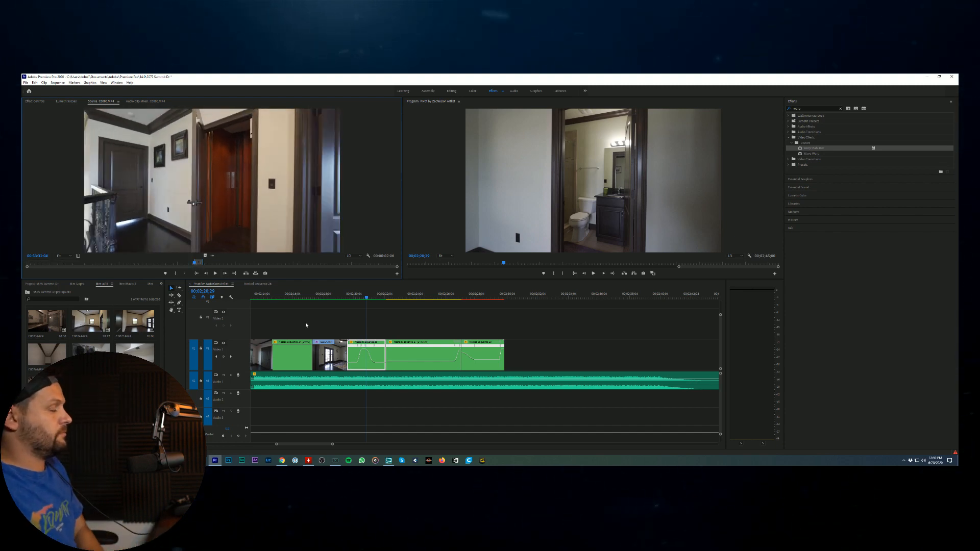
{"action": "left_click", "coordinate": [324, 321]}
{"action": "scroll", "coordinate": [325, 321], "scroll_direction": "up", "scroll_amount": 6}
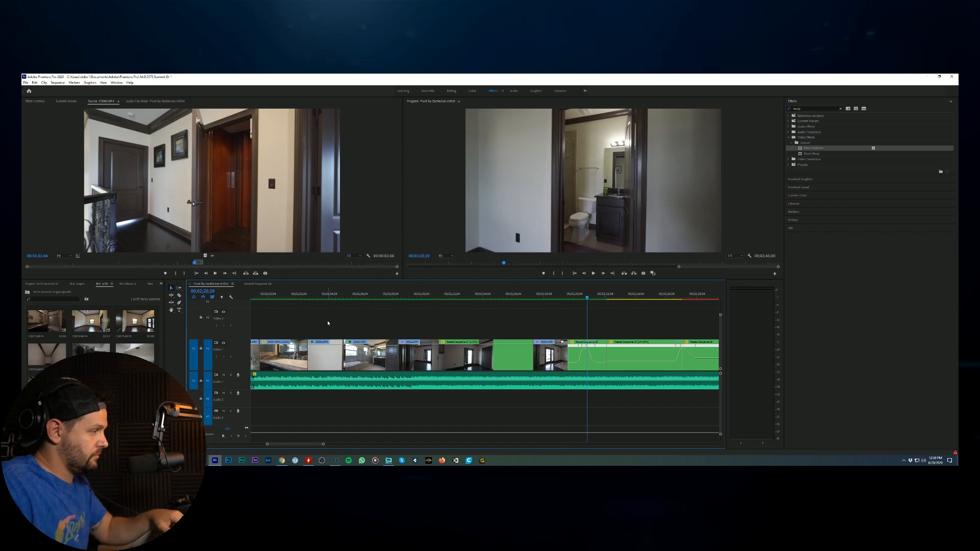
{"action": "key", "text": "minus"}
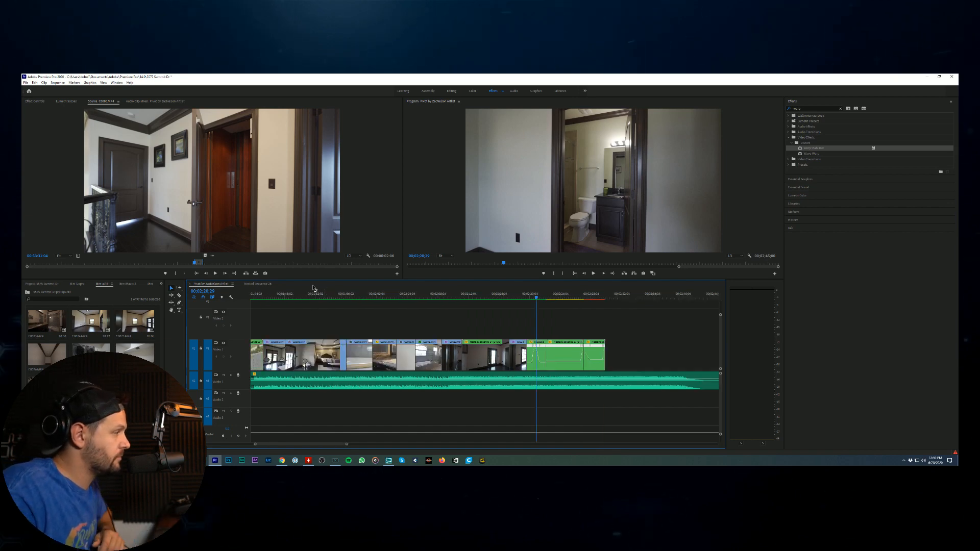
{"action": "left_click_drag", "start_coordinate": [331, 295], "coordinate": [431, 310]}
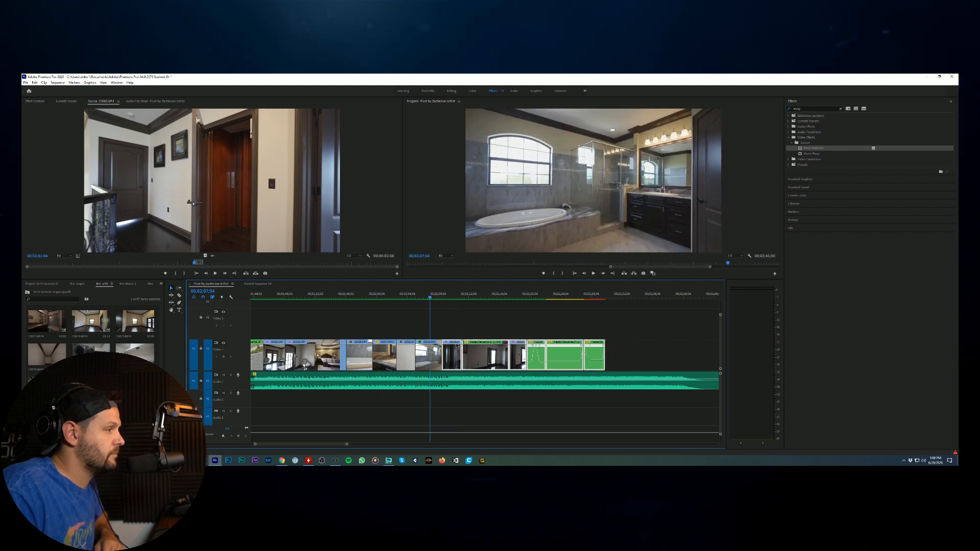
{"action": "left_click_drag", "start_coordinate": [453, 345], "coordinate": [444, 343]}
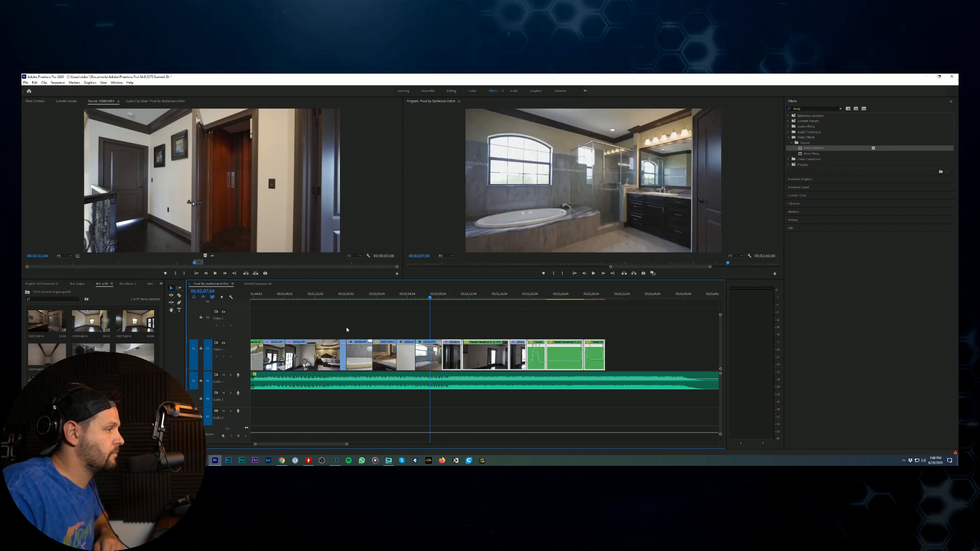
Step: Shift all clips following the drone balcony shot later, place the marked elevator clip directly after that shot, and play the cut
{"action": "scroll", "coordinate": [328, 333], "scroll_direction": "up", "scroll_amount": 3}
{"action": "scroll", "coordinate": [328, 334], "scroll_direction": "up", "scroll_amount": 3}
{"action": "left_click", "coordinate": [383, 295]}
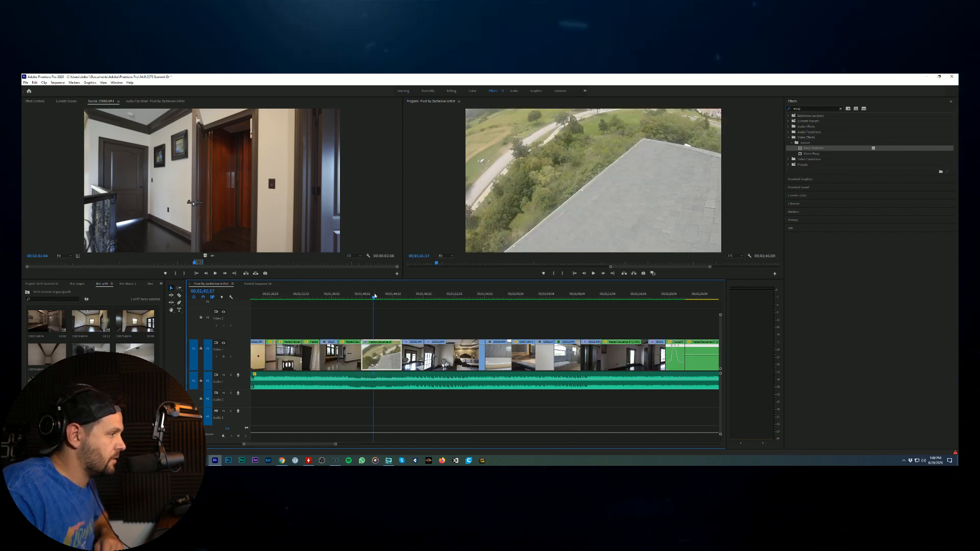
{"action": "left_click_drag", "start_coordinate": [383, 296], "coordinate": [391, 296]}
{"action": "scroll", "coordinate": [420, 310], "scroll_direction": "down", "scroll_amount": 4}
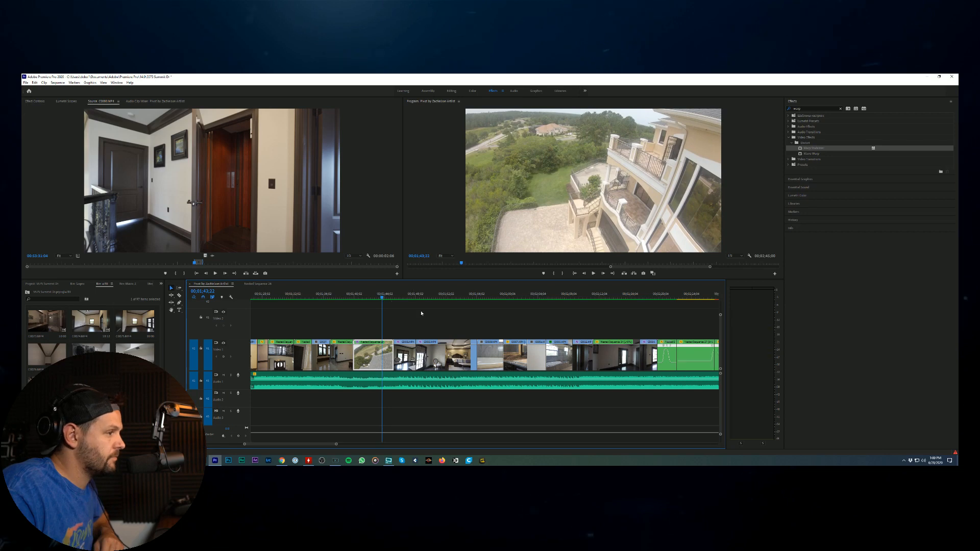
{"action": "left_click_drag", "start_coordinate": [329, 330], "coordinate": [542, 344]}
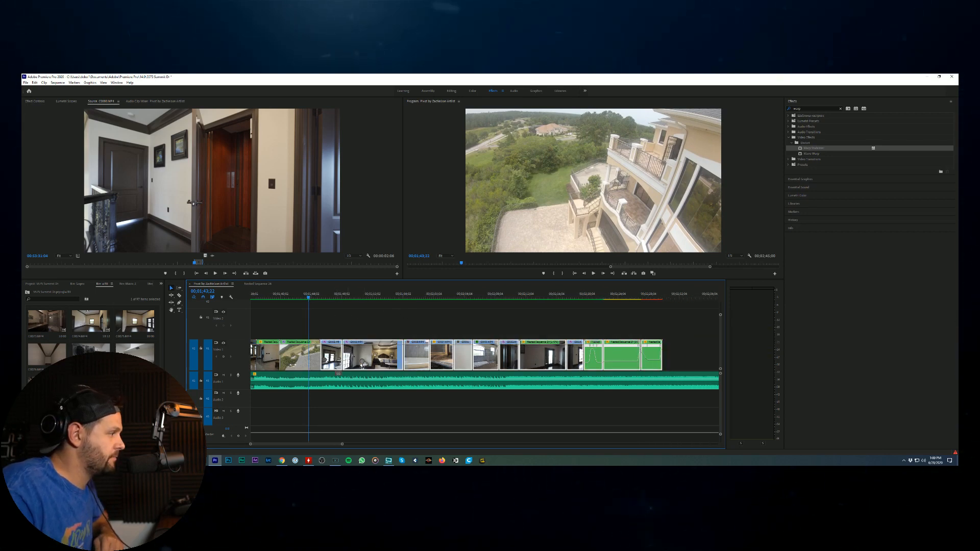
{"action": "left_click_drag", "start_coordinate": [333, 343], "coordinate": [327, 354]}
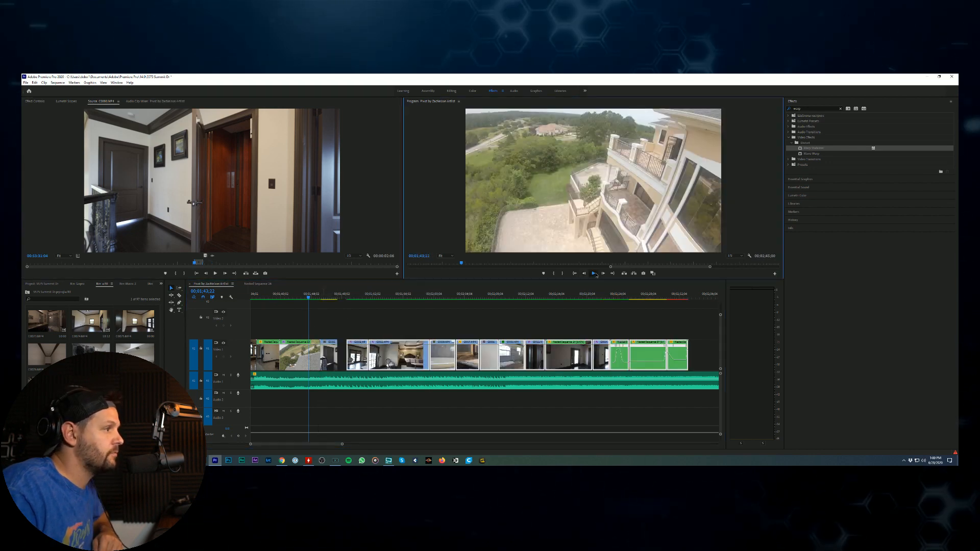
{"action": "left_click", "coordinate": [594, 274]}
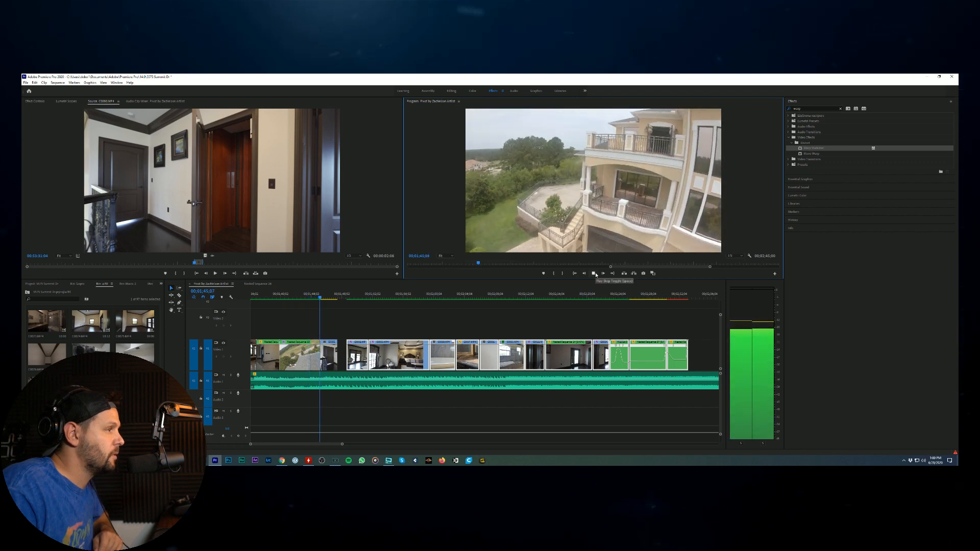
{"action": "left_click", "coordinate": [594, 274]}
Step: Apply Warp Stabilizer to the elevator clip on the timeline and show its effect settings
{"action": "right_click", "coordinate": [337, 355]}
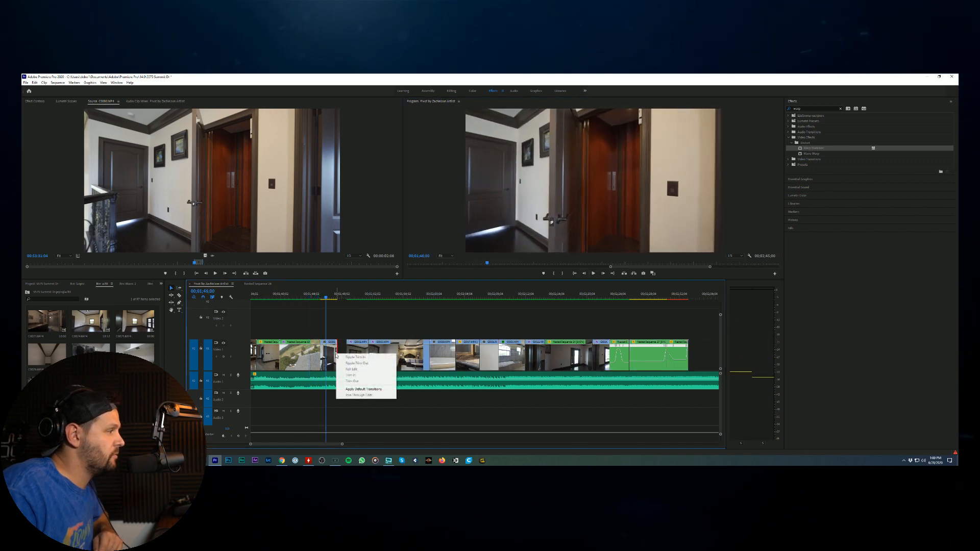
{"action": "left_click", "coordinate": [330, 359]}
{"action": "left_click_drag", "start_coordinate": [800, 148], "coordinate": [735, 168]}
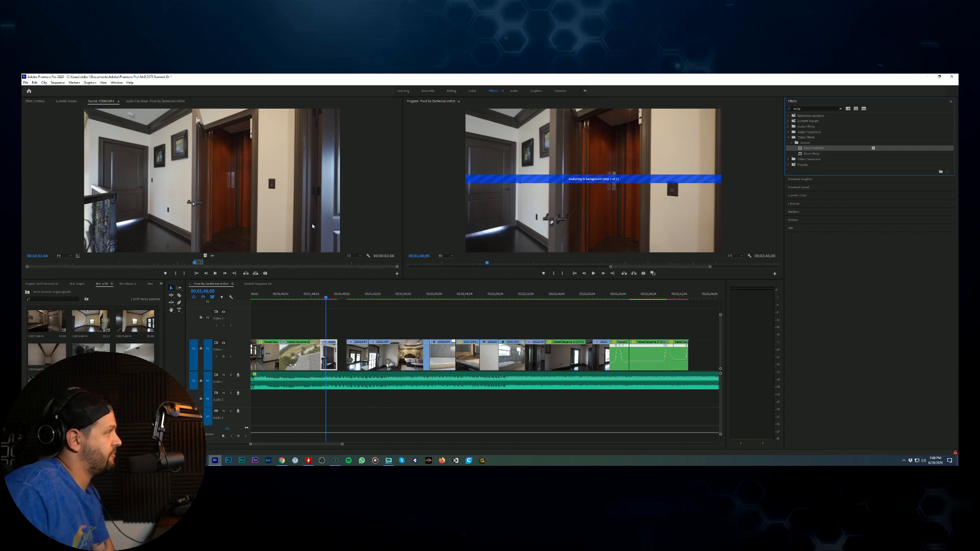
{"action": "left_click", "coordinate": [37, 102]}
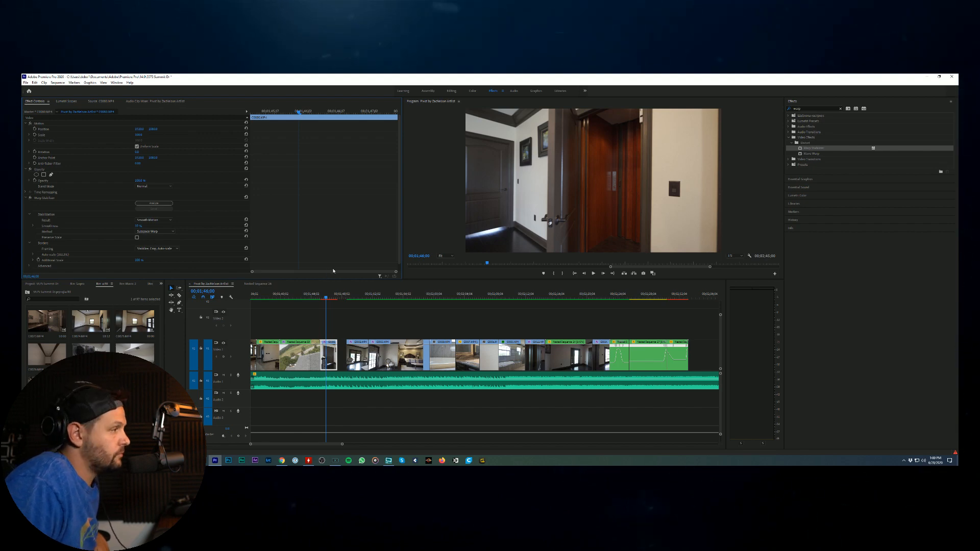
Step: Nest the stabilized elevator clip into its own sequence, keeping the suggested name
{"action": "left_click_drag", "start_coordinate": [325, 298], "coordinate": [310, 297]}
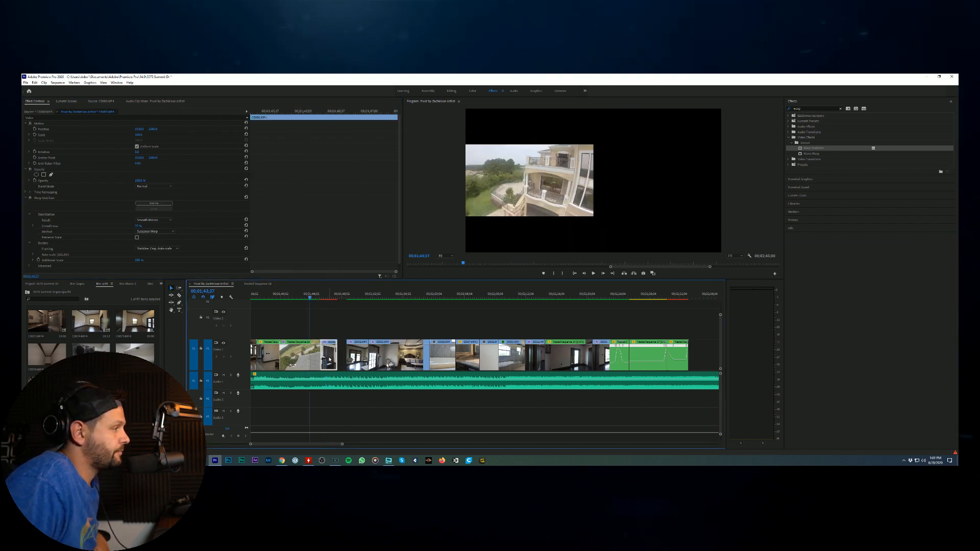
{"action": "right_click", "coordinate": [329, 352]}
{"action": "left_click", "coordinate": [341, 228]}
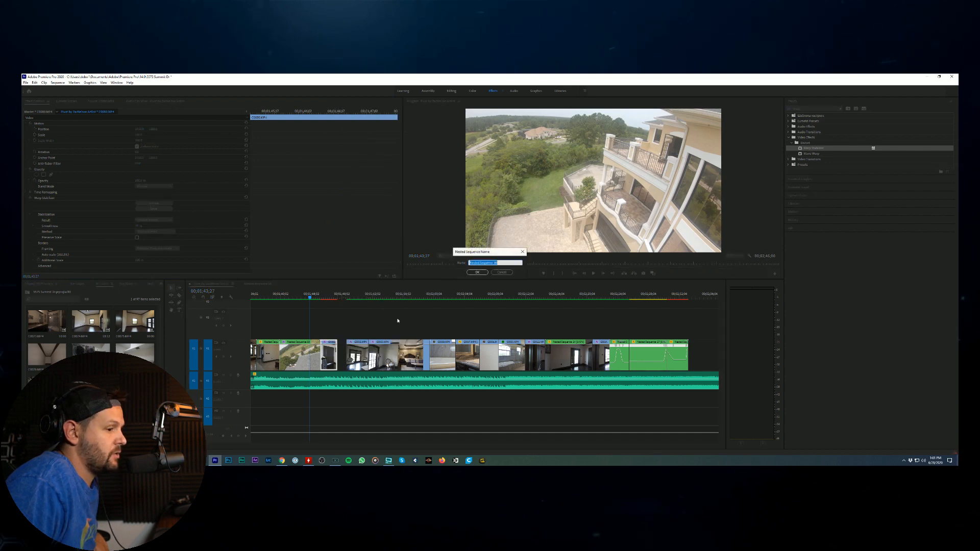
{"action": "key", "text": "Return"}
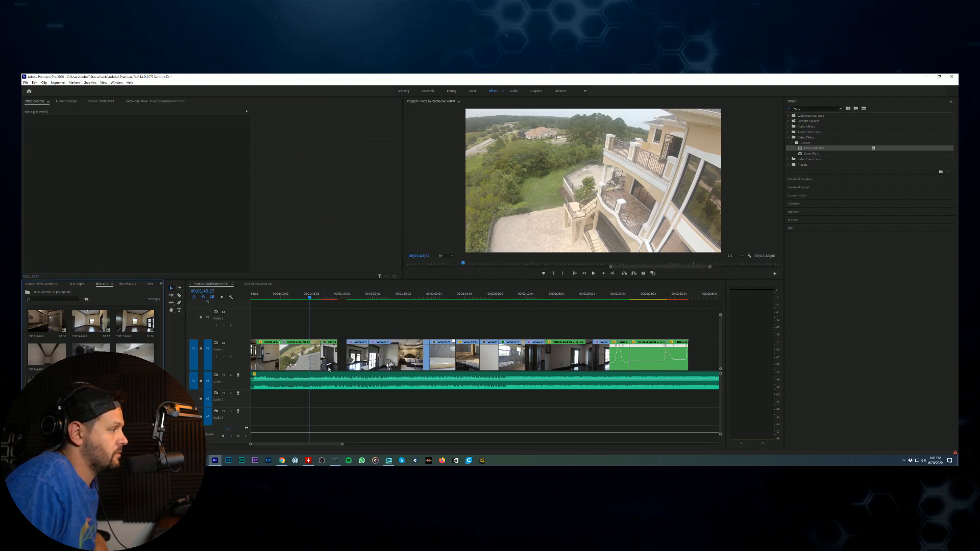
Step: Reverse the playback of the nested elevator clip and play the cut from the drone balcony shot
{"action": "right_click", "coordinate": [330, 366]}
{"action": "left_click", "coordinate": [352, 263]}
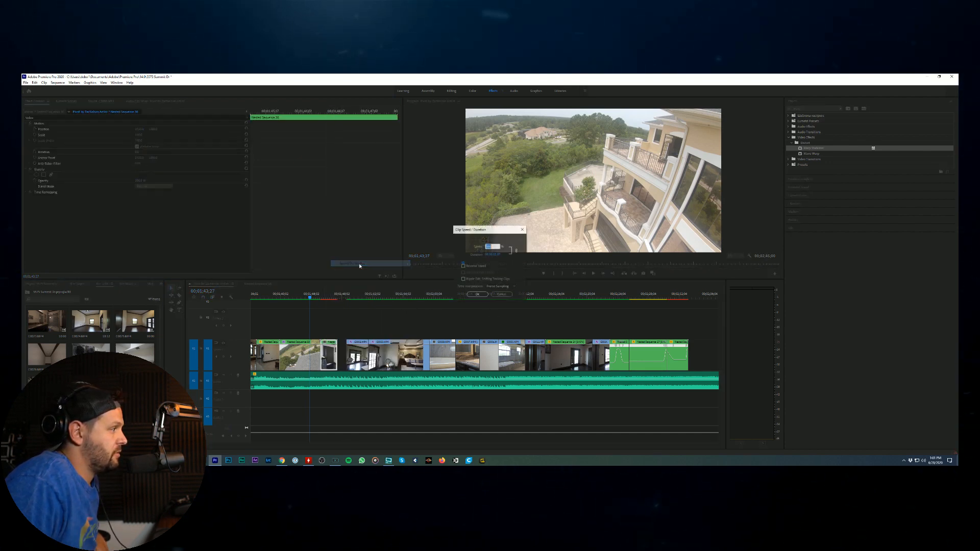
{"action": "left_click", "coordinate": [476, 294]}
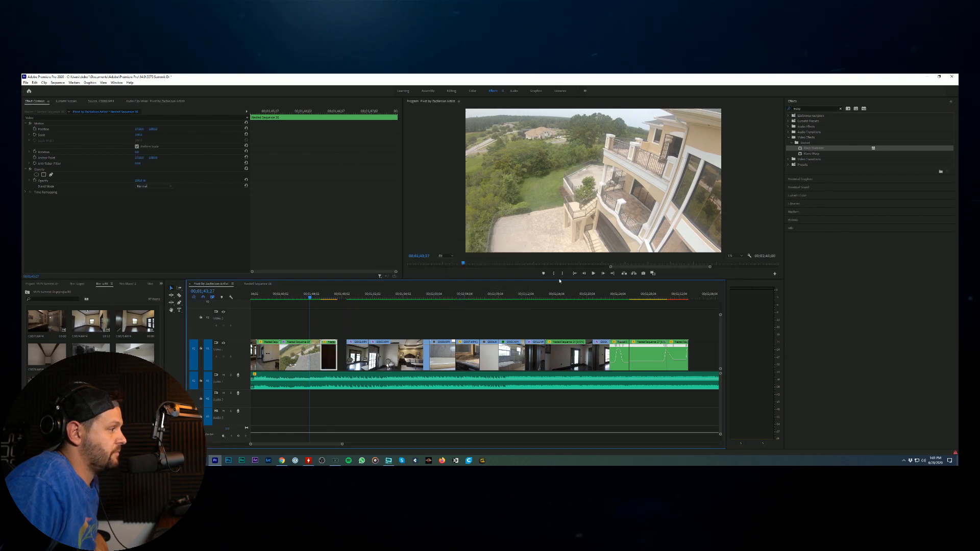
{"action": "left_click", "coordinate": [593, 274]}
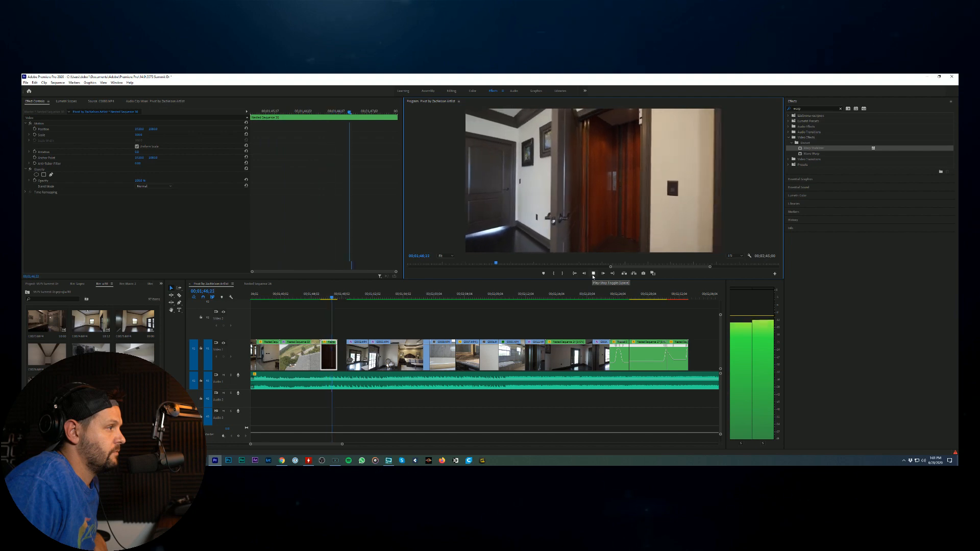
{"action": "left_click", "coordinate": [593, 274]}
Step: Trim the end of the nested elevator clip slightly earlier and reduce its speed
{"action": "left_click_drag", "start_coordinate": [333, 297], "coordinate": [333, 297]}
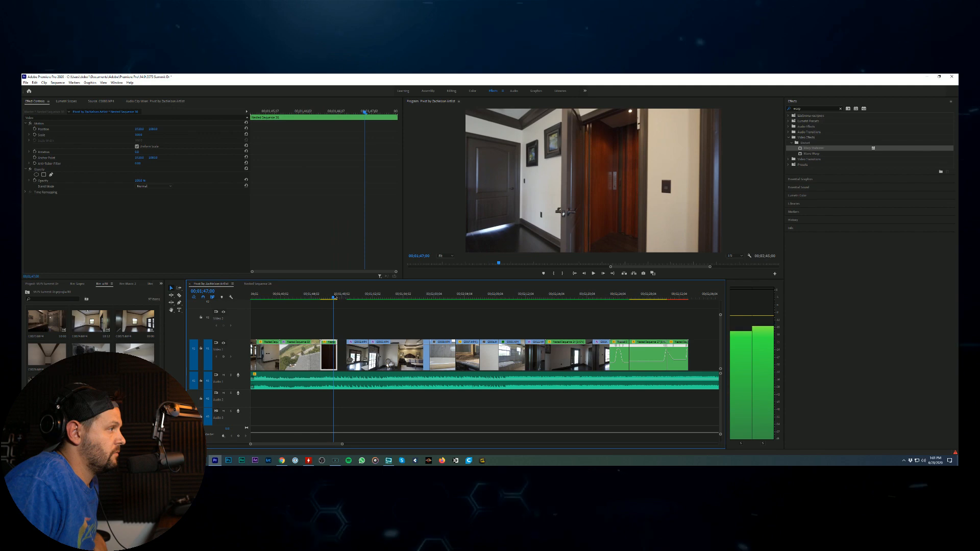
{"action": "left_click_drag", "start_coordinate": [336, 354], "coordinate": [331, 355]}
{"action": "right_click", "coordinate": [331, 354]}
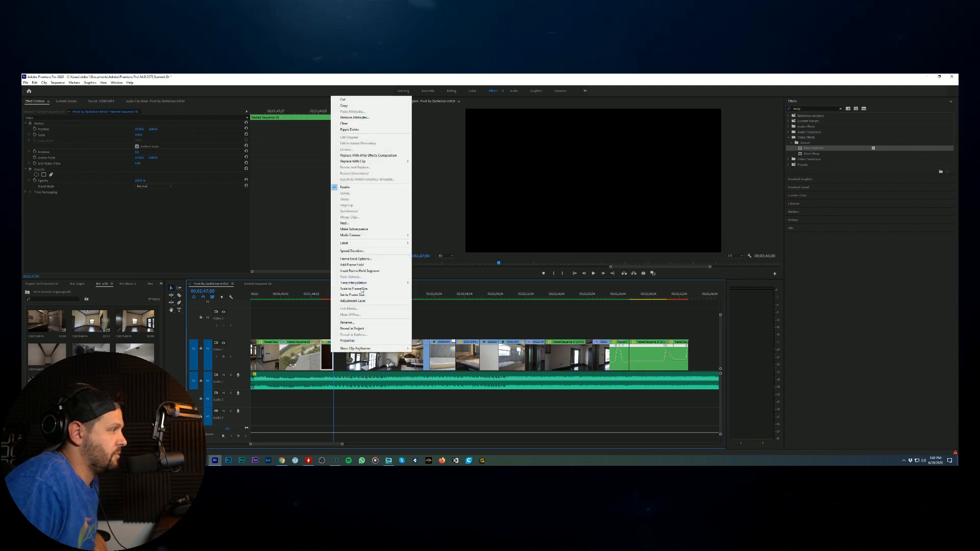
{"action": "left_click", "coordinate": [364, 253]}
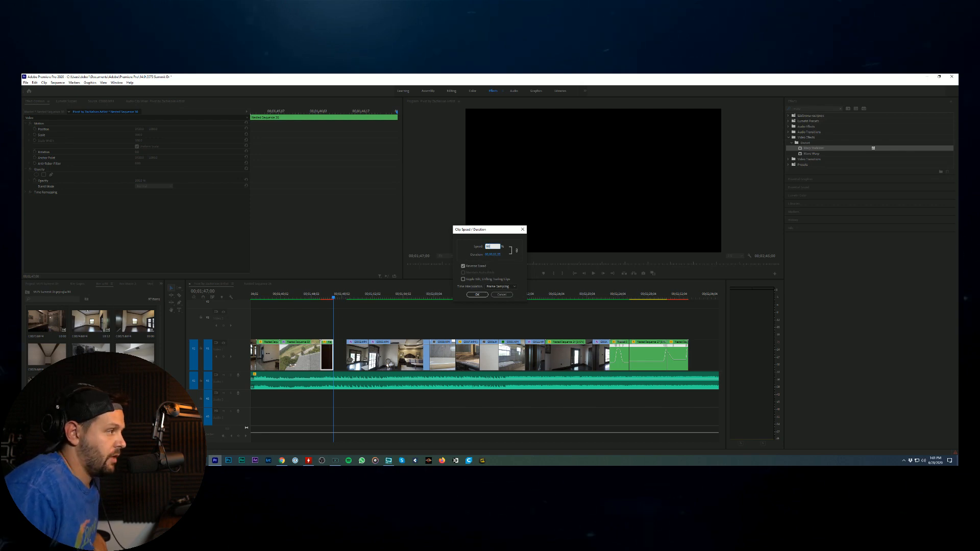
{"action": "key", "text": "Return"}
Step: Set the nested elevator clip's time interpolation to Optical Flow
{"action": "right_click", "coordinate": [331, 355]}
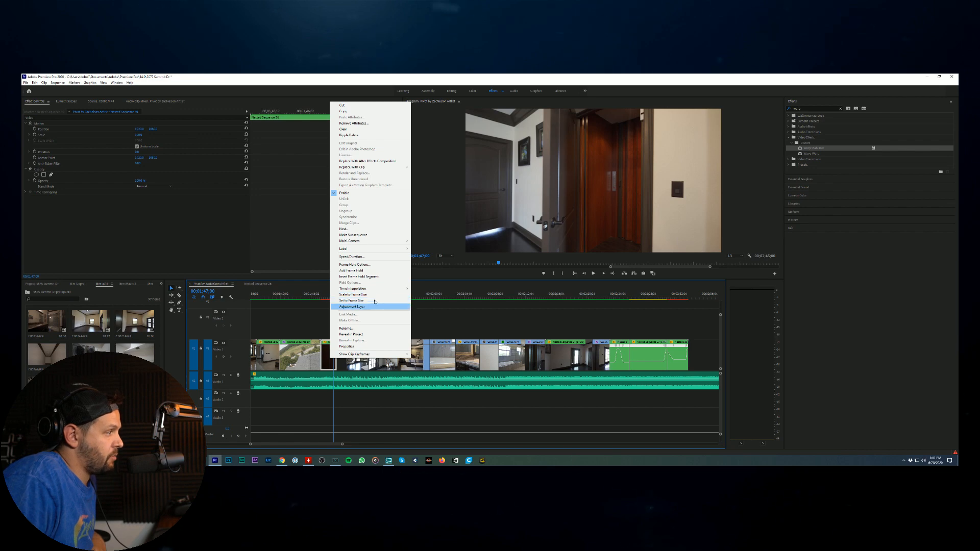
{"action": "mouse_move", "coordinate": [388, 289]}
{"action": "left_click", "coordinate": [447, 302]}
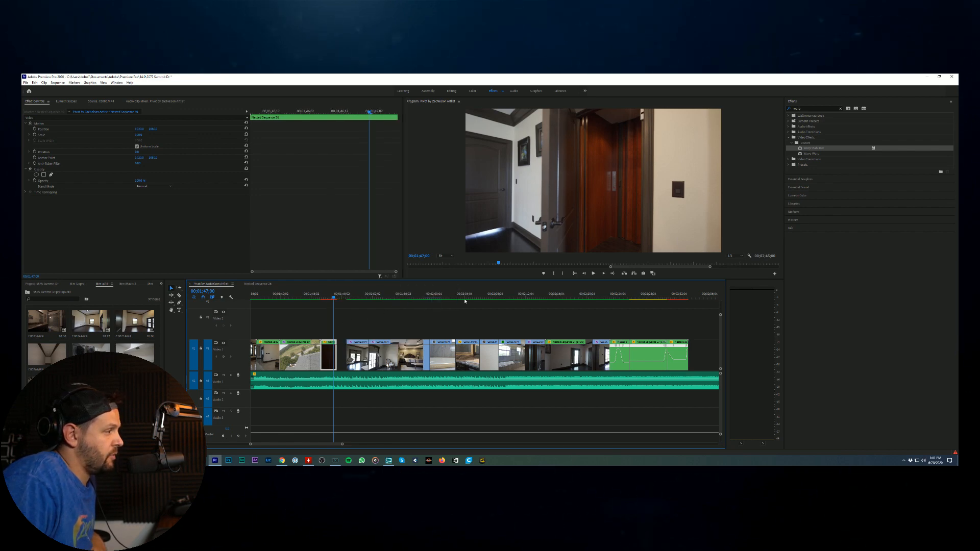
Step: Move all clips following the elevator shot earlier to close the gap, then render and play back the sequence
{"action": "left_click_drag", "start_coordinate": [357, 328], "coordinate": [593, 357]}
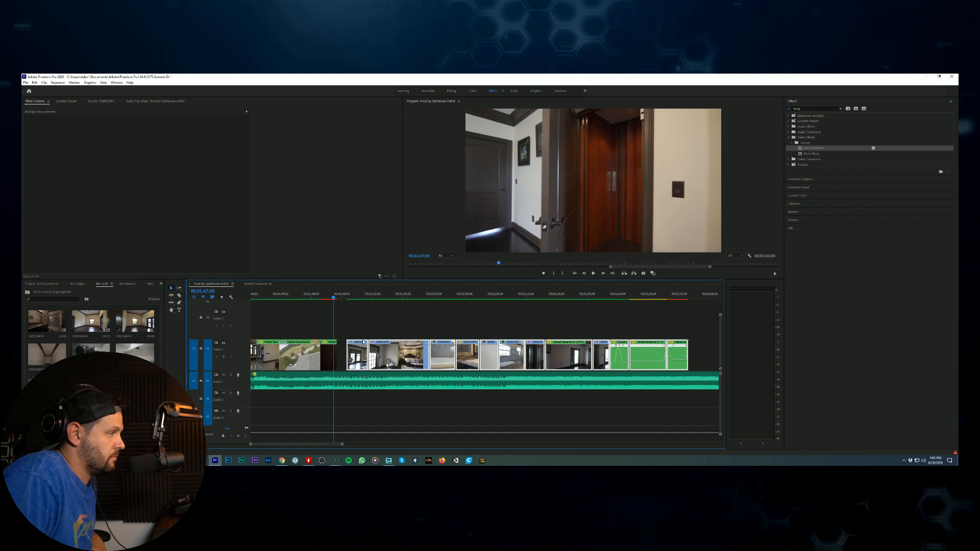
{"action": "left_click_drag", "start_coordinate": [361, 346], "coordinate": [357, 345]}
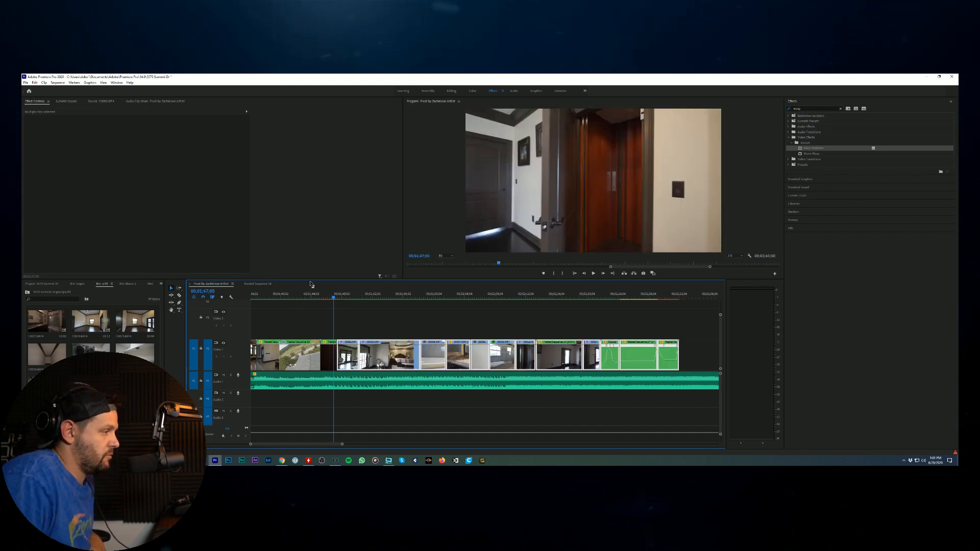
{"action": "key", "text": "Return"}
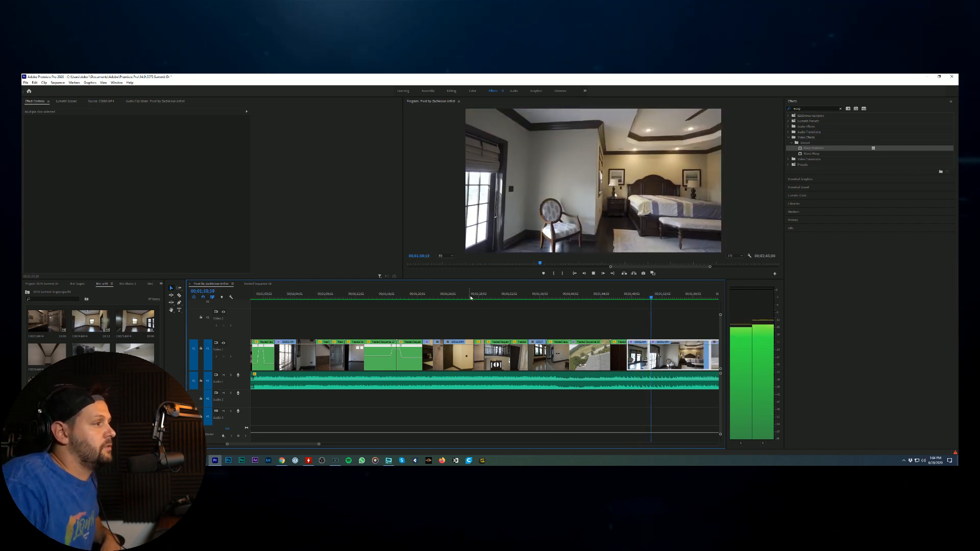
{"action": "left_click", "coordinate": [586, 274]}
Step: Set the time interpolation of the nested drone balcony shot to Optical Flow
{"action": "left_click", "coordinate": [590, 354]}
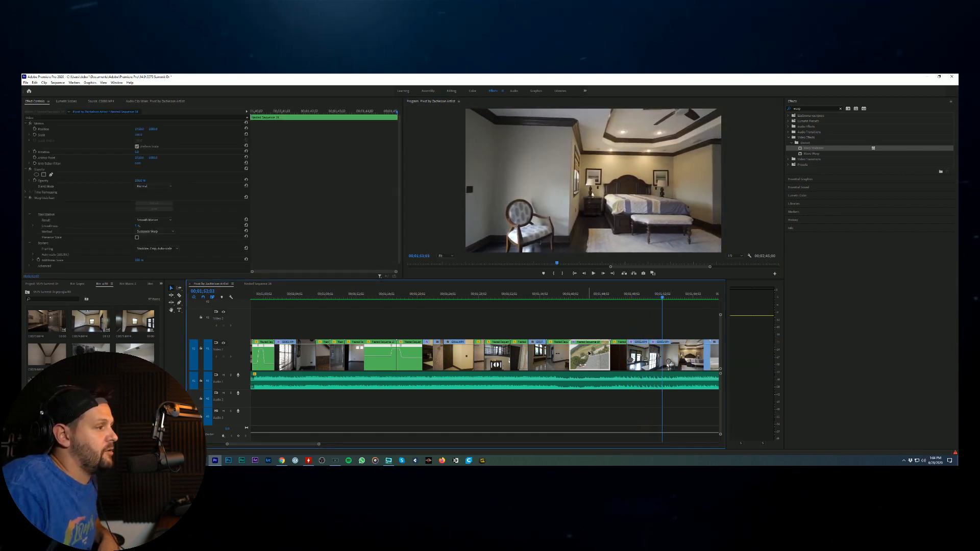
{"action": "right_click", "coordinate": [590, 351]}
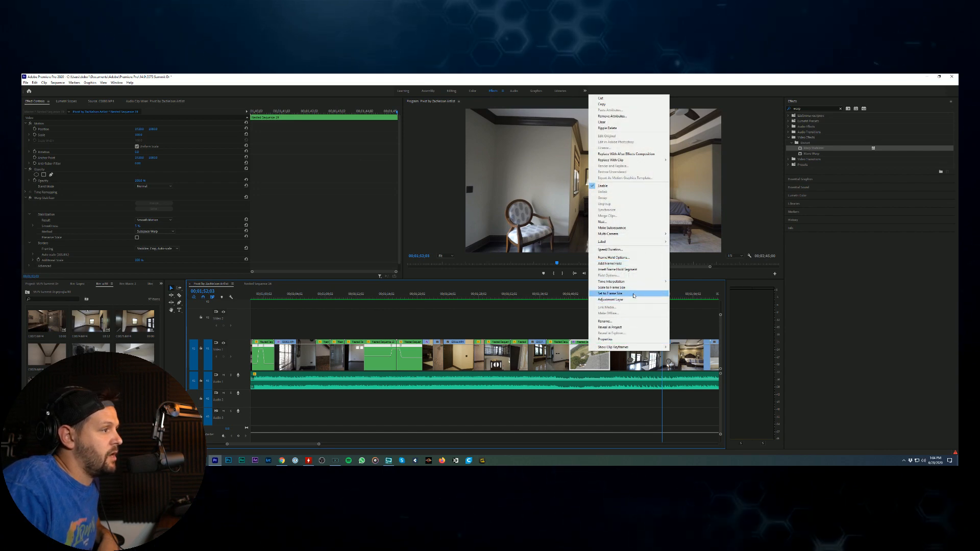
{"action": "mouse_move", "coordinate": [637, 286]}
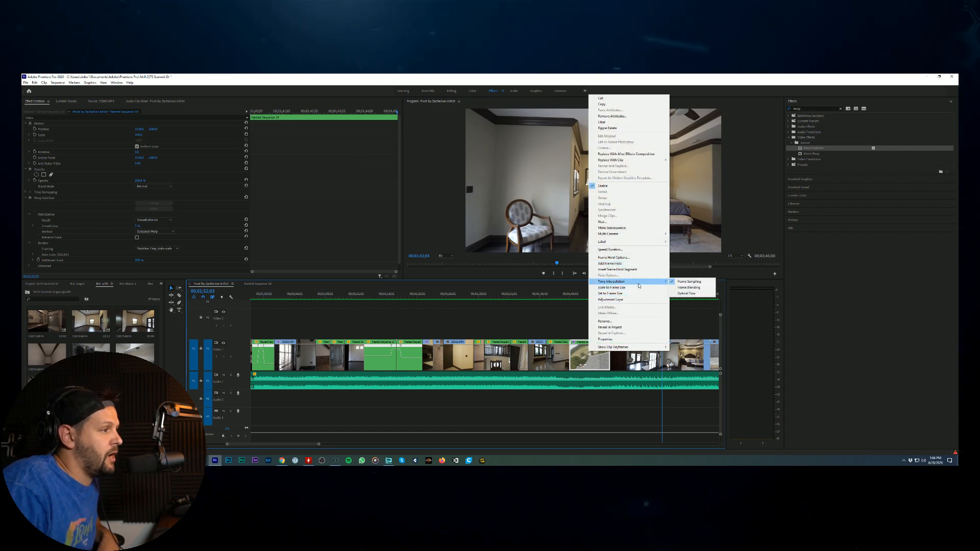
{"action": "left_click", "coordinate": [695, 294]}
Step: Play the sequence from the living room shot before the drone clip through to the speed-ramped clips near the end
{"action": "left_click", "coordinate": [557, 295]}
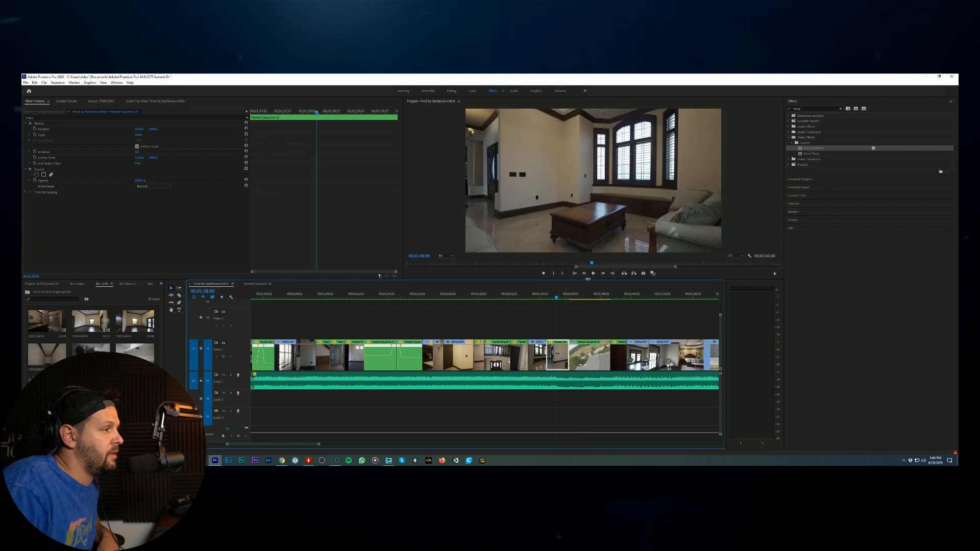
{"action": "left_click", "coordinate": [592, 274]}
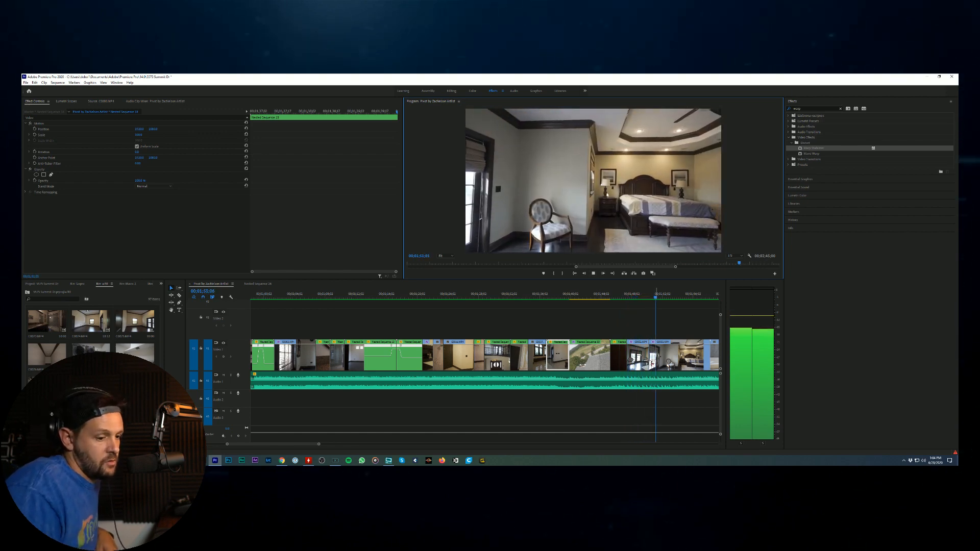
{"action": "scroll", "coordinate": [627, 362], "scroll_direction": "down", "scroll_amount": 2}
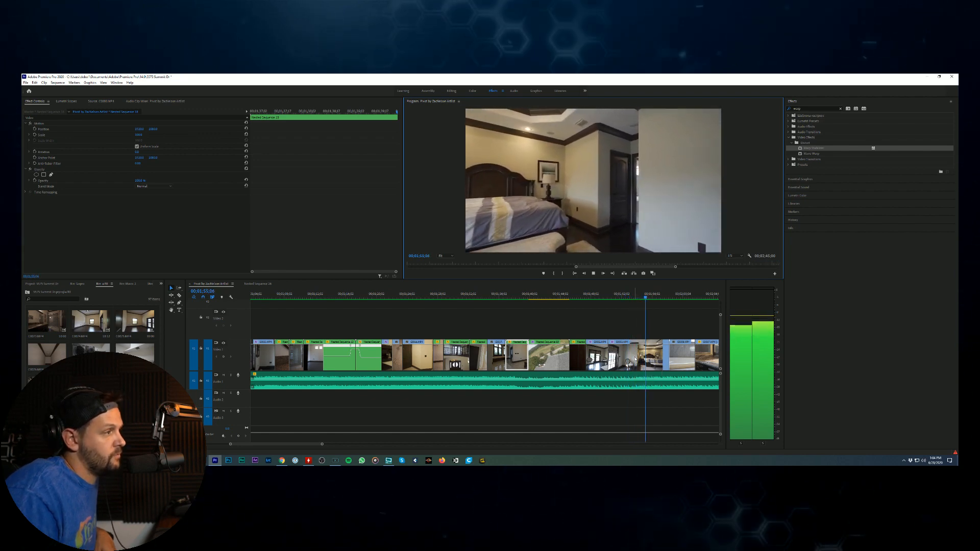
{"action": "scroll", "coordinate": [635, 359], "scroll_direction": "down", "scroll_amount": 1}
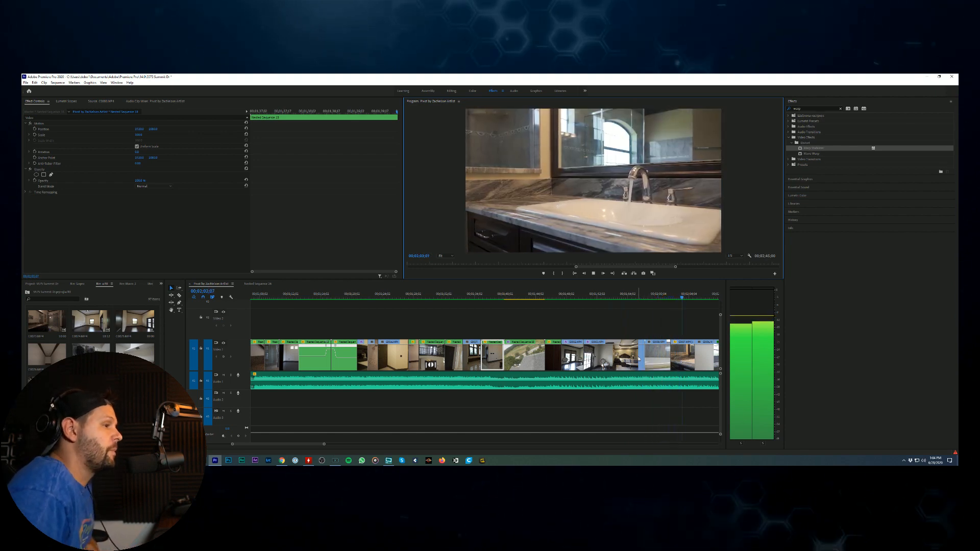
{"action": "scroll", "coordinate": [638, 360], "scroll_direction": "down", "scroll_amount": 4}
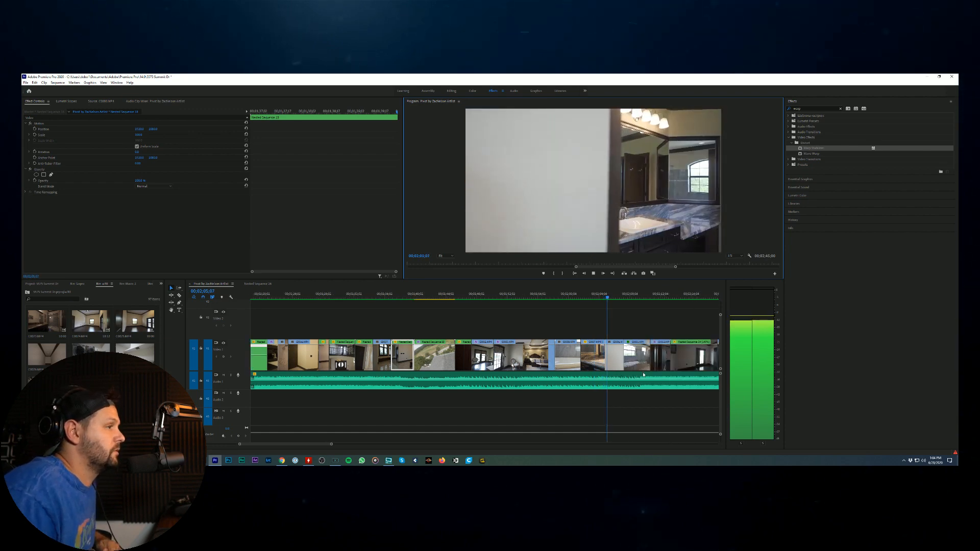
{"action": "scroll", "coordinate": [645, 378], "scroll_direction": "down", "scroll_amount": 3}
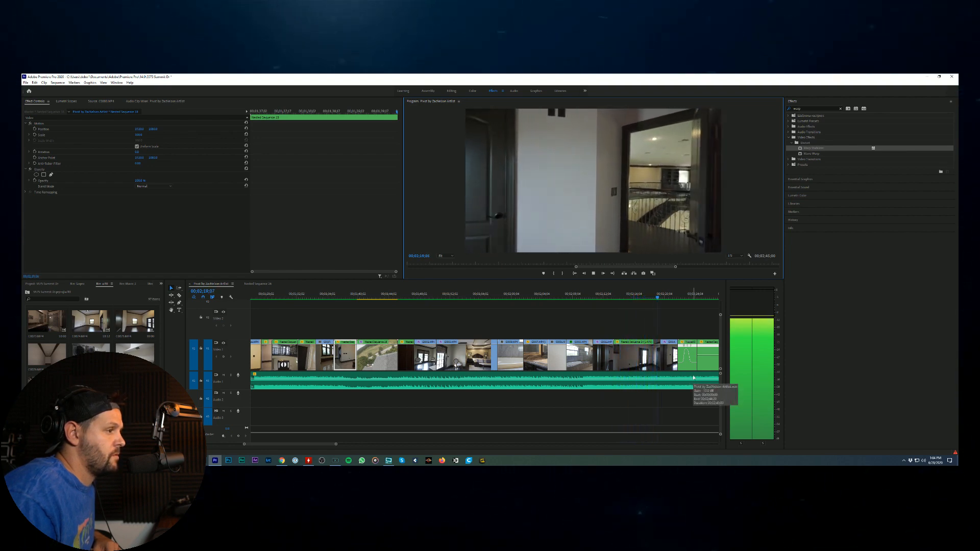
{"action": "scroll", "coordinate": [700, 384], "scroll_direction": "down", "scroll_amount": 1}
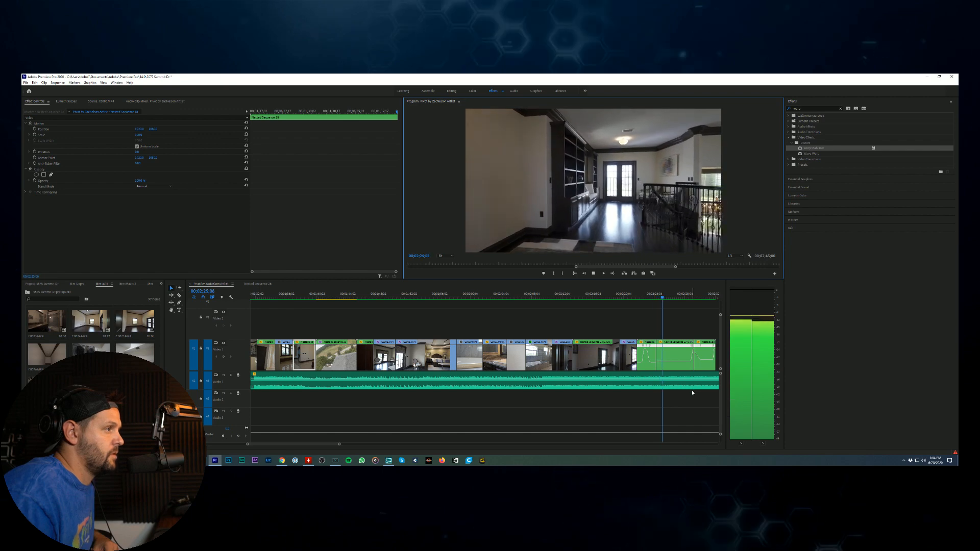
{"action": "left_click", "coordinate": [595, 275]}
Step: Scrub through the speed-ramped bathroom doorway clip and play the closing clips to the end of the footage
{"action": "left_click", "coordinate": [671, 347]}
{"action": "left_click", "coordinate": [646, 297]}
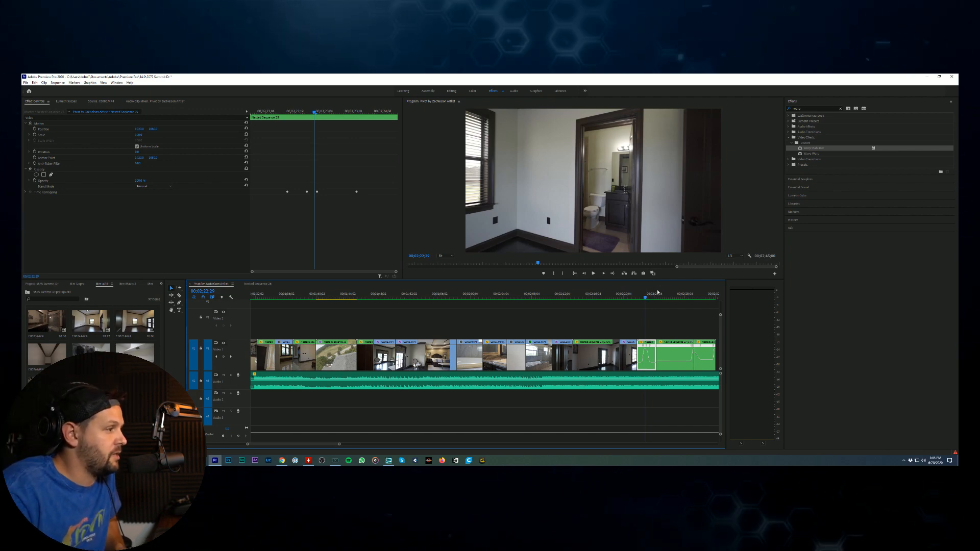
{"action": "left_click", "coordinate": [643, 298]}
{"action": "left_click_drag", "start_coordinate": [644, 298], "coordinate": [648, 298]}
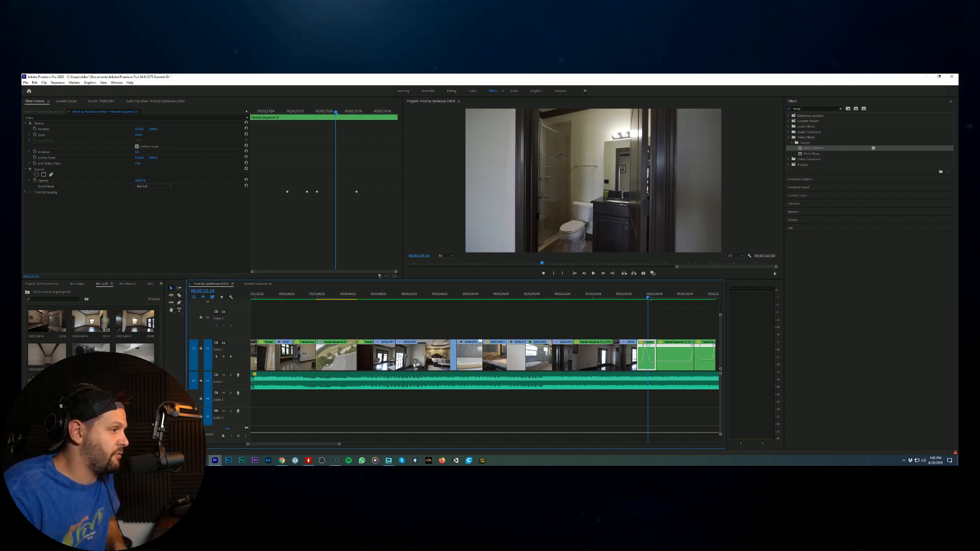
{"action": "key", "text": "shift+k"}
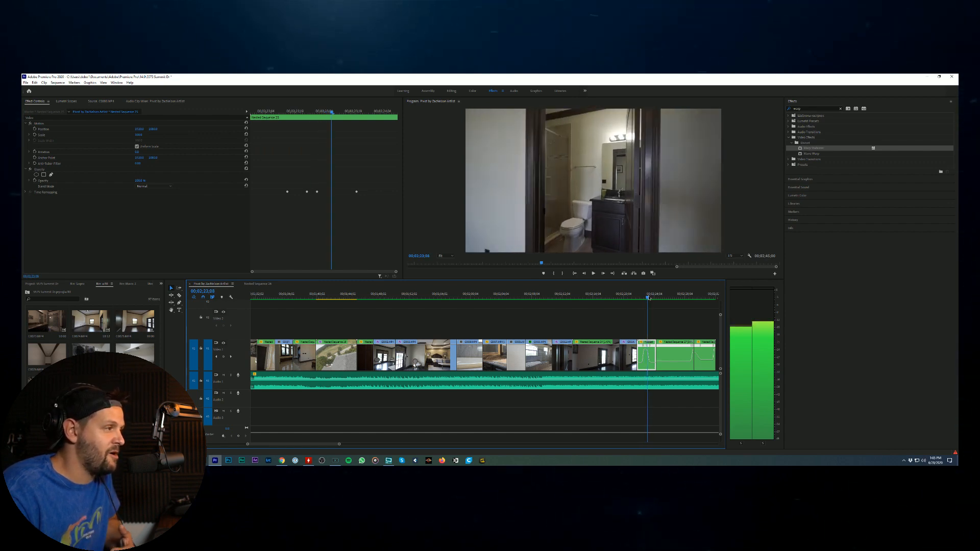
{"action": "left_click_drag", "start_coordinate": [649, 298], "coordinate": [636, 297]}
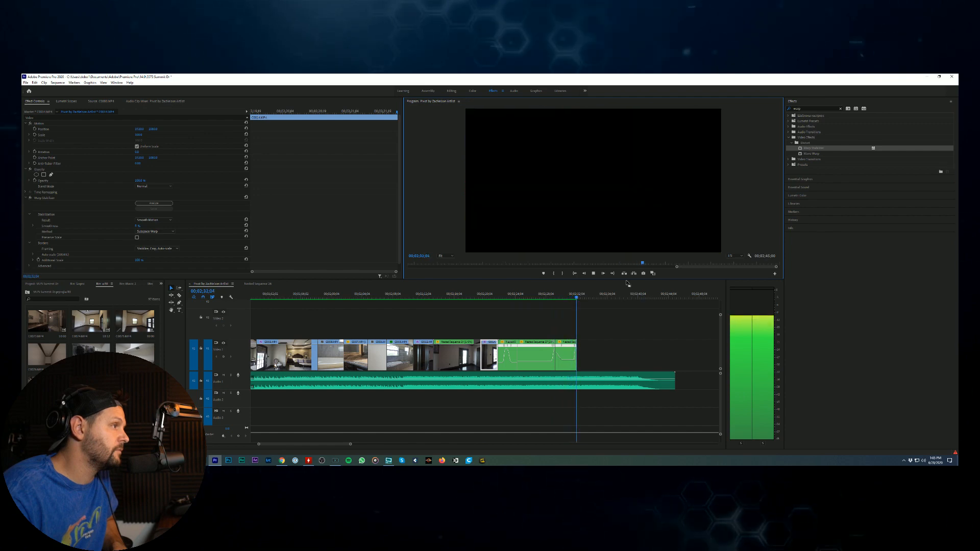
{"action": "left_click", "coordinate": [593, 274]}
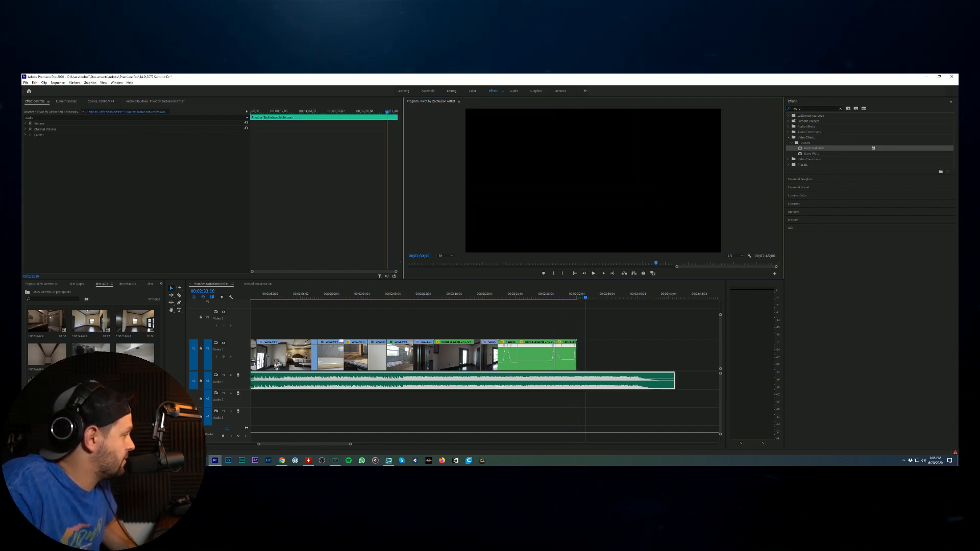
Step: Find the on-camera presenter clips in the interior footage bin, preview the one by the armchair, and open the one with the window view
{"action": "scroll", "coordinate": [91, 332], "scroll_direction": "up", "scroll_amount": 5}
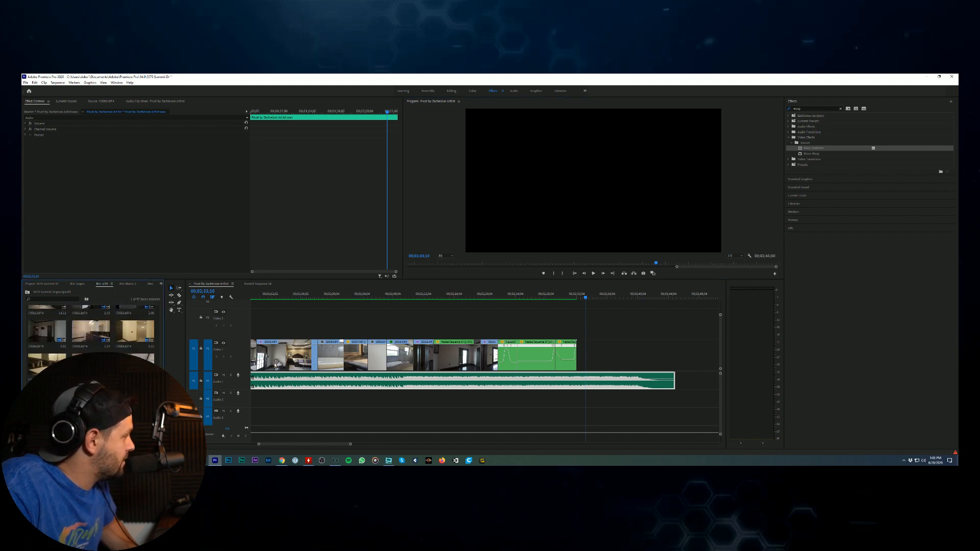
{"action": "scroll", "coordinate": [91, 331], "scroll_direction": "up", "scroll_amount": 4}
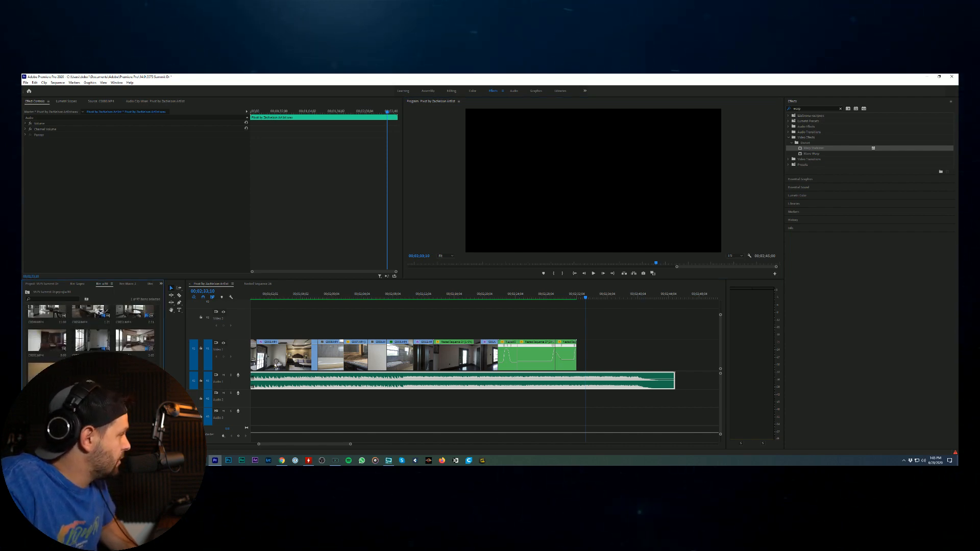
{"action": "scroll", "coordinate": [90, 331], "scroll_direction": "up", "scroll_amount": 4}
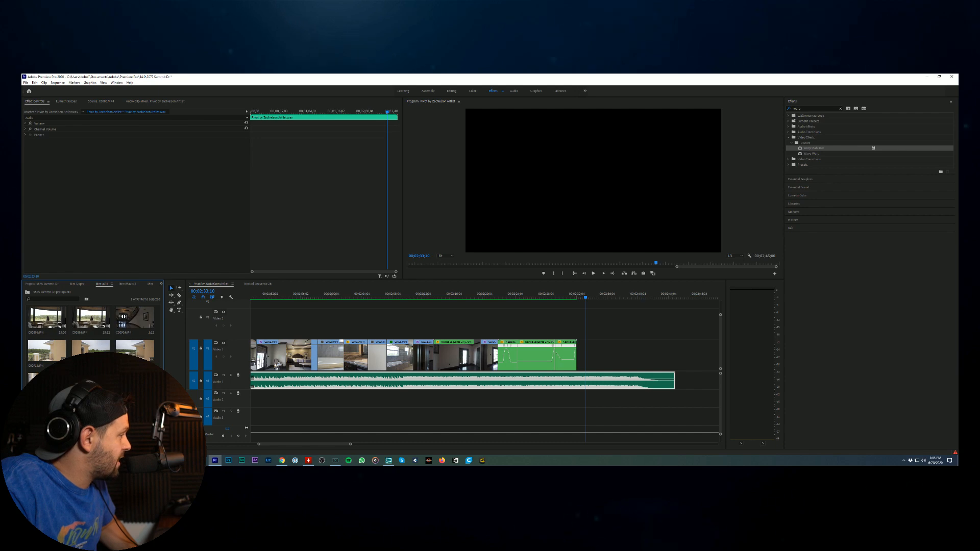
{"action": "double_click", "coordinate": [90, 319]}
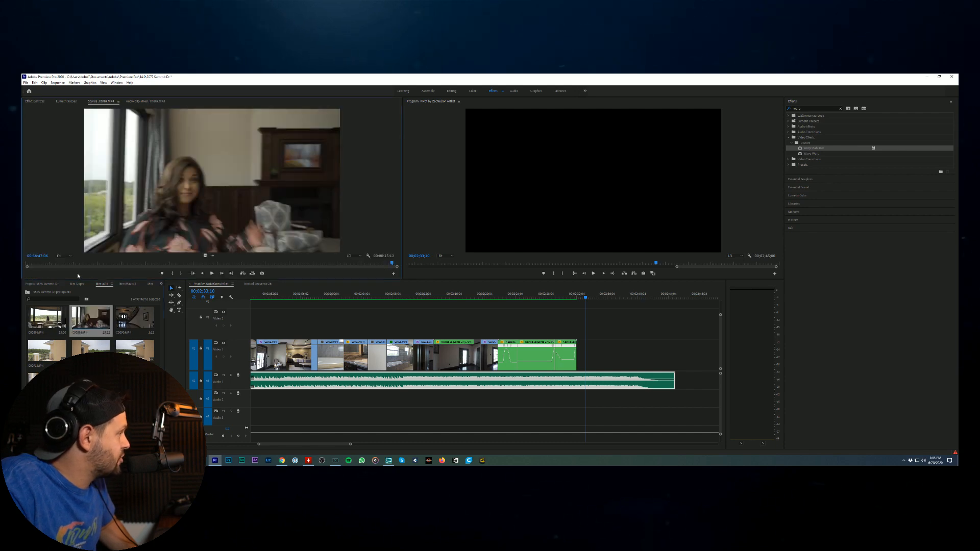
{"action": "left_click", "coordinate": [134, 265]}
{"action": "key", "text": "space"}
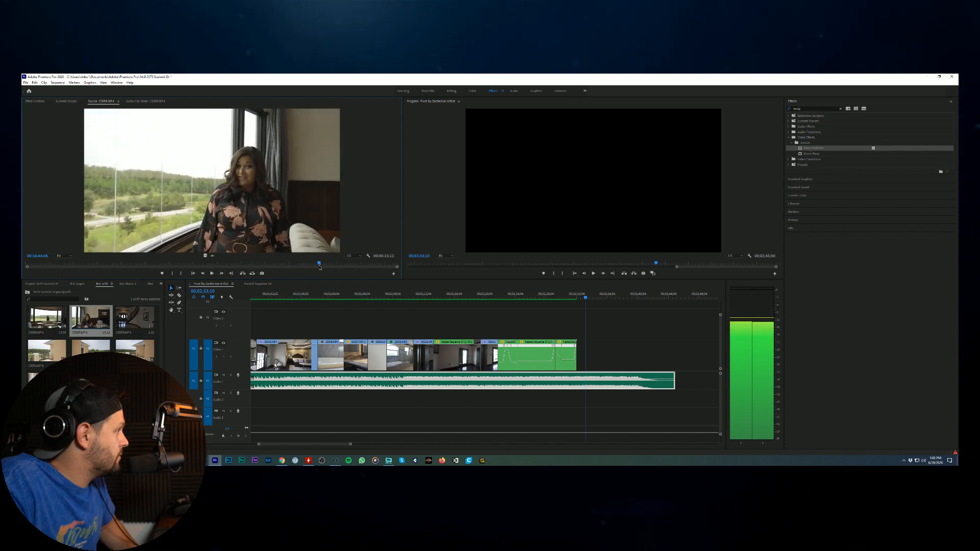
{"action": "double_click", "coordinate": [54, 329]}
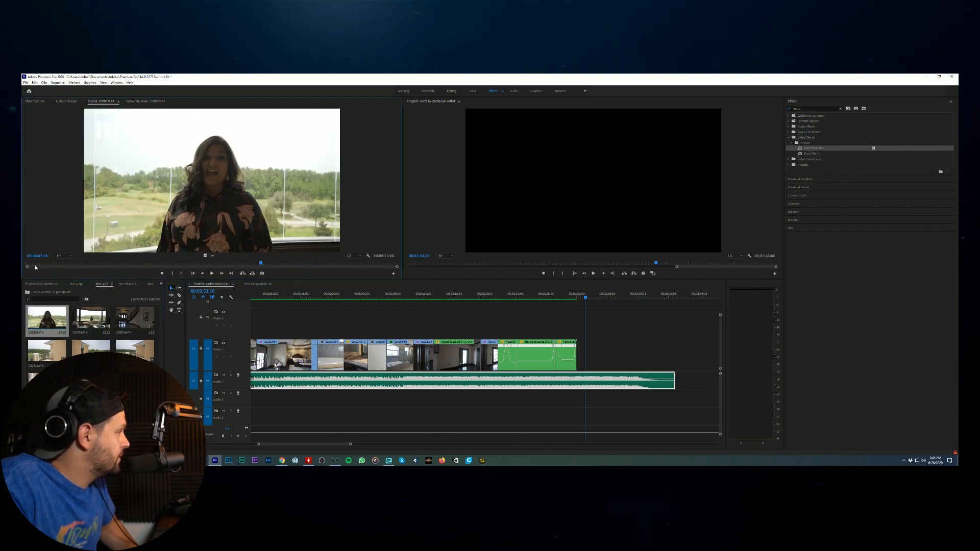
Step: Scrub the presenter clip with the window view to its end, and open the wide empty living room clip from the interior footage bin
{"action": "left_click_drag", "start_coordinate": [71, 269], "coordinate": [391, 269]}
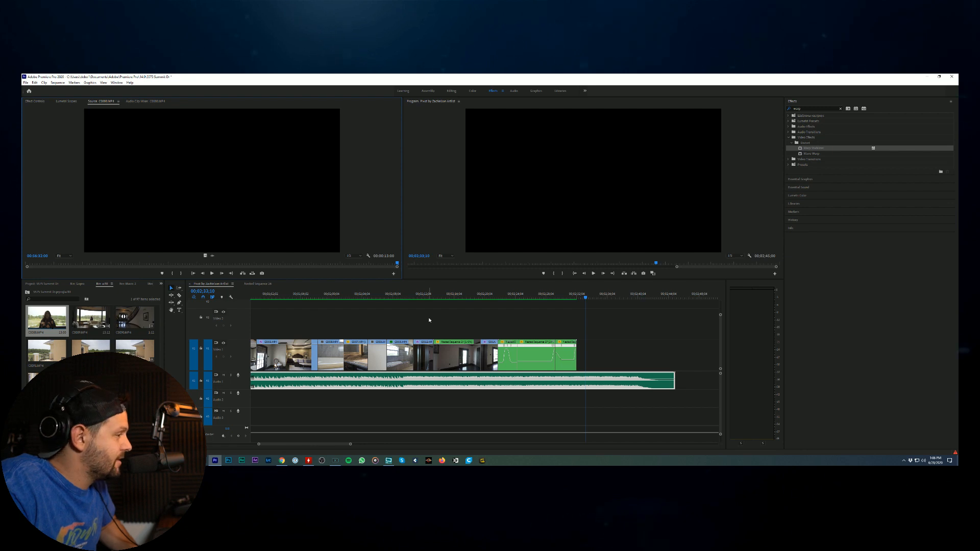
{"action": "scroll", "coordinate": [91, 336], "scroll_direction": "up", "scroll_amount": 4}
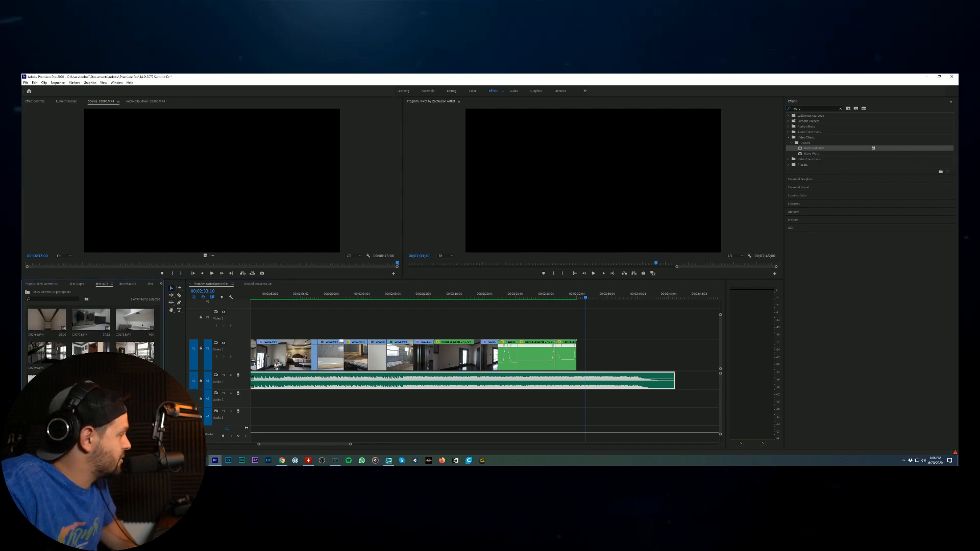
{"action": "scroll", "coordinate": [90, 331], "scroll_direction": "up", "scroll_amount": 3}
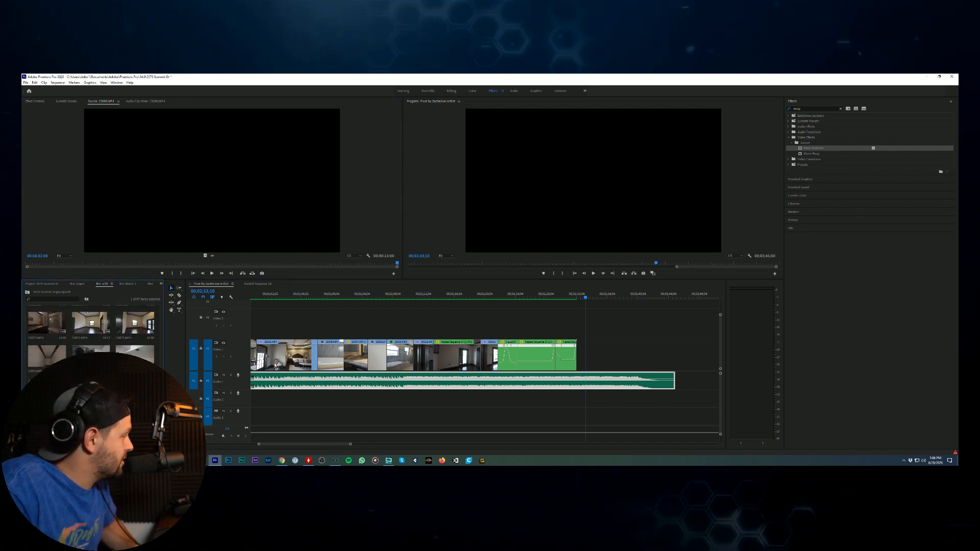
{"action": "scroll", "coordinate": [91, 332], "scroll_direction": "down", "scroll_amount": 1}
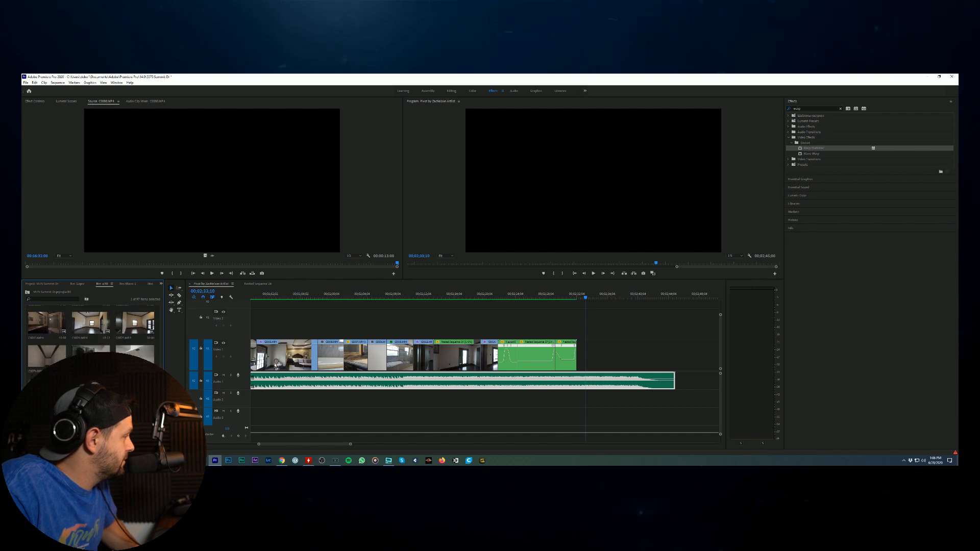
{"action": "scroll", "coordinate": [90, 331], "scroll_direction": "up", "scroll_amount": 2}
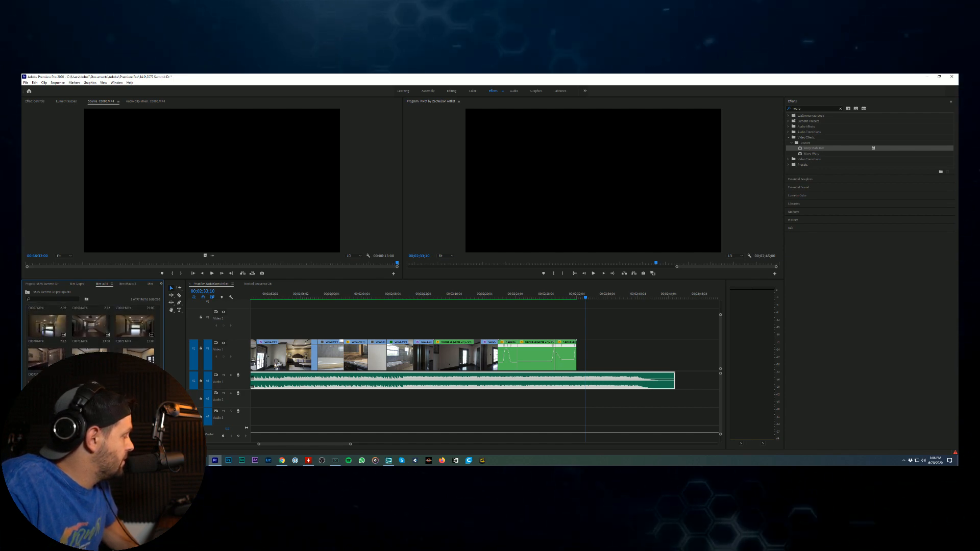
{"action": "scroll", "coordinate": [45, 363], "scroll_direction": "up", "scroll_amount": 1}
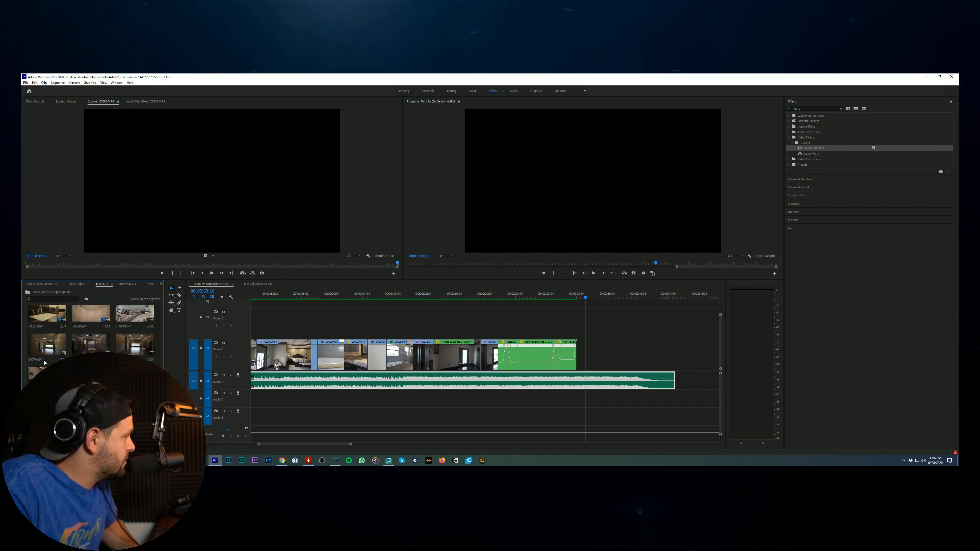
{"action": "double_click", "coordinate": [37, 345]}
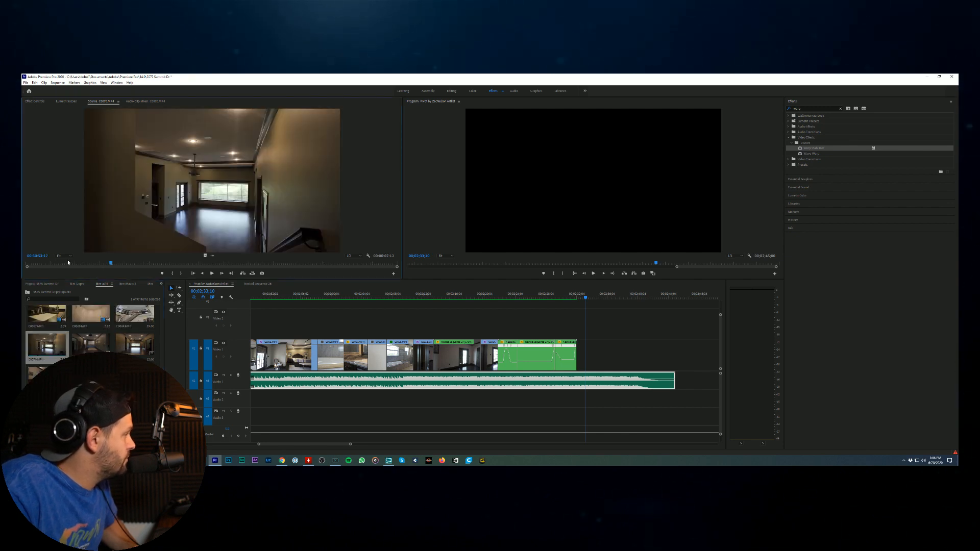
Step: Mark in and out points around the living room shot, append it directly after the last speed-ramped clip on the main video track, and play it
{"action": "mouse_move", "coordinate": [68, 264]}
{"action": "left_mouse_down"}
{"action": "mouse_move", "coordinate": [249, 262]}
{"action": "mouse_move", "coordinate": [541, 334]}
{"action": "mouse_move", "coordinate": [603, 340]}
{"action": "left_mouse_up"}
{"action": "key", "text": "i"}
{"action": "key", "text": "o"}
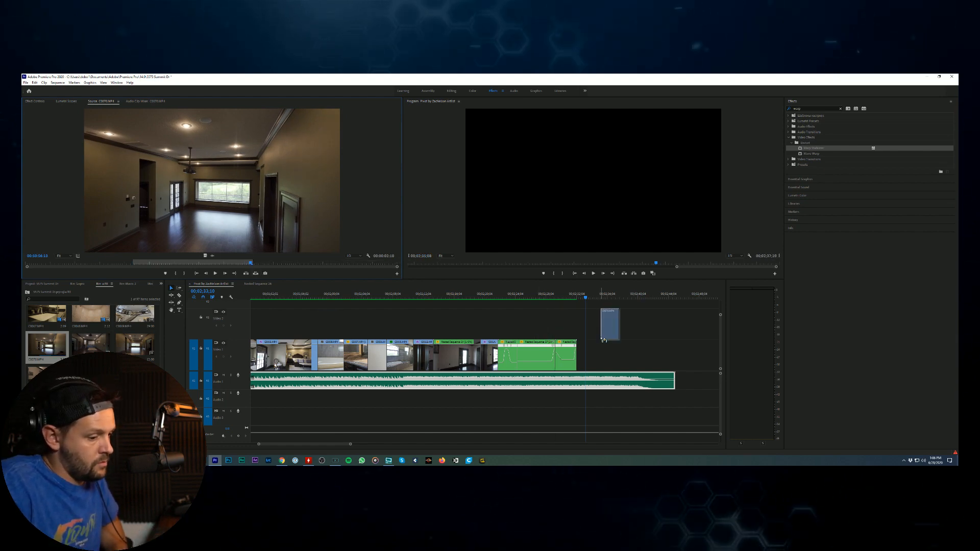
{"action": "left_click_drag", "start_coordinate": [604, 338], "coordinate": [624, 339]}
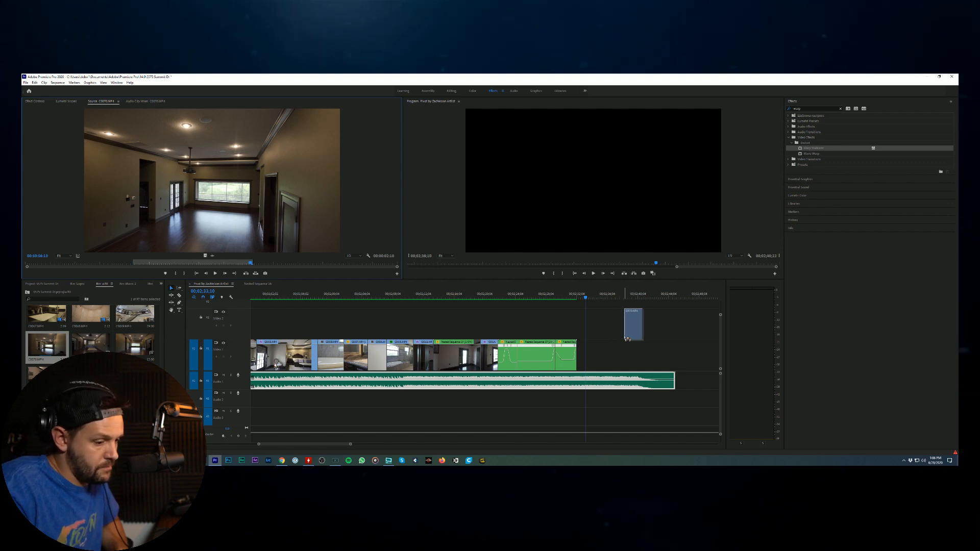
{"action": "left_click_drag", "start_coordinate": [628, 338], "coordinate": [658, 357]}
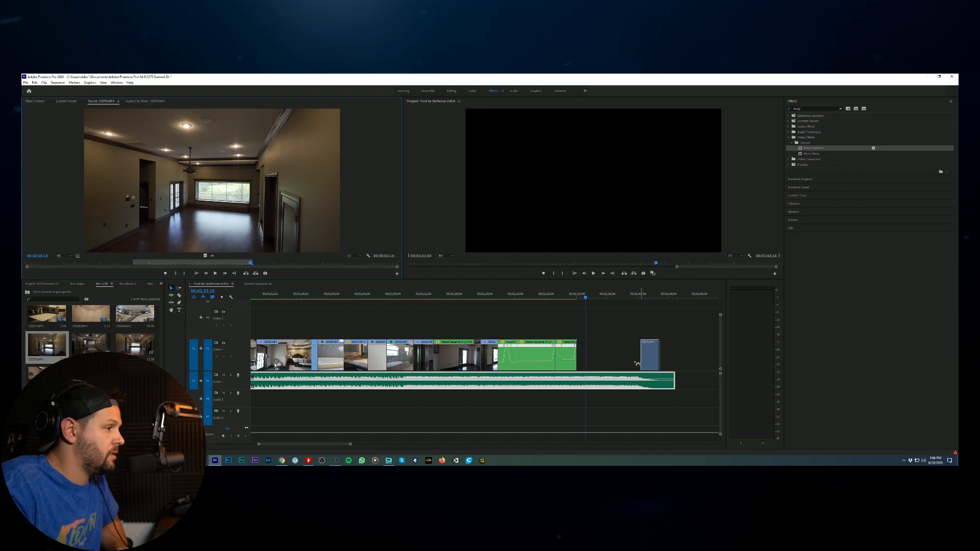
{"action": "left_click_drag", "start_coordinate": [588, 366], "coordinate": [580, 363]}
{"action": "left_click", "coordinate": [593, 273]}
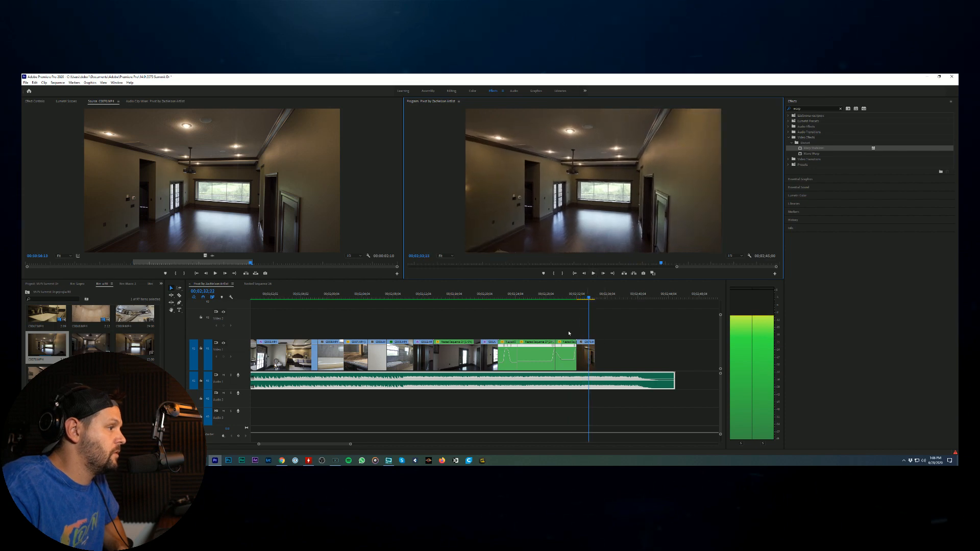
{"action": "key", "text": "space"}
Step: Apply Warp Stabilizer to the newly added living room clip and lower the effect's Smoothness value
{"action": "left_click", "coordinate": [590, 359]}
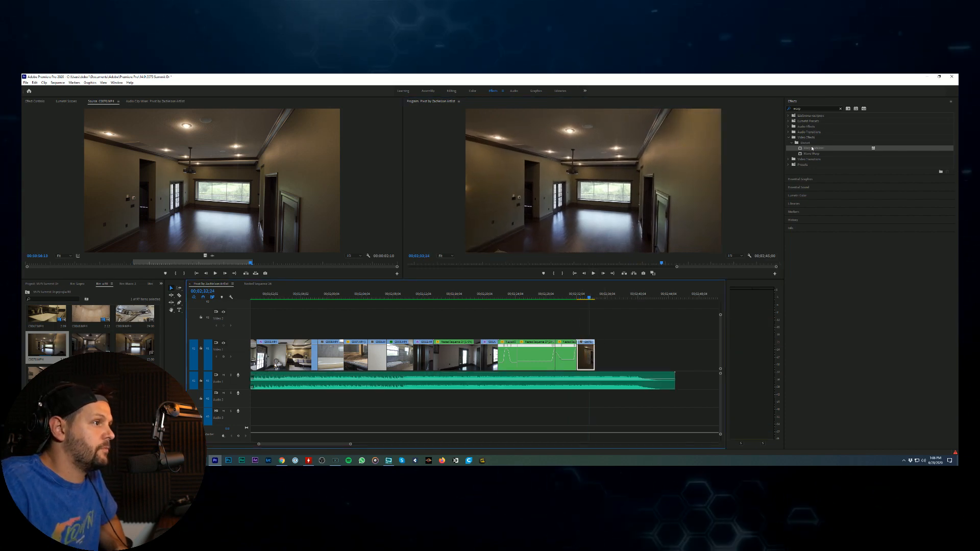
{"action": "left_click_drag", "start_coordinate": [693, 248], "coordinate": [693, 248]}
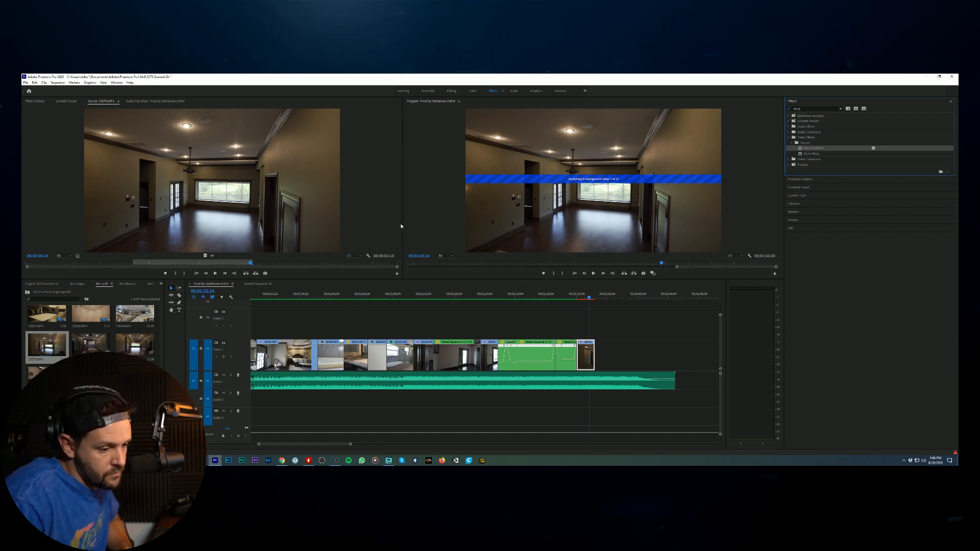
{"action": "left_click", "coordinate": [34, 101]}
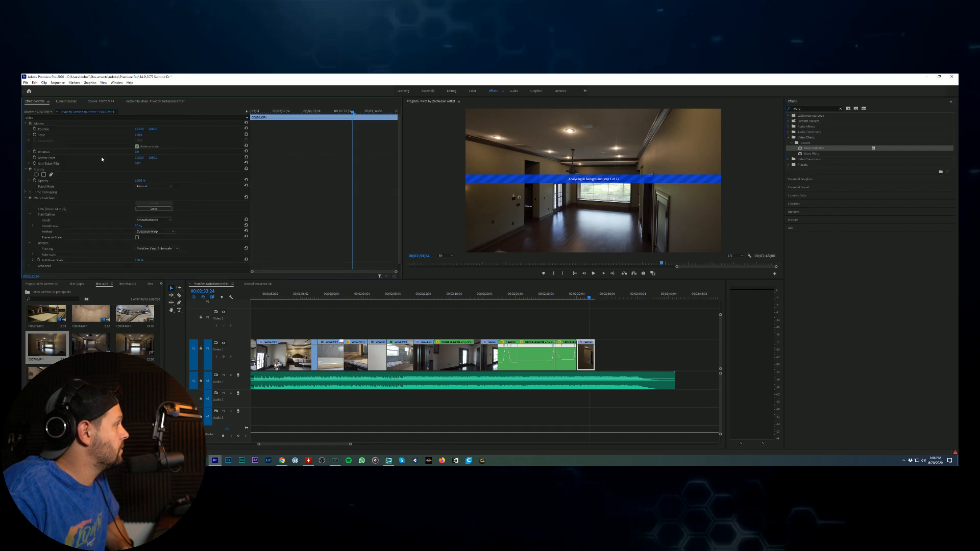
{"action": "left_click", "coordinate": [137, 226]}
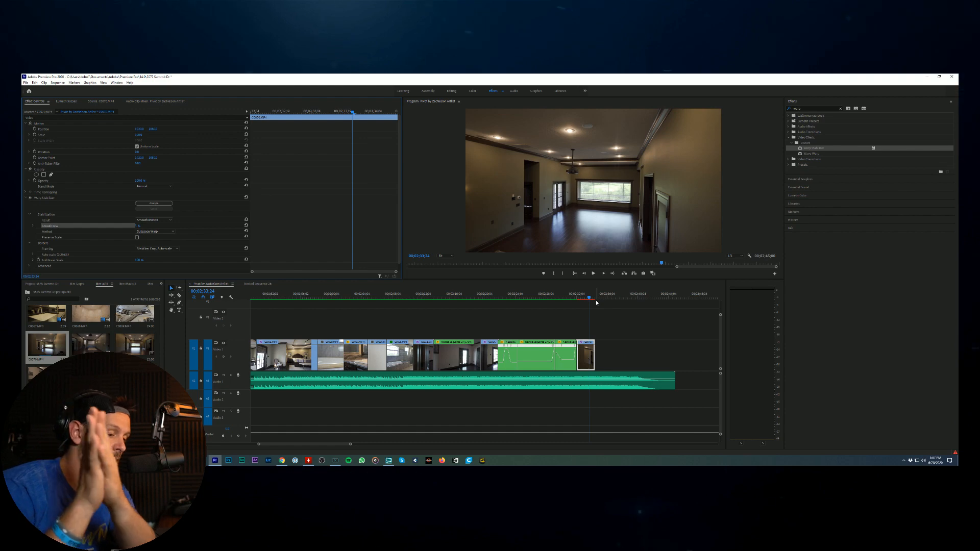
{"action": "left_click", "coordinate": [391, 462]}
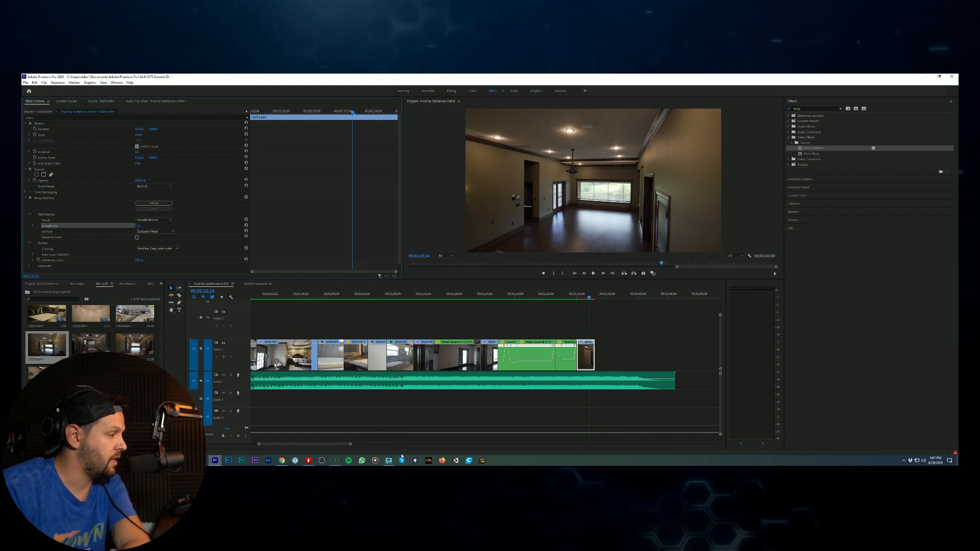
{"action": "mouse_move", "coordinate": [391, 462]}
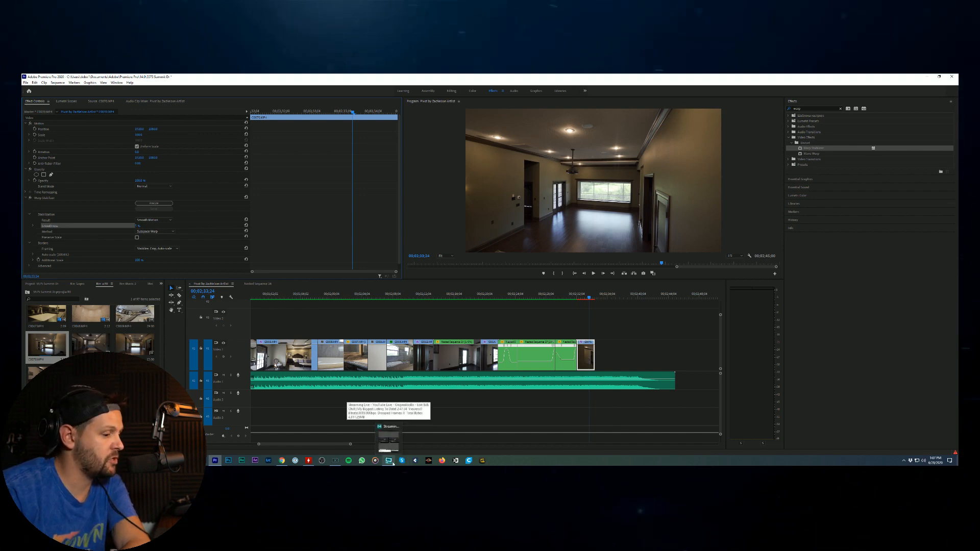